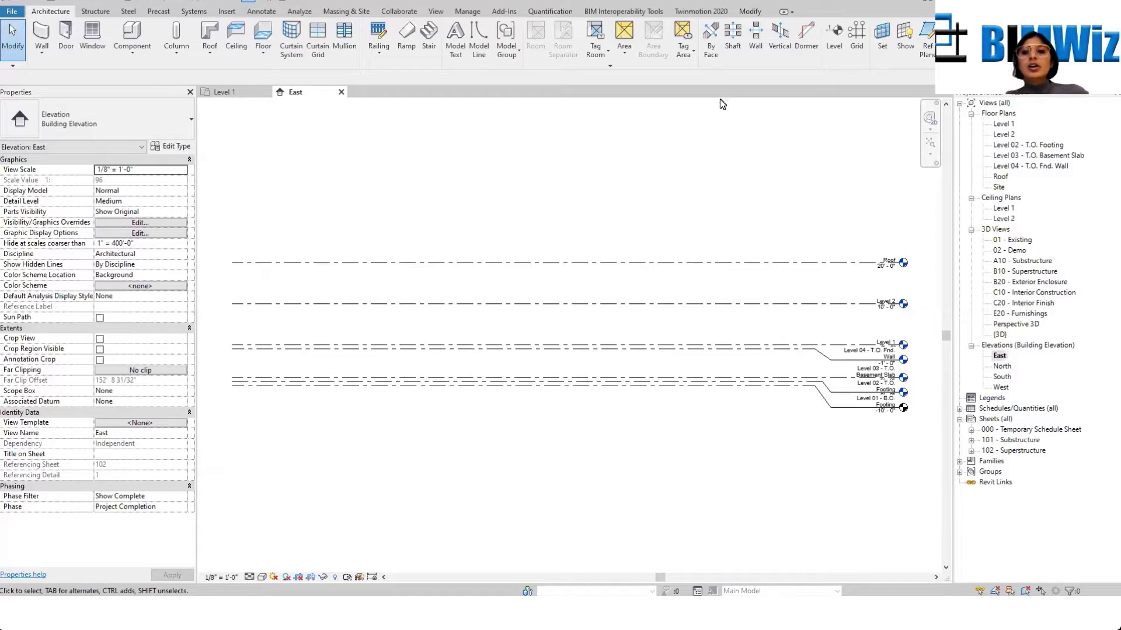
{"action": "scroll", "coordinate": [839, 425], "scroll_direction": "up", "scroll_amount": 4}
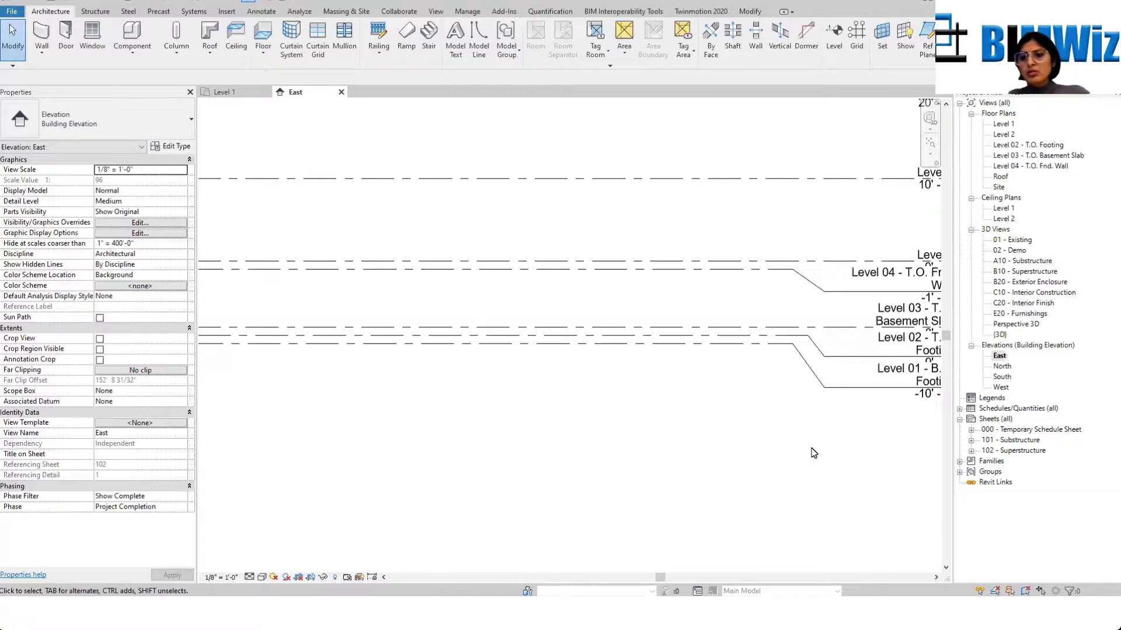
{"action": "left_click_drag", "start_coordinate": [807, 447], "coordinate": [723, 269]}
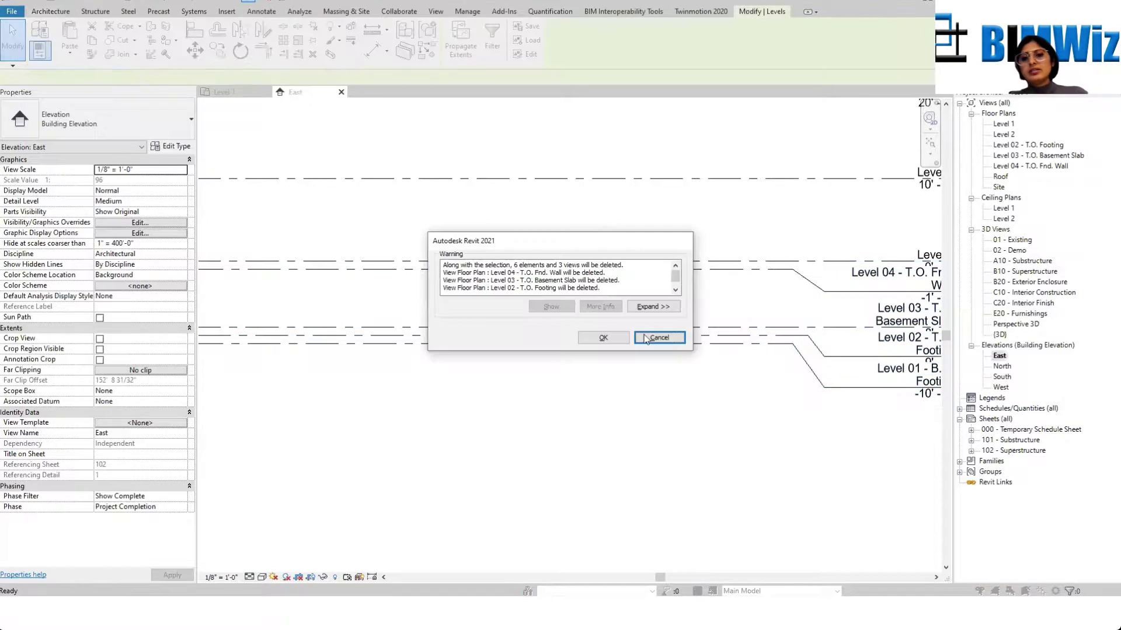
{"action": "left_click", "coordinate": [660, 335]}
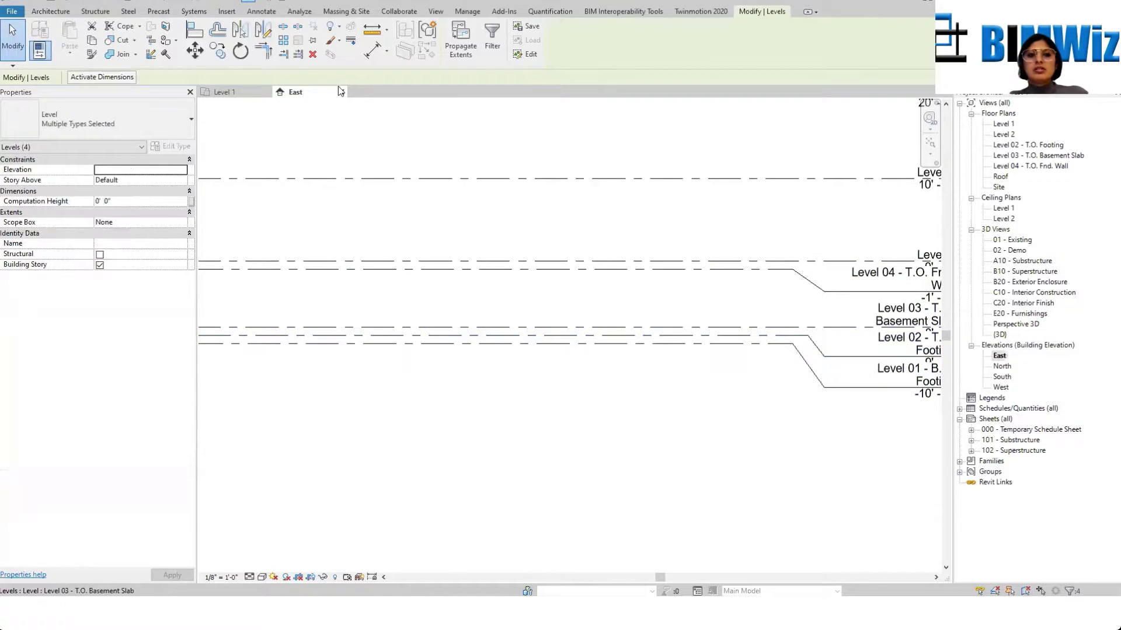
Step: Close the open project views and create a new project from the Imperial-Architectural Template
{"action": "key", "text": "ctrl+F4"}
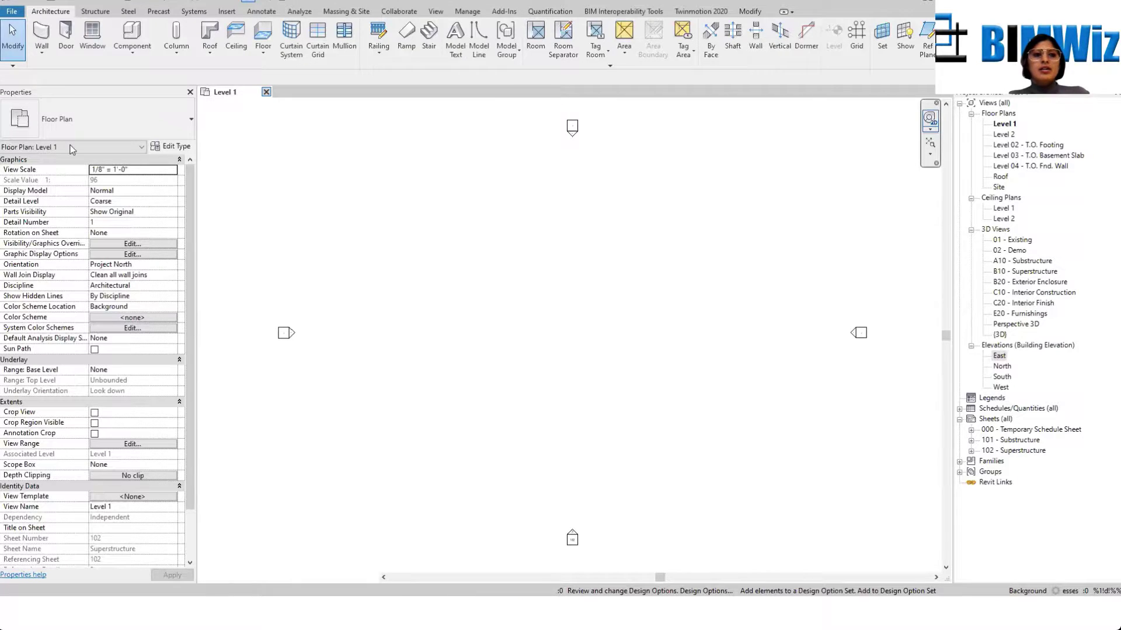
{"action": "key", "text": "ctrl+F4"}
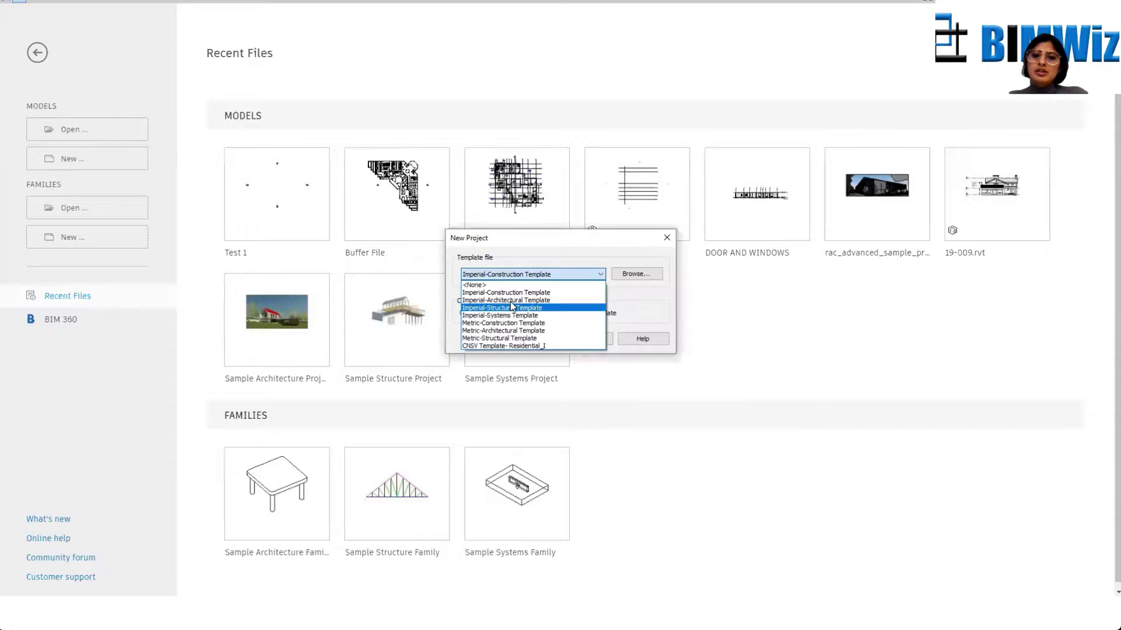
{"action": "left_click", "coordinate": [87, 158]}
{"action": "left_click", "coordinate": [532, 274]}
{"action": "left_click", "coordinate": [506, 300]}
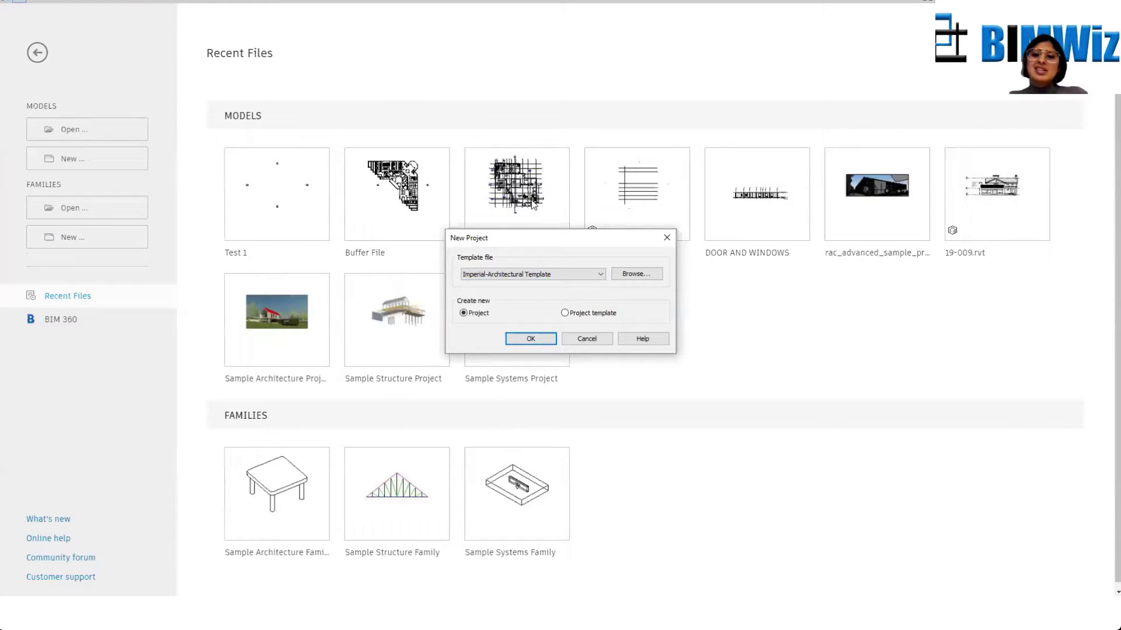
{"action": "key", "text": "Return"}
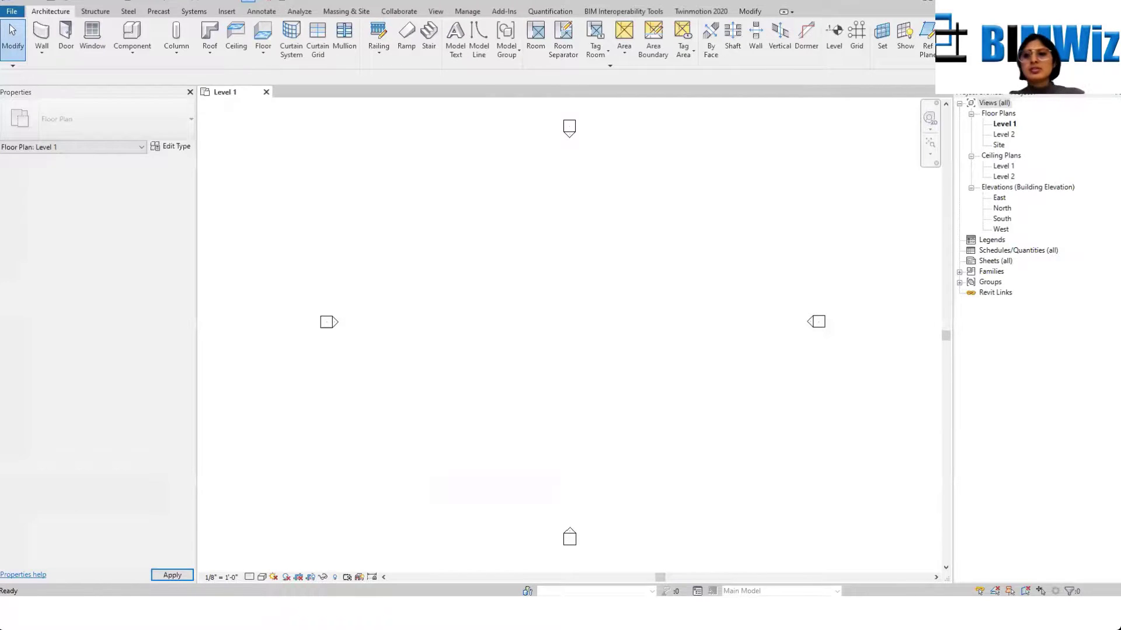
Step: In the East elevation, add two levels above Level 2, each picked at a 10' offset from the level below
{"action": "left_click", "coordinate": [1009, 204]}
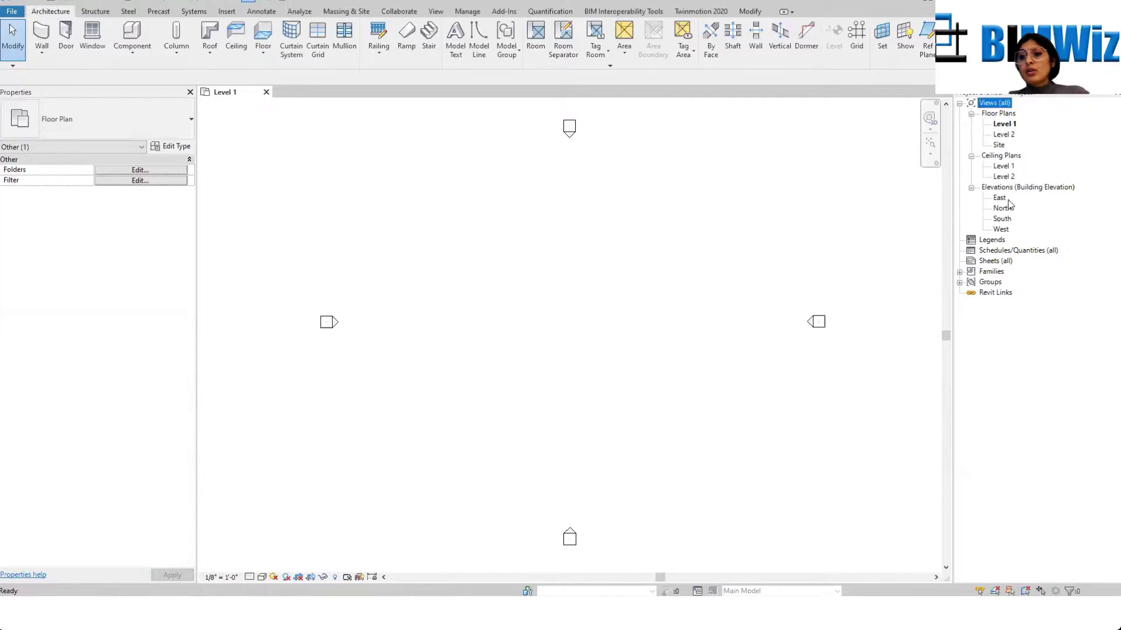
{"action": "double_click", "coordinate": [999, 199]}
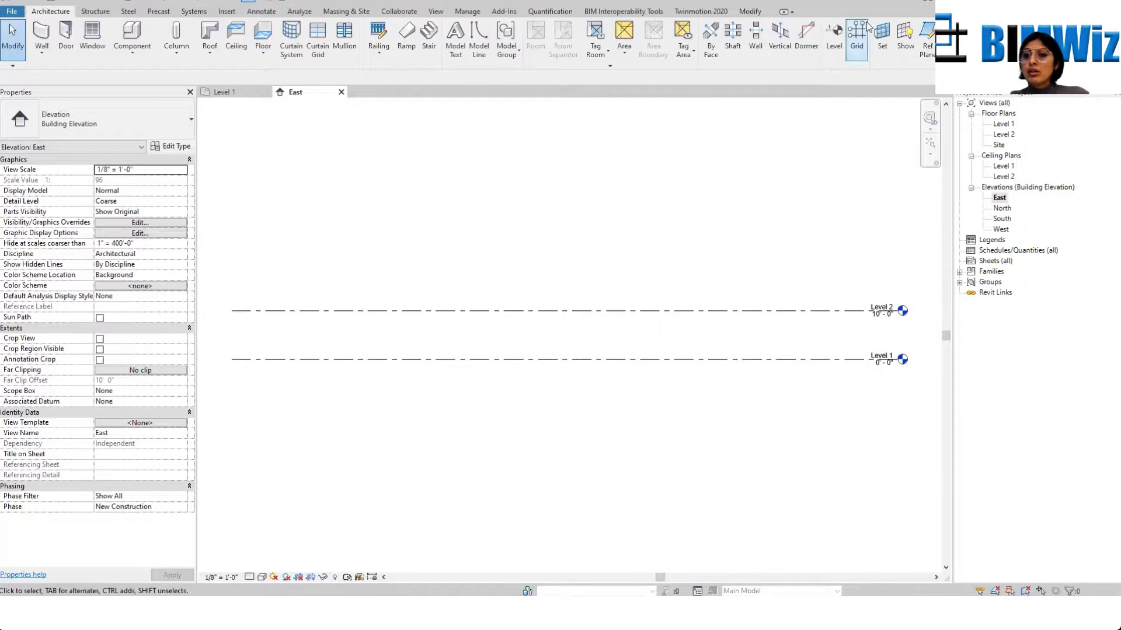
{"action": "left_click", "coordinate": [837, 34]}
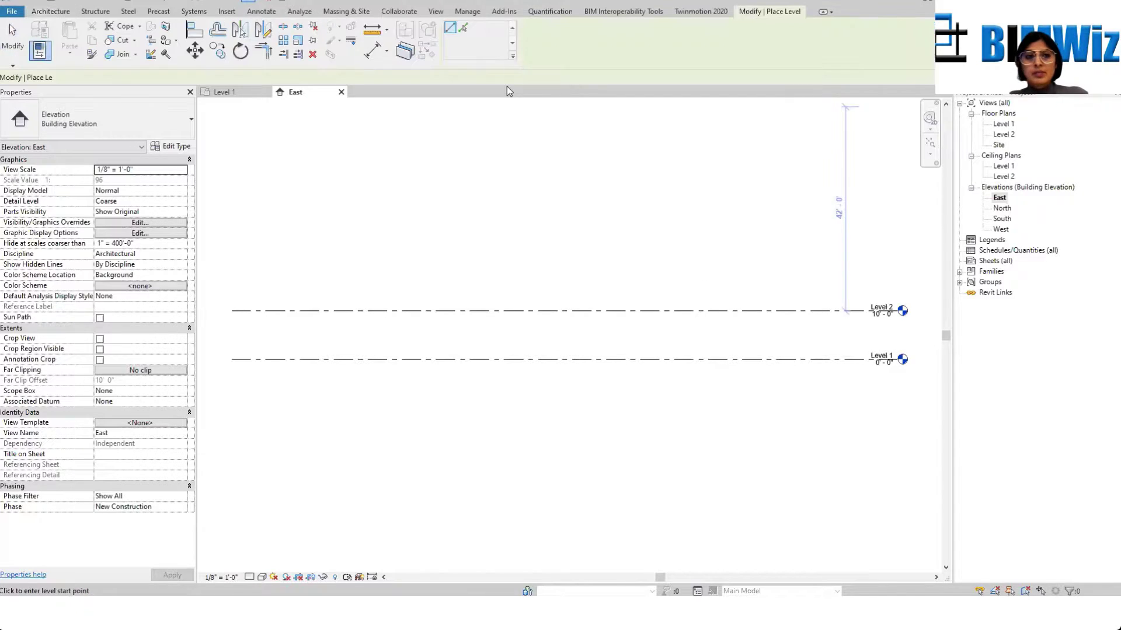
{"action": "key", "text": "Tab"}
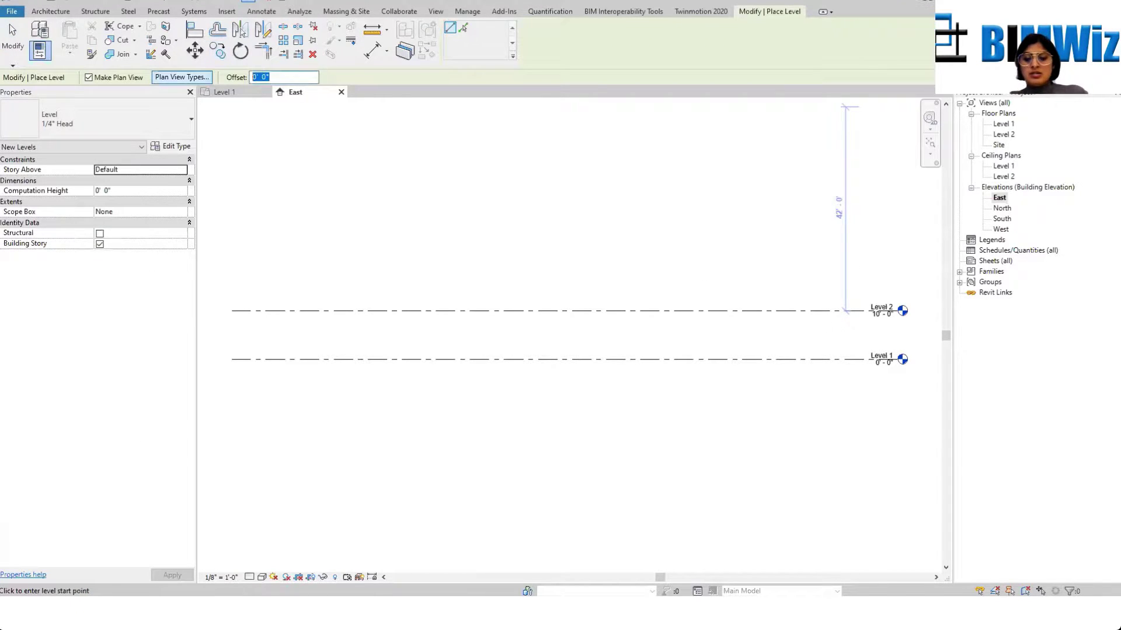
{"action": "type", "text": "10'"}
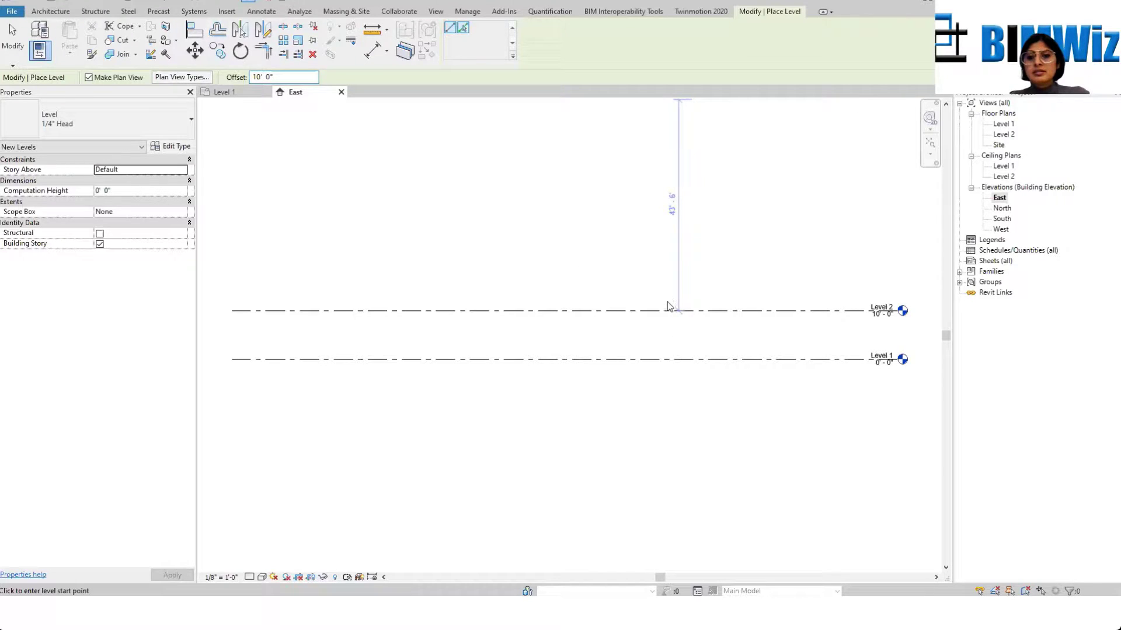
{"action": "left_click", "coordinate": [664, 254]}
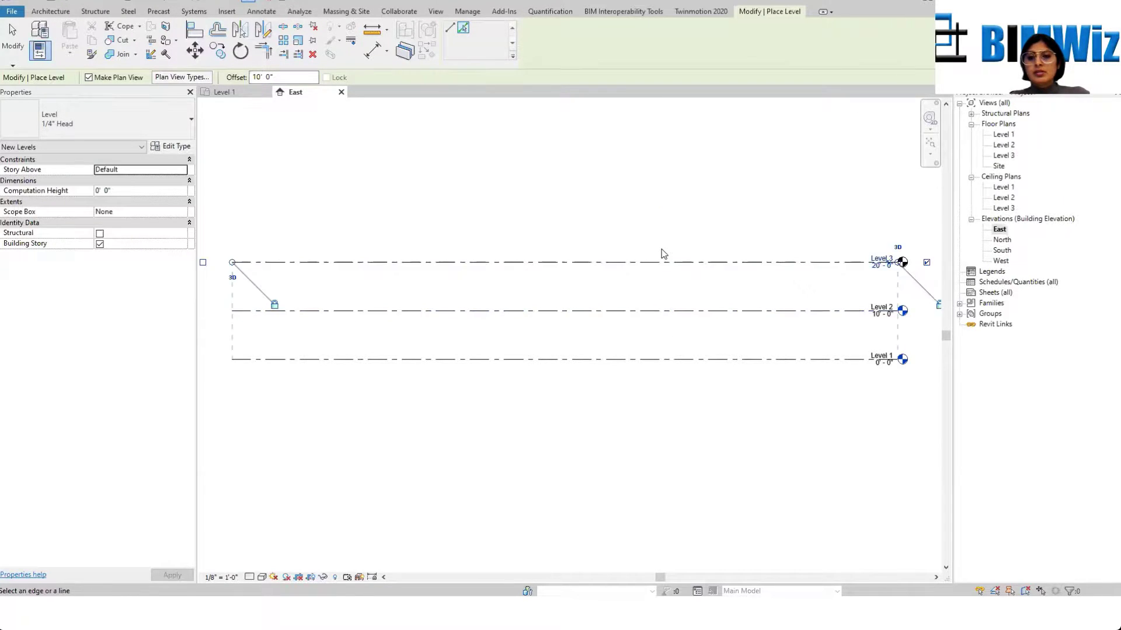
{"action": "left_click", "coordinate": [663, 214]}
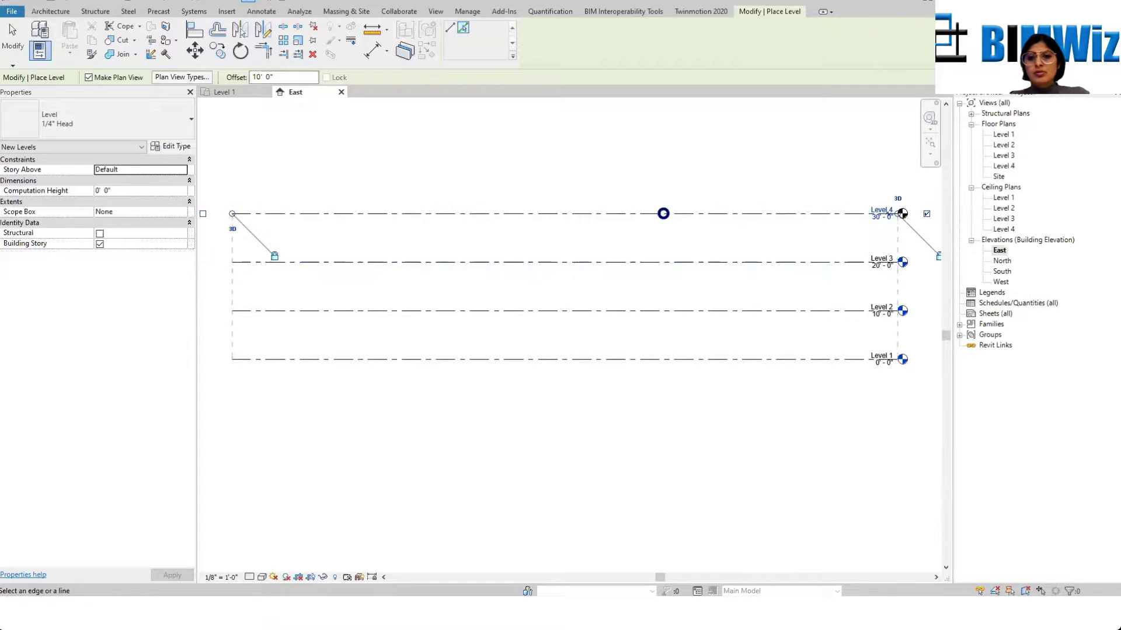
{"action": "left_click", "coordinate": [663, 214]}
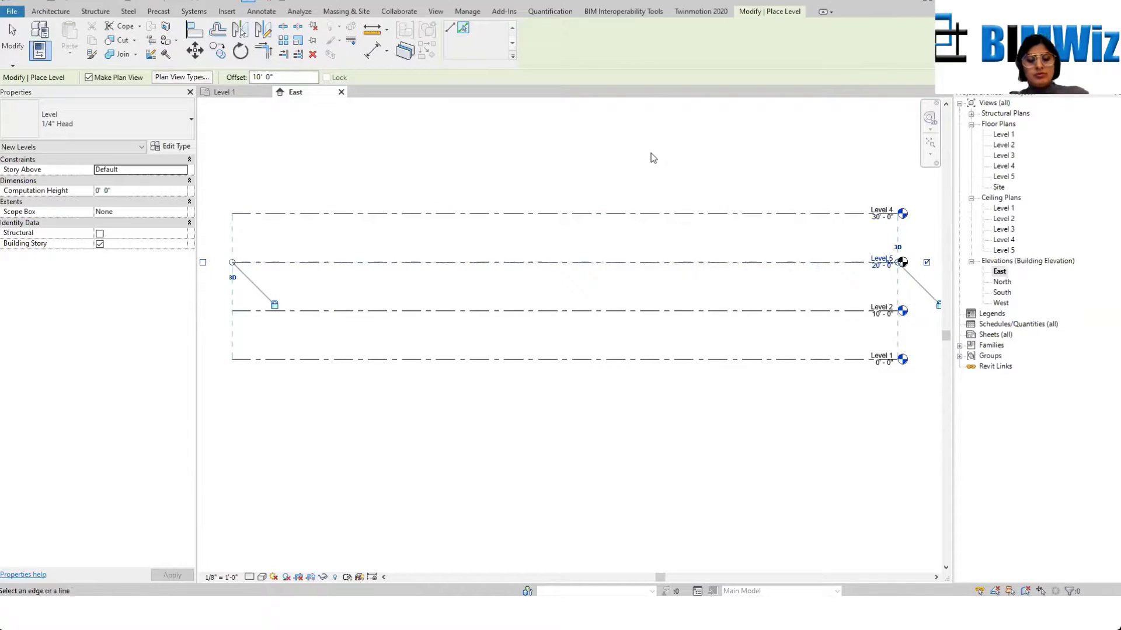
{"action": "key", "text": "Escape"}
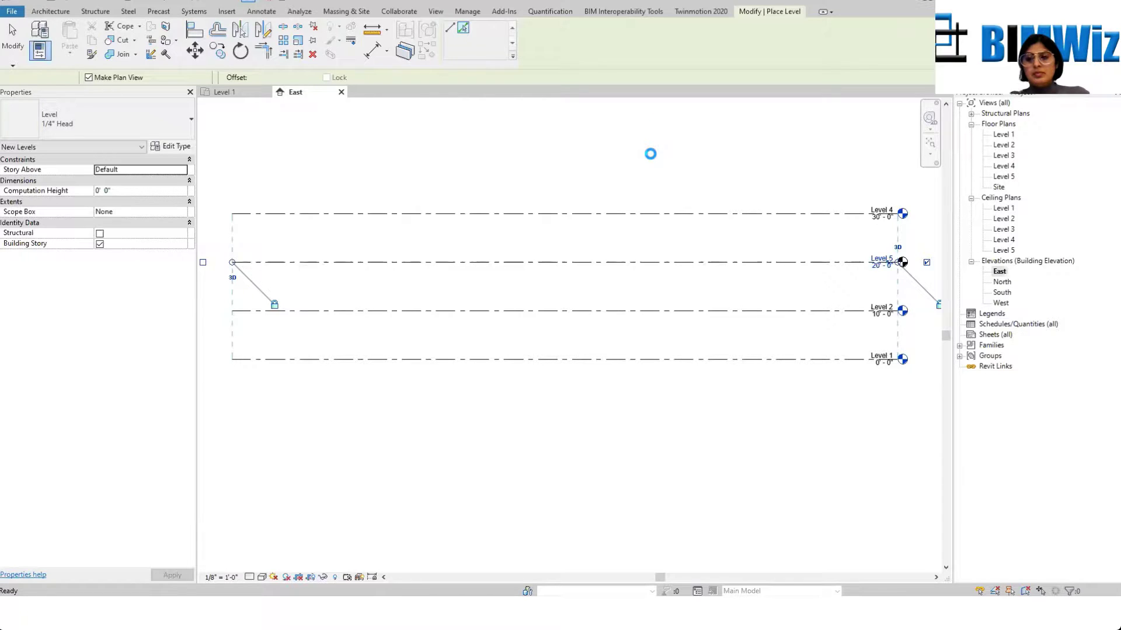
{"action": "key", "text": "Delete"}
Step: Add five more levels above Level 4, each at a 10' offset from the previous level
{"action": "key", "text": "l"}
{"action": "key", "text": "l"}
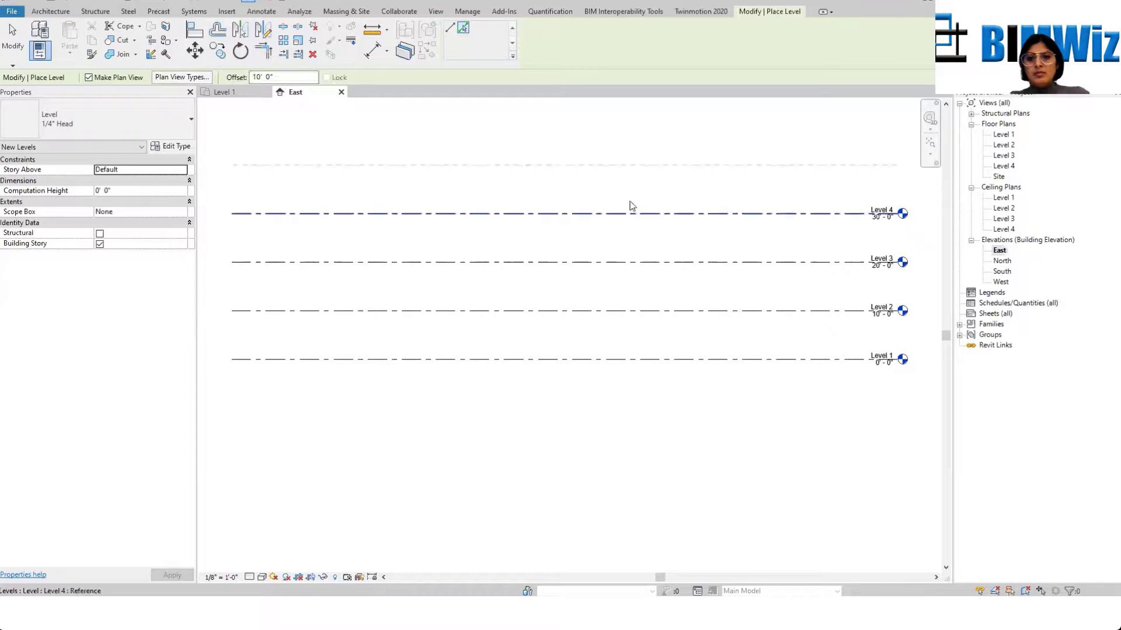
{"action": "left_click", "coordinate": [633, 146]}
{"action": "left_click", "coordinate": [633, 155]}
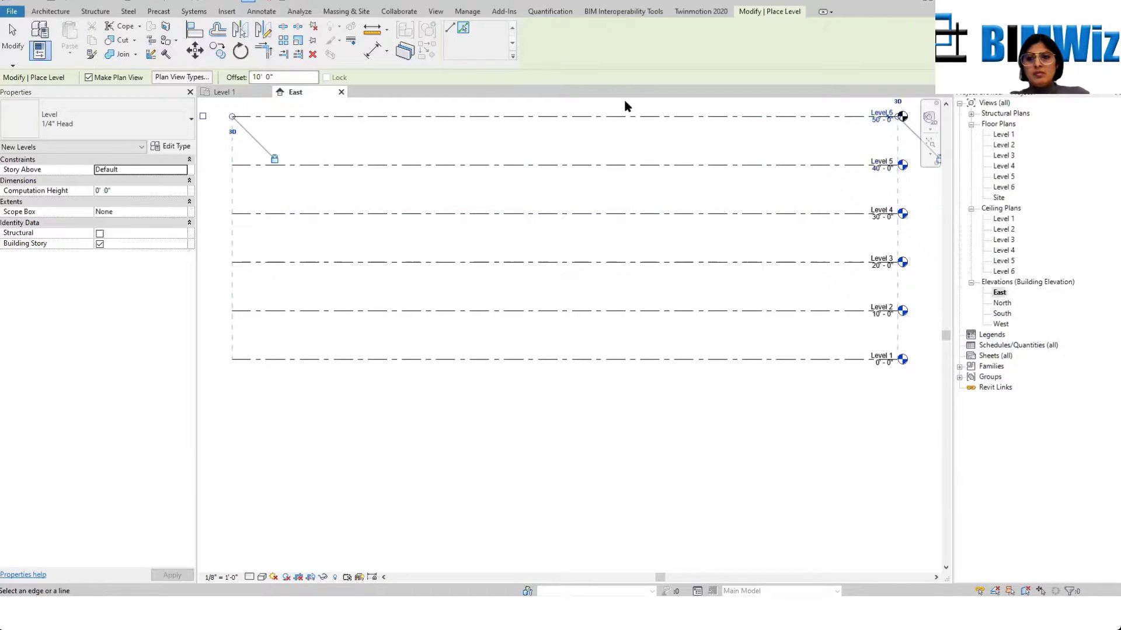
{"action": "scroll", "coordinate": [653, 213], "scroll_direction": "down", "scroll_amount": 4}
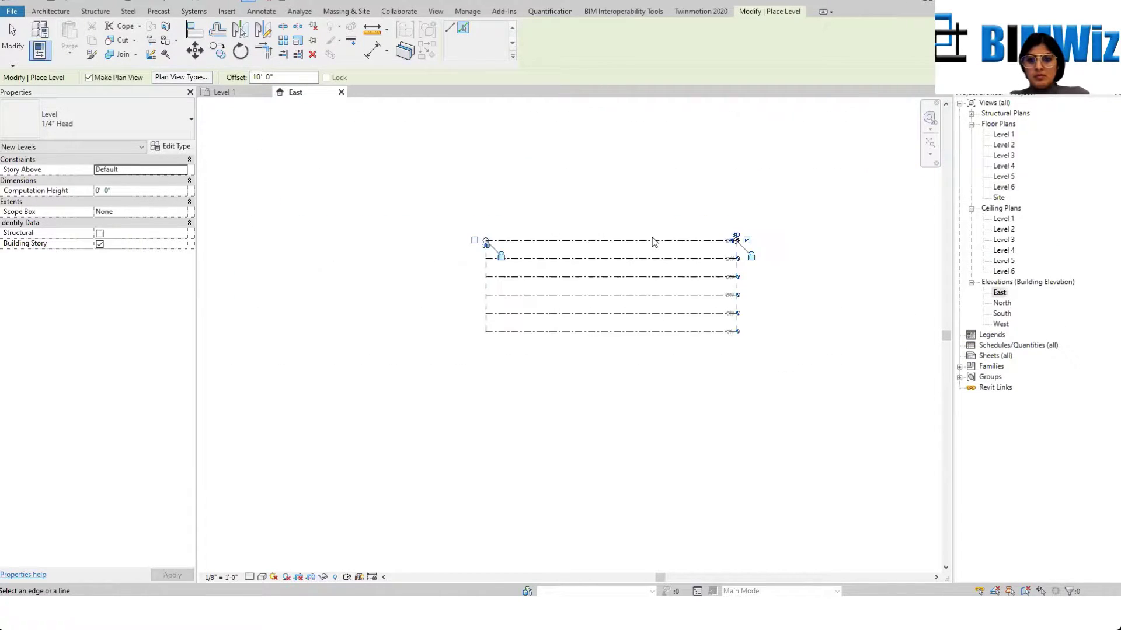
{"action": "left_click", "coordinate": [663, 220]}
{"action": "scroll", "coordinate": [694, 220], "scroll_direction": "up", "scroll_amount": 3}
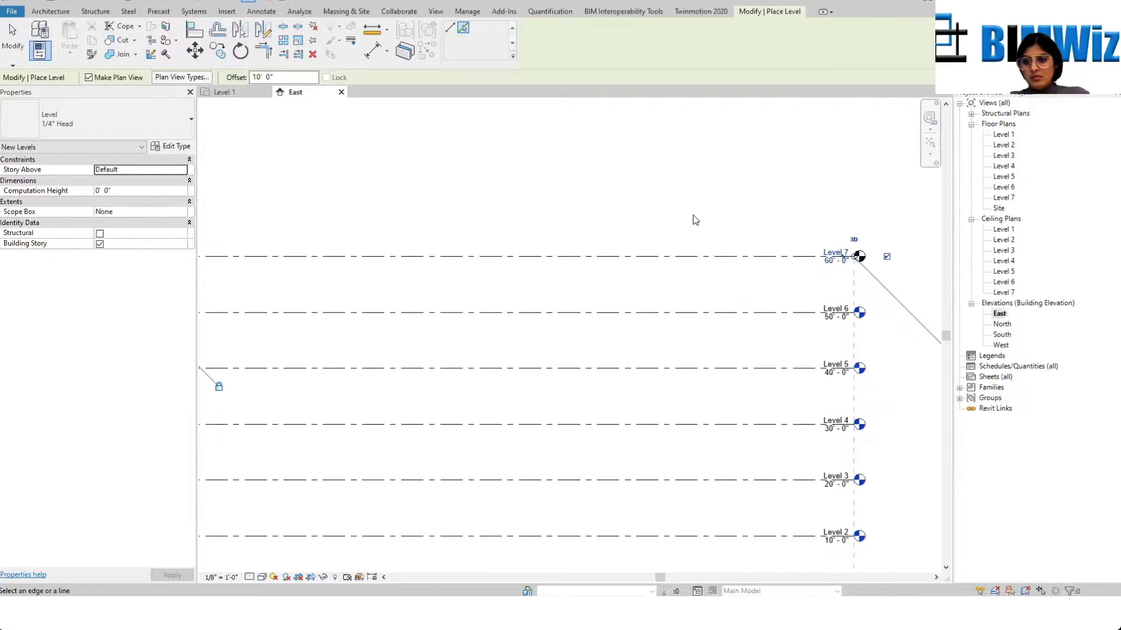
{"action": "scroll", "coordinate": [683, 274], "scroll_direction": "up", "scroll_amount": 3}
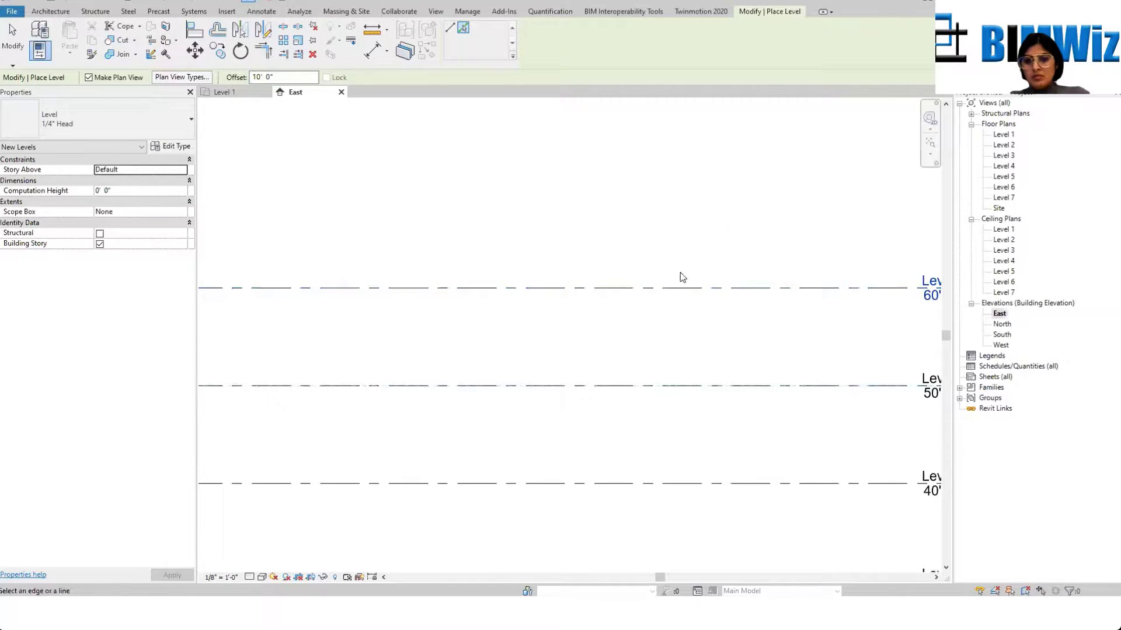
{"action": "scroll", "coordinate": [650, 252], "scroll_direction": "down", "scroll_amount": 3}
{"action": "left_click", "coordinate": [654, 256]}
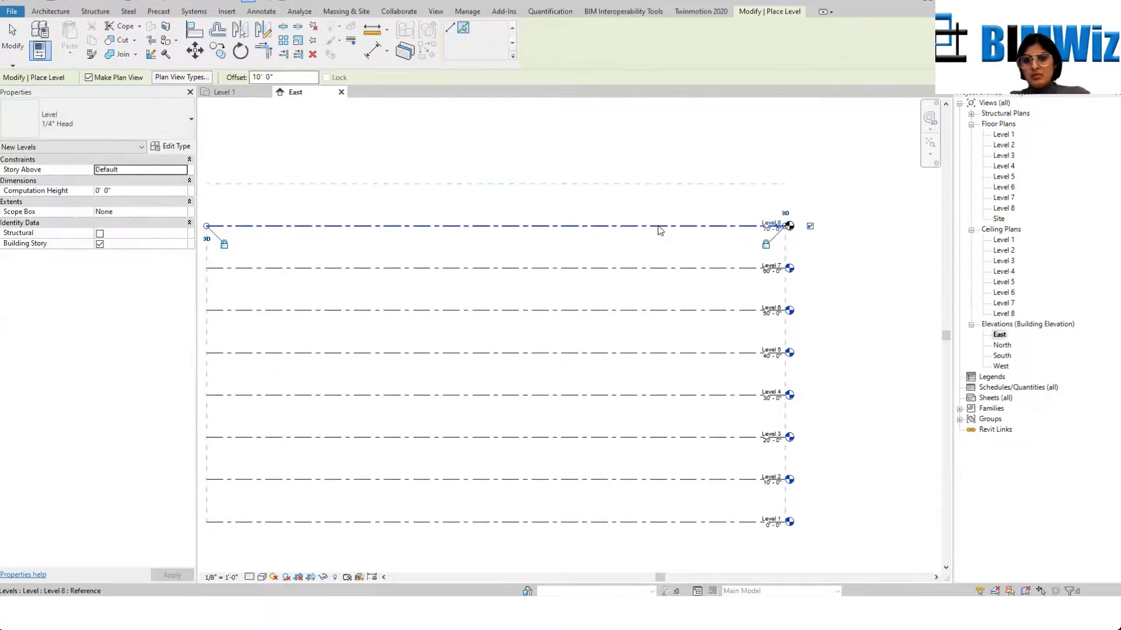
{"action": "left_click", "coordinate": [627, 183]}
{"action": "scroll", "coordinate": [596, 325], "scroll_direction": "down", "scroll_amount": 3}
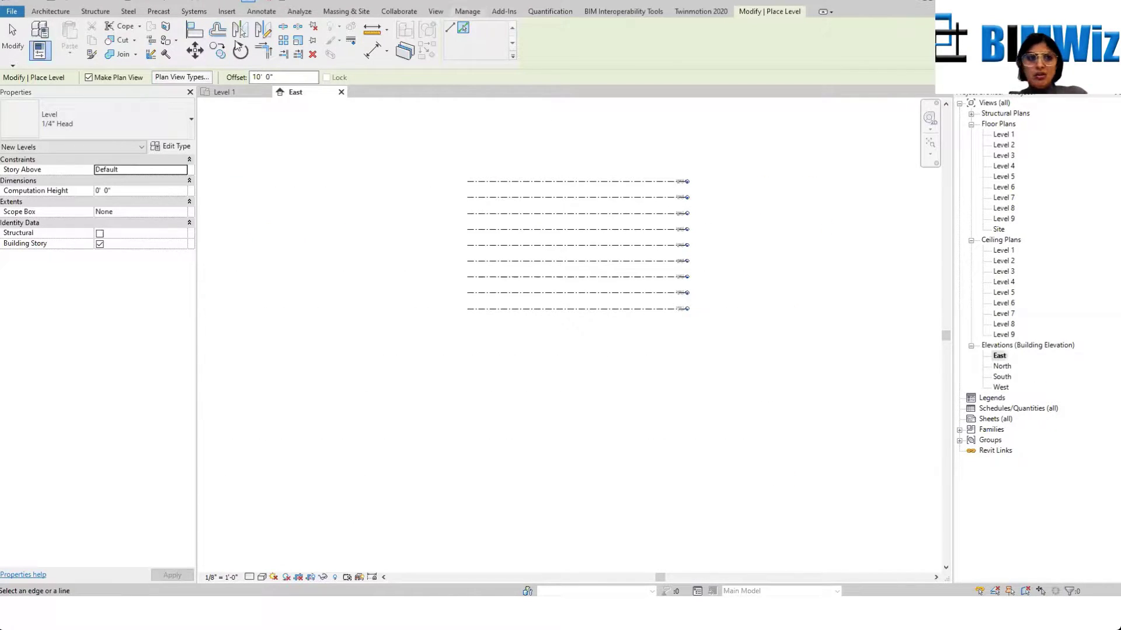
Step: In the Level 1 floor plan, create a rectangular Generic - 12" floor about 108' by 60' between the elevation markers
{"action": "left_click", "coordinate": [51, 12]}
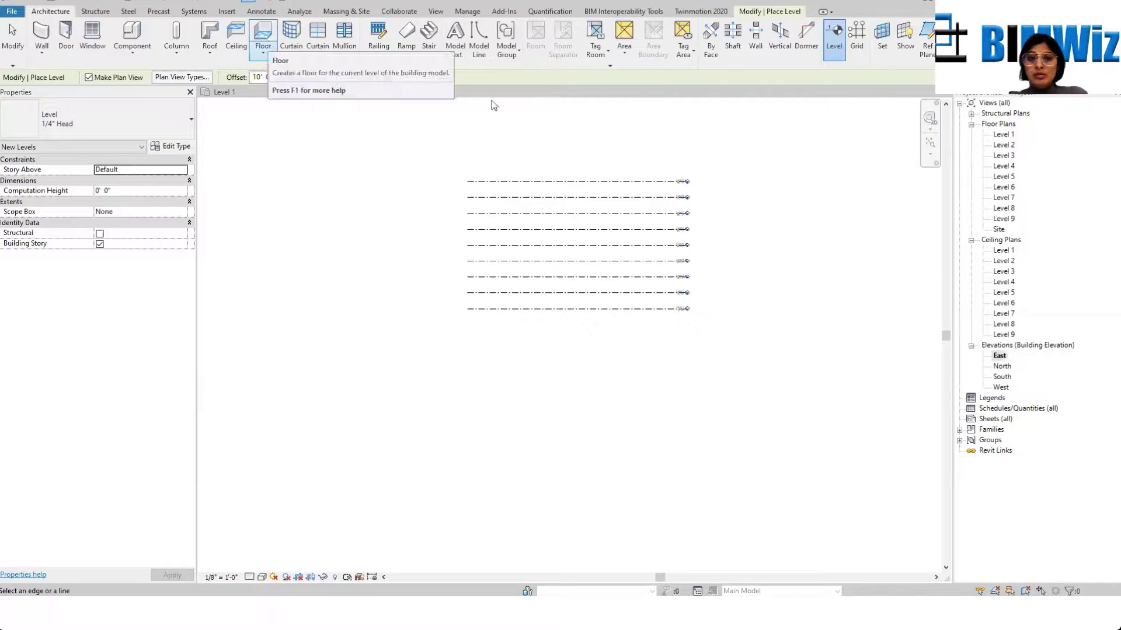
{"action": "double_click", "coordinate": [1004, 136]}
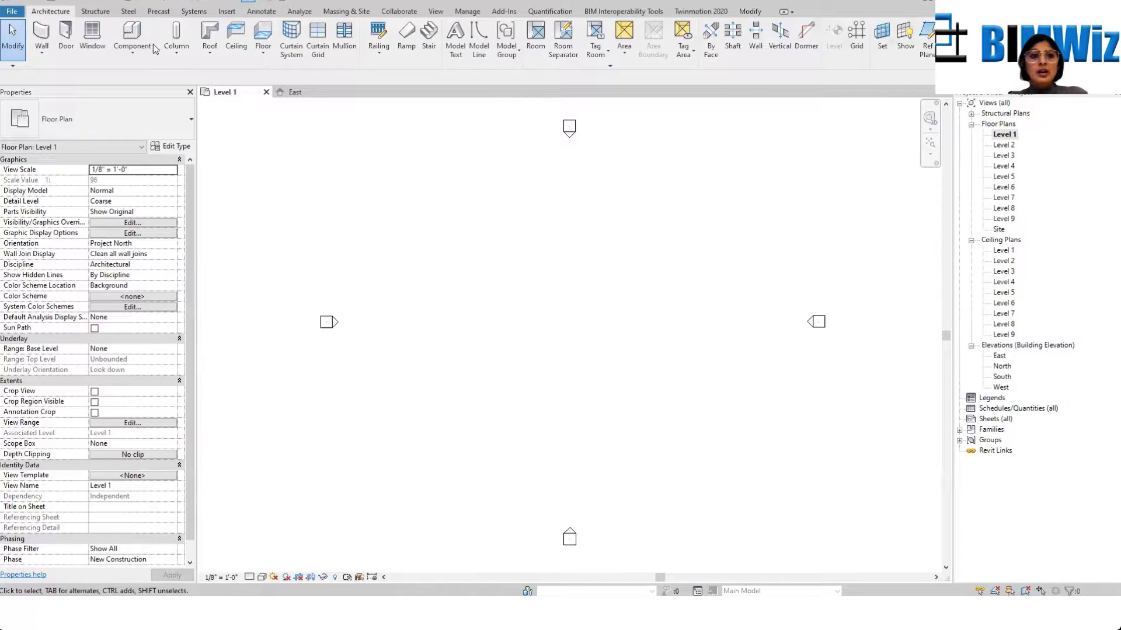
{"action": "left_click", "coordinate": [263, 36]}
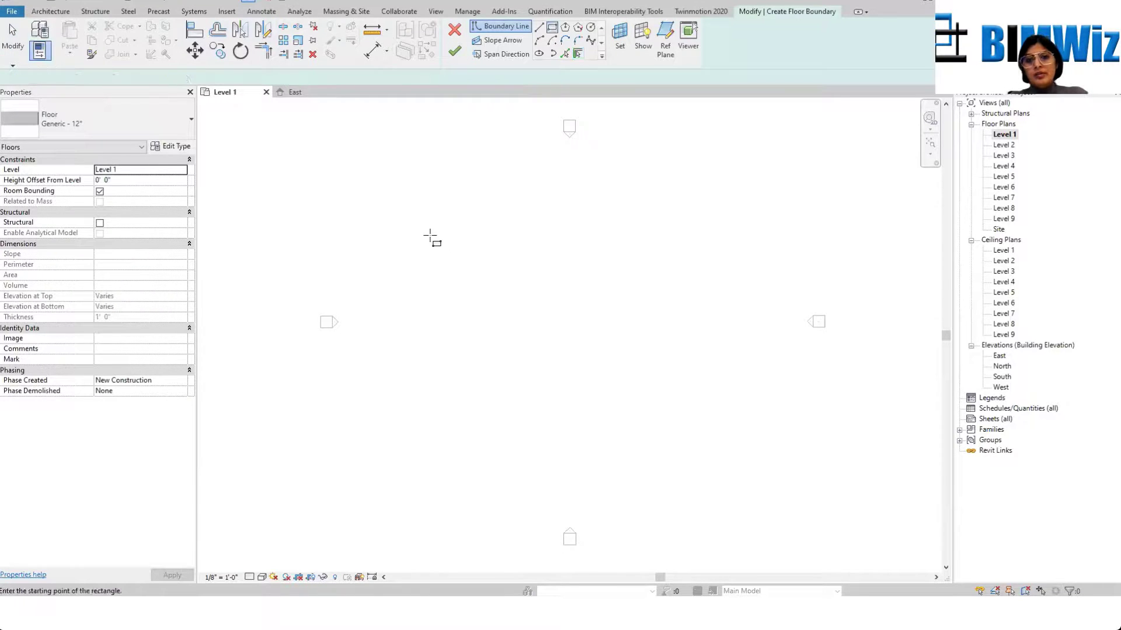
{"action": "left_click", "coordinate": [431, 236]}
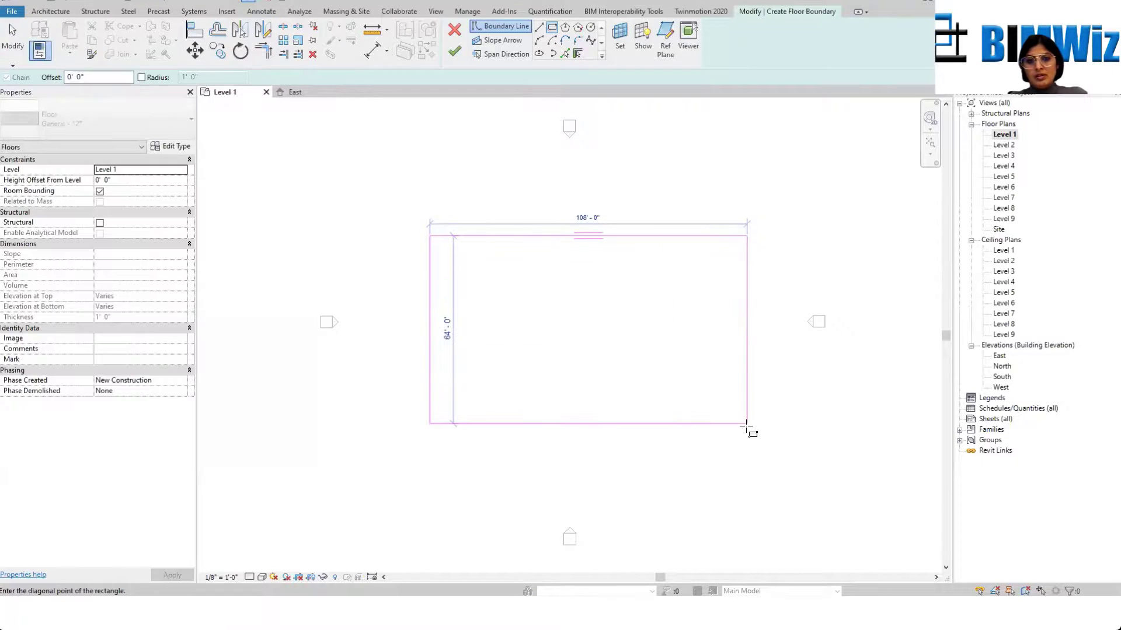
{"action": "left_click", "coordinate": [747, 412]}
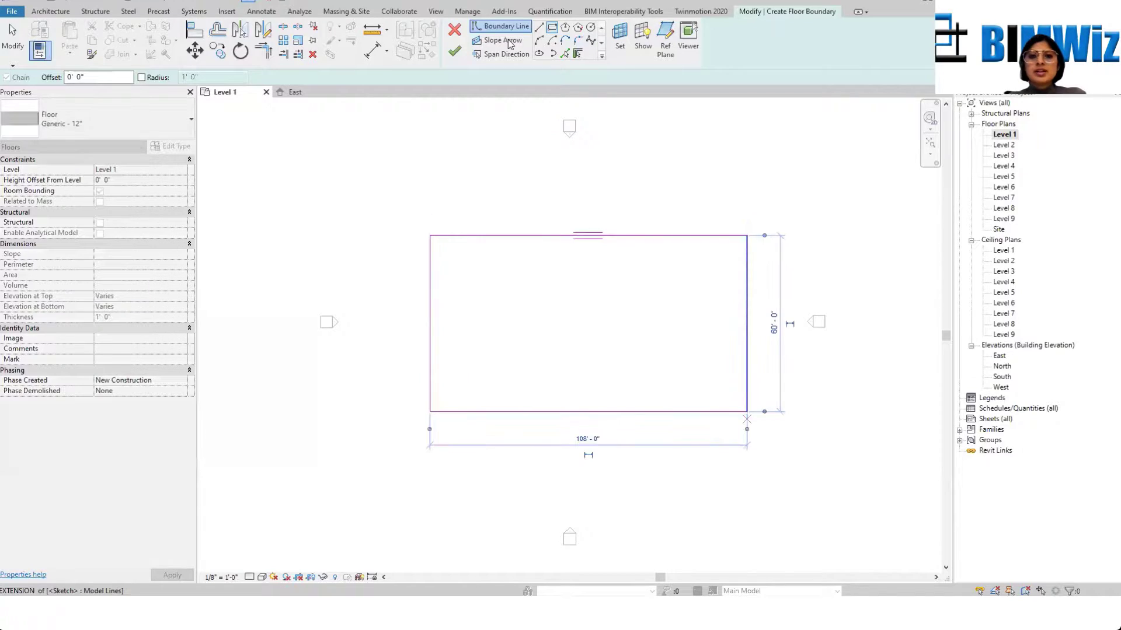
{"action": "left_click", "coordinate": [455, 51]}
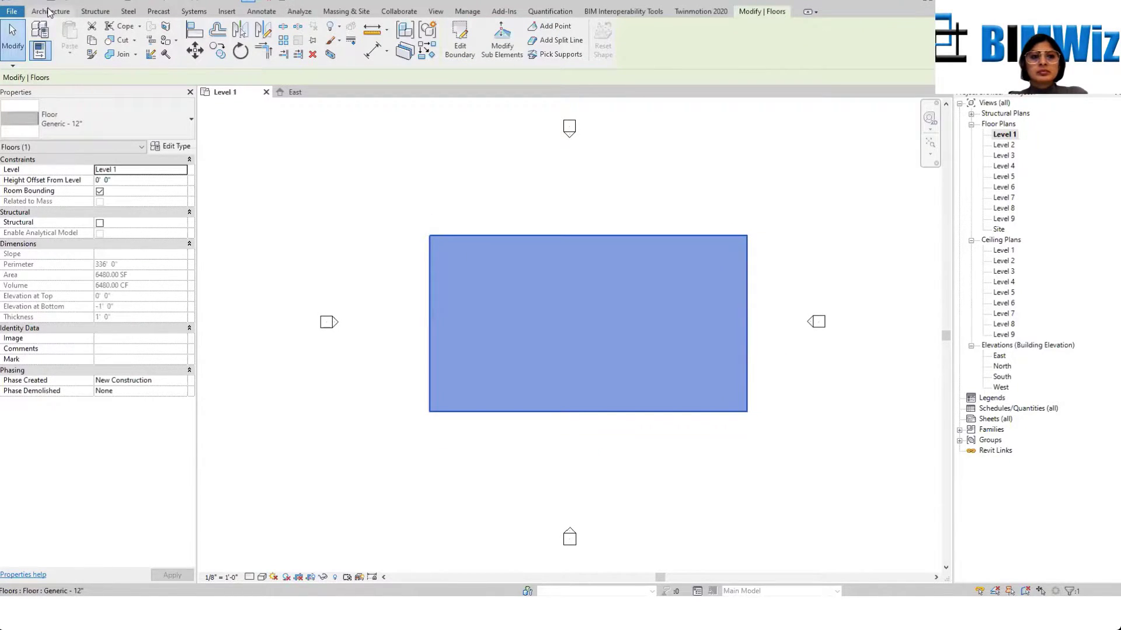
Step: Start a stair from Level 1 to Level 2 with a 4' run width and 16 desired risers
{"action": "left_click", "coordinate": [285, 114]}
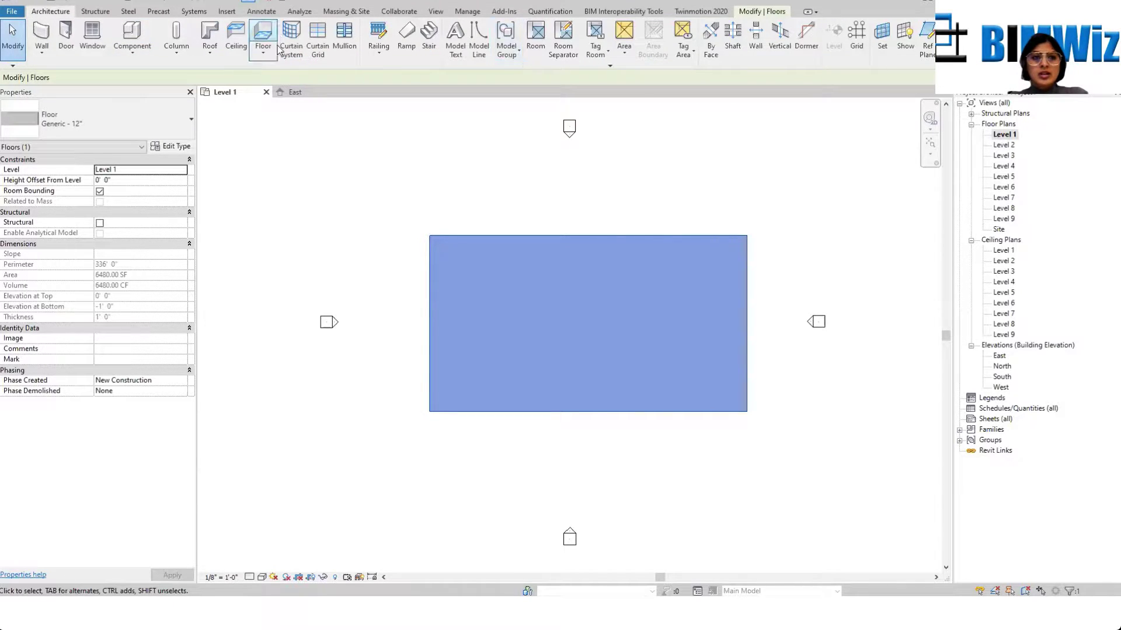
{"action": "left_click", "coordinate": [429, 38]}
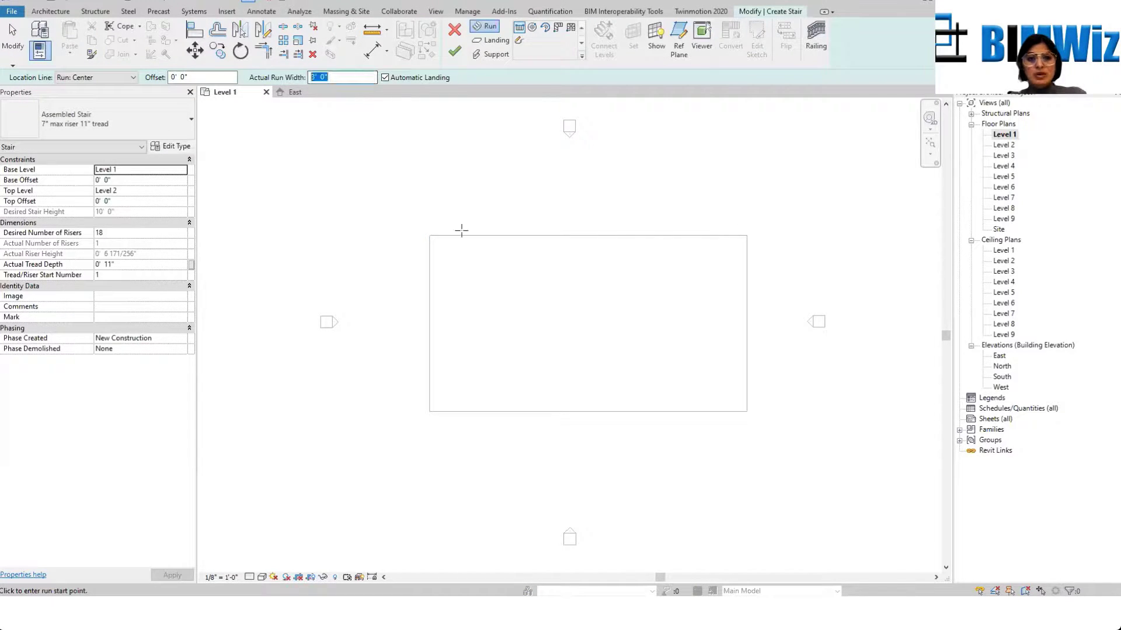
{"action": "type", "text": "4"}
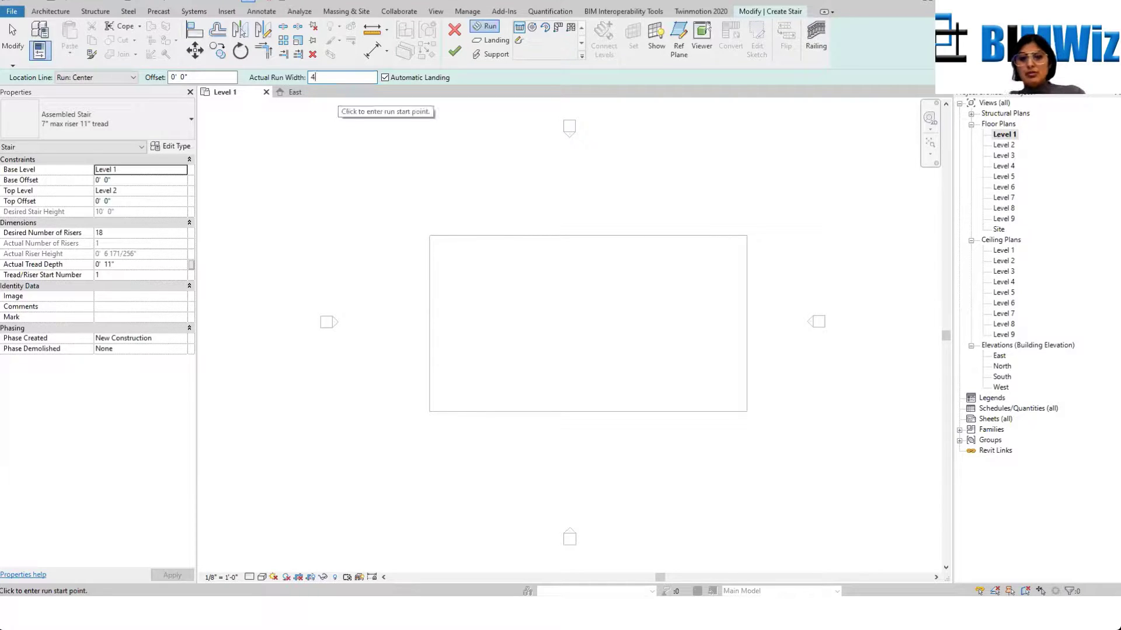
{"action": "key", "text": "Return"}
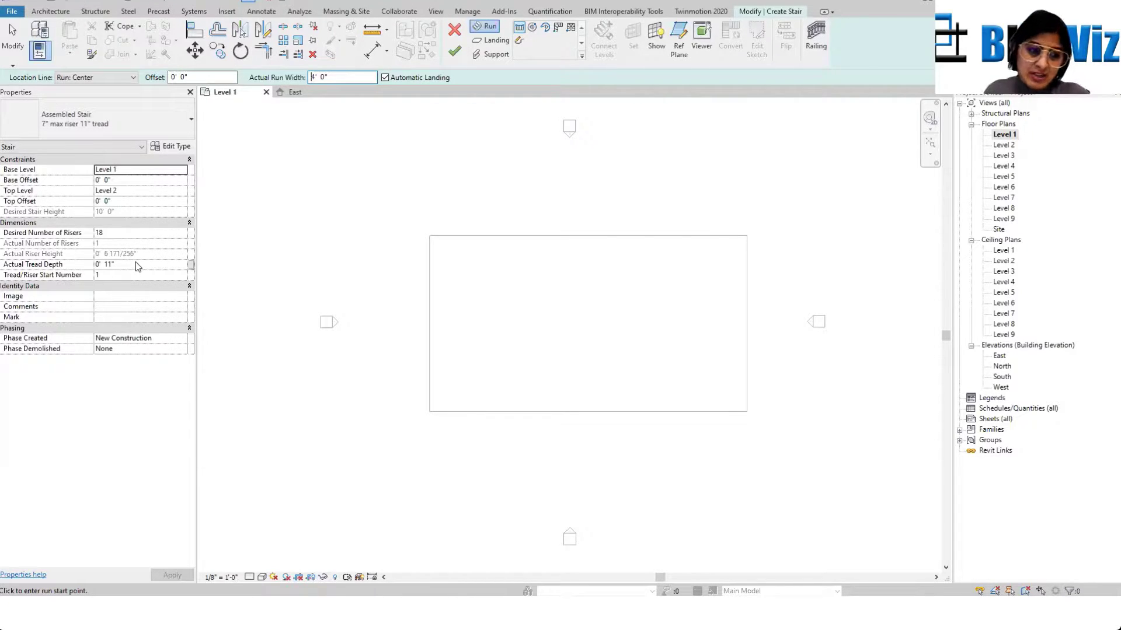
{"action": "left_click", "coordinate": [128, 233]}
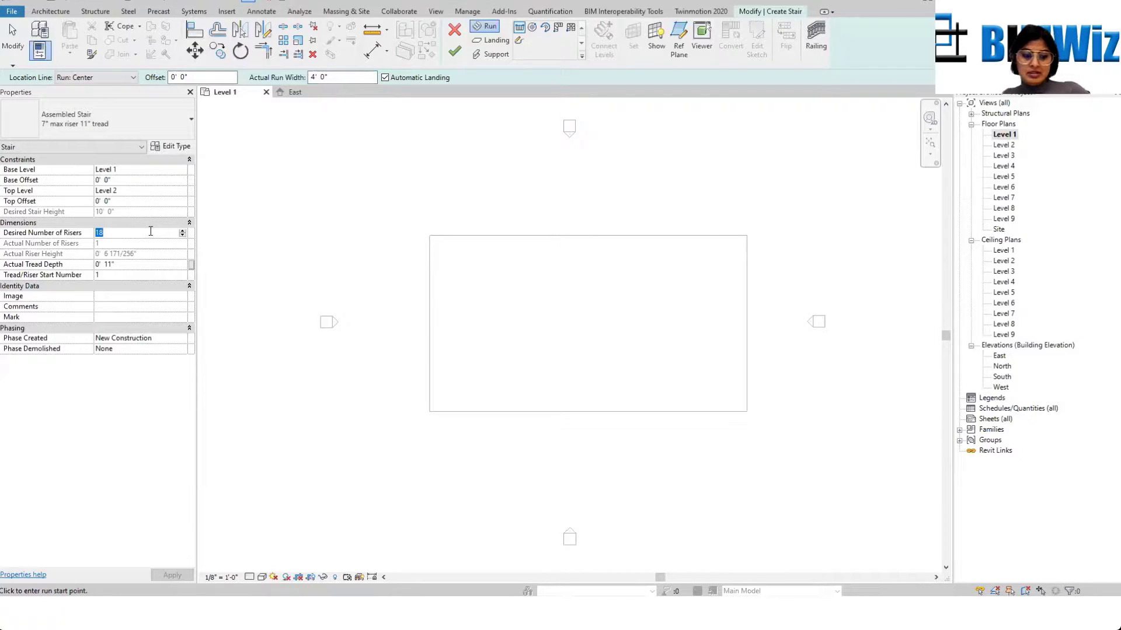
{"action": "type", "text": "16"}
{"action": "key", "text": "Return"}
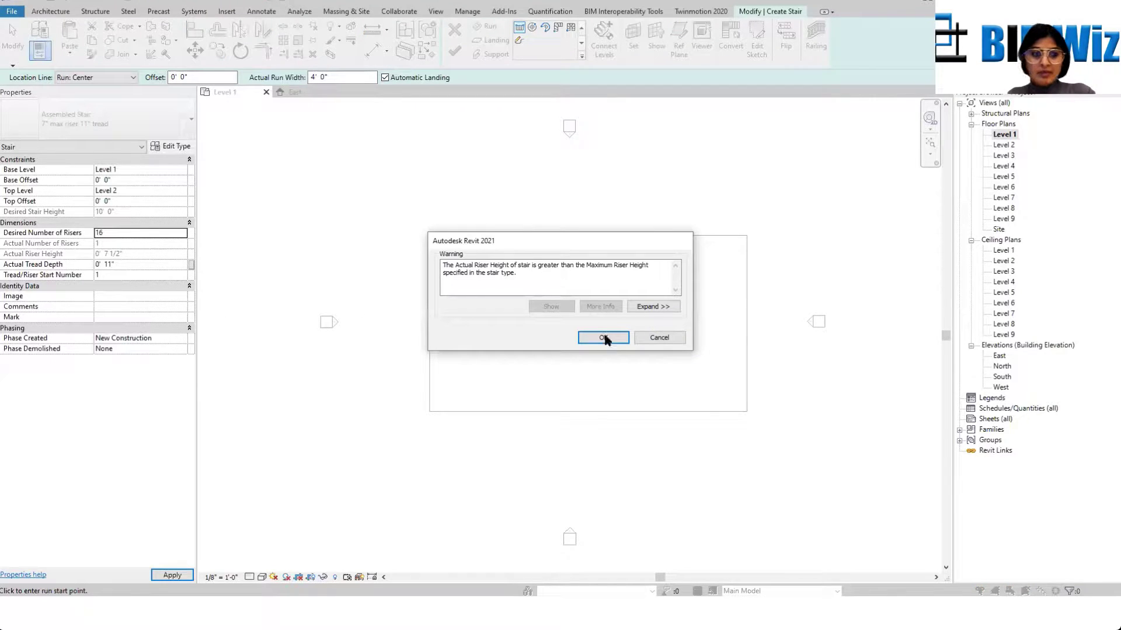
{"action": "left_click", "coordinate": [579, 338]}
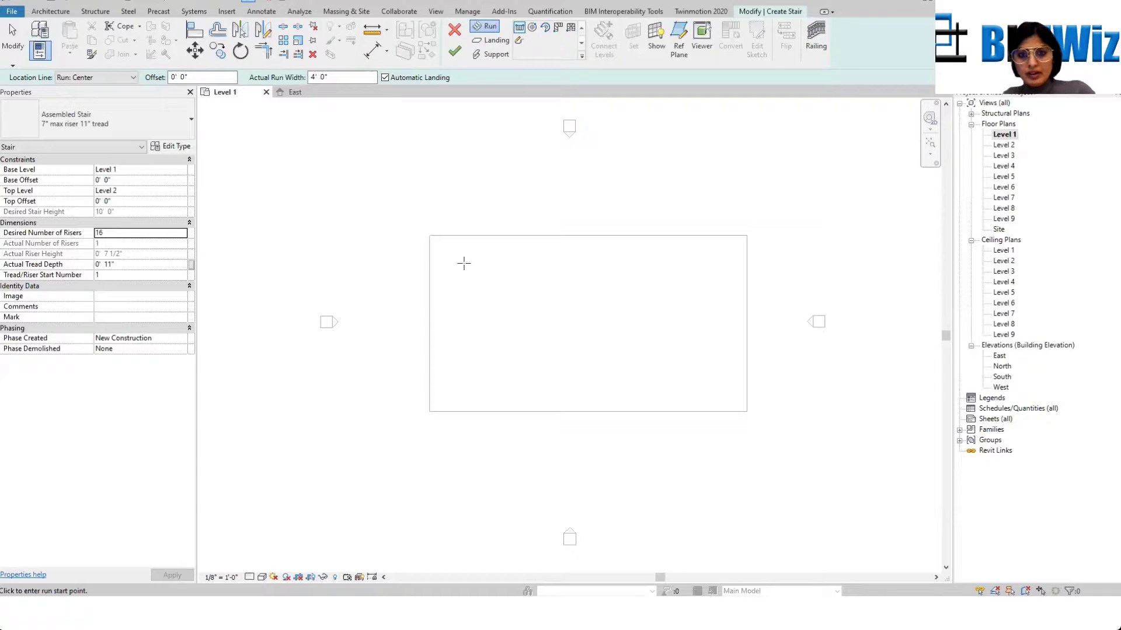
Step: Try to draw two opposite eight-riser runs close together near the floor's upper-left corner, and delete both runs
{"action": "scroll", "coordinate": [476, 260], "scroll_direction": "up", "scroll_amount": 3}
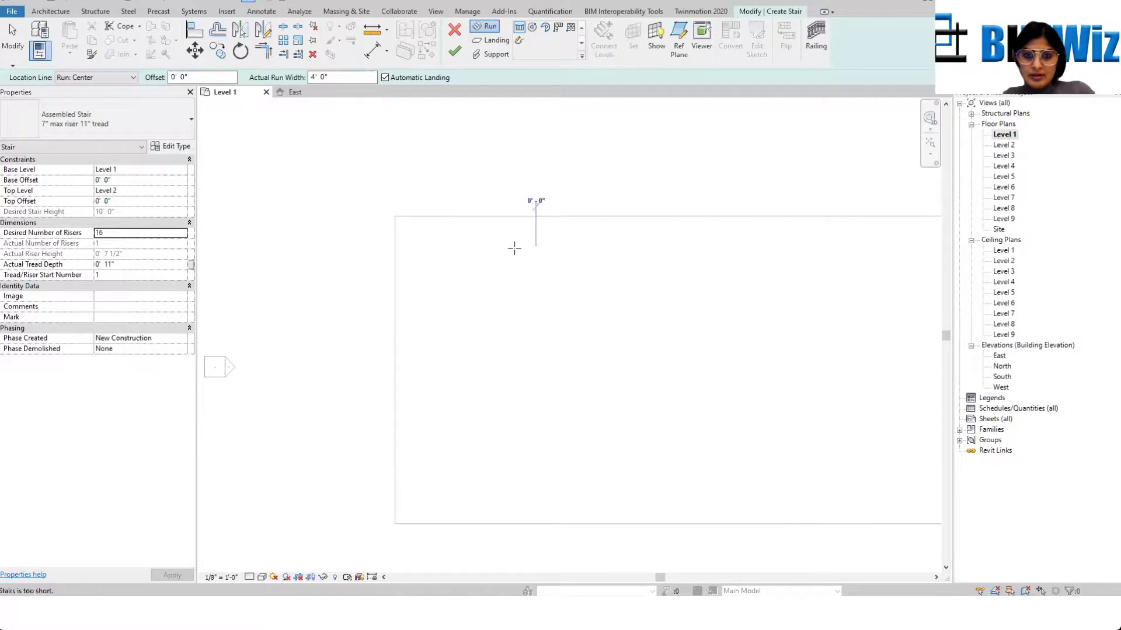
{"action": "left_click", "coordinate": [535, 248]}
{"action": "scroll", "coordinate": [488, 248], "scroll_direction": "up", "scroll_amount": 5}
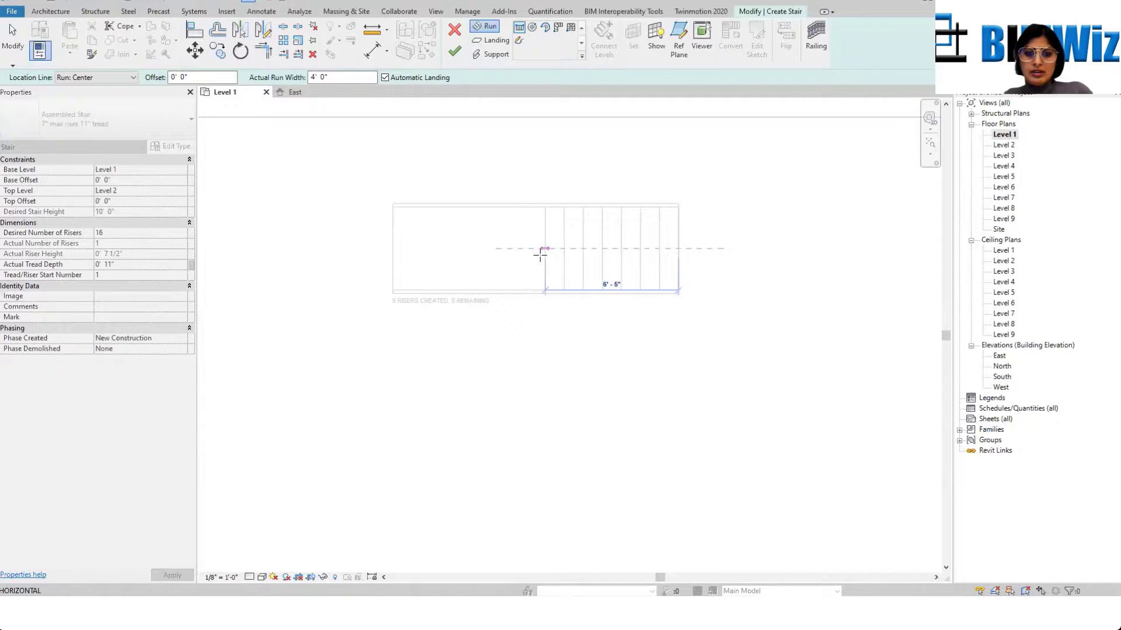
{"action": "left_click", "coordinate": [543, 251]}
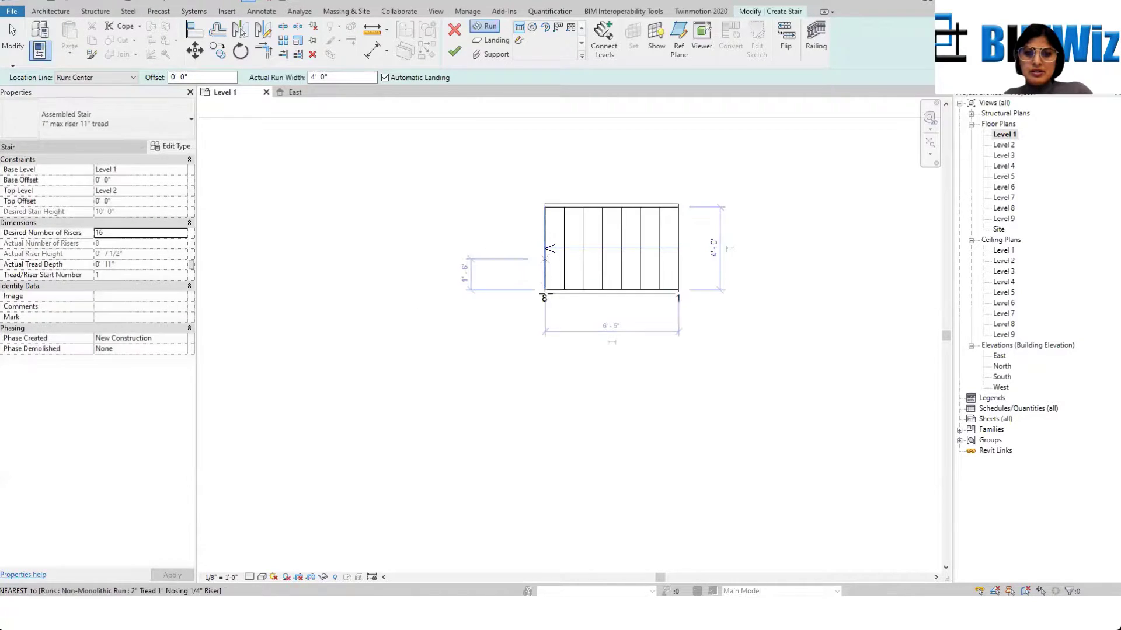
{"action": "left_click", "coordinate": [545, 323]}
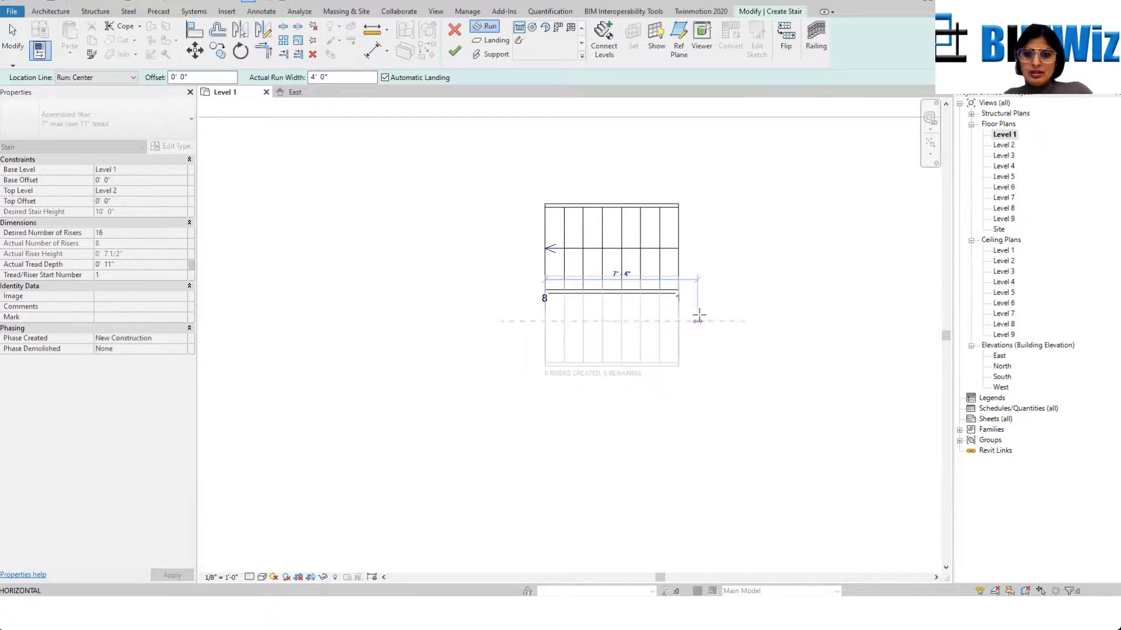
{"action": "left_click", "coordinate": [698, 316]}
{"action": "key", "text": "Escape"}
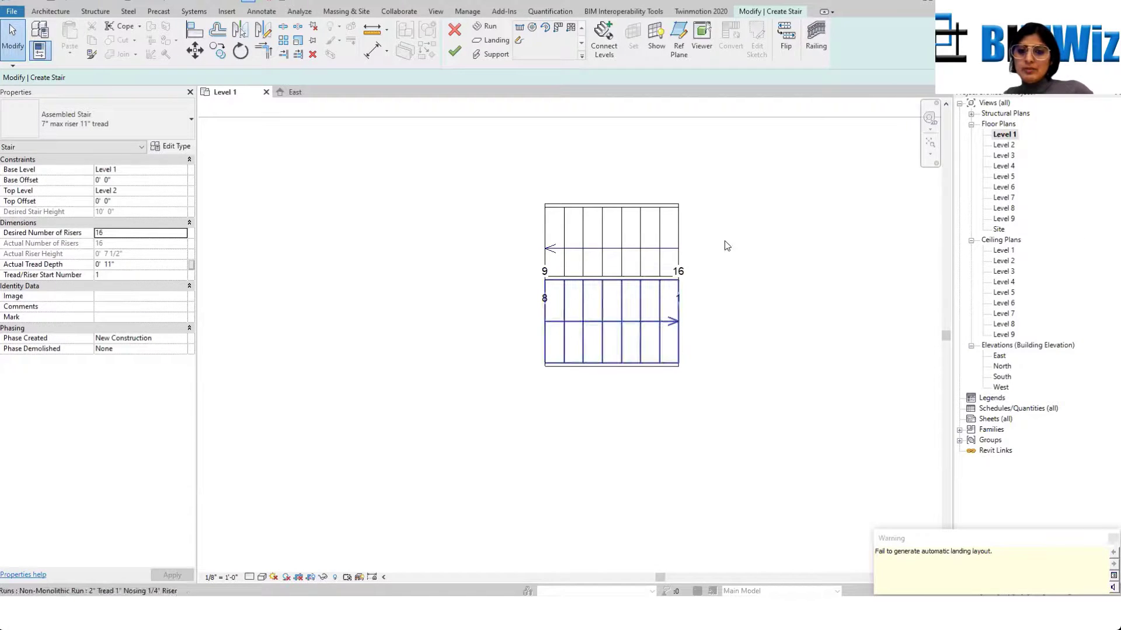
{"action": "left_click_drag", "start_coordinate": [498, 150], "coordinate": [751, 426]}
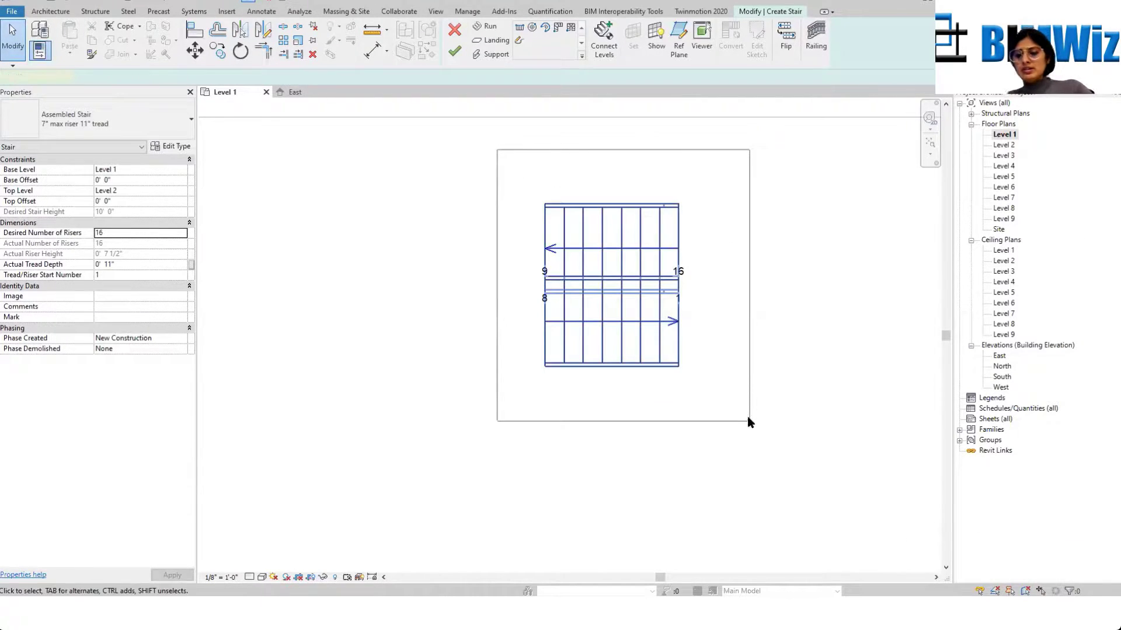
{"action": "key", "text": "Delete"}
Step: Create a U-shaped stair of two parallel eight-riser runs, each about 6'-5" long, with a gap between them and an automatic landing
{"action": "left_click", "coordinate": [487, 27]}
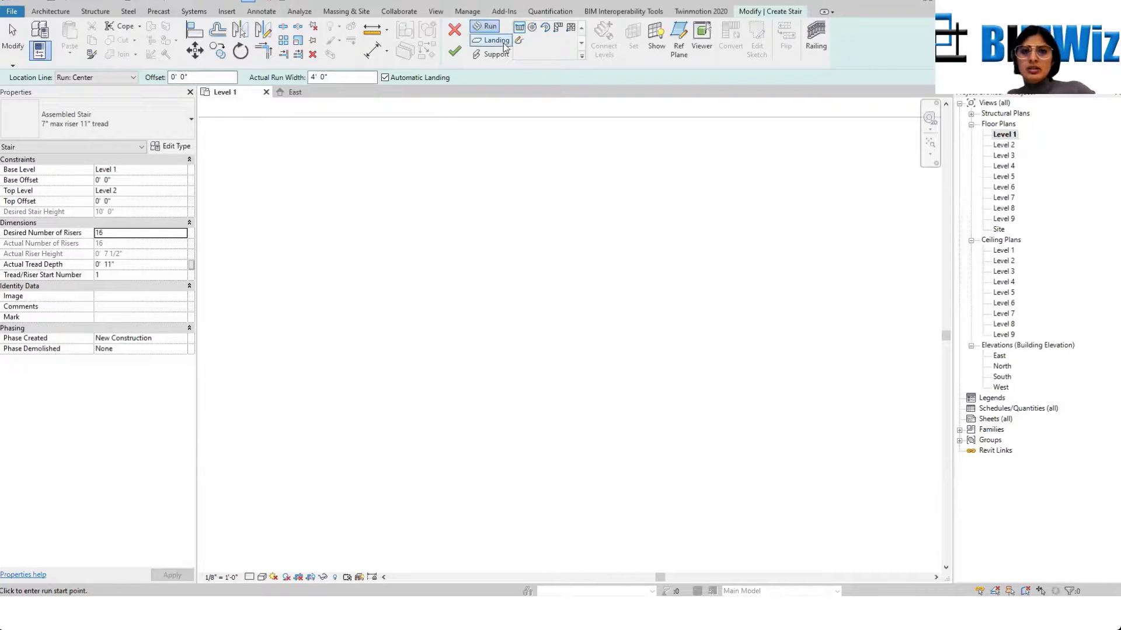
{"action": "key", "text": "Escape"}
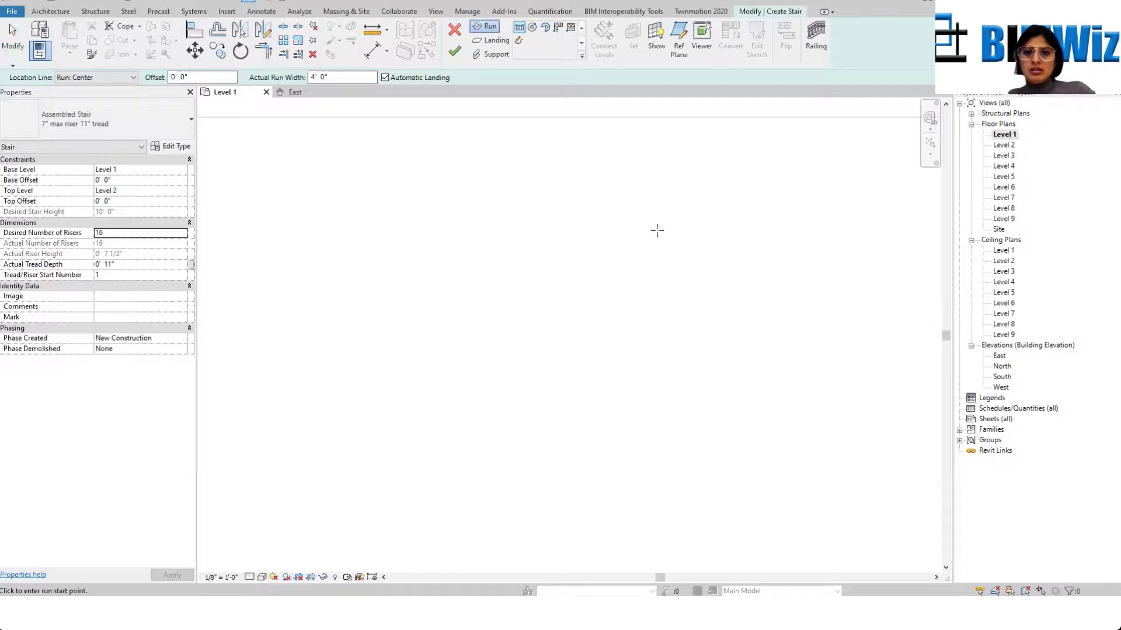
{"action": "left_click", "coordinate": [662, 230]}
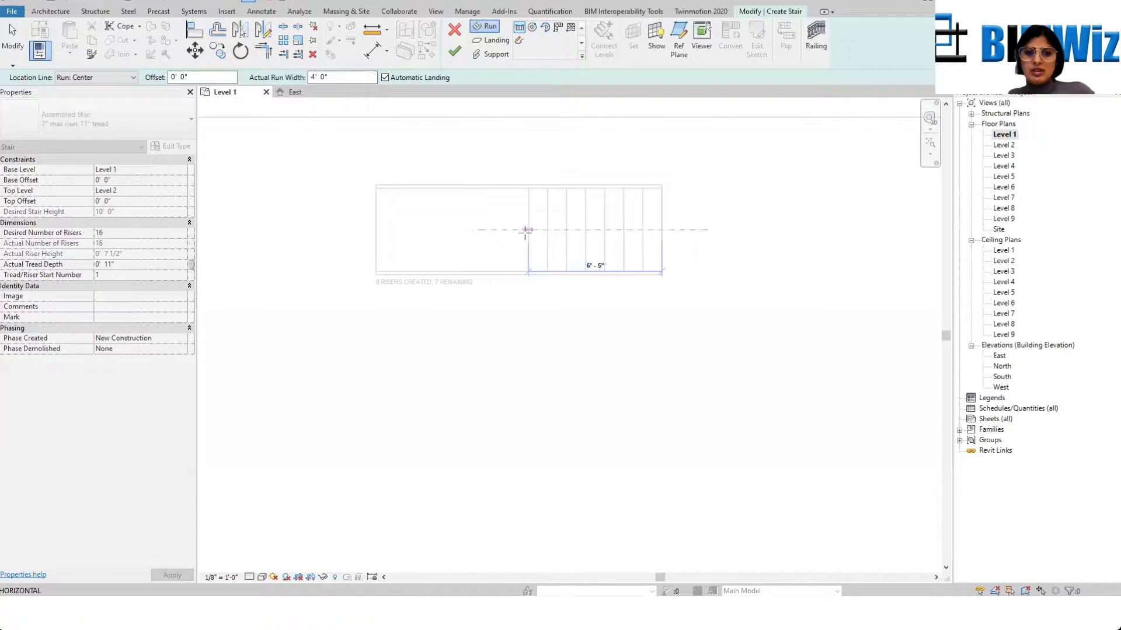
{"action": "left_click", "coordinate": [529, 230]}
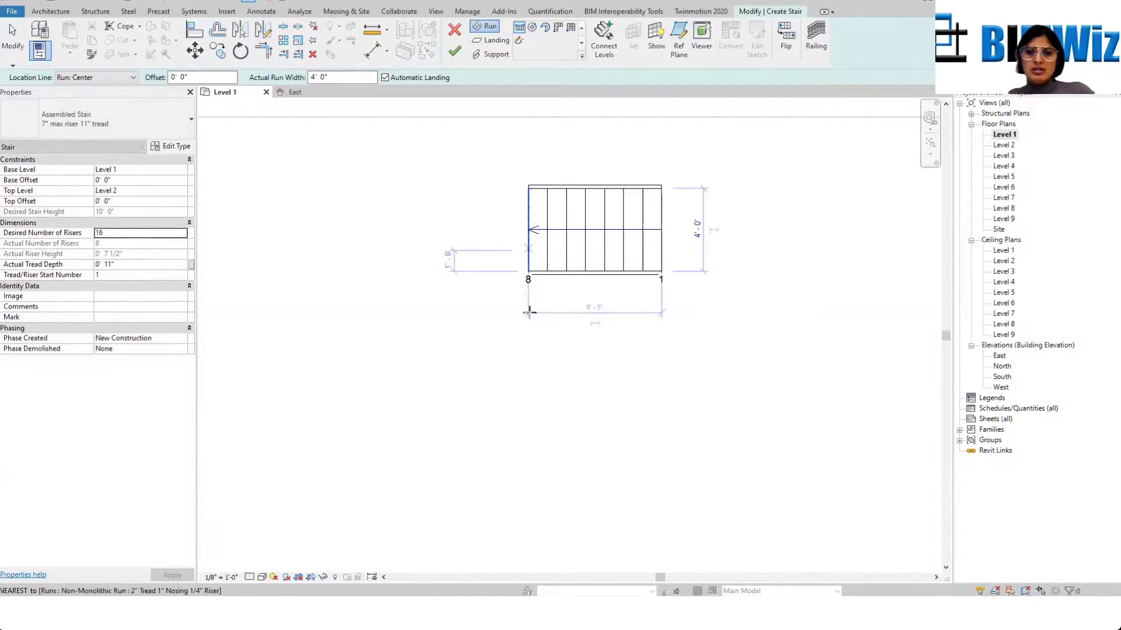
{"action": "left_click", "coordinate": [528, 354]}
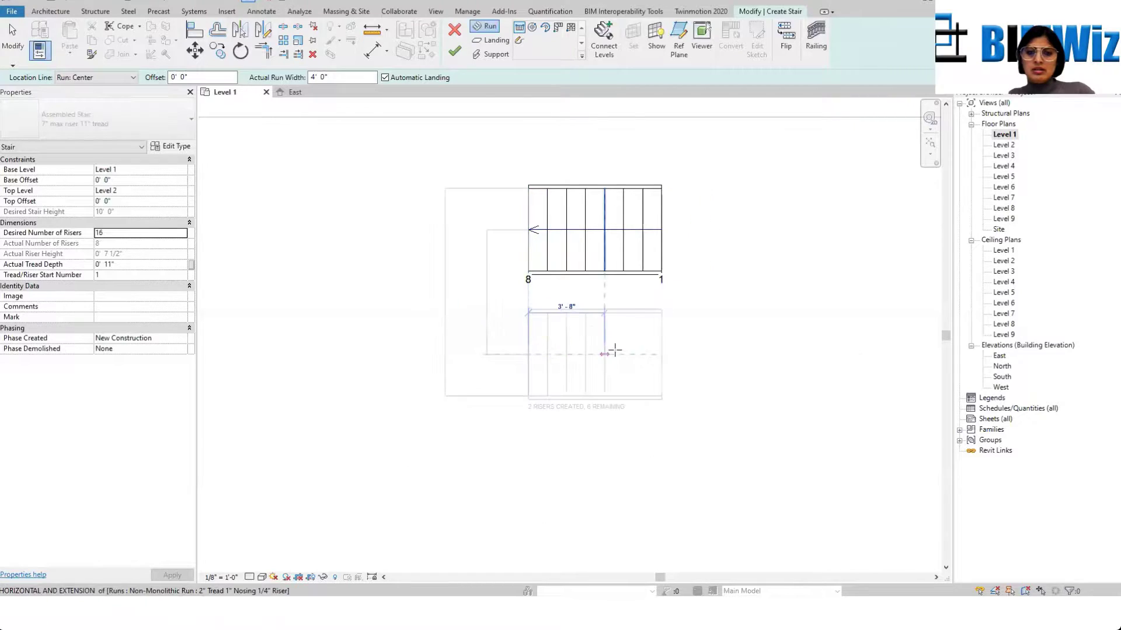
{"action": "left_click", "coordinate": [662, 354]}
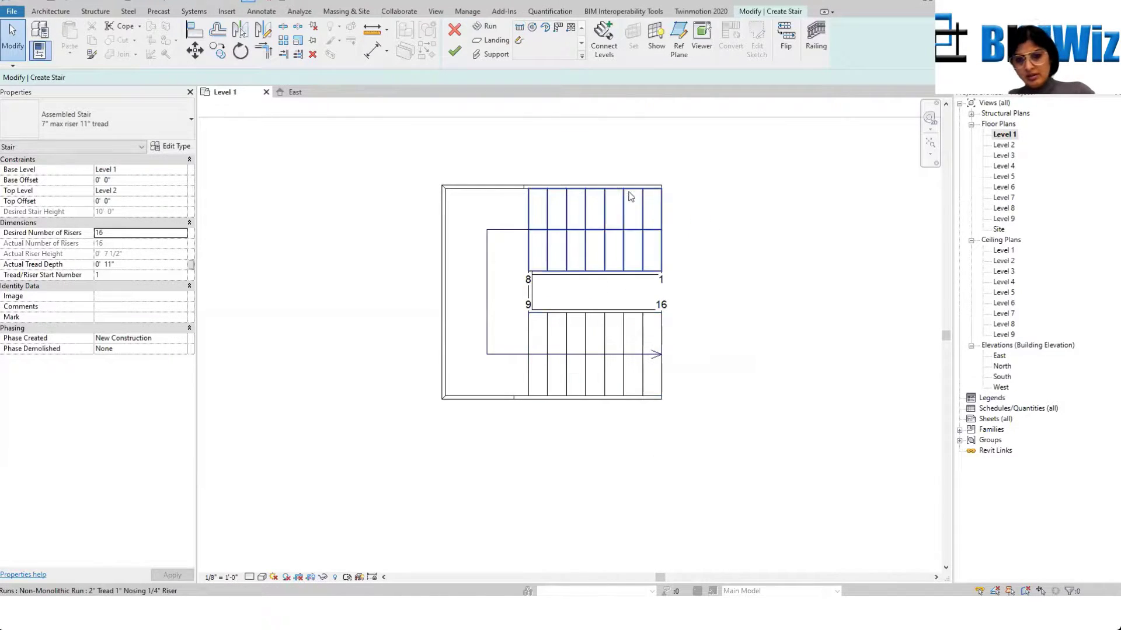
{"action": "scroll", "coordinate": [566, 253], "scroll_direction": "down", "scroll_amount": 3}
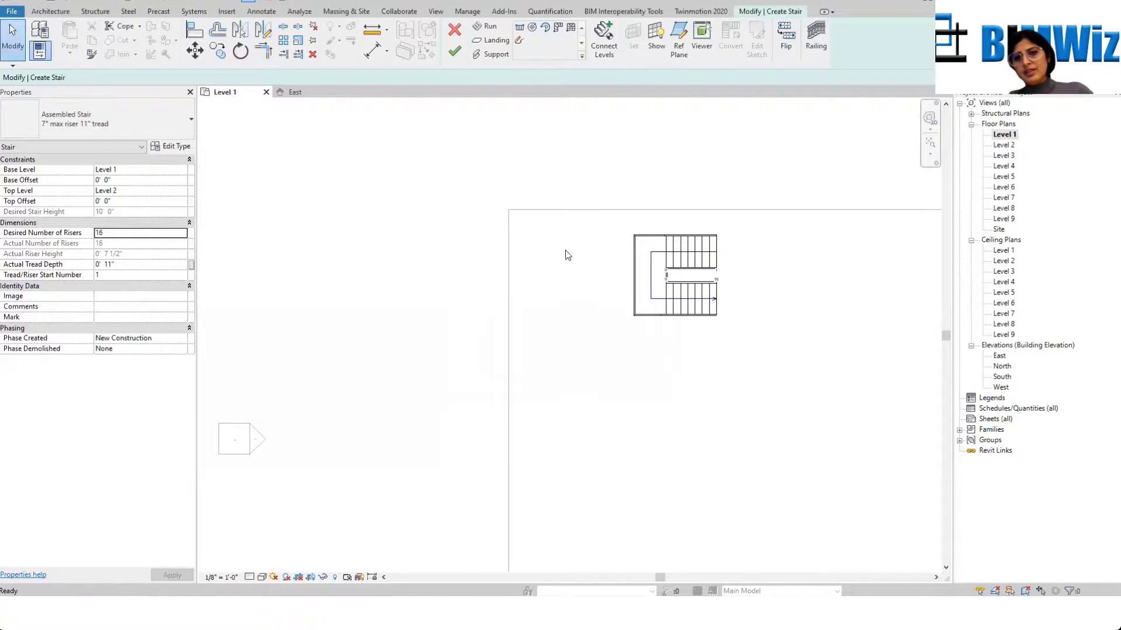
{"action": "left_click", "coordinate": [455, 53]}
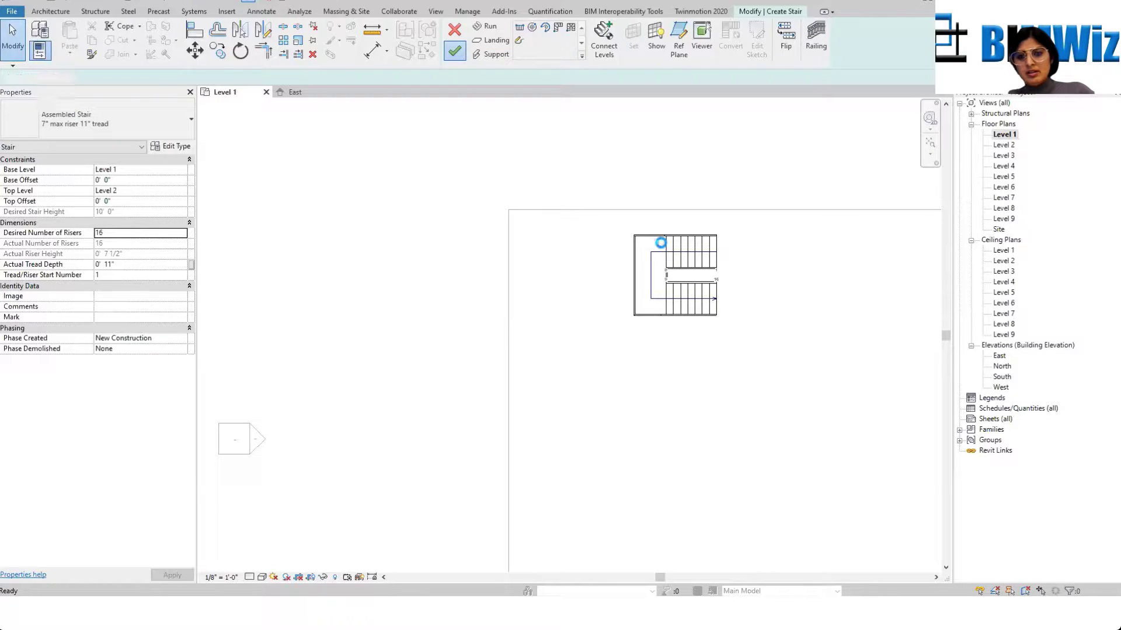
Step: Align the stair's landing side and its upper edge with the left and upper edges of the floor
{"action": "left_click_drag", "start_coordinate": [572, 166], "coordinate": [797, 385]}
{"action": "middle_click_drag", "start_coordinate": [800, 405], "coordinate": [723, 402]}
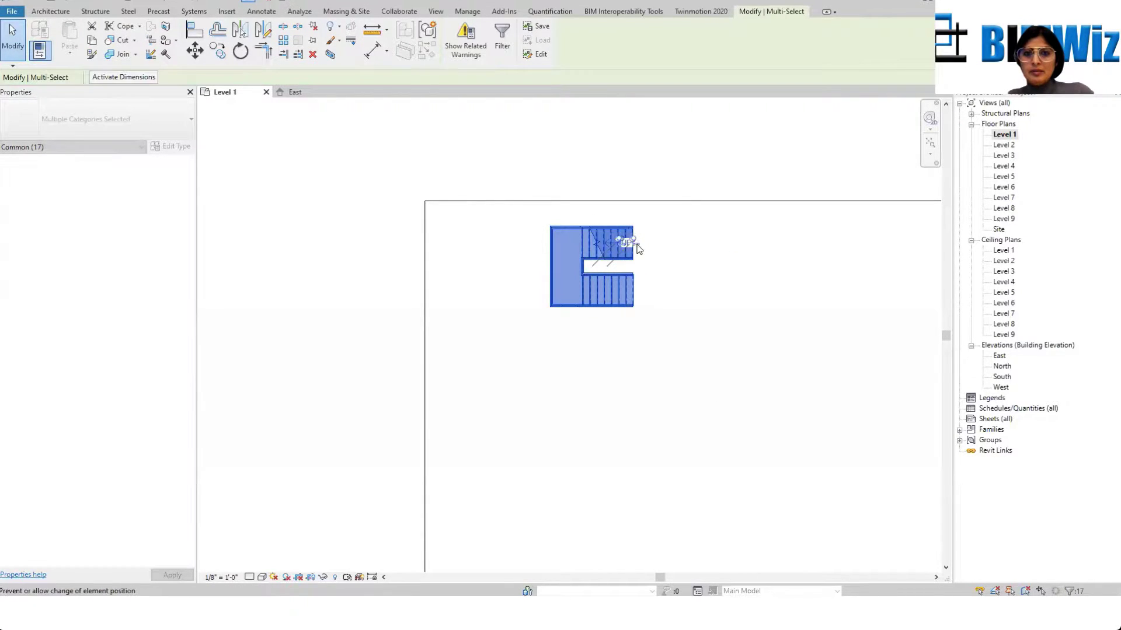
{"action": "left_click", "coordinate": [690, 280]}
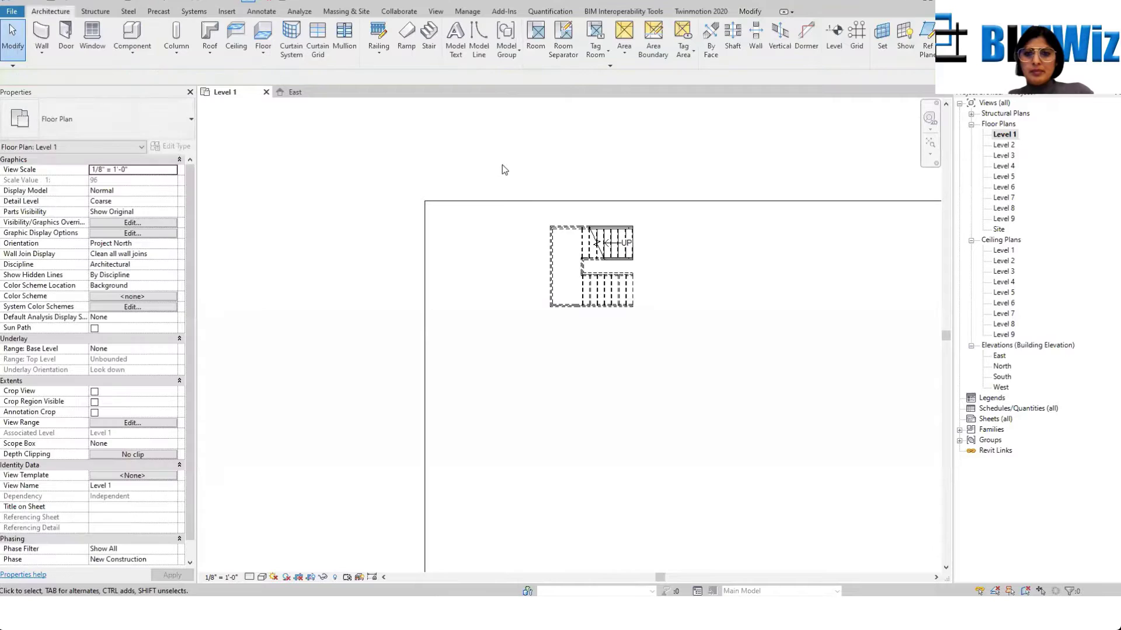
{"action": "left_click_drag", "start_coordinate": [502, 164], "coordinate": [764, 399]}
{"action": "left_click", "coordinate": [195, 27]}
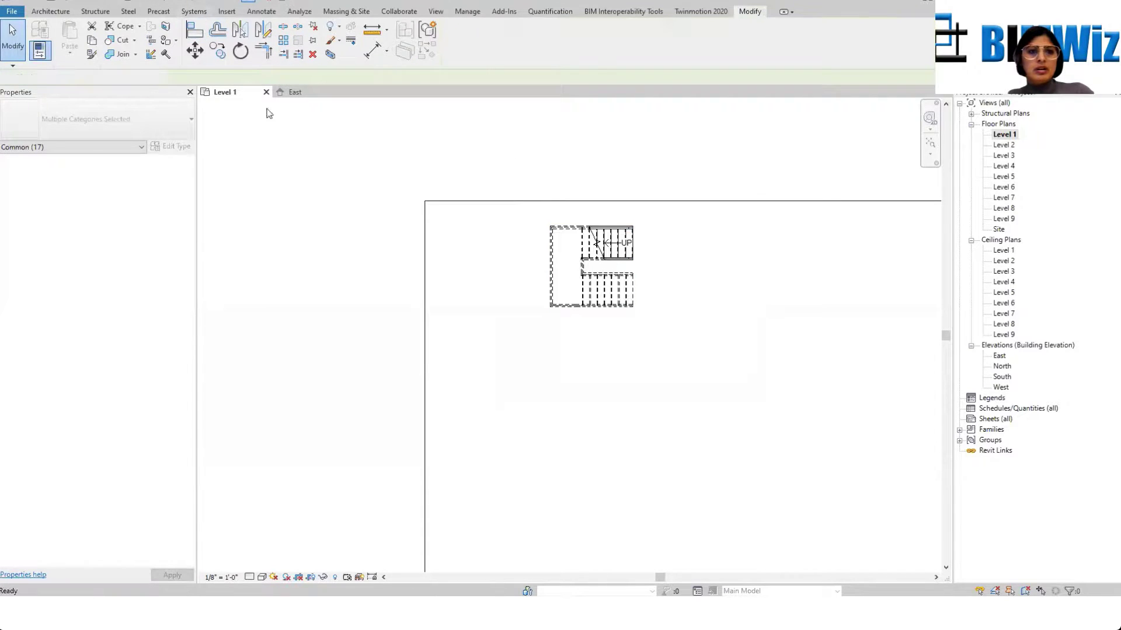
{"action": "left_click", "coordinate": [549, 267]}
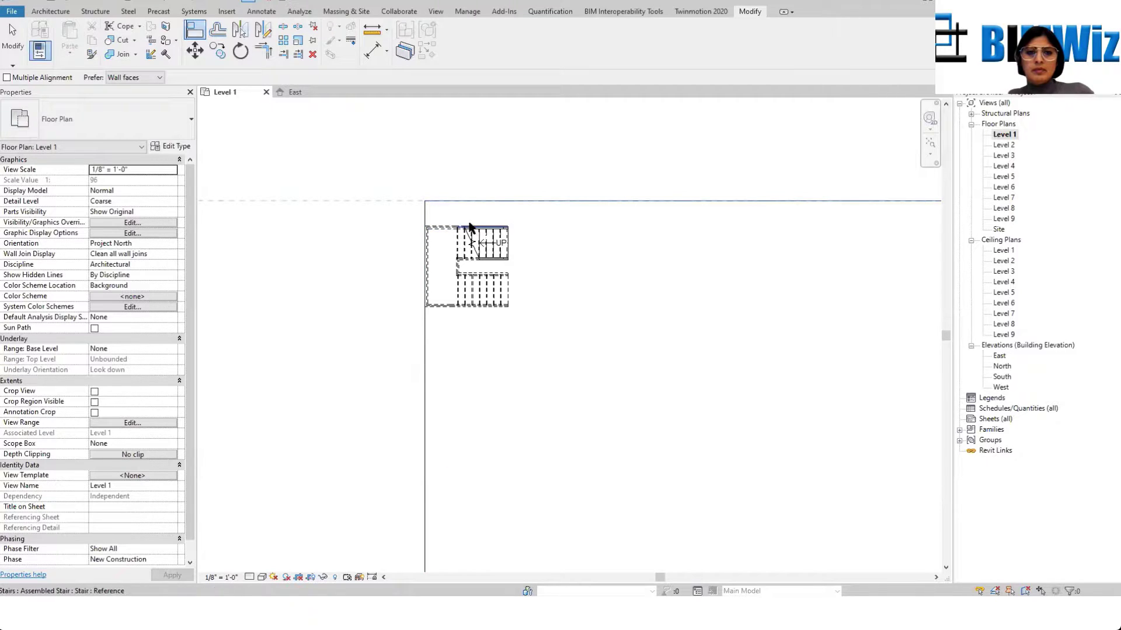
{"action": "scroll", "coordinate": [433, 221], "scroll_direction": "up", "scroll_amount": 5}
{"action": "left_click", "coordinate": [472, 287]}
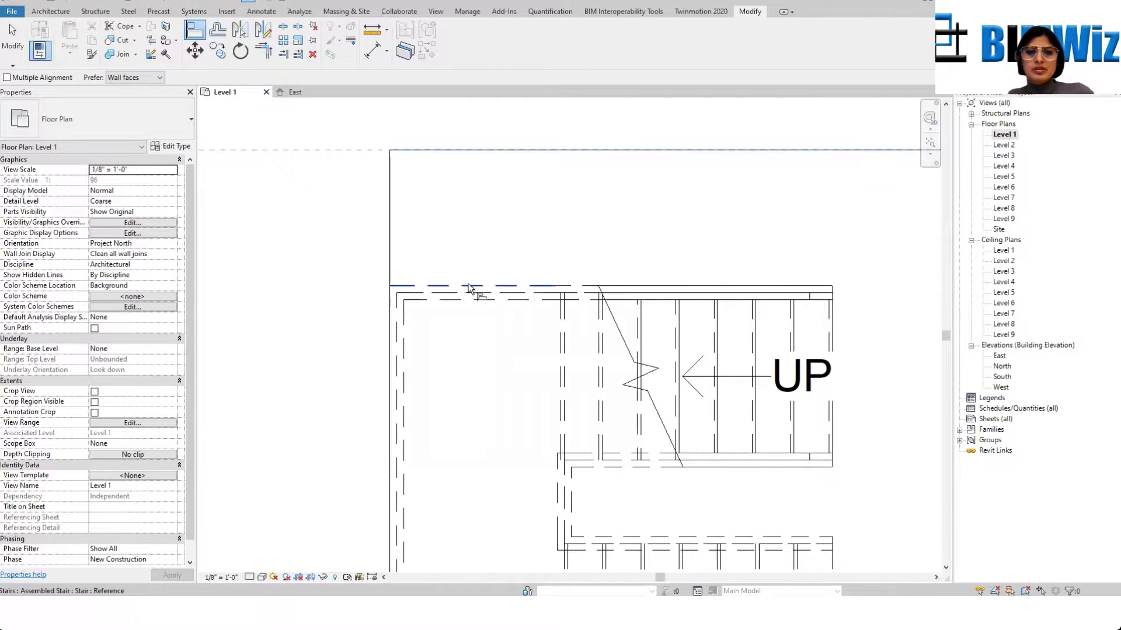
{"action": "scroll", "coordinate": [460, 275], "scroll_direction": "down", "scroll_amount": 3}
{"action": "key", "text": "Escape"}
{"action": "key", "text": "Escape"}
{"action": "scroll", "coordinate": [388, 215], "scroll_direction": "down", "scroll_amount": 2}
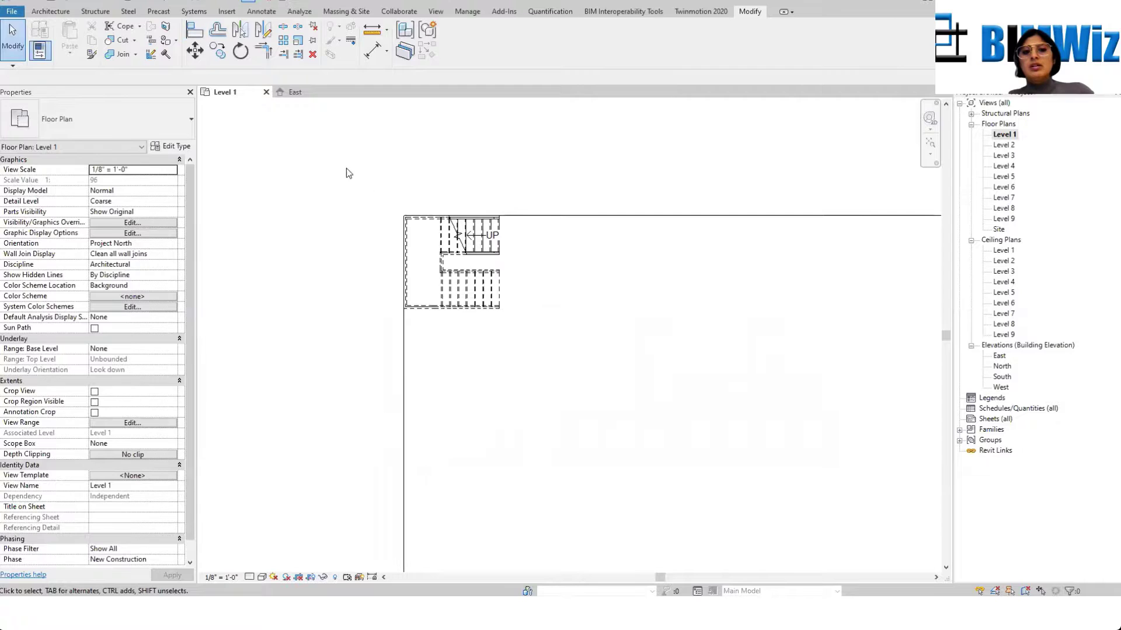
Step: Move the whole stair with its railings 2' down from the floor's upper edge
{"action": "left_click_drag", "start_coordinate": [345, 167], "coordinate": [566, 356]}
{"action": "key", "text": "m"}
{"action": "key", "text": "v"}
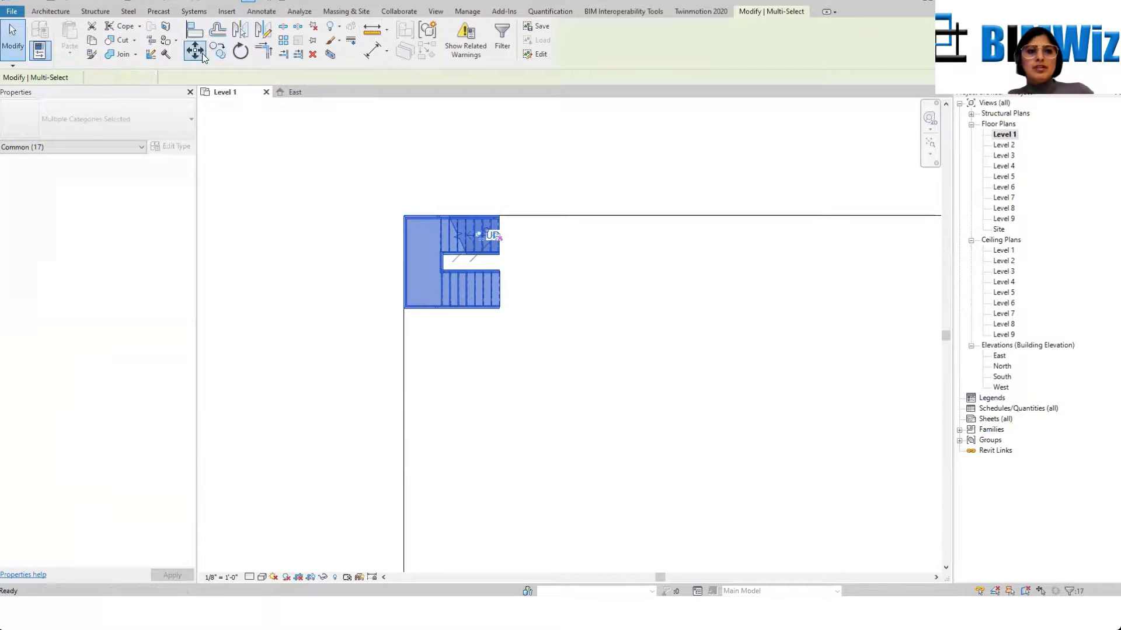
{"action": "left_click", "coordinate": [547, 217]}
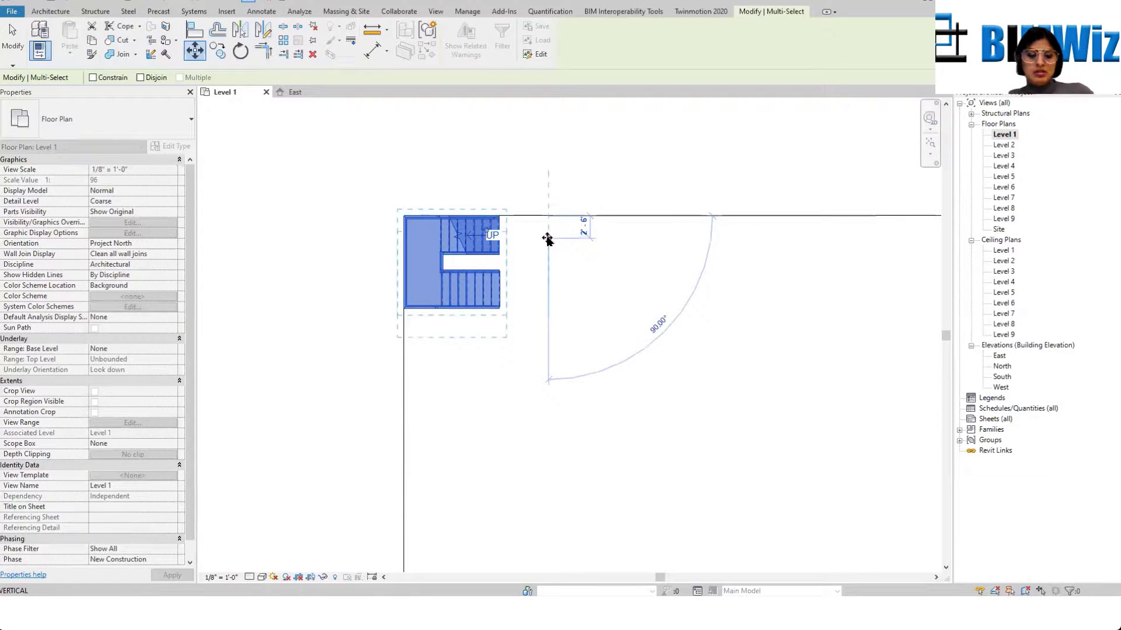
{"action": "type", "text": "2"}
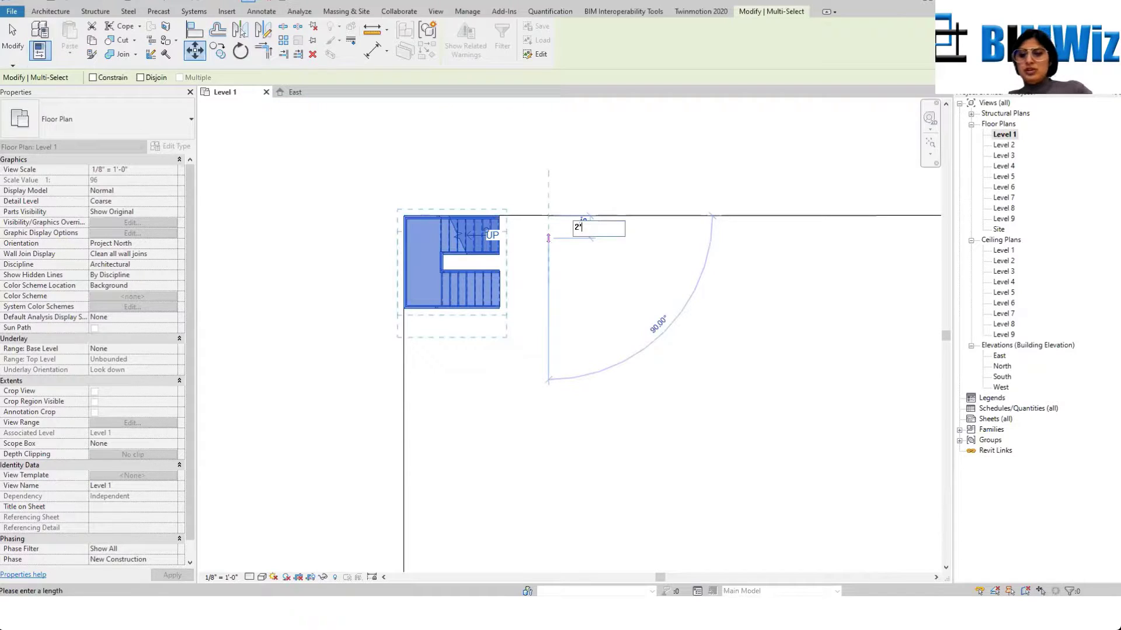
{"action": "type", "text": "'"}
{"action": "key", "text": "Return"}
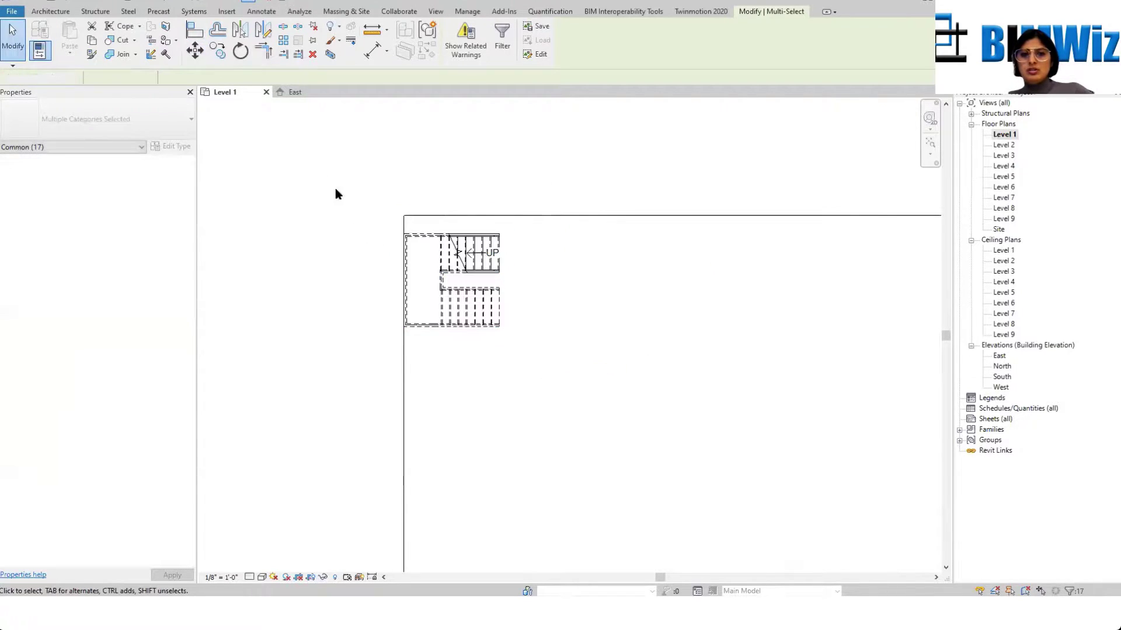
Step: Move the whole stair with its railings 2' to the right, away from the floor's left edge
{"action": "left_click_drag", "start_coordinate": [321, 173], "coordinate": [576, 385]}
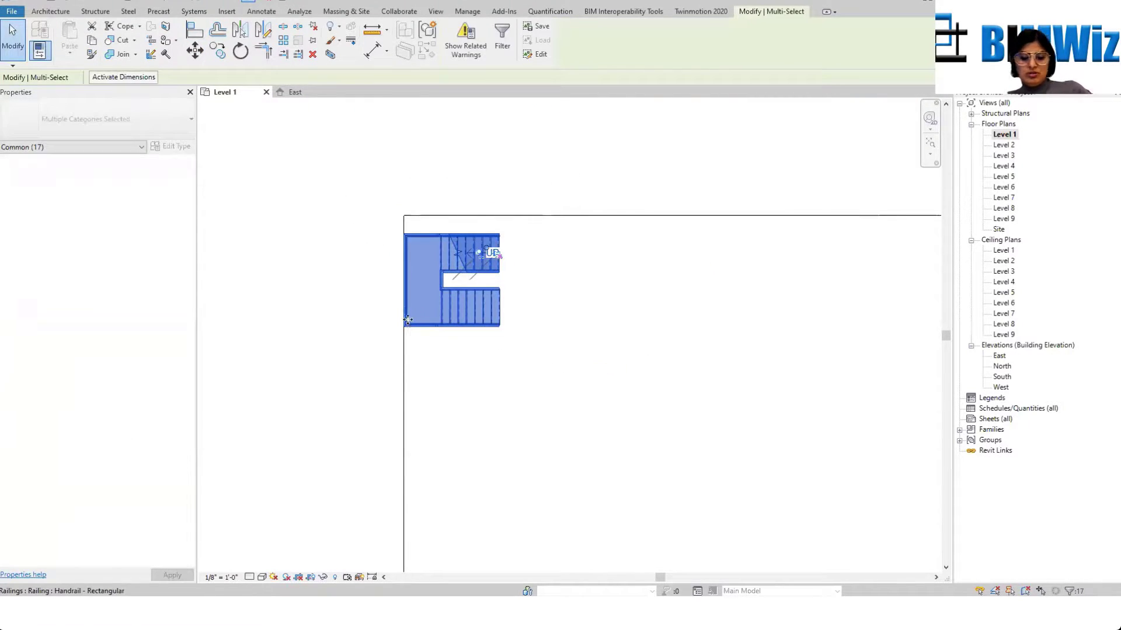
{"action": "left_click_drag", "start_coordinate": [407, 320], "coordinate": [409, 325]}
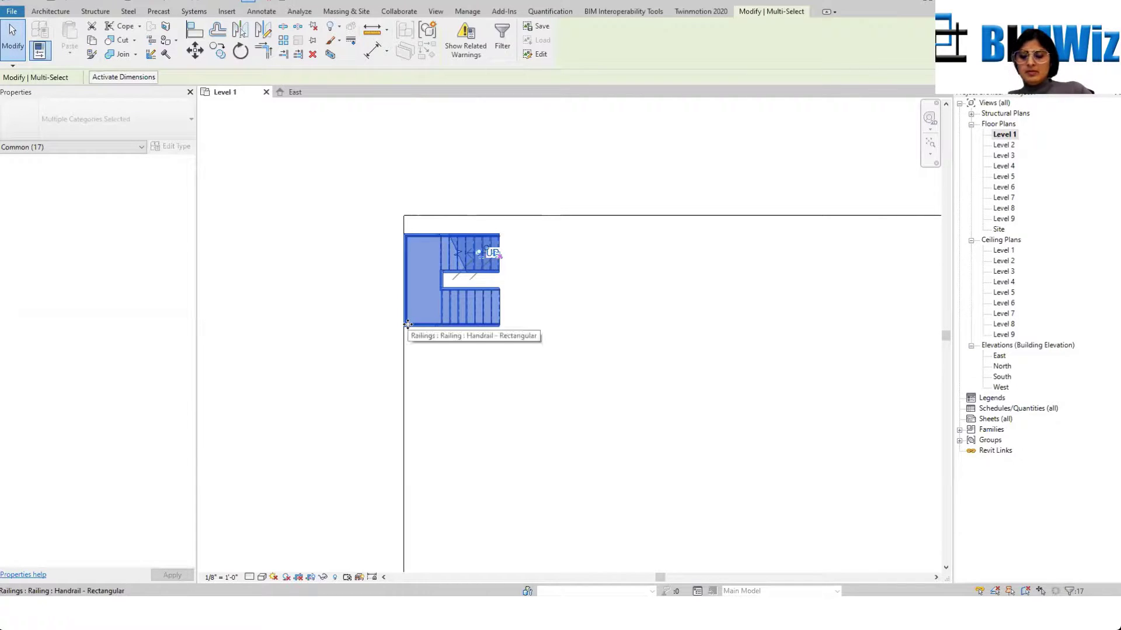
{"action": "key", "text": "m"}
{"action": "key", "text": "v"}
{"action": "left_click", "coordinate": [406, 325]}
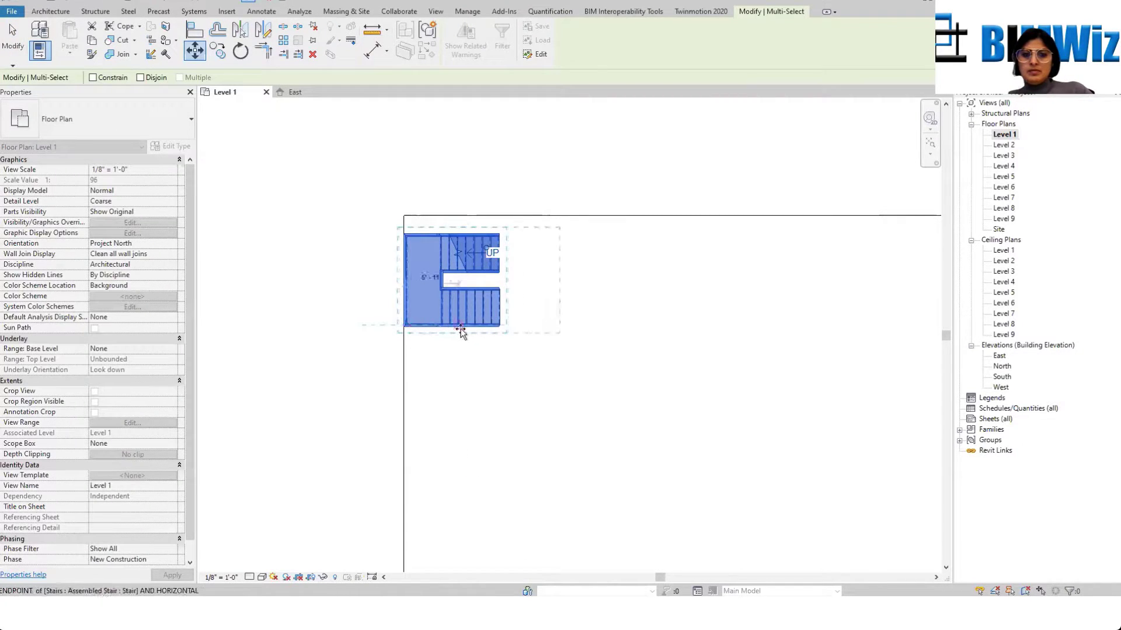
{"action": "type", "text": "2'"}
{"action": "key", "text": "Return"}
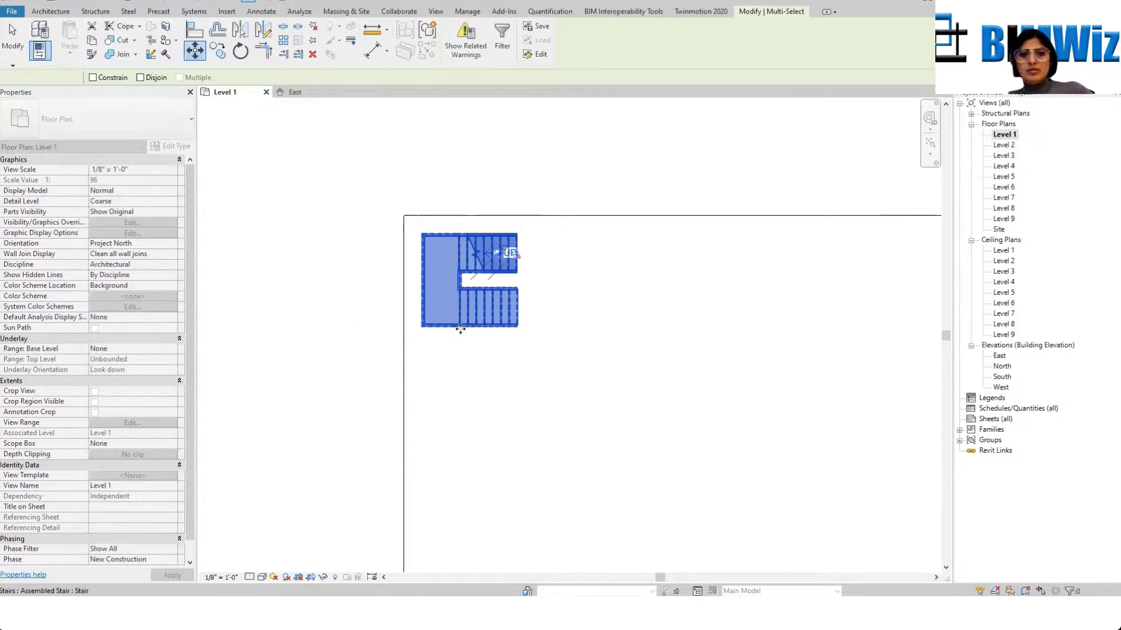
Step: Copy the Level 1 floor and paste it aligned to Level 2
{"action": "left_click", "coordinate": [543, 240]}
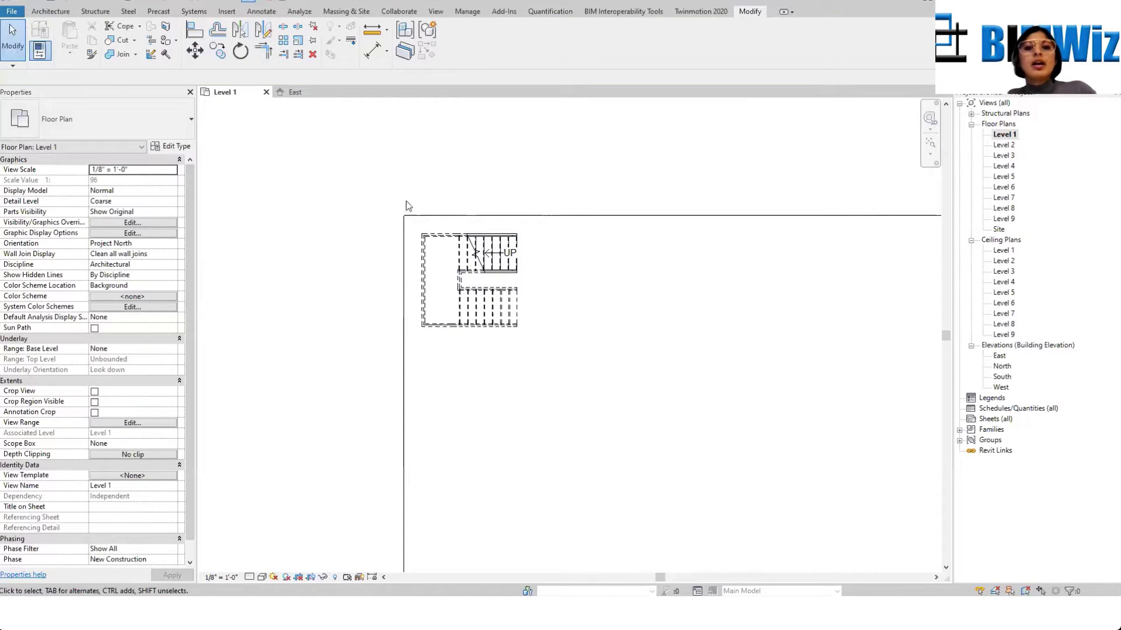
{"action": "scroll", "coordinate": [606, 299], "scroll_direction": "up", "scroll_amount": 3}
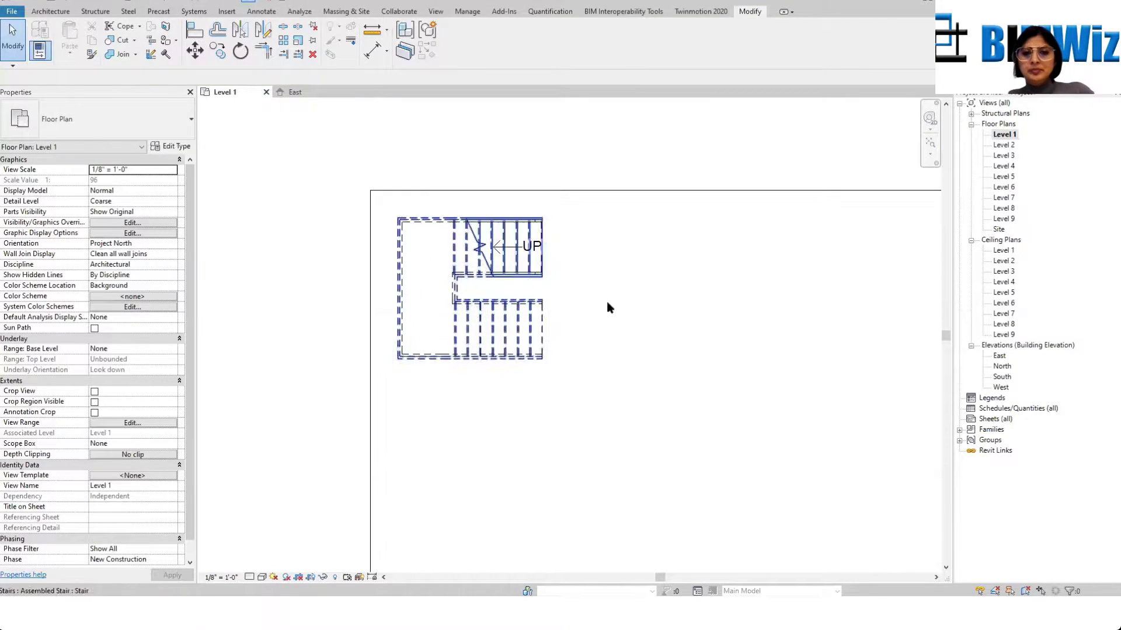
{"action": "scroll", "coordinate": [580, 313], "scroll_direction": "up", "scroll_amount": 1}
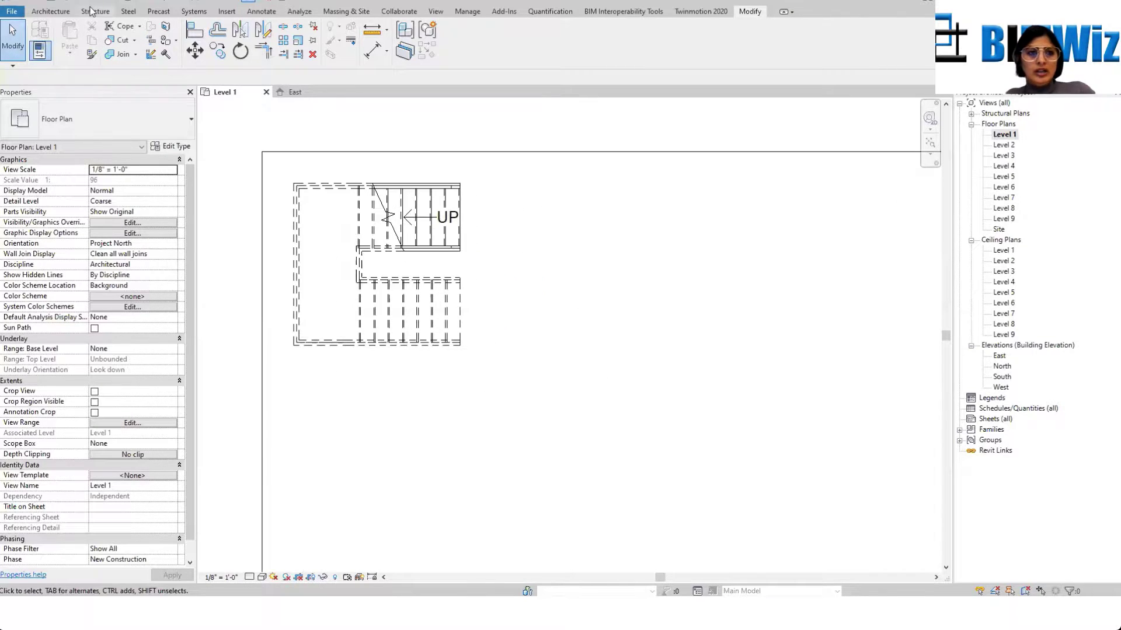
{"action": "left_click", "coordinate": [50, 11]}
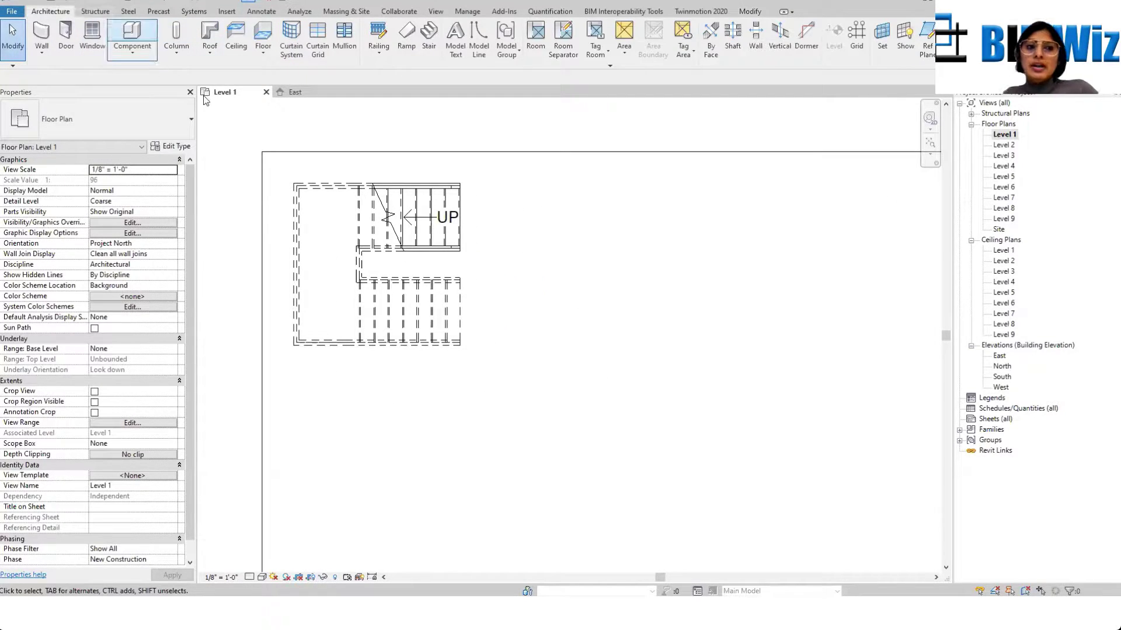
{"action": "left_click", "coordinate": [262, 176]}
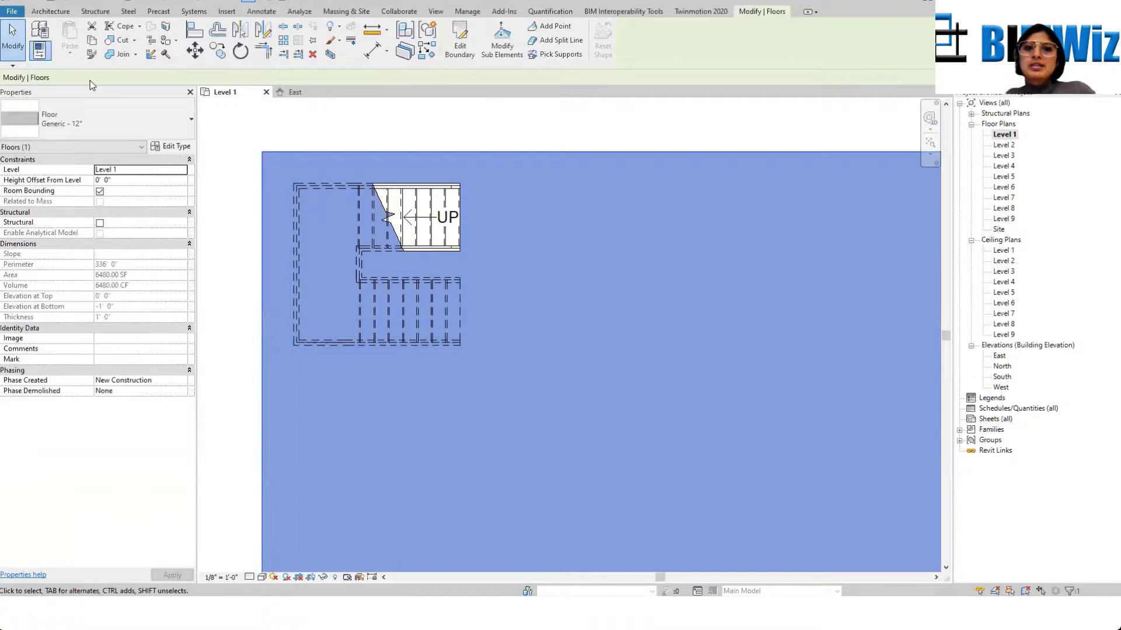
{"action": "left_click", "coordinate": [387, 138]}
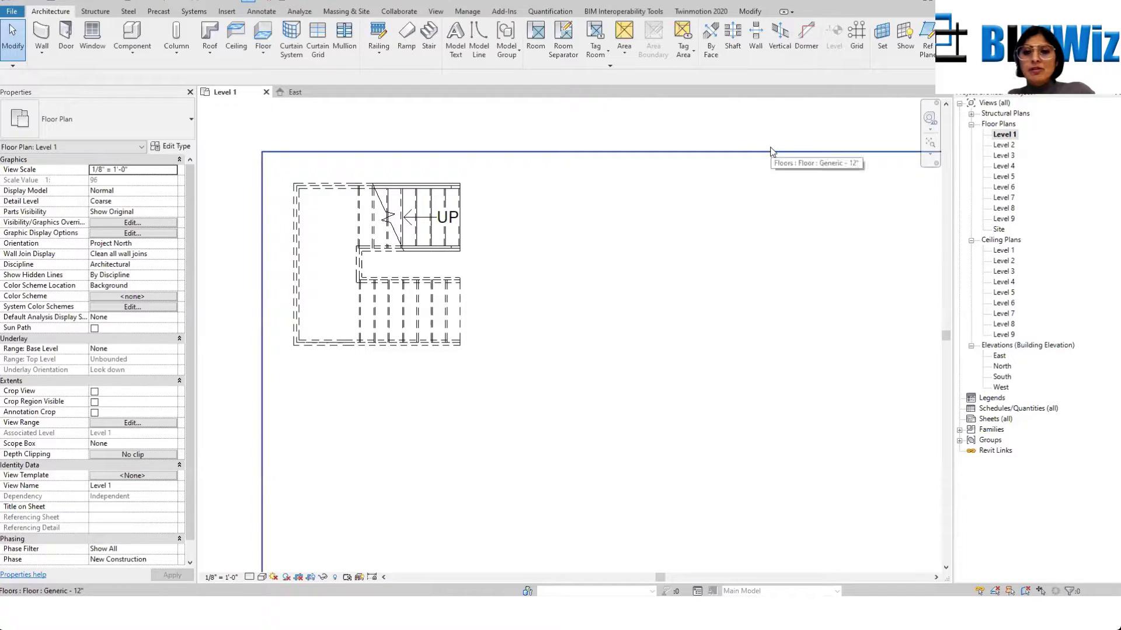
{"action": "left_click", "coordinate": [781, 165]}
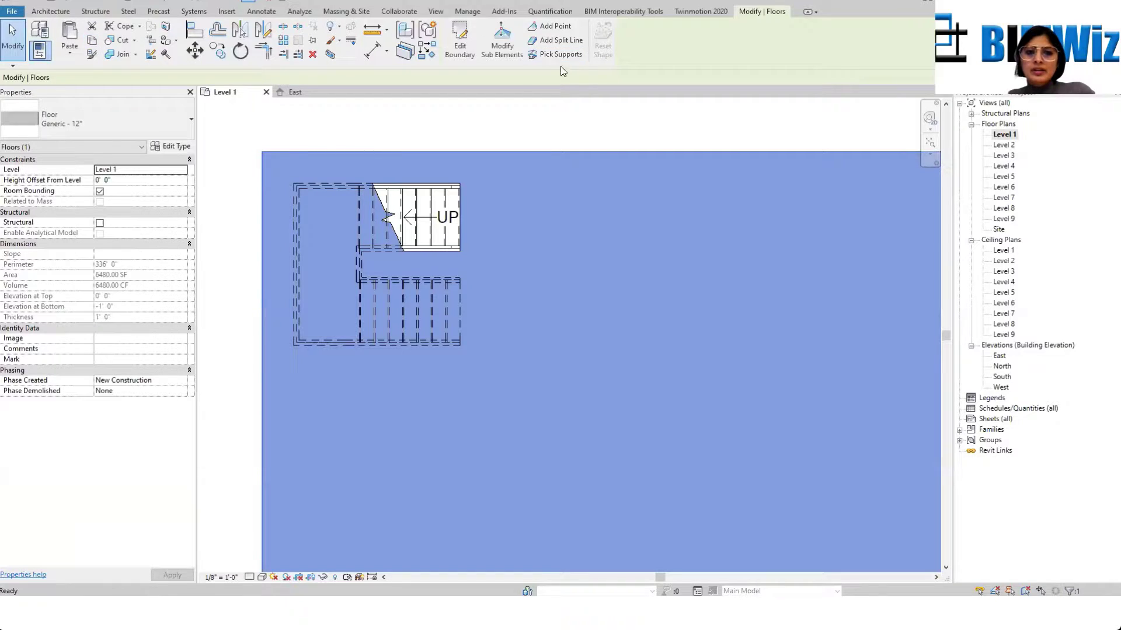
{"action": "left_click", "coordinate": [69, 56]}
{"action": "left_click", "coordinate": [124, 97]}
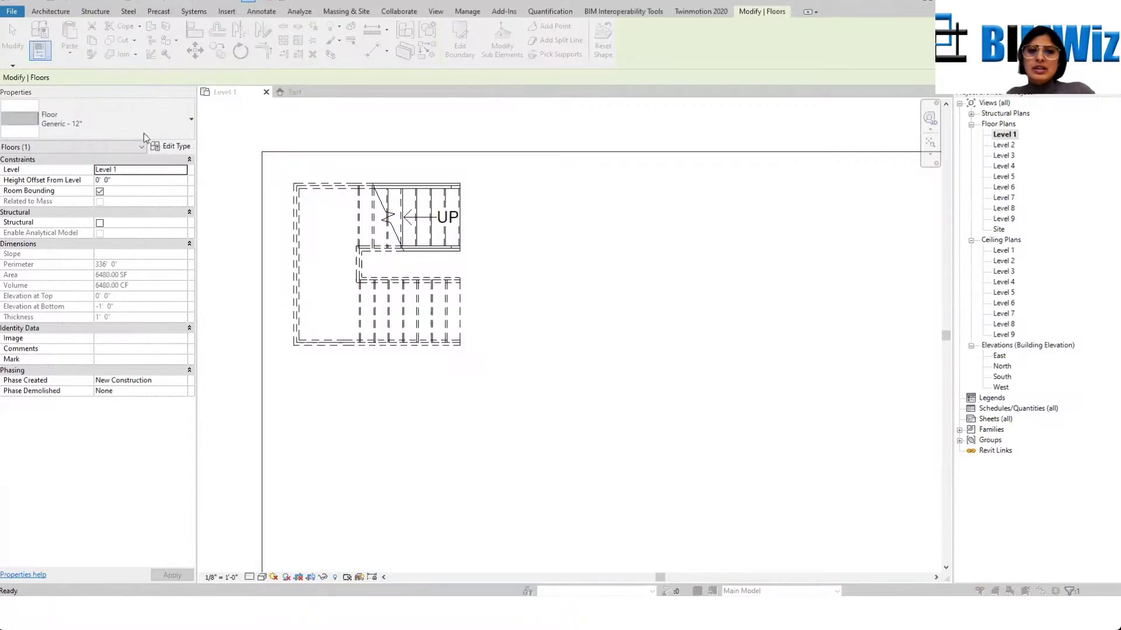
{"action": "left_click", "coordinate": [504, 228]}
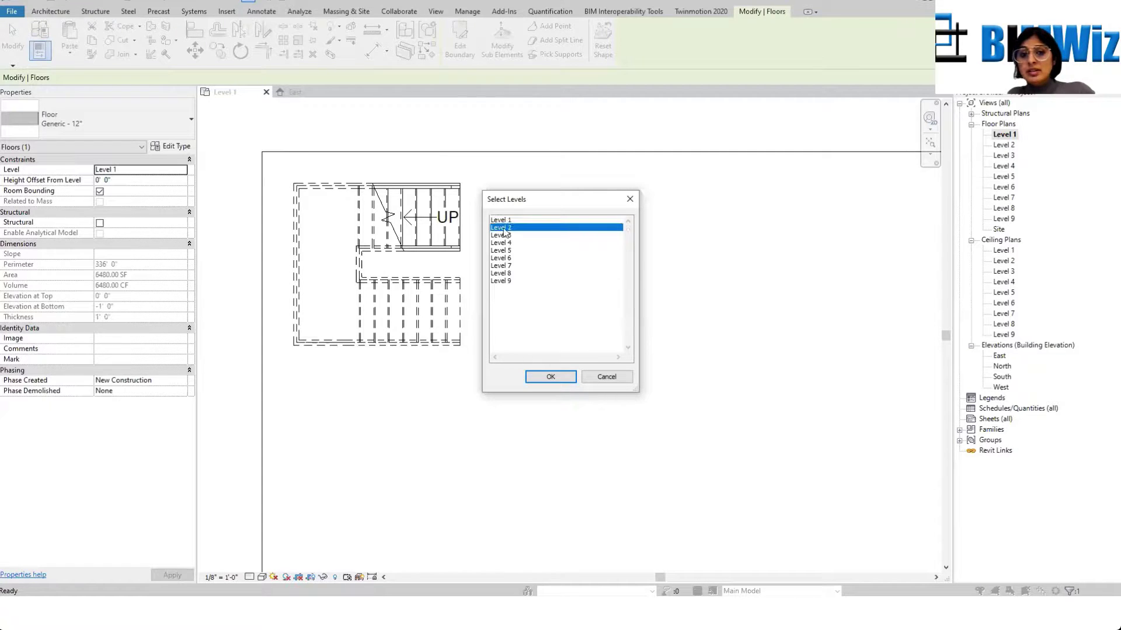
{"action": "left_click", "coordinate": [550, 377]}
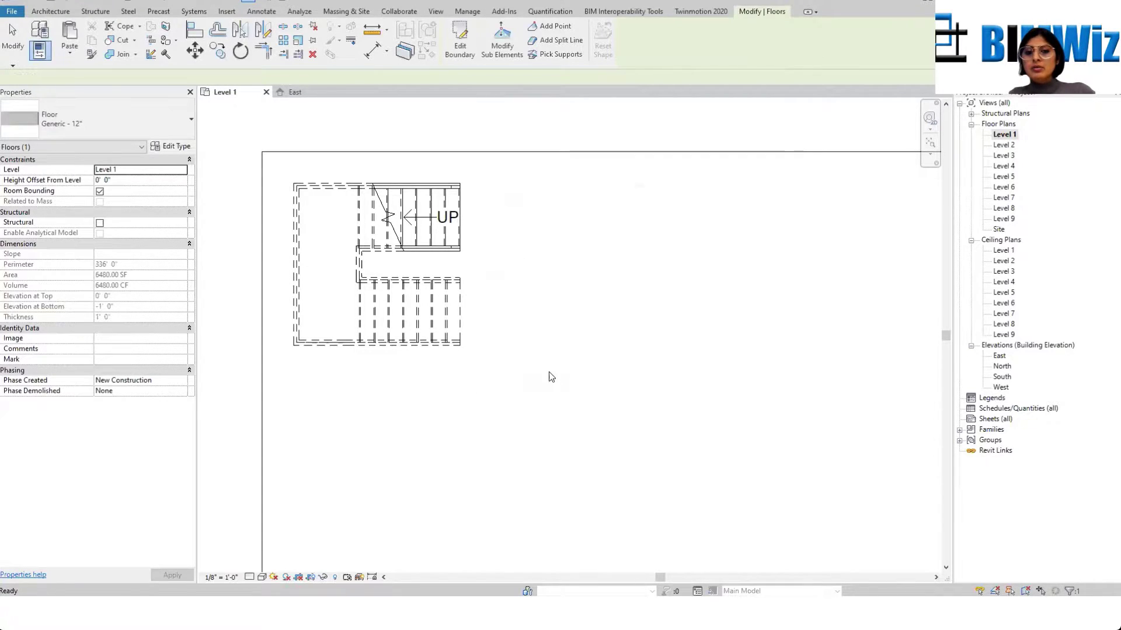
Step: Open the Level 2 floor plan and set its visual style to Wireframe
{"action": "left_click", "coordinate": [1012, 146]}
{"action": "double_click", "coordinate": [1003, 146]}
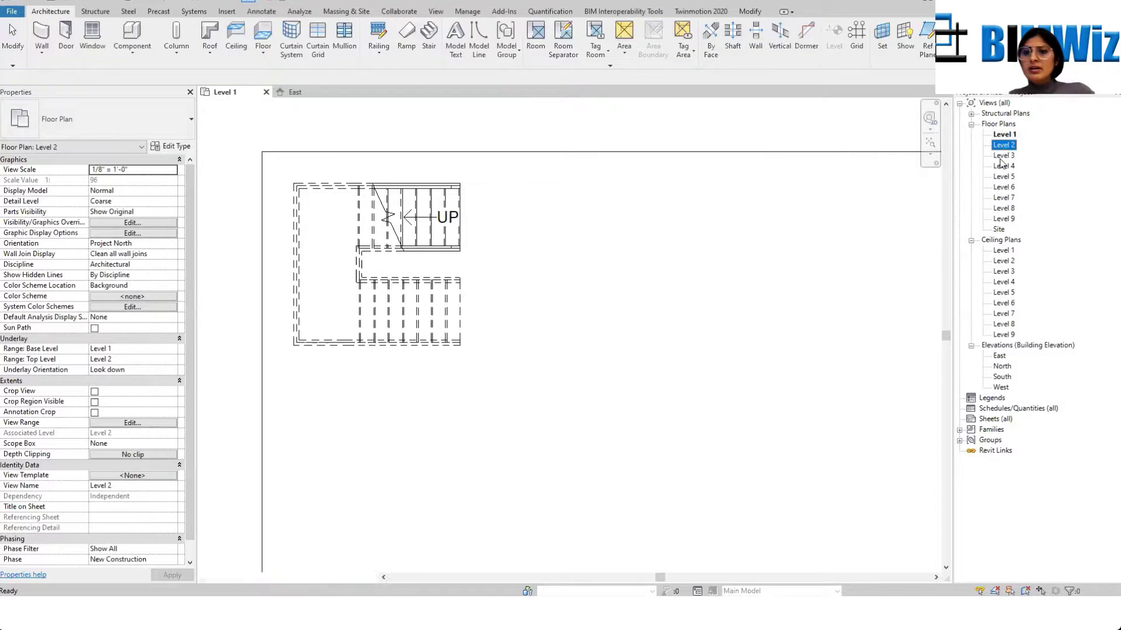
{"action": "left_click", "coordinate": [595, 124]}
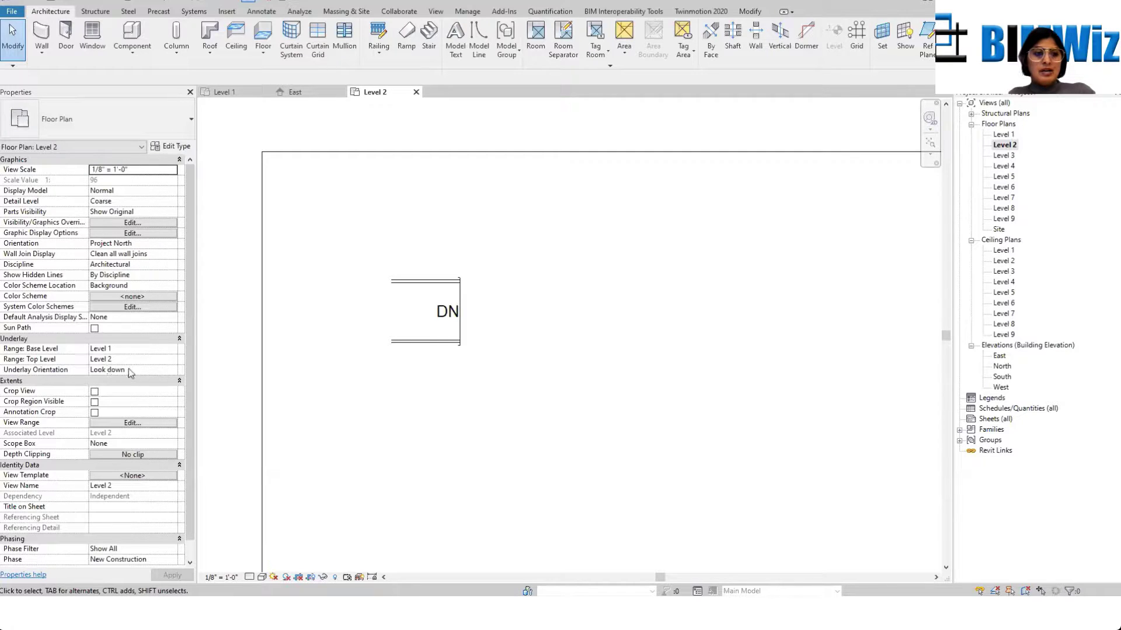
{"action": "left_click", "coordinate": [261, 577]}
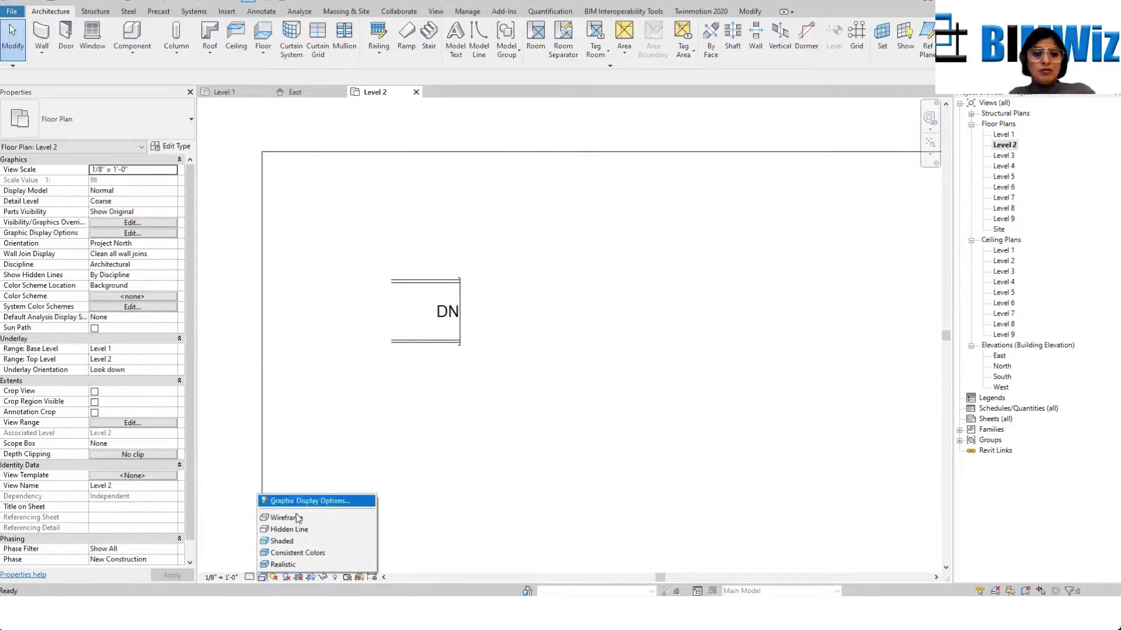
{"action": "left_click", "coordinate": [287, 518]}
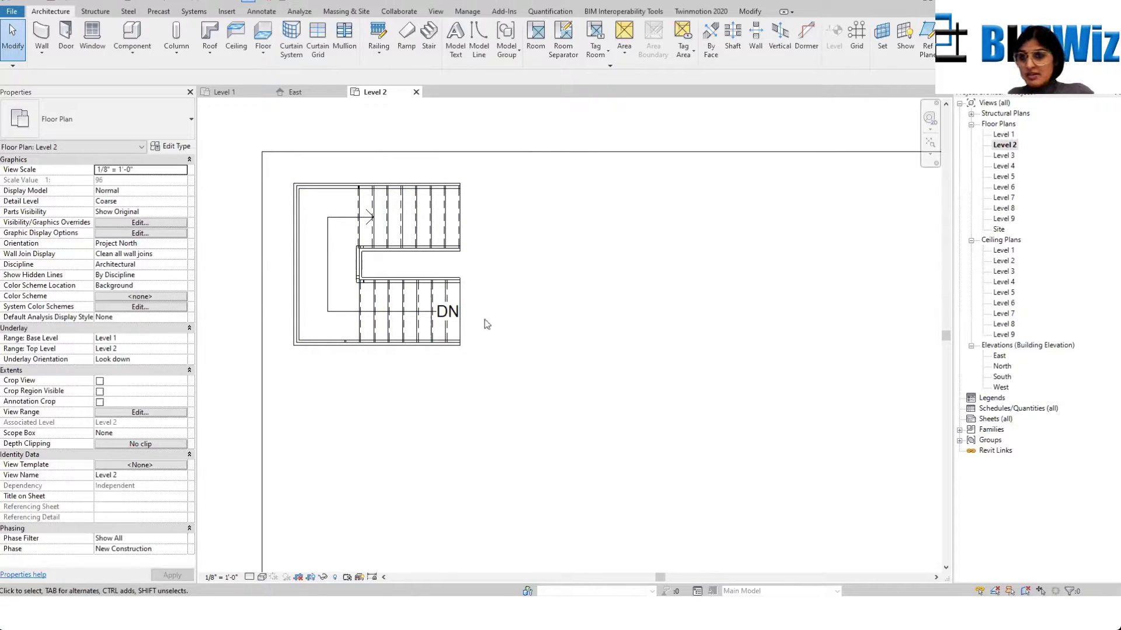
Step: Edit the Level 2 floor's boundary to cut a rectangular opening around the stair, 10'-7" by 10'-4", and finish the sketch
{"action": "left_click", "coordinate": [318, 151]}
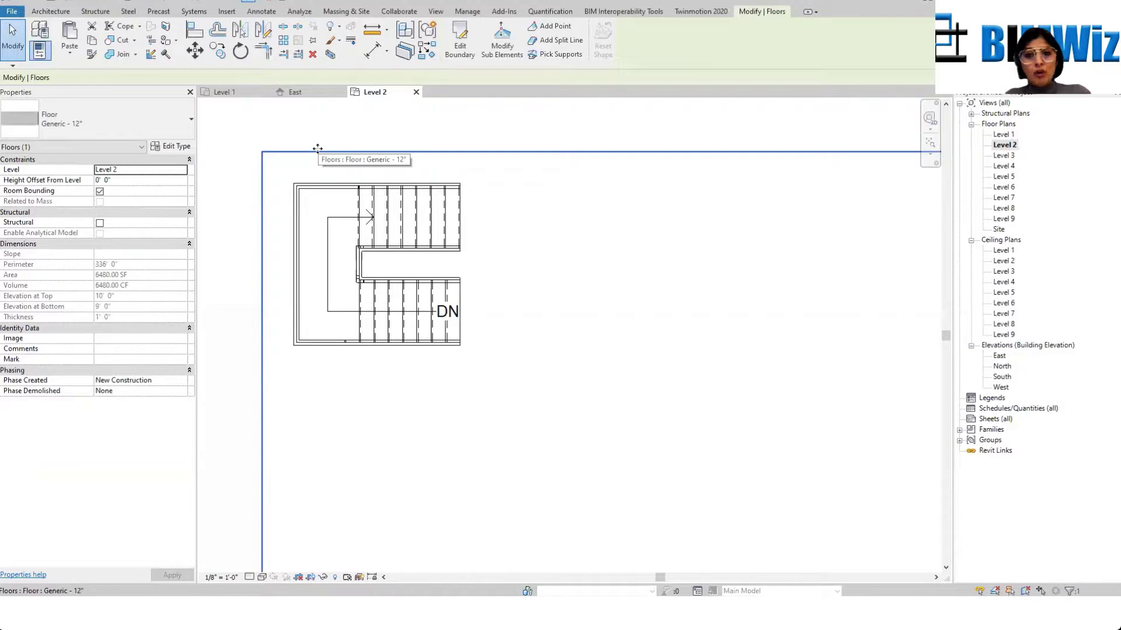
{"action": "left_click", "coordinate": [460, 42]}
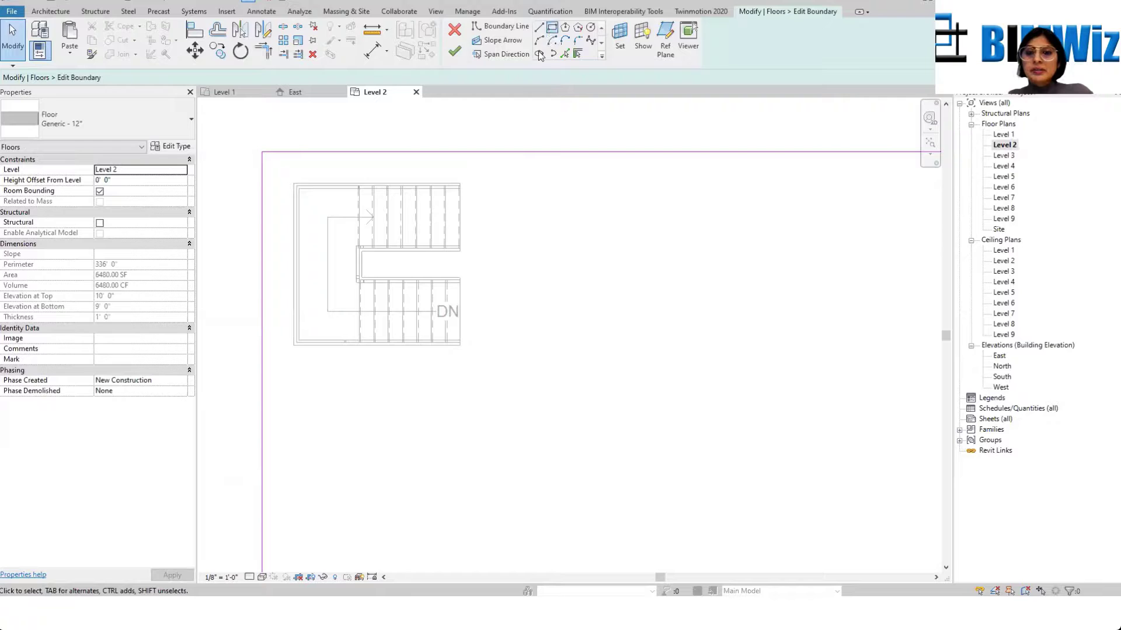
{"action": "left_click", "coordinate": [552, 27]}
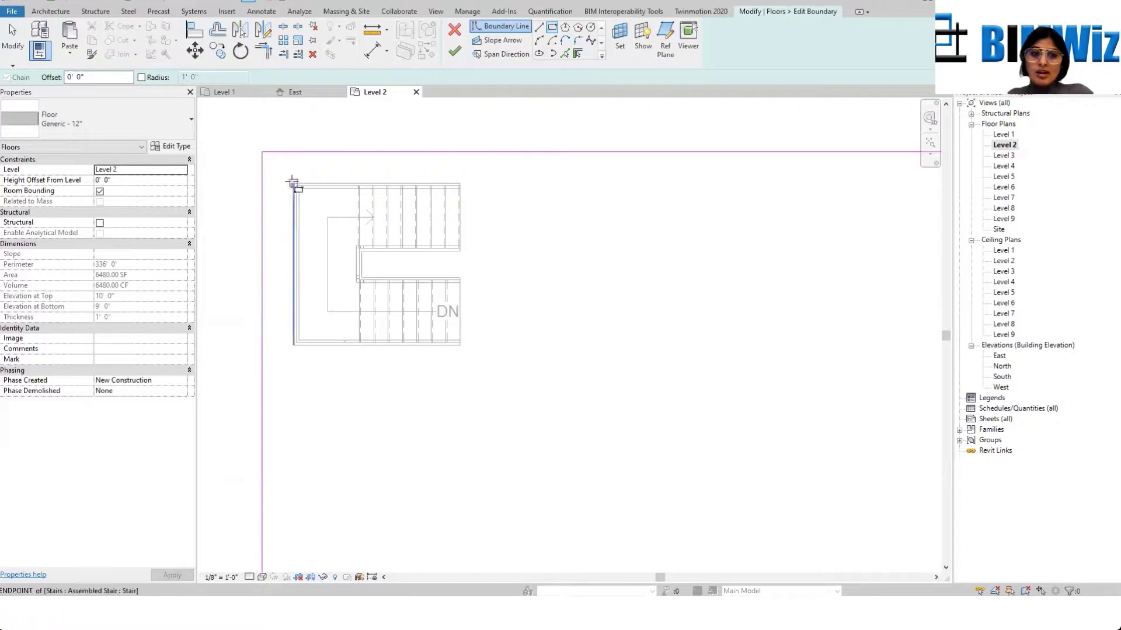
{"action": "left_click", "coordinate": [293, 184]}
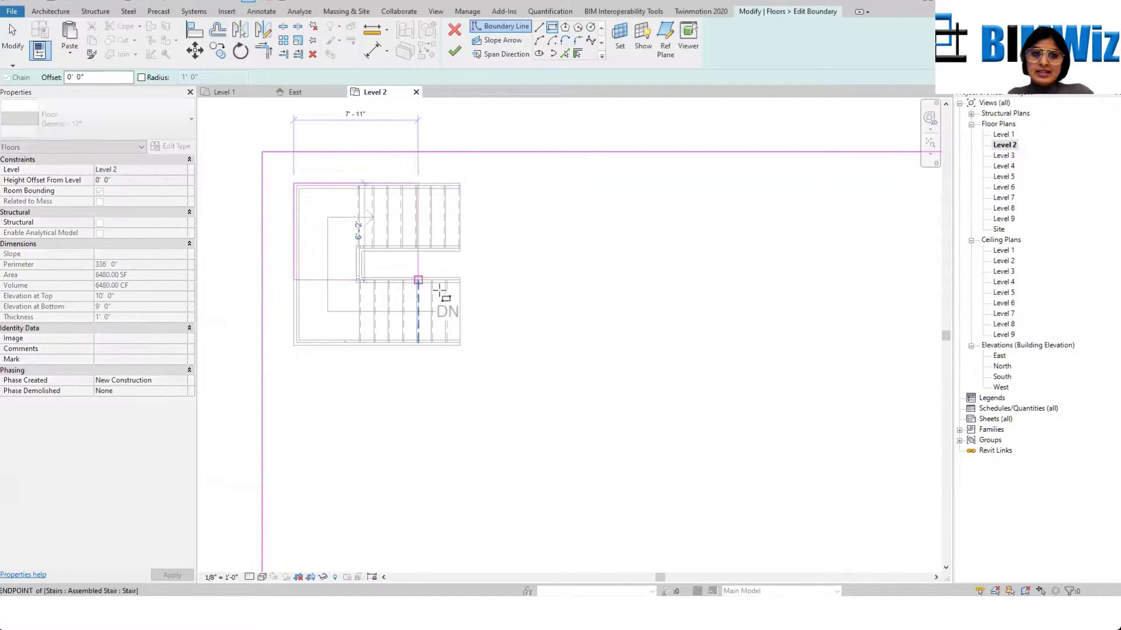
{"action": "left_click", "coordinate": [460, 345]}
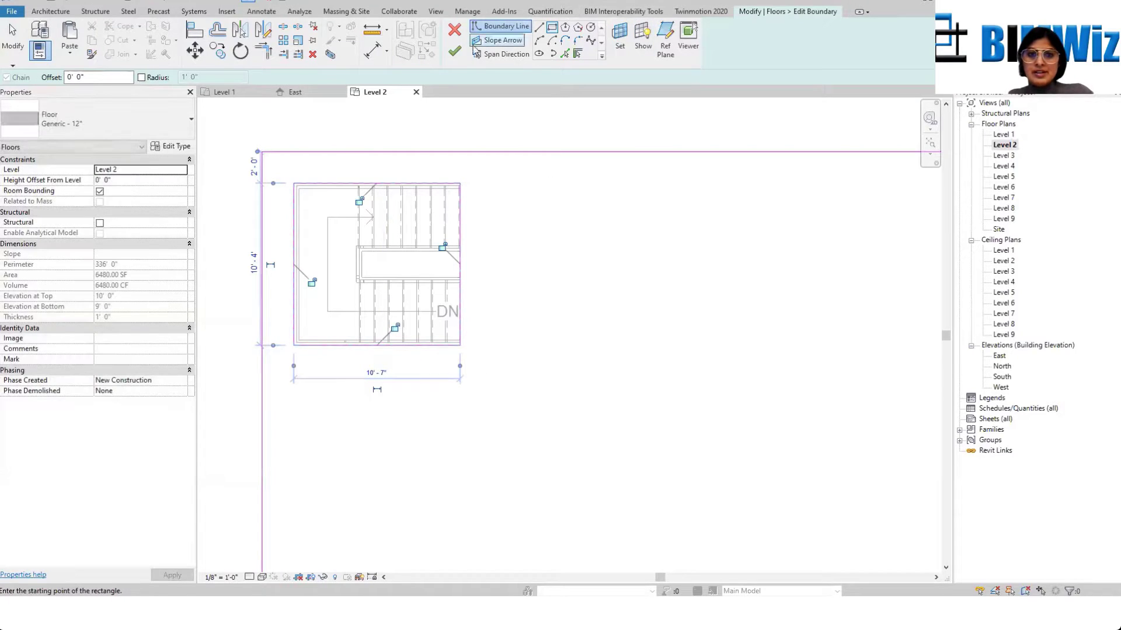
{"action": "left_click", "coordinate": [455, 51]}
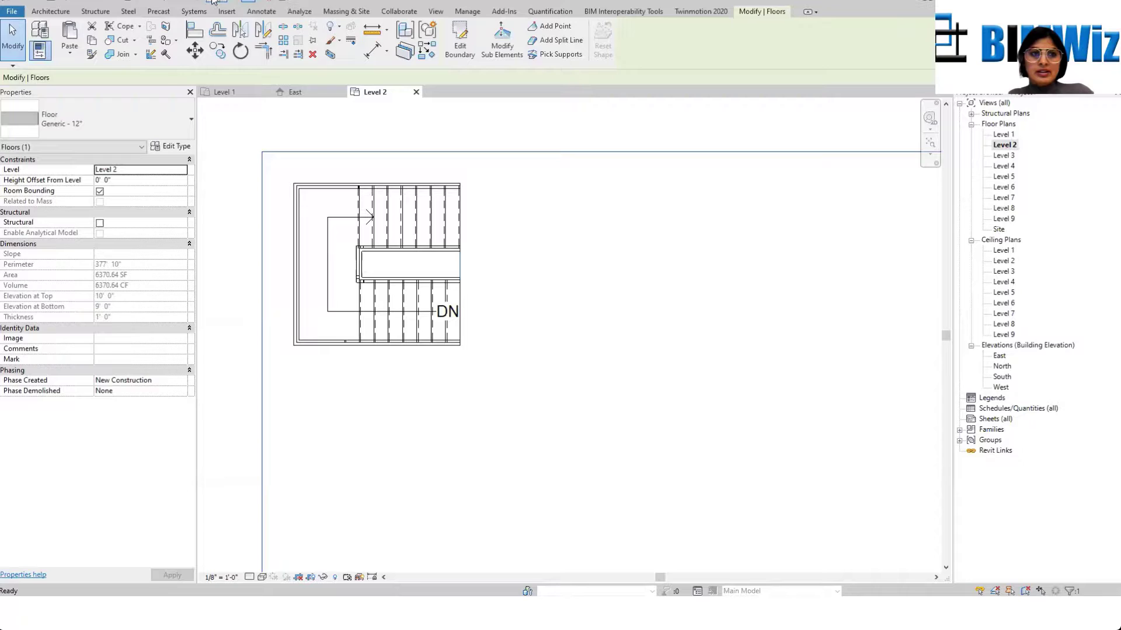
Step: Examine the stair and the opening in the Level 2 floor in the default 3D view
{"action": "left_click", "coordinate": [214, 2]}
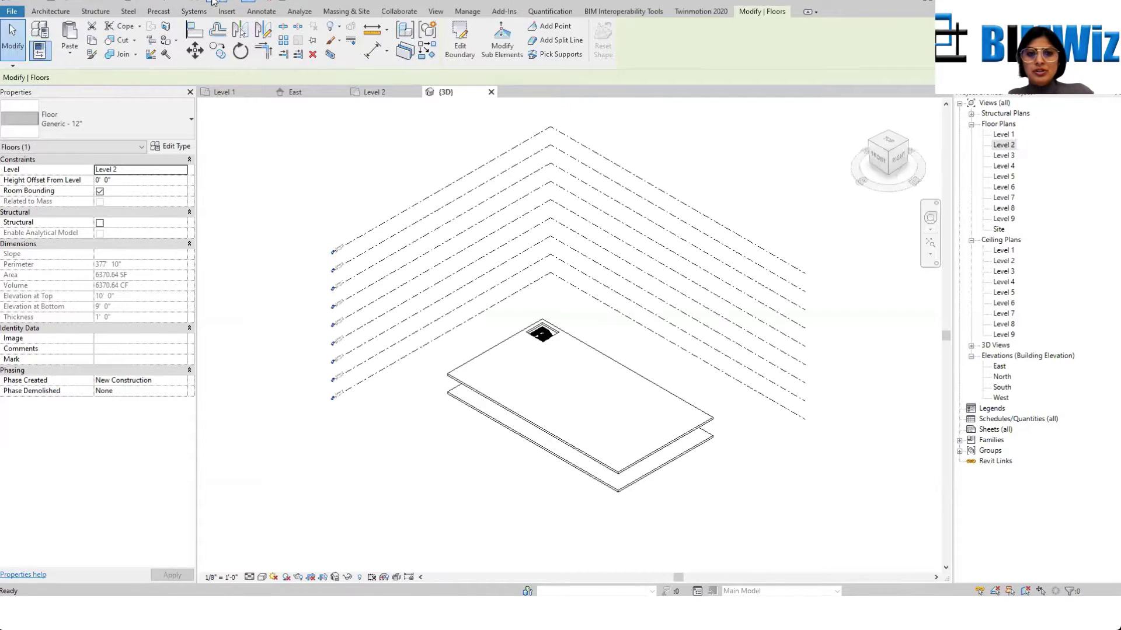
{"action": "key", "text": "Escape"}
{"action": "scroll", "coordinate": [526, 350], "scroll_direction": "up", "scroll_amount": 6}
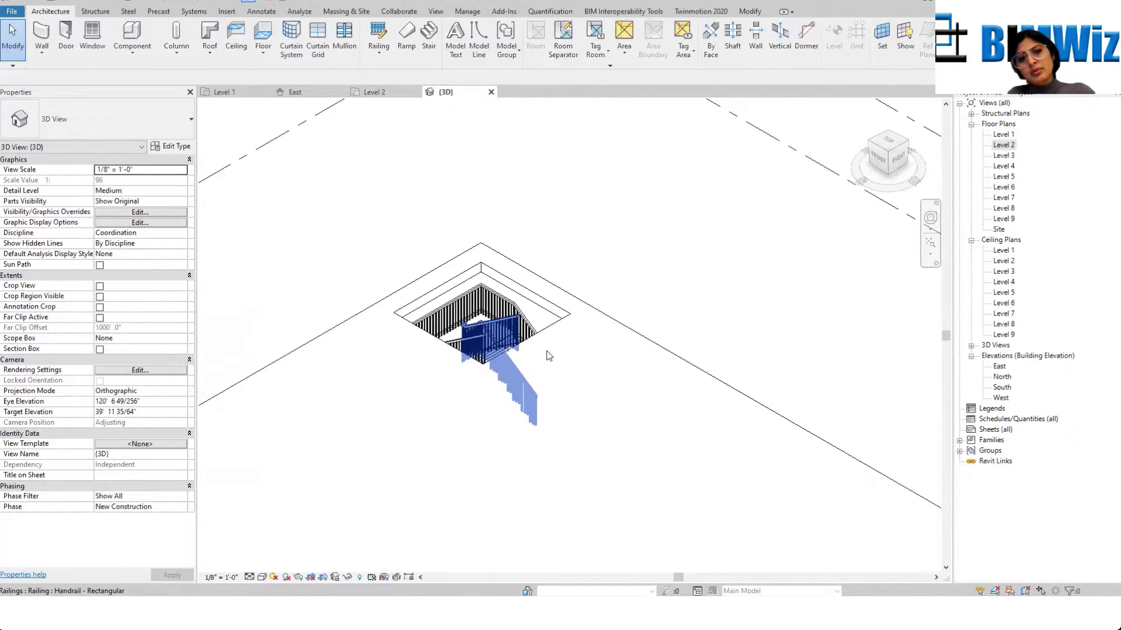
{"action": "scroll", "coordinate": [473, 347], "scroll_direction": "up", "scroll_amount": 4}
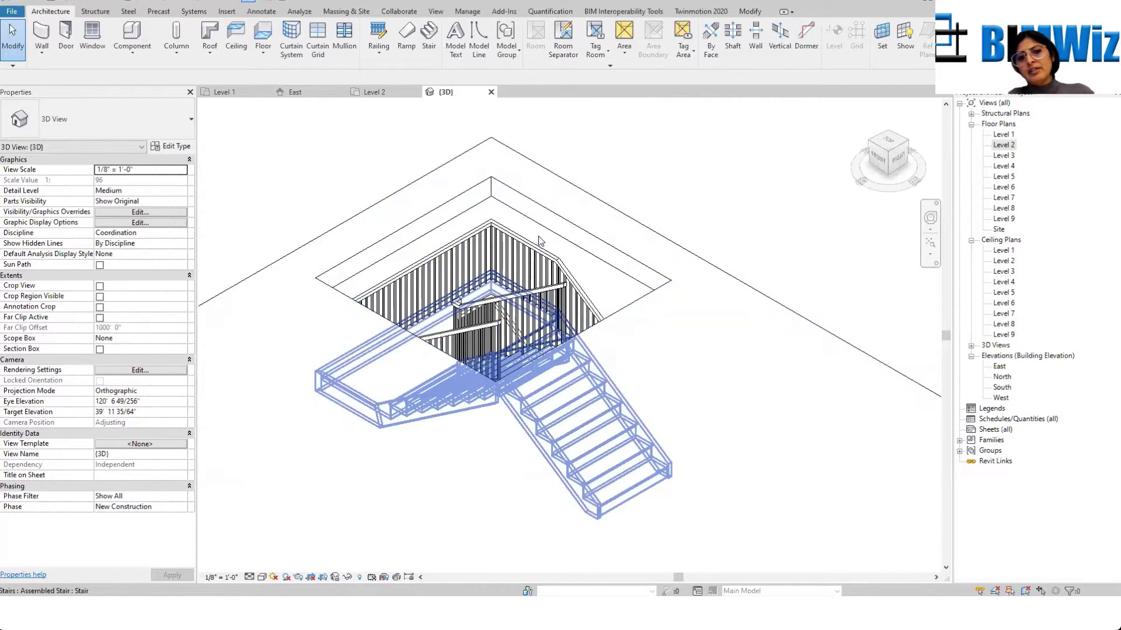
{"action": "scroll", "coordinate": [540, 321], "scroll_direction": "down", "scroll_amount": 1}
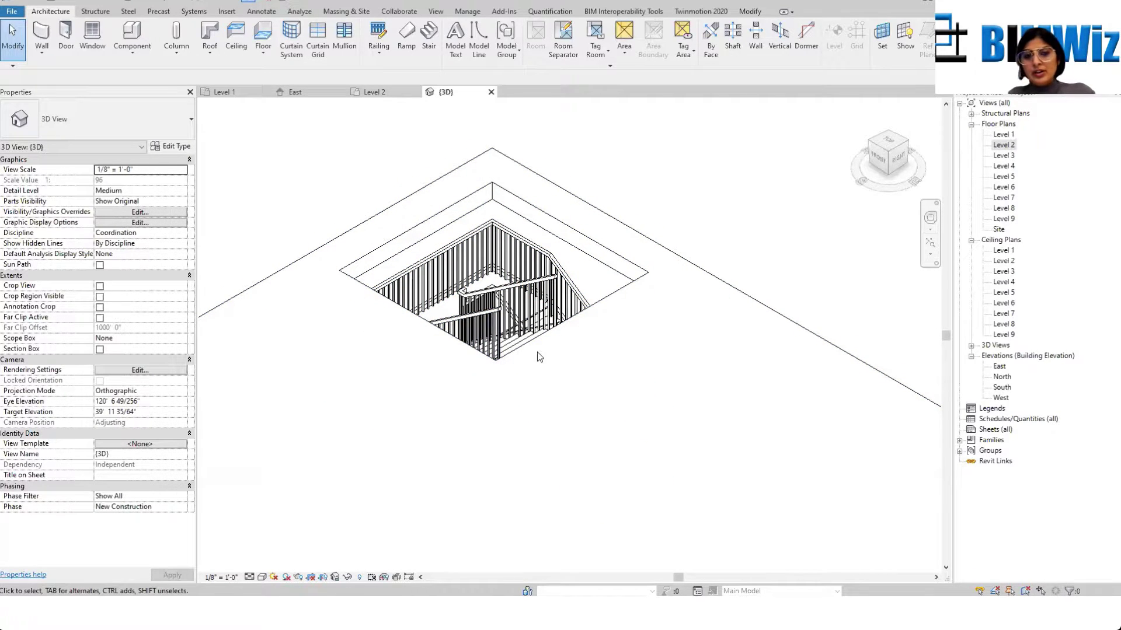
{"action": "scroll", "coordinate": [506, 360], "scroll_direction": "up", "scroll_amount": 5}
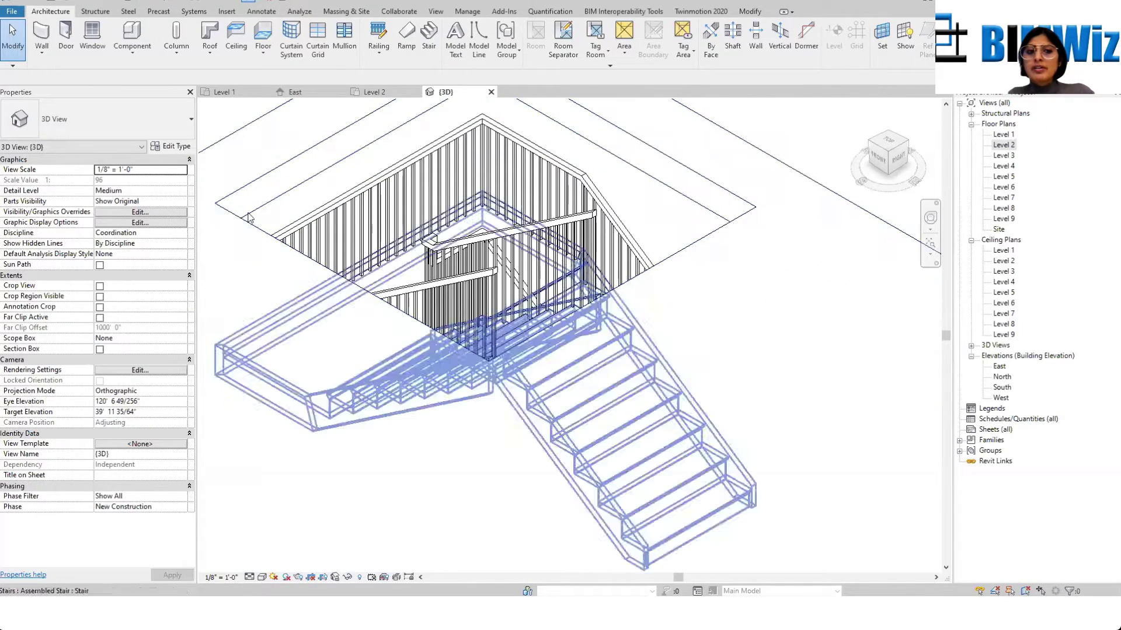
{"action": "scroll", "coordinate": [341, 166], "scroll_direction": "down", "scroll_amount": 2}
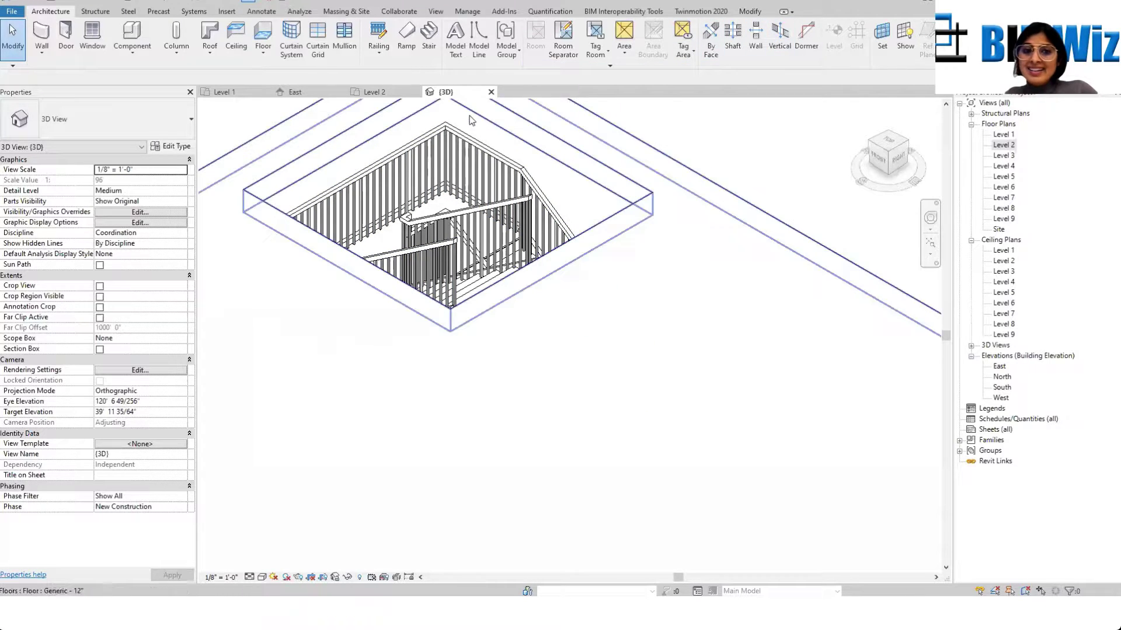
{"action": "left_click", "coordinate": [353, 149]}
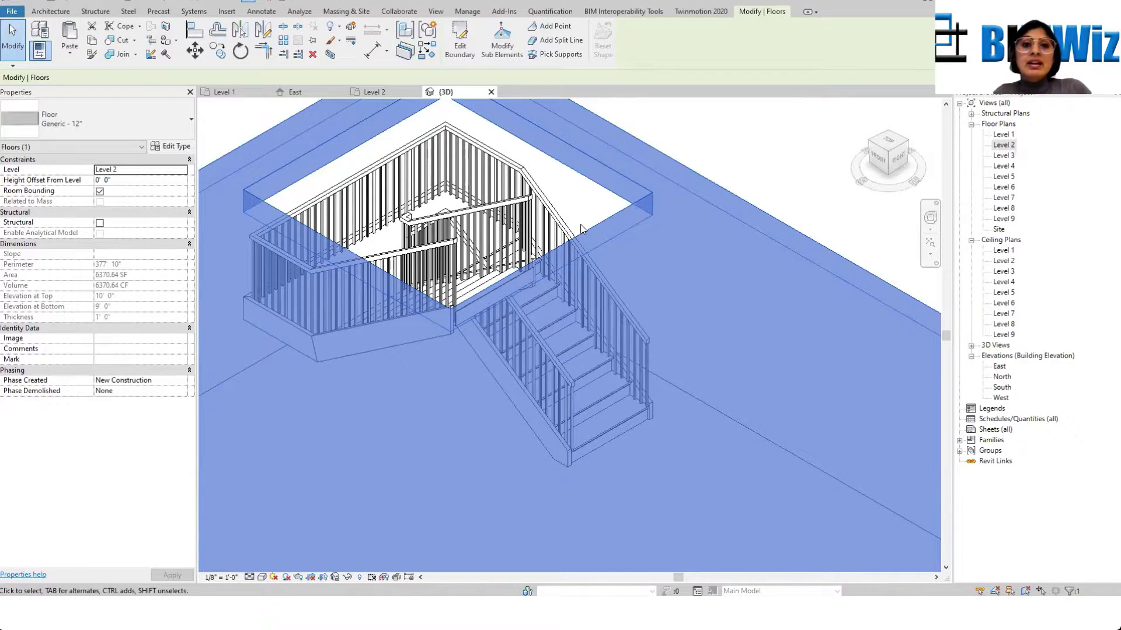
{"action": "left_click", "coordinate": [581, 200]}
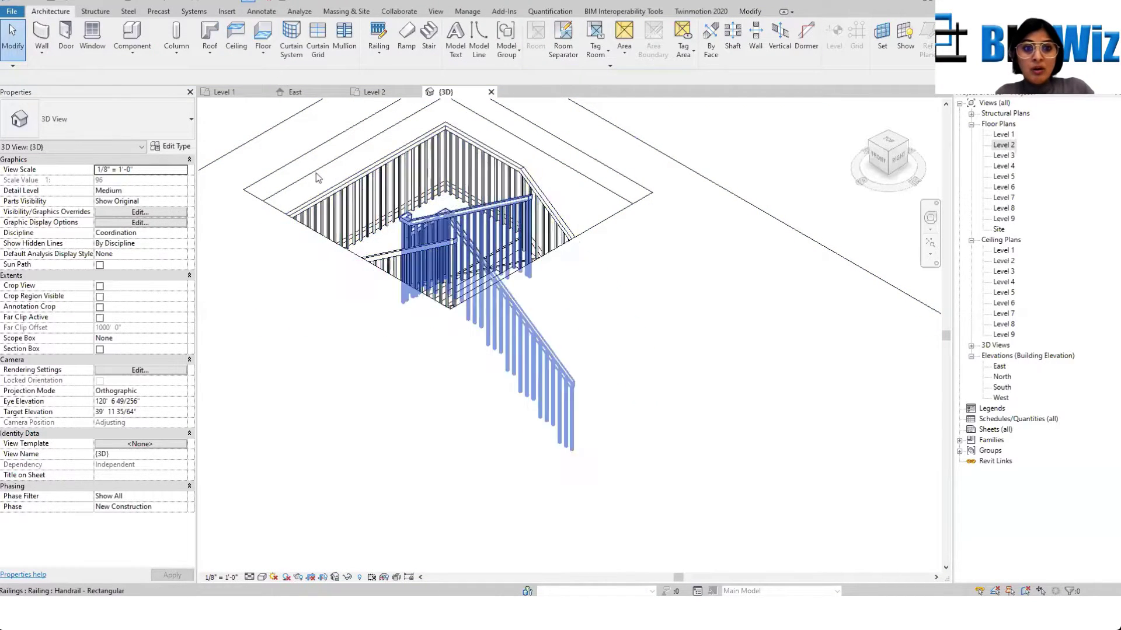
Step: Return to the Level 2 floor plan with more of the floor around the stair in view
{"action": "double_click", "coordinate": [1007, 135]}
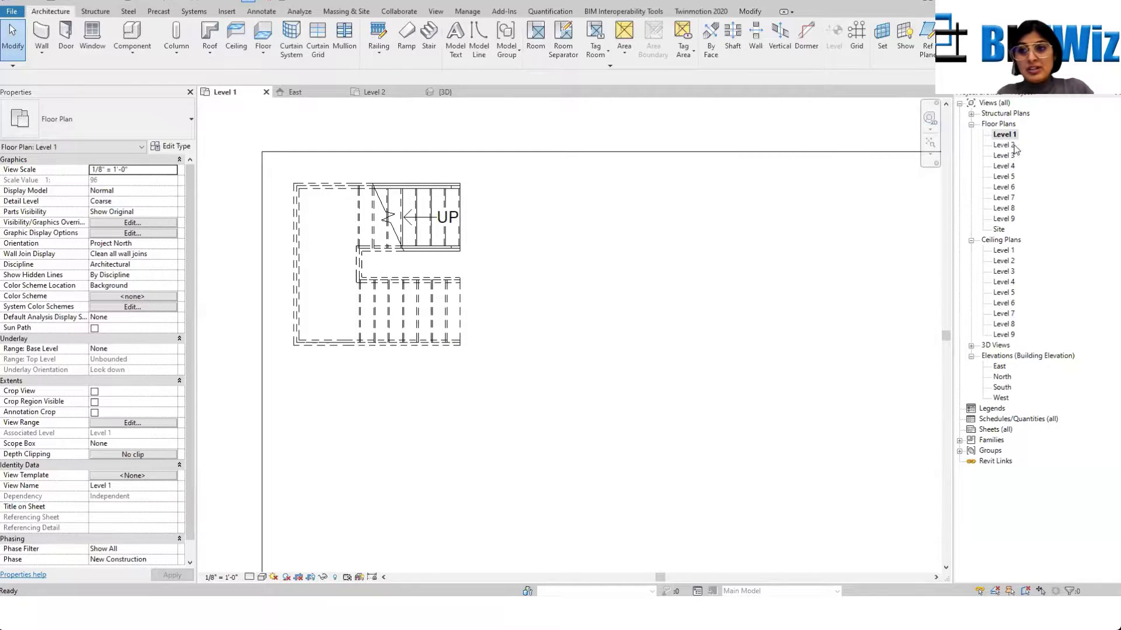
{"action": "double_click", "coordinate": [1014, 146]}
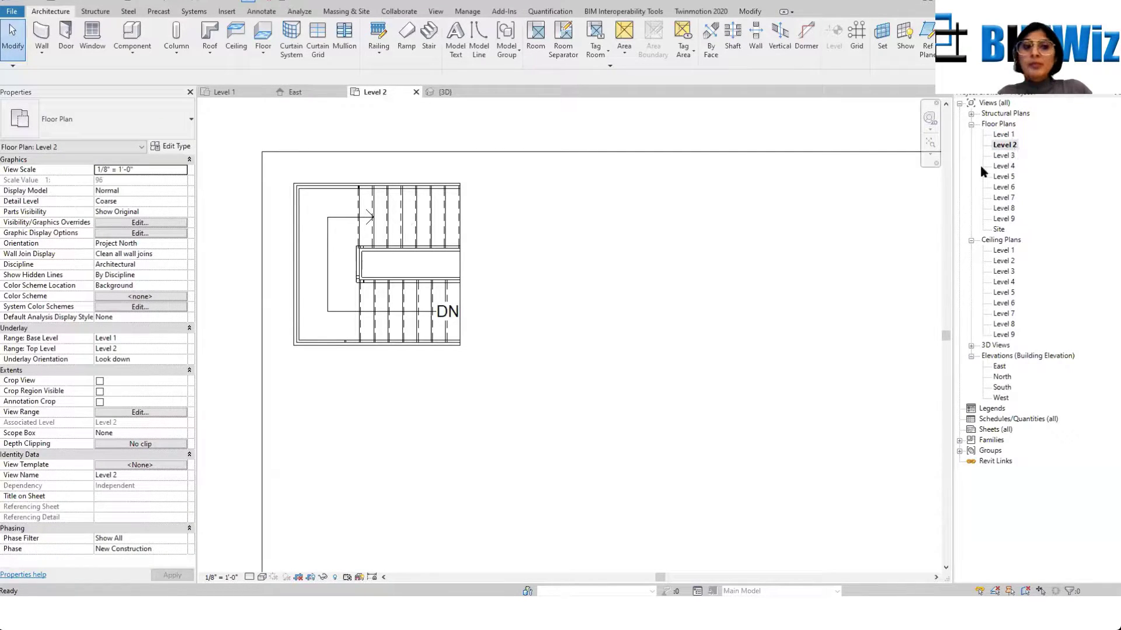
{"action": "scroll", "coordinate": [432, 170], "scroll_direction": "down", "scroll_amount": 3}
Step: Try to copy the Level 2 floor together with the stair and its railings for pasting aligned to selected levels
{"action": "left_click", "coordinate": [444, 168]}
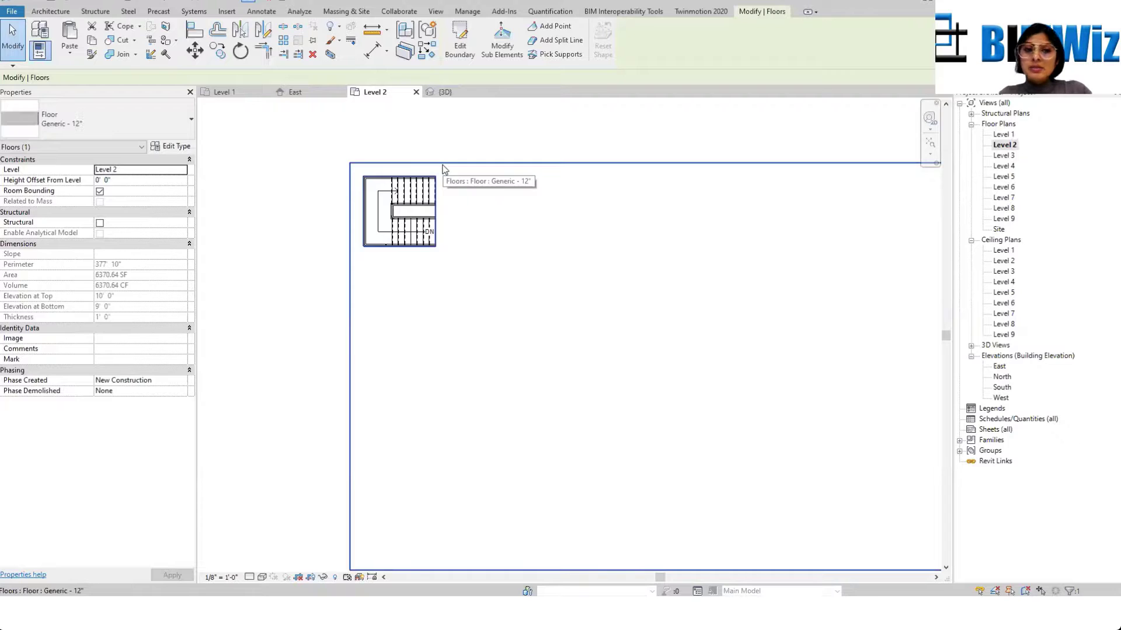
{"action": "left_click_drag", "start_coordinate": [391, 221], "coordinate": [481, 320]}
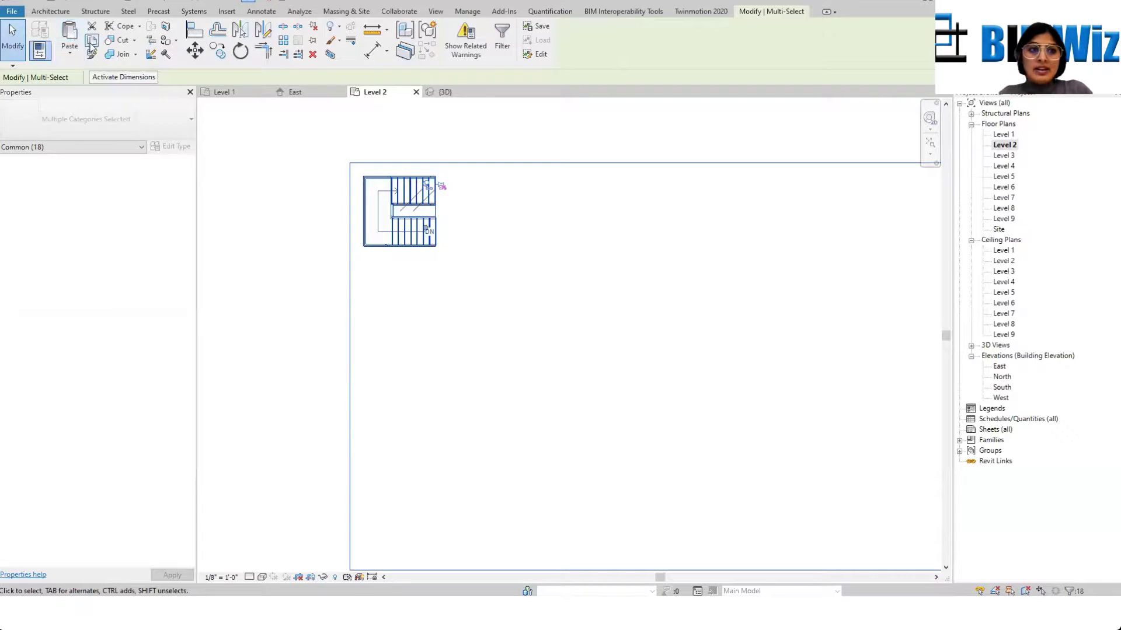
{"action": "left_click", "coordinate": [69, 51]}
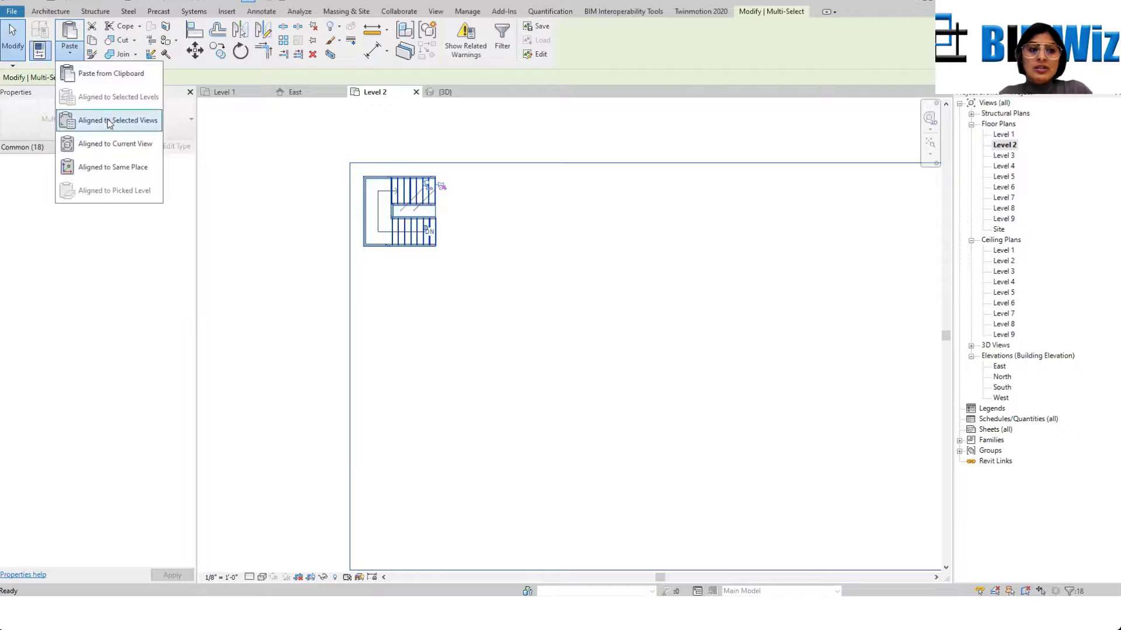
{"action": "left_click", "coordinate": [254, 182]}
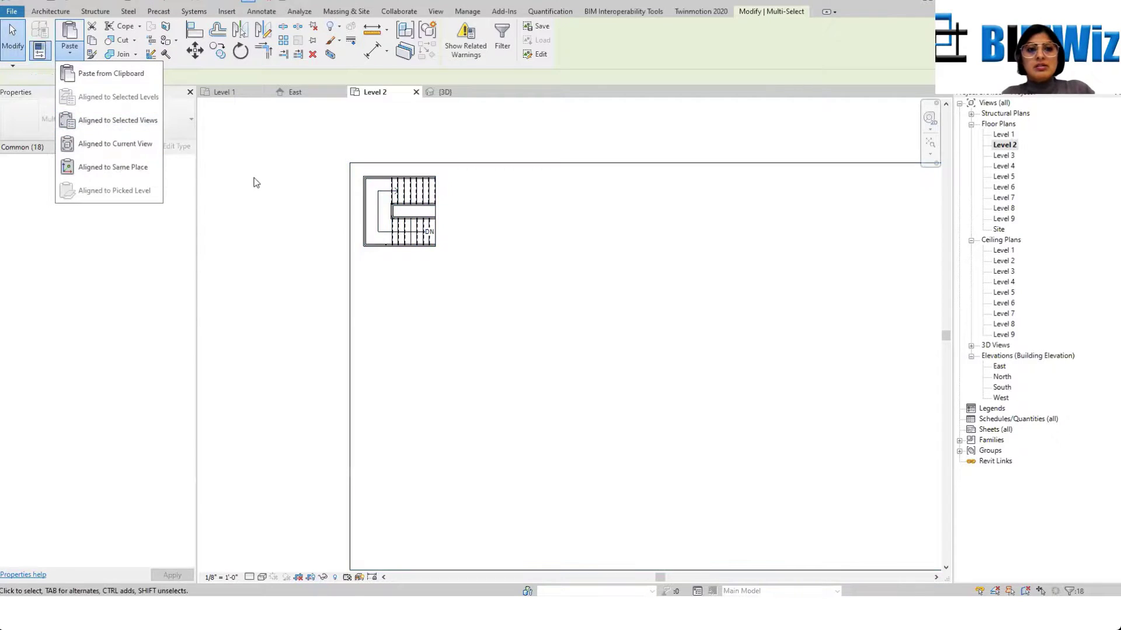
Step: Copy only the Level 2 floor and paste it aligned to Levels 3 through 9
{"action": "left_click", "coordinate": [353, 165]}
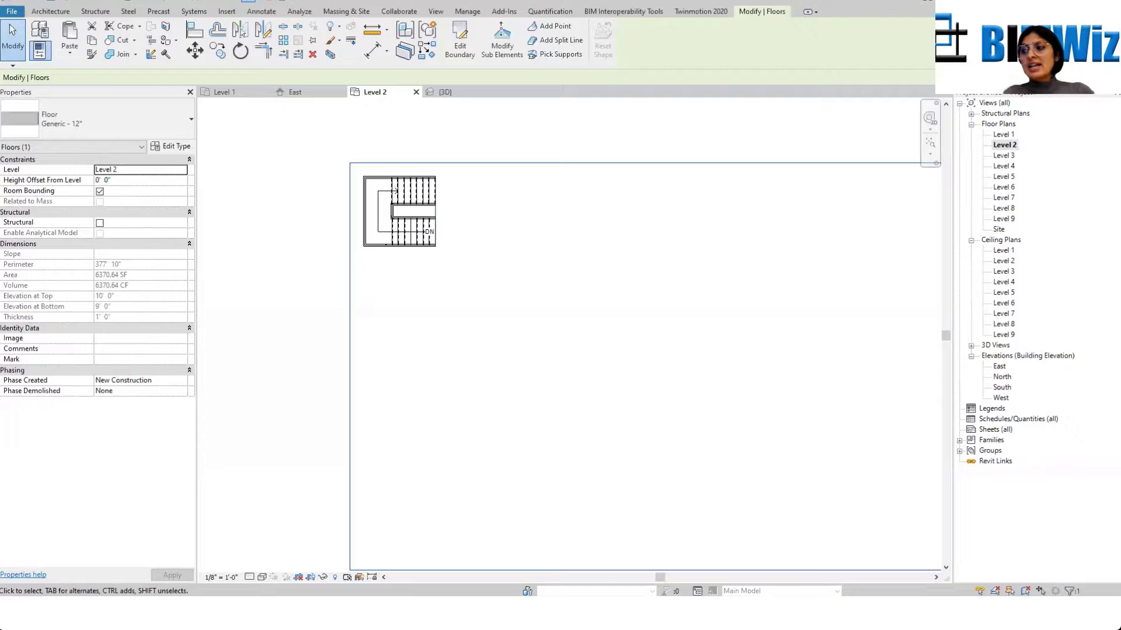
{"action": "key", "text": "alt+Tab"}
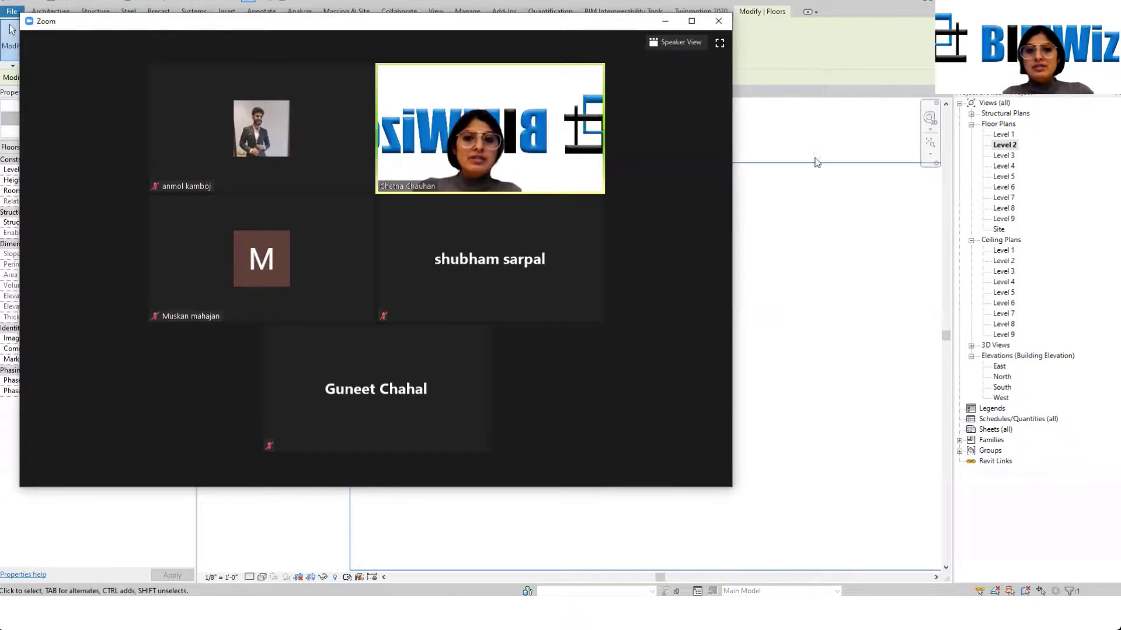
{"action": "key", "text": "alt+Tab"}
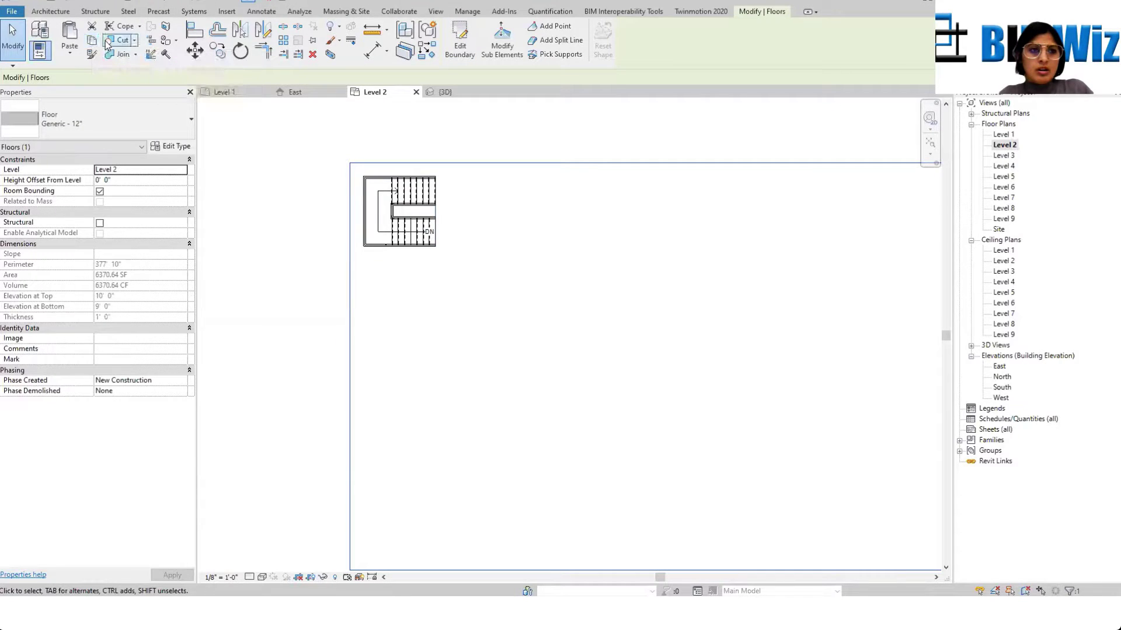
{"action": "left_click", "coordinate": [69, 53]}
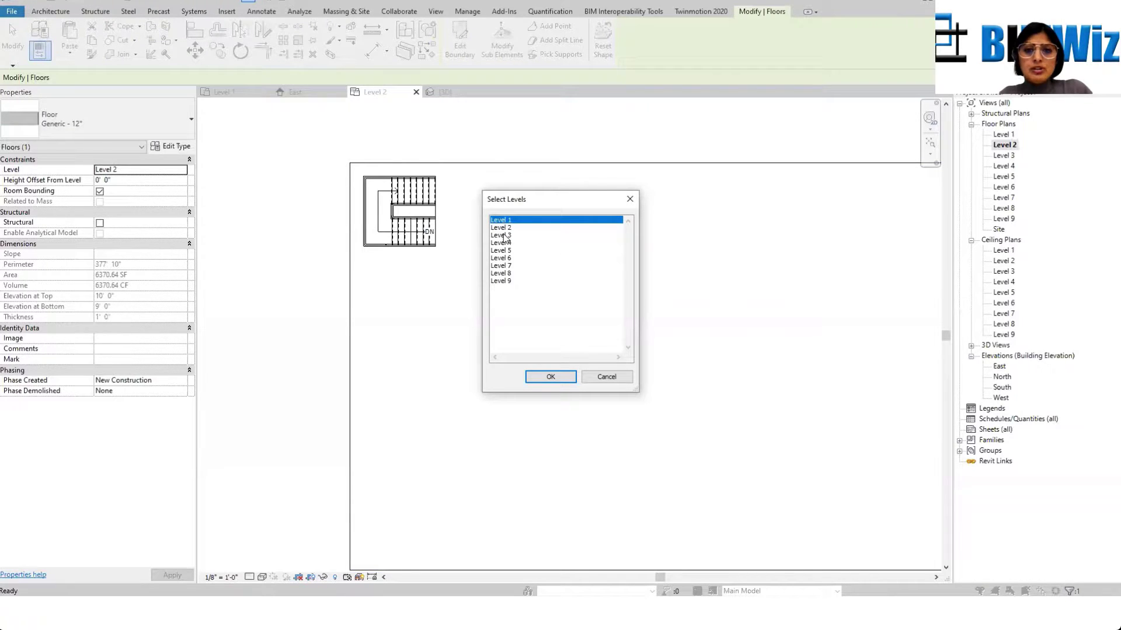
{"action": "left_click", "coordinate": [504, 235]}
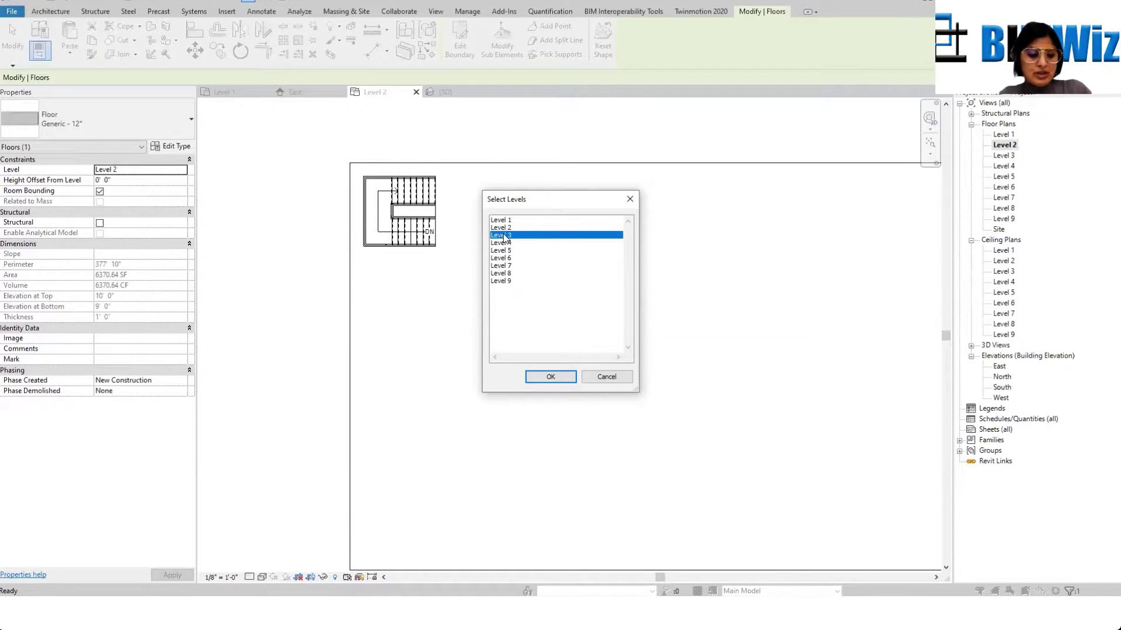
{"action": "left_click", "coordinate": [505, 281], "text": "shift"}
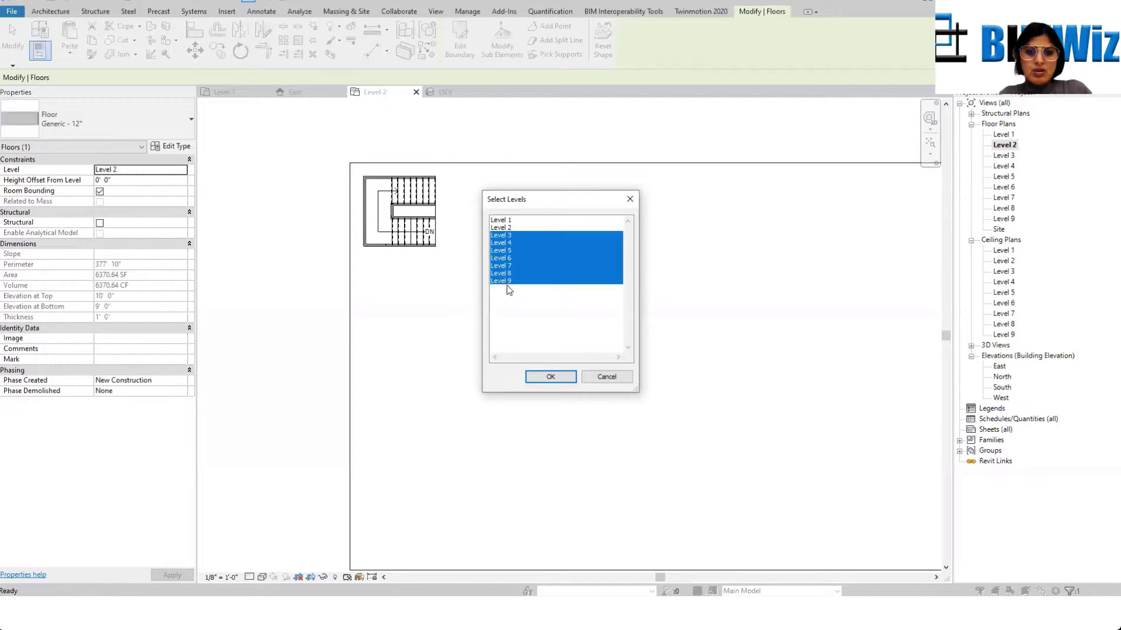
{"action": "left_click", "coordinate": [550, 378]}
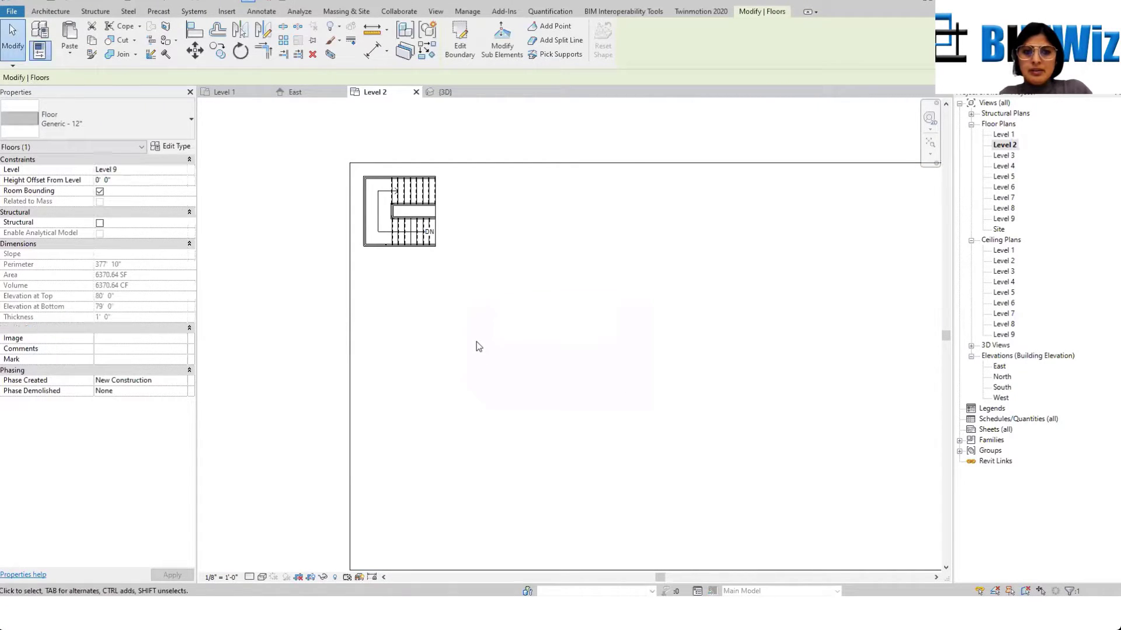
Step: Copy the U-shaped stair between Levels 1 and 2 and paste it aligned to Levels 2 through 8
{"action": "left_click", "coordinate": [434, 146]}
{"action": "left_click", "coordinate": [443, 201]}
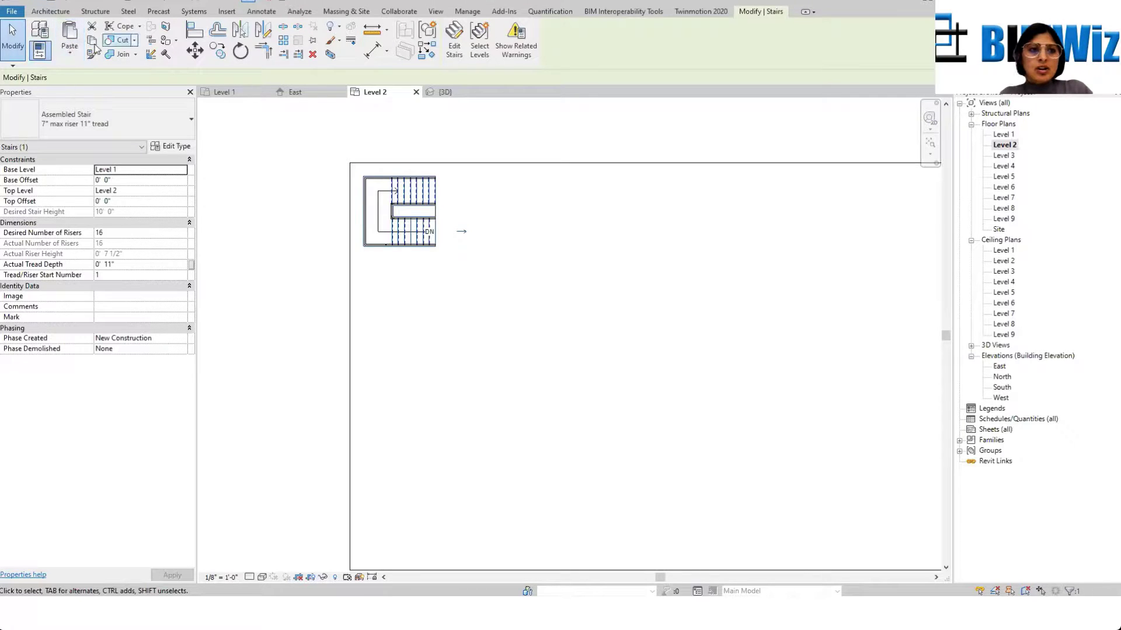
{"action": "left_click", "coordinate": [70, 53]}
{"action": "left_click", "coordinate": [105, 98]}
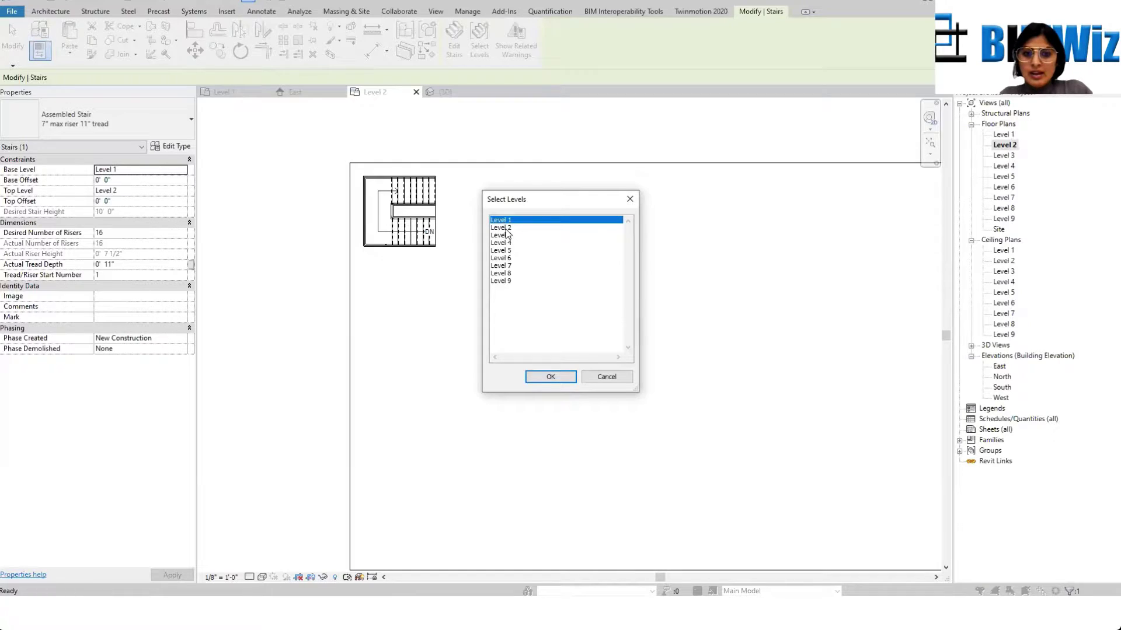
{"action": "left_click", "coordinate": [502, 228]}
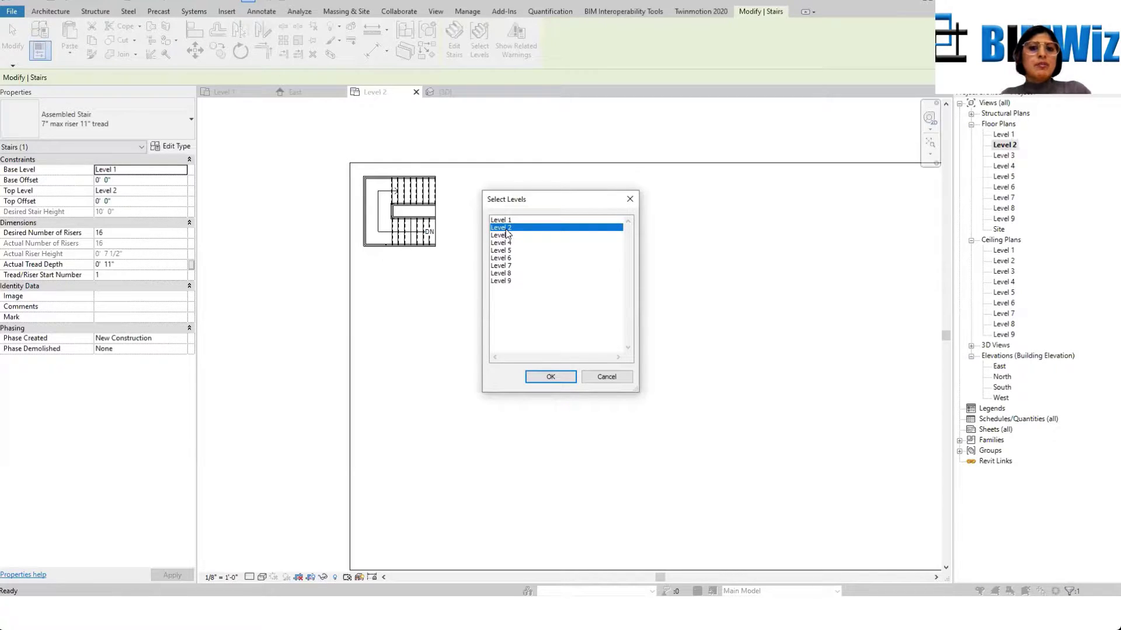
{"action": "left_click", "coordinate": [508, 273], "text": "shift"}
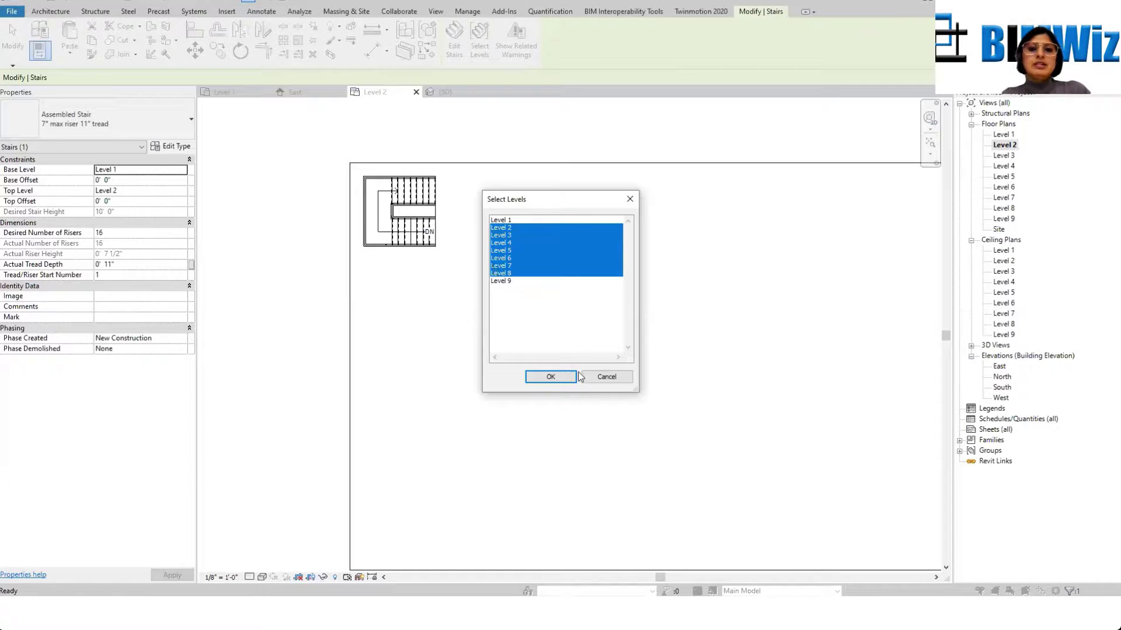
{"action": "left_click", "coordinate": [549, 377]}
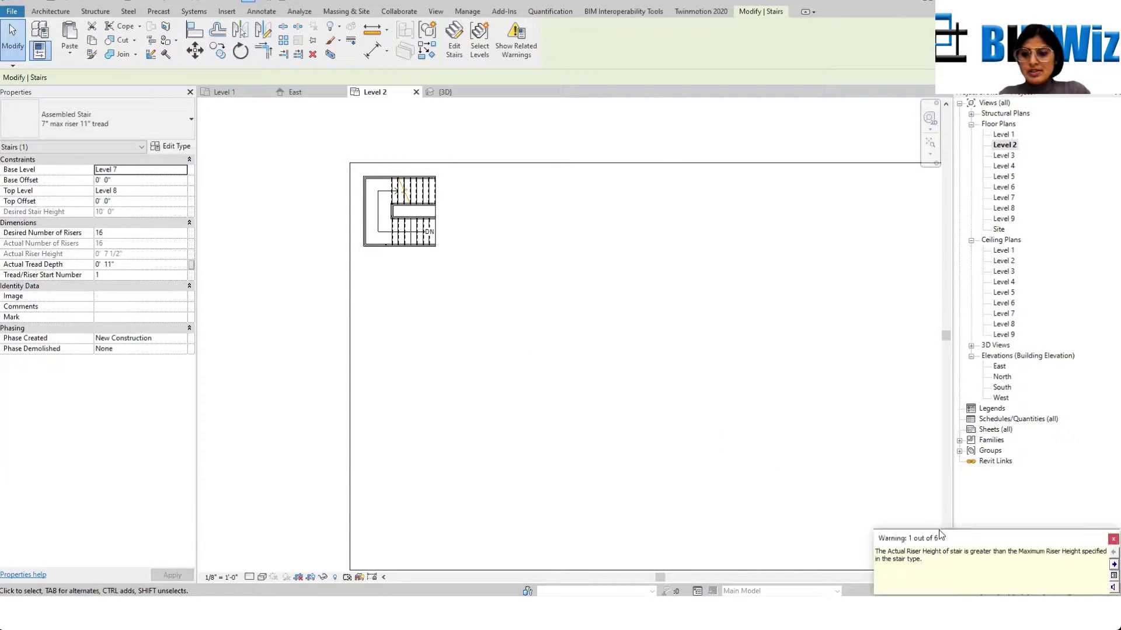
{"action": "left_click_drag", "start_coordinate": [939, 535], "coordinate": [694, 298]}
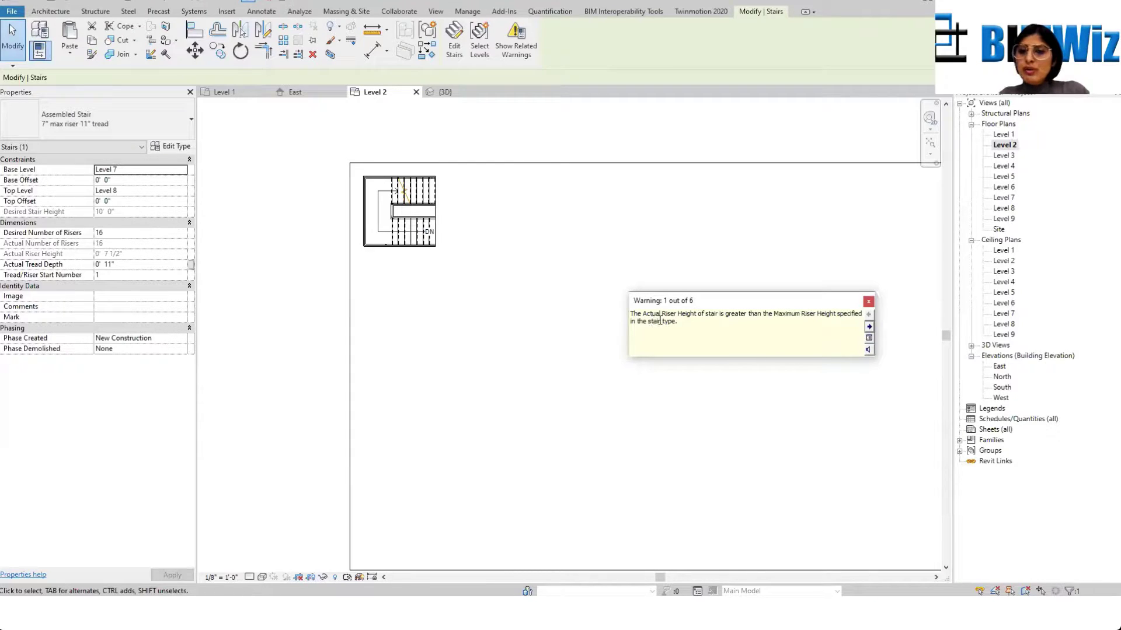
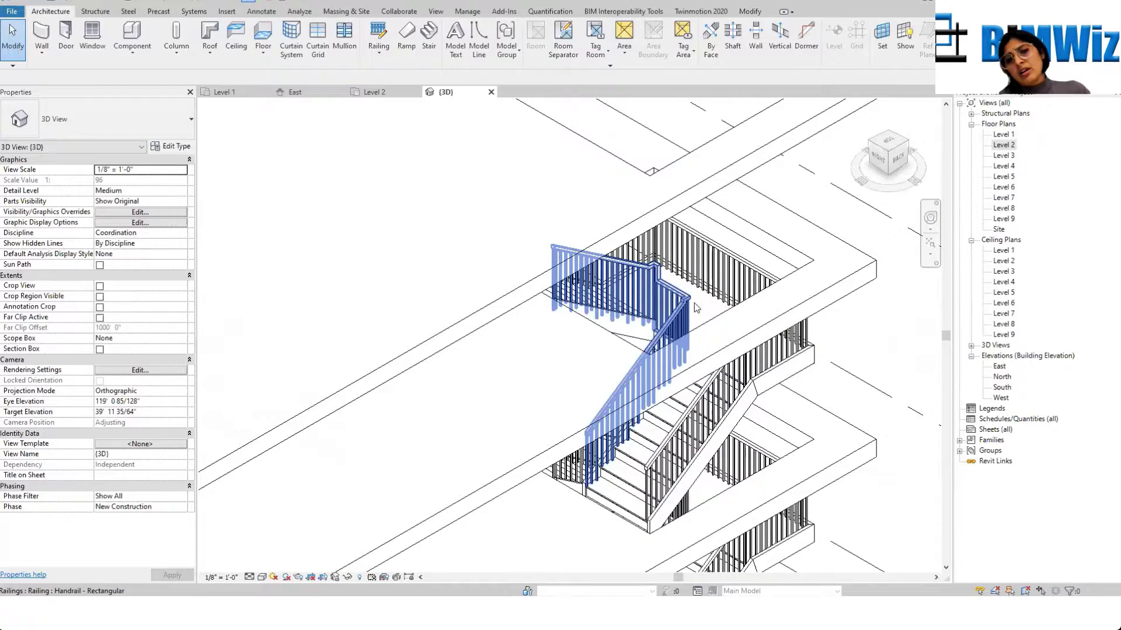
Step: Try to copy the topmost stair in the 3D view to Level 9 with aligned pasting, and undo the paste
{"action": "left_click", "coordinate": [804, 379]}
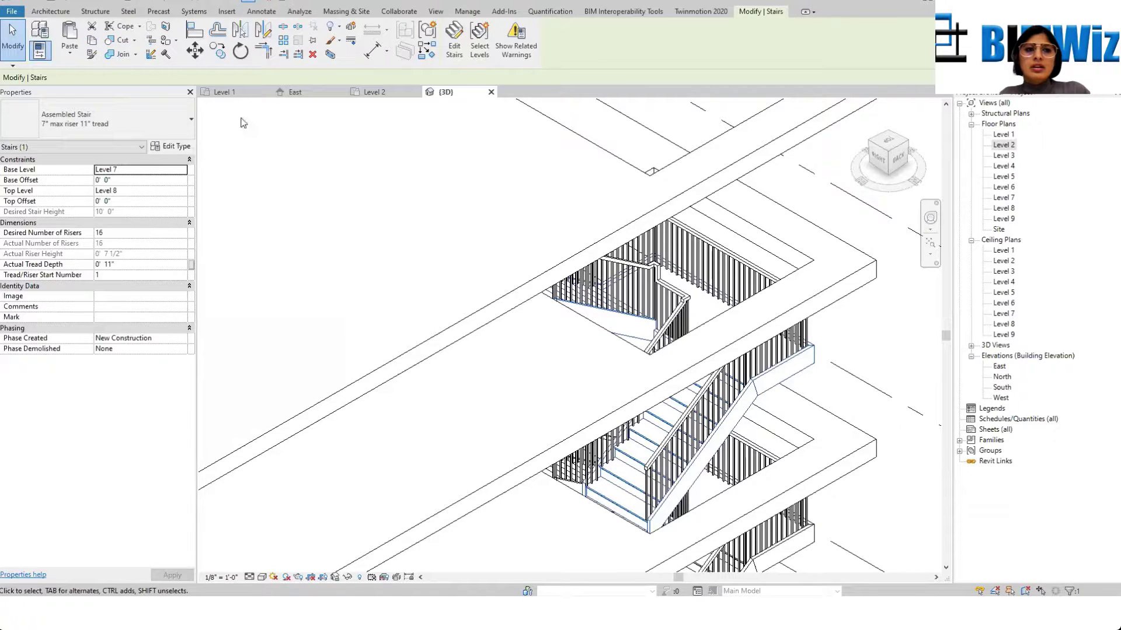
{"action": "left_click", "coordinate": [74, 56]}
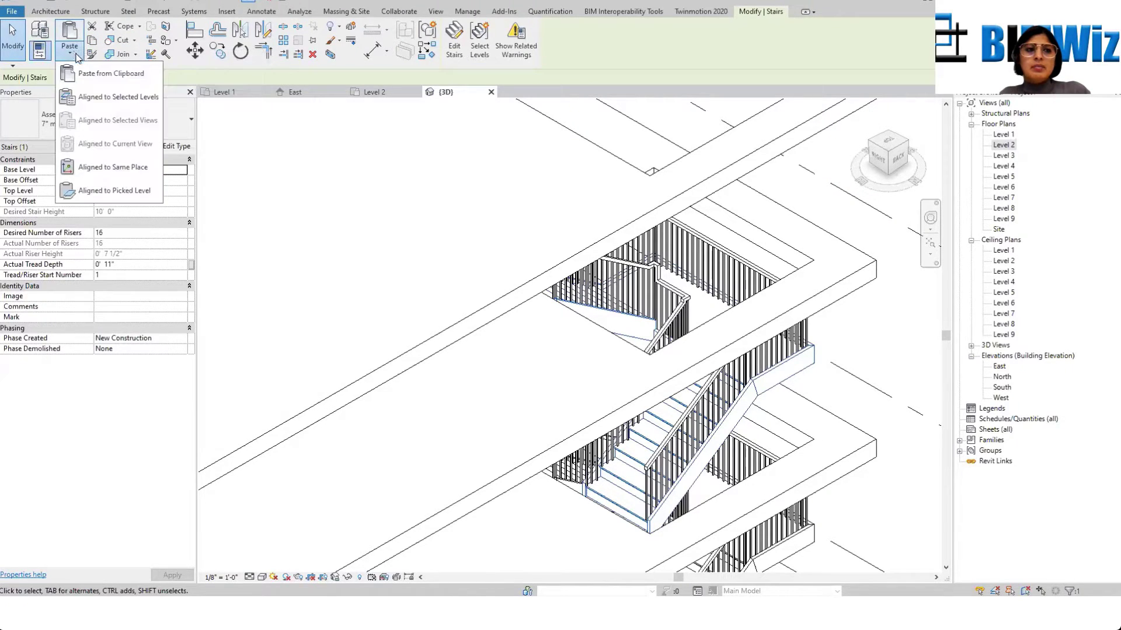
{"action": "left_click", "coordinate": [118, 106]}
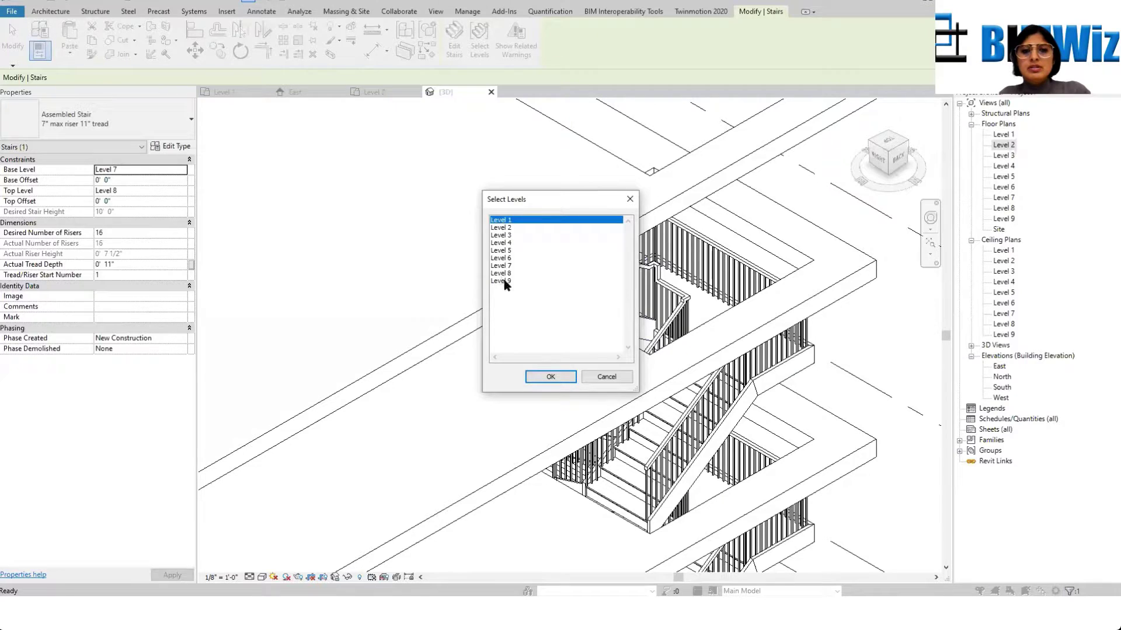
{"action": "left_click", "coordinate": [506, 282]}
{"action": "left_click", "coordinate": [562, 381]}
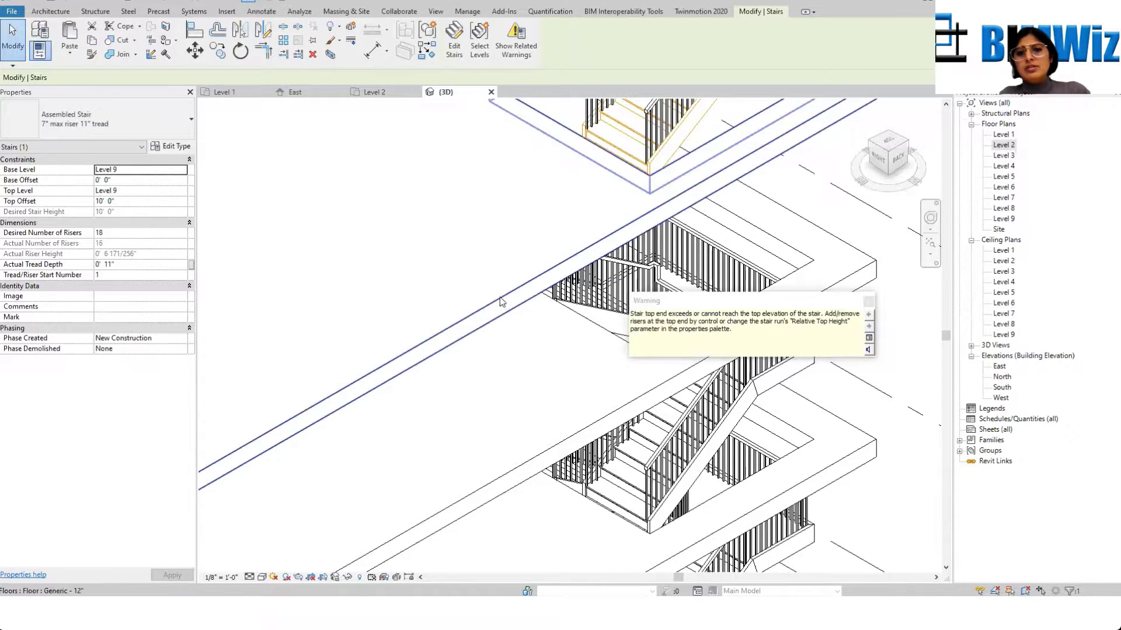
{"action": "scroll", "coordinate": [517, 323], "scroll_direction": "down", "scroll_amount": 2}
{"action": "key", "text": "Escape"}
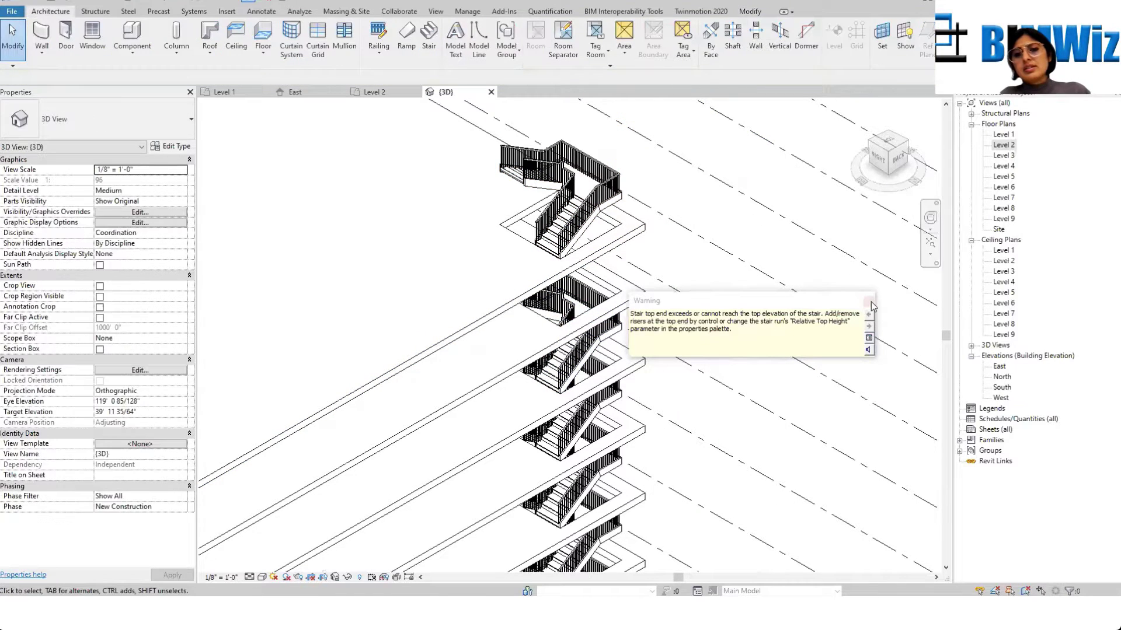
{"action": "left_click", "coordinate": [868, 302]}
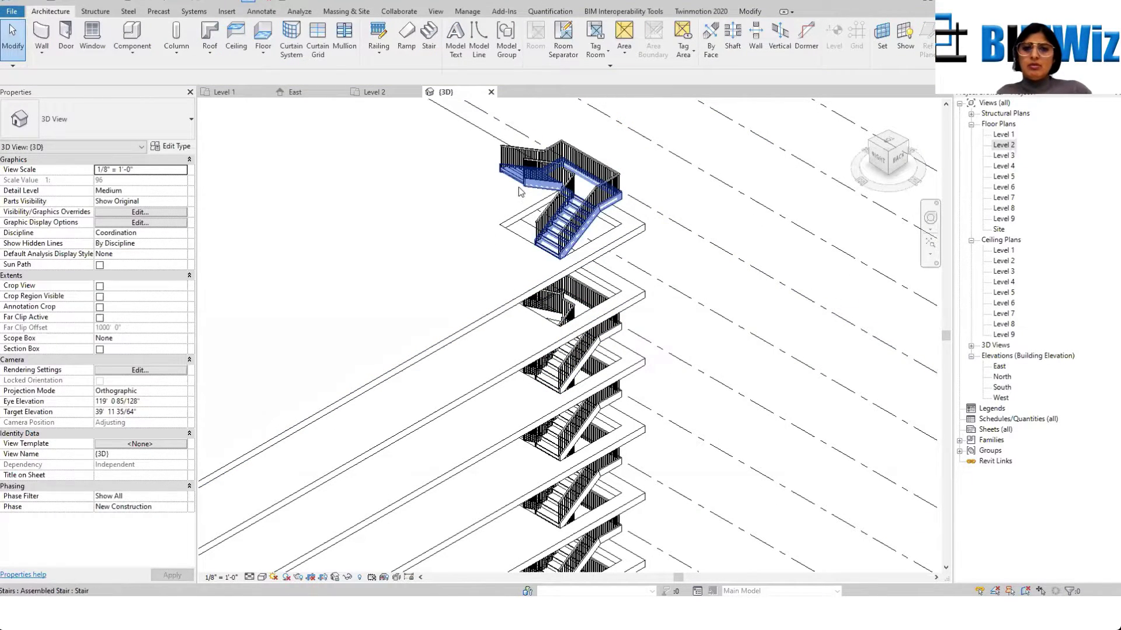
{"action": "scroll", "coordinate": [518, 188], "scroll_direction": "up", "scroll_amount": 2}
{"action": "middle_click_drag", "start_coordinate": [696, 234], "coordinate": [657, 199]}
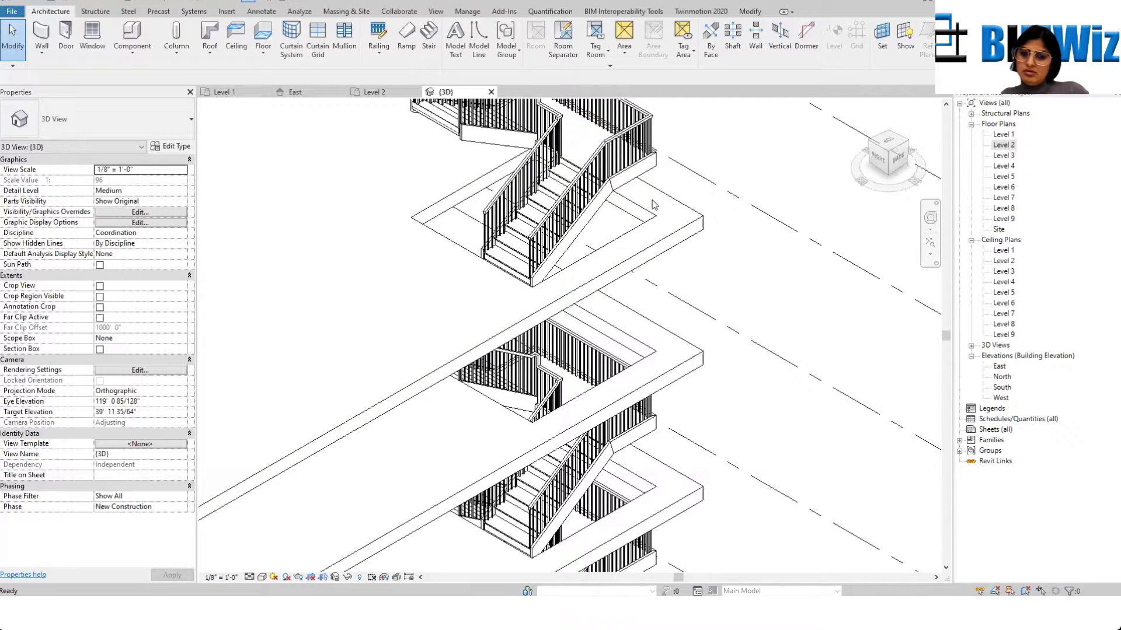
{"action": "middle_click_drag", "start_coordinate": [651, 200], "coordinate": [773, 115]}
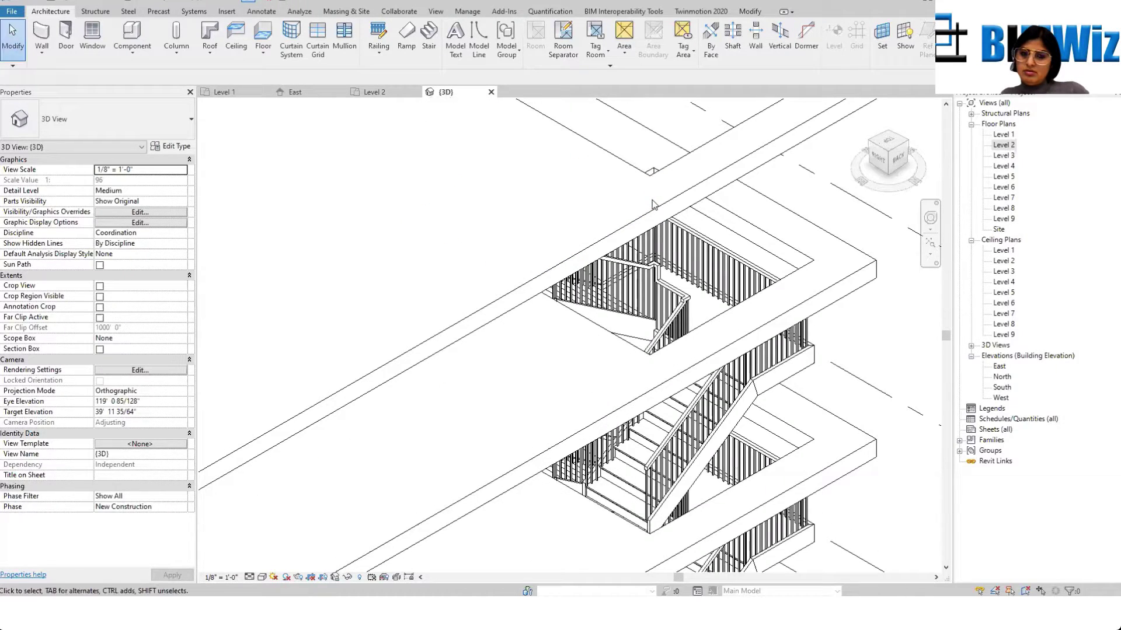
Step: From the back 3D view, try to copy the topmost stair and paste it aligned to Level 8
{"action": "scroll", "coordinate": [675, 291], "scroll_direction": "up", "scroll_amount": 1}
{"action": "scroll", "coordinate": [676, 290], "scroll_direction": "down", "scroll_amount": 2}
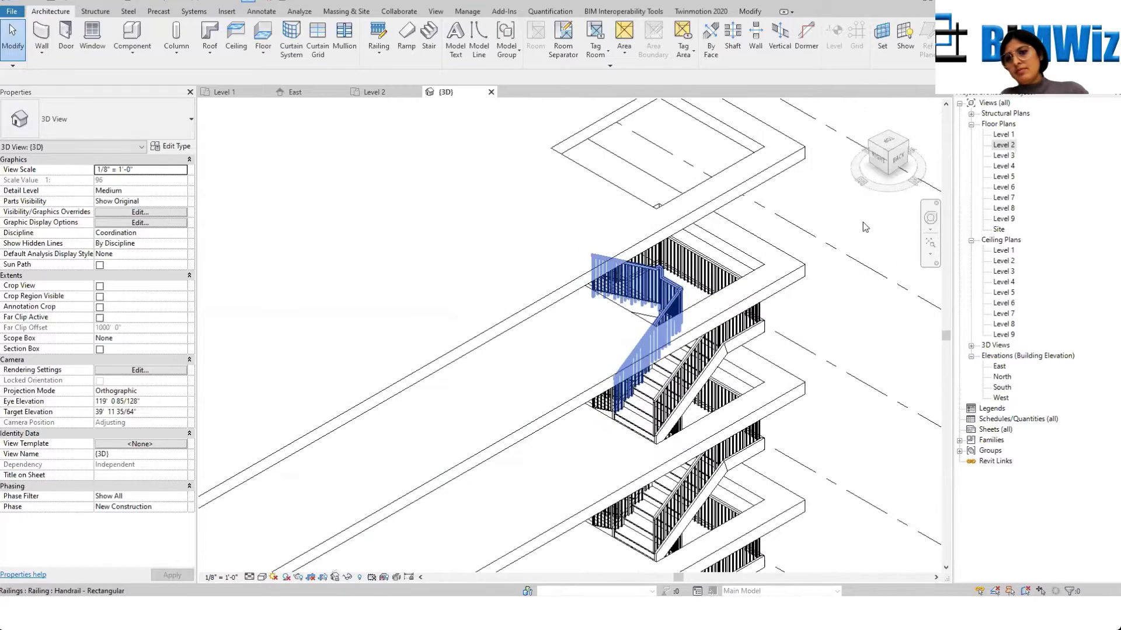
{"action": "left_click", "coordinate": [890, 187]}
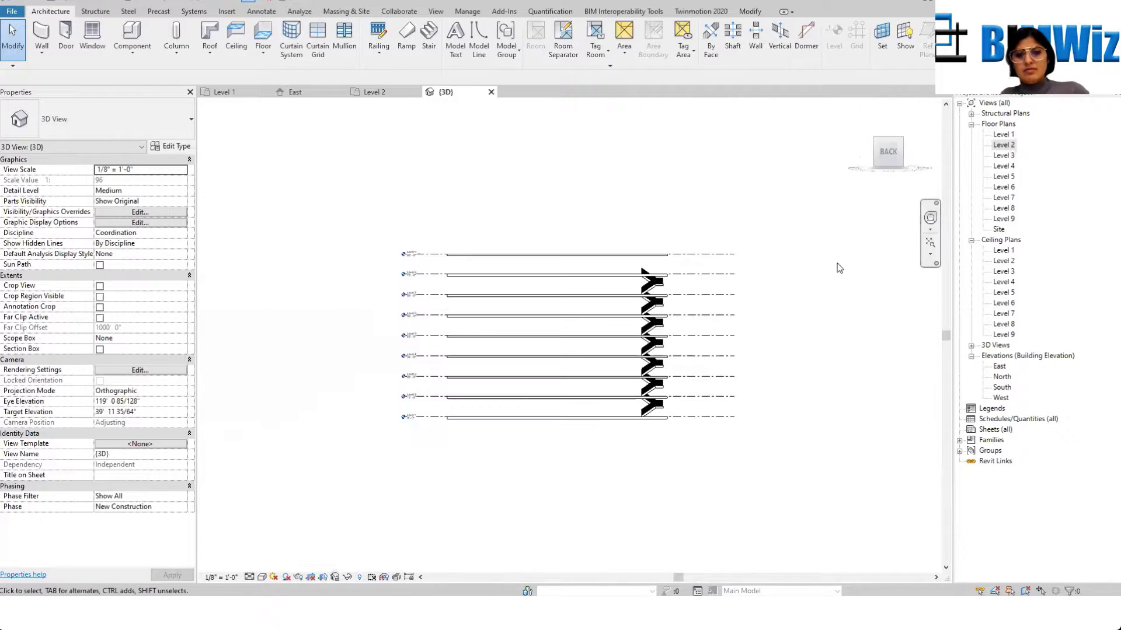
{"action": "scroll", "coordinate": [611, 272], "scroll_direction": "up", "scroll_amount": 3}
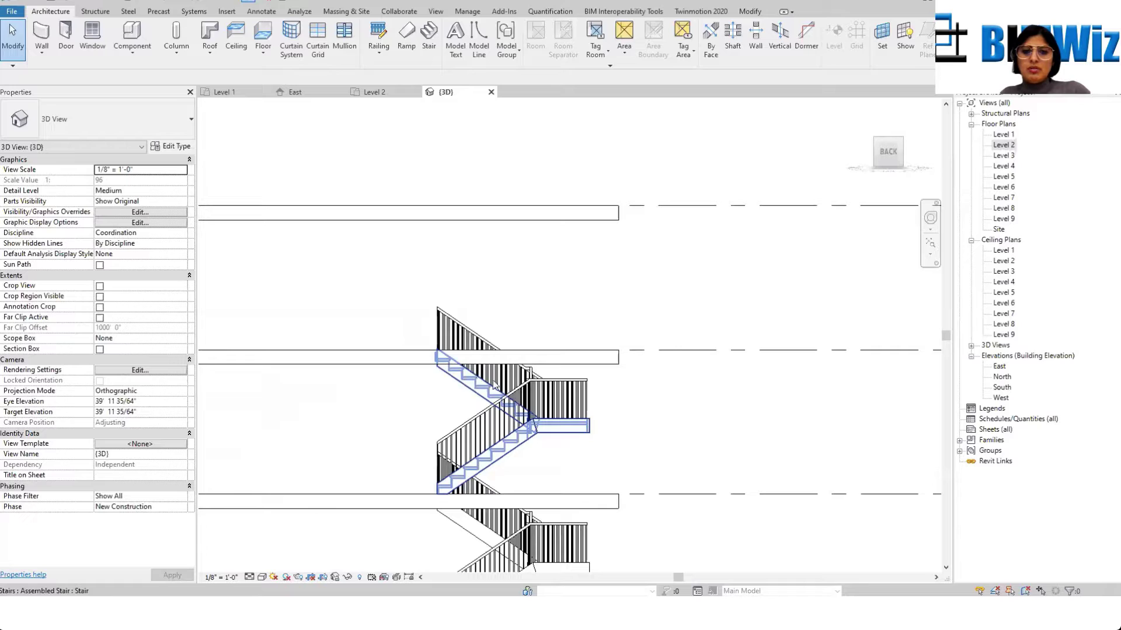
{"action": "key", "text": "Tab"}
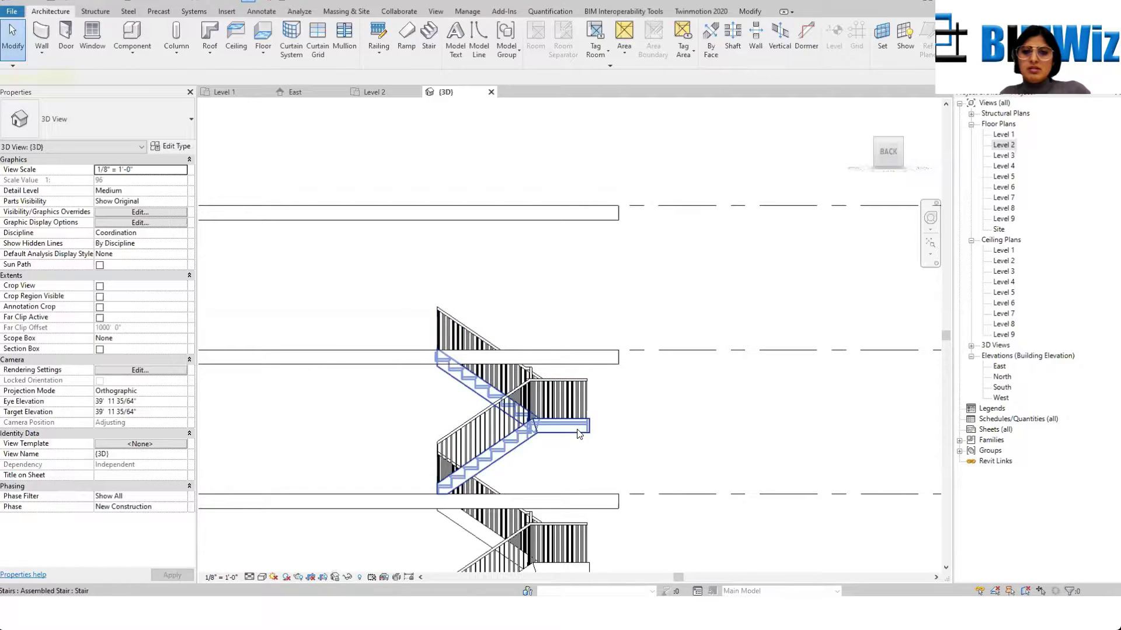
{"action": "left_click", "coordinate": [585, 404]}
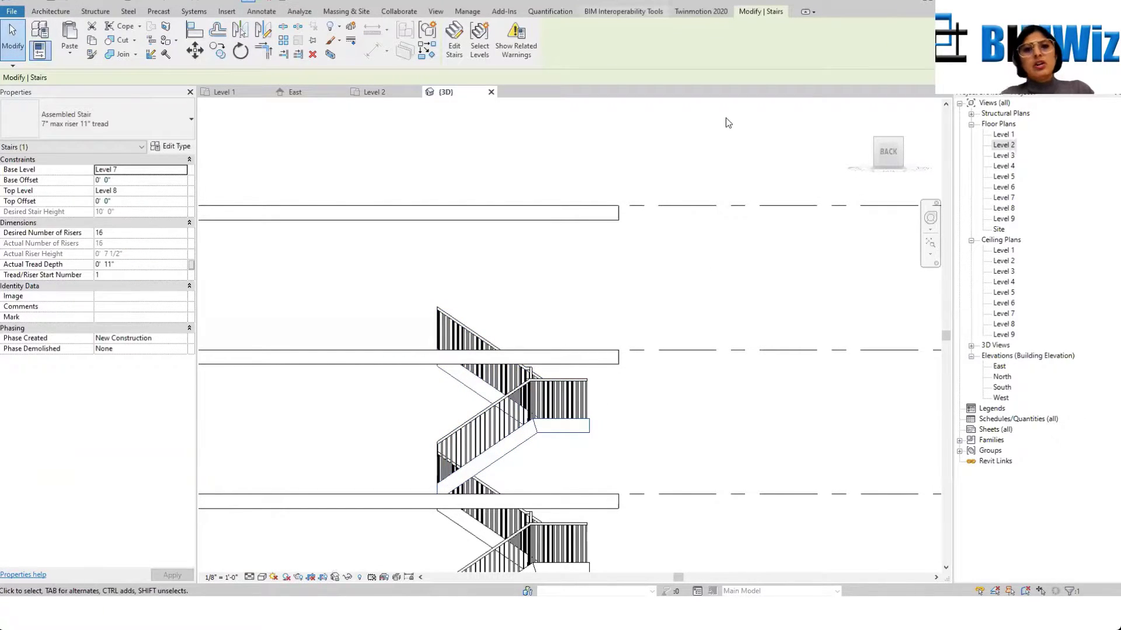
{"action": "left_click", "coordinate": [72, 54]}
{"action": "left_click", "coordinate": [111, 87]}
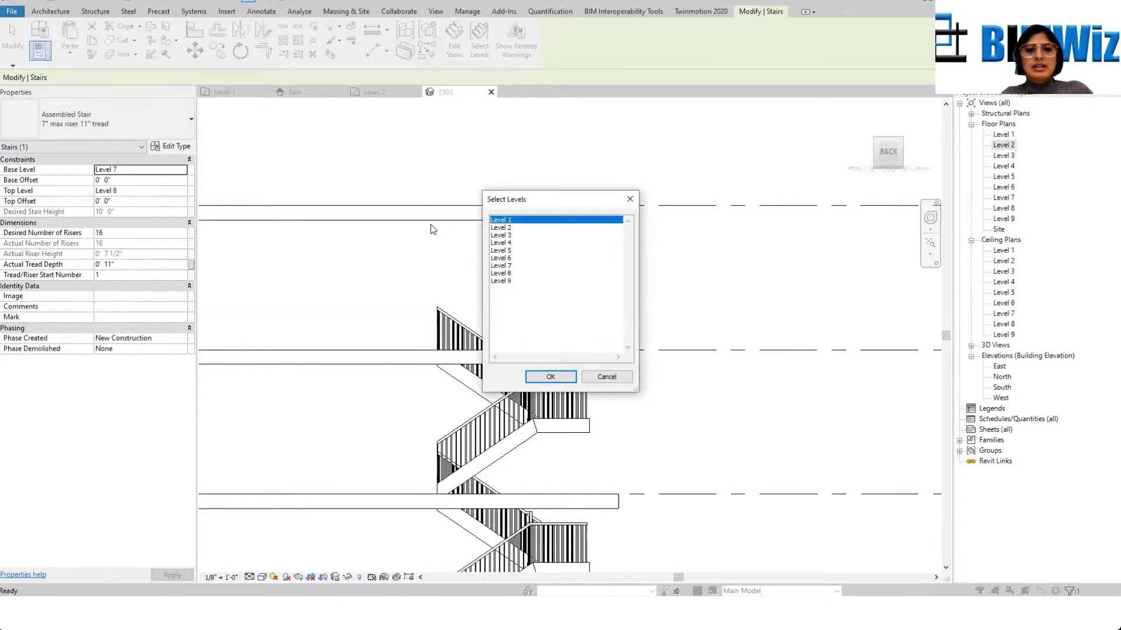
{"action": "left_click", "coordinate": [506, 273]}
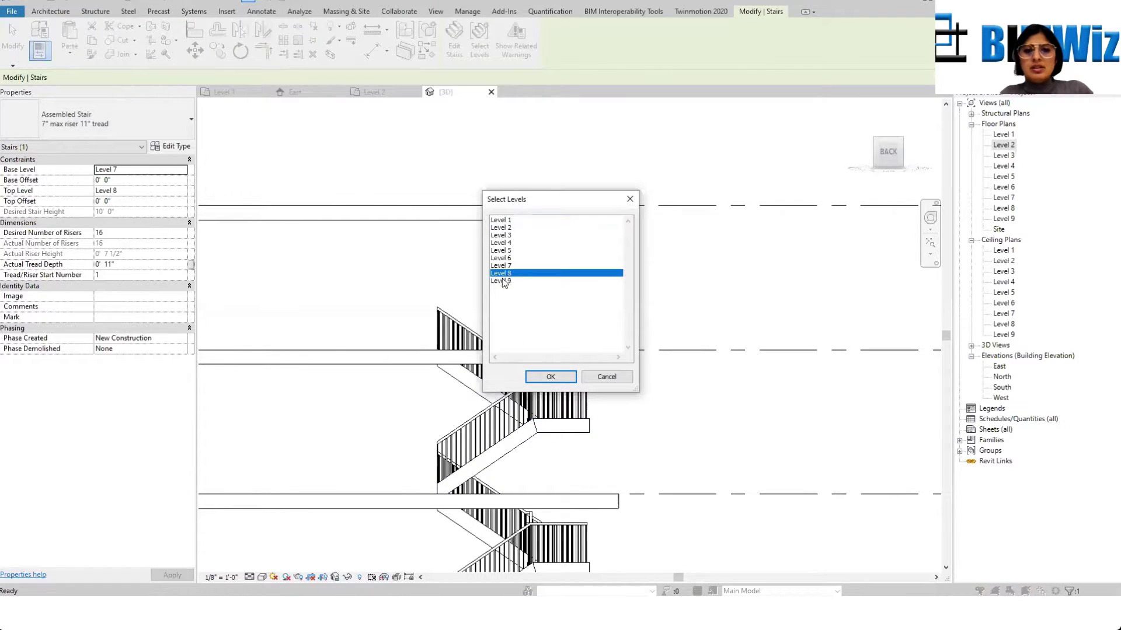
{"action": "left_click", "coordinate": [550, 377]}
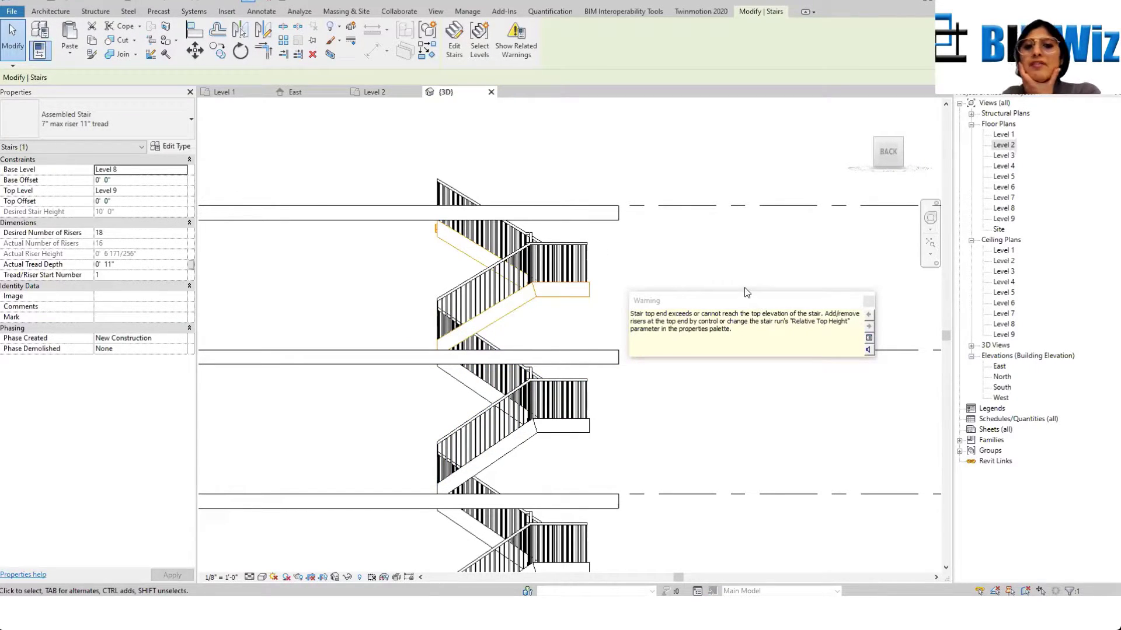
{"action": "left_click_drag", "start_coordinate": [749, 298], "coordinate": [547, 174]}
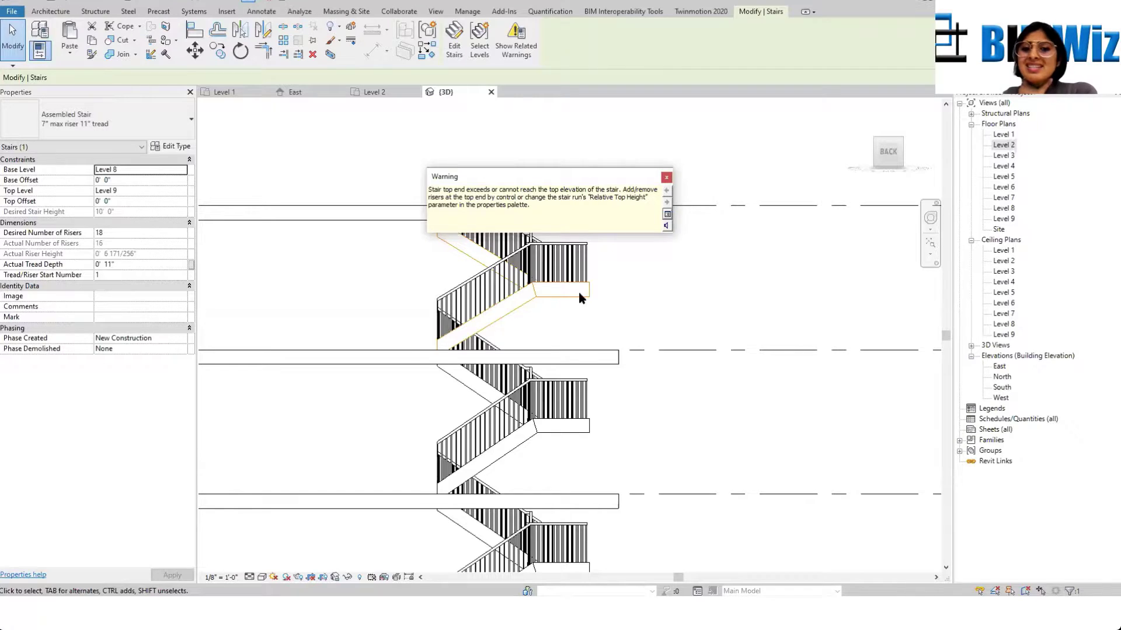
{"action": "scroll", "coordinate": [579, 298], "scroll_direction": "up", "scroll_amount": 1}
{"action": "left_click", "coordinate": [666, 177]}
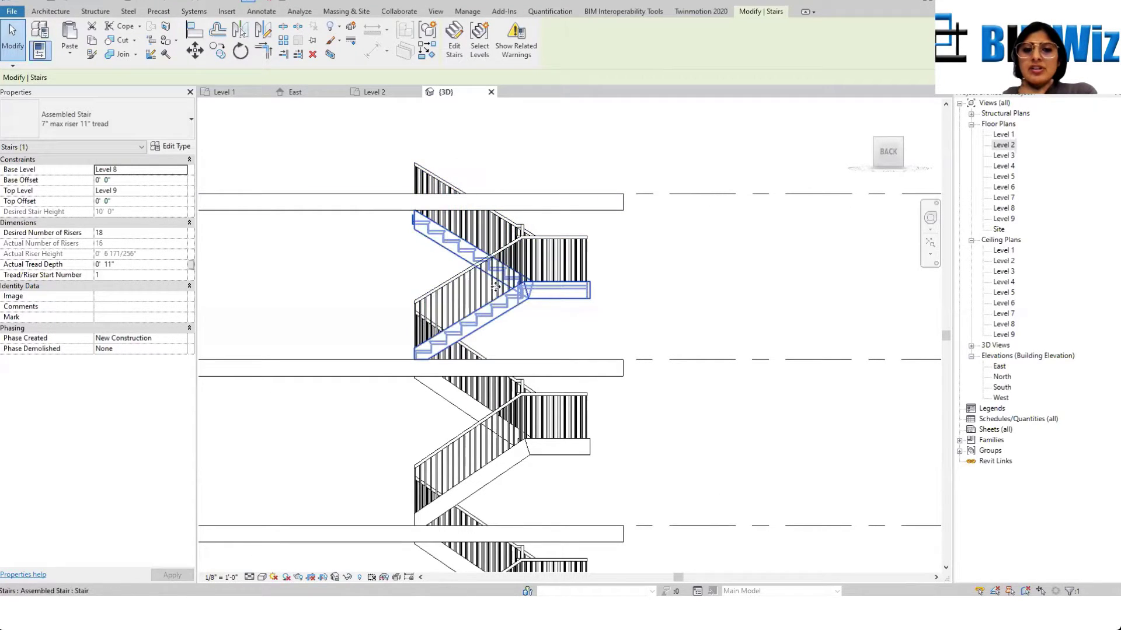
Step: Examine the pasted stair between Levels 8 and 9 up close, and undo the paste
{"action": "scroll", "coordinate": [488, 274], "scroll_direction": "up", "scroll_amount": 4}
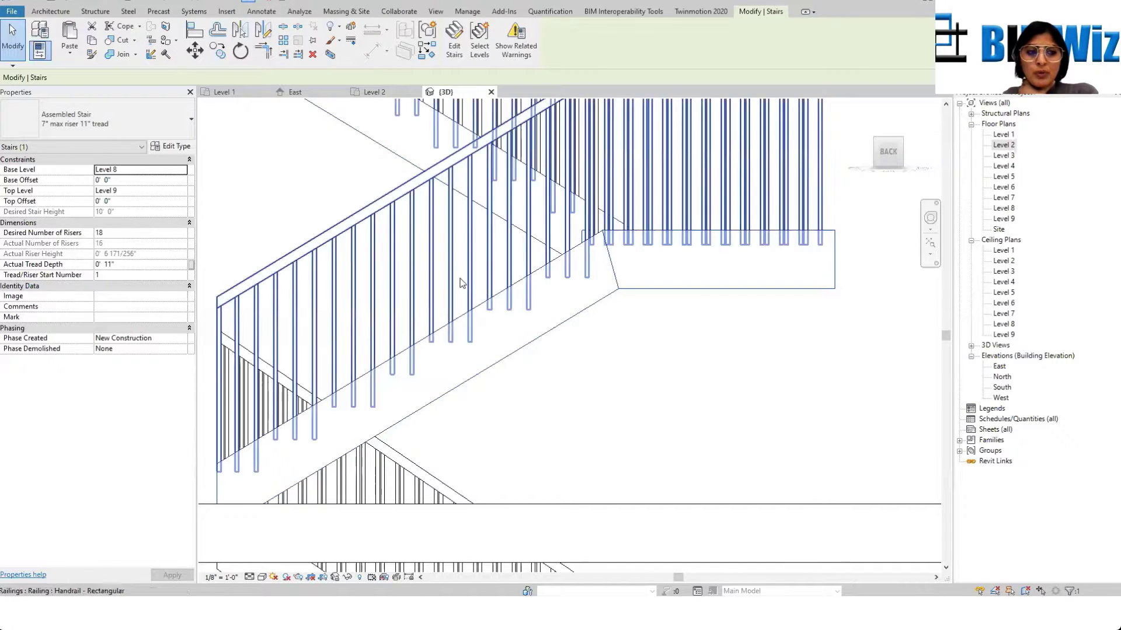
{"action": "scroll", "coordinate": [462, 273], "scroll_direction": "down", "scroll_amount": 3}
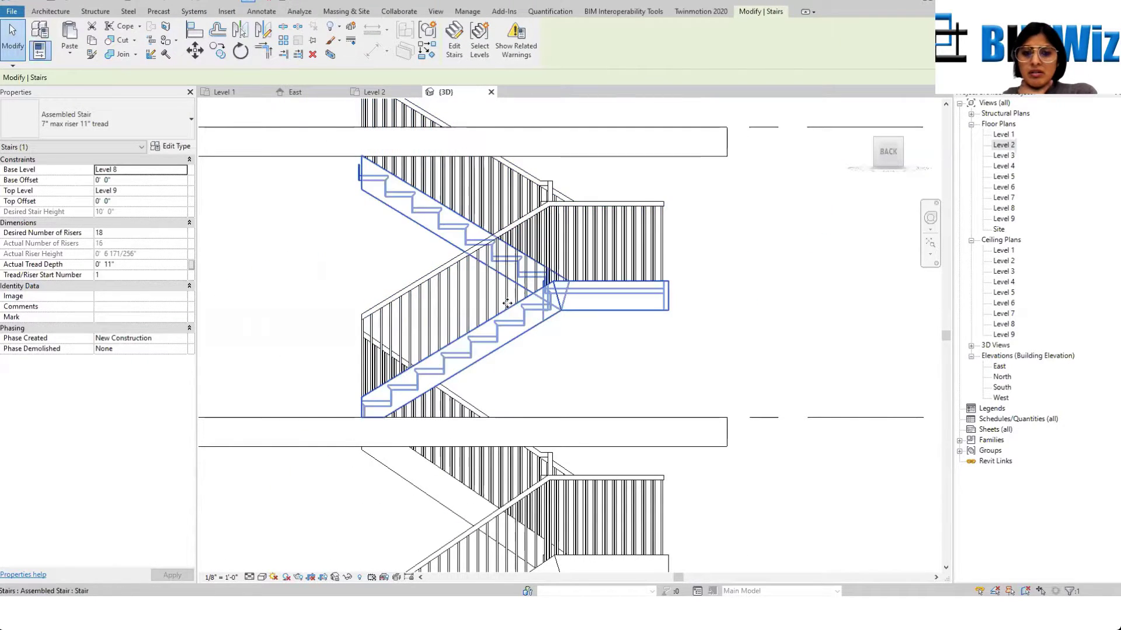
{"action": "key", "text": "Escape"}
{"action": "scroll", "coordinate": [505, 300], "scroll_direction": "down", "scroll_amount": 3}
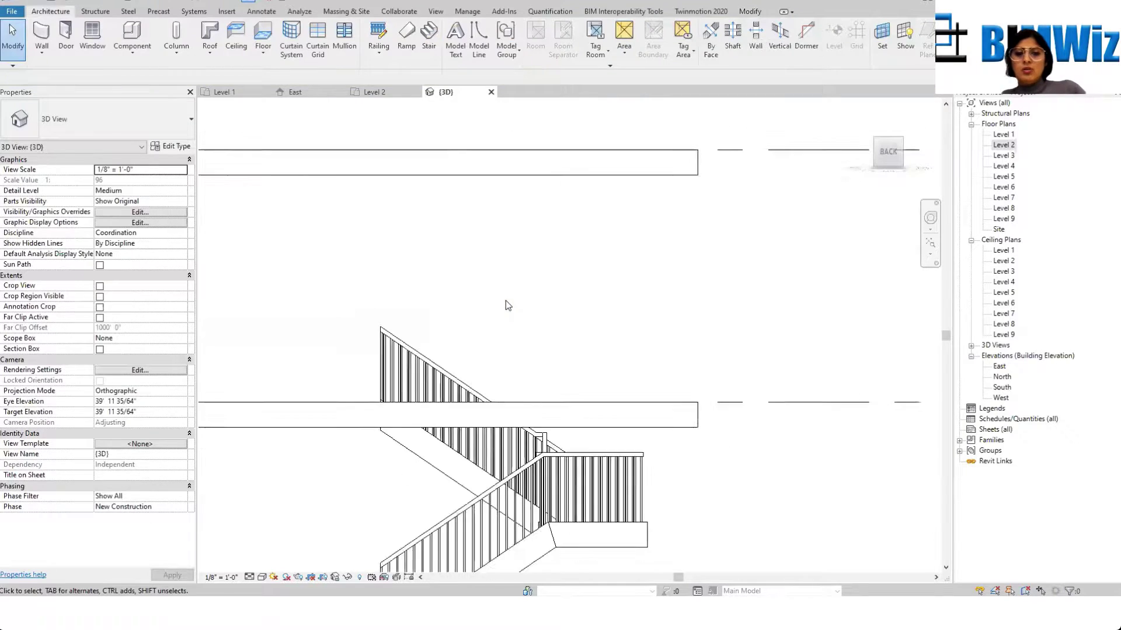
Step: Examine the stacked stairs in the 3D view from the back and at an angle from above
{"action": "scroll", "coordinate": [575, 371], "scroll_direction": "down", "scroll_amount": 5}
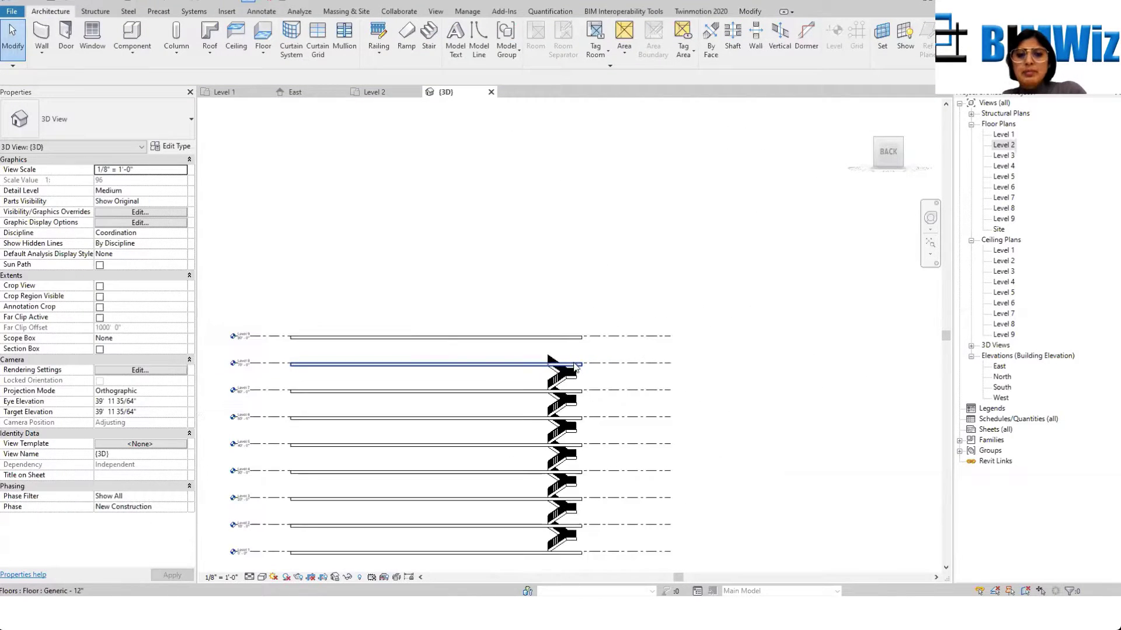
{"action": "scroll", "coordinate": [559, 362], "scroll_direction": "down", "scroll_amount": 2}
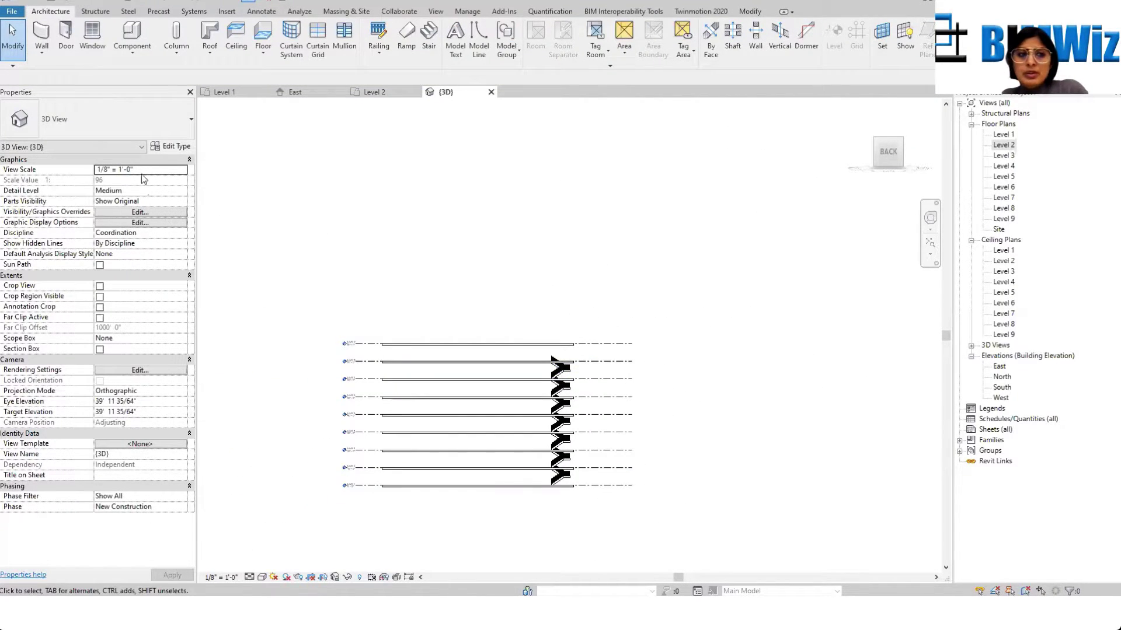
{"action": "scroll", "coordinate": [582, 366], "scroll_direction": "up", "scroll_amount": 5}
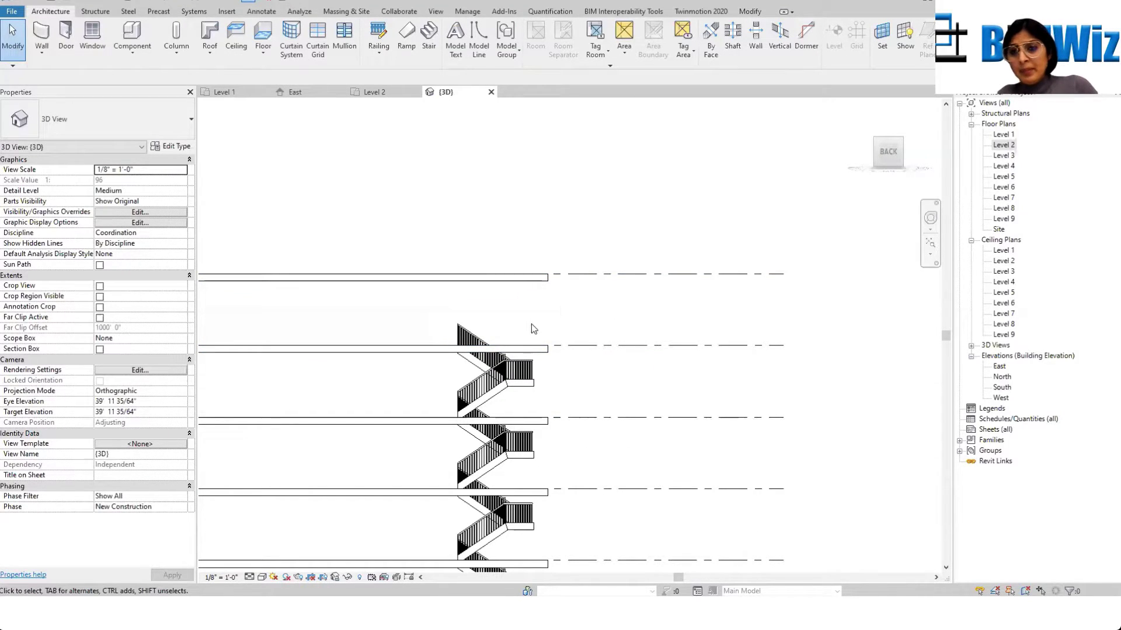
{"action": "mouse_move", "coordinate": [883, 169]}
{"action": "left_click_drag", "start_coordinate": [884, 167], "coordinate": [852, 181]}
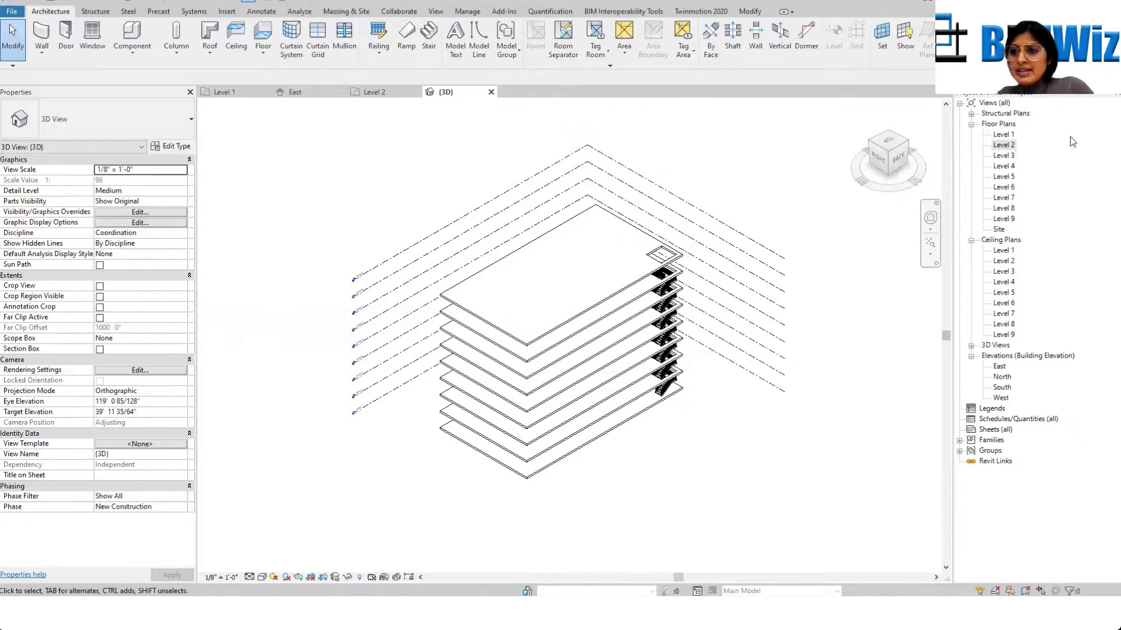
Step: Open the Level 1 floor plan and start a new stair near the floor's upper-right corner
{"action": "double_click", "coordinate": [1005, 135]}
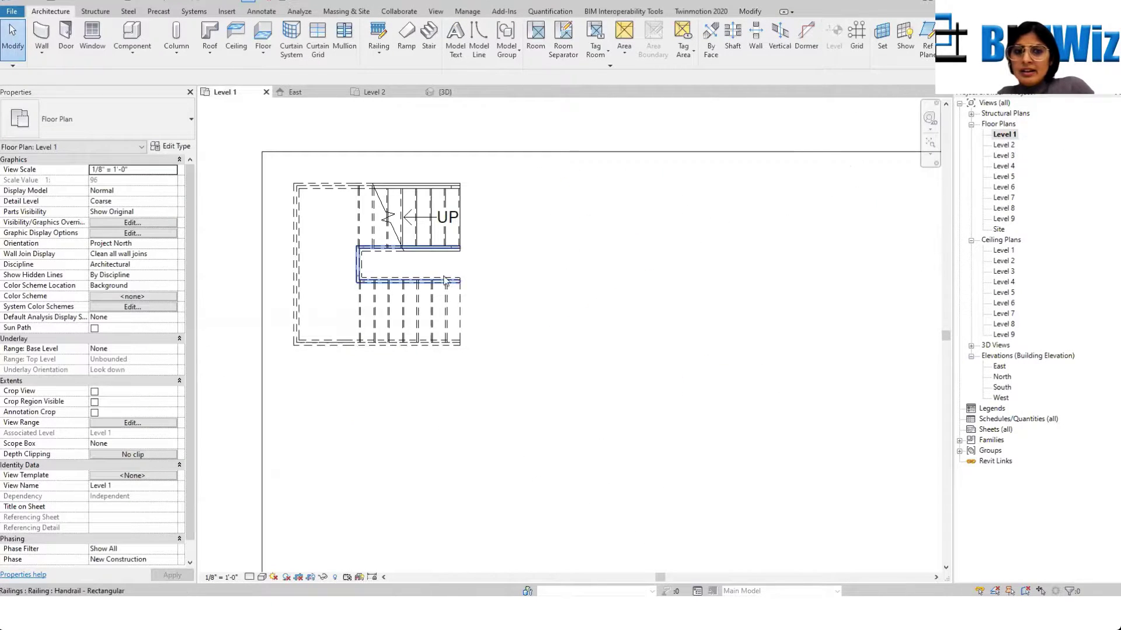
{"action": "scroll", "coordinate": [418, 320], "scroll_direction": "down", "scroll_amount": 4}
{"action": "scroll", "coordinate": [418, 318], "scroll_direction": "down", "scroll_amount": 2}
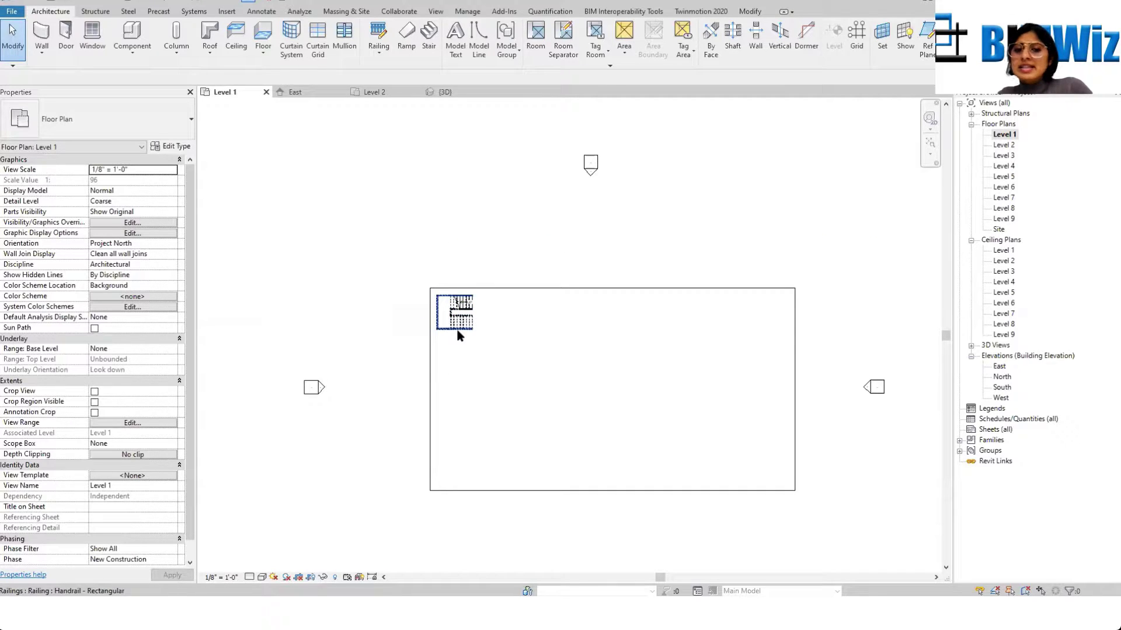
{"action": "scroll", "coordinate": [817, 345], "scroll_direction": "up", "scroll_amount": 1}
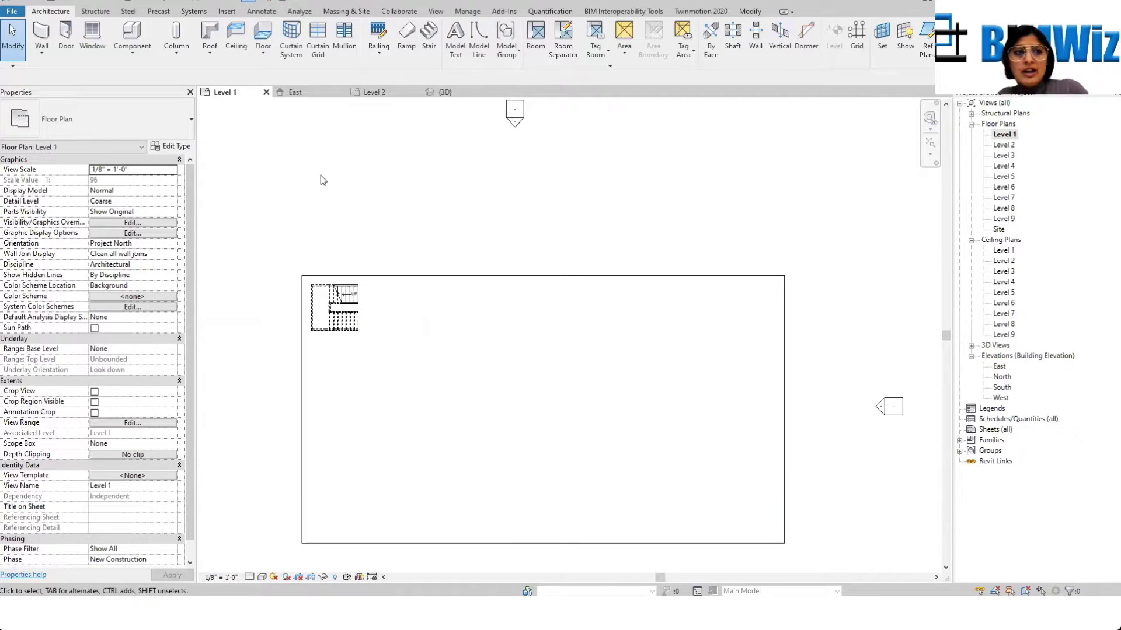
{"action": "left_click", "coordinate": [430, 36]}
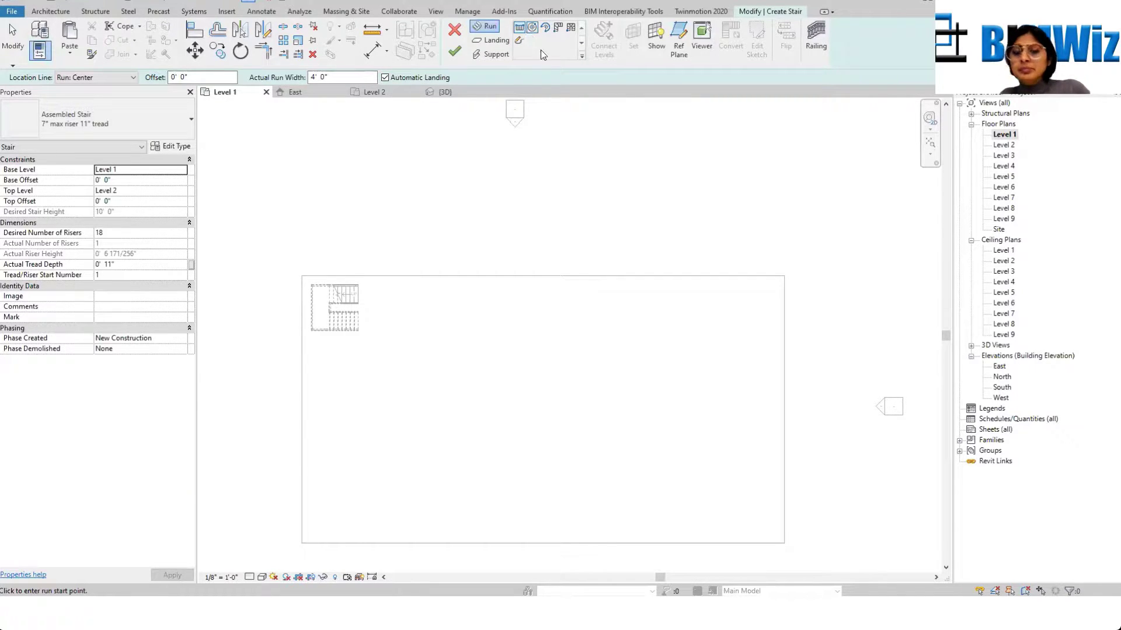
{"action": "scroll", "coordinate": [815, 310], "scroll_direction": "up", "scroll_amount": 3}
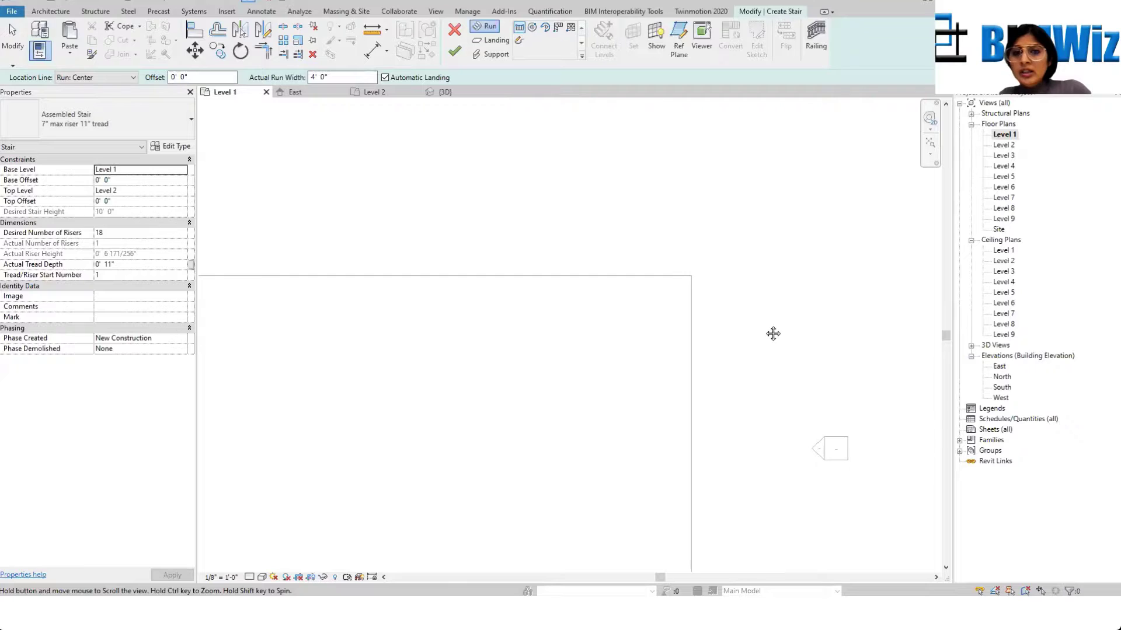
{"action": "left_click", "coordinate": [533, 28]}
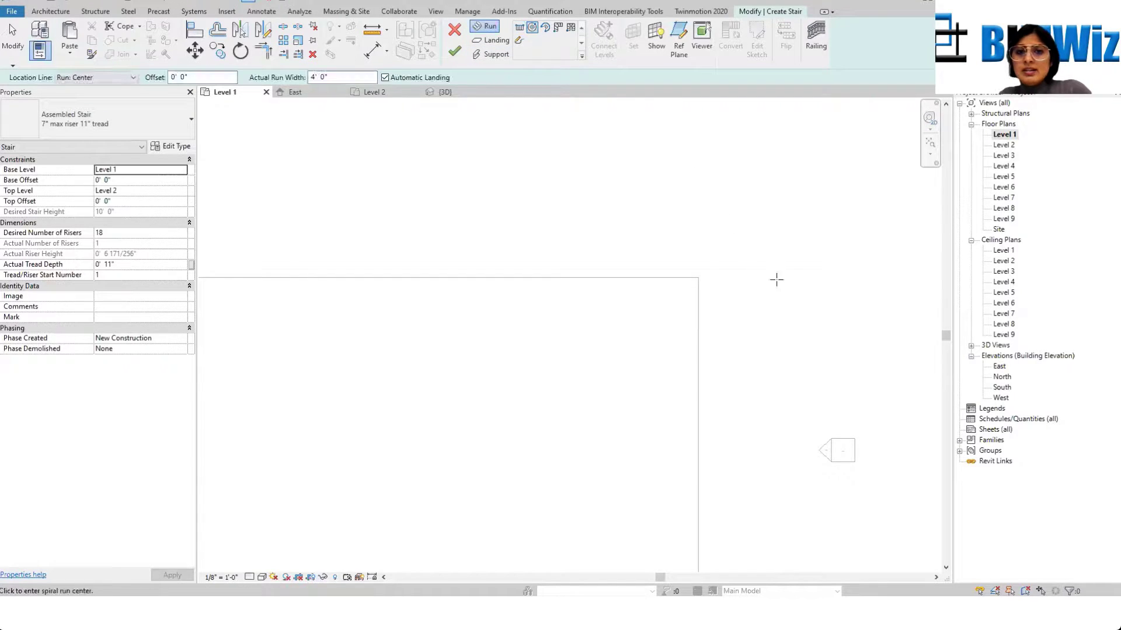
{"action": "left_click", "coordinate": [698, 277]}
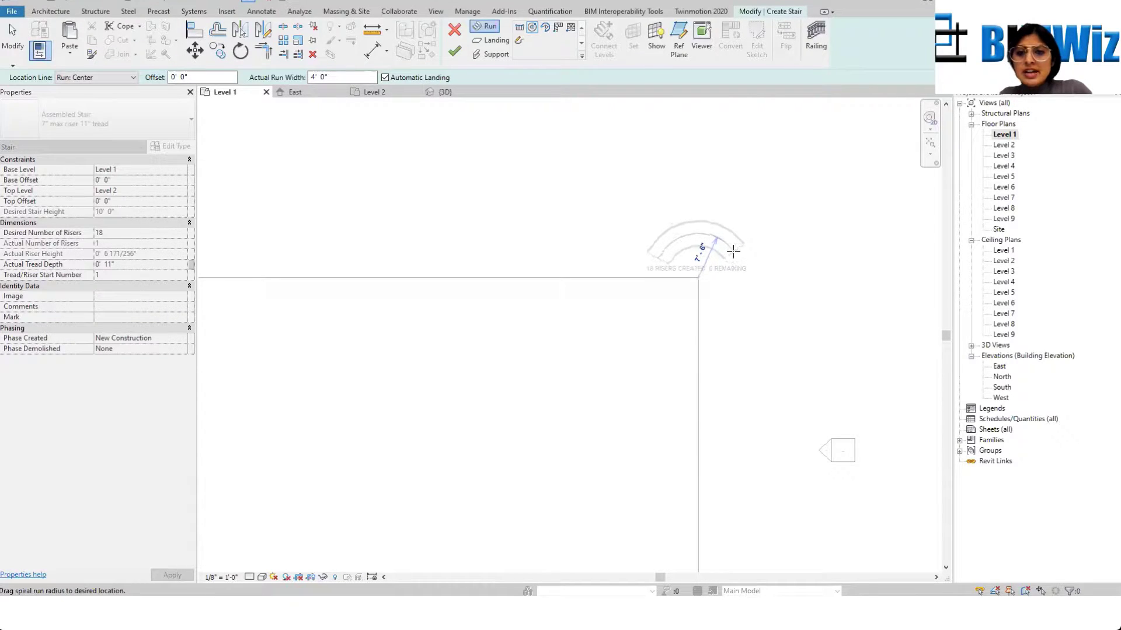
{"action": "scroll", "coordinate": [733, 252], "scroll_direction": "up", "scroll_amount": 2}
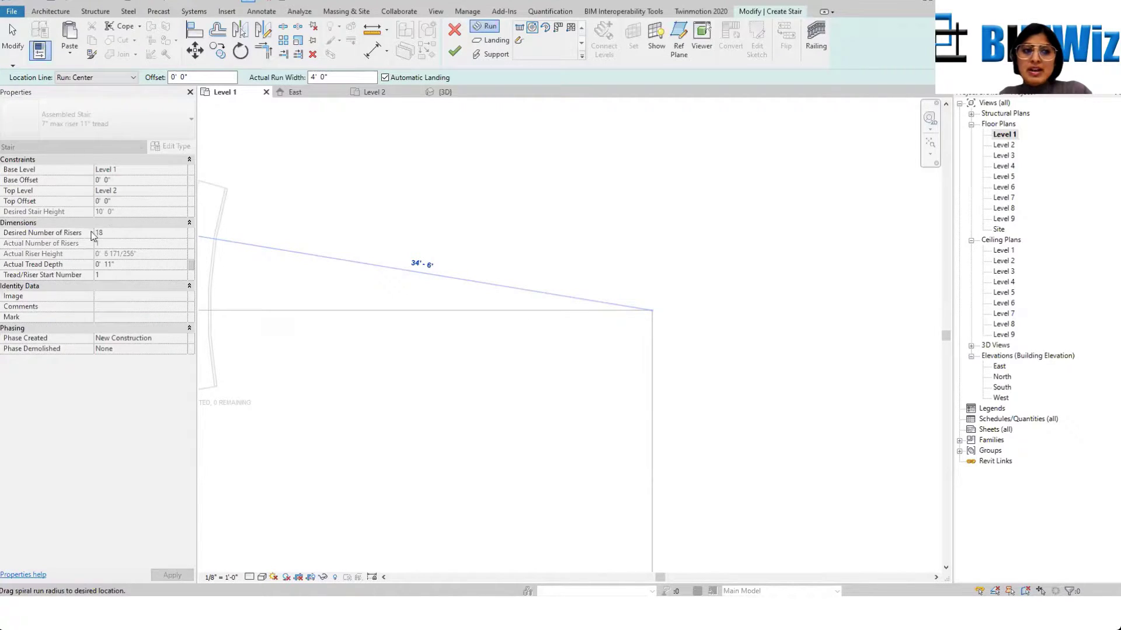
{"action": "key", "text": "Escape"}
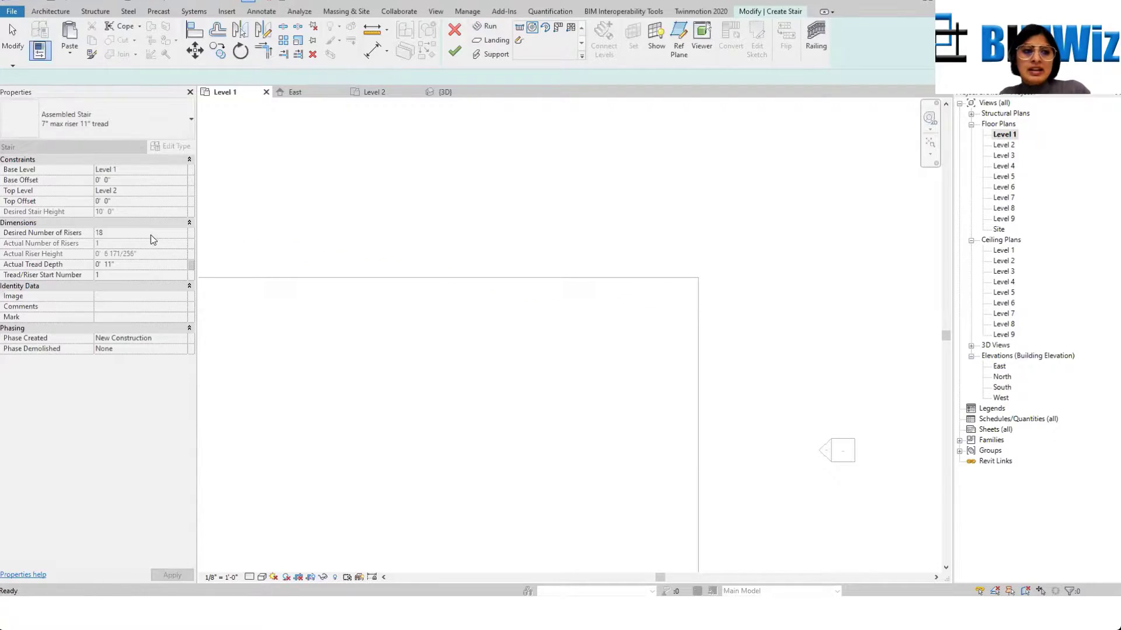
{"action": "key", "text": "Escape"}
Step: Set the stair's desired number of risers to 16 and accept the riser height warning
{"action": "left_click", "coordinate": [176, 233]}
{"action": "left_click", "coordinate": [183, 235]}
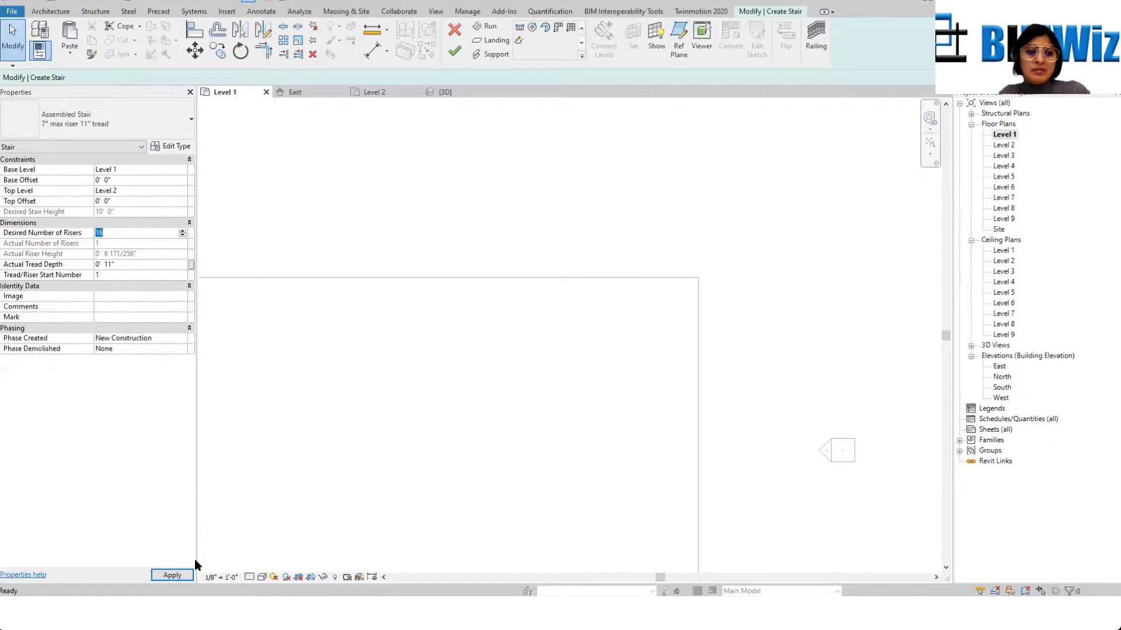
{"action": "left_click", "coordinate": [172, 575]}
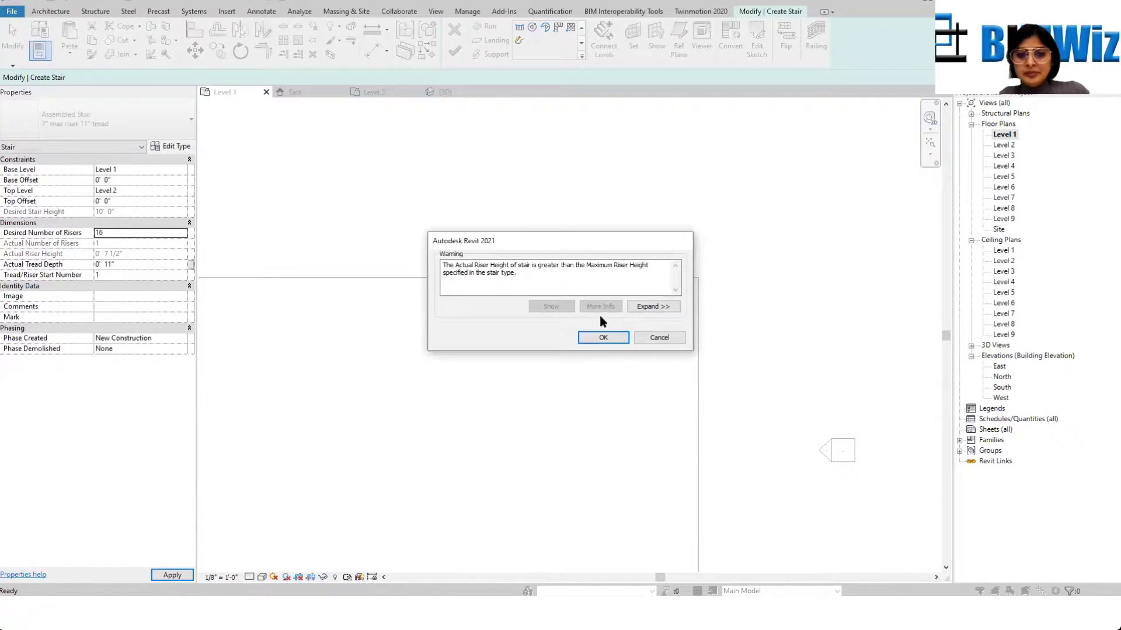
{"action": "left_click", "coordinate": [604, 337]}
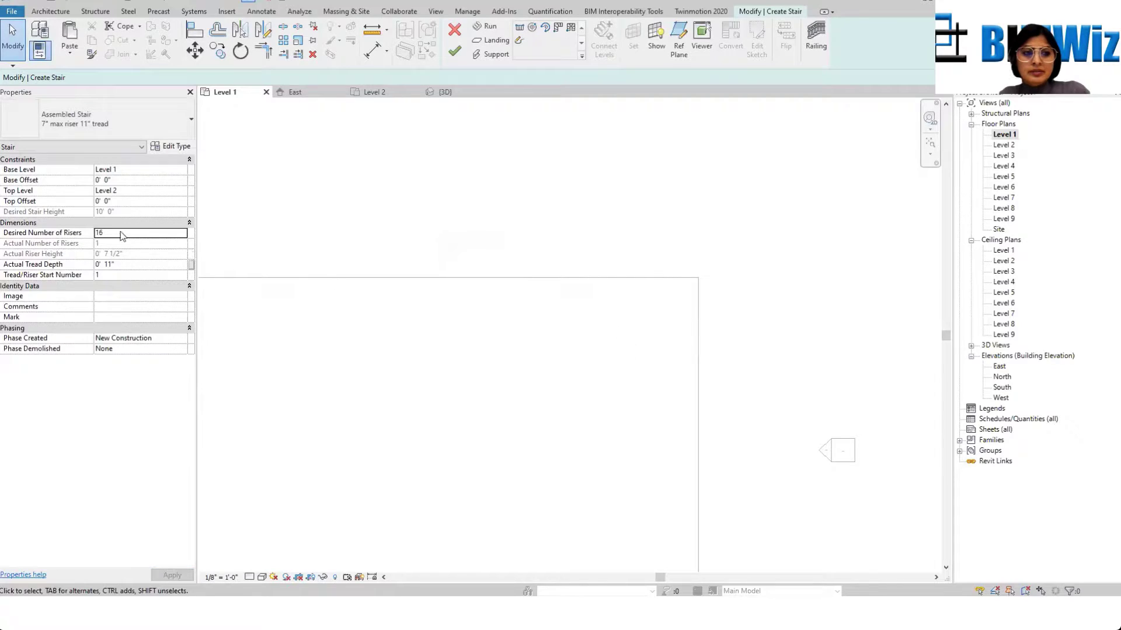
Step: Draw a full-step spiral run centred on the floor's upper-right corner with a radius of about 14', starting on the floor edge
{"action": "left_click", "coordinate": [484, 27]}
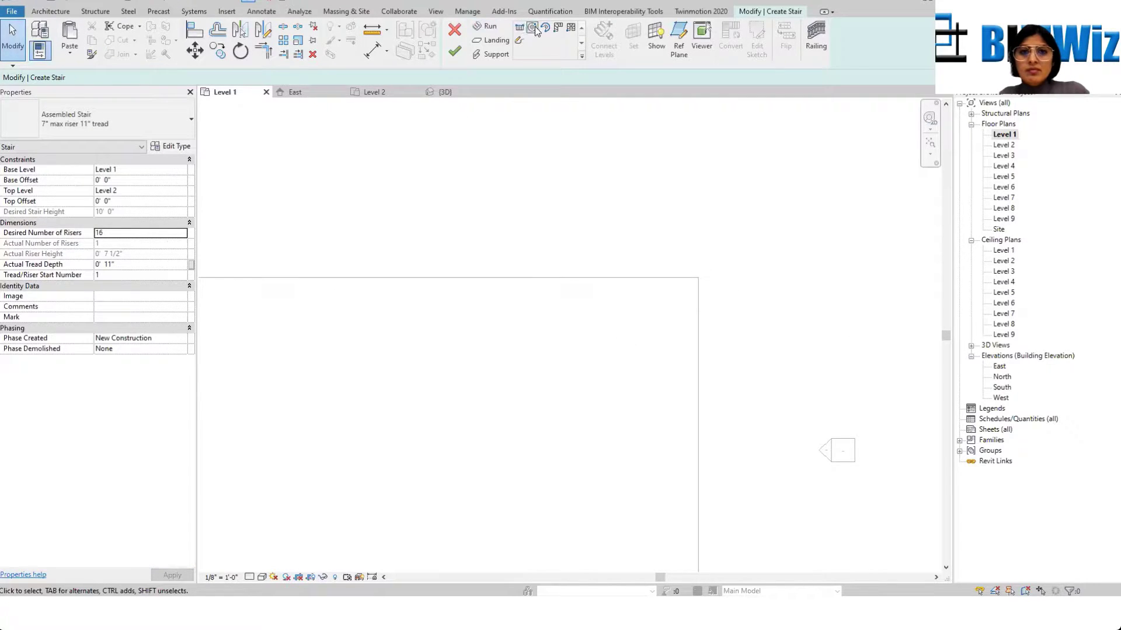
{"action": "left_click", "coordinate": [532, 27]}
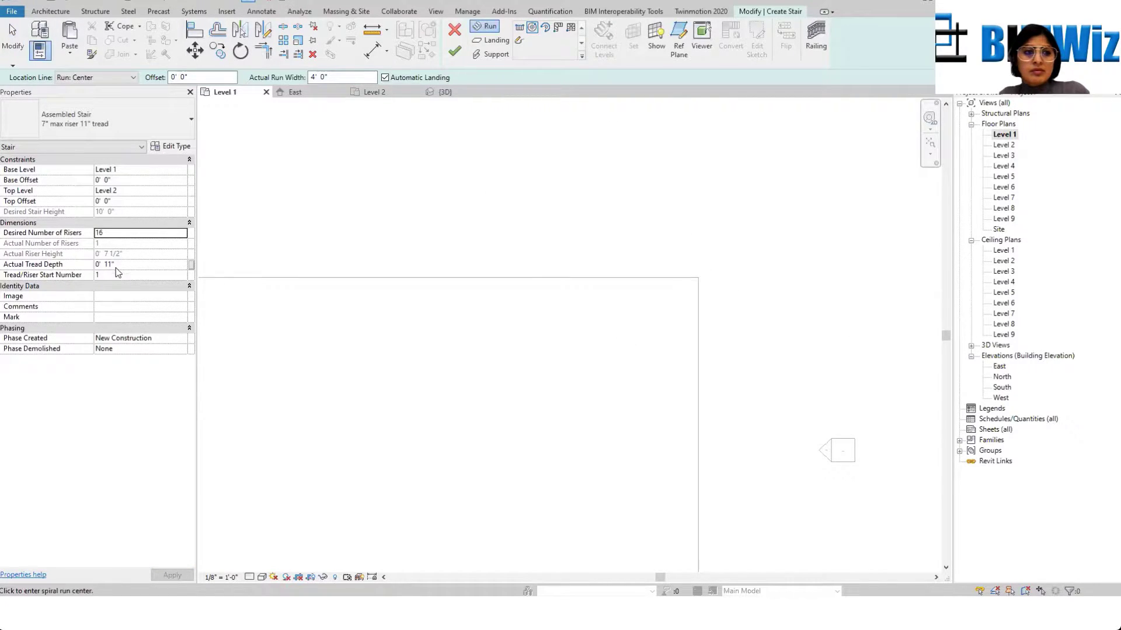
{"action": "left_click", "coordinate": [698, 277]}
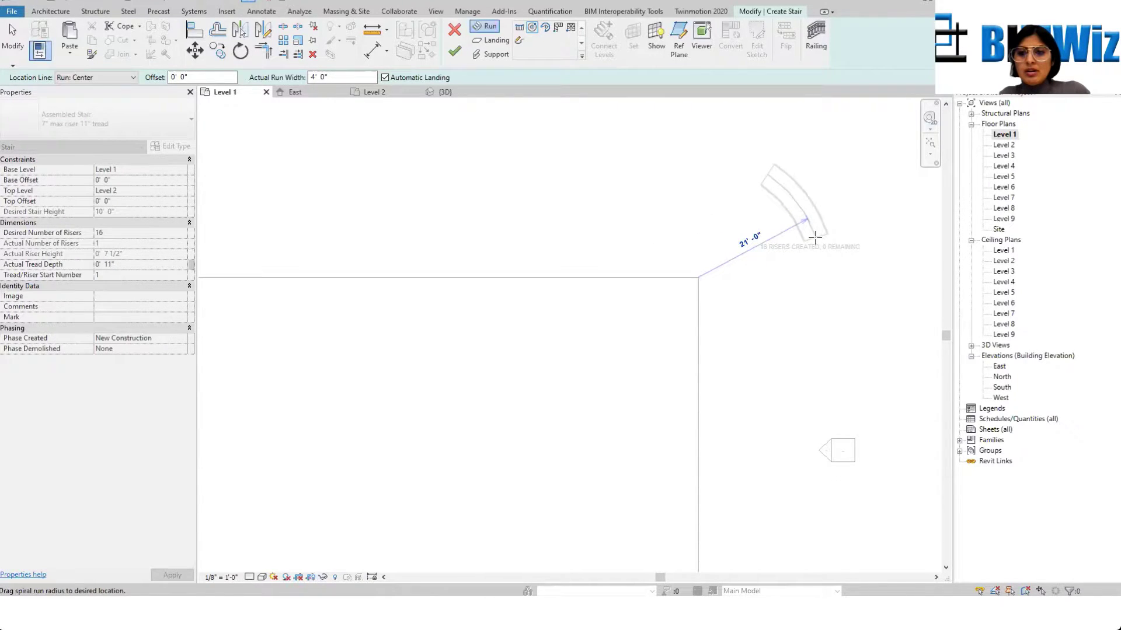
{"action": "scroll", "coordinate": [807, 240], "scroll_direction": "up", "scroll_amount": 5}
{"action": "scroll", "coordinate": [808, 242], "scroll_direction": "down", "scroll_amount": 3}
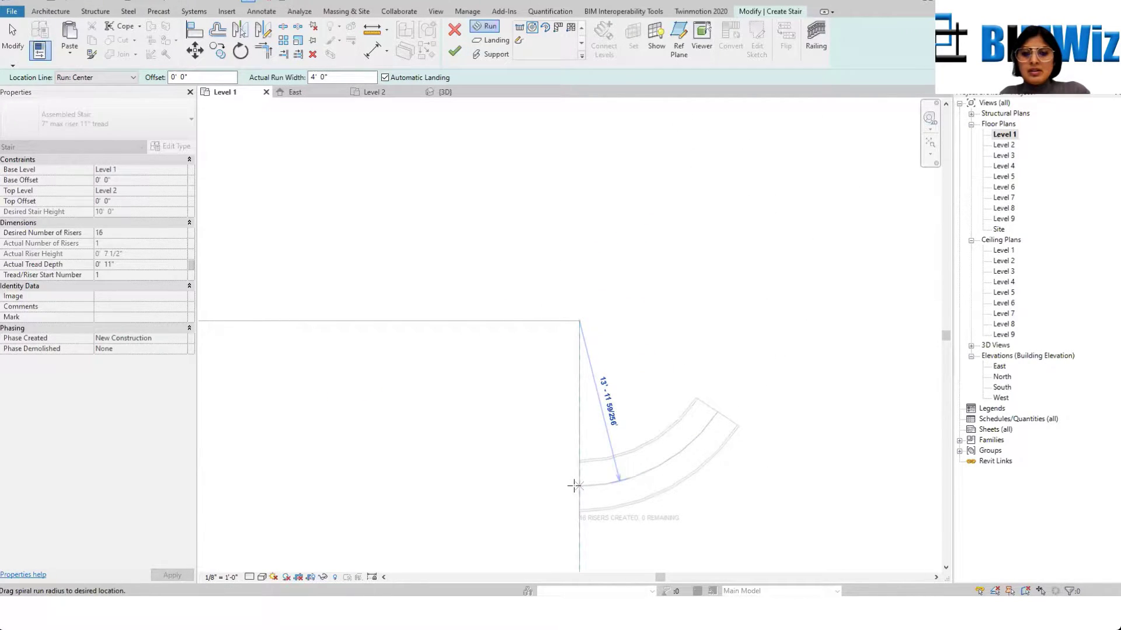
{"action": "left_click", "coordinate": [574, 485]}
{"action": "key", "text": "Escape"}
Step: Set the spiral run's radius to 15'
{"action": "scroll", "coordinate": [712, 475], "scroll_direction": "up", "scroll_amount": 4}
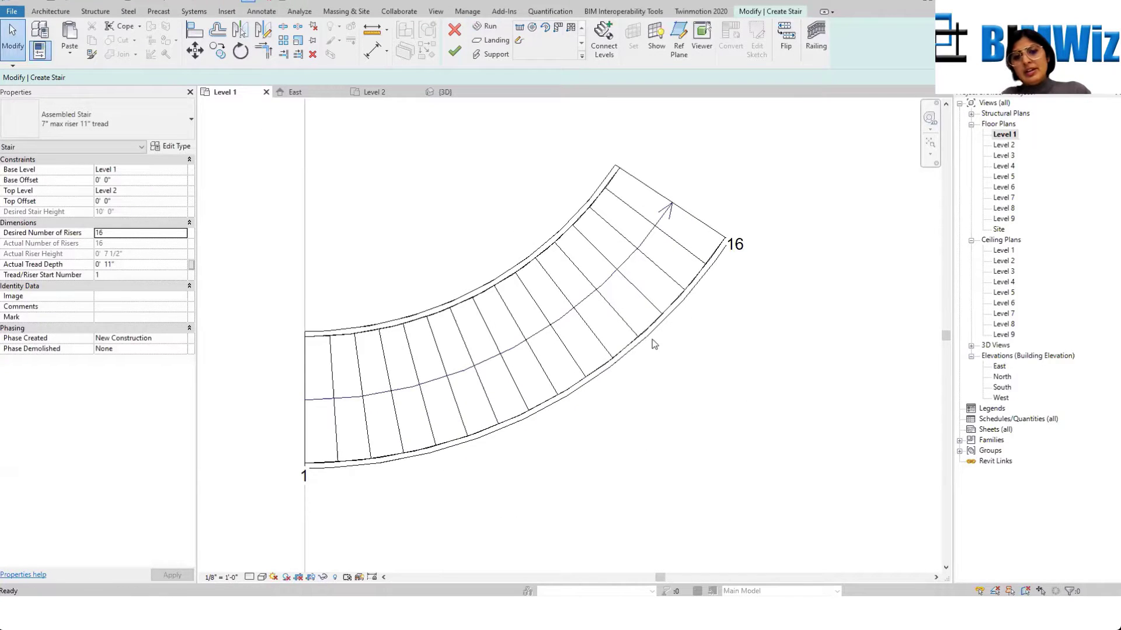
{"action": "left_click", "coordinate": [634, 288]}
{"action": "left_click", "coordinate": [367, 171]}
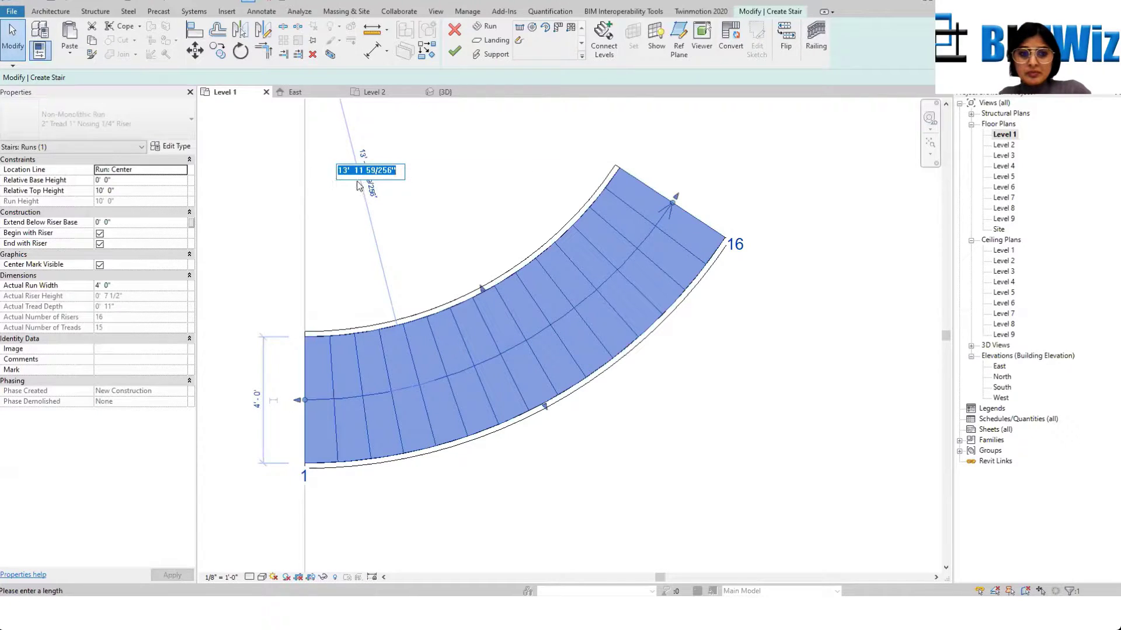
{"action": "type", "text": "15"}
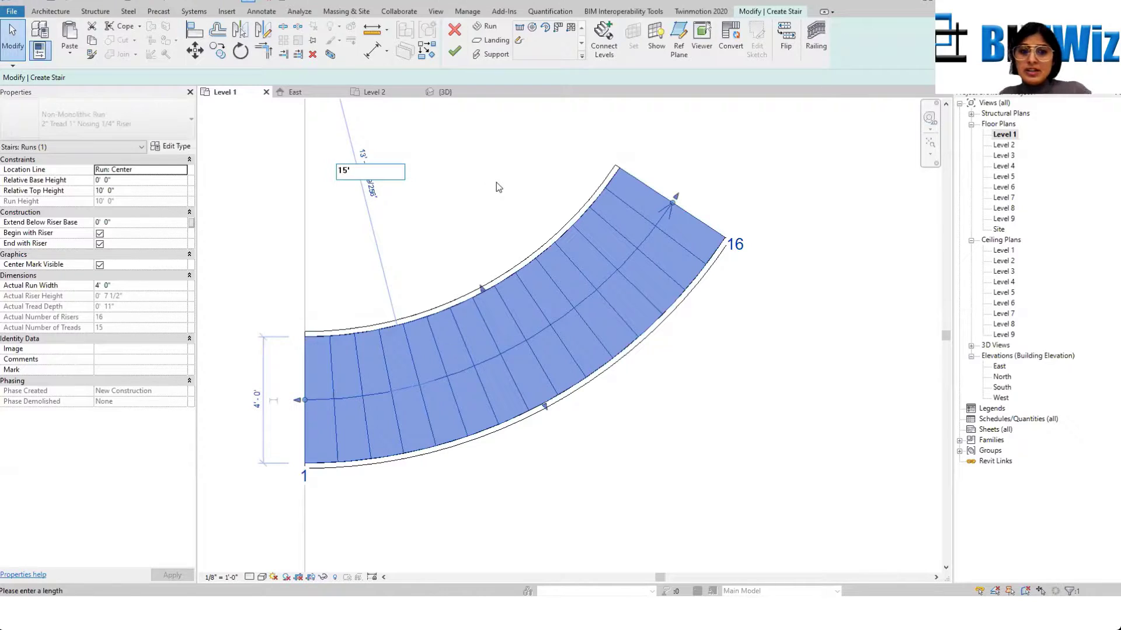
{"action": "key", "text": "Return"}
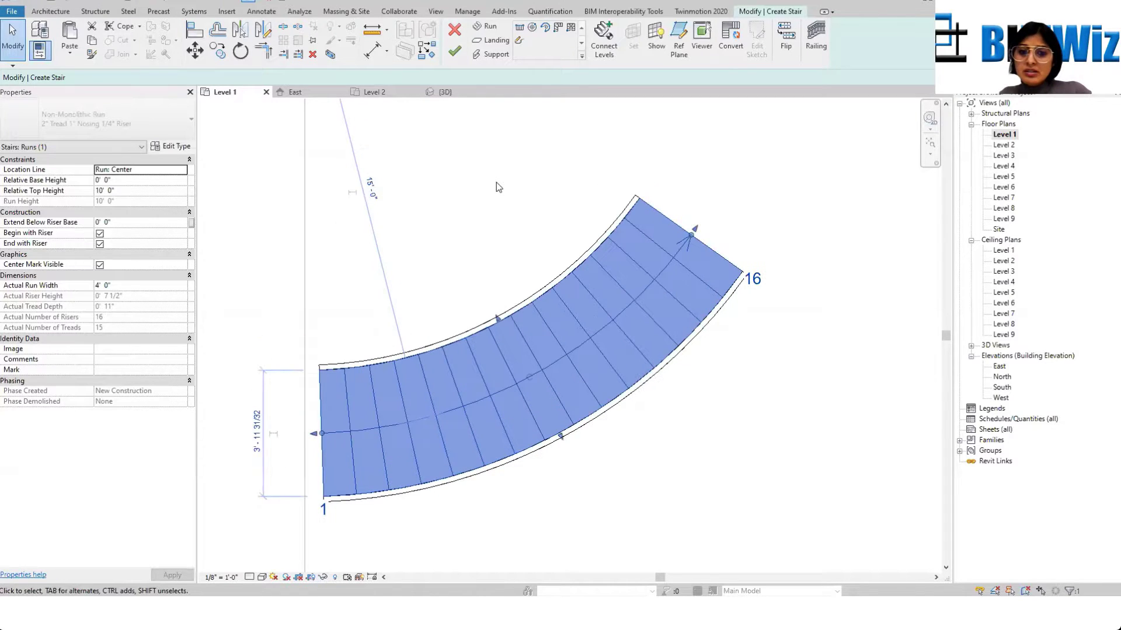
Step: Try to stretch the first-riser end of the spiral run to the floor edge
{"action": "scroll", "coordinate": [534, 285], "scroll_direction": "down", "scroll_amount": 2}
{"action": "scroll", "coordinate": [468, 359], "scroll_direction": "up", "scroll_amount": 2}
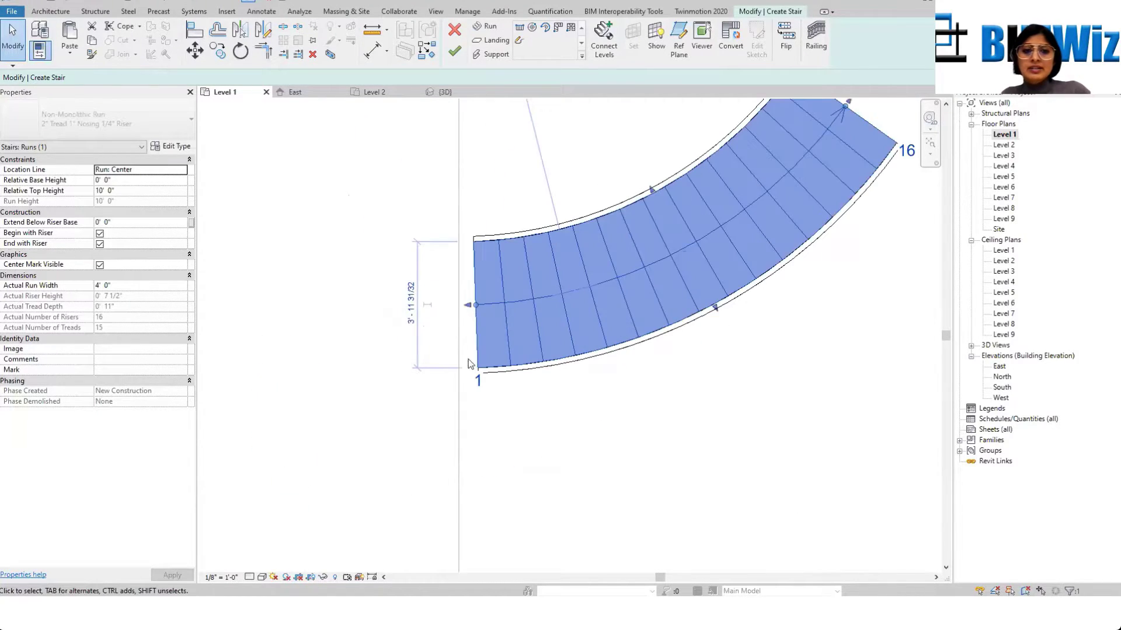
{"action": "left_click", "coordinate": [468, 359]}
{"action": "left_click", "coordinate": [520, 369]}
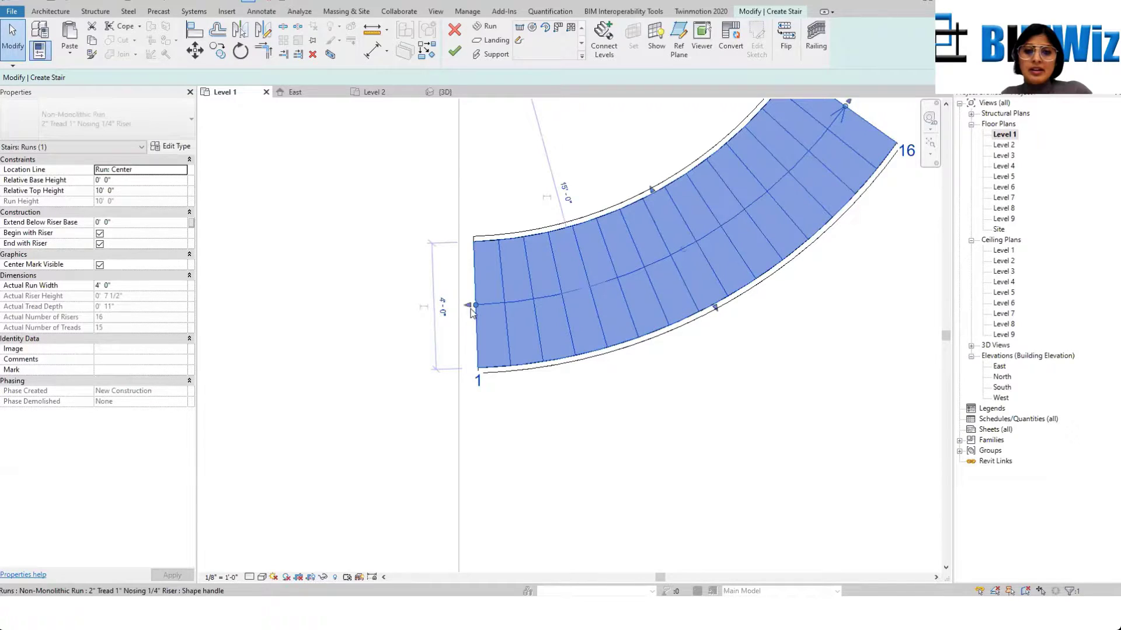
{"action": "left_click_drag", "start_coordinate": [474, 308], "coordinate": [442, 303]}
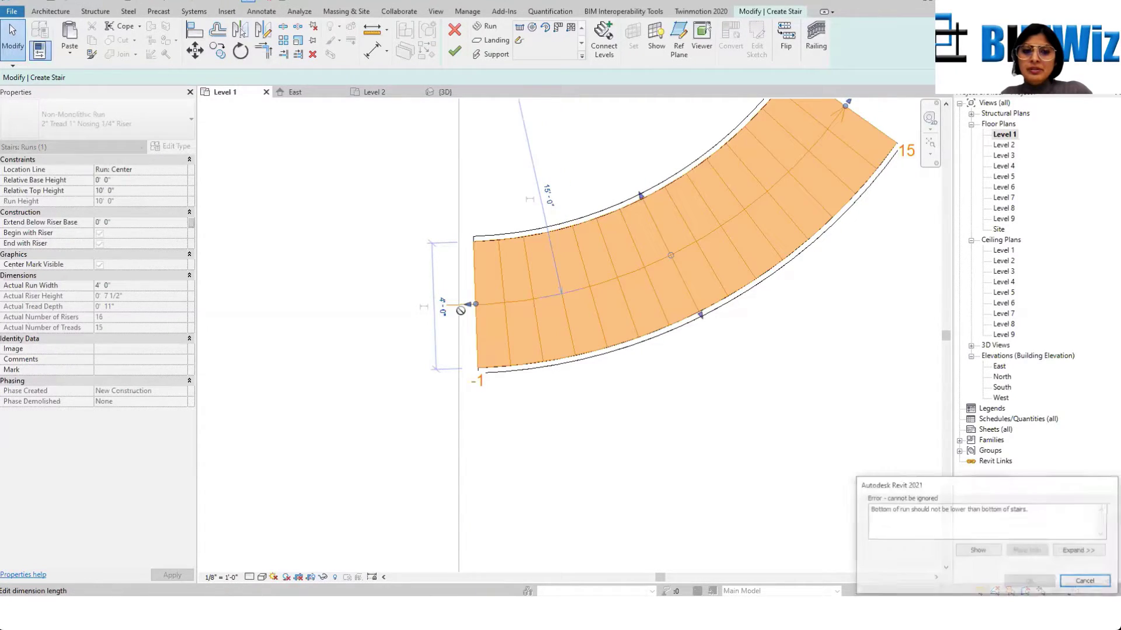
{"action": "left_click", "coordinate": [1093, 586]}
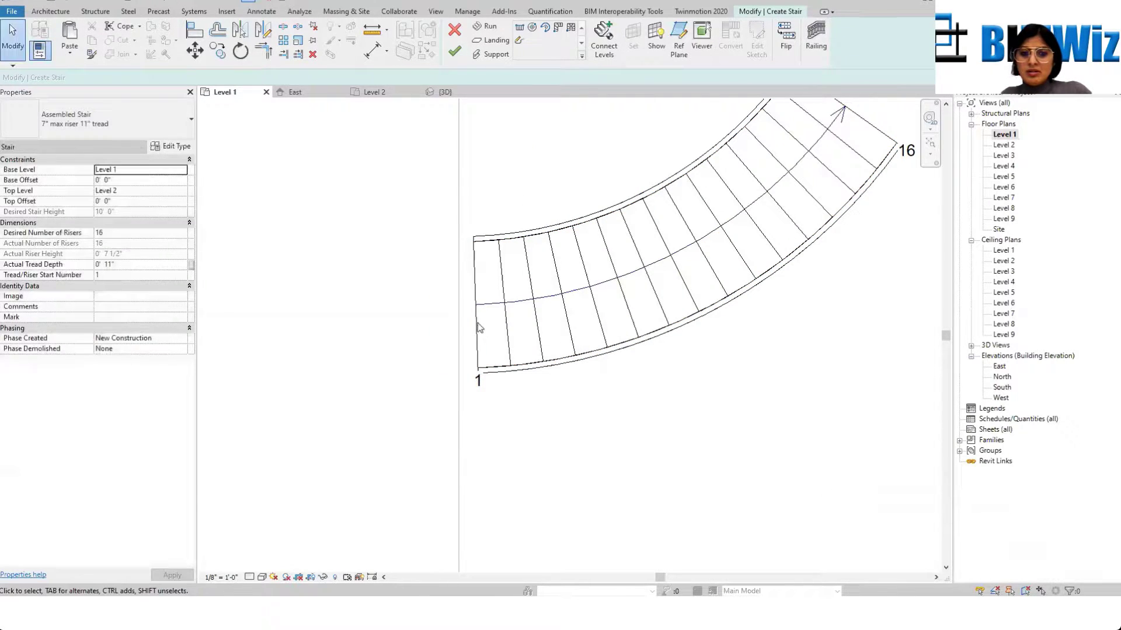
Step: Move the spiral run closer to the floor and align its starting end with the floor's vertical edge
{"action": "left_click", "coordinate": [506, 335]}
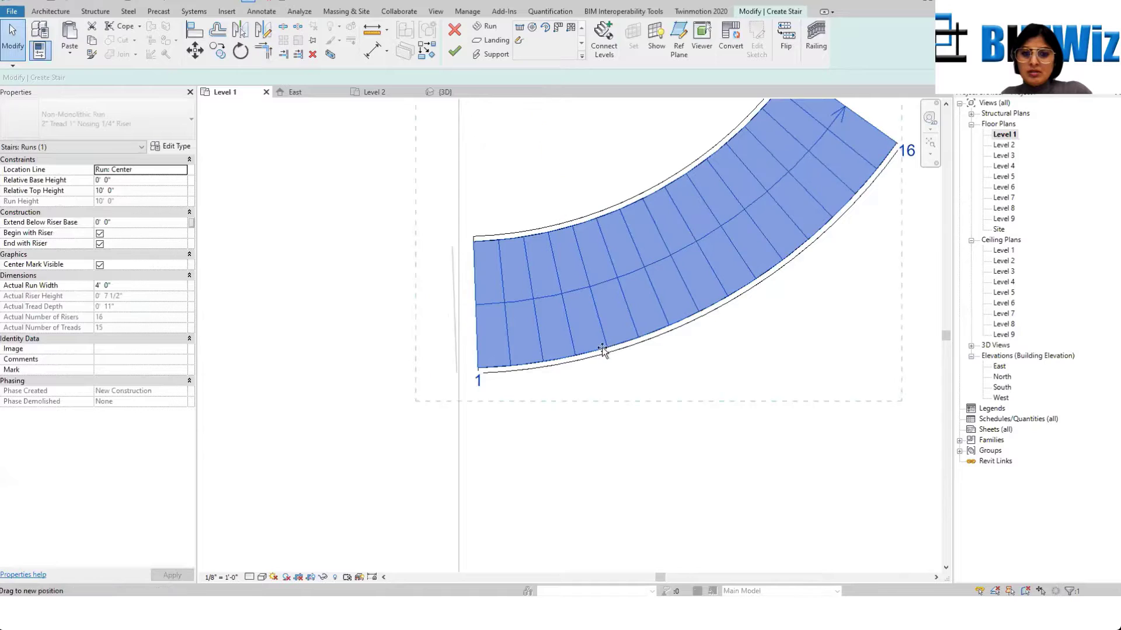
{"action": "left_click_drag", "start_coordinate": [603, 350], "coordinate": [619, 330]}
{"action": "key", "text": "Escape"}
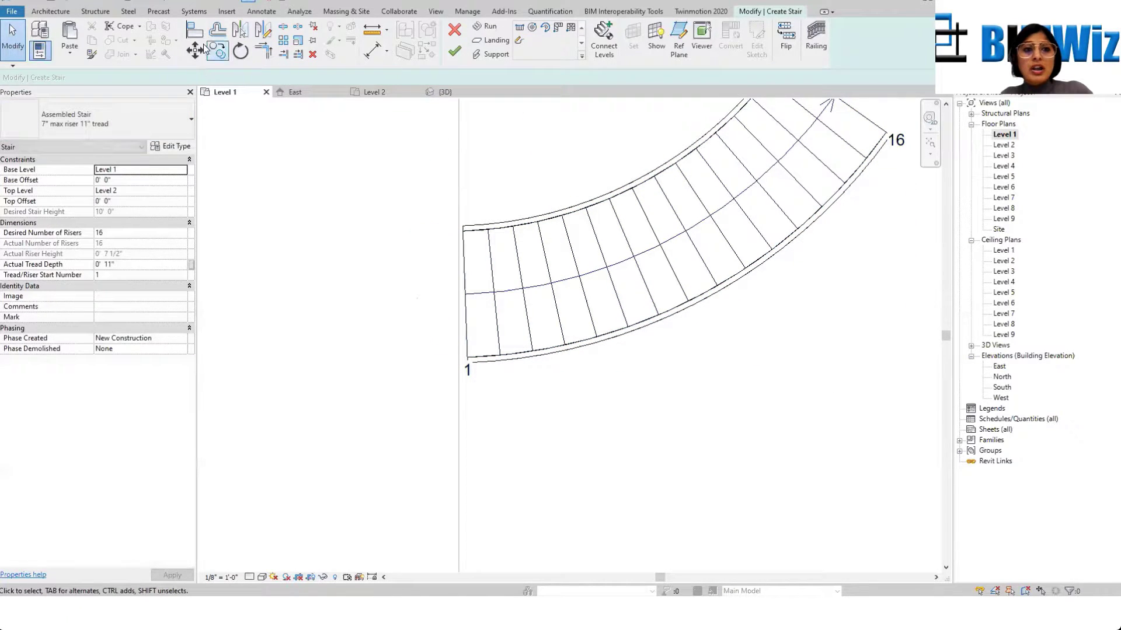
{"action": "left_click", "coordinate": [194, 30]}
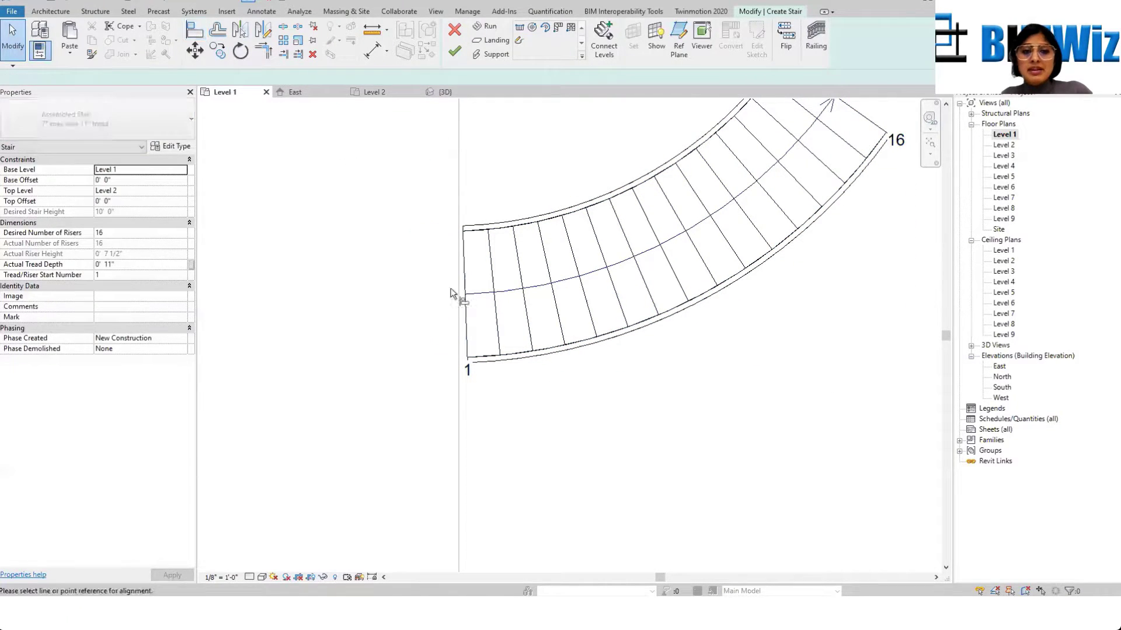
{"action": "left_click", "coordinate": [466, 333]}
{"action": "scroll", "coordinate": [403, 446], "scroll_direction": "down", "scroll_amount": 2}
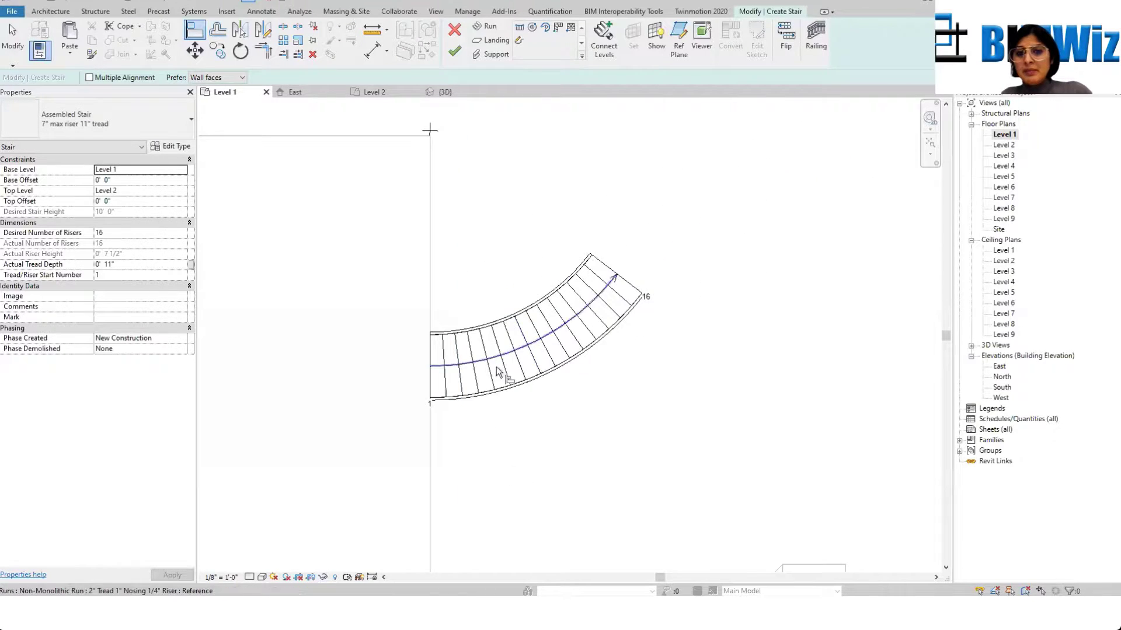
{"action": "scroll", "coordinate": [496, 371], "scroll_direction": "down", "scroll_amount": 2}
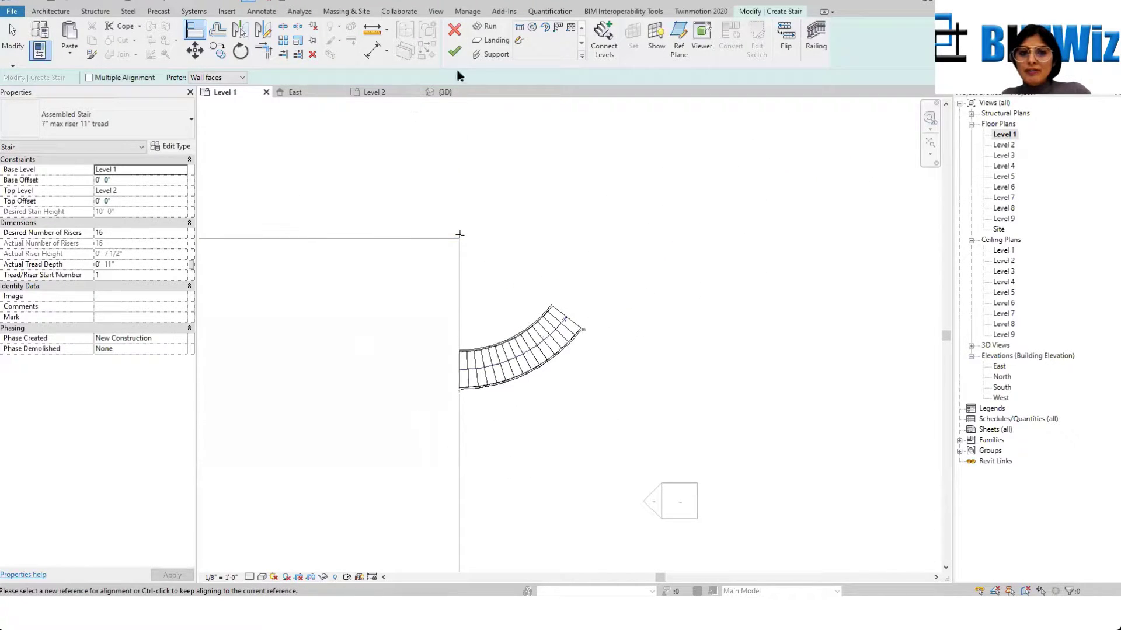
Step: Finish the spiral stair and open the 3D view
{"action": "left_click", "coordinate": [455, 52]}
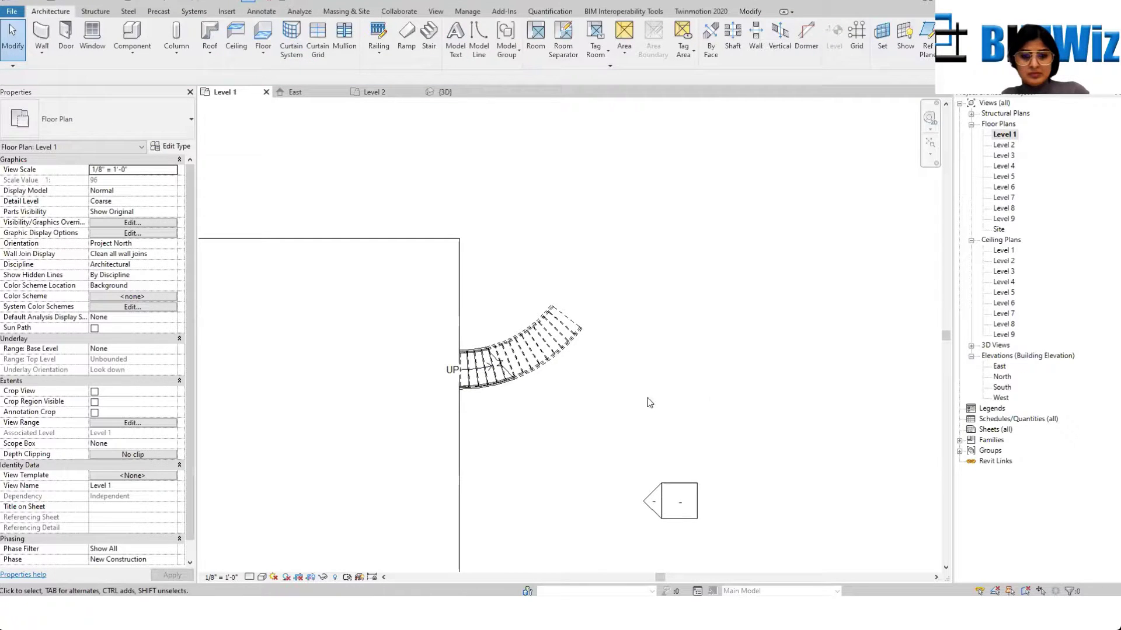
{"action": "left_click", "coordinate": [248, 2]}
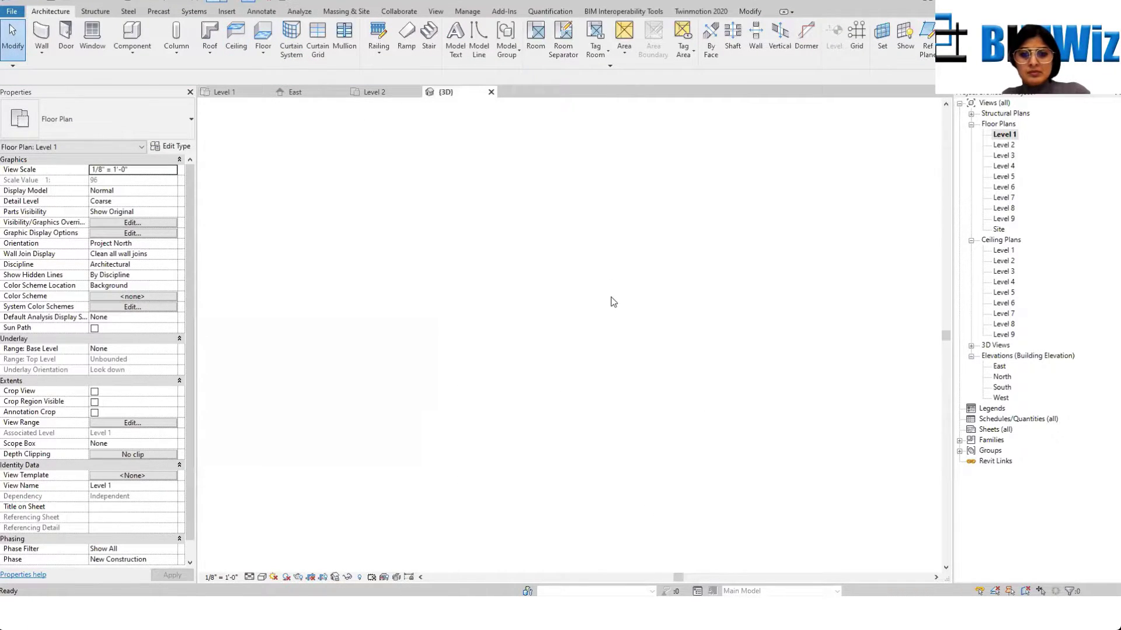
Step: Inspect the spiral stair in 3D from several angles, ending with the back view against Level 1 and Level 2
{"action": "scroll", "coordinate": [490, 452], "scroll_direction": "up", "scroll_amount": 4}
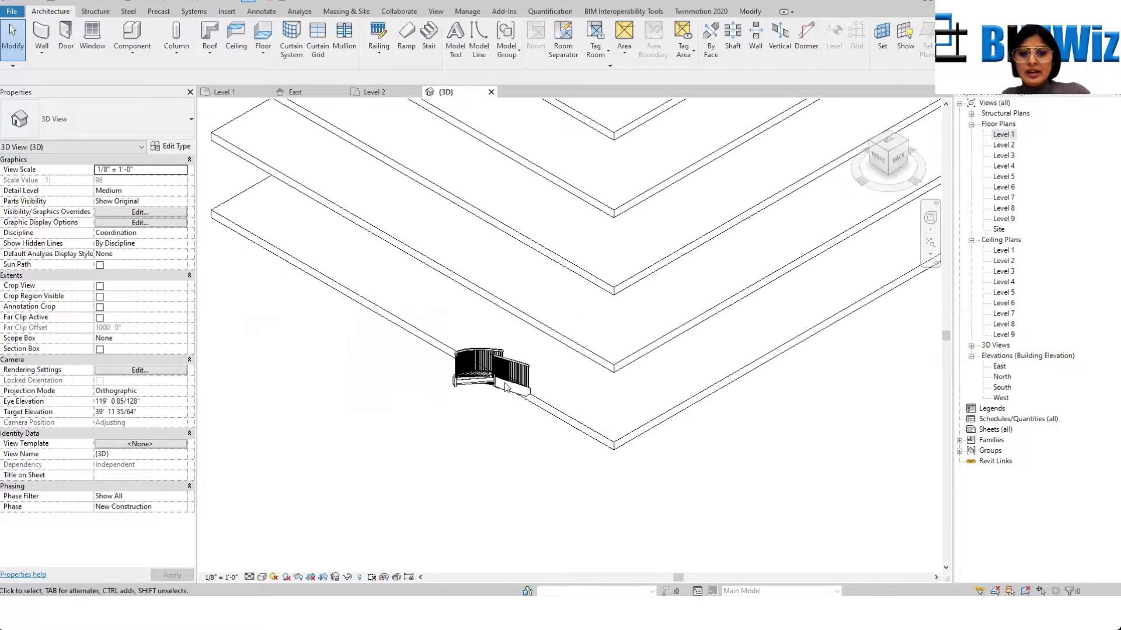
{"action": "scroll", "coordinate": [506, 362], "scroll_direction": "up", "scroll_amount": 5}
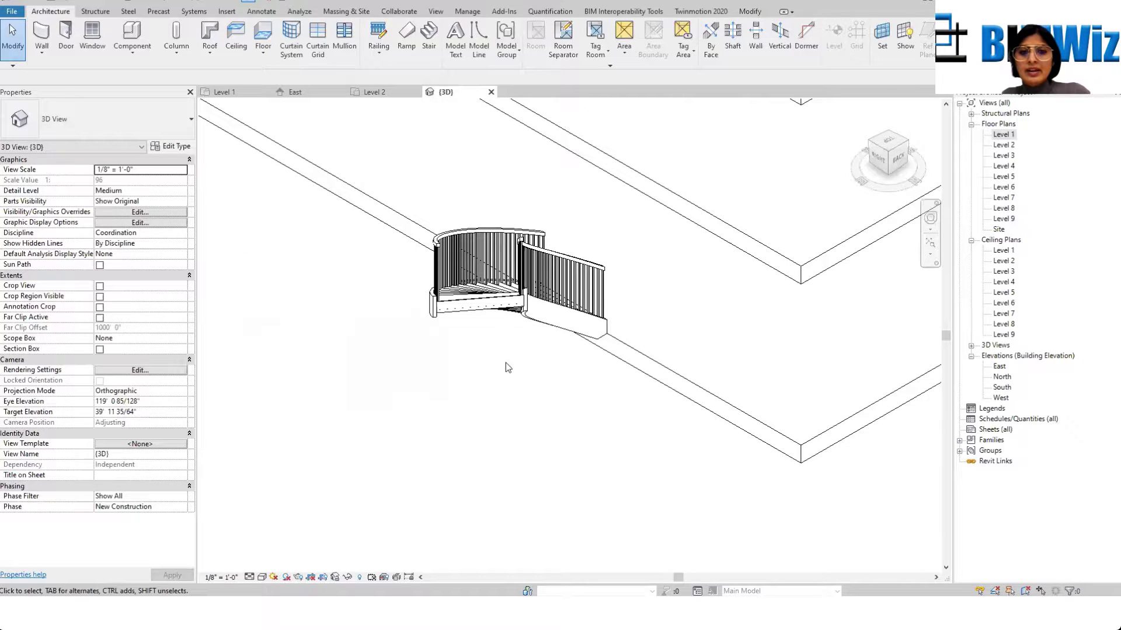
{"action": "left_click", "coordinate": [601, 313]}
{"action": "scroll", "coordinate": [429, 304], "scroll_direction": "up", "scroll_amount": 1}
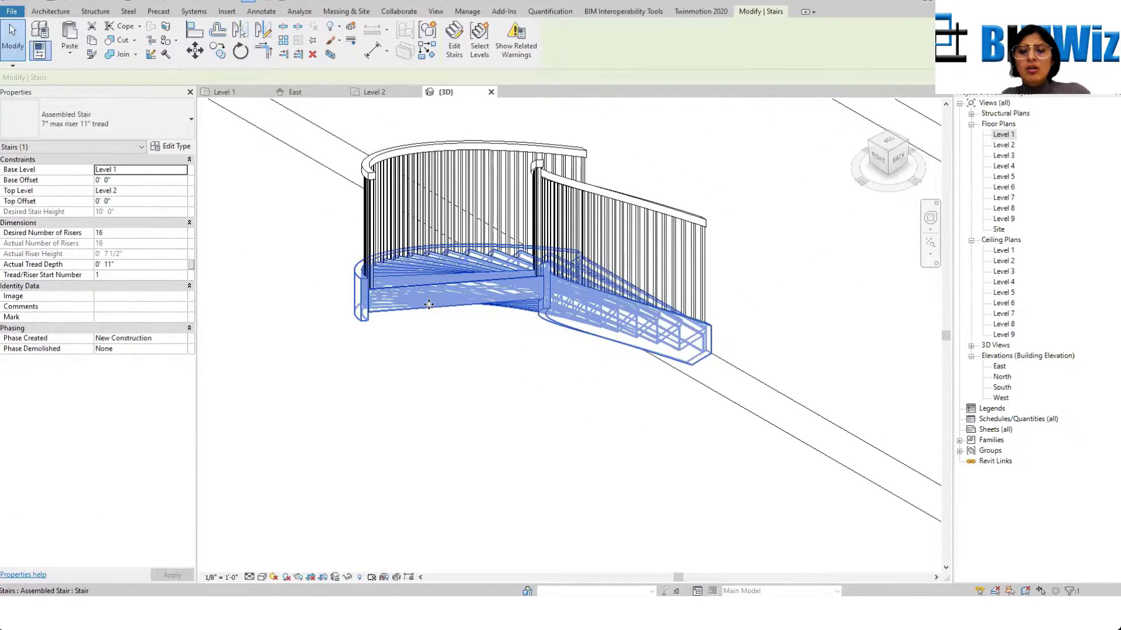
{"action": "scroll", "coordinate": [429, 304], "scroll_direction": "down", "scroll_amount": 4}
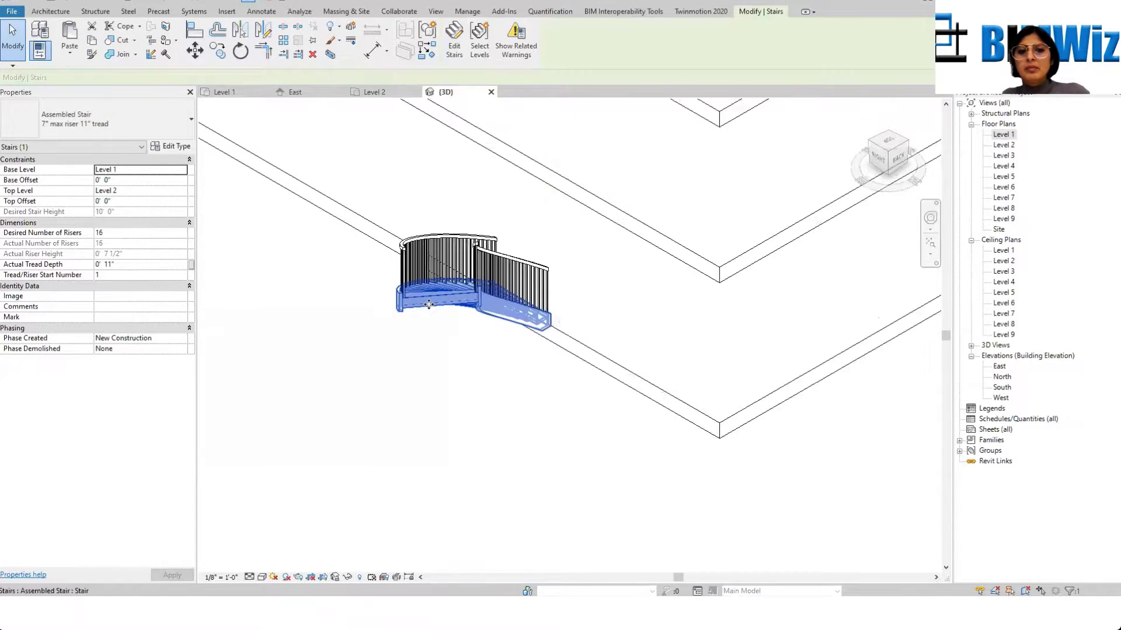
{"action": "left_click", "coordinate": [908, 145]}
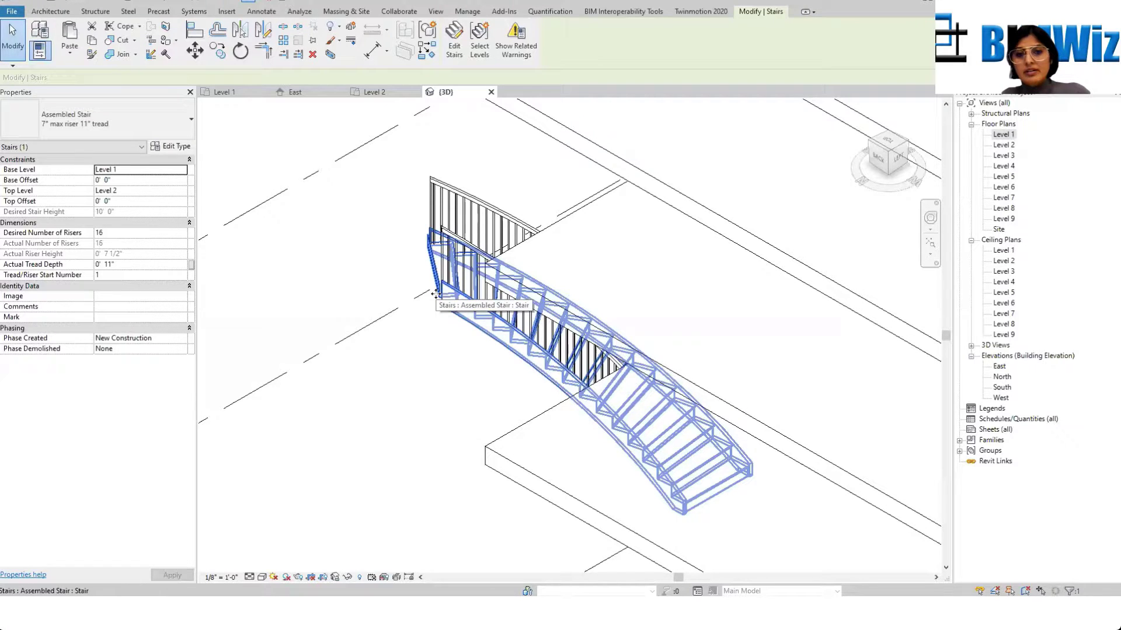
{"action": "left_click", "coordinate": [878, 158]}
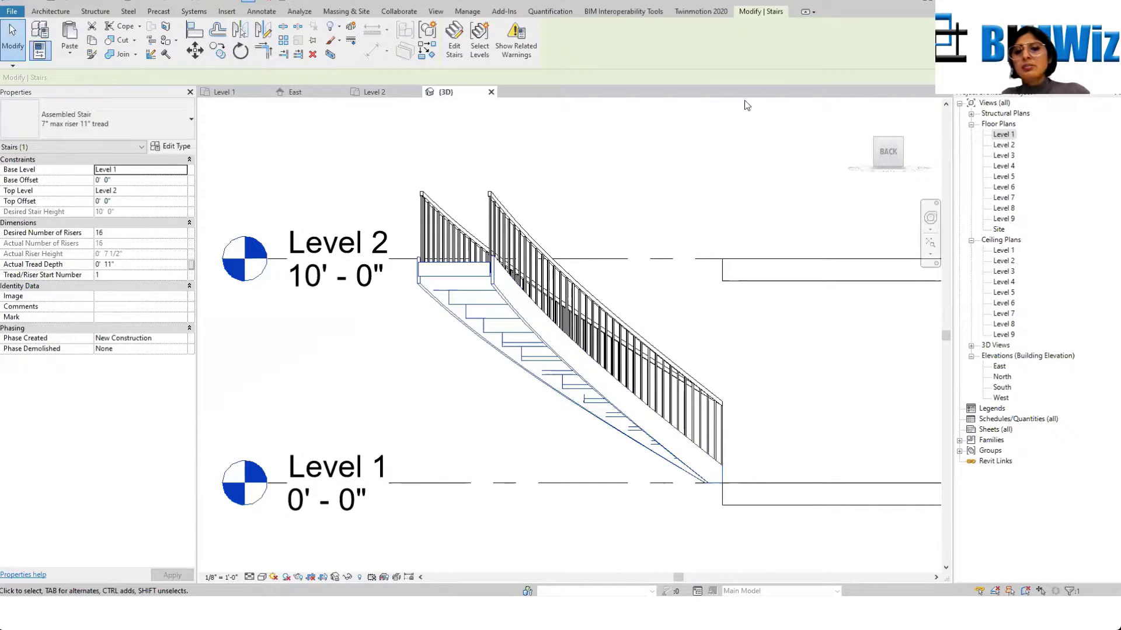
Step: Open the Level 2 floor plan and flip the spiral stair's up direction
{"action": "double_click", "coordinate": [1004, 145]}
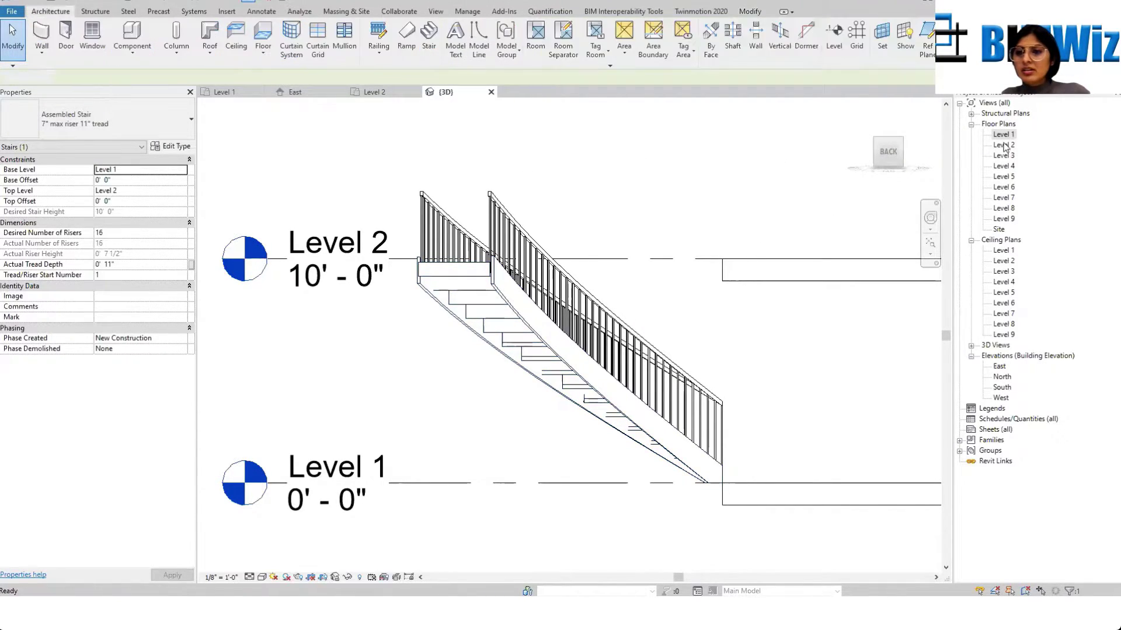
{"action": "scroll", "coordinate": [646, 255], "scroll_direction": "down", "scroll_amount": 3}
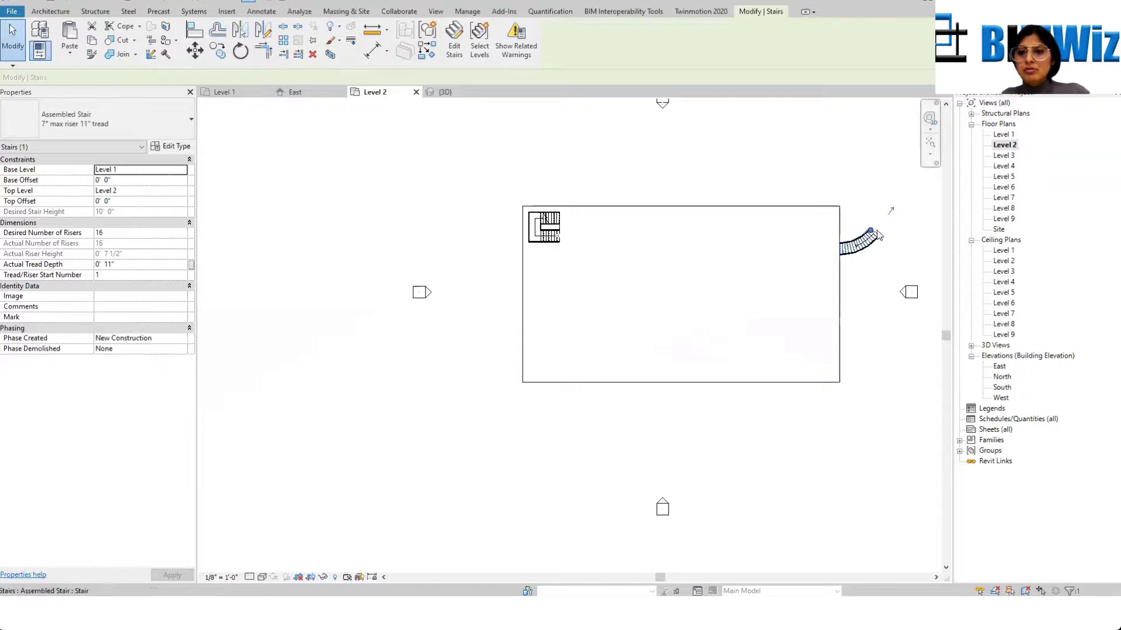
{"action": "scroll", "coordinate": [888, 212], "scroll_direction": "up", "scroll_amount": 6}
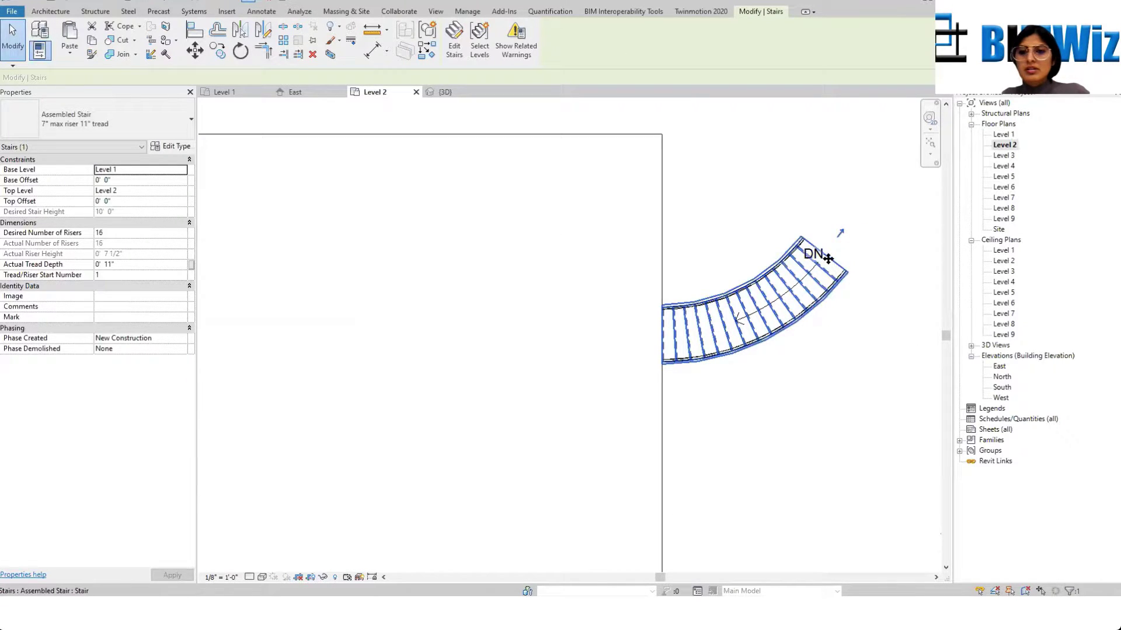
{"action": "left_click", "coordinate": [840, 233]}
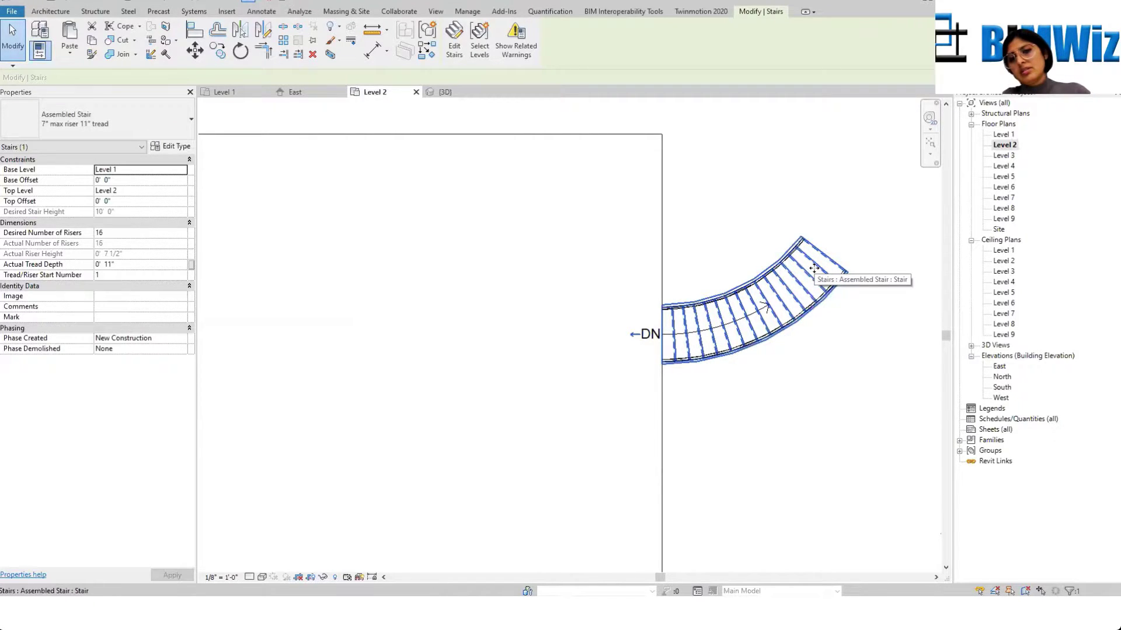
Step: Examine the direction arrow and DN label of the spiral stair's path on Level 2
{"action": "key", "text": "Escape"}
{"action": "left_click", "coordinate": [763, 310]}
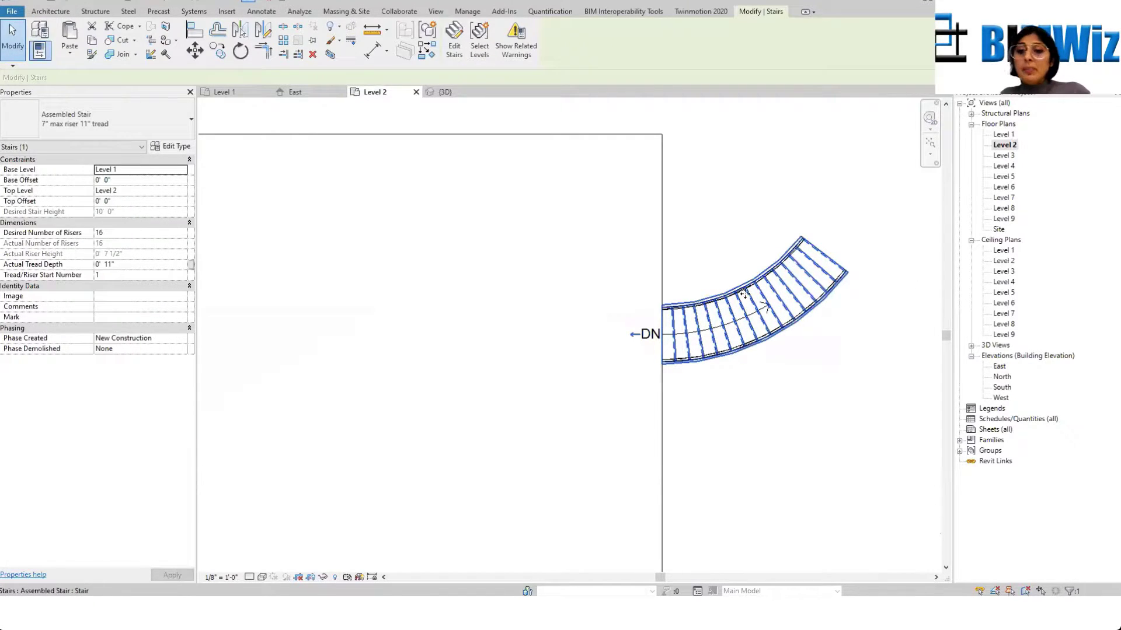
{"action": "key", "text": "Escape"}
{"action": "left_click", "coordinate": [745, 309]}
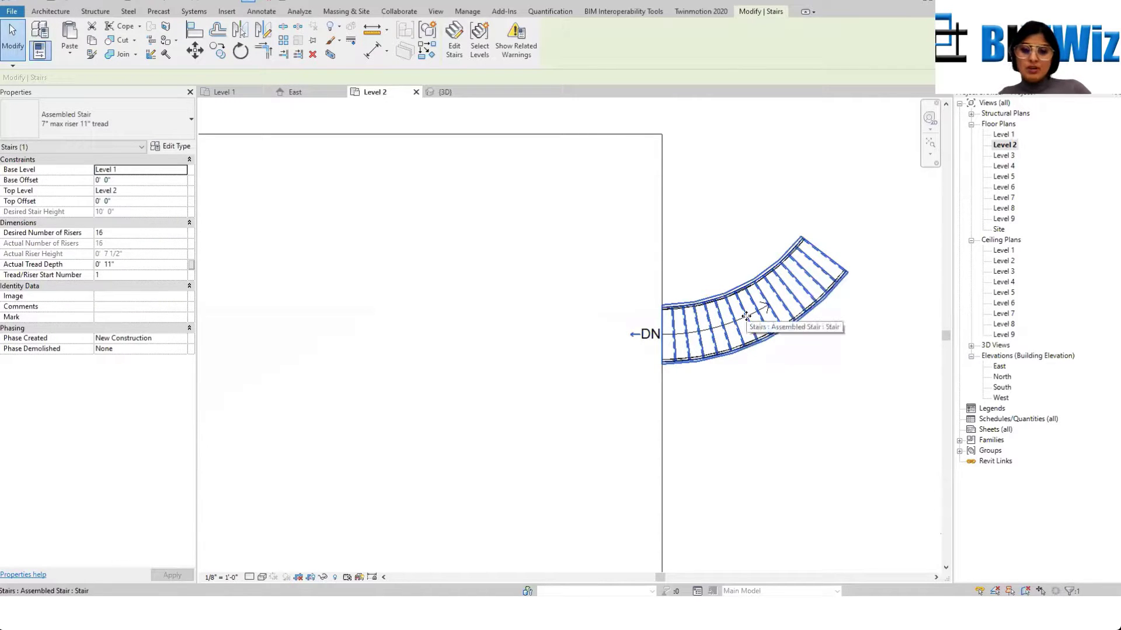
{"action": "scroll", "coordinate": [759, 311], "scroll_direction": "up", "scroll_amount": 5}
{"action": "key", "text": "Escape"}
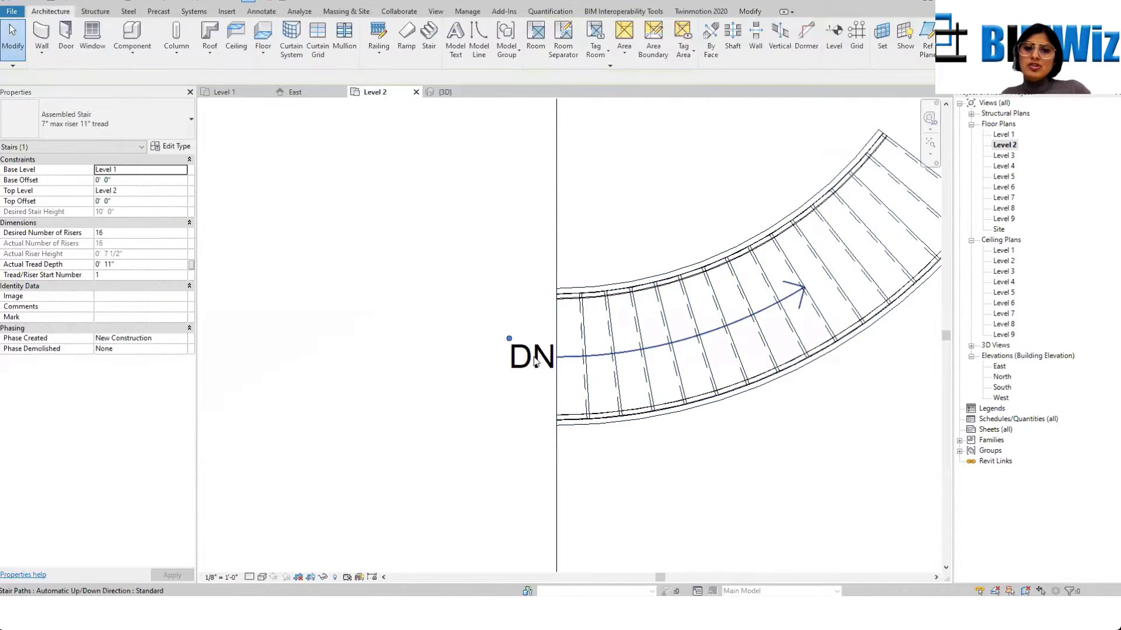
{"action": "left_click", "coordinate": [548, 363]}
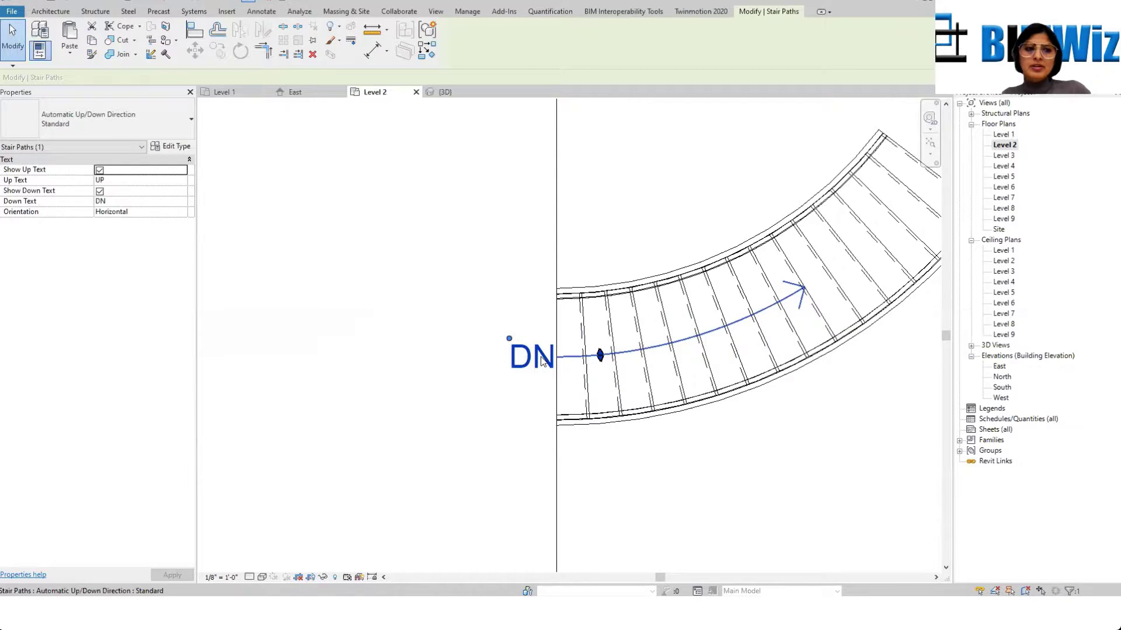
{"action": "left_click", "coordinate": [245, 198]}
{"action": "scroll", "coordinate": [588, 300], "scroll_direction": "down", "scroll_amount": 1}
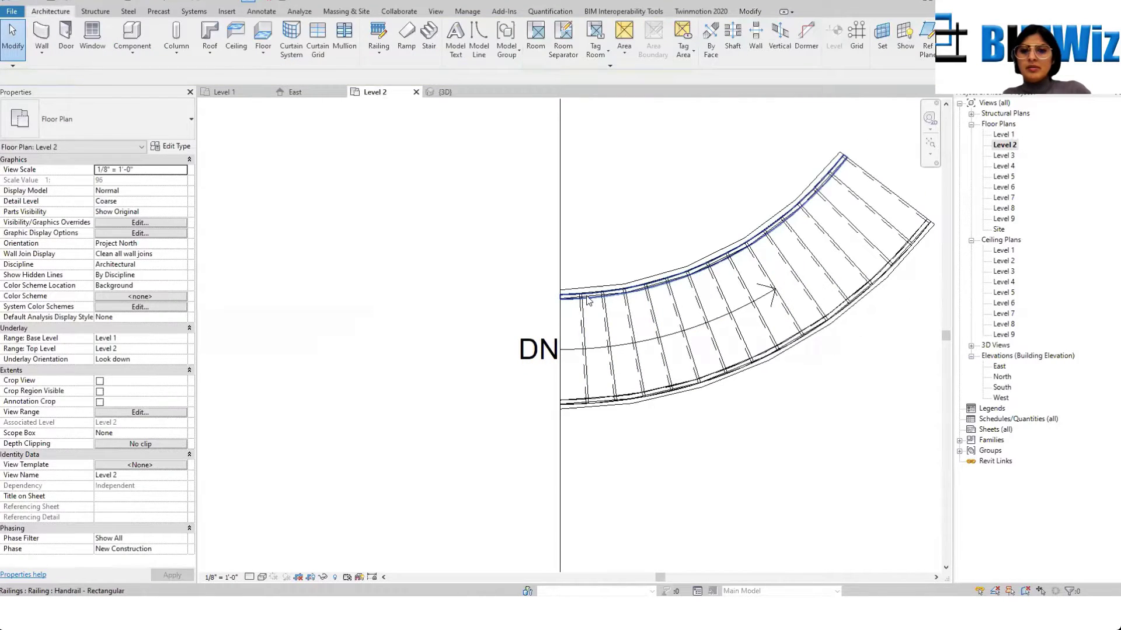
Step: Delete the spiral stair beside the floor's vertical edge
{"action": "left_click", "coordinate": [588, 301]}
{"action": "left_click", "coordinate": [631, 283]}
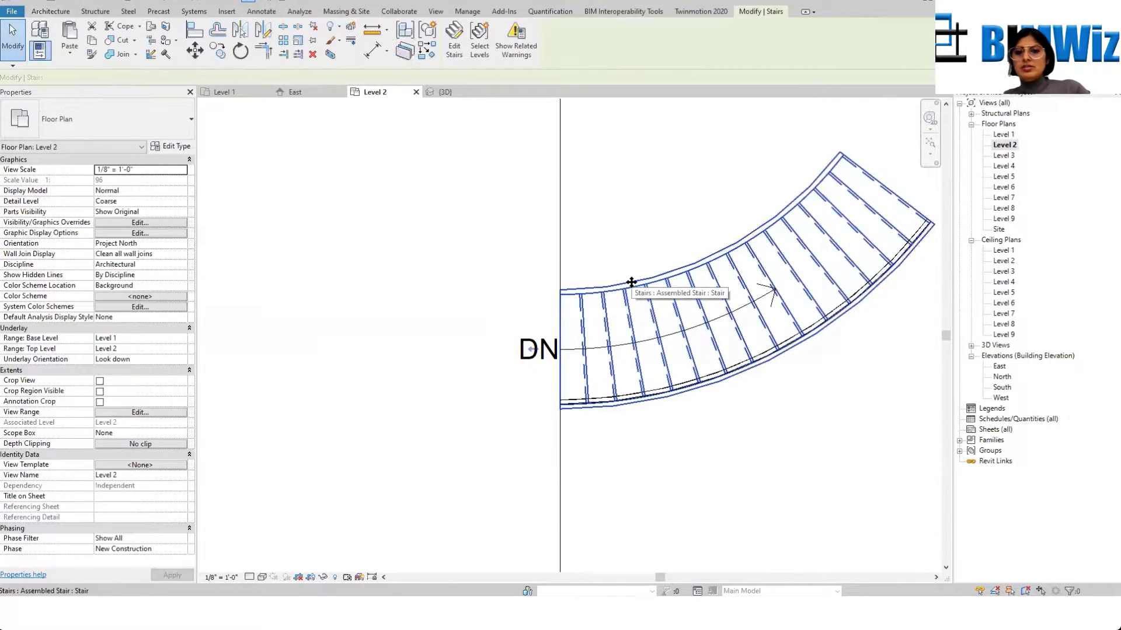
{"action": "key", "text": "Delete"}
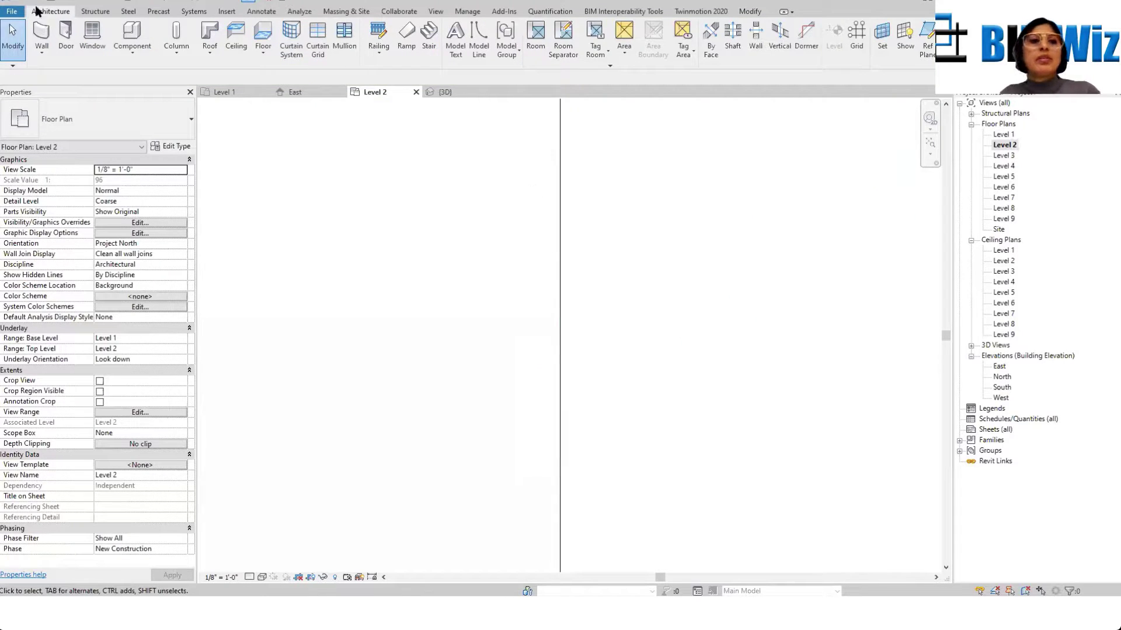
Step: Start a new stair with an actual run width of 2' 6"
{"action": "left_click", "coordinate": [431, 46]}
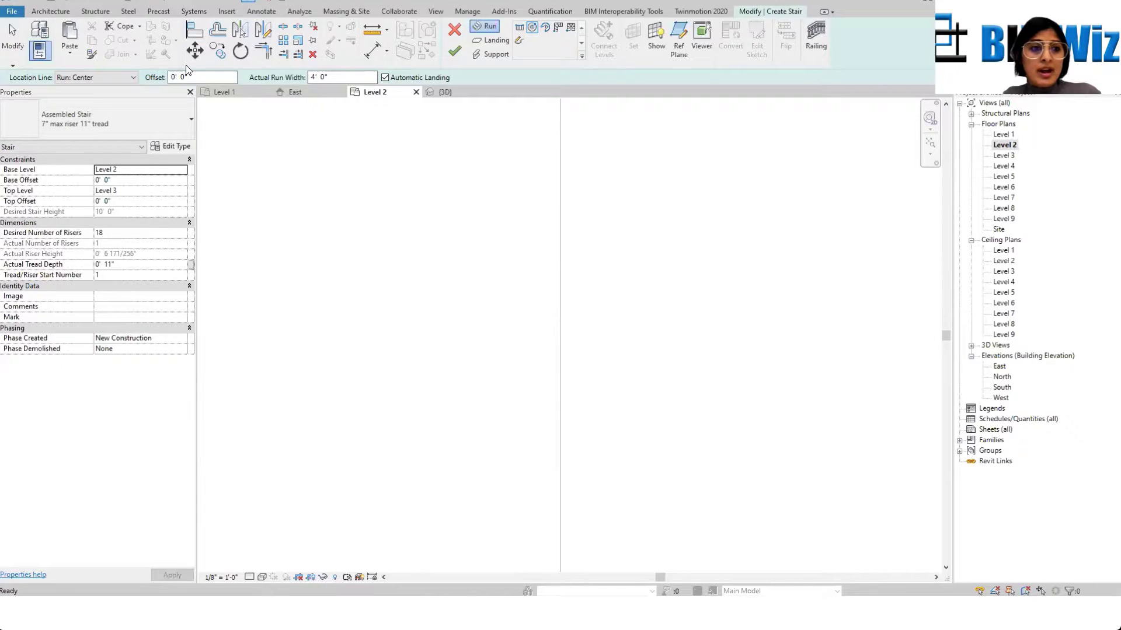
{"action": "key", "text": "Tab"}
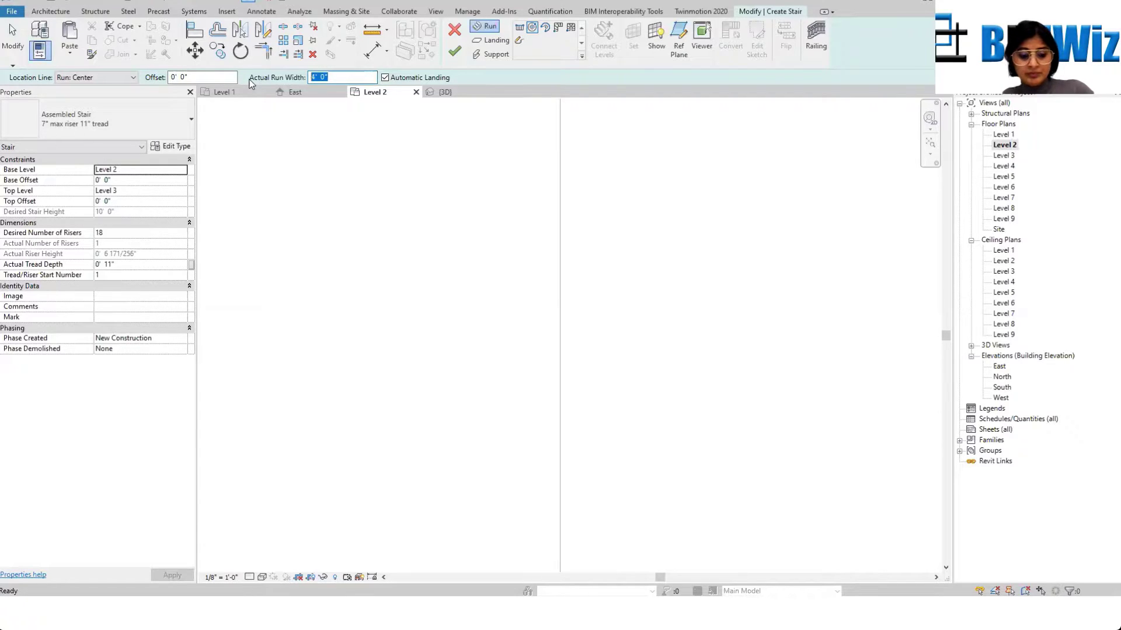
{"action": "type", "text": "2' 6"}
{"action": "key", "text": "Return"}
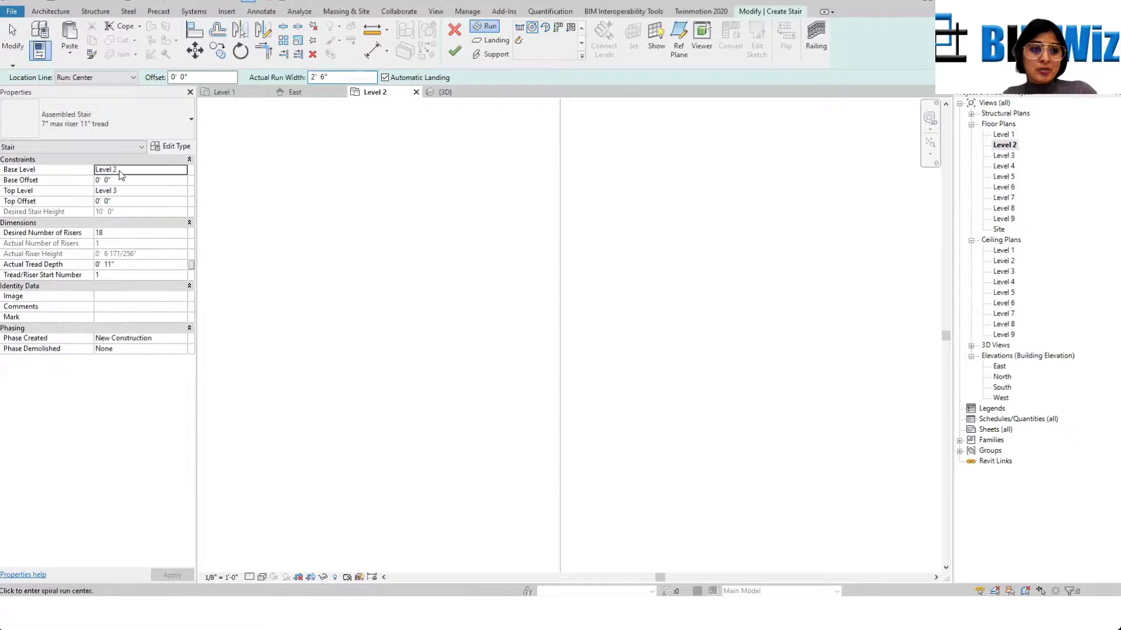
Step: Set the new stair's base level to Level 1 and its top level to Level 2
{"action": "left_click", "coordinate": [139, 170]}
{"action": "left_click", "coordinate": [184, 170]}
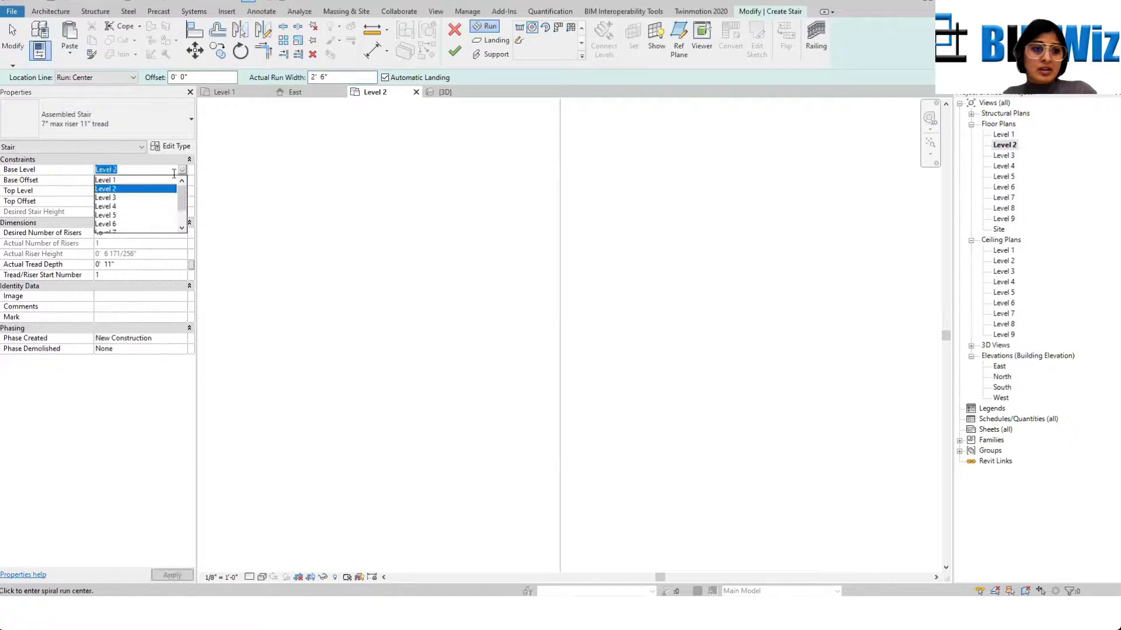
{"action": "left_click", "coordinate": [117, 180]}
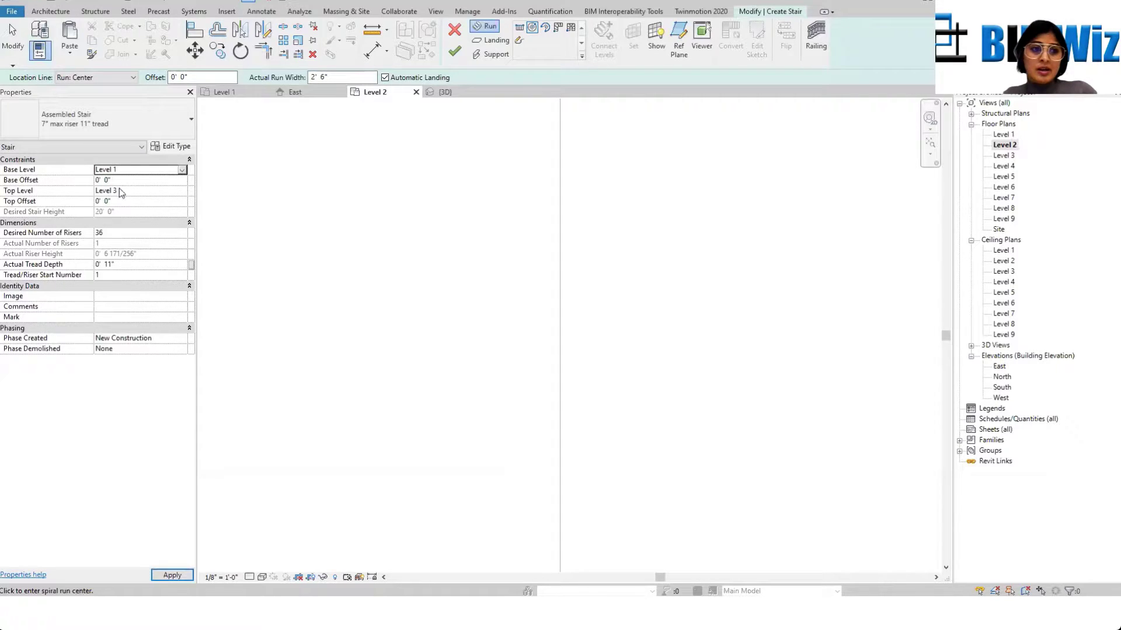
{"action": "left_click", "coordinate": [140, 191]}
{"action": "left_click", "coordinate": [182, 192]}
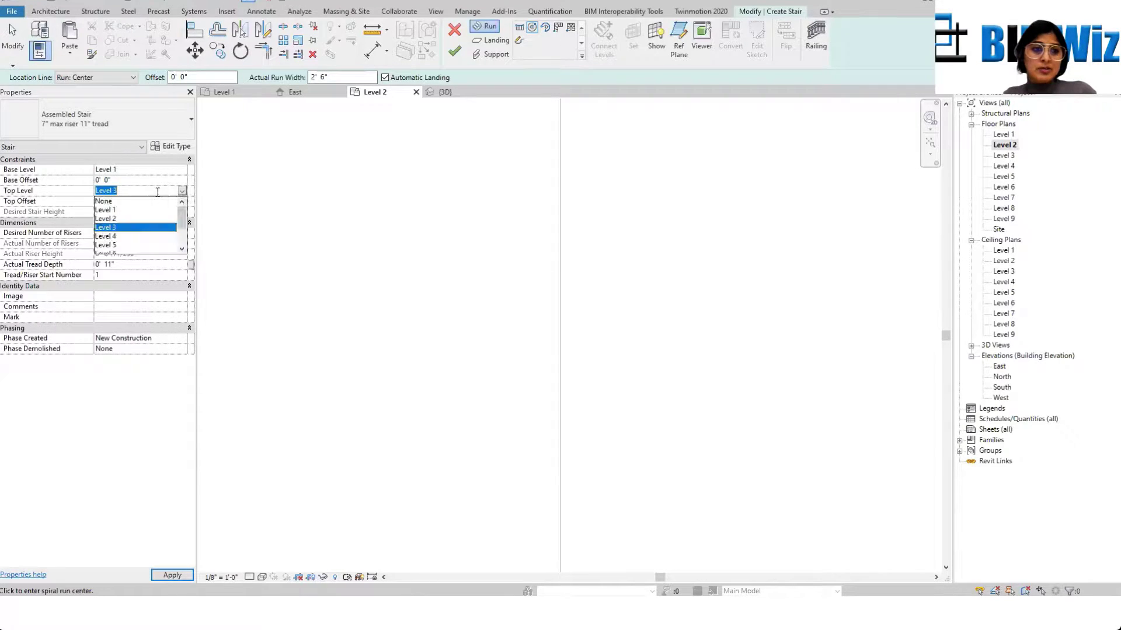
{"action": "left_click", "coordinate": [107, 218]}
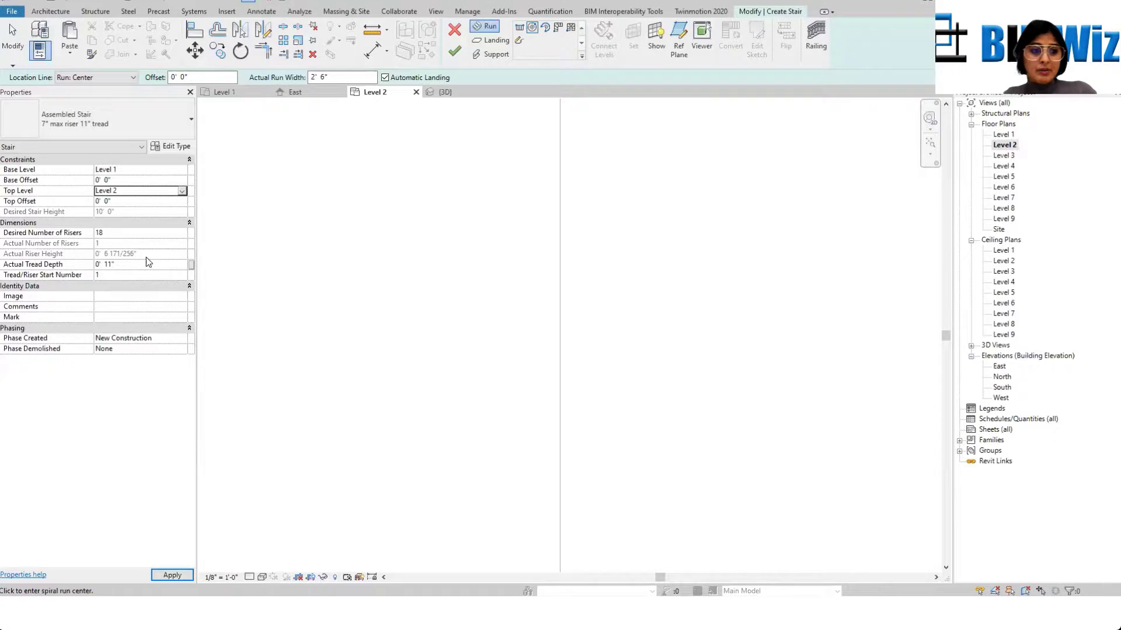
Step: Set the actual run width to 3' 0" and the desired number of risers to 20
{"action": "left_click", "coordinate": [115, 236]}
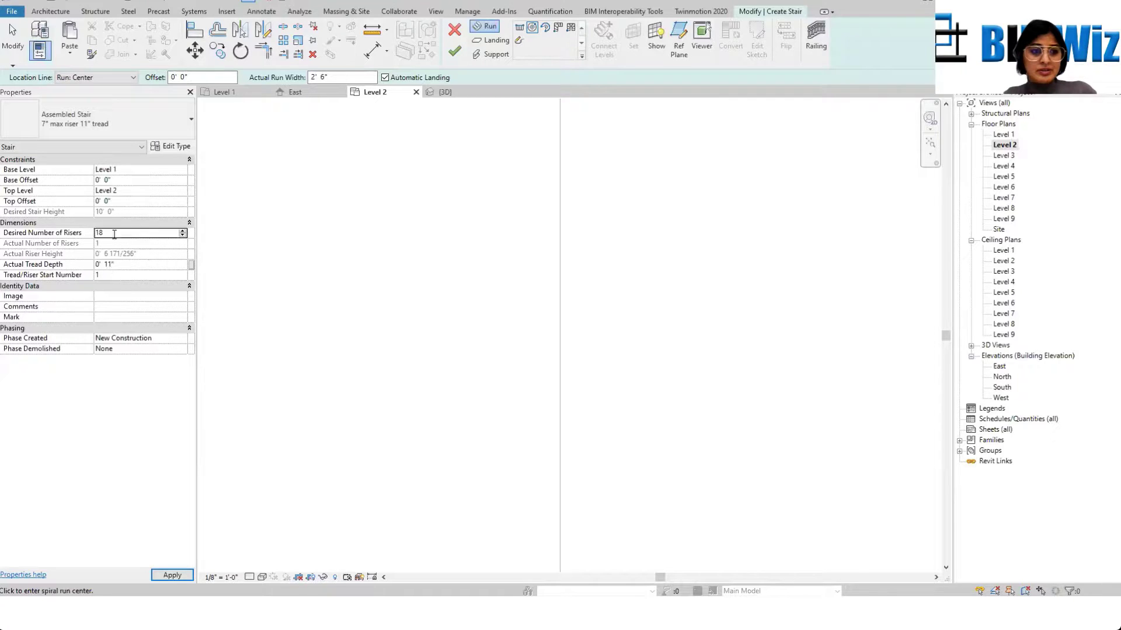
{"action": "left_click", "coordinate": [185, 235]}
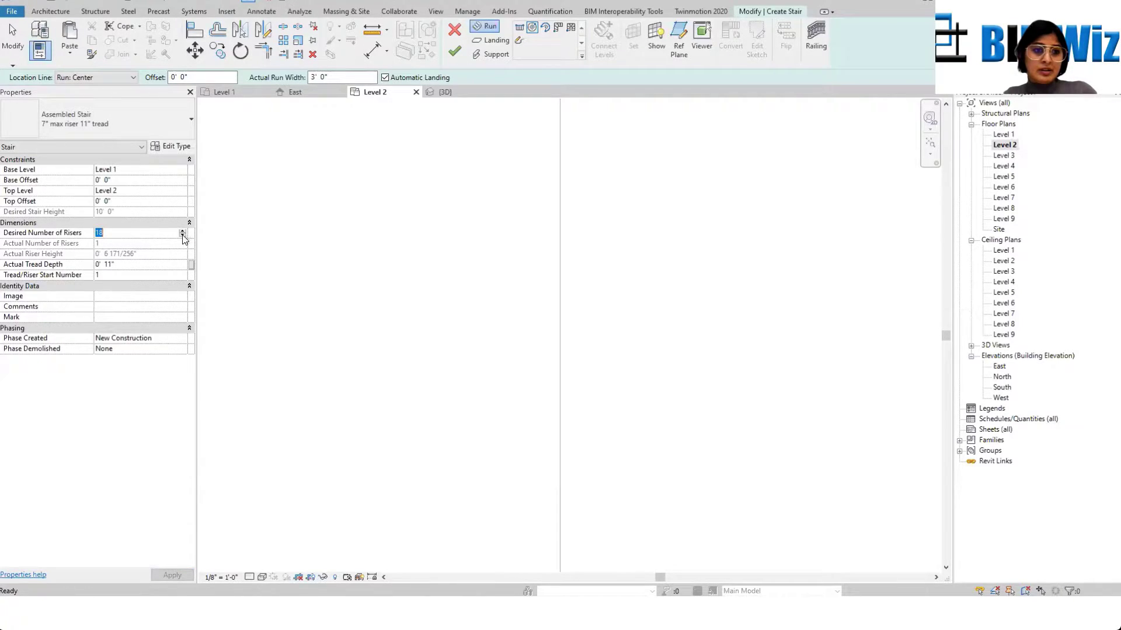
{"action": "left_click", "coordinate": [183, 236]}
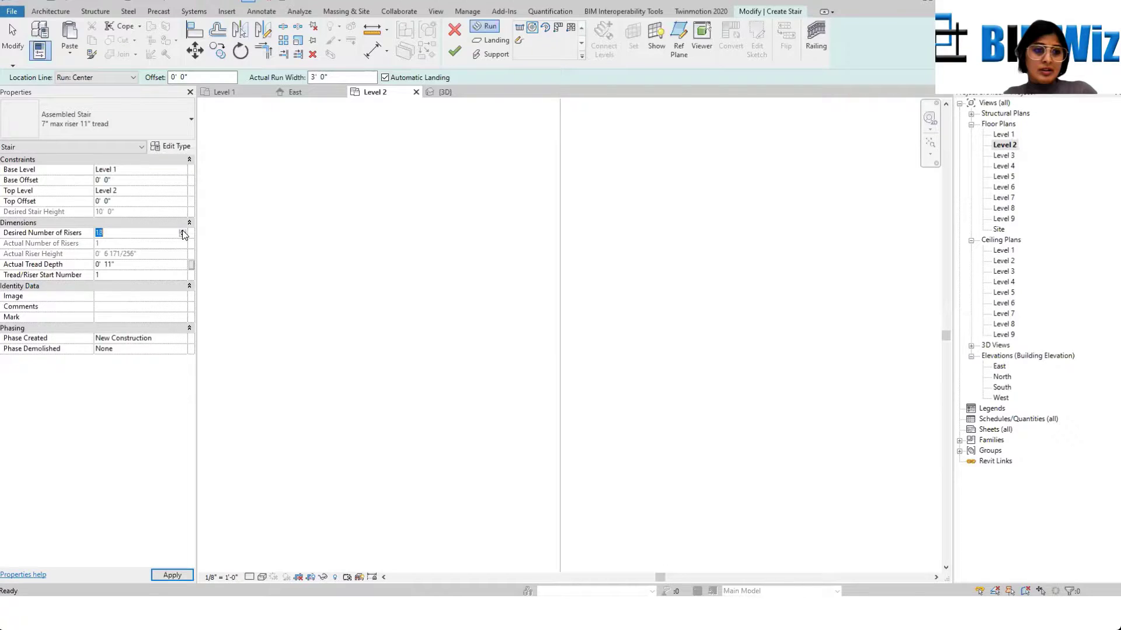
Step: Set the new stair's actual tread depth to 10" and apply it
{"action": "left_click", "coordinate": [139, 265]}
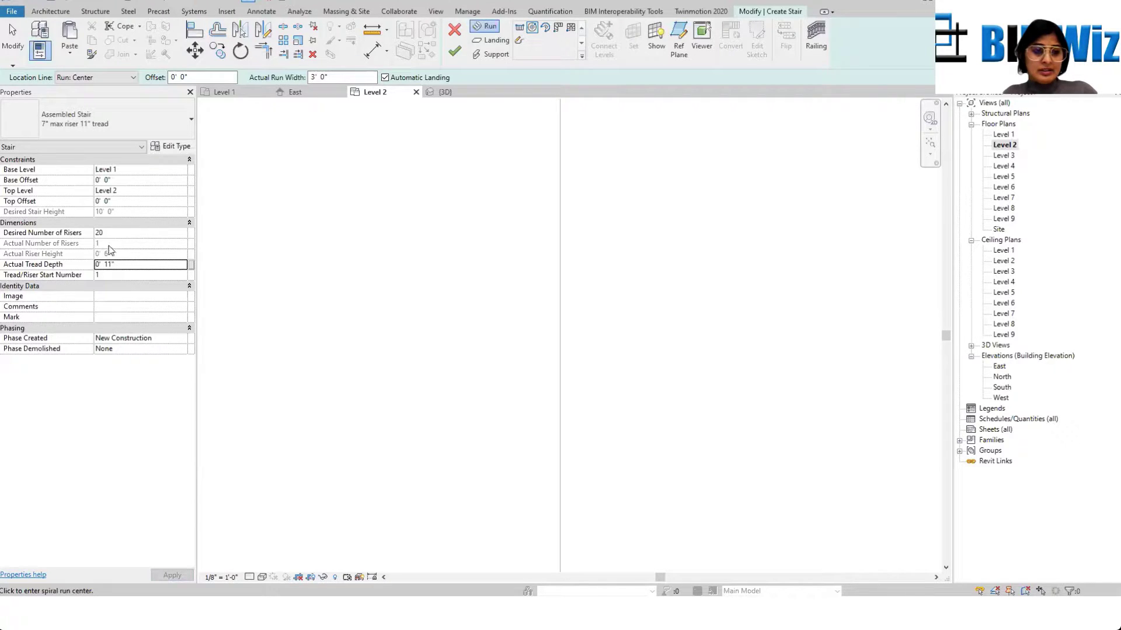
{"action": "left_click", "coordinate": [123, 269]}
{"action": "left_click_drag", "start_coordinate": [120, 264], "coordinate": [86, 265]}
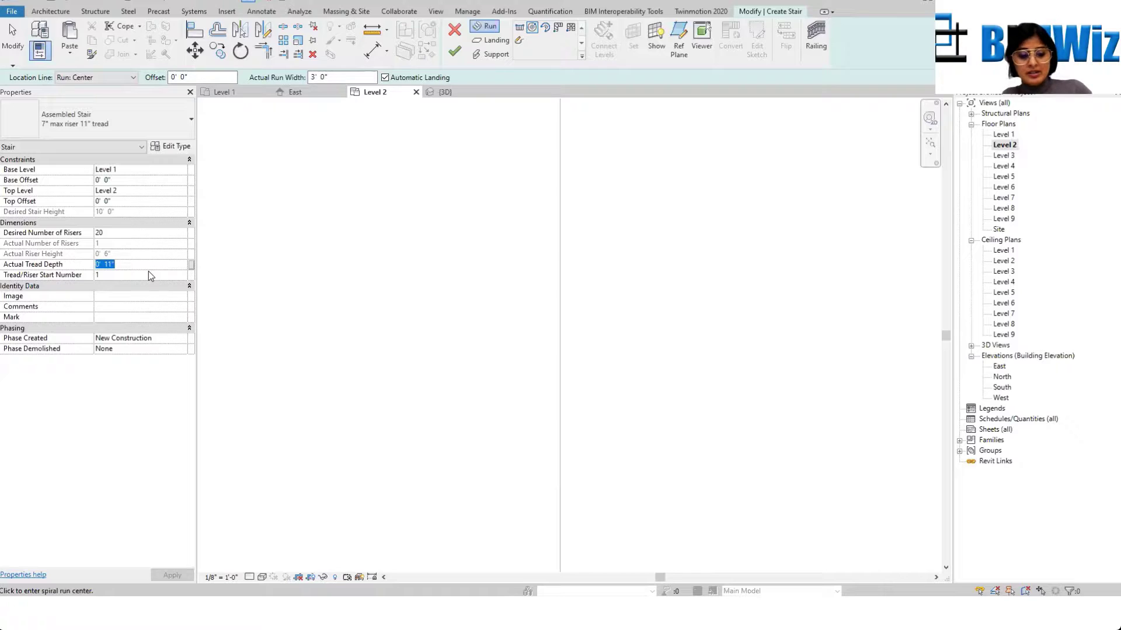
{"action": "type", "text": "10"}
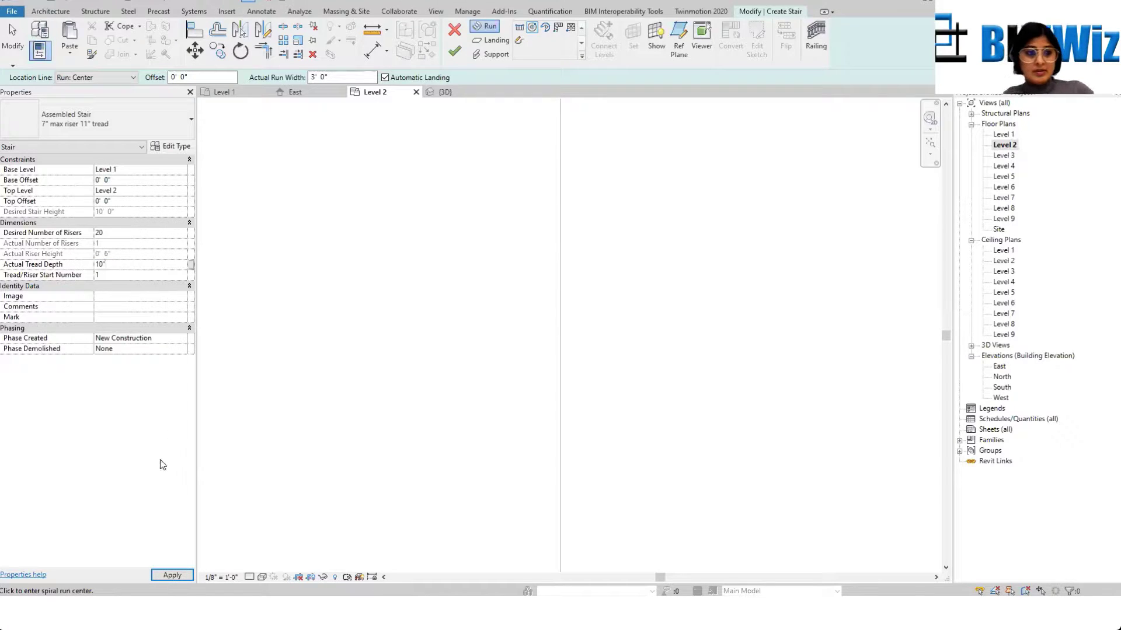
{"action": "left_click", "coordinate": [182, 569]}
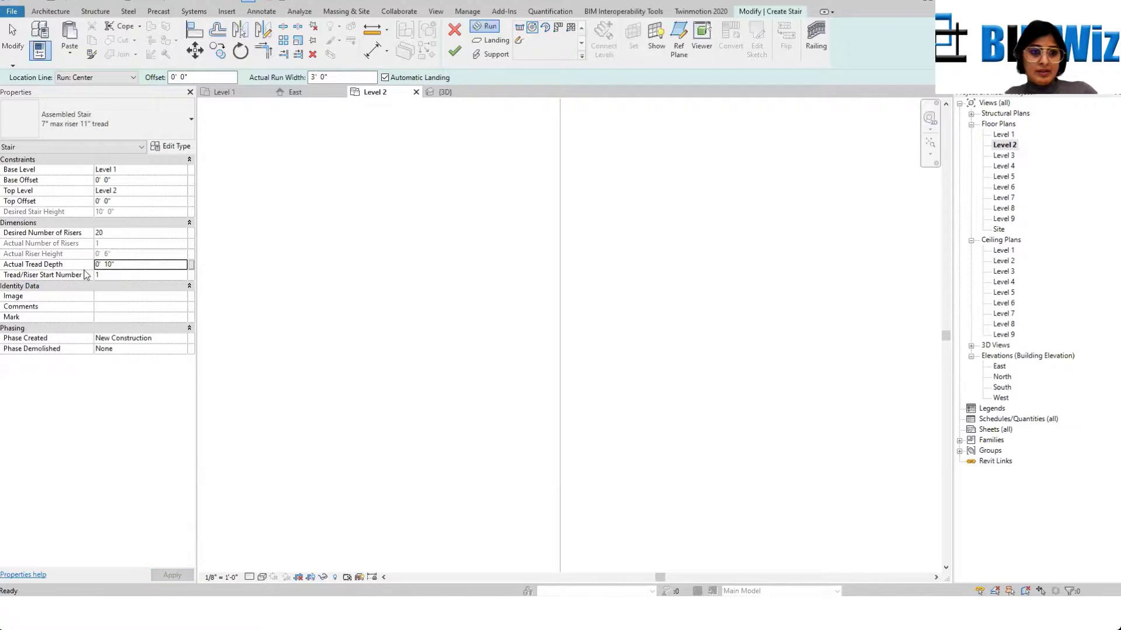
Step: Place a full-step spiral run centred on the floor's upper right corner with a radius of about 4'-6"
{"action": "scroll", "coordinate": [539, 302], "scroll_direction": "down", "scroll_amount": 3}
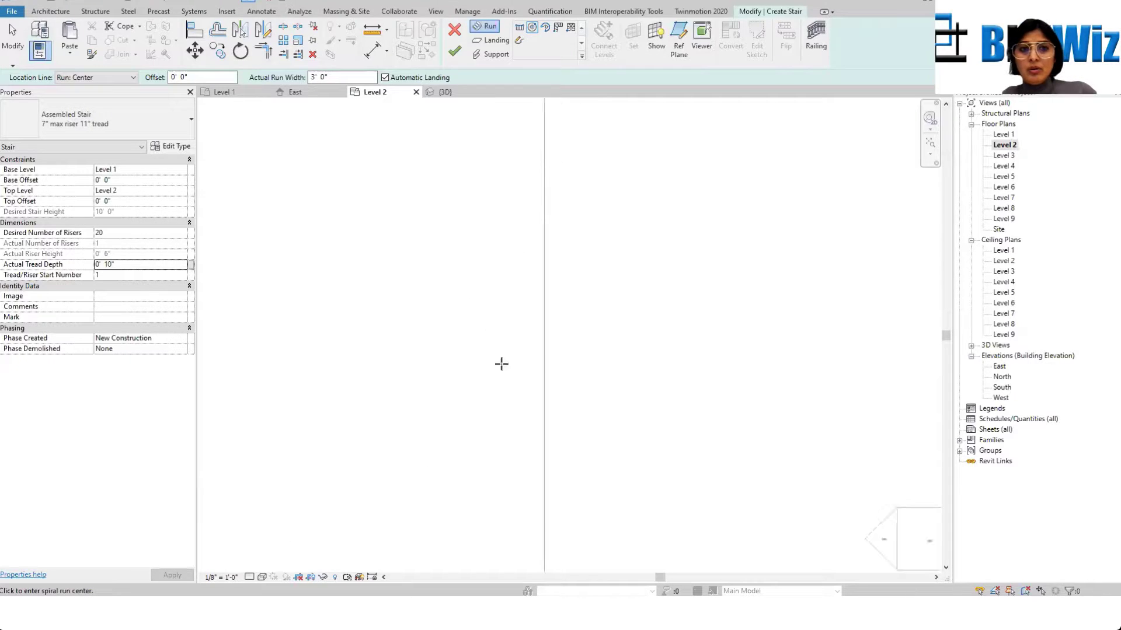
{"action": "scroll", "coordinate": [525, 213], "scroll_direction": "up", "scroll_amount": 2}
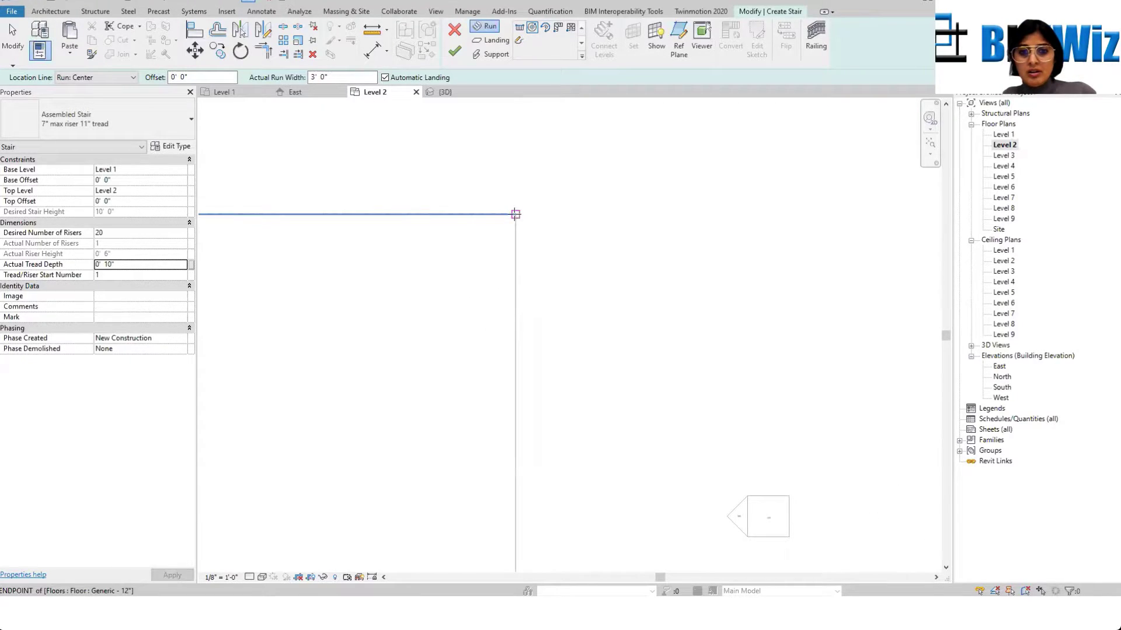
{"action": "left_click", "coordinate": [516, 214]}
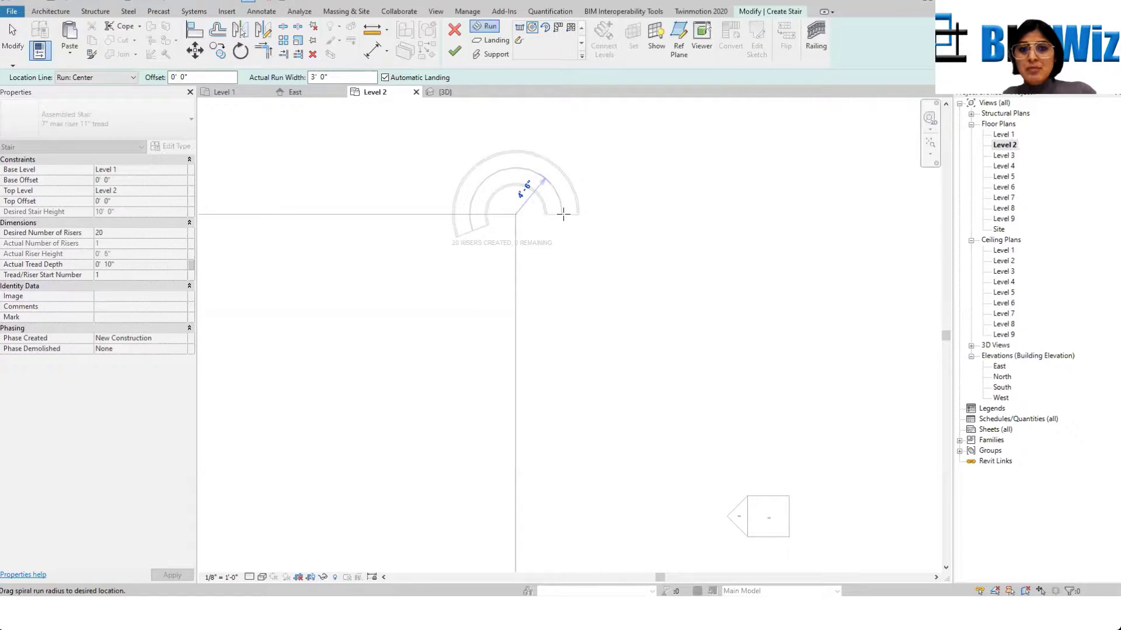
{"action": "left_click", "coordinate": [563, 215]}
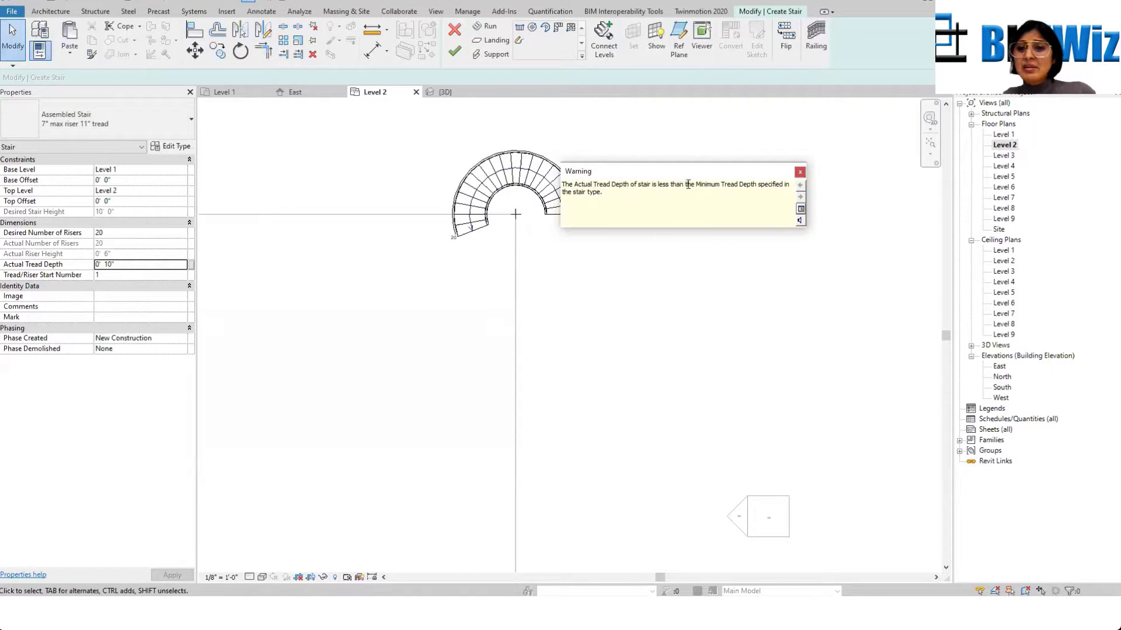
Step: Align the riser 20 end of the spiral run with the floor's upper edge
{"action": "left_click", "coordinate": [799, 172]}
{"action": "left_click", "coordinate": [490, 221]}
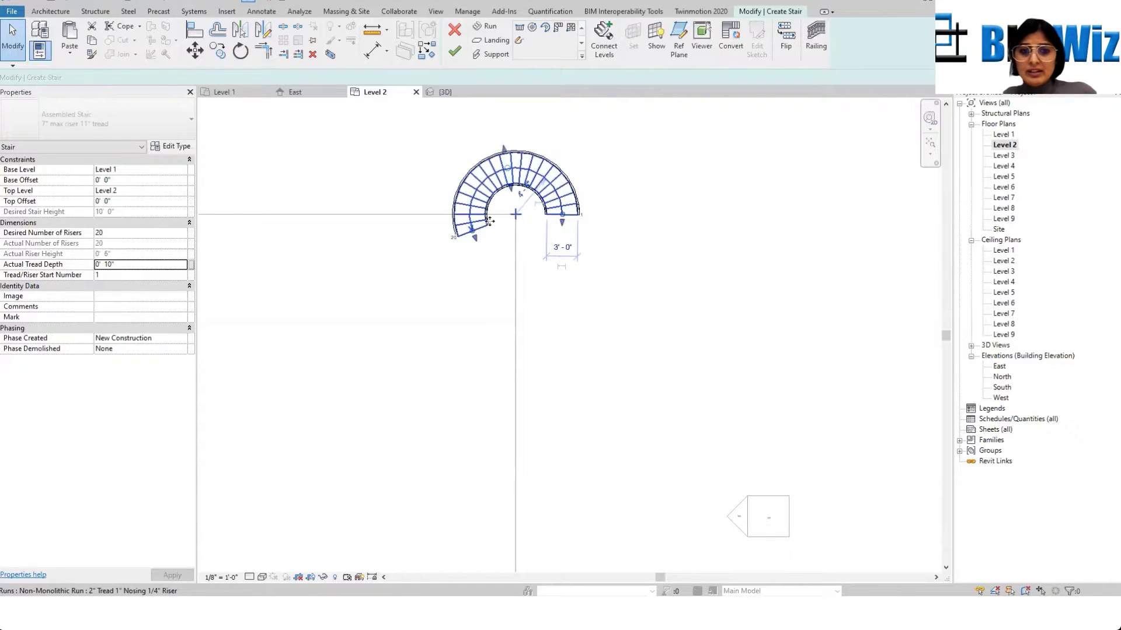
{"action": "key", "text": "a"}
{"action": "key", "text": "l"}
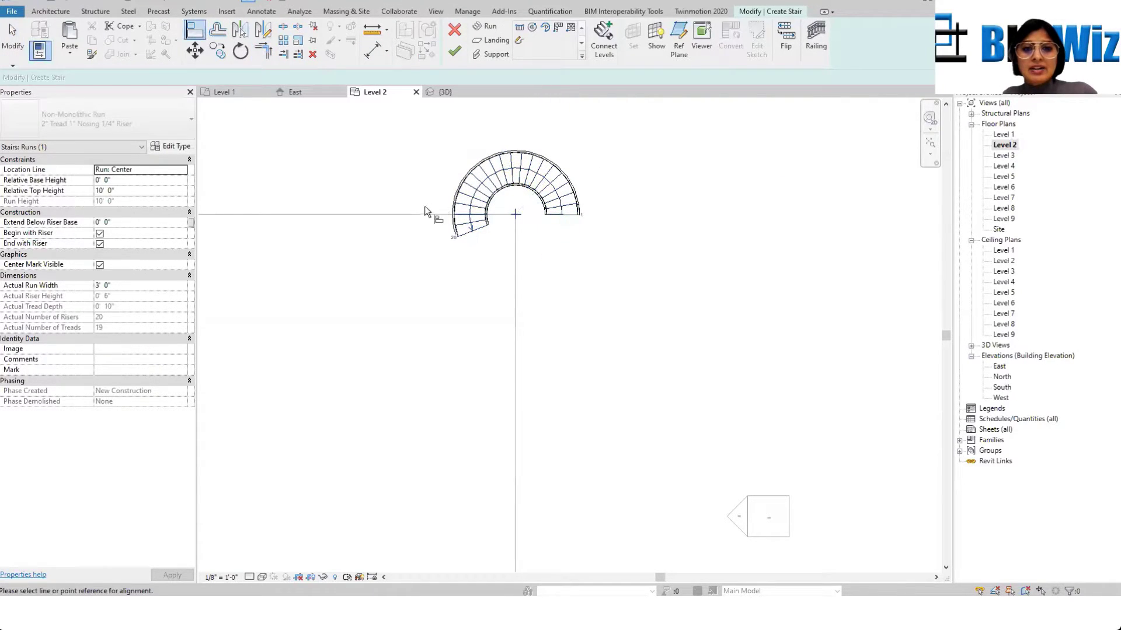
{"action": "left_click", "coordinate": [419, 213]}
{"action": "left_click", "coordinate": [475, 234]}
{"action": "scroll", "coordinate": [478, 239], "scroll_direction": "up", "scroll_amount": 3}
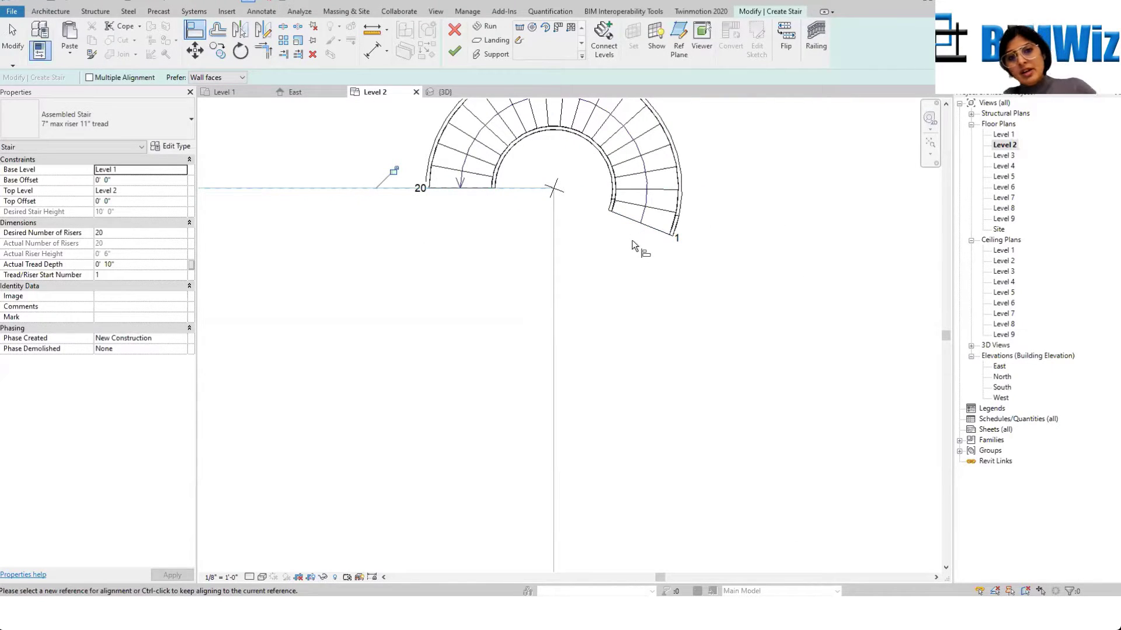
Step: Try to extend the spiral run past riser 1 along its curve
{"action": "left_click", "coordinate": [642, 226]}
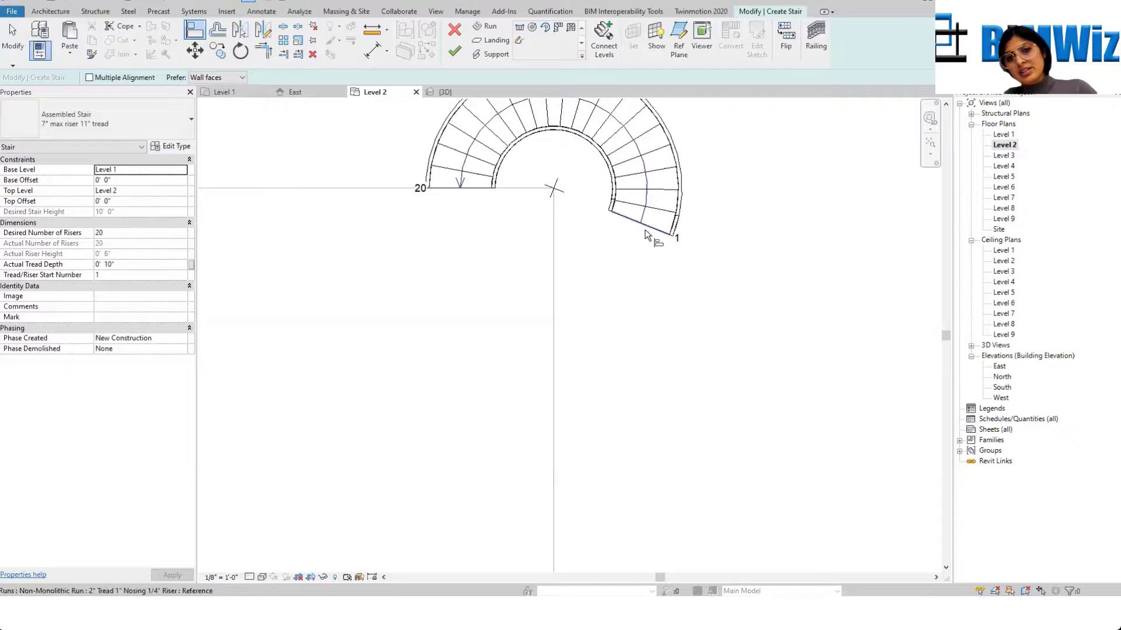
{"action": "key", "text": "Escape"}
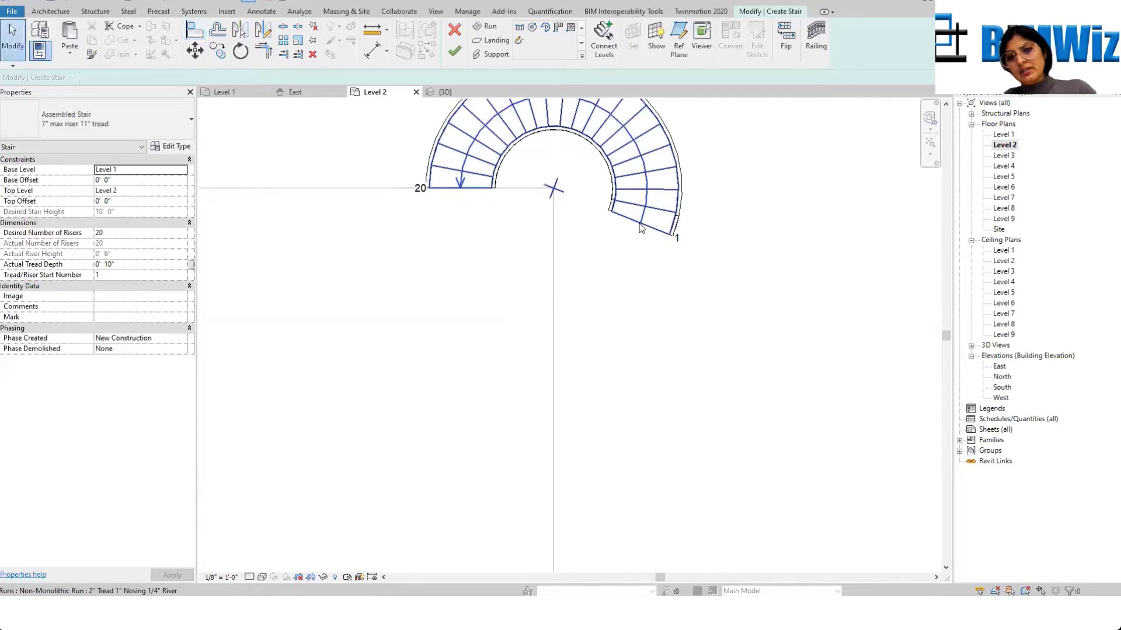
{"action": "left_click", "coordinate": [641, 226]}
{"action": "left_click_drag", "start_coordinate": [606, 256], "coordinate": [649, 291]}
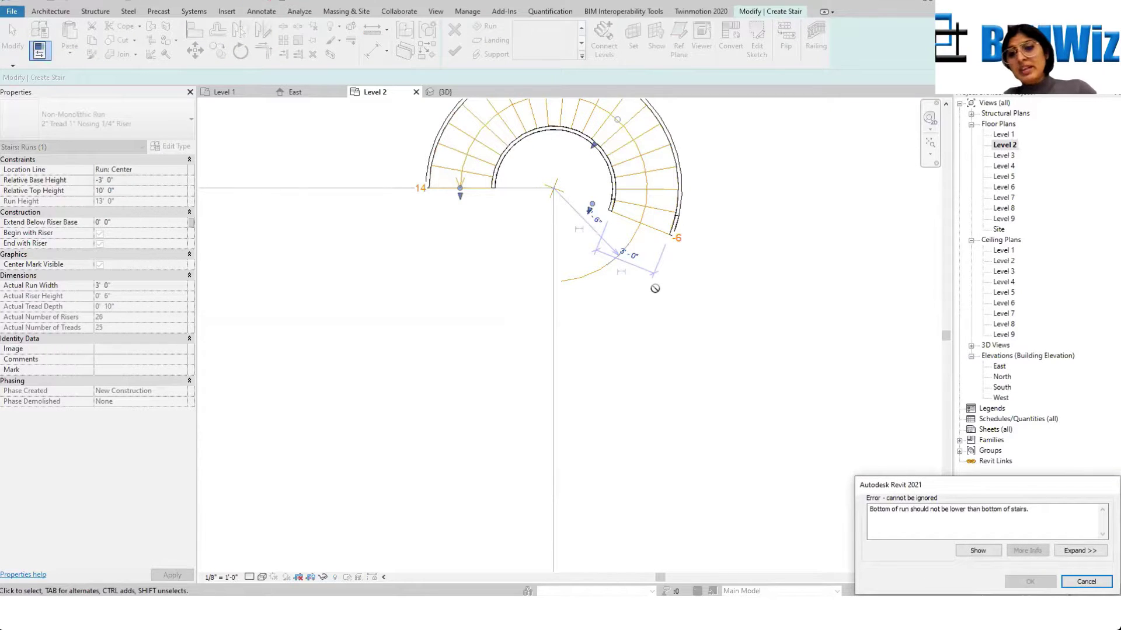
{"action": "left_click", "coordinate": [1086, 581]}
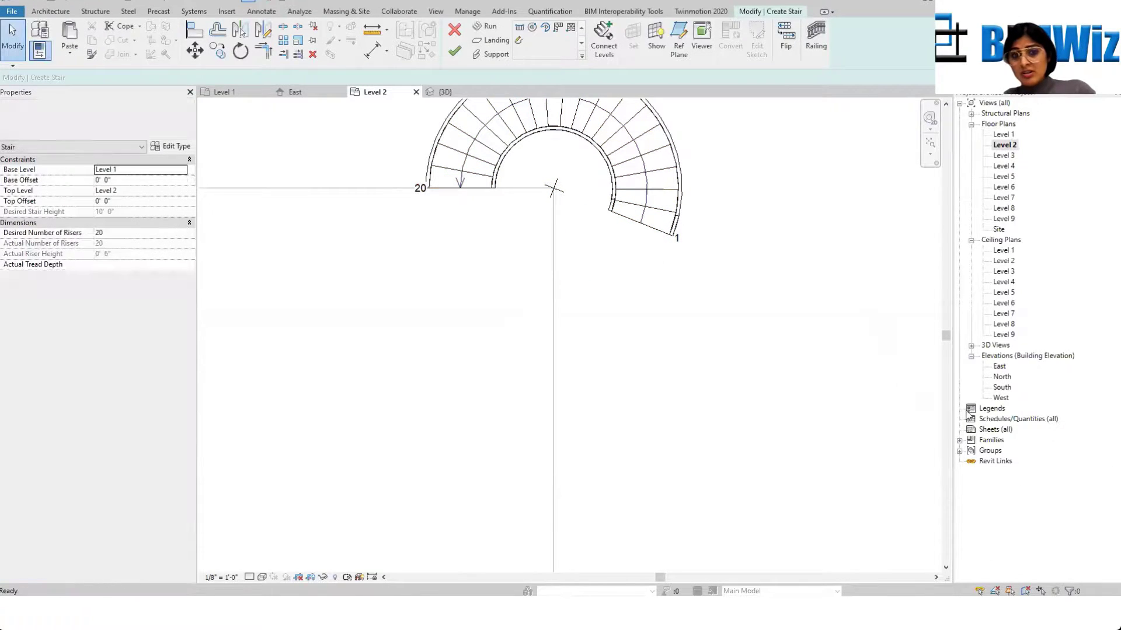
Step: Move the spiral run outside the floor's right edge, below the upper right corner
{"action": "scroll", "coordinate": [829, 306], "scroll_direction": "down", "scroll_amount": 3}
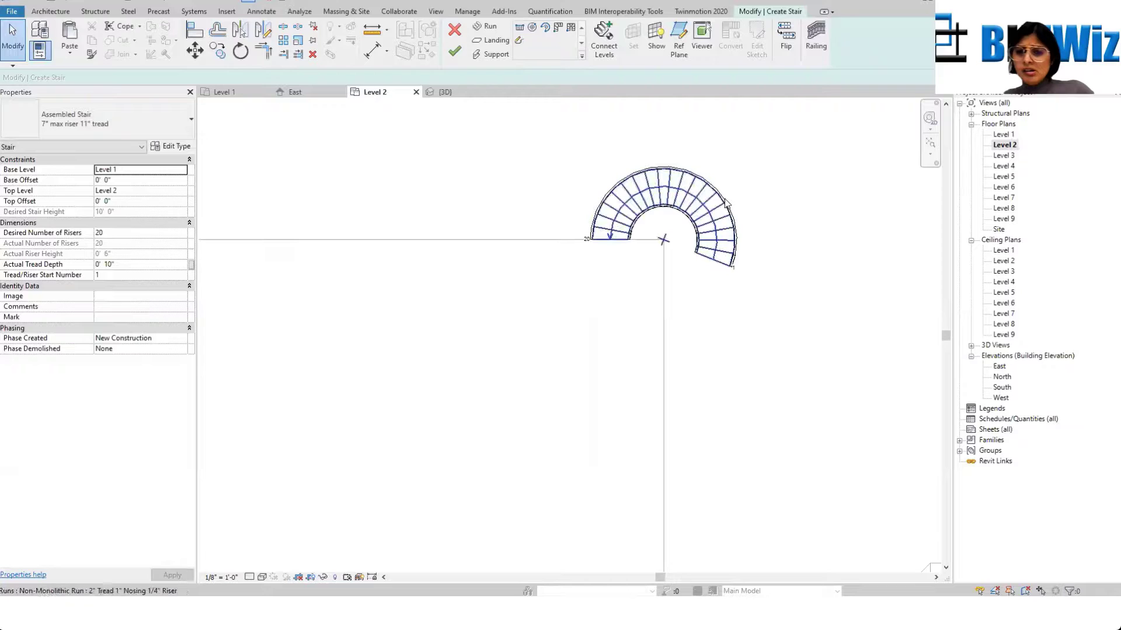
{"action": "left_click", "coordinate": [682, 174]}
{"action": "left_click_drag", "start_coordinate": [695, 171], "coordinate": [794, 328]}
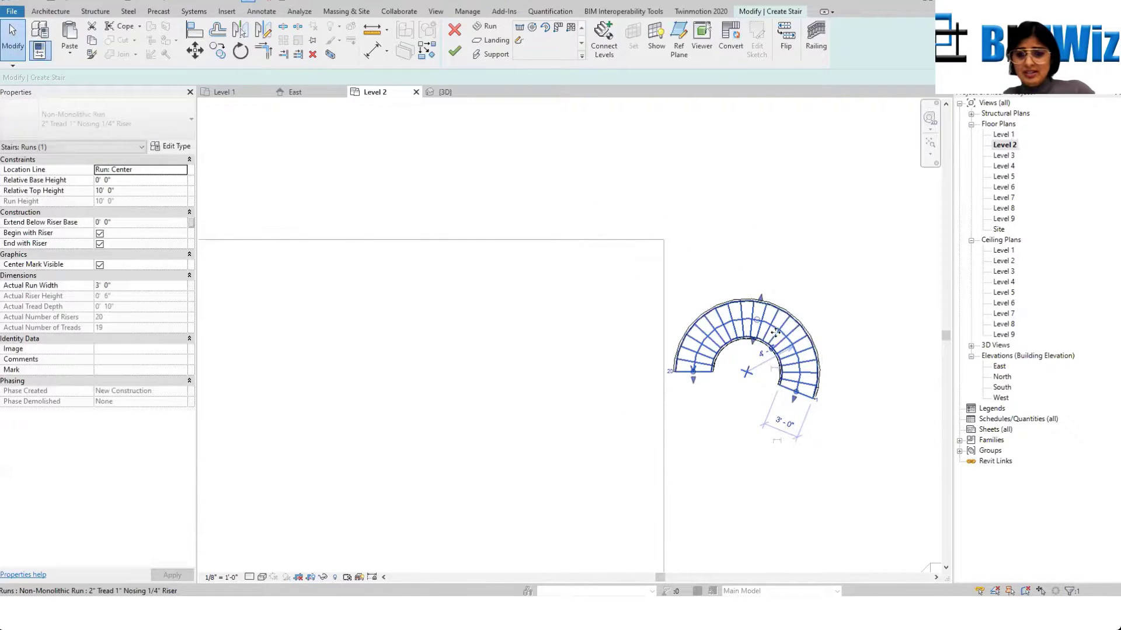
{"action": "left_click", "coordinate": [194, 30]}
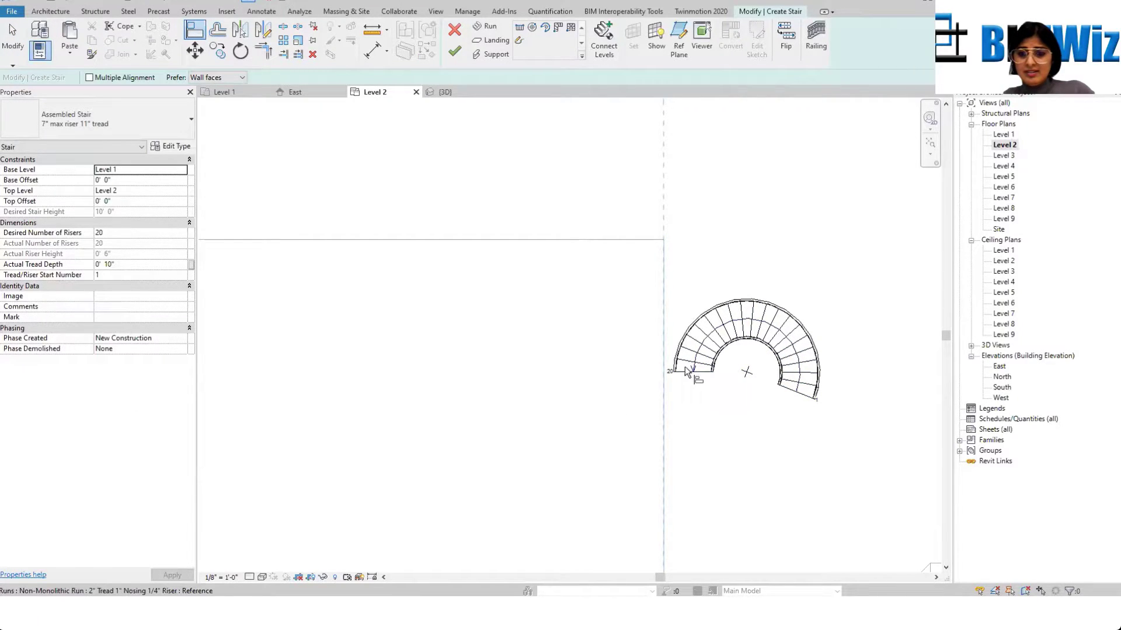
{"action": "key", "text": "Escape"}
{"action": "scroll", "coordinate": [608, 325], "scroll_direction": "up", "scroll_amount": 2}
{"action": "scroll", "coordinate": [720, 326], "scroll_direction": "down", "scroll_amount": 2}
{"action": "key", "text": "Escape"}
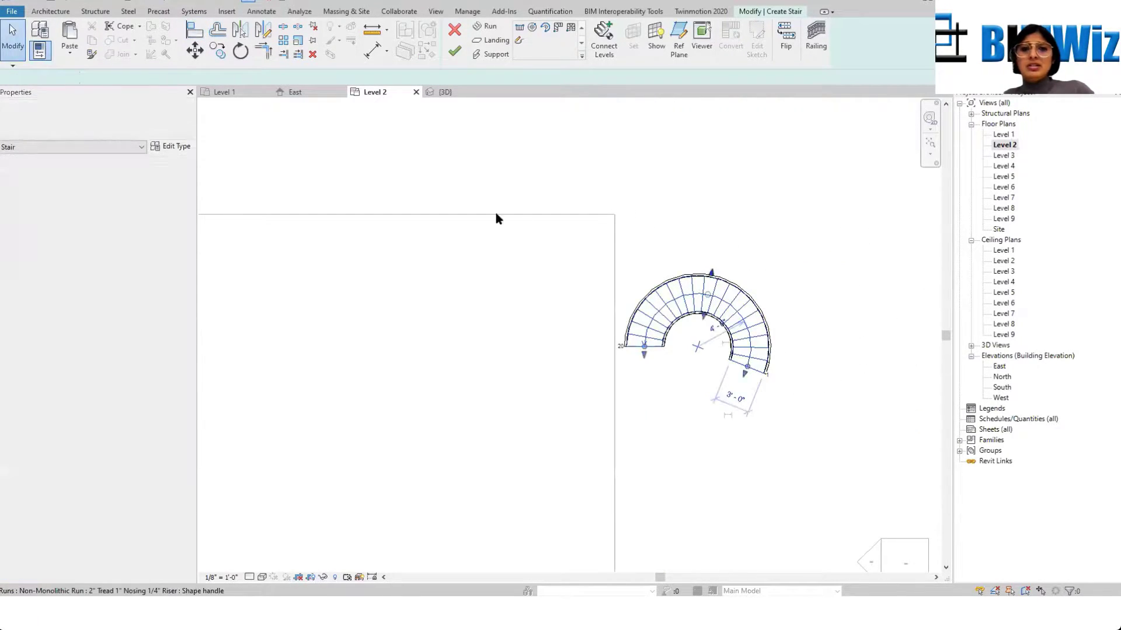
Step: Rotate the spiral run clockwise about its center so its open side turns towards the floor
{"action": "left_click", "coordinate": [239, 51]}
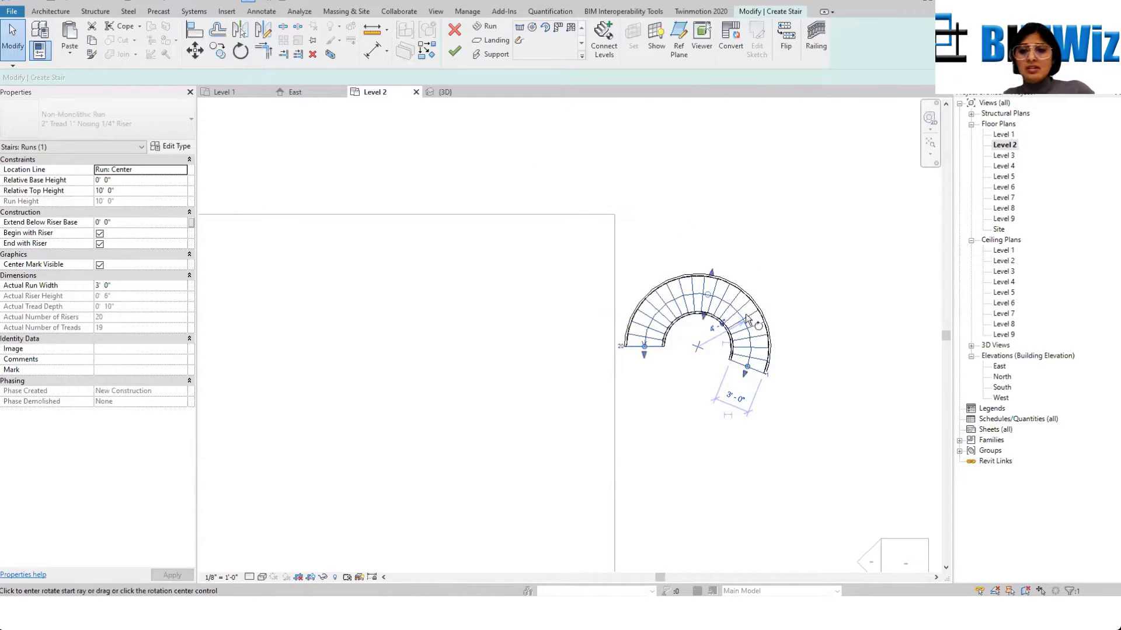
{"action": "left_click", "coordinate": [697, 347]}
{"action": "scroll", "coordinate": [765, 345], "scroll_direction": "down", "scroll_amount": 2}
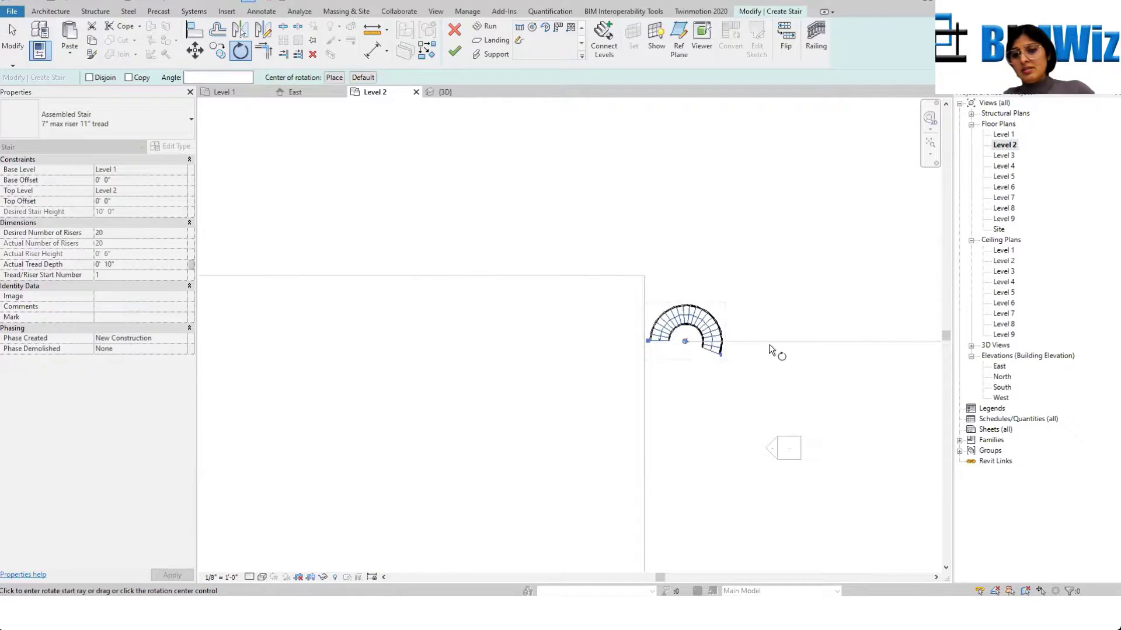
{"action": "left_click", "coordinate": [765, 348]}
{"action": "left_click", "coordinate": [757, 413]}
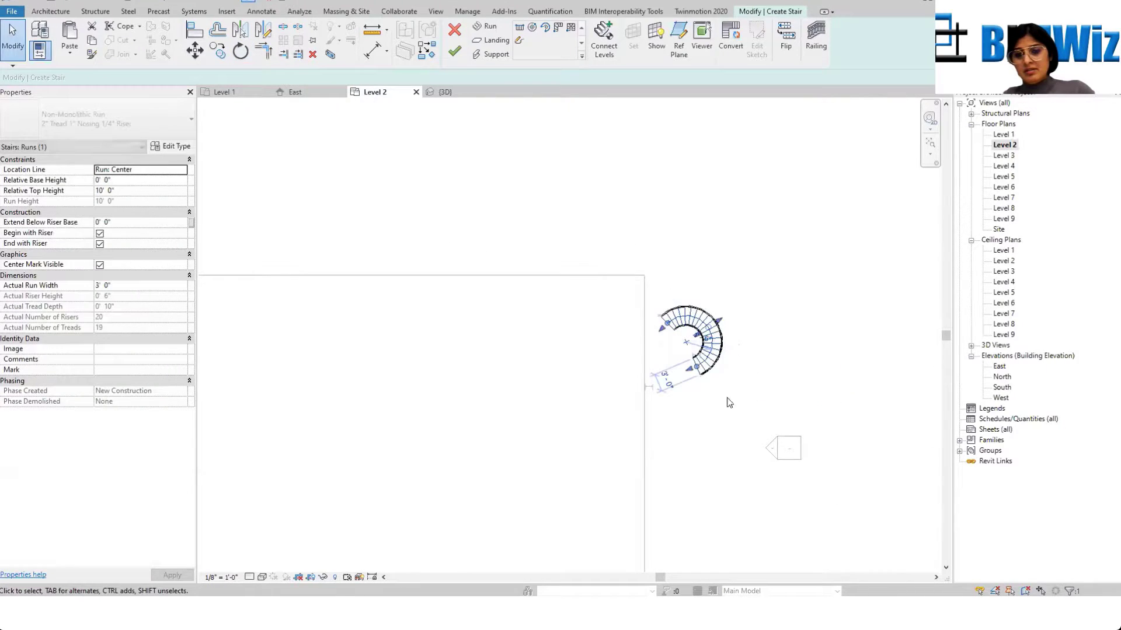
{"action": "scroll", "coordinate": [688, 356], "scroll_direction": "up", "scroll_amount": 5}
{"action": "key", "text": "Escape"}
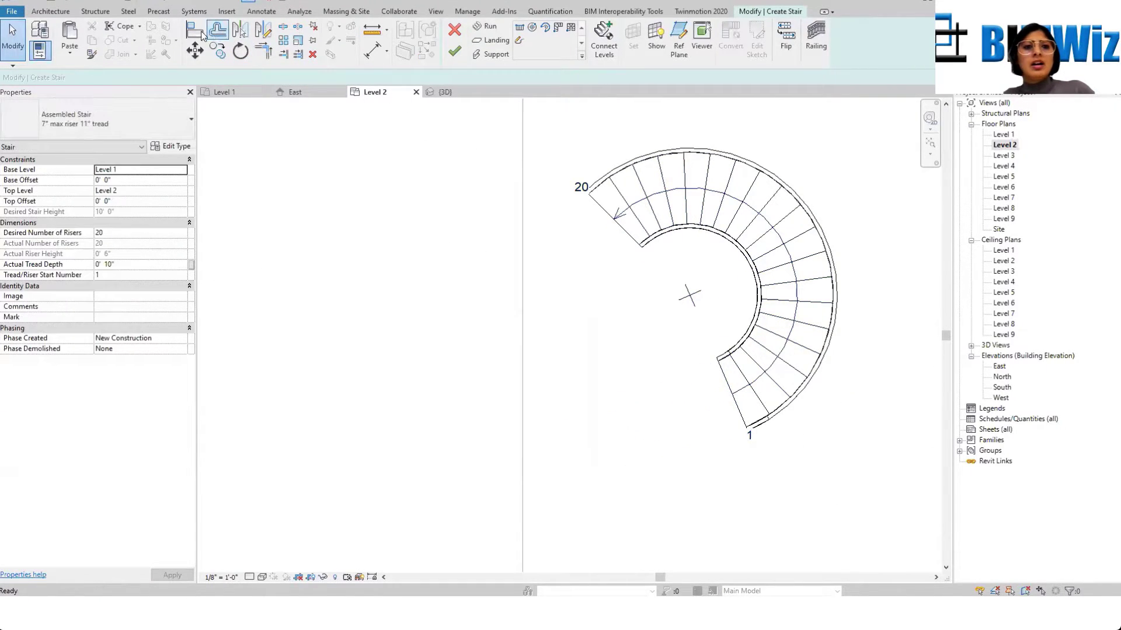
Step: Align the riser 20 end of the rotated spiral run with the floor's right edge
{"action": "key", "text": "a"}
{"action": "key", "text": "l"}
{"action": "left_click", "coordinate": [520, 175]}
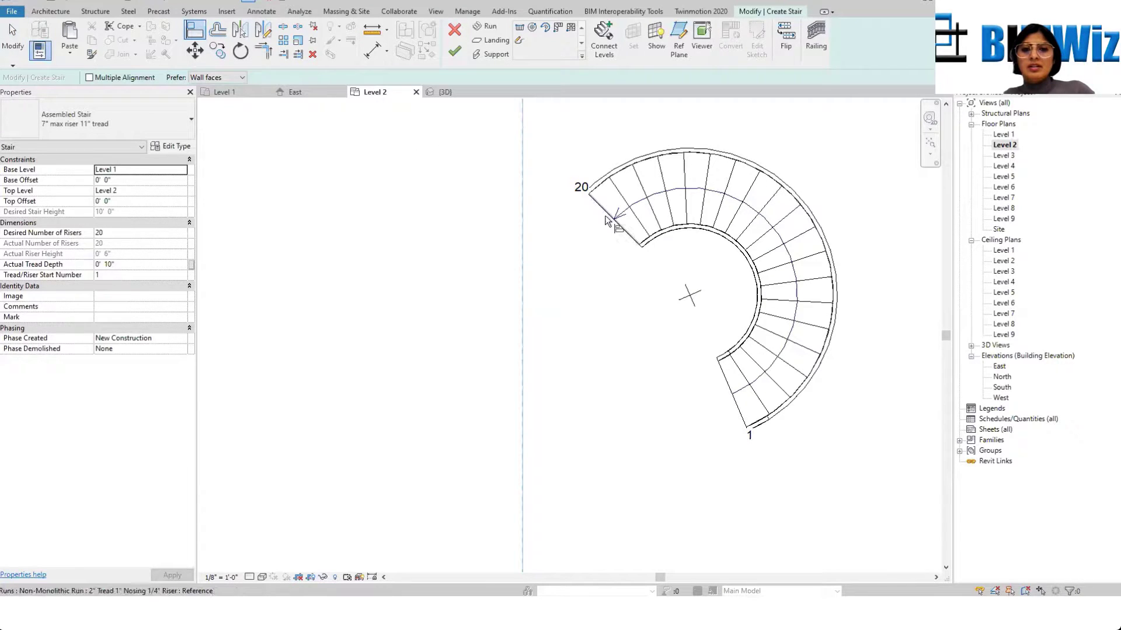
{"action": "left_click", "coordinate": [599, 206]}
{"action": "scroll", "coordinate": [637, 257], "scroll_direction": "down", "scroll_amount": 1}
{"action": "key", "text": "Escape"}
{"action": "key", "text": "Escape"}
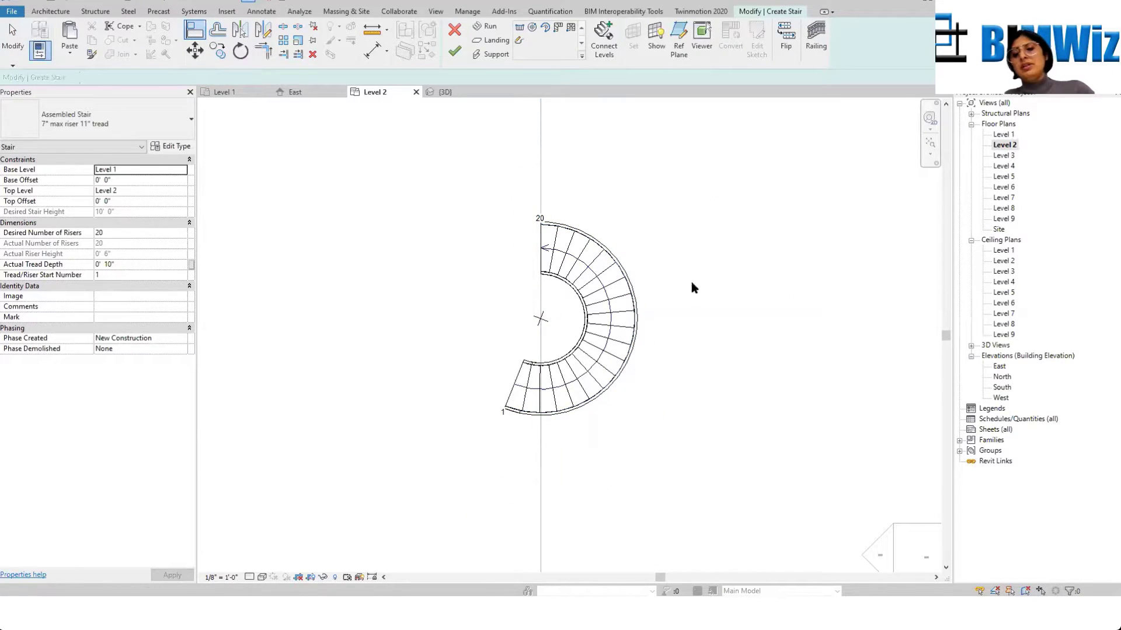
Step: Set the spiral run's radius to 3' and finish the stair with the run shifted right to the floor's edge
{"action": "scroll", "coordinate": [557, 392], "scroll_direction": "up", "scroll_amount": 3}
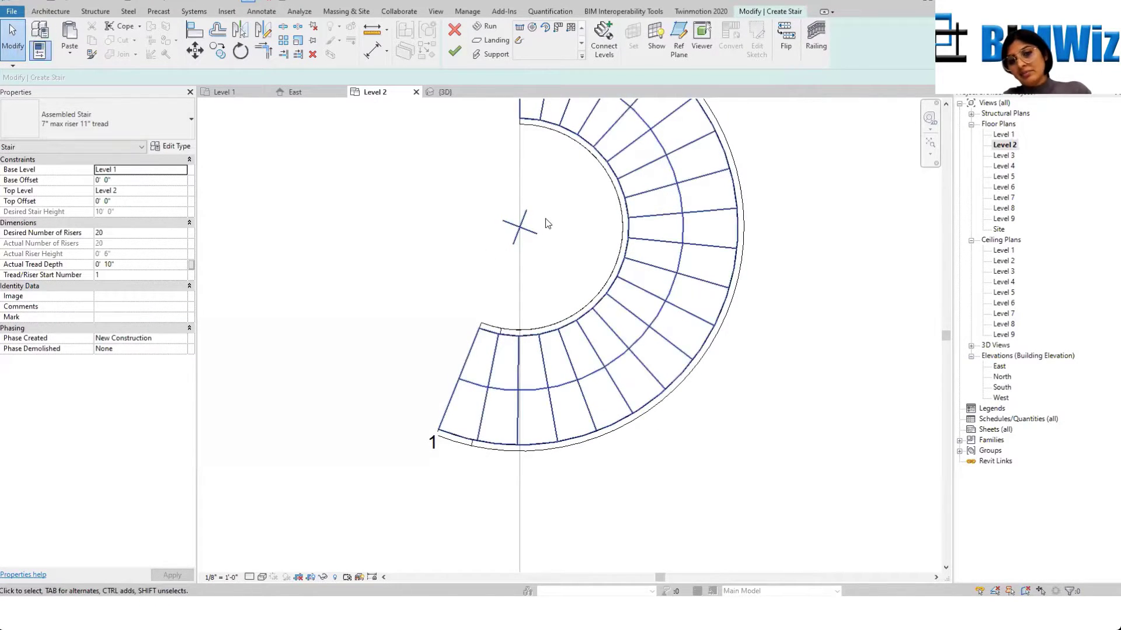
{"action": "left_click", "coordinate": [525, 316]}
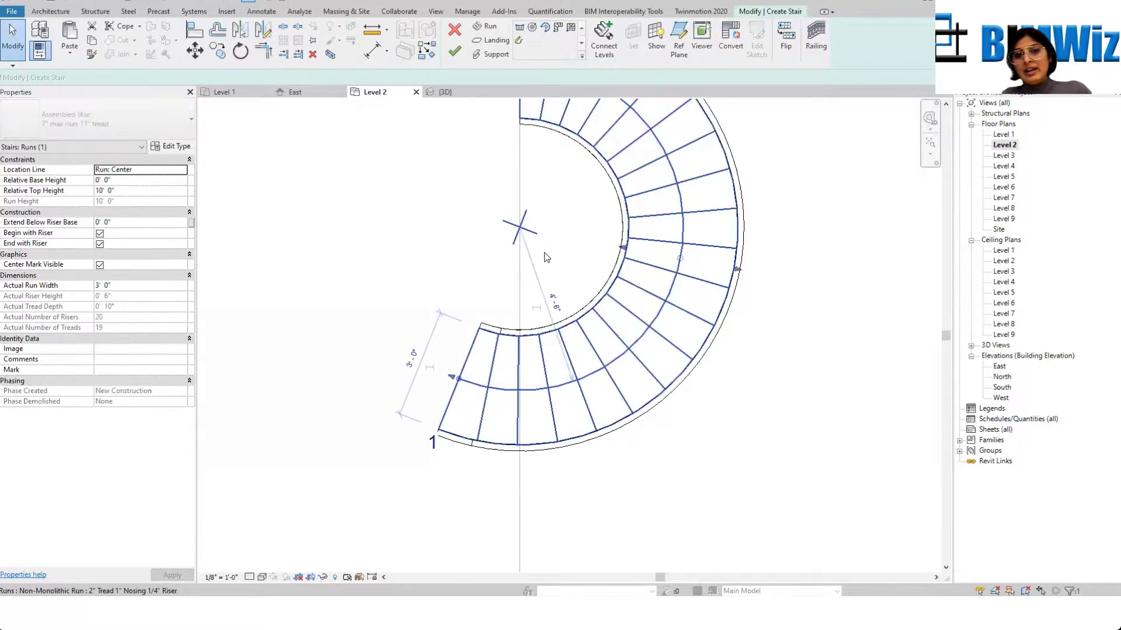
{"action": "left_click", "coordinate": [560, 308]}
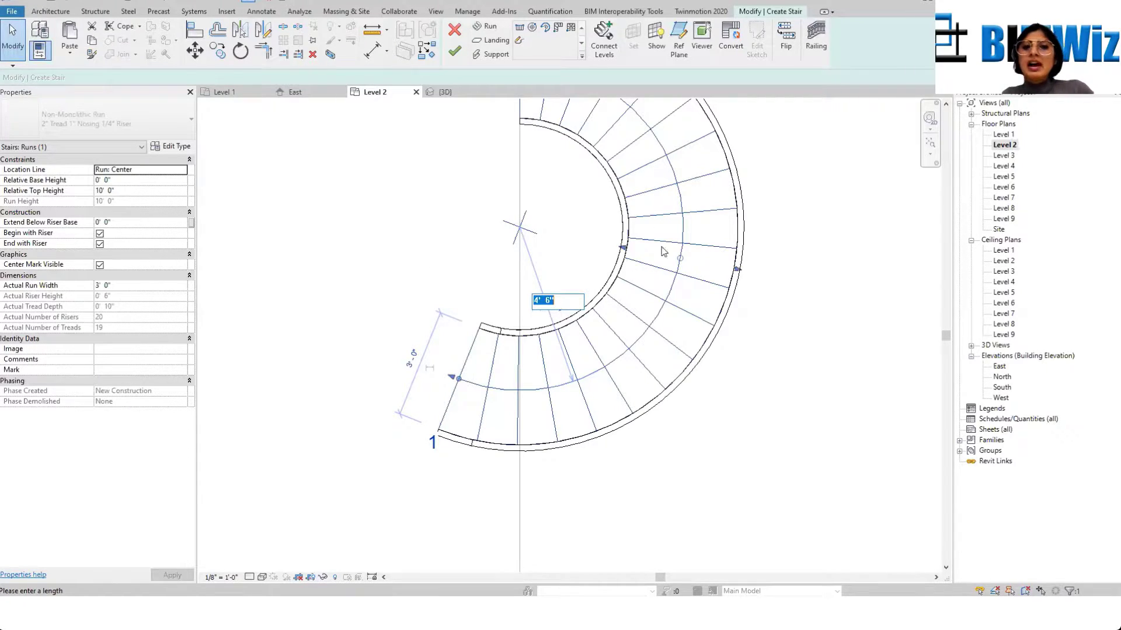
{"action": "scroll", "coordinate": [509, 328], "scroll_direction": "down", "scroll_amount": 2}
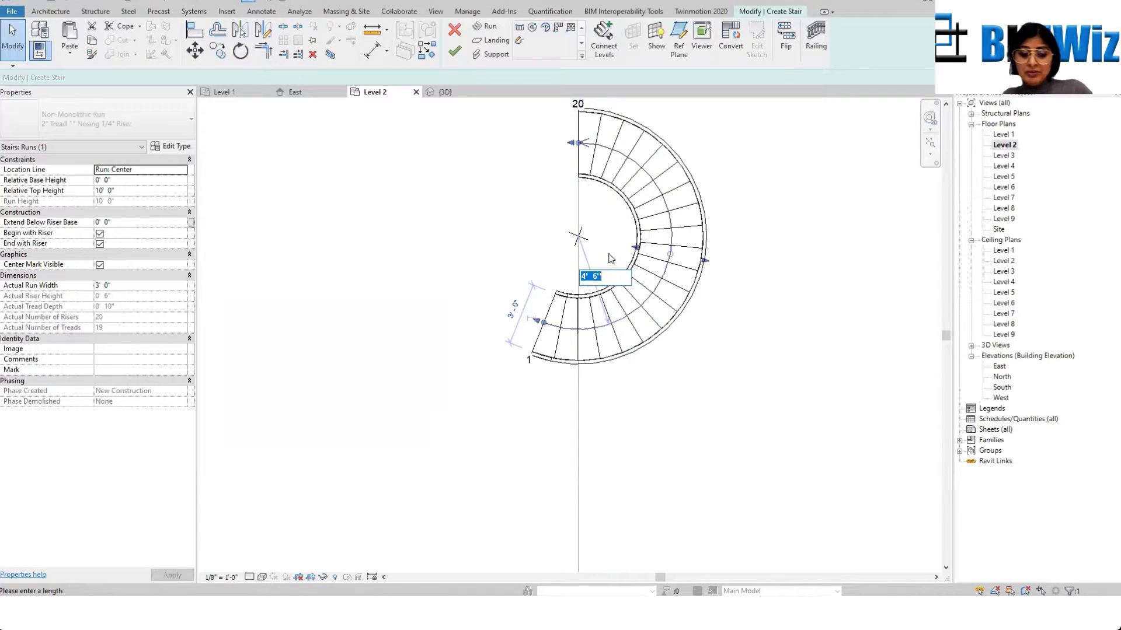
{"action": "type", "text": "3"}
{"action": "key", "text": "Return"}
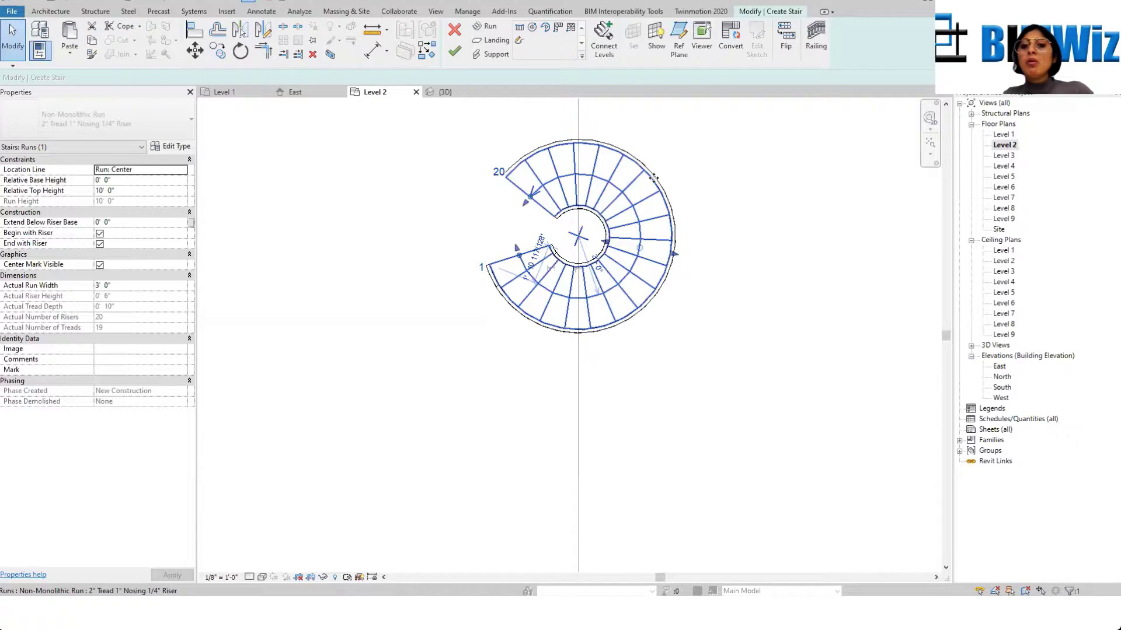
{"action": "left_click_drag", "start_coordinate": [654, 177], "coordinate": [731, 183]}
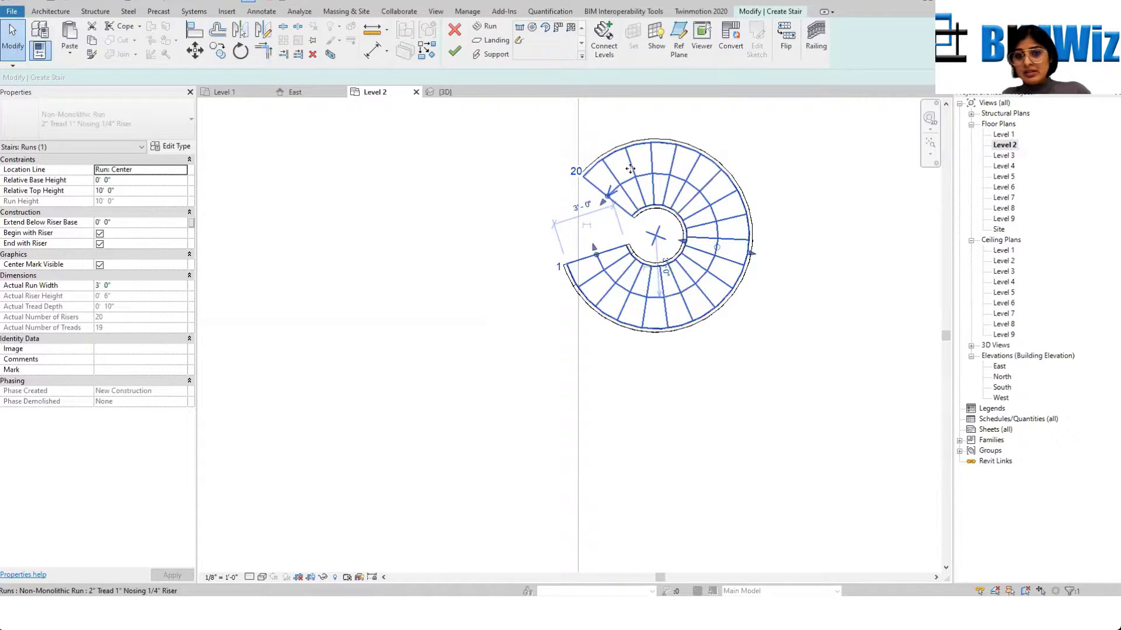
{"action": "key", "text": "Escape"}
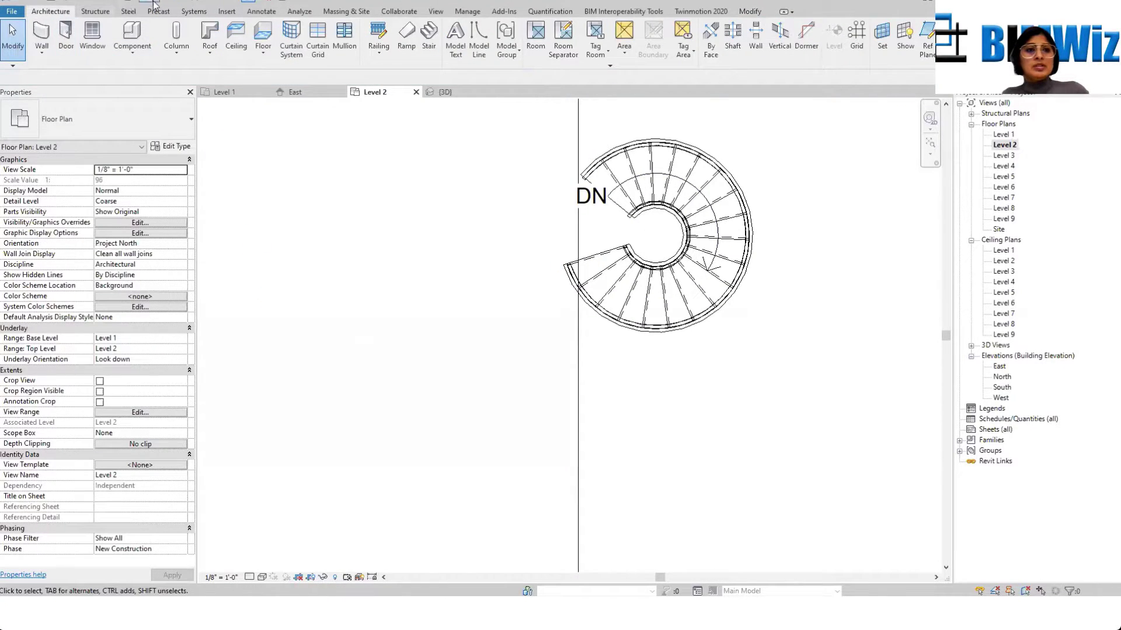
Step: Examine the spiral stair in the 3D view and both stairs in the Level 2 floor plan
{"action": "left_click", "coordinate": [444, 92]}
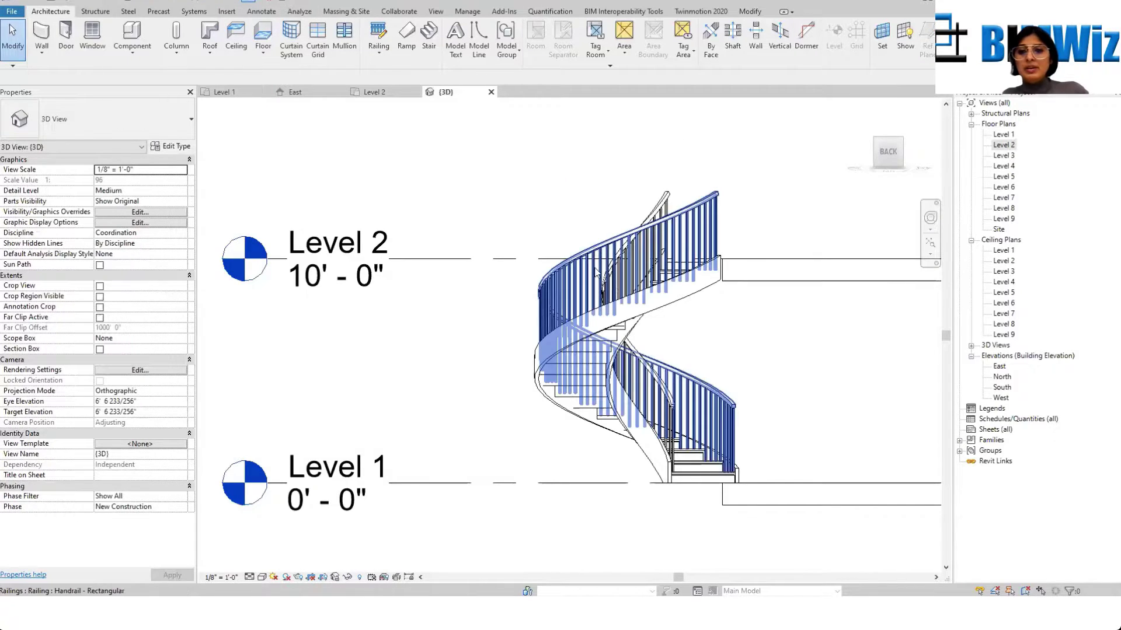
{"action": "scroll", "coordinate": [677, 321], "scroll_direction": "down", "scroll_amount": 2}
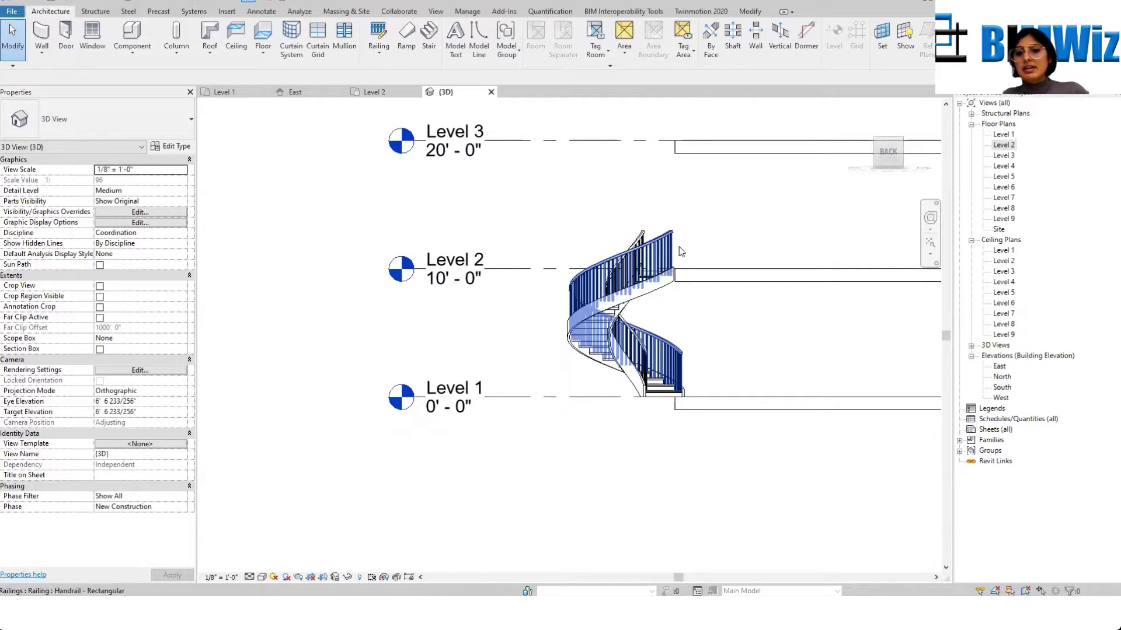
{"action": "left_click", "coordinate": [635, 261]}
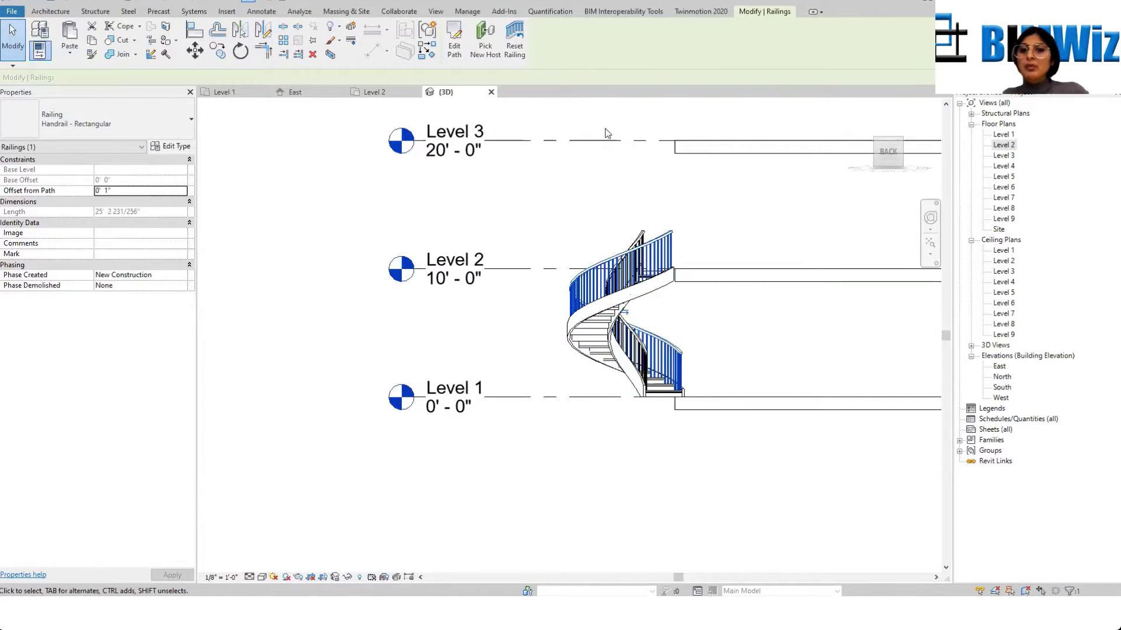
{"action": "scroll", "coordinate": [488, 313], "scroll_direction": "down", "scroll_amount": 3}
{"action": "left_click", "coordinate": [488, 313]}
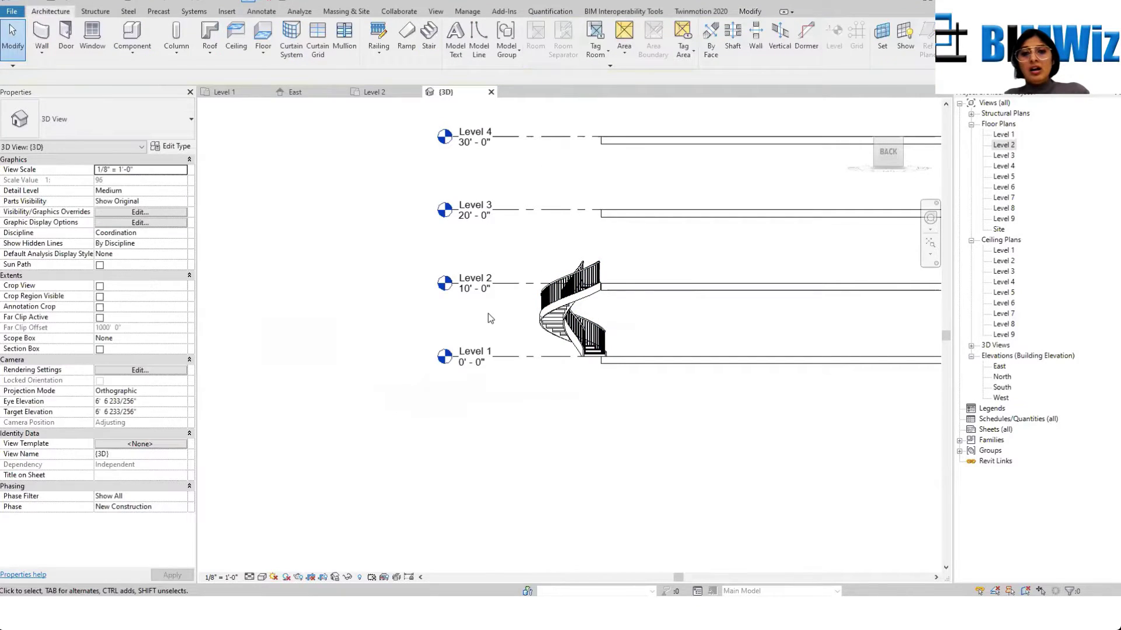
{"action": "scroll", "coordinate": [555, 306], "scroll_direction": "down", "scroll_amount": 2}
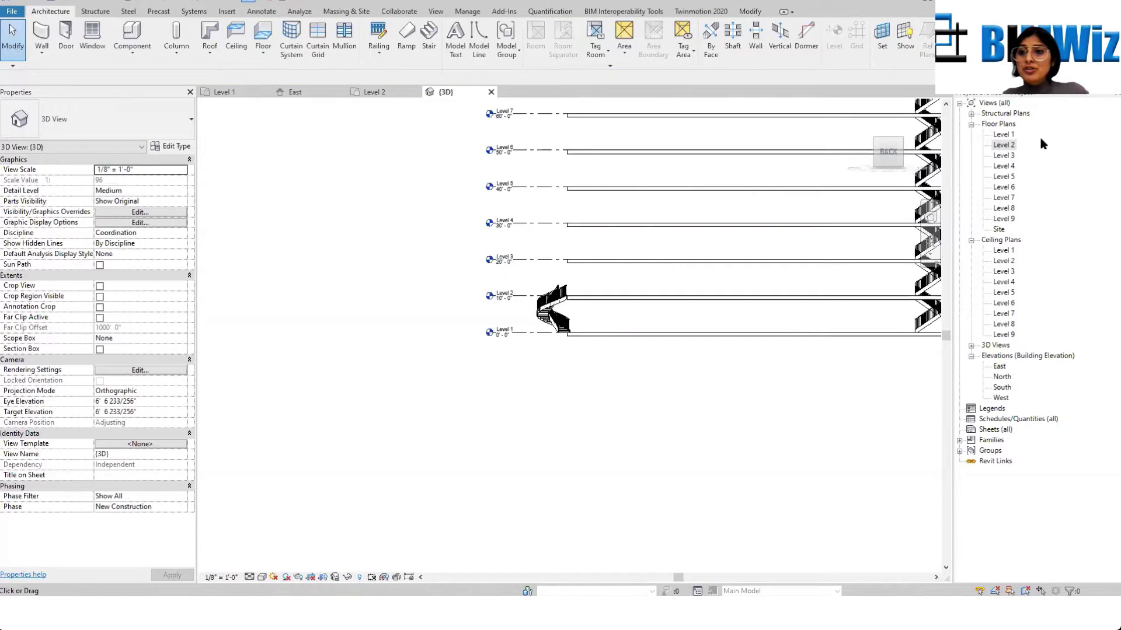
{"action": "double_click", "coordinate": [1002, 145]}
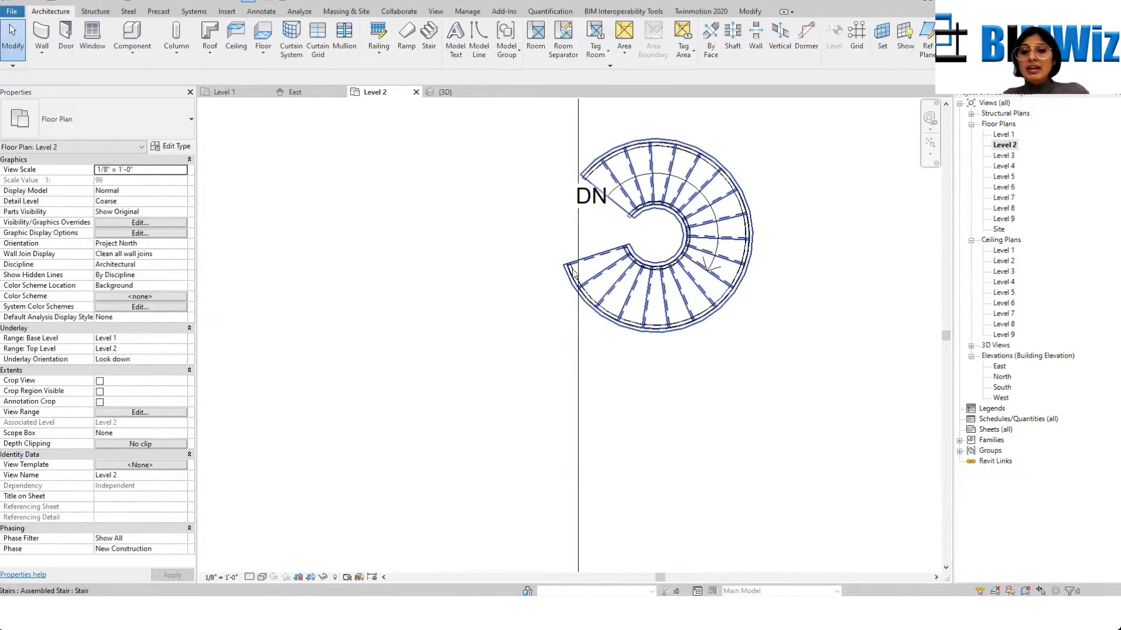
{"action": "scroll", "coordinate": [728, 293], "scroll_direction": "down", "scroll_amount": 3}
{"action": "scroll", "coordinate": [718, 299], "scroll_direction": "down", "scroll_amount": 3}
{"action": "scroll", "coordinate": [467, 292], "scroll_direction": "up", "scroll_amount": 6}
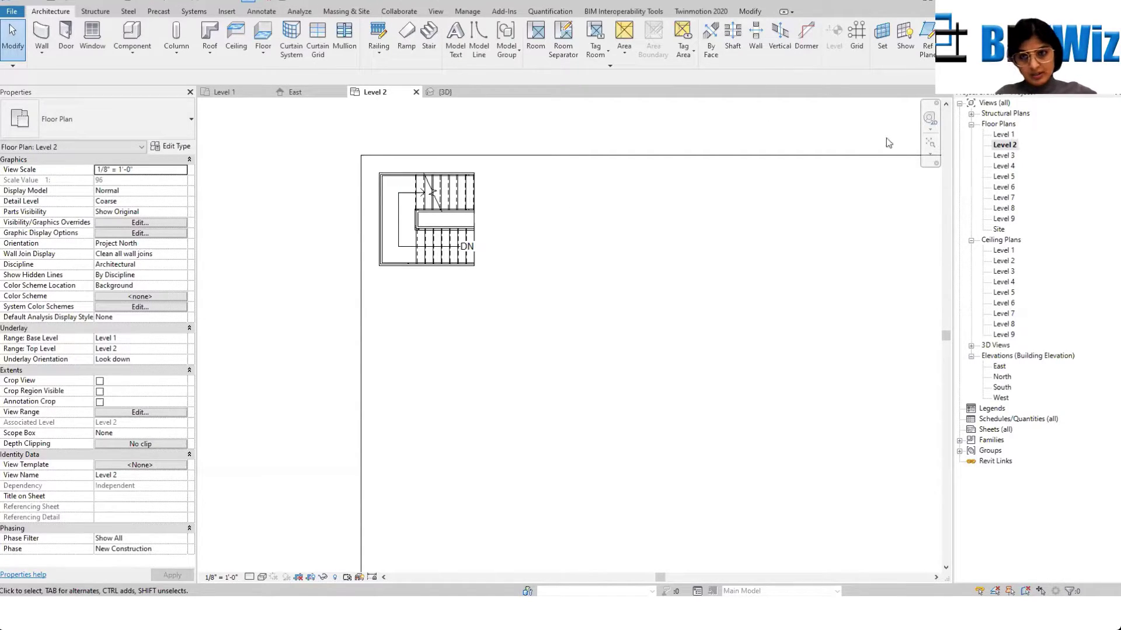
Step: Isolate the Level 2 floor temporarily in the 3D view, showing its stair opening without the other elements
{"action": "left_click", "coordinate": [212, 3]}
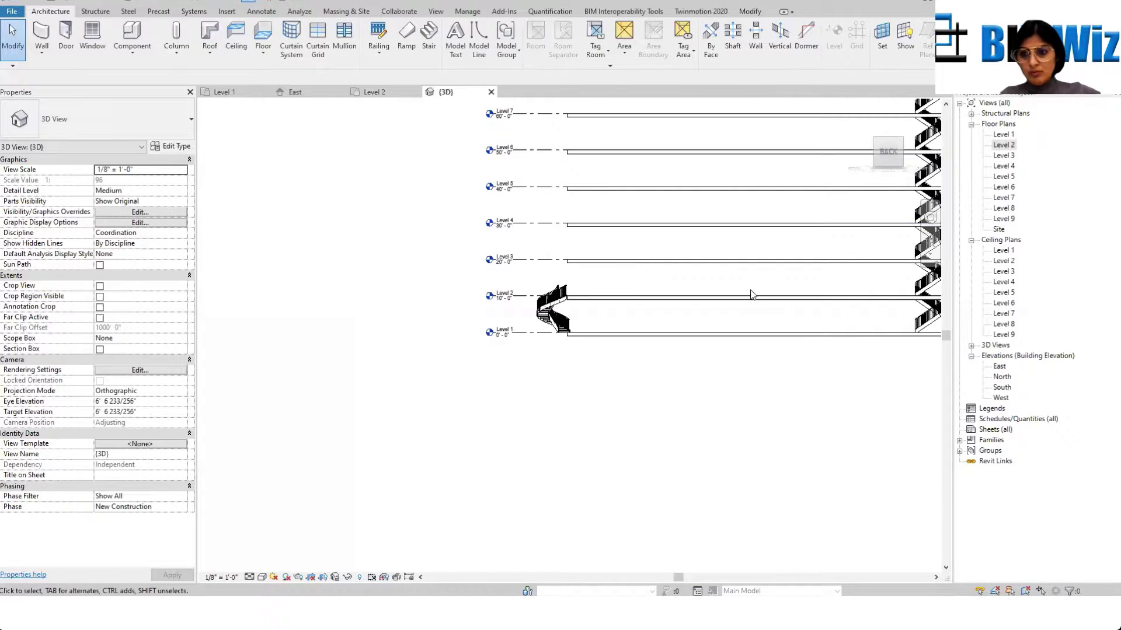
{"action": "scroll", "coordinate": [751, 294], "scroll_direction": "down", "scroll_amount": 3}
{"action": "left_click", "coordinate": [902, 140]}
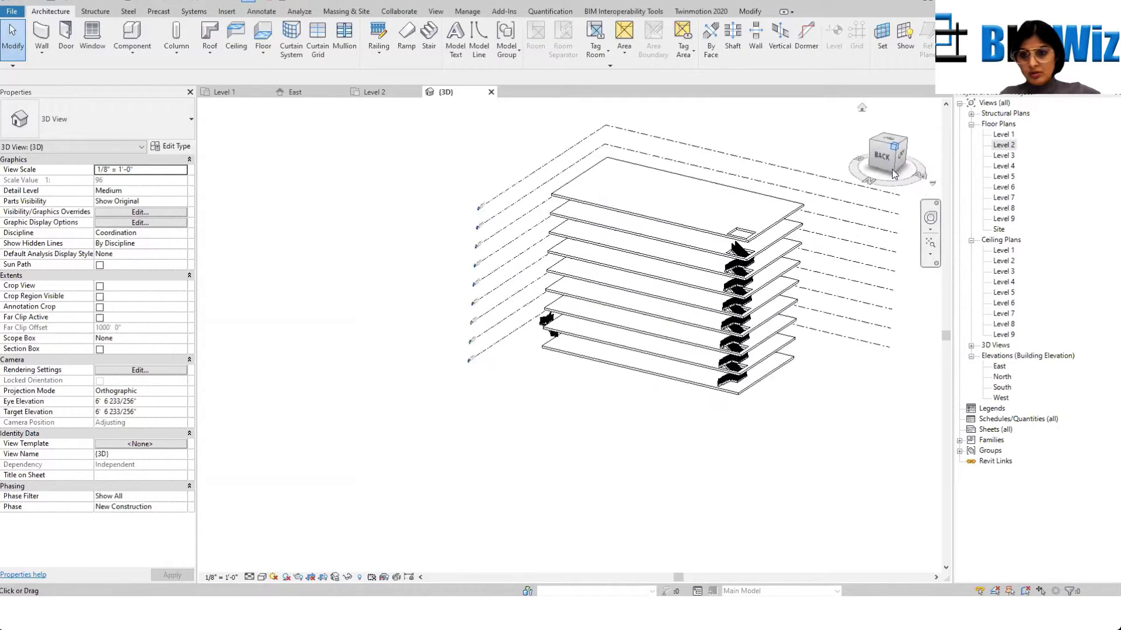
{"action": "scroll", "coordinate": [633, 463], "scroll_direction": "up", "scroll_amount": 10}
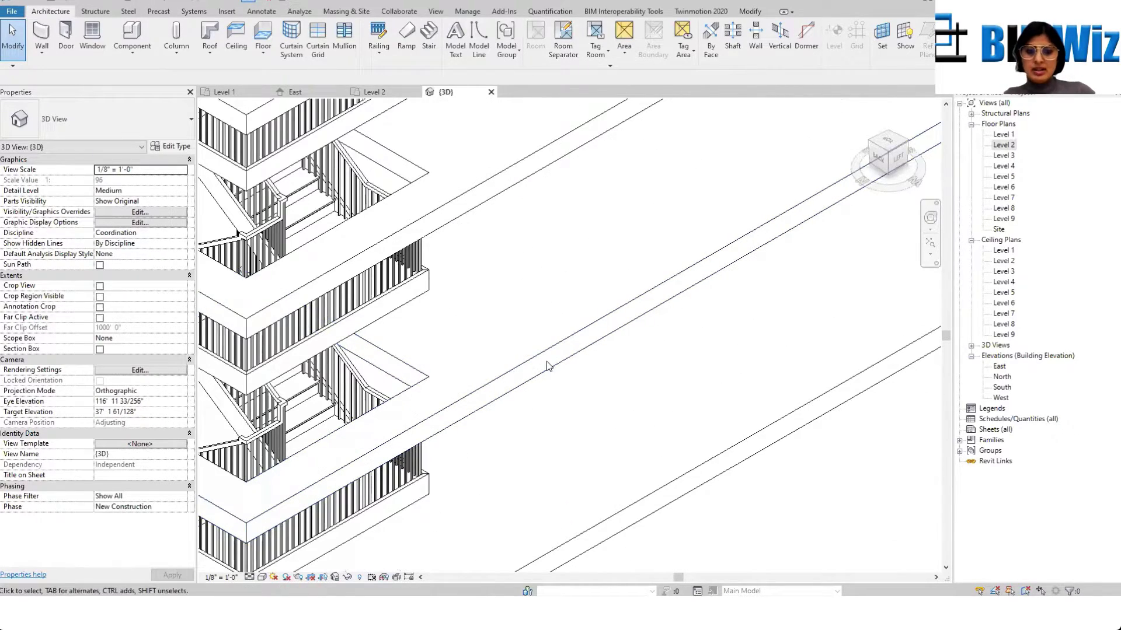
{"action": "left_click", "coordinate": [549, 358]}
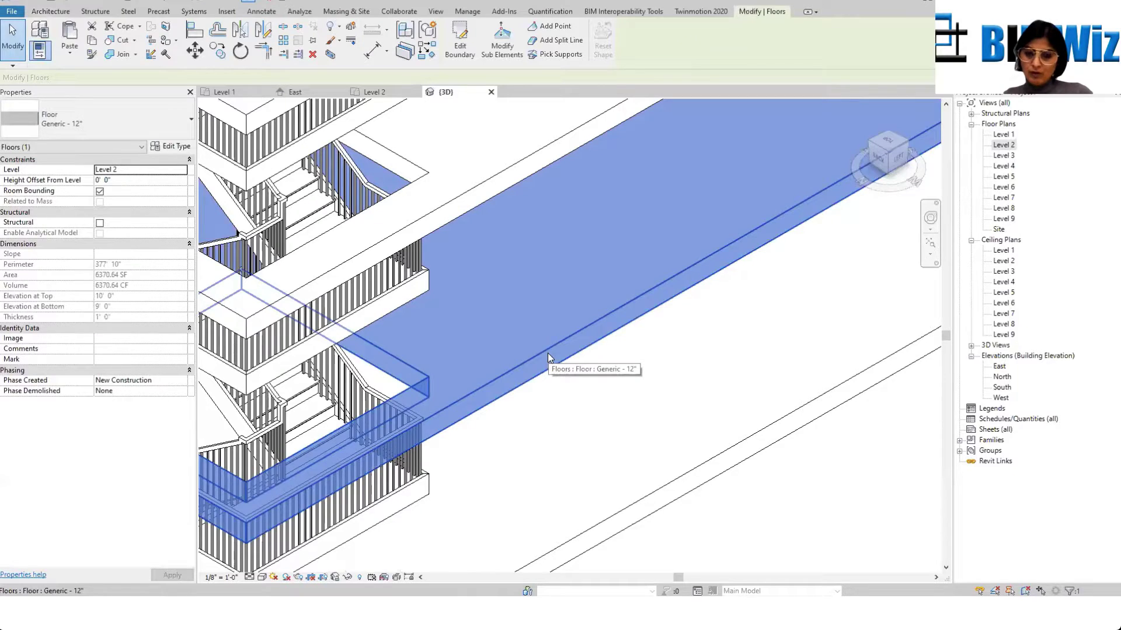
{"action": "scroll", "coordinate": [556, 350], "scroll_direction": "down", "scroll_amount": 2}
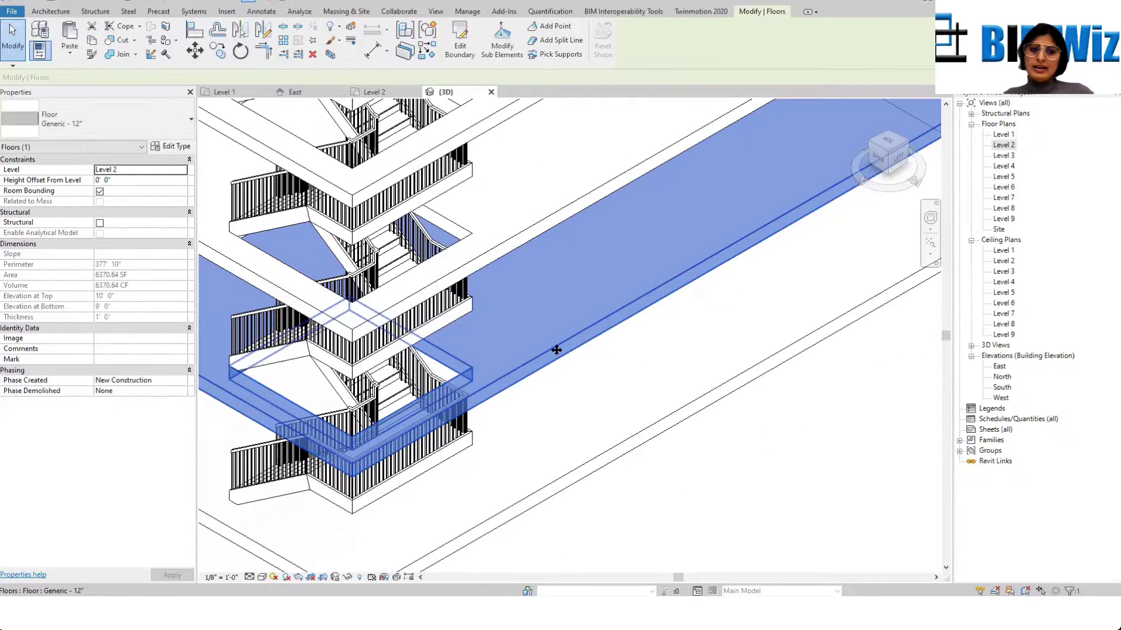
{"action": "right_click", "coordinate": [740, 238]}
{"action": "mouse_move", "coordinate": [847, 366]}
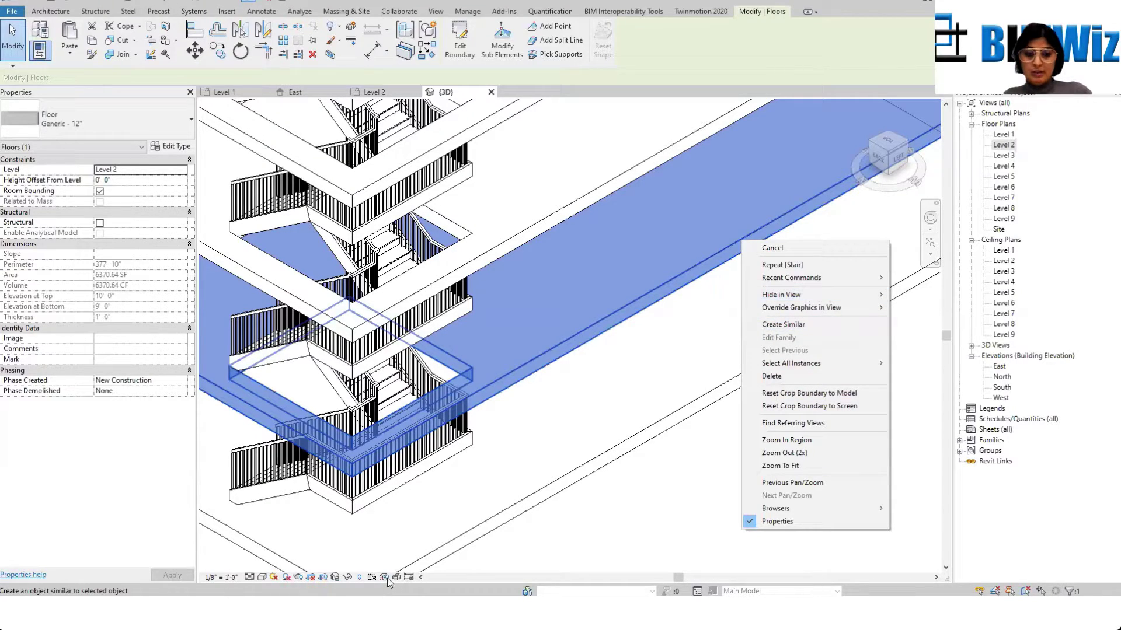
{"action": "left_click", "coordinate": [349, 578]}
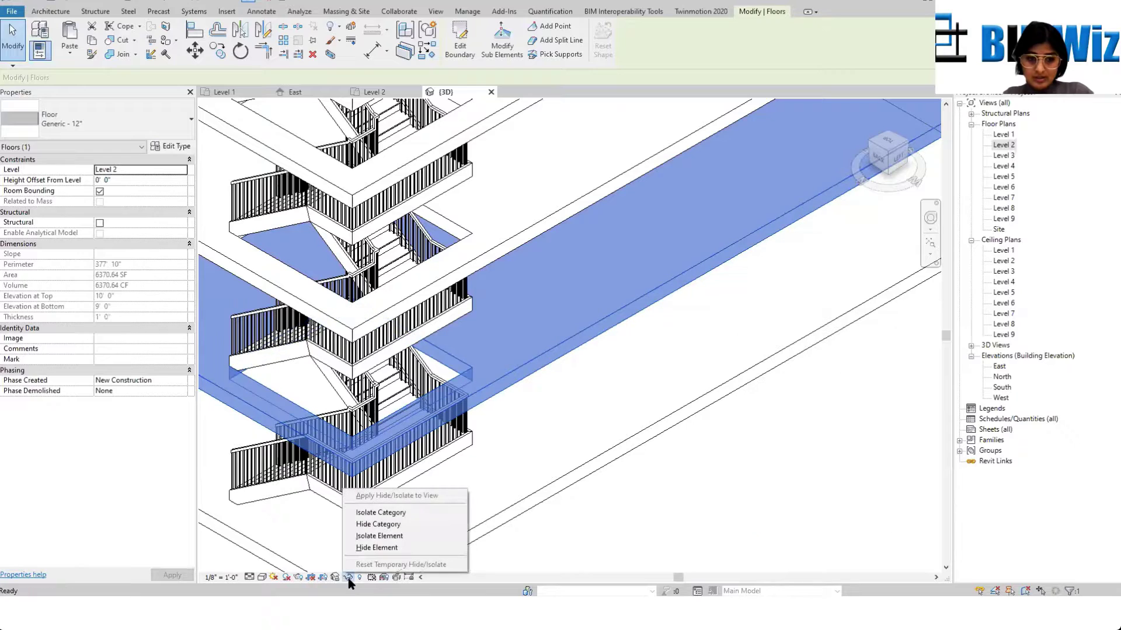
{"action": "left_click", "coordinate": [384, 537]}
{"action": "scroll", "coordinate": [476, 463], "scroll_direction": "down", "scroll_amount": 3}
{"action": "left_click", "coordinate": [495, 426]}
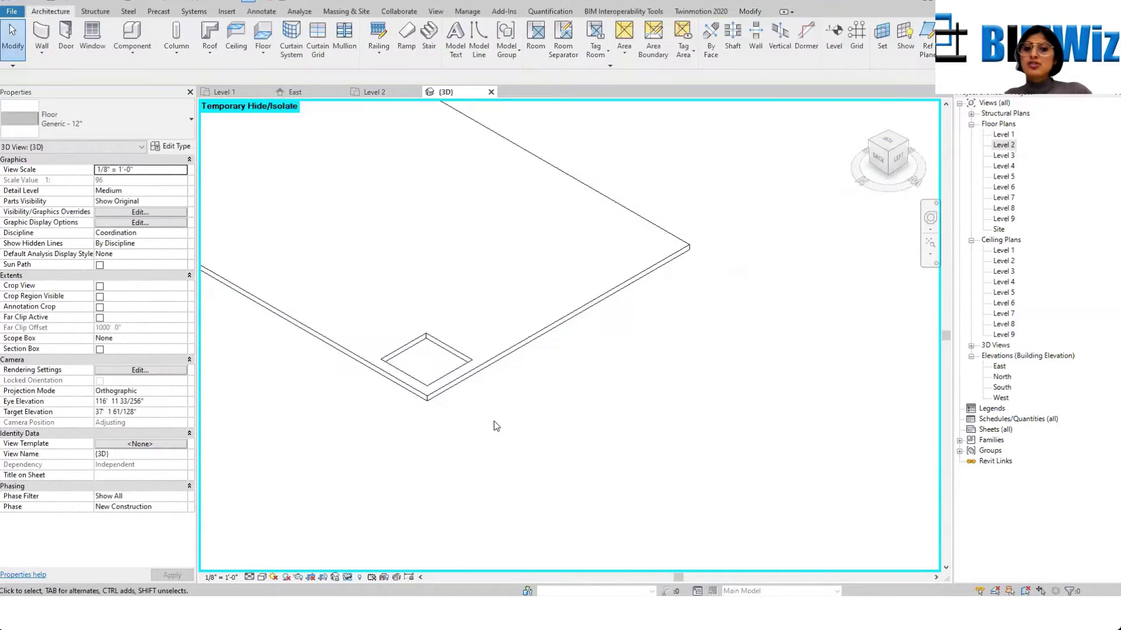
{"action": "scroll", "coordinate": [409, 353], "scroll_direction": "up", "scroll_amount": 3}
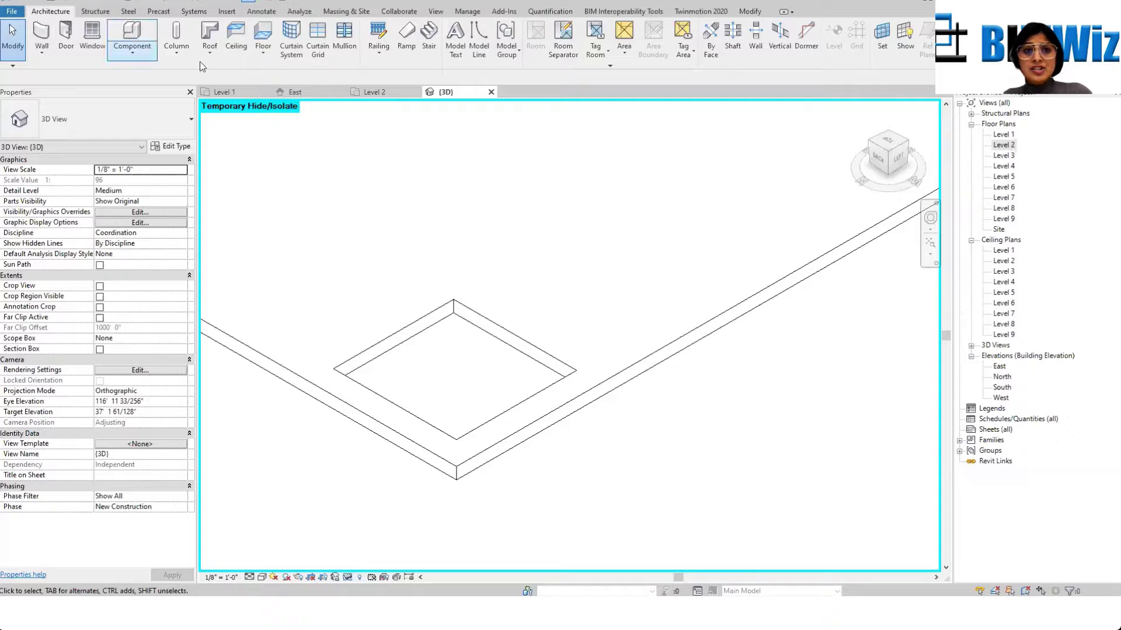
{"action": "left_click", "coordinate": [382, 55]}
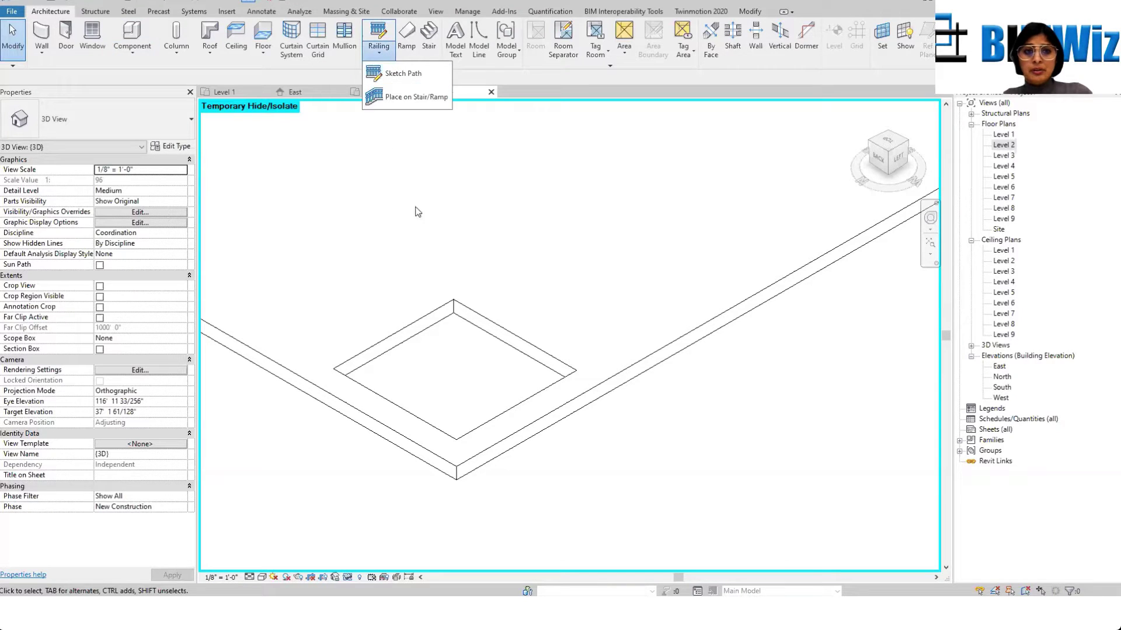
{"action": "left_click", "coordinate": [408, 85]}
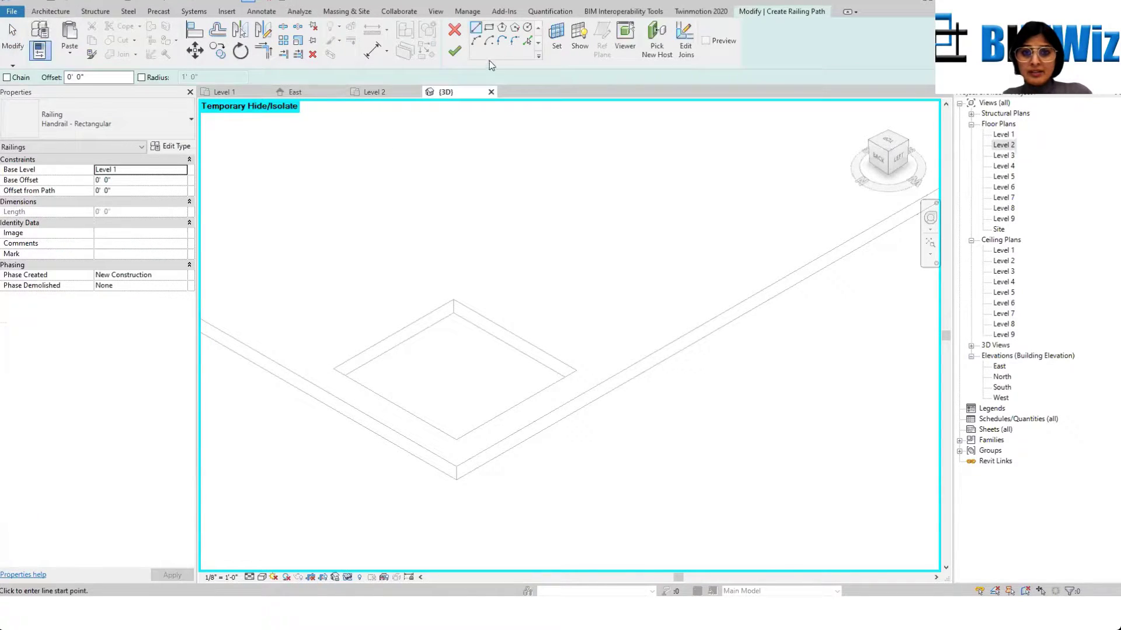
{"action": "left_click", "coordinate": [527, 46]}
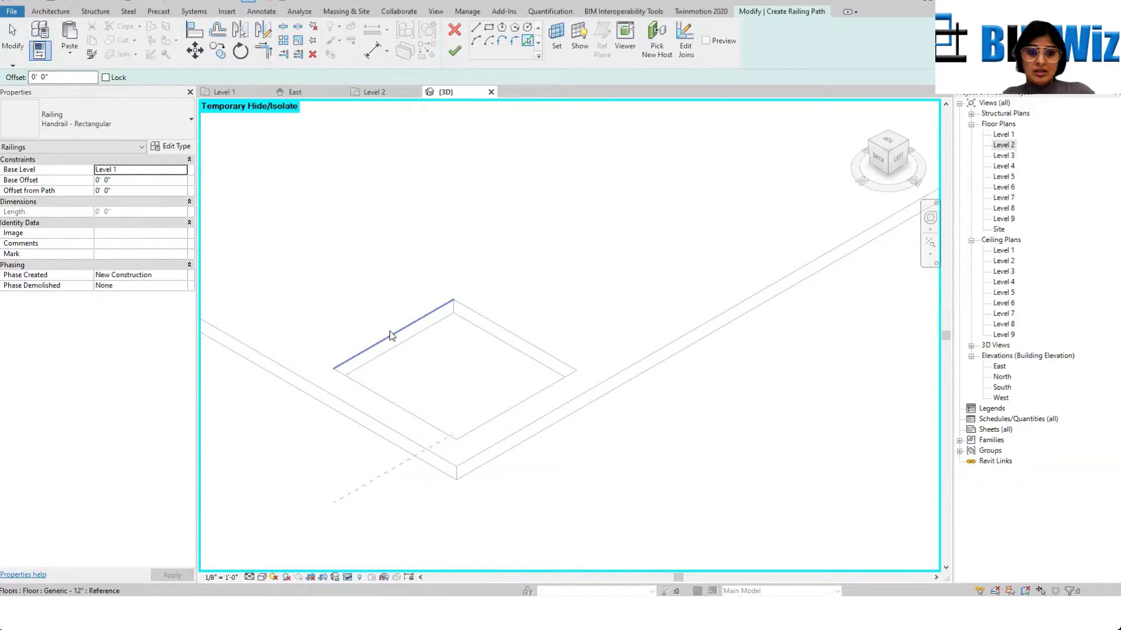
{"action": "left_click", "coordinate": [391, 336]}
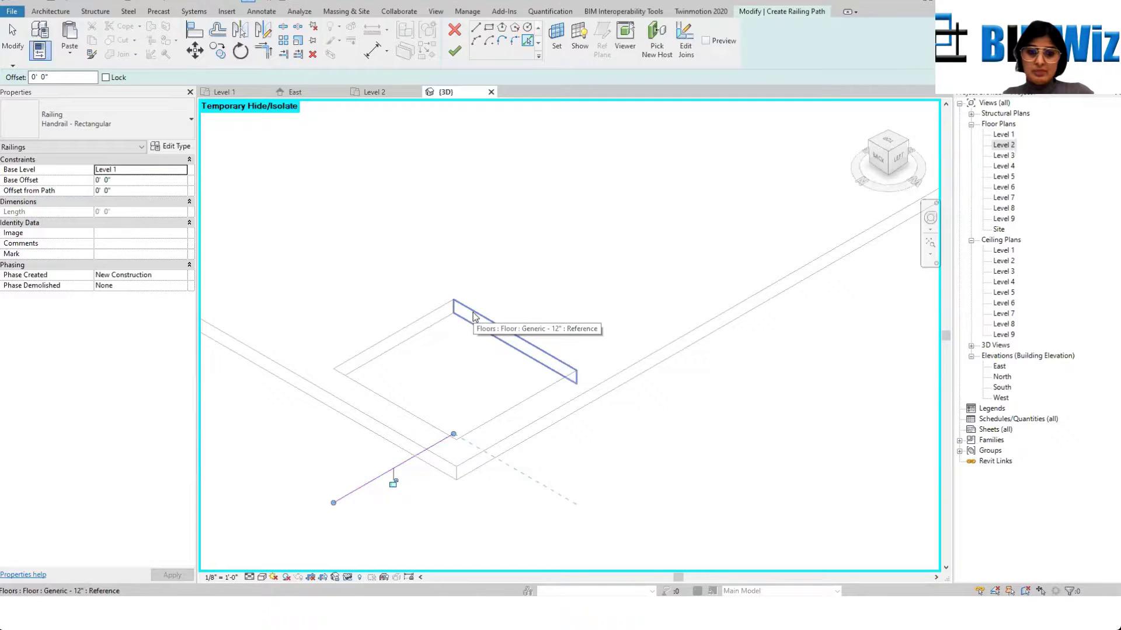
{"action": "key", "text": "Escape"}
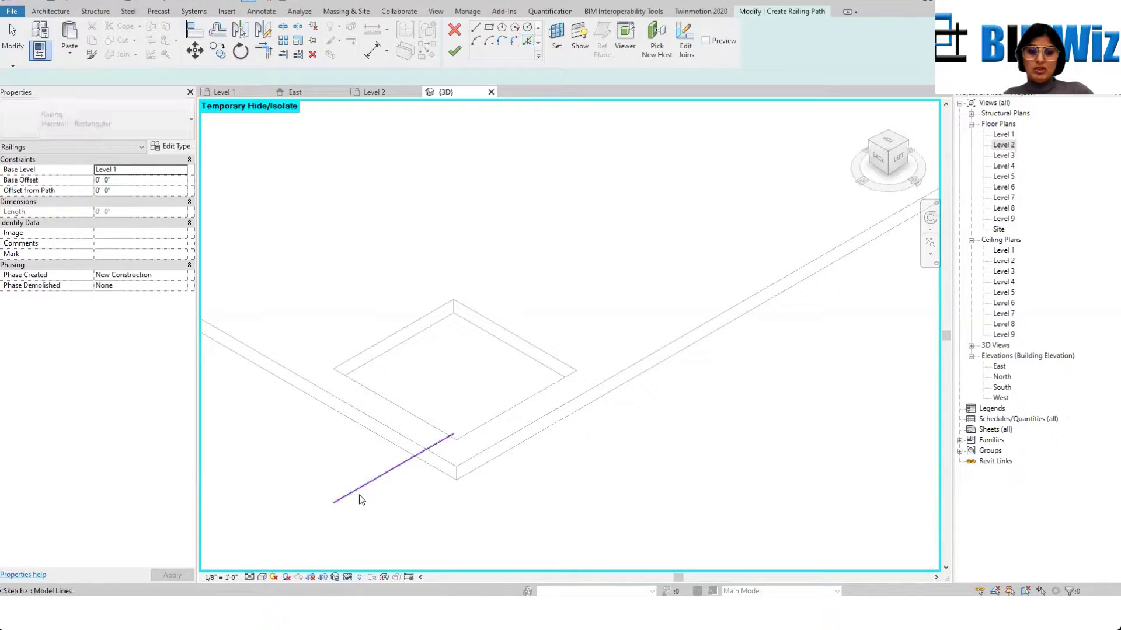
{"action": "left_click", "coordinate": [359, 490]}
{"action": "key", "text": "Delete"}
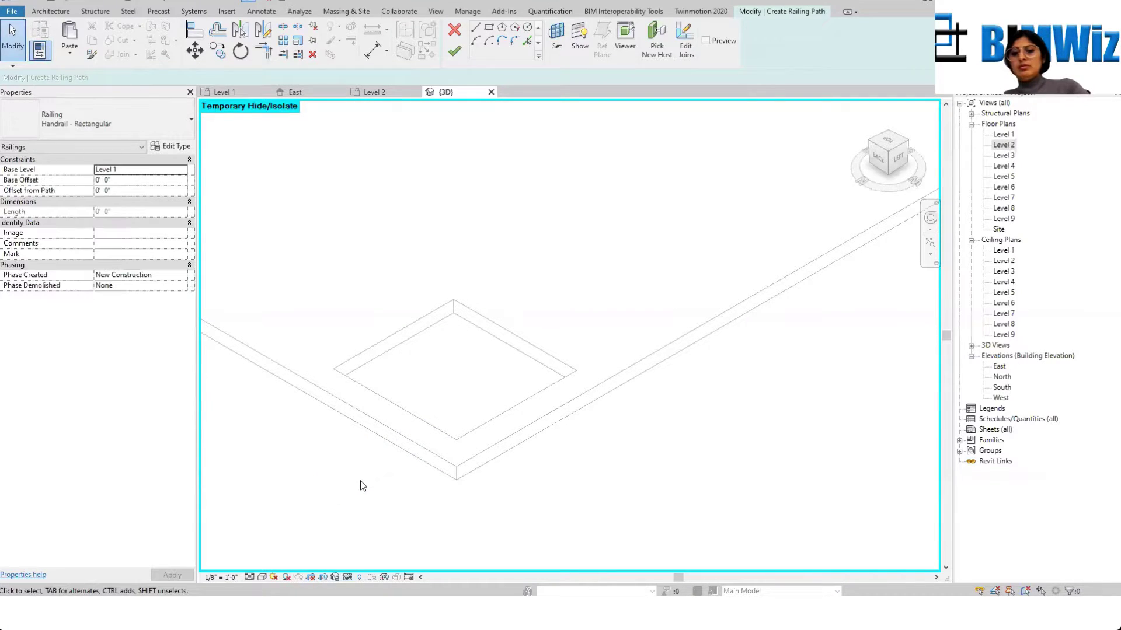
{"action": "double_click", "coordinate": [1004, 145]}
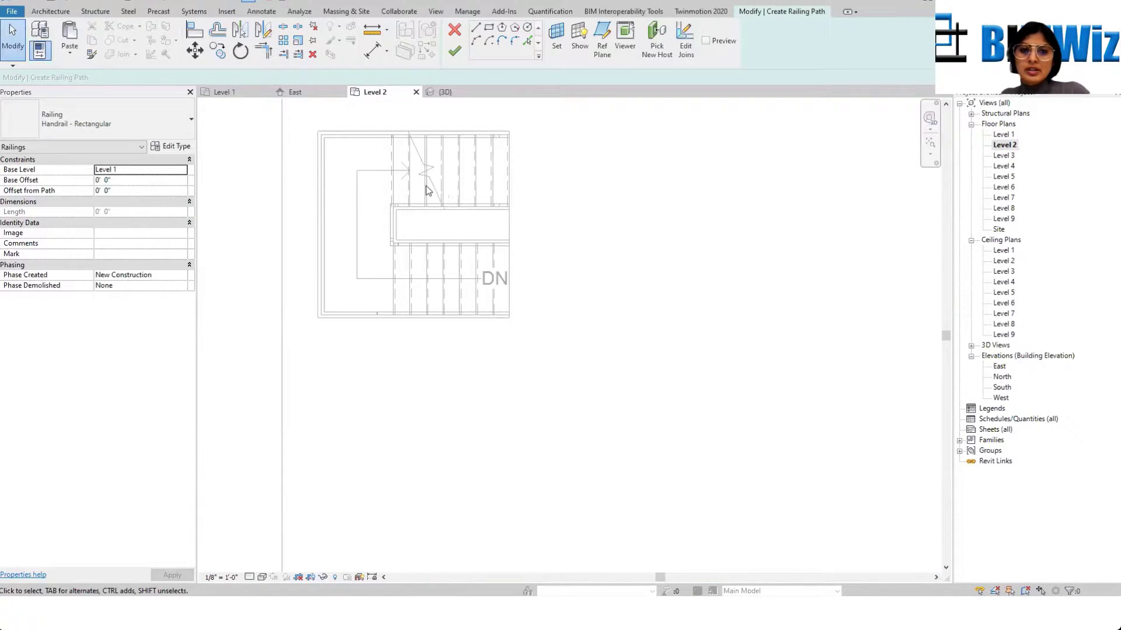
{"action": "left_click", "coordinate": [454, 29]}
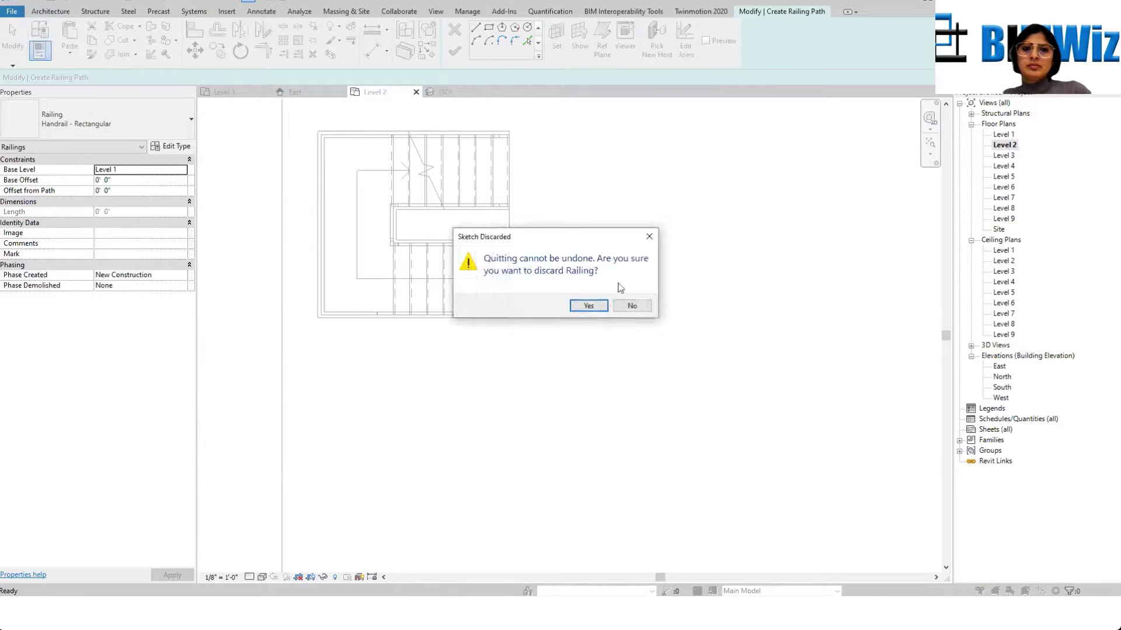
{"action": "left_click", "coordinate": [587, 306]}
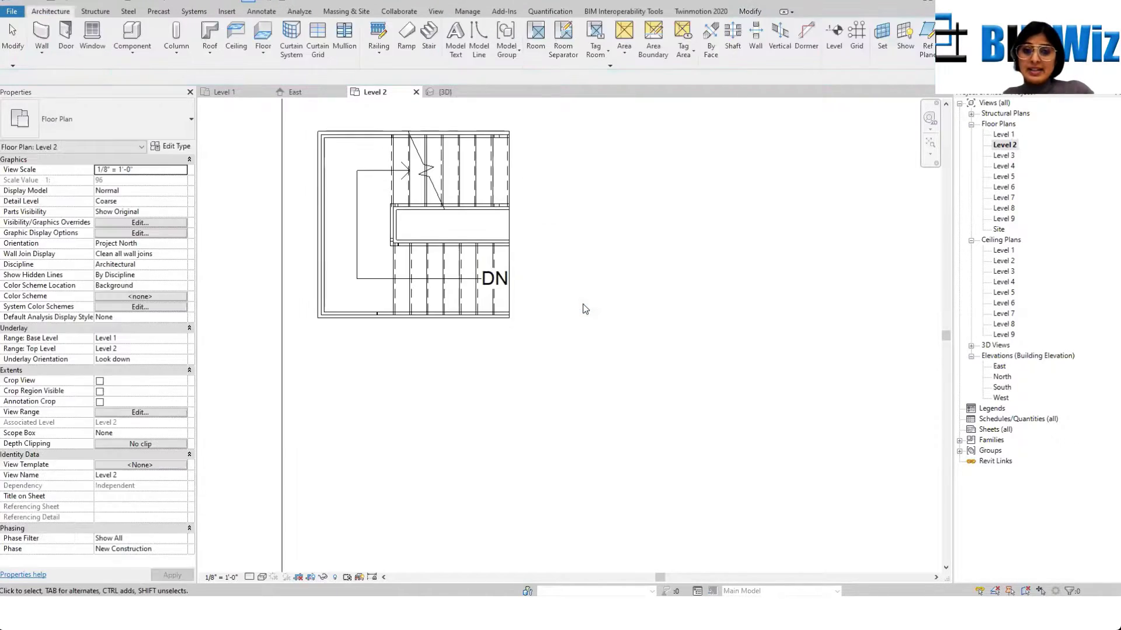
Step: Hide the U-shaped stair element and the whole Stairs category in the Level 2 floor plan
{"action": "right_click", "coordinate": [479, 181]}
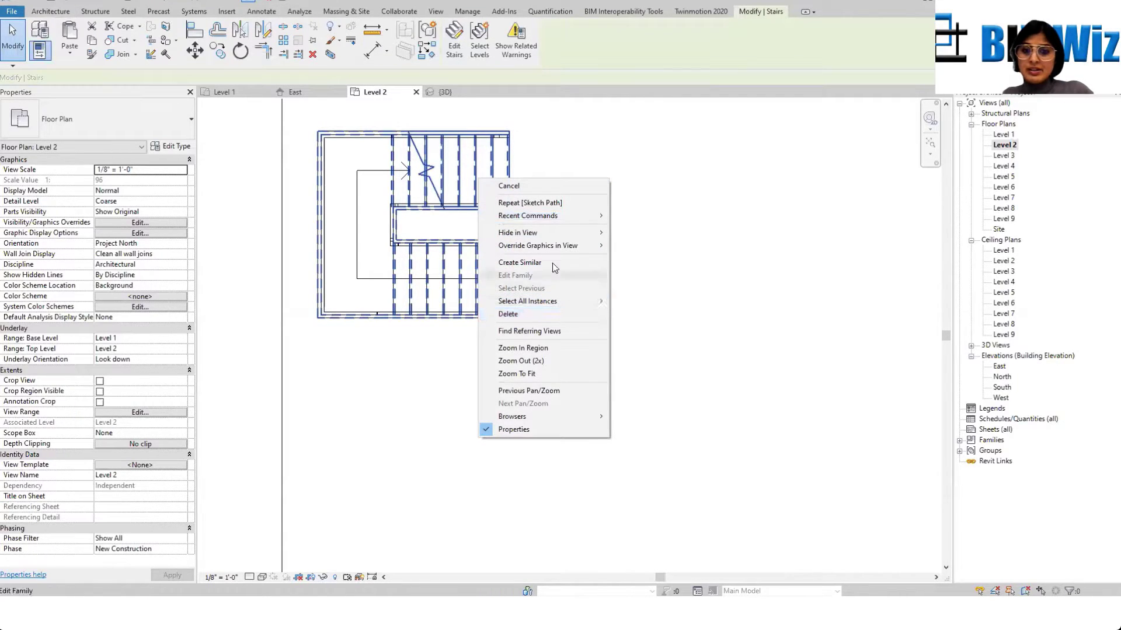
{"action": "mouse_move", "coordinate": [545, 233]}
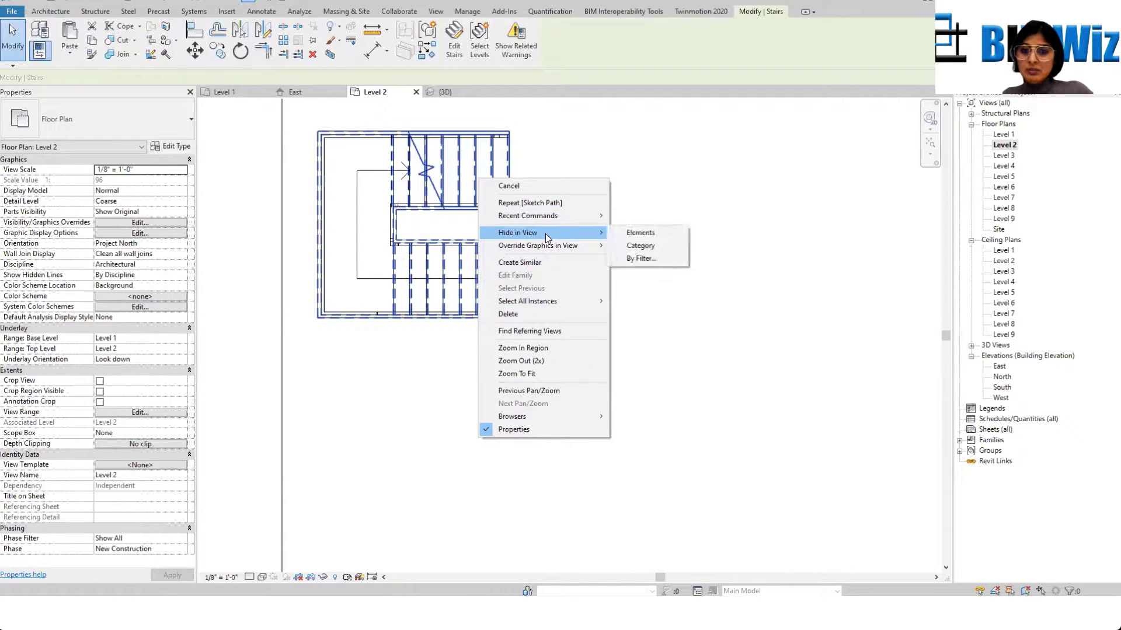
{"action": "left_click", "coordinate": [636, 235]}
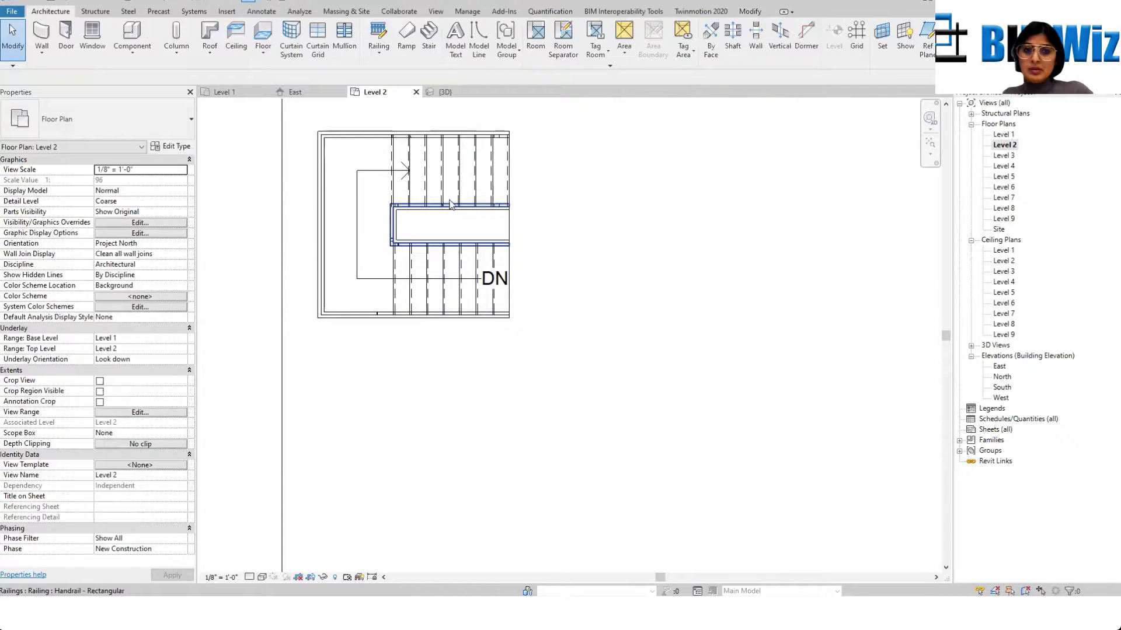
{"action": "right_click", "coordinate": [459, 181]}
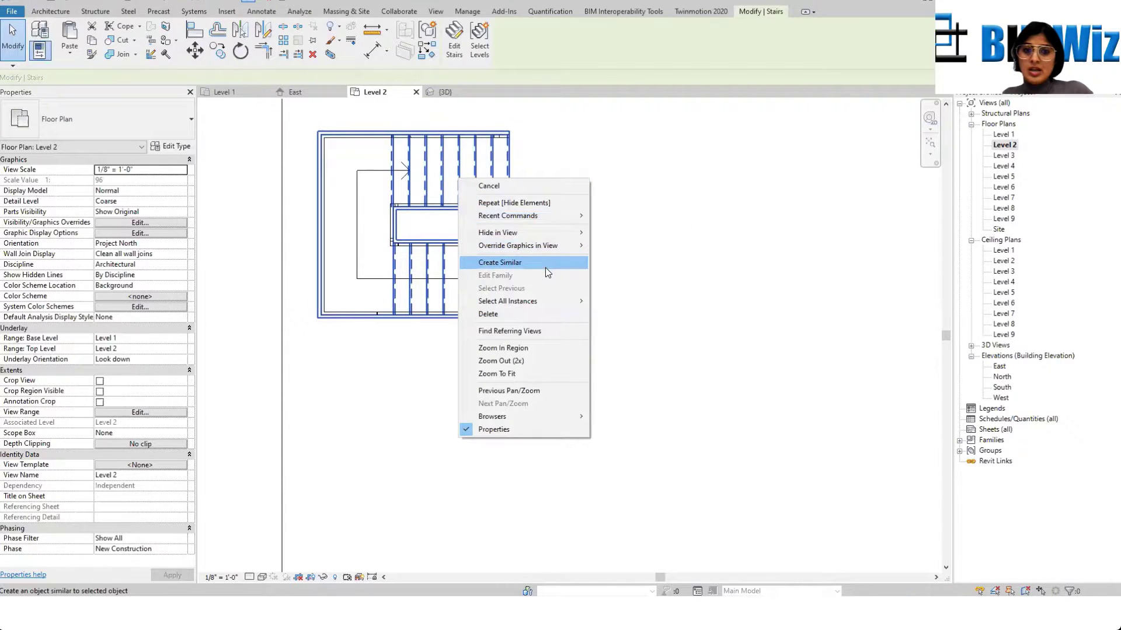
{"action": "mouse_move", "coordinate": [555, 233]}
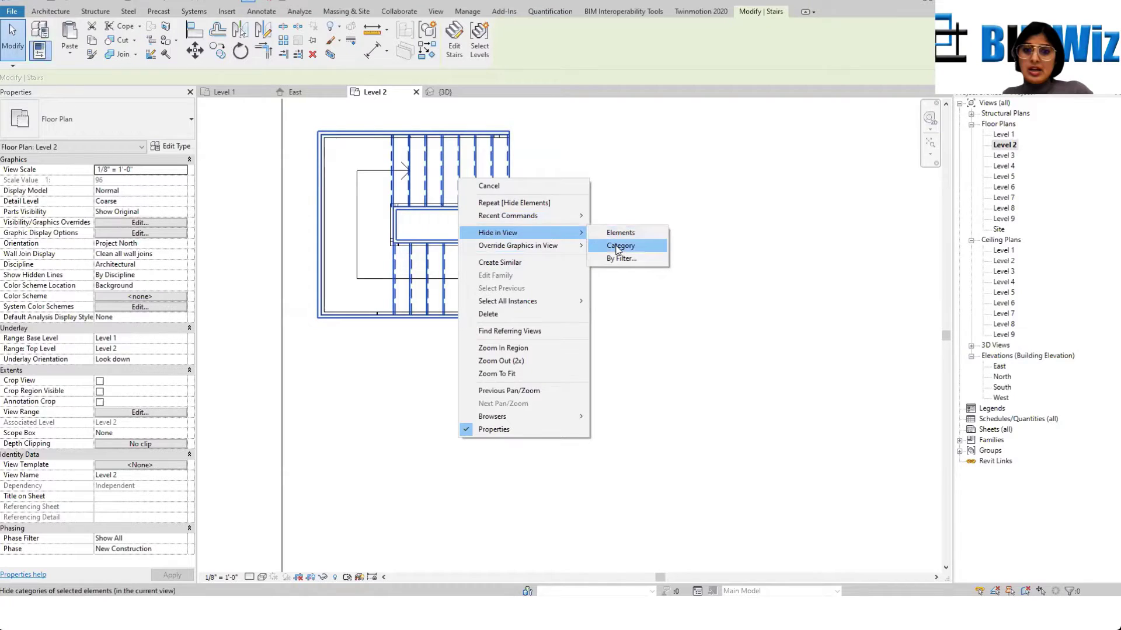
{"action": "left_click", "coordinate": [618, 248]}
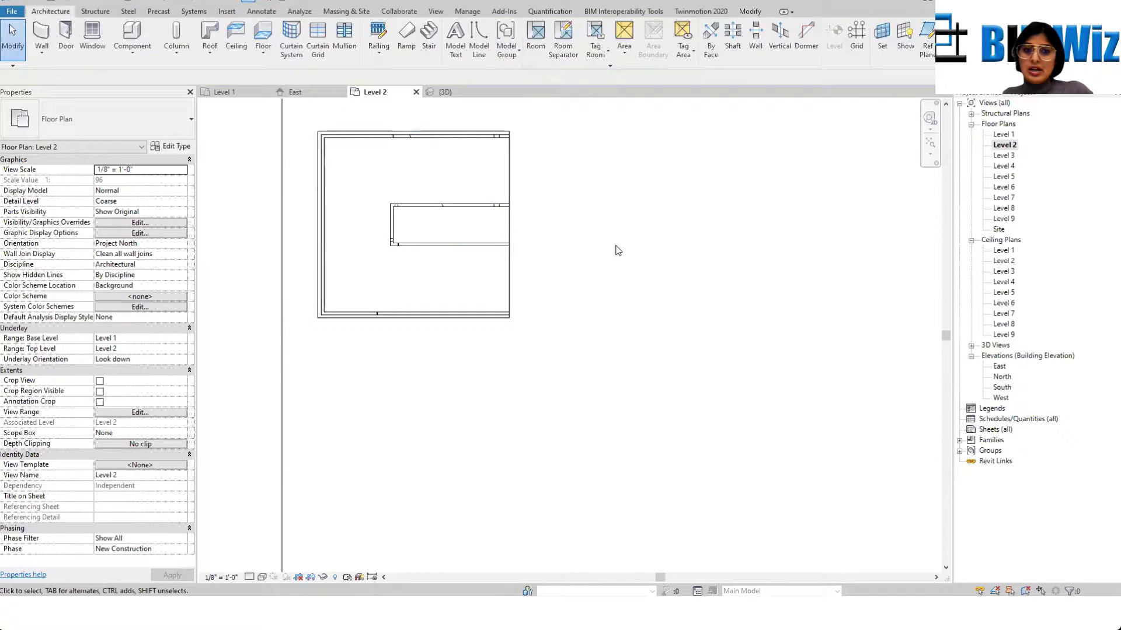
Step: Start a Level 2 railing path and trace all four edges of the floor's stair opening with Pick Lines at 0' offset
{"action": "left_click", "coordinate": [513, 168]}
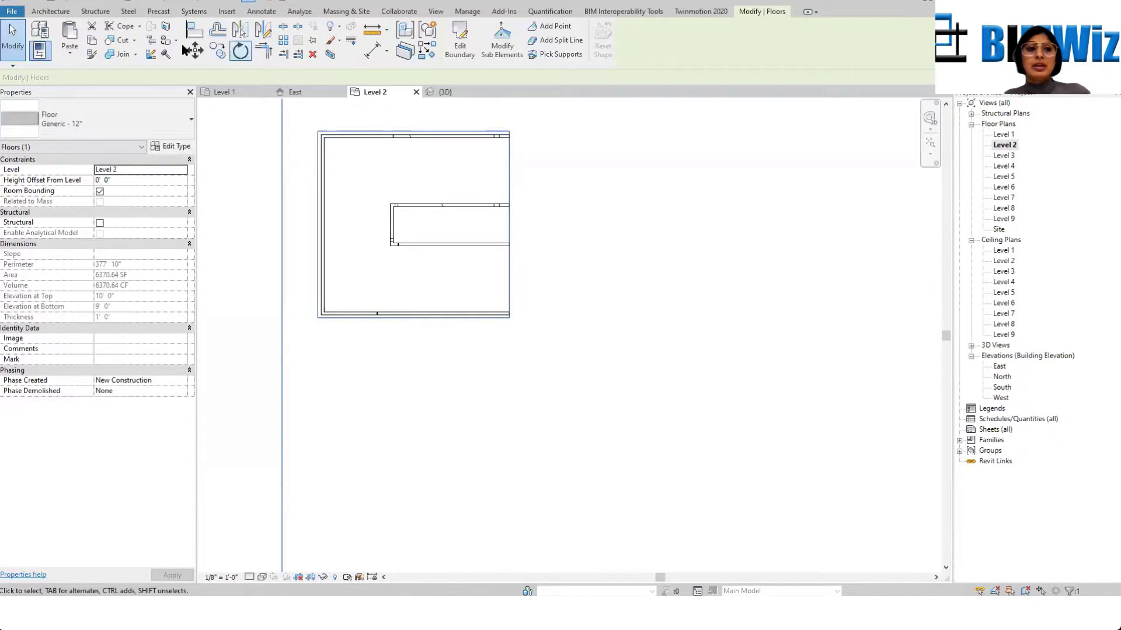
{"action": "key", "text": "Escape"}
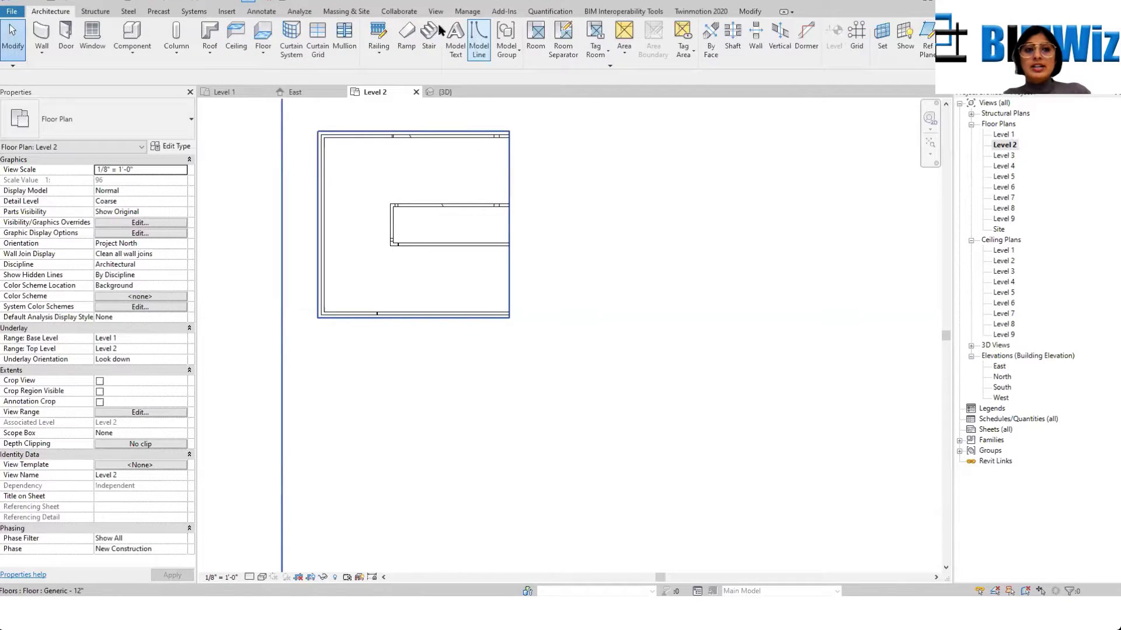
{"action": "left_click", "coordinate": [378, 32]}
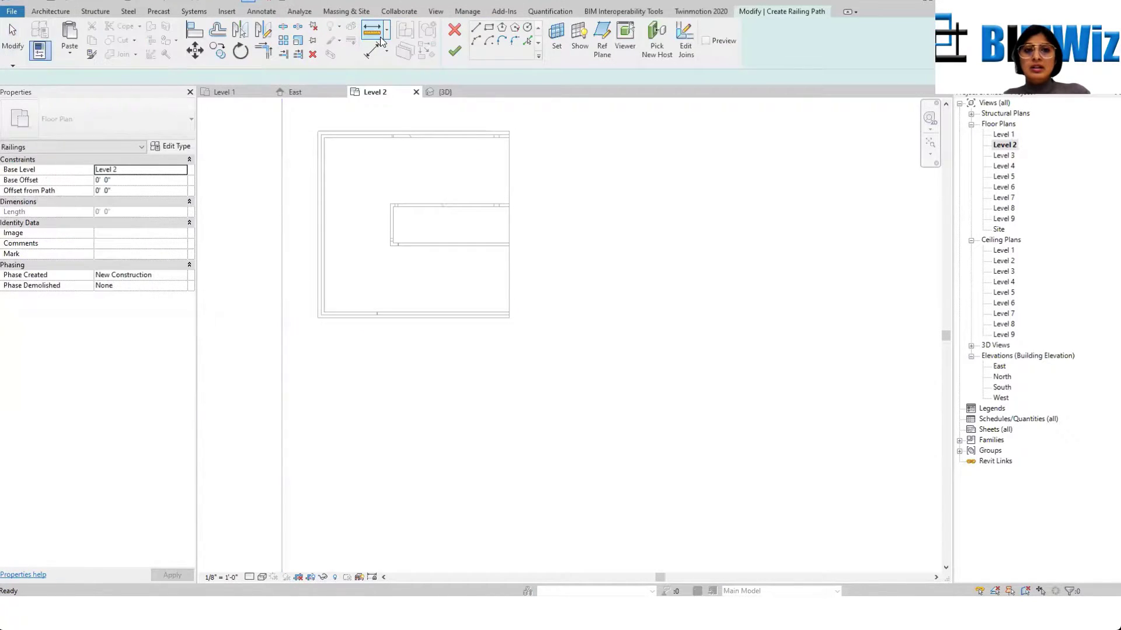
{"action": "left_click", "coordinate": [528, 41]}
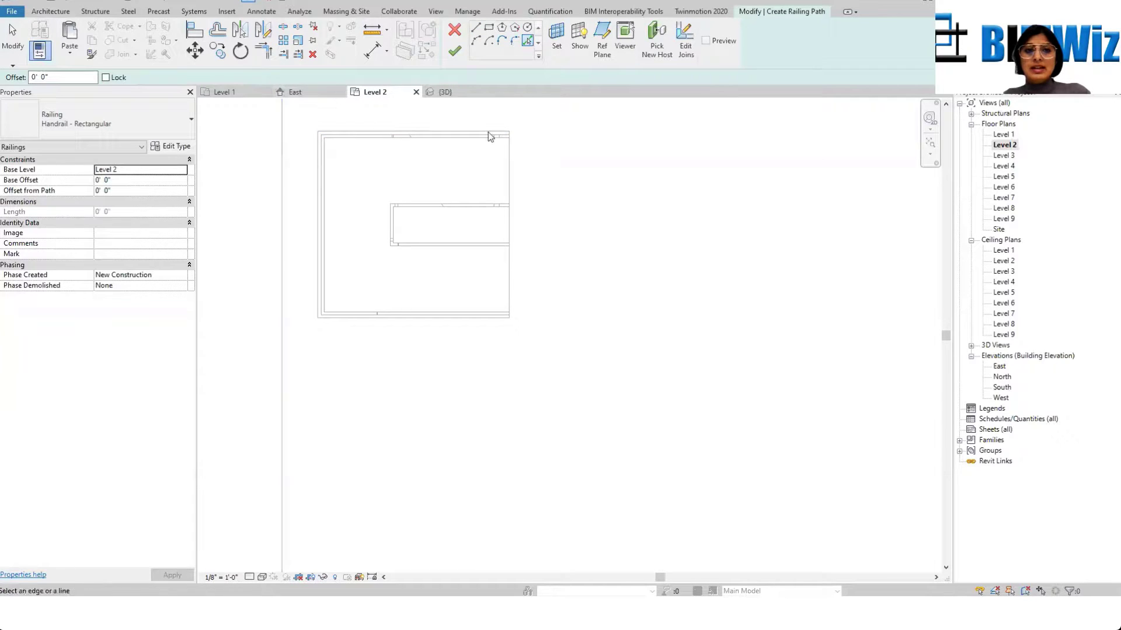
{"action": "left_click", "coordinate": [513, 216]}
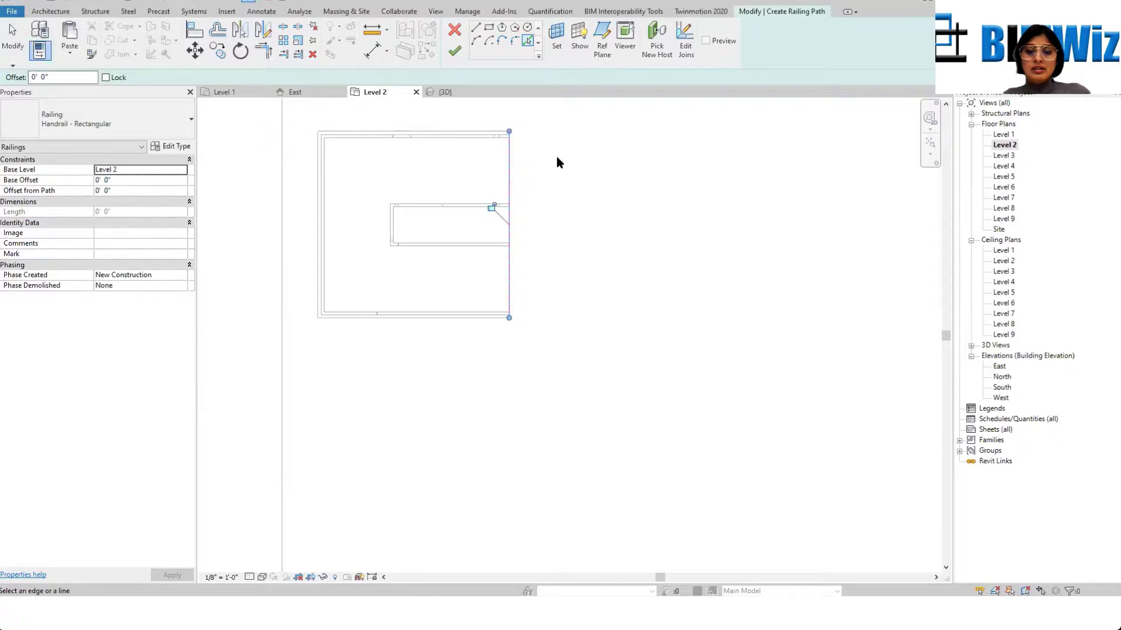
{"action": "left_click", "coordinate": [383, 319]}
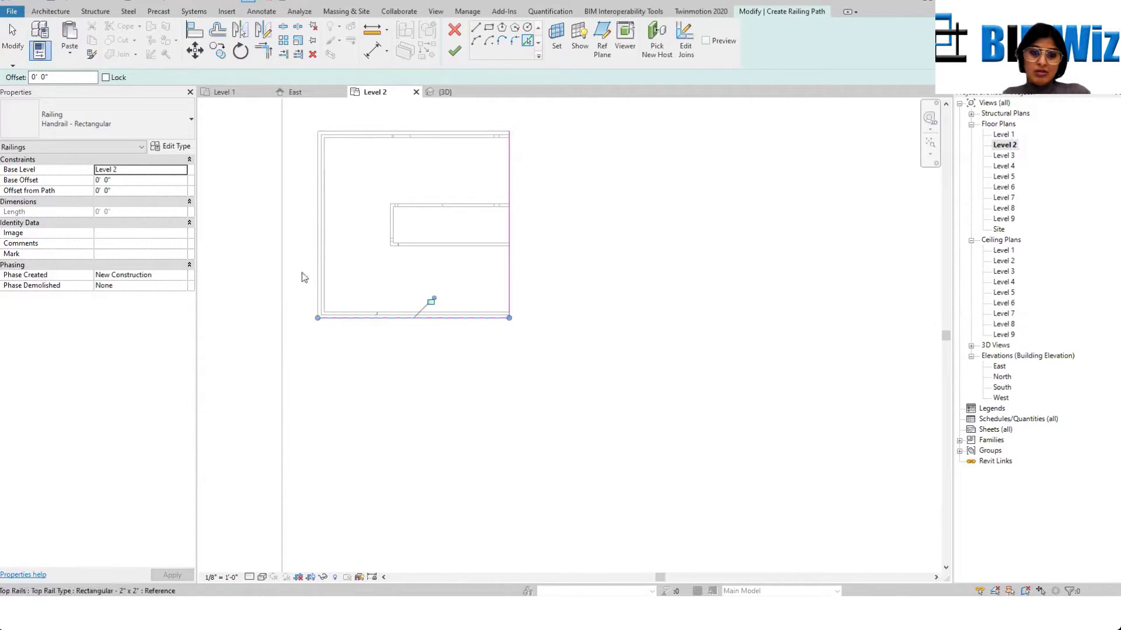
{"action": "scroll", "coordinate": [315, 217], "scroll_direction": "up", "scroll_amount": 3}
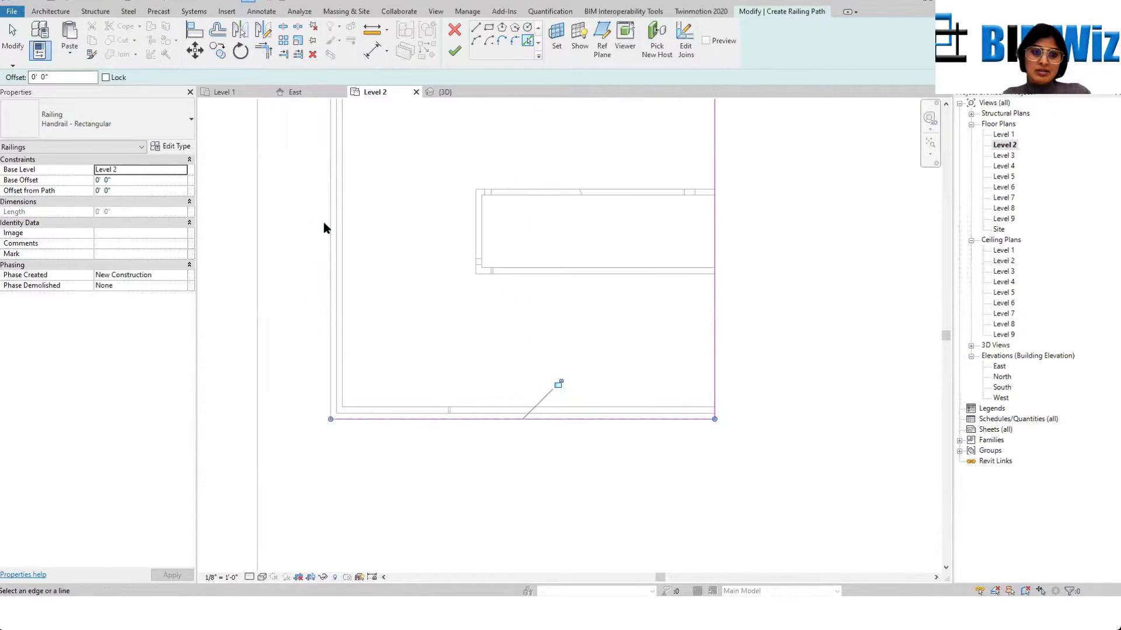
{"action": "left_click", "coordinate": [325, 228]}
{"action": "scroll", "coordinate": [325, 236], "scroll_direction": "down", "scroll_amount": 4}
{"action": "scroll", "coordinate": [370, 211], "scroll_direction": "up", "scroll_amount": 4}
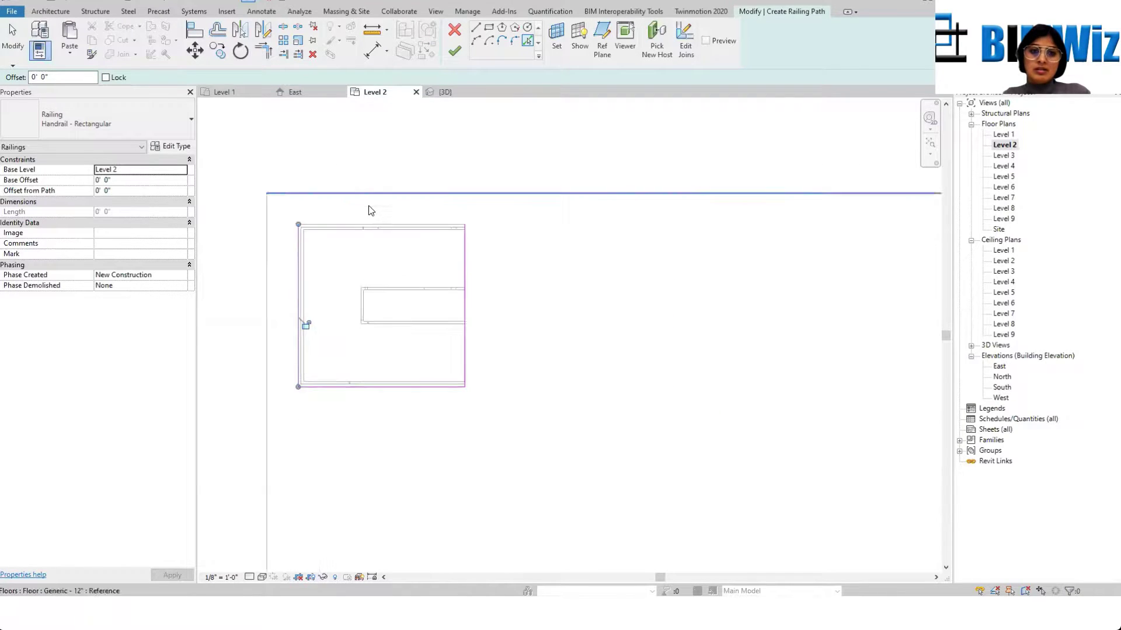
{"action": "left_click", "coordinate": [380, 257]}
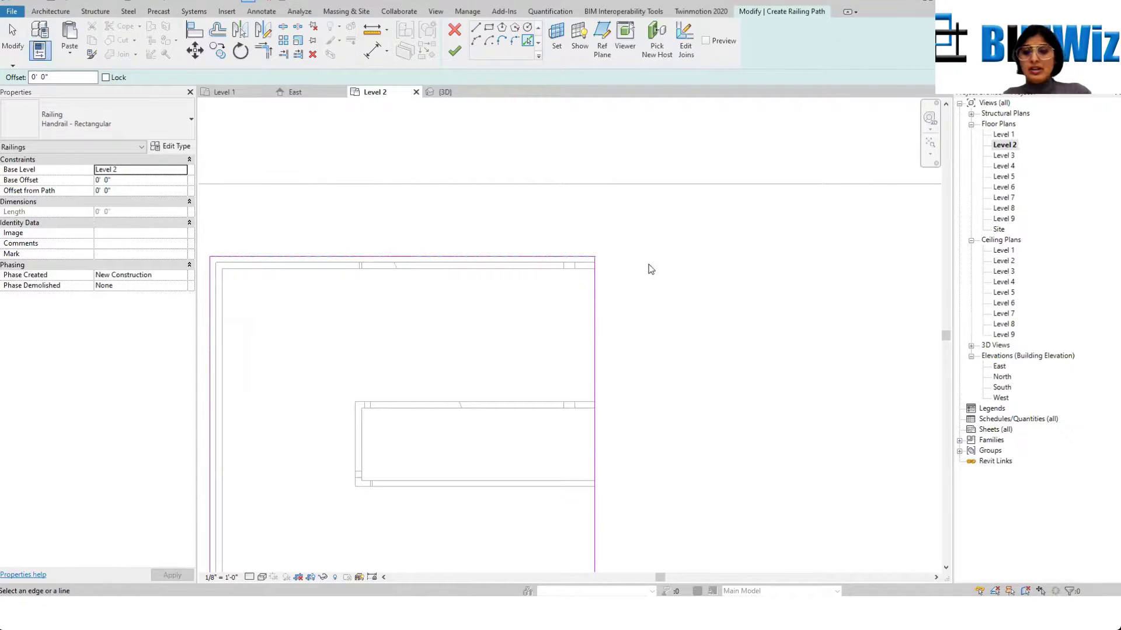
Step: Delete the railing path segment along the opening's right edge, leaving the stair access side open
{"action": "left_click", "coordinate": [596, 301]}
{"action": "key", "text": "Escape"}
{"action": "left_click", "coordinate": [595, 299]}
{"action": "key", "text": "Escape"}
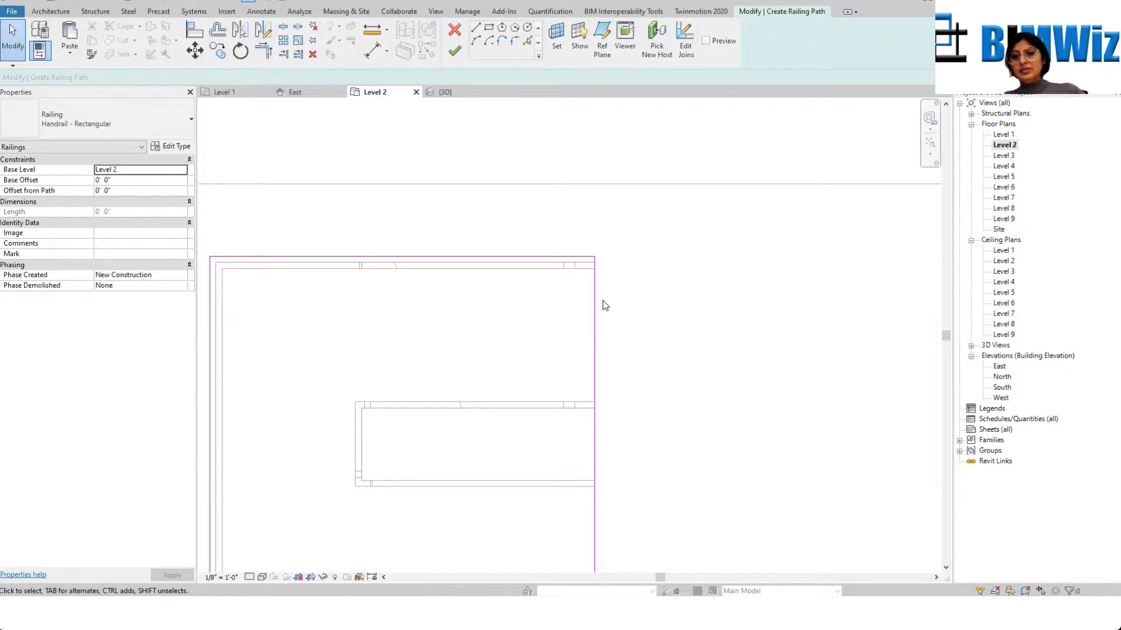
{"action": "left_click", "coordinate": [596, 309]}
{"action": "key", "text": "Escape"}
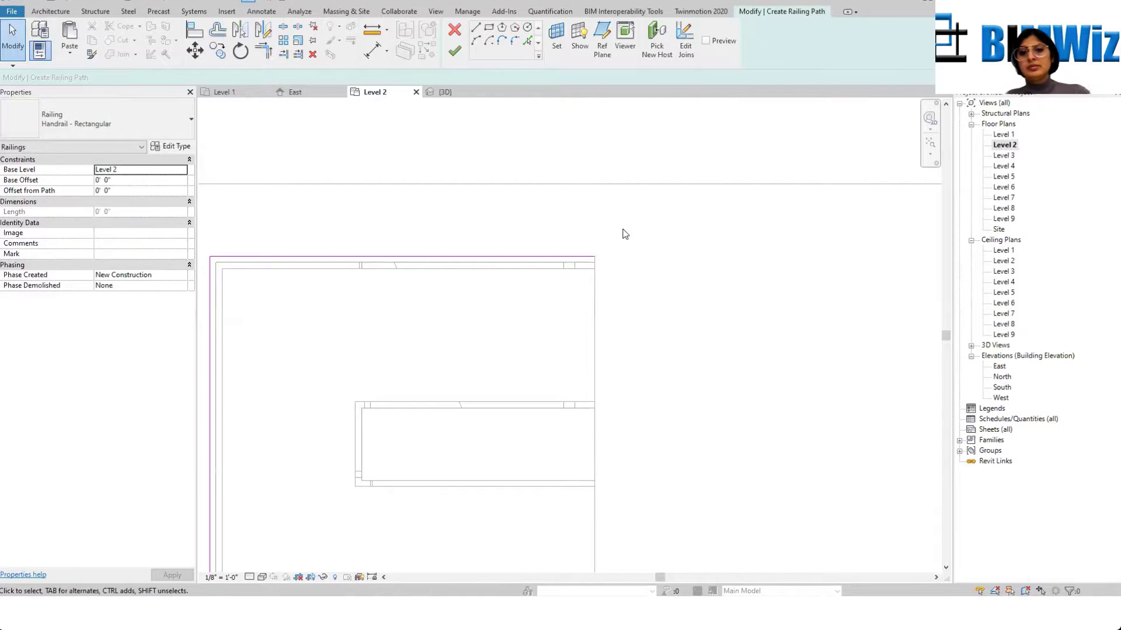
Step: Finish the Level 2 railing sketch around the stair opening and unhide the Stairs category in the Level 2 floor plan
{"action": "scroll", "coordinate": [626, 232], "scroll_direction": "down", "scroll_amount": 3}
{"action": "left_click", "coordinate": [454, 51]}
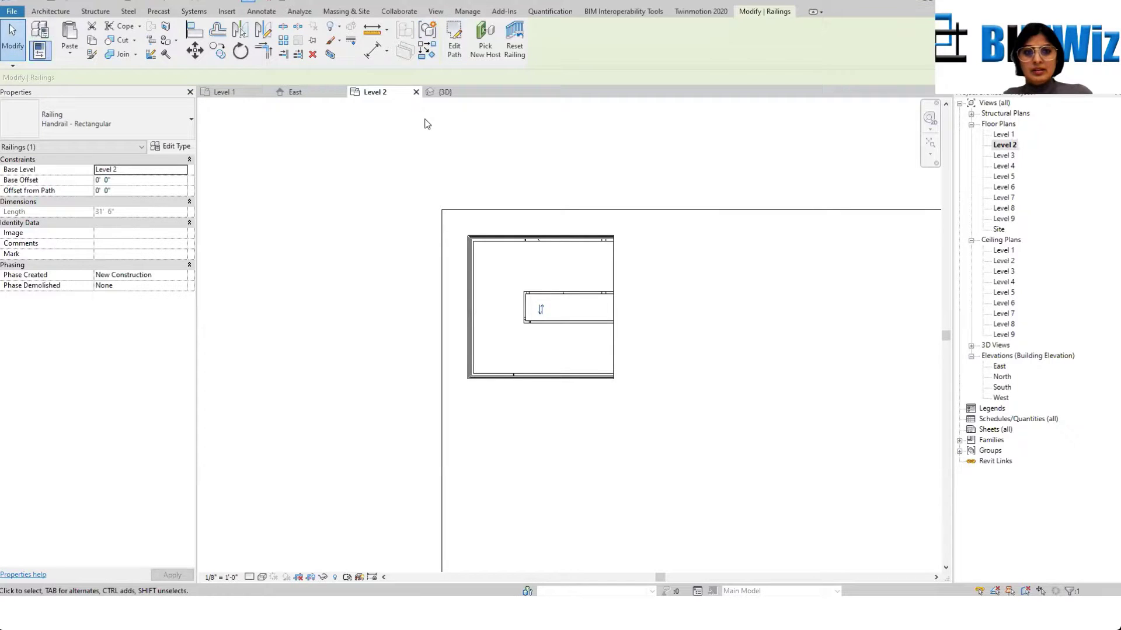
{"action": "left_click", "coordinate": [334, 578]}
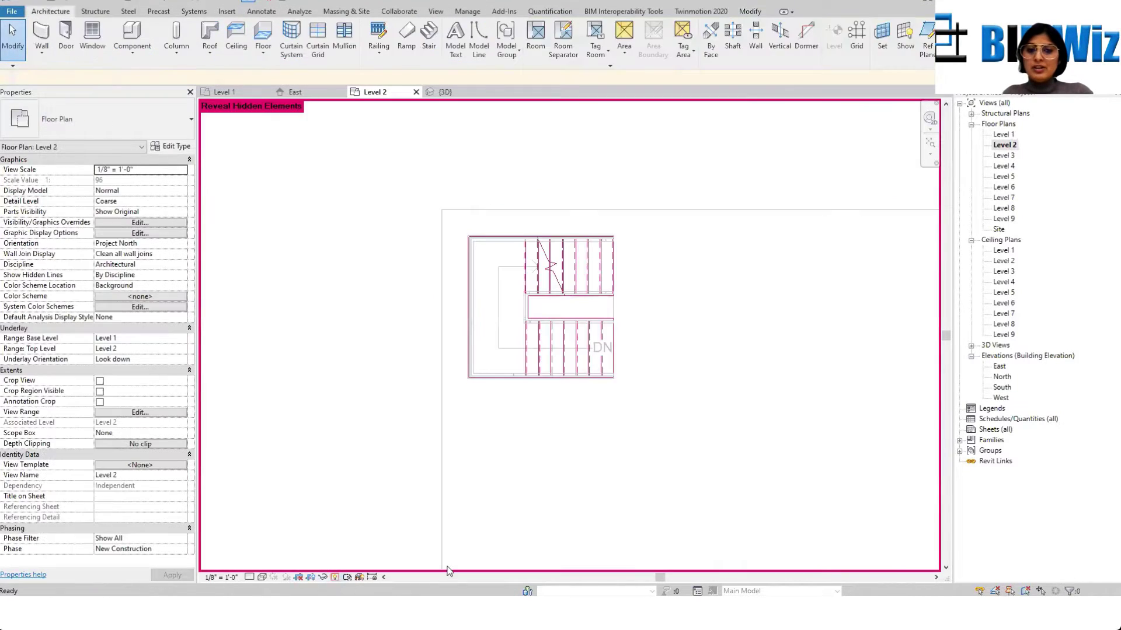
{"action": "right_click", "coordinate": [523, 277]}
{"action": "mouse_move", "coordinate": [614, 344]}
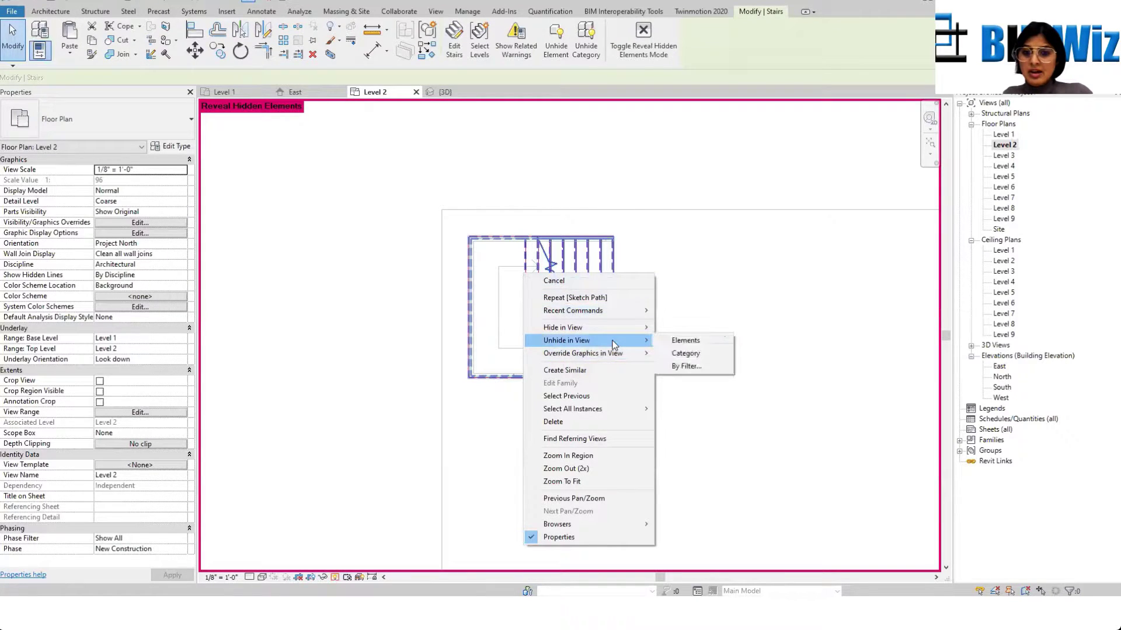
{"action": "left_click", "coordinate": [687, 355]}
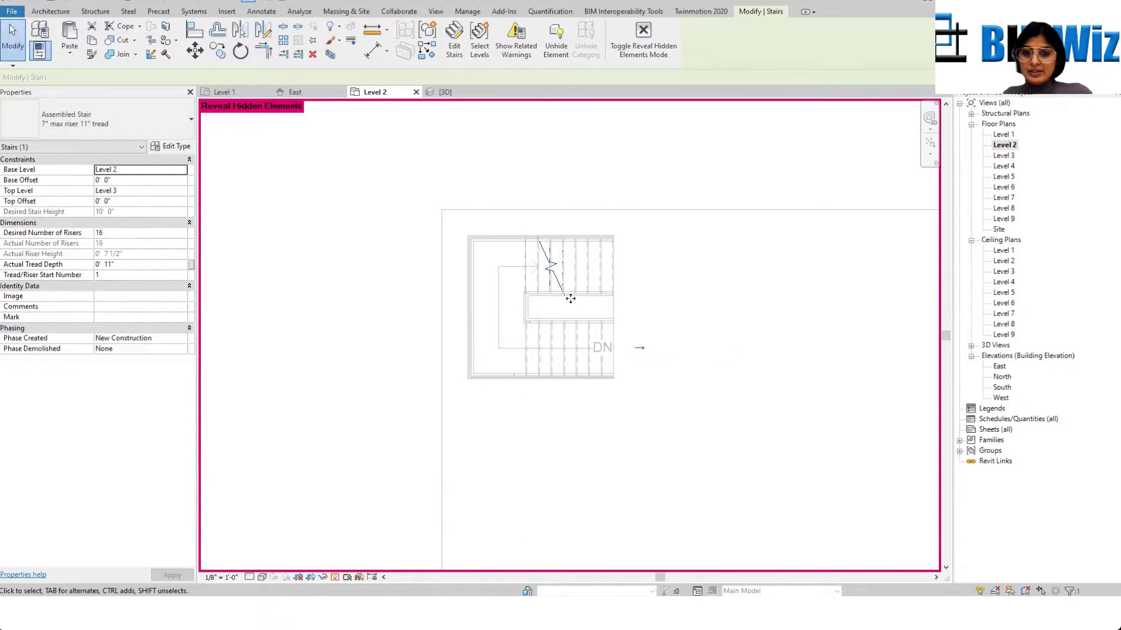
{"action": "scroll", "coordinate": [485, 342], "scroll_direction": "up", "scroll_amount": 3}
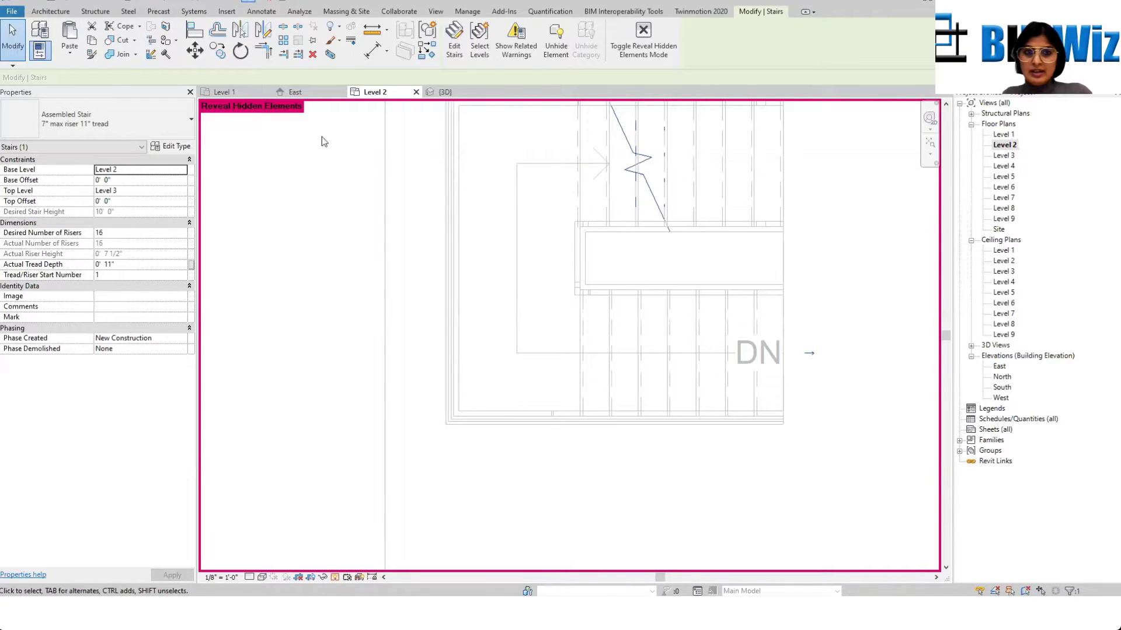
{"action": "left_click", "coordinate": [335, 578]}
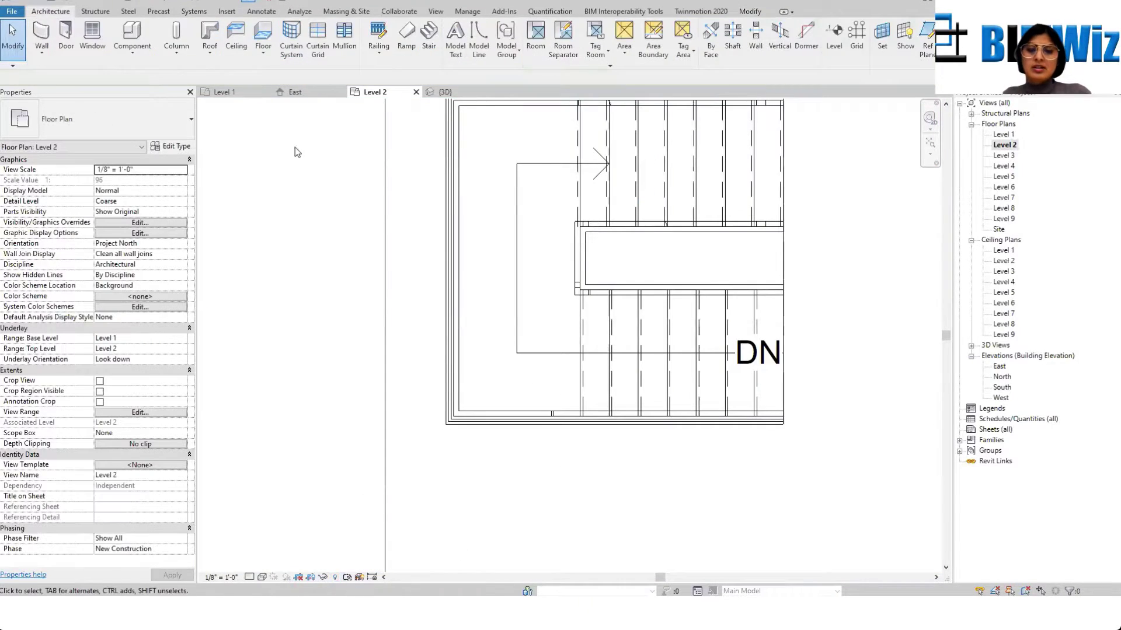
Step: Switch to the 3D view and reset its temporary hide/isolate so the whole building is shown
{"action": "left_click", "coordinate": [215, 1]}
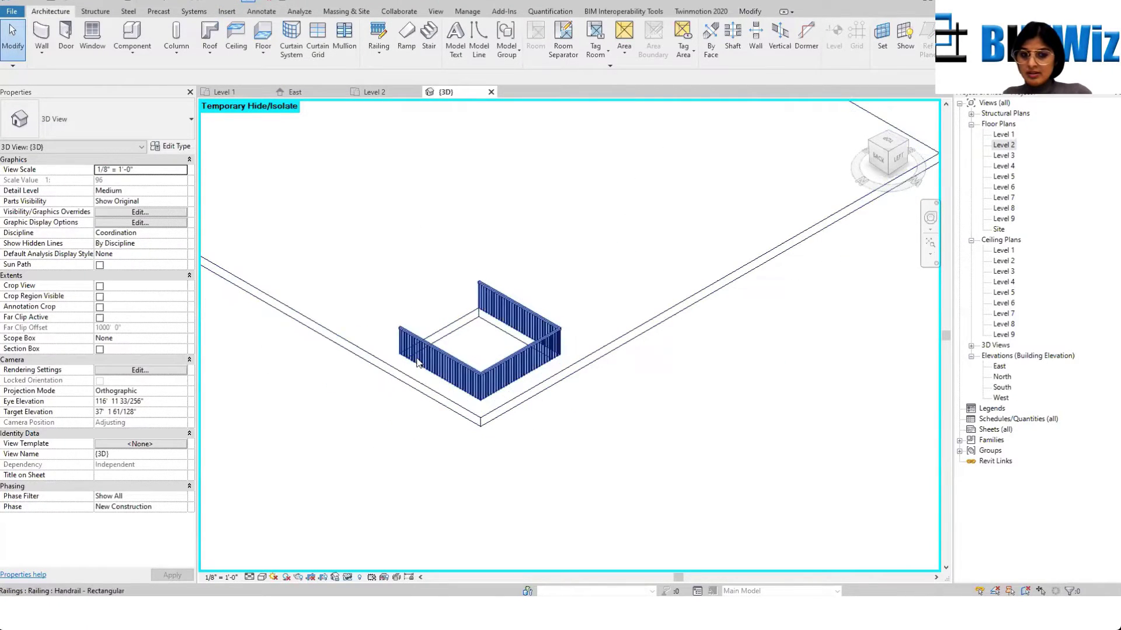
{"action": "scroll", "coordinate": [417, 362], "scroll_direction": "up", "scroll_amount": 2}
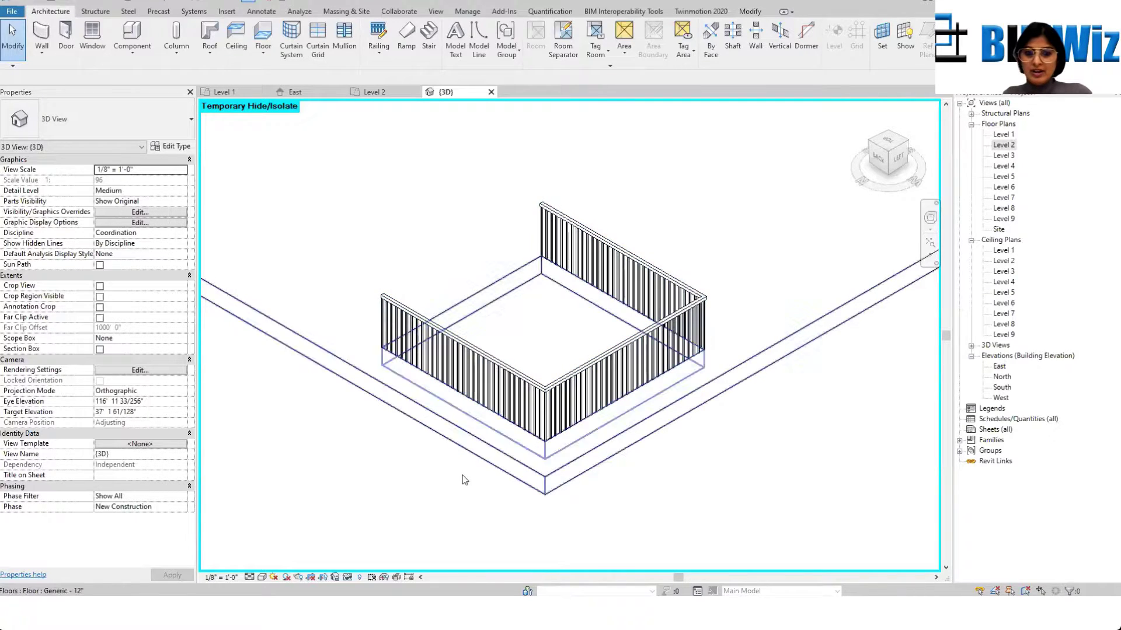
{"action": "left_click", "coordinate": [347, 577]}
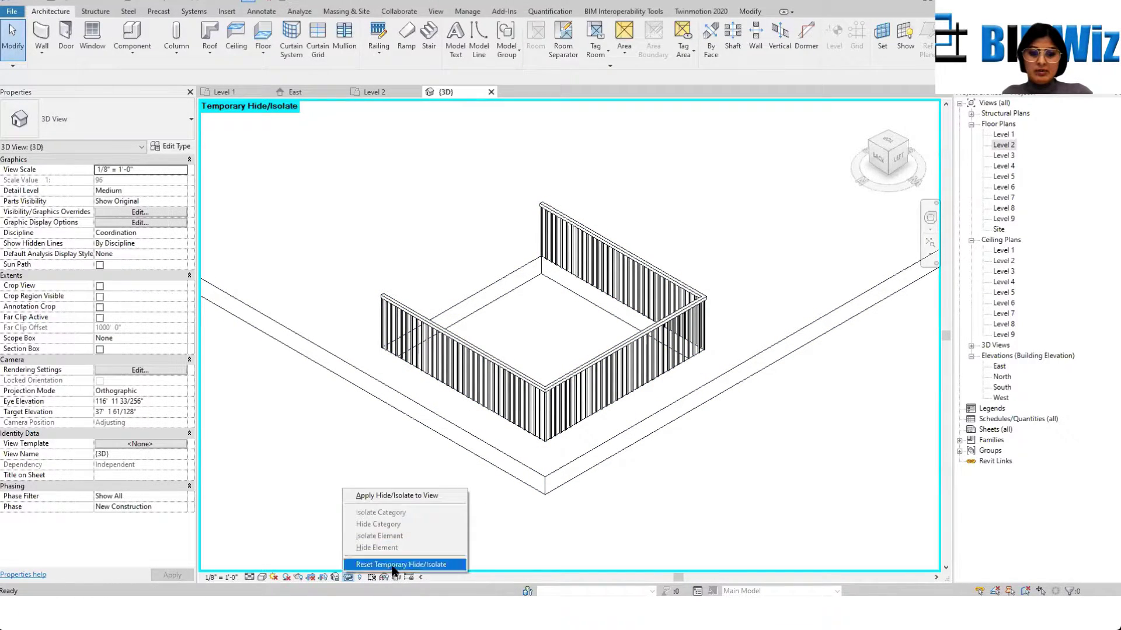
{"action": "left_click", "coordinate": [364, 564]}
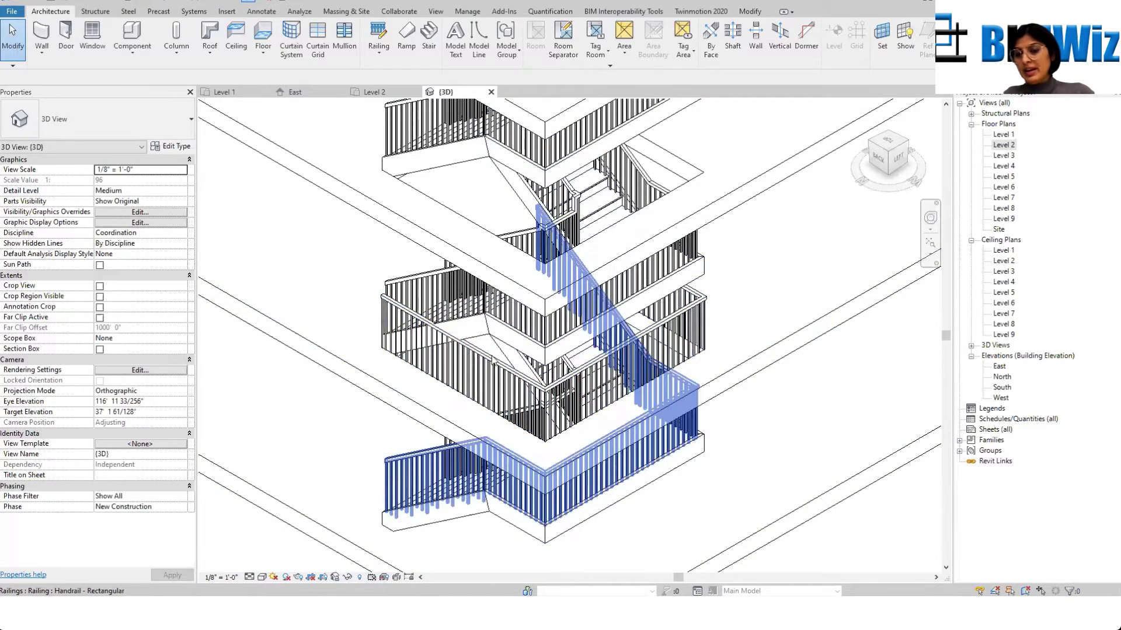
Step: Try Glass Panel - Bottom Fill, Guardrail - Pipe and Guardrail - Rectangular on the Level 2 opening's railing, and set its type to Handrail - Pipe
{"action": "scroll", "coordinate": [403, 329], "scroll_direction": "up", "scroll_amount": 4}
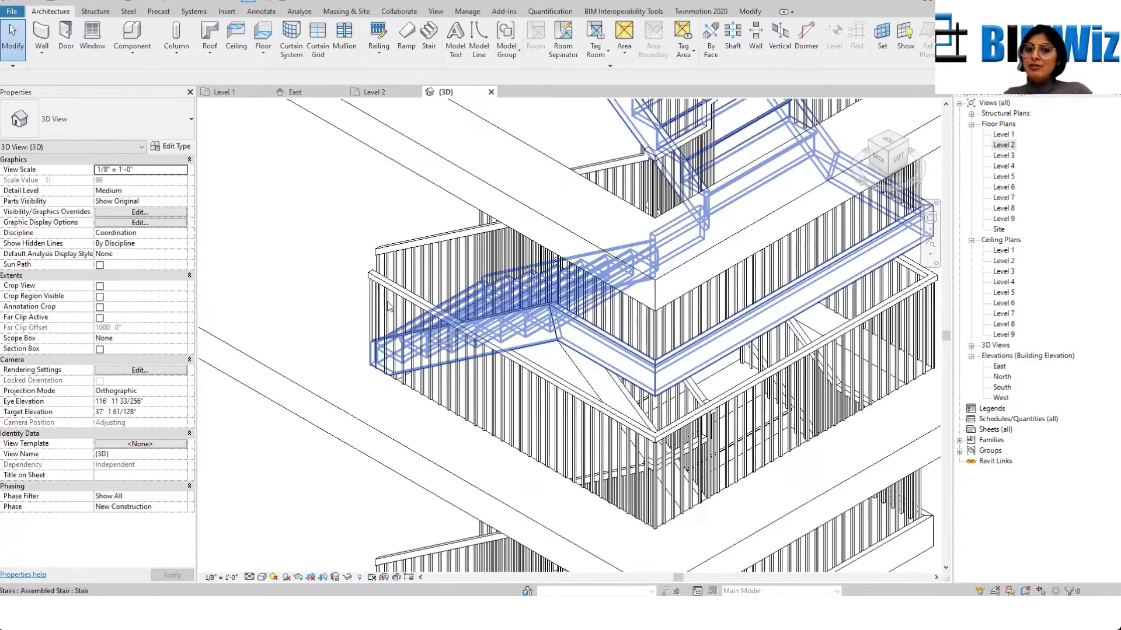
{"action": "left_click", "coordinate": [375, 279]}
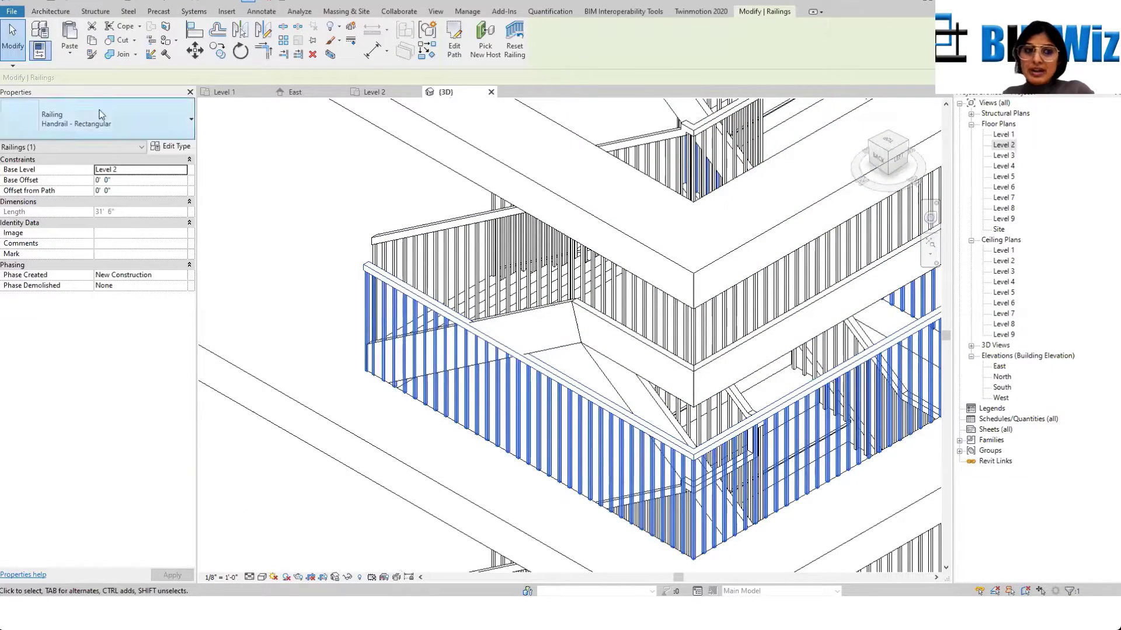
{"action": "left_click", "coordinate": [132, 114]}
{"action": "left_click", "coordinate": [78, 176]}
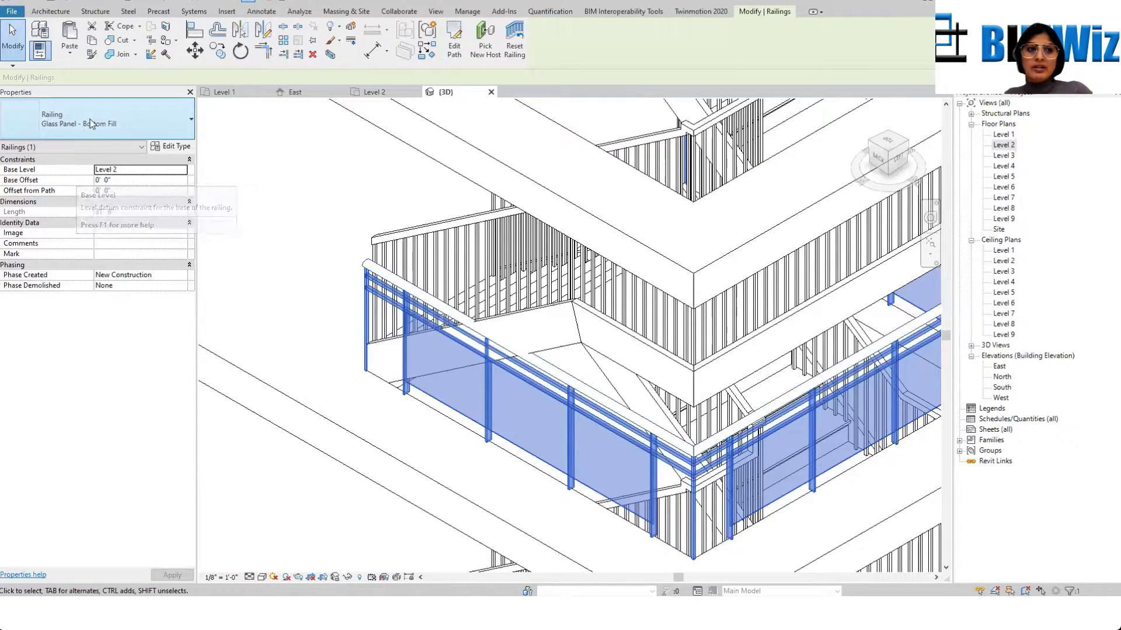
{"action": "left_click", "coordinate": [87, 119]}
{"action": "left_click", "coordinate": [81, 190]}
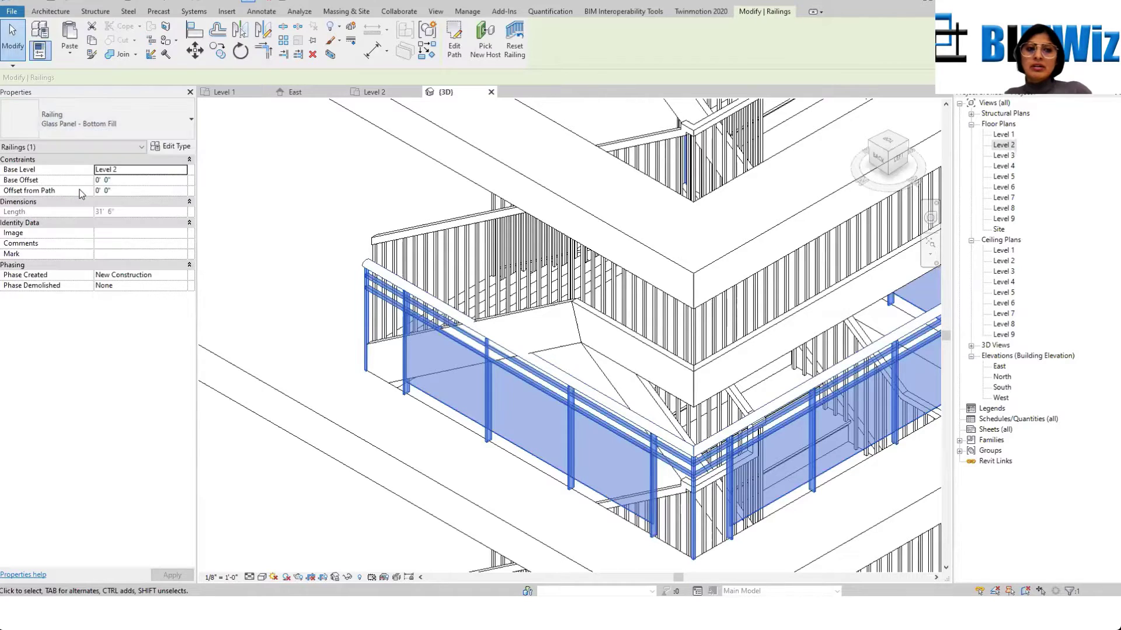
{"action": "left_click", "coordinate": [110, 121]}
{"action": "left_click", "coordinate": [116, 204]}
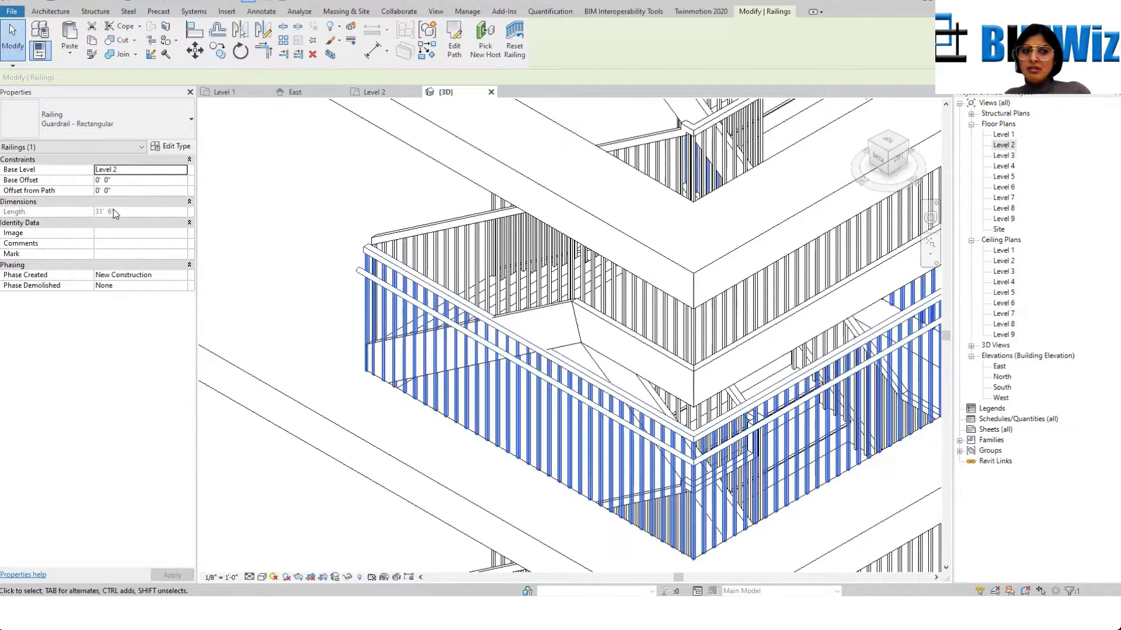
{"action": "left_click", "coordinate": [126, 133]}
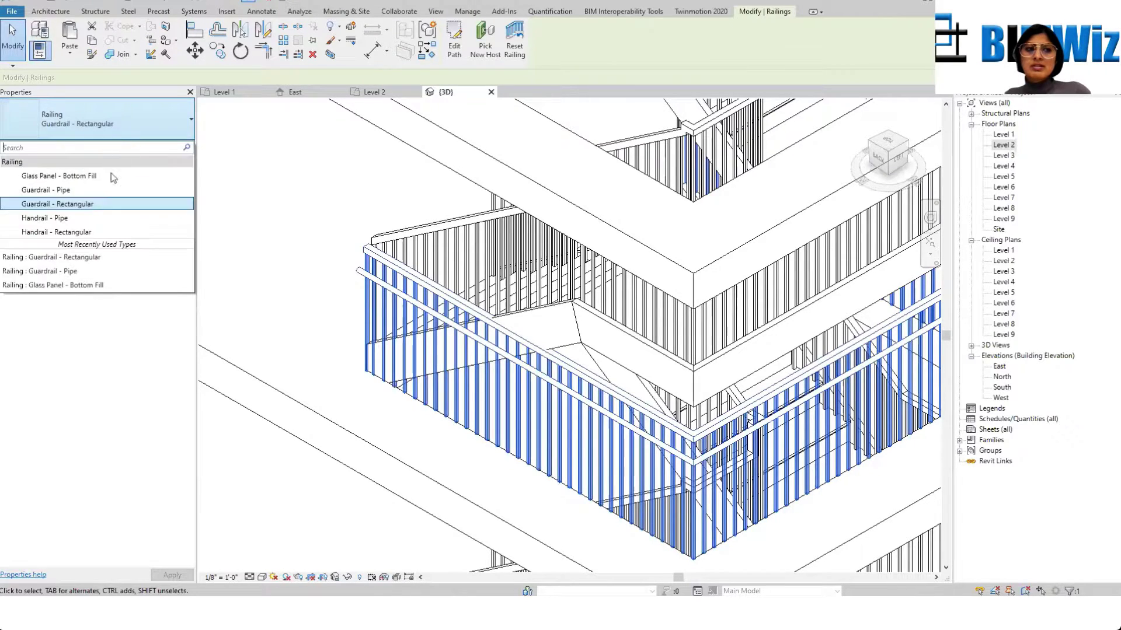
{"action": "left_click", "coordinate": [95, 220]}
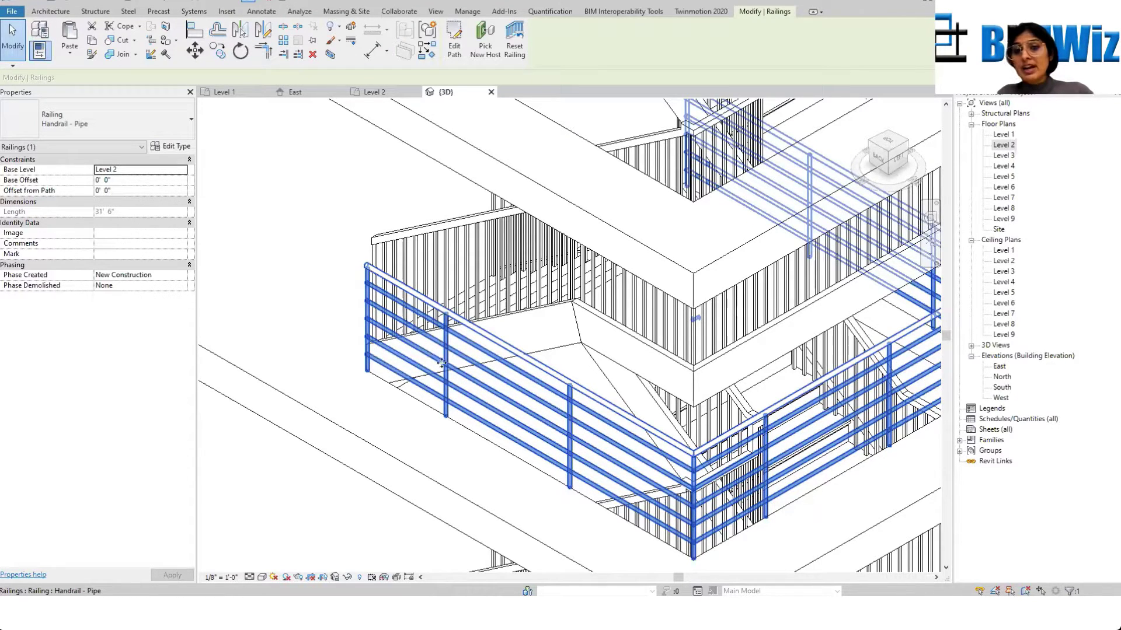
Step: Examine the railing at the Level 2 opening and the stair openings of the upper floors in the 3D view
{"action": "scroll", "coordinate": [593, 352], "scroll_direction": "down", "scroll_amount": 3}
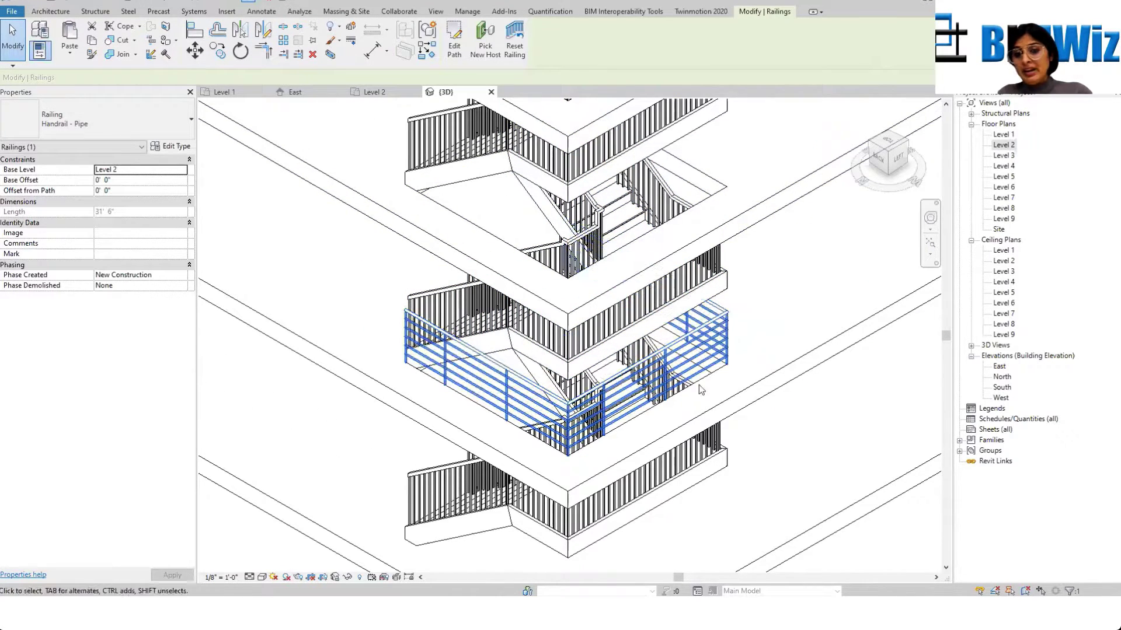
{"action": "middle_click_drag", "start_coordinate": [503, 442], "coordinate": [465, 418]}
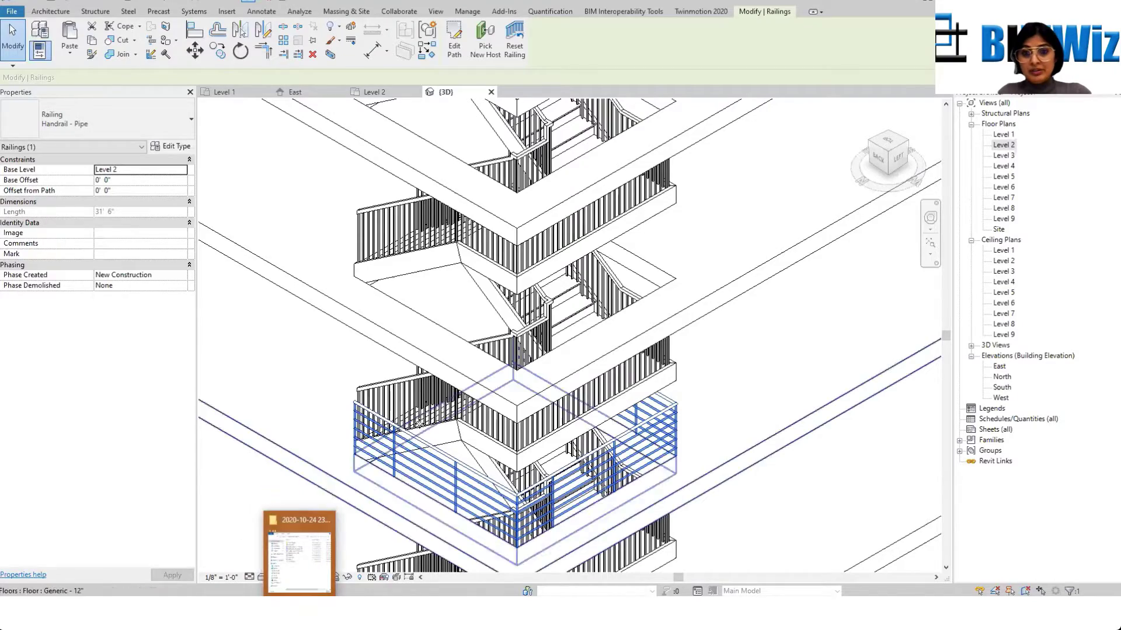
{"action": "scroll", "coordinate": [457, 283], "scroll_direction": "down", "scroll_amount": 3}
{"action": "middle_click_drag", "start_coordinate": [593, 243], "coordinate": [537, 461]}
{"action": "key", "text": "Escape"}
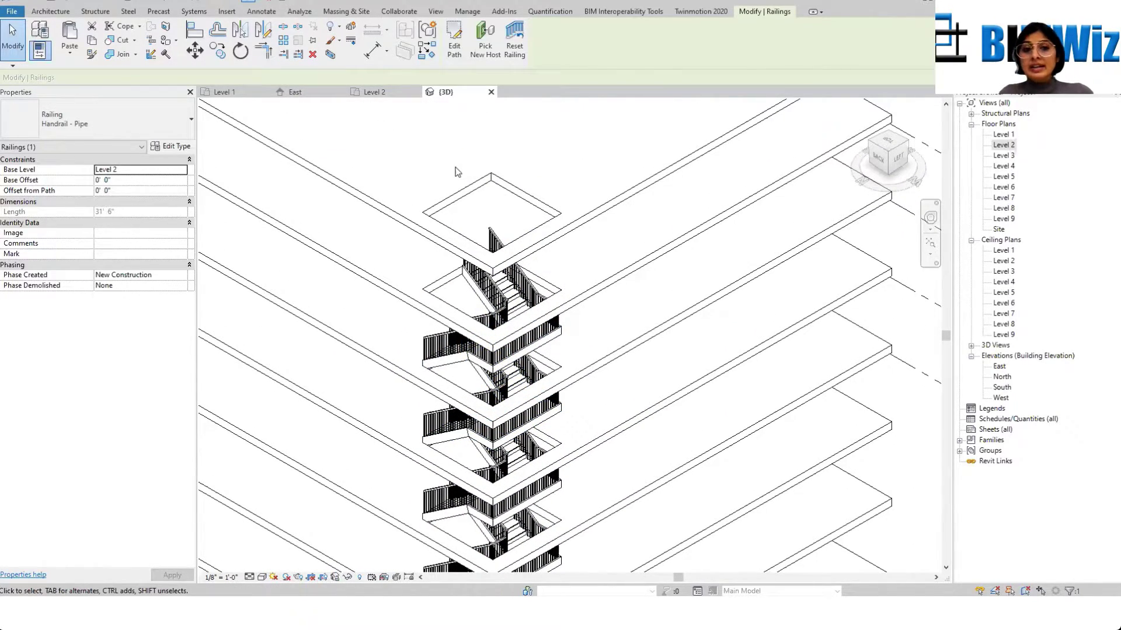
{"action": "scroll", "coordinate": [535, 269], "scroll_direction": "down", "scroll_amount": 1}
{"action": "scroll", "coordinate": [534, 269], "scroll_direction": "down", "scroll_amount": 3}
{"action": "scroll", "coordinate": [601, 321], "scroll_direction": "up", "scroll_amount": 1}
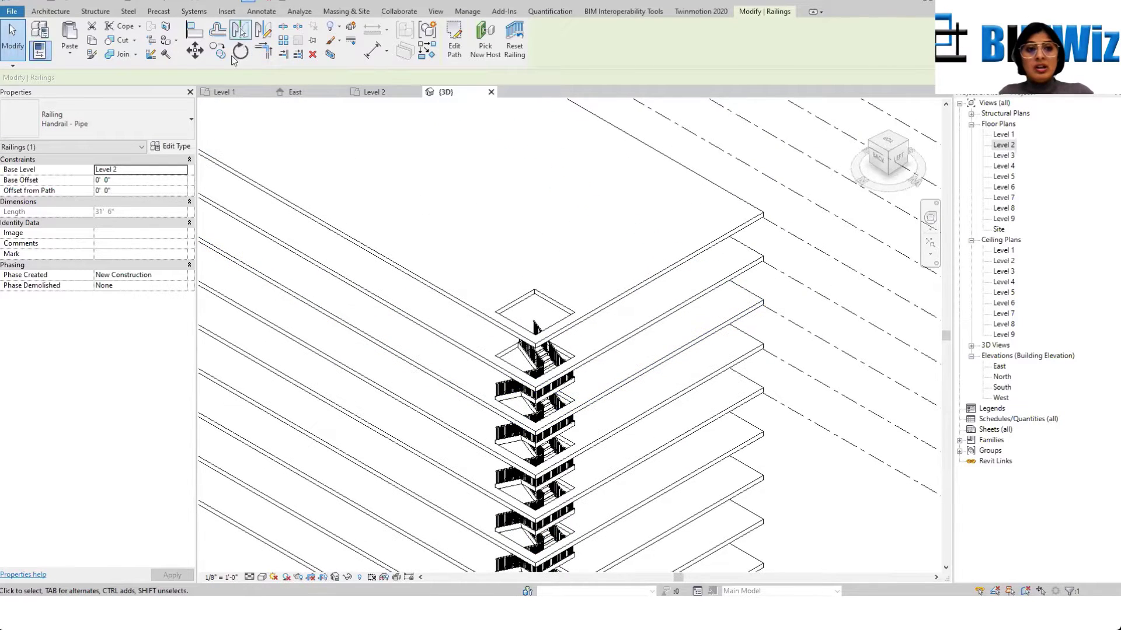
Step: Start a new stair in the Level 1 floor plan using the L-Shape Winder run
{"action": "double_click", "coordinate": [1005, 135]}
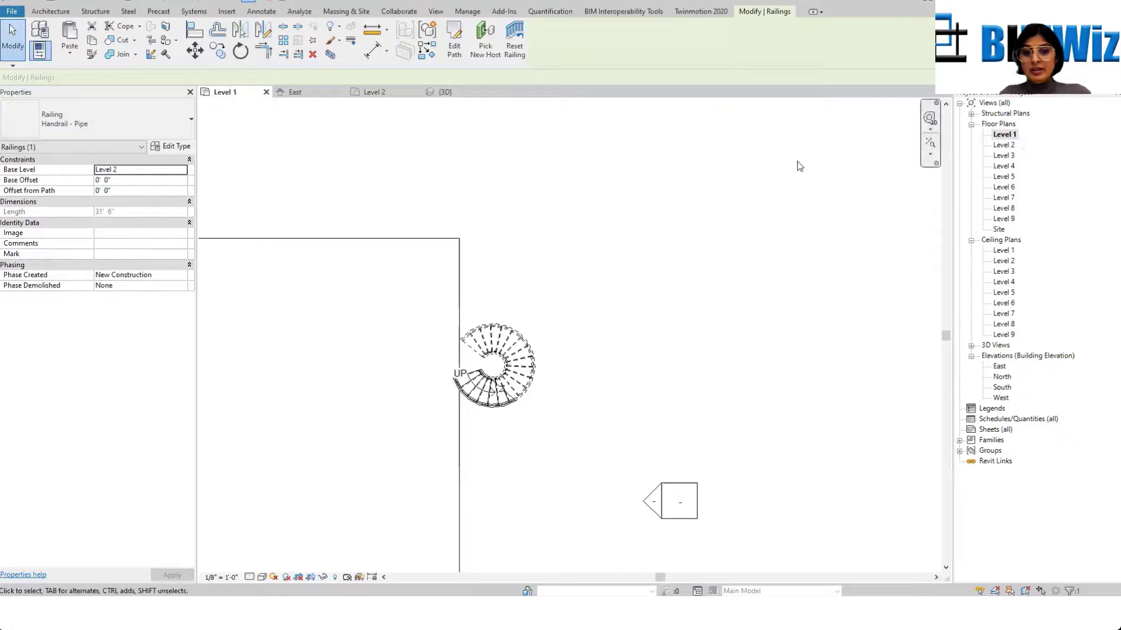
{"action": "scroll", "coordinate": [727, 283], "scroll_direction": "down", "scroll_amount": 1}
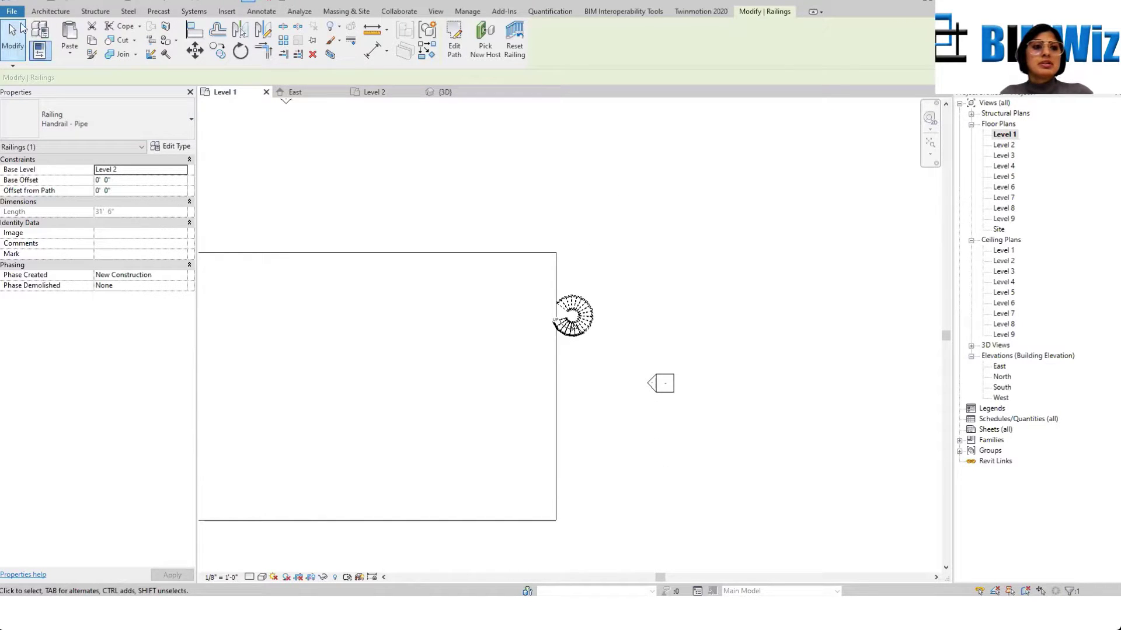
{"action": "left_click", "coordinate": [49, 11]}
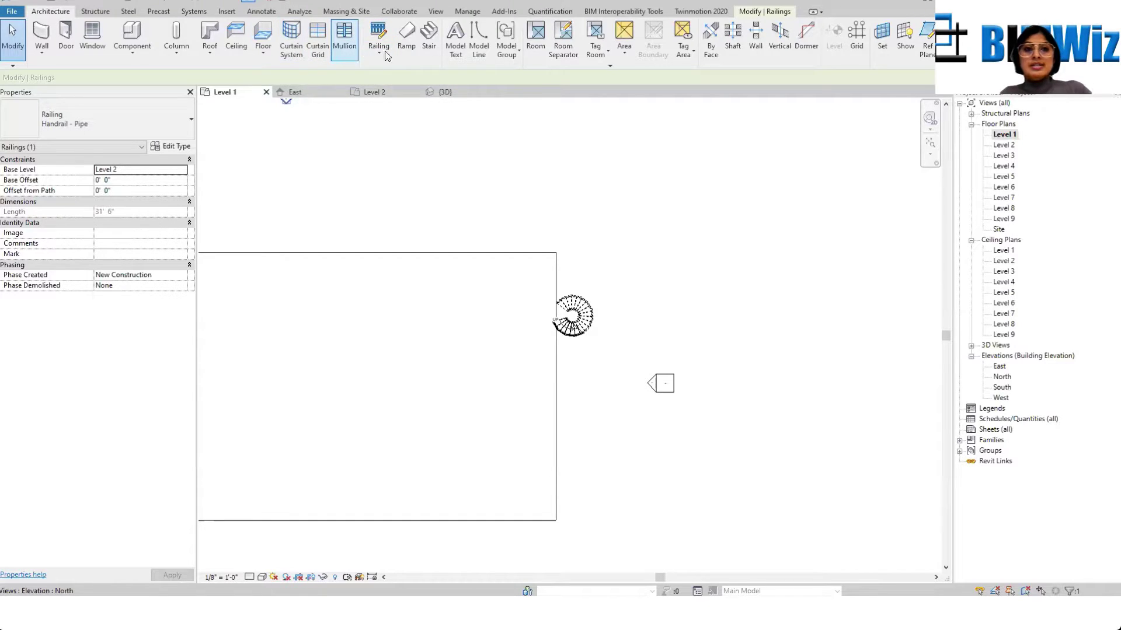
{"action": "left_click", "coordinate": [430, 41]}
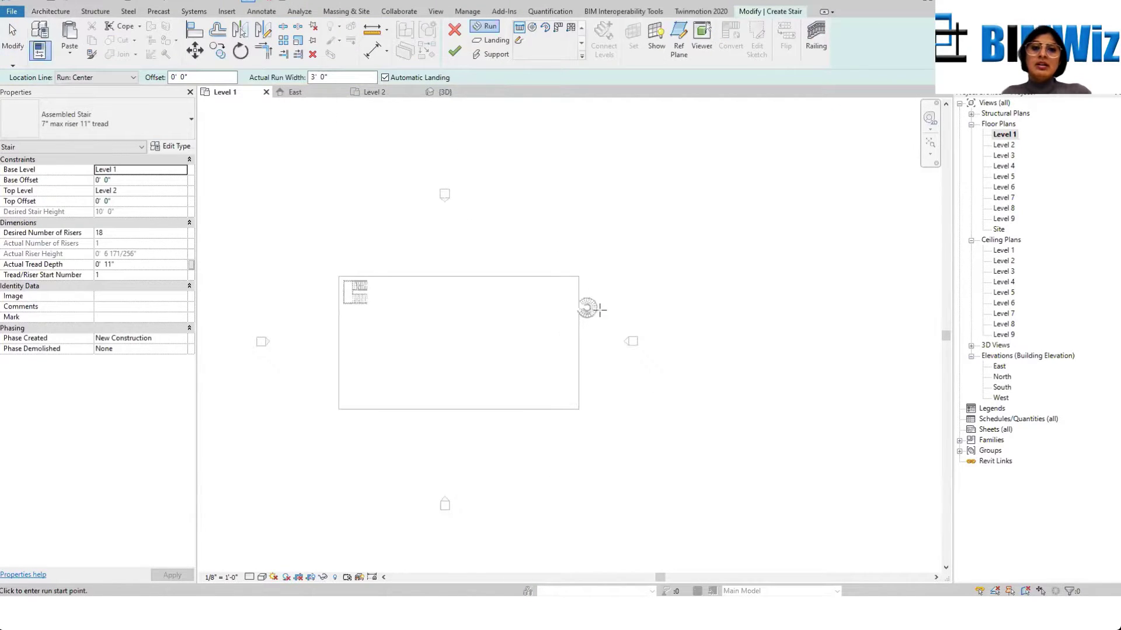
{"action": "left_click", "coordinate": [559, 28]}
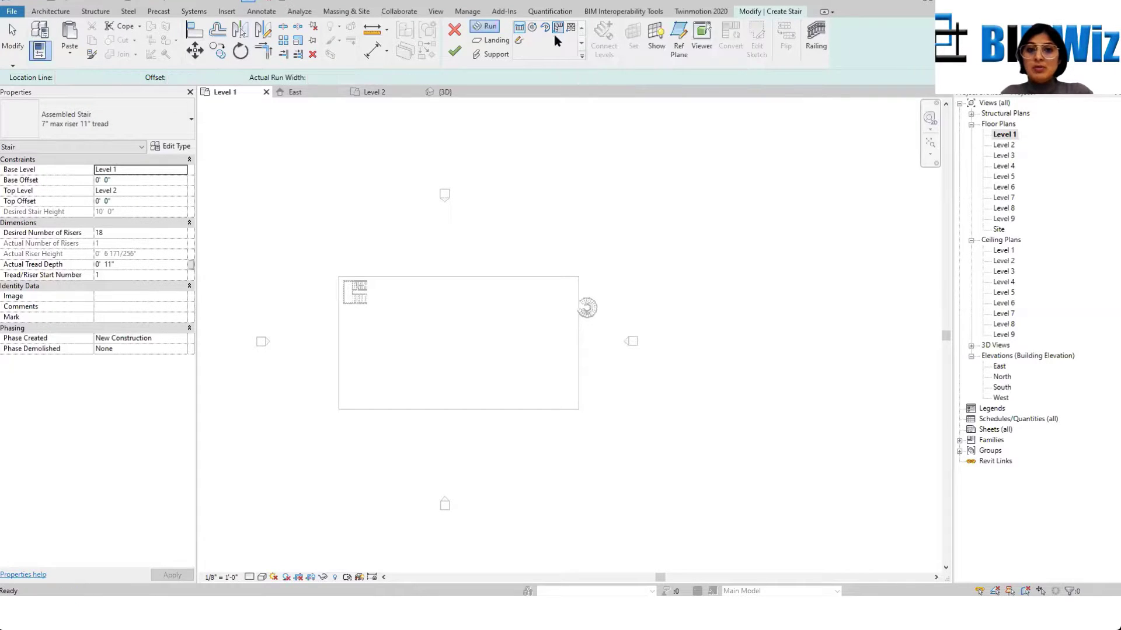
{"action": "scroll", "coordinate": [350, 372], "scroll_direction": "up", "scroll_amount": 5}
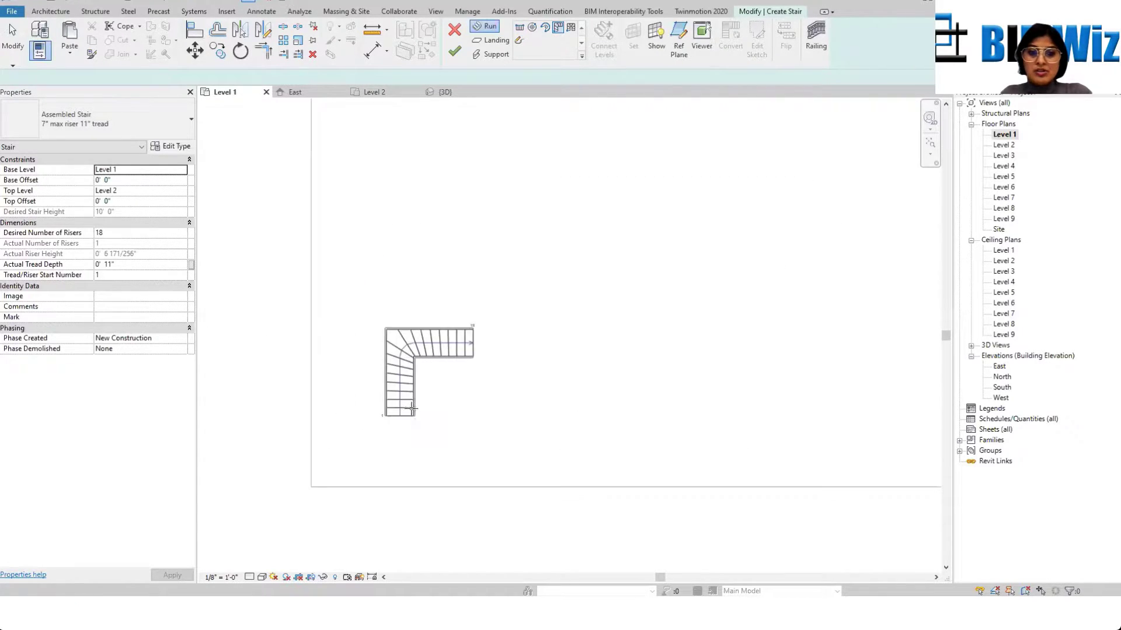
{"action": "scroll", "coordinate": [390, 351], "scroll_direction": "down", "scroll_amount": 2}
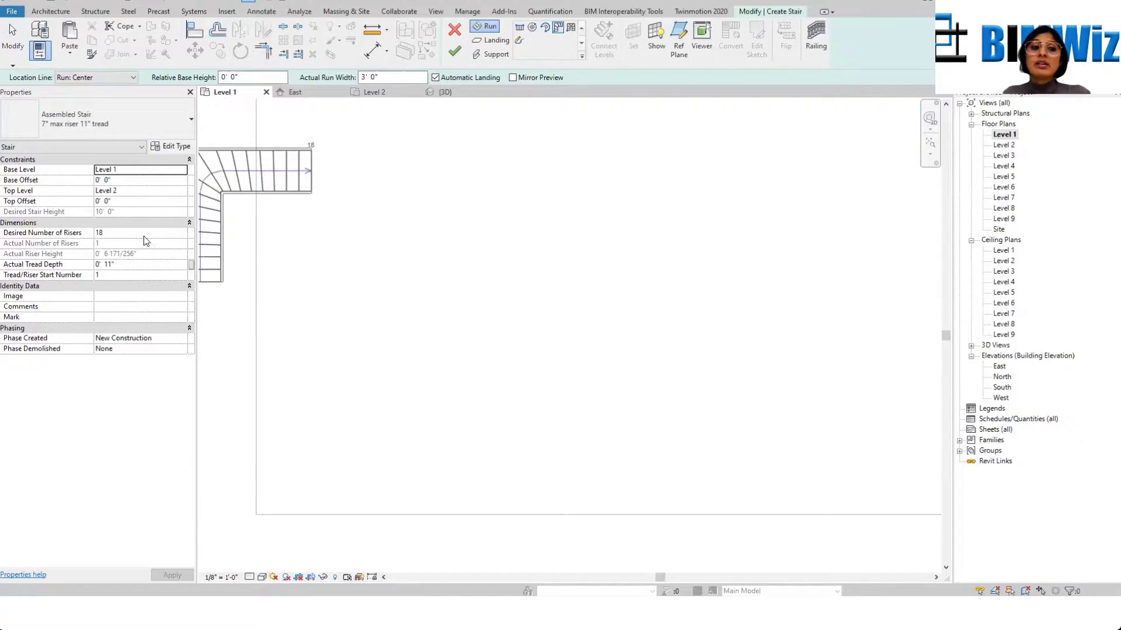
Step: Set the desired number of risers to 16 and place the L-shaped winder run near the floor's lower-left corner
{"action": "left_click", "coordinate": [133, 233]}
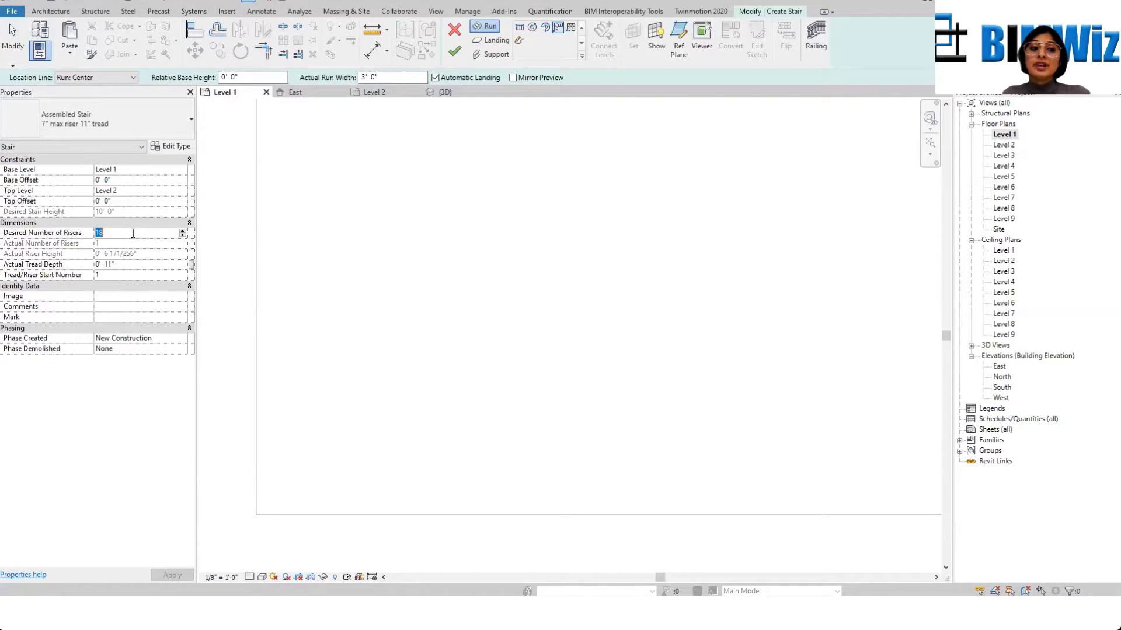
{"action": "left_click", "coordinate": [183, 232]}
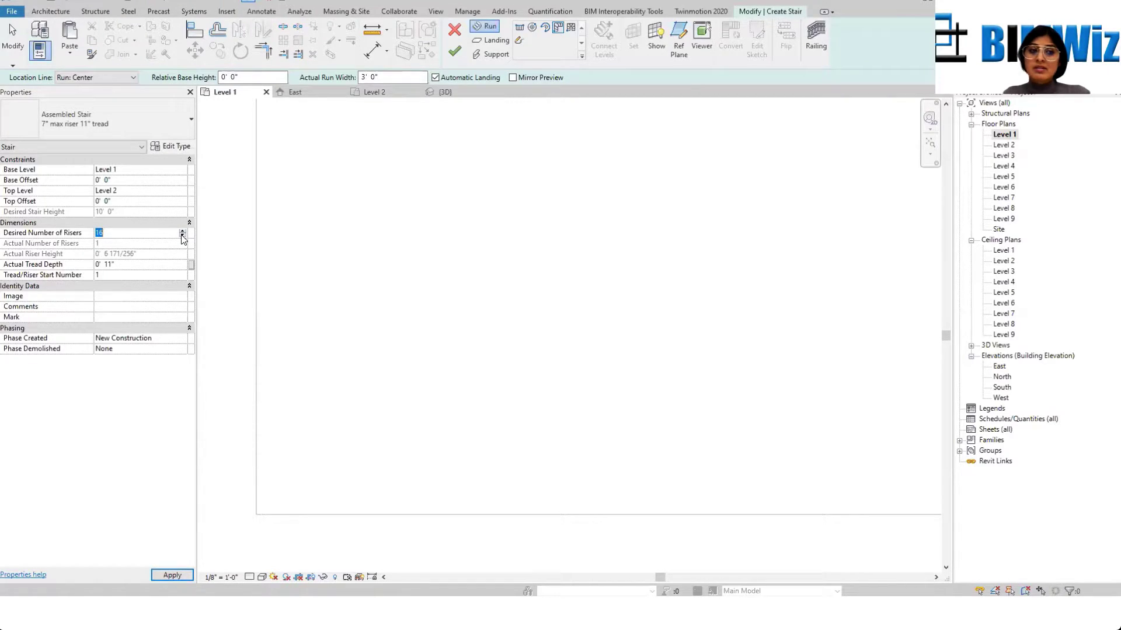
{"action": "left_click", "coordinate": [172, 575]}
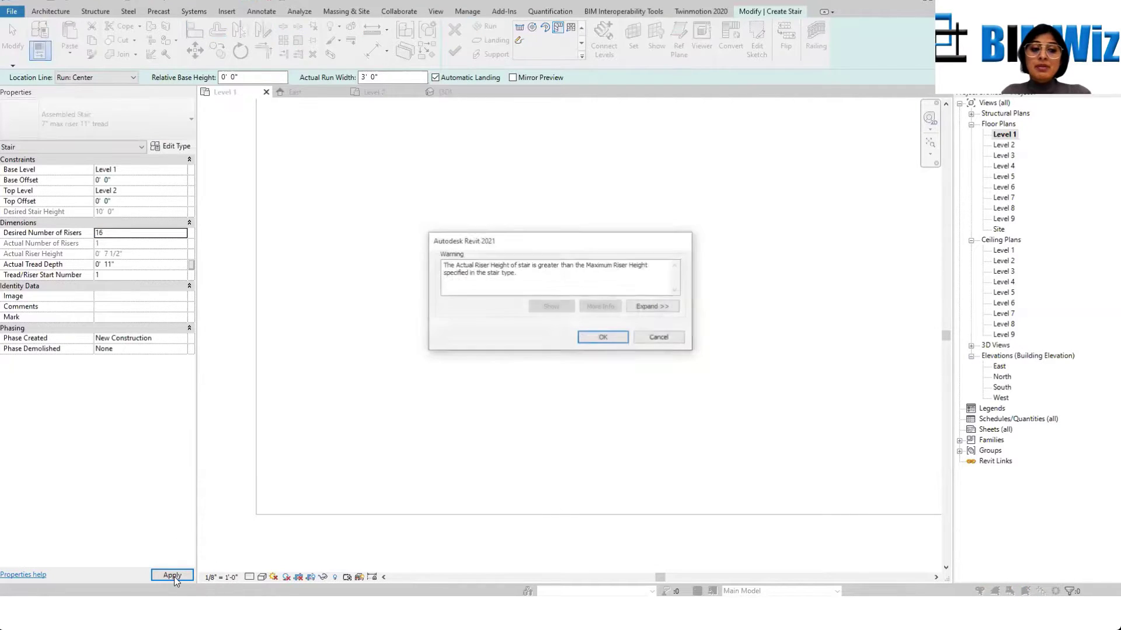
{"action": "left_click", "coordinate": [620, 340]}
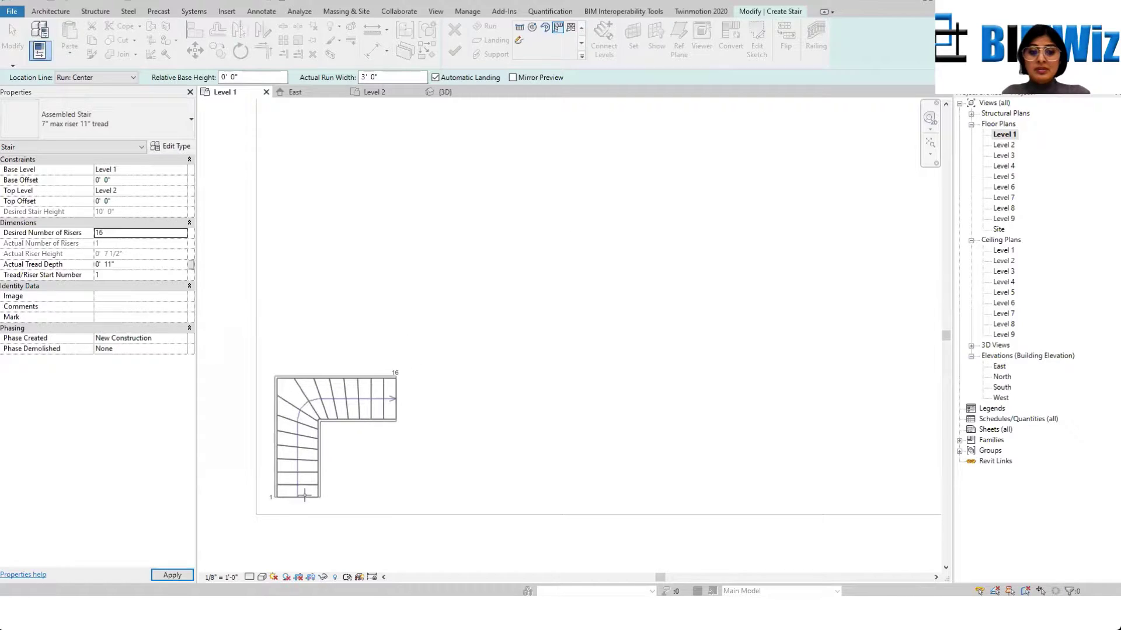
{"action": "left_click", "coordinate": [305, 513]}
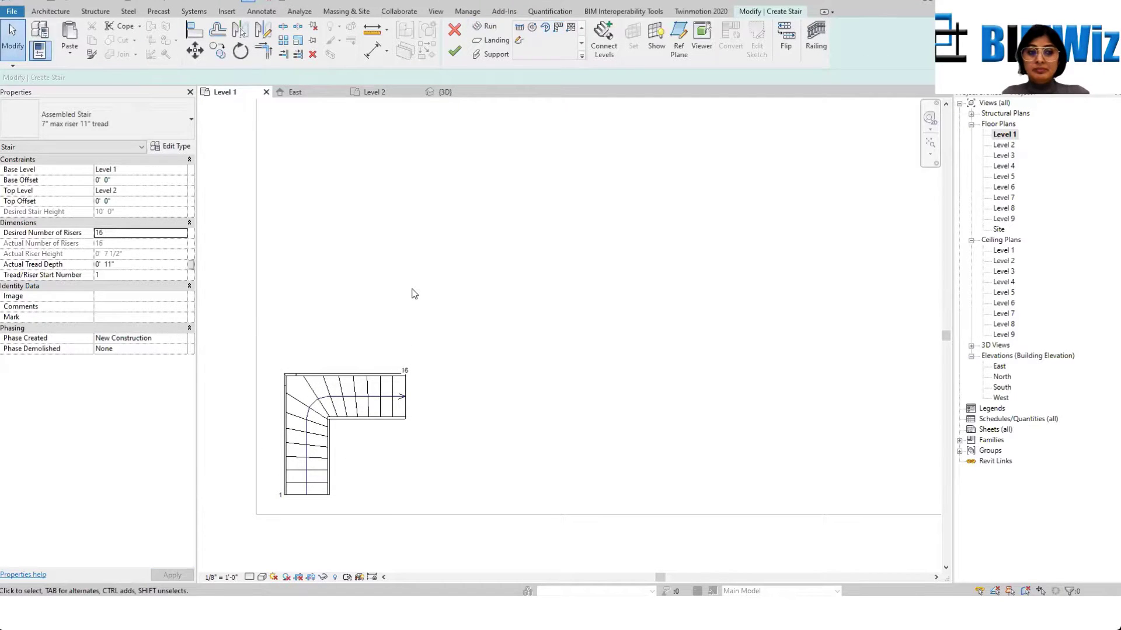
Step: Flip the climbing direction of the L-shaped winder stair and finish the stair
{"action": "scroll", "coordinate": [304, 514], "scroll_direction": "up", "scroll_amount": 4}
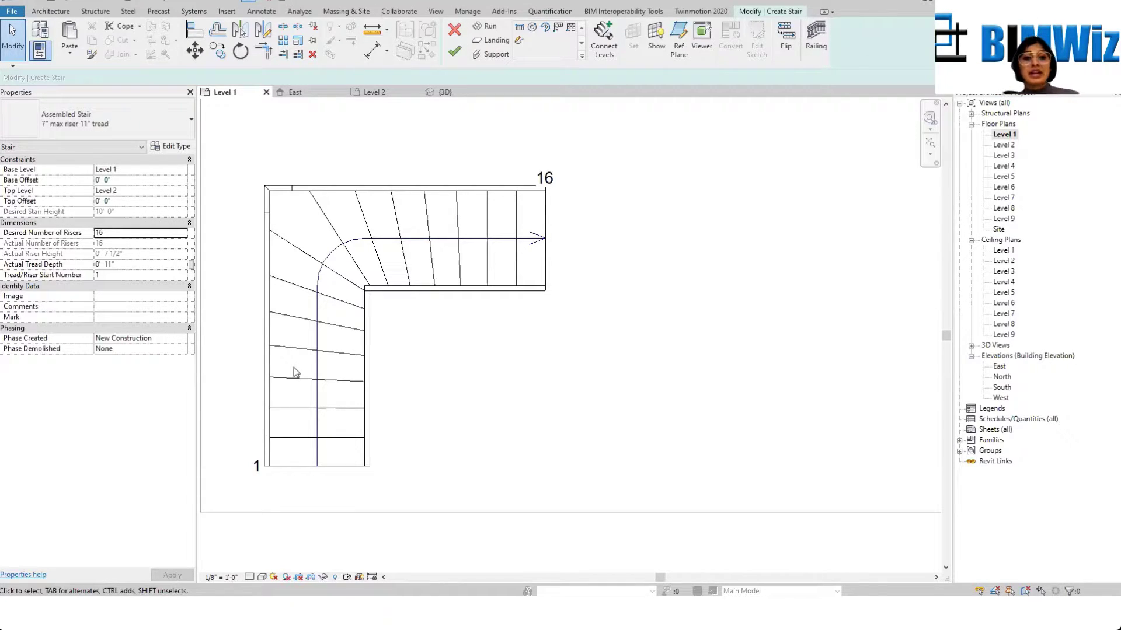
{"action": "left_click", "coordinate": [495, 236]}
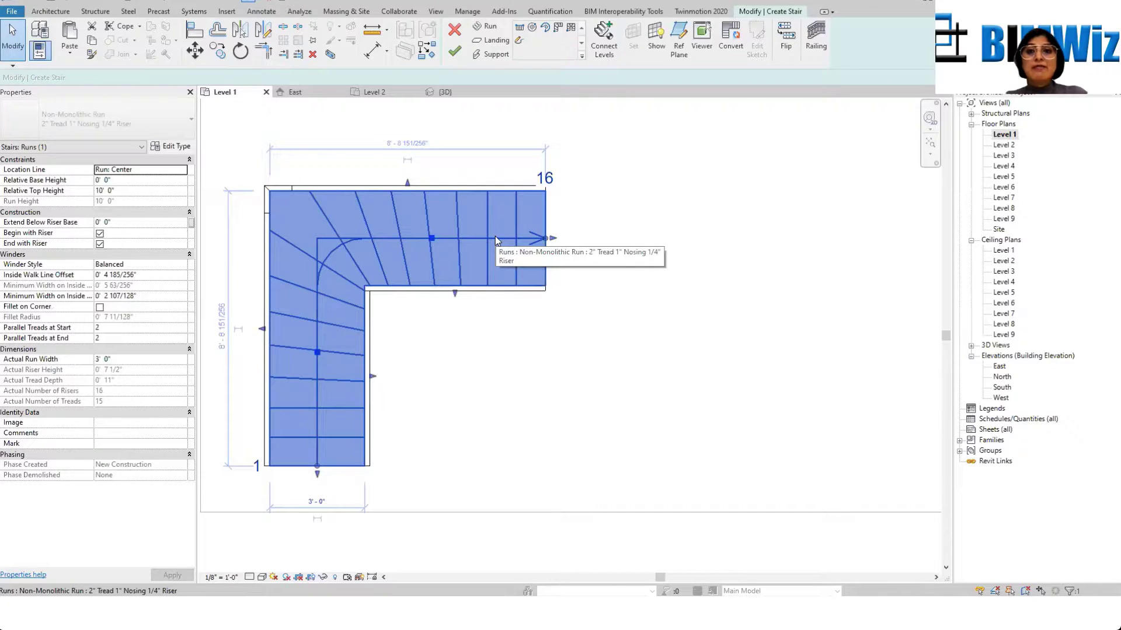
{"action": "right_click", "coordinate": [495, 236]}
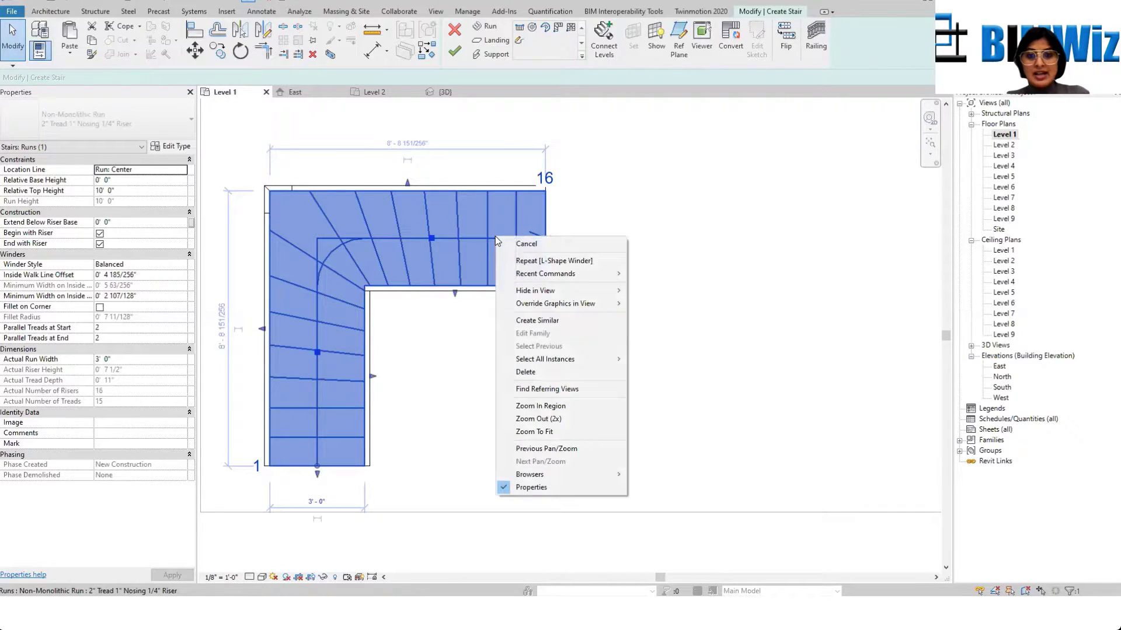
{"action": "left_click", "coordinate": [526, 244]}
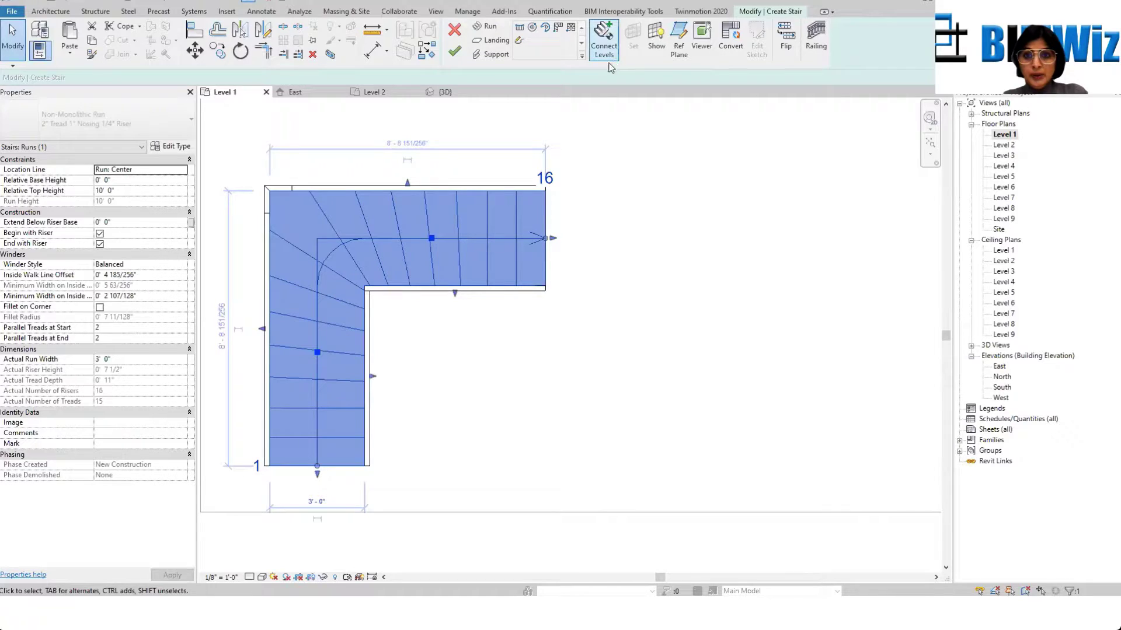
{"action": "left_click", "coordinate": [786, 35]}
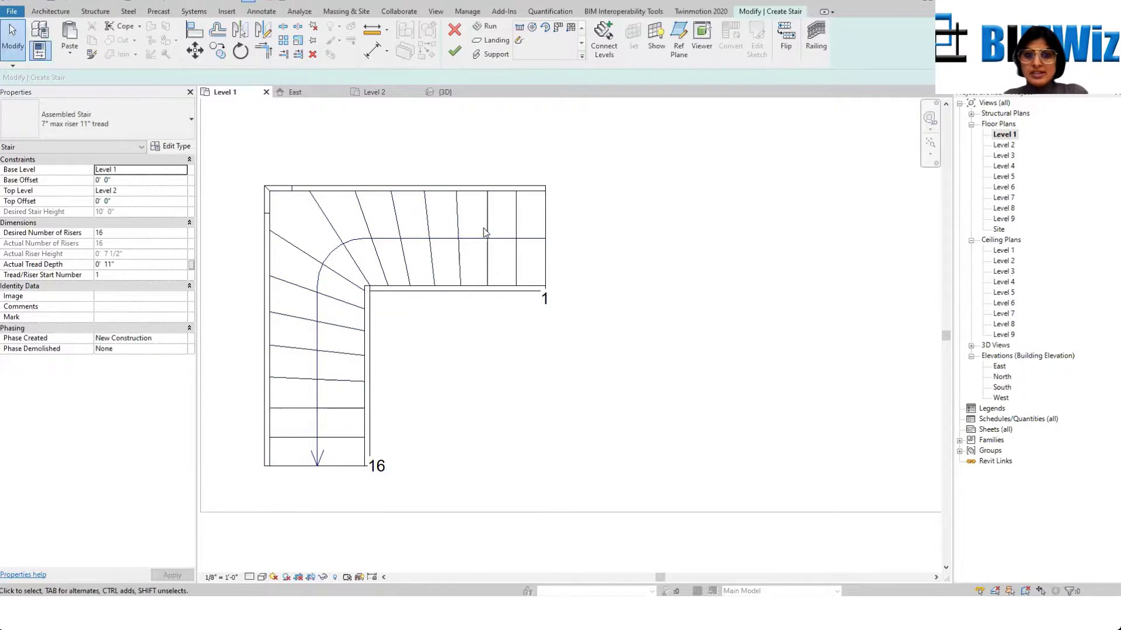
{"action": "scroll", "coordinate": [316, 373], "scroll_direction": "down", "scroll_amount": 2}
{"action": "middle_click_drag", "start_coordinate": [442, 240], "coordinate": [507, 500]}
{"action": "left_click", "coordinate": [454, 51]}
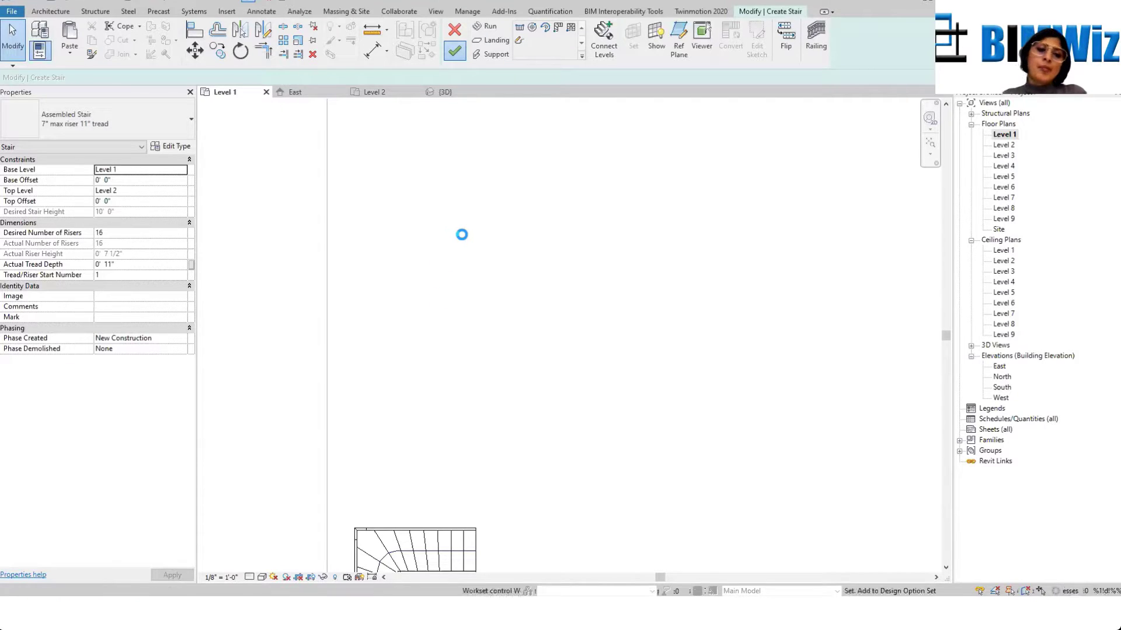
Step: Edit the U-shaped stair near the floor's upper-left corner, flip its climbing direction and finish the edit
{"action": "scroll", "coordinate": [515, 292], "scroll_direction": "down", "scroll_amount": 4}
{"action": "scroll", "coordinate": [461, 159], "scroll_direction": "up", "scroll_amount": 5}
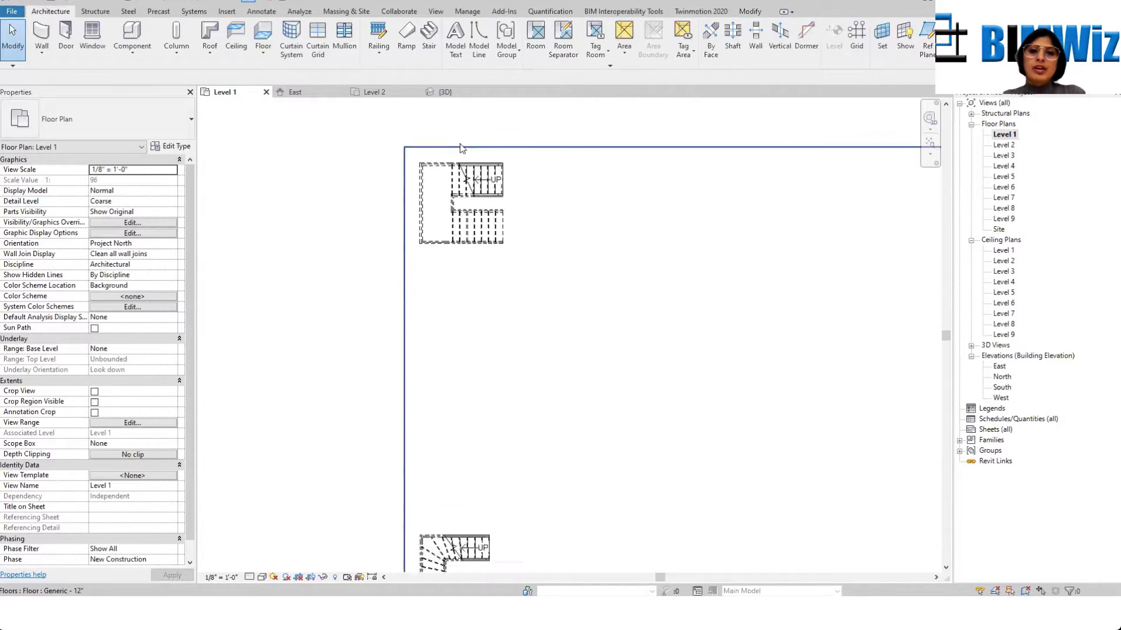
{"action": "left_click", "coordinate": [488, 159]}
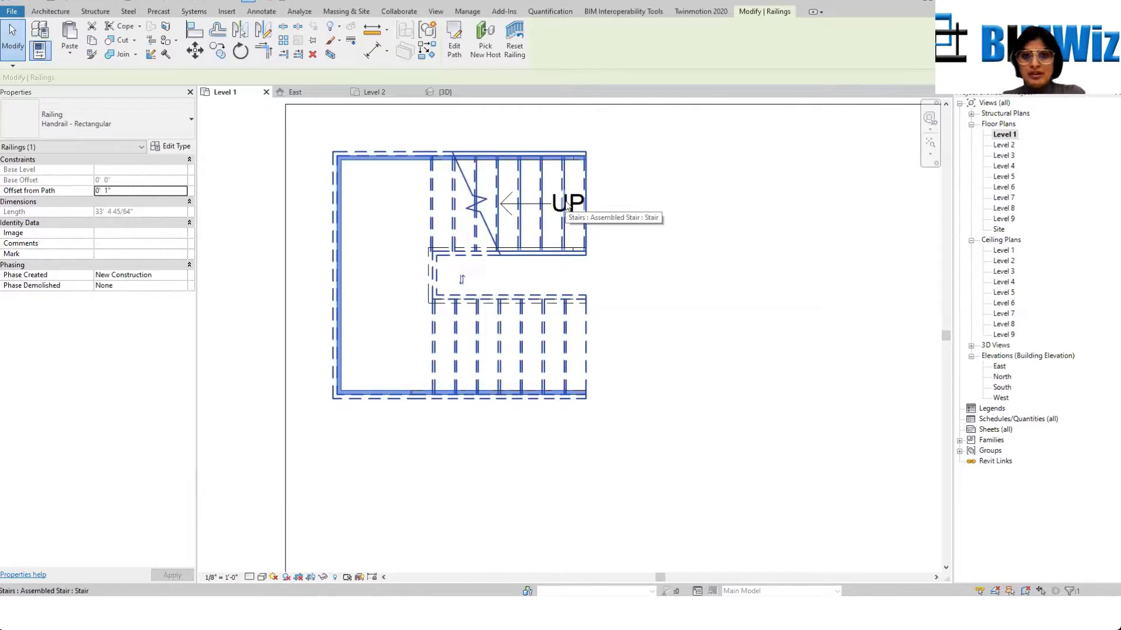
{"action": "key", "text": "Escape"}
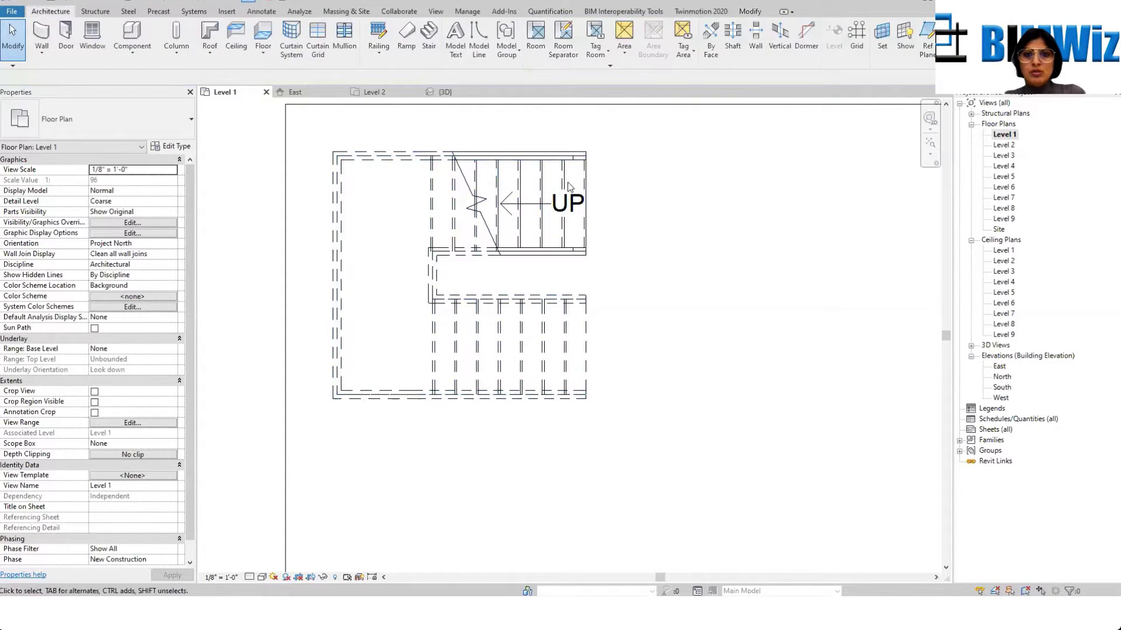
{"action": "left_click", "coordinate": [549, 185]}
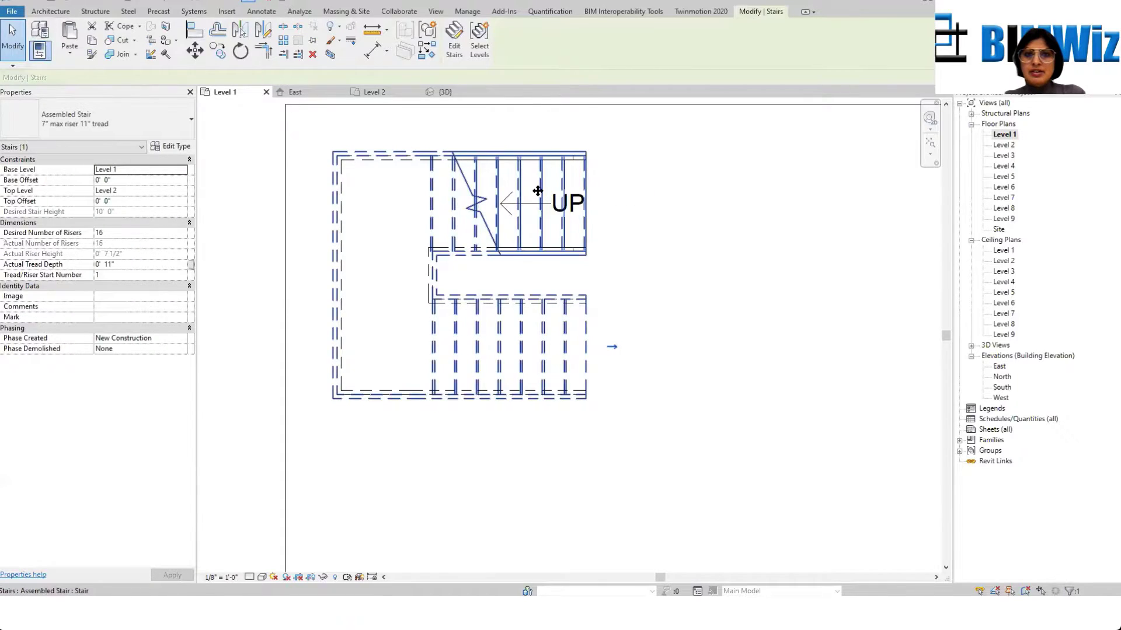
{"action": "left_click", "coordinate": [455, 42]}
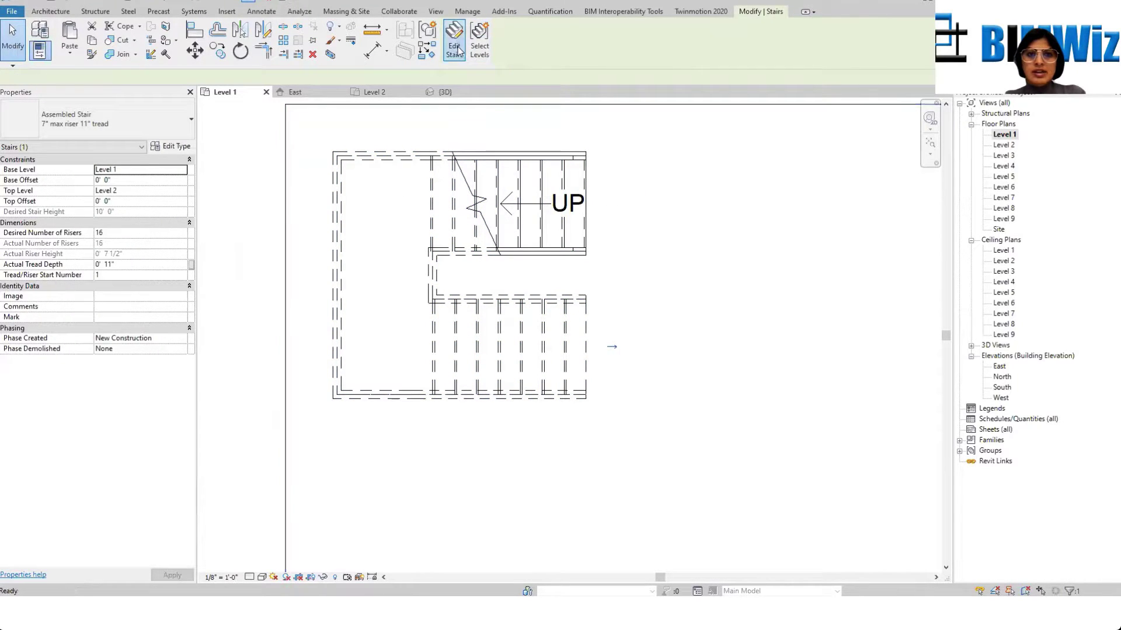
{"action": "left_click", "coordinate": [791, 53]}
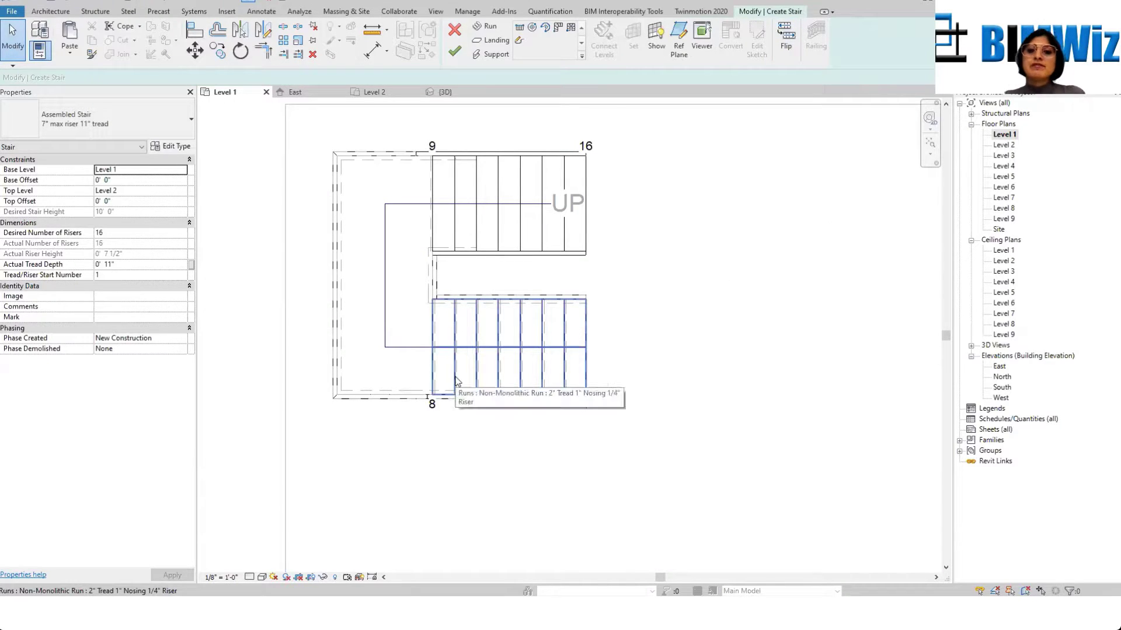
{"action": "left_click", "coordinate": [455, 51]}
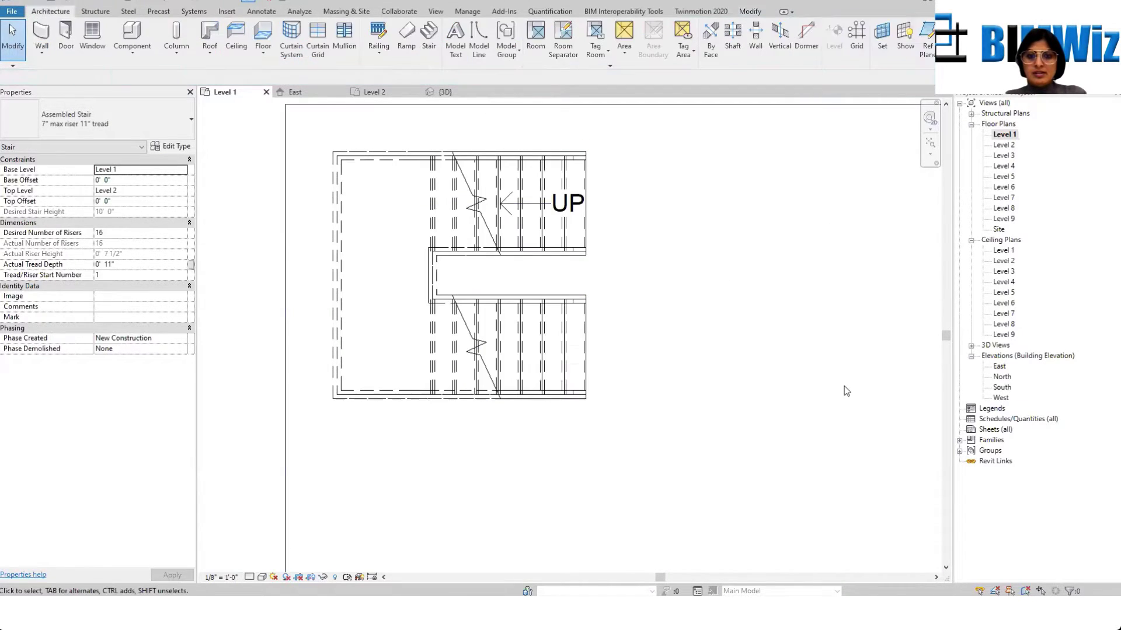
{"action": "scroll", "coordinate": [495, 336], "scroll_direction": "down", "scroll_amount": 5}
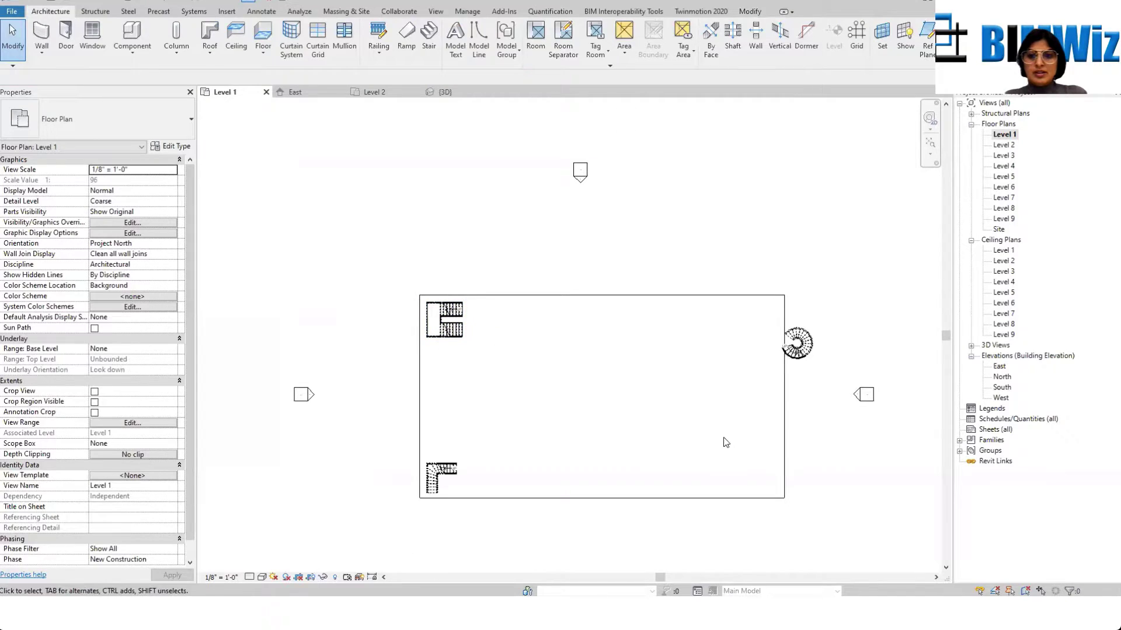
{"action": "middle_click_drag", "start_coordinate": [723, 443], "coordinate": [665, 443]}
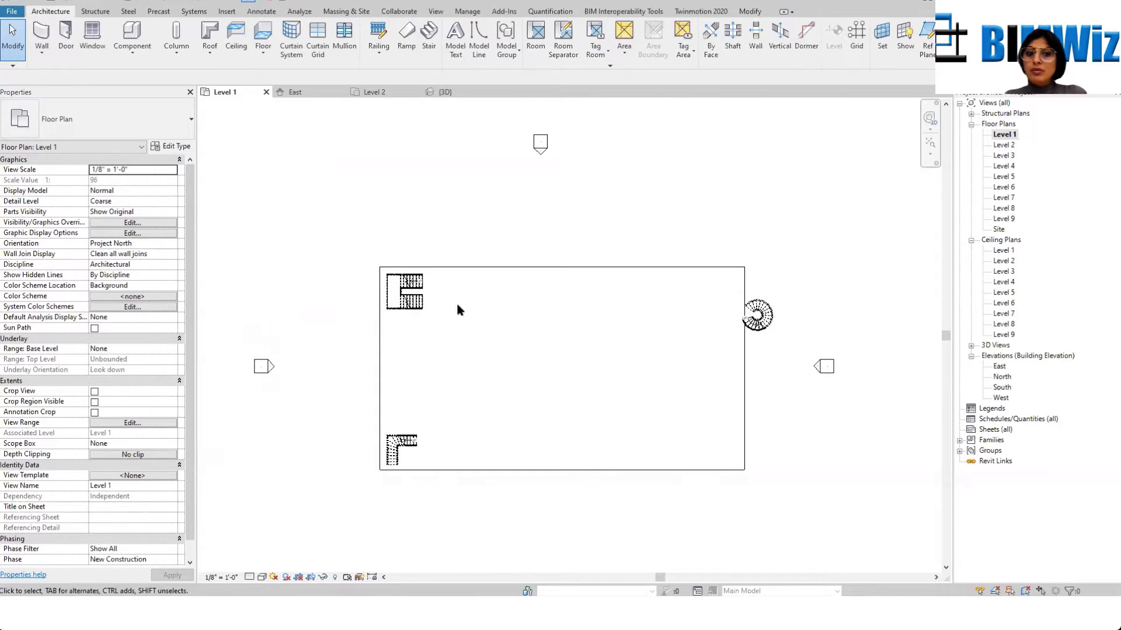
{"action": "scroll", "coordinate": [453, 286], "scroll_direction": "up", "scroll_amount": 3}
{"action": "left_click", "coordinate": [420, 271]}
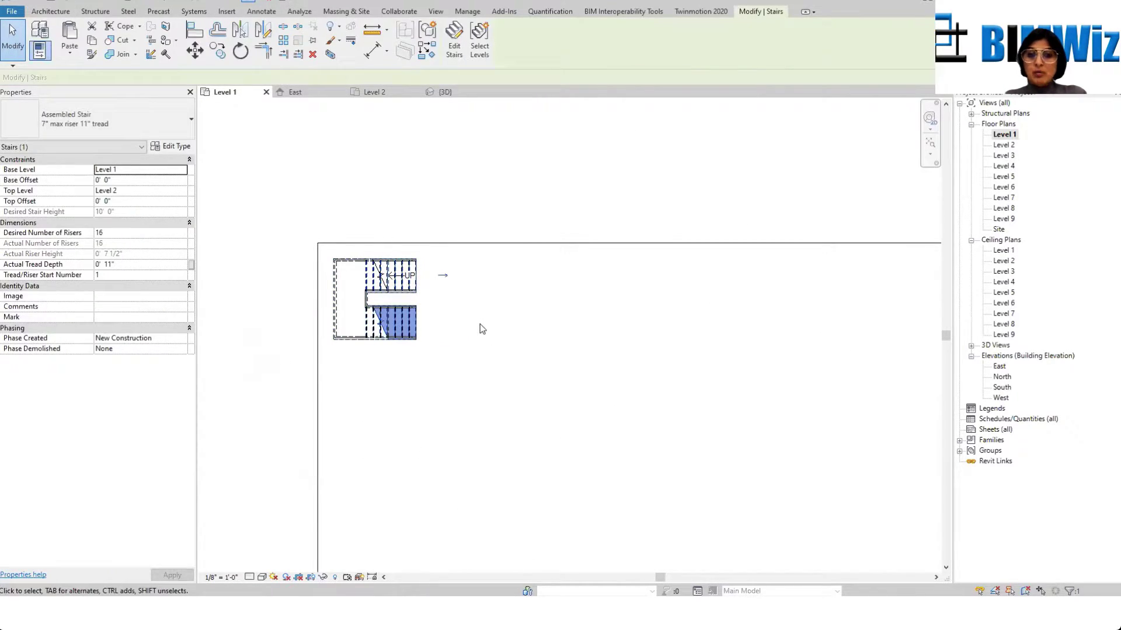
{"action": "left_click", "coordinate": [217, 51]}
{"action": "scroll", "coordinate": [397, 274], "scroll_direction": "down", "scroll_amount": 5}
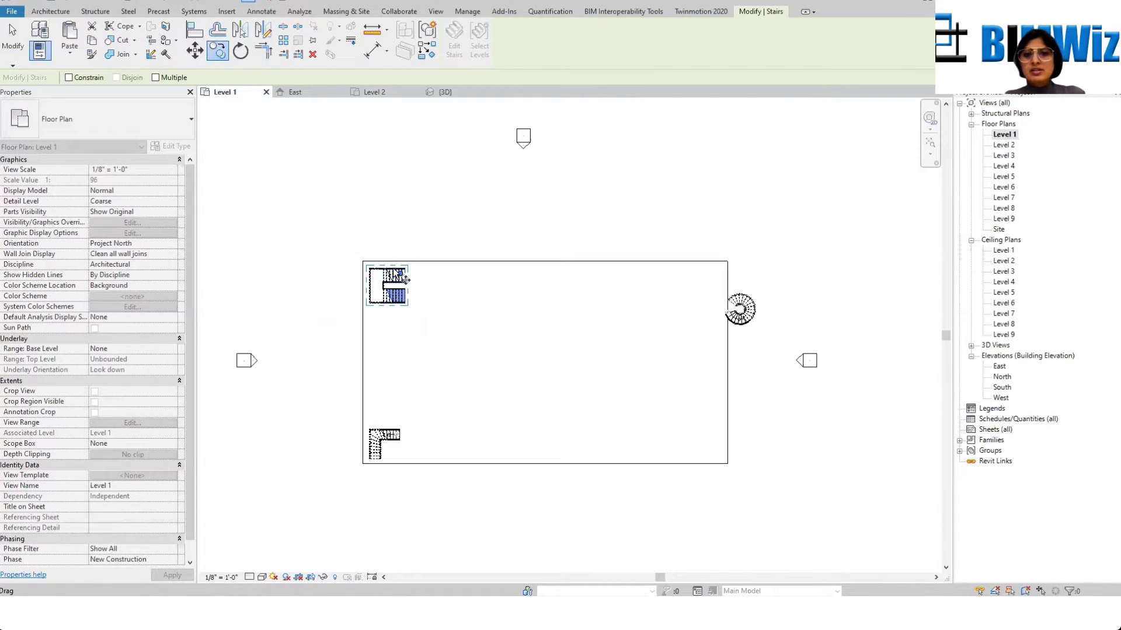
{"action": "scroll", "coordinate": [452, 347], "scroll_direction": "up", "scroll_amount": 4}
{"action": "left_click", "coordinate": [448, 340]}
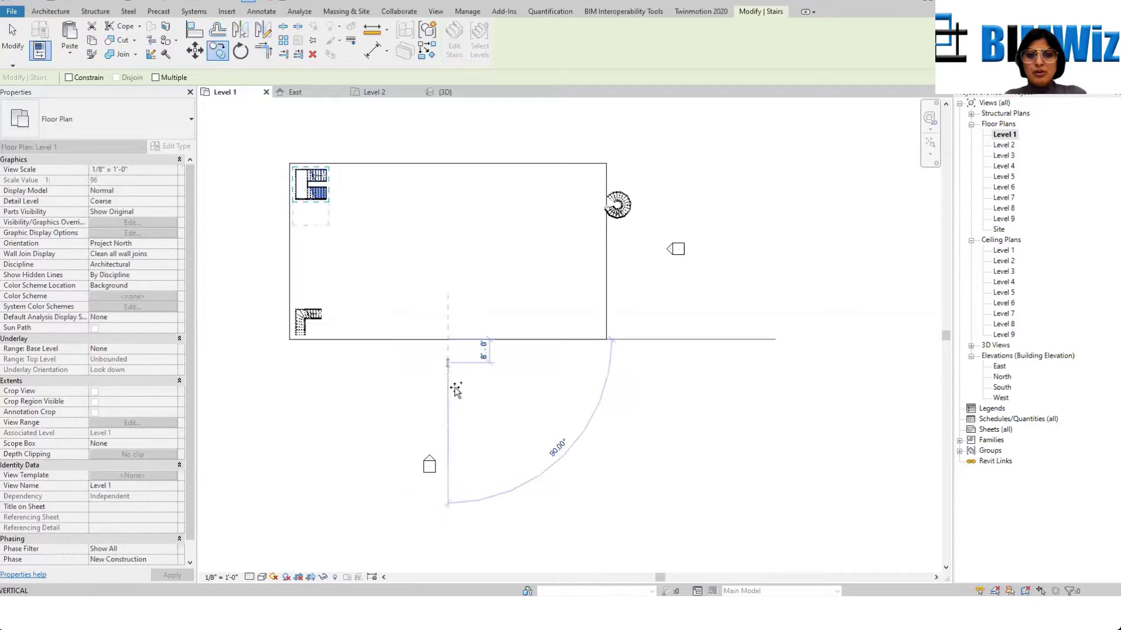
{"action": "key", "text": "Escape"}
{"action": "key", "text": "Escape"}
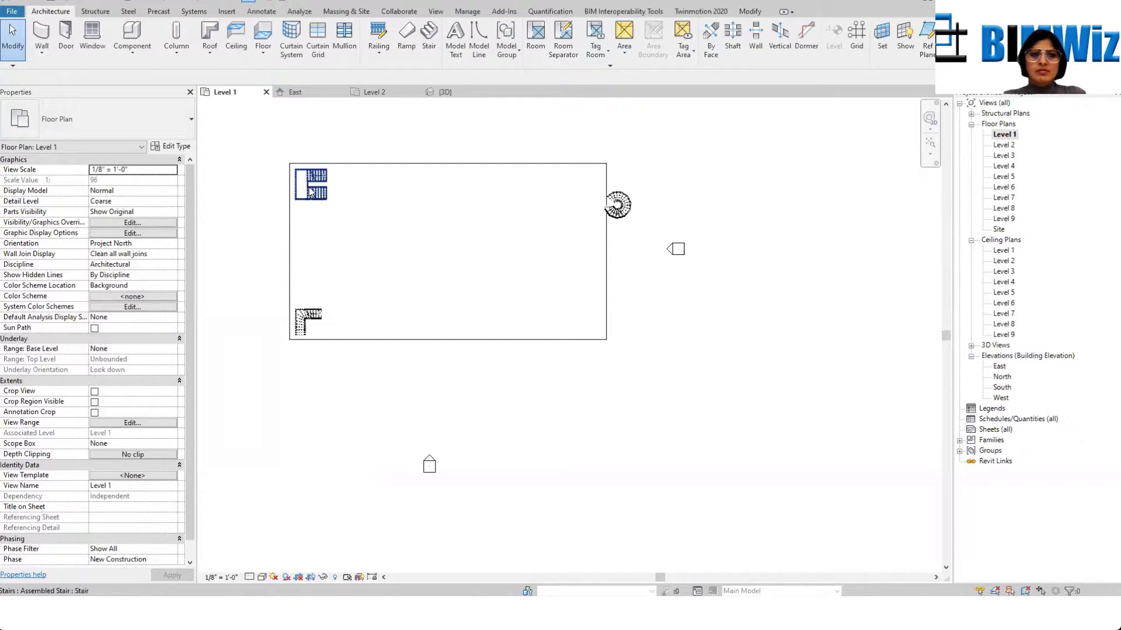
Step: Copy the U-shaped stair to the empty area below the floor's lower edge and dismiss the warning
{"action": "left_click", "coordinate": [311, 192]}
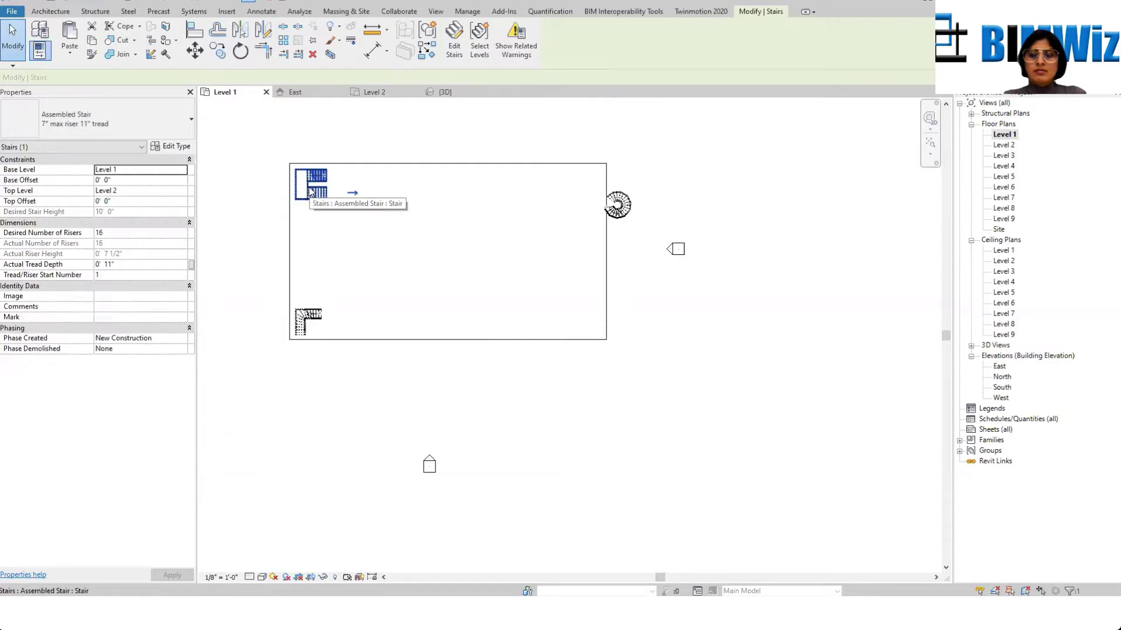
{"action": "left_click", "coordinate": [217, 51]}
{"action": "left_click", "coordinate": [319, 191]}
{"action": "scroll", "coordinate": [414, 280], "scroll_direction": "up", "scroll_amount": 4}
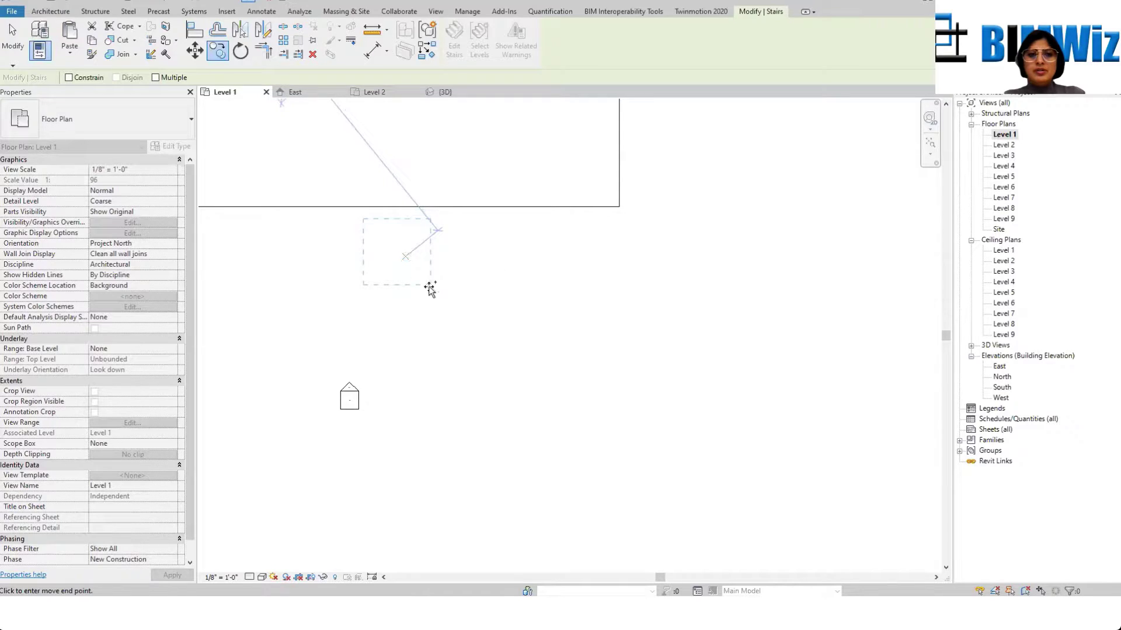
{"action": "left_click", "coordinate": [429, 289]}
{"action": "key", "text": "Escape"}
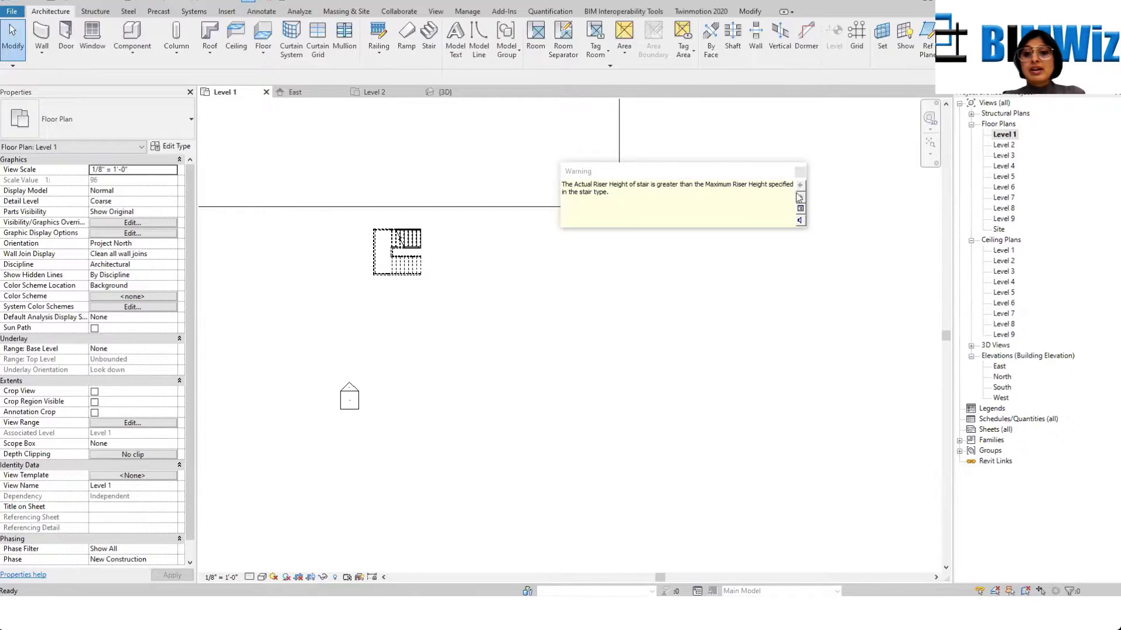
{"action": "left_click", "coordinate": [799, 173]}
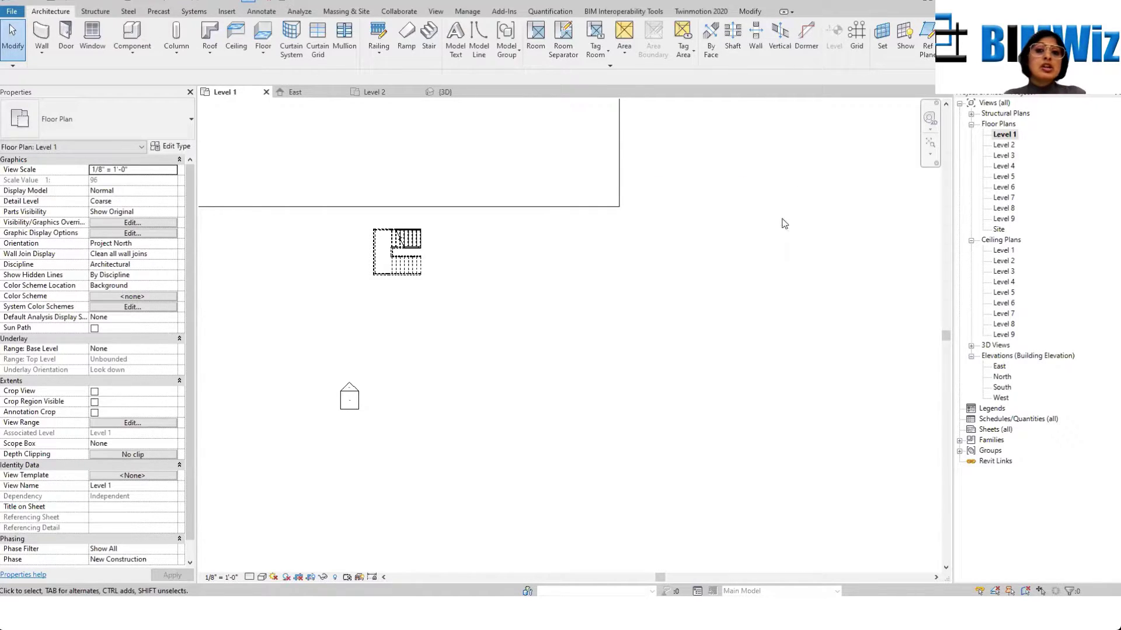
Step: Try to rotate the copied stair's outer railing 90° counterclockwise
{"action": "scroll", "coordinate": [372, 230], "scroll_direction": "up", "scroll_amount": 2}
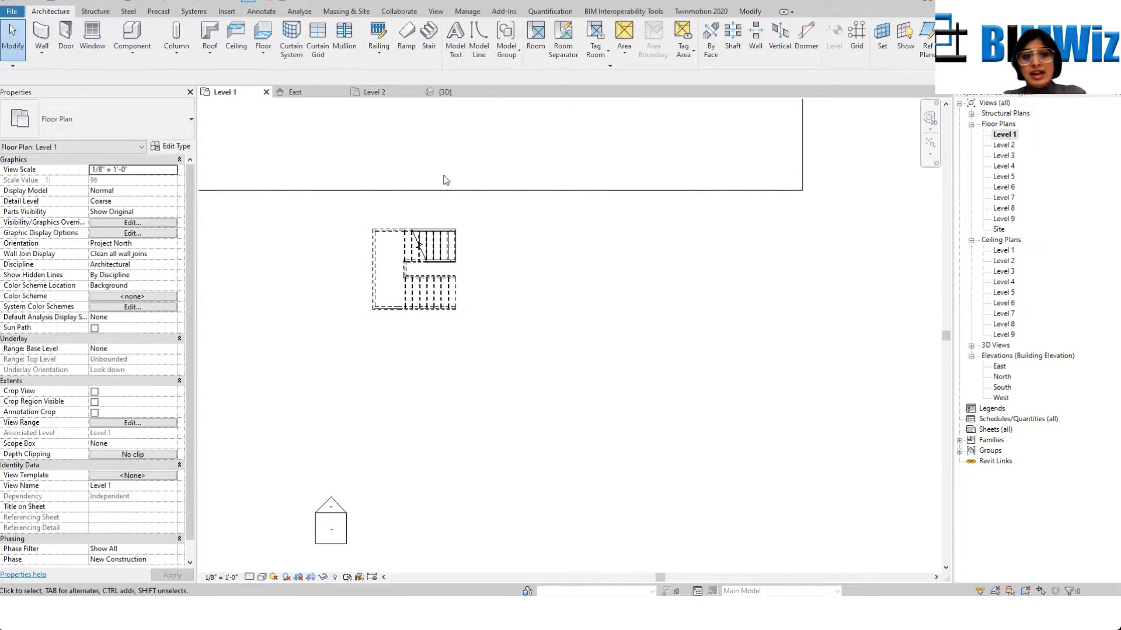
{"action": "left_click", "coordinate": [397, 232]}
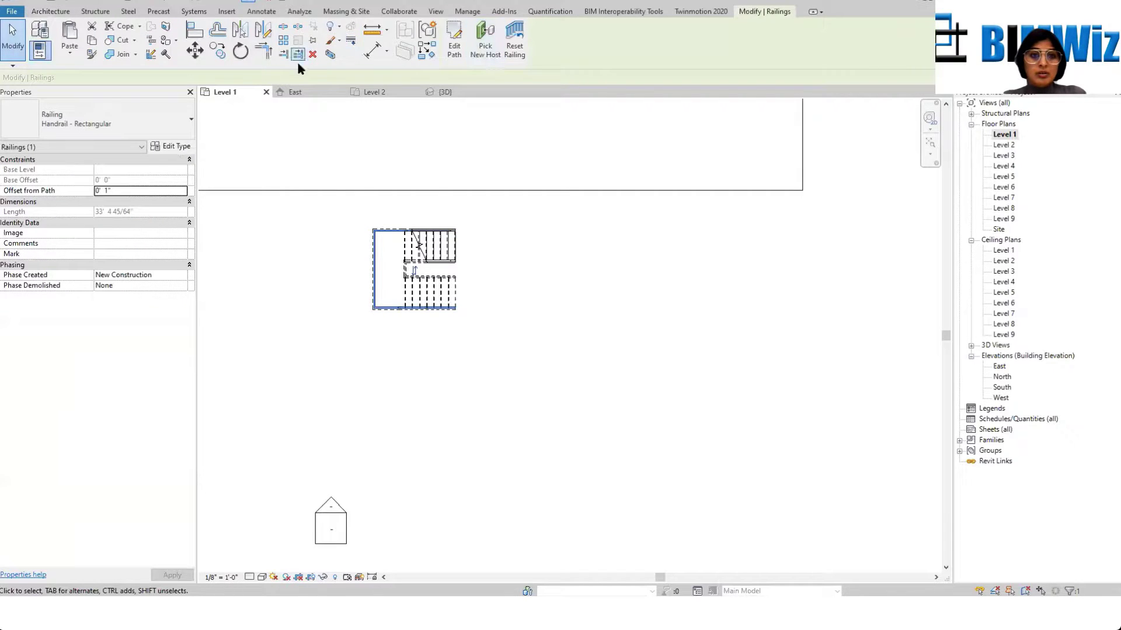
{"action": "left_click", "coordinate": [240, 51]}
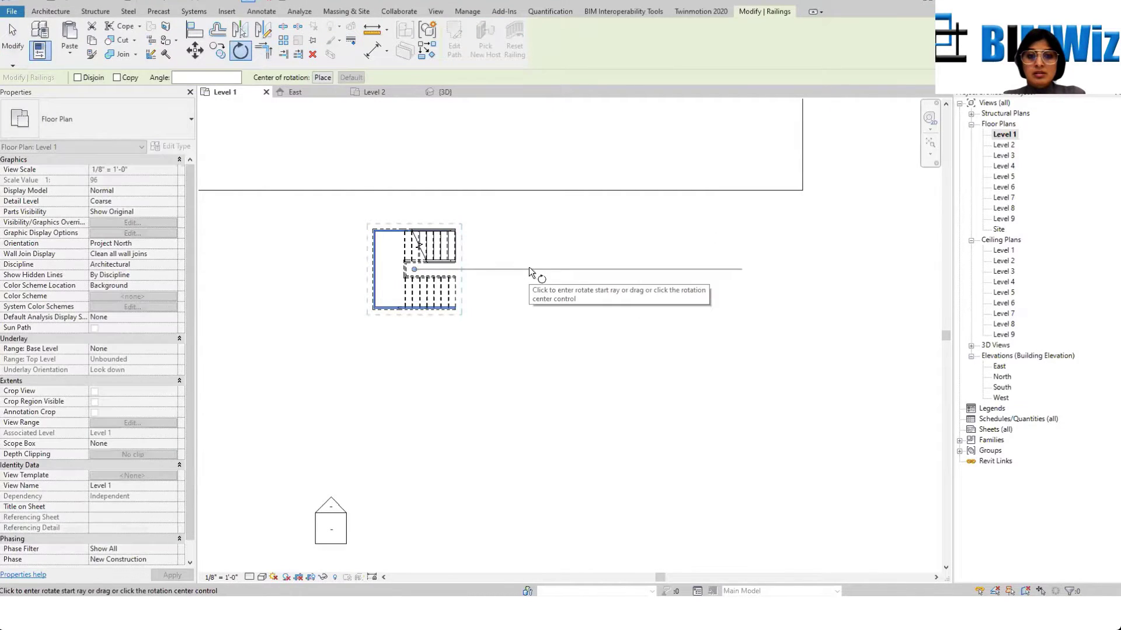
{"action": "left_click", "coordinate": [529, 268]}
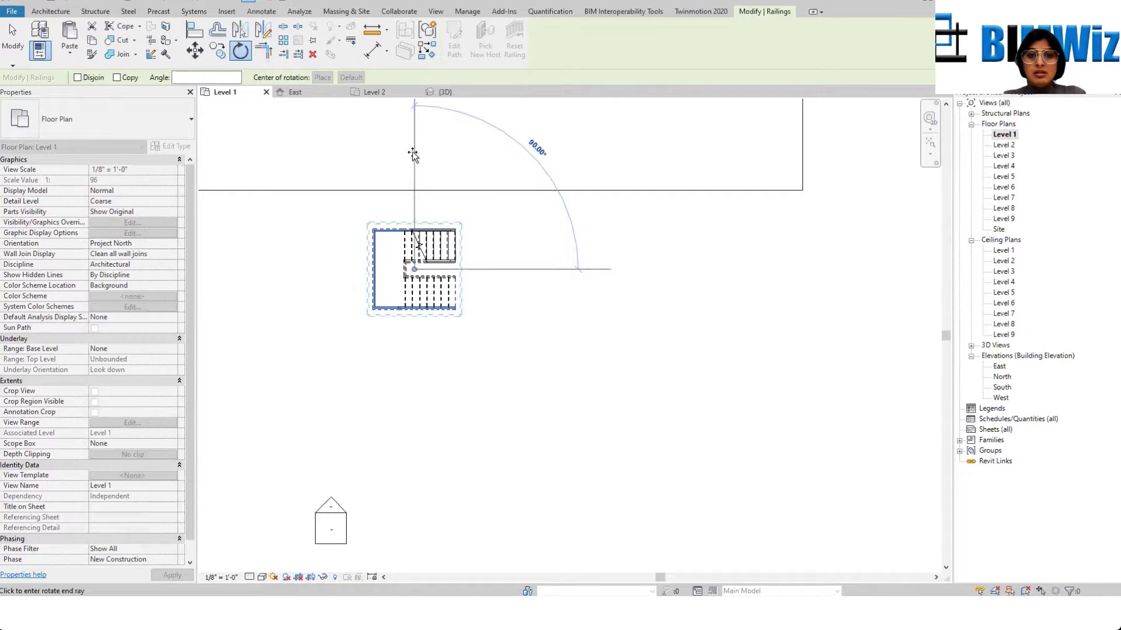
{"action": "left_click", "coordinate": [413, 154]}
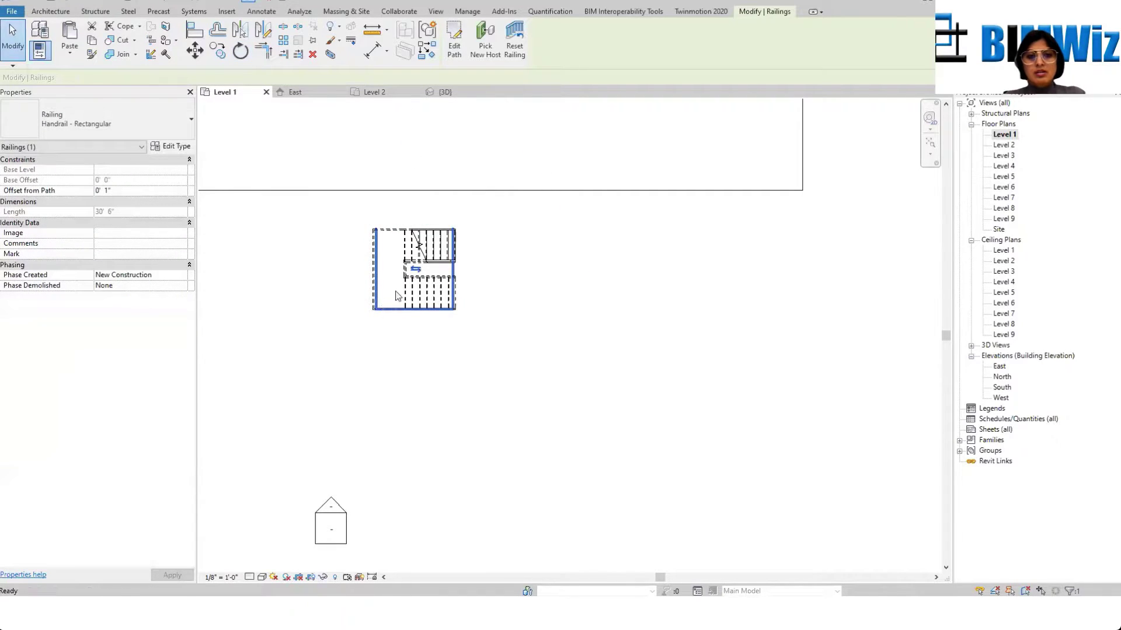
{"action": "key", "text": "Escape"}
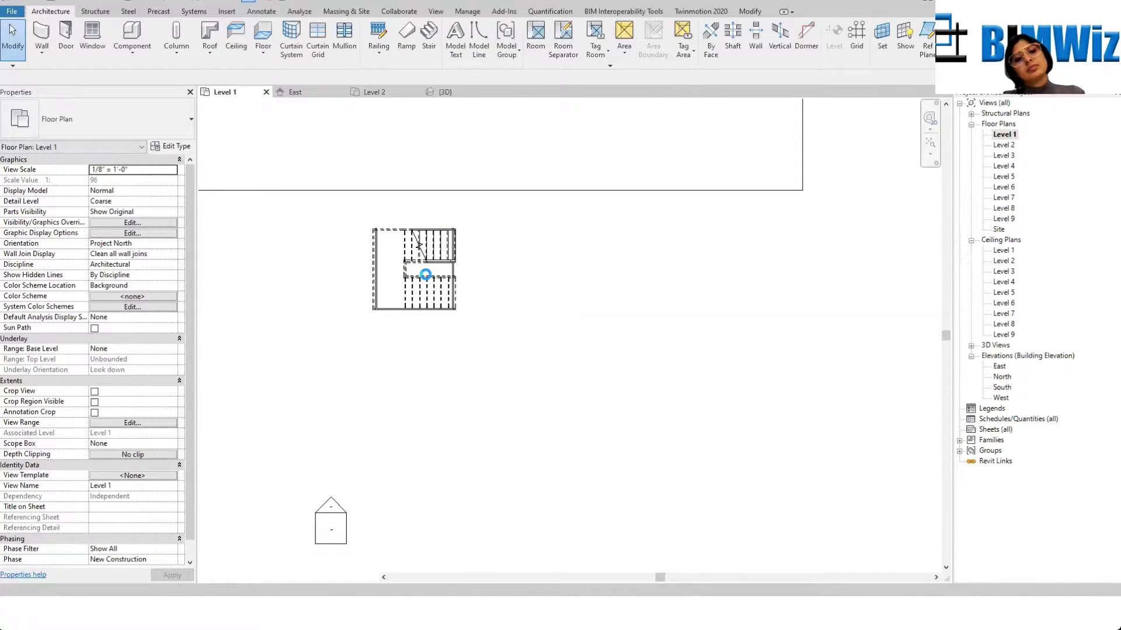
Step: Set the Level 1 plan's visual style to Hidden Line and its detail level to Fine
{"action": "scroll", "coordinate": [383, 193], "scroll_direction": "down", "scroll_amount": 2}
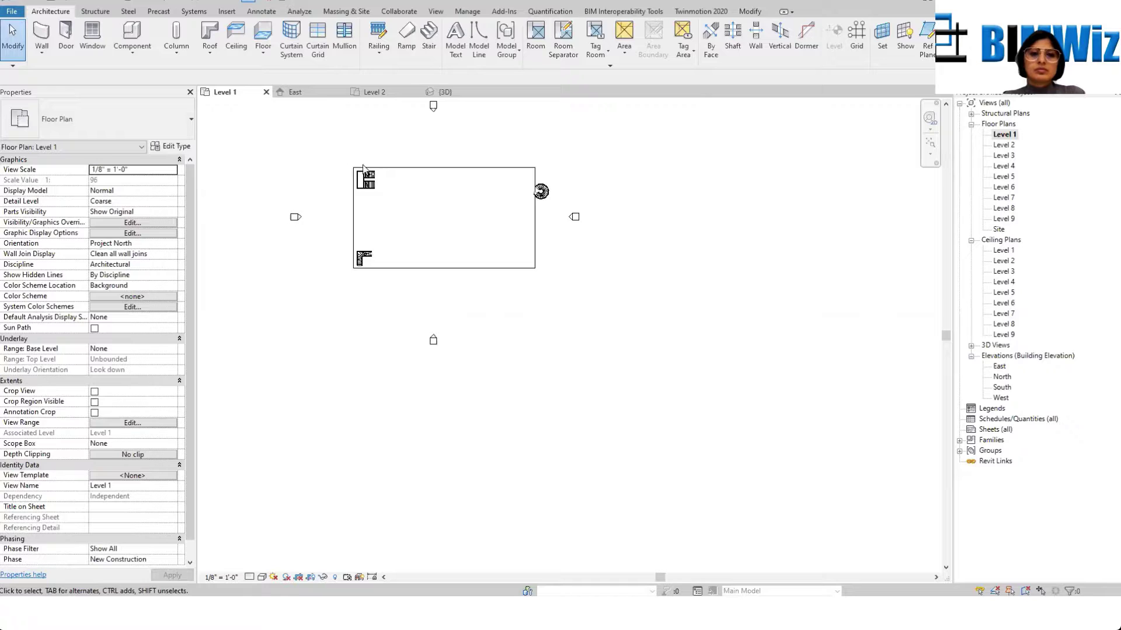
{"action": "scroll", "coordinate": [357, 163], "scroll_direction": "up", "scroll_amount": 3}
{"action": "left_click_drag", "start_coordinate": [298, 151], "coordinate": [383, 221]}
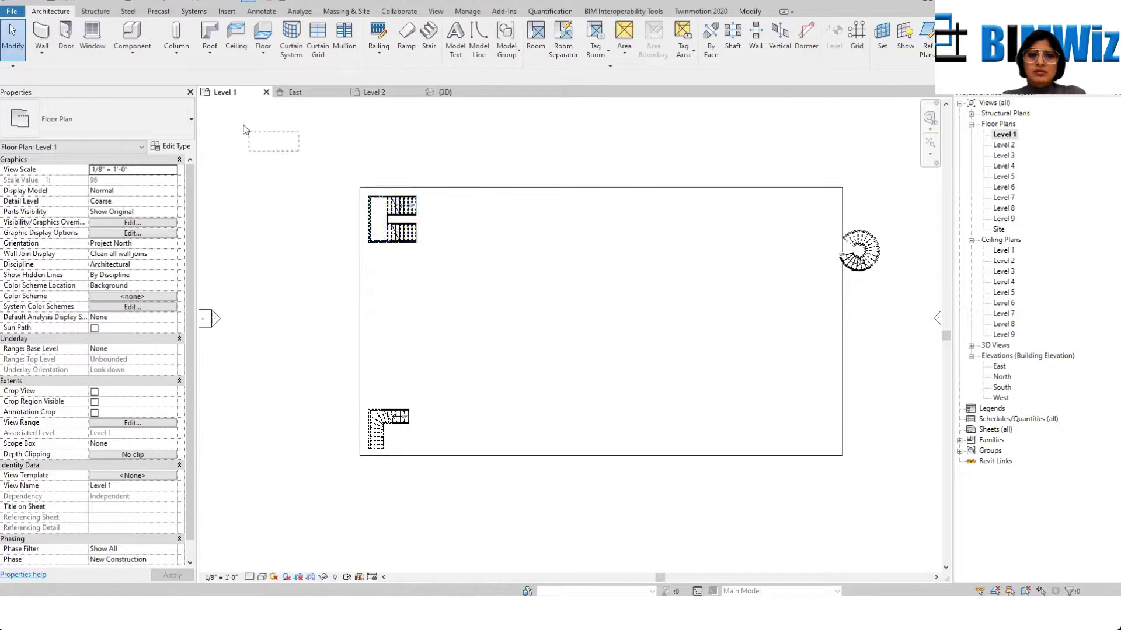
{"action": "scroll", "coordinate": [349, 196], "scroll_direction": "up", "scroll_amount": 4}
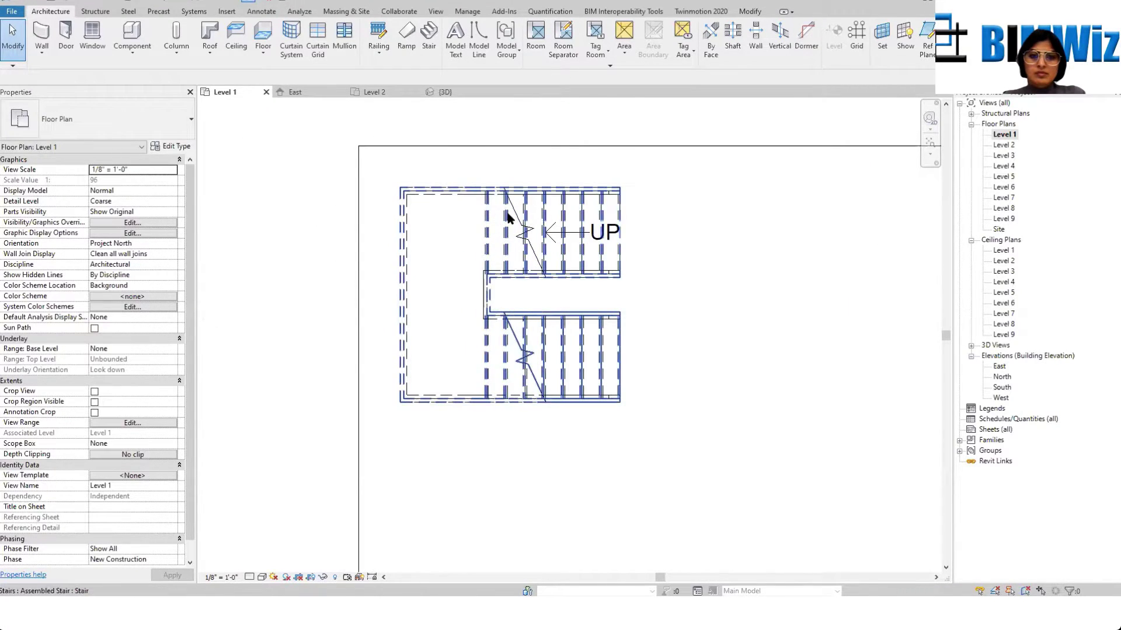
{"action": "scroll", "coordinate": [502, 281], "scroll_direction": "up", "scroll_amount": 4}
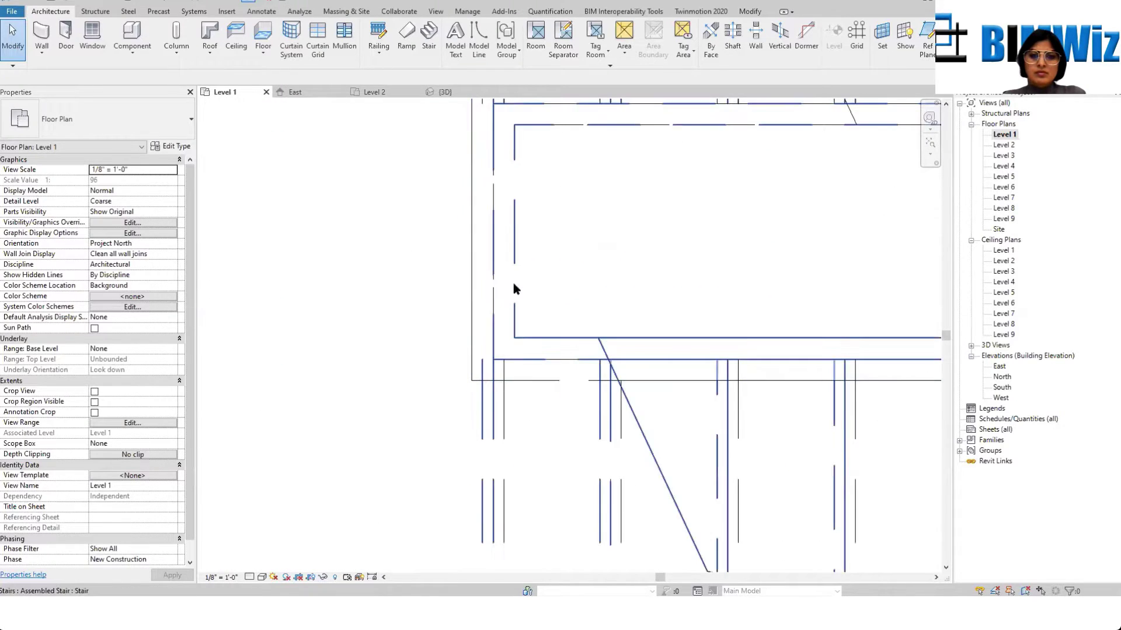
{"action": "scroll", "coordinate": [443, 295], "scroll_direction": "down", "scroll_amount": 4}
{"action": "scroll", "coordinate": [607, 229], "scroll_direction": "up", "scroll_amount": 3}
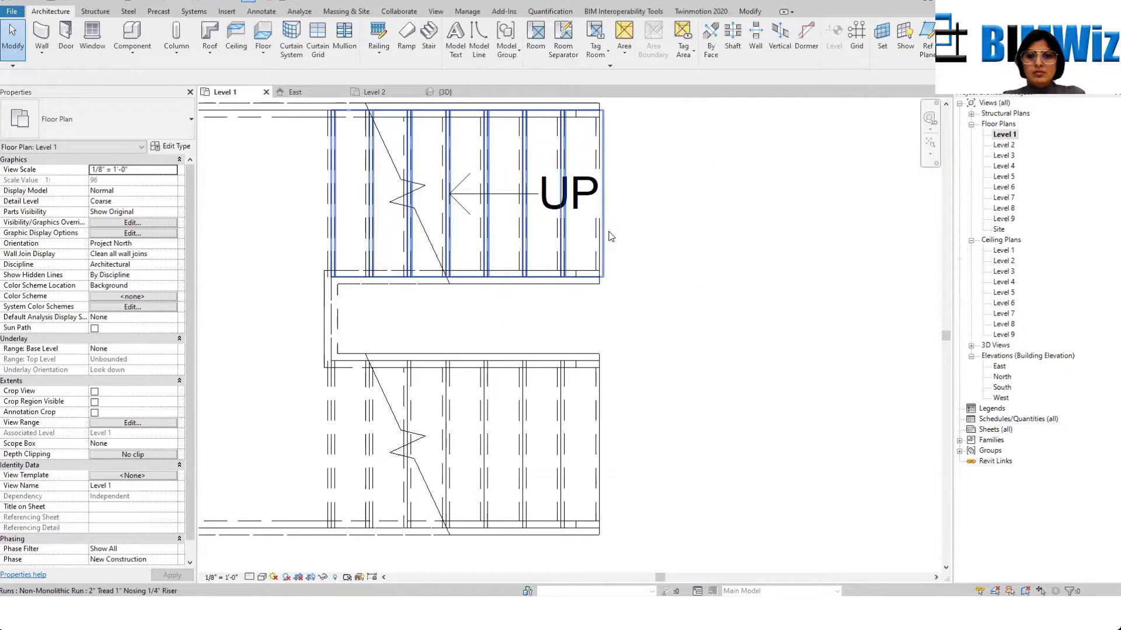
{"action": "left_click", "coordinate": [262, 577]}
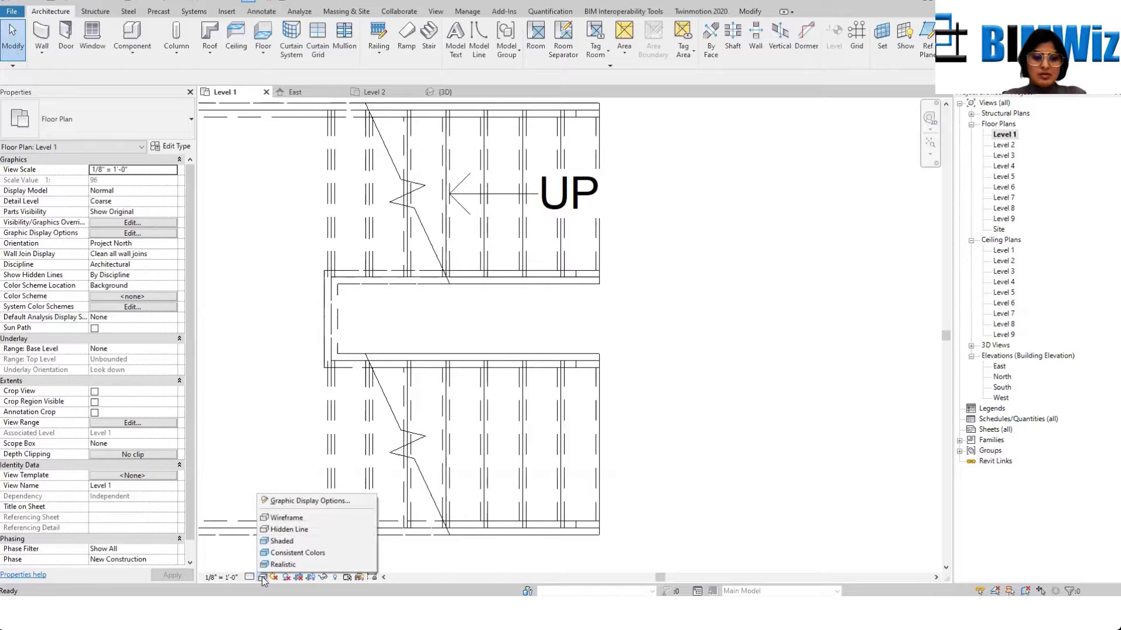
{"action": "left_click", "coordinate": [288, 529]}
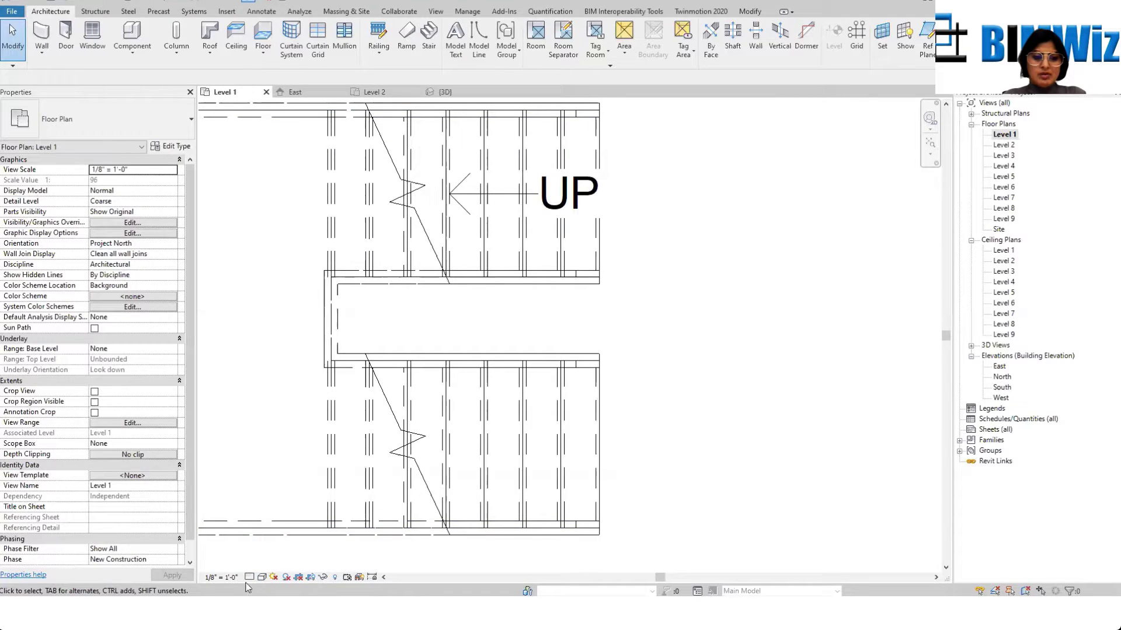
{"action": "left_click", "coordinate": [250, 577]}
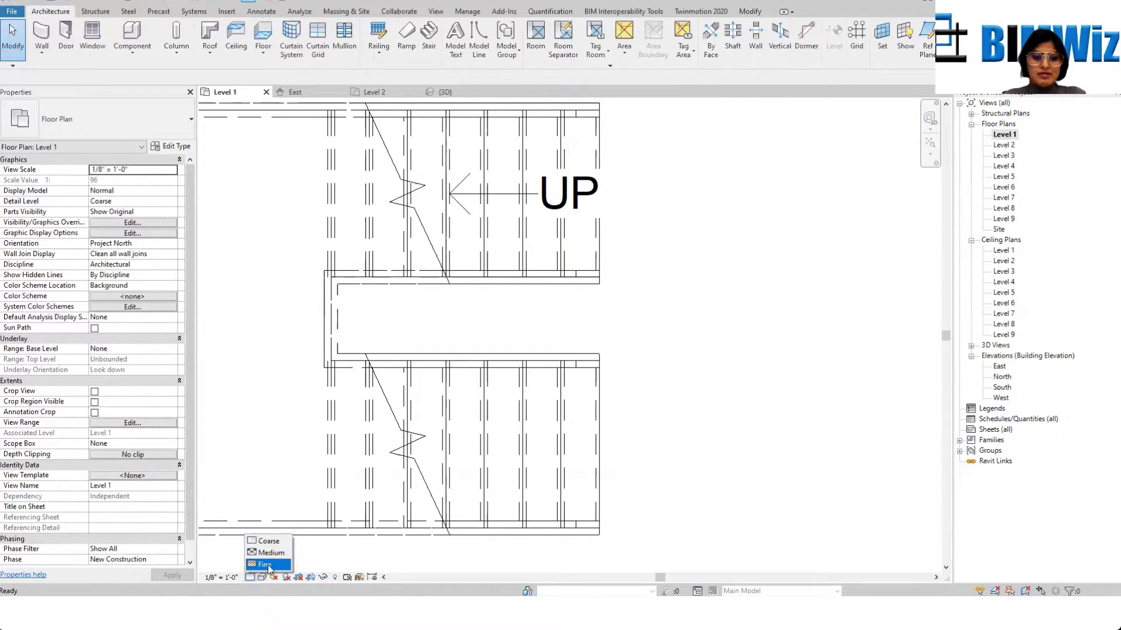
{"action": "left_click", "coordinate": [266, 565]}
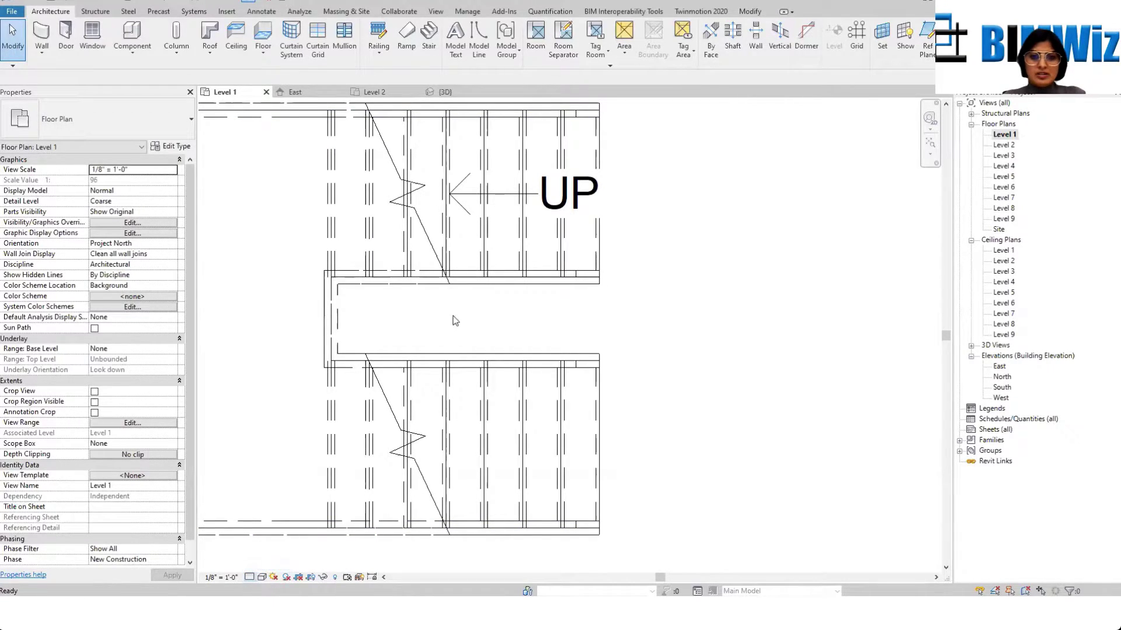
Step: Open the 3D view and examine the overlapping stairs between Level 1 and Level 2 at the floor corner
{"action": "left_click", "coordinate": [558, 245]}
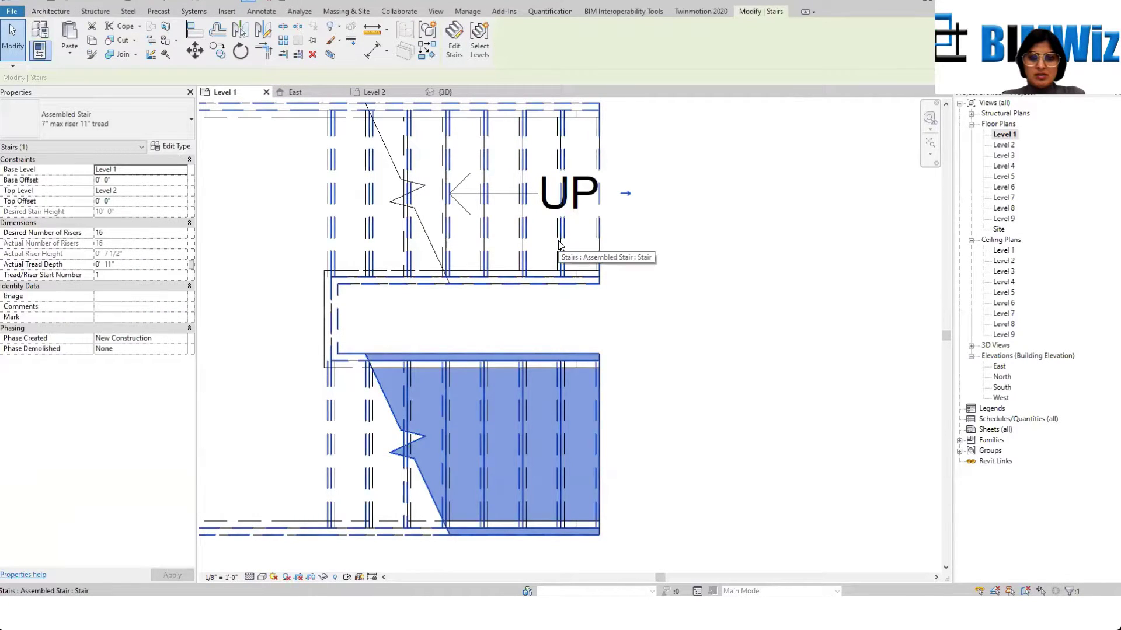
{"action": "left_click", "coordinate": [216, 1]}
{"action": "key", "text": "Escape"}
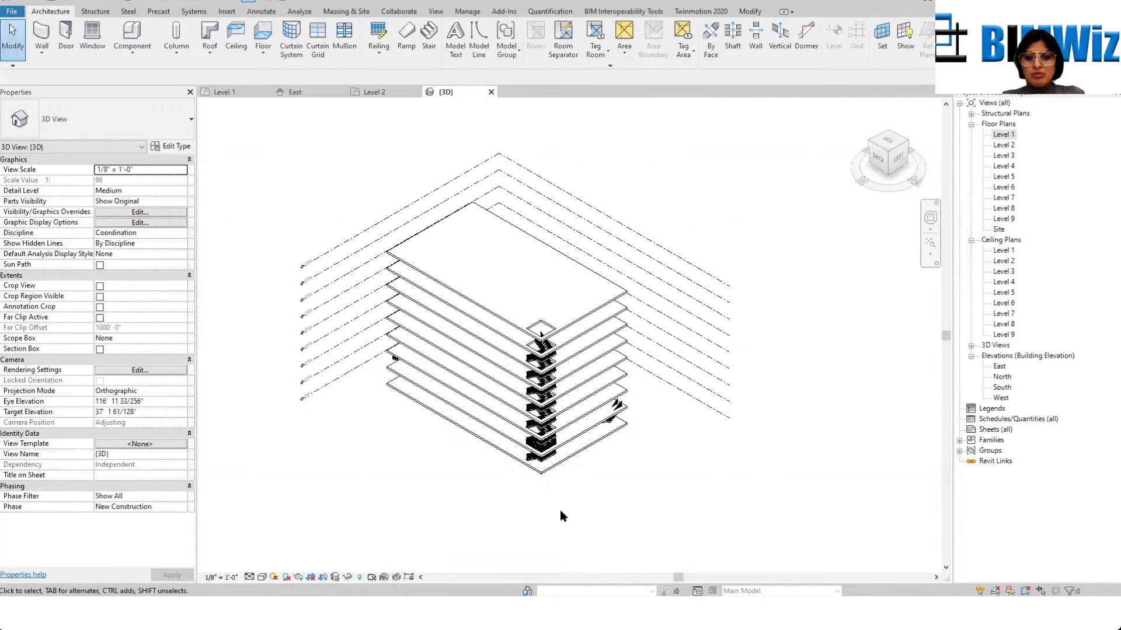
{"action": "scroll", "coordinate": [560, 510], "scroll_direction": "up", "scroll_amount": 10}
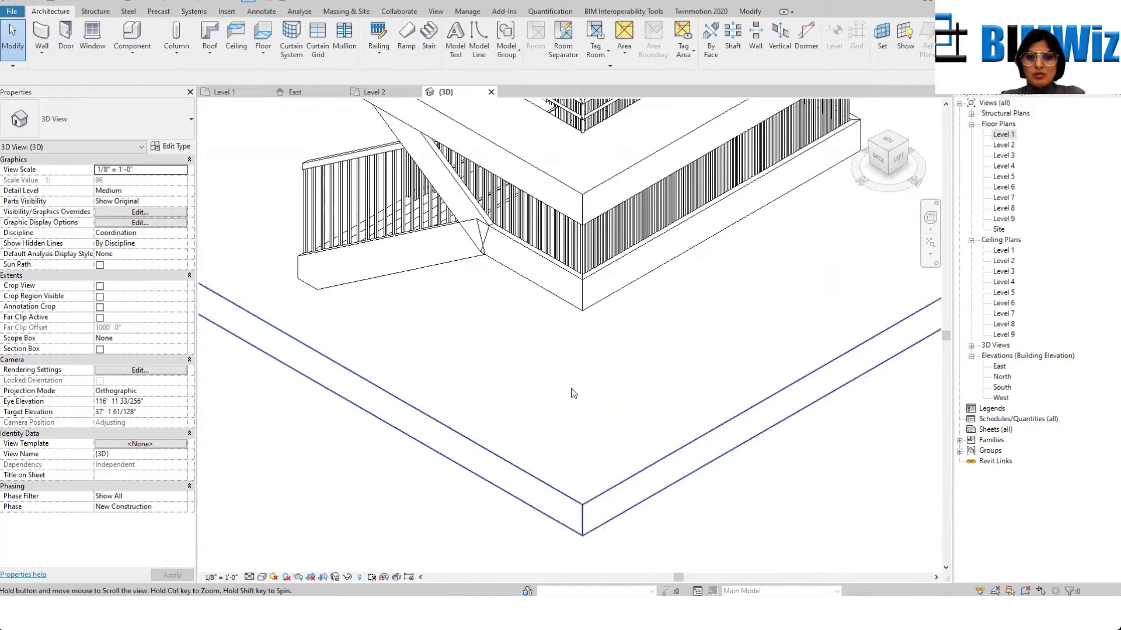
{"action": "left_click", "coordinate": [581, 307]}
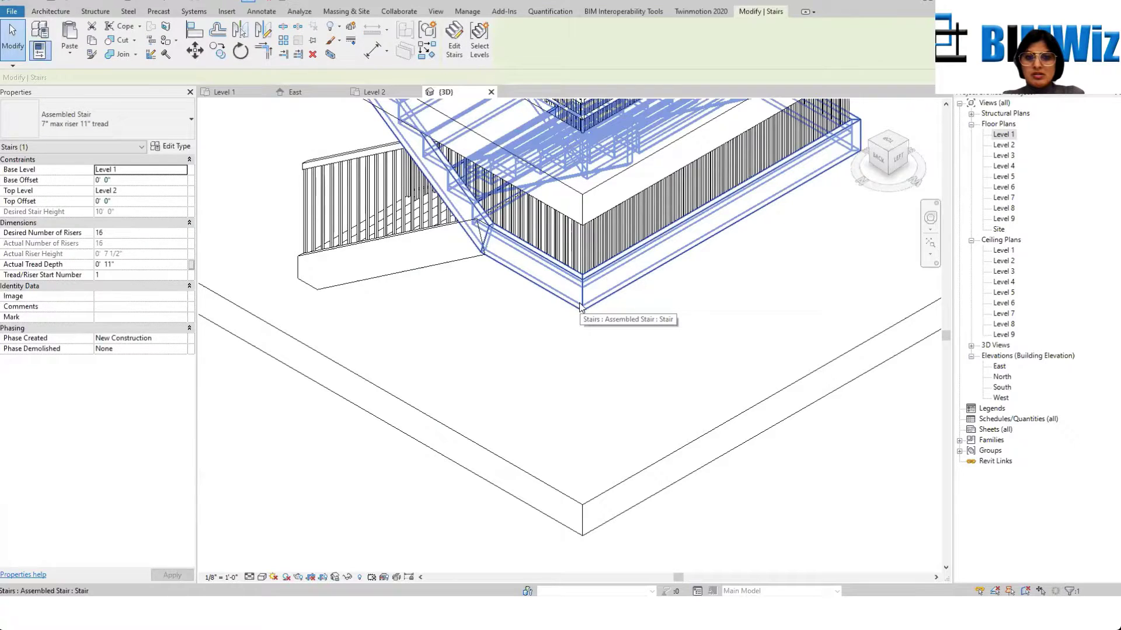
{"action": "key", "text": "Escape"}
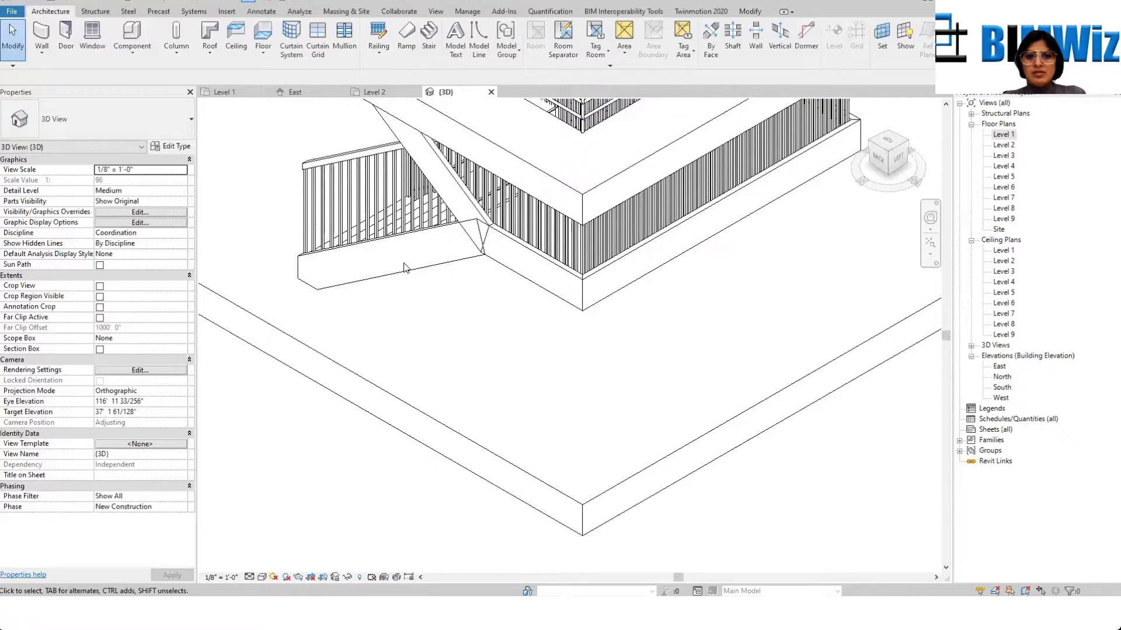
Step: Copy the Level 1 U-shaped stair with the protruding lower run to the empty area outside the floor's edge and dismiss the warning
{"action": "left_click", "coordinate": [413, 272]}
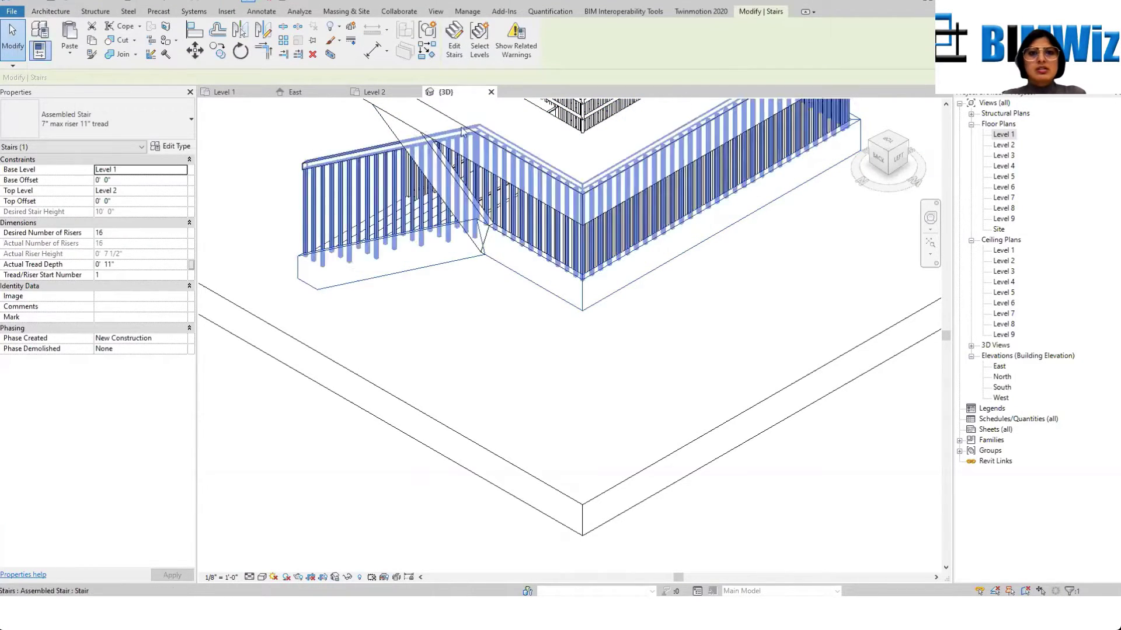
{"action": "left_click", "coordinate": [195, 51]}
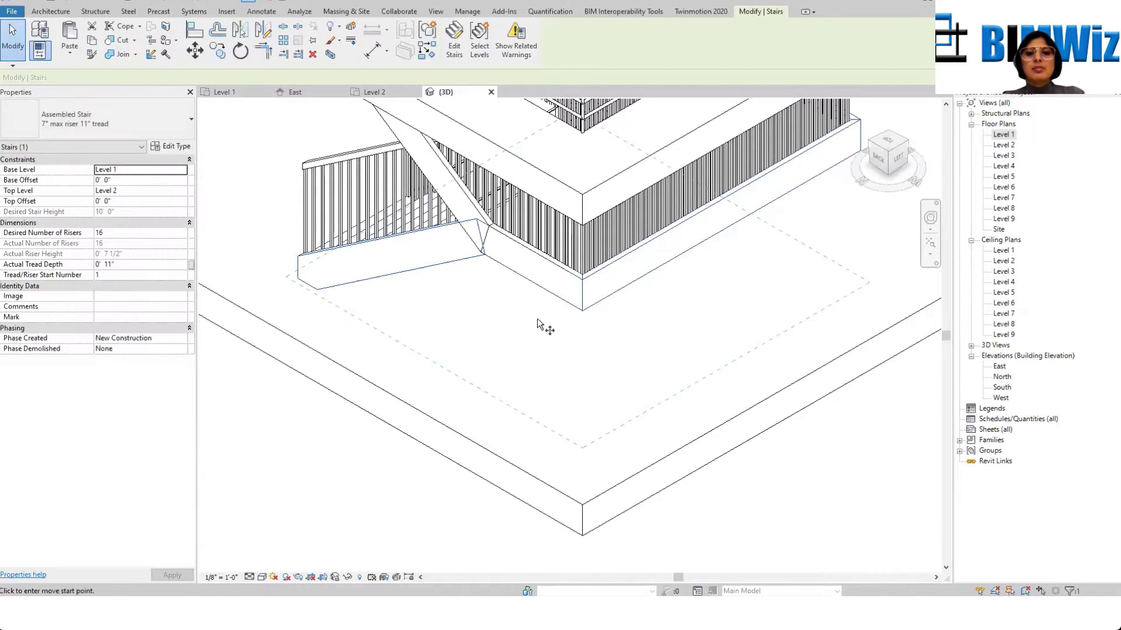
{"action": "scroll", "coordinate": [537, 325], "scroll_direction": "down", "scroll_amount": 5}
{"action": "left_click", "coordinate": [529, 272]}
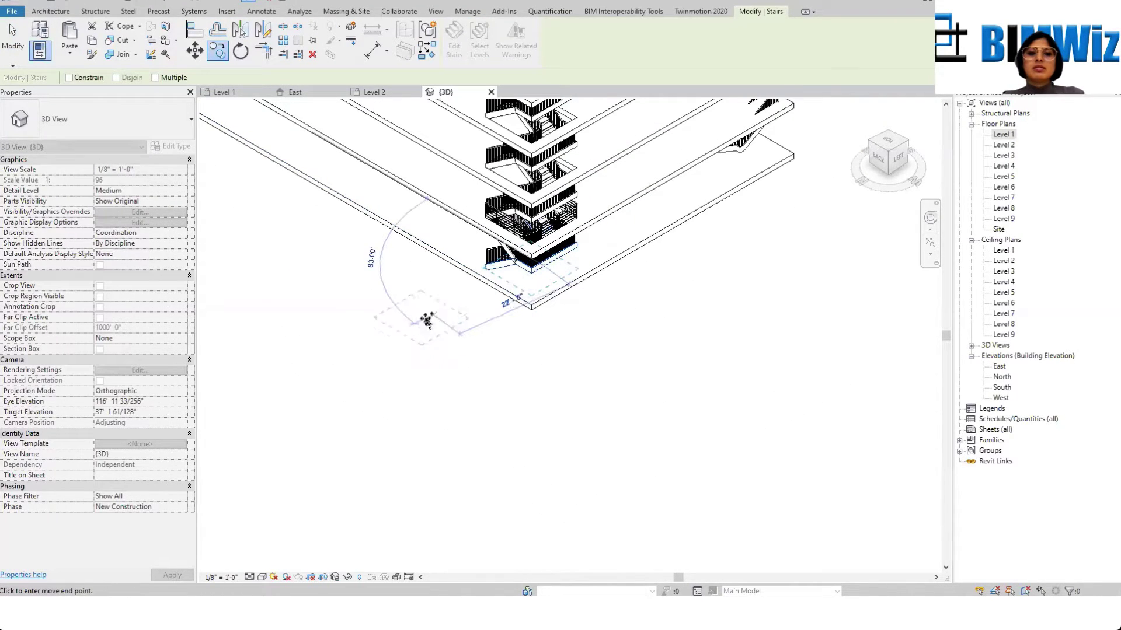
{"action": "left_click", "coordinate": [423, 323]}
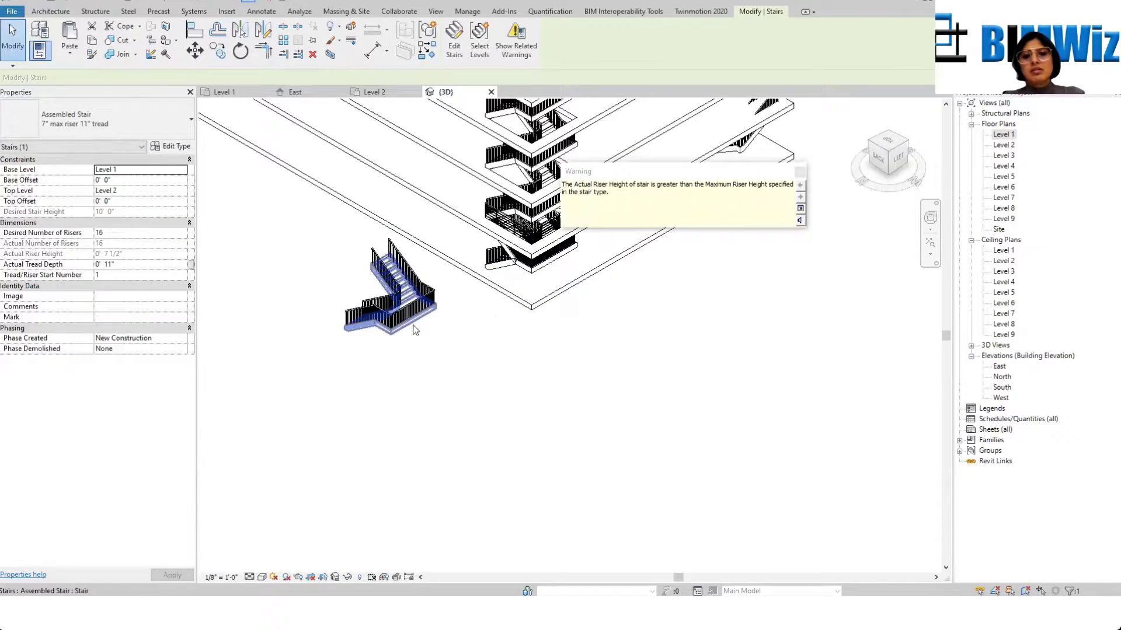
{"action": "left_click", "coordinate": [413, 330]}
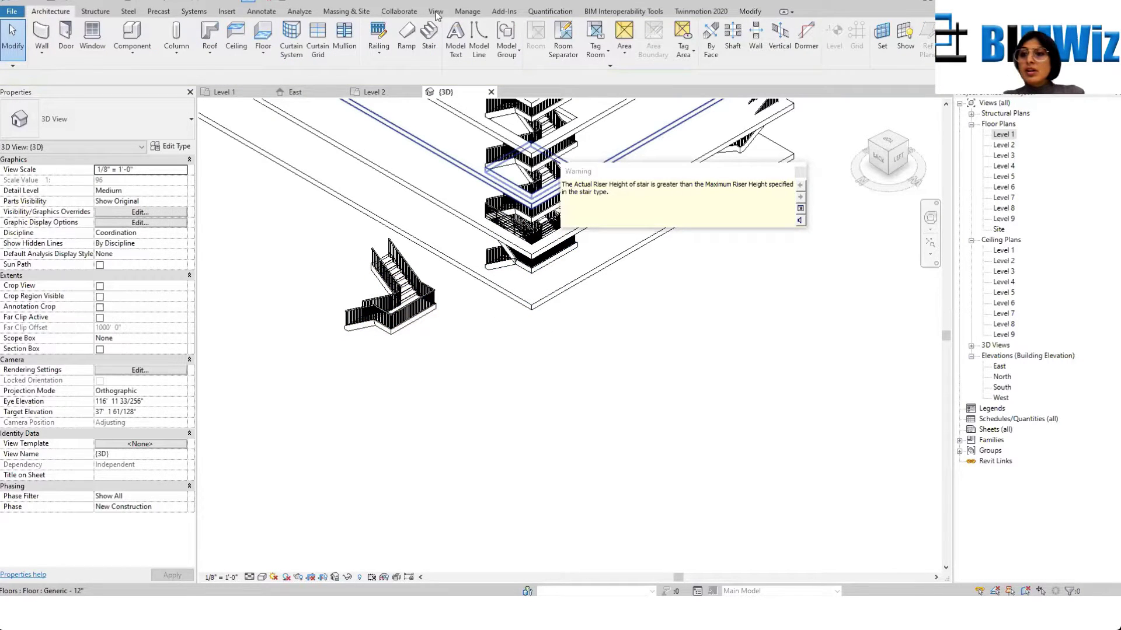
{"action": "left_click", "coordinate": [1017, 137]}
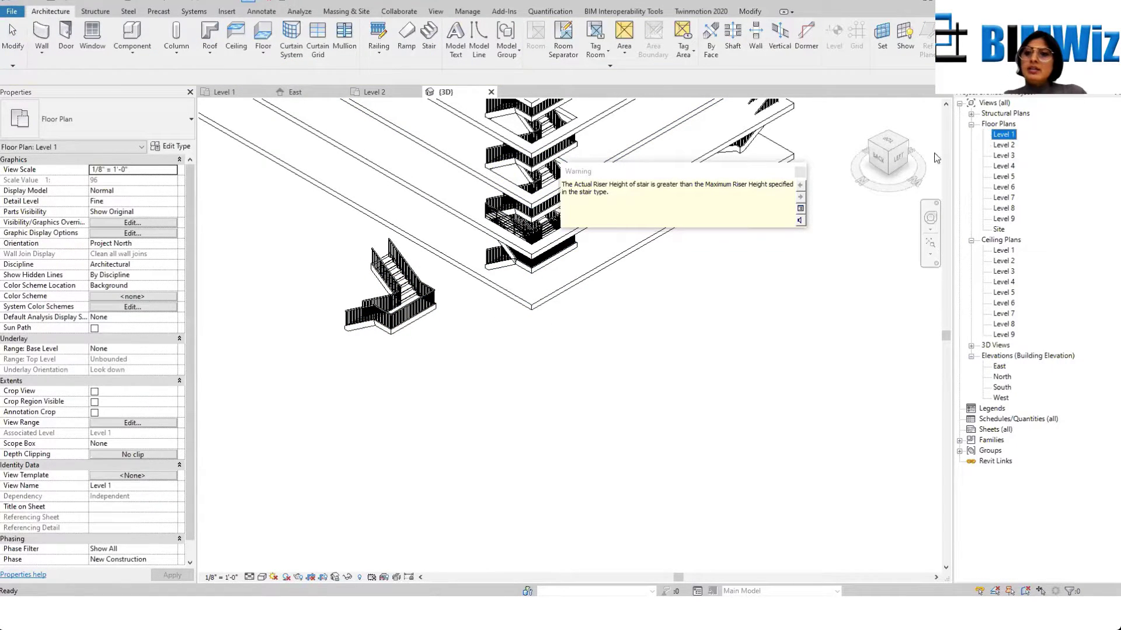
{"action": "left_click", "coordinate": [801, 171]}
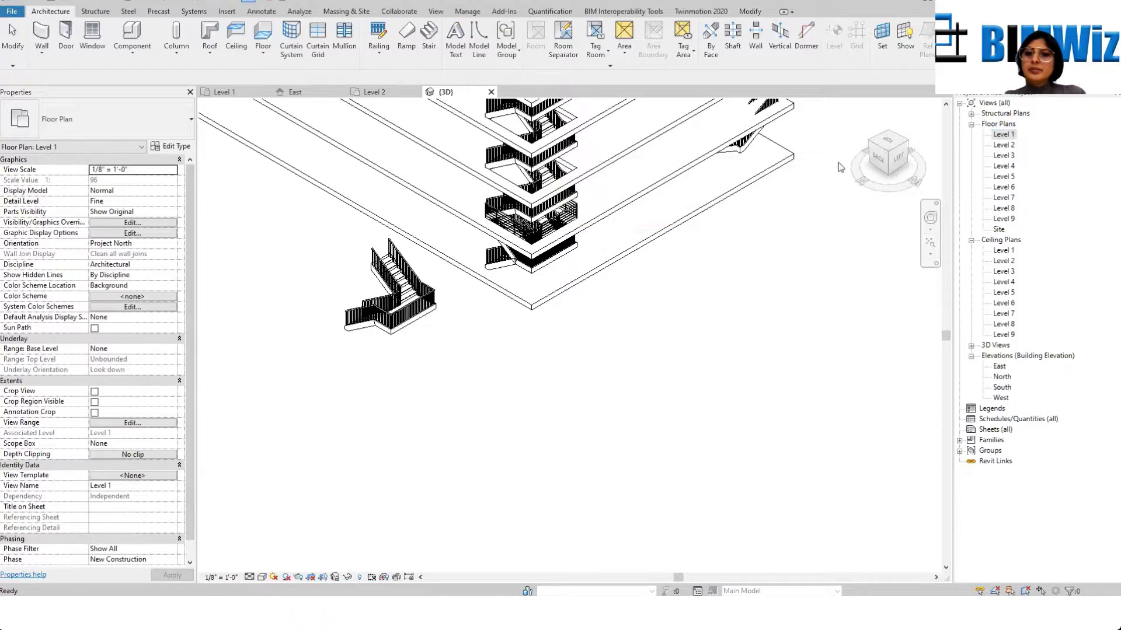
Step: Rotate the copied U-shaped stair above the floor's upper edge 90° clockwise in the Level 1 plan
{"action": "double_click", "coordinate": [1004, 135]}
{"action": "scroll", "coordinate": [583, 229], "scroll_direction": "down", "scroll_amount": 1}
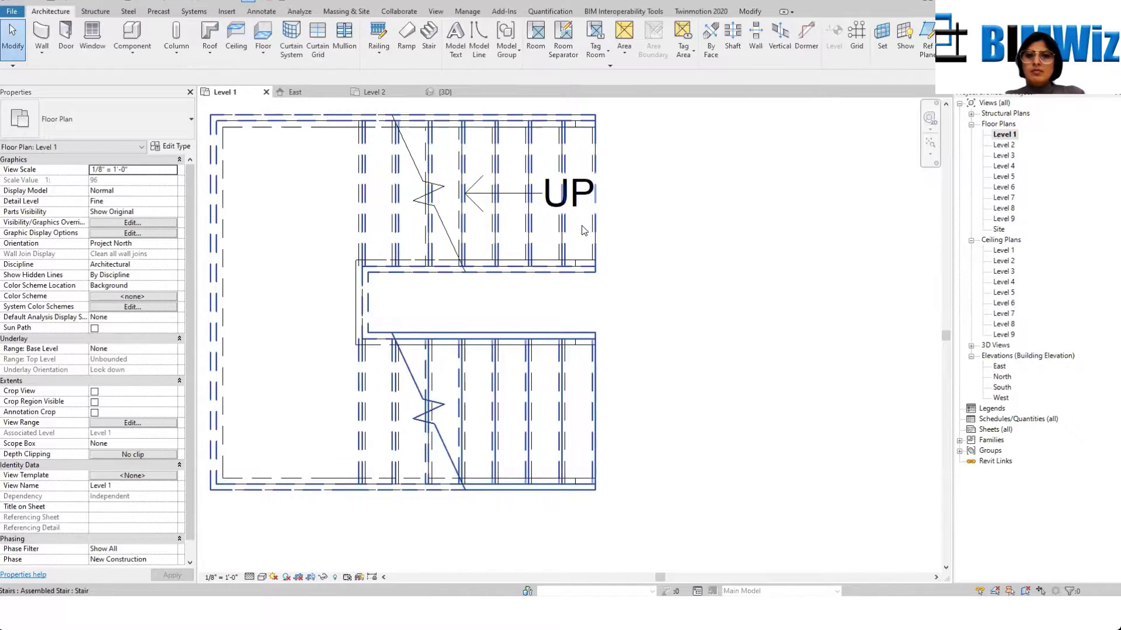
{"action": "scroll", "coordinate": [583, 229], "scroll_direction": "down", "scroll_amount": 4}
{"action": "left_click", "coordinate": [514, 239]}
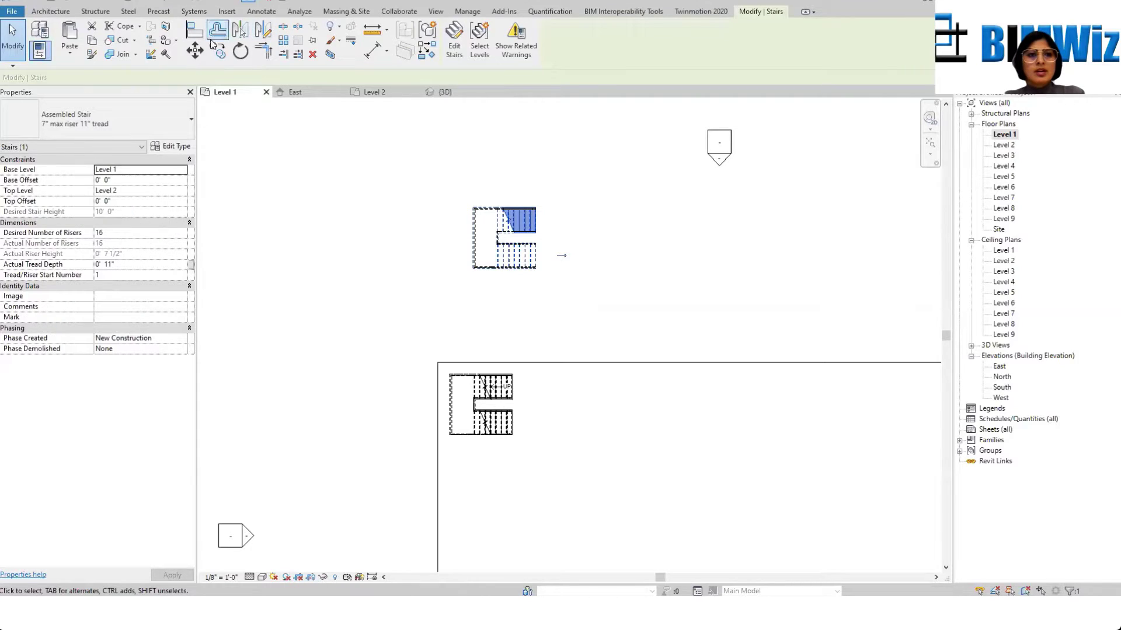
{"action": "left_click", "coordinate": [240, 52]}
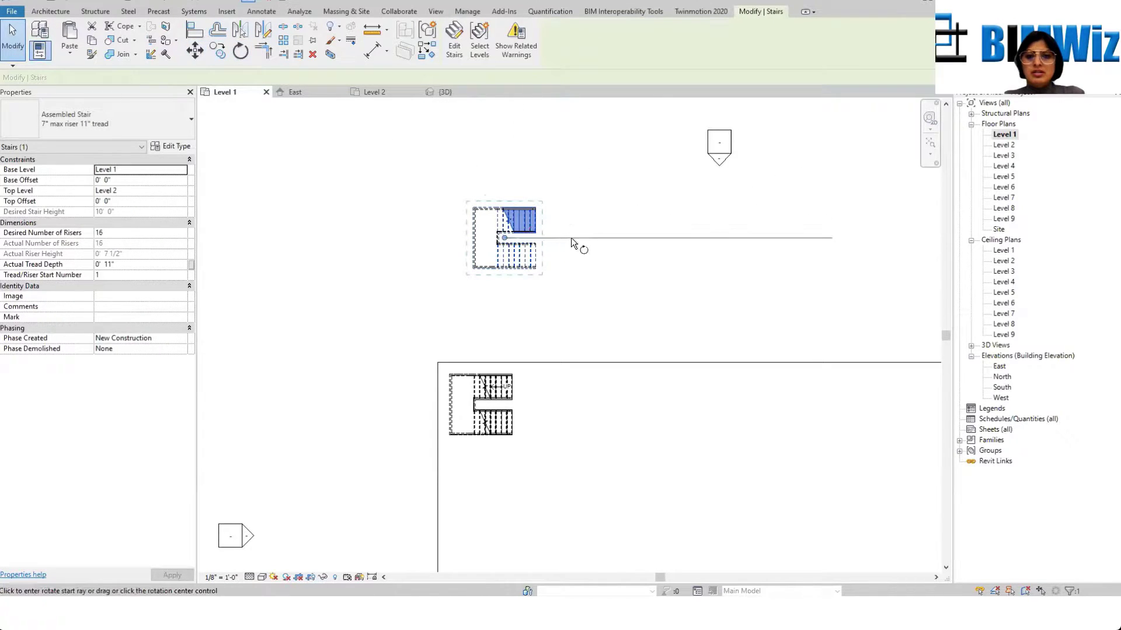
{"action": "left_click", "coordinate": [575, 237]}
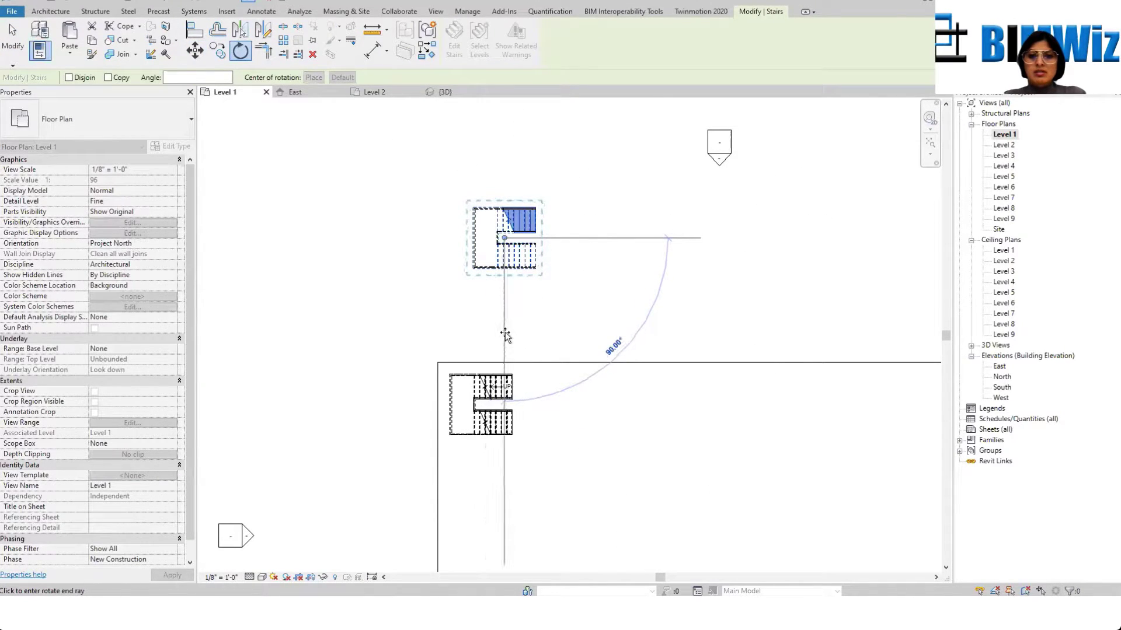
Step: Rotate the upper U-shaped stair 90 degrees and move it about 37' to just above the floor's upper edge
{"action": "left_click", "coordinate": [505, 335]}
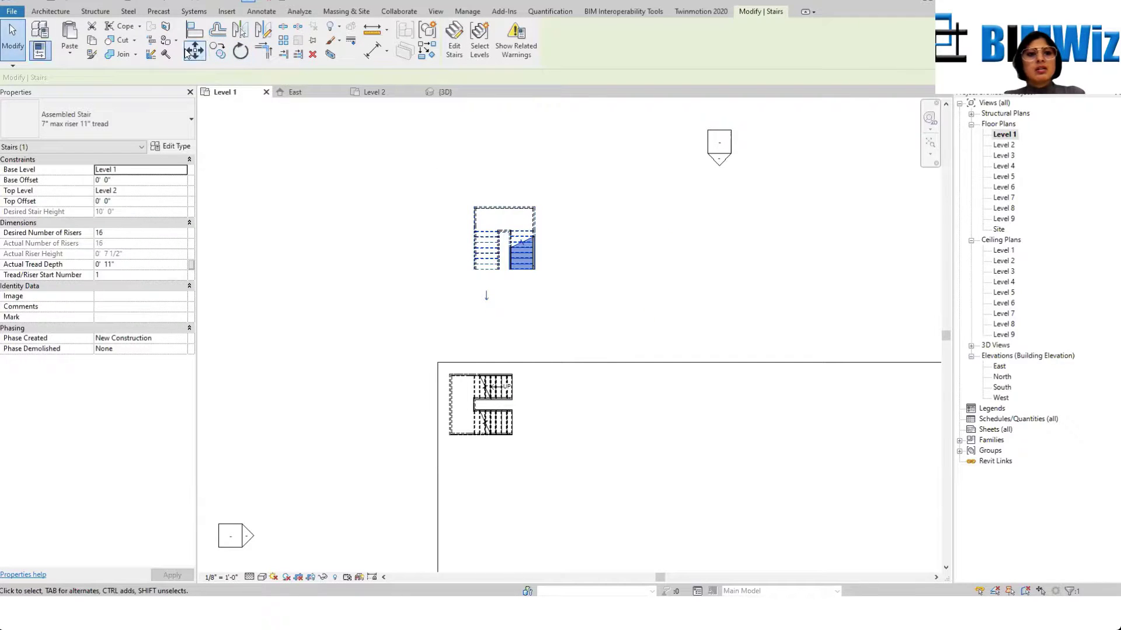
{"action": "left_click", "coordinate": [194, 51]}
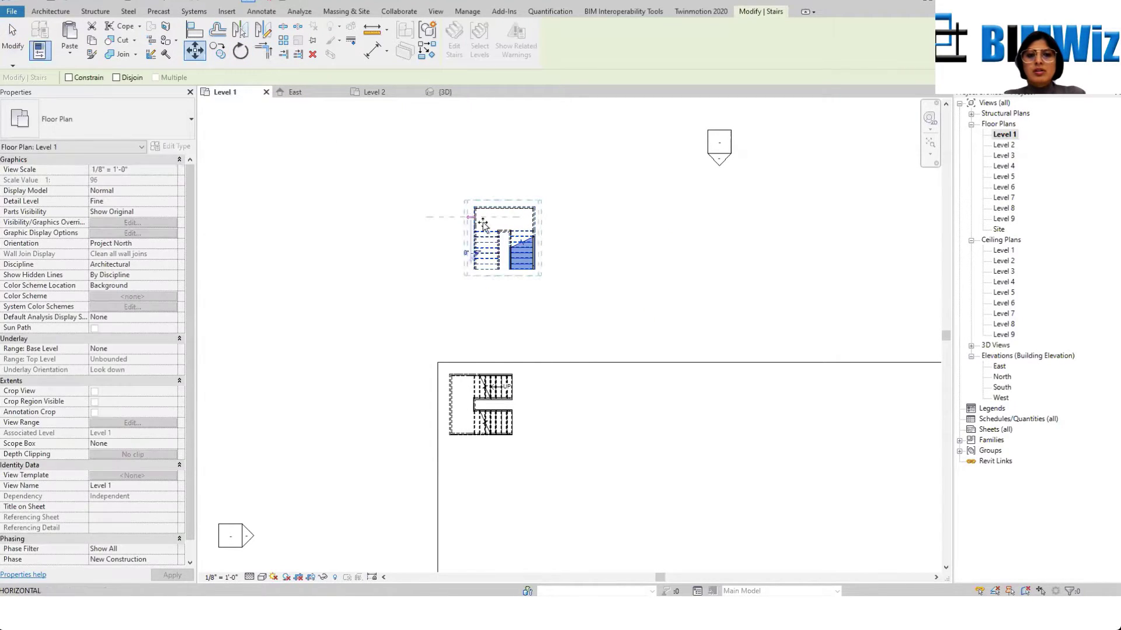
{"action": "left_click", "coordinate": [474, 216]}
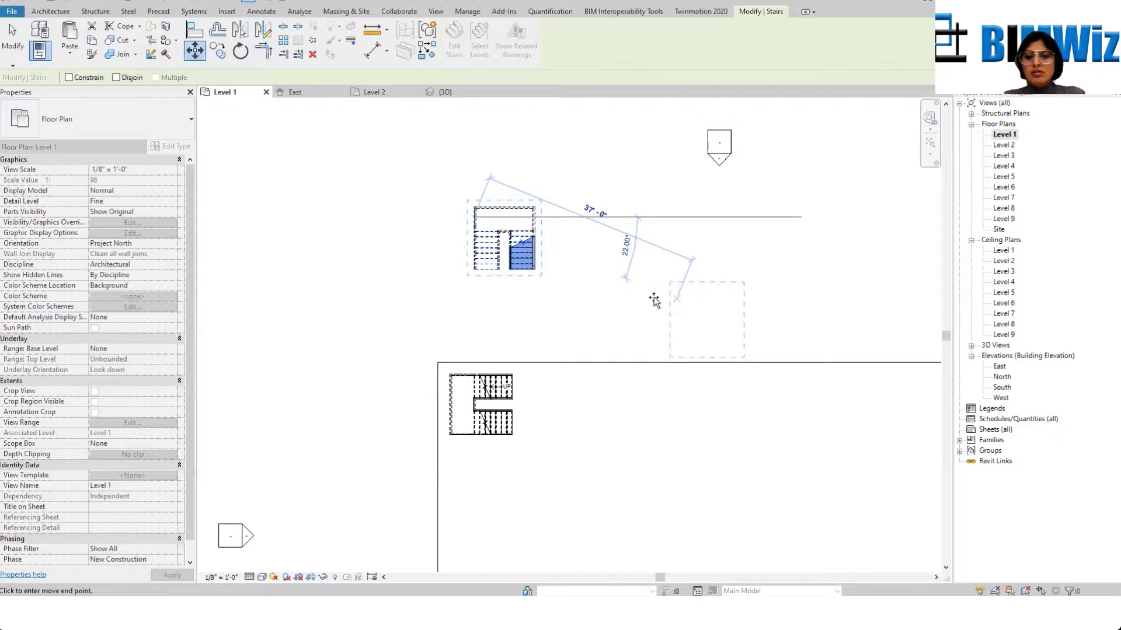
{"action": "left_click", "coordinate": [654, 289]}
{"action": "left_click", "coordinate": [402, 132]}
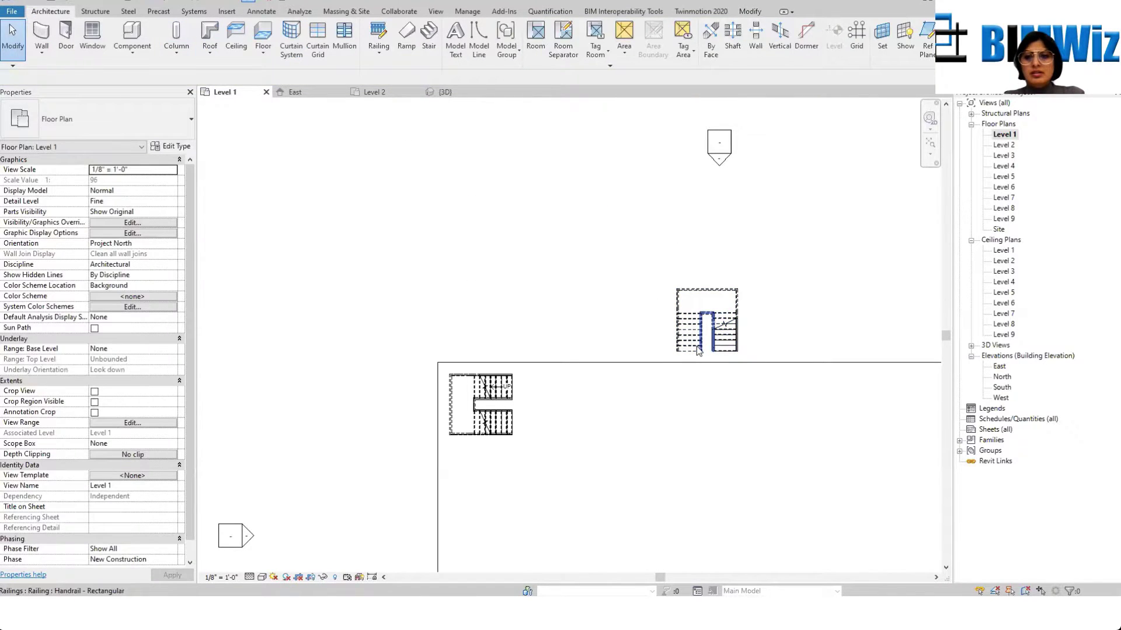
Step: Align the open end of the rotated stair with the floor's upper edge
{"action": "left_click", "coordinate": [697, 348]}
{"action": "key", "text": "a"}
{"action": "key", "text": "l"}
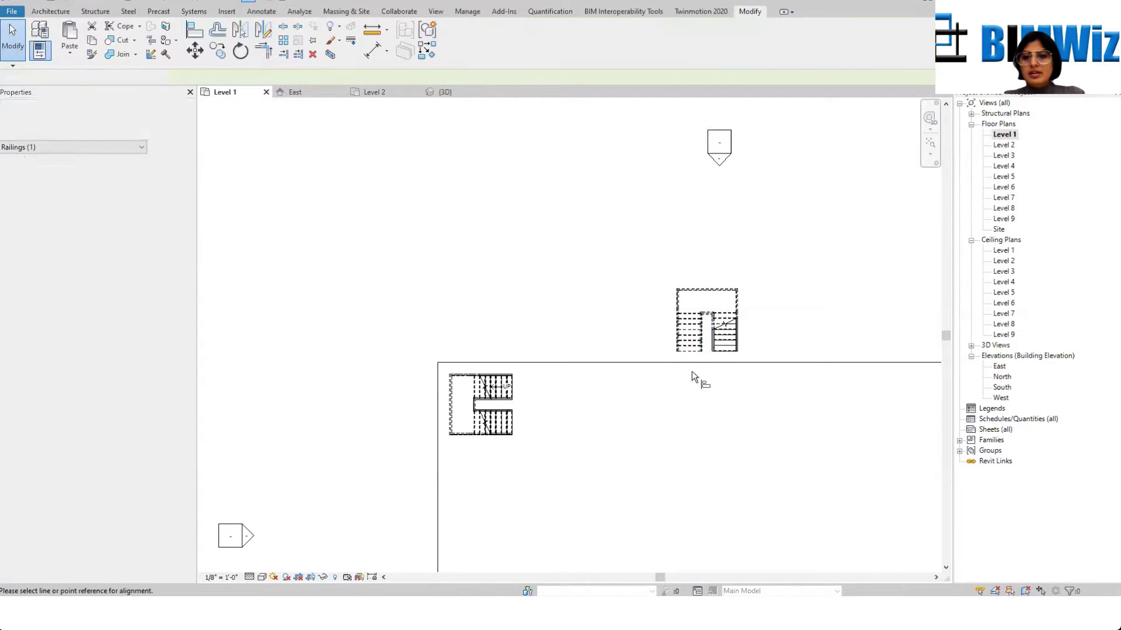
{"action": "scroll", "coordinate": [706, 365], "scroll_direction": "up", "scroll_amount": 5}
{"action": "left_click", "coordinate": [716, 368]}
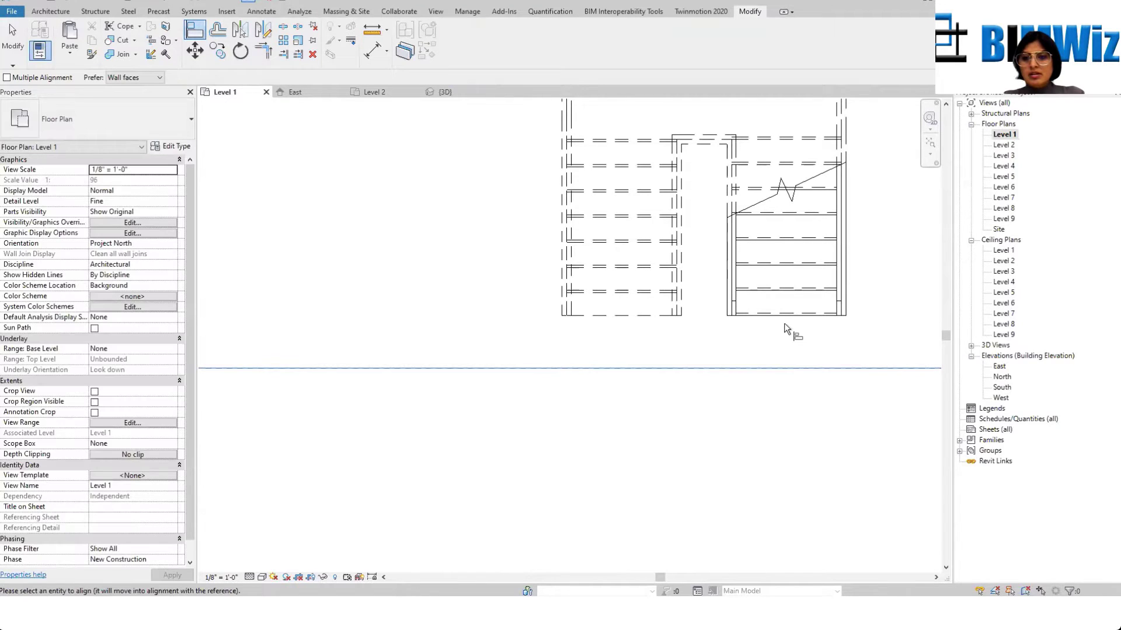
{"action": "left_click", "coordinate": [782, 319]}
{"action": "scroll", "coordinate": [516, 378], "scroll_direction": "down", "scroll_amount": 4}
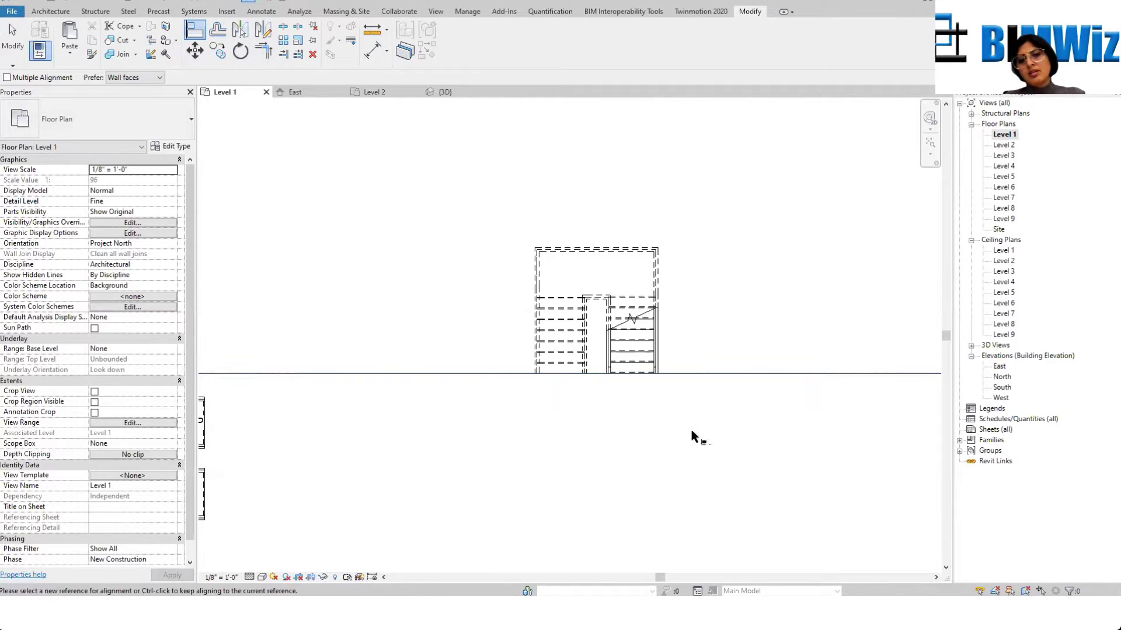
{"action": "key", "text": "Escape"}
{"action": "key", "text": "Escape"}
Step: Edit the aligned stair, convert its landing to a custom sketch-based component, and open the landing sketch
{"action": "scroll", "coordinate": [600, 280], "scroll_direction": "down", "scroll_amount": 3}
{"action": "scroll", "coordinate": [573, 296], "scroll_direction": "up", "scroll_amount": 3}
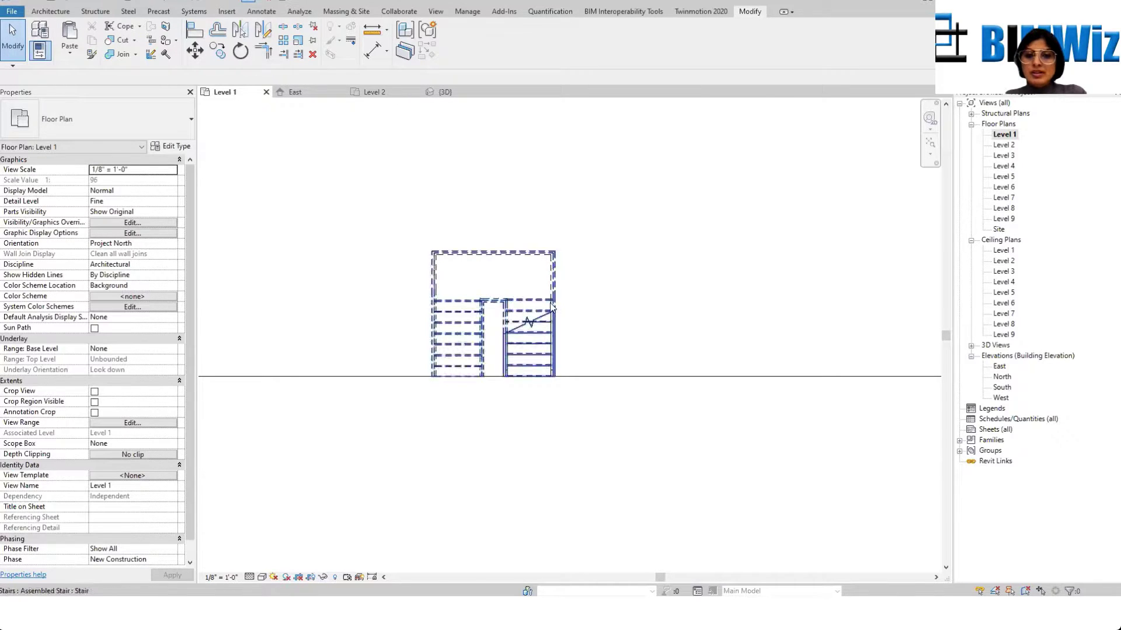
{"action": "left_click", "coordinate": [532, 301]}
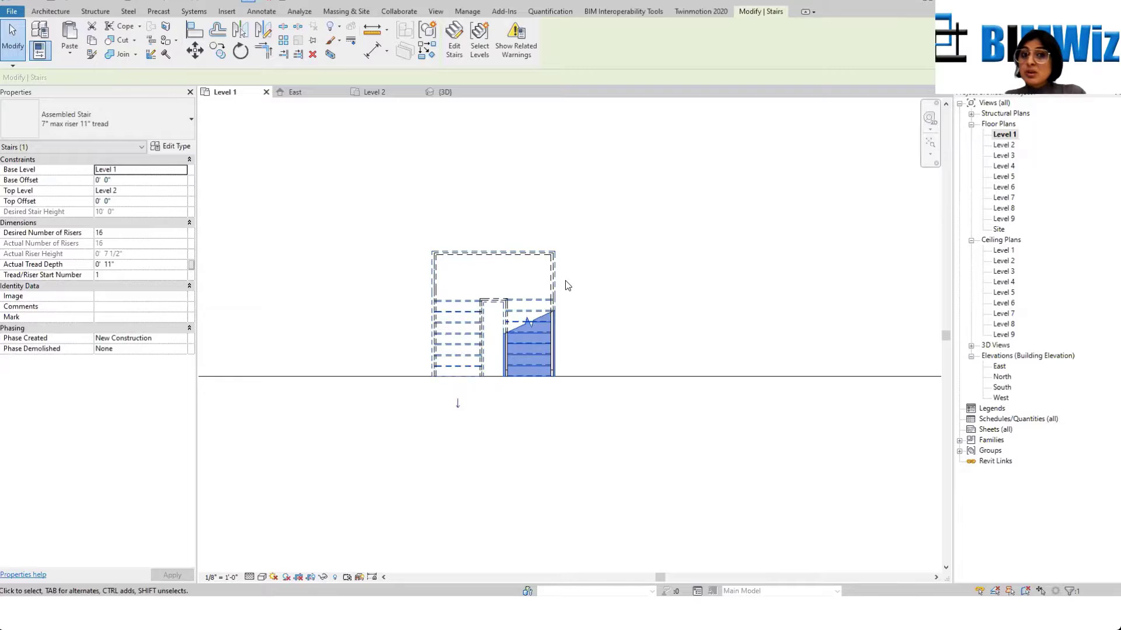
{"action": "left_click", "coordinate": [463, 56]}
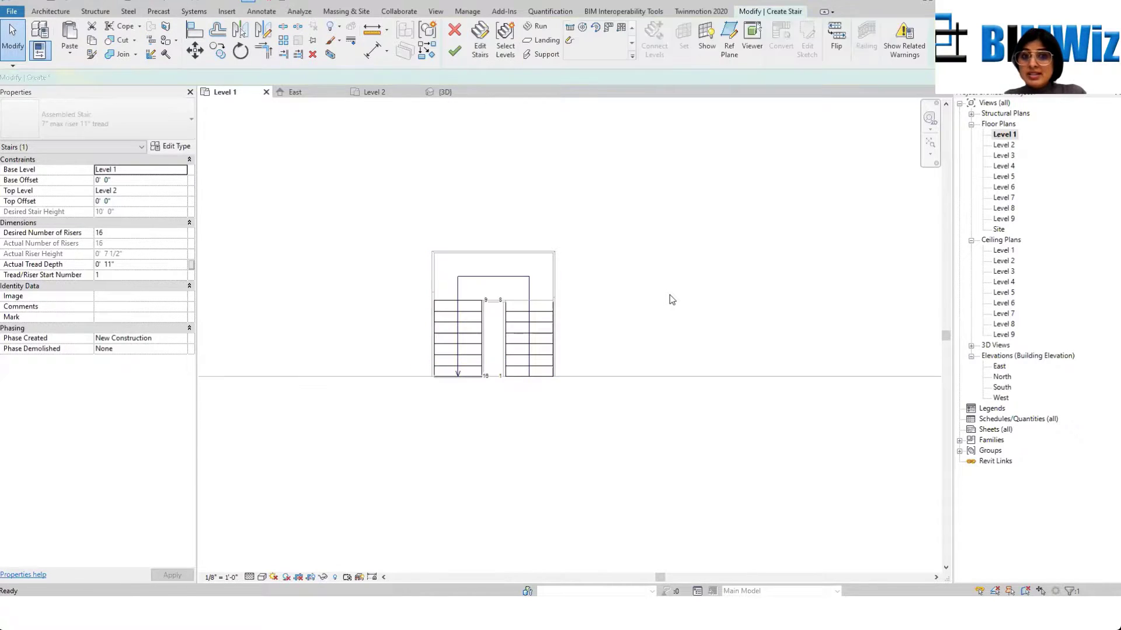
{"action": "left_click", "coordinate": [535, 299]}
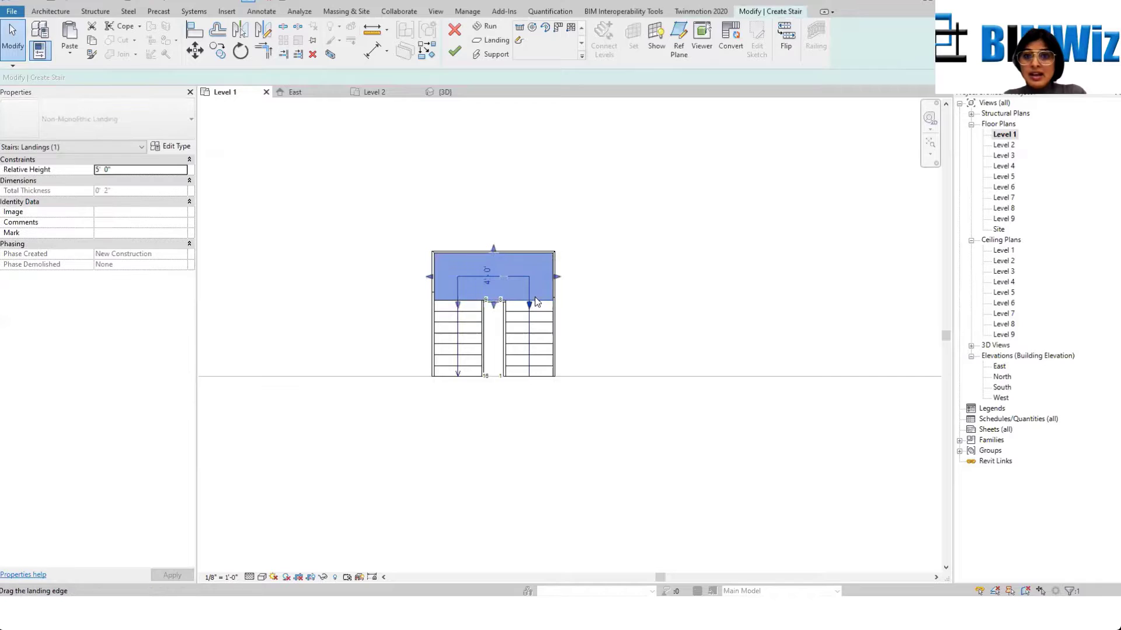
{"action": "left_click", "coordinate": [734, 49]}
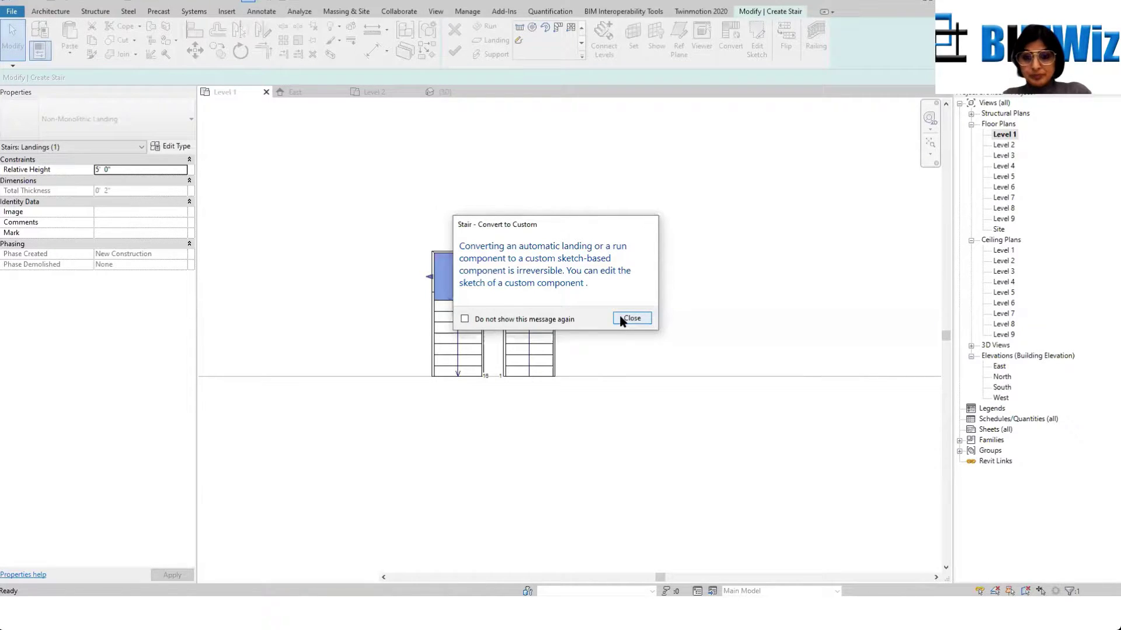
{"action": "left_click", "coordinate": [620, 320]}
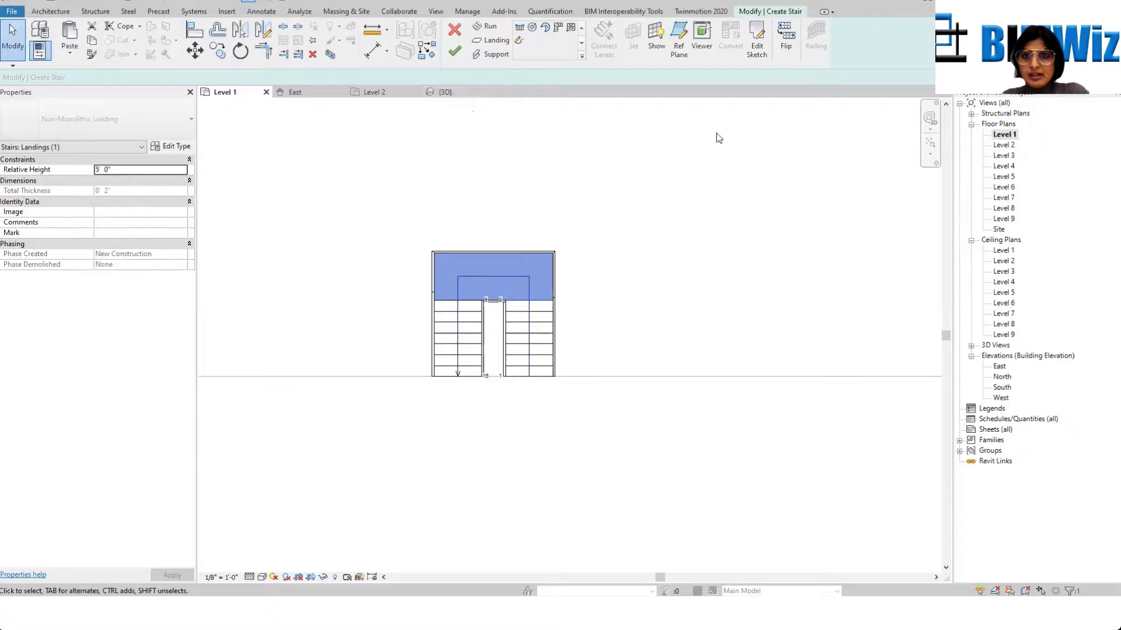
{"action": "left_click", "coordinate": [766, 45]}
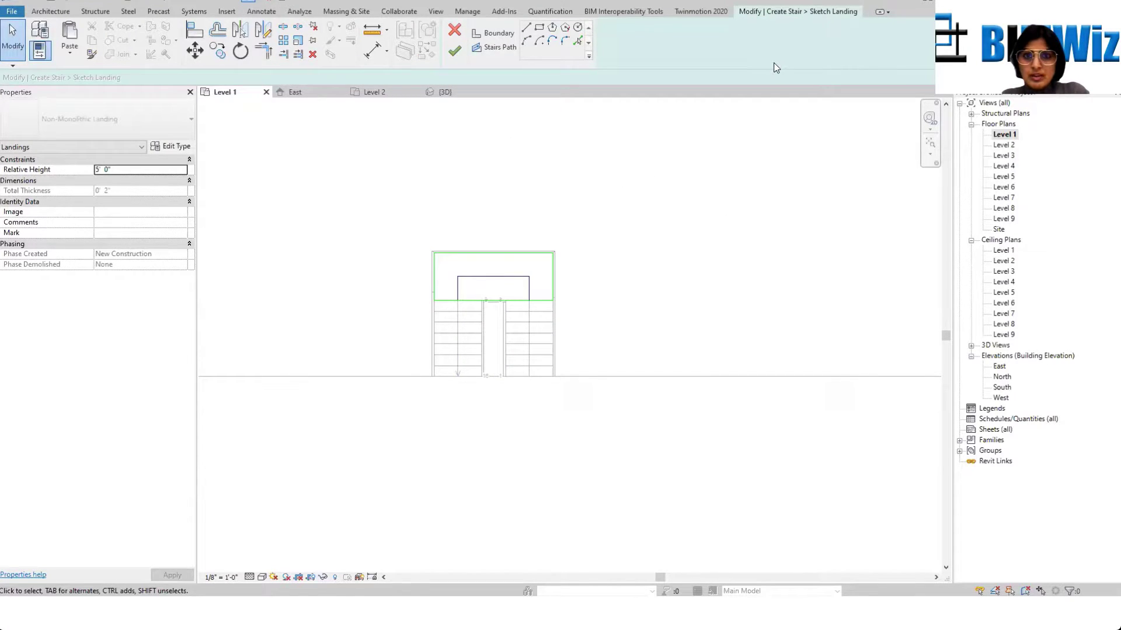
Step: Draw a semicircular boundary arc of 5'-0" radius between the two ends of the landing's lower edge
{"action": "left_click", "coordinate": [526, 40]}
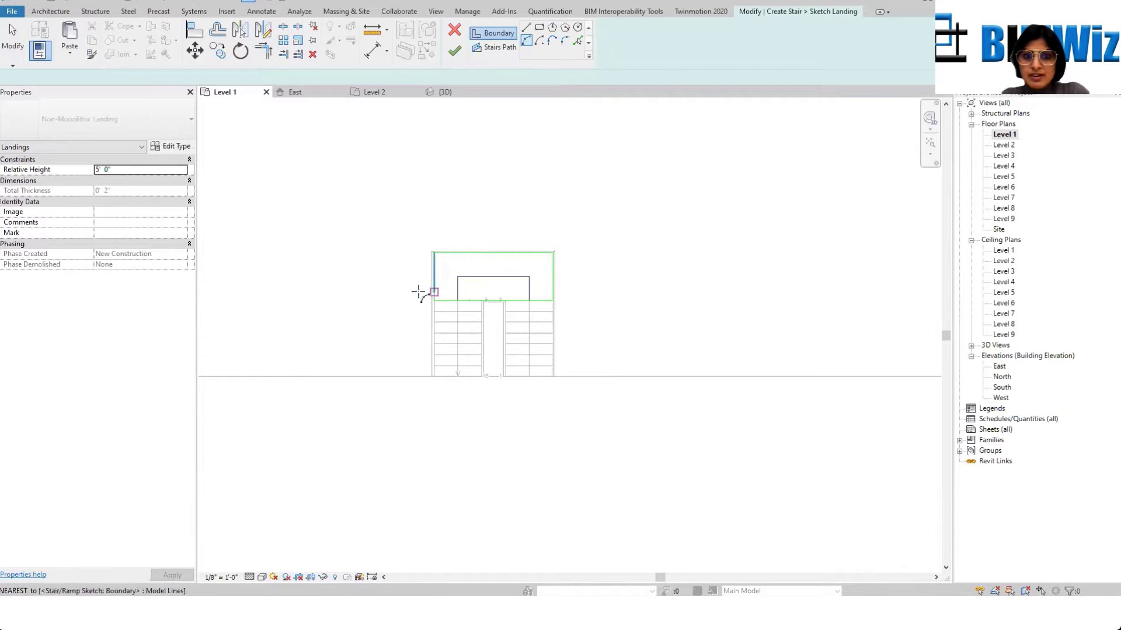
{"action": "scroll", "coordinate": [439, 303], "scroll_direction": "up", "scroll_amount": 3}
{"action": "left_click", "coordinate": [440, 315]}
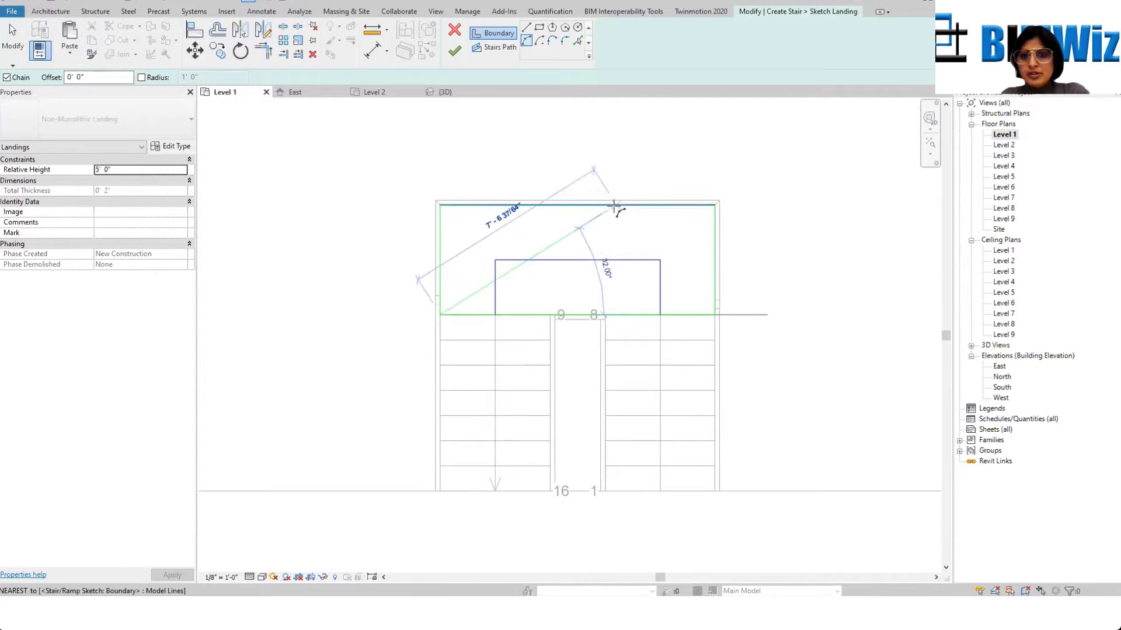
{"action": "left_click", "coordinate": [716, 315]}
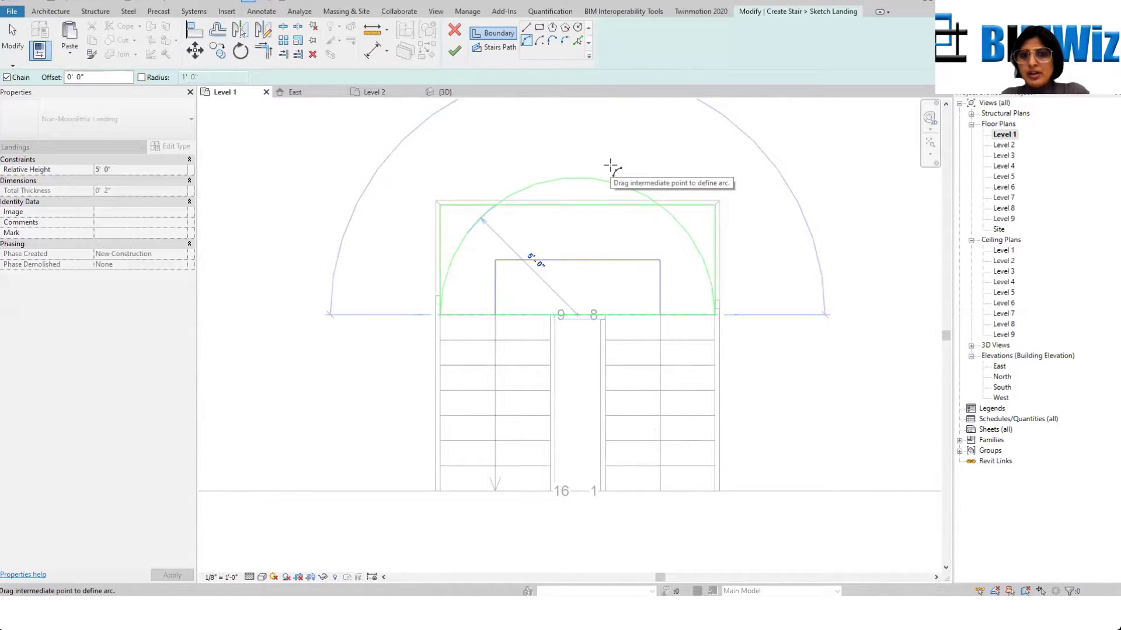
{"action": "left_click", "coordinate": [610, 166]}
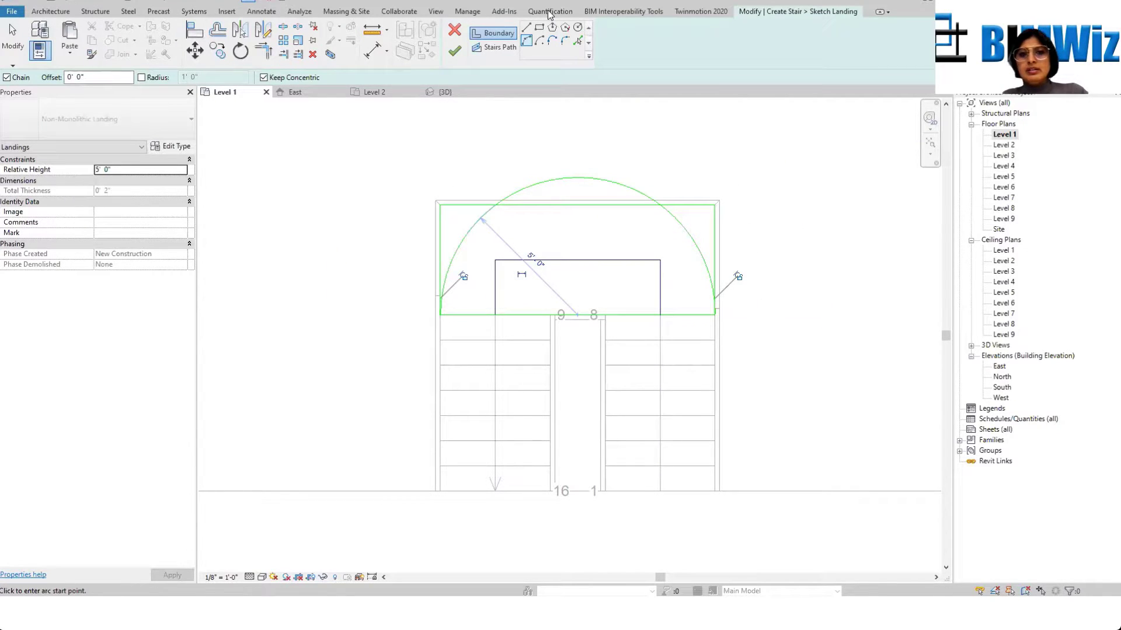
{"action": "key", "text": "Escape"}
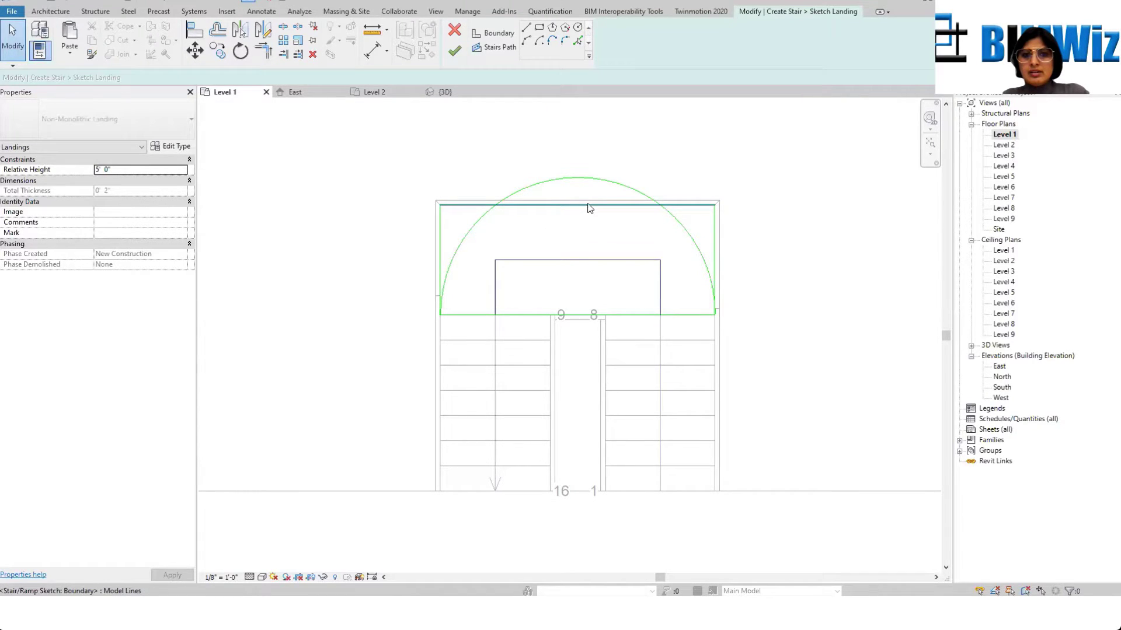
Step: Delete the three straight outer boundary lines of the landing, keeping the arc and the edge along the runs
{"action": "left_click", "coordinate": [442, 238]}
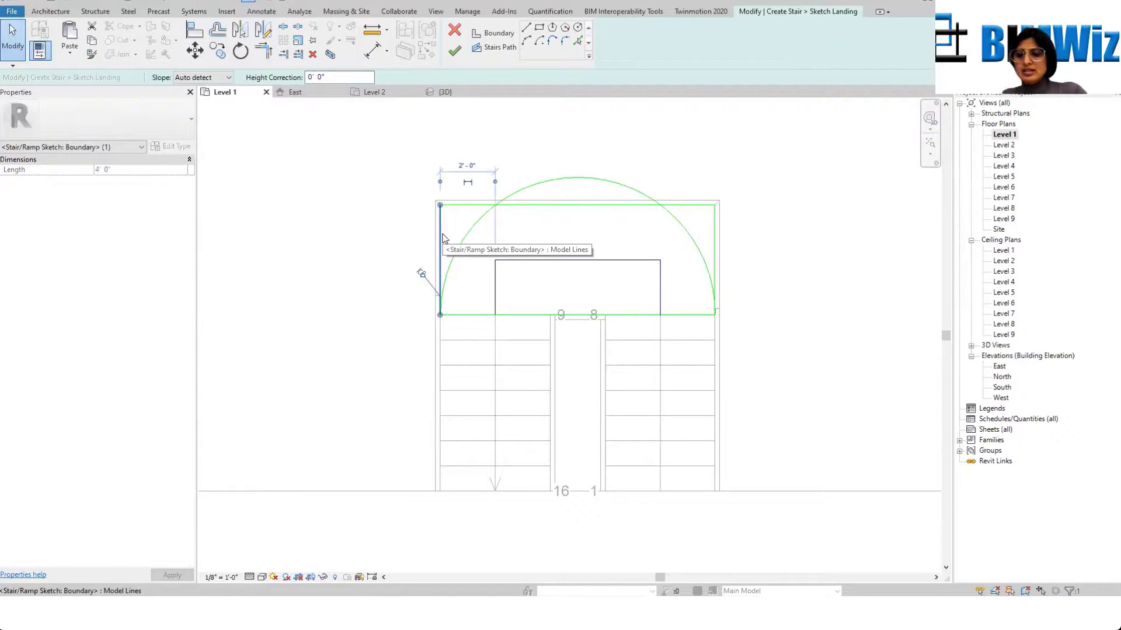
{"action": "key", "text": "Delete"}
{"action": "left_click", "coordinate": [468, 210]}
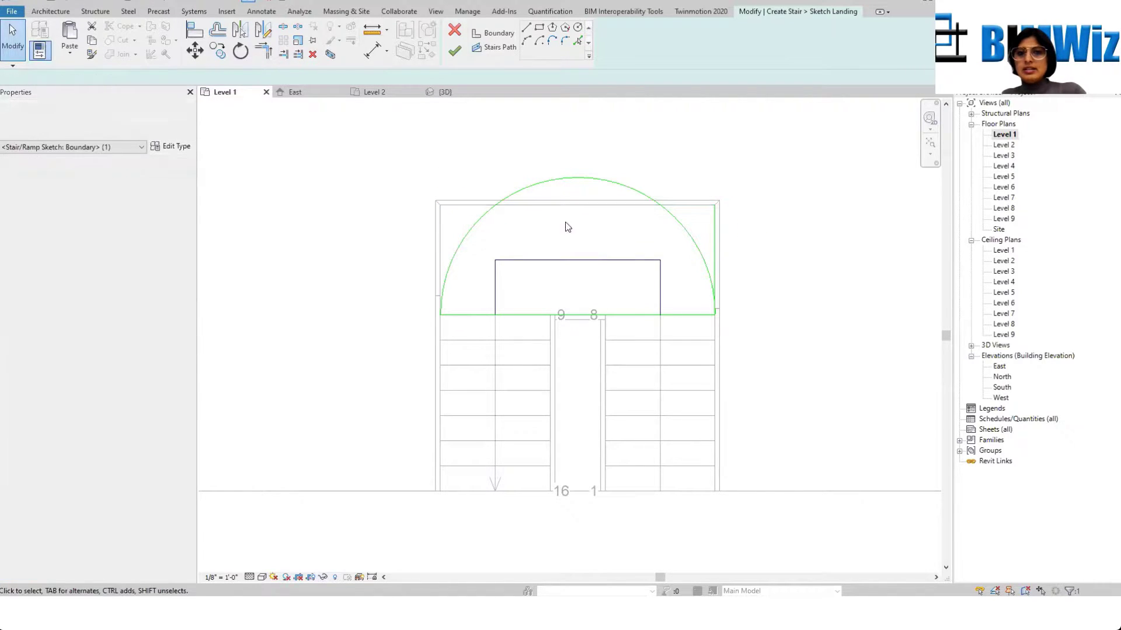
{"action": "left_click", "coordinate": [713, 216]}
{"action": "key", "text": "Delete"}
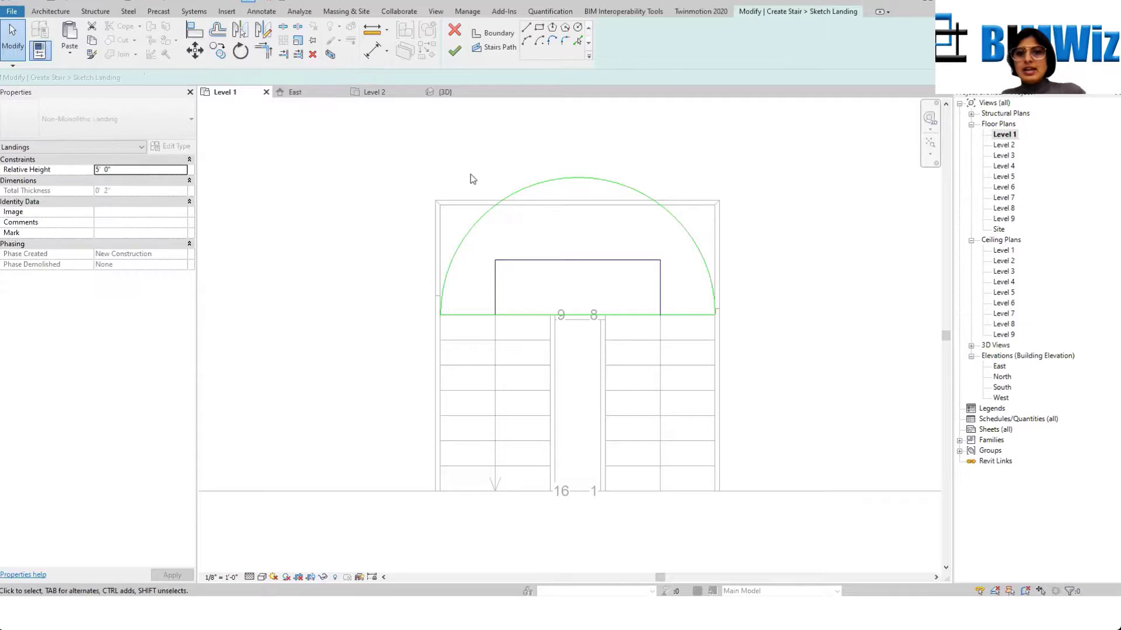
Step: Finish the landing sketch and complete the stair edit
{"action": "left_click", "coordinate": [455, 51]}
{"action": "scroll", "coordinate": [490, 198], "scroll_direction": "down", "scroll_amount": 4}
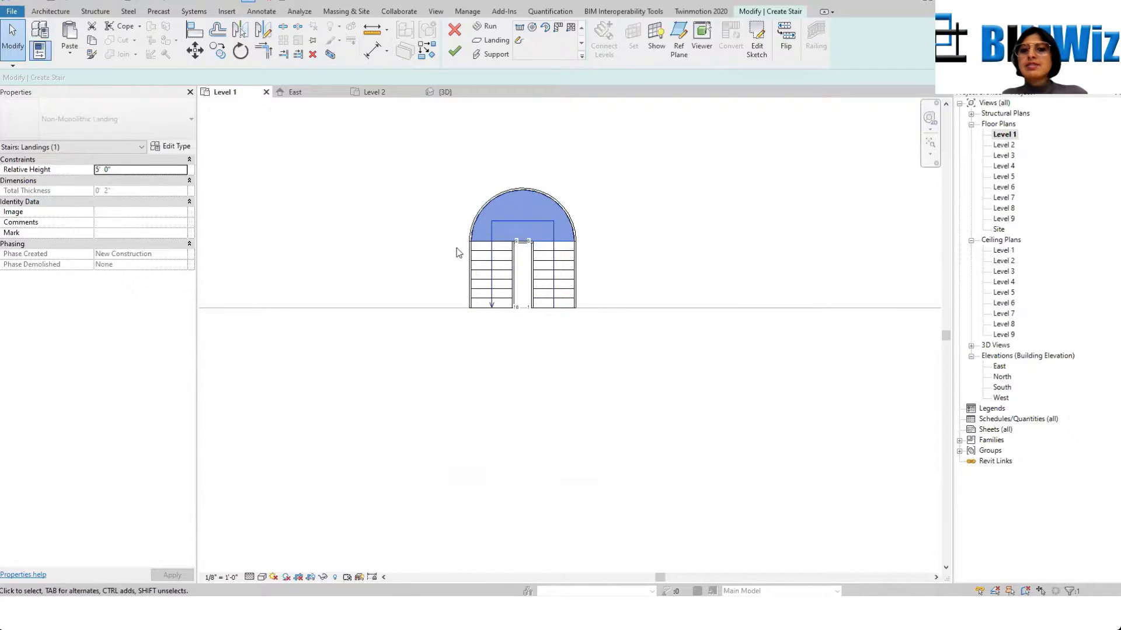
{"action": "scroll", "coordinate": [475, 217], "scroll_direction": "up", "scroll_amount": 3}
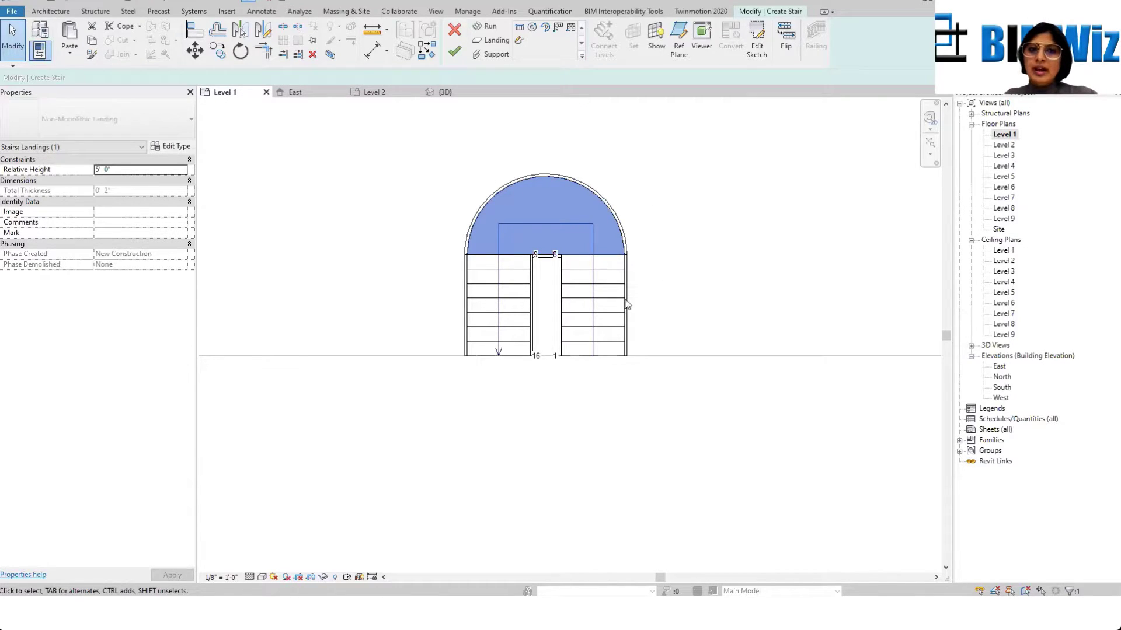
{"action": "left_click", "coordinate": [455, 51]}
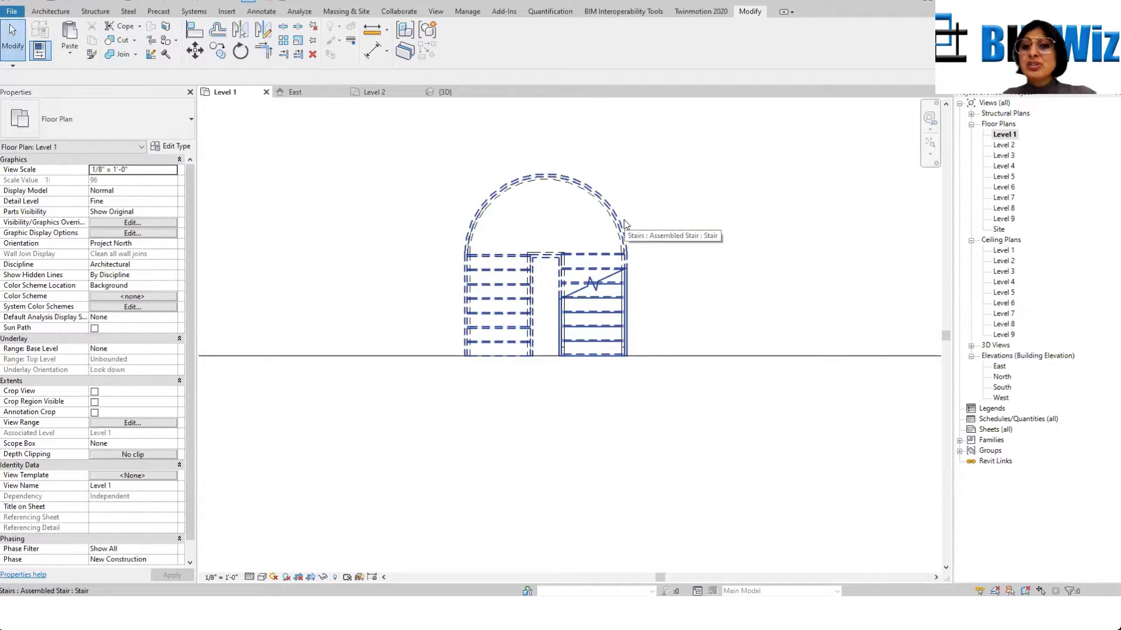
{"action": "scroll", "coordinate": [726, 281], "scroll_direction": "down", "scroll_amount": 3}
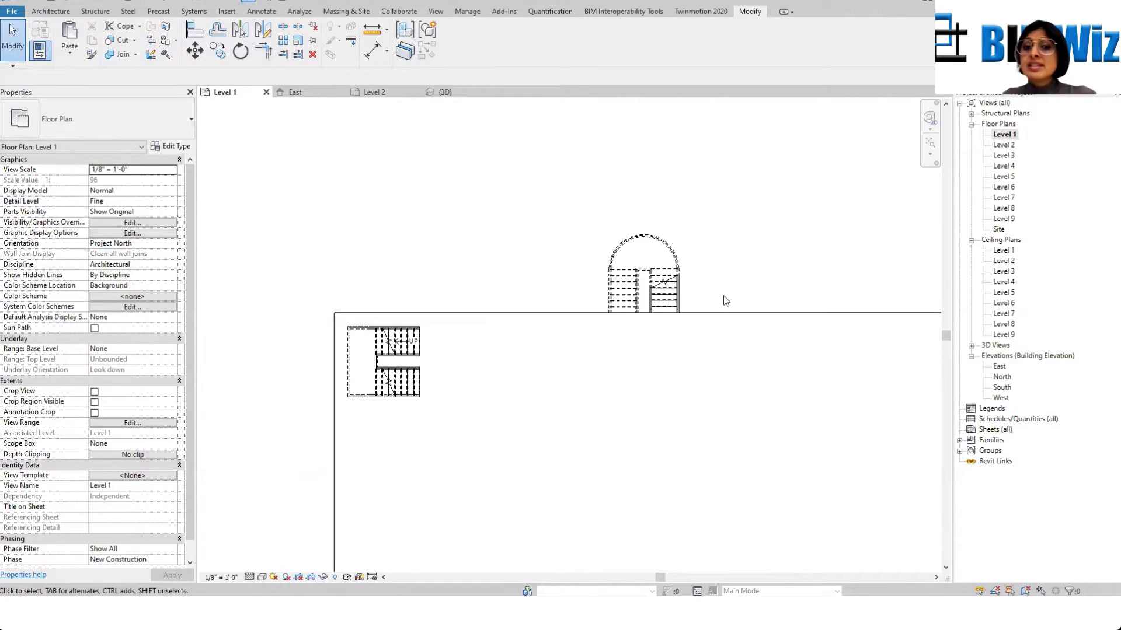
{"action": "scroll", "coordinate": [700, 251], "scroll_direction": "up", "scroll_amount": 3}
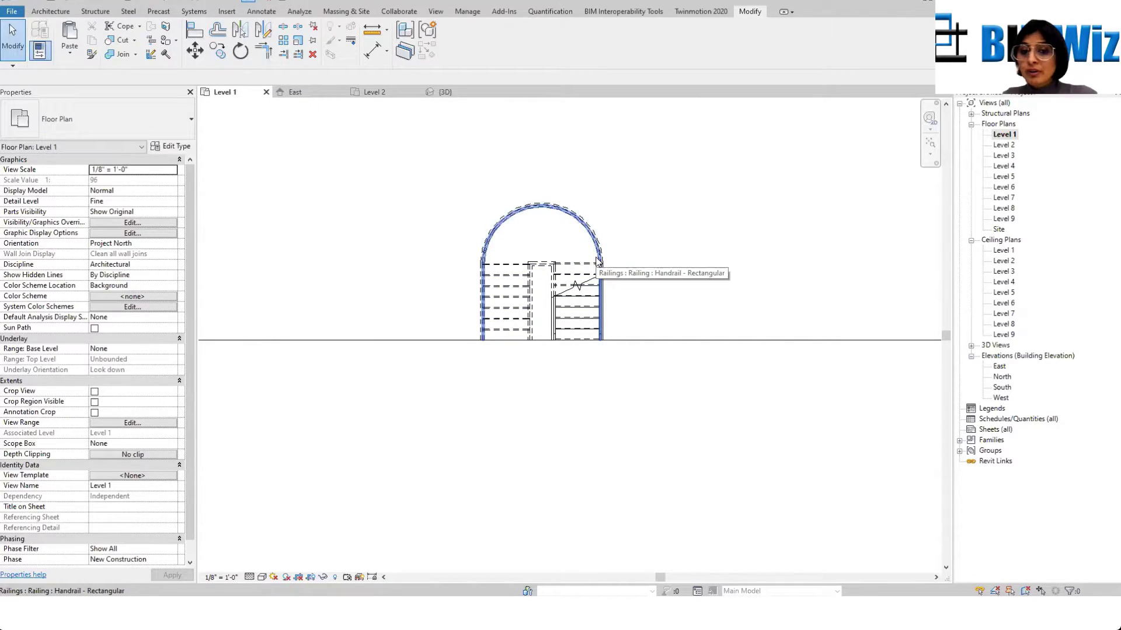
{"action": "scroll", "coordinate": [597, 261], "scroll_direction": "down", "scroll_amount": 4}
{"action": "scroll", "coordinate": [538, 295], "scroll_direction": "up", "scroll_amount": 4}
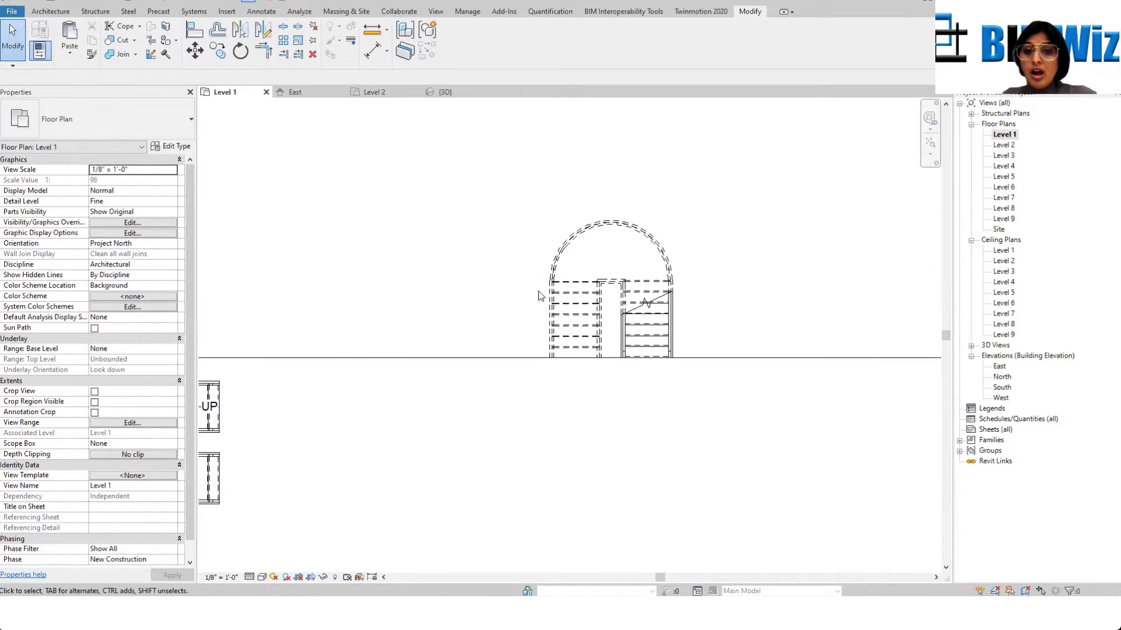
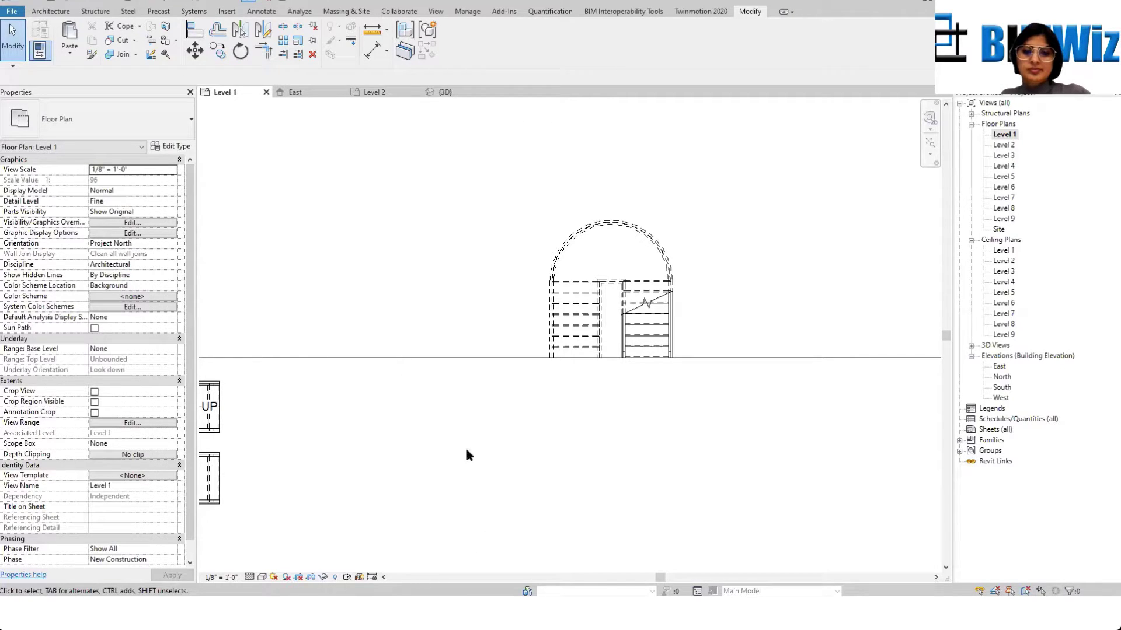
{"action": "scroll", "coordinate": [455, 283], "scroll_direction": "down", "scroll_amount": 3}
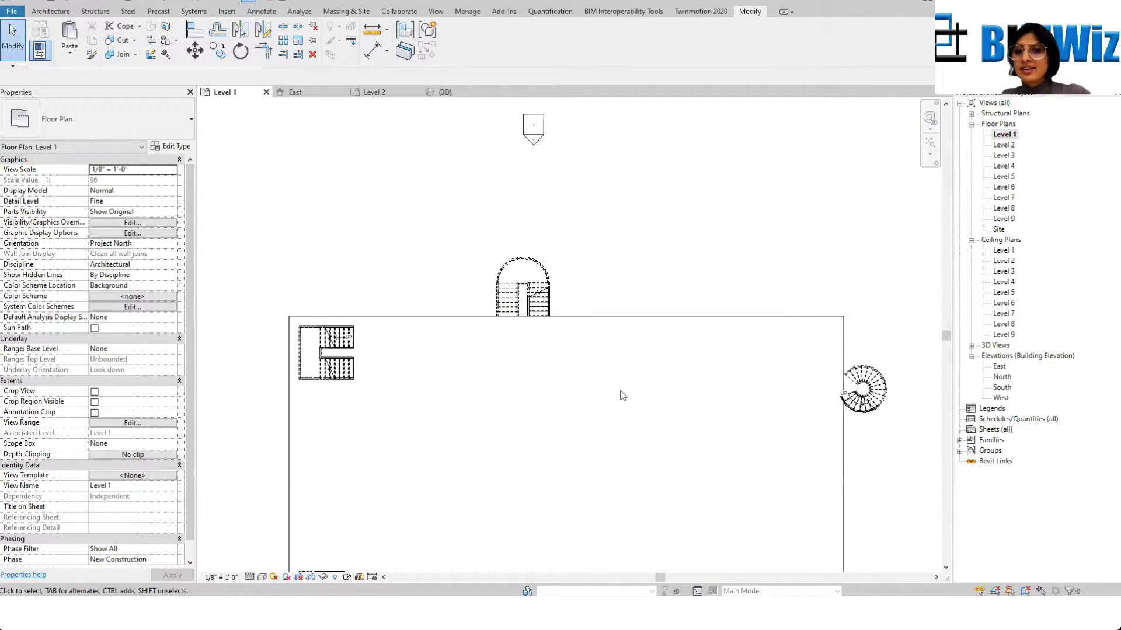
{"action": "scroll", "coordinate": [591, 364], "scroll_direction": "down", "scroll_amount": 4}
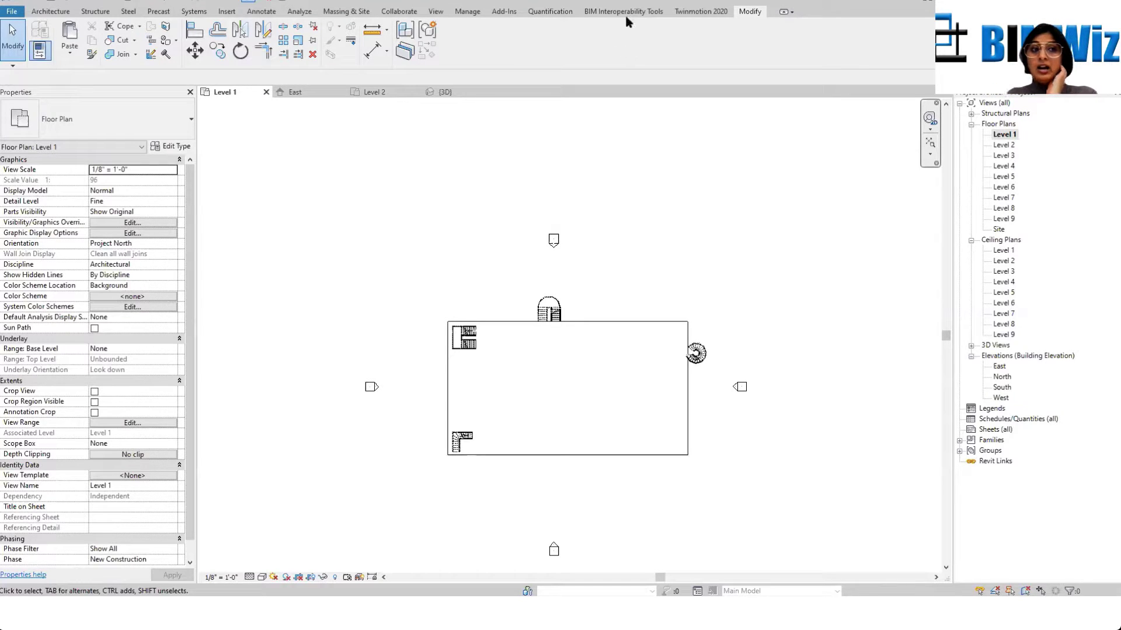
Step: Open the type properties of the U-shaped stair at the floor's upper-left corner; set maximum riser height to 8" and minimum tread depth to 10"
{"action": "scroll", "coordinate": [474, 351], "scroll_direction": "up", "scroll_amount": 3}
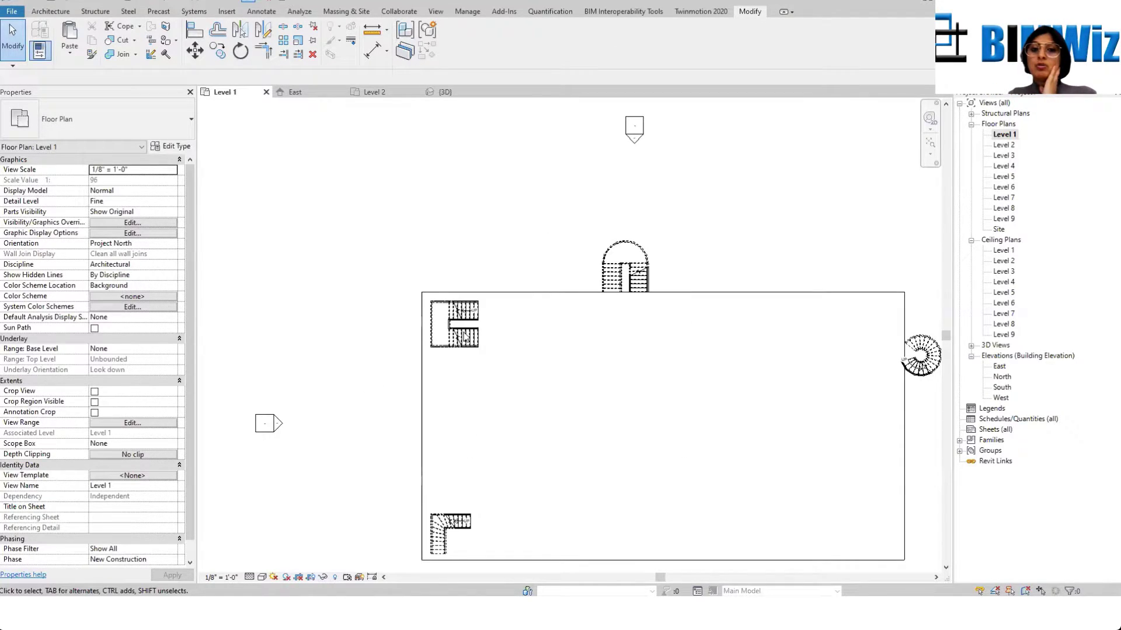
{"action": "left_click", "coordinate": [465, 337]}
{"action": "scroll", "coordinate": [452, 343], "scroll_direction": "up", "scroll_amount": 3}
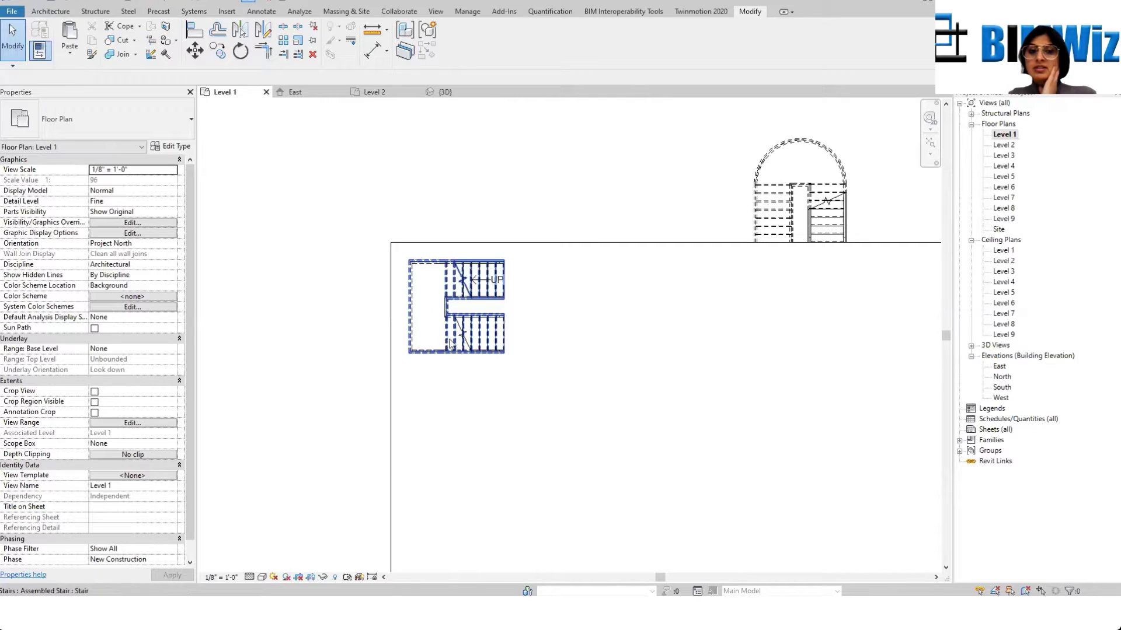
{"action": "left_click", "coordinate": [451, 343]}
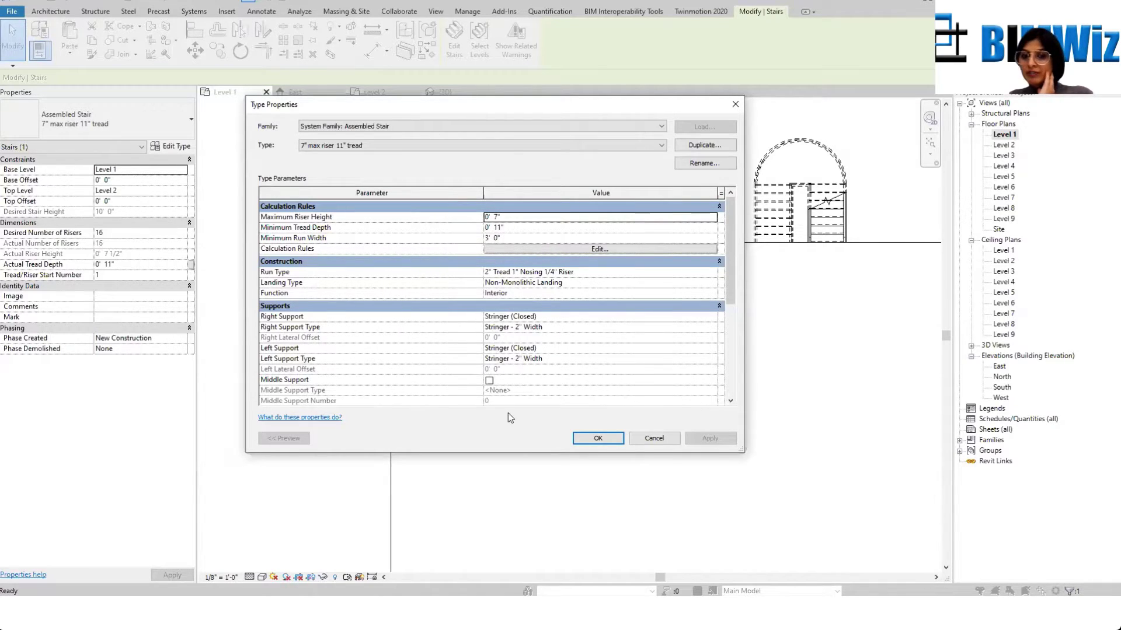
{"action": "left_click", "coordinate": [519, 218]}
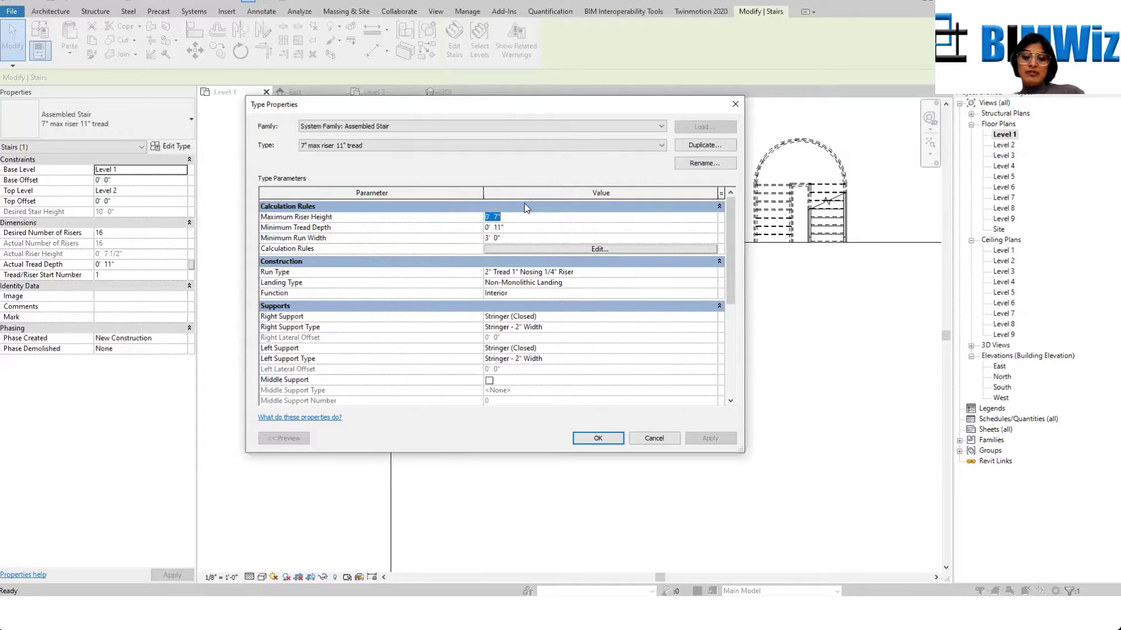
{"action": "type", "text": "8"}
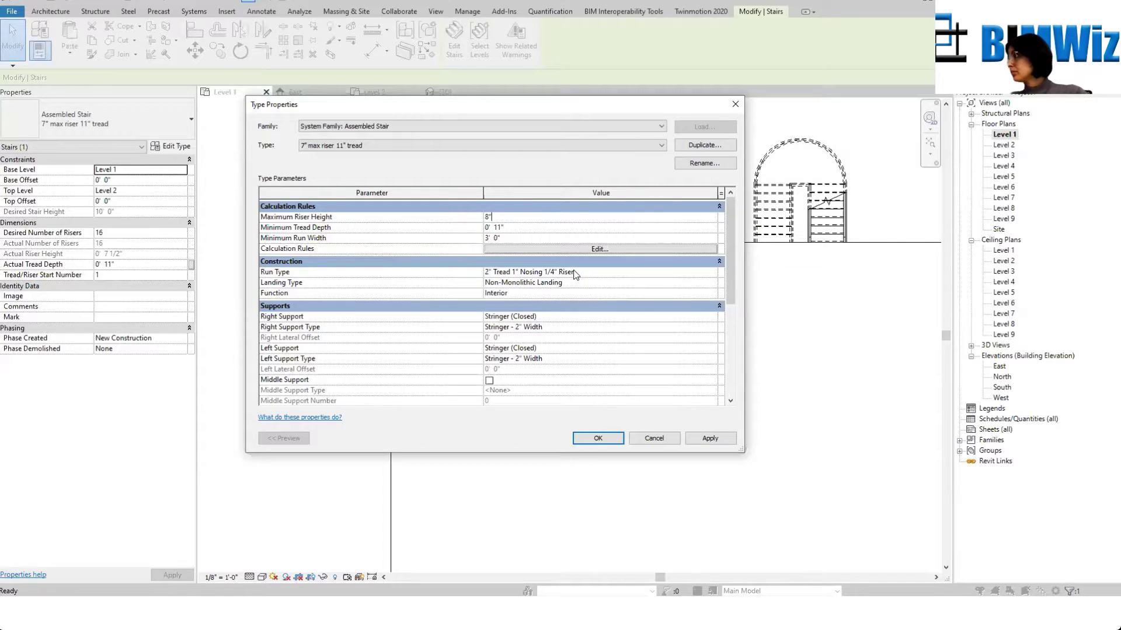
{"action": "left_click", "coordinate": [524, 227]}
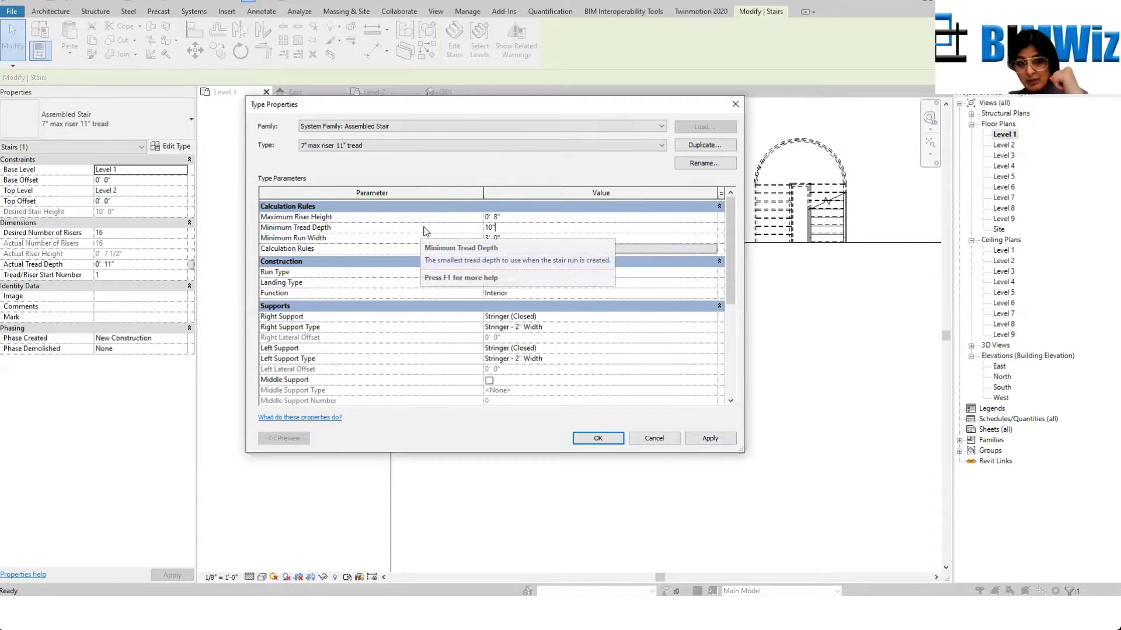
{"action": "double_click", "coordinate": [495, 217]}
{"action": "type", "text": "8"}
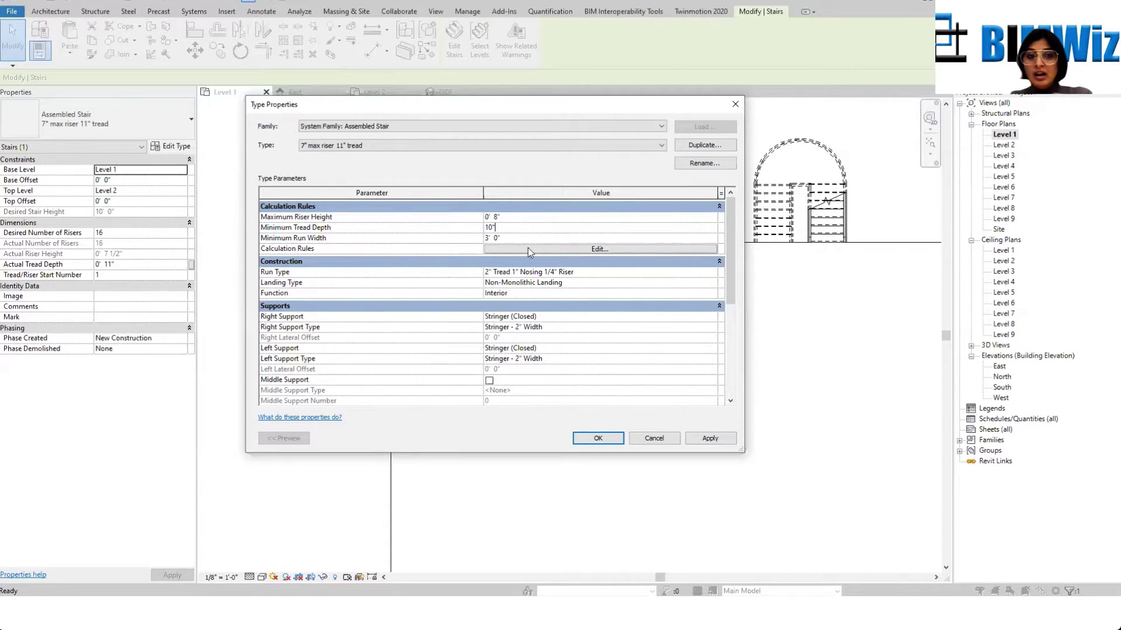
Step: Open the stair type's calculation rules, toggle the slope calculation option on and off, and cancel the calculator
{"action": "left_click", "coordinate": [557, 250]}
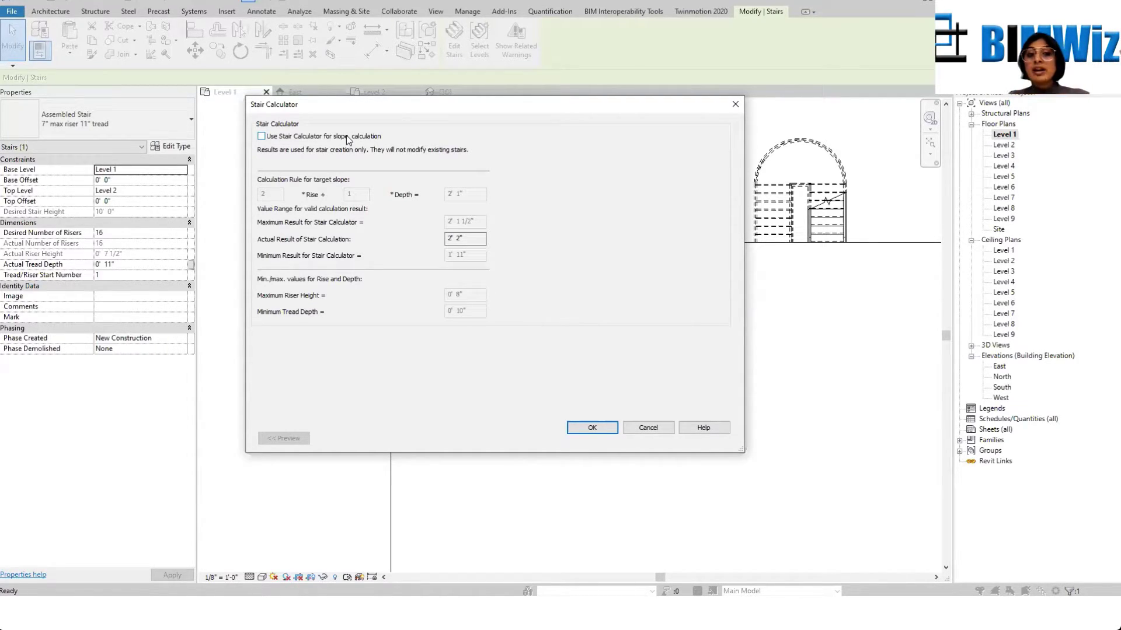
{"action": "left_click", "coordinate": [348, 139]}
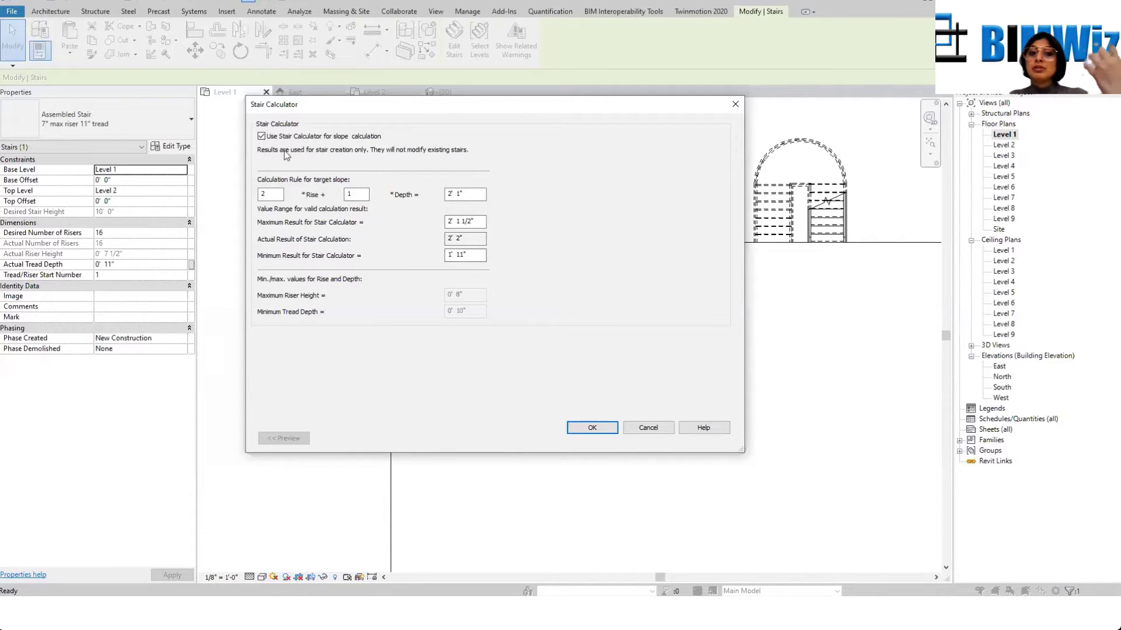
{"action": "left_click", "coordinate": [262, 137]}
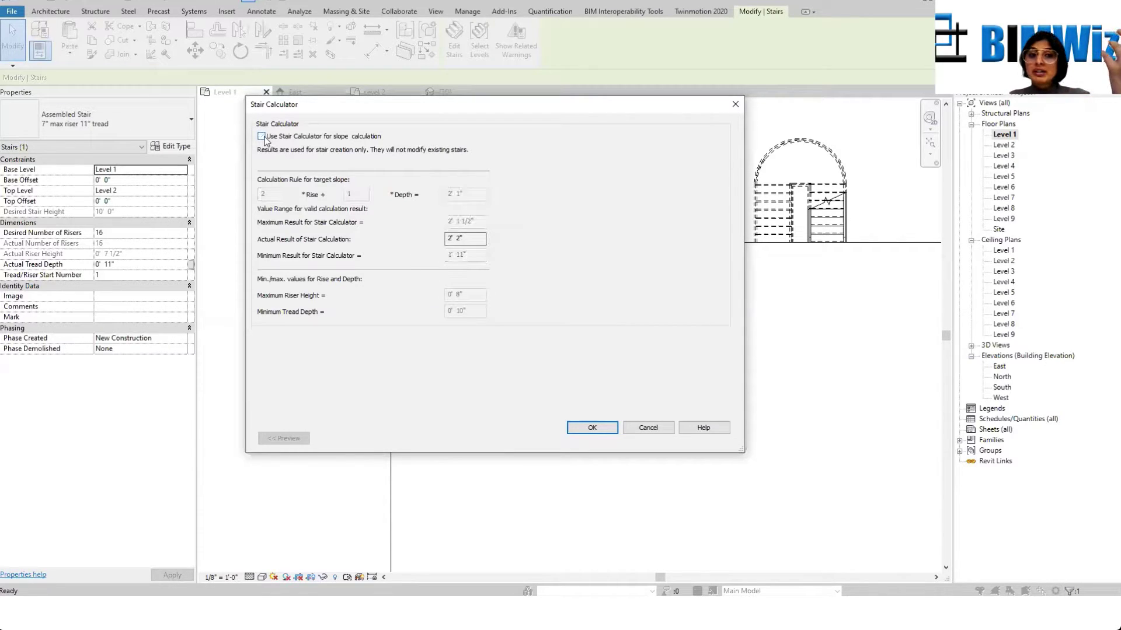
{"action": "left_click", "coordinate": [648, 429]}
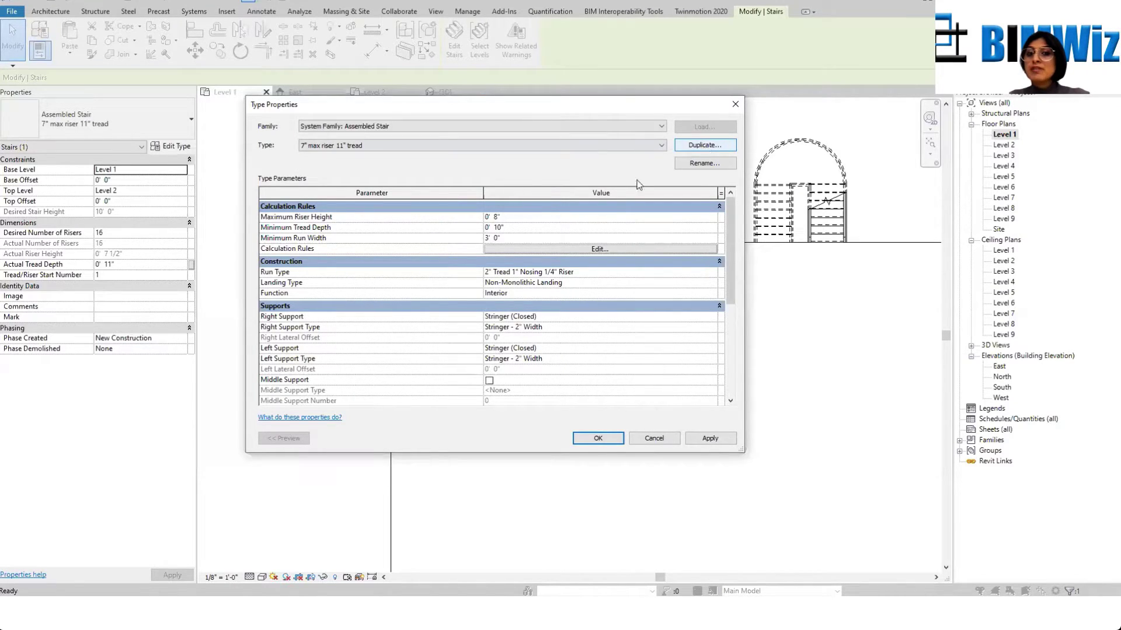
Step: Start duplicating the stair type, cancel the copy, and discard the pending type property changes
{"action": "left_click", "coordinate": [704, 145]}
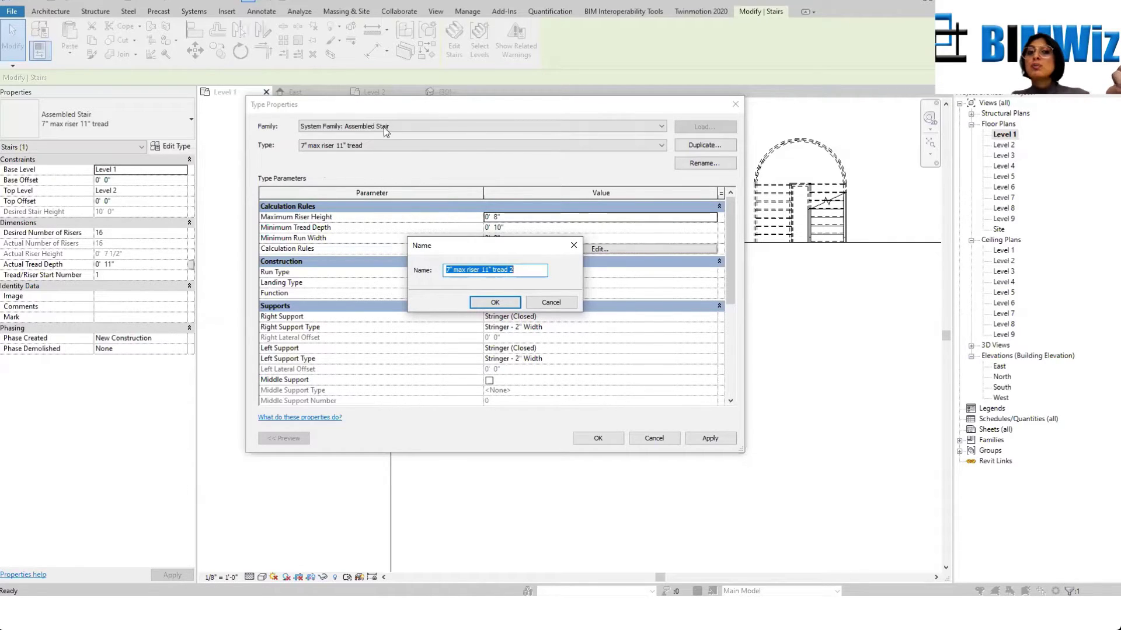
{"action": "left_click", "coordinate": [558, 299]}
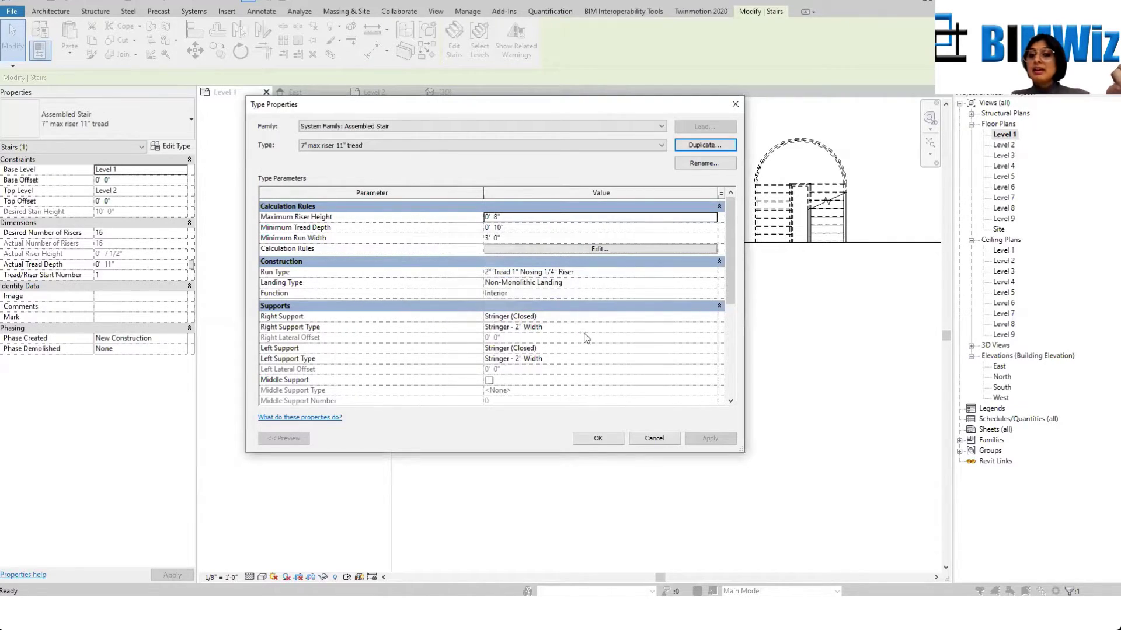
{"action": "left_click", "coordinate": [655, 439]}
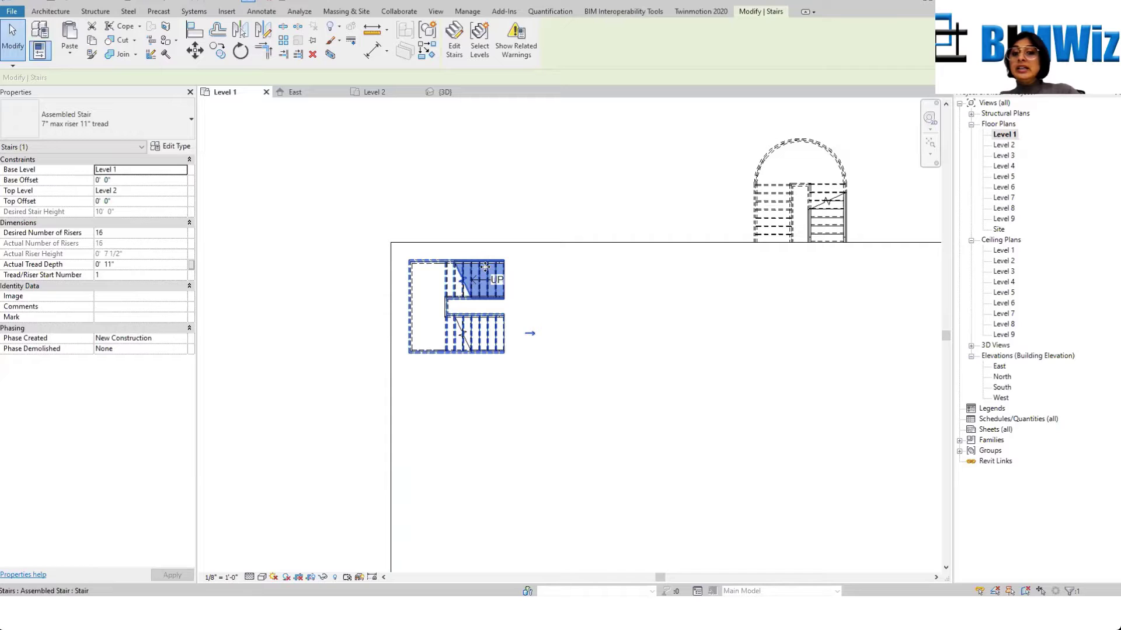
Step: Open the boundary sketch of the Level 1 floor for editing around the L-shaped winder stair
{"action": "scroll", "coordinate": [452, 350], "scroll_direction": "up", "scroll_amount": 3}
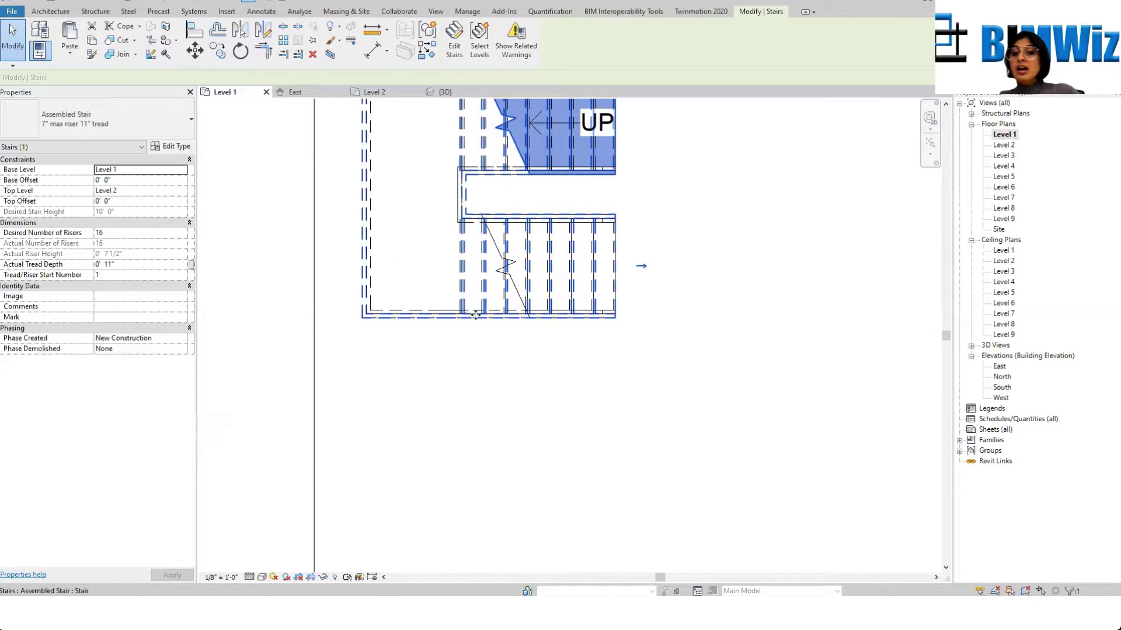
{"action": "scroll", "coordinate": [608, 295], "scroll_direction": "down", "scroll_amount": 3}
{"action": "left_click", "coordinate": [630, 225]}
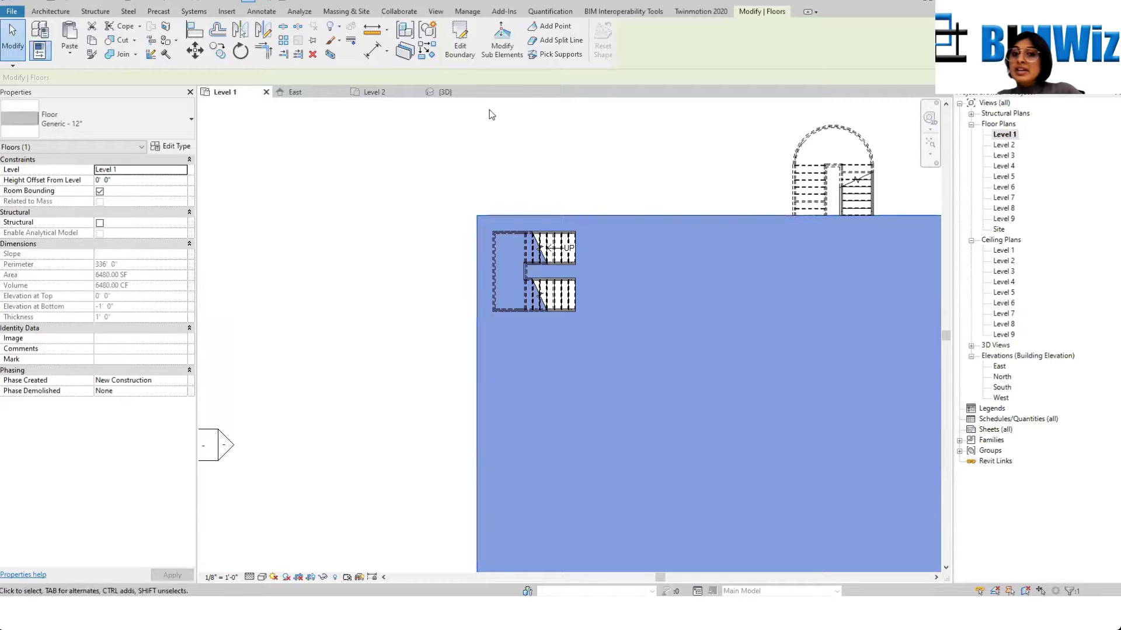
{"action": "left_click", "coordinate": [460, 40]}
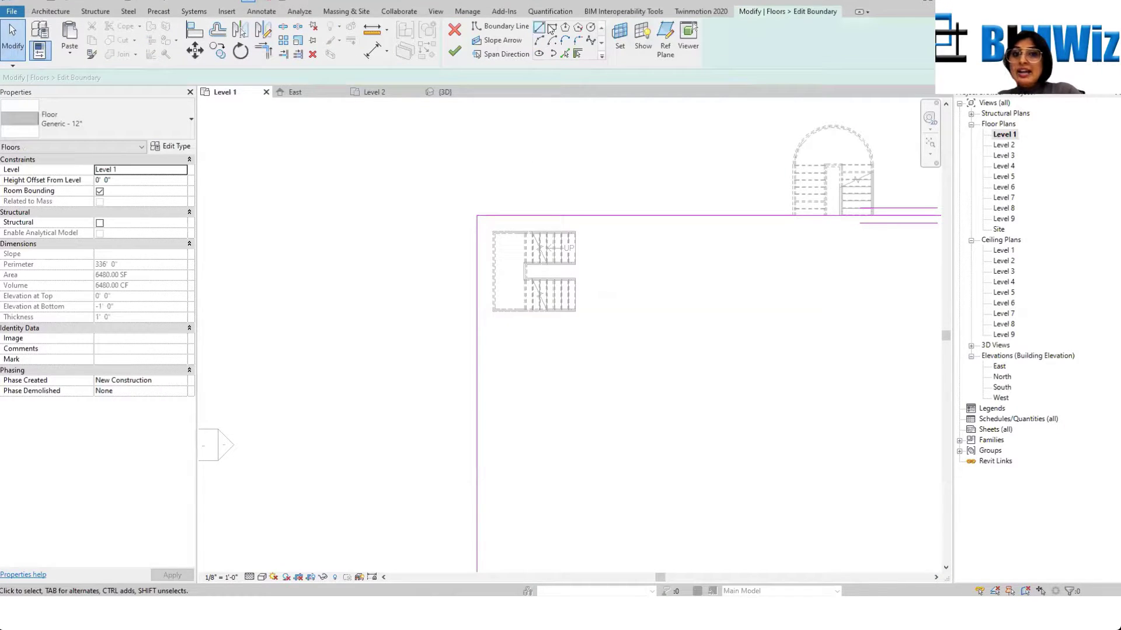
{"action": "scroll", "coordinate": [552, 230], "scroll_direction": "down", "scroll_amount": 3}
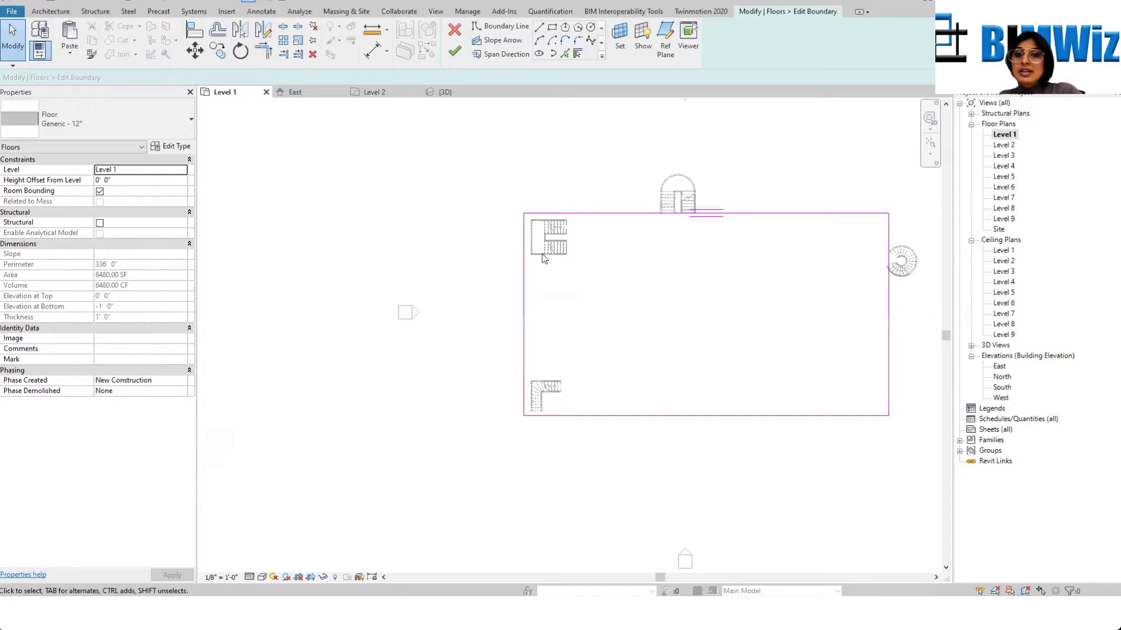
{"action": "scroll", "coordinate": [614, 336], "scroll_direction": "up", "scroll_amount": 2}
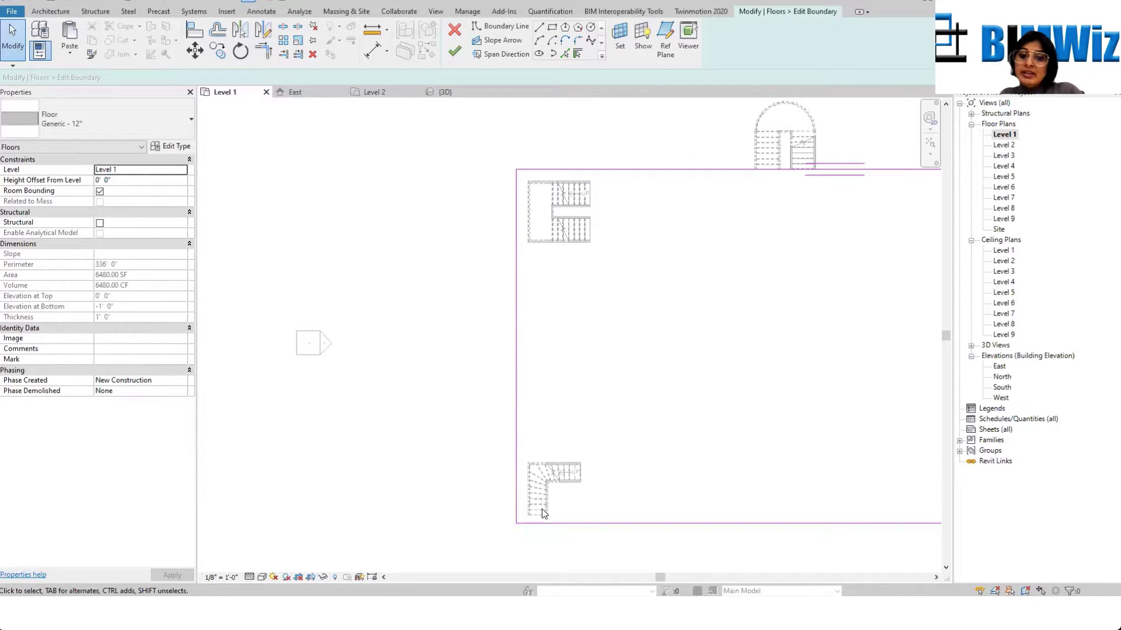
{"action": "scroll", "coordinate": [546, 514], "scroll_direction": "up", "scroll_amount": 1}
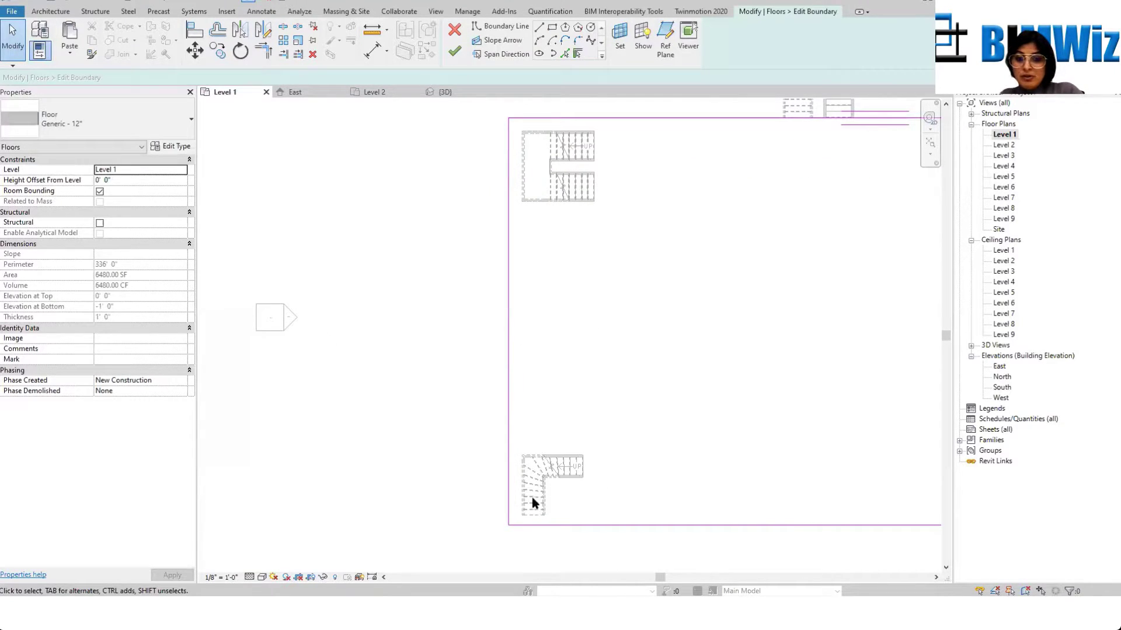
{"action": "scroll", "coordinate": [533, 498], "scroll_direction": "up", "scroll_amount": 3}
{"action": "middle_click_drag", "start_coordinate": [628, 492], "coordinate": [600, 364]}
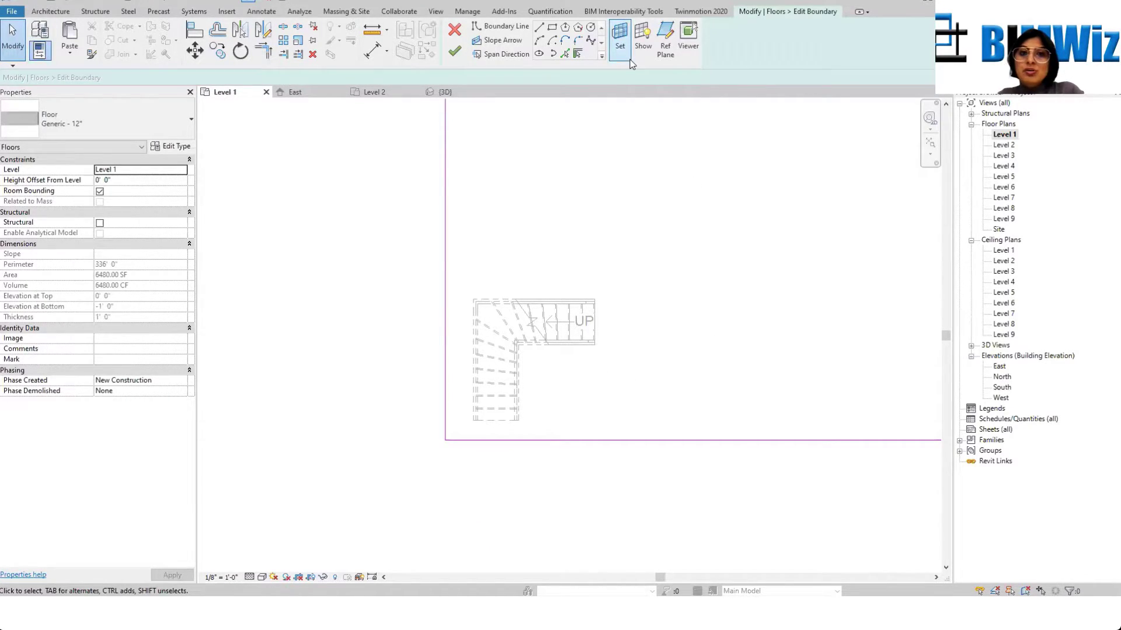
Step: Draw boundary lines about 8'-10 1/2" long along the upper and left outer edges of the L-shaped winder stair
{"action": "left_click", "coordinate": [541, 29]}
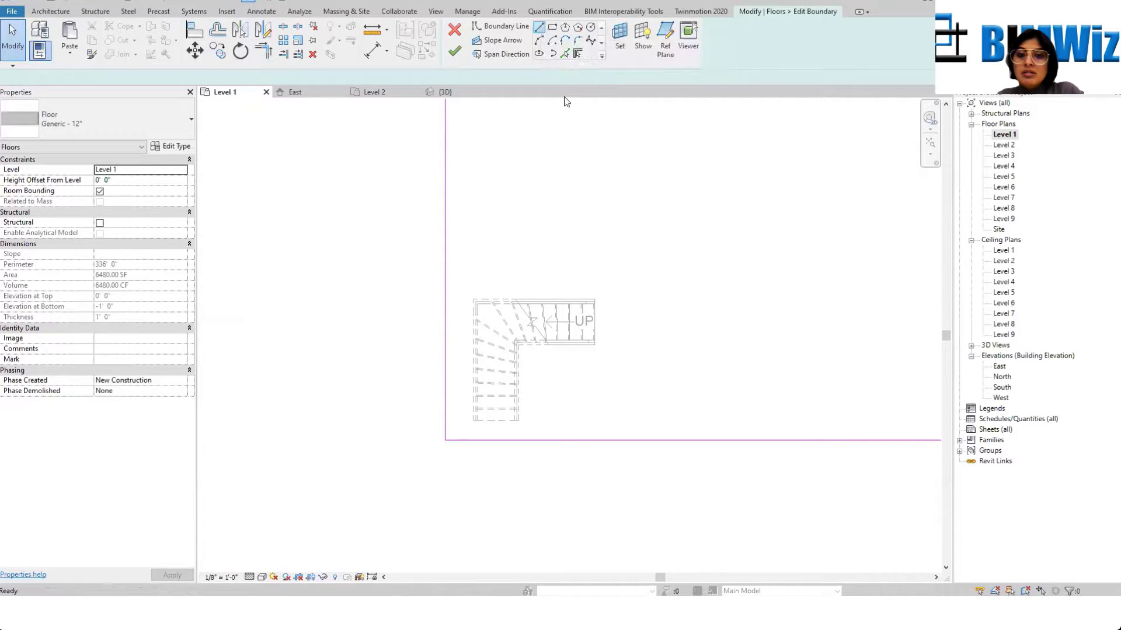
{"action": "left_click", "coordinate": [594, 298]}
{"action": "left_click", "coordinate": [473, 300]}
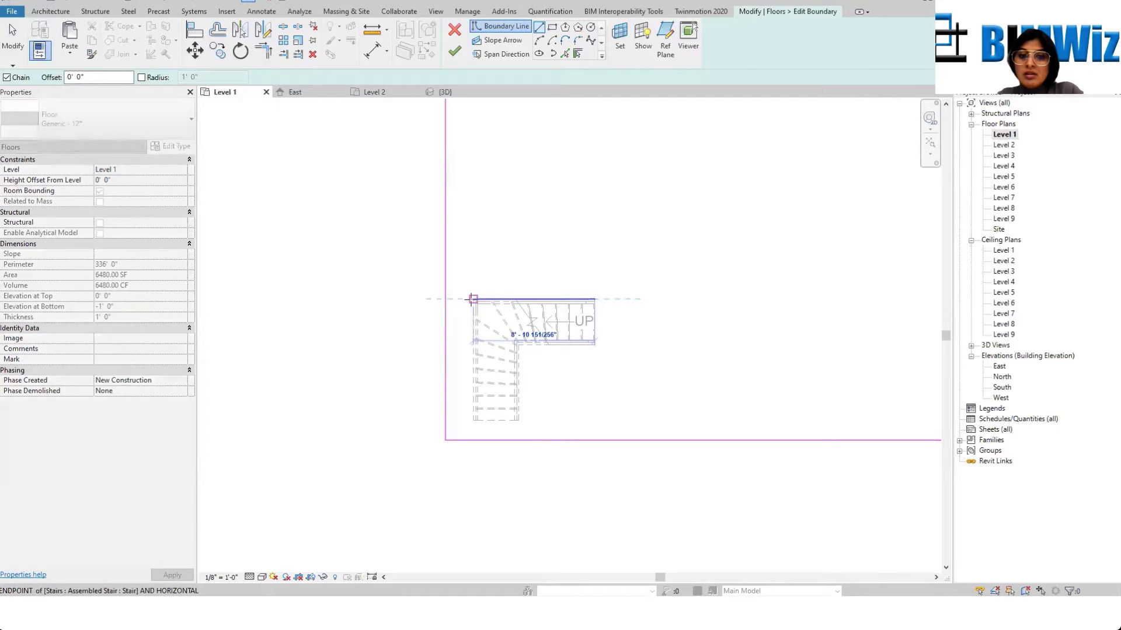
{"action": "left_click", "coordinate": [473, 438]}
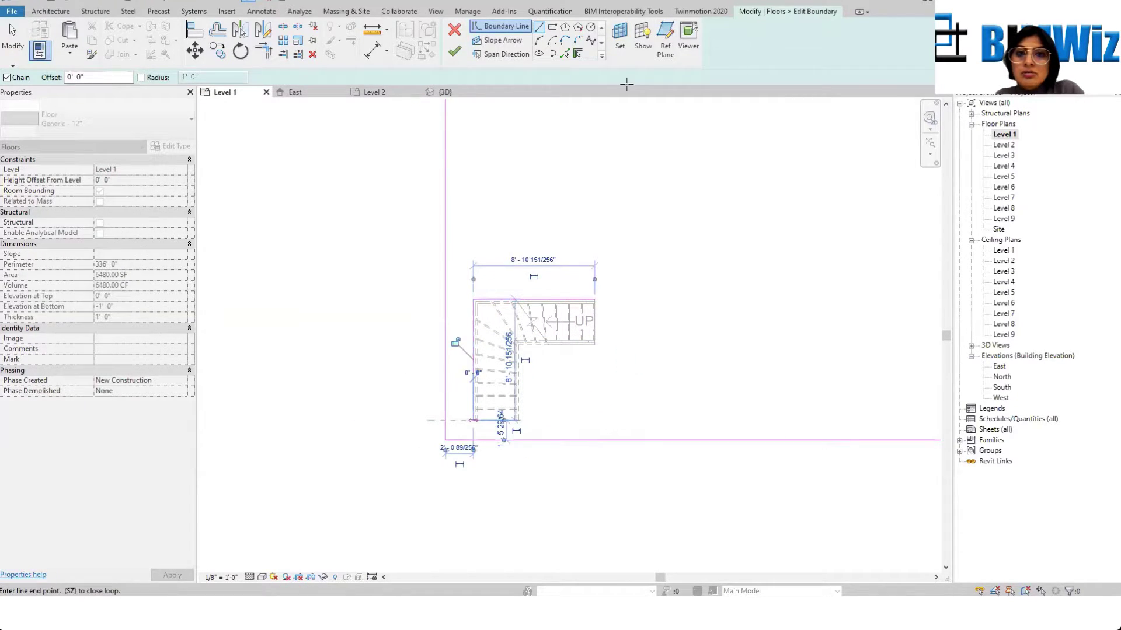
Step: Close the stair opening with an arc of about 6'-7" radius between the two lines' free ends and finish the floor boundary
{"action": "left_click", "coordinate": [582, 421]}
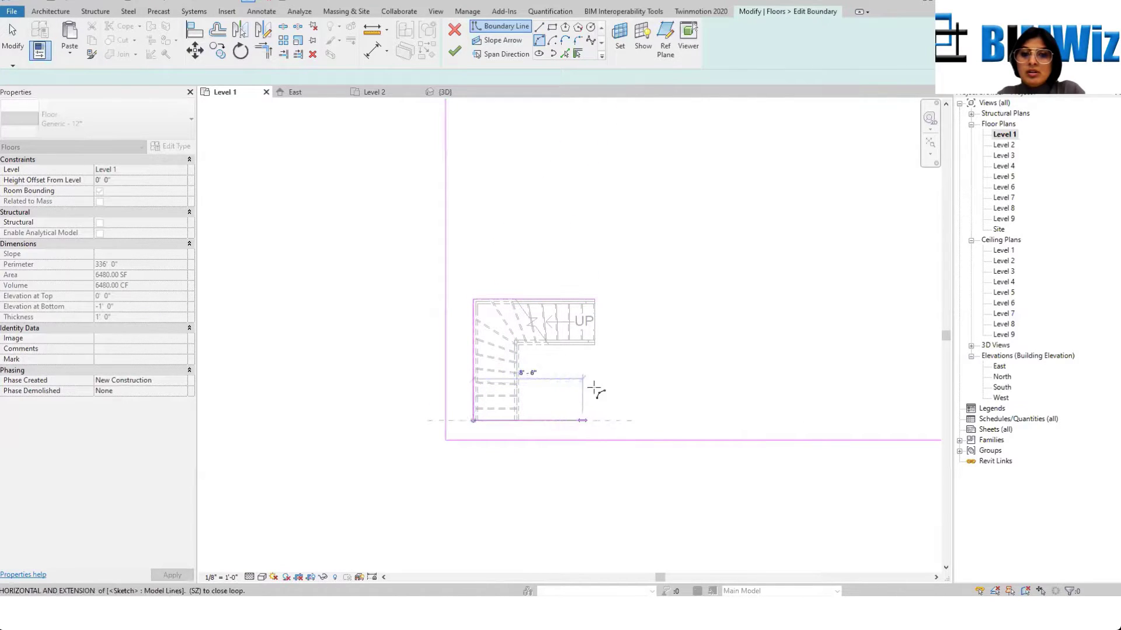
{"action": "left_click", "coordinate": [595, 299]}
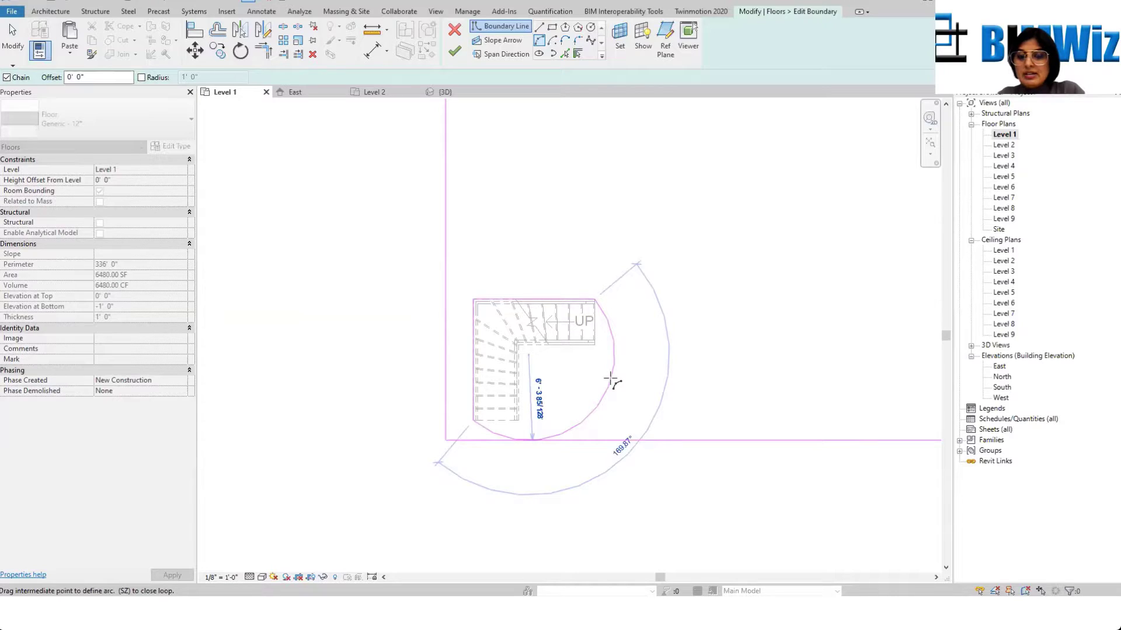
{"action": "left_click", "coordinate": [610, 381]}
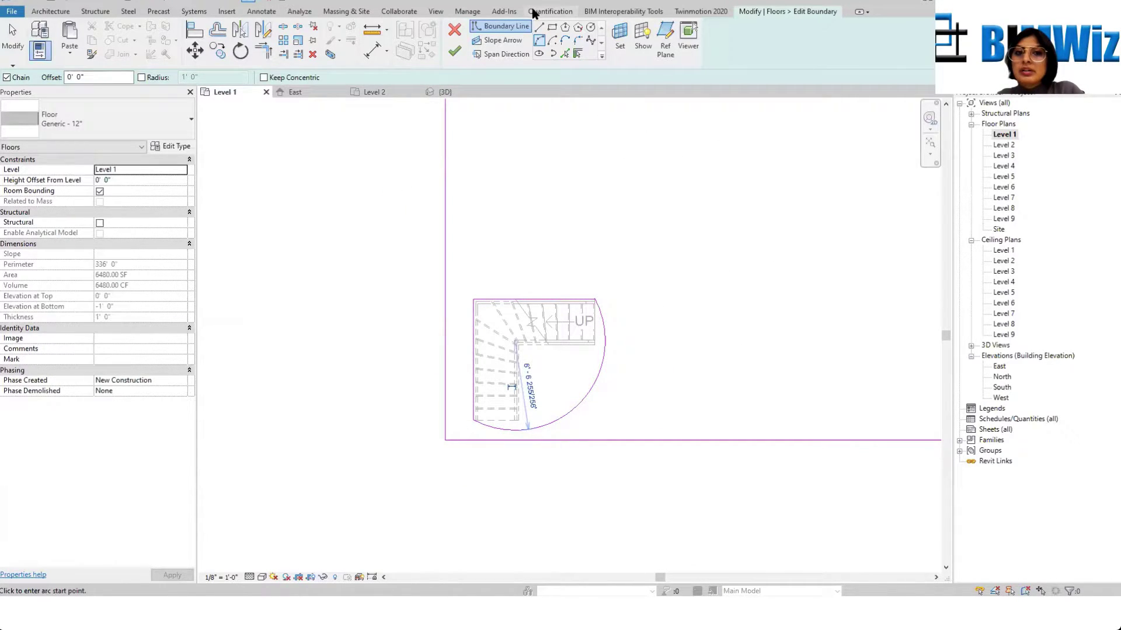
{"action": "left_click", "coordinate": [455, 51]}
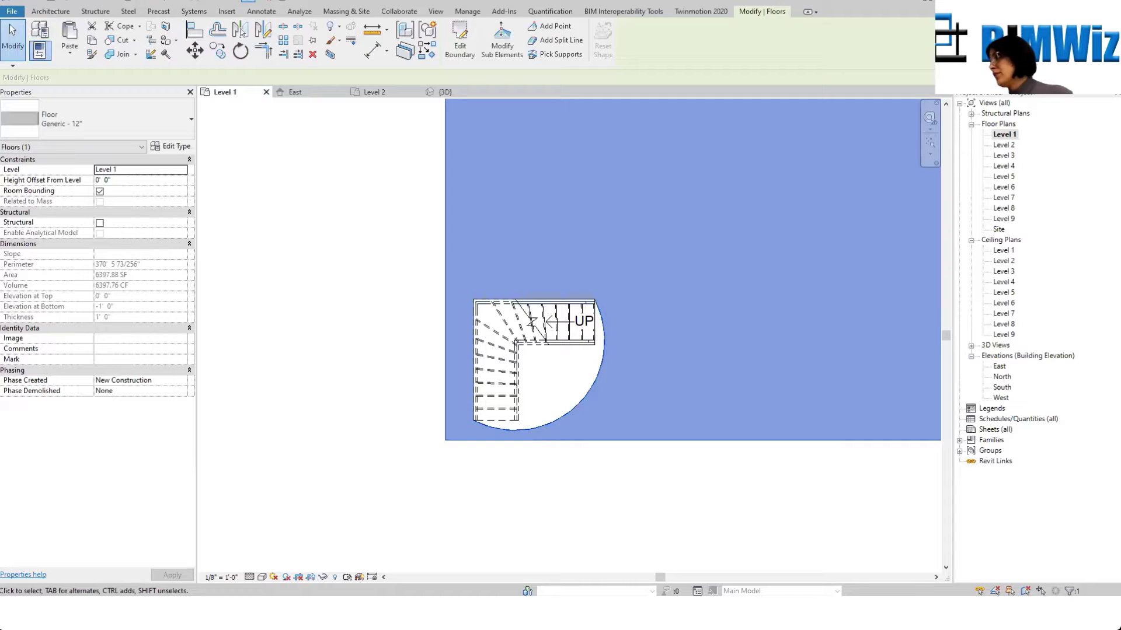
{"action": "key", "text": "Escape"}
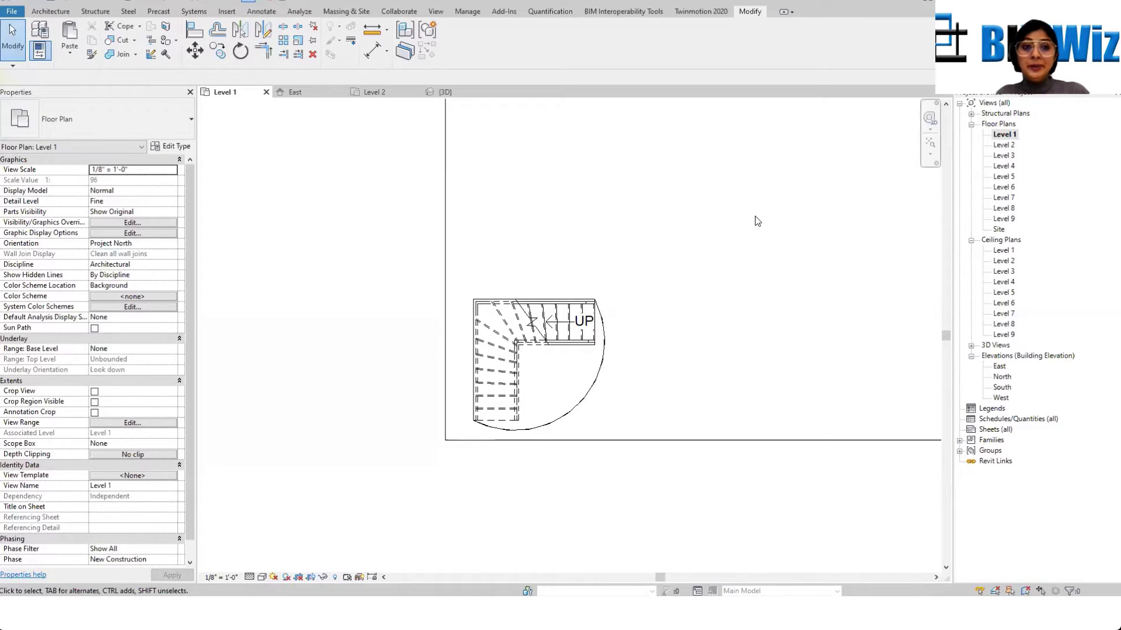
Step: Start a new stair and place an 18-riser straight run downward from the floor's upper edge, between the rounded-landing and spiral stairs
{"action": "left_click", "coordinate": [50, 13]}
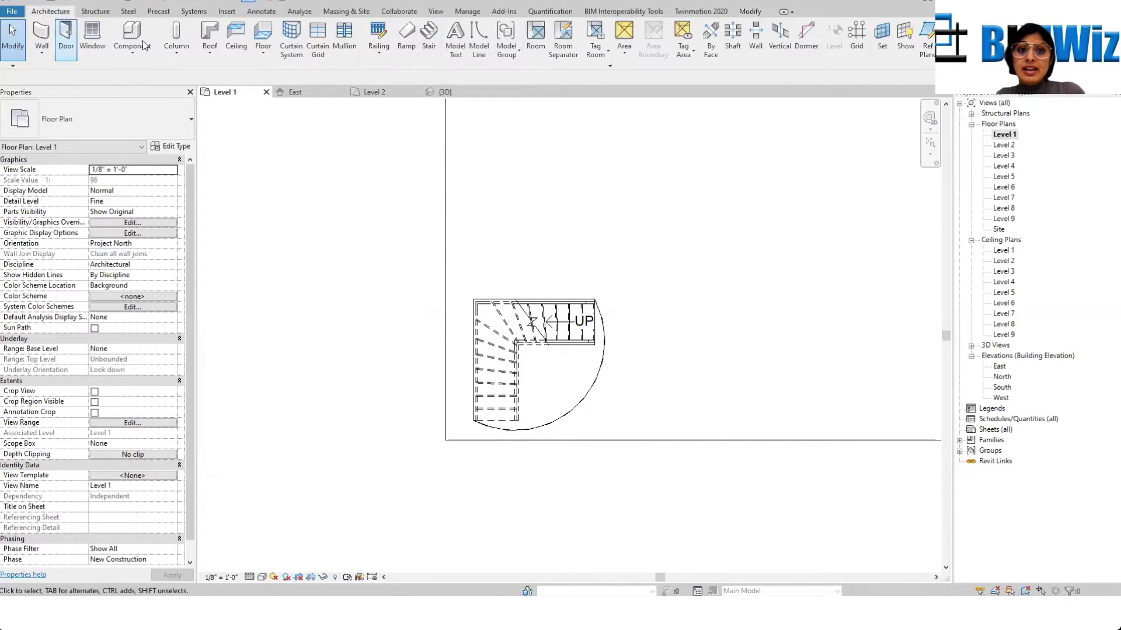
{"action": "left_click", "coordinate": [428, 40]}
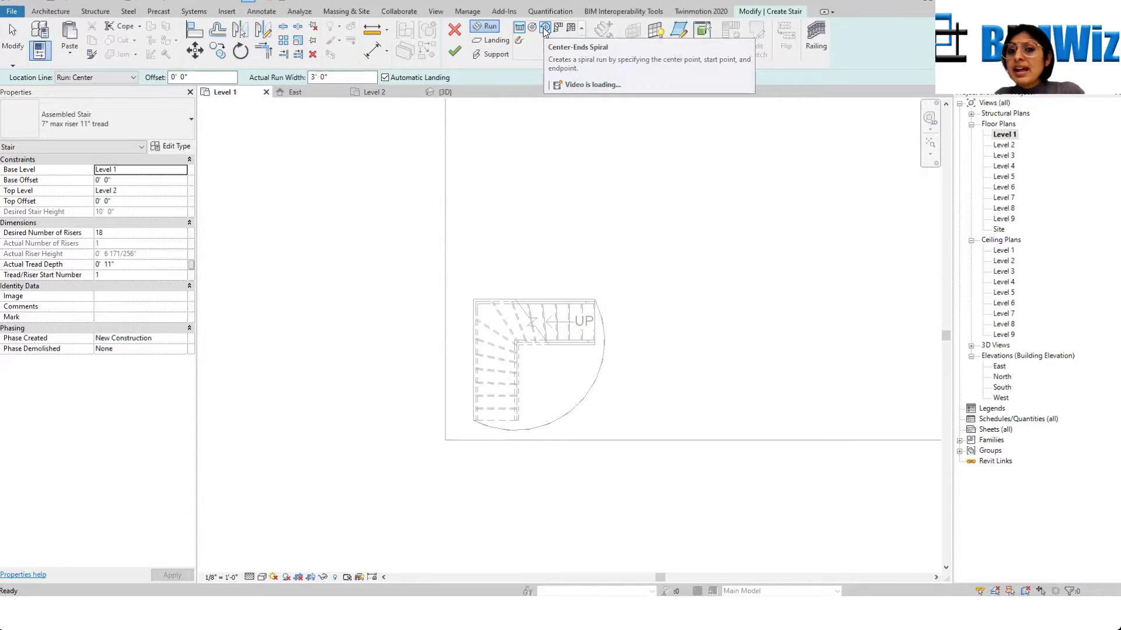
{"action": "left_click", "coordinate": [544, 28]}
{"action": "scroll", "coordinate": [638, 238], "scroll_direction": "down", "scroll_amount": 5}
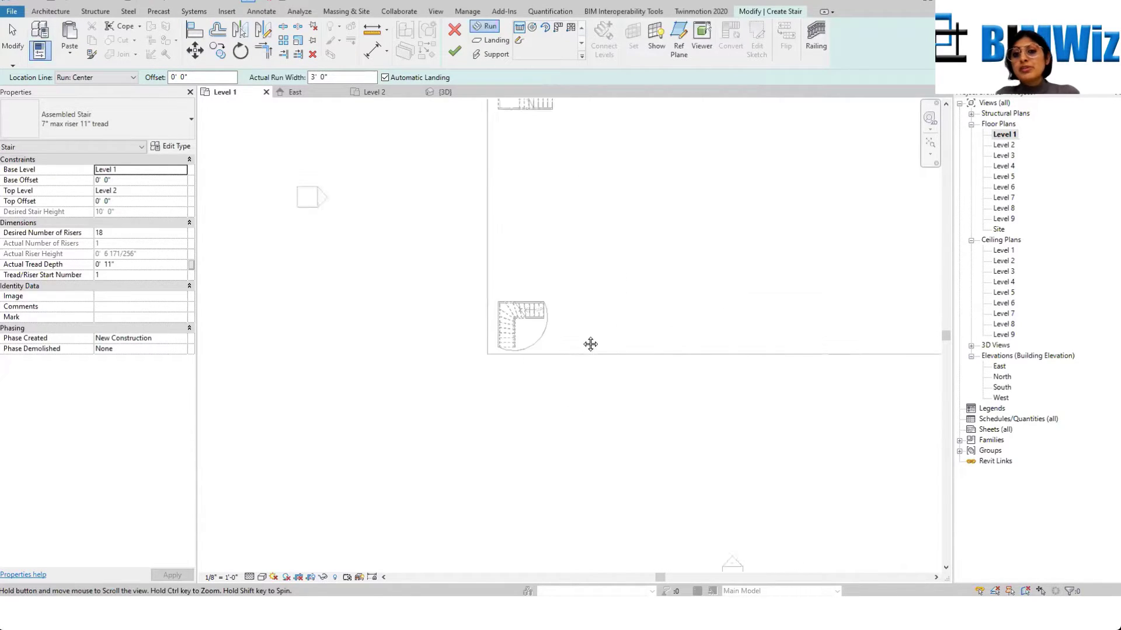
{"action": "left_click", "coordinate": [636, 193]}
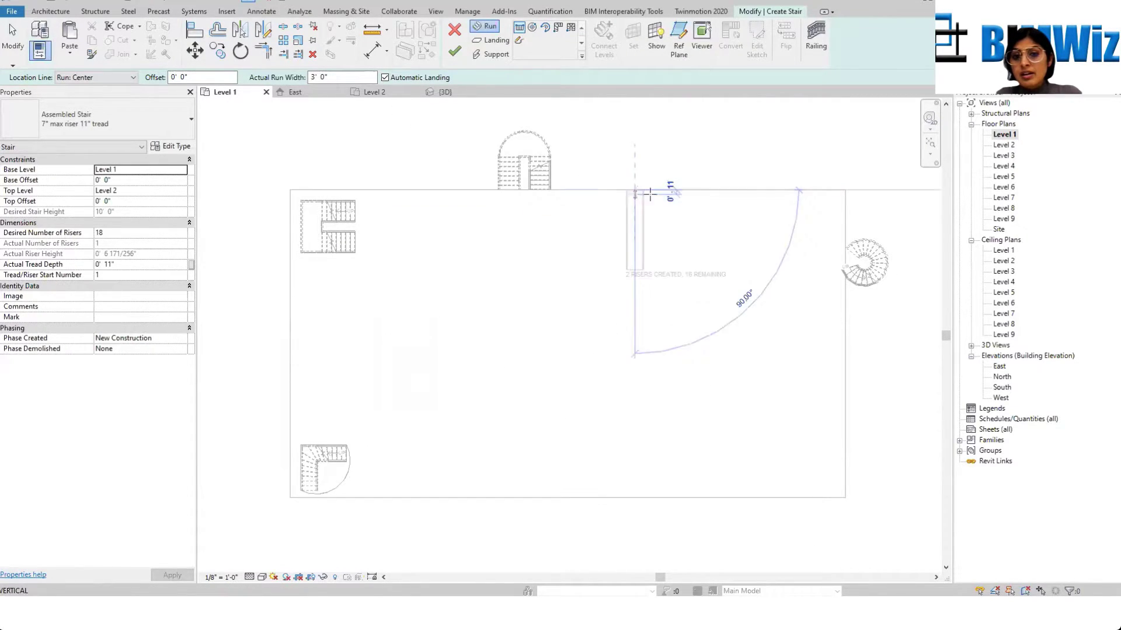
{"action": "left_click", "coordinate": [799, 190]}
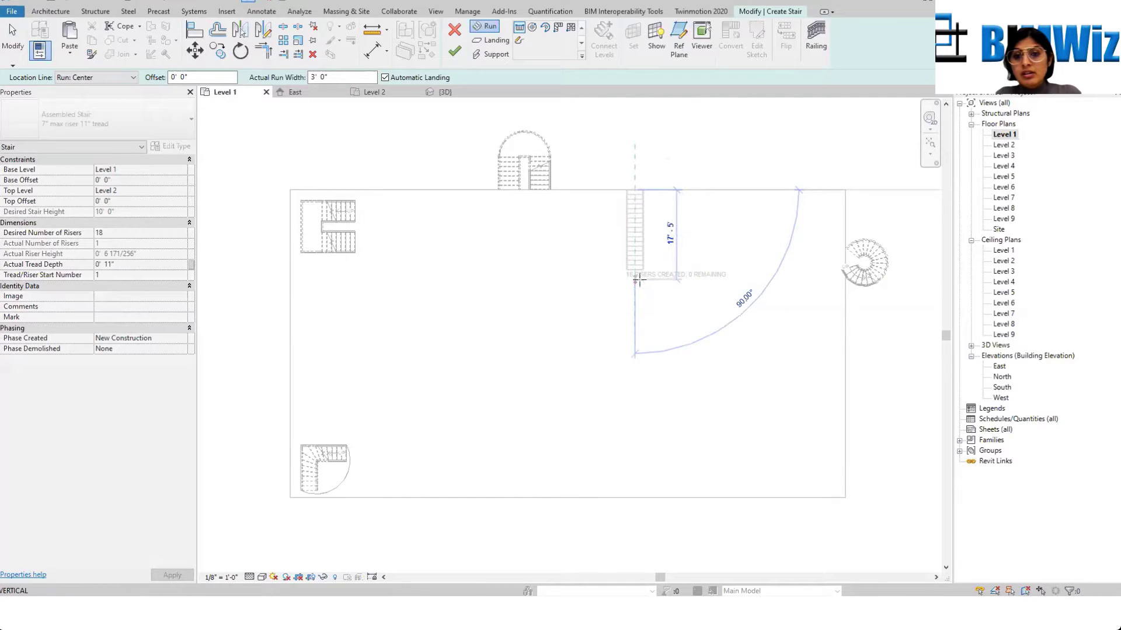
{"action": "left_click", "coordinate": [669, 268]}
{"action": "key", "text": "Escape"}
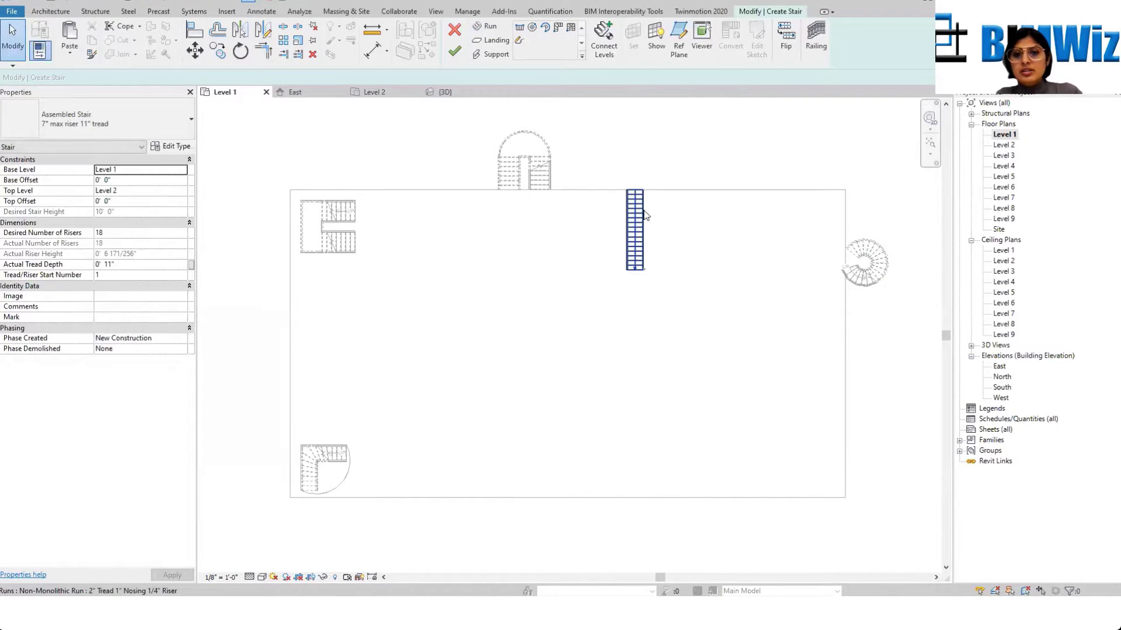
Step: Delete the straight run and start a custom sketched run for the same stair
{"action": "left_click", "coordinate": [640, 207]}
{"action": "key", "text": "Delete"}
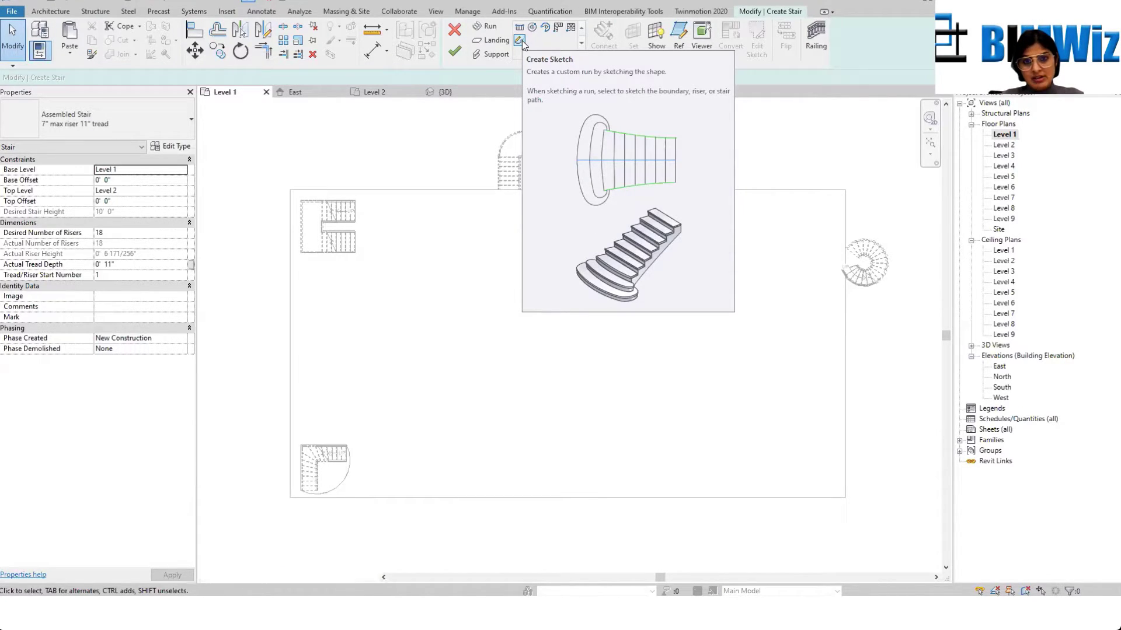
{"action": "left_click", "coordinate": [522, 43]}
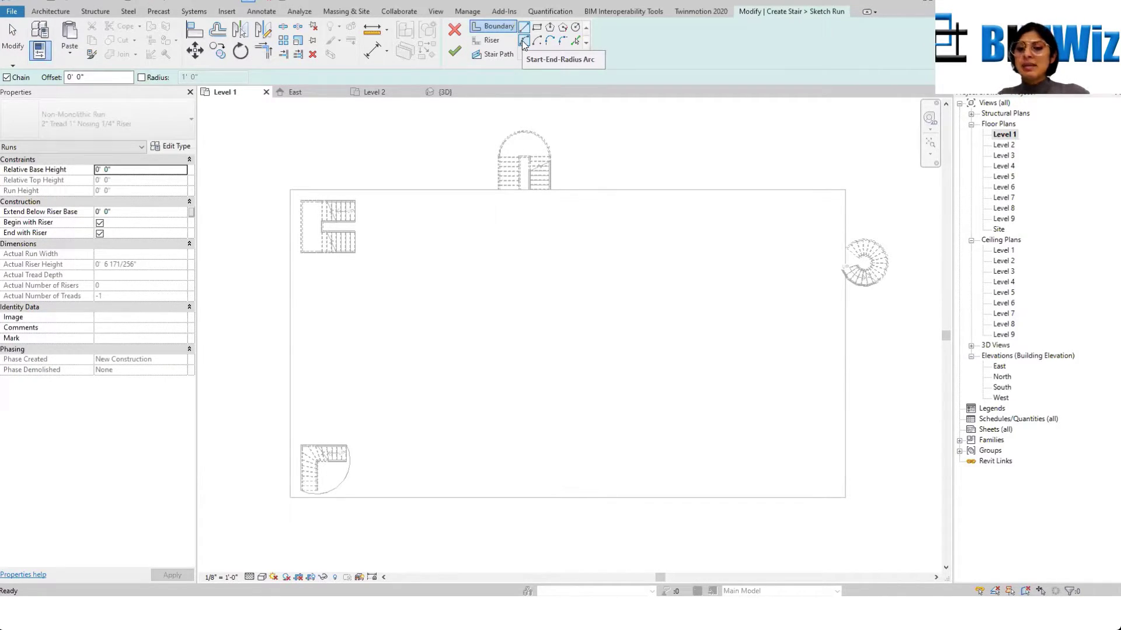
Step: Sketch a boundary line along the floor's upper edge and continue it with a tangent arc of about 6'-1" radius curving downward
{"action": "left_click", "coordinate": [602, 190]}
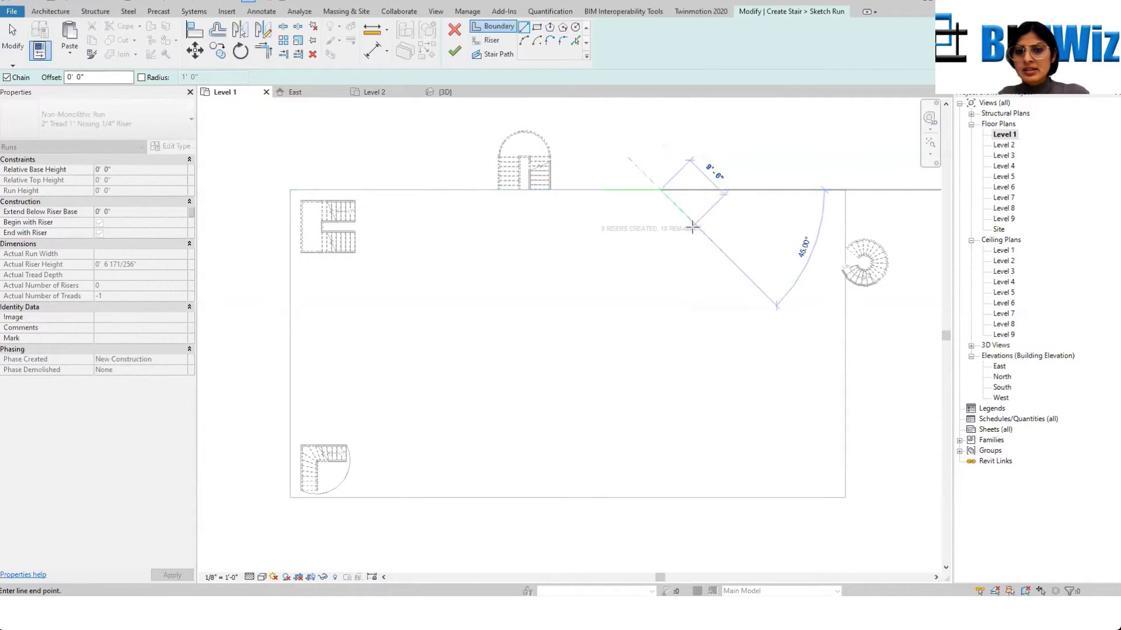
{"action": "left_click", "coordinate": [524, 40]}
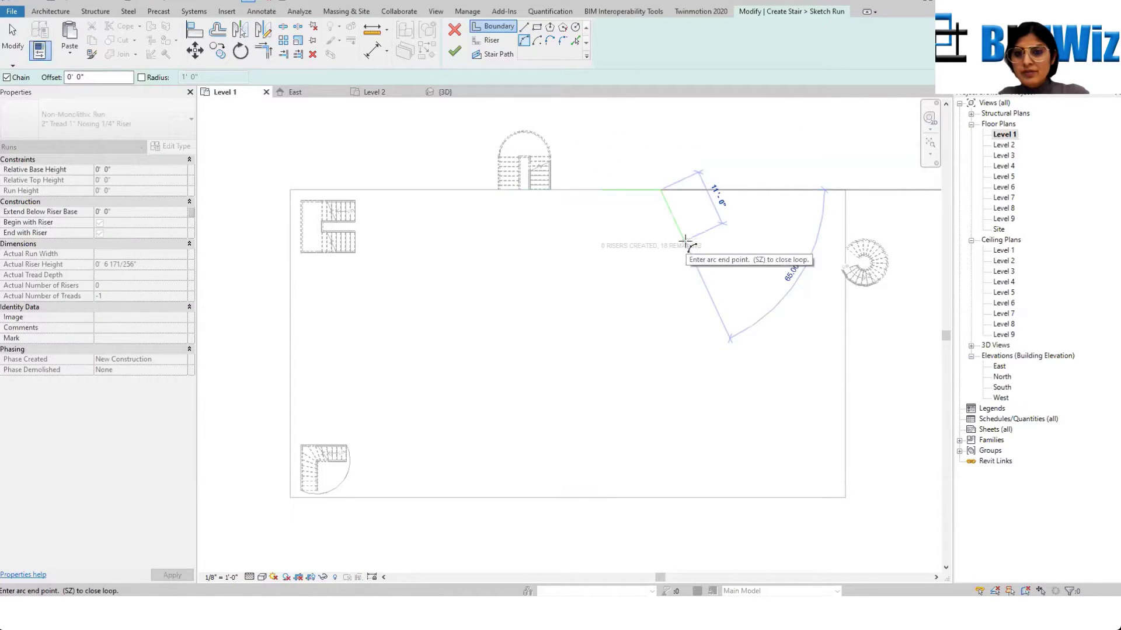
{"action": "scroll", "coordinate": [696, 225], "scroll_direction": "up", "scroll_amount": 5}
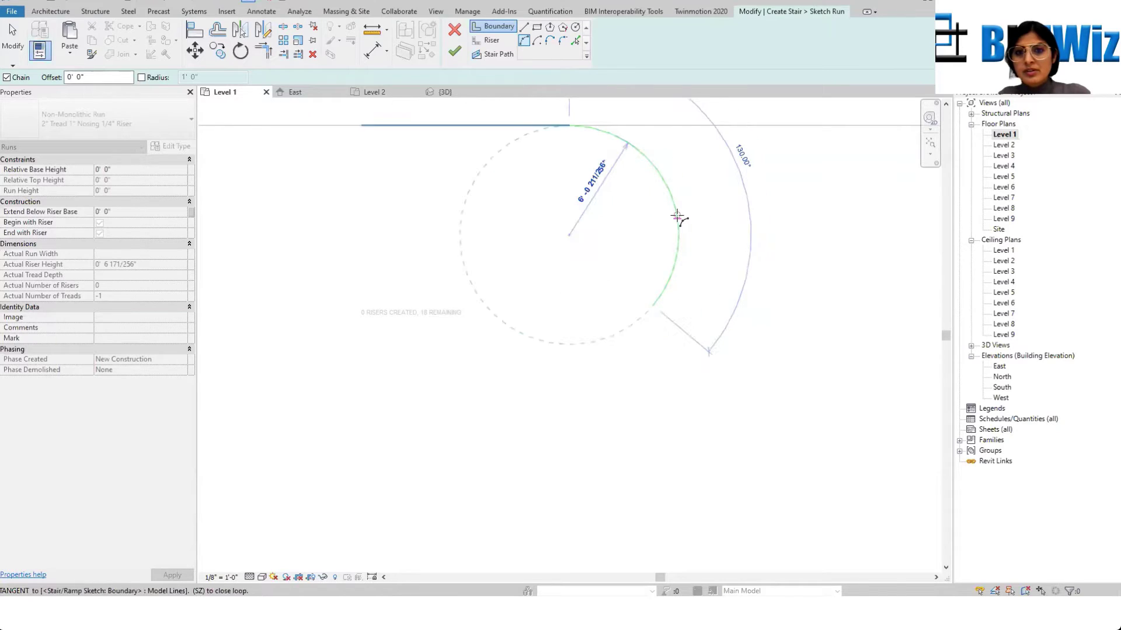
{"action": "left_click", "coordinate": [654, 304]}
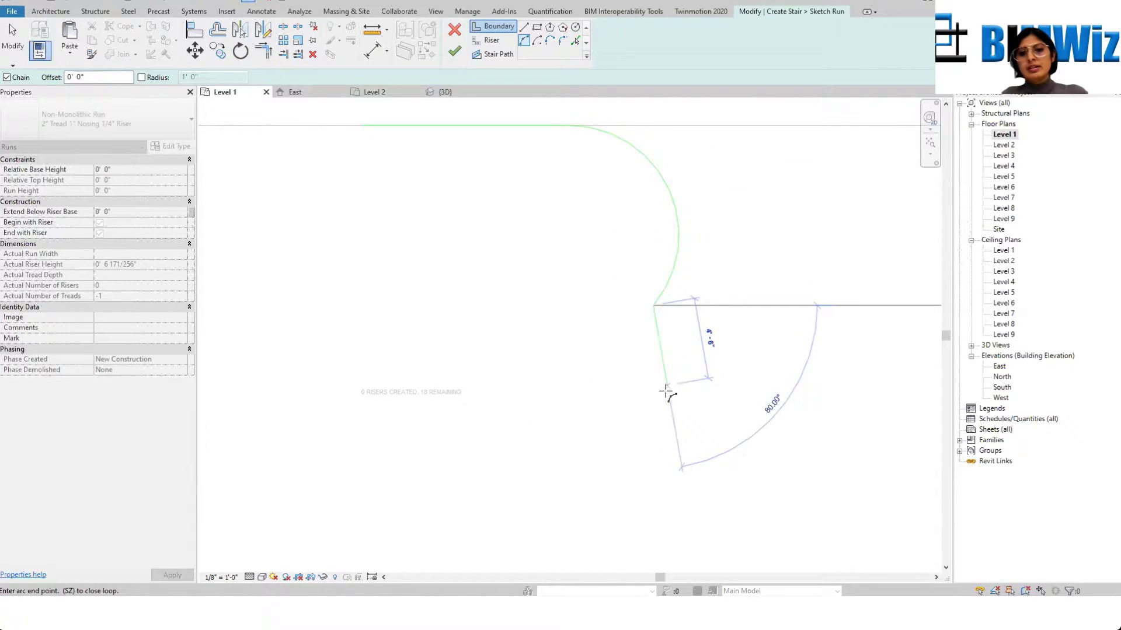
Step: Add a 180° boundary arc of 5'-6" radius, running vertically down from the free end of the first arc
{"action": "left_click", "coordinate": [652, 396]}
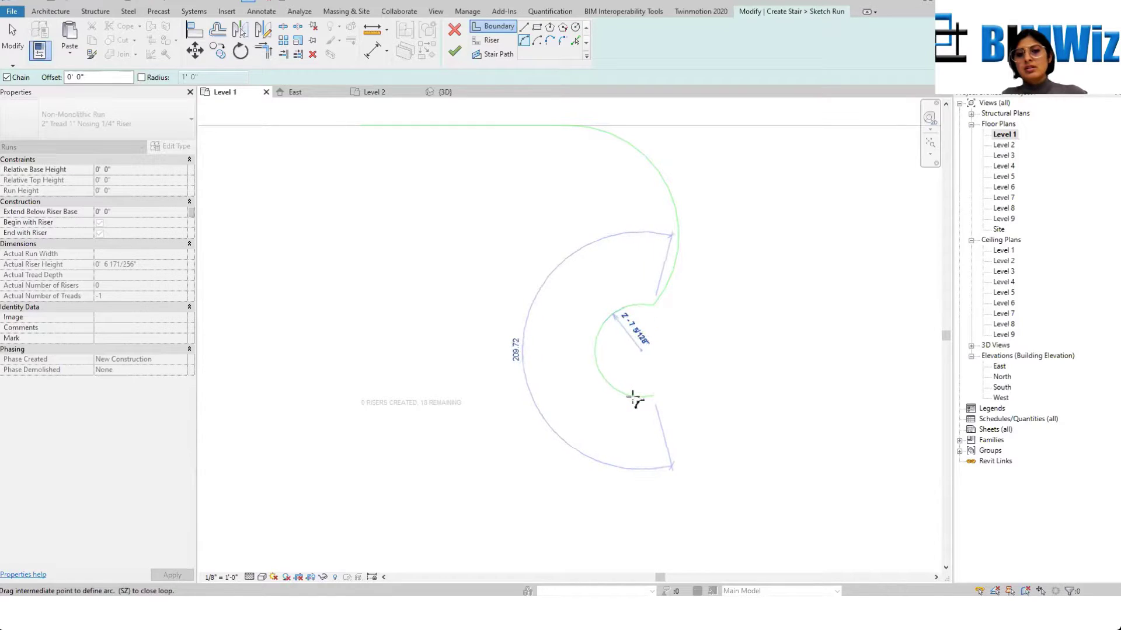
{"action": "key", "text": "Escape"}
{"action": "left_click", "coordinate": [492, 26]}
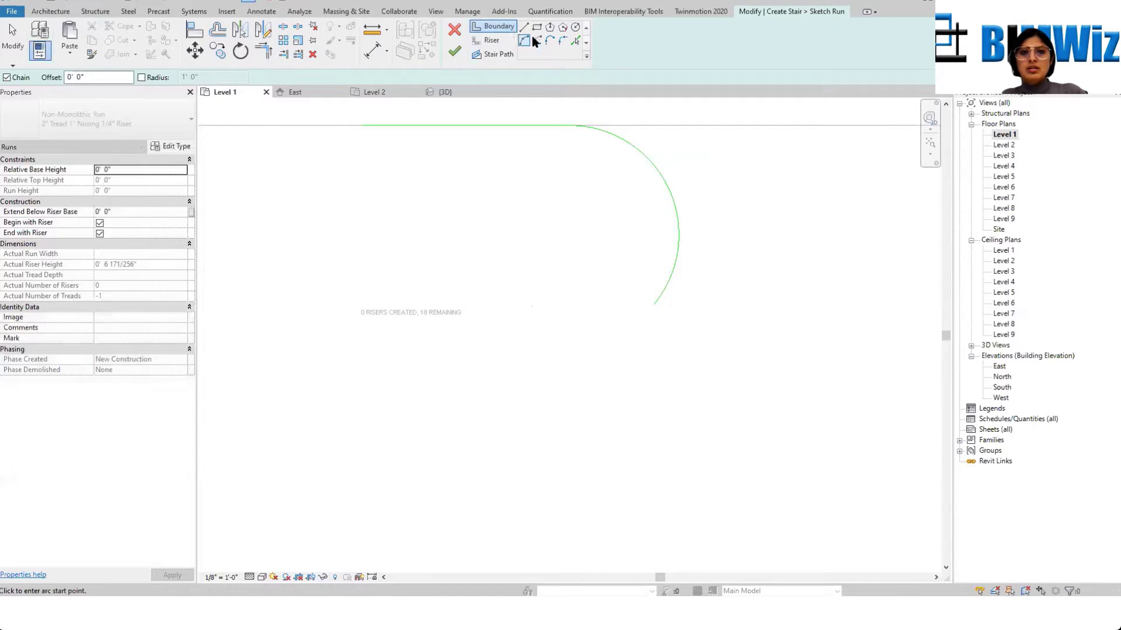
{"action": "left_click", "coordinate": [652, 308]}
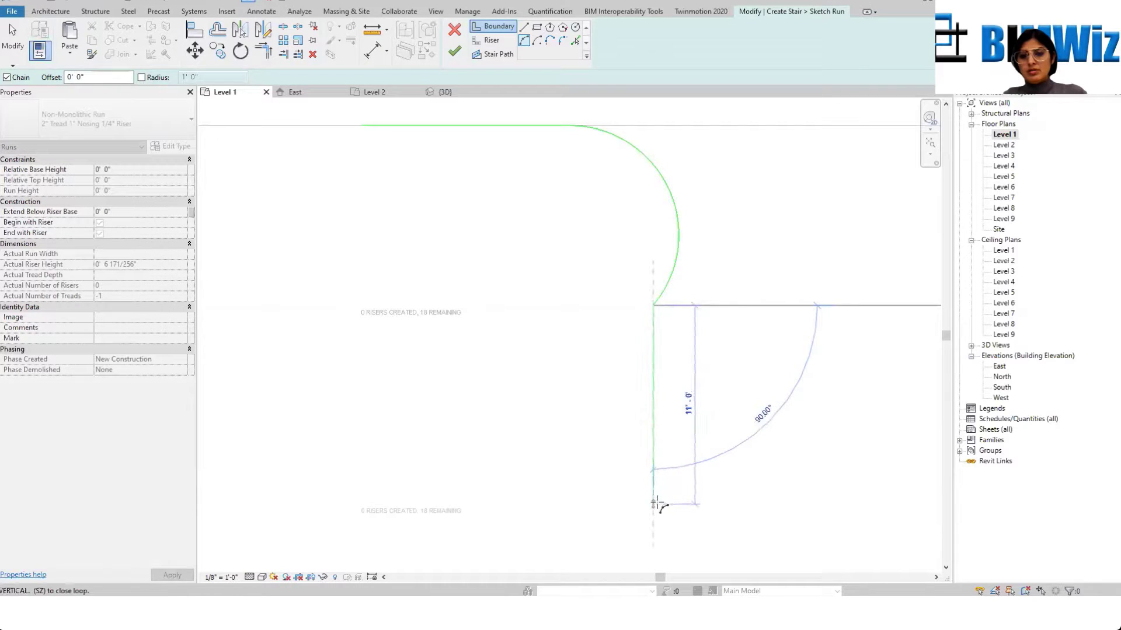
{"action": "left_click", "coordinate": [648, 508]}
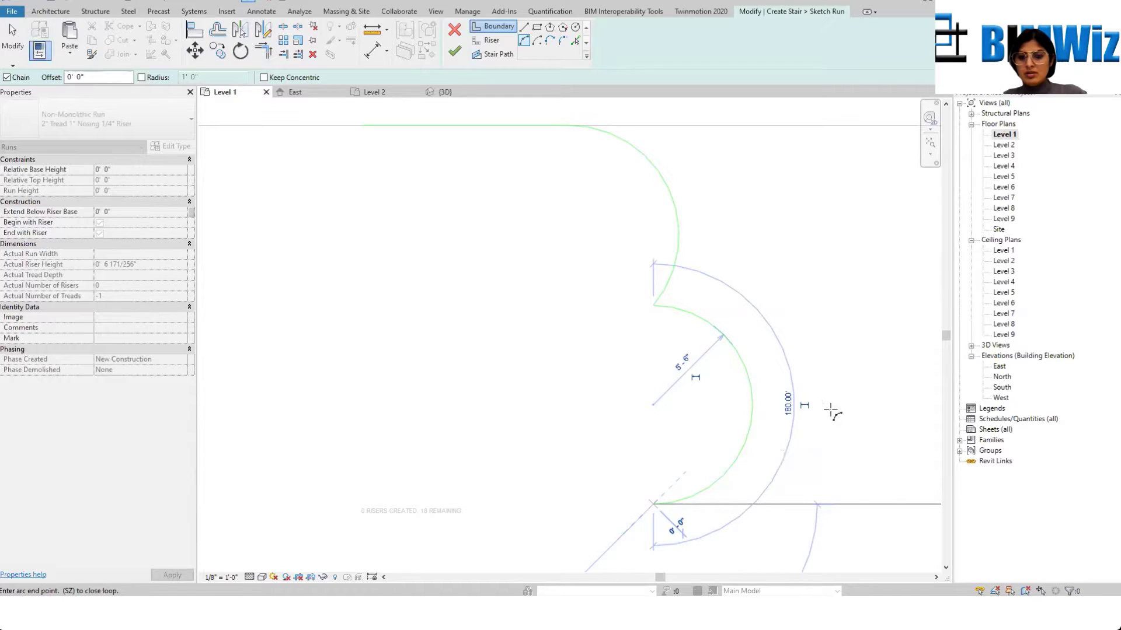
{"action": "key", "text": "Escape"}
{"action": "key", "text": "Escape"}
Step: Reshape the lower arc to bulge the opposite way with a radius of about 8'-7", forming an S-curve with the upper arc
{"action": "left_click", "coordinate": [754, 394]}
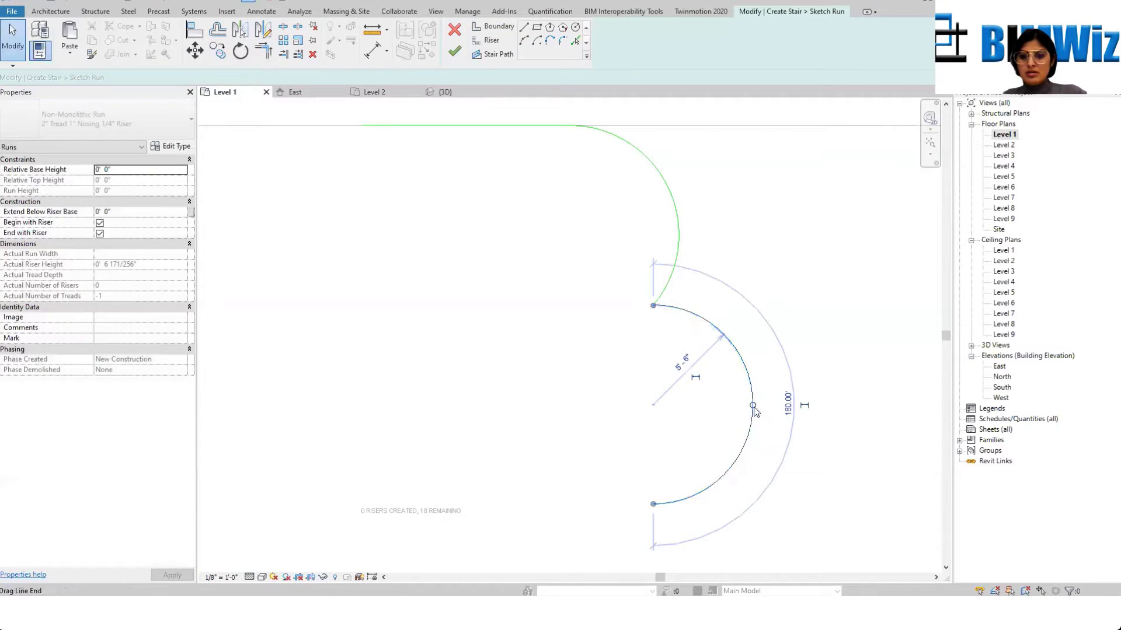
{"action": "left_click_drag", "start_coordinate": [753, 405], "coordinate": [616, 410]}
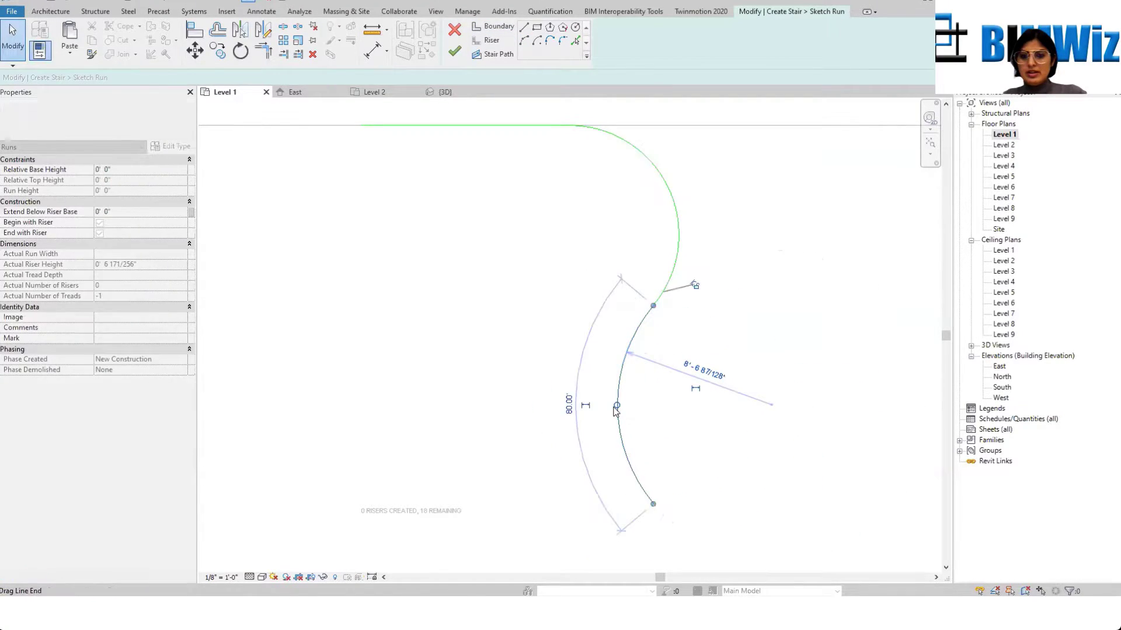
{"action": "left_click", "coordinate": [791, 400]}
{"action": "scroll", "coordinate": [794, 403], "scroll_direction": "down", "scroll_amount": 3}
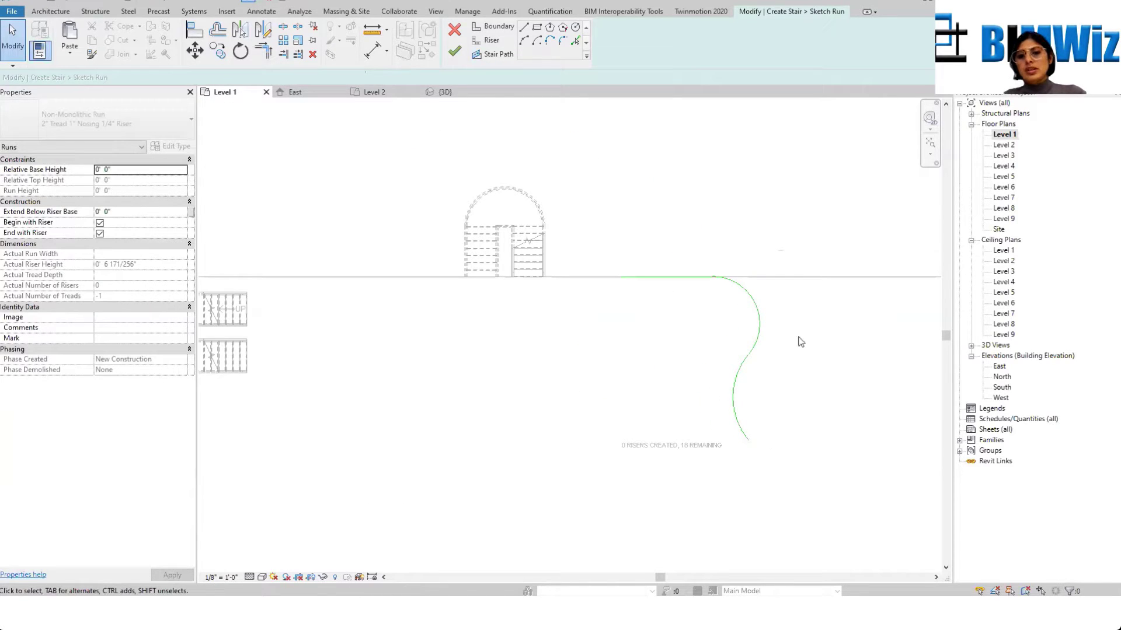
Step: Draw a horizontal boundary line from the S-curve's lower end back to below the start of the upper line
{"action": "left_click", "coordinate": [492, 27]}
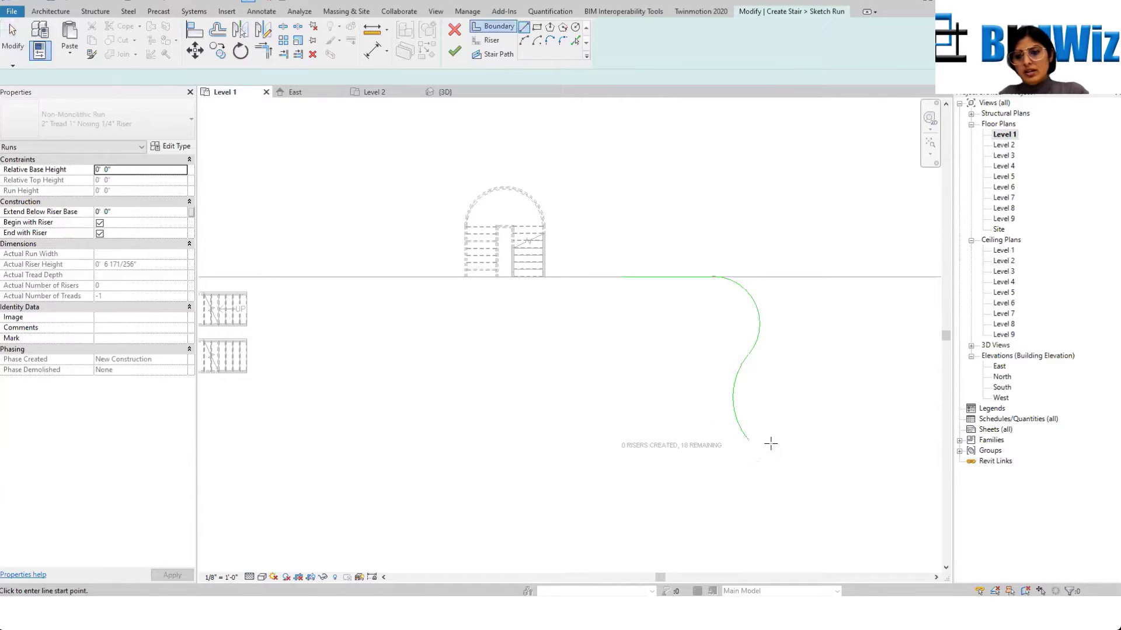
{"action": "left_click", "coordinate": [747, 441]}
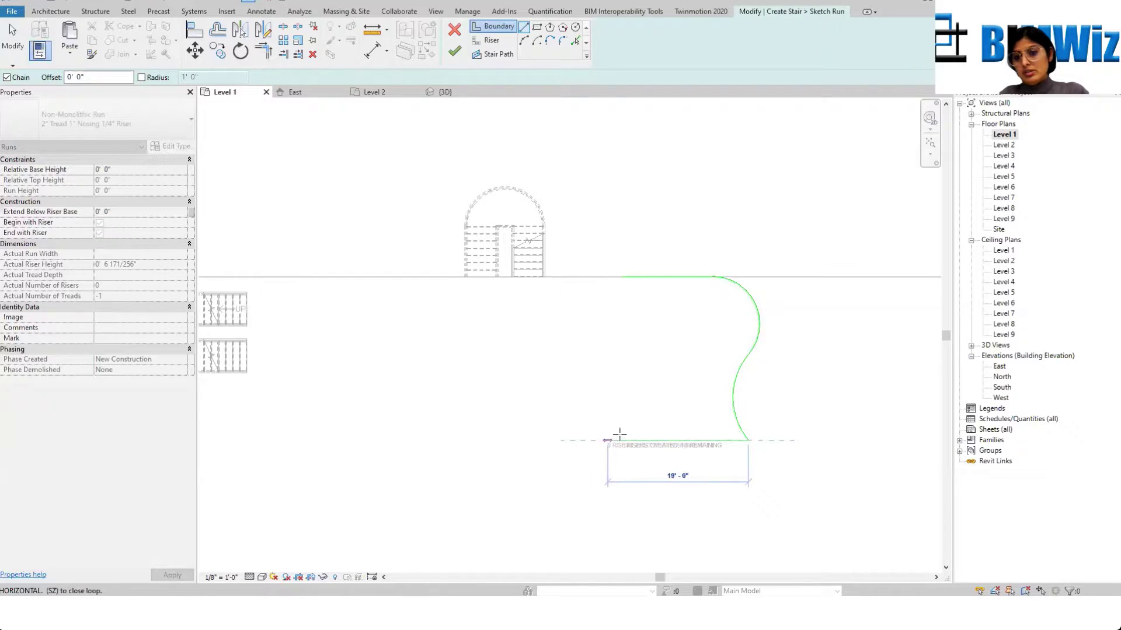
{"action": "left_click", "coordinate": [620, 440]}
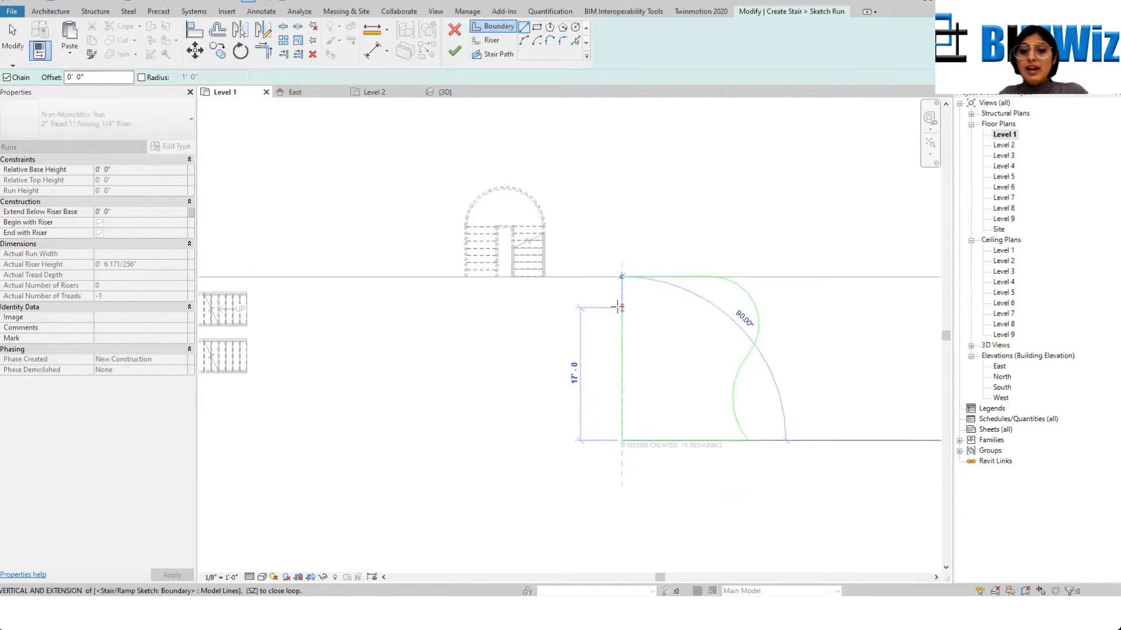
{"action": "scroll", "coordinate": [618, 307], "scroll_direction": "up", "scroll_amount": 3}
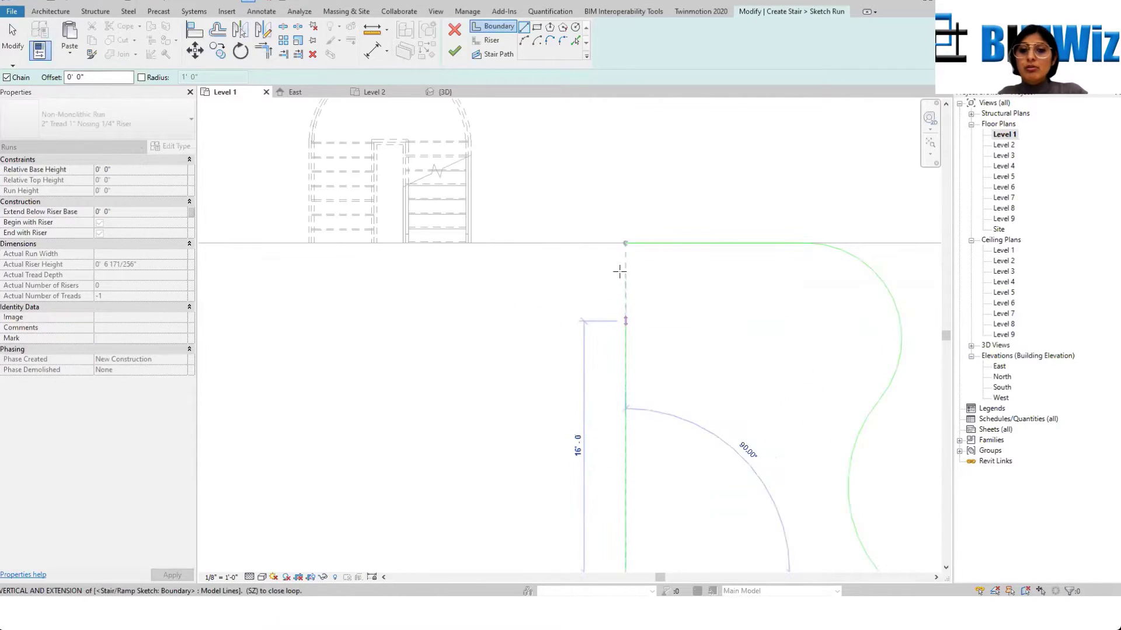
{"action": "left_click", "coordinate": [625, 243]}
{"action": "scroll", "coordinate": [625, 251], "scroll_direction": "down", "scroll_amount": 3}
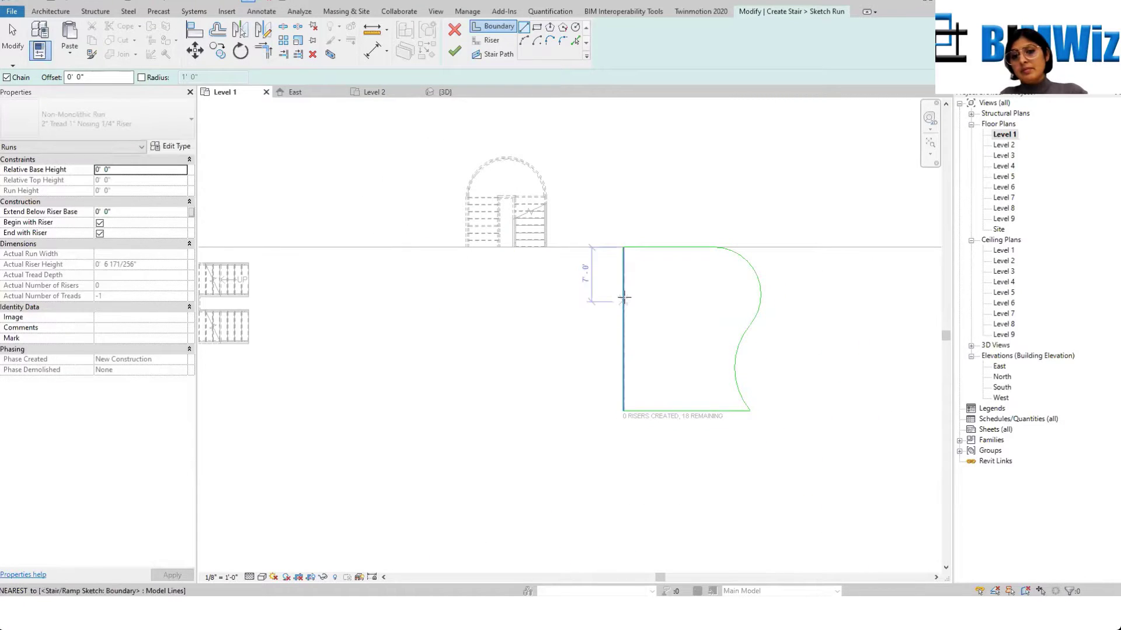
{"action": "key", "text": "Escape"}
{"action": "key", "text": "Escape"}
{"action": "left_click", "coordinate": [624, 333]}
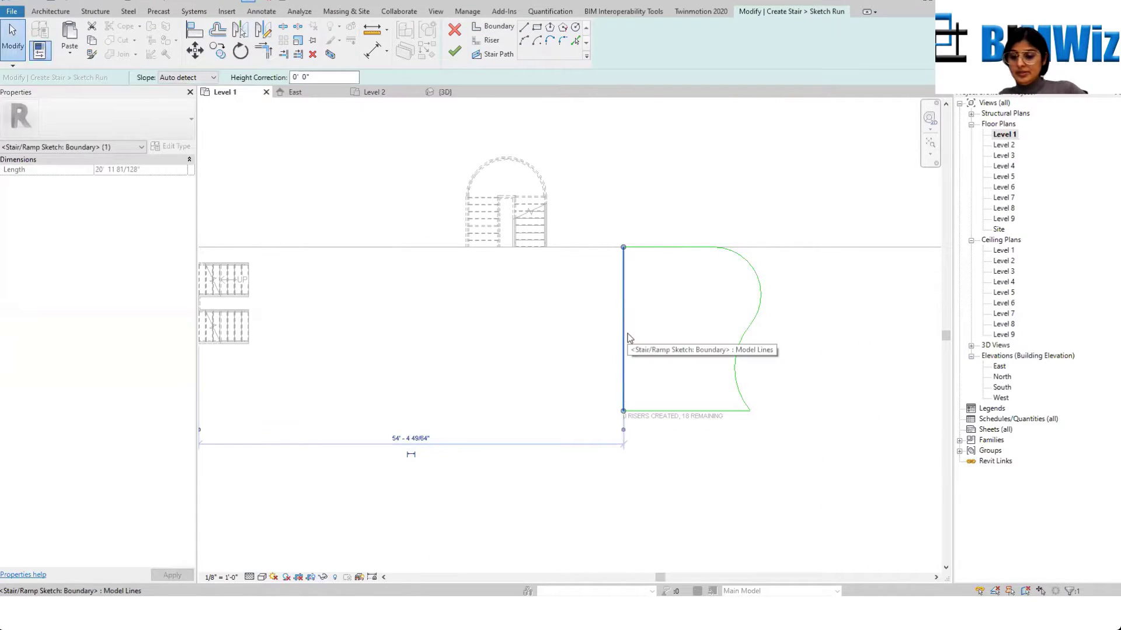
{"action": "key", "text": "Delete"}
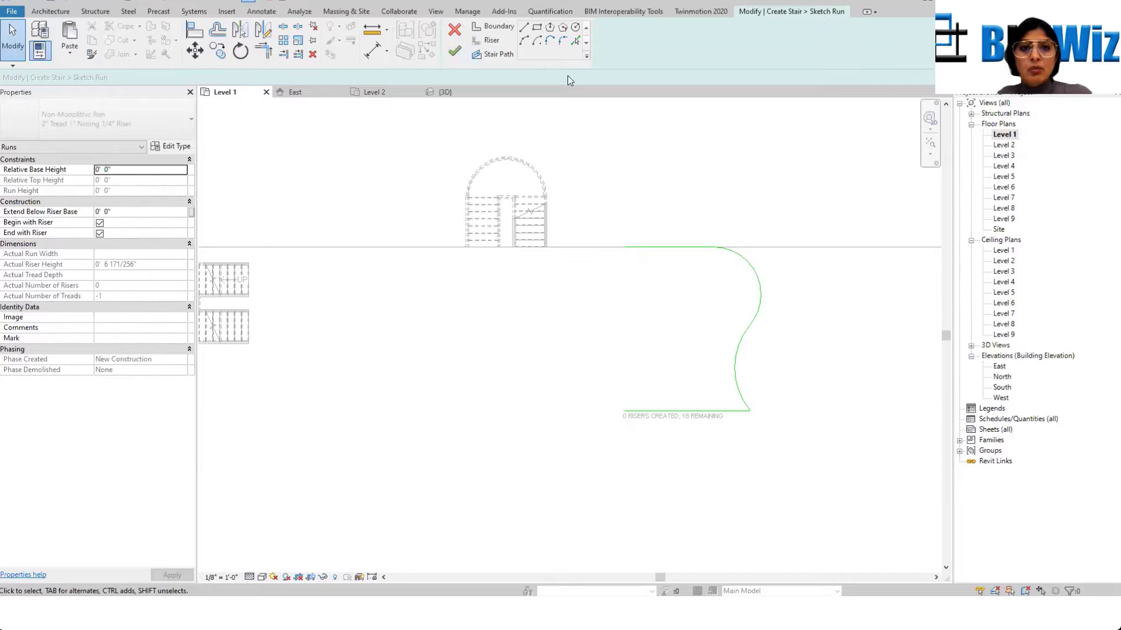
Step: Offset copies of the upper line and both arcs 3' toward the inside of the curve
{"action": "left_click", "coordinate": [217, 31]}
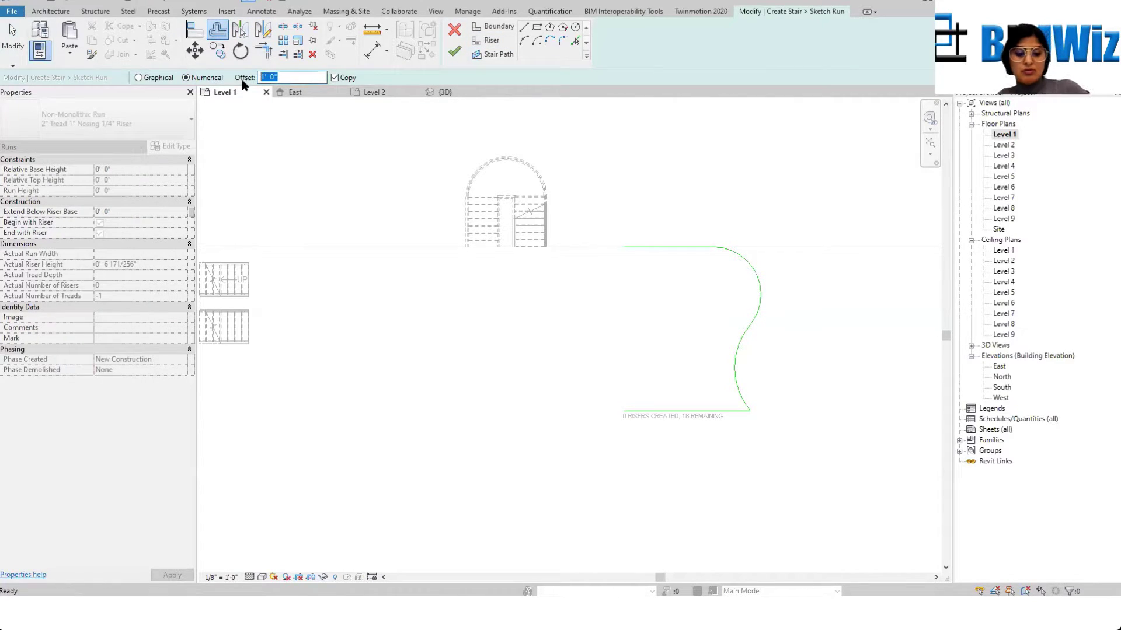
{"action": "type", "text": "3'"}
{"action": "key", "text": "Return"}
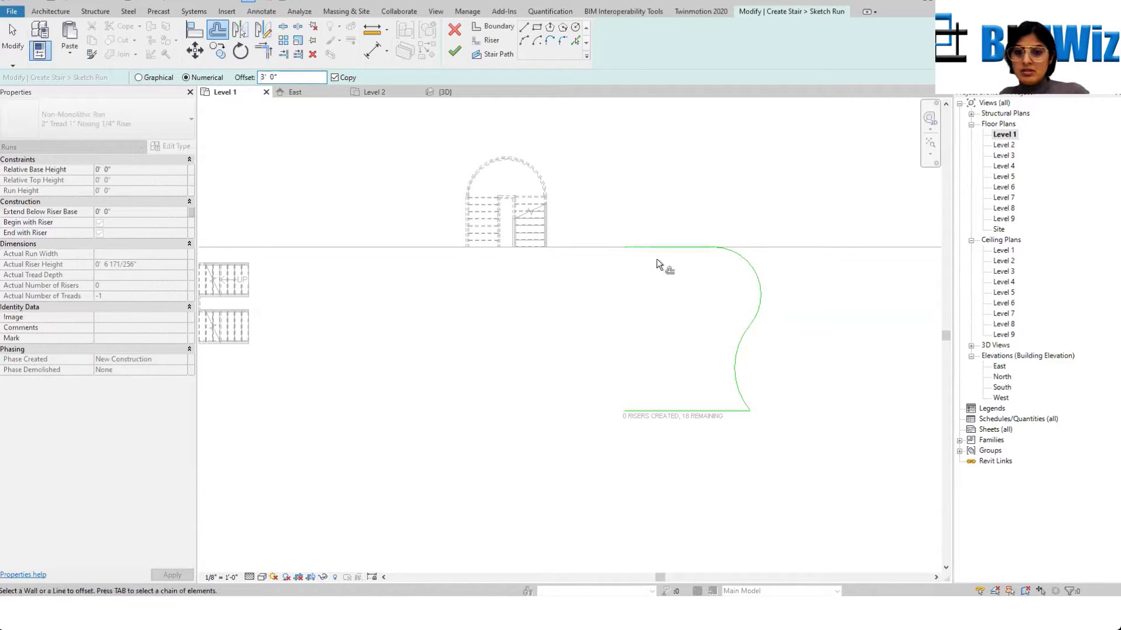
{"action": "left_click", "coordinate": [750, 313]}
{"action": "scroll", "coordinate": [727, 365], "scroll_direction": "up", "scroll_amount": 2}
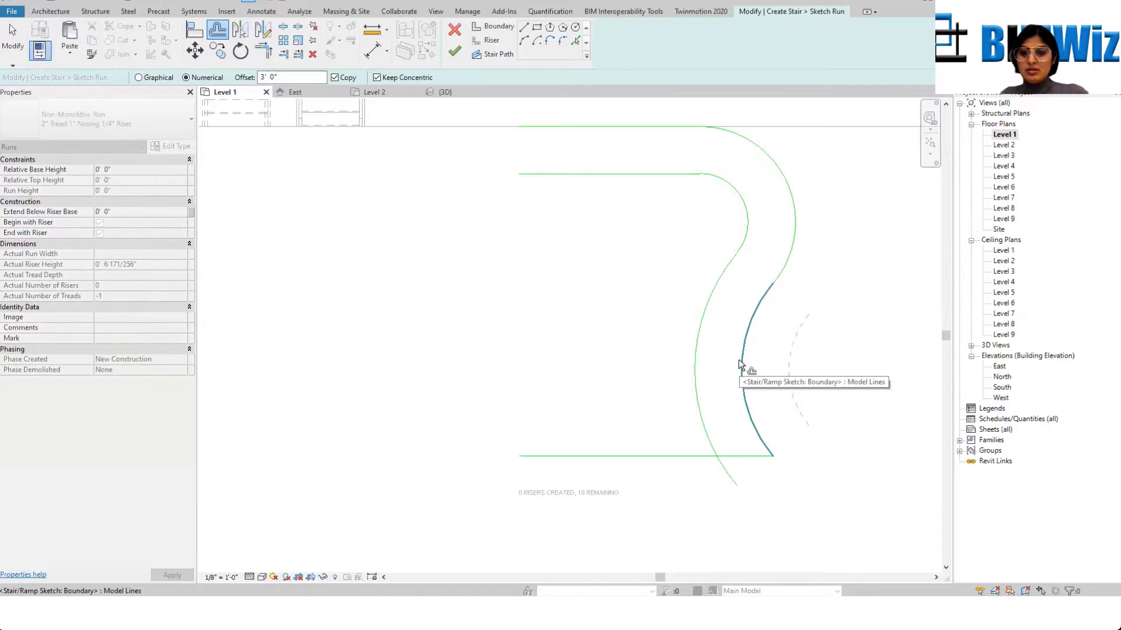
{"action": "left_click", "coordinate": [739, 362]}
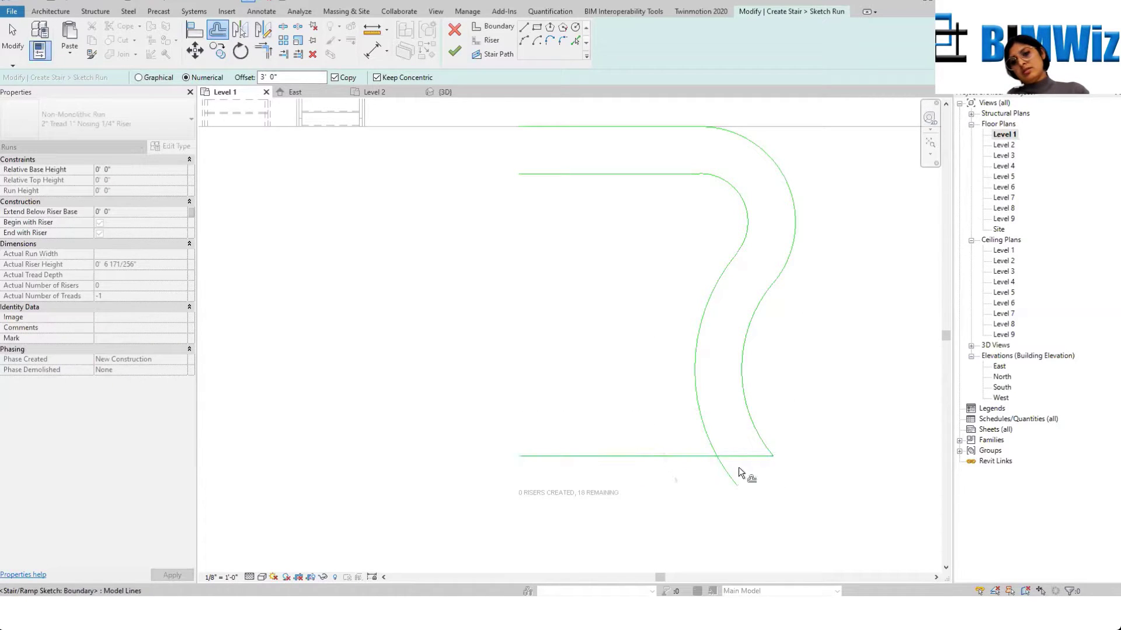
{"action": "key", "text": "Escape"}
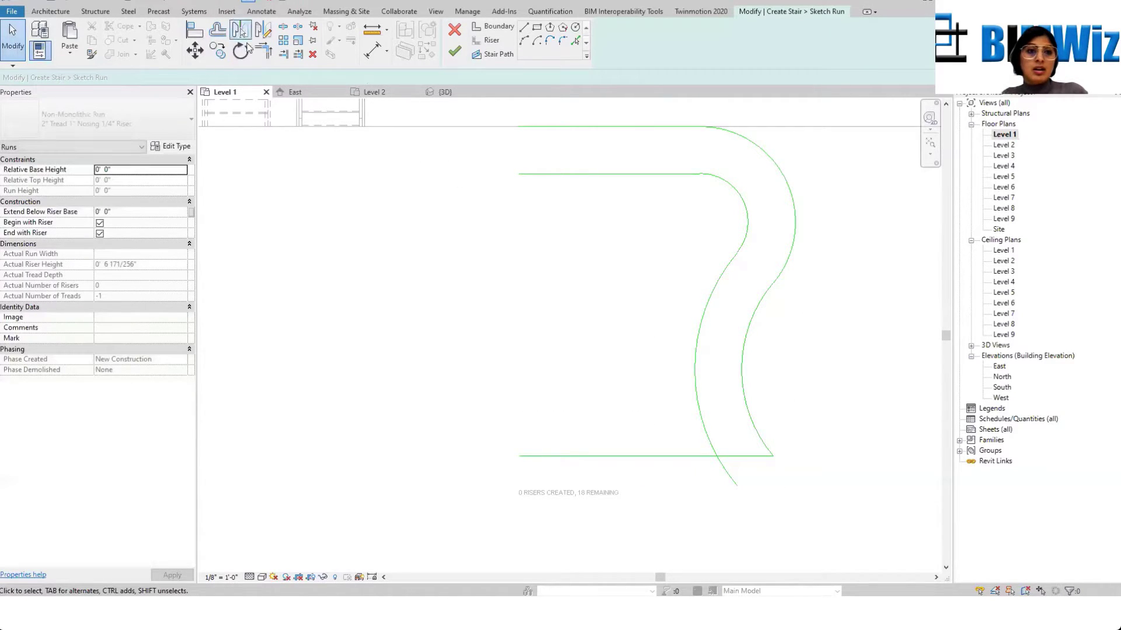
Step: Trim the inner arc and the horizontal bottom line to a corner, keeping the short segment between the two curves
{"action": "left_click", "coordinate": [264, 51]}
{"action": "left_click", "coordinate": [702, 434]}
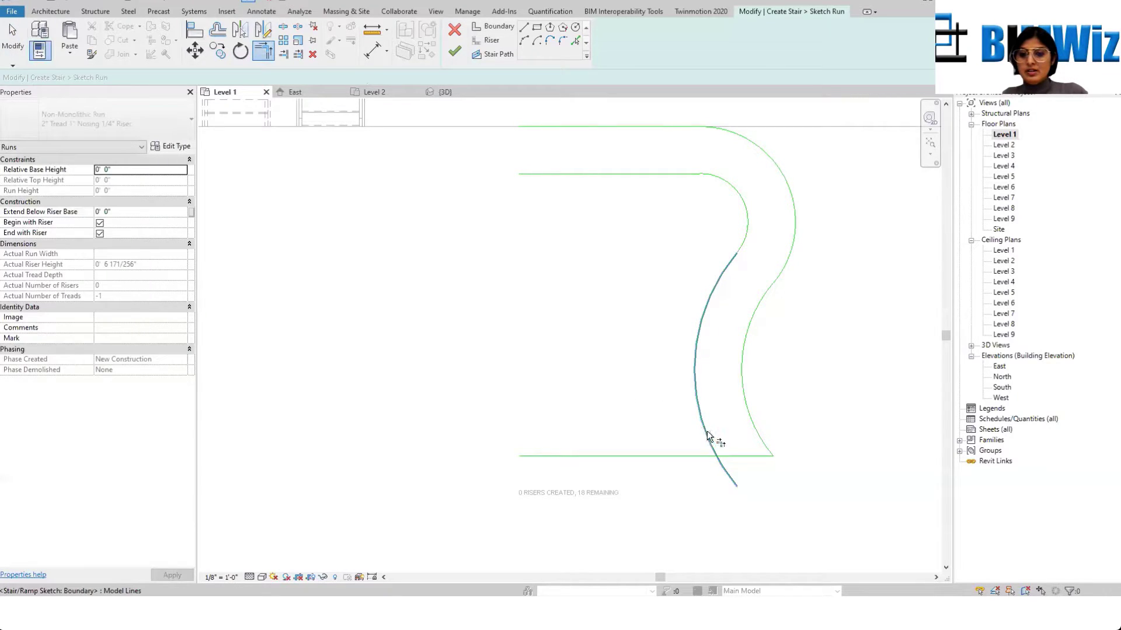
{"action": "left_click", "coordinate": [729, 454]}
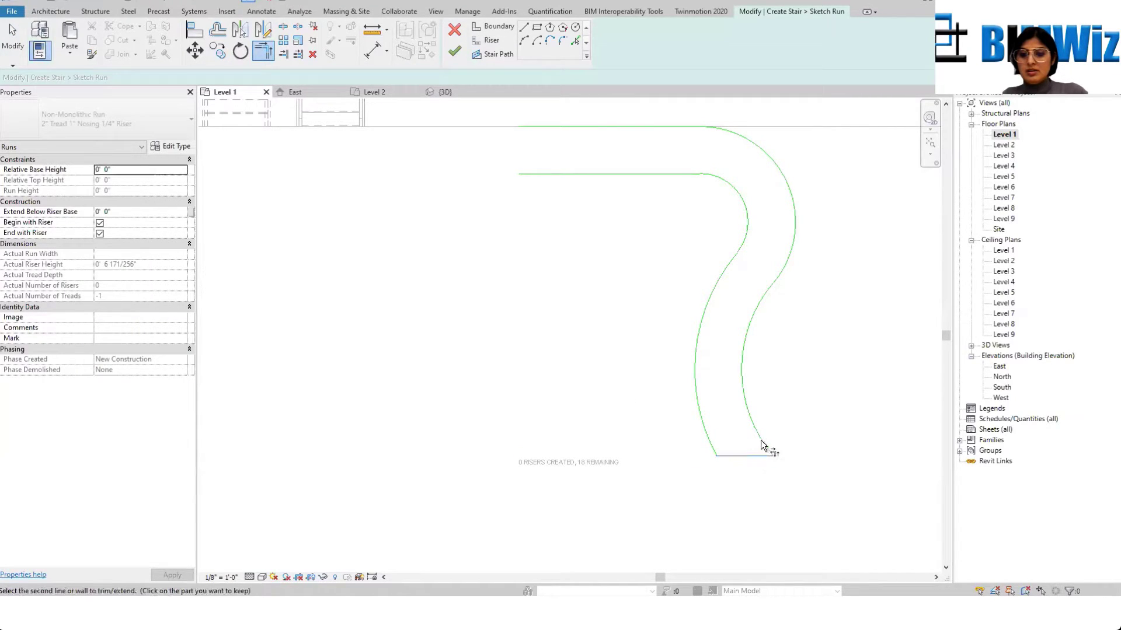
{"action": "key", "text": "Escape"}
{"action": "scroll", "coordinate": [653, 324], "scroll_direction": "down", "scroll_amount": 1}
{"action": "key", "text": "Escape"}
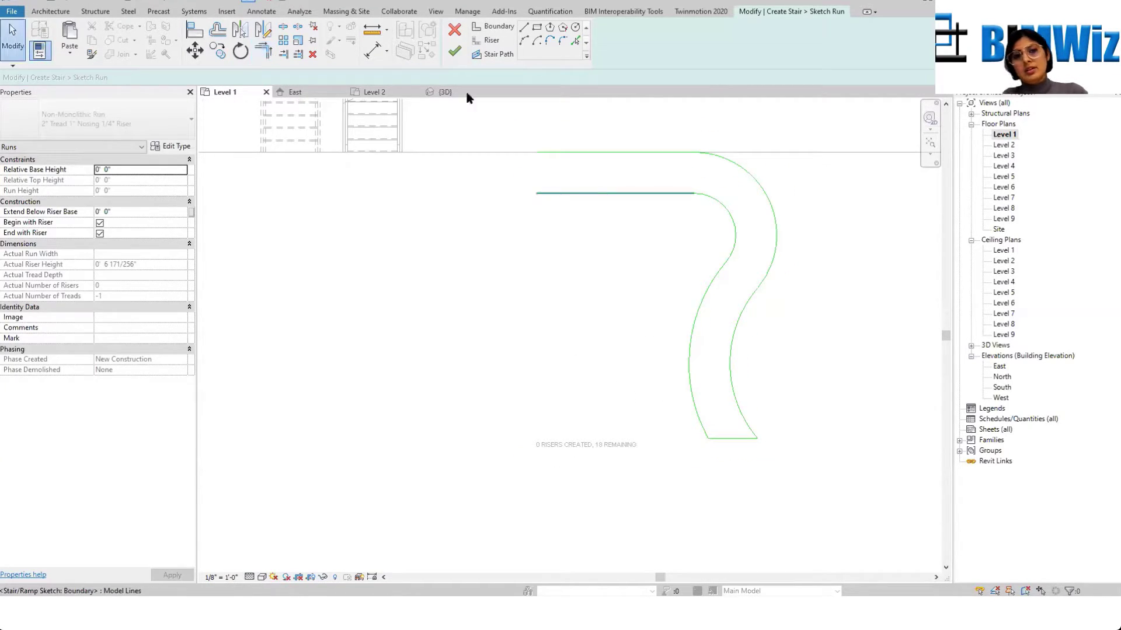
Step: Close the open left end of the run boundary with a vertical 3' line
{"action": "left_click", "coordinate": [492, 26]}
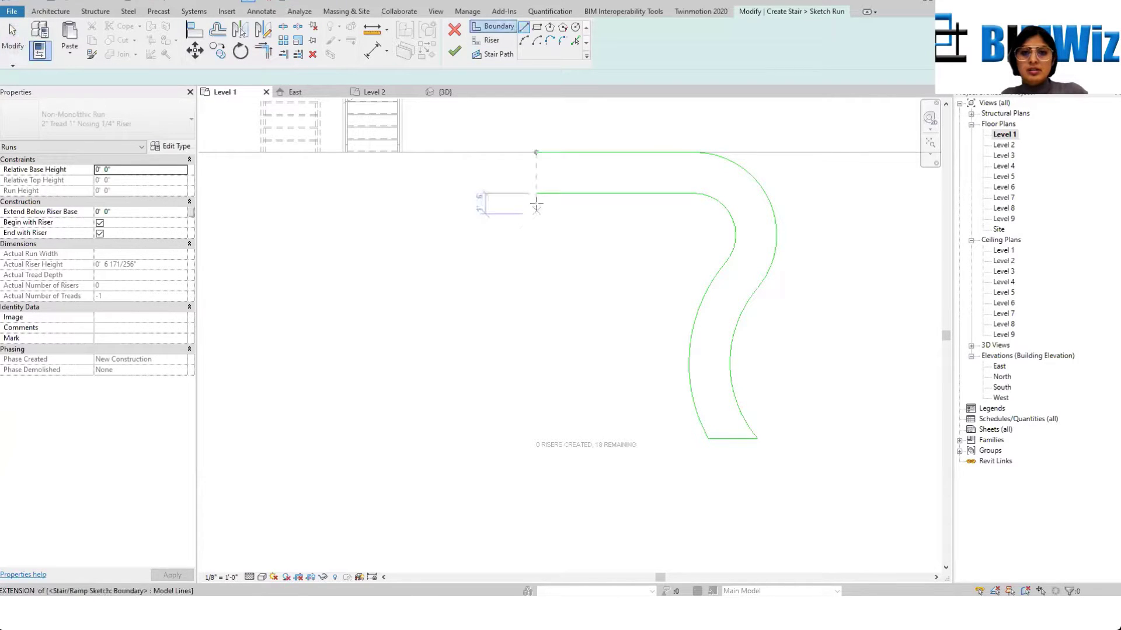
{"action": "left_click", "coordinate": [537, 193]}
{"action": "left_click", "coordinate": [536, 152]}
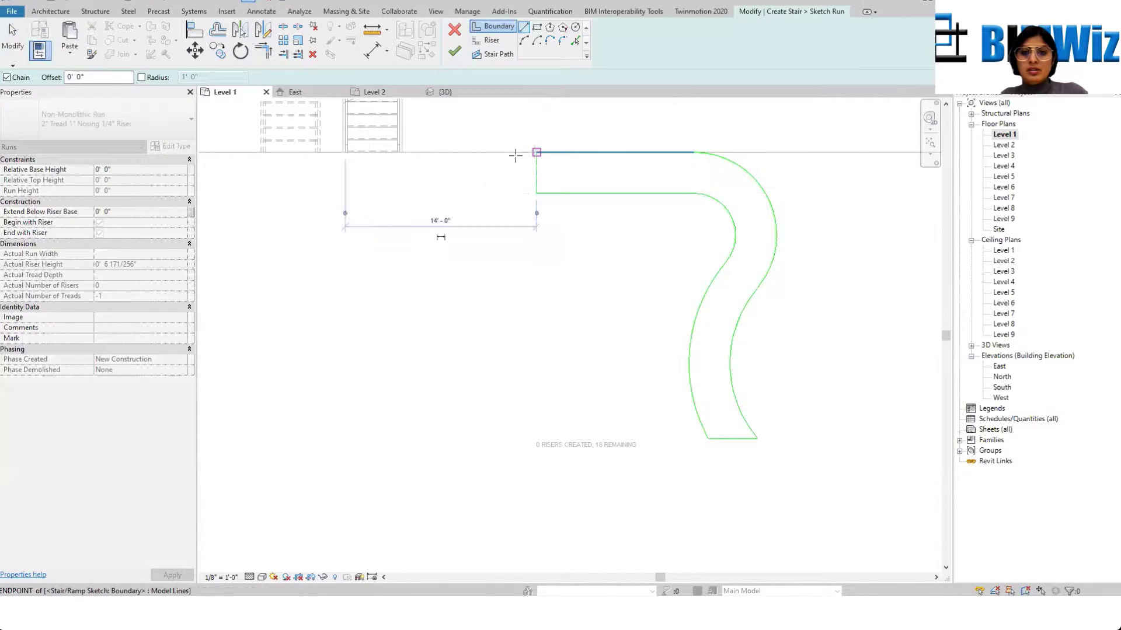
{"action": "key", "text": "Escape"}
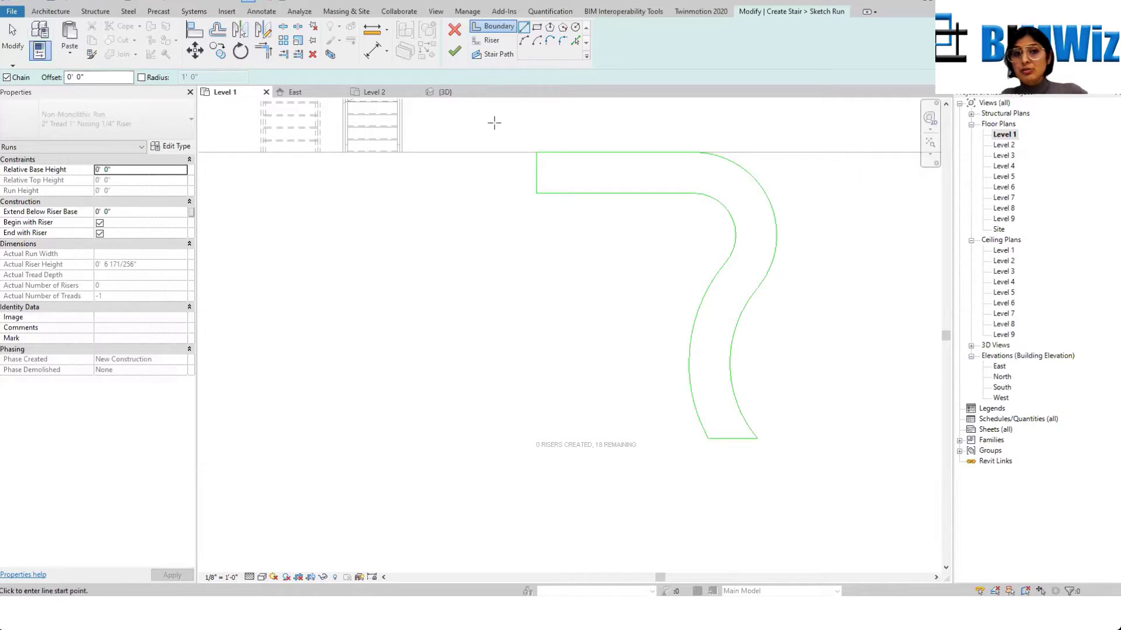
Step: Draw the first riser line across the closed left end of the run
{"action": "left_click", "coordinate": [489, 40]}
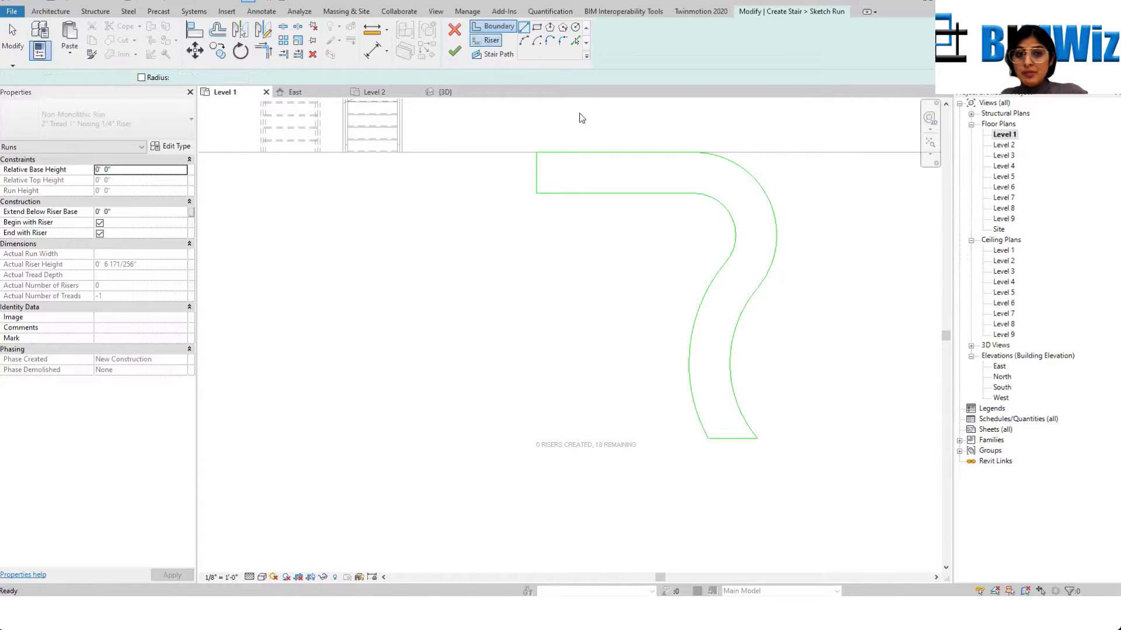
{"action": "left_click", "coordinate": [536, 152]}
{"action": "left_click", "coordinate": [536, 192]}
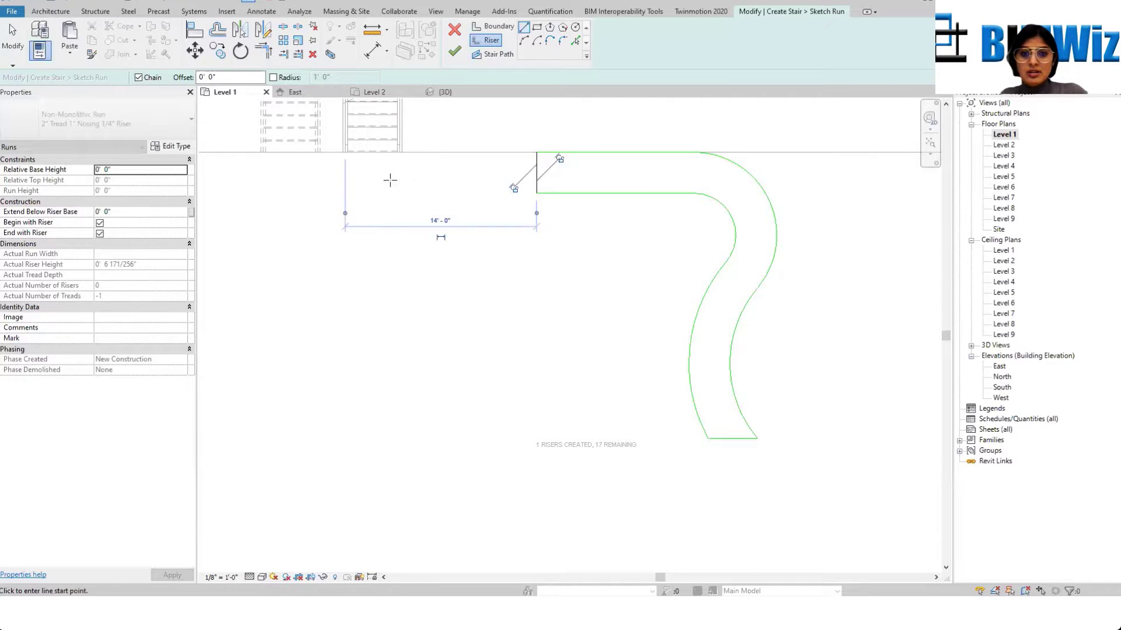
Step: Add four riser lines along the straight part of the run, each offset 11" from the previous riser
{"action": "left_click", "coordinate": [227, 77]}
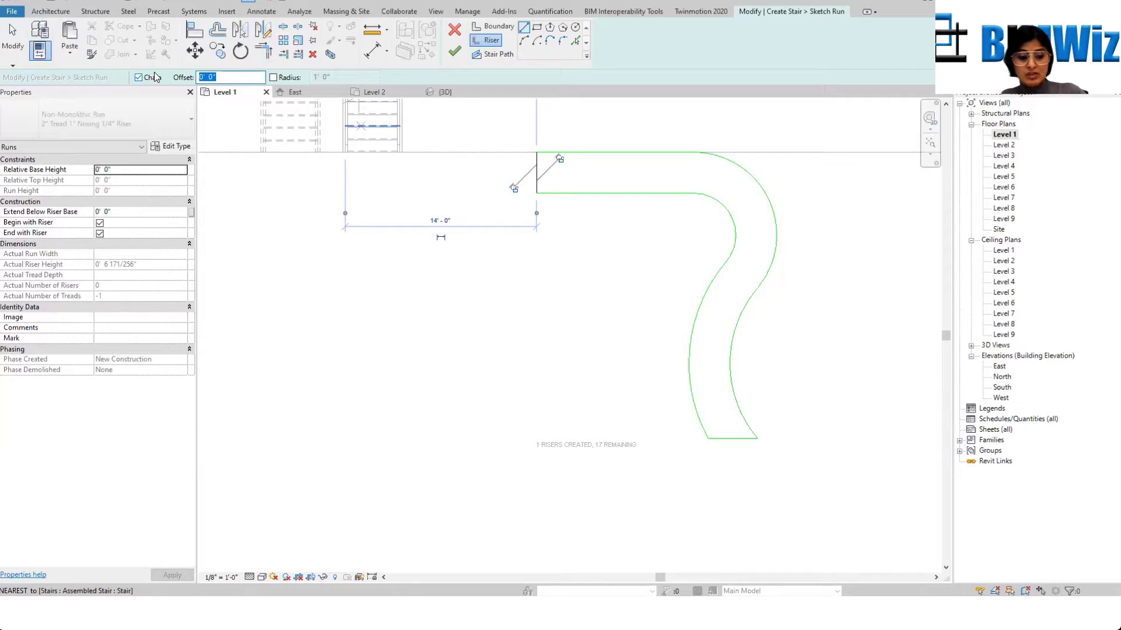
{"action": "type", "text": "11\""}
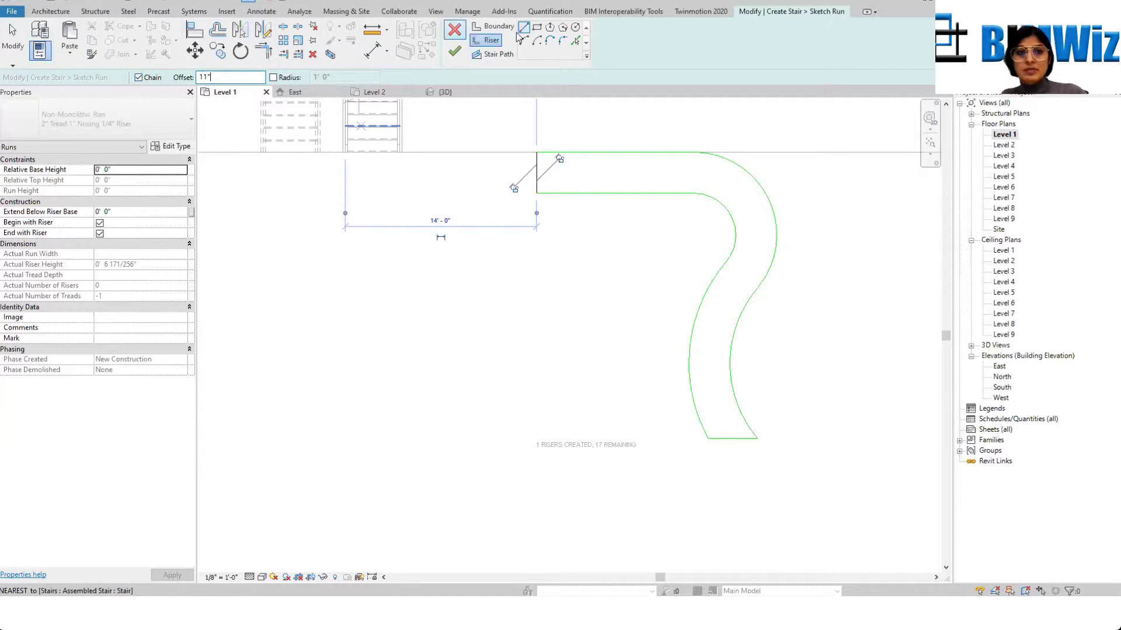
{"action": "left_click", "coordinate": [575, 42]}
{"action": "scroll", "coordinate": [540, 174], "scroll_direction": "up", "scroll_amount": 4}
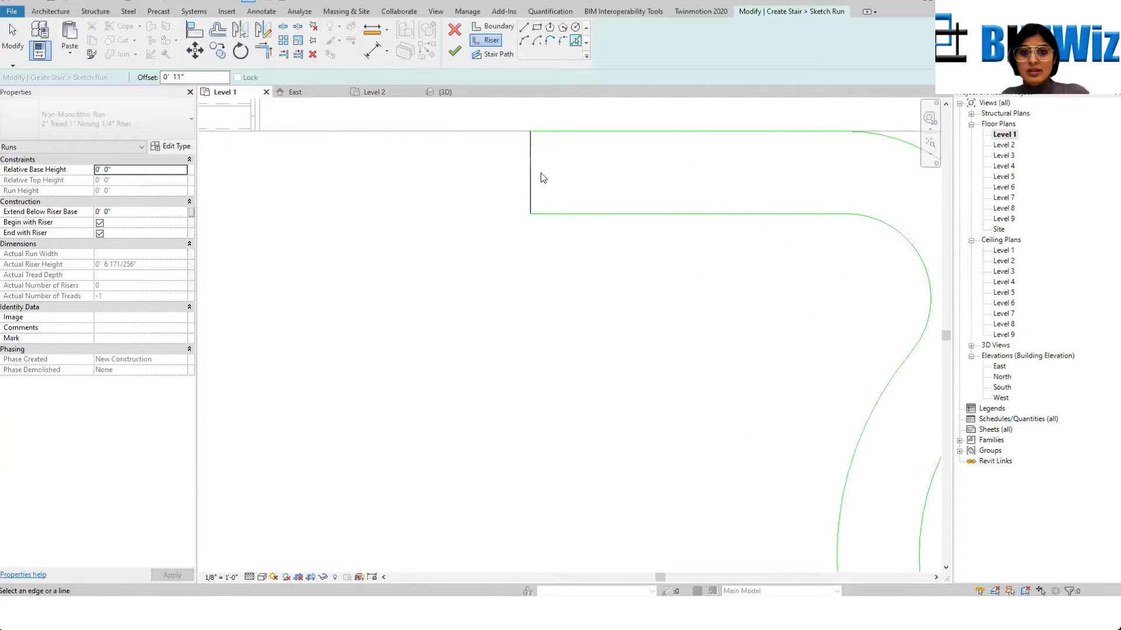
{"action": "left_click", "coordinate": [534, 175]}
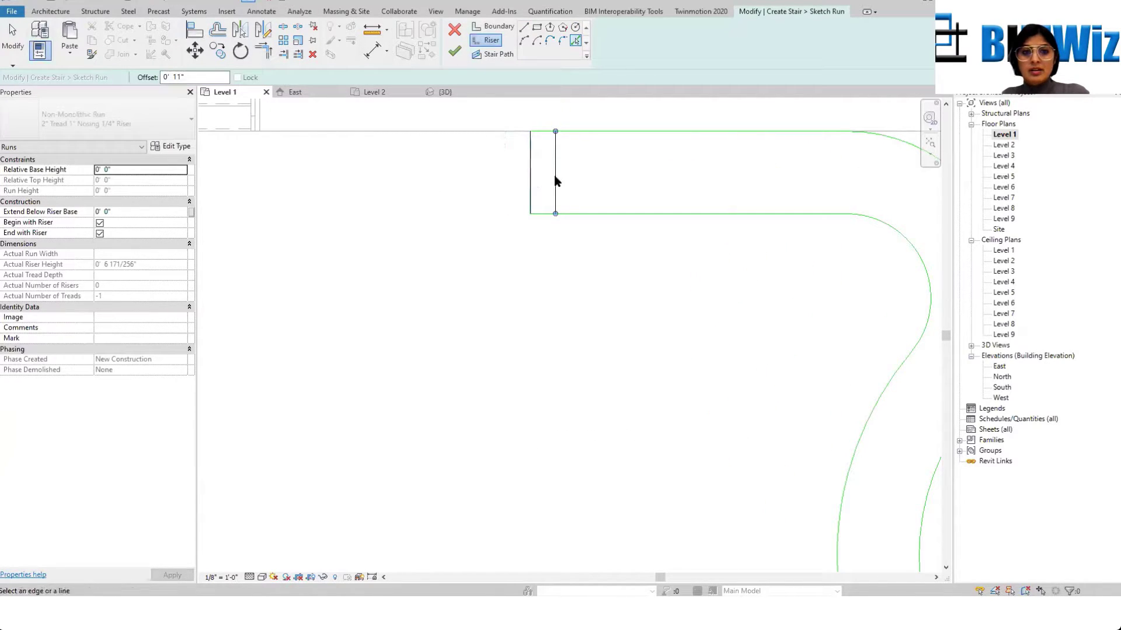
{"action": "scroll", "coordinate": [559, 173], "scroll_direction": "down", "scroll_amount": 4}
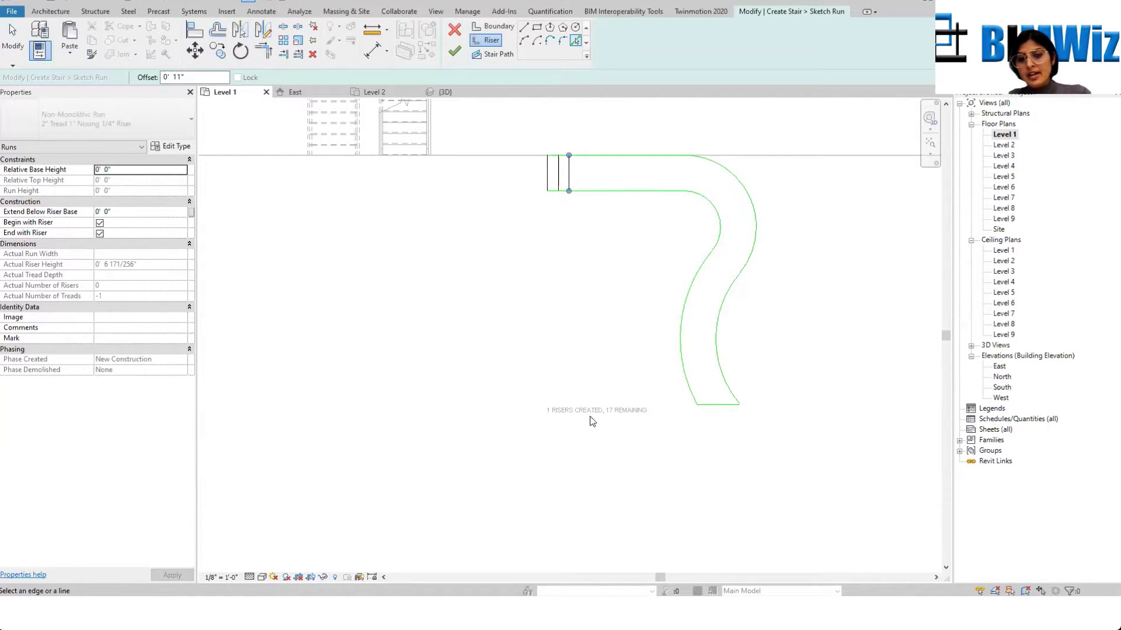
{"action": "left_click", "coordinate": [571, 176]}
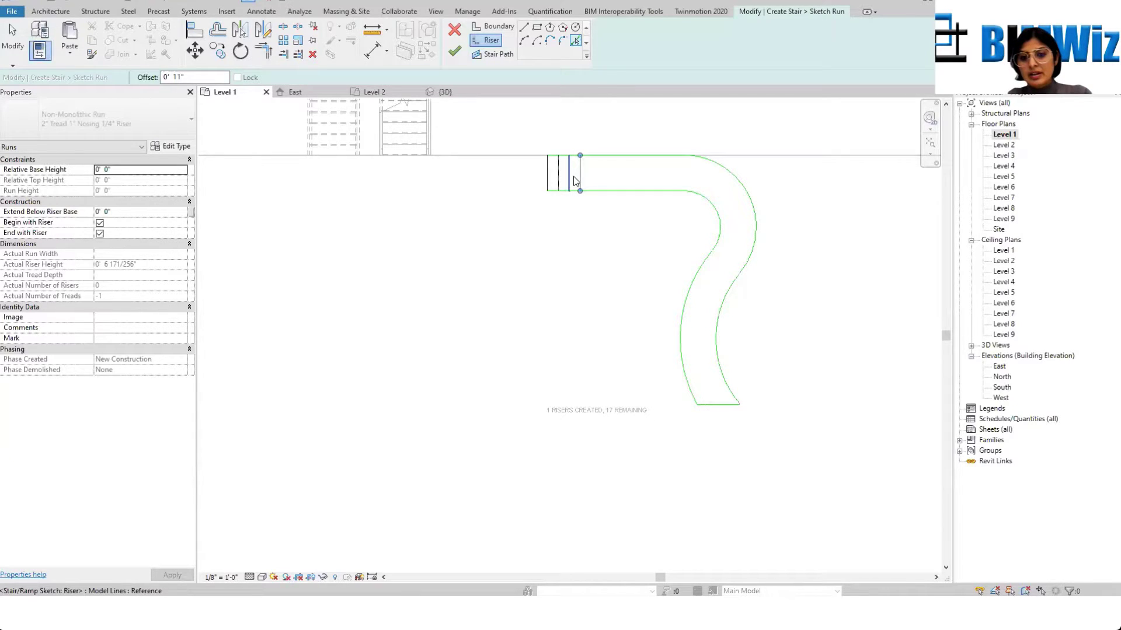
{"action": "left_click", "coordinate": [581, 175]}
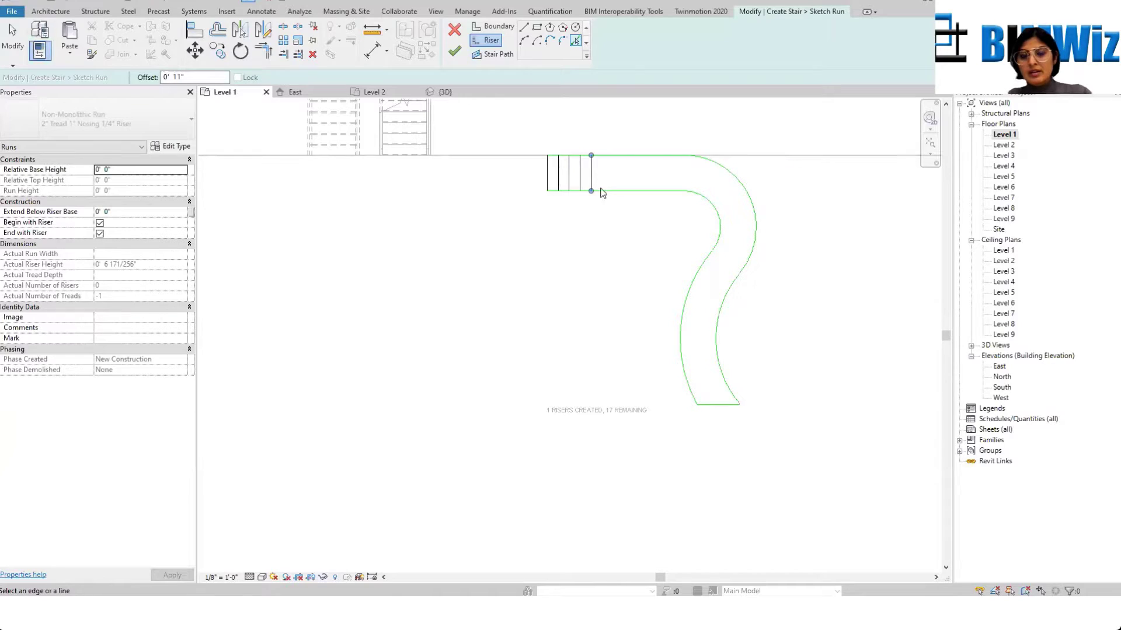
Step: Delete the four offset riser lines, keeping the first riser on the closed left end
{"action": "scroll", "coordinate": [610, 158], "scroll_direction": "up", "scroll_amount": 3}
{"action": "key", "text": "Escape"}
{"action": "key", "text": "Escape"}
{"action": "left_click", "coordinate": [573, 195]}
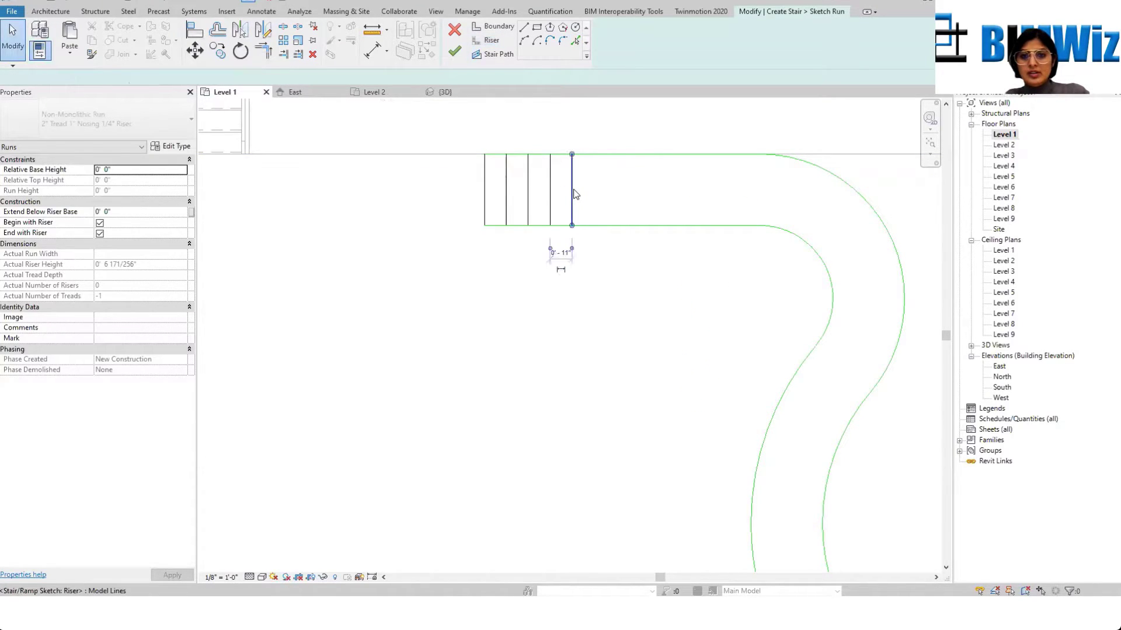
{"action": "left_click", "coordinate": [495, 130]}
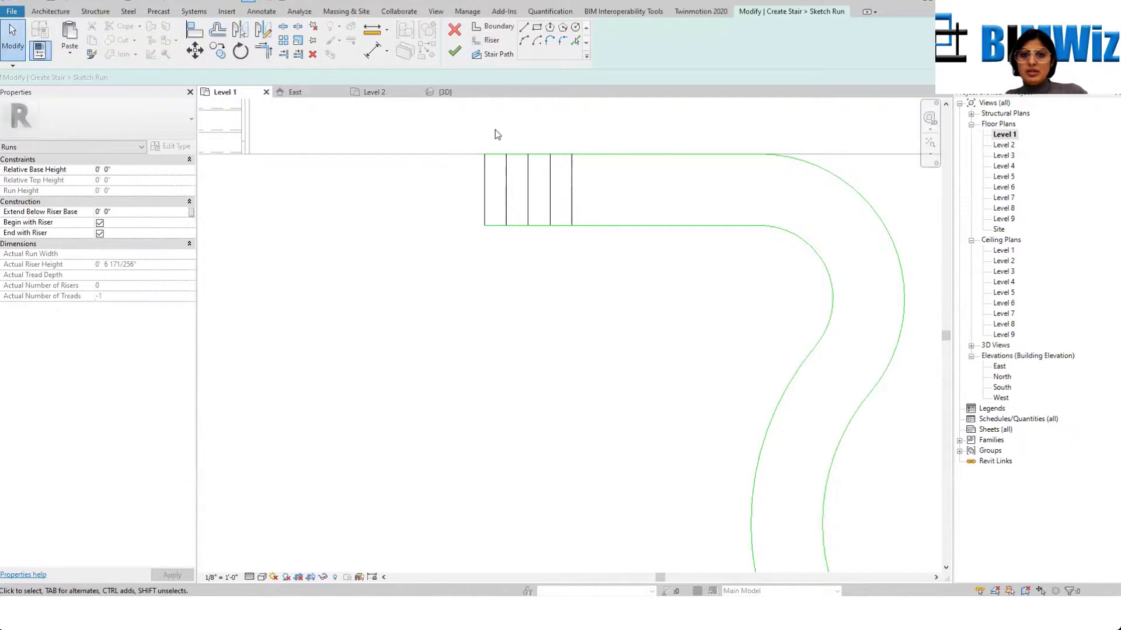
{"action": "left_click_drag", "start_coordinate": [495, 129], "coordinate": [601, 291]}
{"action": "key", "text": "Delete"}
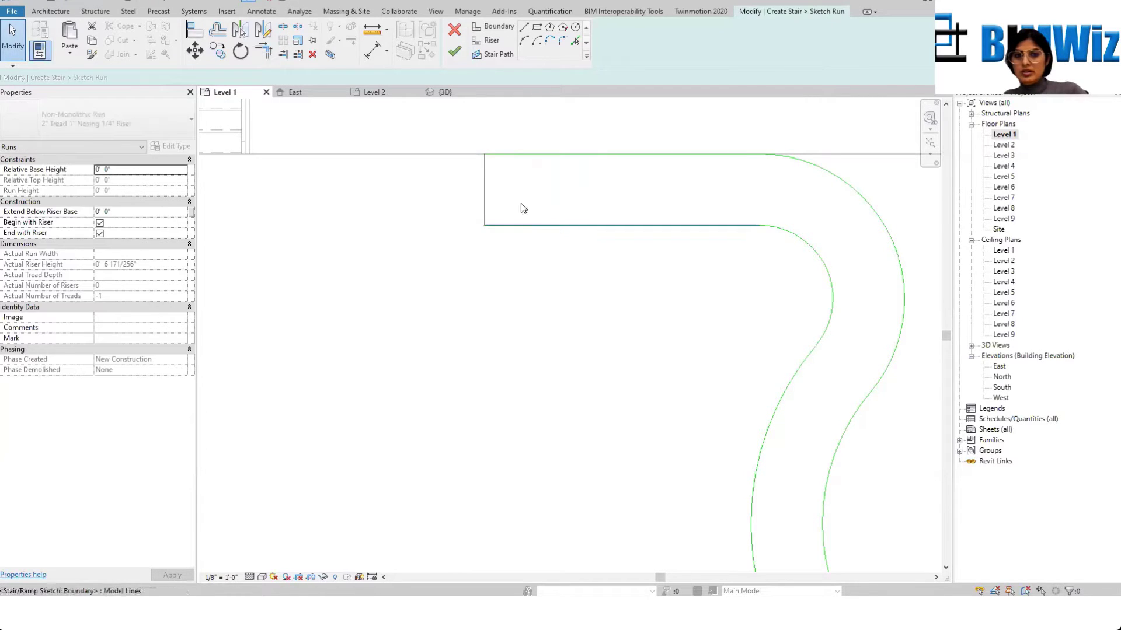
Step: Draw two more riser lines across the straight part of the run, spaced 1' apart from the first riser
{"action": "left_click", "coordinate": [493, 40]}
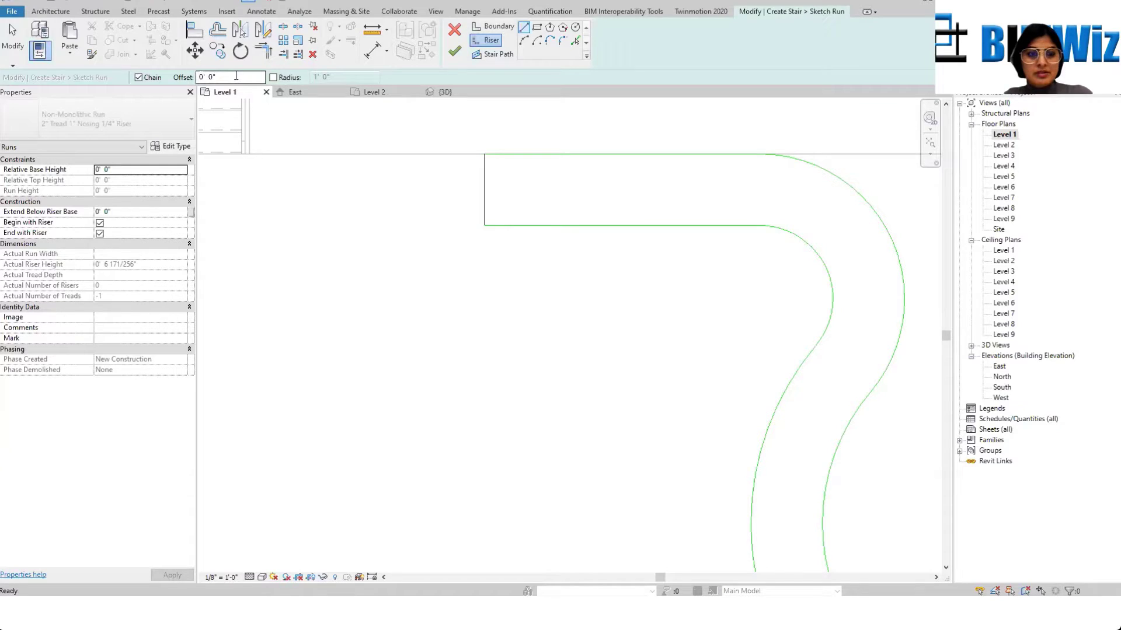
{"action": "left_click_drag", "start_coordinate": [235, 76], "coordinate": [167, 77]}
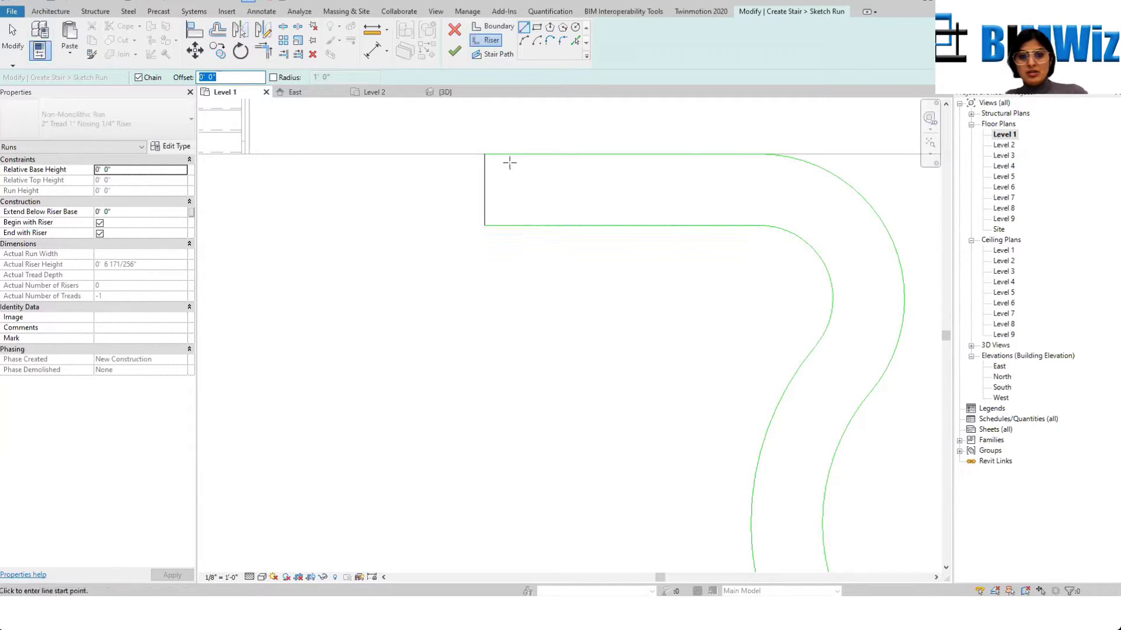
{"action": "scroll", "coordinate": [507, 153], "scroll_direction": "down", "scroll_amount": 3}
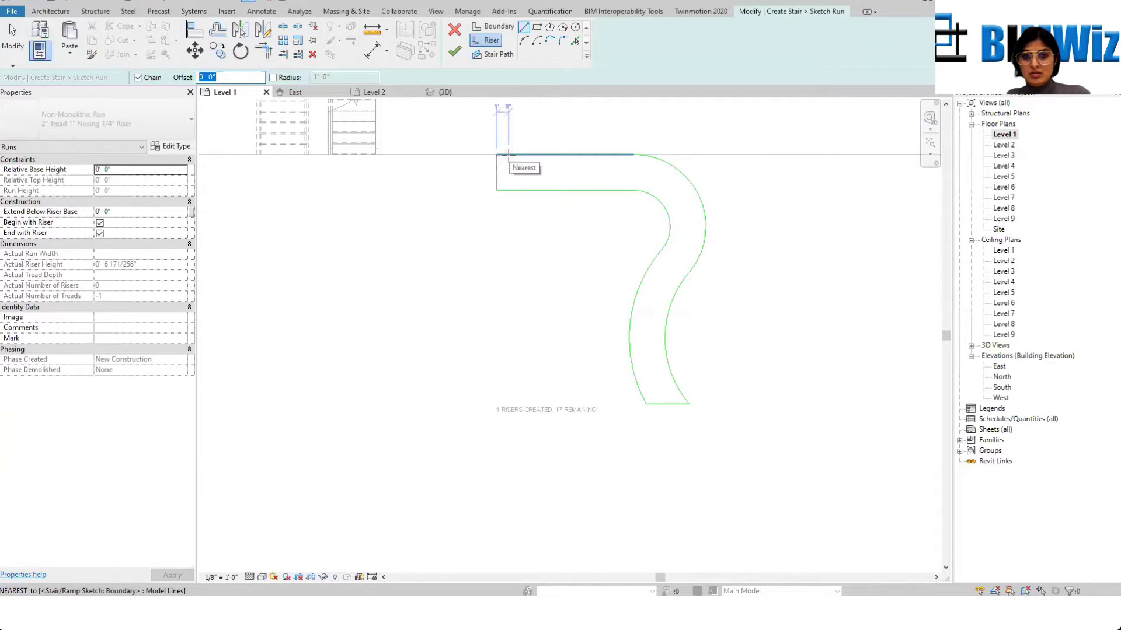
{"action": "left_click", "coordinate": [508, 155]}
{"action": "left_click", "coordinate": [508, 191]}
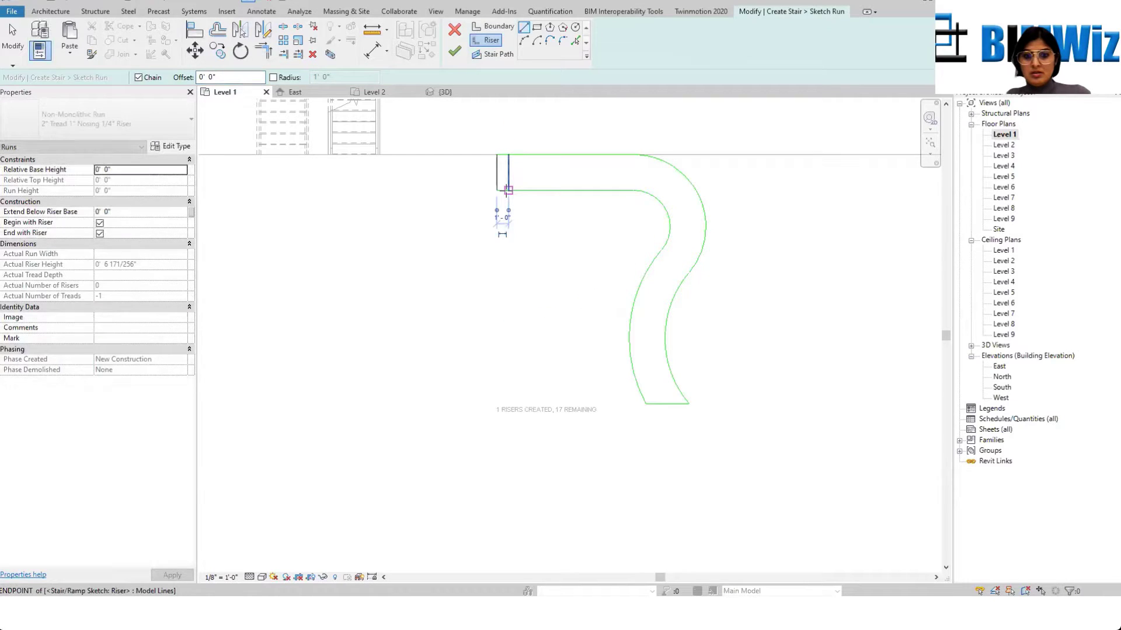
{"action": "left_click", "coordinate": [520, 155]}
{"action": "left_click", "coordinate": [520, 190]}
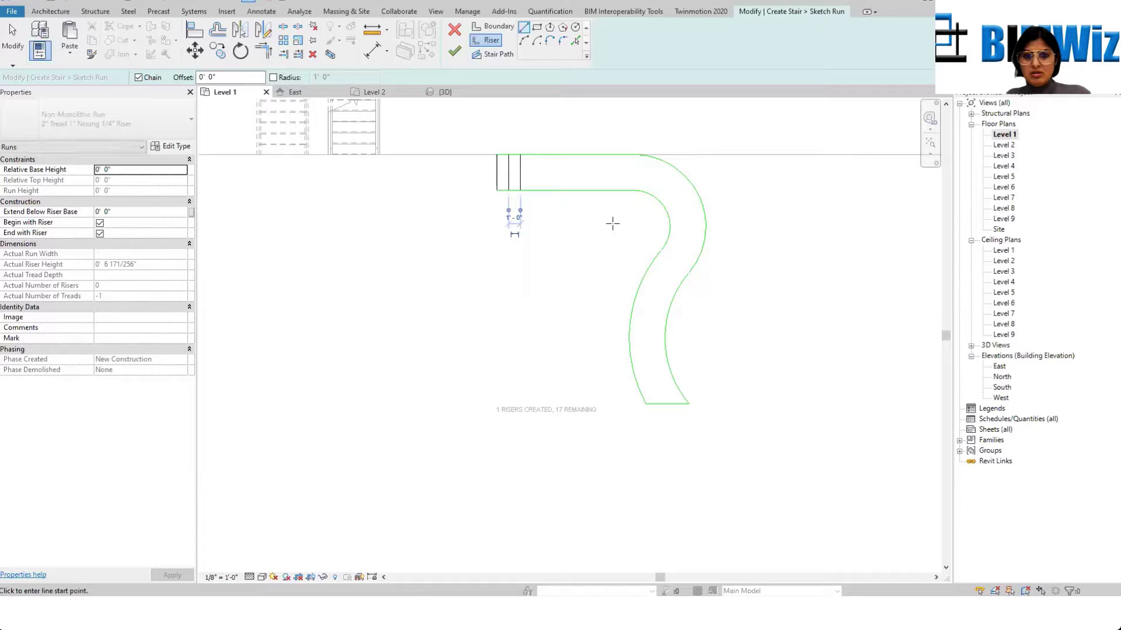
Step: Delete all three riser lines at the left end of the run, keeping the boundary
{"action": "key", "text": "Escape"}
{"action": "key", "text": "Escape"}
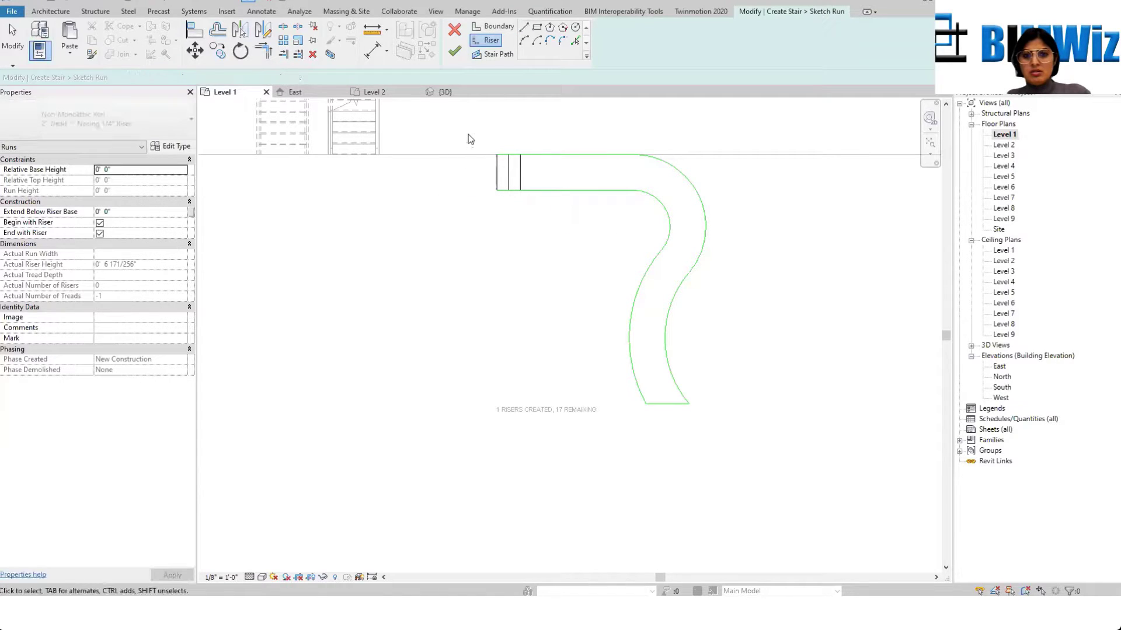
{"action": "left_click_drag", "start_coordinate": [469, 124], "coordinate": [565, 232]}
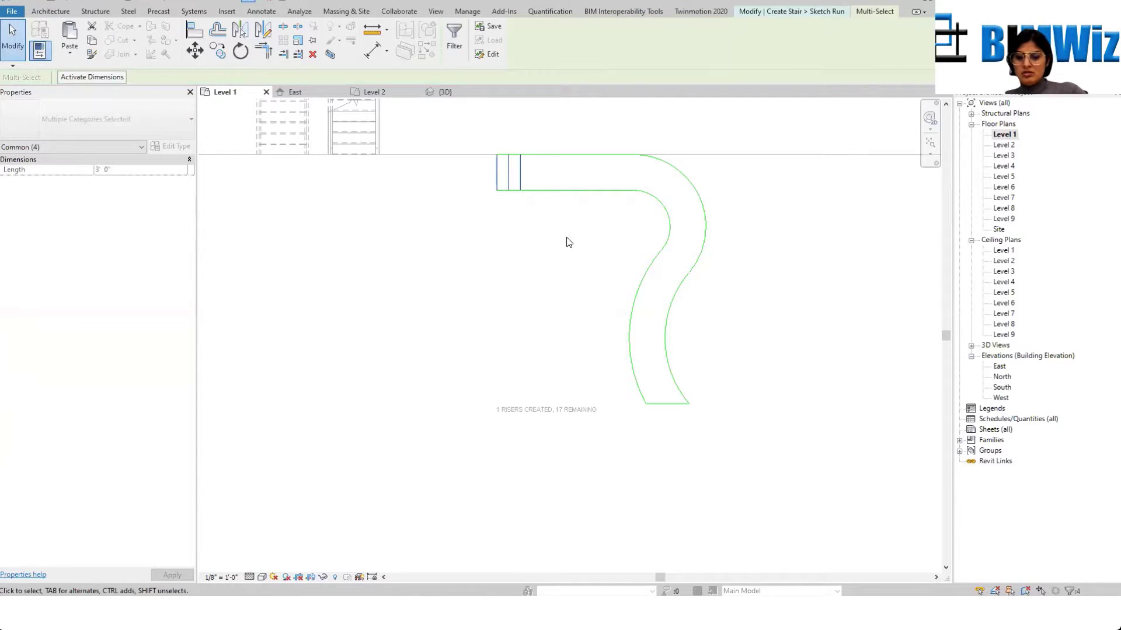
{"action": "key", "text": "Delete"}
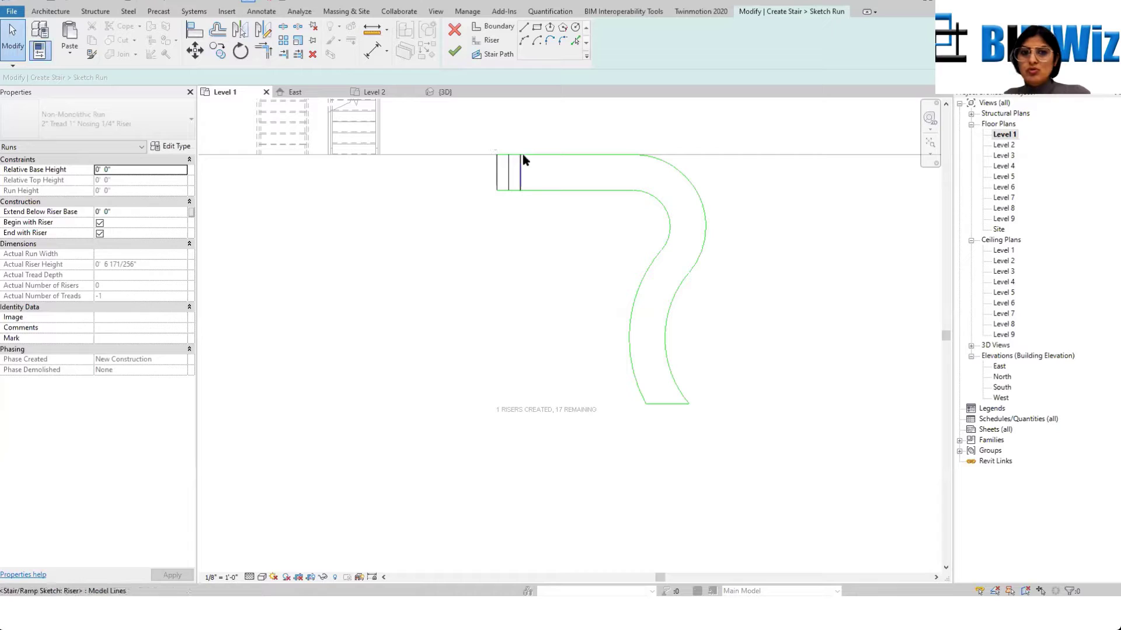
{"action": "left_click", "coordinate": [520, 170]}
{"action": "left_click_drag", "start_coordinate": [523, 169], "coordinate": [503, 180]}
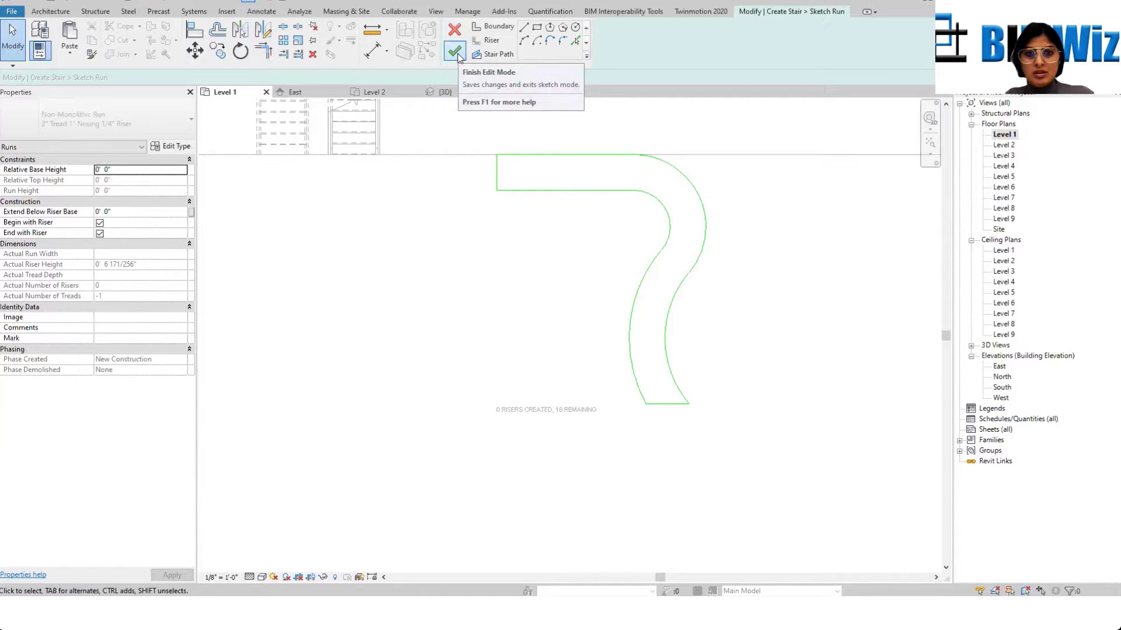
Step: Redraw the first riser line across the closed left end of the run
{"action": "left_click", "coordinate": [491, 40]}
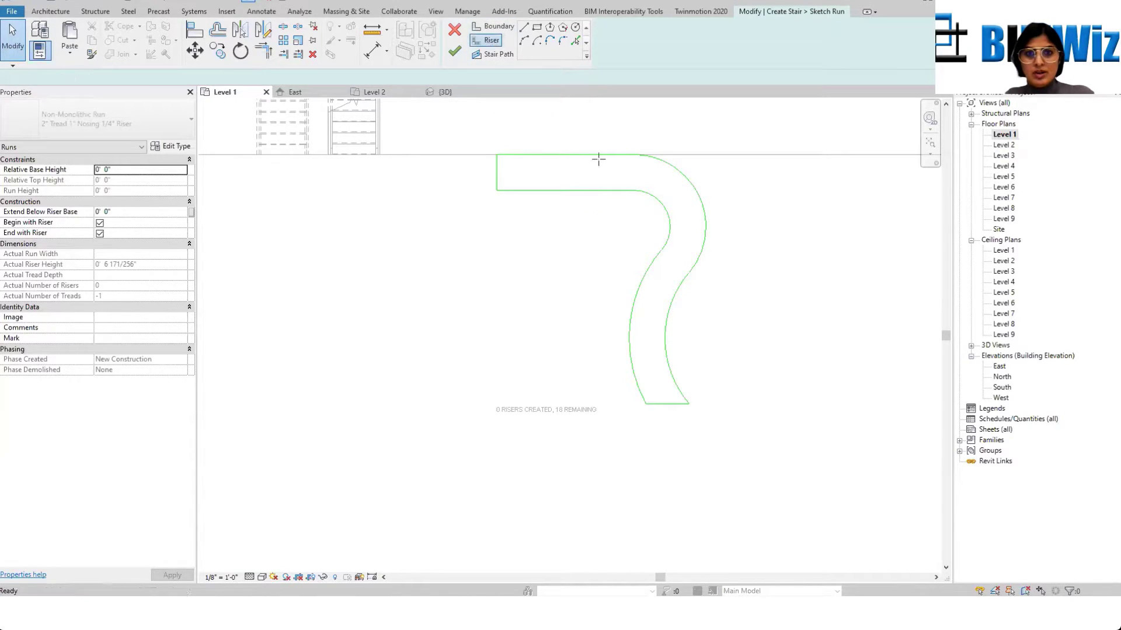
{"action": "left_click", "coordinate": [497, 155]}
{"action": "left_click", "coordinate": [497, 190]}
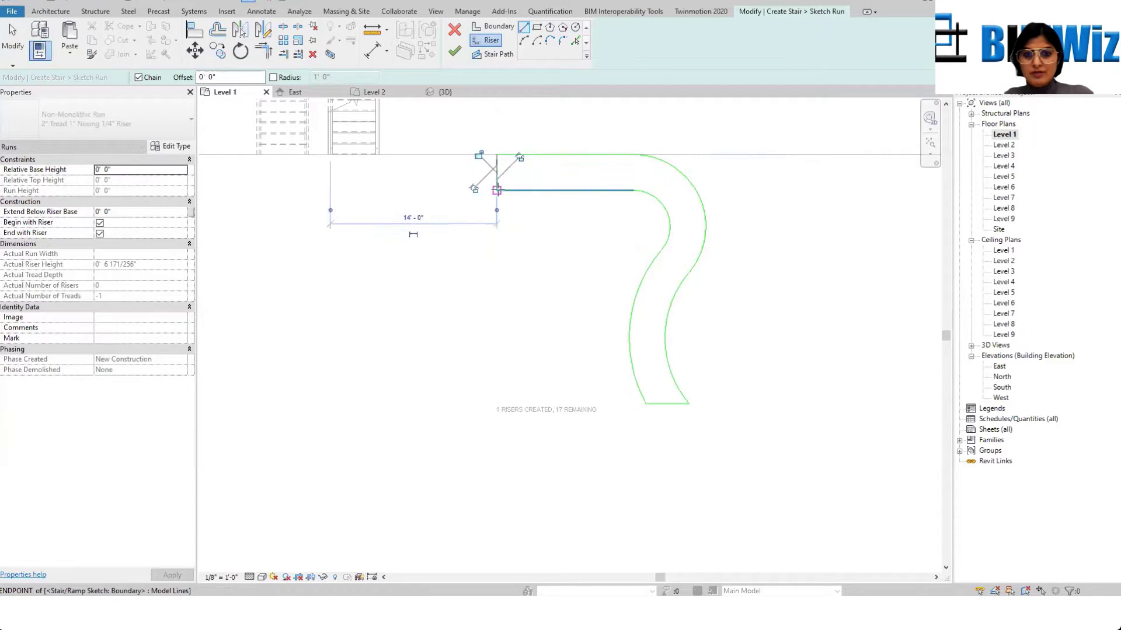
Step: Draw a second riser line across the run, 1' from the first riser
{"action": "left_click", "coordinate": [492, 44]}
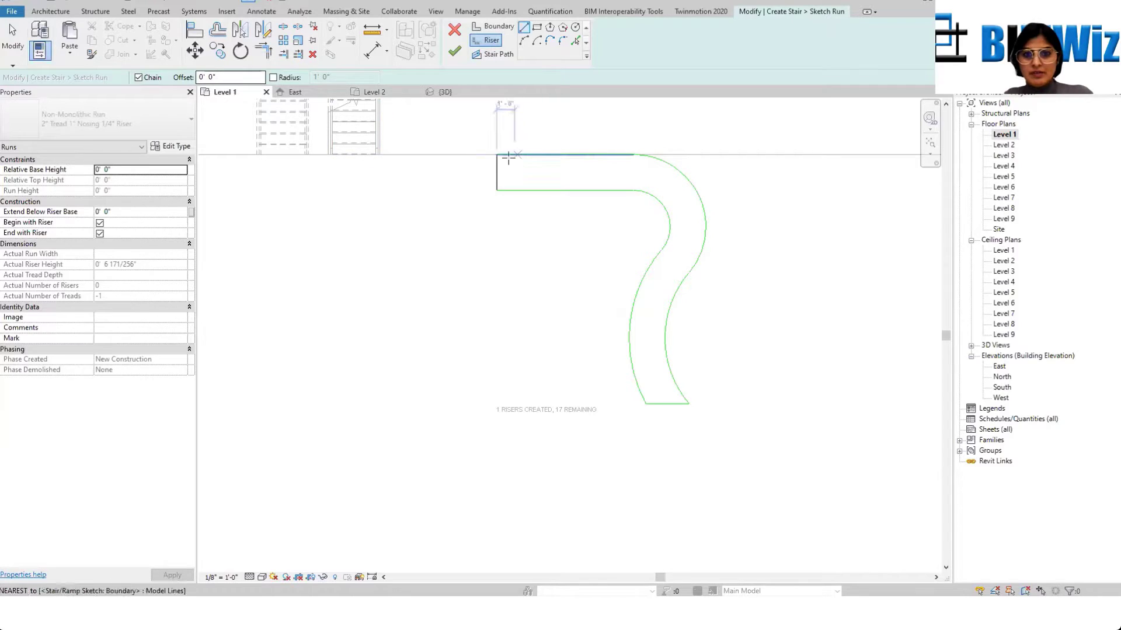
{"action": "left_click", "coordinate": [508, 157]}
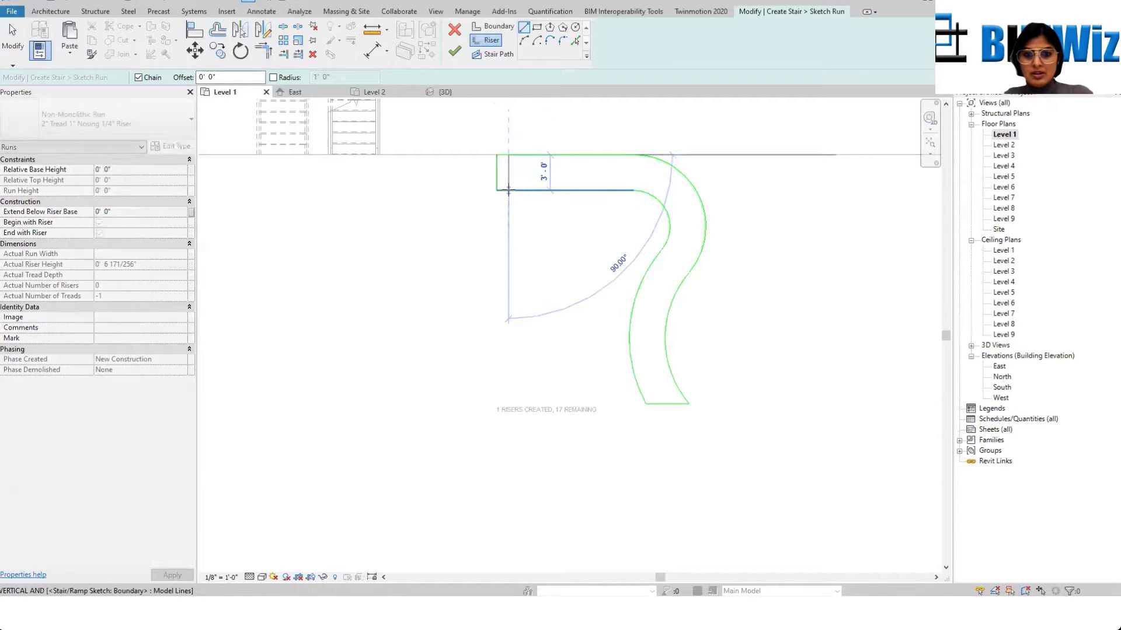
{"action": "left_click", "coordinate": [509, 190]}
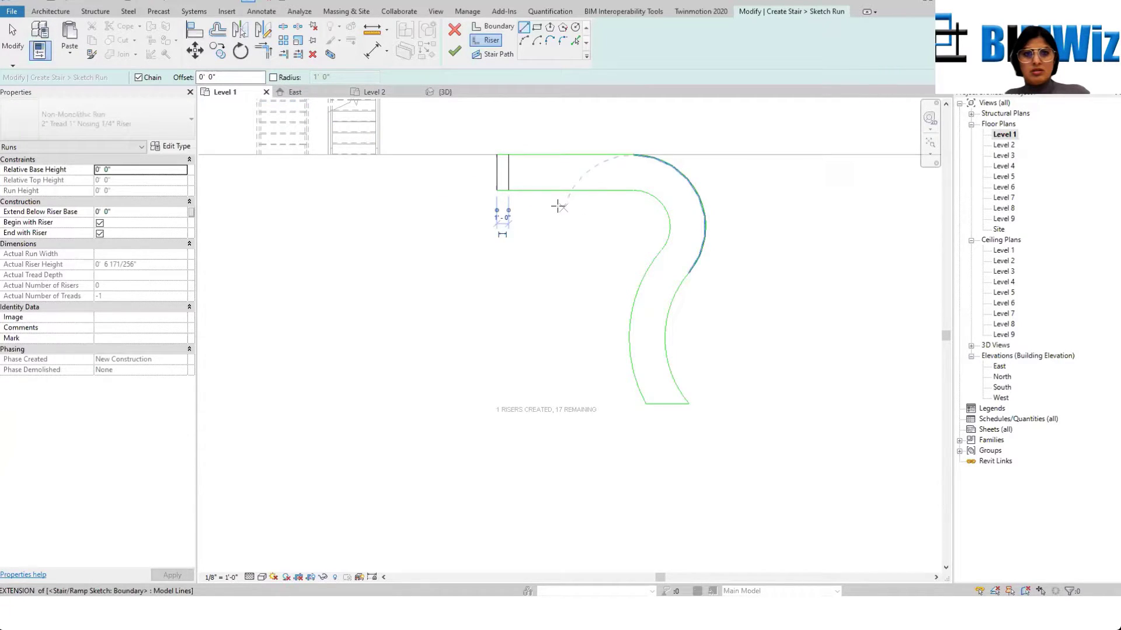
{"action": "key", "text": "Escape"}
{"action": "key", "text": "Escape"}
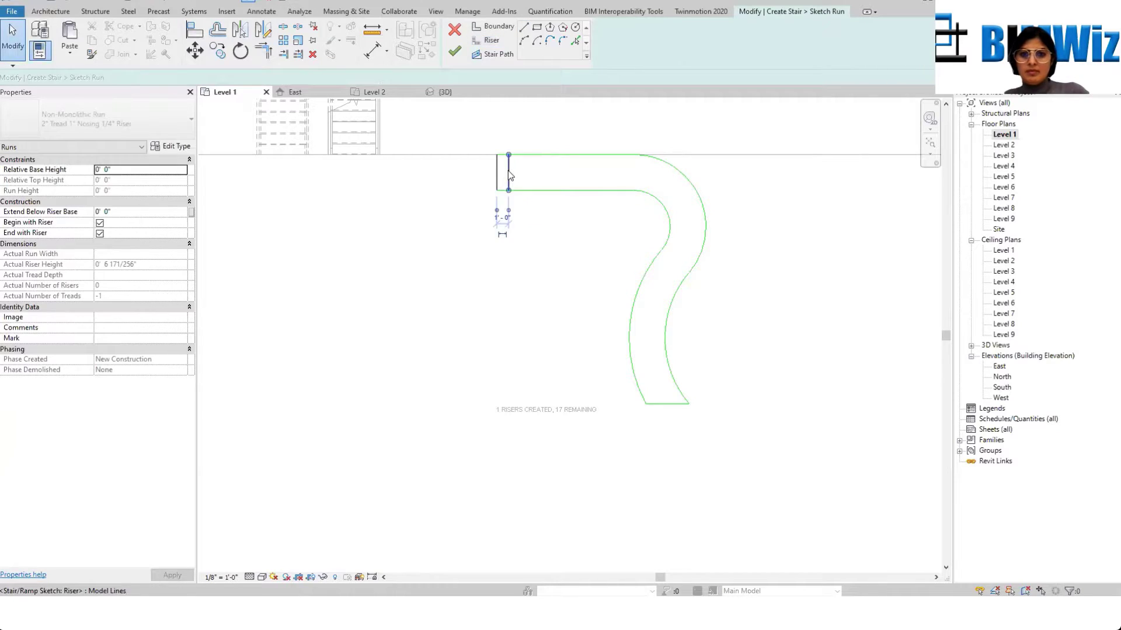
Step: Draw a horizontal stair path line about 12' 6" long from the first riser's midpoint through the straight part of the run
{"action": "left_click", "coordinate": [511, 49]}
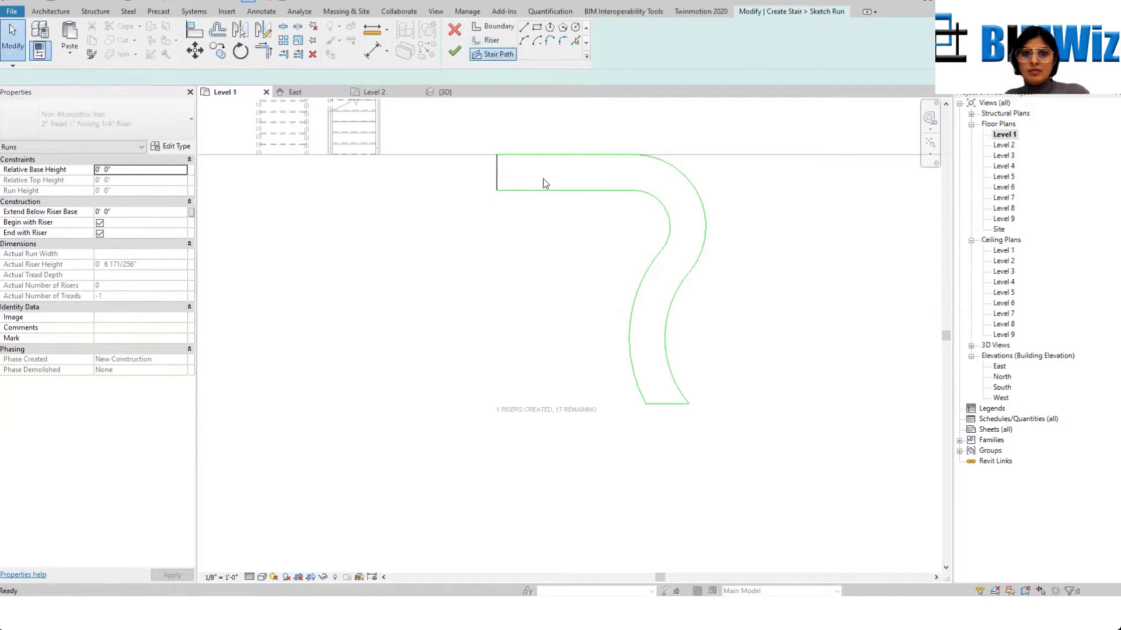
{"action": "left_click", "coordinate": [497, 173]}
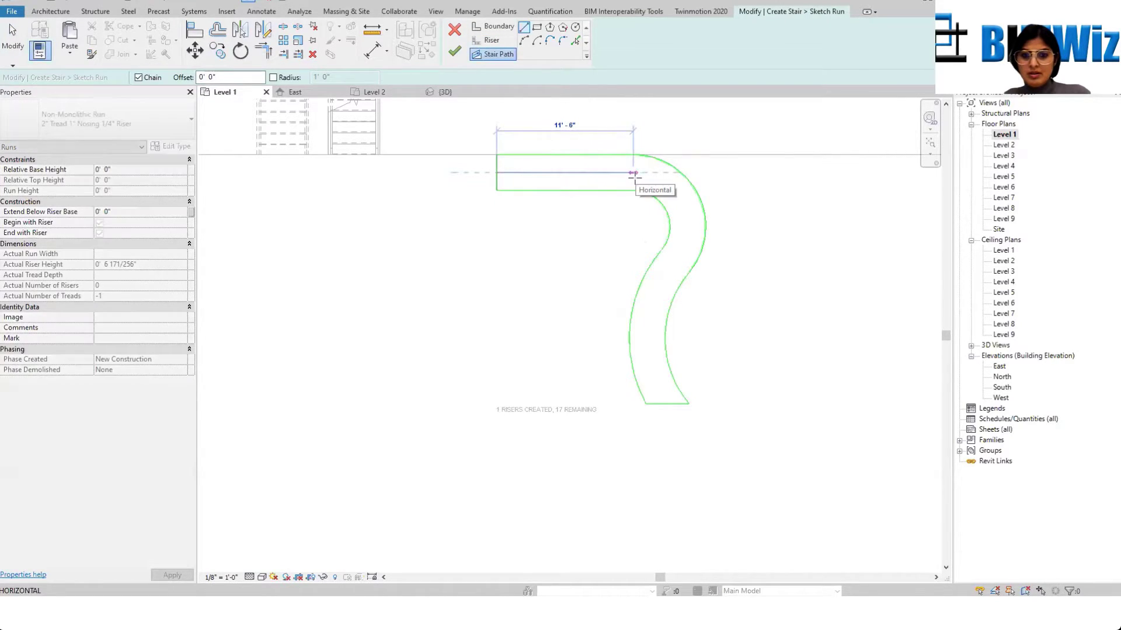
{"action": "left_click", "coordinate": [642, 178]}
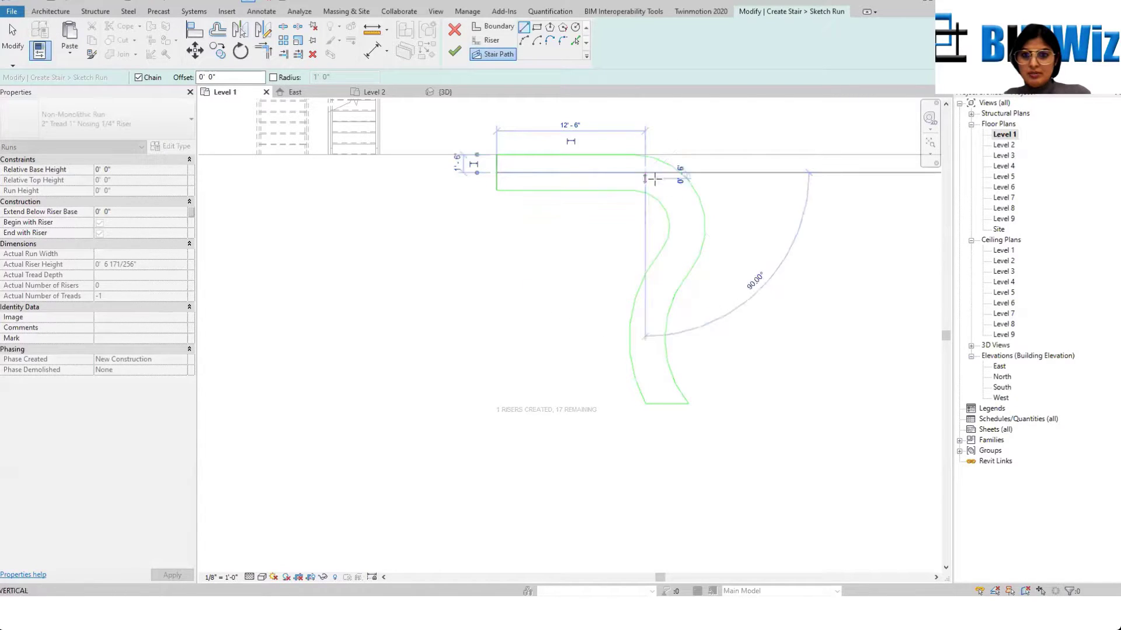
{"action": "key", "text": "Escape"}
{"action": "key", "text": "Escape"}
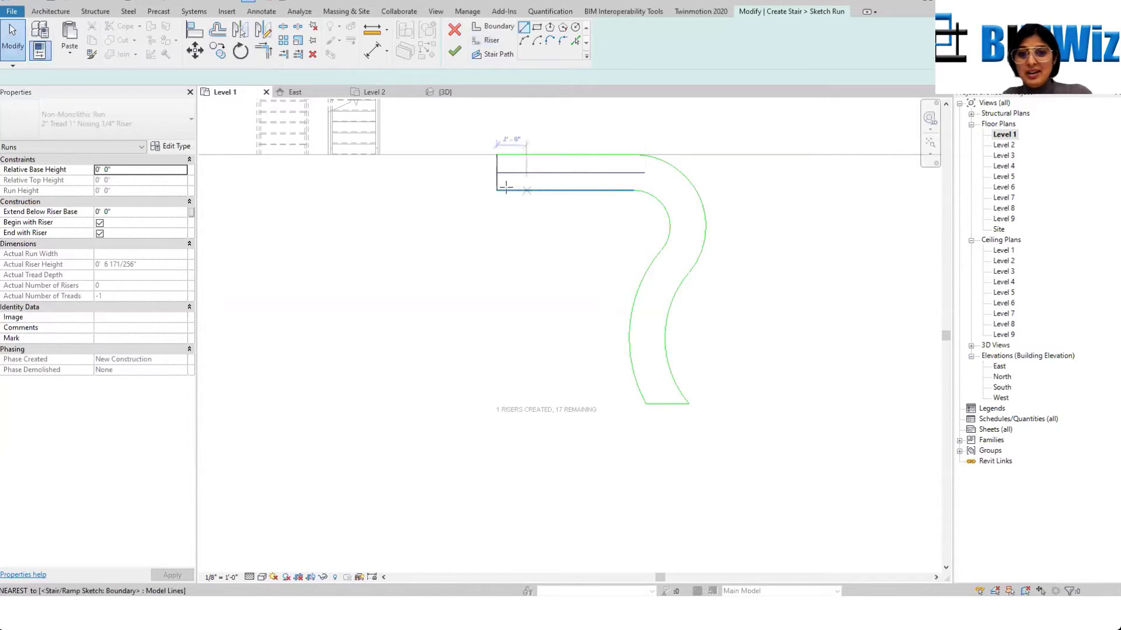
Step: Add four riser lines along the straight part of the run by picking each previous riser with a 1' offset
{"action": "left_click", "coordinate": [489, 41]}
{"action": "scroll", "coordinate": [503, 163], "scroll_direction": "up", "scroll_amount": 2}
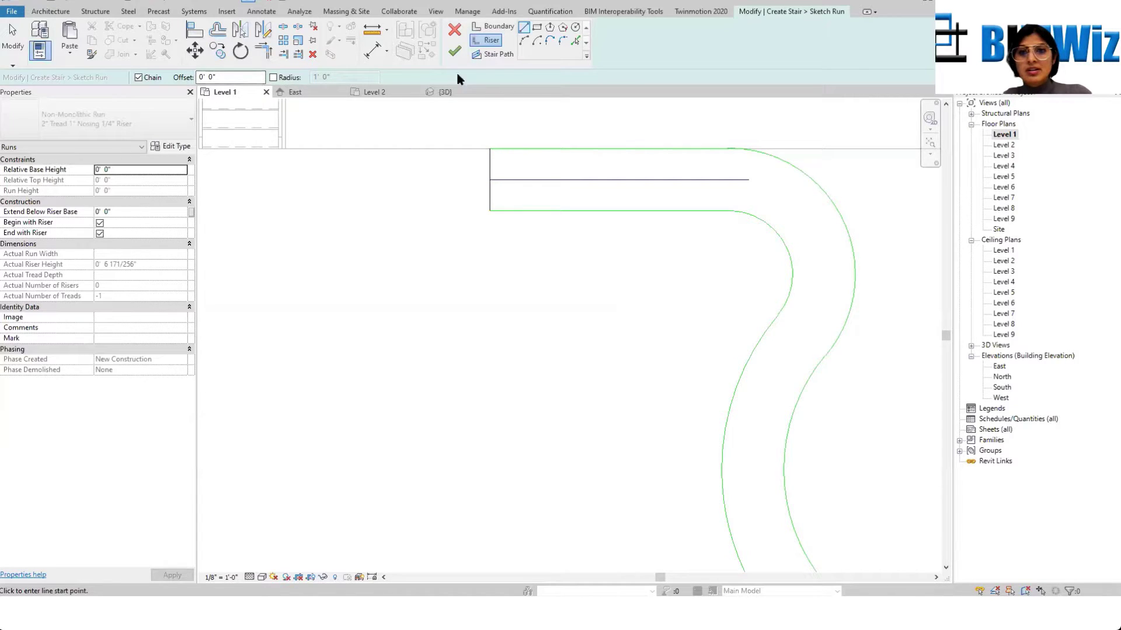
{"action": "left_click", "coordinate": [575, 40]}
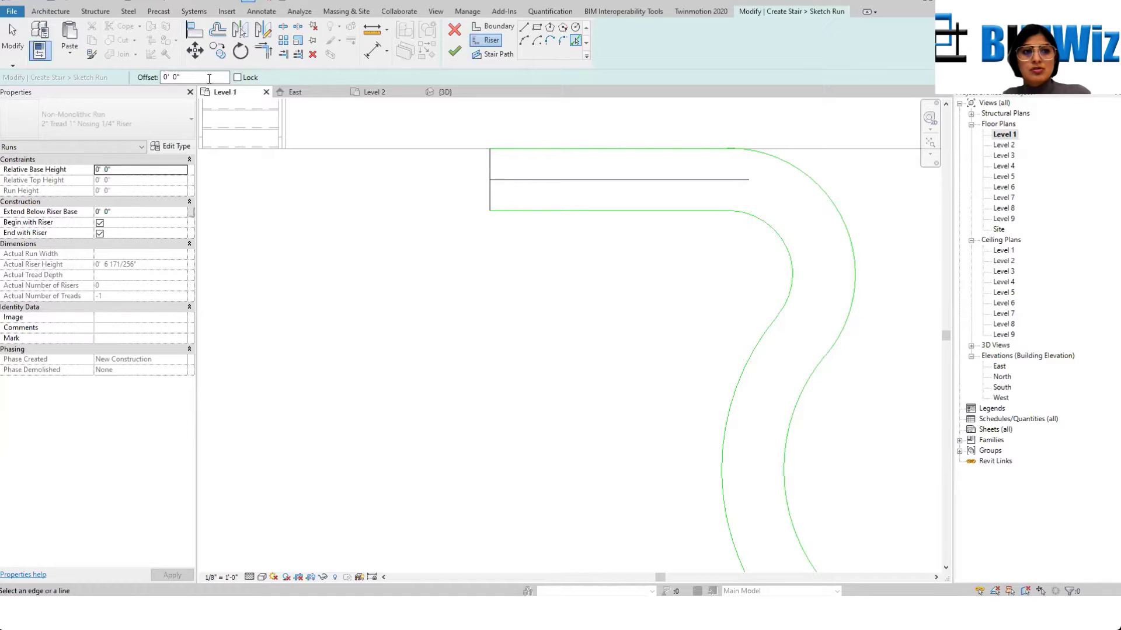
{"action": "left_click_drag", "start_coordinate": [184, 77], "coordinate": [108, 78]}
{"action": "key", "text": "BackSpace"}
{"action": "type", "text": "1"}
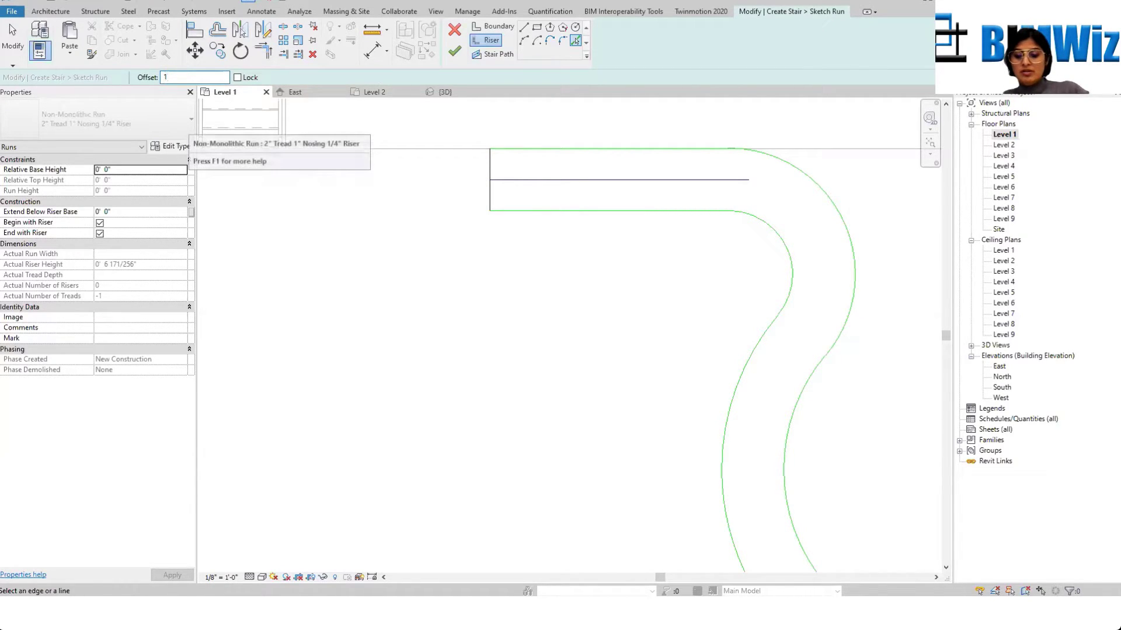
{"action": "left_click", "coordinate": [493, 166]}
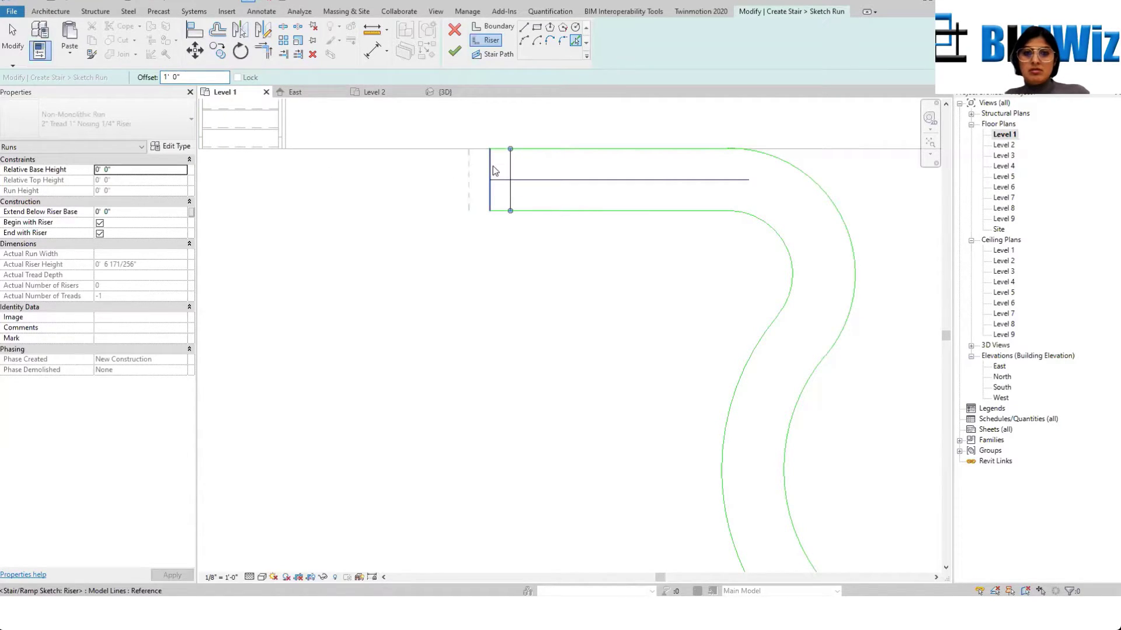
{"action": "left_click", "coordinate": [519, 168]}
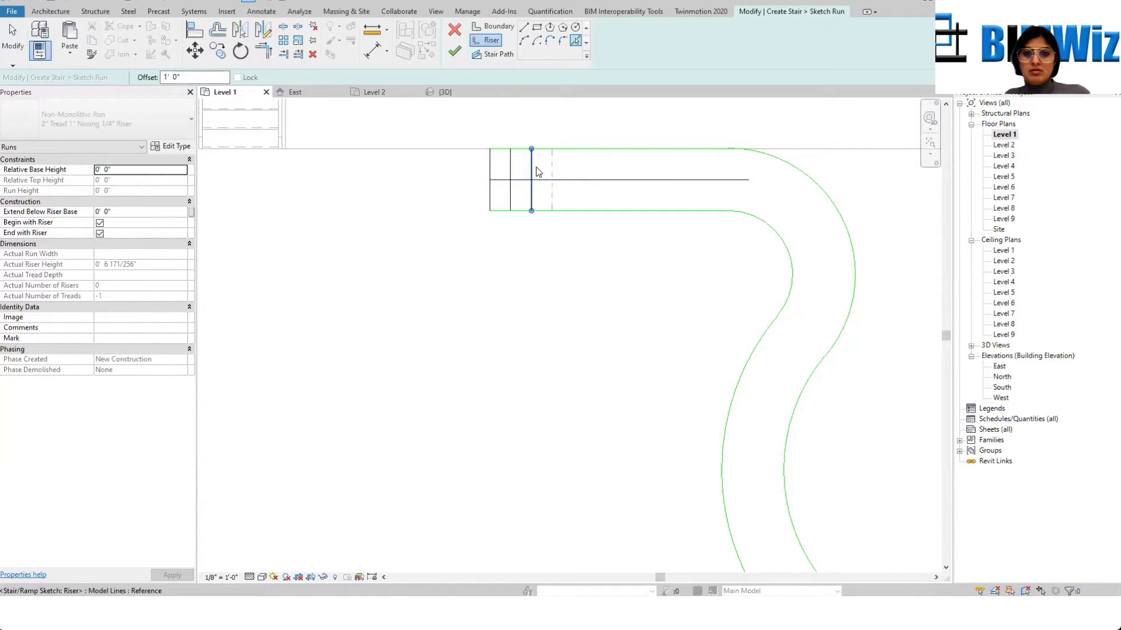
{"action": "left_click", "coordinate": [539, 168]}
{"action": "left_click", "coordinate": [557, 170]}
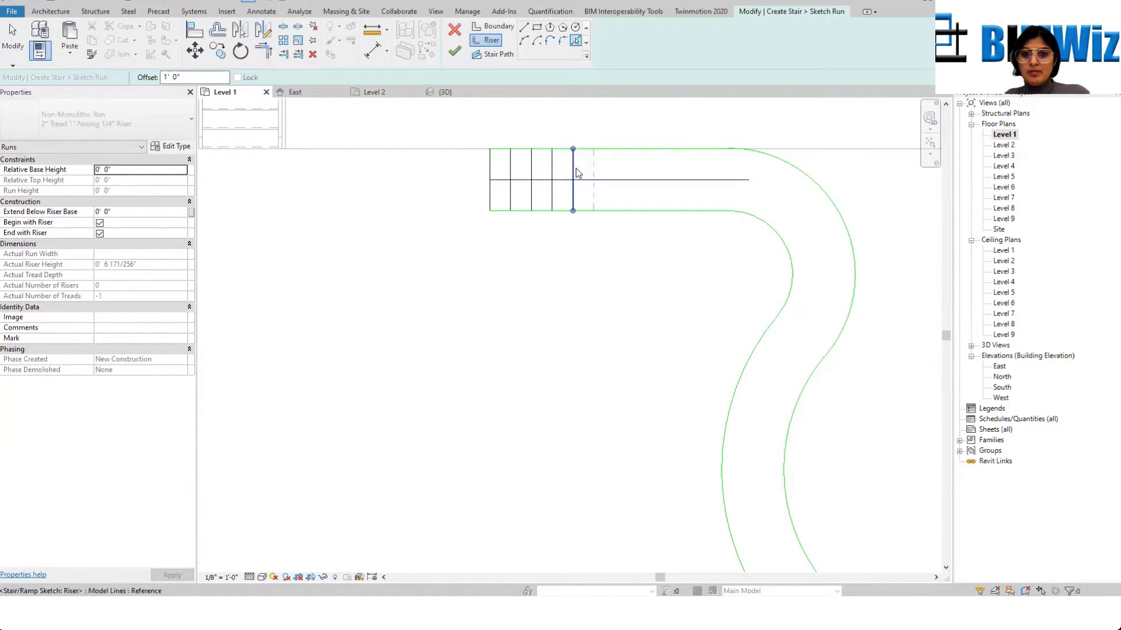
Step: Add three more riser lines along the straight part of the run, each offset 1' from the previous riser
{"action": "left_click", "coordinate": [576, 170]}
{"action": "left_click", "coordinate": [599, 172]}
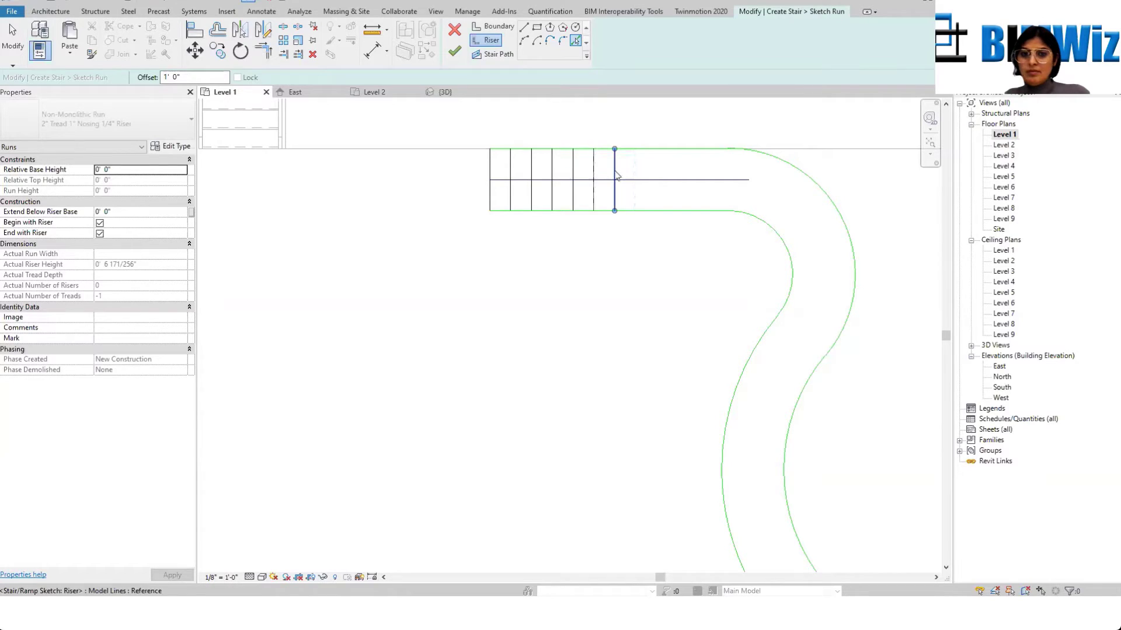
{"action": "left_click", "coordinate": [617, 176]}
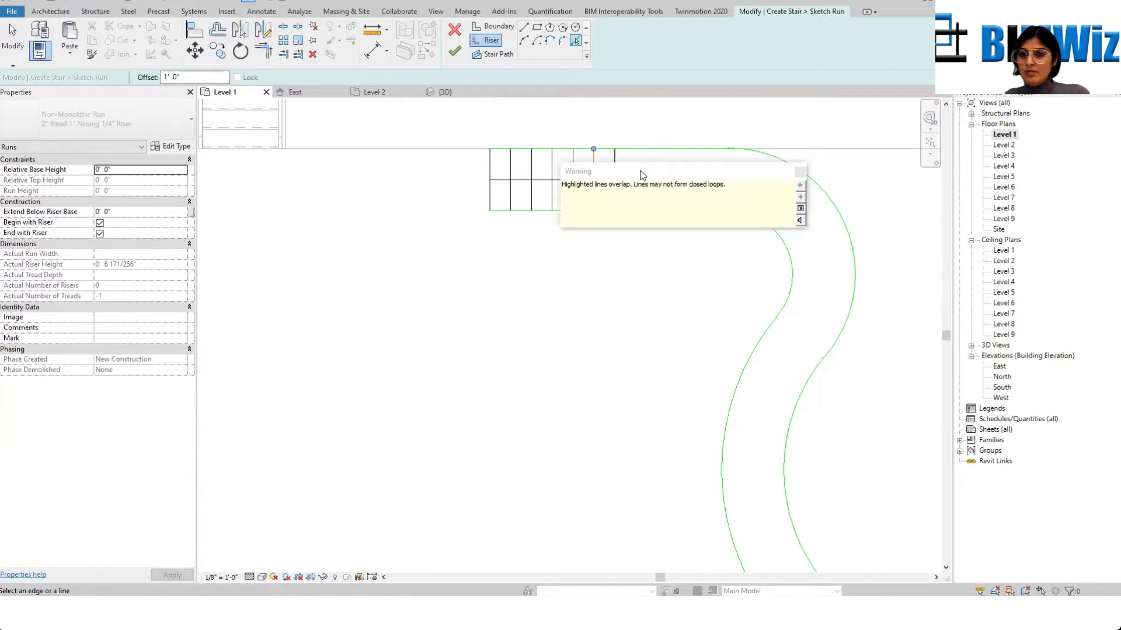
{"action": "left_click", "coordinate": [800, 172]}
{"action": "key", "text": "Escape"}
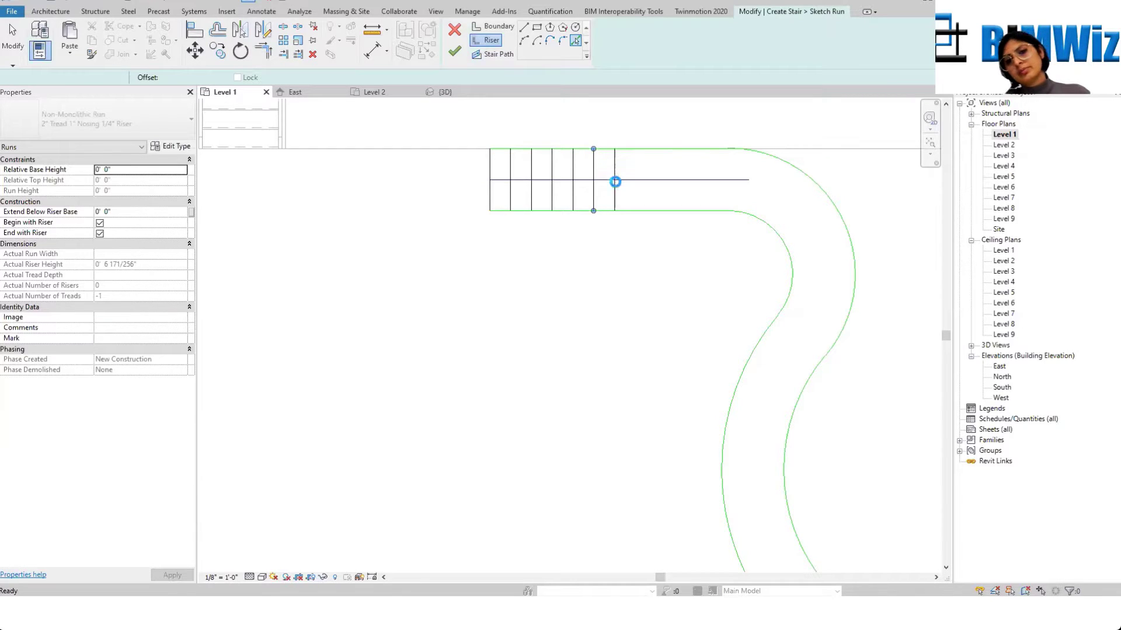
{"action": "left_click", "coordinate": [617, 173]}
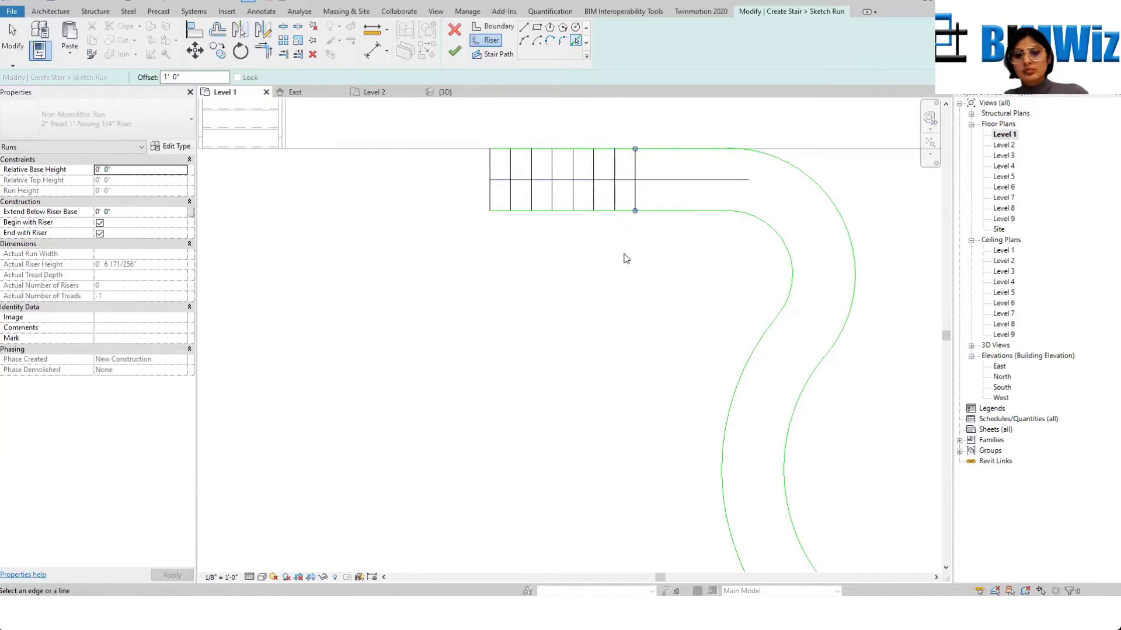
Step: Continue with four riser lines at 1' offsets until they nearly reach the start of the run's curve
{"action": "scroll", "coordinate": [625, 255], "scroll_direction": "down", "scroll_amount": 3}
{"action": "scroll", "coordinate": [640, 220], "scroll_direction": "up", "scroll_amount": 3}
{"action": "scroll", "coordinate": [622, 223], "scroll_direction": "up", "scroll_amount": 1}
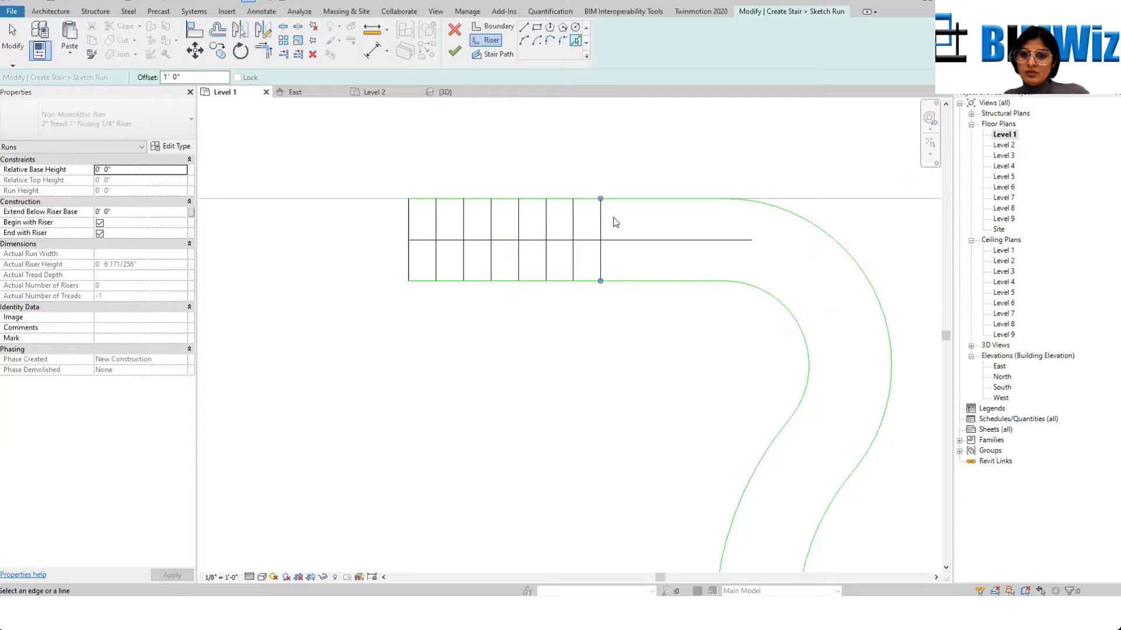
{"action": "left_click", "coordinate": [602, 223]}
{"action": "left_click", "coordinate": [631, 224]}
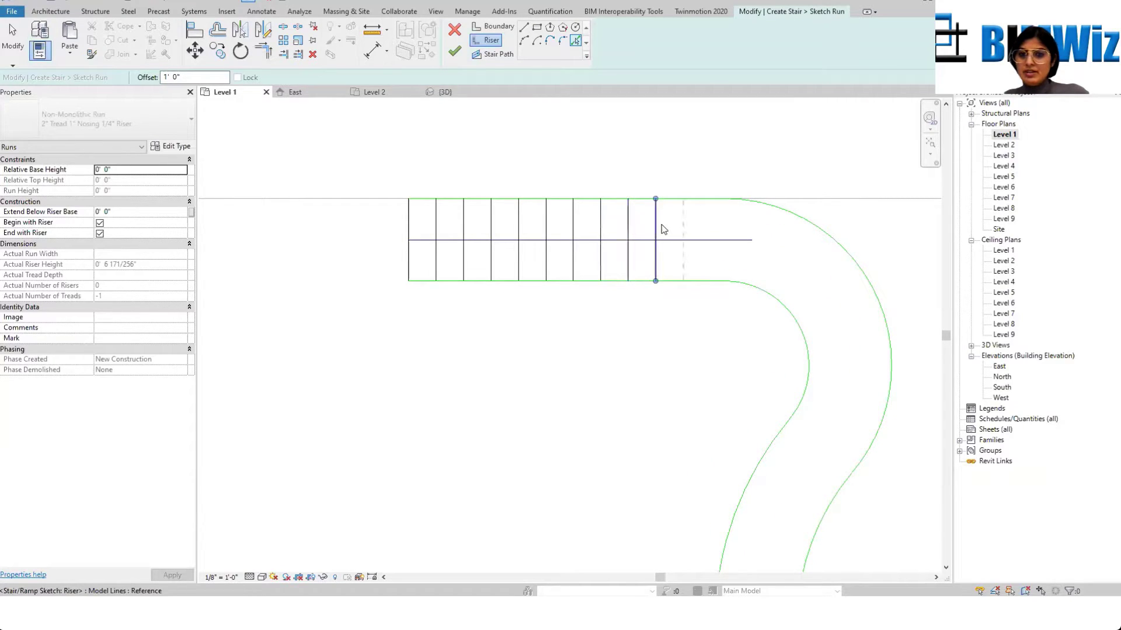
{"action": "left_click", "coordinate": [657, 226]}
{"action": "left_click", "coordinate": [684, 228]}
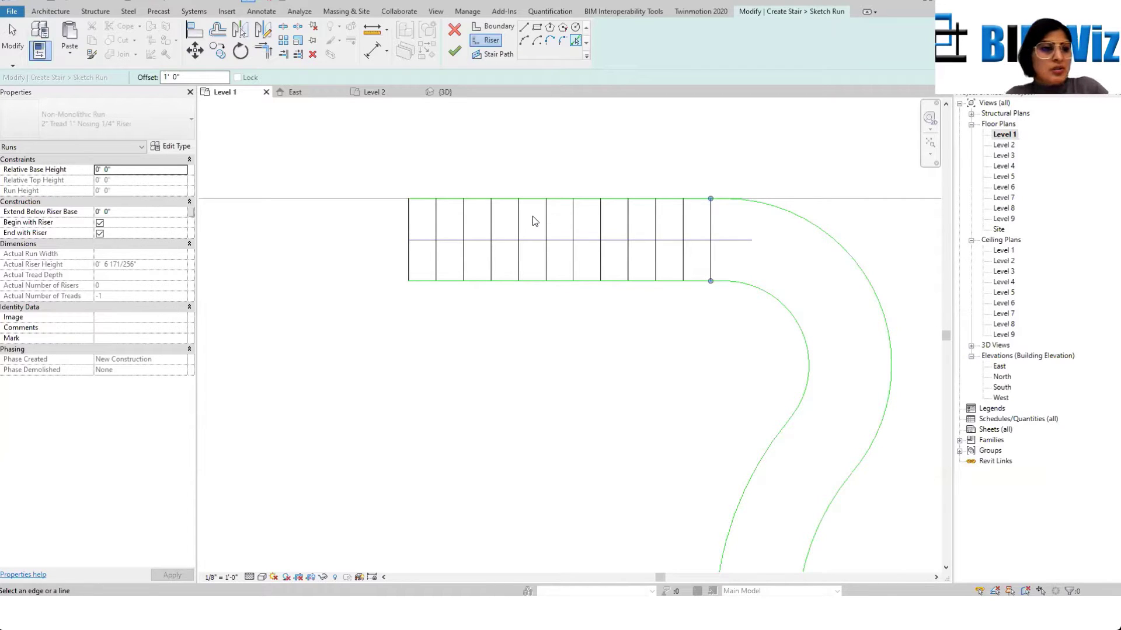
Step: Try to finish the custom S-curved run sketch, and keep the sketch open
{"action": "left_click", "coordinate": [454, 51]}
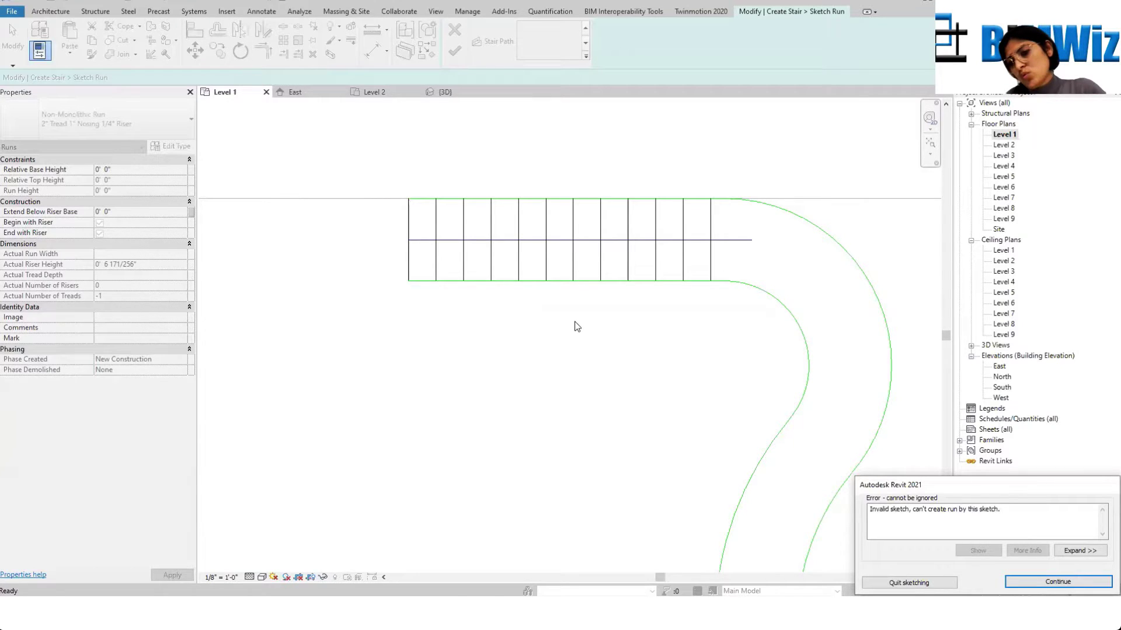
{"action": "left_click", "coordinate": [1077, 580]}
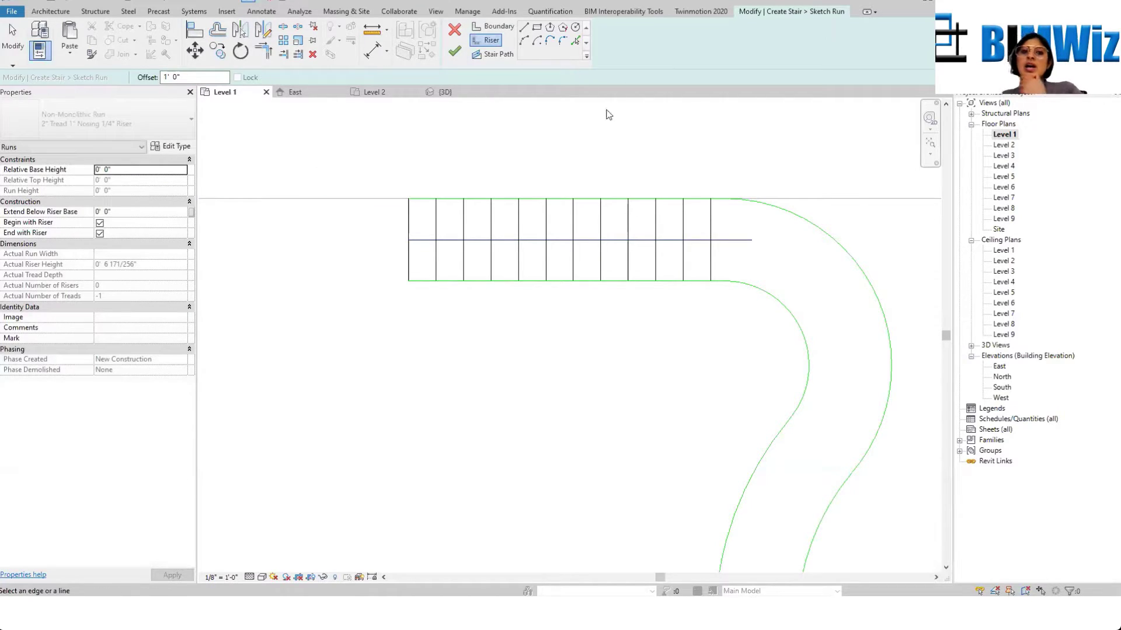
{"action": "left_click", "coordinate": [455, 29]}
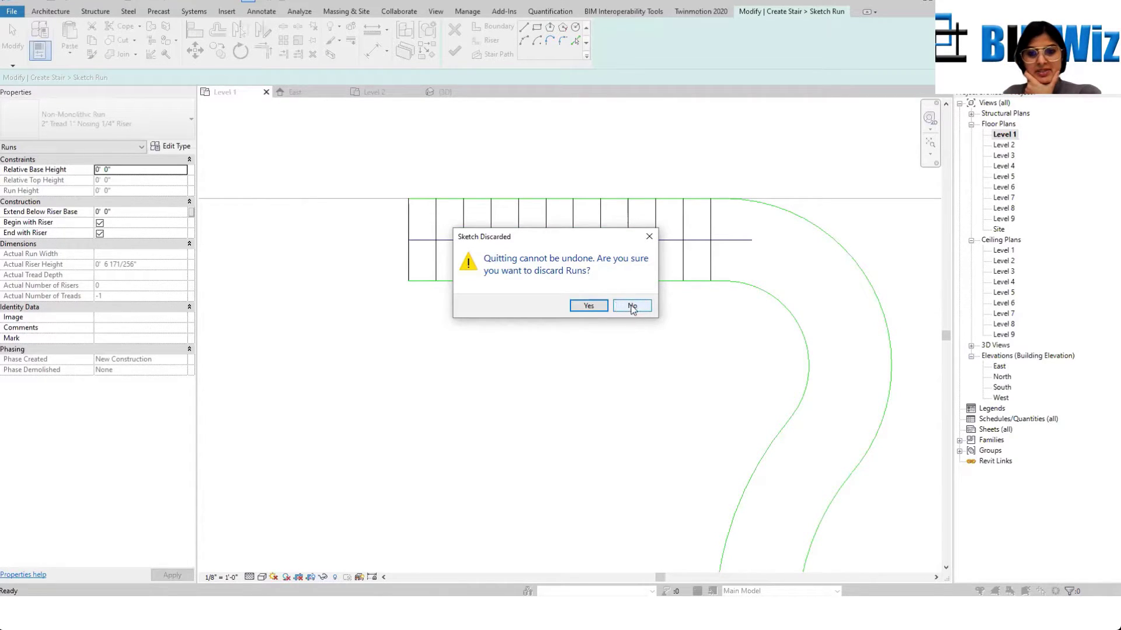
{"action": "left_click", "coordinate": [632, 305]}
Step: Discard the custom run sketch and the unfinished stair, and dismiss the project save reminder without saving
{"action": "scroll", "coordinate": [493, 309], "scroll_direction": "down", "scroll_amount": 3}
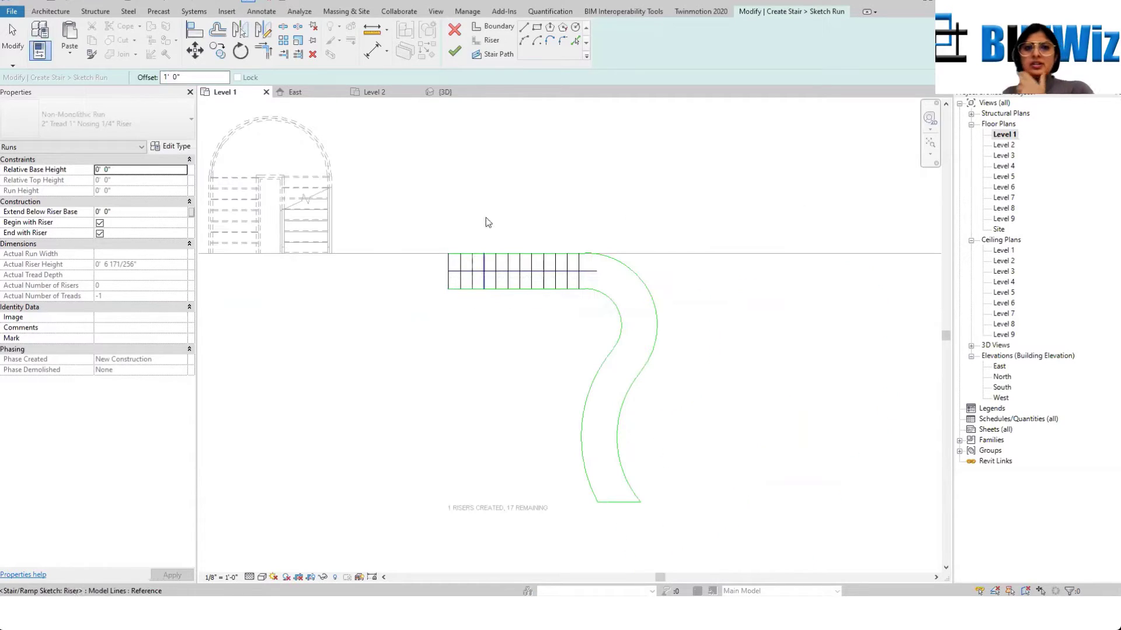
{"action": "left_click", "coordinate": [454, 30]}
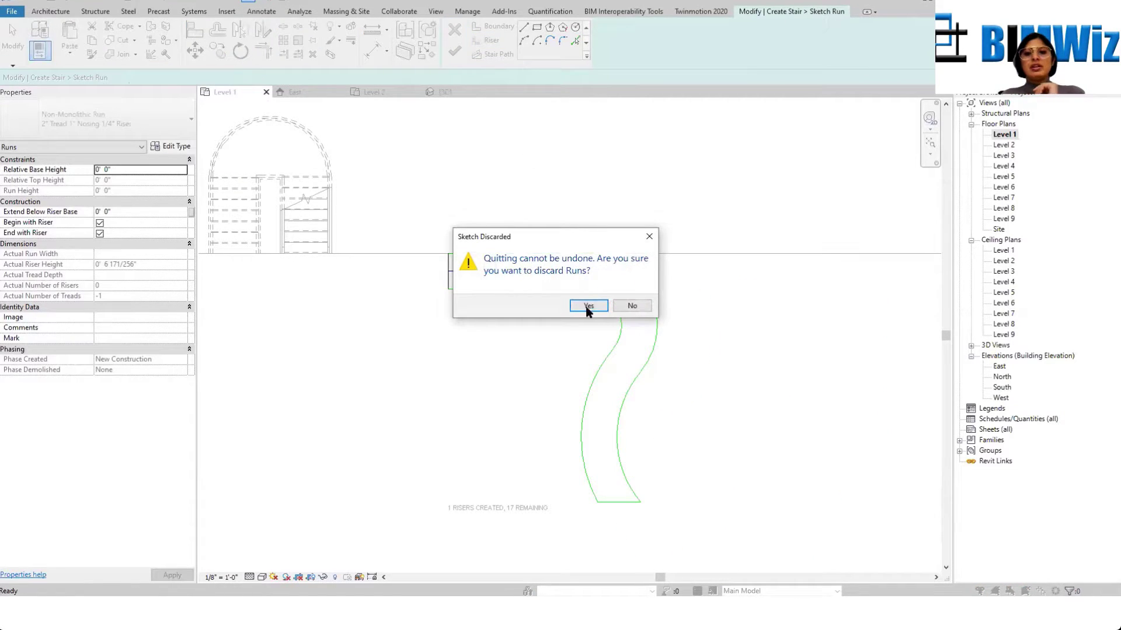
{"action": "left_click", "coordinate": [584, 306]}
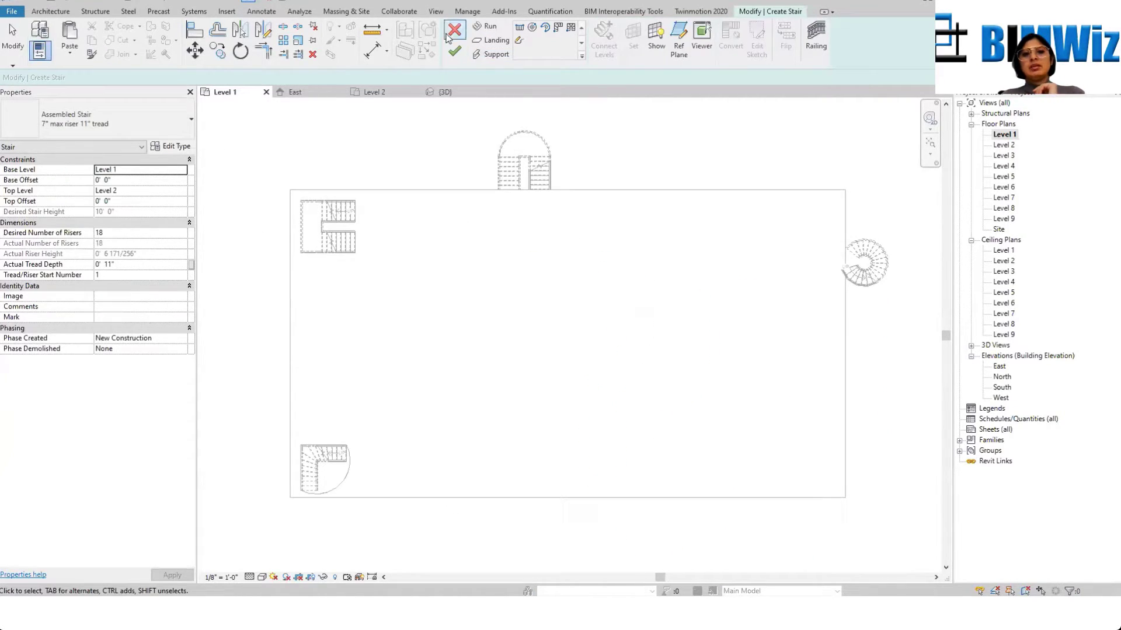
{"action": "key", "text": "Escape"}
{"action": "left_click", "coordinate": [583, 308]}
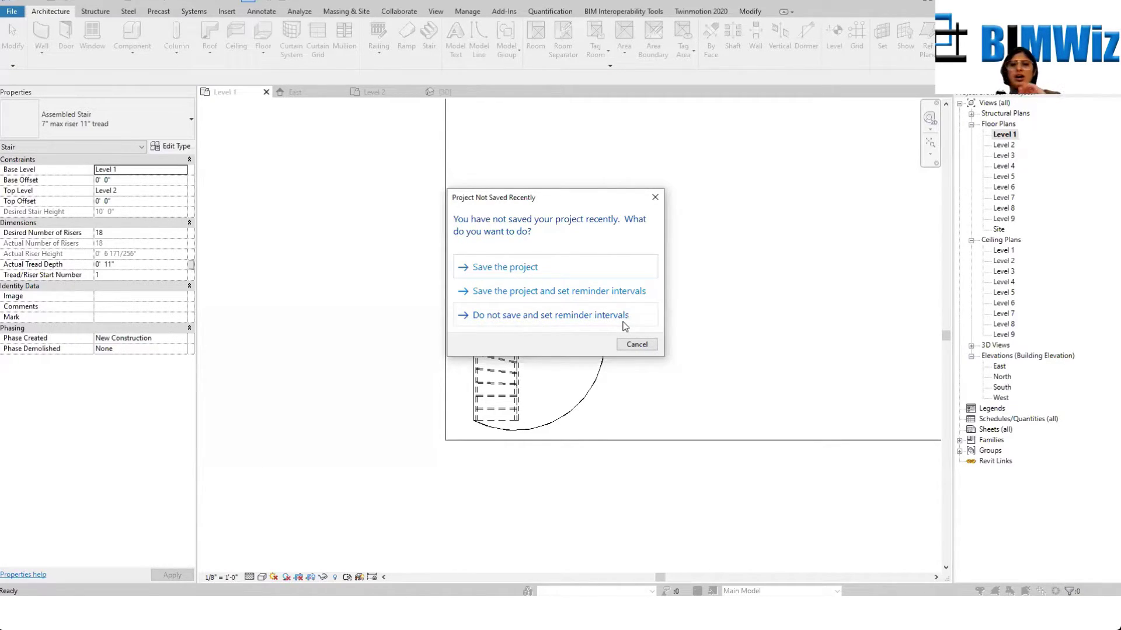
{"action": "left_click", "coordinate": [637, 345]}
{"action": "key", "text": "Escape"}
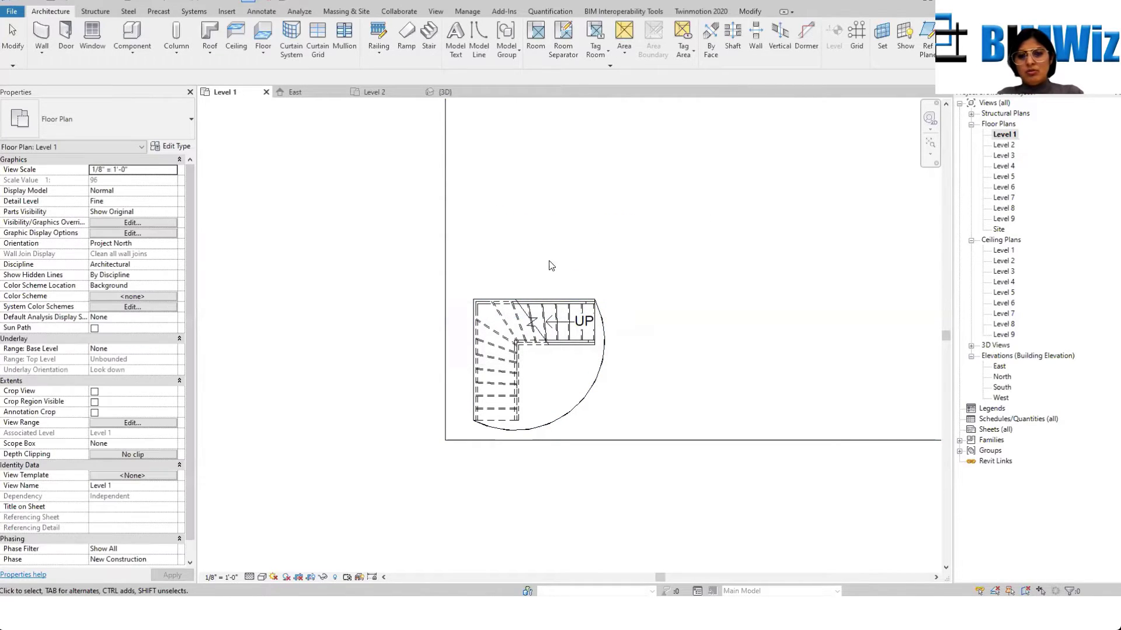
{"action": "scroll", "coordinate": [549, 266], "scroll_direction": "down", "scroll_amount": 3}
{"action": "scroll", "coordinate": [733, 235], "scroll_direction": "up", "scroll_amount": 2}
{"action": "middle_click_drag", "start_coordinate": [733, 236], "coordinate": [620, 425]}
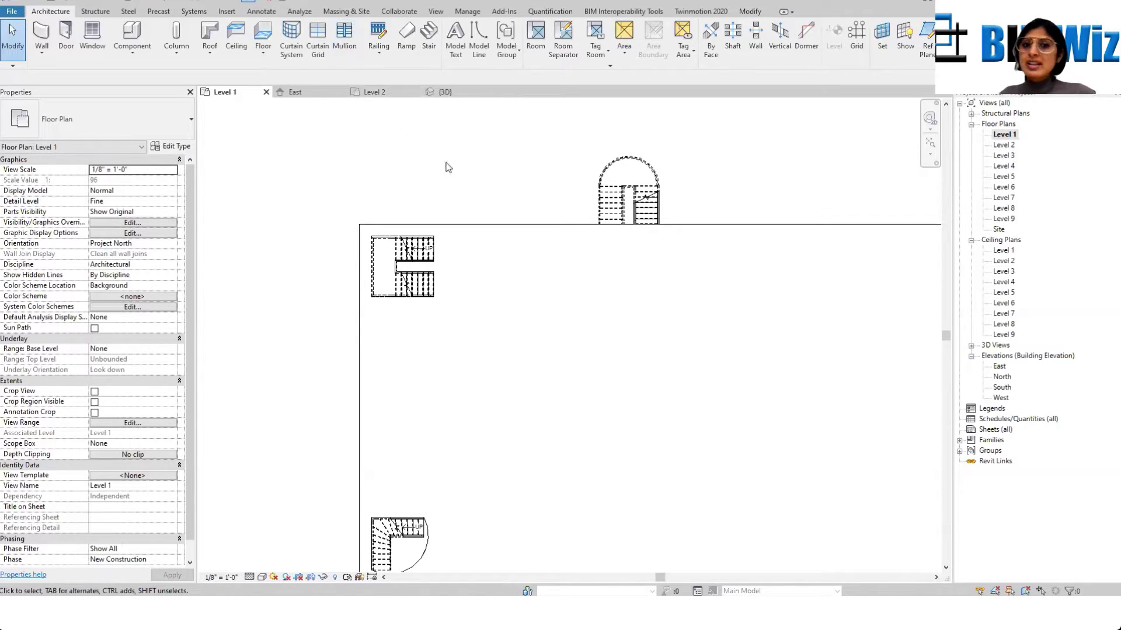
{"action": "scroll", "coordinate": [545, 121], "scroll_direction": "down", "scroll_amount": 2}
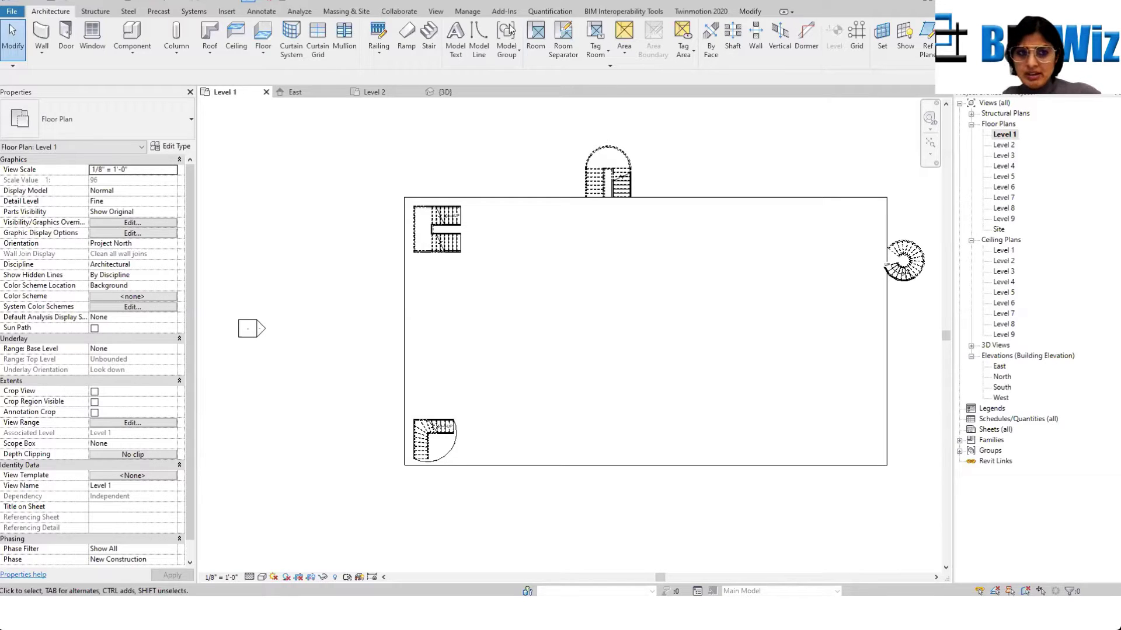
{"action": "scroll", "coordinate": [441, 145], "scroll_direction": "down", "scroll_amount": 3}
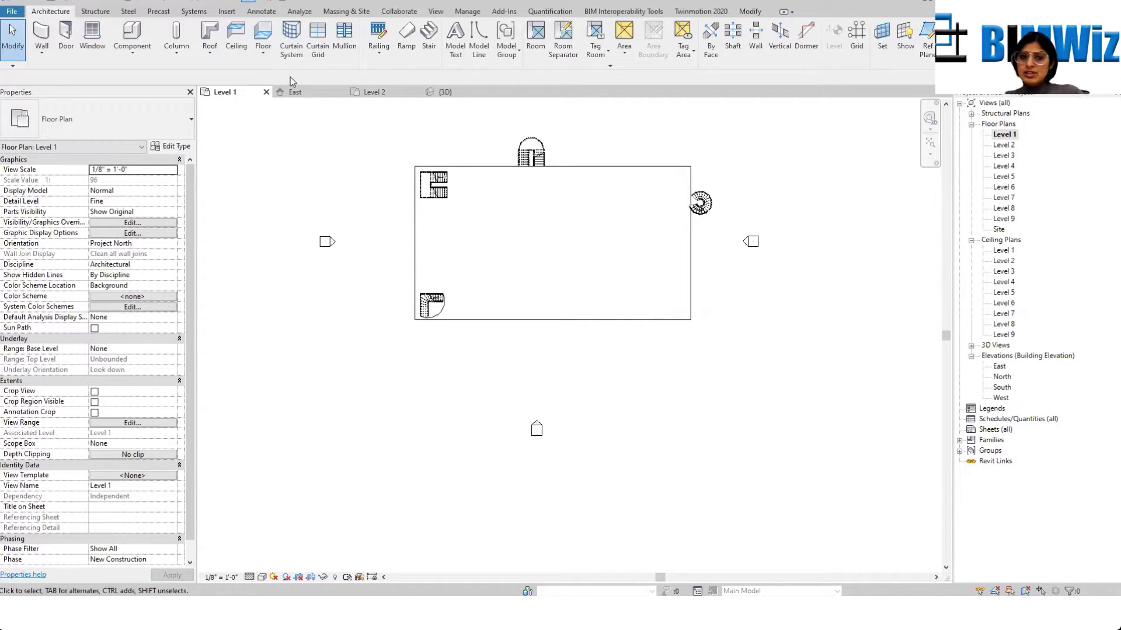
{"action": "scroll", "coordinate": [423, 165], "scroll_direction": "up", "scroll_amount": 2}
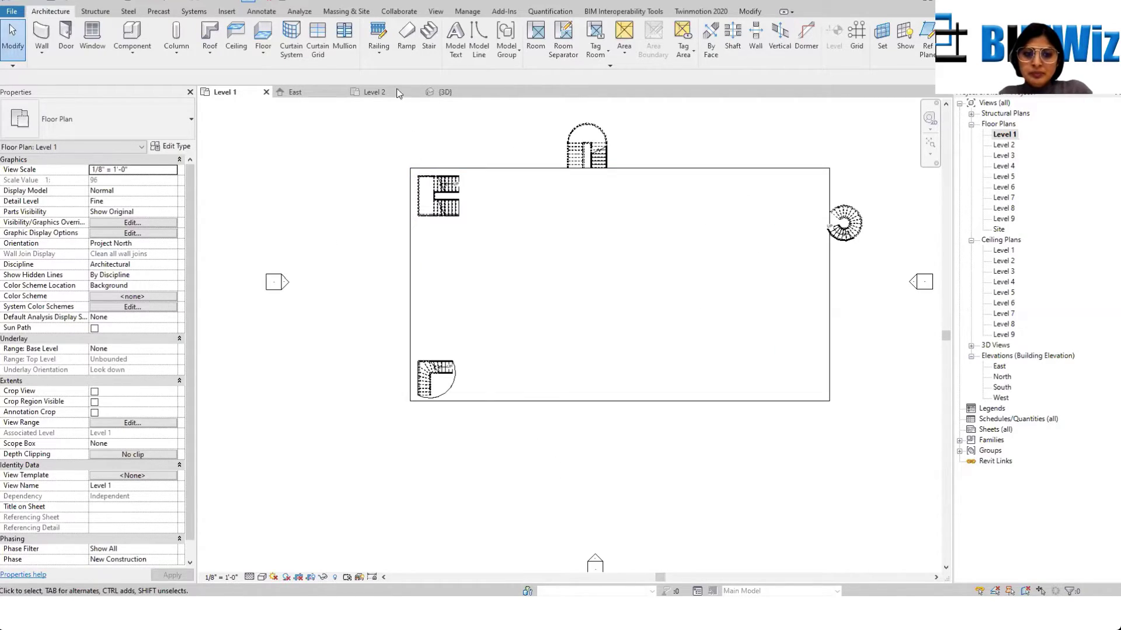
Step: Set up a Generic - 8" wall with its base at Level 1 and its top constraint up to Level 2
{"action": "left_click", "coordinate": [44, 35]}
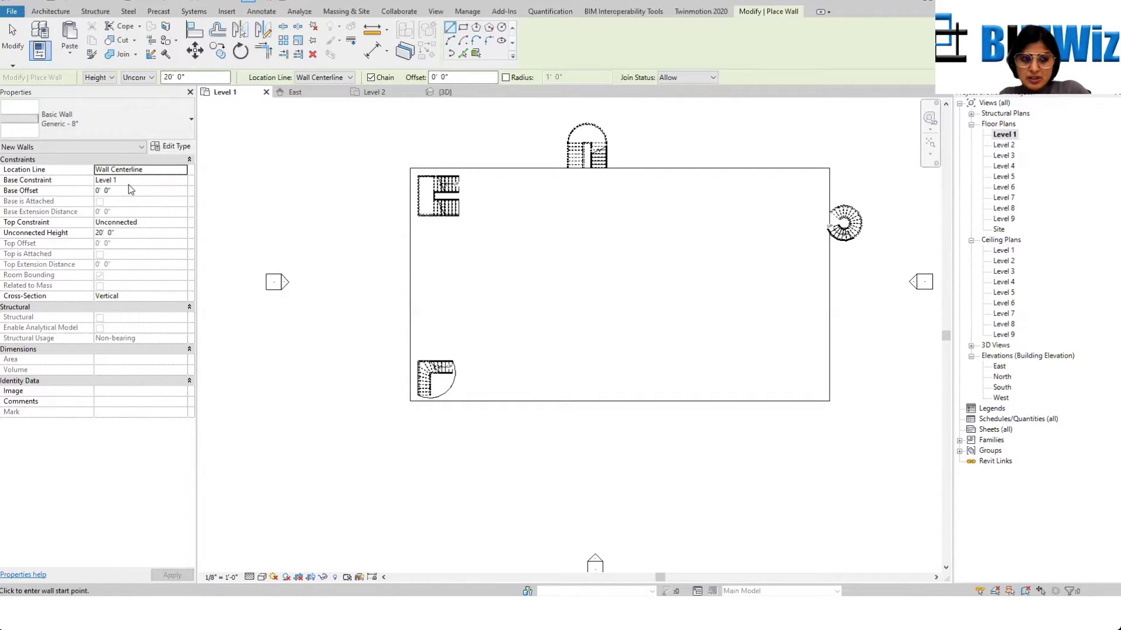
{"action": "left_click", "coordinate": [183, 181]}
{"action": "left_click", "coordinate": [183, 181]}
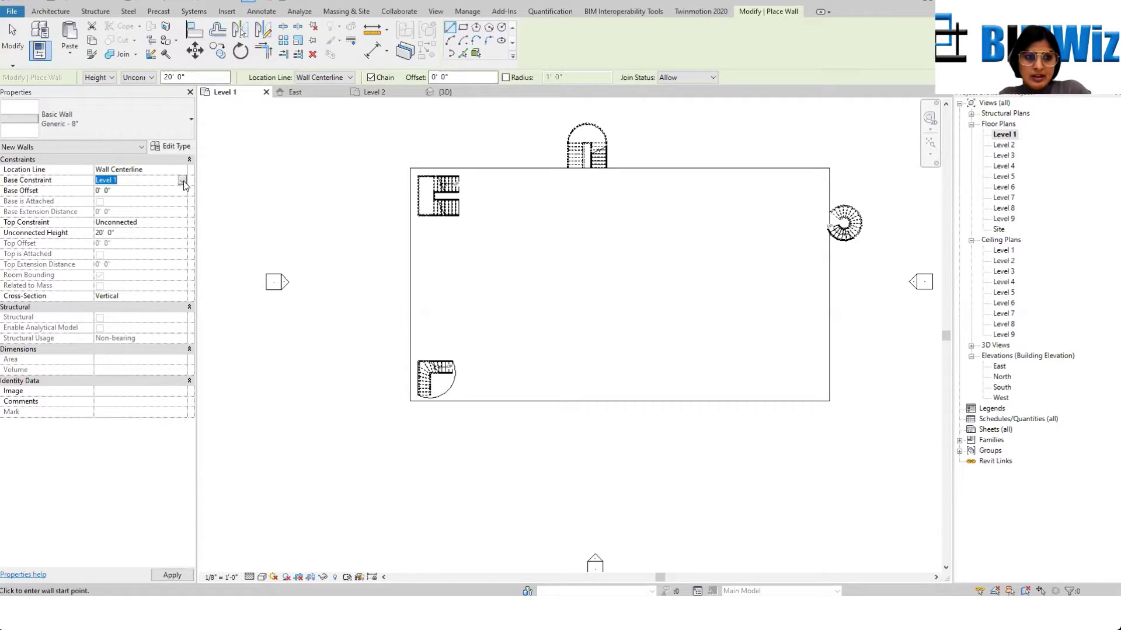
{"action": "left_click", "coordinate": [169, 223]}
{"action": "left_click", "coordinate": [182, 222]}
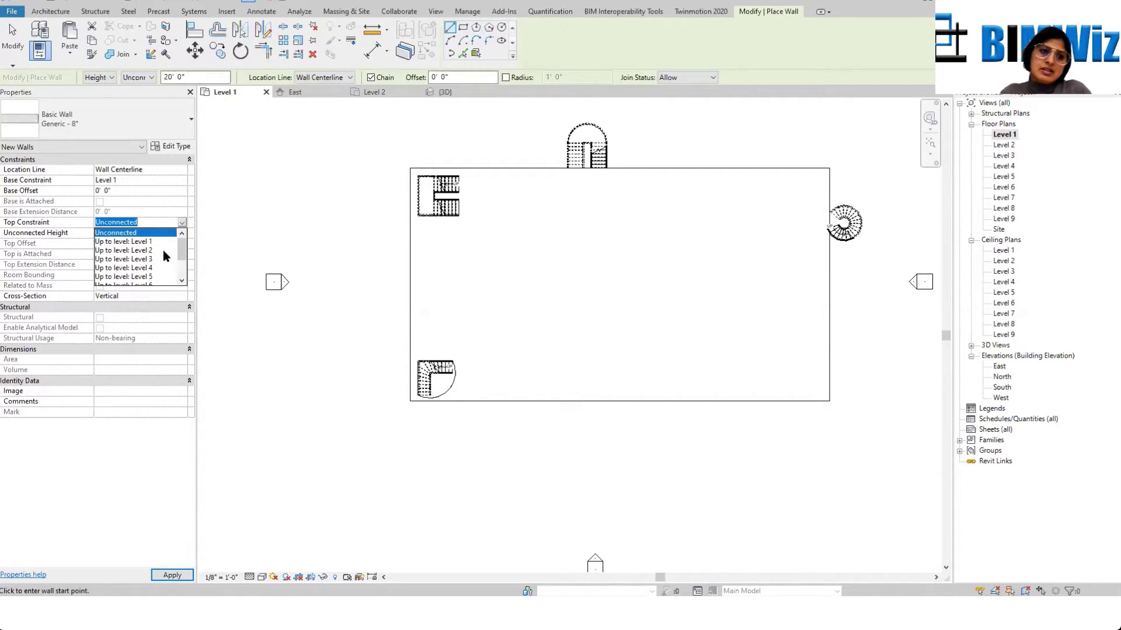
{"action": "left_click", "coordinate": [150, 251]}
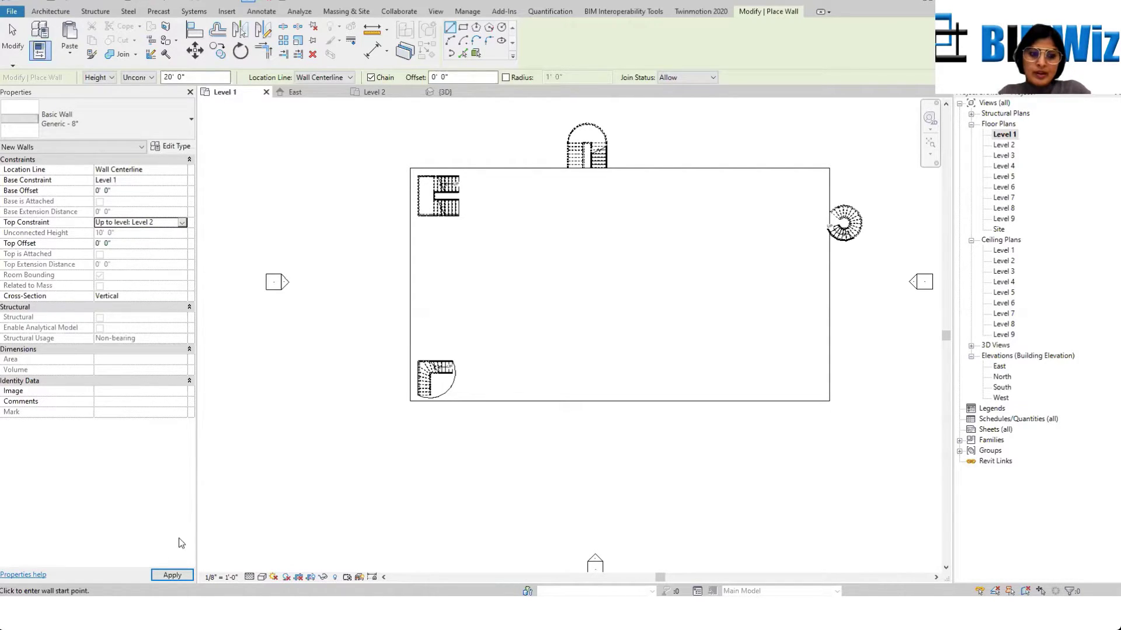
{"action": "left_click", "coordinate": [169, 575]}
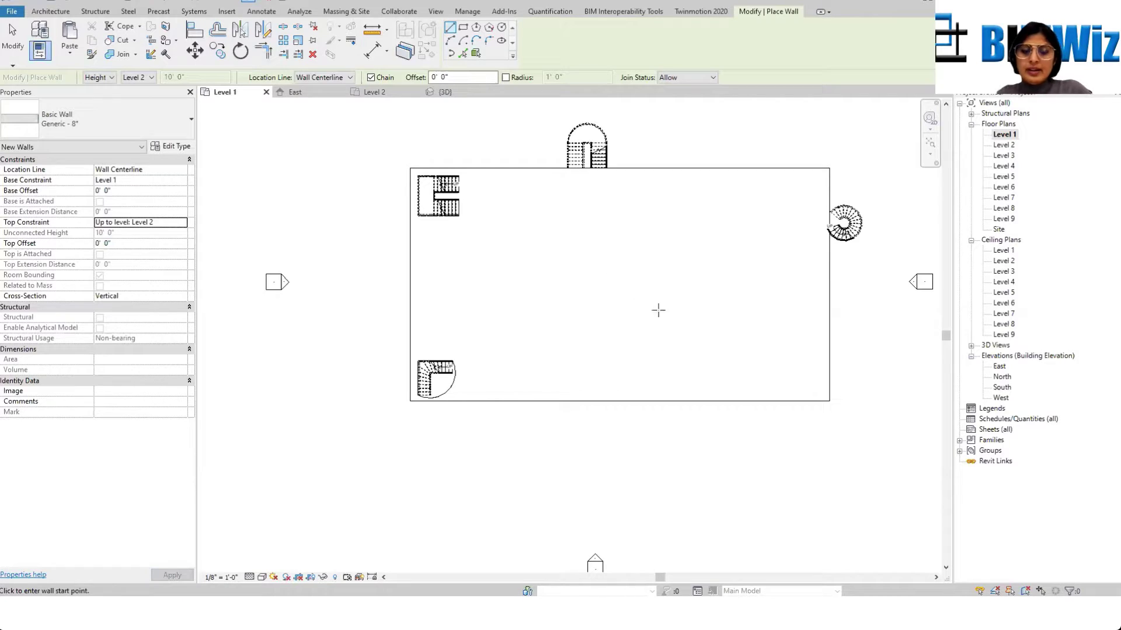
Step: Draw a wall about 40' long on the floor's upper edge between the curved stair and upper-left corner, and another partway down the left edge
{"action": "left_click", "coordinate": [410, 168]}
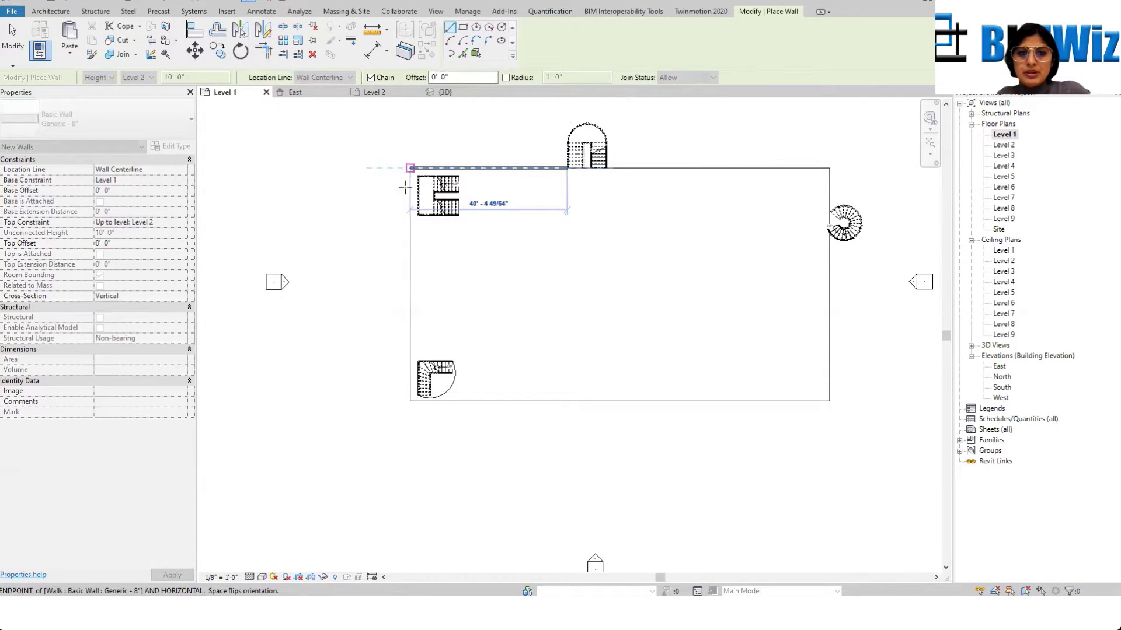
{"action": "key", "text": "Escape"}
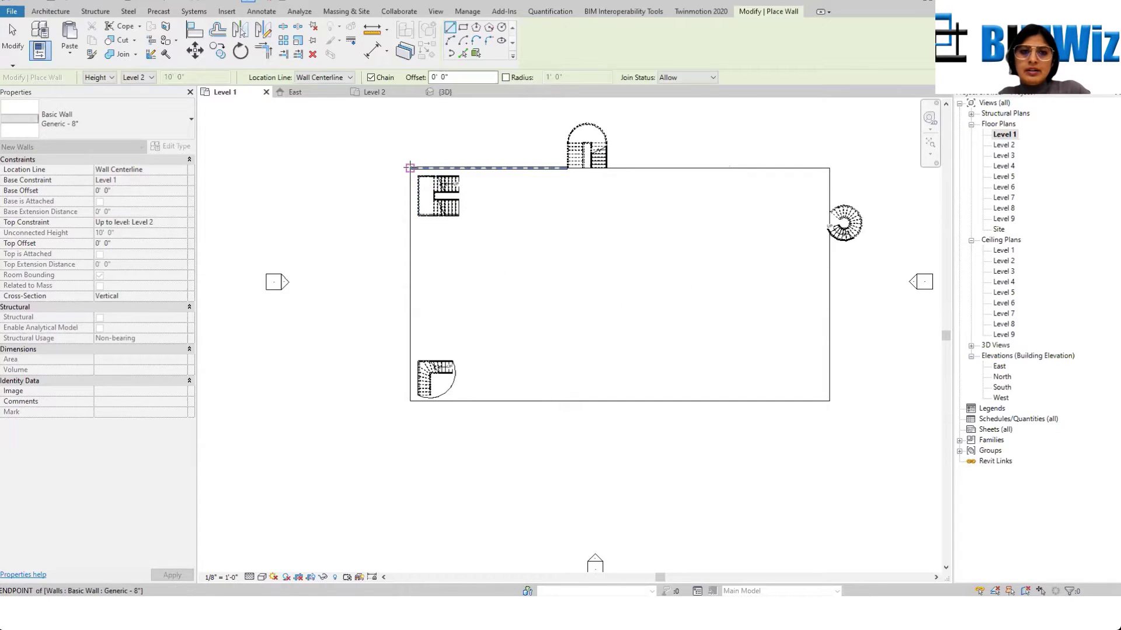
{"action": "left_click", "coordinate": [410, 168]}
{"action": "key", "text": "Escape"}
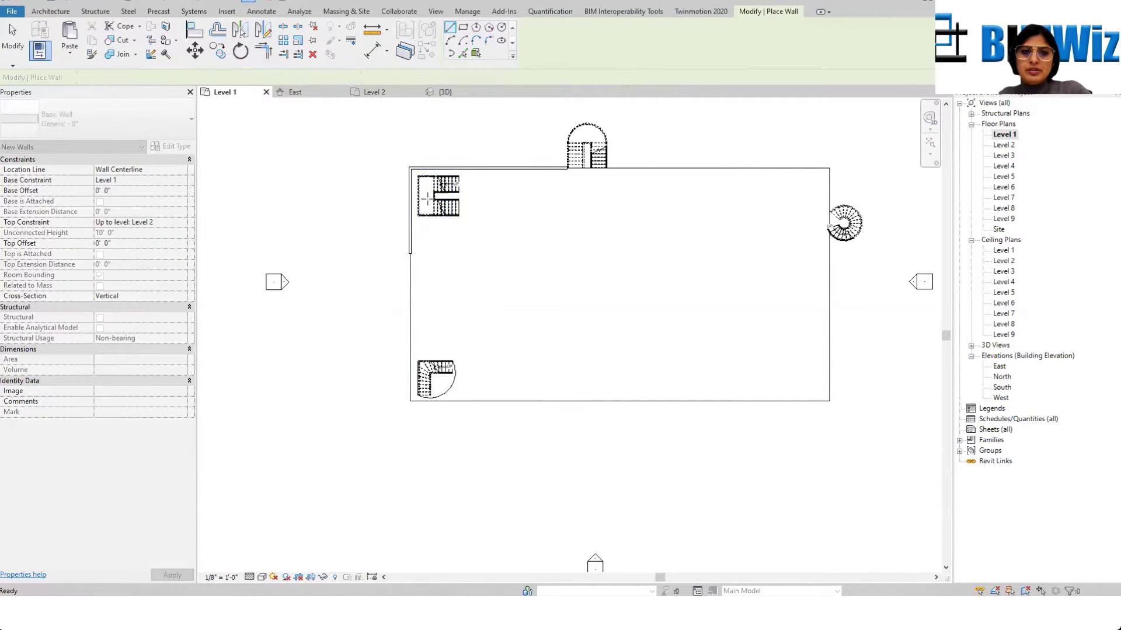
{"action": "scroll", "coordinate": [443, 179], "scroll_direction": "up", "scroll_amount": 5}
{"action": "scroll", "coordinate": [608, 288], "scroll_direction": "down", "scroll_amount": 3}
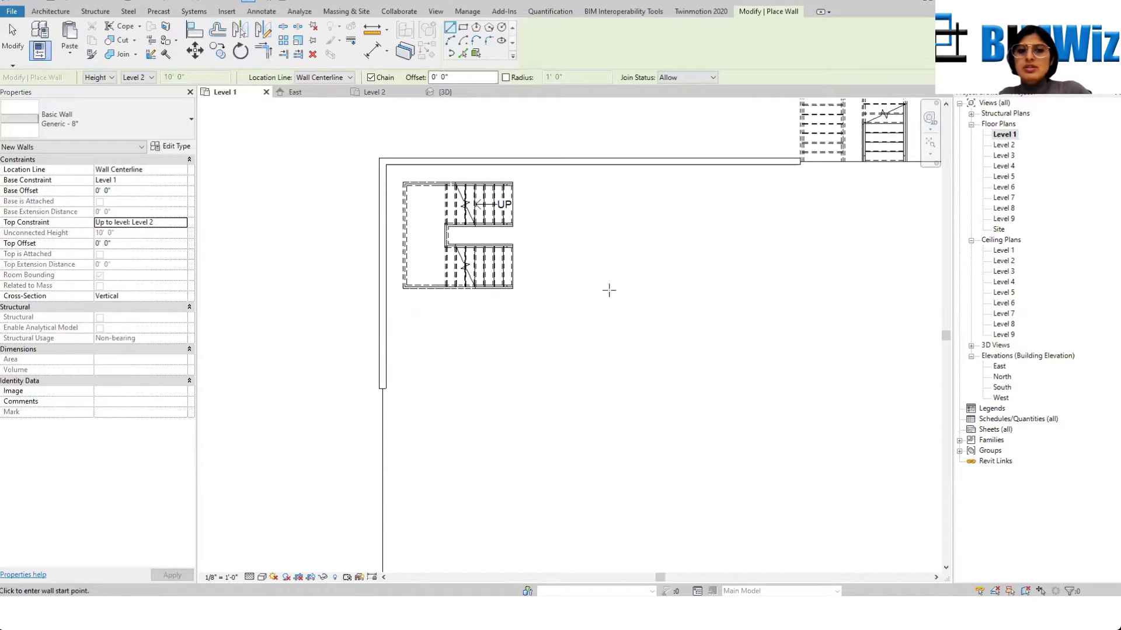
{"action": "scroll", "coordinate": [580, 310], "scroll_direction": "up", "scroll_amount": 2}
{"action": "key", "text": "Escape"}
{"action": "scroll", "coordinate": [590, 298], "scroll_direction": "down", "scroll_amount": 2}
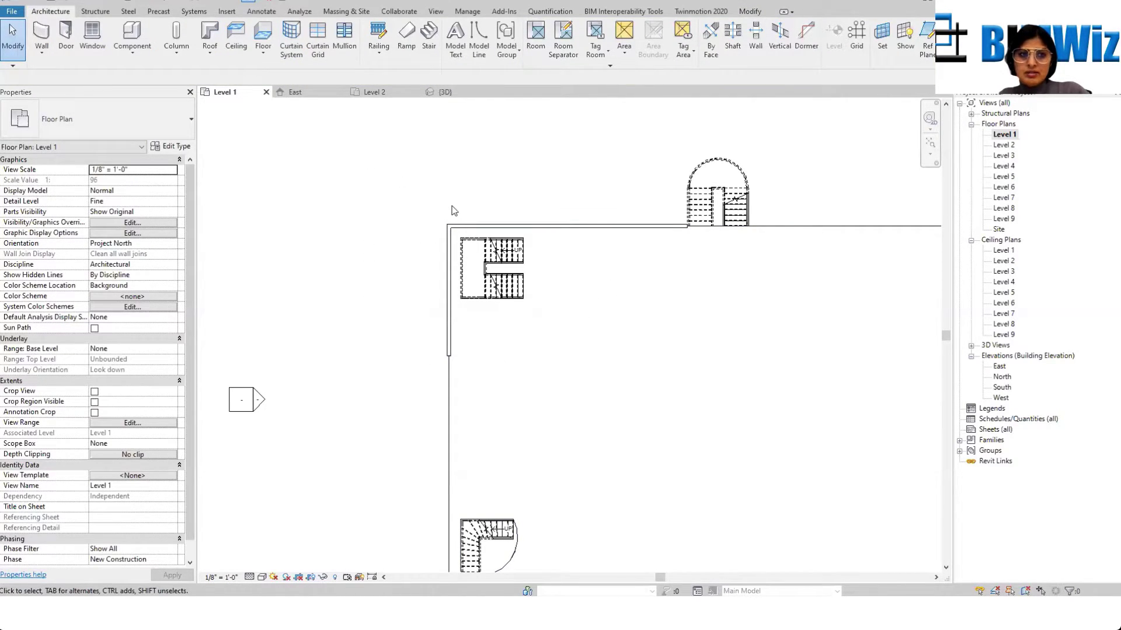
{"action": "scroll", "coordinate": [447, 274], "scroll_direction": "down", "scroll_amount": 2}
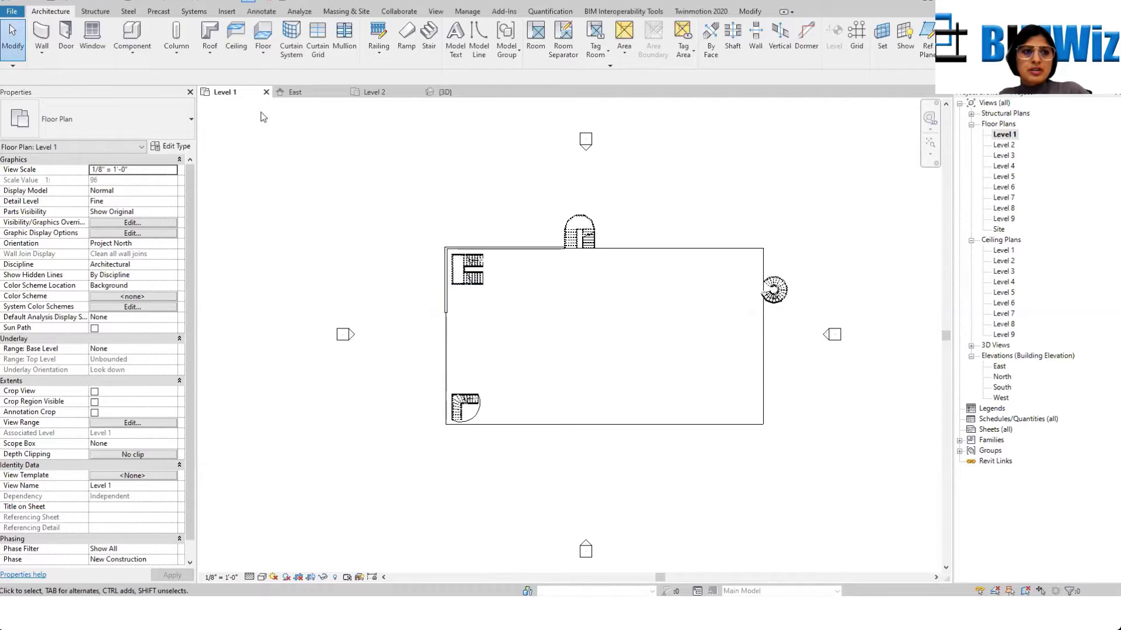
Step: Complete the 60' wall along the floor's left edge by drawing from the lower-left corner up to the existing wall, and select it
{"action": "left_click", "coordinate": [41, 33]}
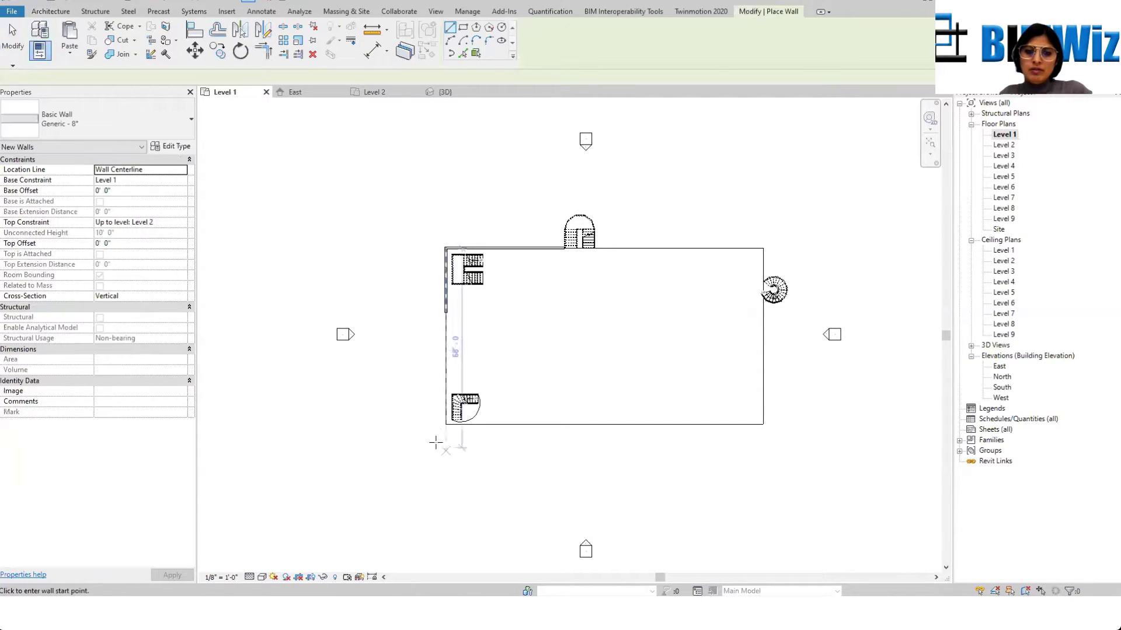
{"action": "left_click", "coordinate": [446, 424]}
{"action": "scroll", "coordinate": [438, 310], "scroll_direction": "up", "scroll_amount": 4}
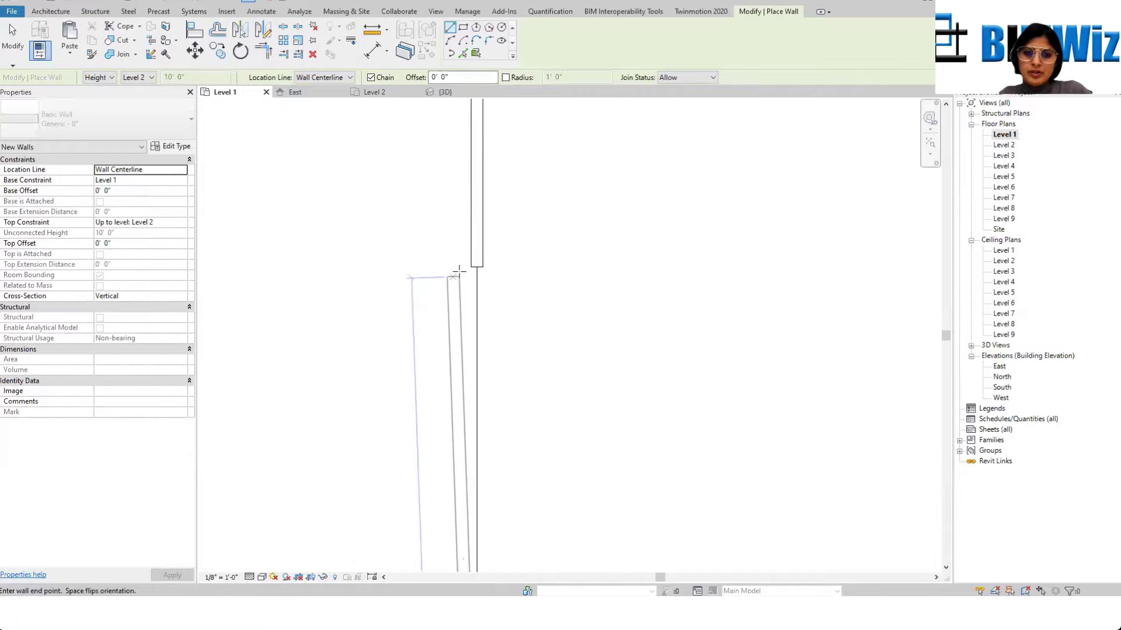
{"action": "scroll", "coordinate": [459, 271], "scroll_direction": "up", "scroll_amount": 3}
{"action": "key", "text": "Escape"}
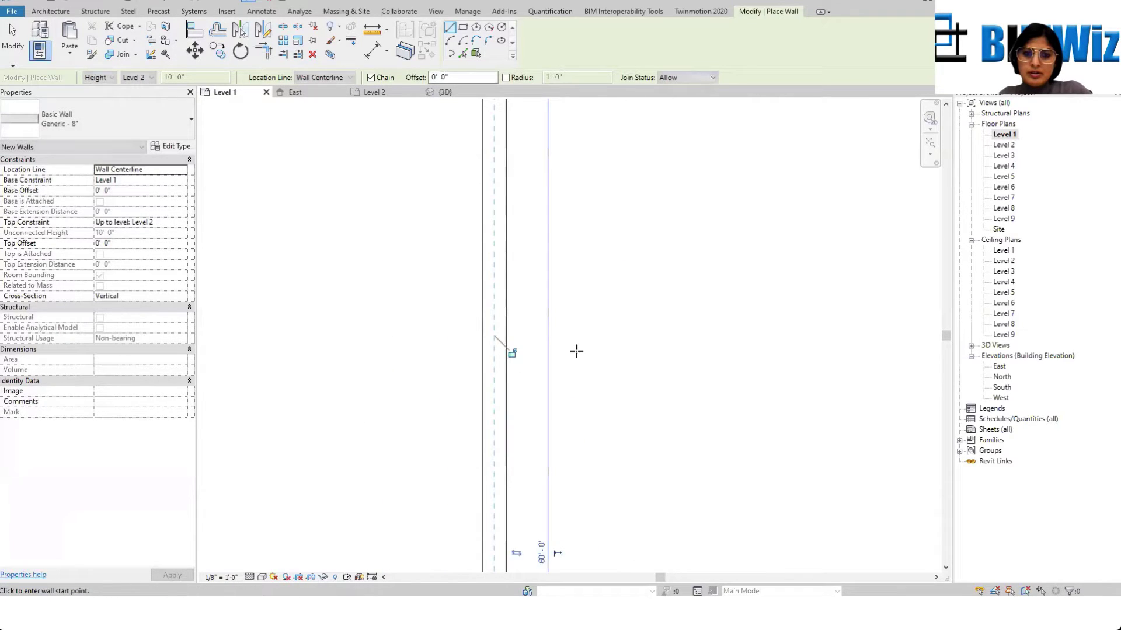
{"action": "key", "text": "Escape"}
{"action": "middle_click_drag", "start_coordinate": [484, 466], "coordinate": [428, 317]}
{"action": "left_click", "coordinate": [468, 327]}
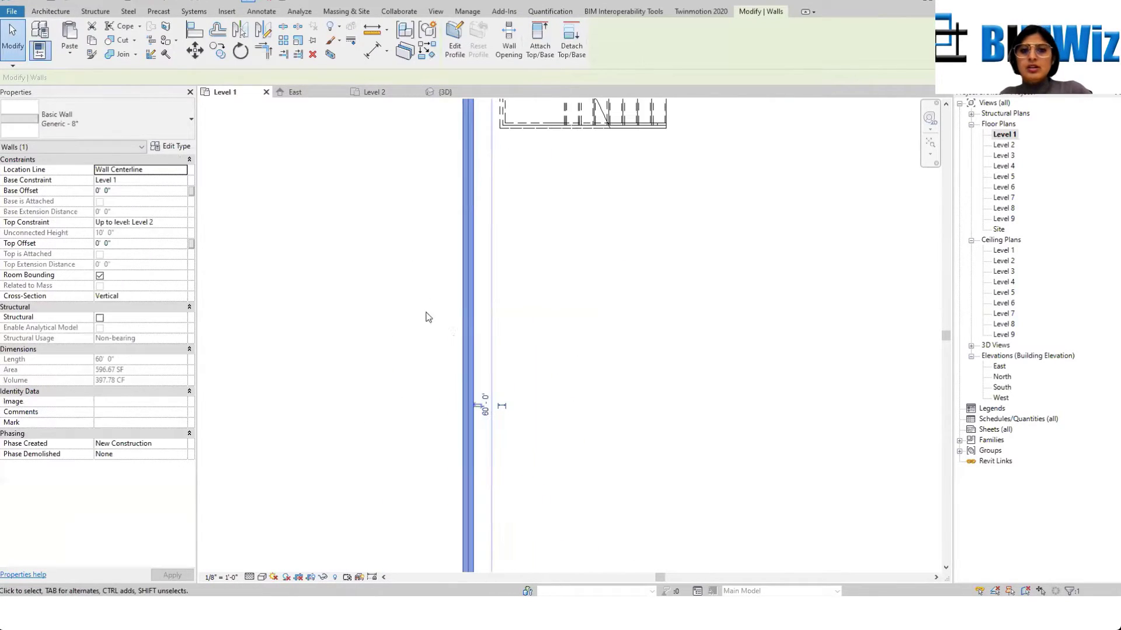
{"action": "scroll", "coordinate": [468, 381], "scroll_direction": "down", "scroll_amount": 3}
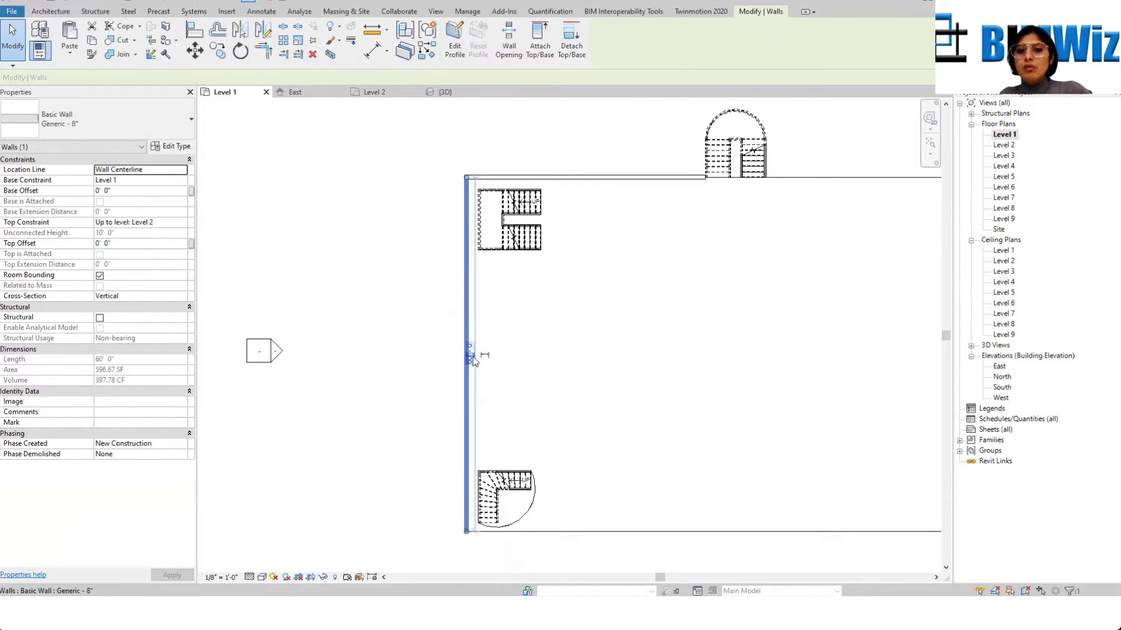
Step: Split the upper wall with a 1" joint gap, 15' from the floor's upper-left corner
{"action": "left_click", "coordinate": [299, 156]}
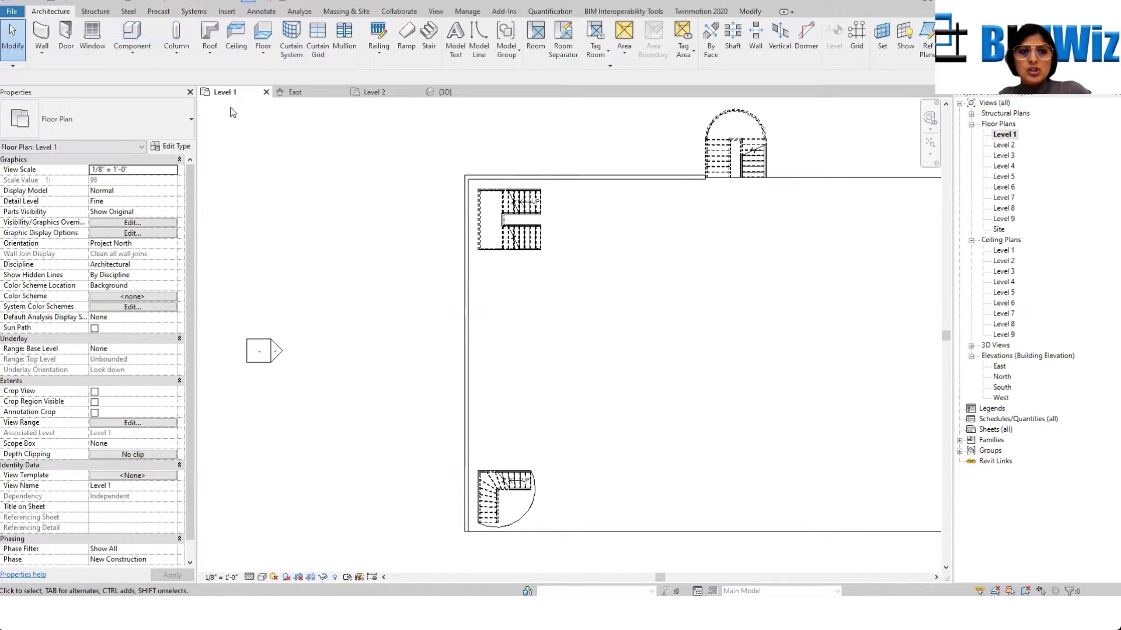
{"action": "left_click", "coordinate": [491, 174]}
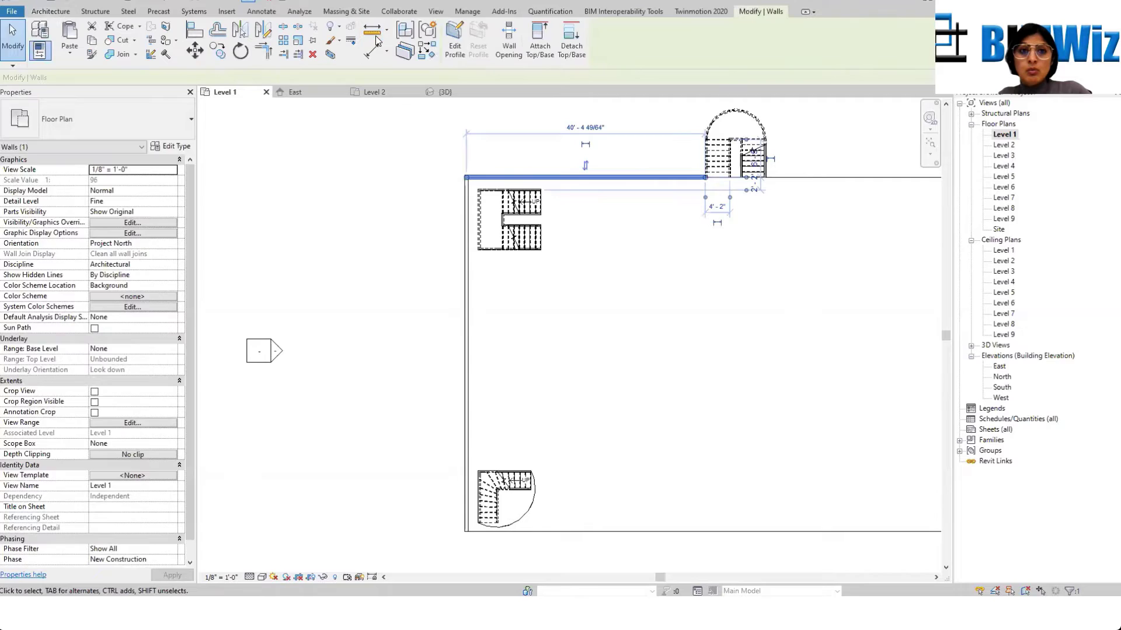
{"action": "left_click", "coordinate": [298, 27]}
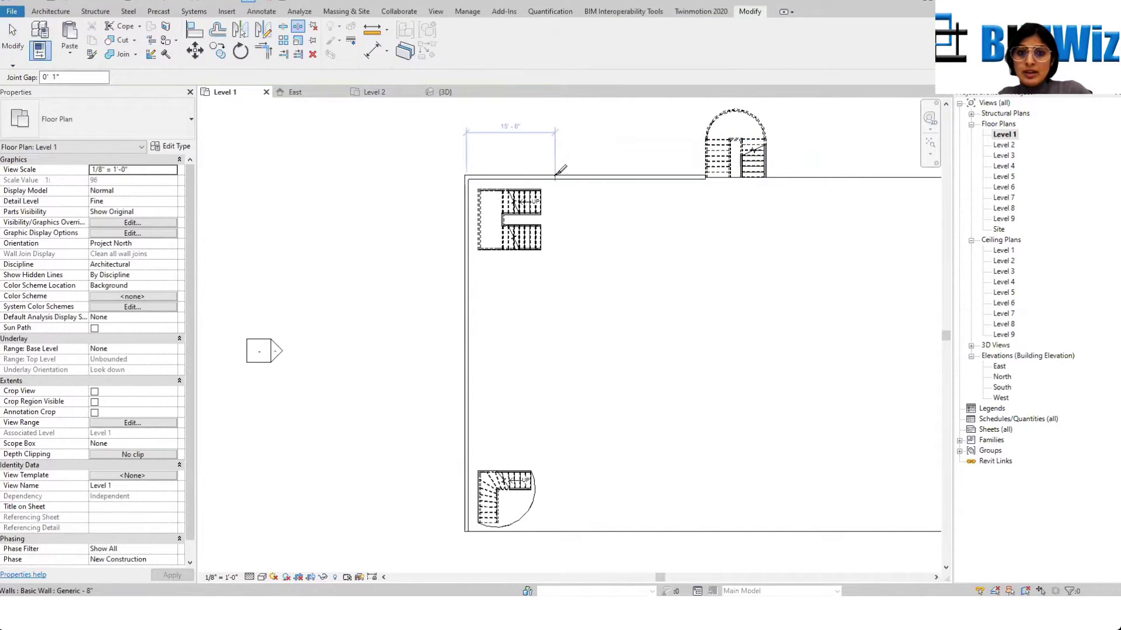
{"action": "left_click", "coordinate": [555, 176]}
{"action": "scroll", "coordinate": [589, 188], "scroll_direction": "up", "scroll_amount": 4}
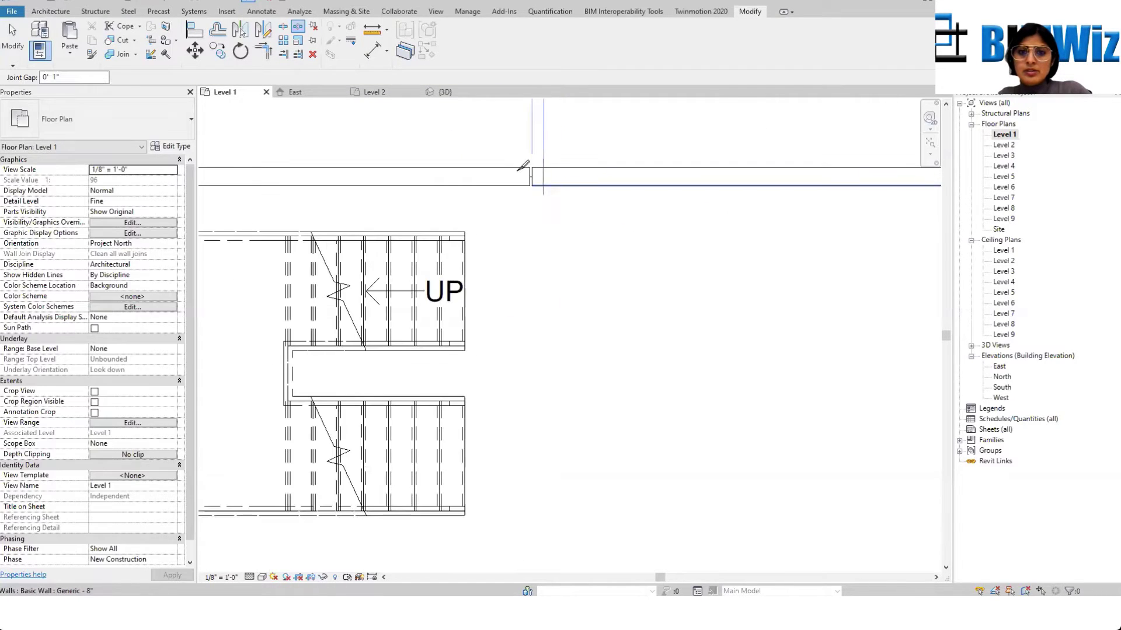
{"action": "scroll", "coordinate": [638, 173], "scroll_direction": "down", "scroll_amount": 4}
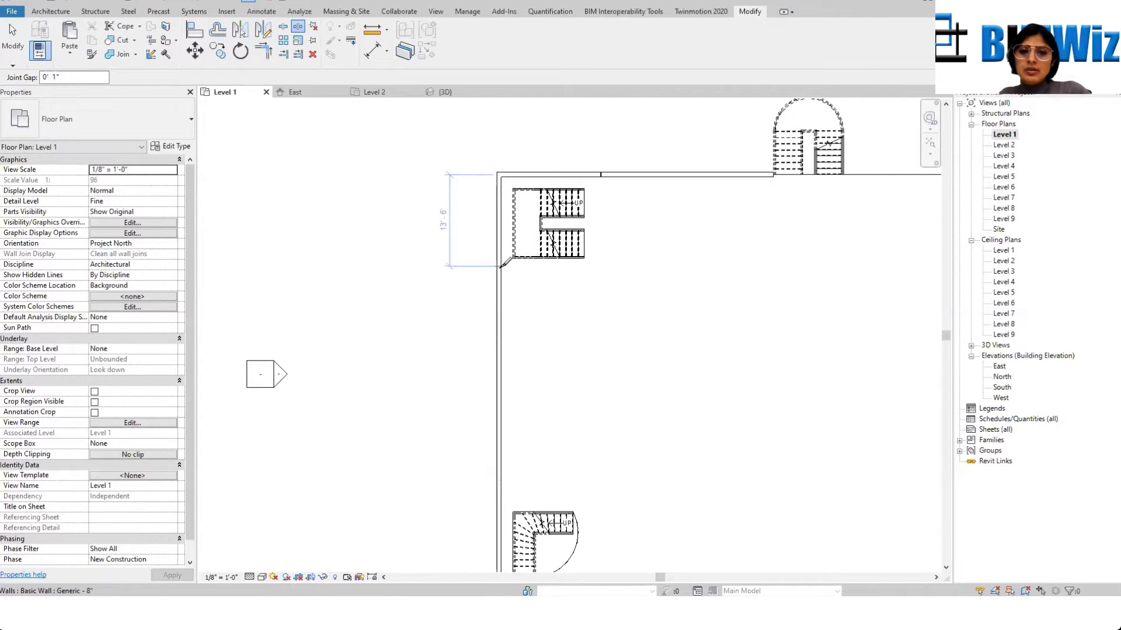
Step: Split the left wall with the same 1" gap, 13' 6" below the upper-left corner
{"action": "left_click", "coordinate": [499, 266]}
{"action": "scroll", "coordinate": [504, 233], "scroll_direction": "up", "scroll_amount": 4}
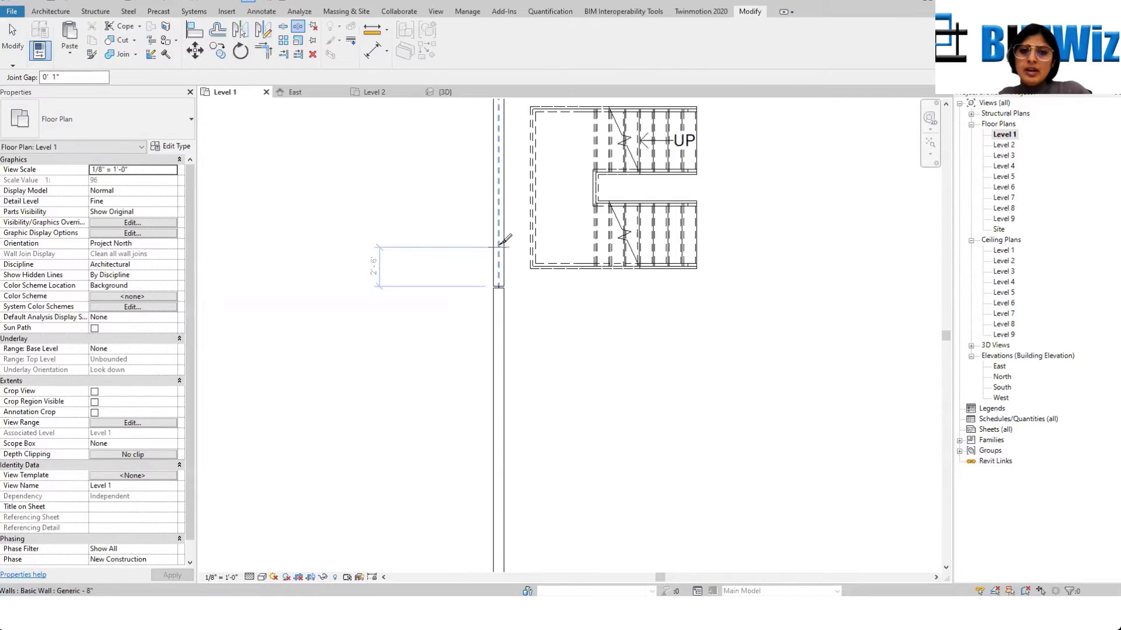
{"action": "key", "text": "Escape"}
Step: Try to set the distance between the short left wall segment and the open end of the U-shaped stair to 15'
{"action": "scroll", "coordinate": [546, 266], "scroll_direction": "down", "scroll_amount": 4}
{"action": "left_click", "coordinate": [525, 221]}
{"action": "scroll", "coordinate": [519, 260], "scroll_direction": "up", "scroll_amount": 3}
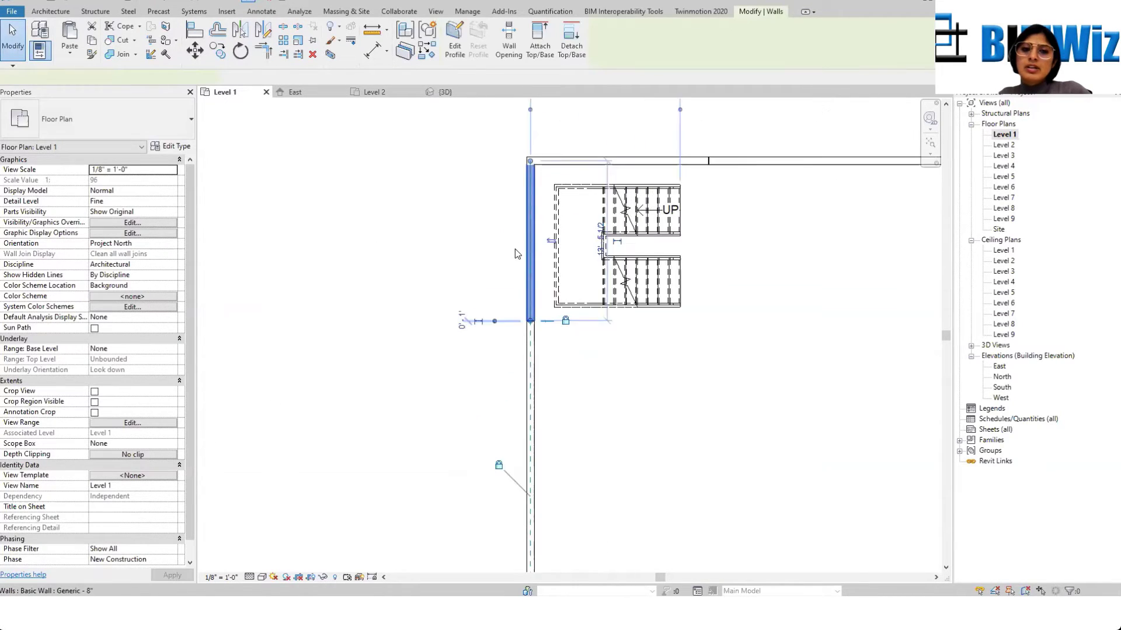
{"action": "scroll", "coordinate": [520, 261], "scroll_direction": "down", "scroll_amount": 4}
{"action": "scroll", "coordinate": [562, 158], "scroll_direction": "up", "scroll_amount": 3}
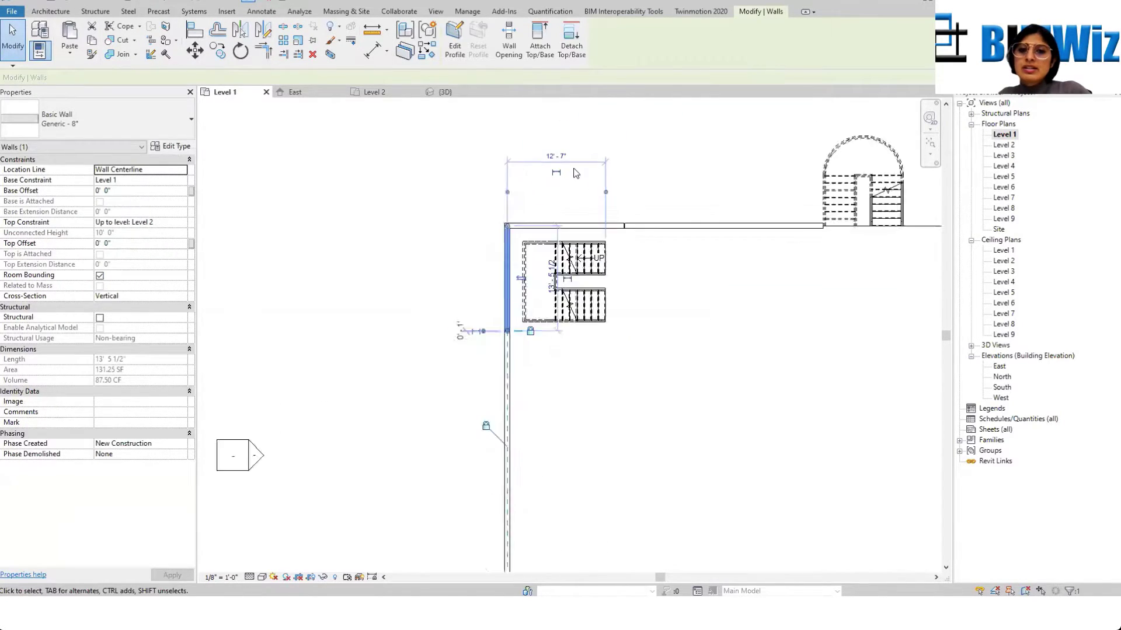
{"action": "left_click", "coordinate": [549, 153]}
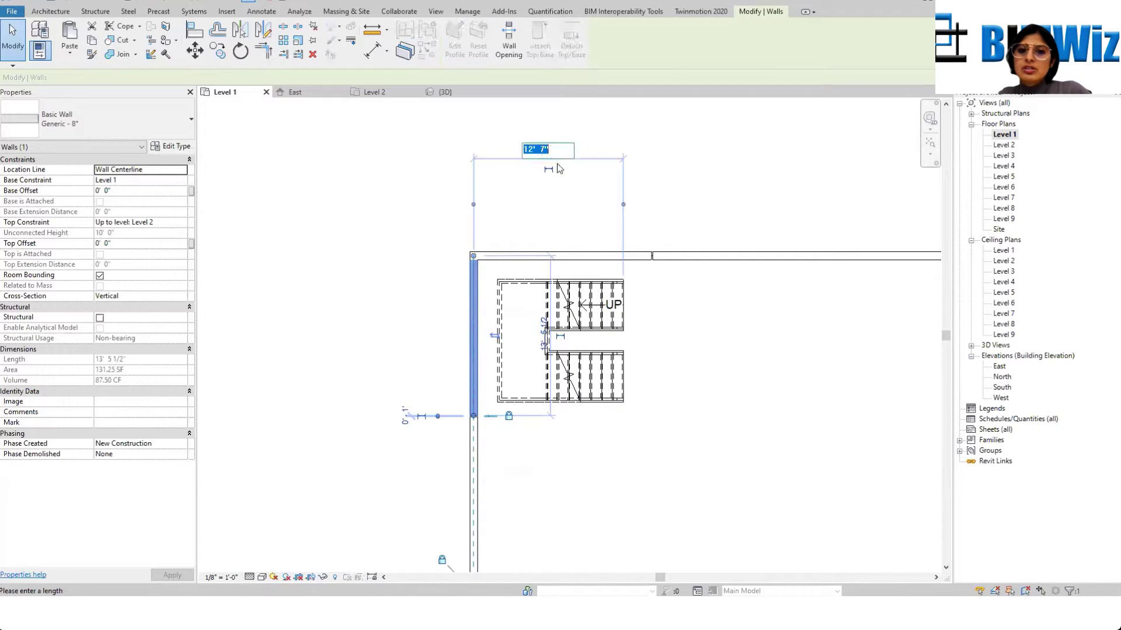
{"action": "type", "text": "15'"}
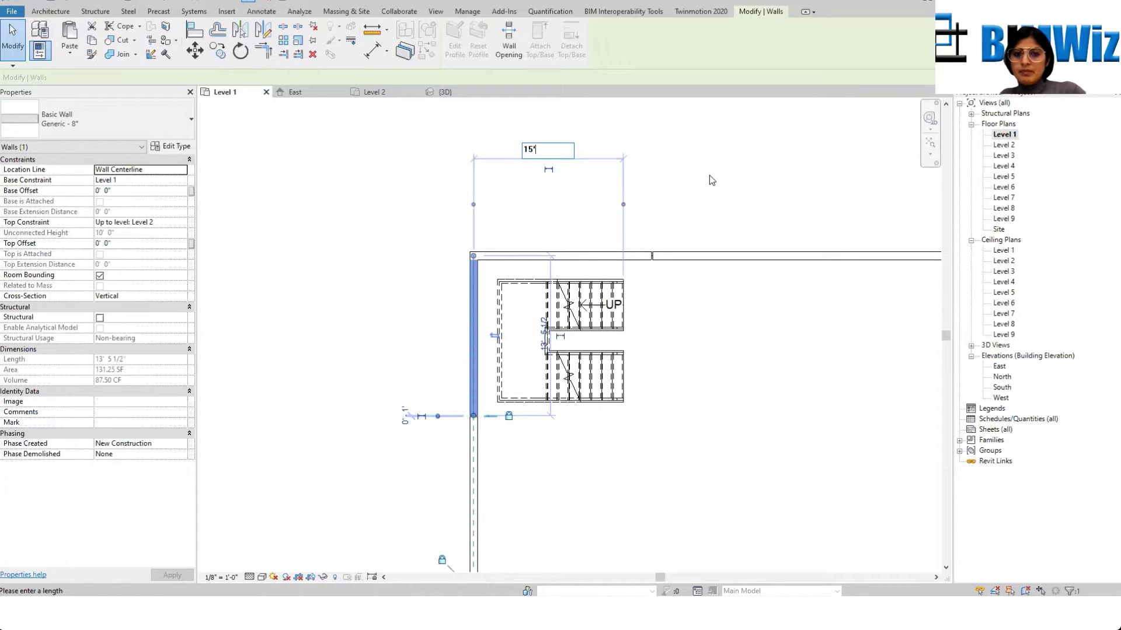
{"action": "key", "text": "Return"}
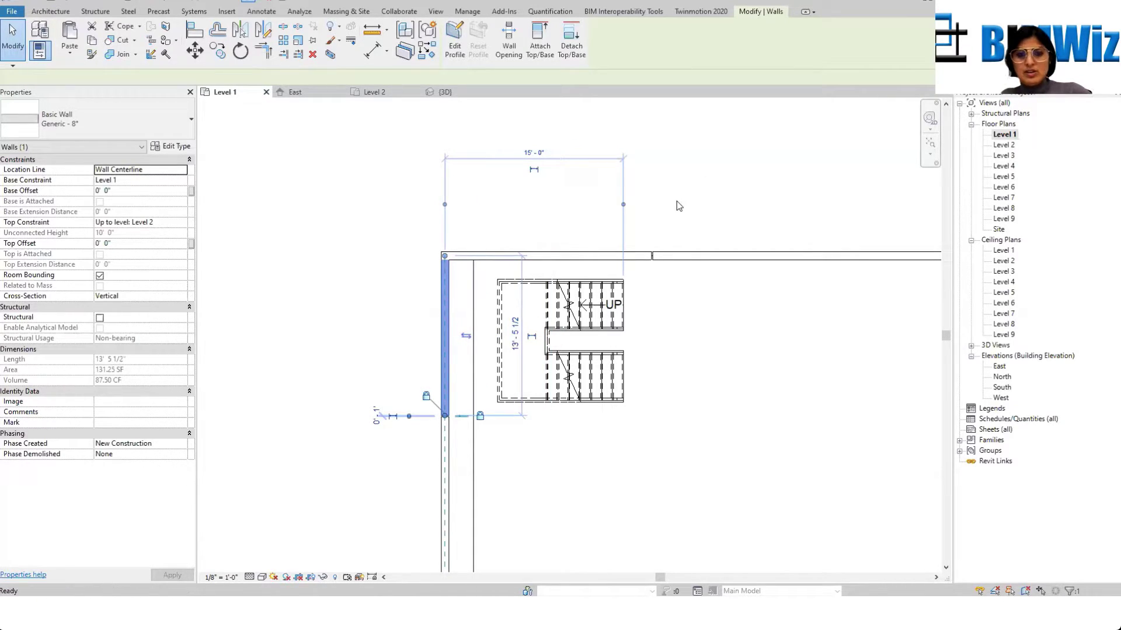
{"action": "left_click", "coordinate": [432, 313]}
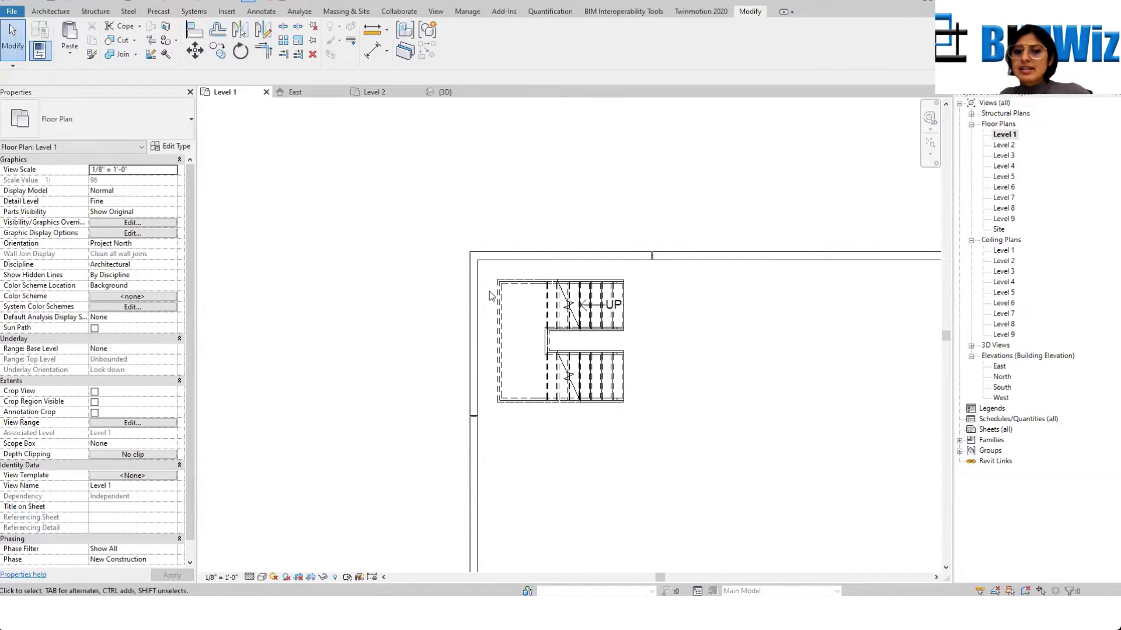
Step: Set the length of the upper wall segment beside the U-shaped stair to 15'
{"action": "left_click", "coordinate": [606, 258]}
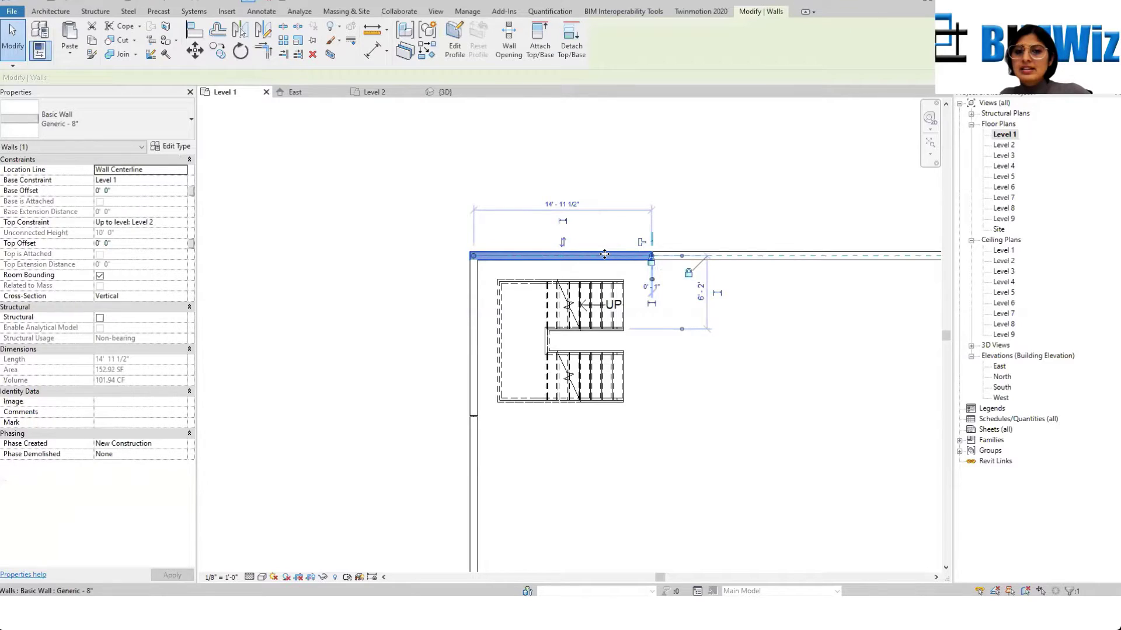
{"action": "left_click", "coordinate": [641, 300]}
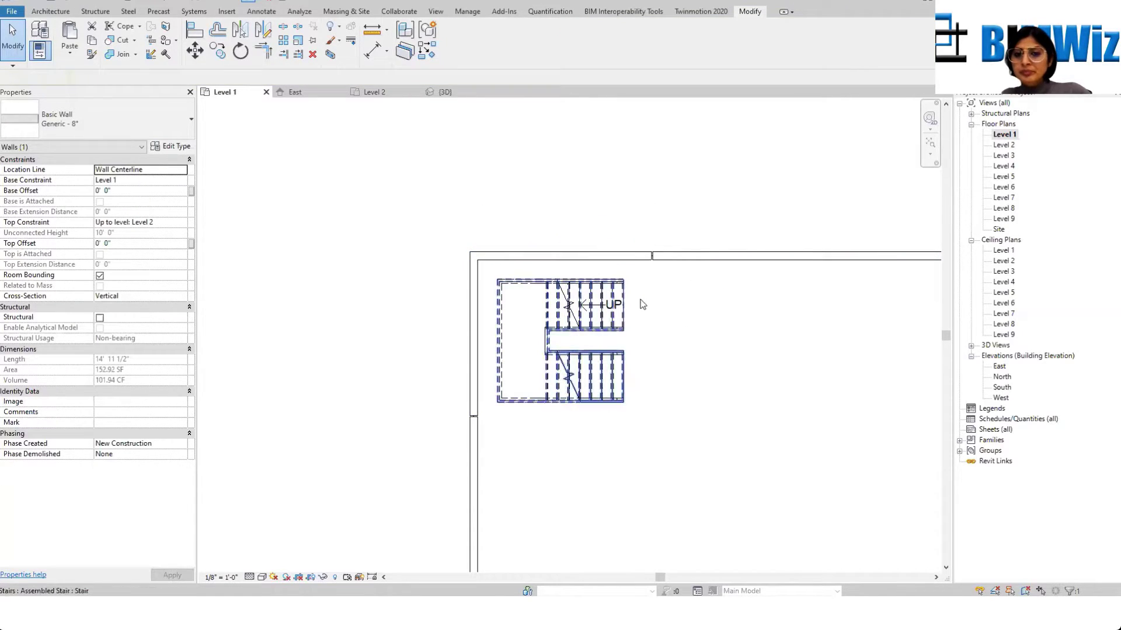
{"action": "scroll", "coordinate": [631, 263], "scroll_direction": "up", "scroll_amount": 4}
{"action": "scroll", "coordinate": [649, 249], "scroll_direction": "down", "scroll_amount": 4}
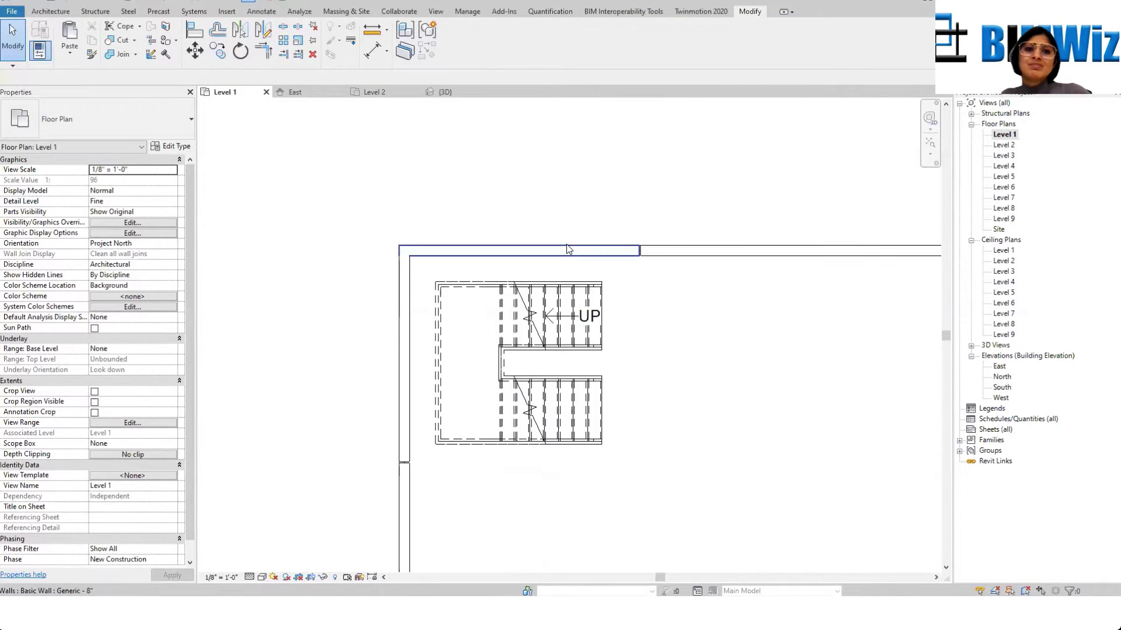
{"action": "left_click", "coordinate": [509, 256]}
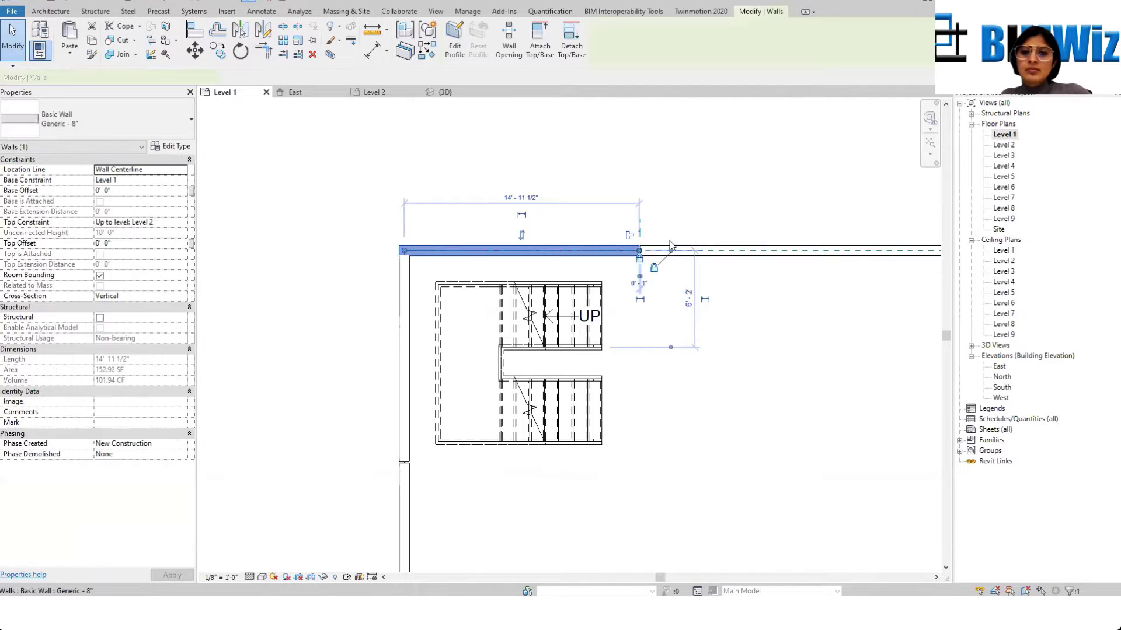
{"action": "scroll", "coordinate": [671, 239], "scroll_direction": "up", "scroll_amount": 2}
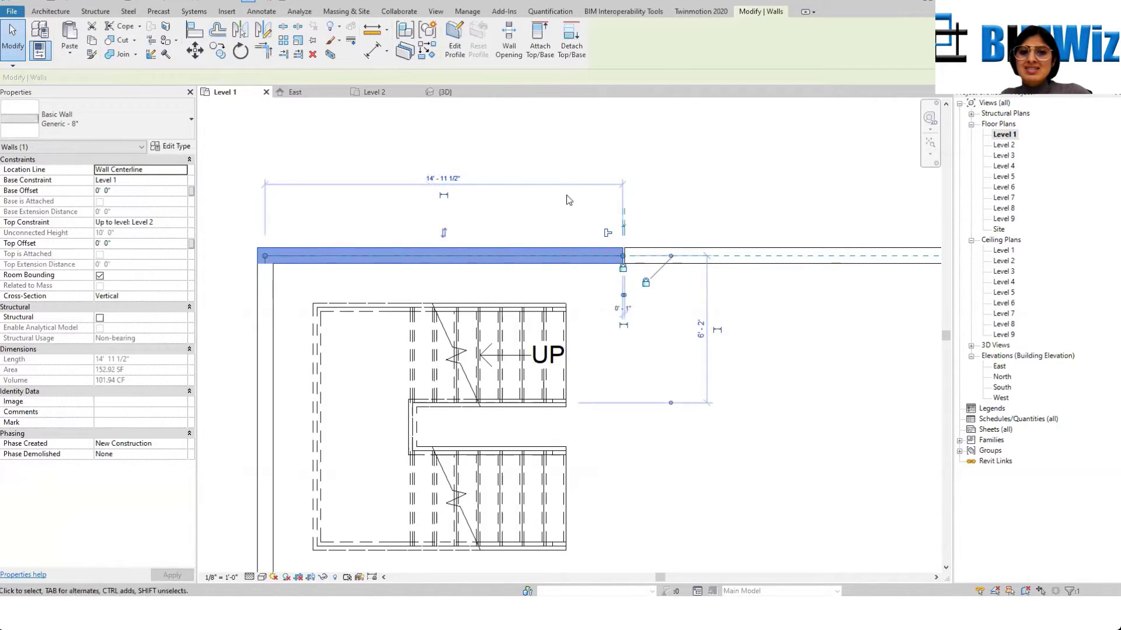
{"action": "left_click", "coordinate": [446, 179]}
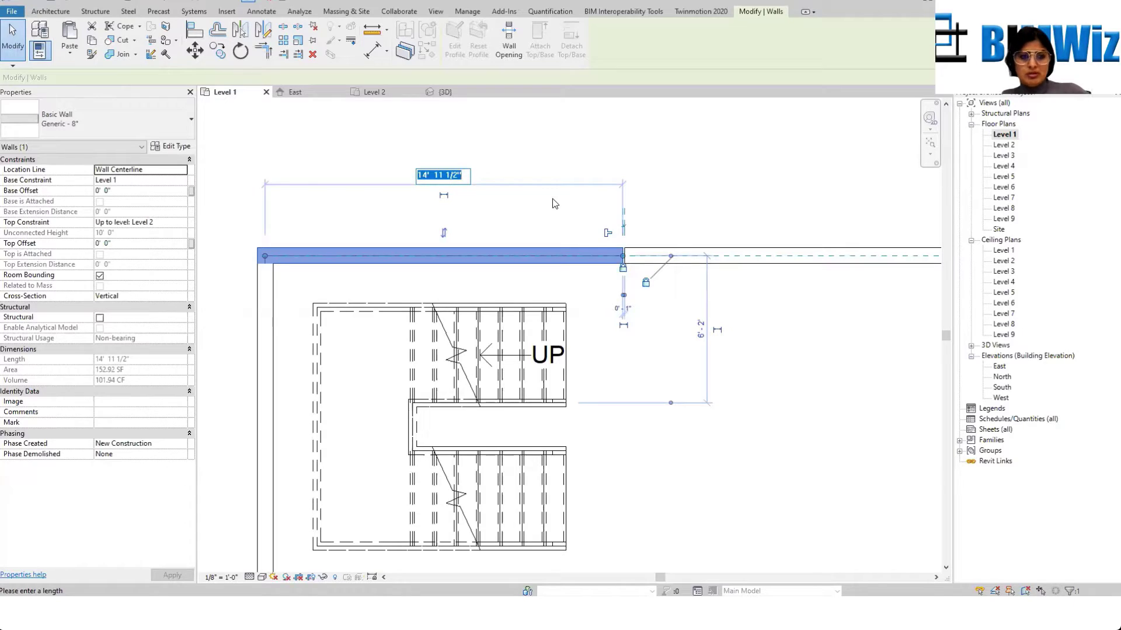
{"action": "type", "text": "15"}
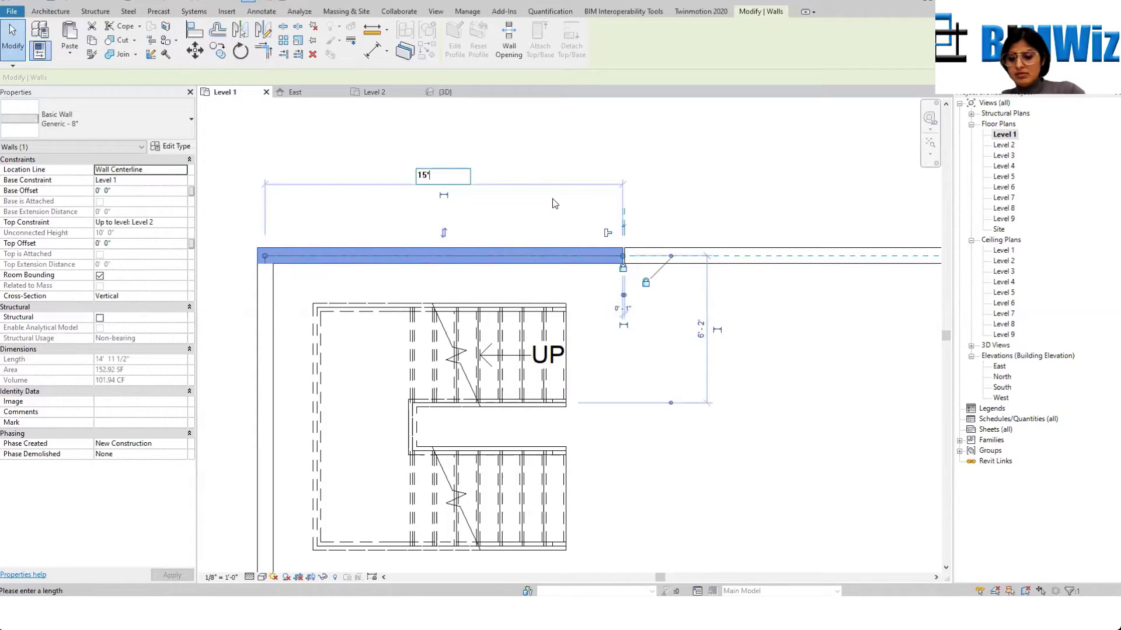
{"action": "key", "text": "Return"}
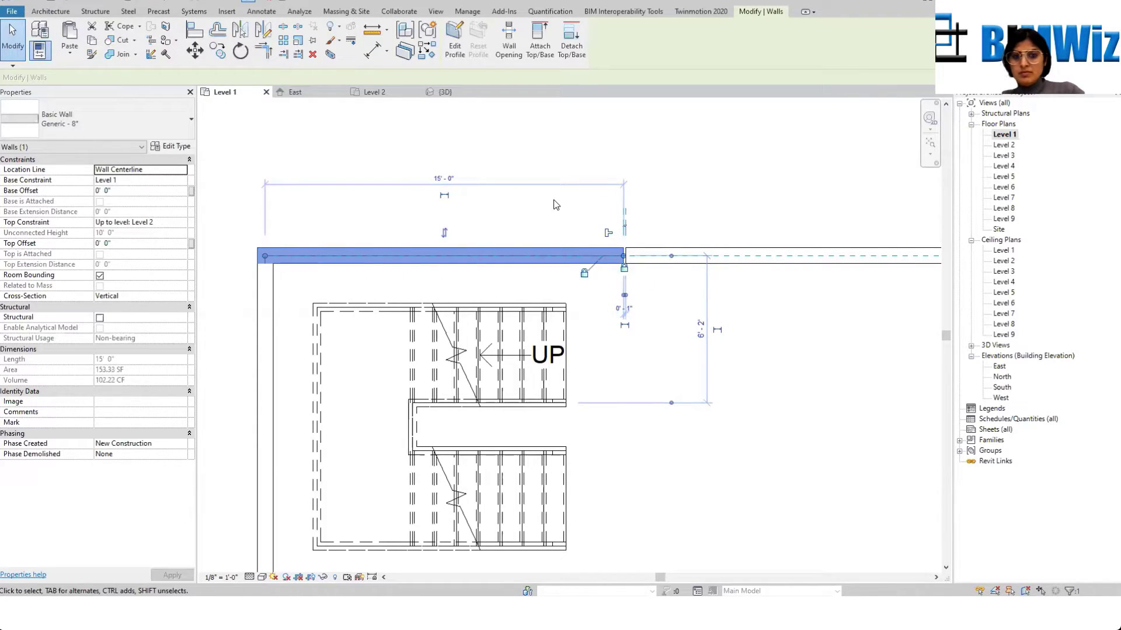
{"action": "left_click", "coordinate": [648, 237]}
Step: Change both wall segments meeting at the upper-left corner to the Curtain Wall 1 type
{"action": "scroll", "coordinate": [694, 234], "scroll_direction": "down", "scroll_amount": 4}
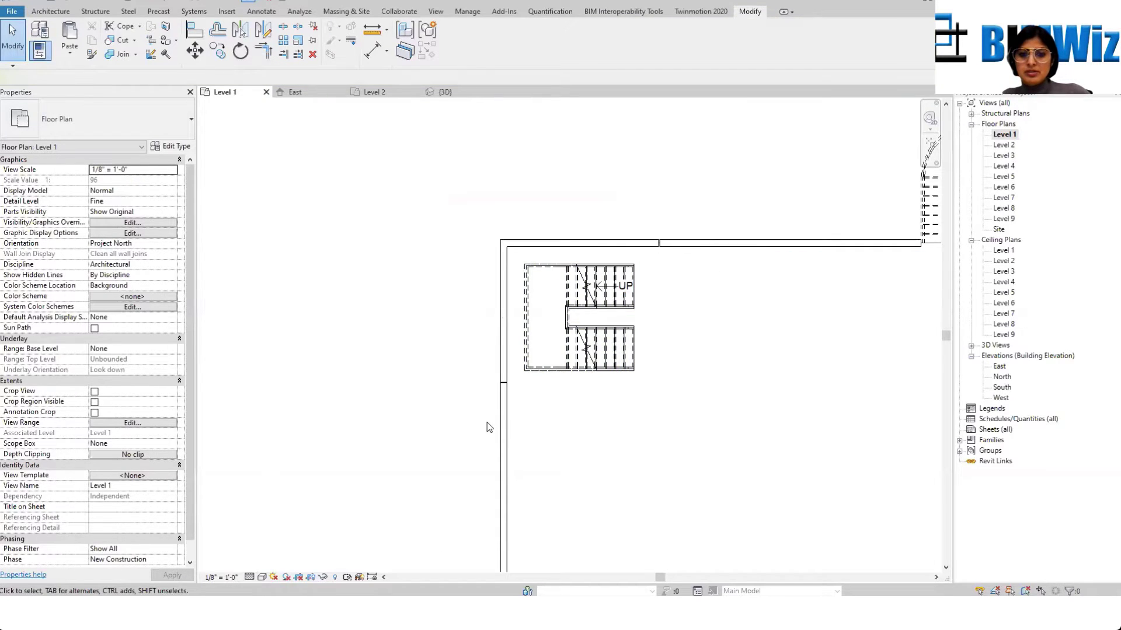
{"action": "scroll", "coordinate": [489, 427], "scroll_direction": "up", "scroll_amount": 2}
{"action": "scroll", "coordinate": [509, 294], "scroll_direction": "down", "scroll_amount": 3}
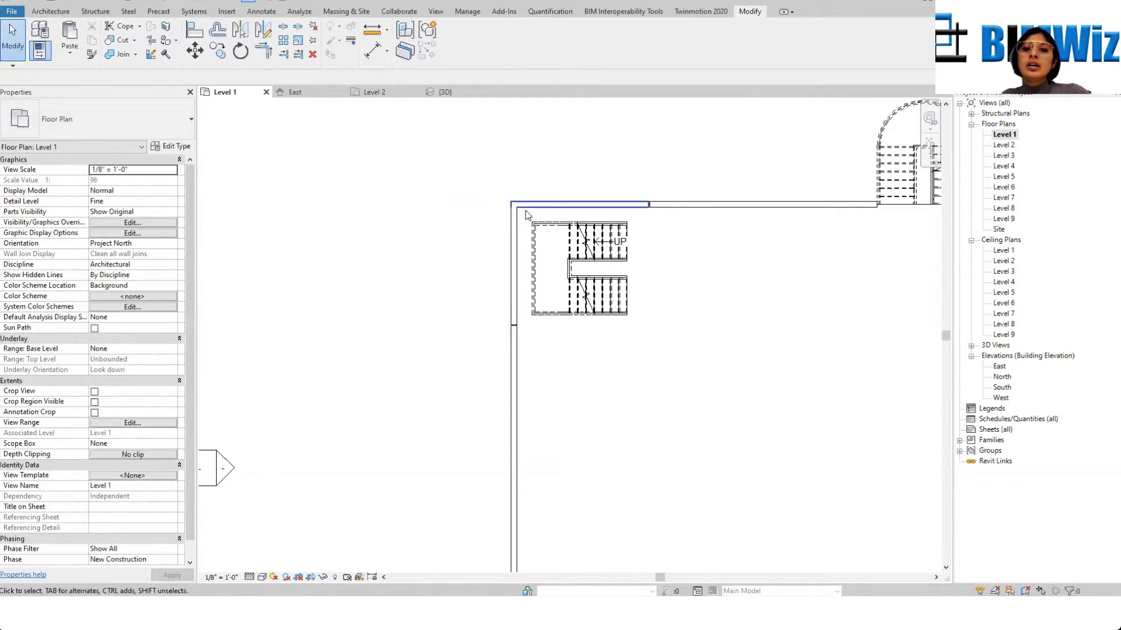
{"action": "left_click", "coordinate": [525, 204]}
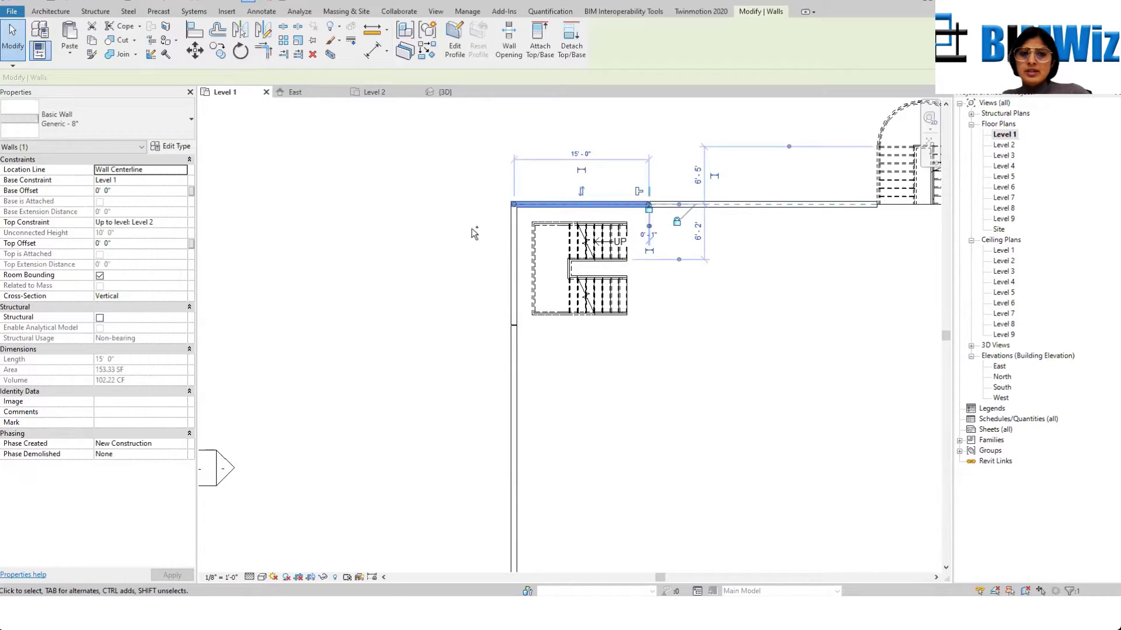
{"action": "left_click", "coordinate": [506, 236], "text": "ctrl"}
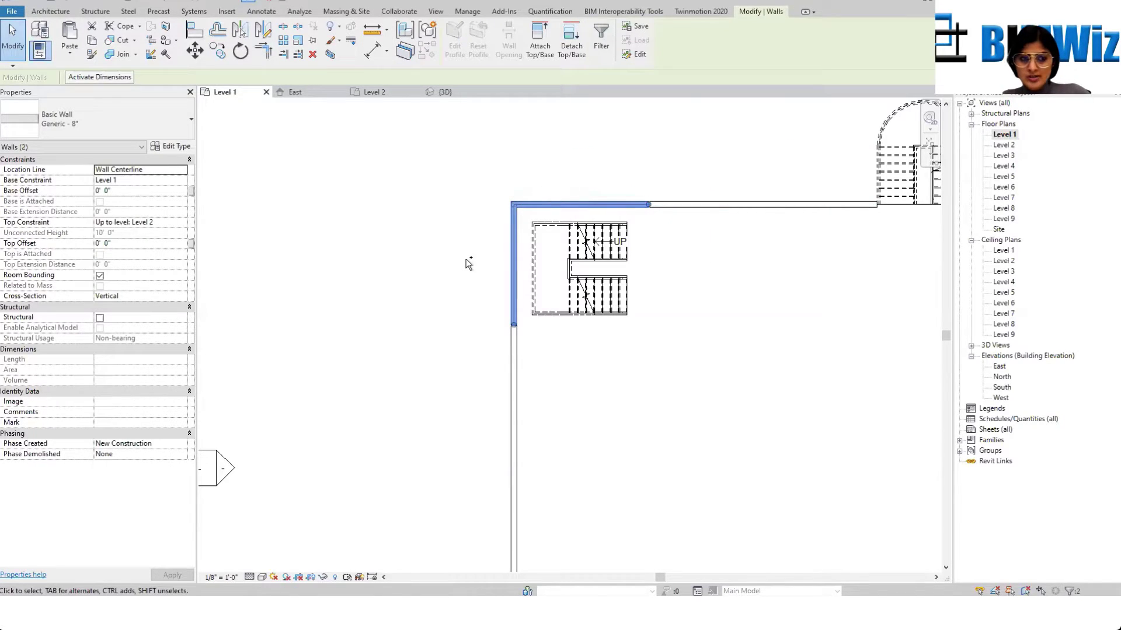
{"action": "left_click", "coordinate": [146, 116]}
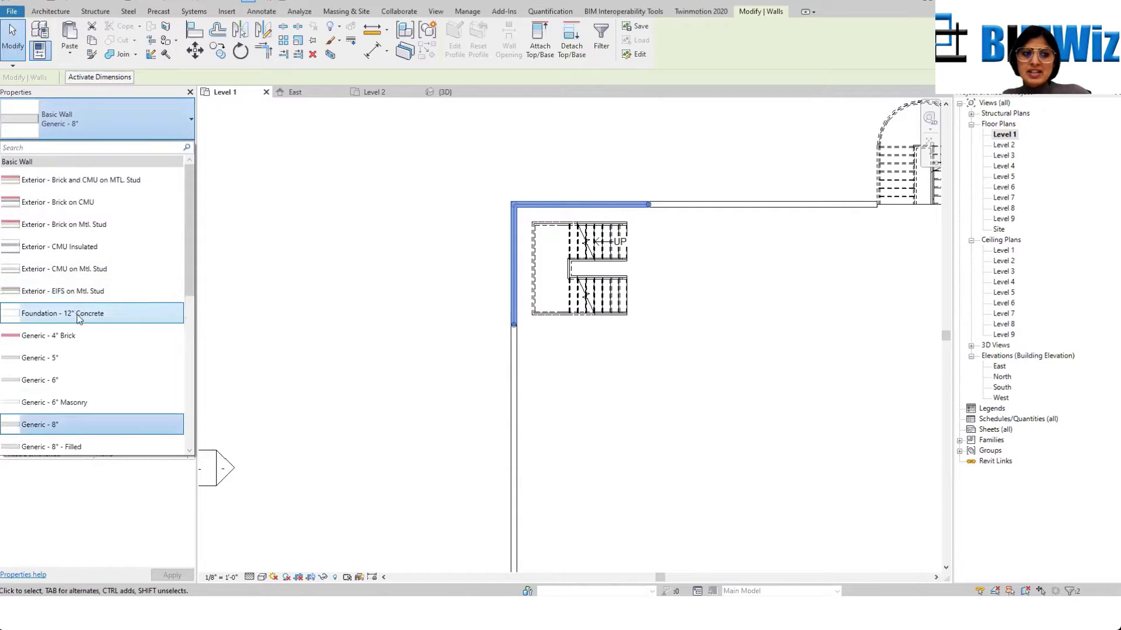
{"action": "scroll", "coordinate": [84, 321], "scroll_direction": "down", "scroll_amount": 3}
{"action": "scroll", "coordinate": [87, 325], "scroll_direction": "down", "scroll_amount": 3}
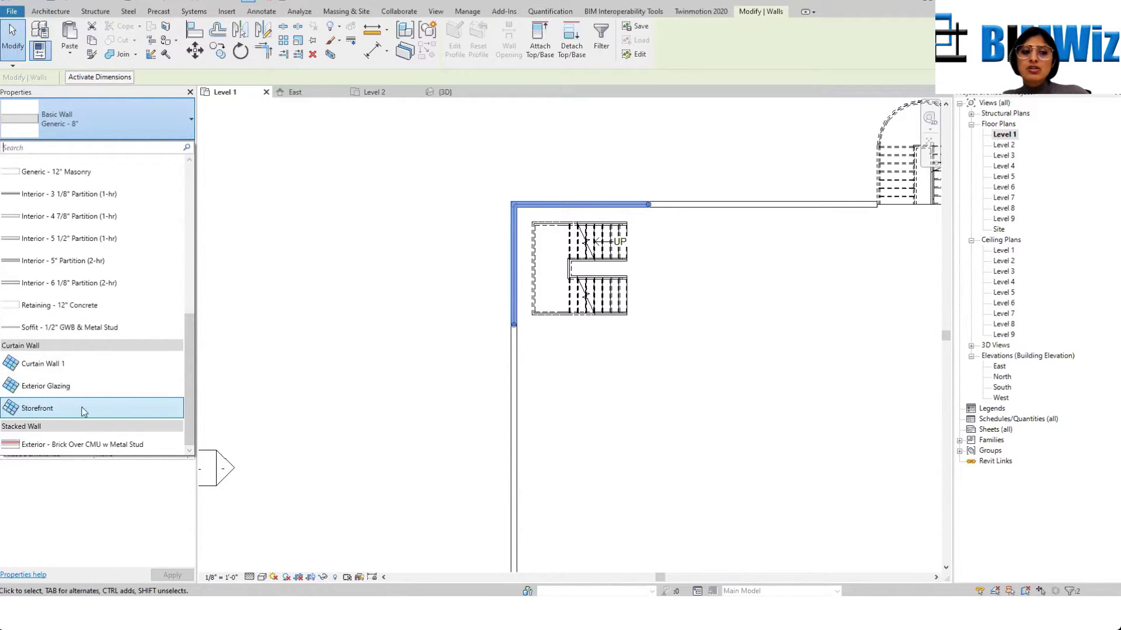
{"action": "left_click", "coordinate": [66, 365]}
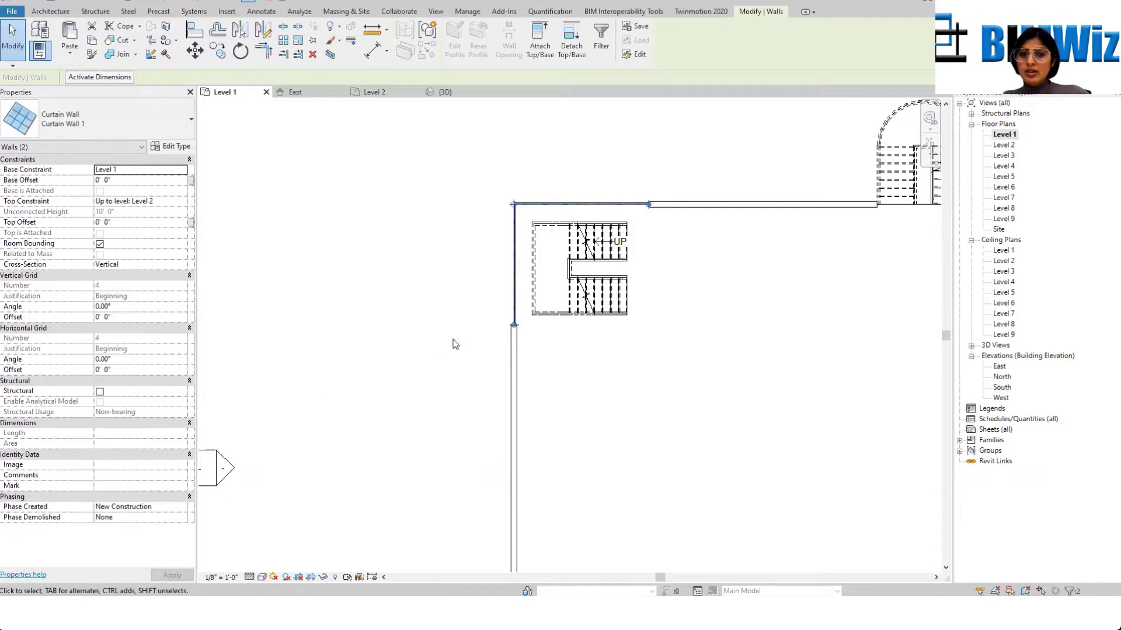
Step: Examine the curtain wall corner around the U-shaped stair up close in the Level 1 plan and in the 3D view
{"action": "scroll", "coordinate": [569, 178], "scroll_direction": "up", "scroll_amount": 5}
{"action": "left_click", "coordinate": [401, 233]}
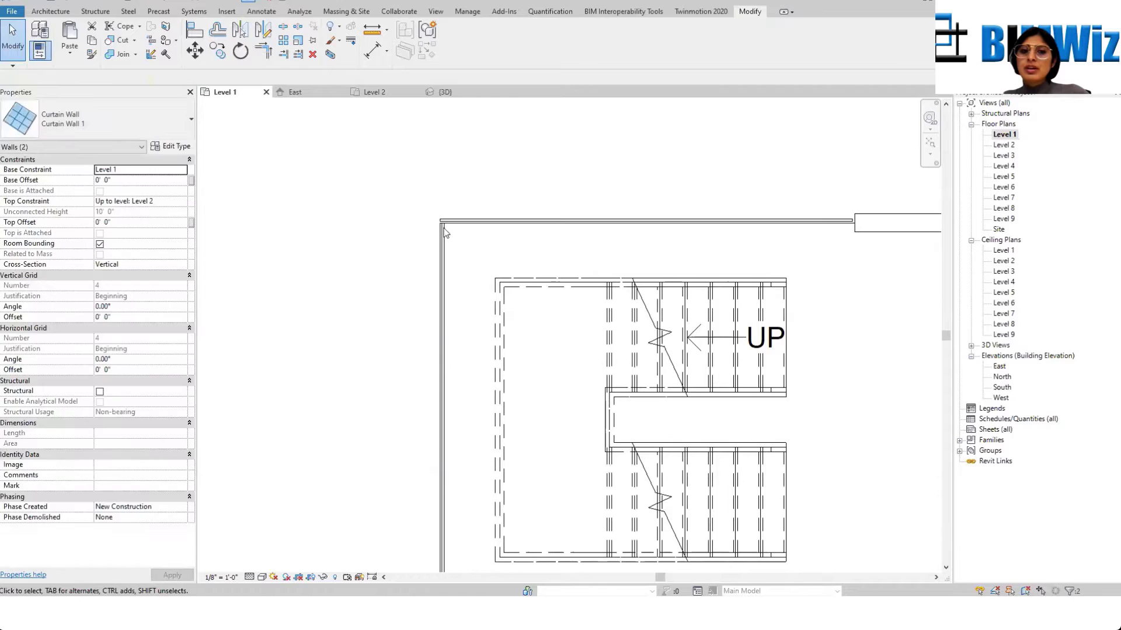
{"action": "scroll", "coordinate": [445, 232], "scroll_direction": "up", "scroll_amount": 6}
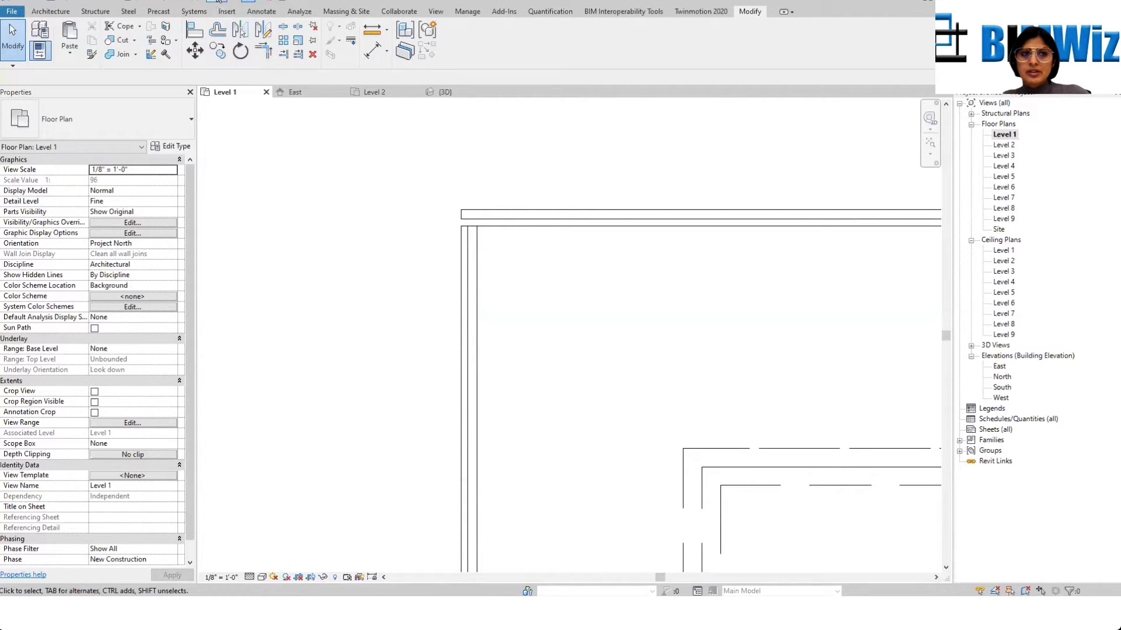
{"action": "key", "text": "ctrl+Tab"}
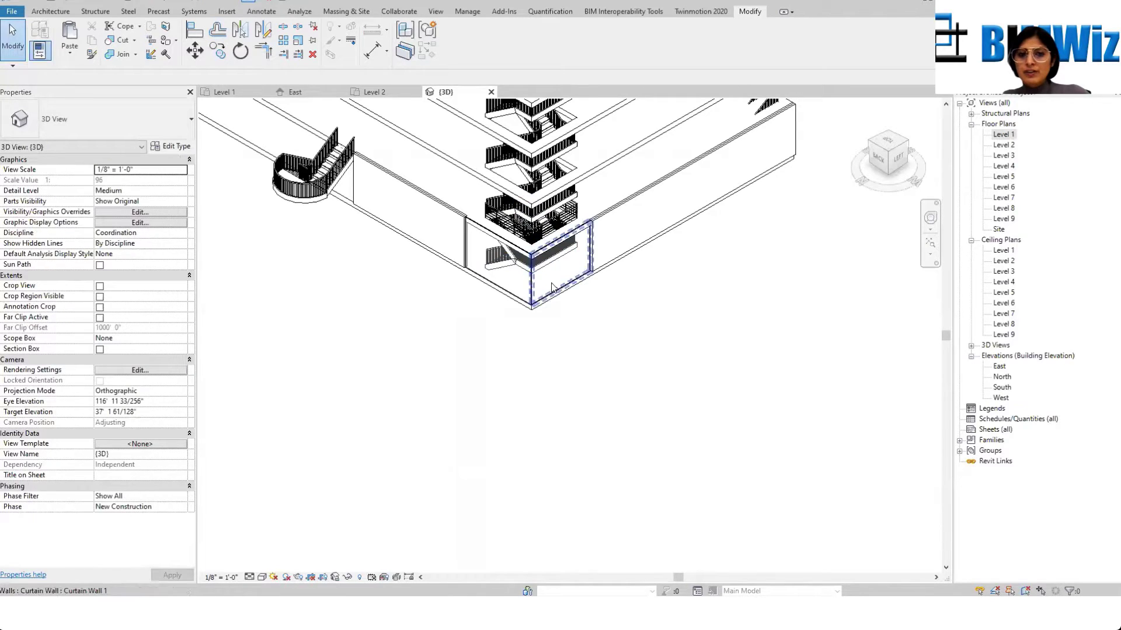
{"action": "scroll", "coordinate": [620, 271], "scroll_direction": "up", "scroll_amount": 5}
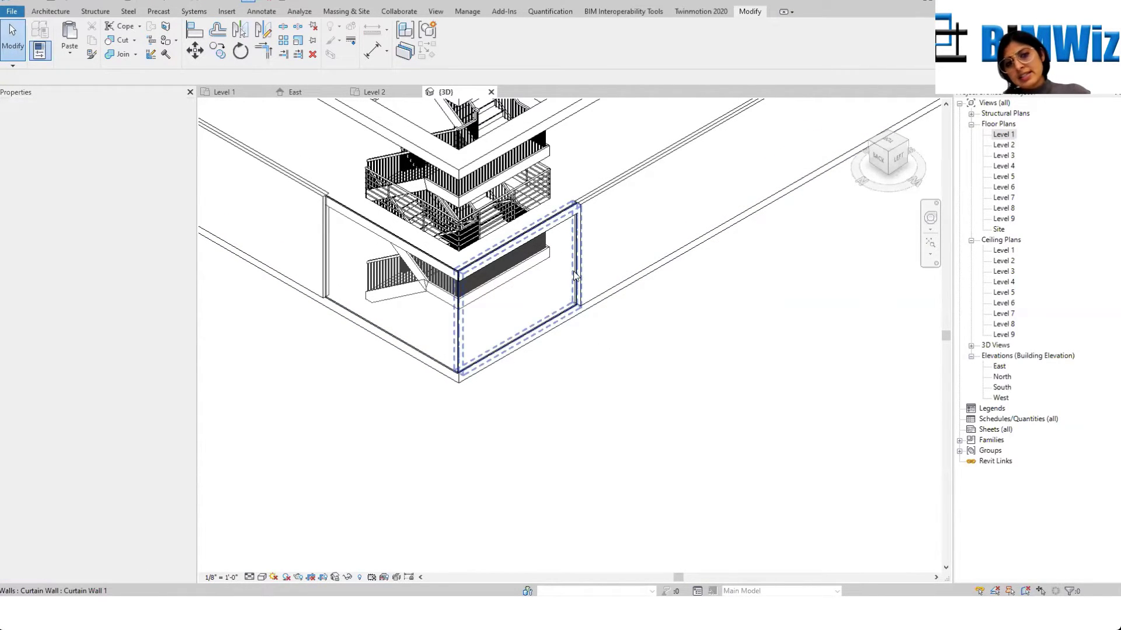
{"action": "scroll", "coordinate": [577, 272], "scroll_direction": "up", "scroll_amount": 3}
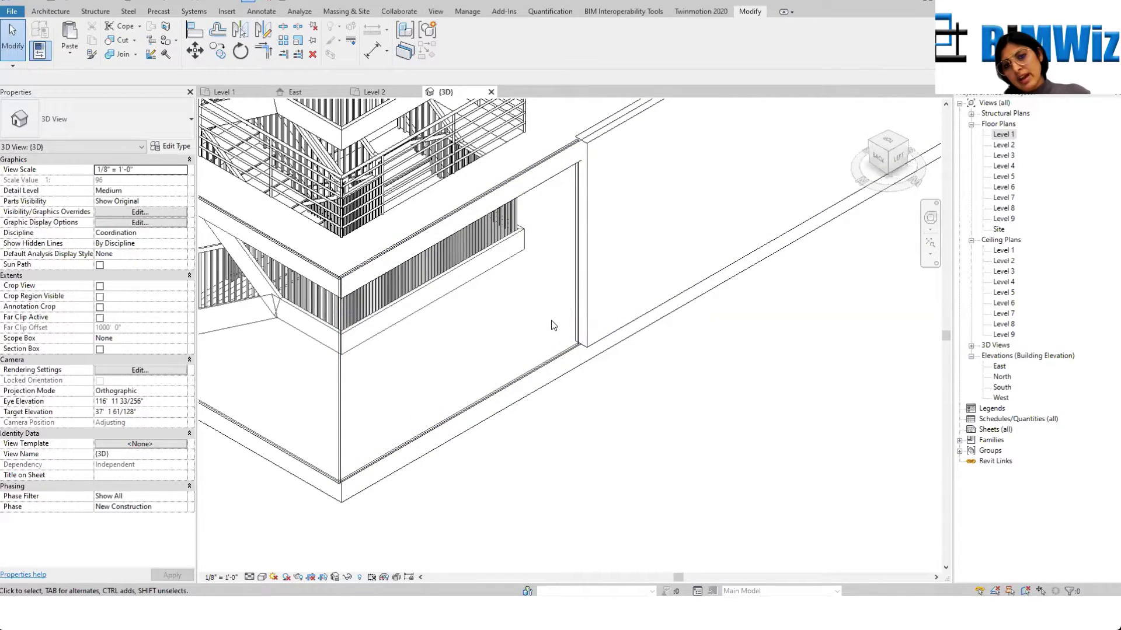
{"action": "left_click", "coordinate": [560, 348]}
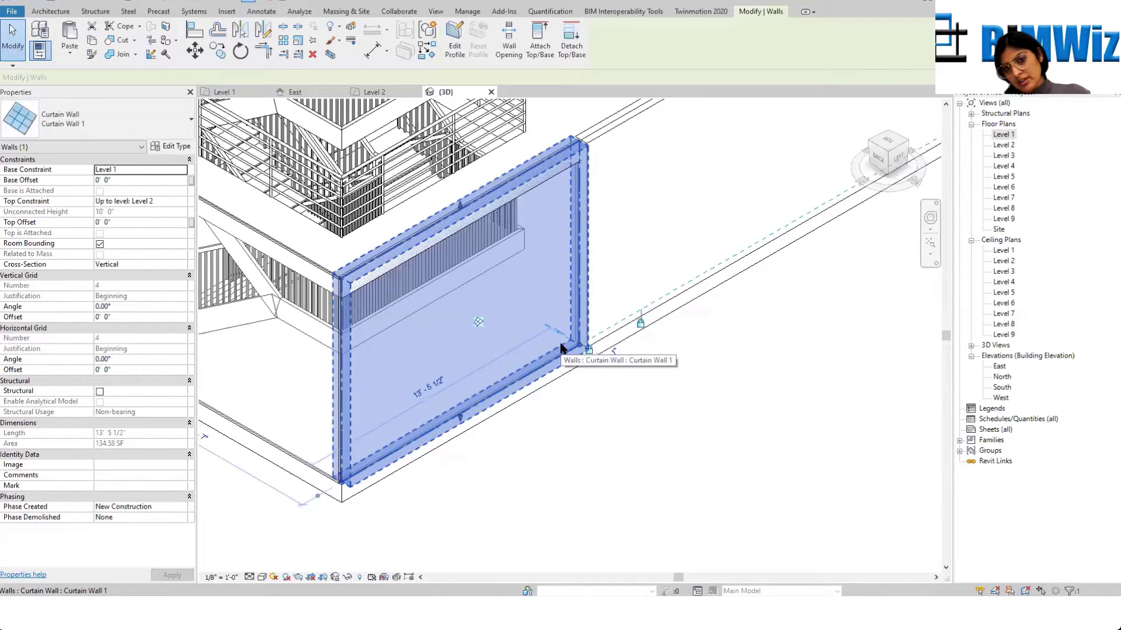
{"action": "scroll", "coordinate": [559, 345], "scroll_direction": "down", "scroll_amount": 3}
{"action": "scroll", "coordinate": [559, 345], "scroll_direction": "down", "scroll_amount": 2}
{"action": "key", "text": "Escape"}
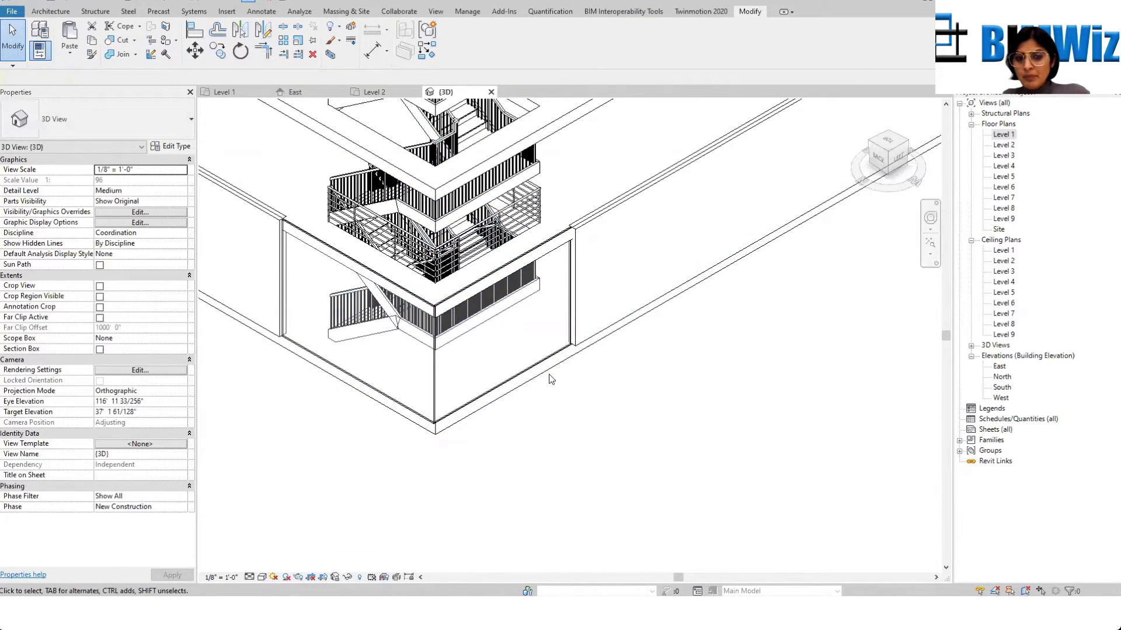
{"action": "scroll", "coordinate": [543, 365], "scroll_direction": "up", "scroll_amount": 5}
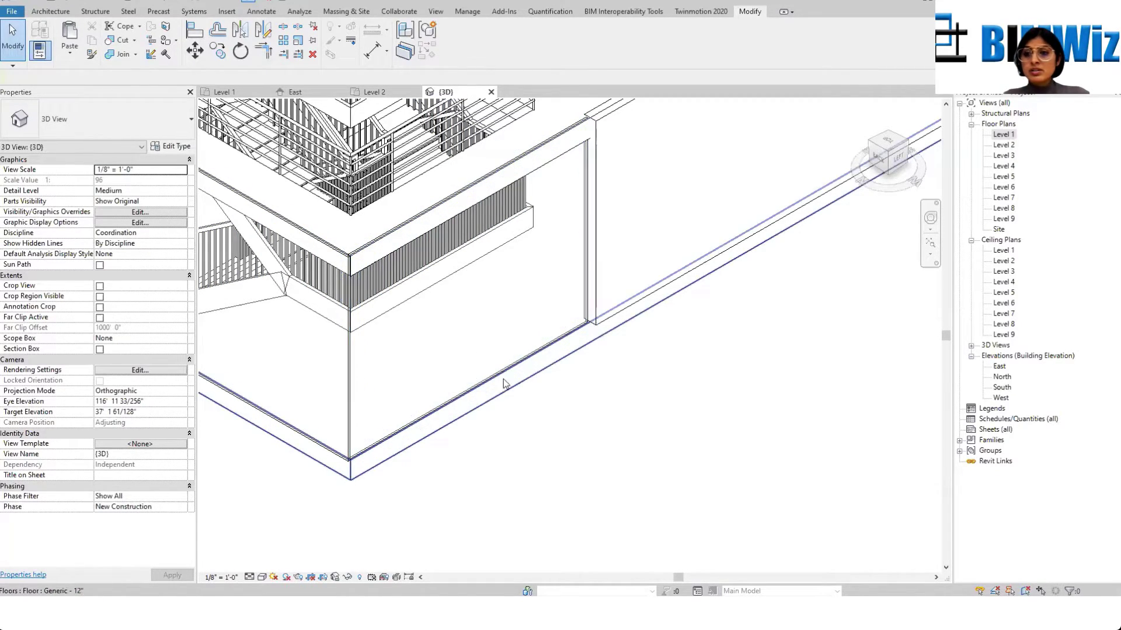
Step: Return to the Level 1 floor plan and go from its West elevation marker to the West elevation view
{"action": "scroll", "coordinate": [626, 372], "scroll_direction": "down", "scroll_amount": 4}
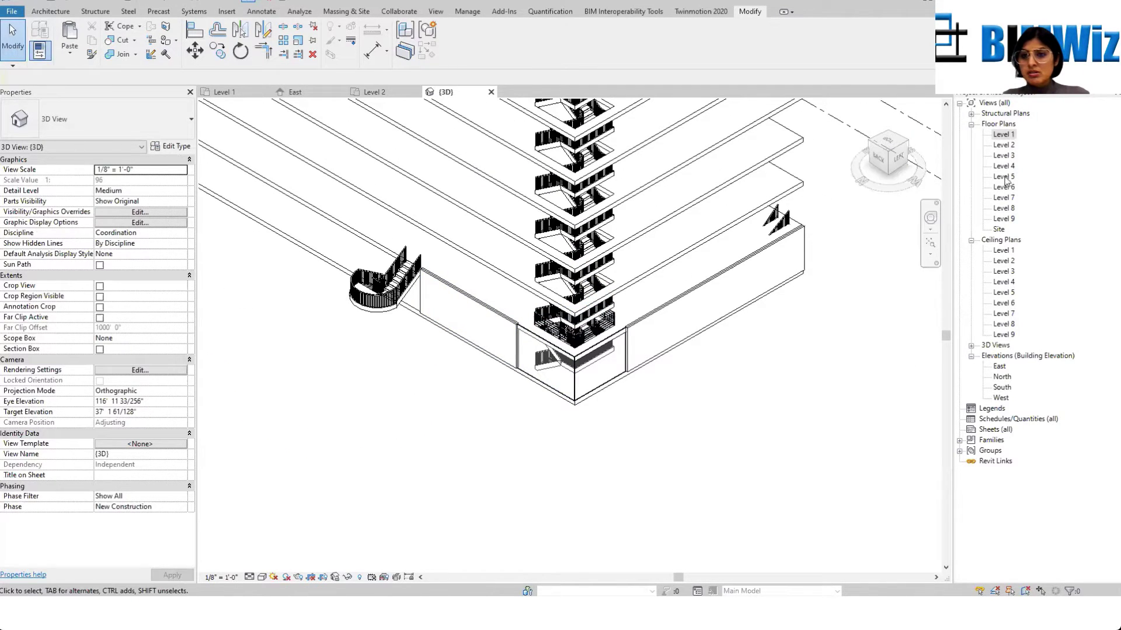
{"action": "double_click", "coordinate": [1004, 134]}
{"action": "scroll", "coordinate": [493, 308], "scroll_direction": "down", "scroll_amount": 2}
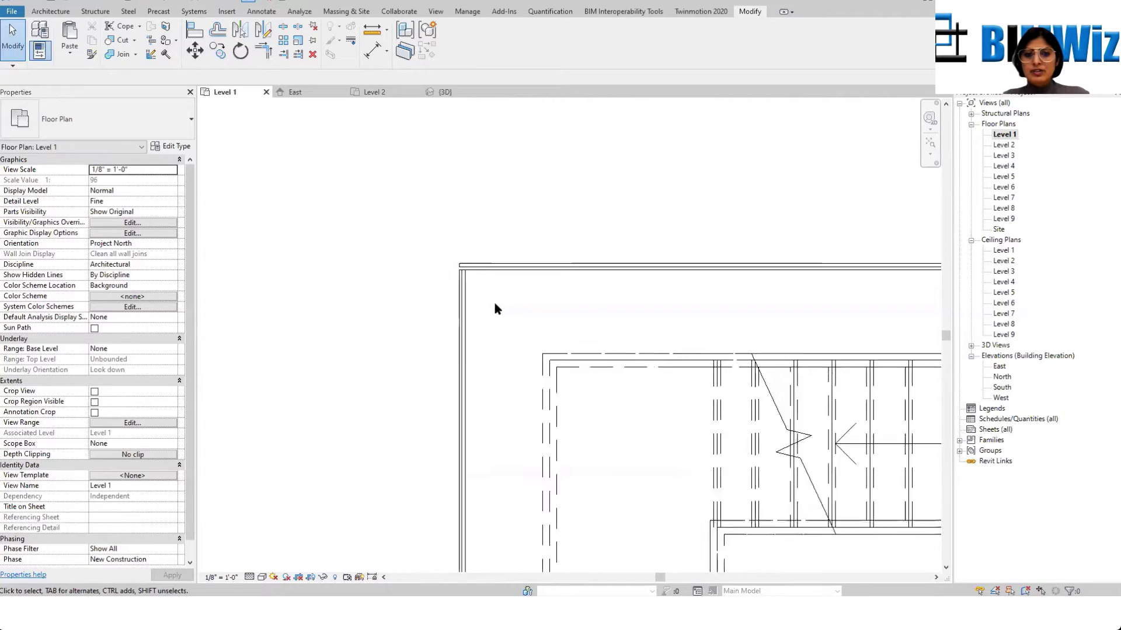
{"action": "scroll", "coordinate": [484, 336], "scroll_direction": "down", "scroll_amount": 5}
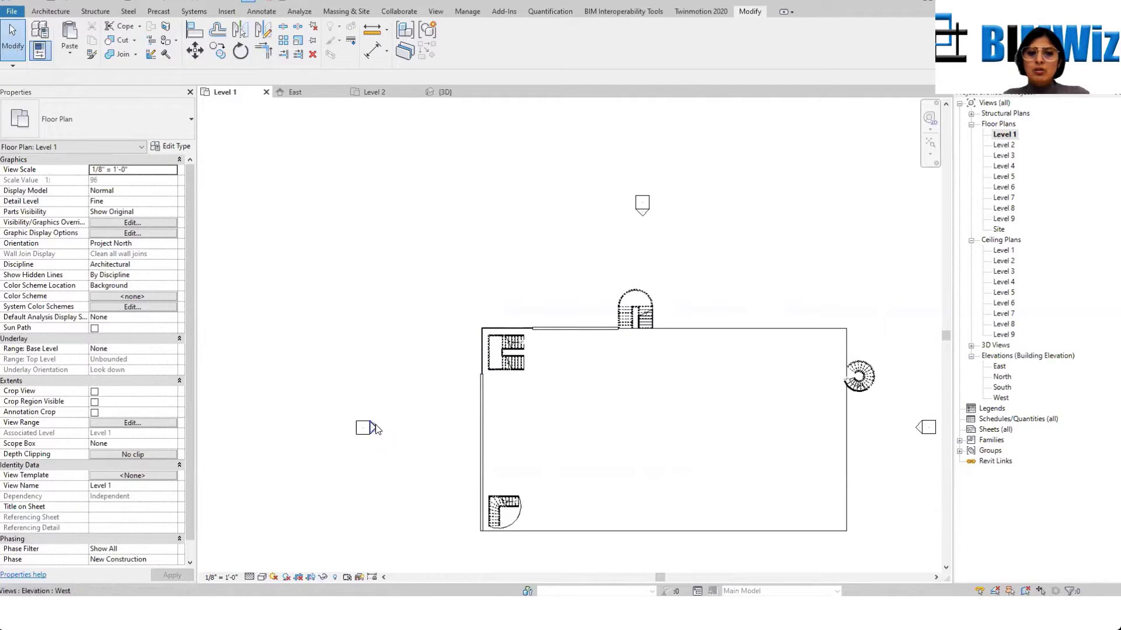
{"action": "right_click", "coordinate": [375, 429]}
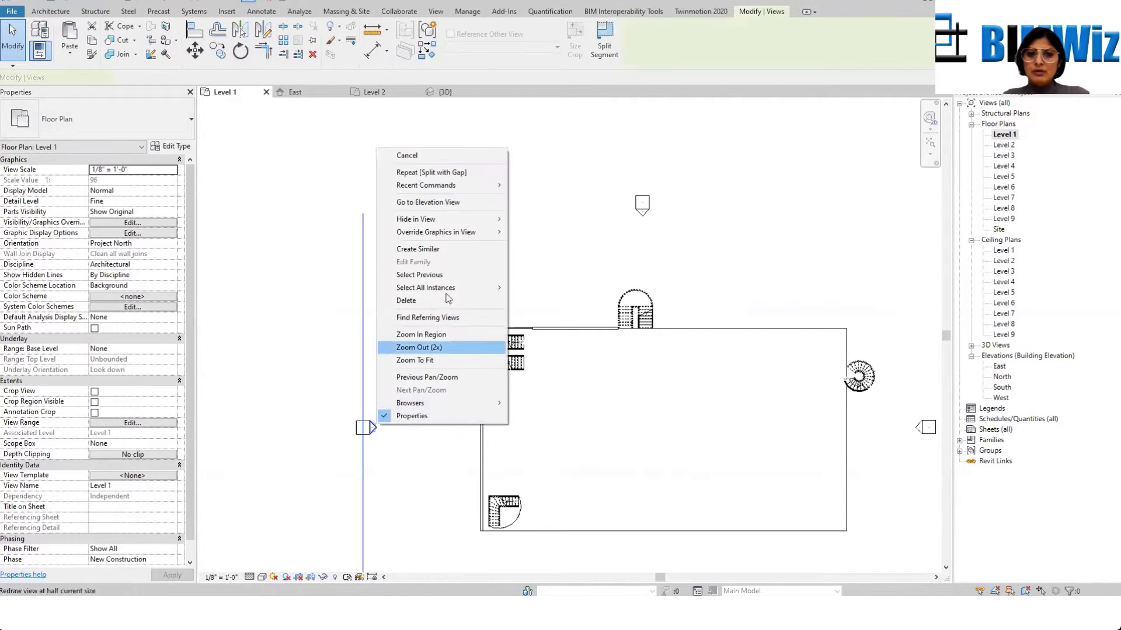
{"action": "left_click", "coordinate": [439, 204]}
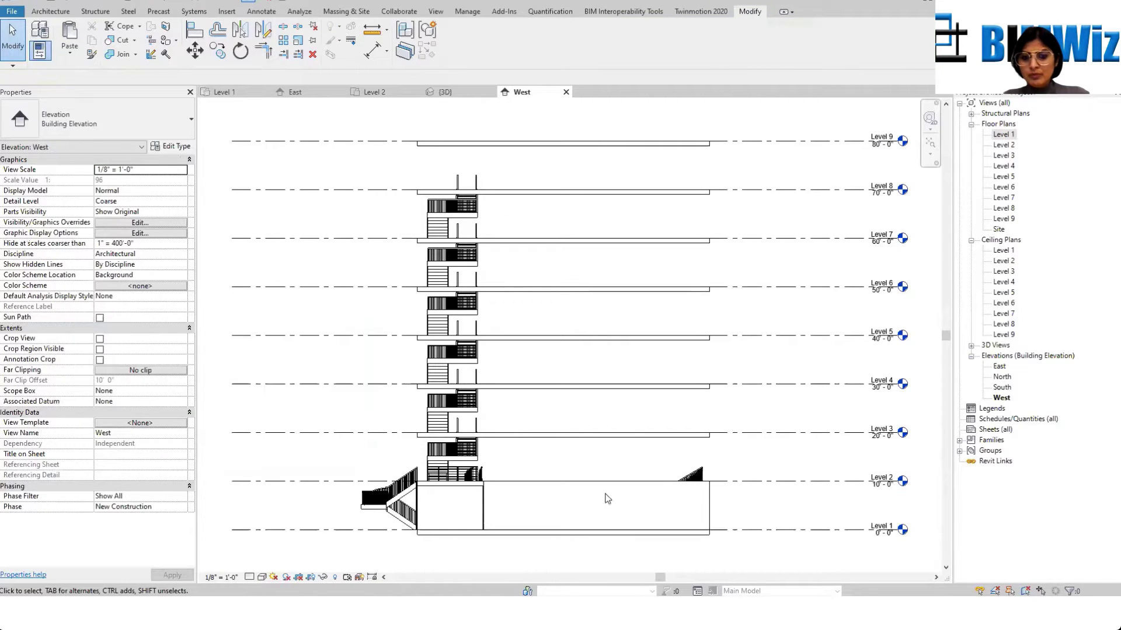
Step: Set the top constraint of the long Generic - 8" wall beside the curtain wall to Up to level: Level 9
{"action": "scroll", "coordinate": [476, 531], "scroll_direction": "up", "scroll_amount": 3}
{"action": "middle_click_drag", "start_coordinate": [531, 540], "coordinate": [575, 514]}
{"action": "scroll", "coordinate": [571, 454], "scroll_direction": "up", "scroll_amount": 3}
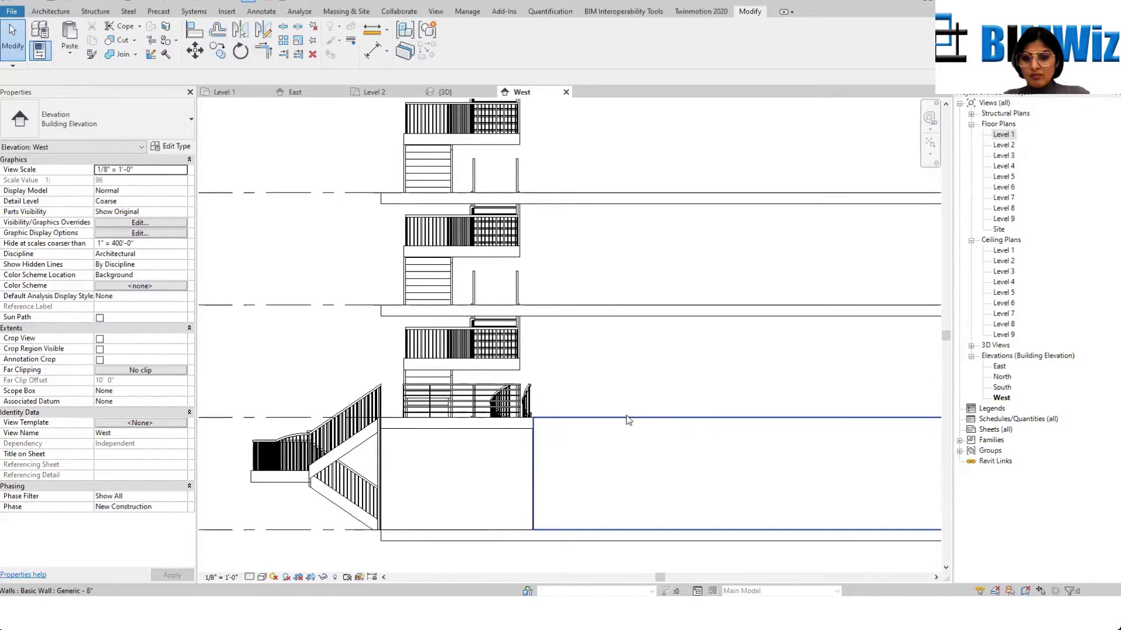
{"action": "left_click", "coordinate": [628, 419]}
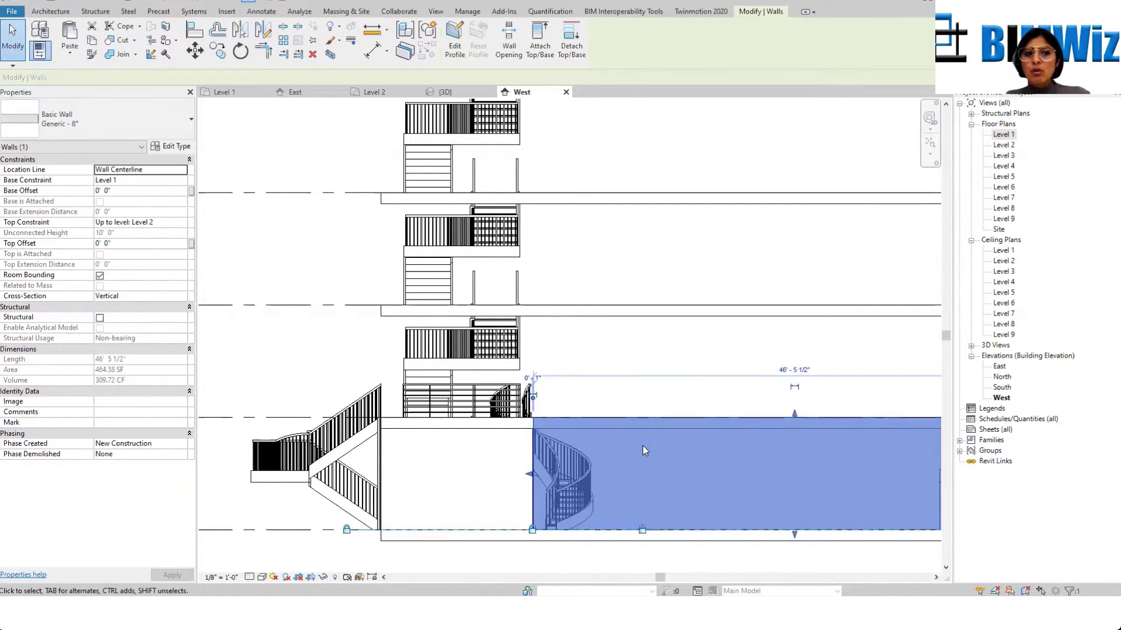
{"action": "scroll", "coordinate": [528, 418], "scroll_direction": "down", "scroll_amount": 2}
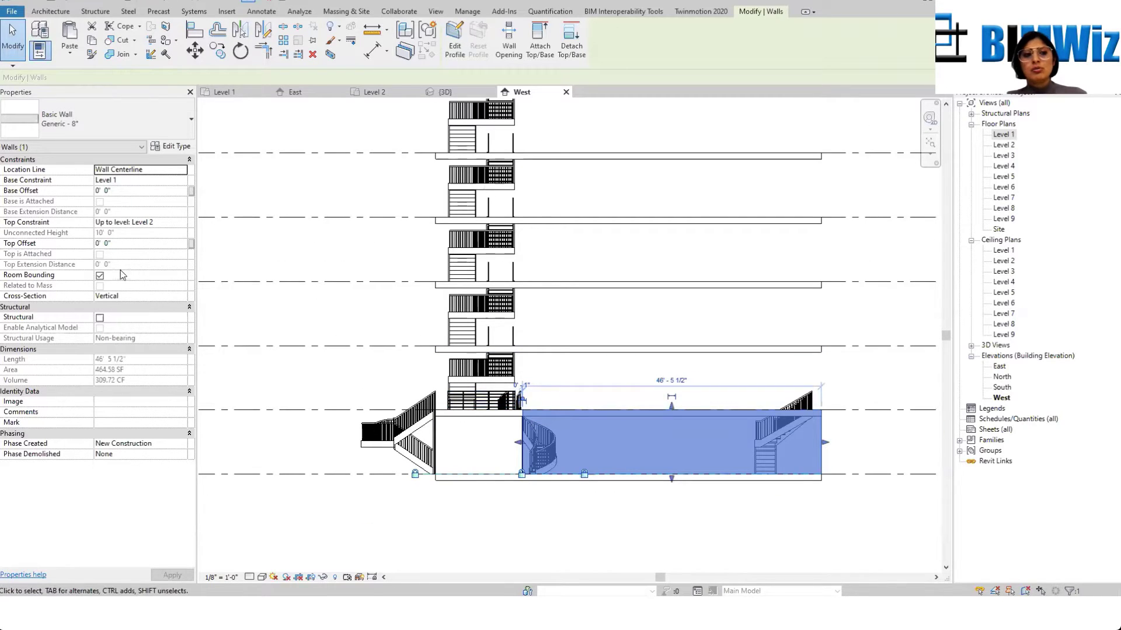
{"action": "left_click", "coordinate": [181, 219]}
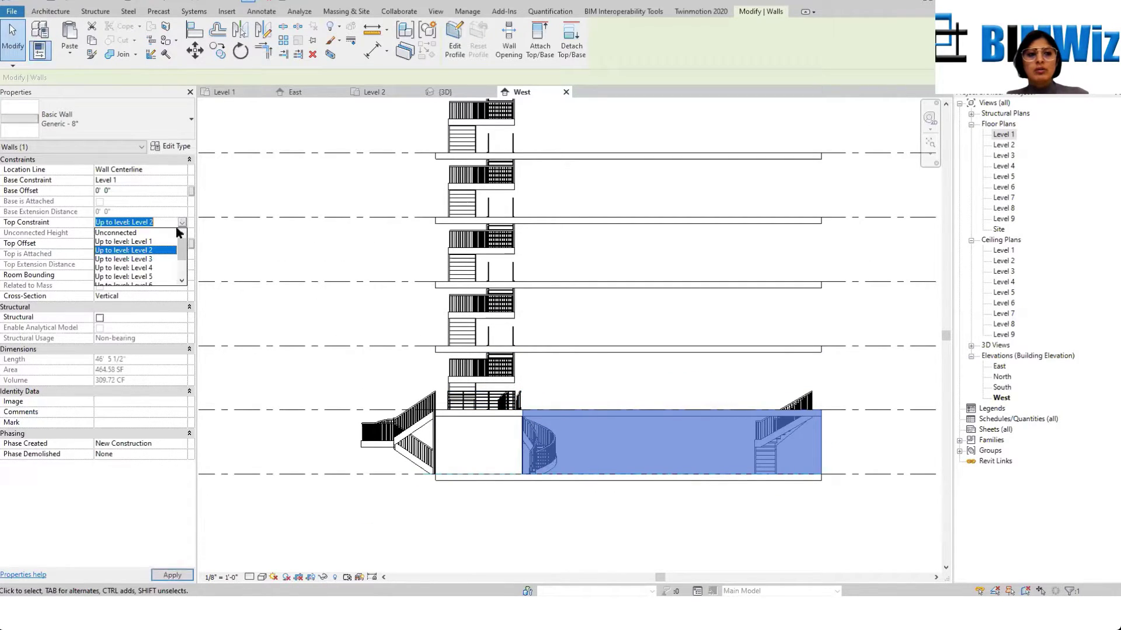
{"action": "scroll", "coordinate": [148, 275], "scroll_direction": "down", "scroll_amount": 2}
{"action": "left_click", "coordinate": [148, 277]}
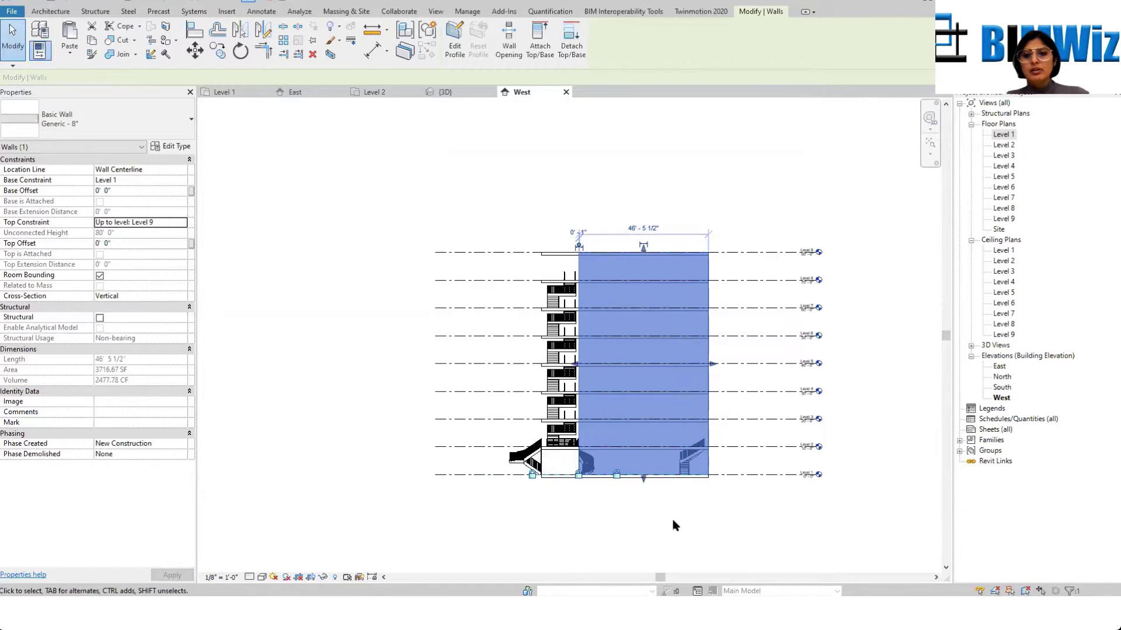
{"action": "left_click", "coordinate": [671, 516]}
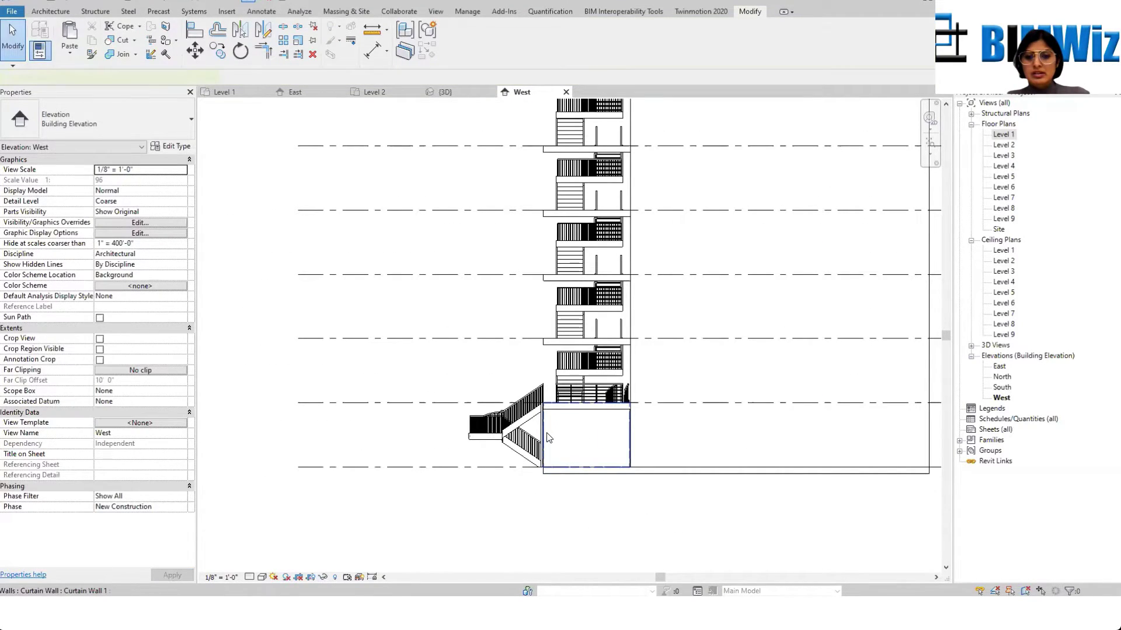
Step: Examine the properties and grid layout settings of the Curtain Wall 1 segment in the West elevation
{"action": "left_click", "coordinate": [559, 453]}
{"action": "scroll", "coordinate": [559, 453], "scroll_direction": "up", "scroll_amount": 2}
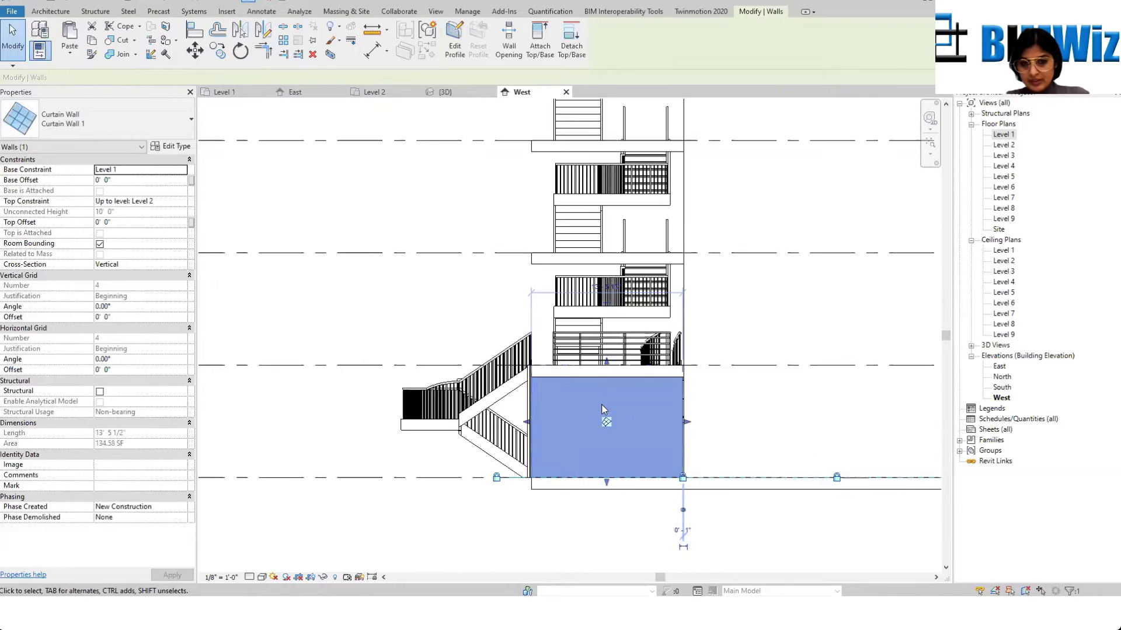
{"action": "scroll", "coordinate": [667, 422], "scroll_direction": "up", "scroll_amount": 2}
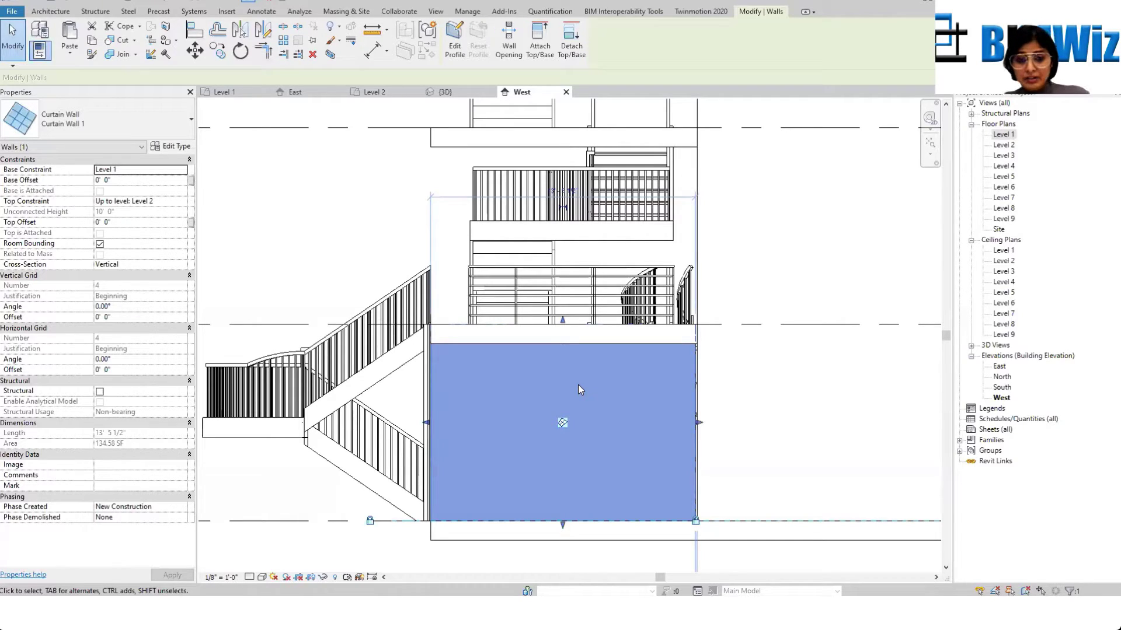
{"action": "left_click", "coordinate": [561, 422]}
{"action": "key", "text": "Escape"}
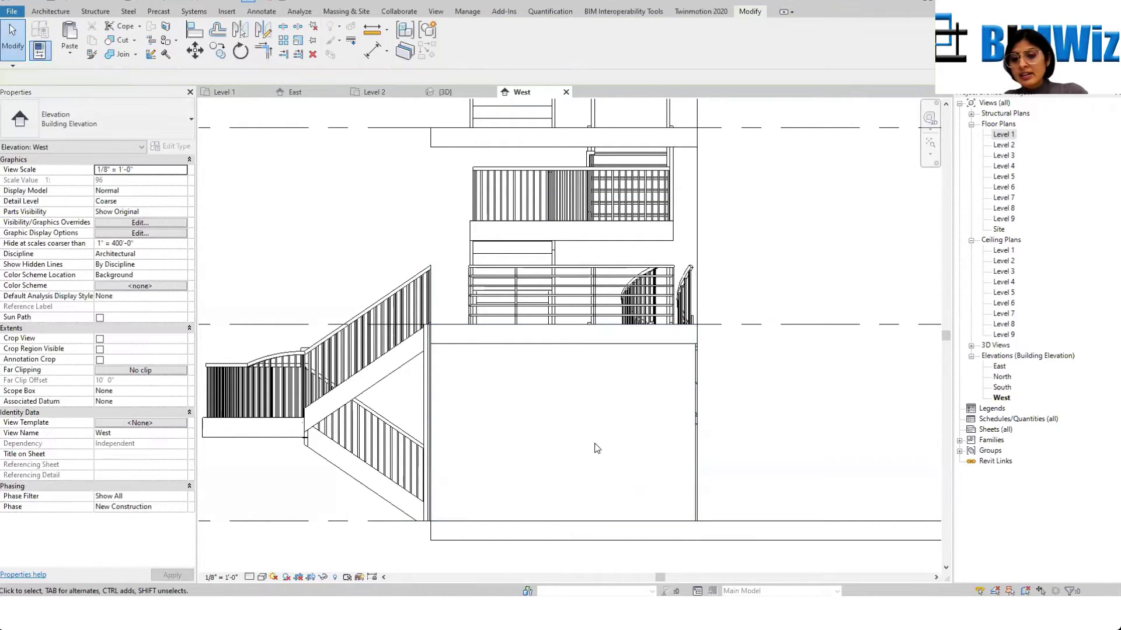
{"action": "left_click", "coordinate": [562, 519]}
{"action": "left_click", "coordinate": [563, 423]}
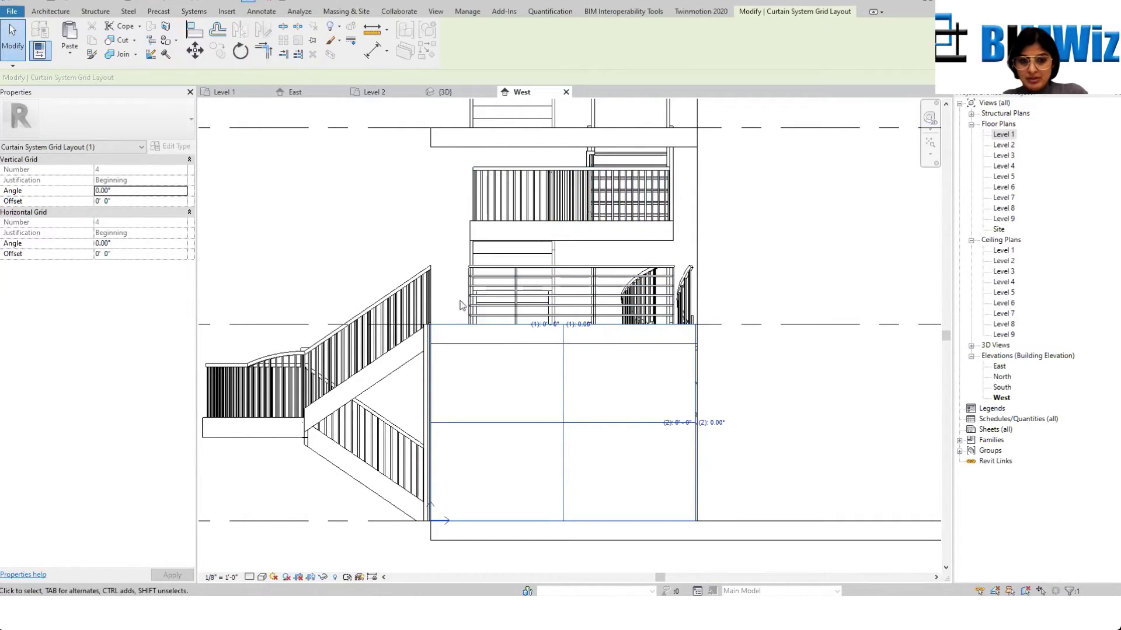
{"action": "key", "text": "Escape"}
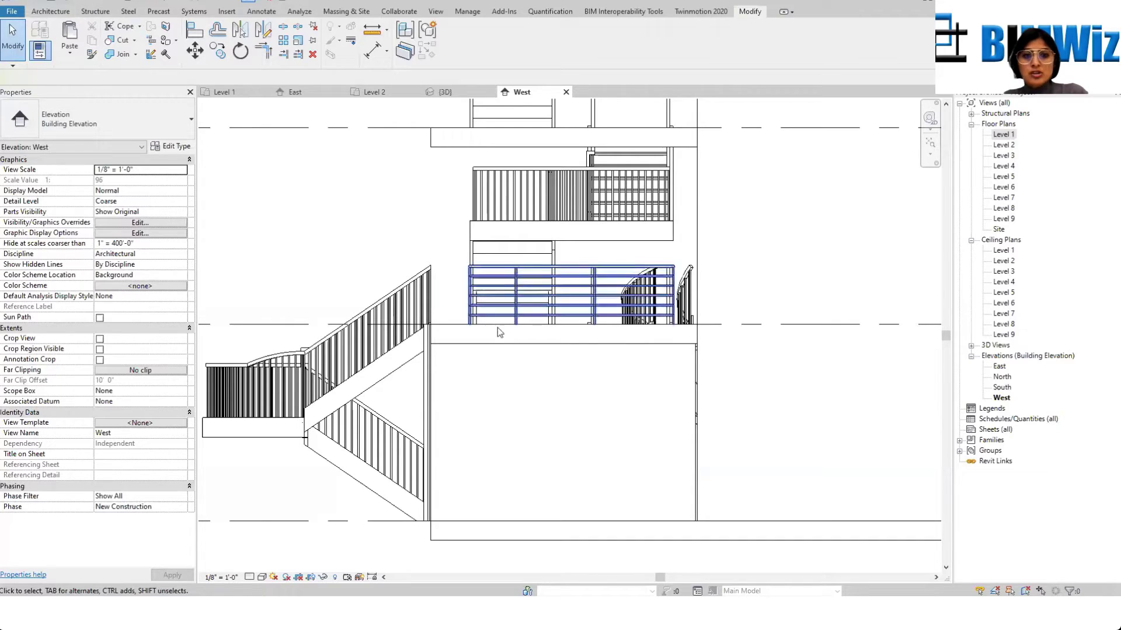
Step: Add a horizontal curtain grid line about 6'-8" above the curtain wall's base and a vertical one about 2'-6" from its stair-side edge
{"action": "left_click", "coordinate": [459, 519]}
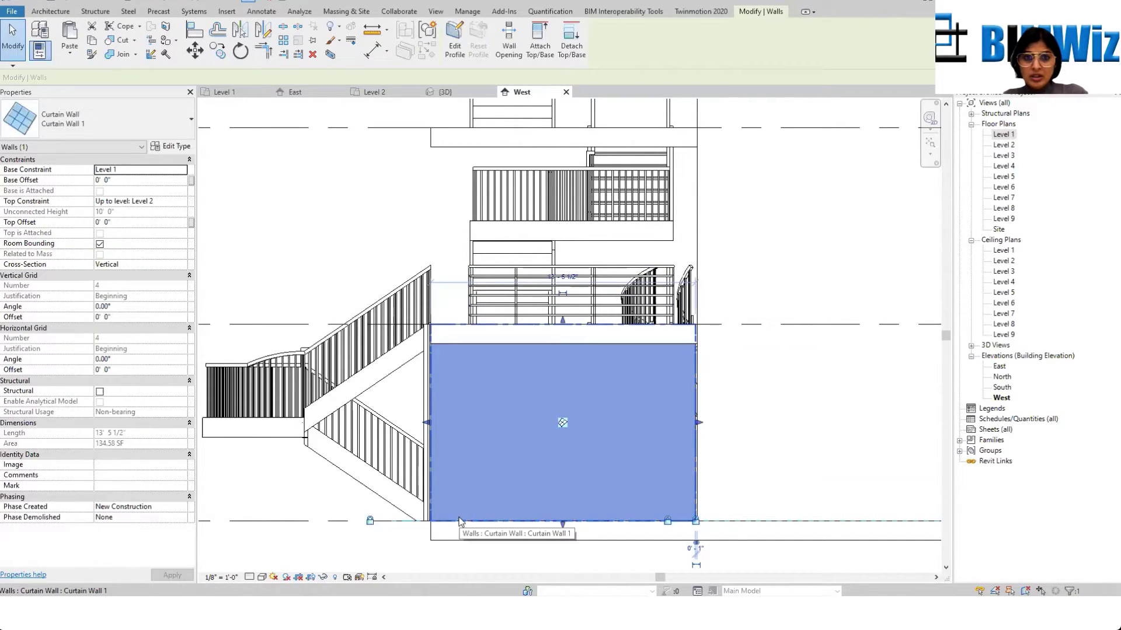
{"action": "left_click", "coordinate": [51, 12]}
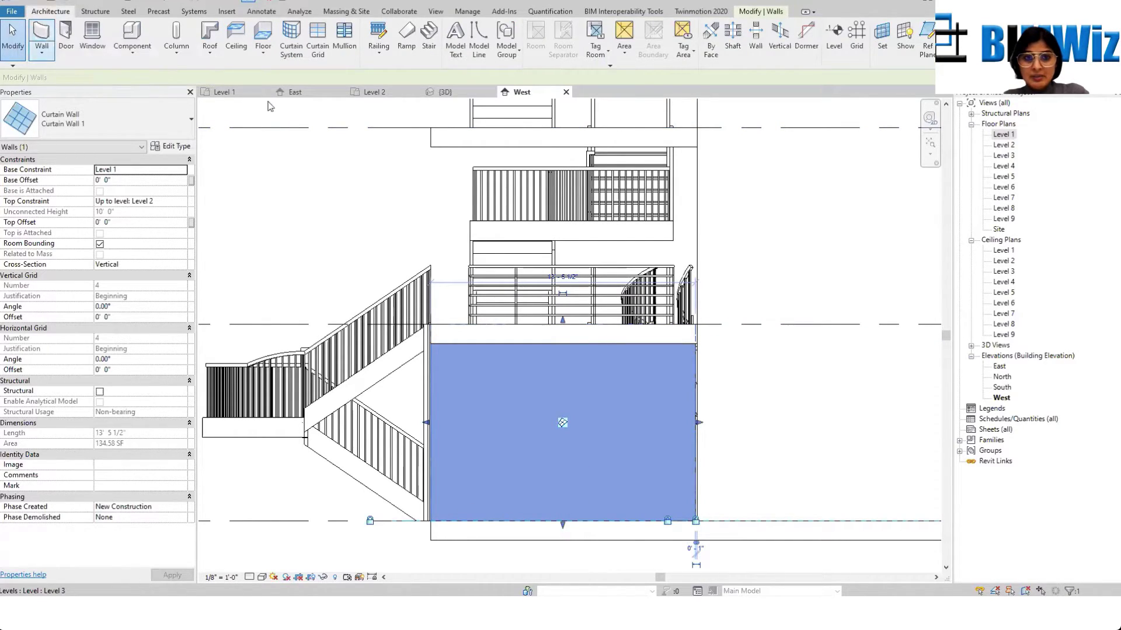
{"action": "left_click", "coordinate": [321, 53]}
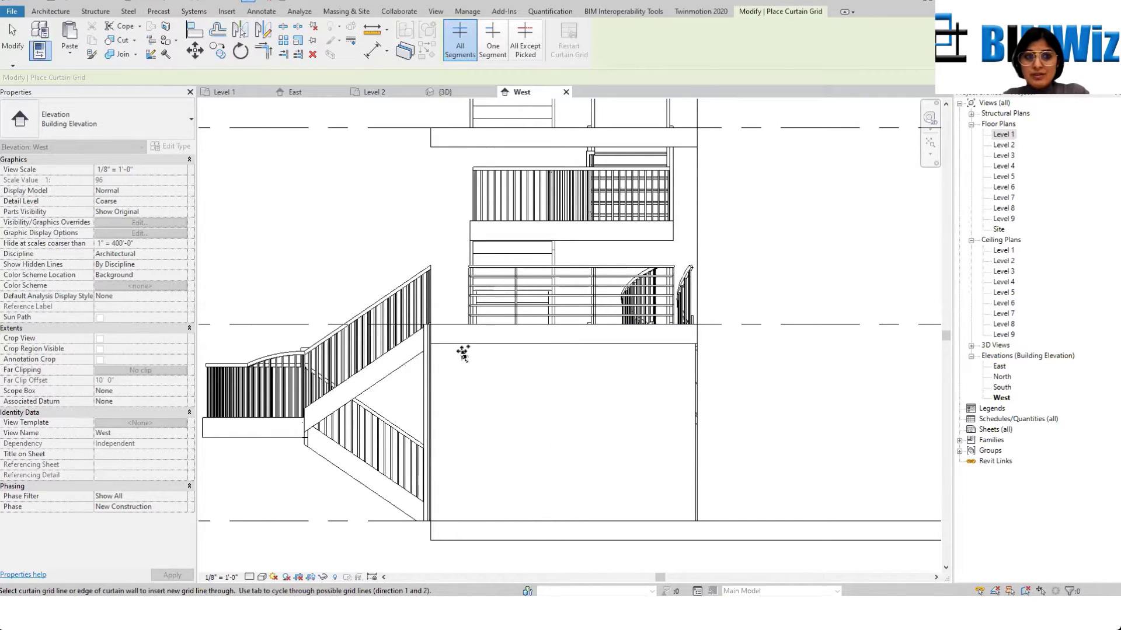
{"action": "left_click", "coordinate": [433, 385]}
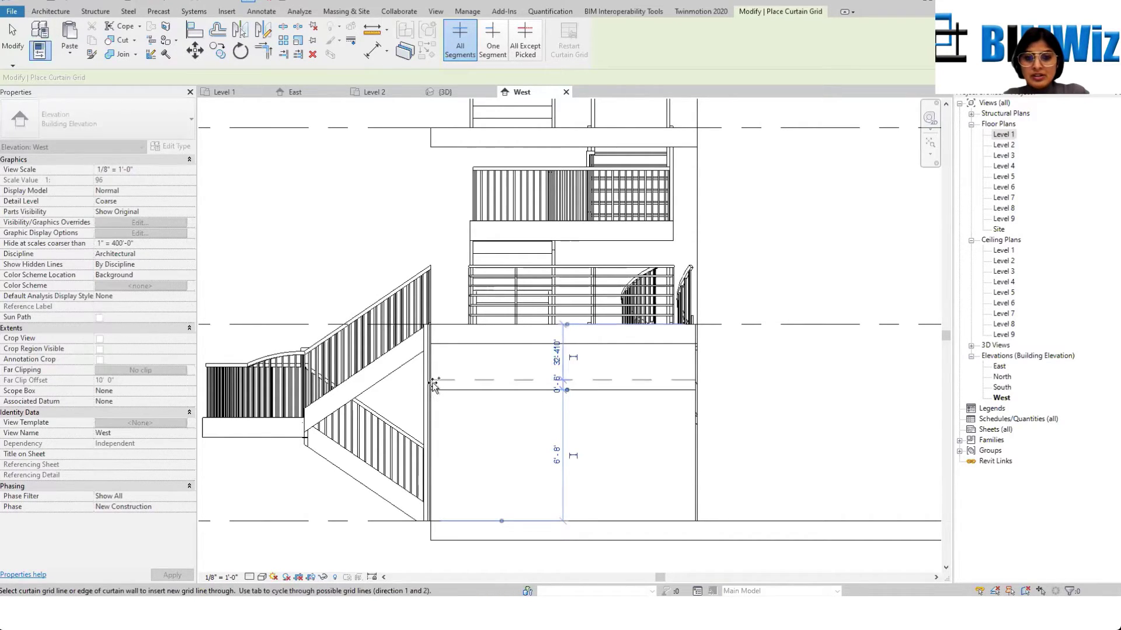
{"action": "key", "text": "Escape"}
{"action": "left_click", "coordinate": [633, 390]}
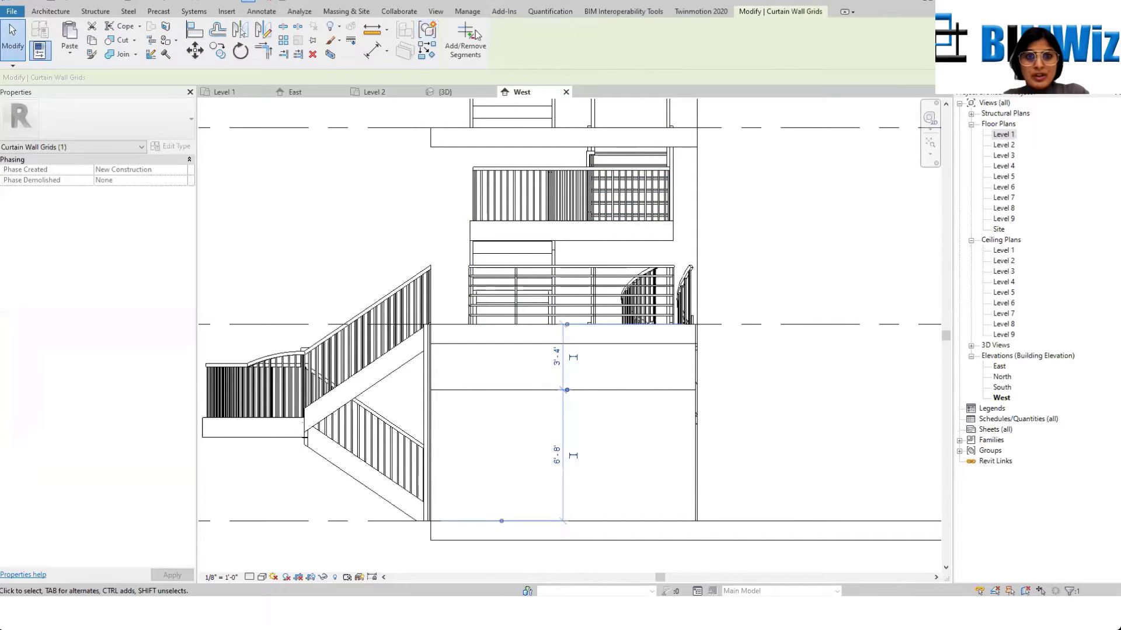
{"action": "key", "text": "Escape"}
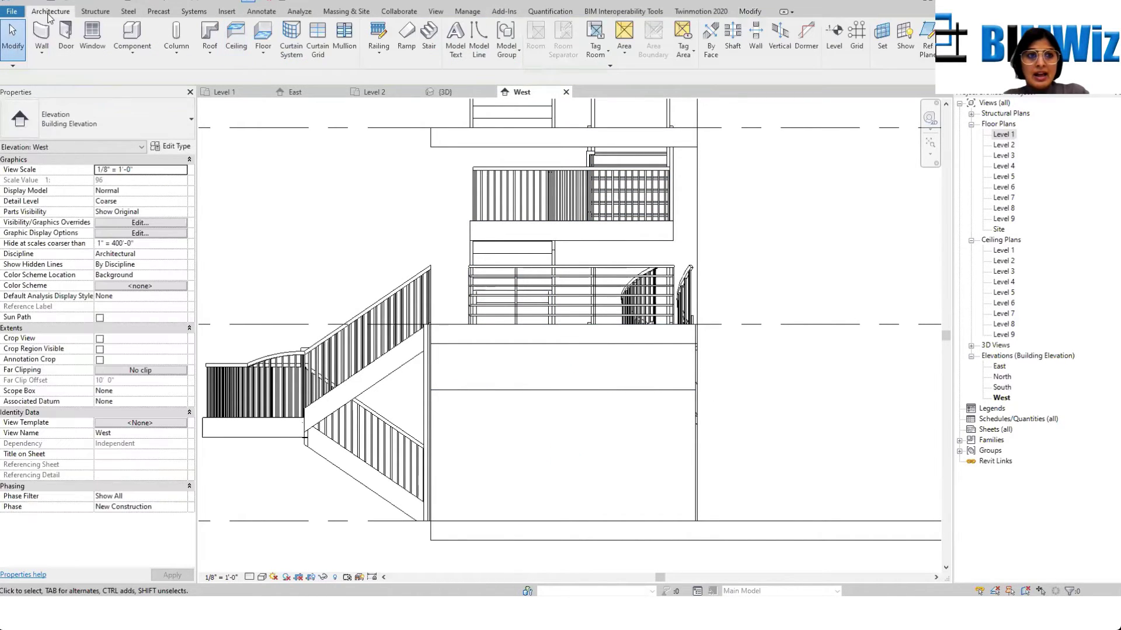
{"action": "left_click", "coordinate": [320, 52]}
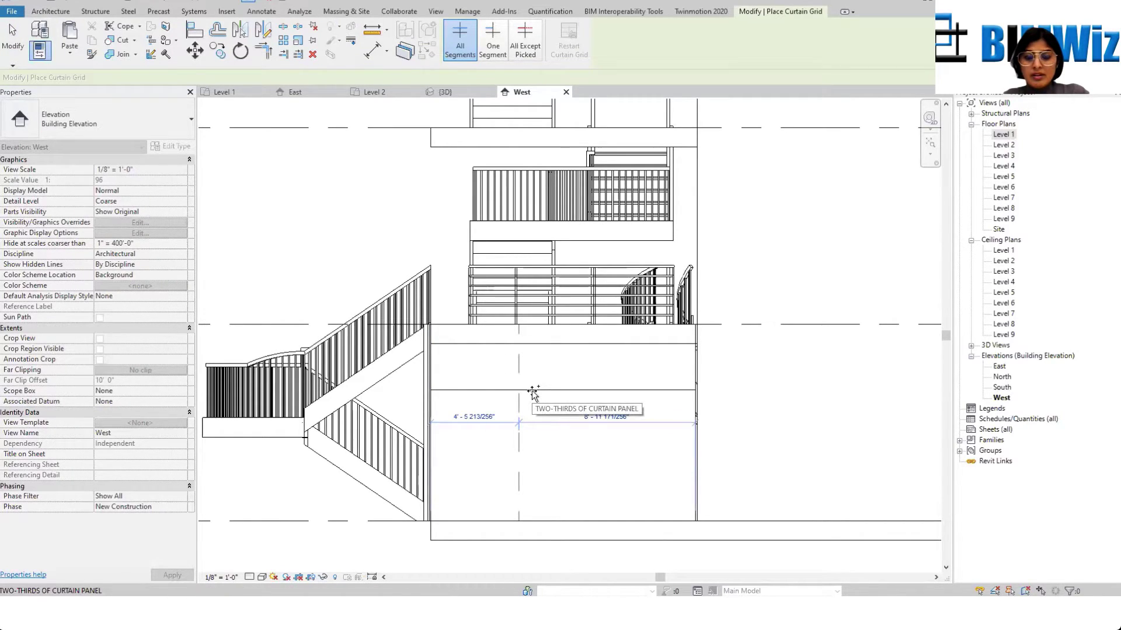
{"action": "left_click", "coordinate": [477, 388]}
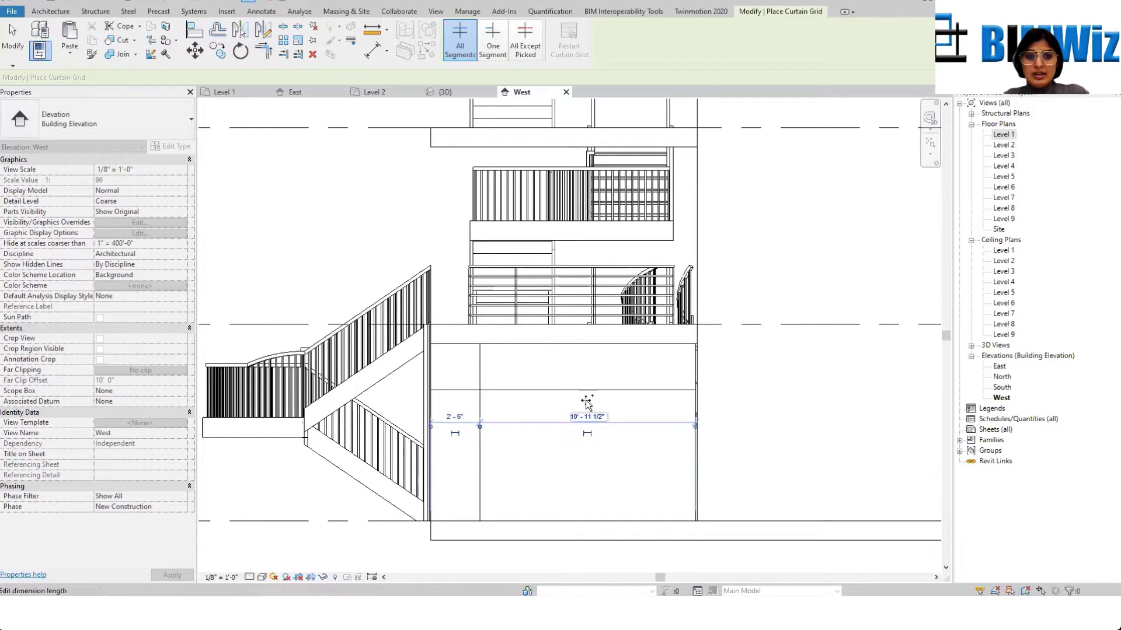
{"action": "key", "text": "o"}
{"action": "key", "text": "f"}
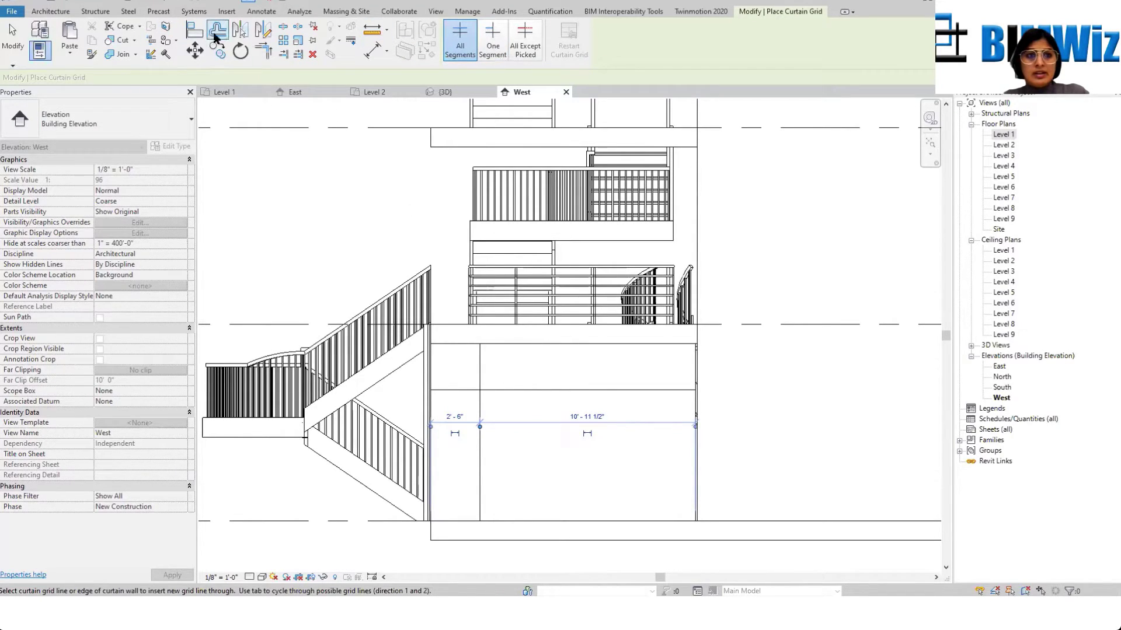
{"action": "left_click", "coordinate": [178, 78]}
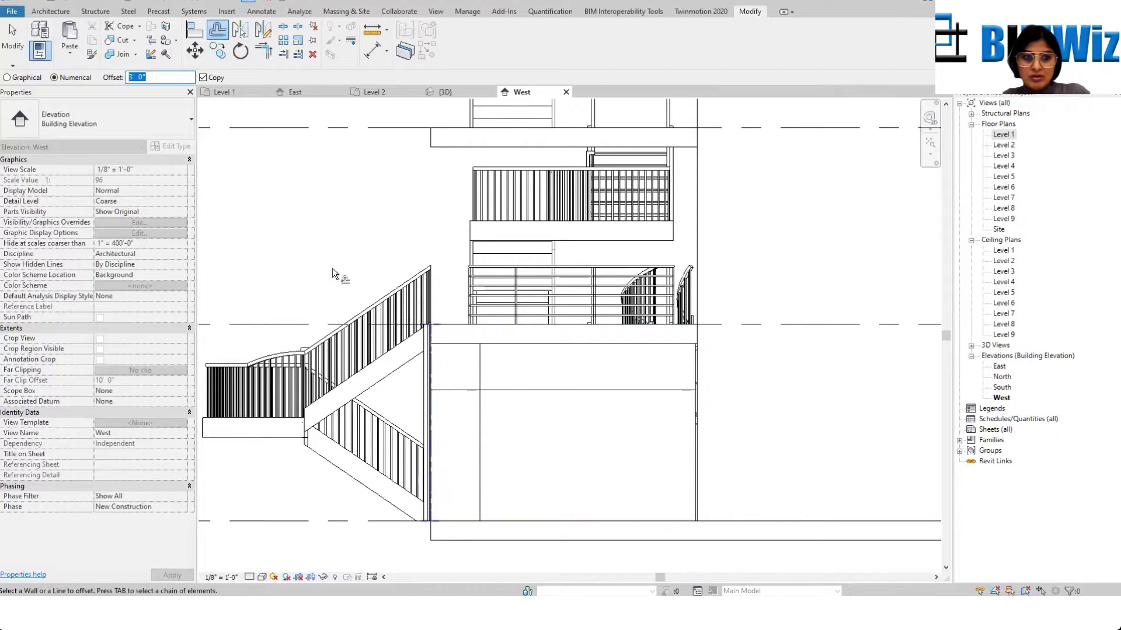
{"action": "right_click", "coordinate": [501, 366]}
{"action": "left_click", "coordinate": [516, 373]}
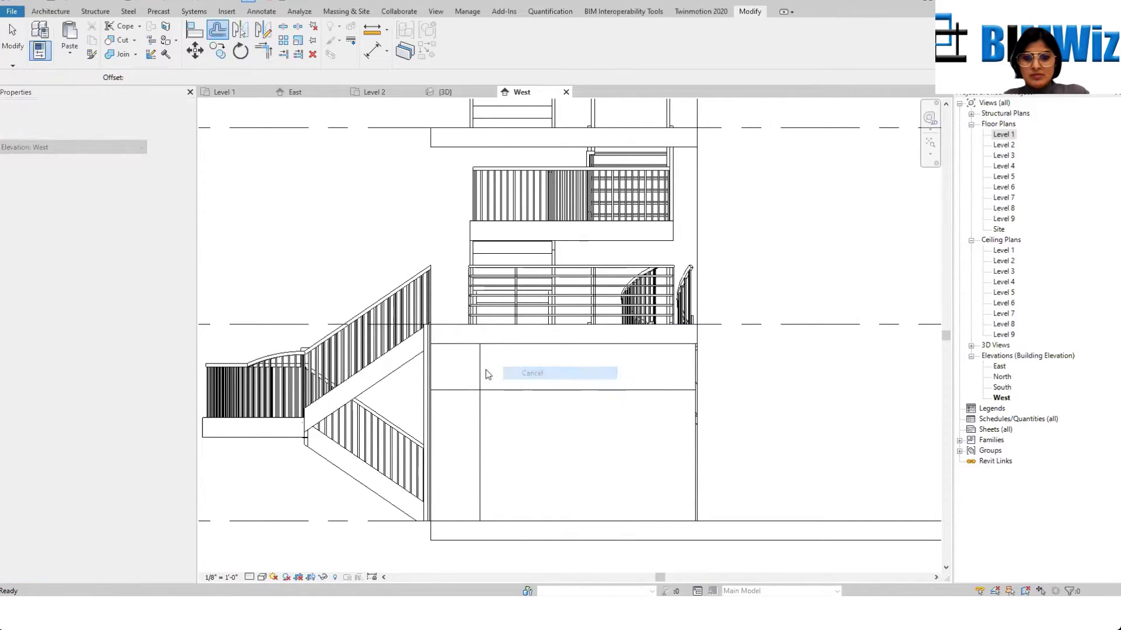
Step: Copy the vertical curtain grid line further along the wall and set the spacing between the two lines to 3'
{"action": "left_click", "coordinate": [480, 373]}
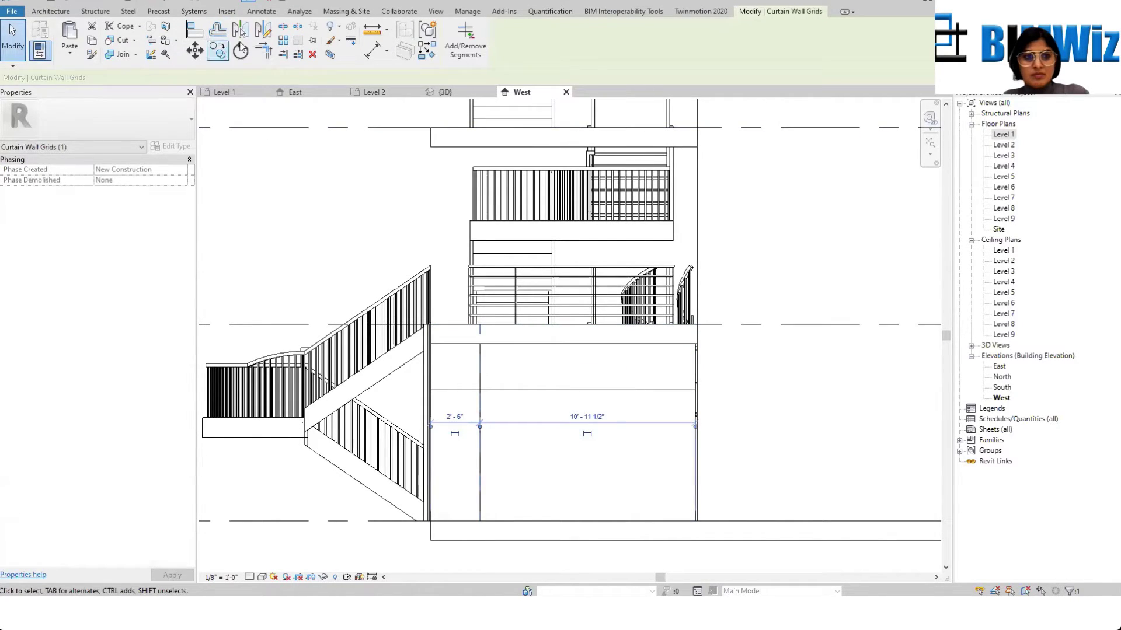
{"action": "left_click", "coordinate": [225, 50]}
{"action": "left_click", "coordinate": [480, 388]}
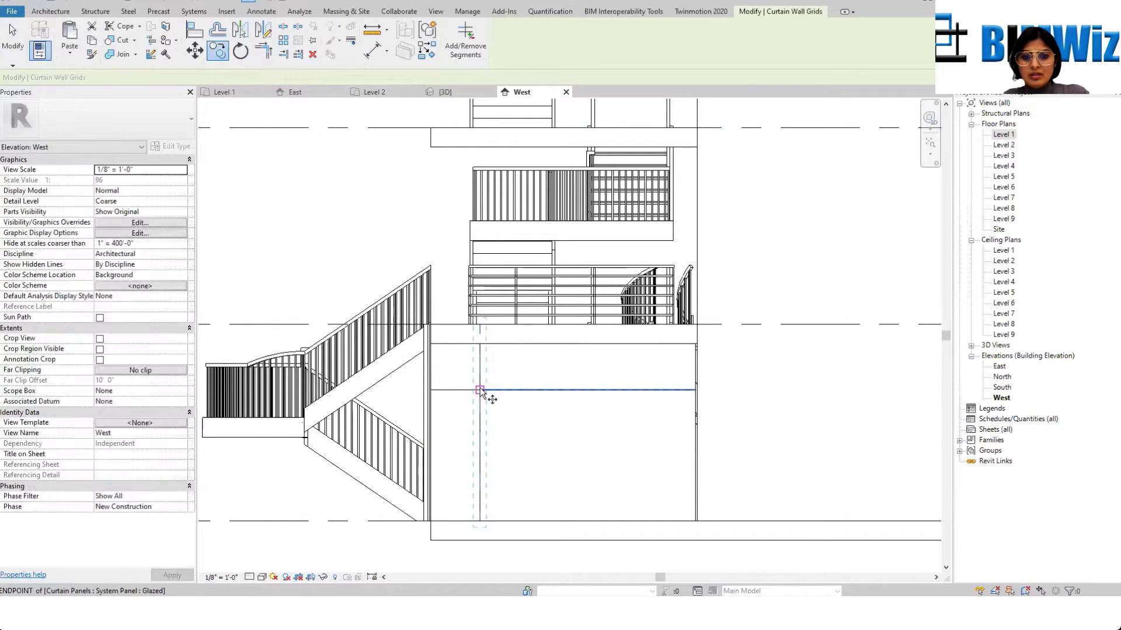
{"action": "left_click", "coordinate": [529, 390]}
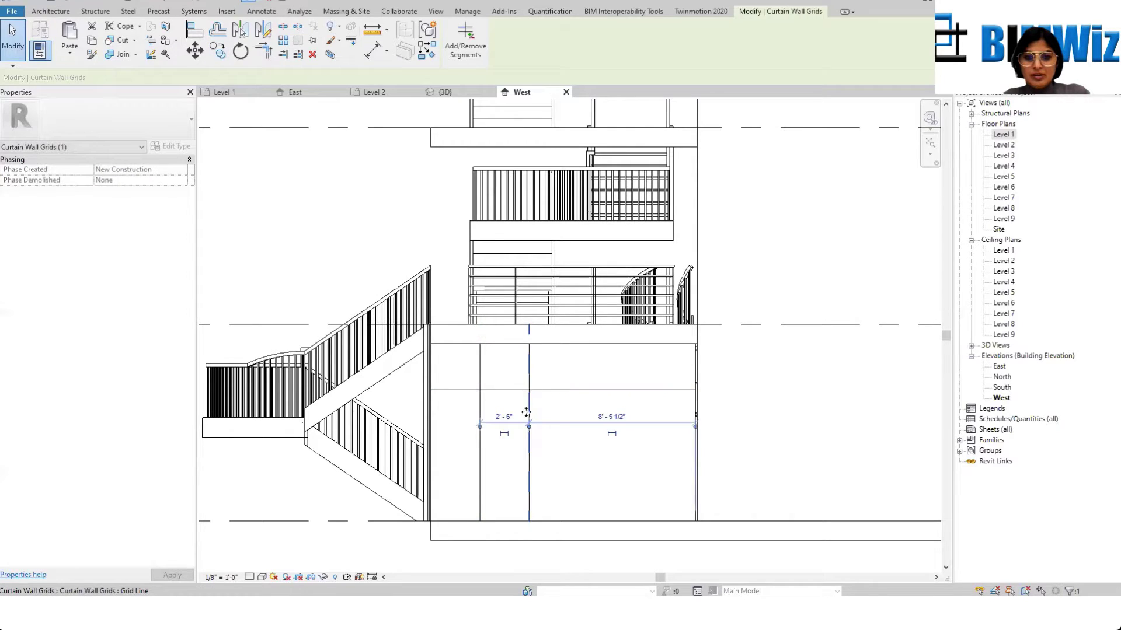
{"action": "left_click", "coordinate": [504, 416]}
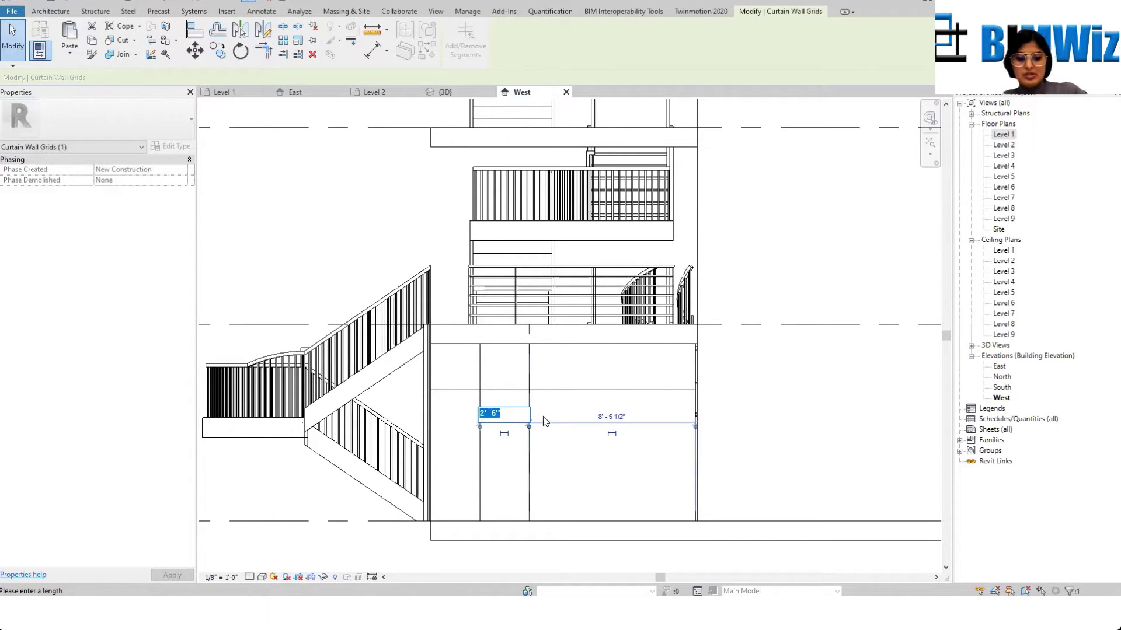
{"action": "type", "text": "3'"}
{"action": "key", "text": "Return"}
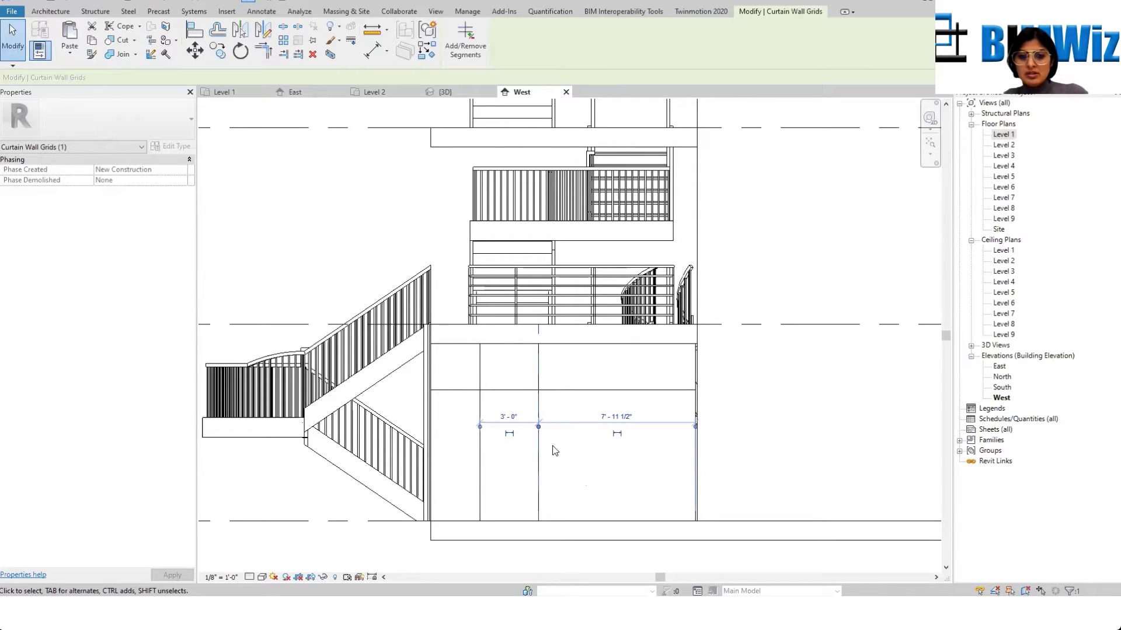
Step: Copy the selected vertical curtain grid line twice further along the curtain wall at 3' spacing, using the multiple copy option
{"action": "left_click", "coordinate": [211, 53]}
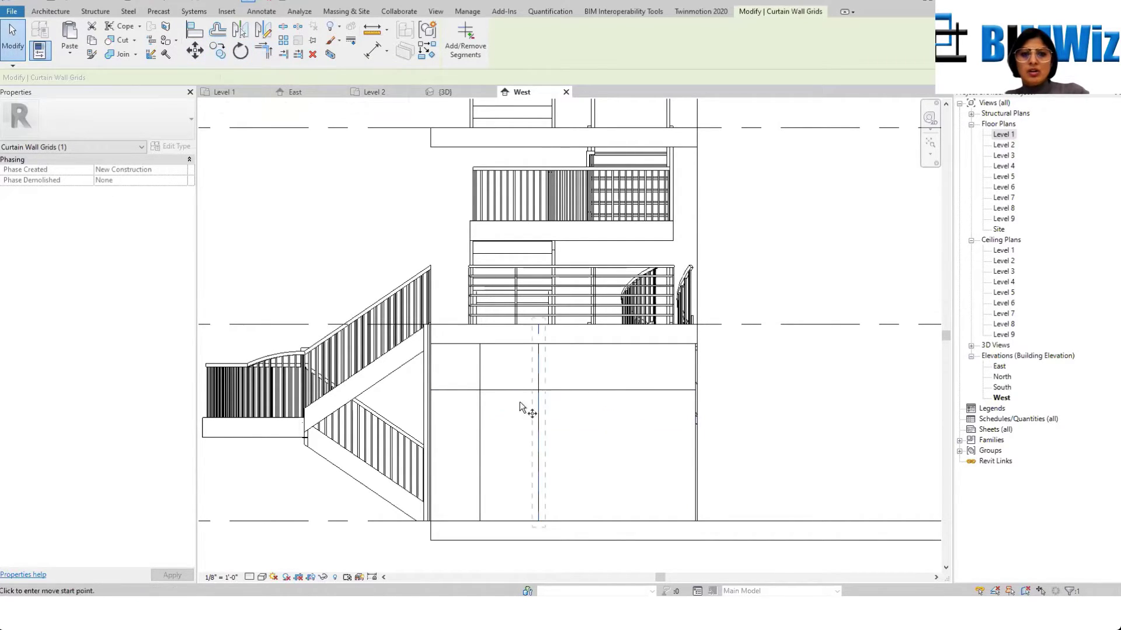
{"action": "left_click", "coordinate": [538, 390]}
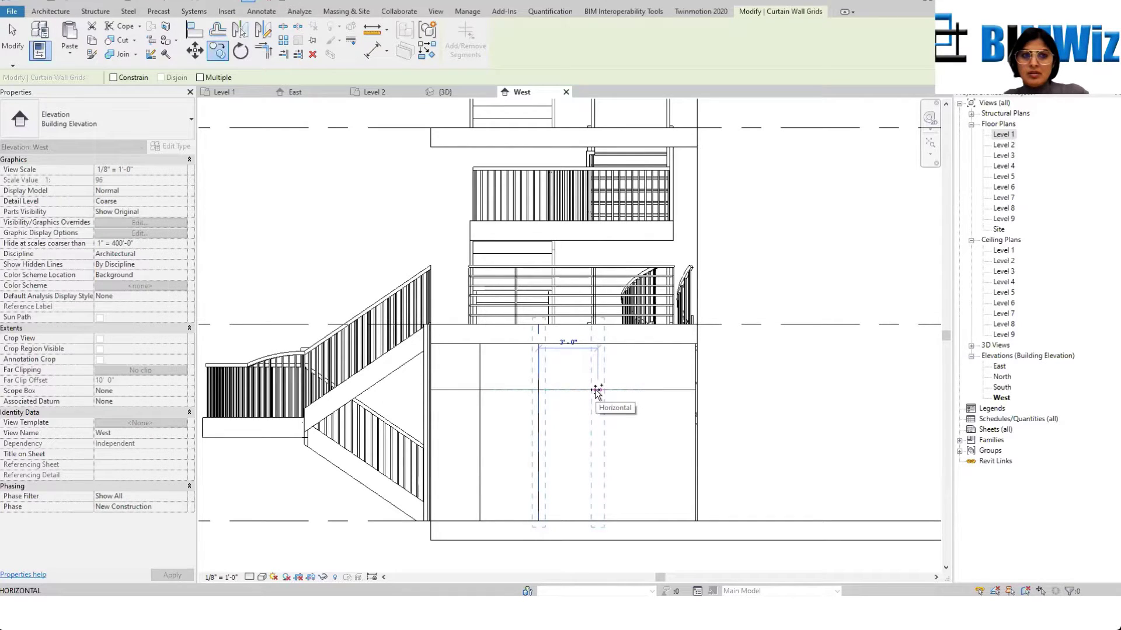
{"action": "left_click", "coordinate": [200, 78]}
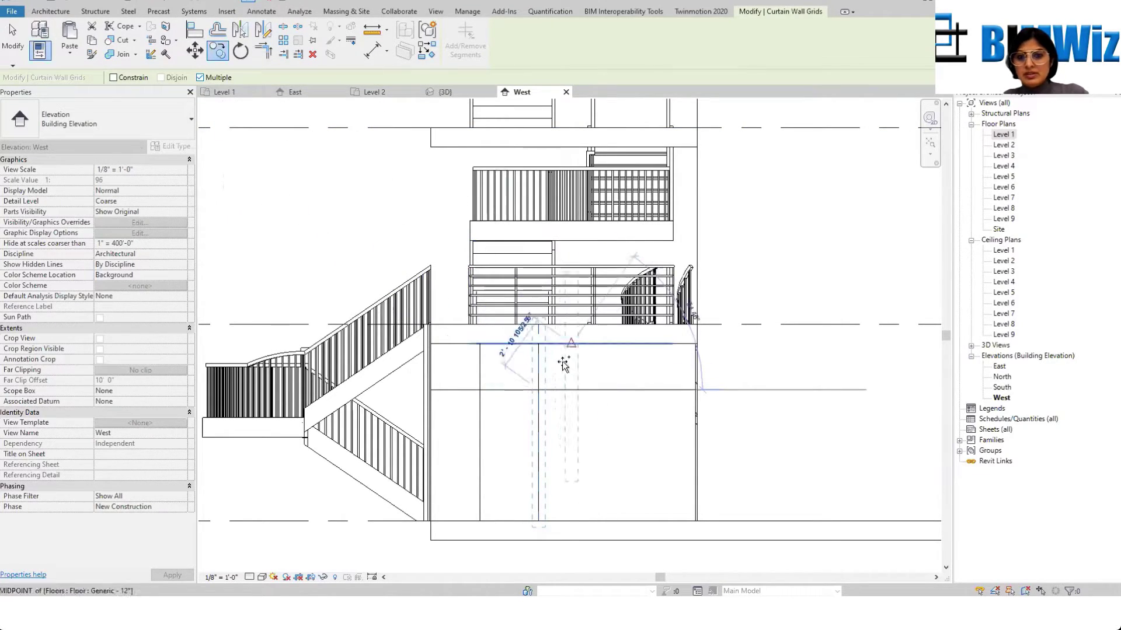
{"action": "left_click", "coordinate": [597, 392]}
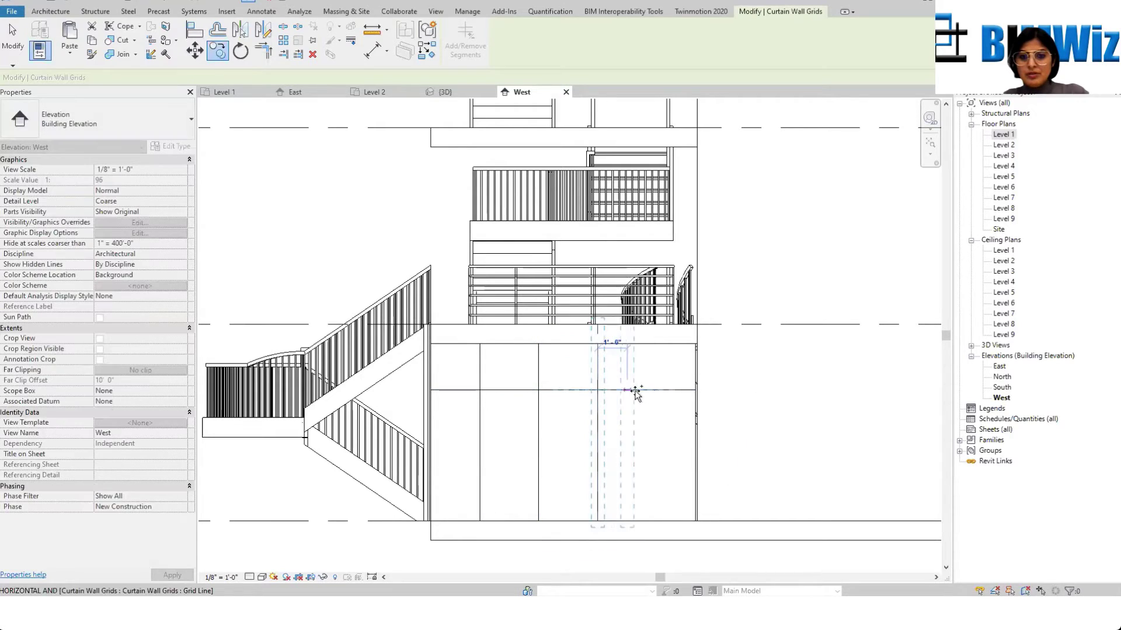
{"action": "left_click", "coordinate": [655, 391]}
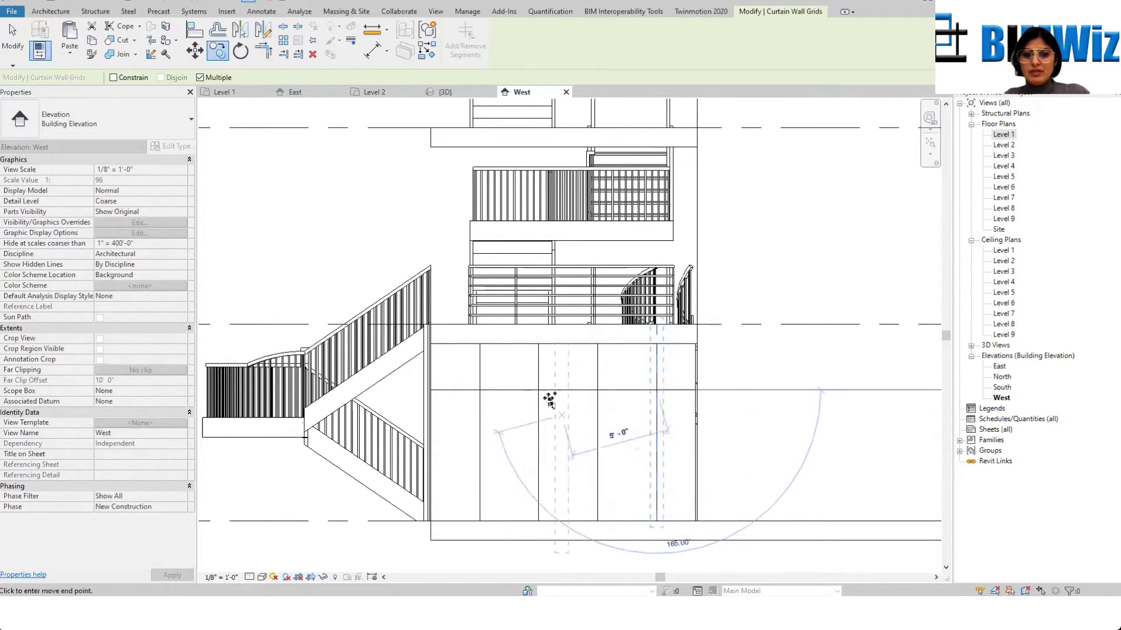
{"action": "key", "text": "Escape"}
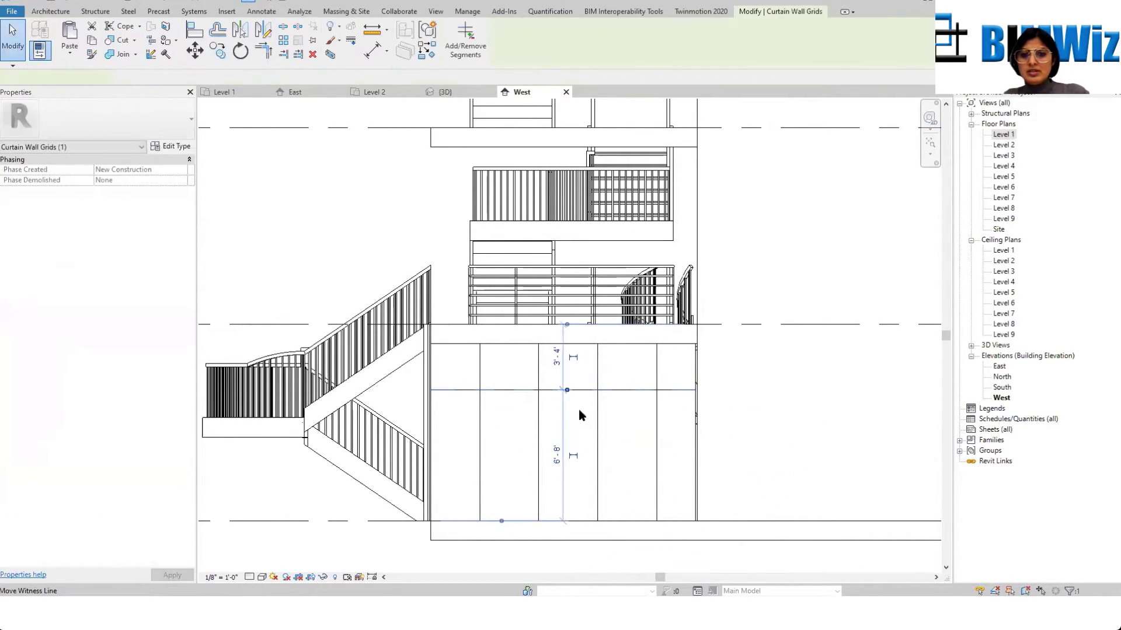
Step: Replace the curtain wall's horizontal grid line with a new one at mid-height, 5' above the base
{"action": "key", "text": "Escape"}
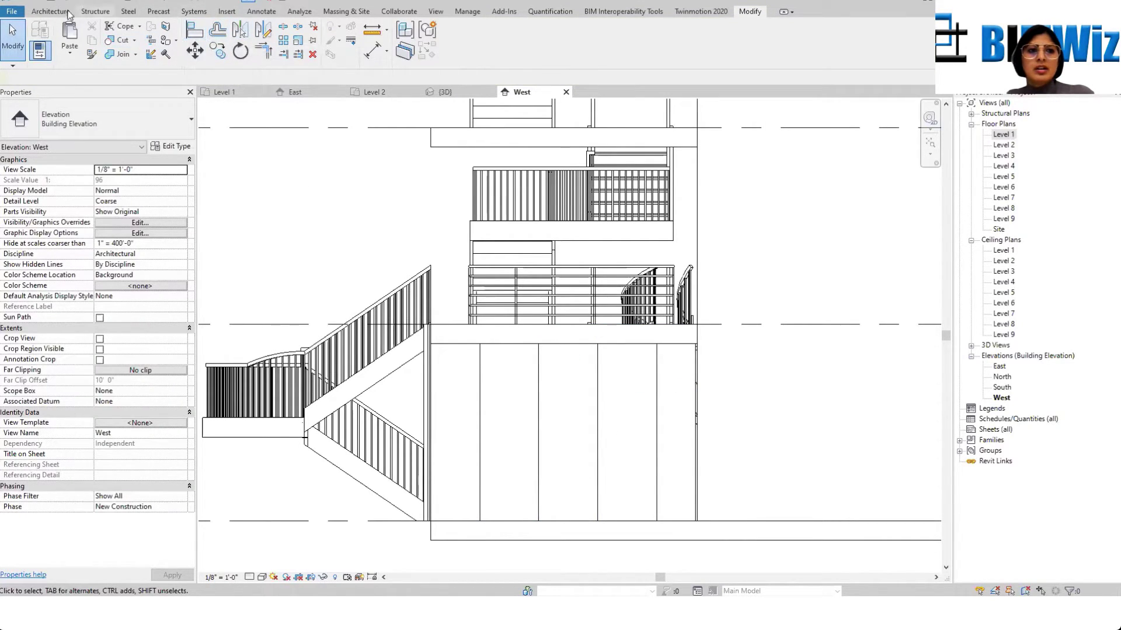
{"action": "left_click", "coordinate": [52, 12]}
{"action": "left_click", "coordinate": [309, 34]}
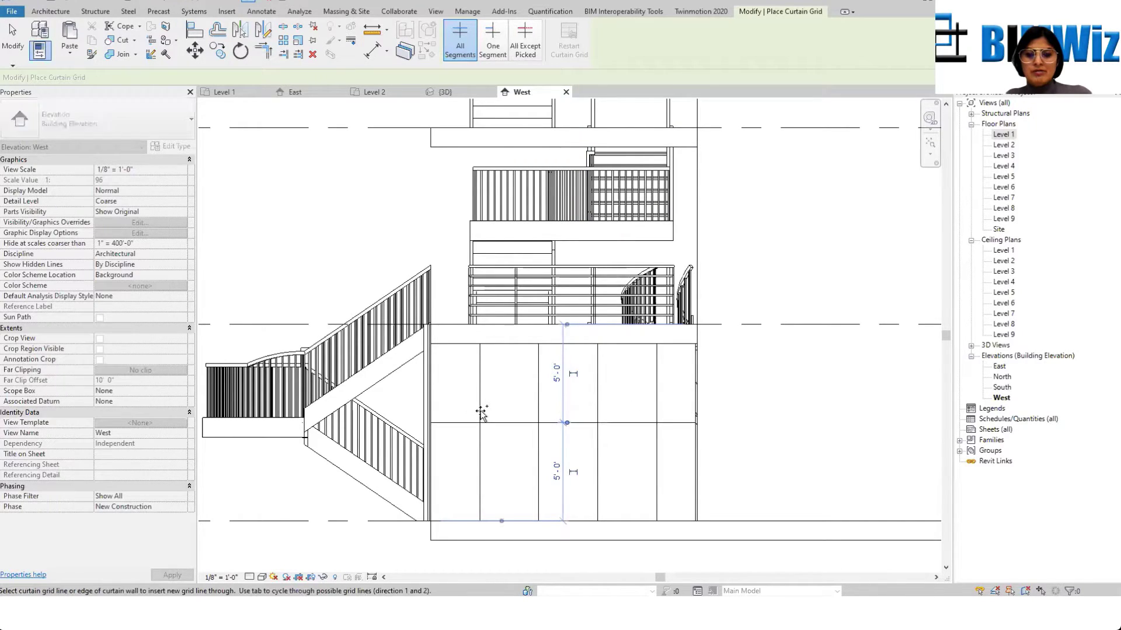
{"action": "left_click", "coordinate": [484, 421]}
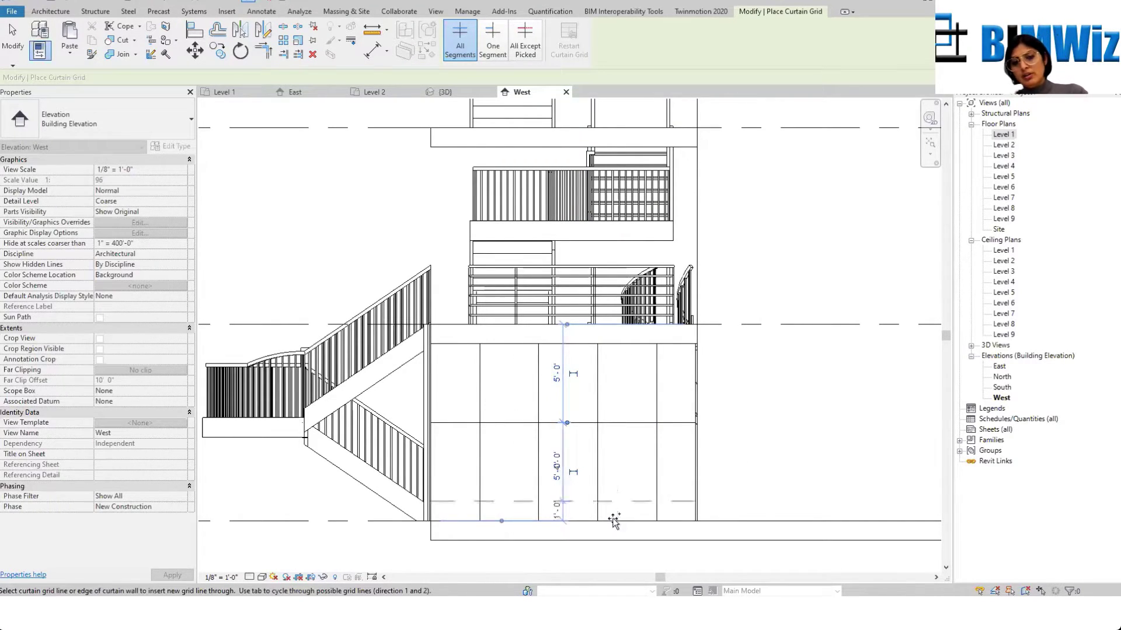
{"action": "key", "text": "Escape"}
{"action": "key", "text": "Escape"}
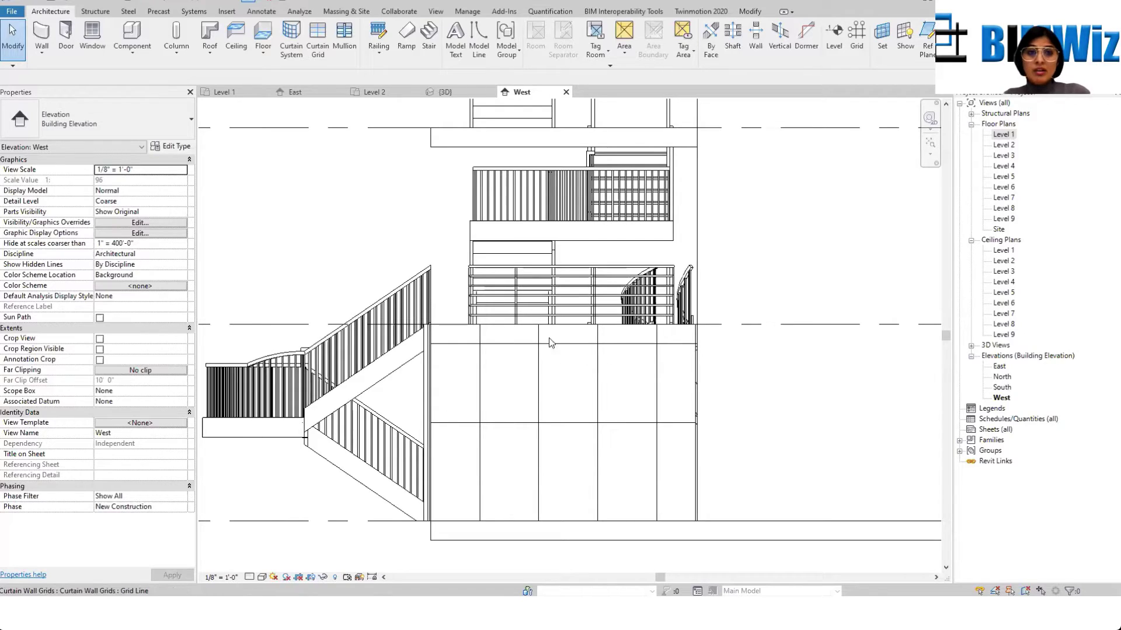
Step: Place 1" Square rectangular mullions on the curtain wall's four vertical grid lines and its horizontal grid line
{"action": "left_click", "coordinate": [347, 34]}
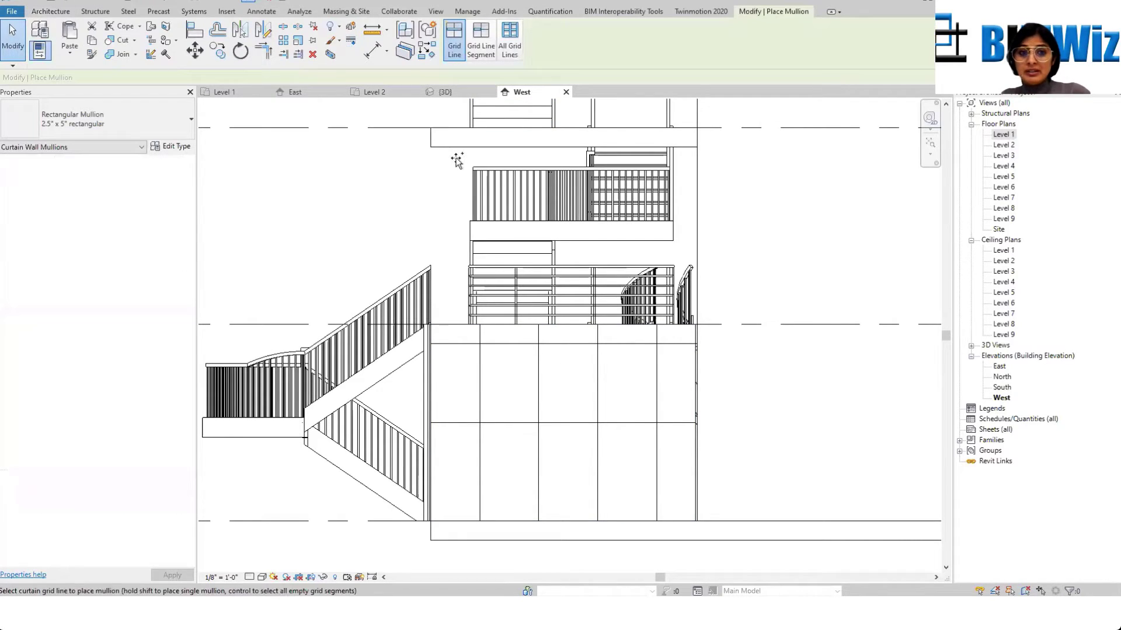
{"action": "left_click", "coordinate": [75, 123]}
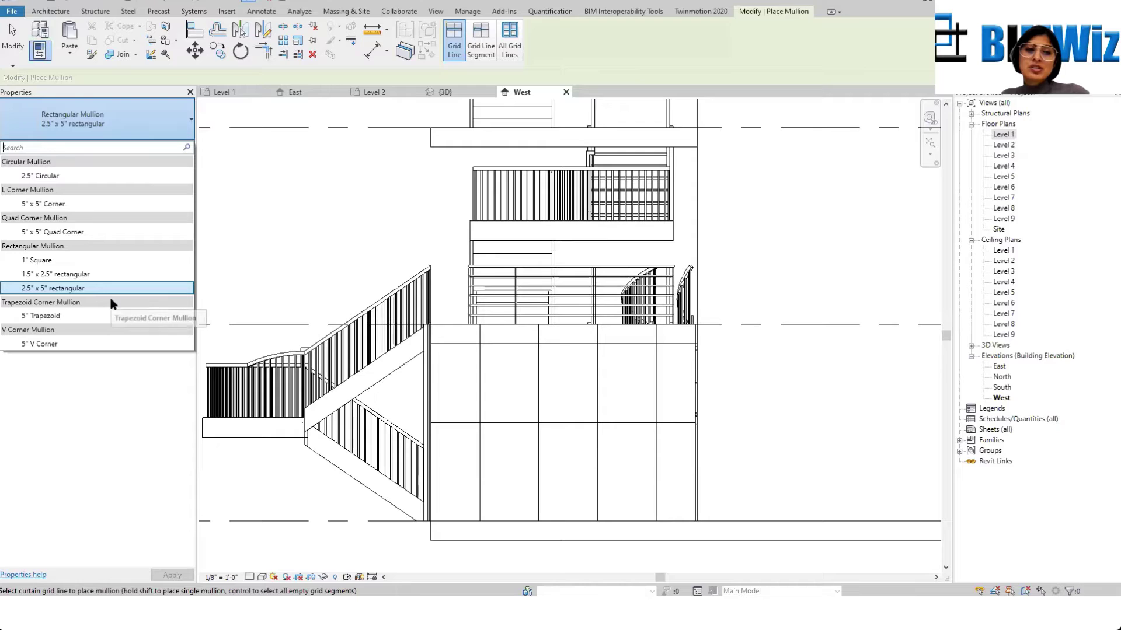
{"action": "left_click", "coordinate": [68, 261]}
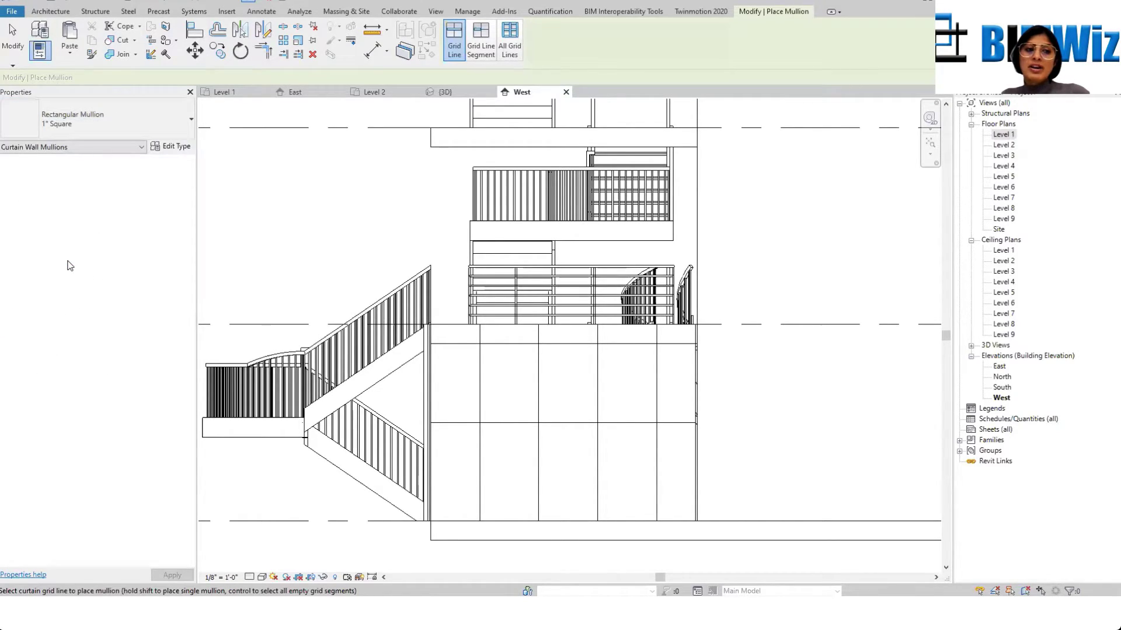
{"action": "left_click", "coordinate": [480, 375]}
{"action": "left_click", "coordinate": [538, 387]}
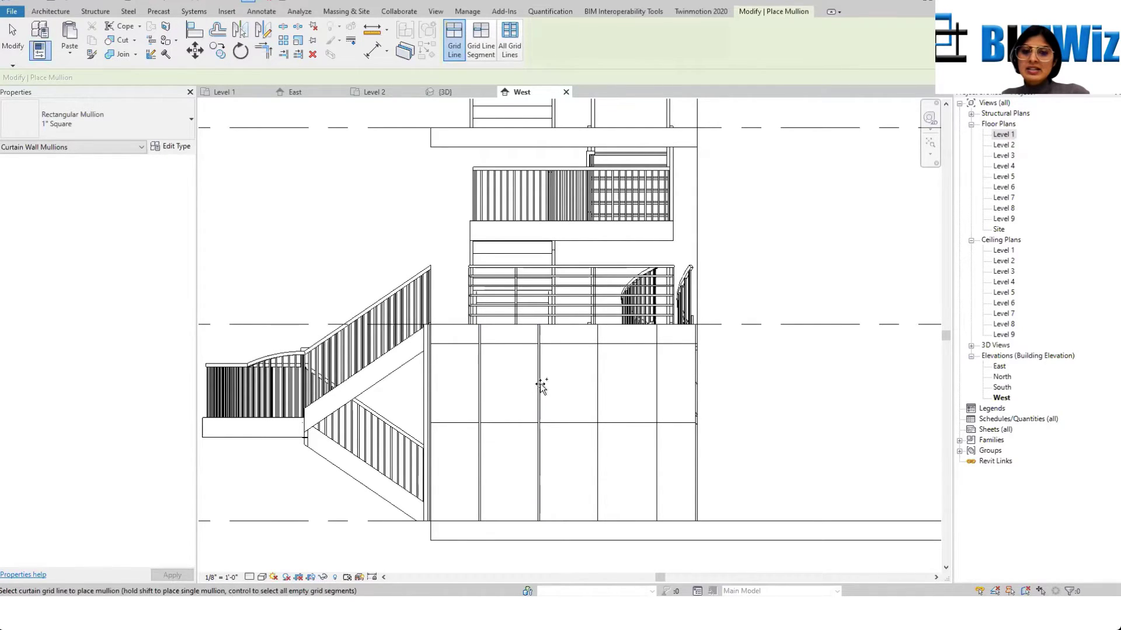
{"action": "left_click", "coordinate": [596, 387]}
{"action": "left_click", "coordinate": [660, 395]}
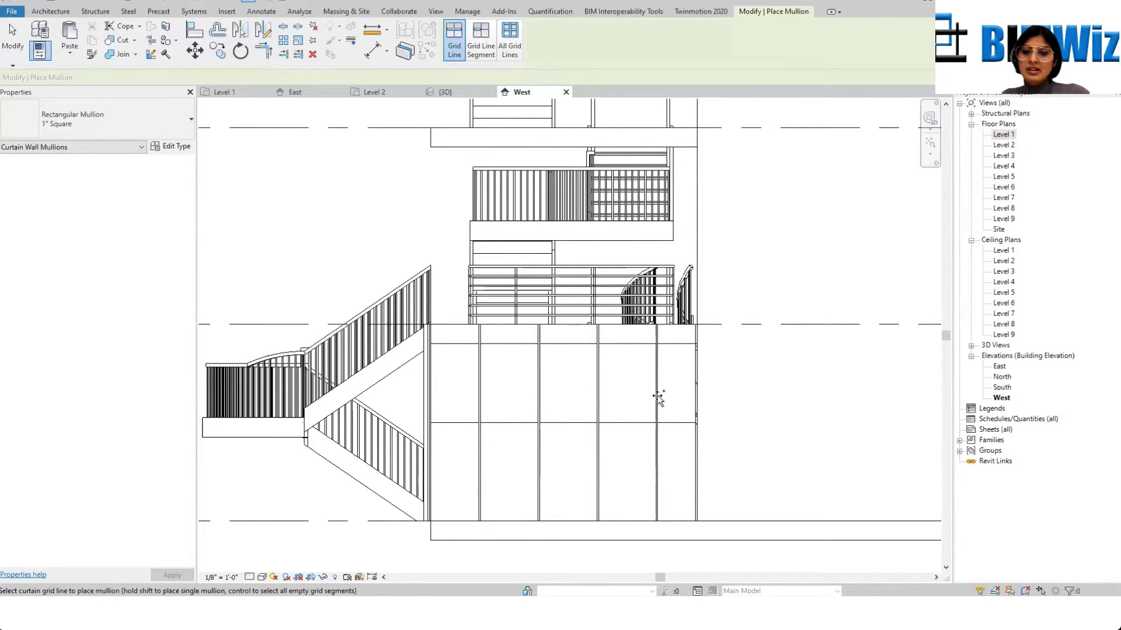
{"action": "left_click", "coordinate": [630, 422]}
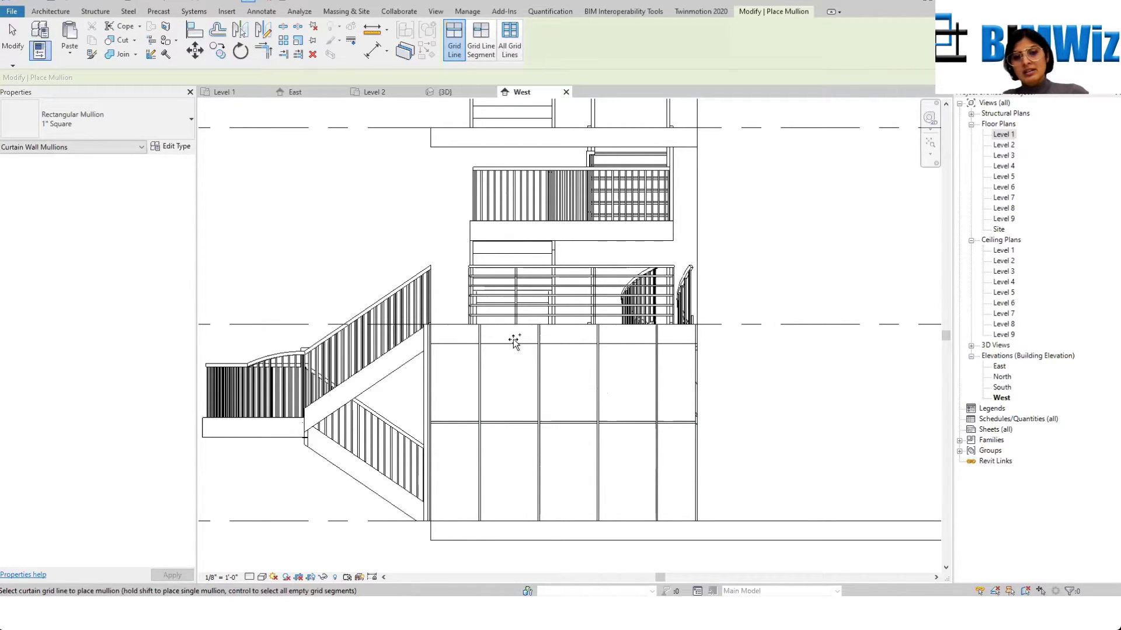
{"action": "key", "text": "Escape"}
{"action": "key", "text": "Escape"}
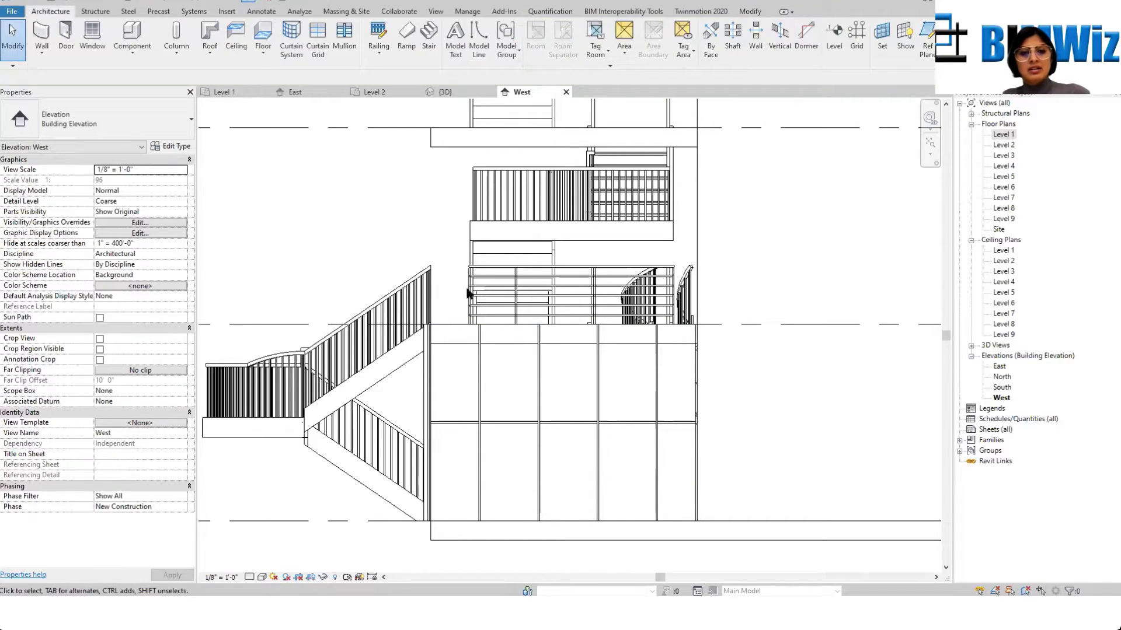
Step: Place 1" Square rectangular mullions along the upper and lower edges of the curtain wall
{"action": "left_click", "coordinate": [345, 34]}
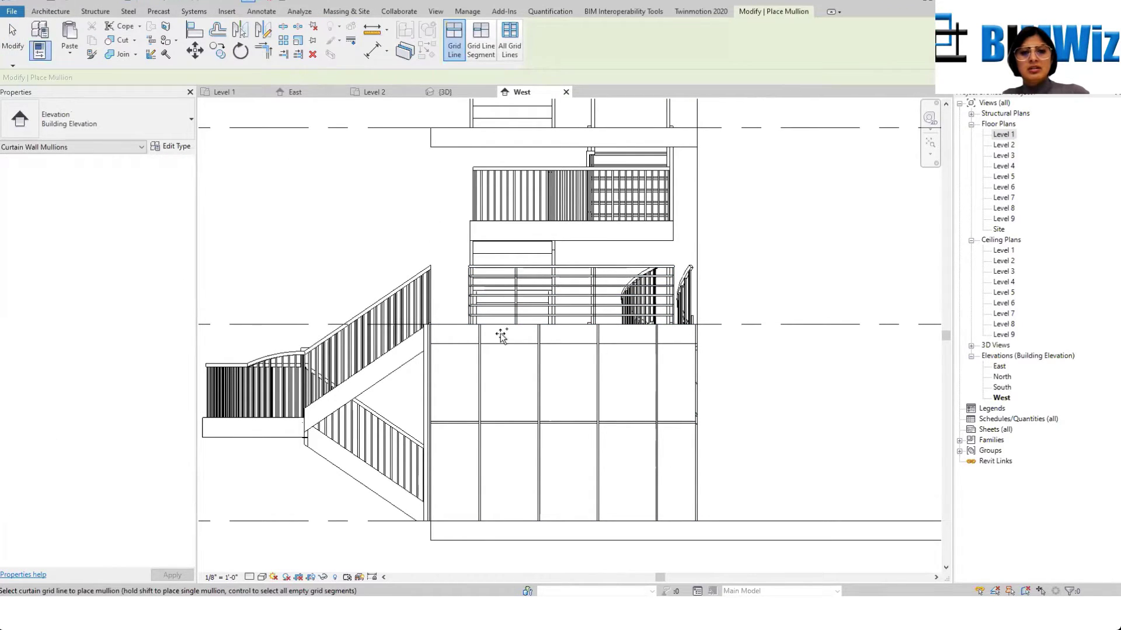
{"action": "scroll", "coordinate": [508, 302], "scroll_direction": "up", "scroll_amount": 4}
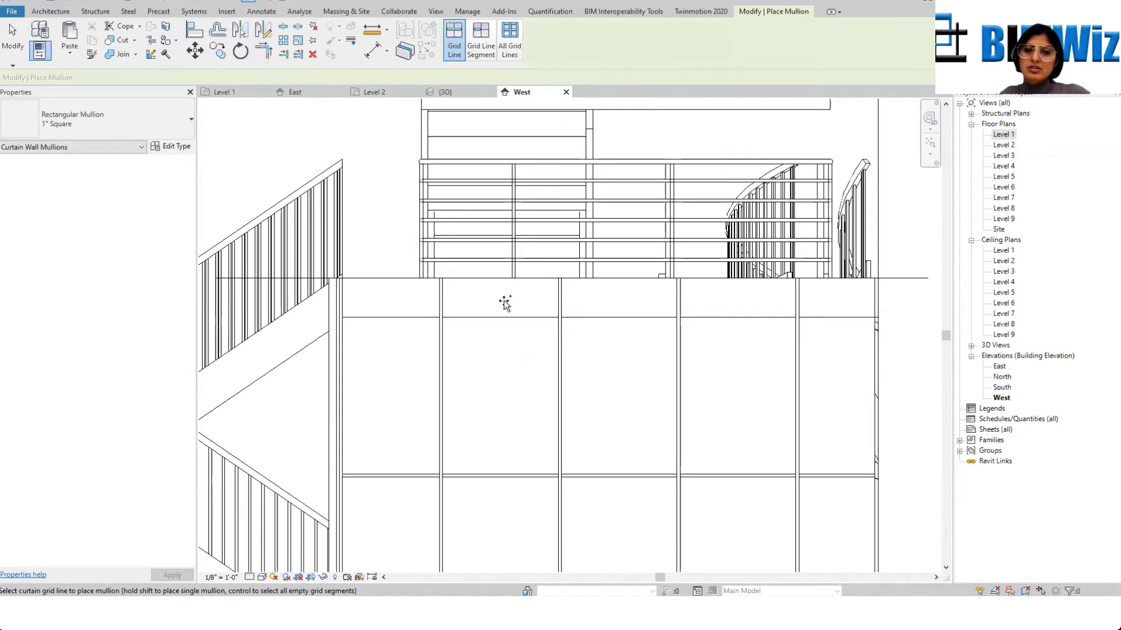
{"action": "scroll", "coordinate": [486, 267], "scroll_direction": "down", "scroll_amount": 2}
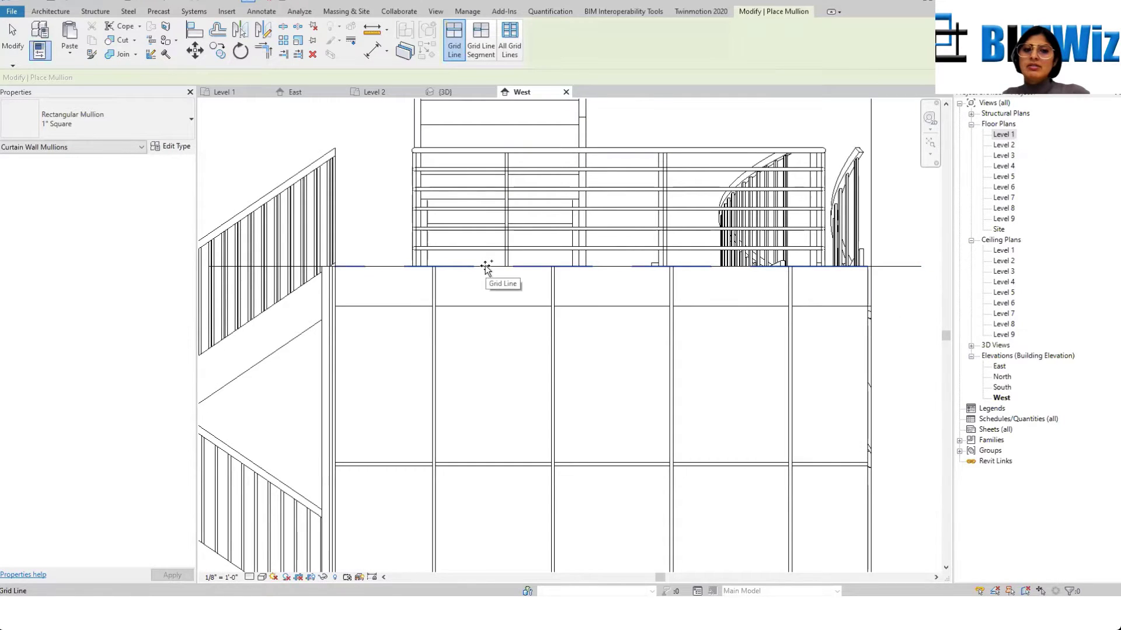
{"action": "scroll", "coordinate": [493, 374], "scroll_direction": "down", "scroll_amount": 4}
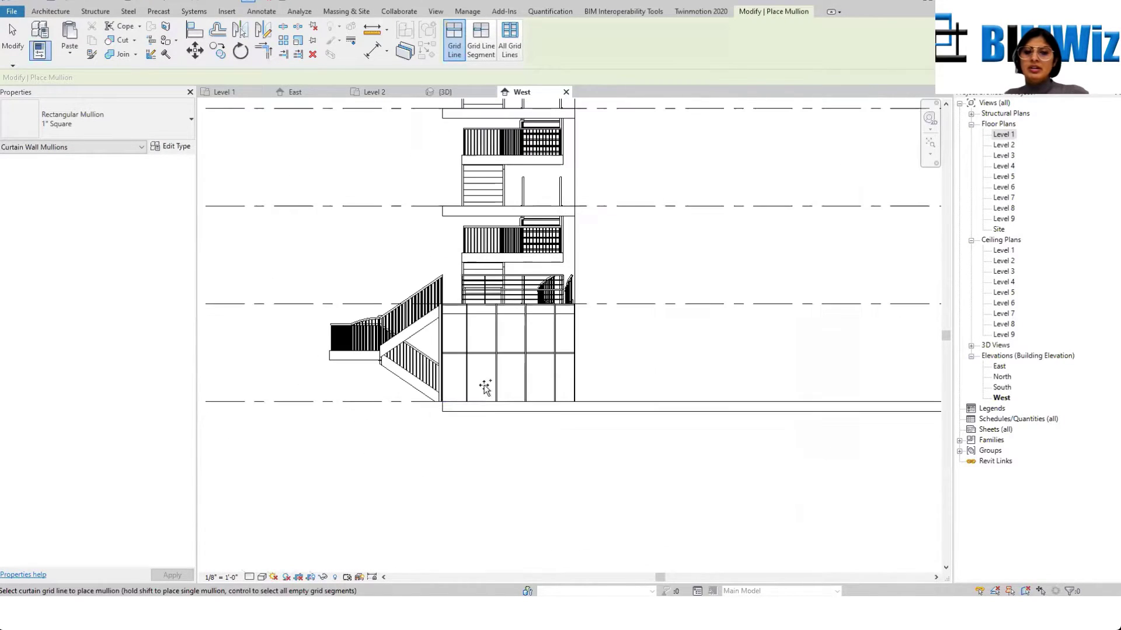
{"action": "scroll", "coordinate": [484, 394], "scroll_direction": "up", "scroll_amount": 2}
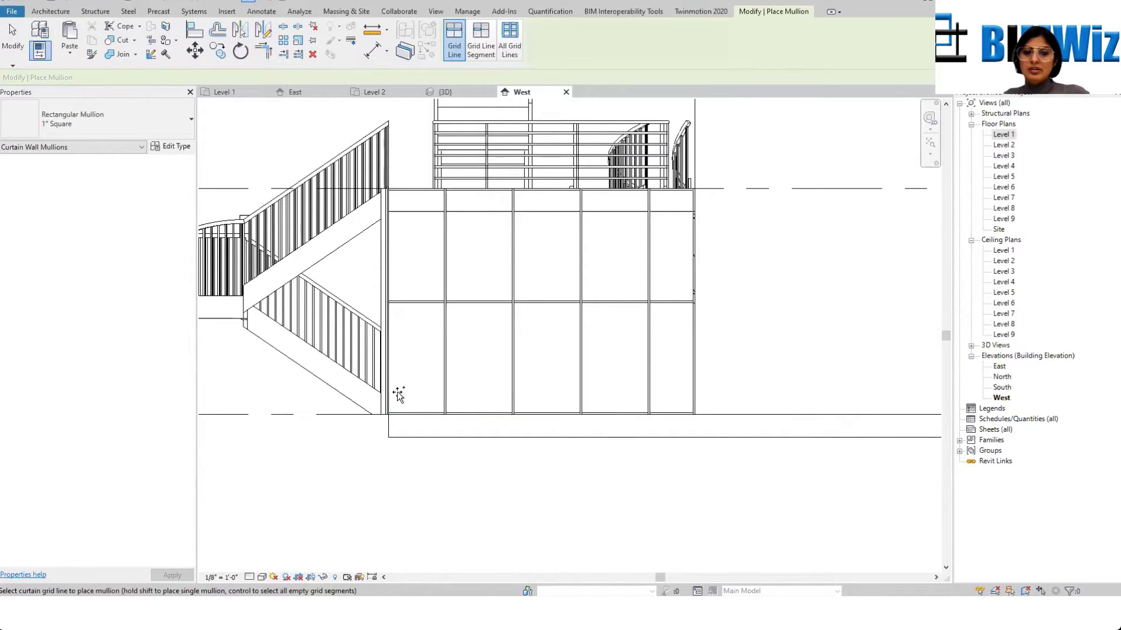
{"action": "scroll", "coordinate": [398, 395], "scroll_direction": "up", "scroll_amount": 5}
{"action": "key", "text": "Escape"}
{"action": "key", "text": "Escape"}
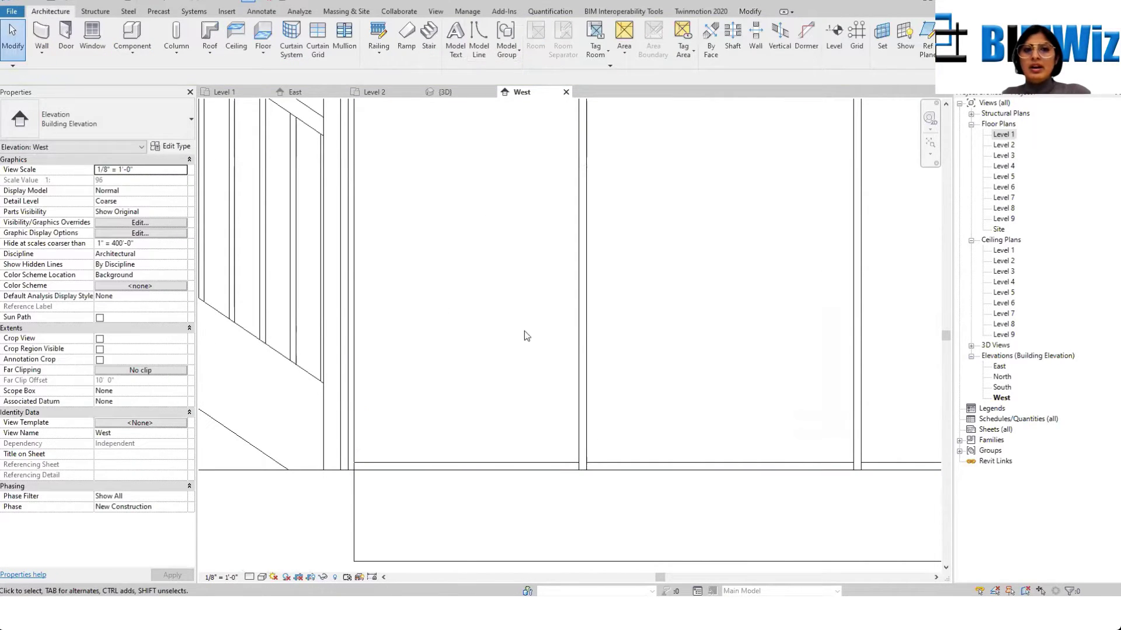
Step: Examine the curtain wall's corner in the Level 1 floor plan
{"action": "double_click", "coordinate": [1004, 134]}
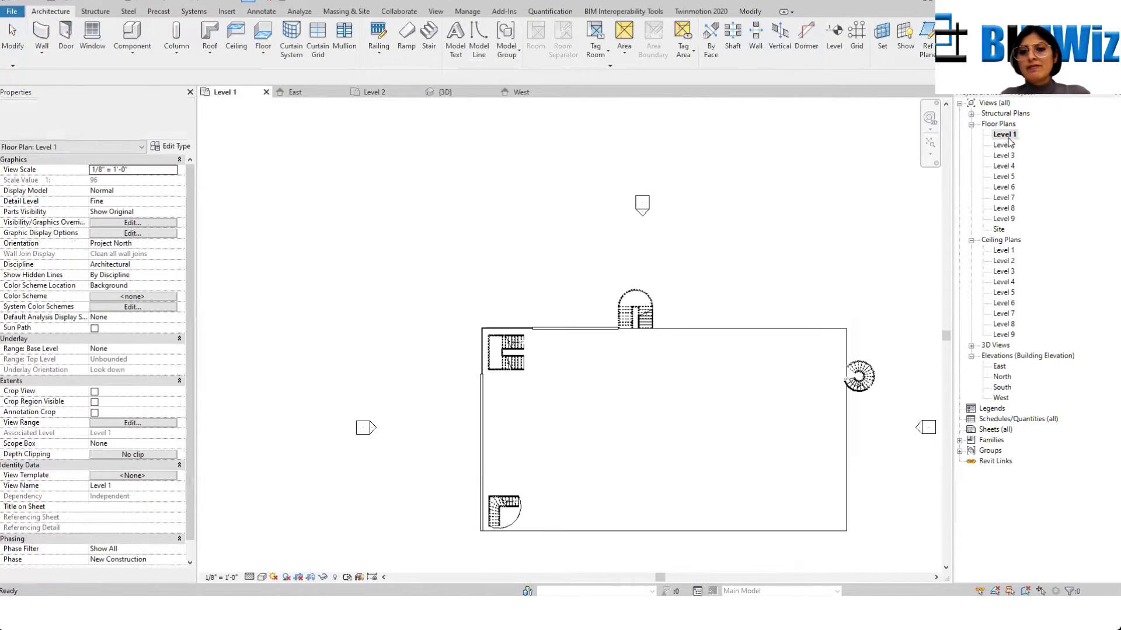
{"action": "scroll", "coordinate": [479, 307], "scroll_direction": "up", "scroll_amount": 5}
{"action": "scroll", "coordinate": [479, 308], "scroll_direction": "up", "scroll_amount": 4}
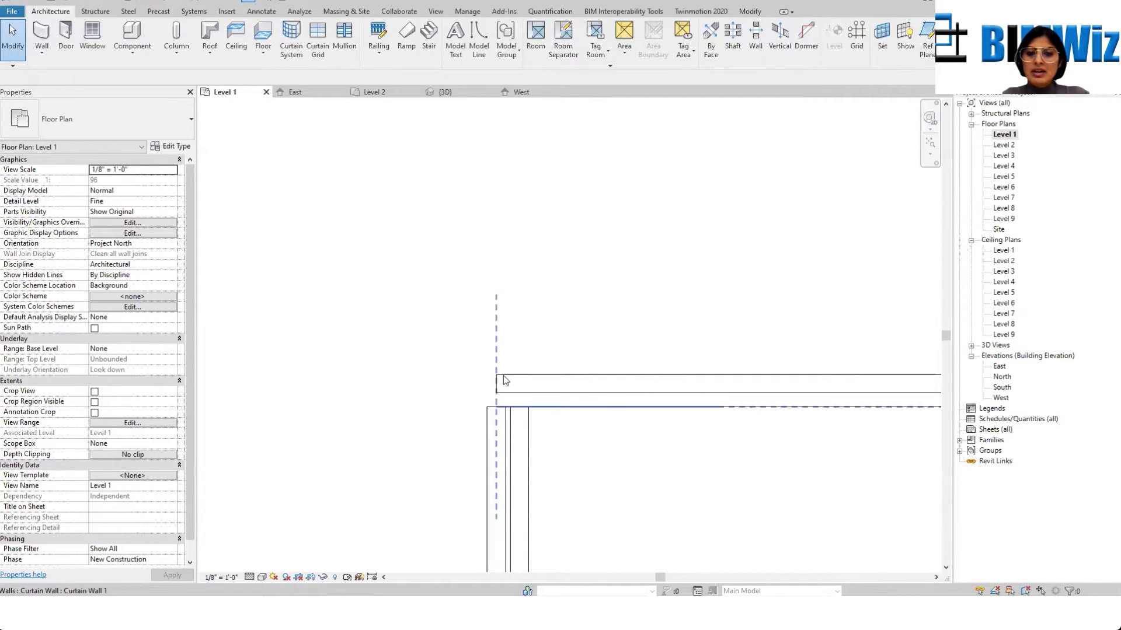
{"action": "left_click", "coordinate": [344, 38]}
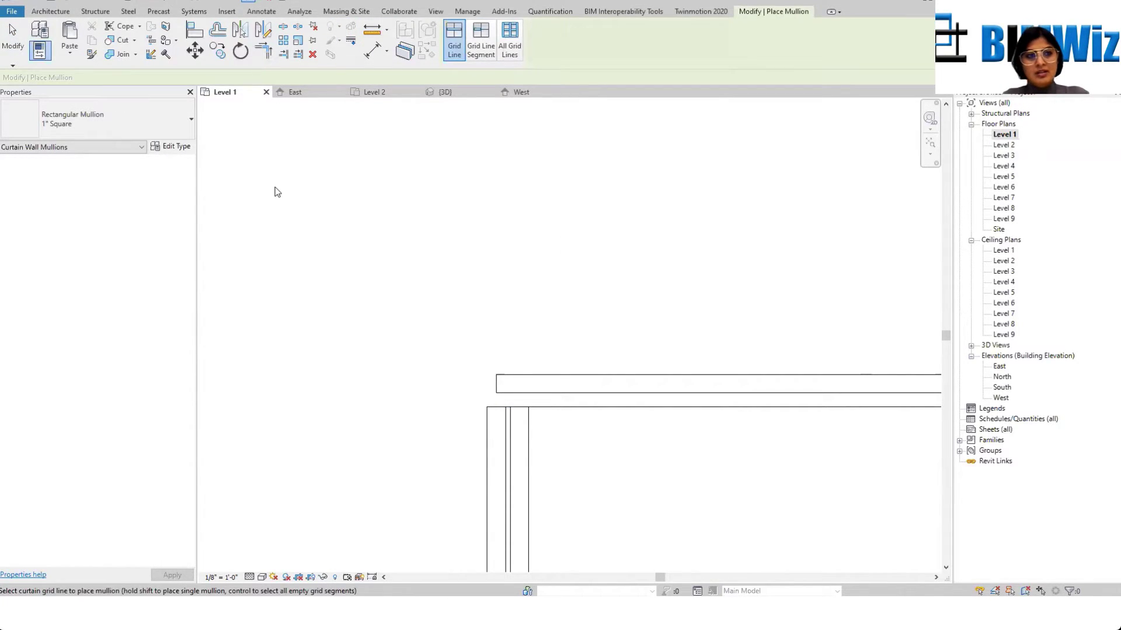
{"action": "key", "text": "Escape"}
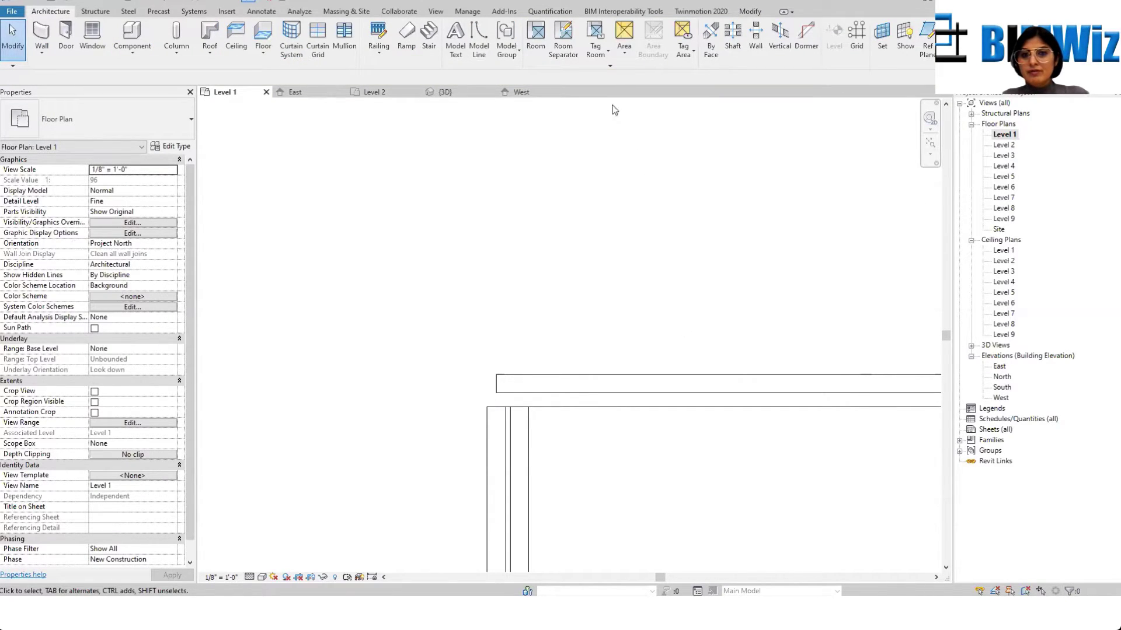
Step: Place a 5" x 5" L Corner Mullion on the curtain wall's stair-side vertical edge in the West elevation
{"action": "left_click", "coordinate": [533, 91]}
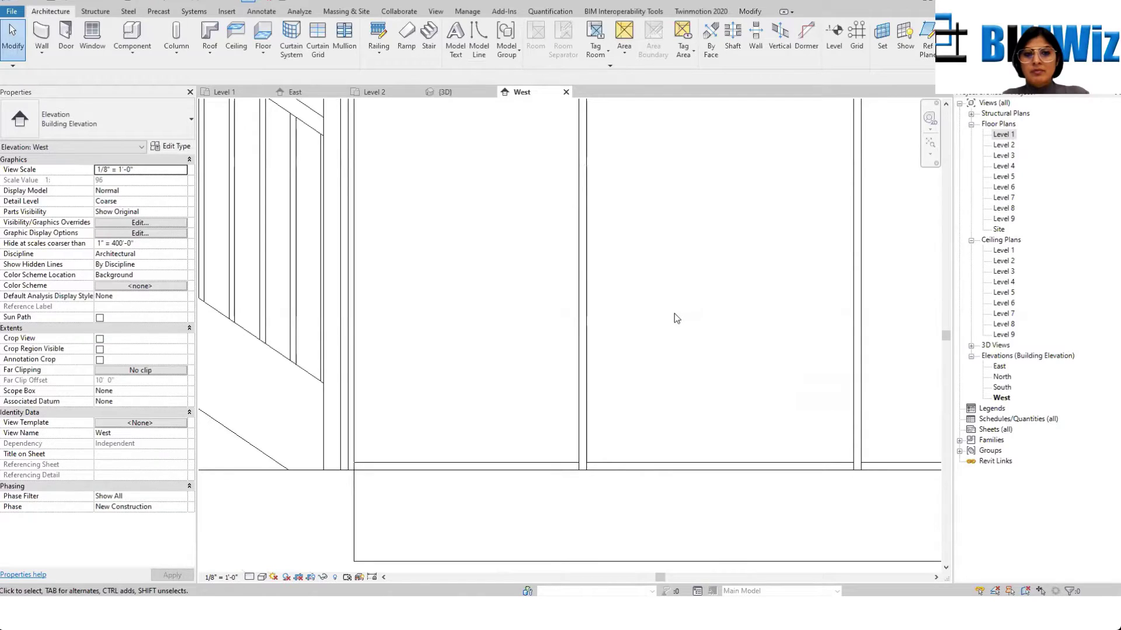
{"action": "scroll", "coordinate": [656, 365], "scroll_direction": "down", "scroll_amount": 4}
{"action": "scroll", "coordinate": [596, 177], "scroll_direction": "up", "scroll_amount": 5}
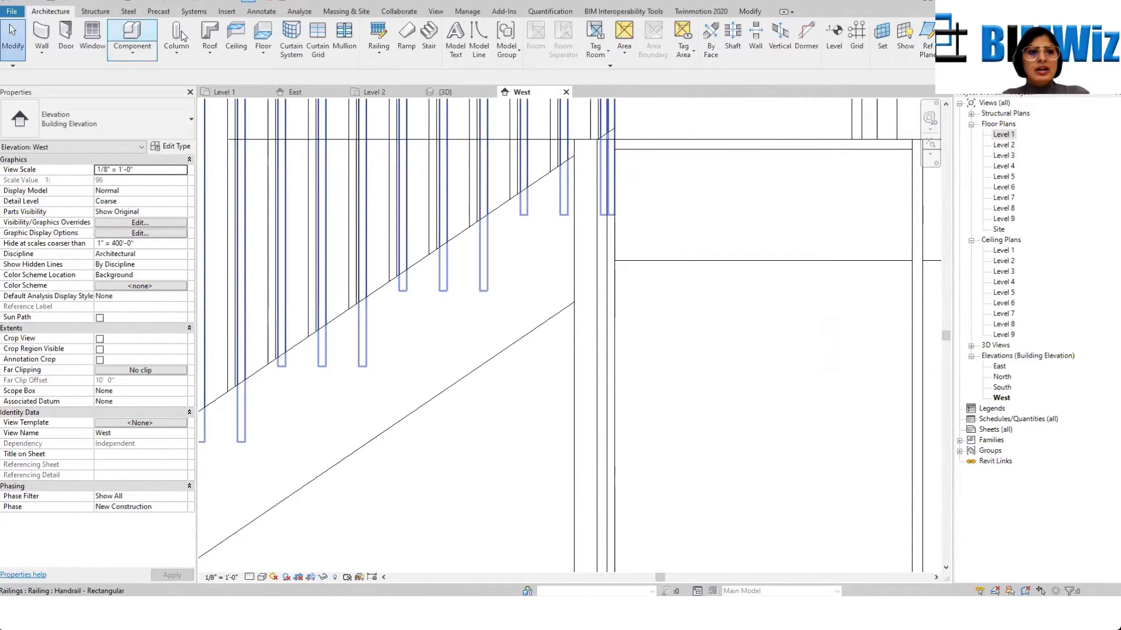
{"action": "left_click", "coordinate": [346, 39]}
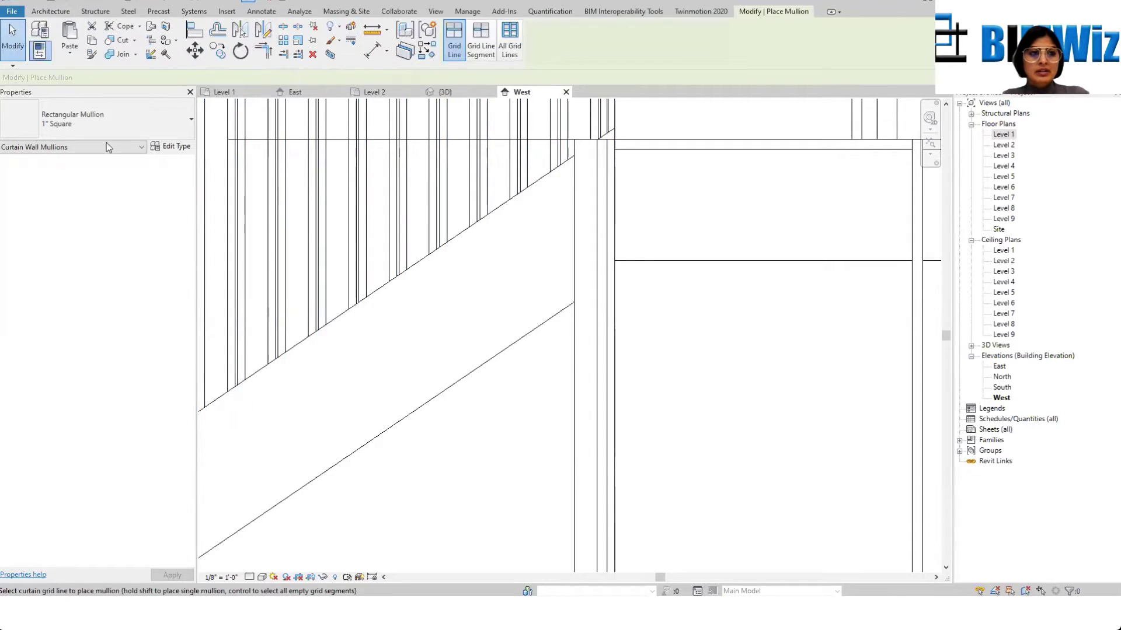
{"action": "left_click", "coordinate": [129, 122]}
{"action": "left_click", "coordinate": [59, 203]}
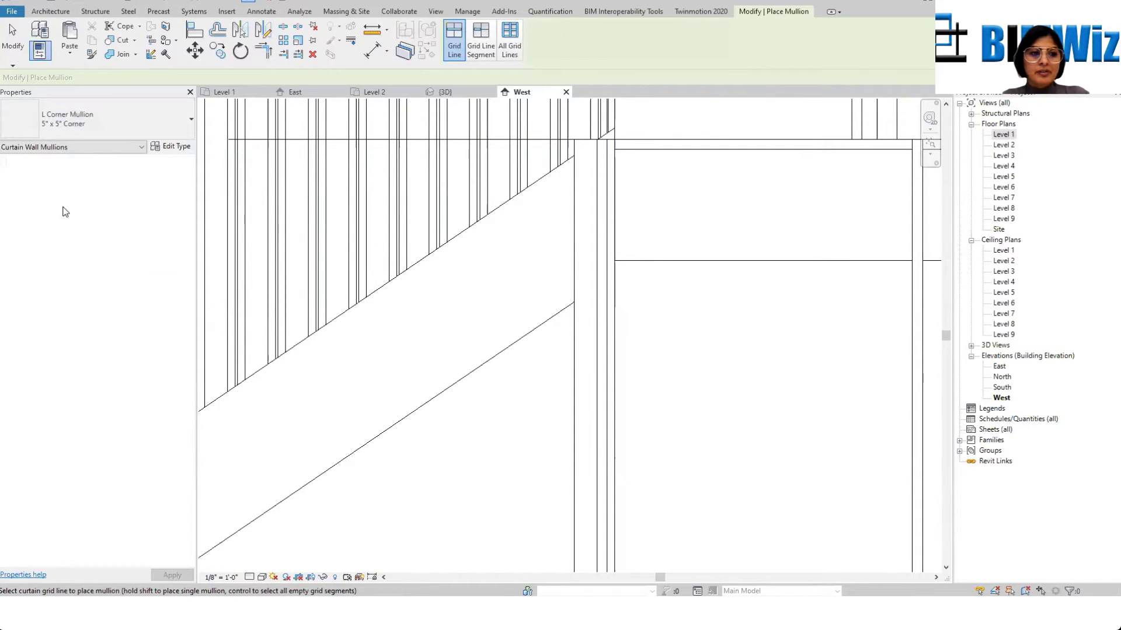
{"action": "scroll", "coordinate": [581, 313], "scroll_direction": "down", "scroll_amount": 2}
{"action": "scroll", "coordinate": [581, 313], "scroll_direction": "down", "scroll_amount": 2}
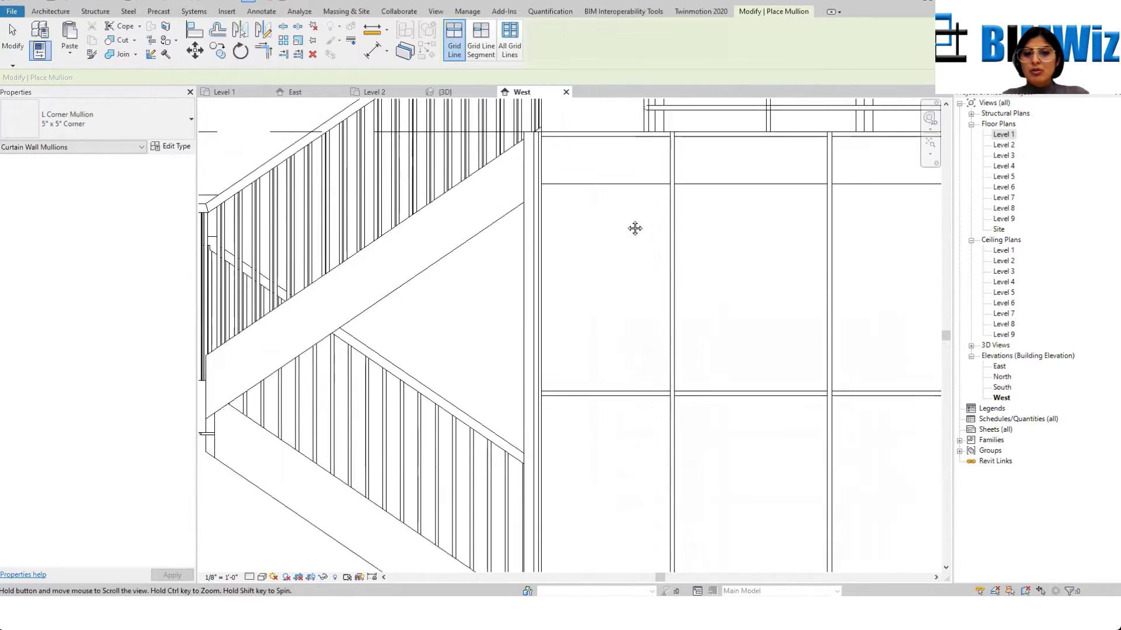
{"action": "scroll", "coordinate": [633, 228], "scroll_direction": "up", "scroll_amount": 1}
{"action": "left_click", "coordinate": [520, 288]}
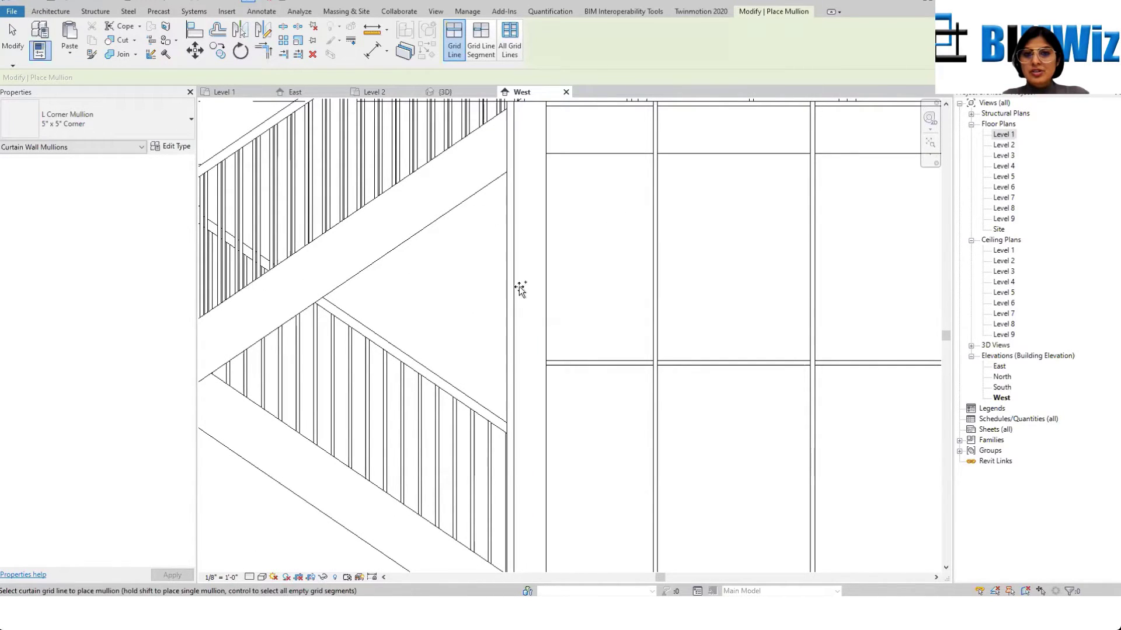
{"action": "scroll", "coordinate": [520, 280], "scroll_direction": "down", "scroll_amount": 4}
{"action": "scroll", "coordinate": [386, 267], "scroll_direction": "up", "scroll_amount": 2}
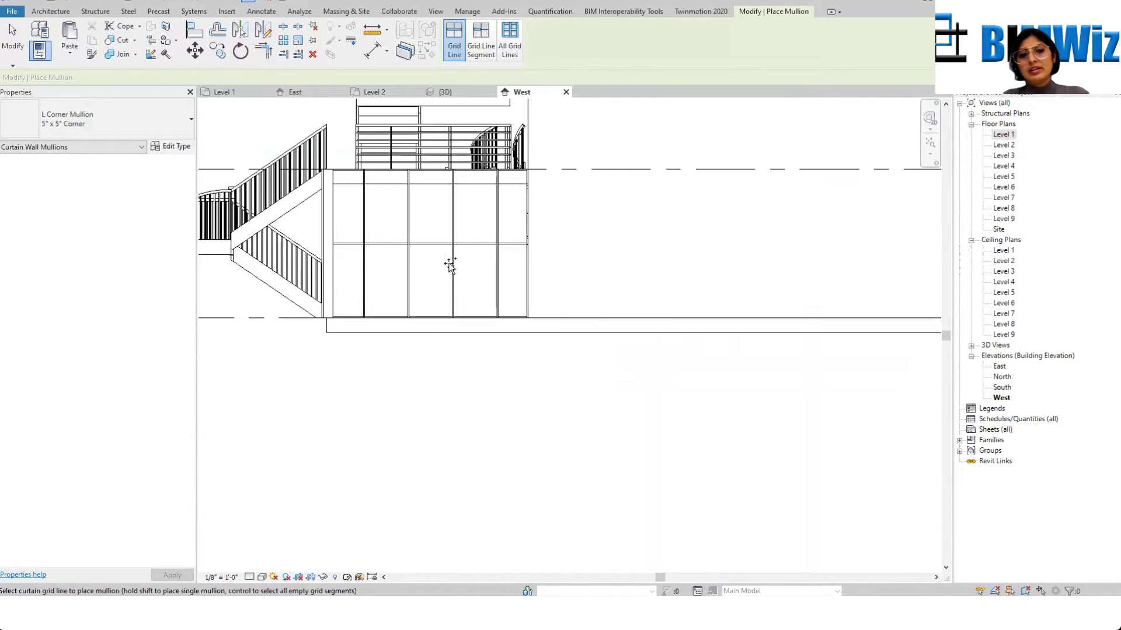
{"action": "key", "text": "Escape"}
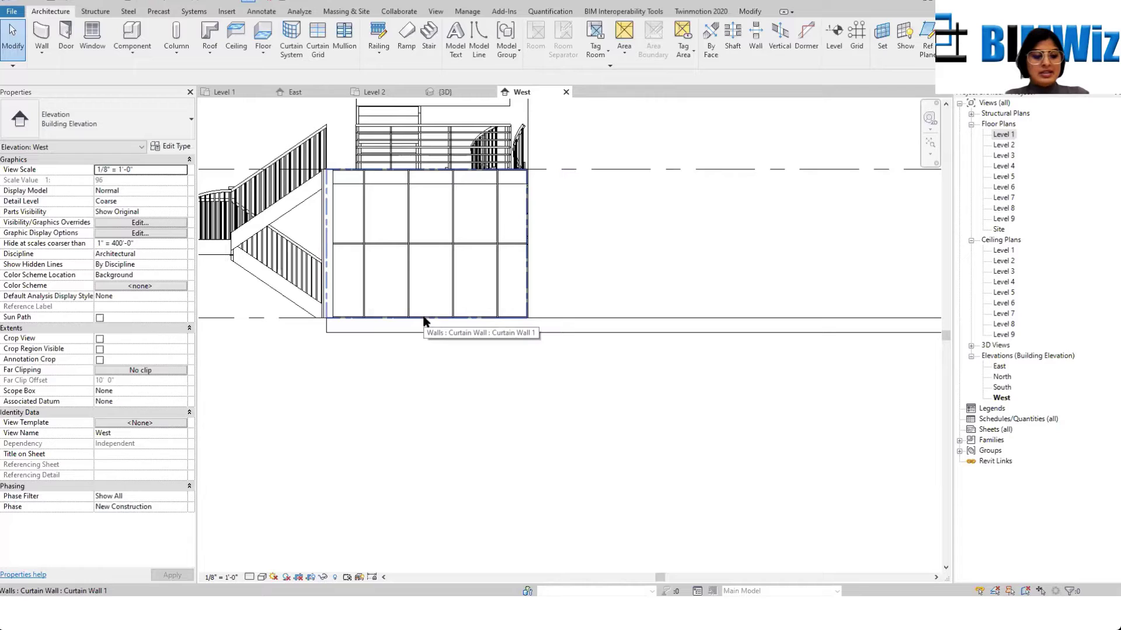
Step: Copy the detailed Level 1 corner curtain wall and paste it aligned to Levels 2 through 9
{"action": "key", "text": "Tab"}
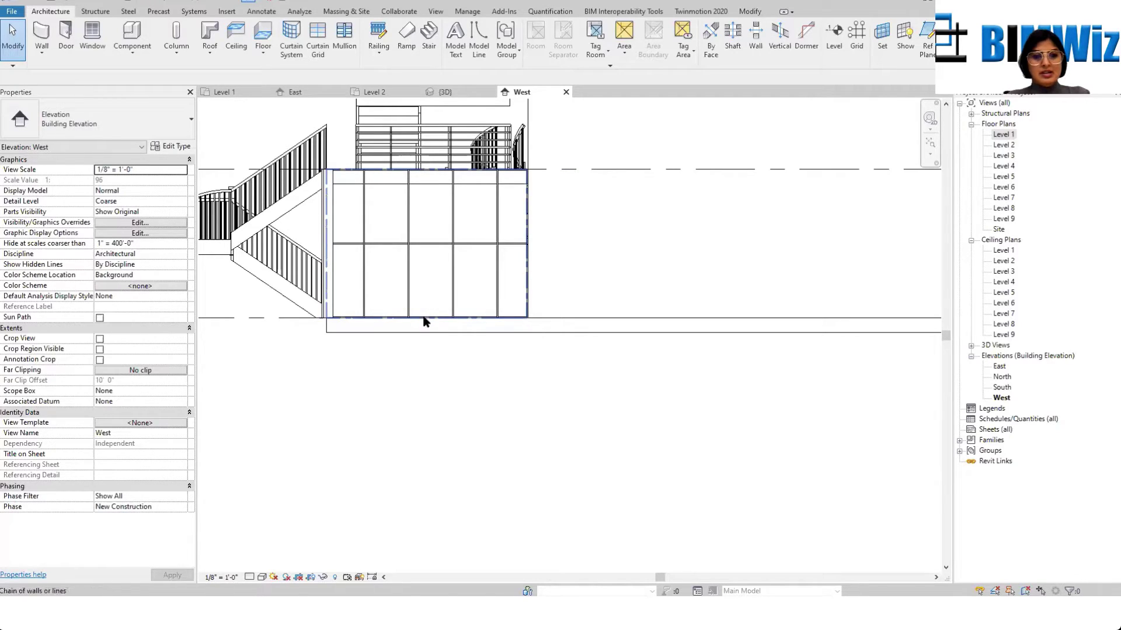
{"action": "key", "text": "Tab"}
{"action": "key", "text": "Tab"}
{"action": "key", "text": "Tab"}
{"action": "key", "text": "Tab"}
{"action": "key", "text": "Tab"}
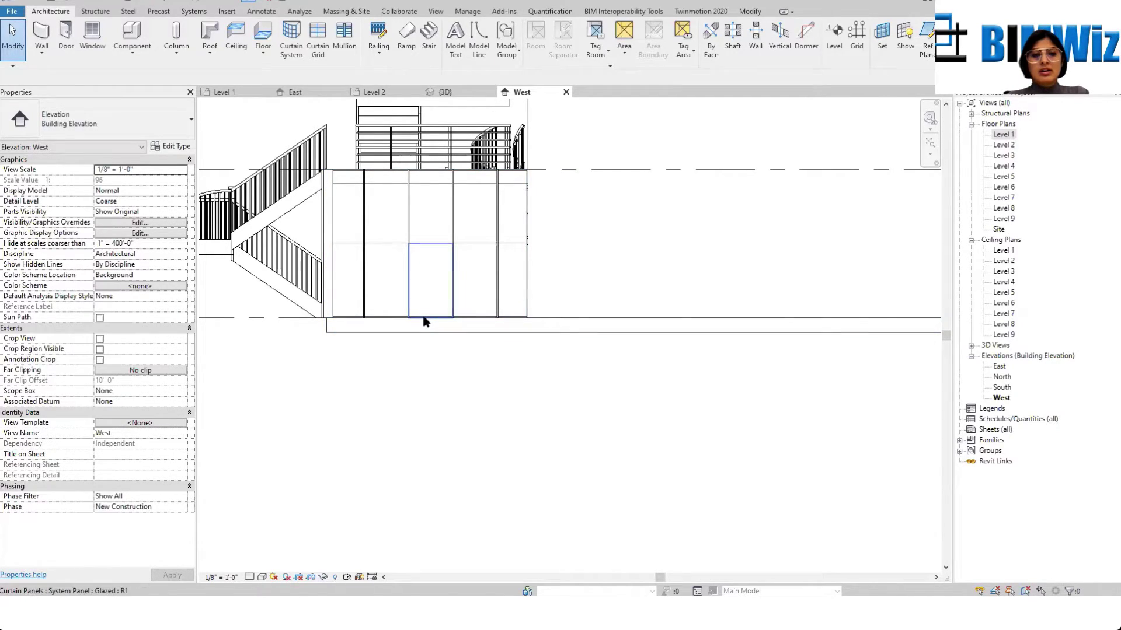
{"action": "left_click", "coordinate": [424, 321]}
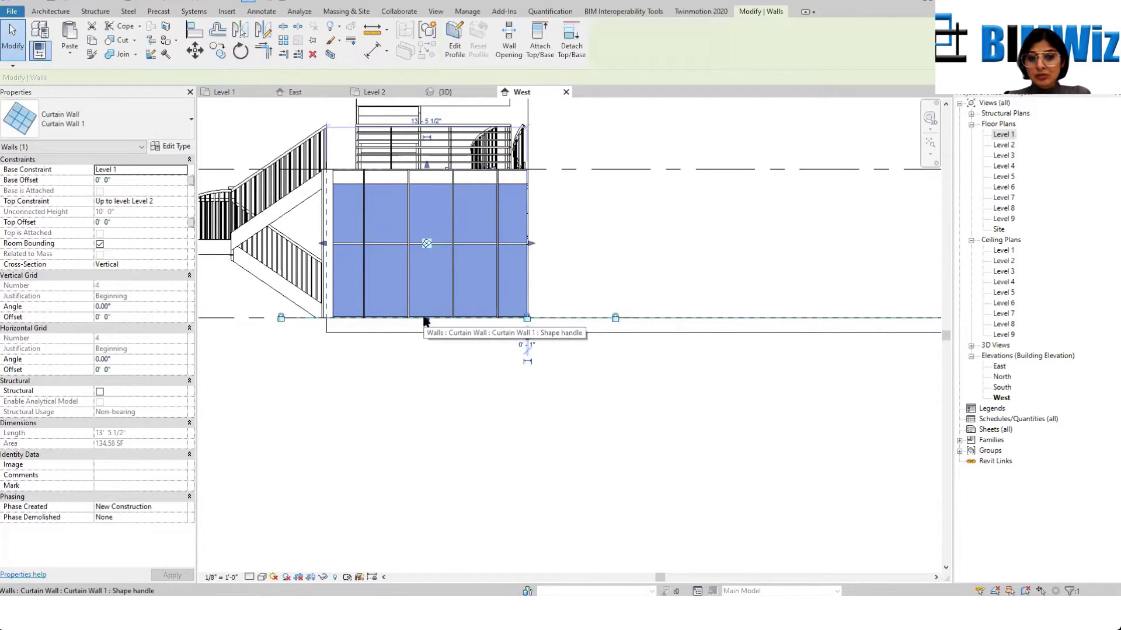
{"action": "left_click", "coordinate": [91, 41]}
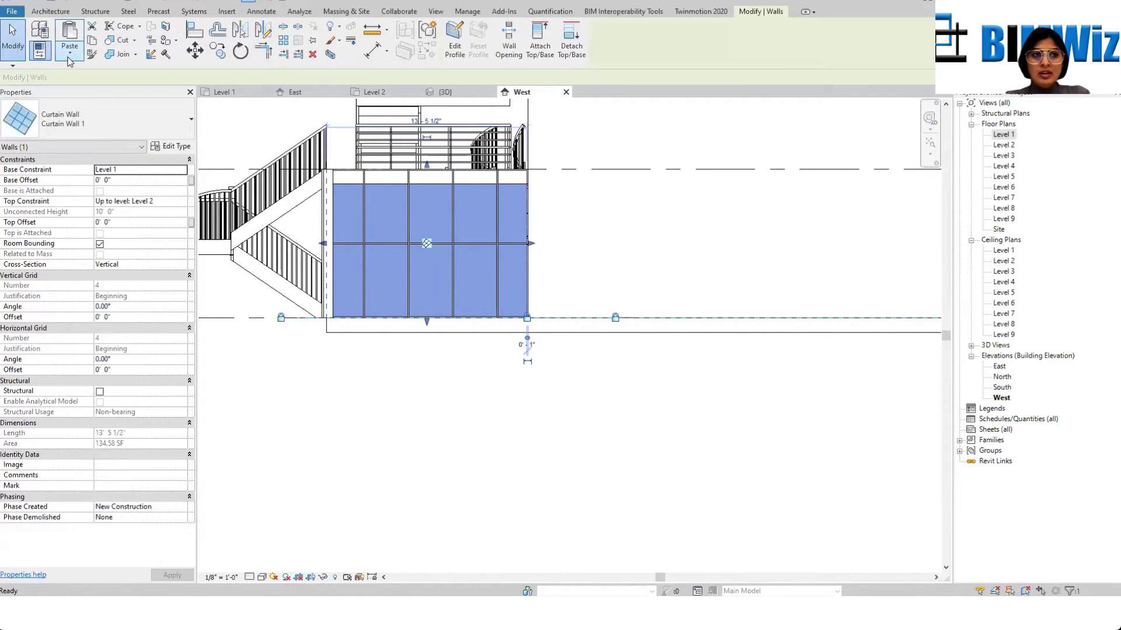
{"action": "left_click", "coordinate": [70, 54]}
{"action": "left_click", "coordinate": [111, 102]}
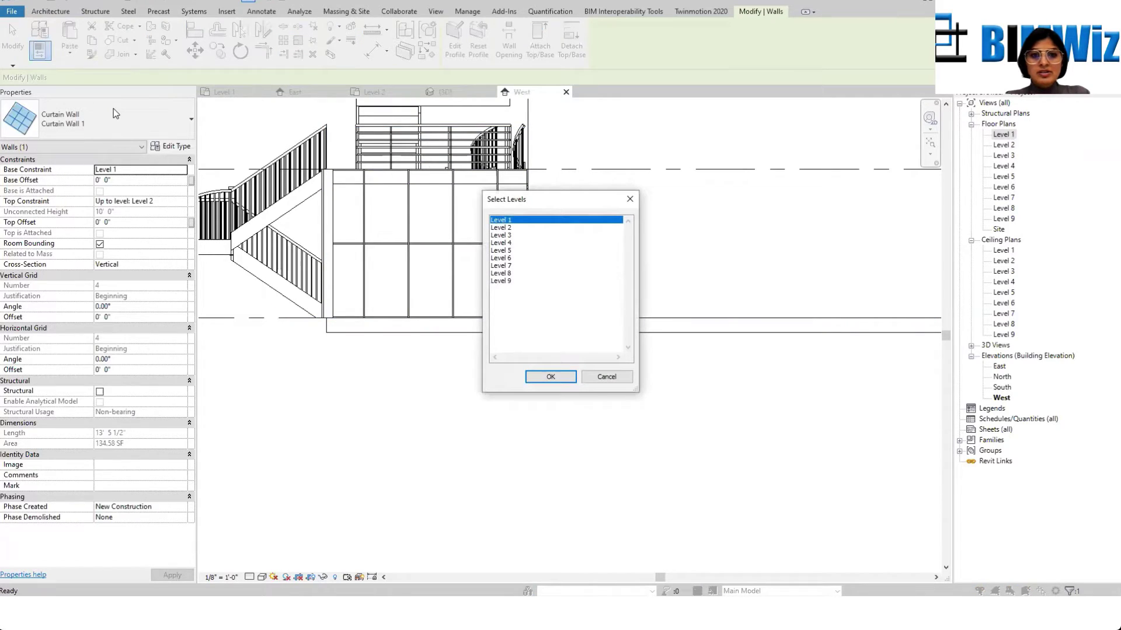
{"action": "left_click", "coordinate": [503, 228]}
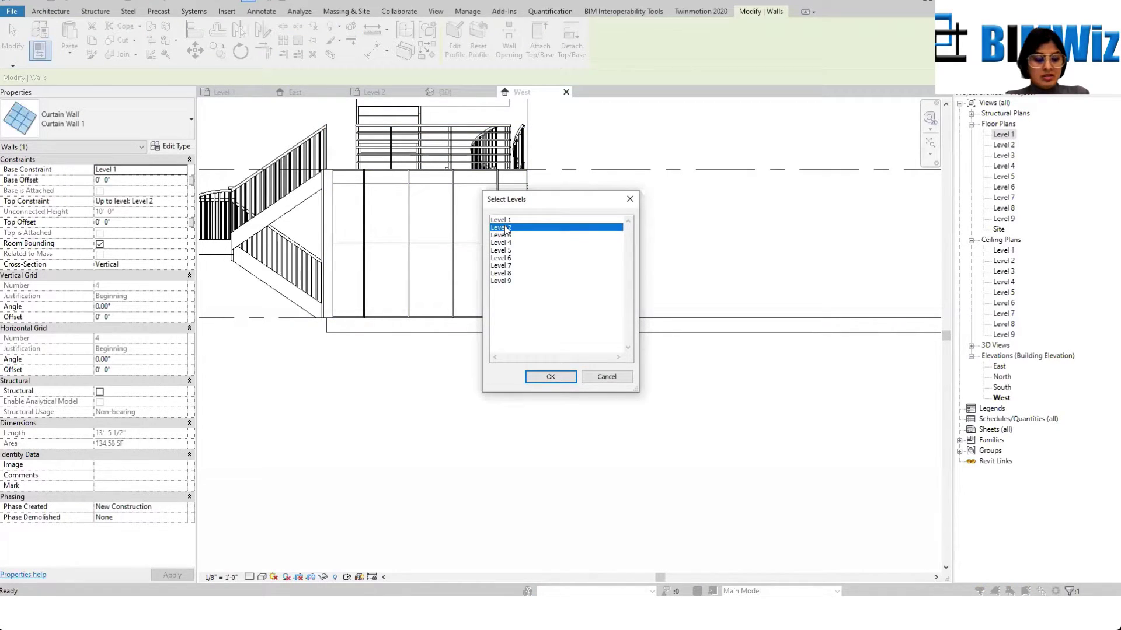
{"action": "left_click", "coordinate": [505, 281], "text": "shift"}
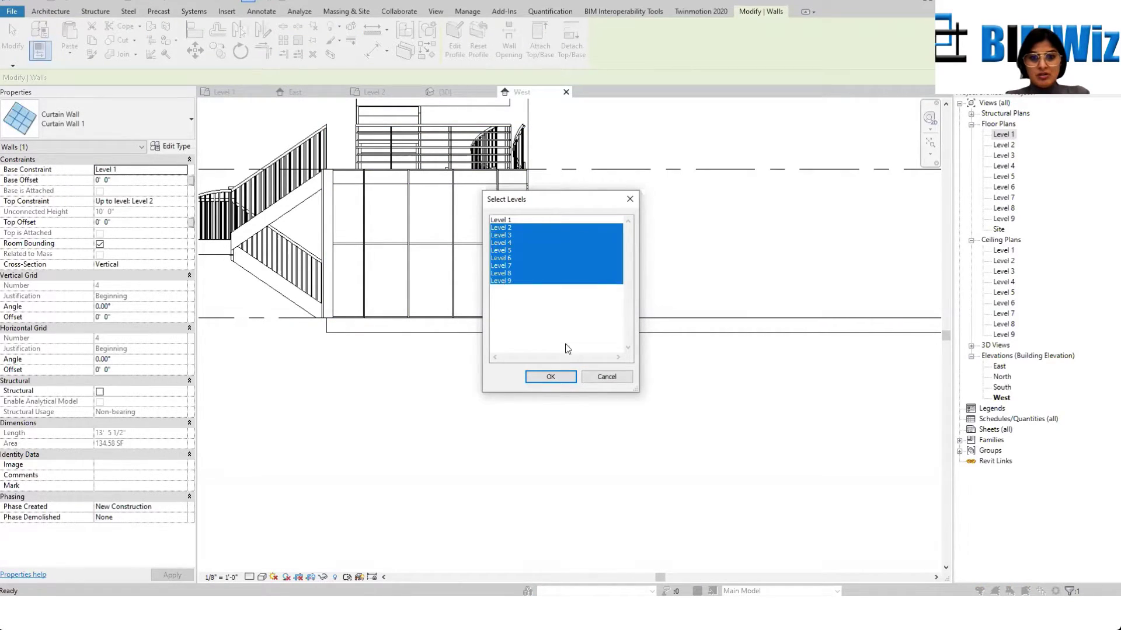
{"action": "left_click", "coordinate": [551, 377]}
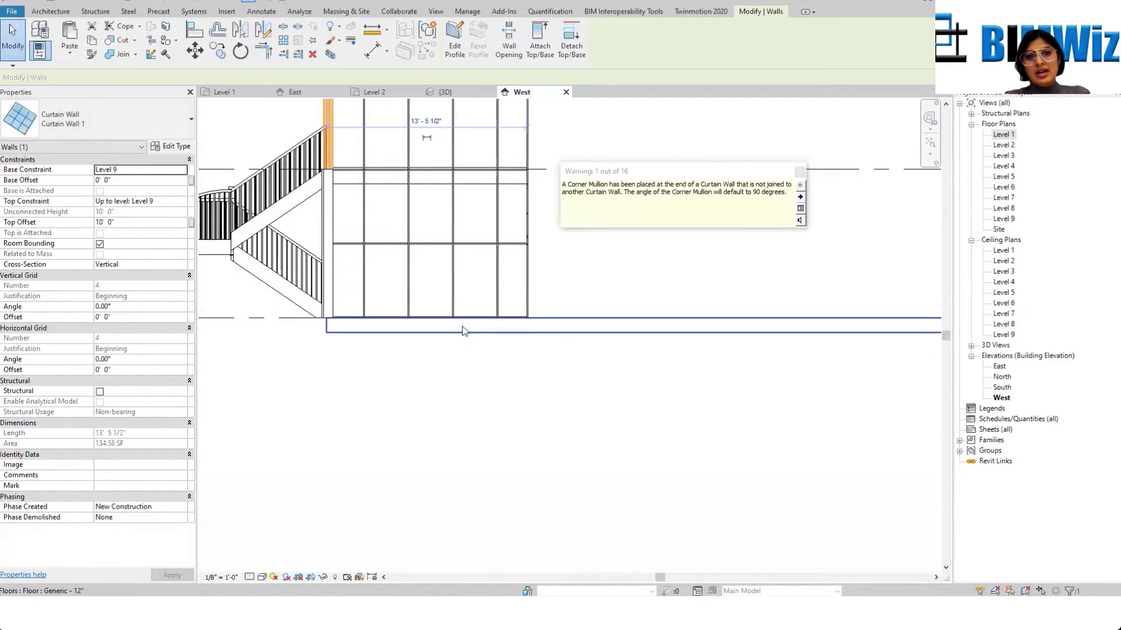
{"action": "scroll", "coordinate": [439, 357], "scroll_direction": "down", "scroll_amount": 3}
{"action": "scroll", "coordinate": [439, 359], "scroll_direction": "down", "scroll_amount": 3}
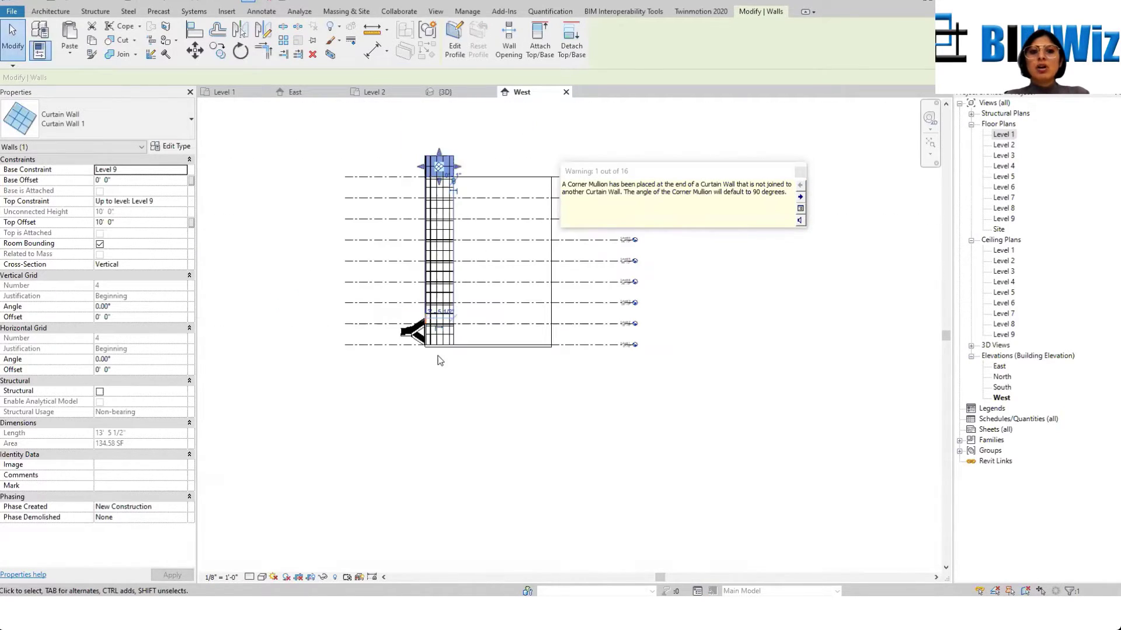
{"action": "left_click", "coordinate": [800, 172]}
{"action": "scroll", "coordinate": [474, 149], "scroll_direction": "up", "scroll_amount": 5}
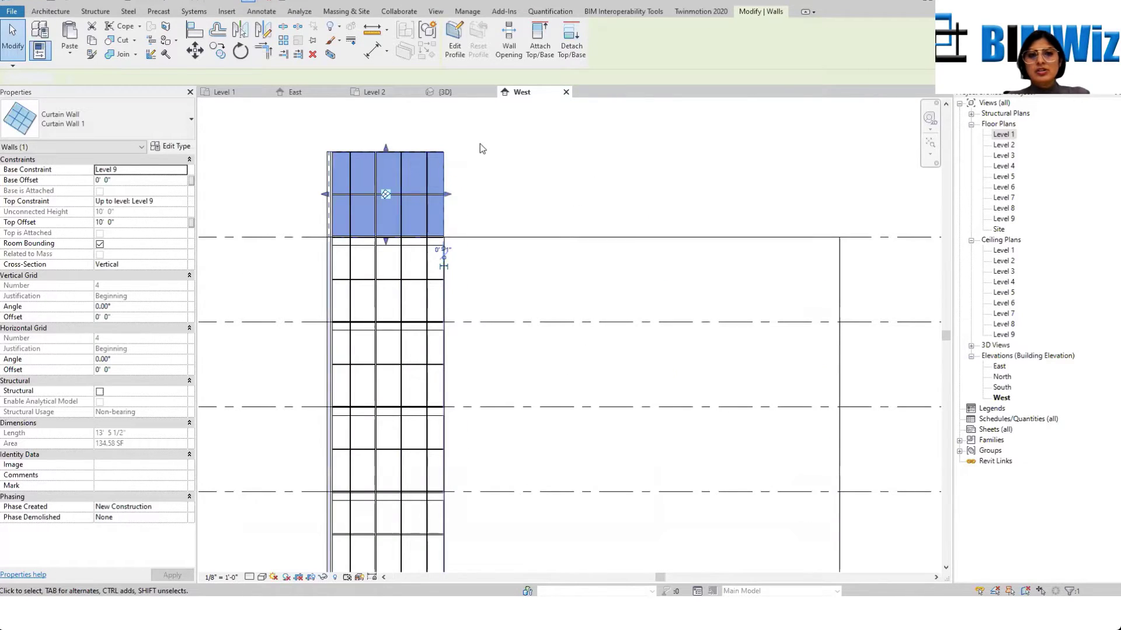
{"action": "left_click", "coordinate": [480, 145]}
Step: Examine the stacked corner curtain walls and the ground-level mullions in the West elevation and the 3D view
{"action": "scroll", "coordinate": [480, 146], "scroll_direction": "down", "scroll_amount": 3}
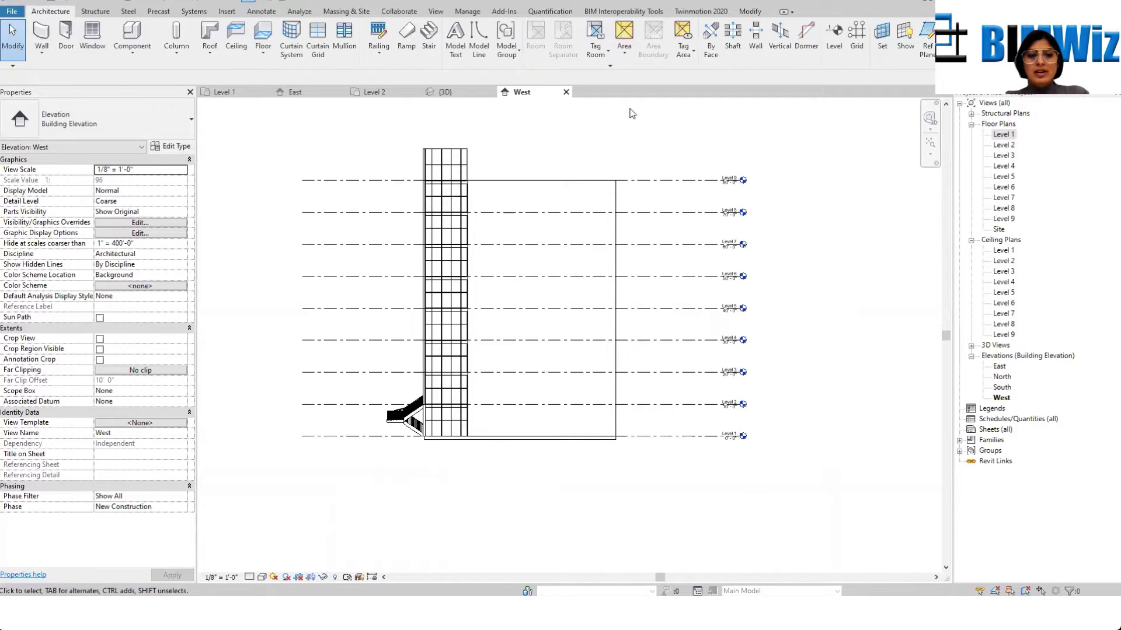
{"action": "key", "text": "ctrl+Tab"}
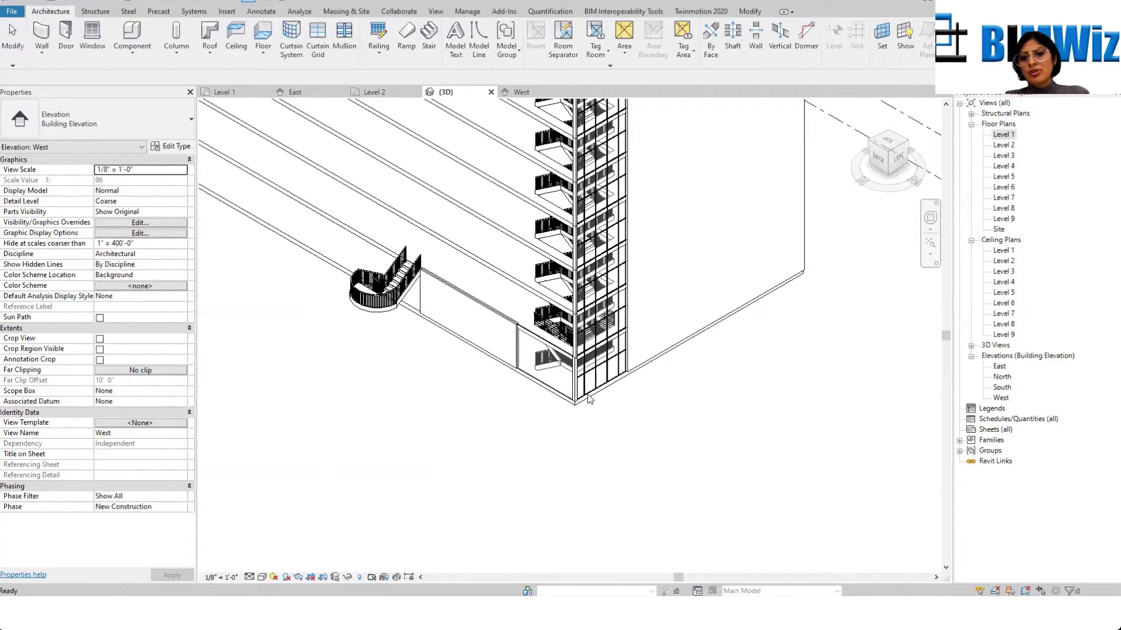
{"action": "scroll", "coordinate": [589, 362], "scroll_direction": "up", "scroll_amount": 3}
{"action": "scroll", "coordinate": [687, 235], "scroll_direction": "up", "scroll_amount": 4}
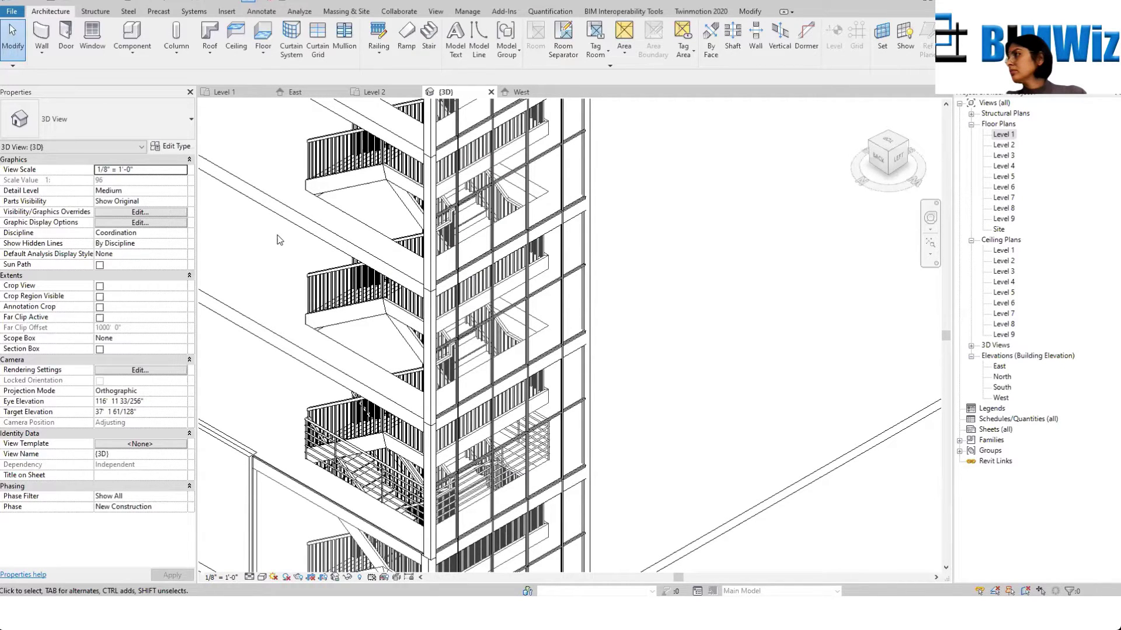
{"action": "scroll", "coordinate": [460, 488], "scroll_direction": "down", "scroll_amount": 3}
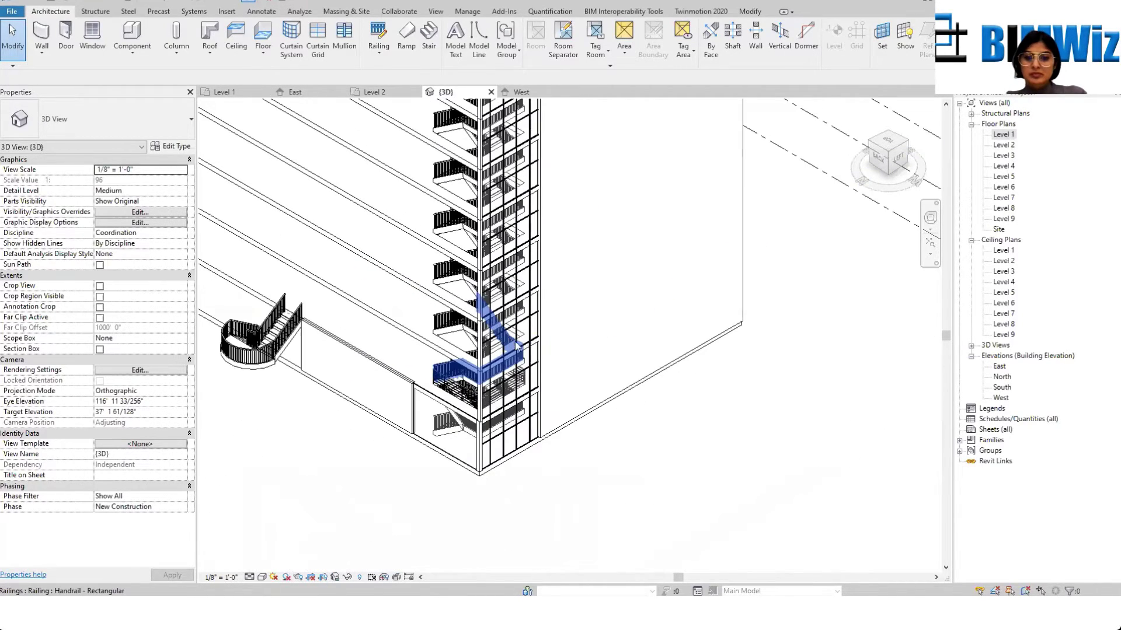
{"action": "scroll", "coordinate": [461, 485], "scroll_direction": "up", "scroll_amount": 3}
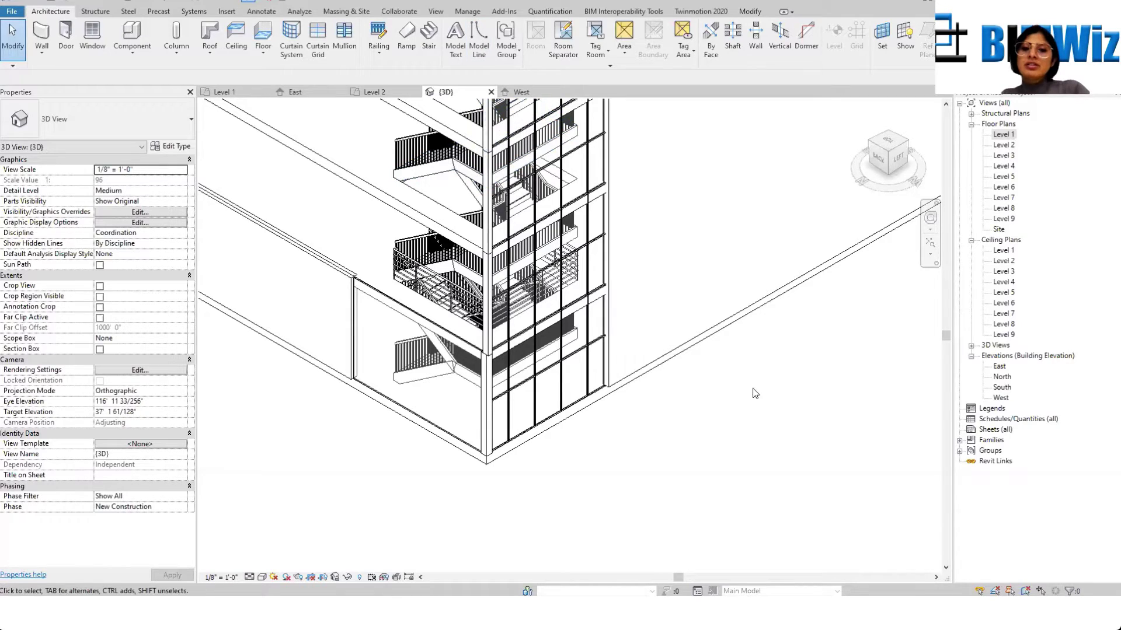
{"action": "scroll", "coordinate": [571, 406], "scroll_direction": "up", "scroll_amount": 5}
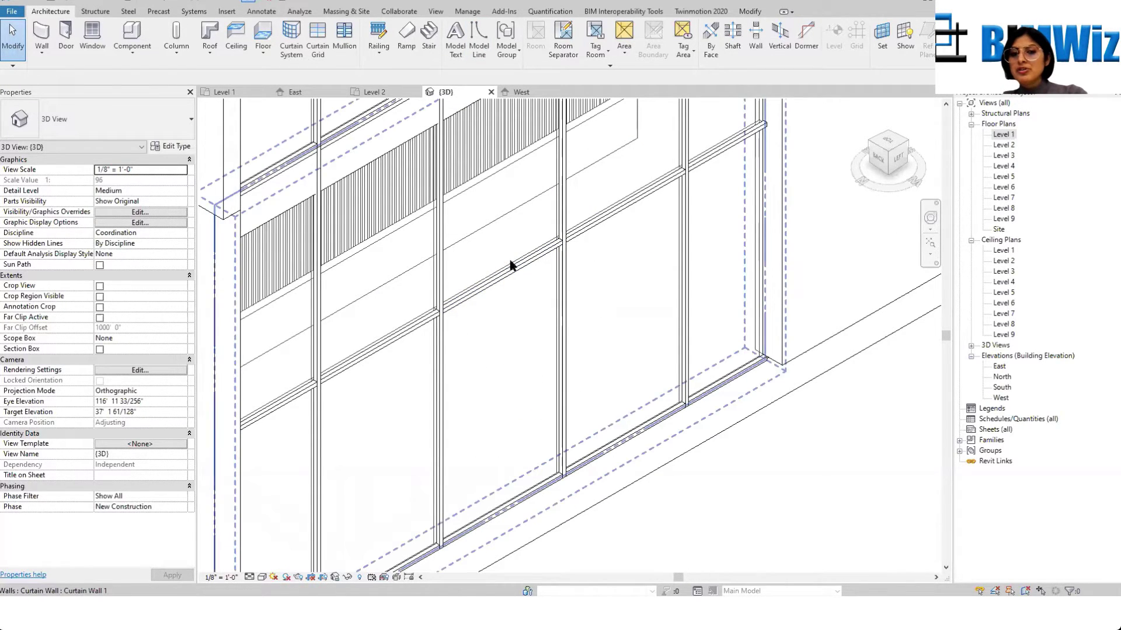
{"action": "scroll", "coordinate": [580, 301], "scroll_direction": "up", "scroll_amount": 1}
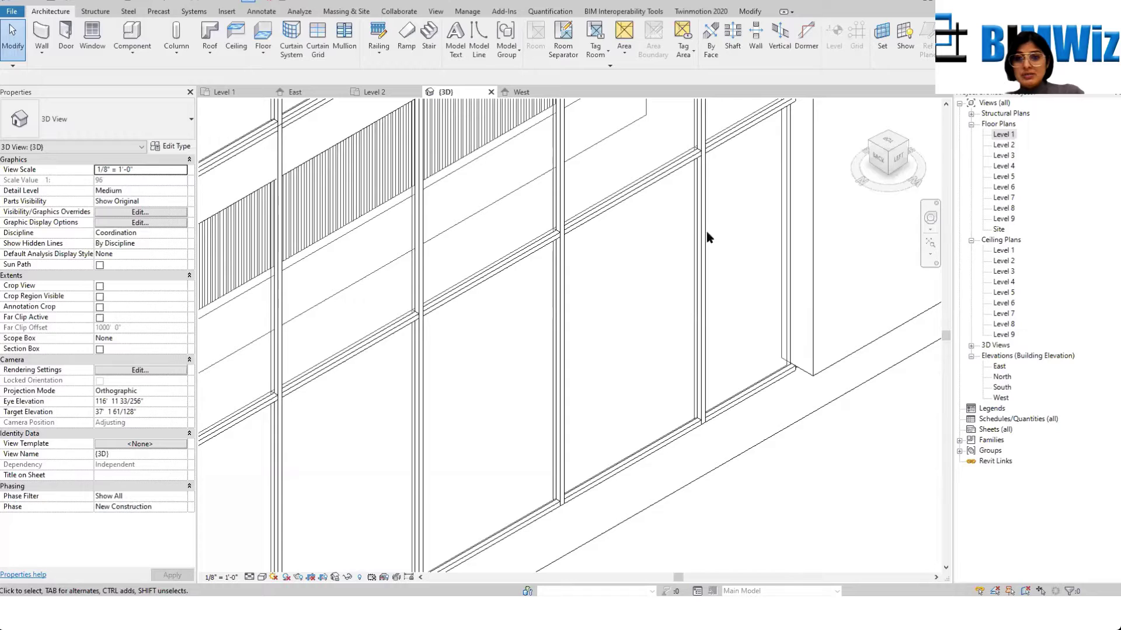
Step: In the West elevation, delete the middle horizontal mullion and its grid line segment in the Level 1 curtain wall's second bay from the stairs
{"action": "left_click", "coordinate": [521, 92]}
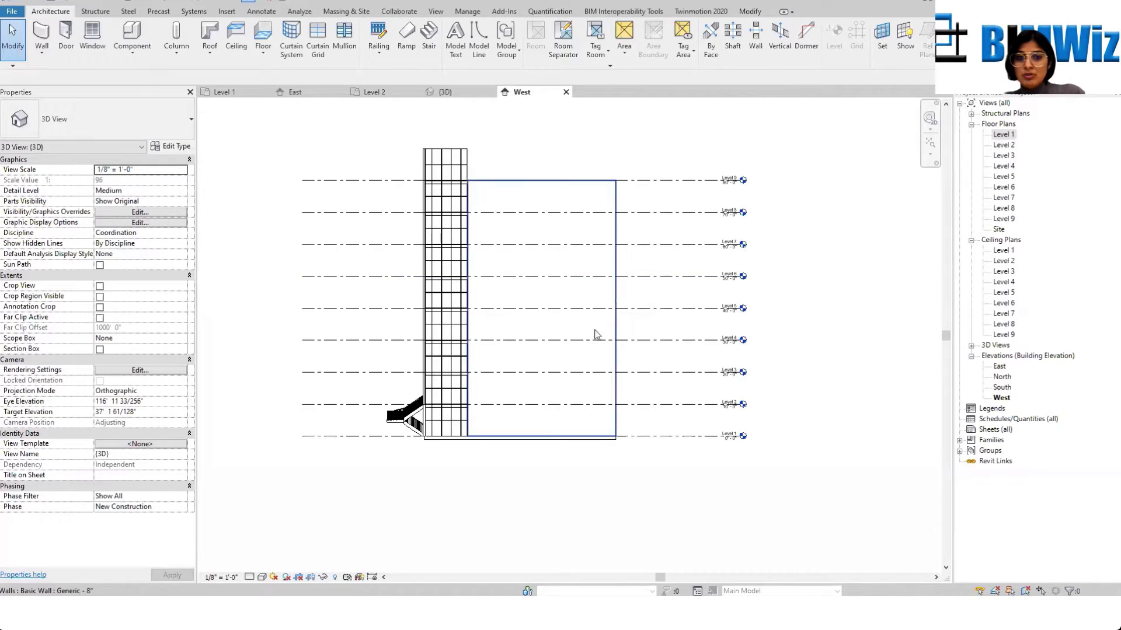
{"action": "scroll", "coordinate": [435, 444], "scroll_direction": "up", "scroll_amount": 6}
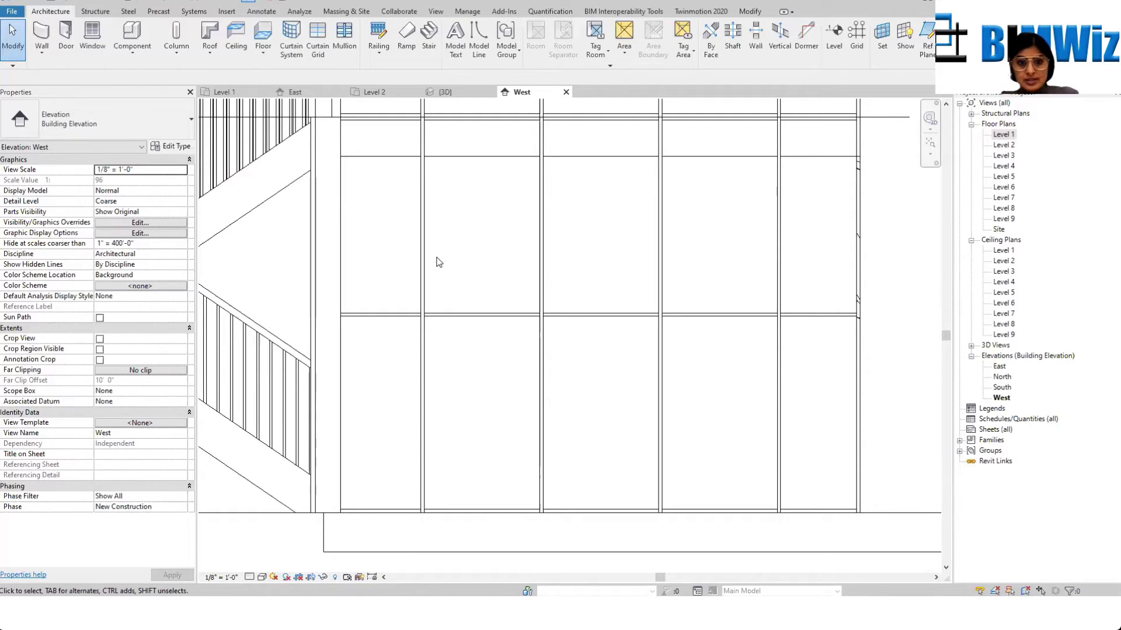
{"action": "left_click", "coordinate": [450, 326]}
{"action": "key", "text": "Escape"}
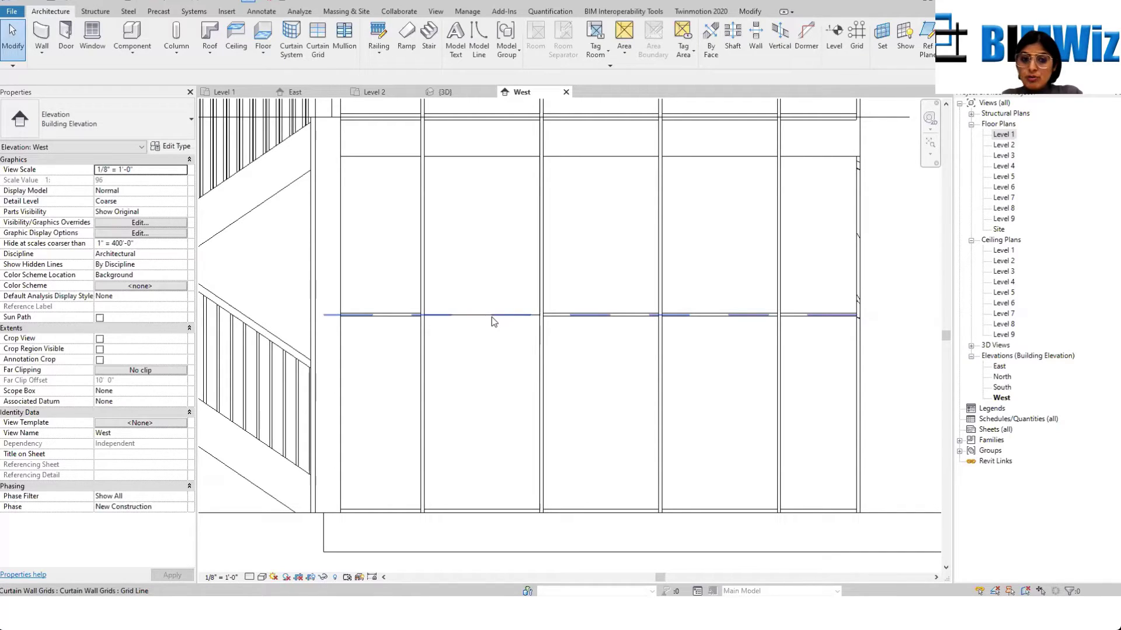
{"action": "left_click", "coordinate": [483, 314]}
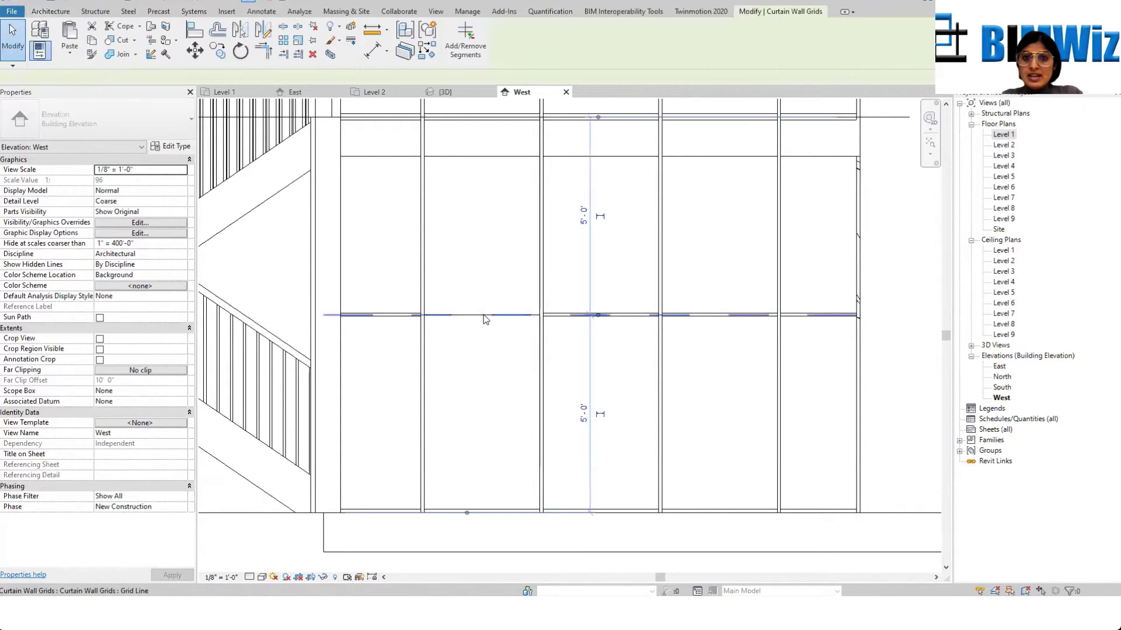
{"action": "left_click", "coordinate": [465, 41]}
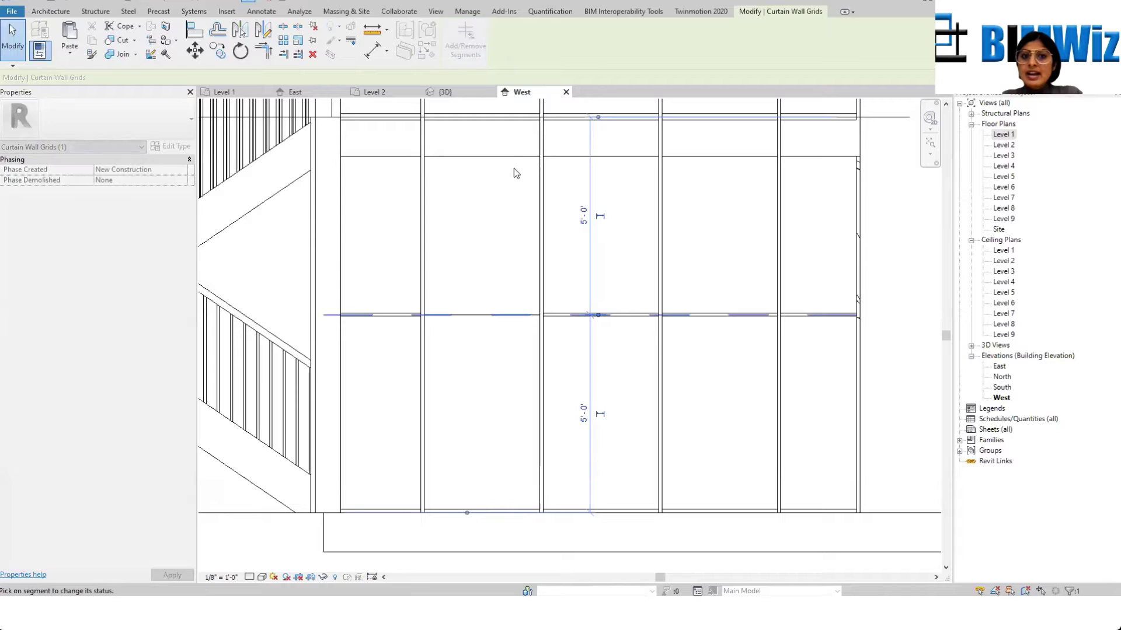
{"action": "left_click", "coordinate": [489, 317]}
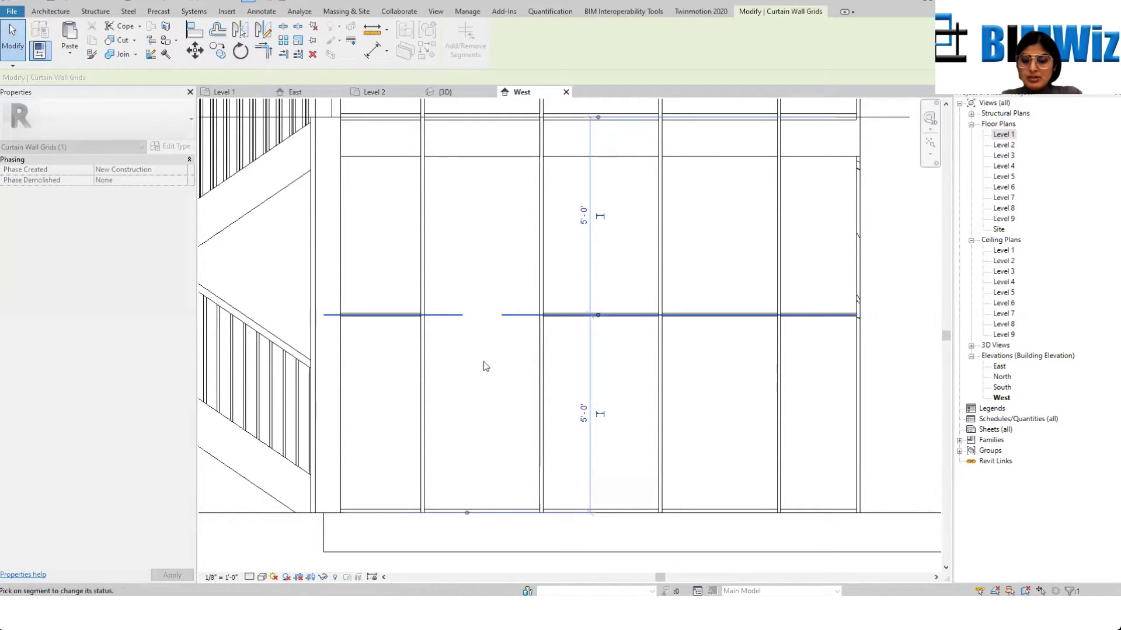
{"action": "key", "text": "Escape"}
{"action": "key", "text": "Escape"}
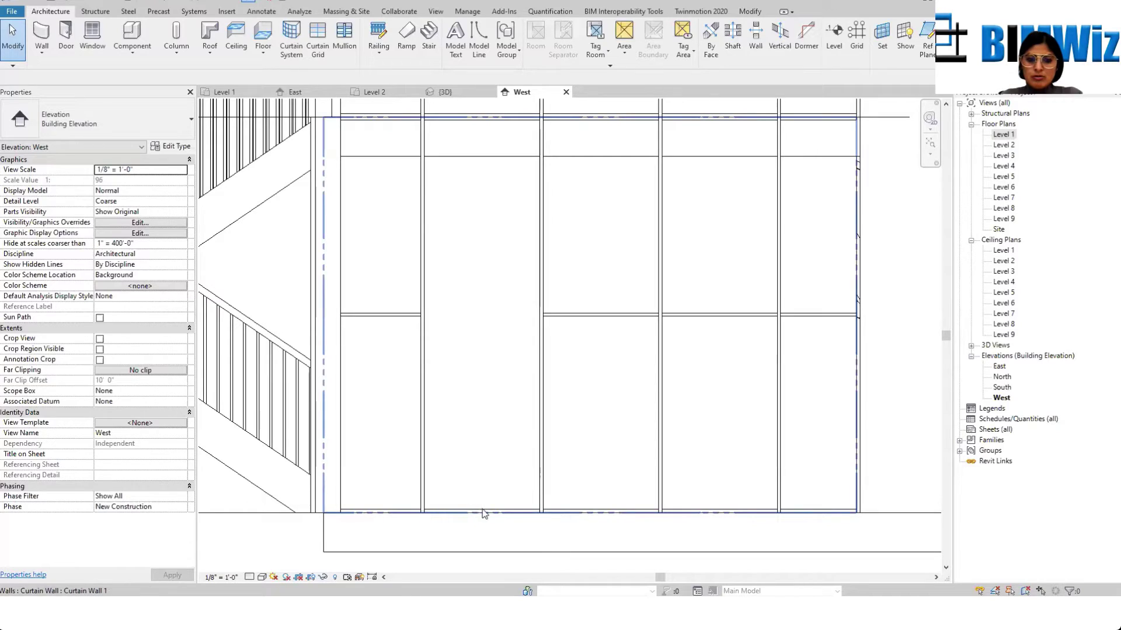
Step: Delete the 1" Square mullion along the lower edge of the Level 1 curtain wall's second bay
{"action": "scroll", "coordinate": [491, 522], "scroll_direction": "up", "scroll_amount": 3}
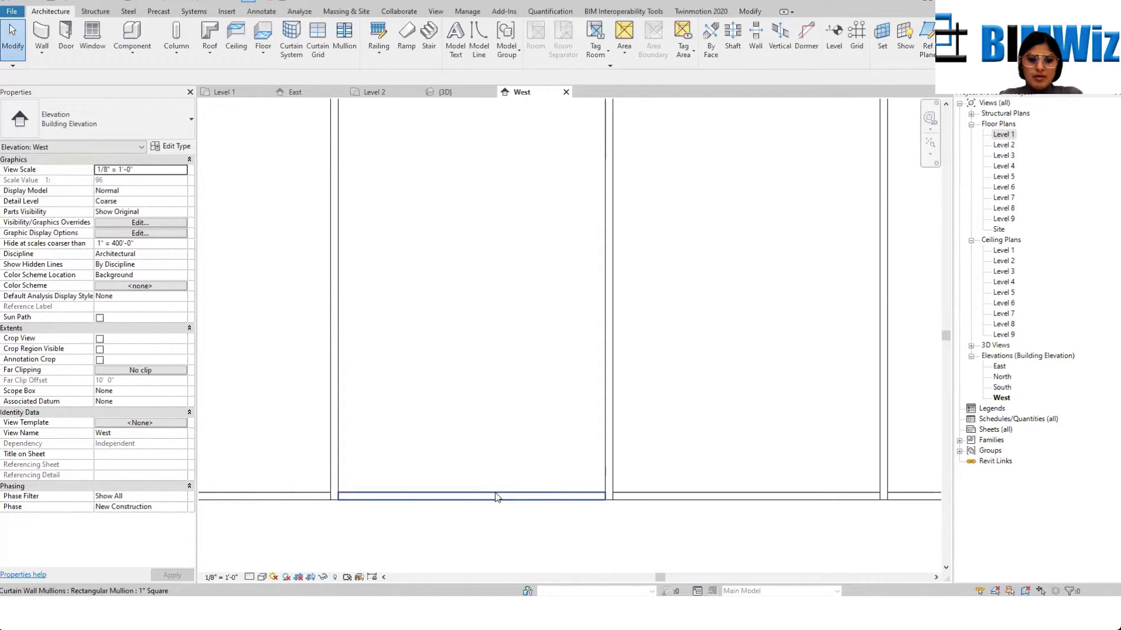
{"action": "left_click", "coordinate": [496, 496]}
{"action": "key", "text": "Escape"}
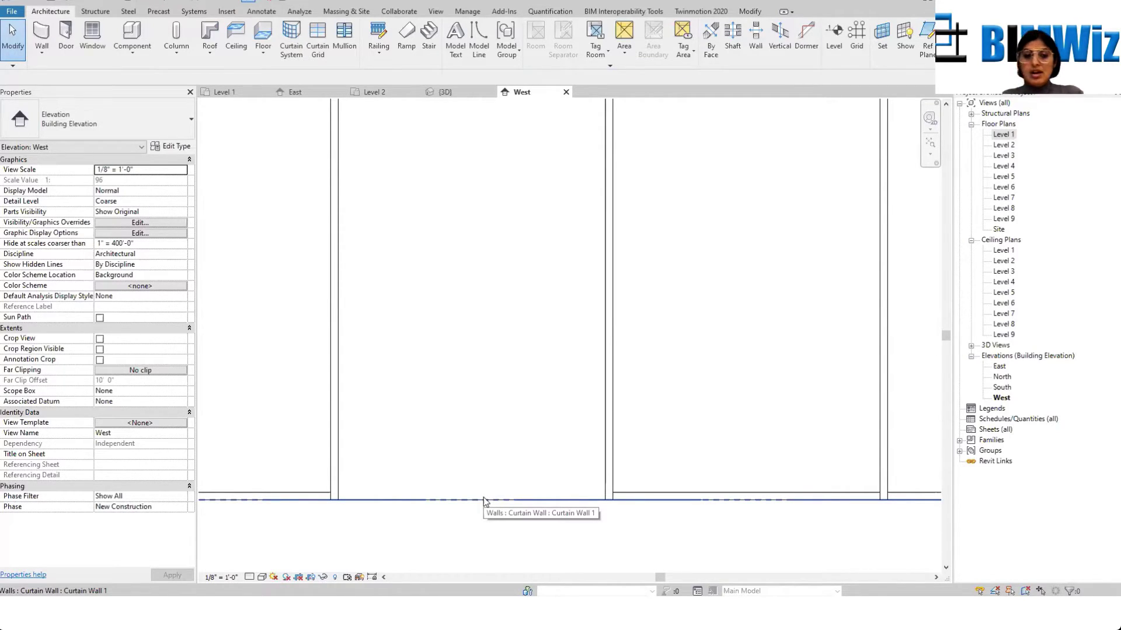
Step: Select the full-height glazed panel in the Level 1 curtain wall's second bay and review the types available for it
{"action": "key", "text": "Tab"}
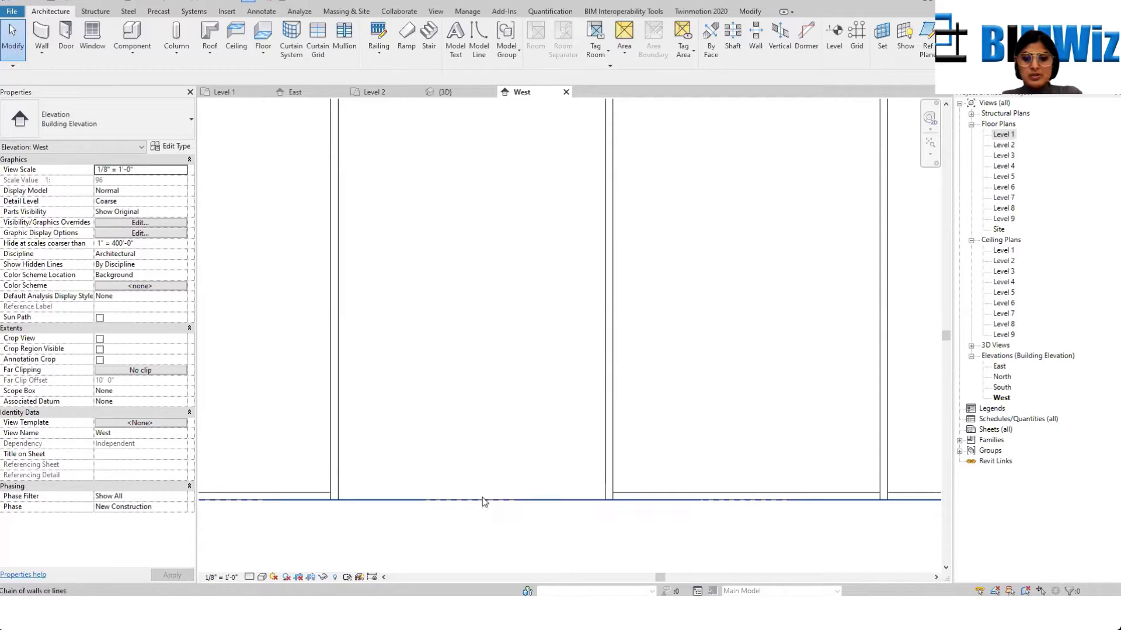
{"action": "scroll", "coordinate": [511, 460], "scroll_direction": "down", "scroll_amount": 3}
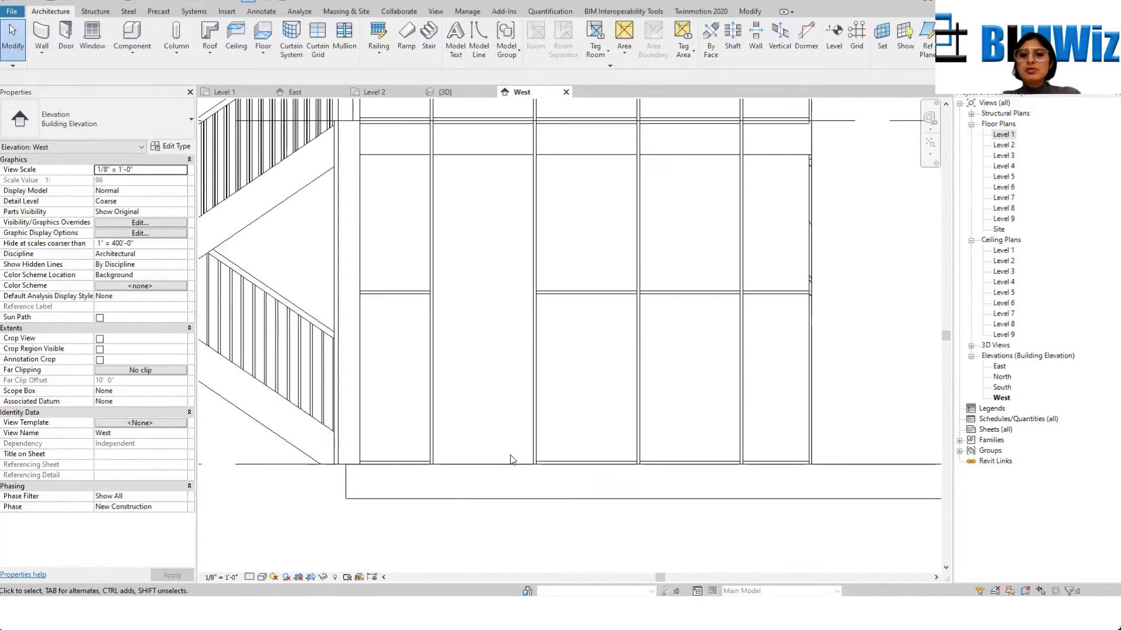
{"action": "scroll", "coordinate": [512, 467], "scroll_direction": "down", "scroll_amount": 1}
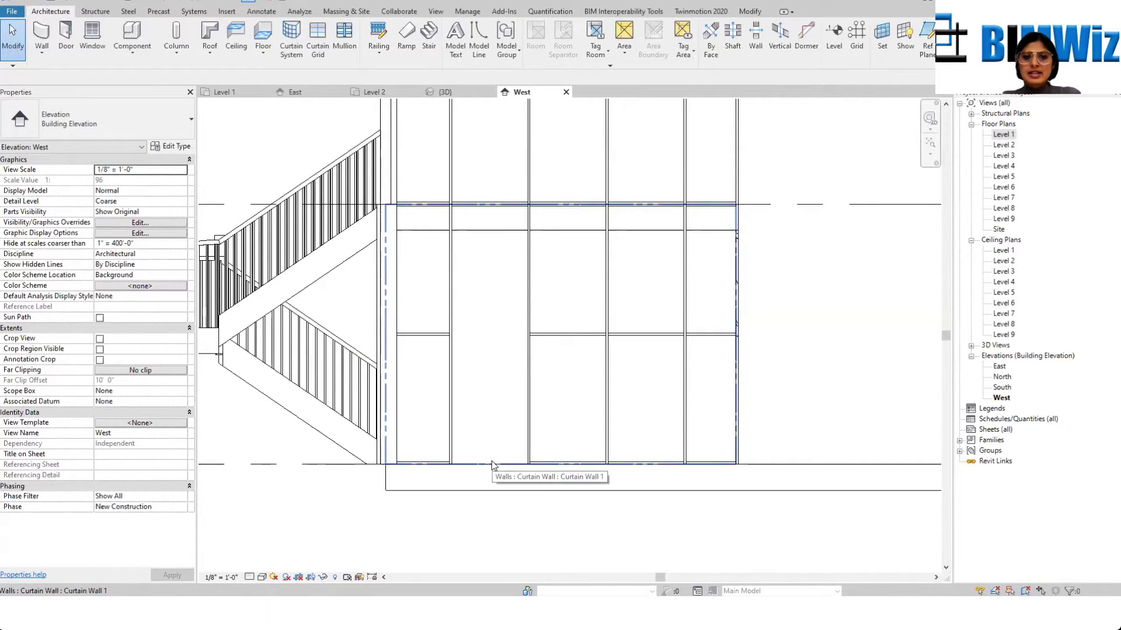
{"action": "key", "text": "Tab"}
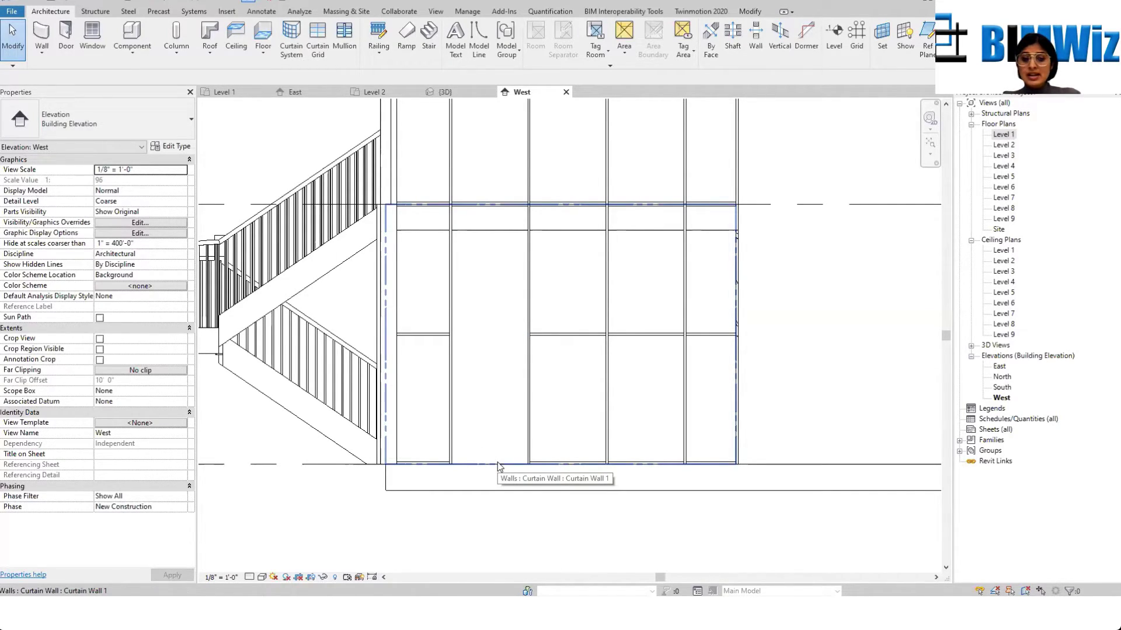
{"action": "key", "text": "Tab"}
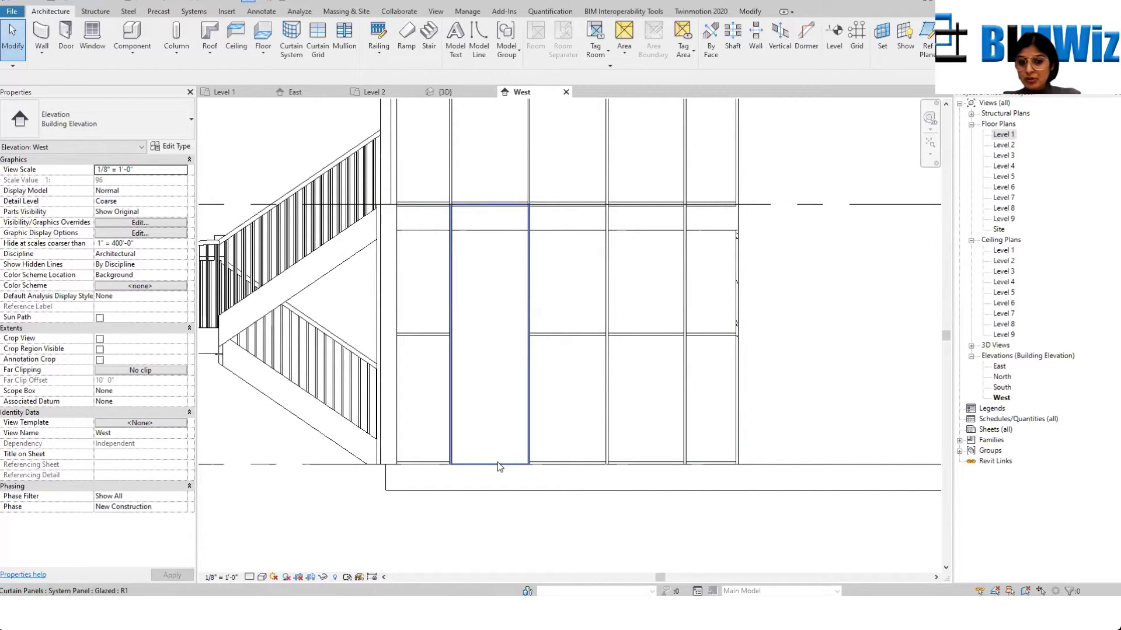
{"action": "left_click", "coordinate": [499, 464]}
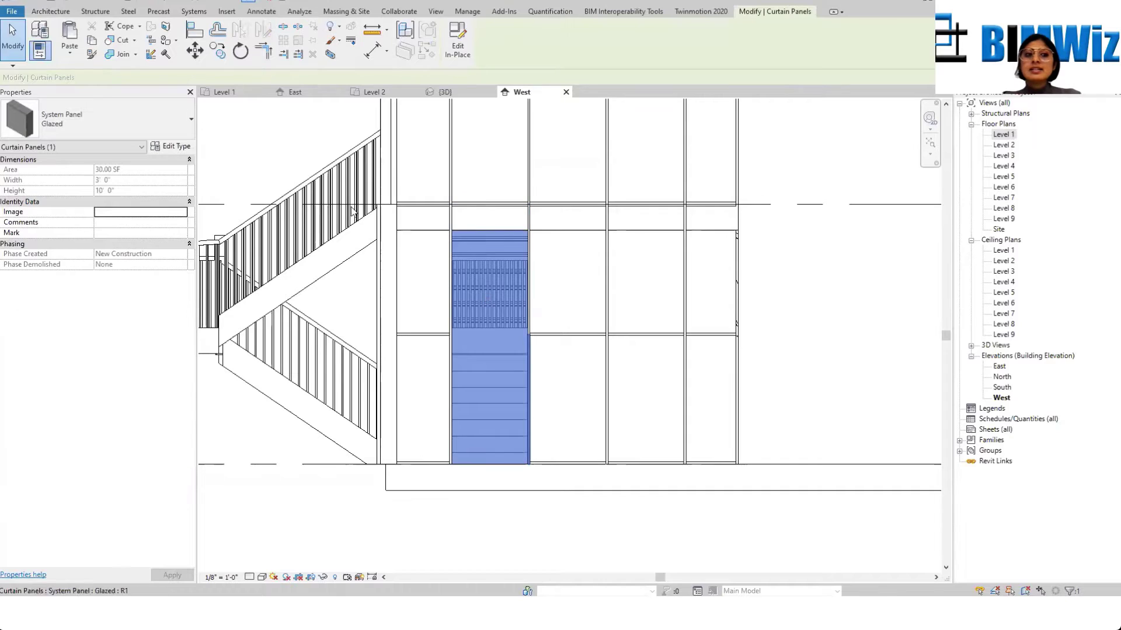
{"action": "left_click", "coordinate": [152, 118]}
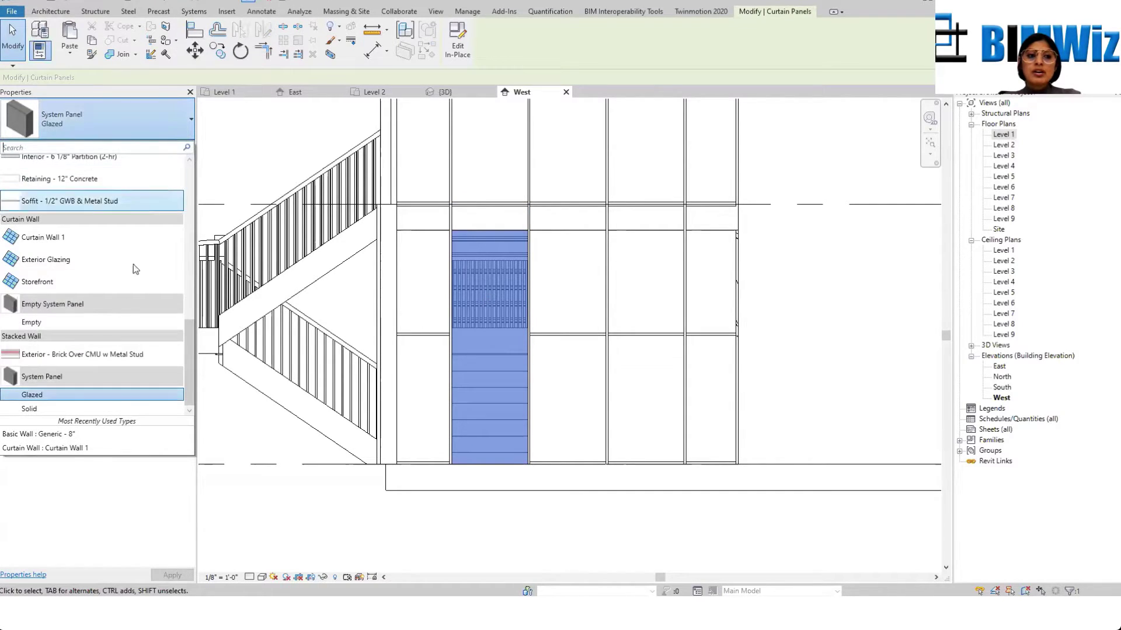
{"action": "scroll", "coordinate": [111, 309], "scroll_direction": "up", "scroll_amount": 10}
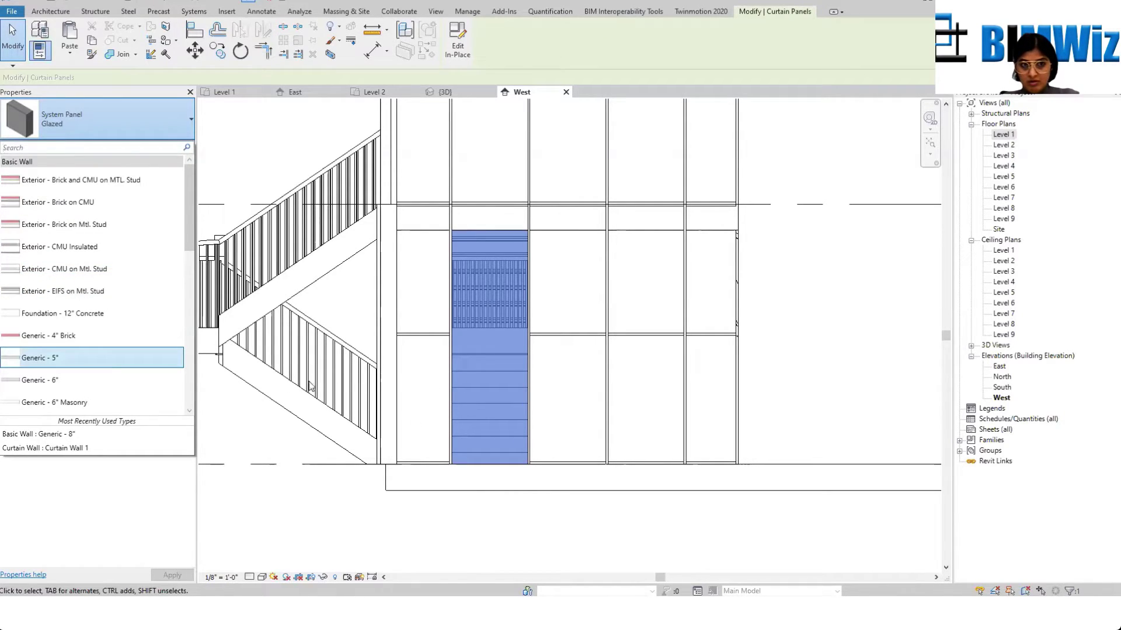
{"action": "key", "text": "Escape"}
Step: Check which door types are already loaded for the Door tool, without placing a door
{"action": "left_click", "coordinate": [50, 11]}
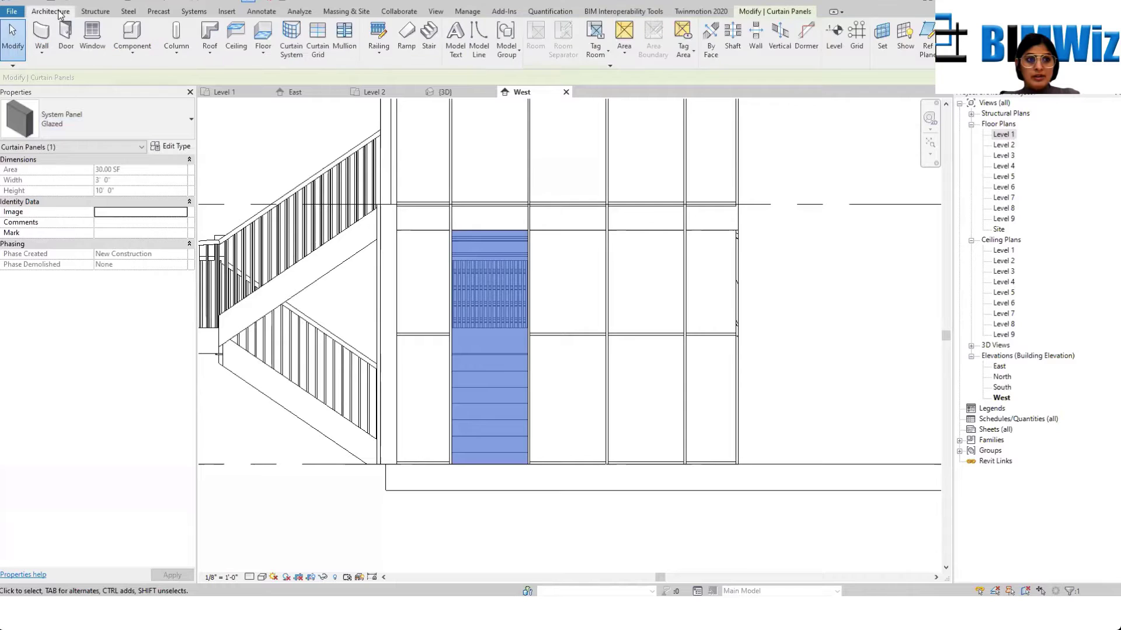
{"action": "left_click", "coordinate": [66, 35]}
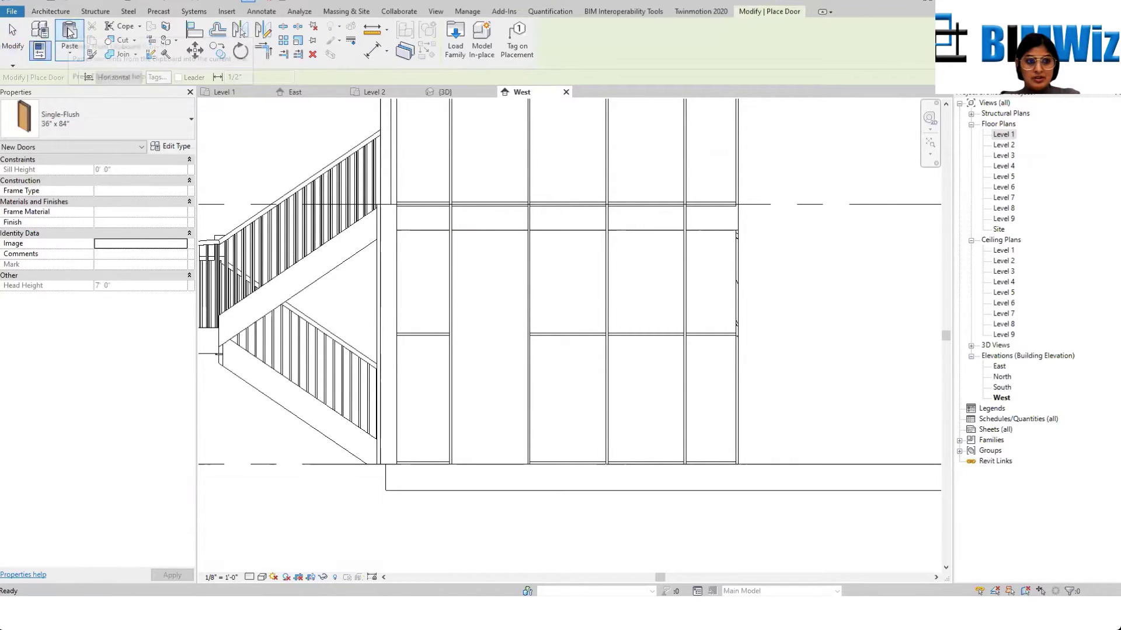
{"action": "left_click", "coordinate": [170, 108]}
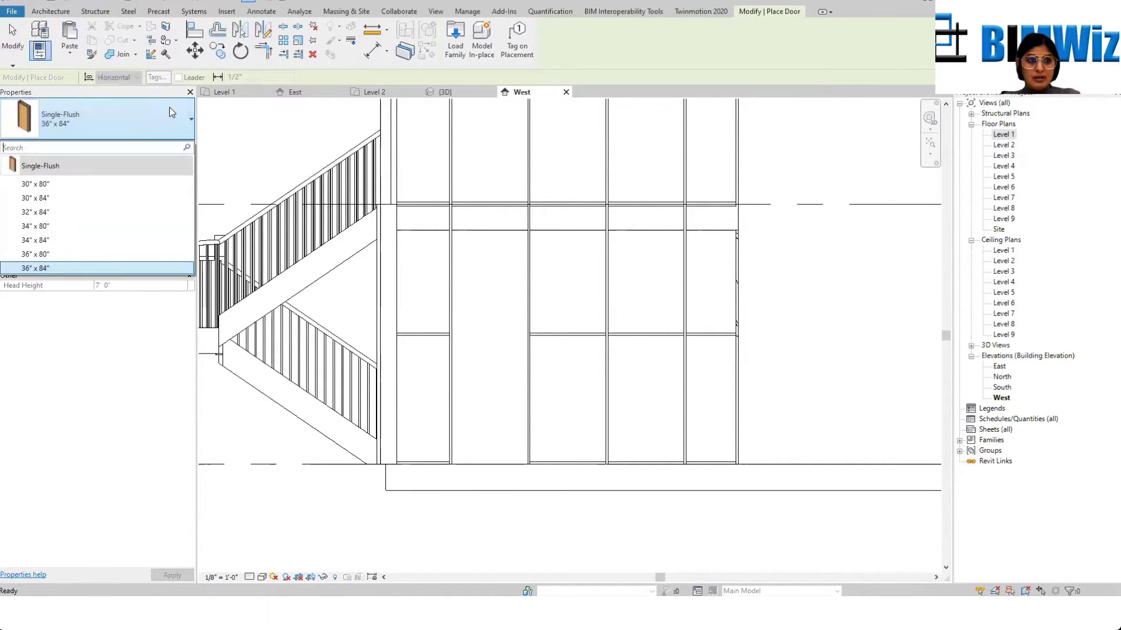
{"action": "left_click", "coordinate": [98, 360]}
{"action": "key", "text": "Escape"}
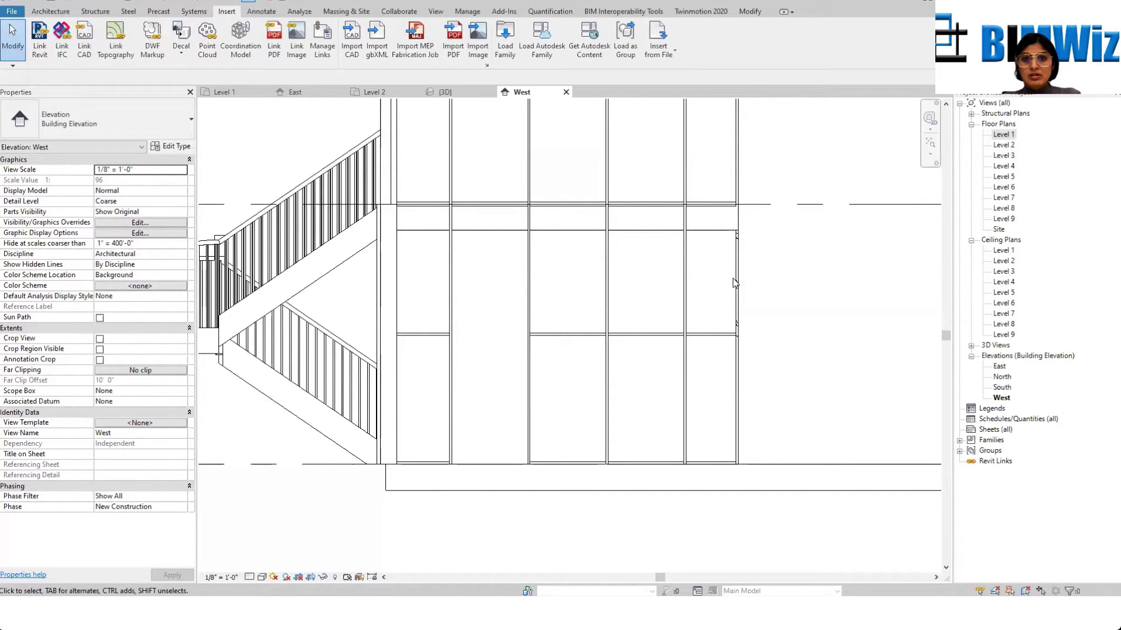
Step: Load the Door-Curtain-Wall-Single-Glass family from the Doors category of the Autodesk family library
{"action": "left_click", "coordinate": [542, 57]}
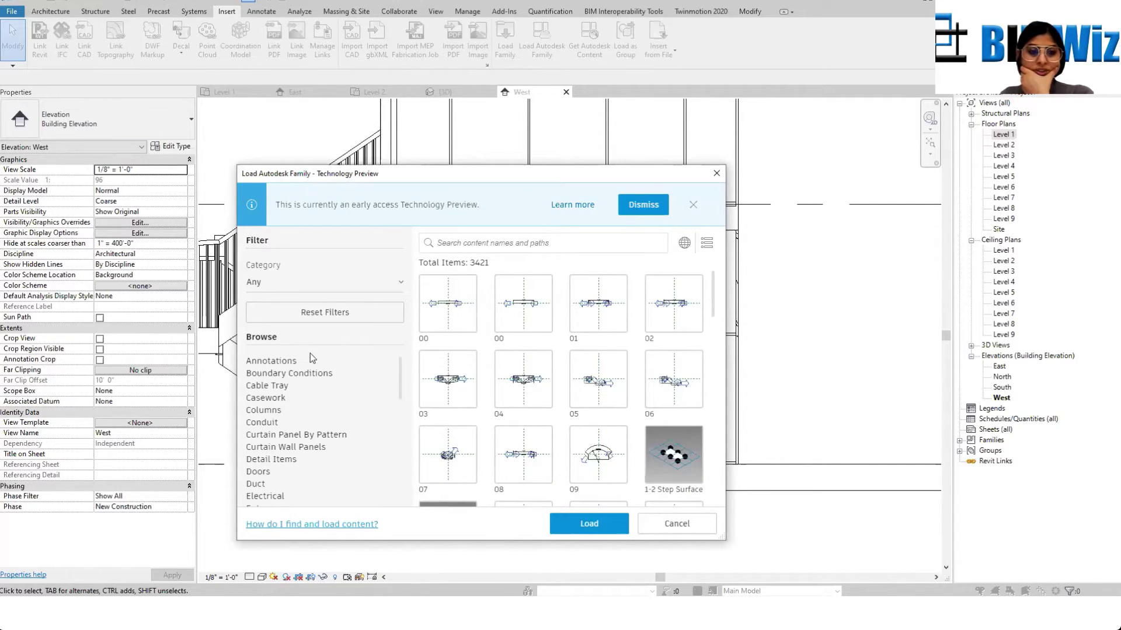
{"action": "scroll", "coordinate": [274, 400], "scroll_direction": "down", "scroll_amount": 1}
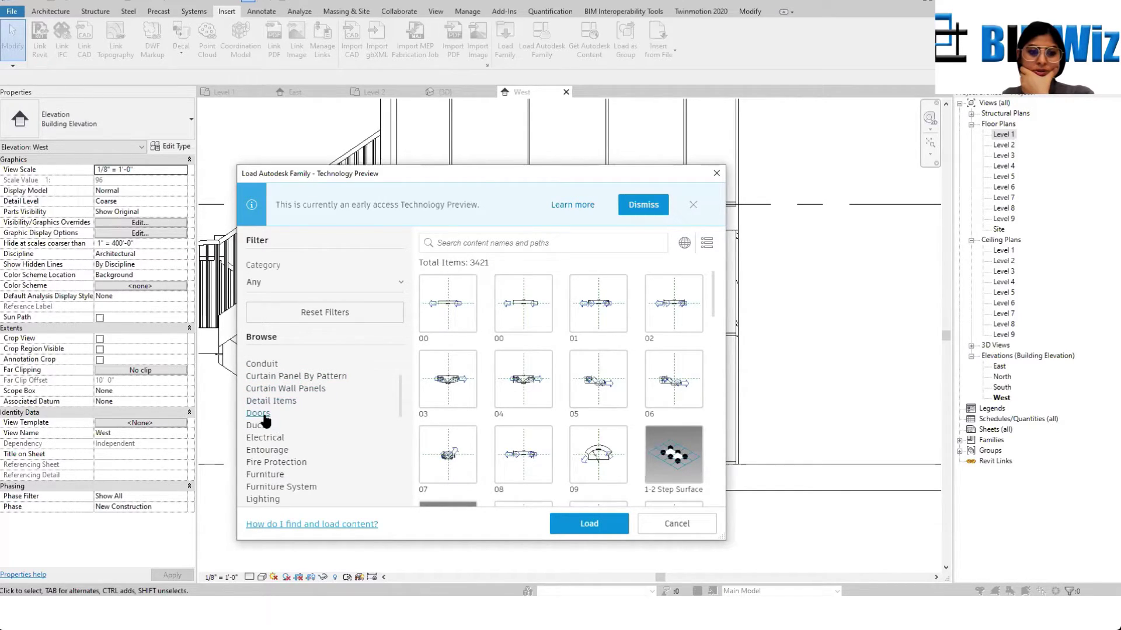
{"action": "left_click", "coordinate": [262, 414]}
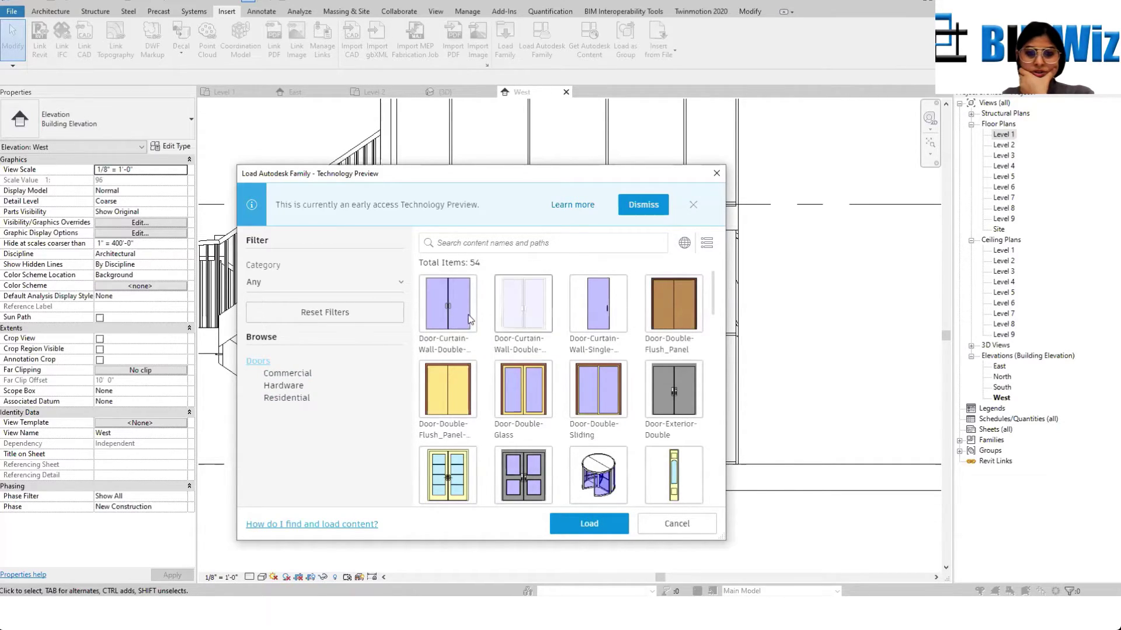
{"action": "left_click", "coordinate": [619, 321]}
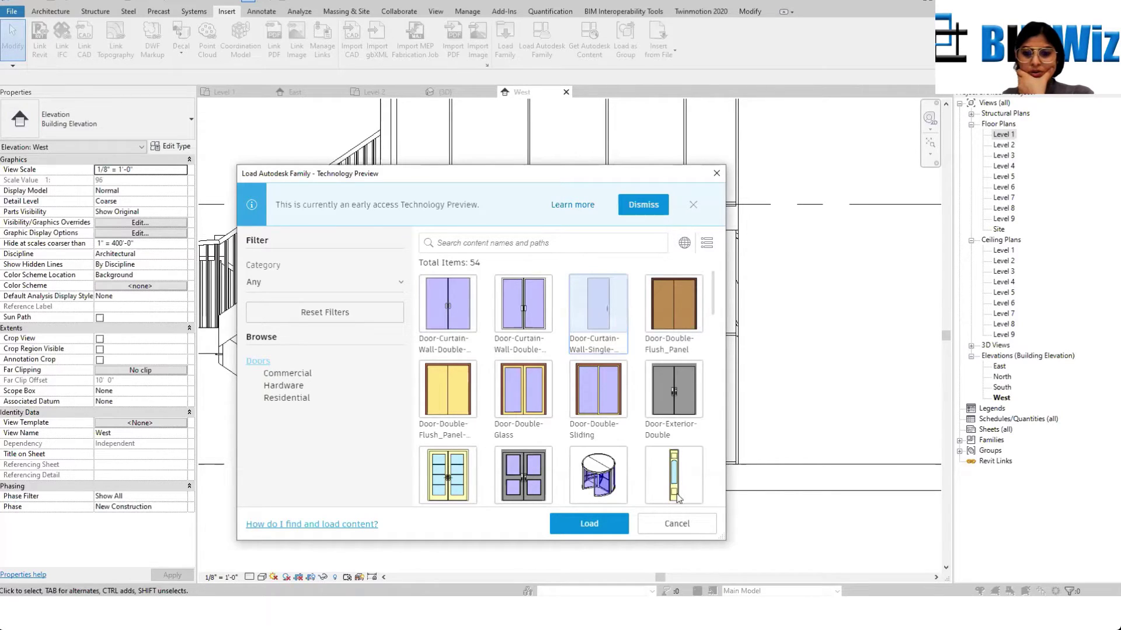
{"action": "left_click", "coordinate": [611, 524]}
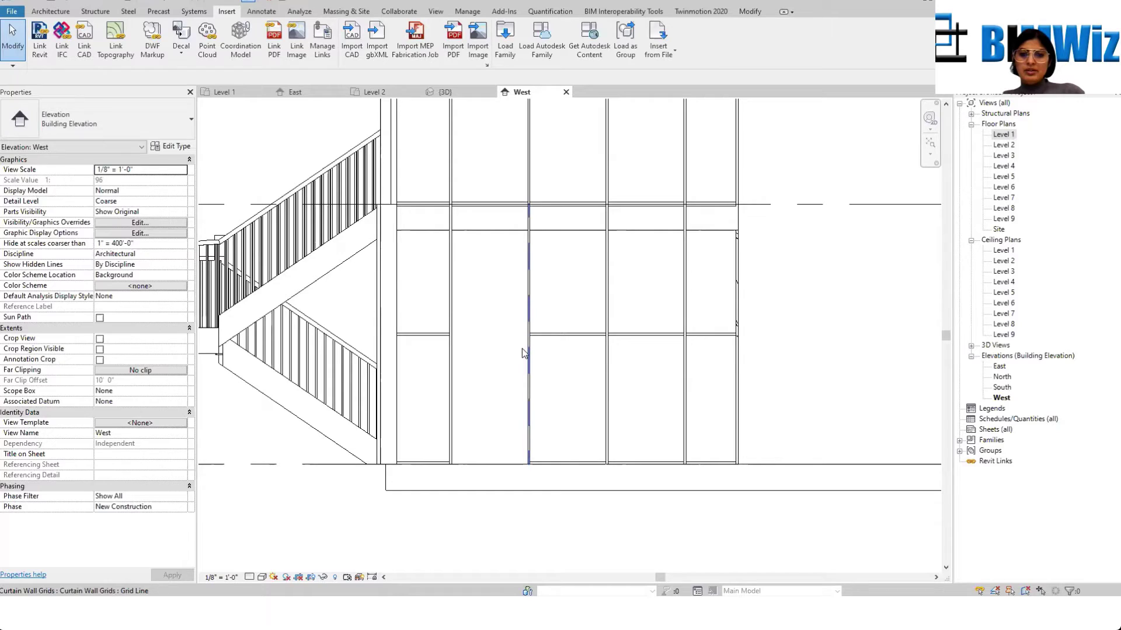
Step: Change the full-height glazed panel in the Level 1 curtain wall's second bay to the Door-Curtain-Wall-Single-Glass type
{"action": "key", "text": "Tab"}
{"action": "key", "text": "Tab"}
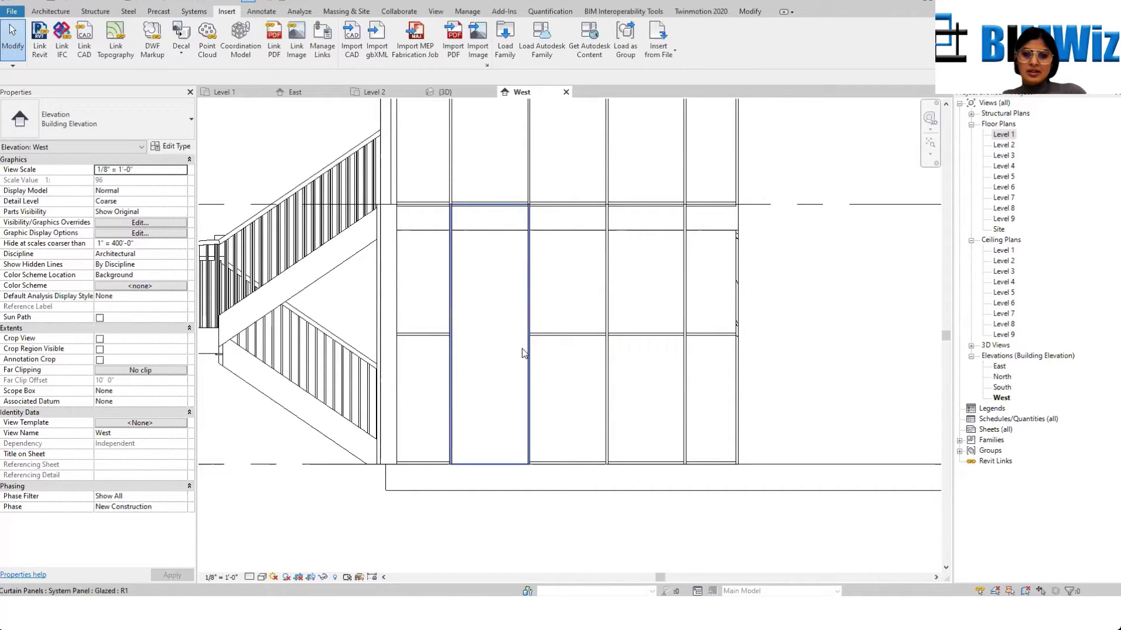
{"action": "left_click", "coordinate": [522, 349]}
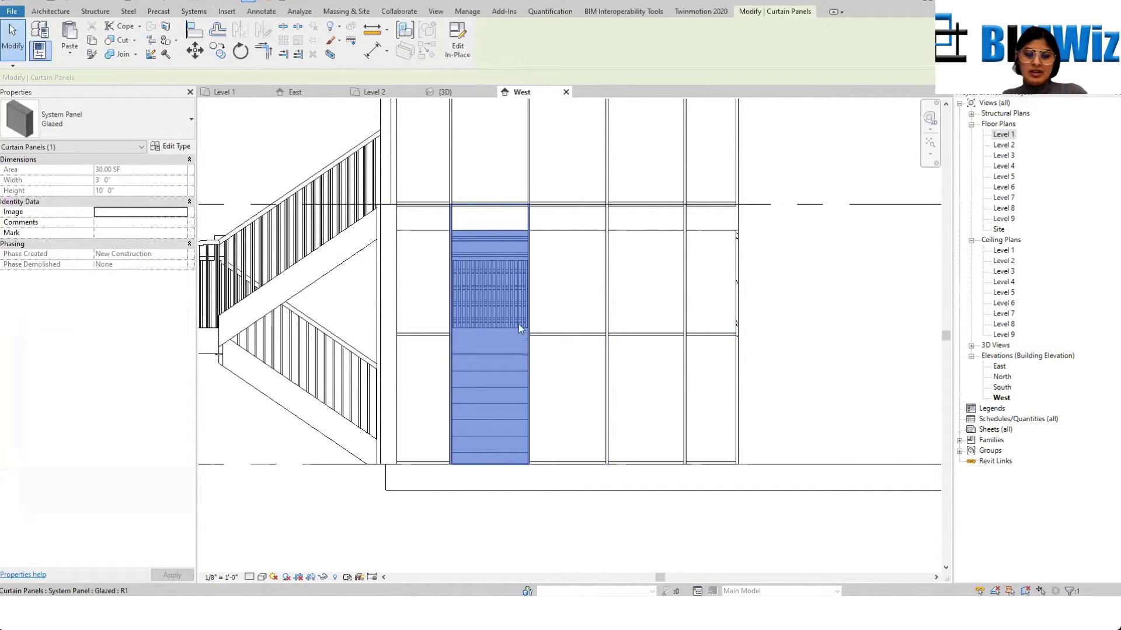
{"action": "left_click", "coordinate": [110, 125]}
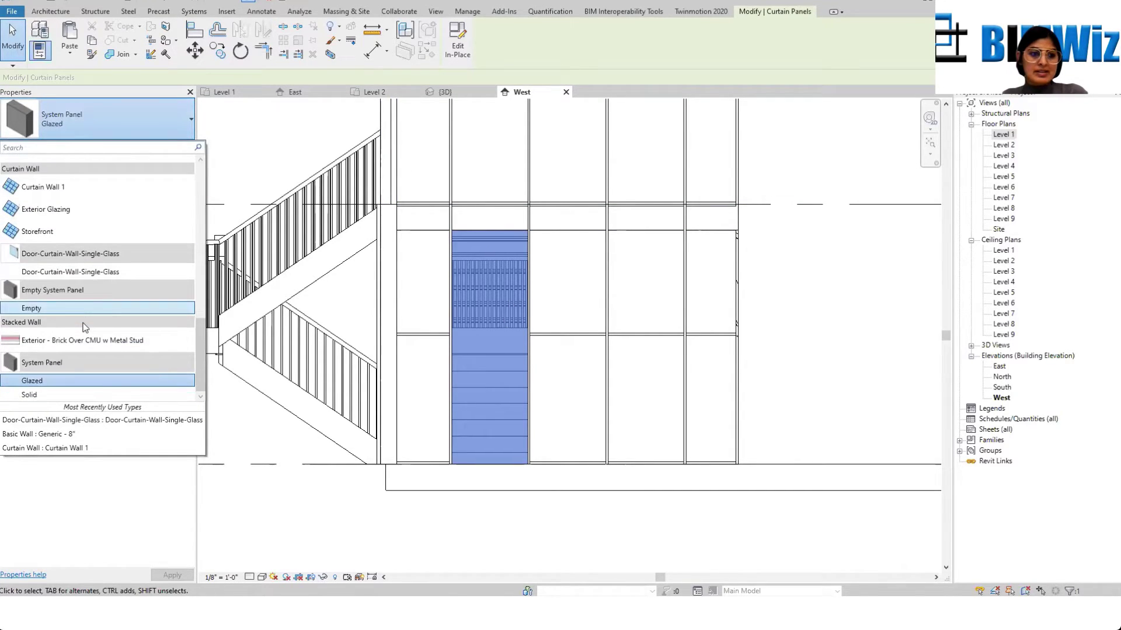
{"action": "scroll", "coordinate": [85, 316], "scroll_direction": "up", "scroll_amount": 1}
{"action": "scroll", "coordinate": [87, 310], "scroll_direction": "up", "scroll_amount": 8}
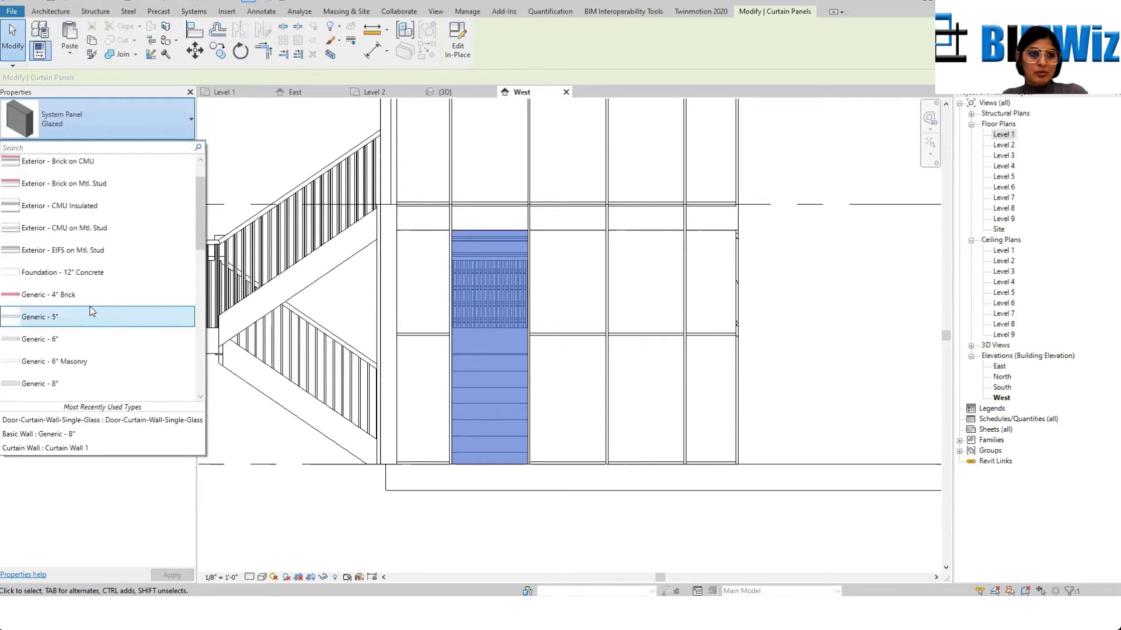
{"action": "scroll", "coordinate": [90, 310], "scroll_direction": "down", "scroll_amount": 8}
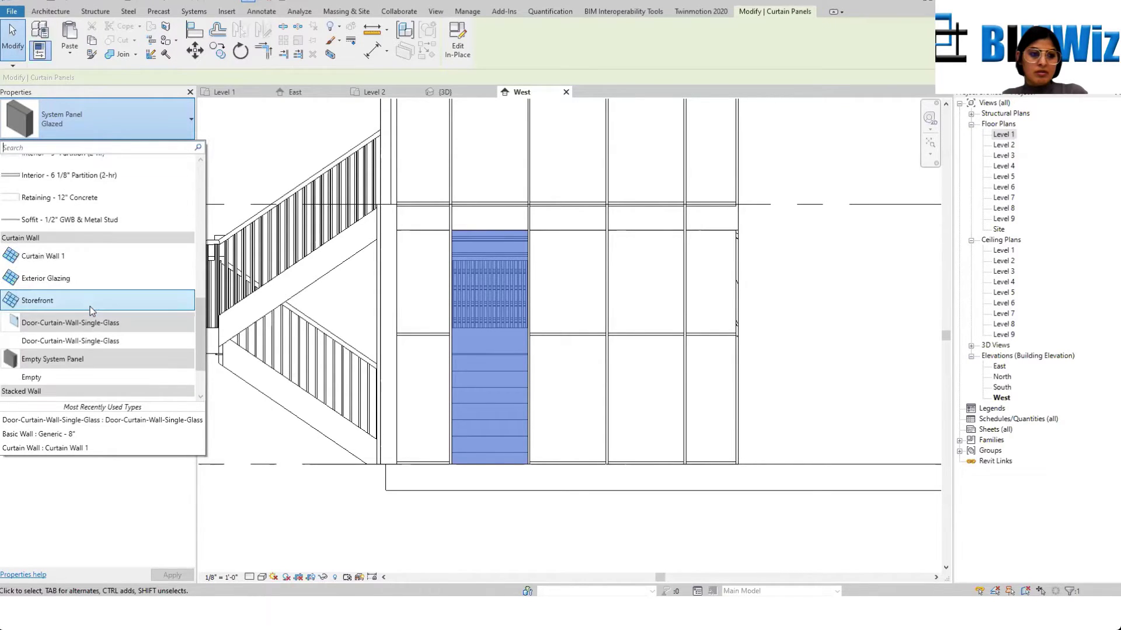
{"action": "left_click", "coordinate": [64, 340]}
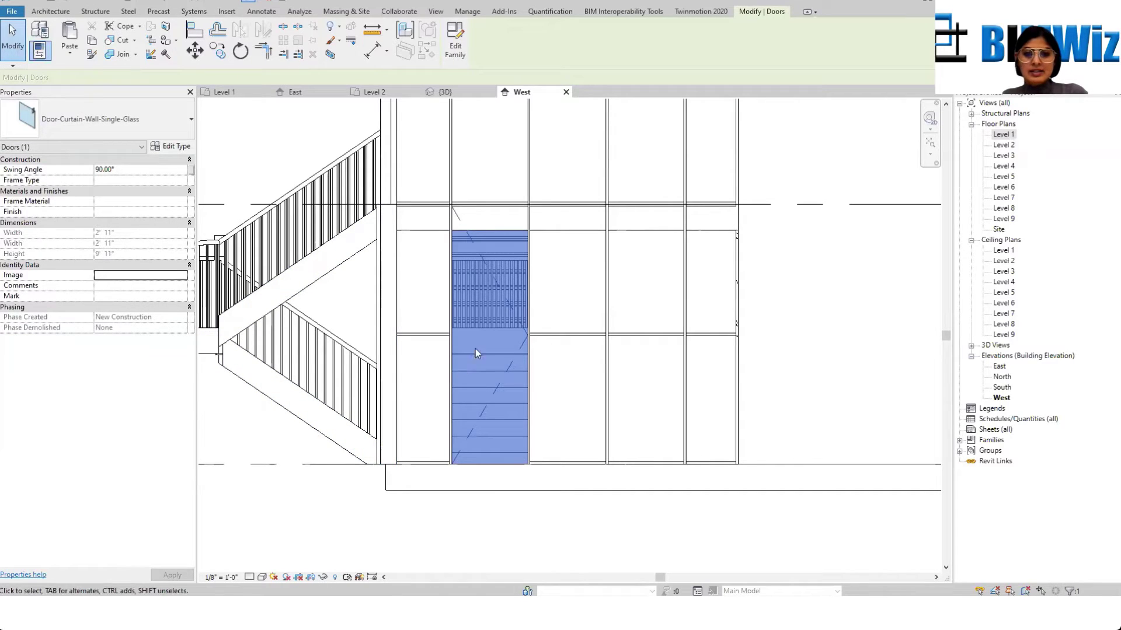
{"action": "left_click", "coordinate": [835, 362]}
{"action": "left_click", "coordinate": [507, 296]}
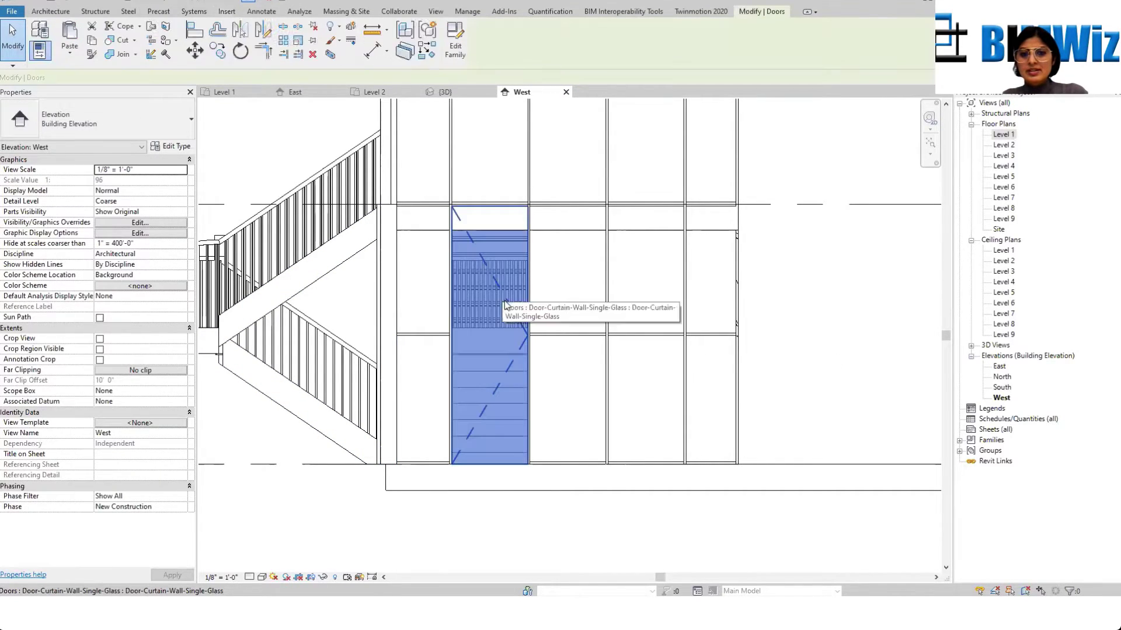
{"action": "key", "text": "Escape"}
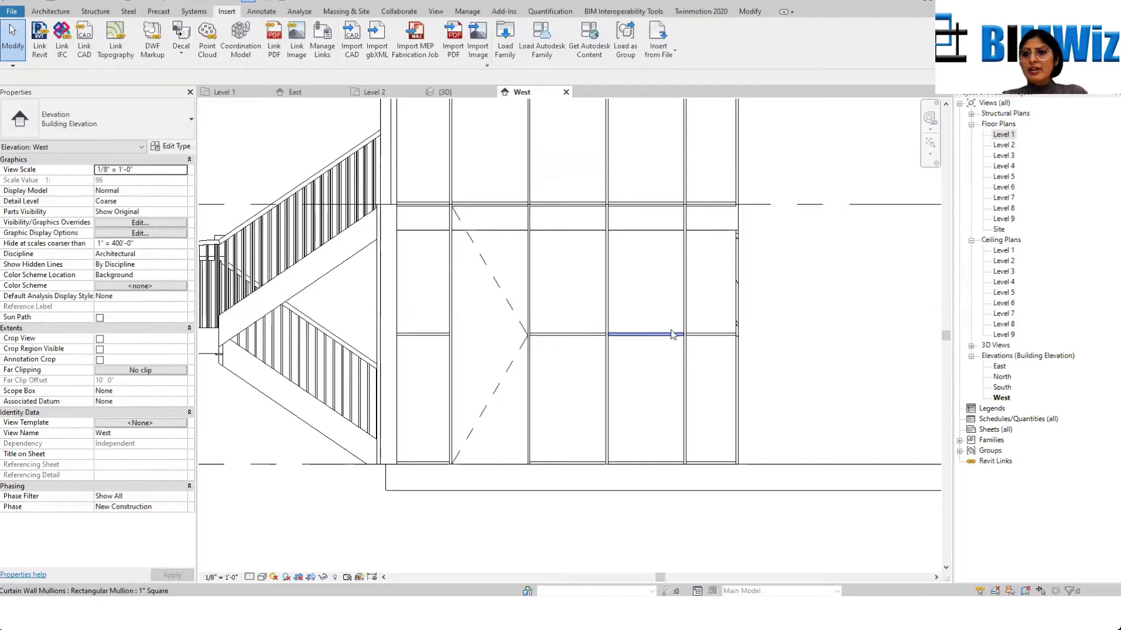
Step: Examine the curtain wall door and its swing in the Level 1 floor plan
{"action": "double_click", "coordinate": [1004, 135]}
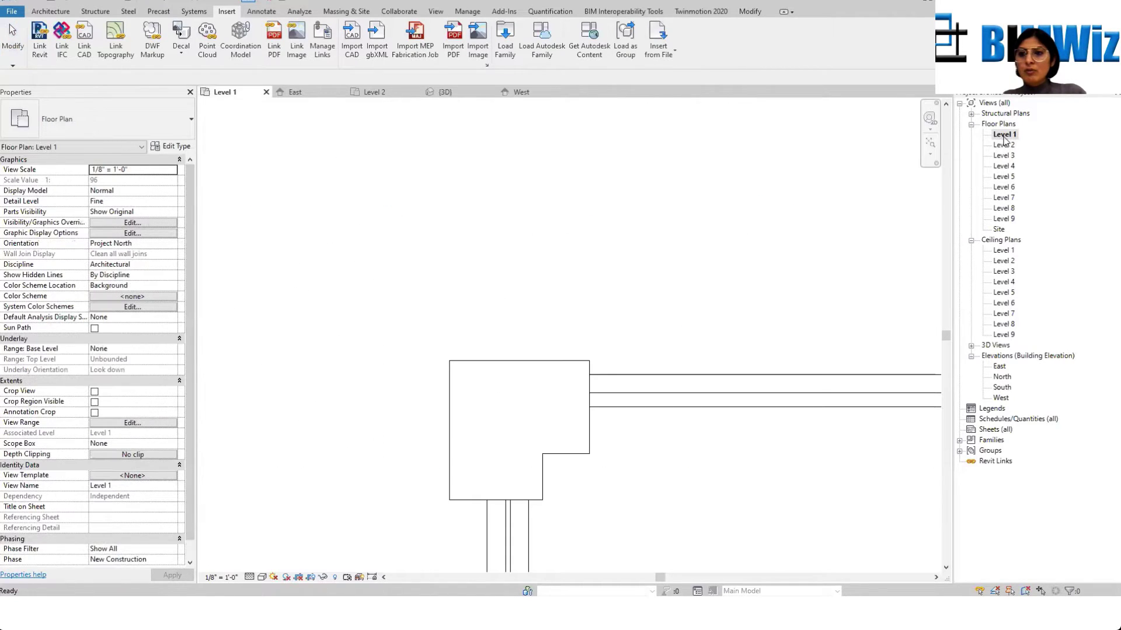
{"action": "scroll", "coordinate": [654, 233], "scroll_direction": "up", "scroll_amount": 4}
{"action": "middle_click_drag", "start_coordinate": [795, 348], "coordinate": [723, 291]}
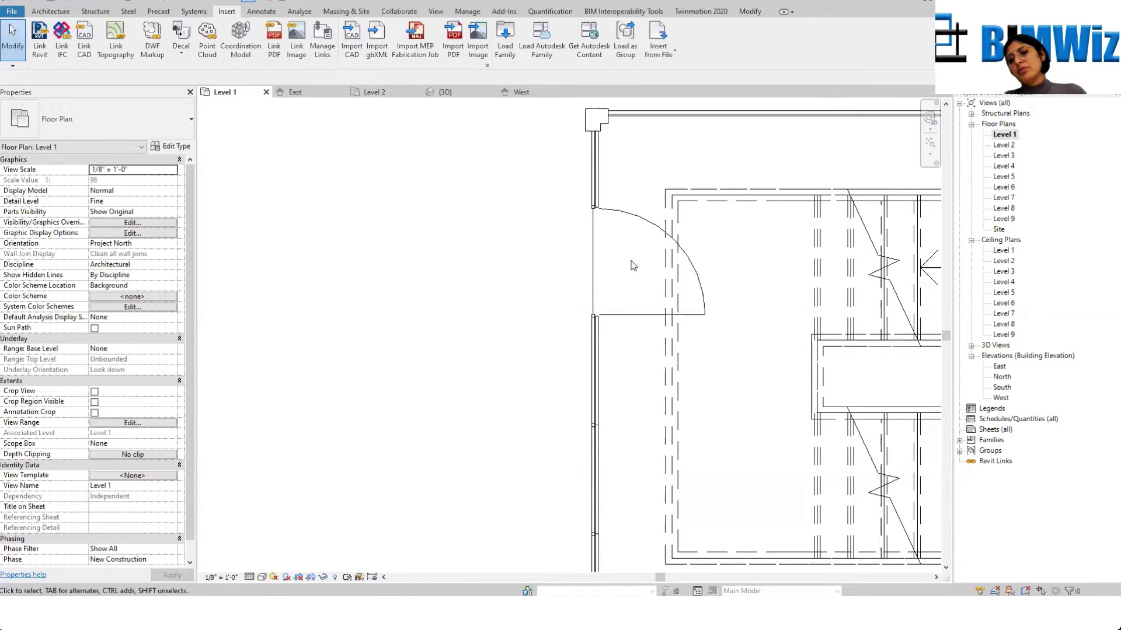
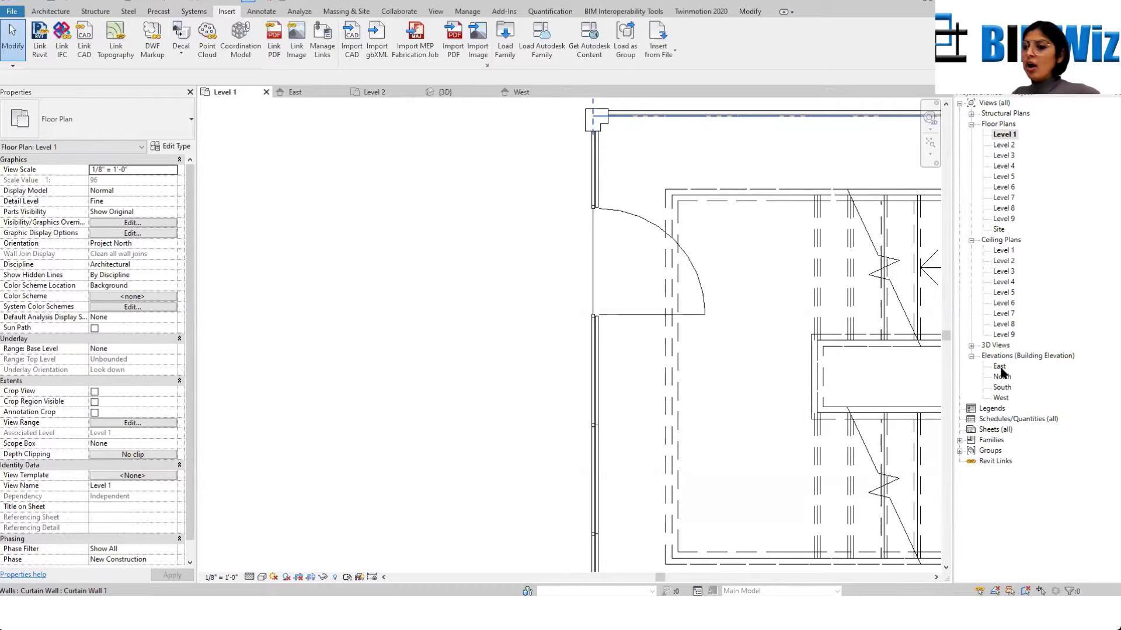
Step: In the West elevation, change the two mid-height horizontal mullions in the bays beside the Level 1 door to 2.5" x 5" rectangular
{"action": "double_click", "coordinate": [1001, 399]}
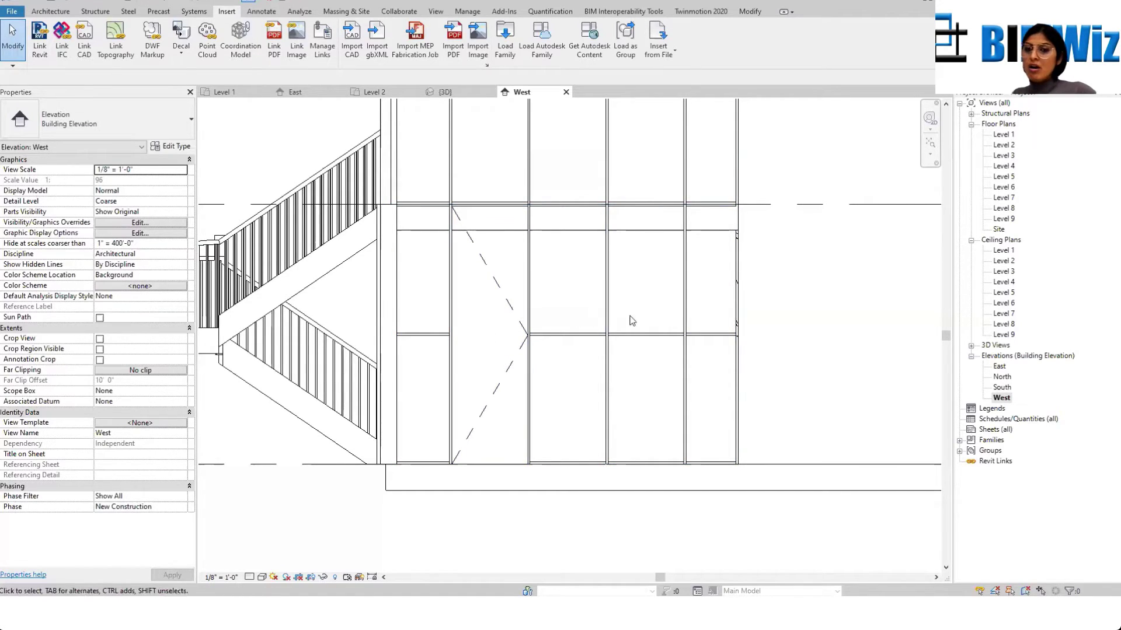
{"action": "scroll", "coordinate": [701, 292], "scroll_direction": "down", "scroll_amount": 2}
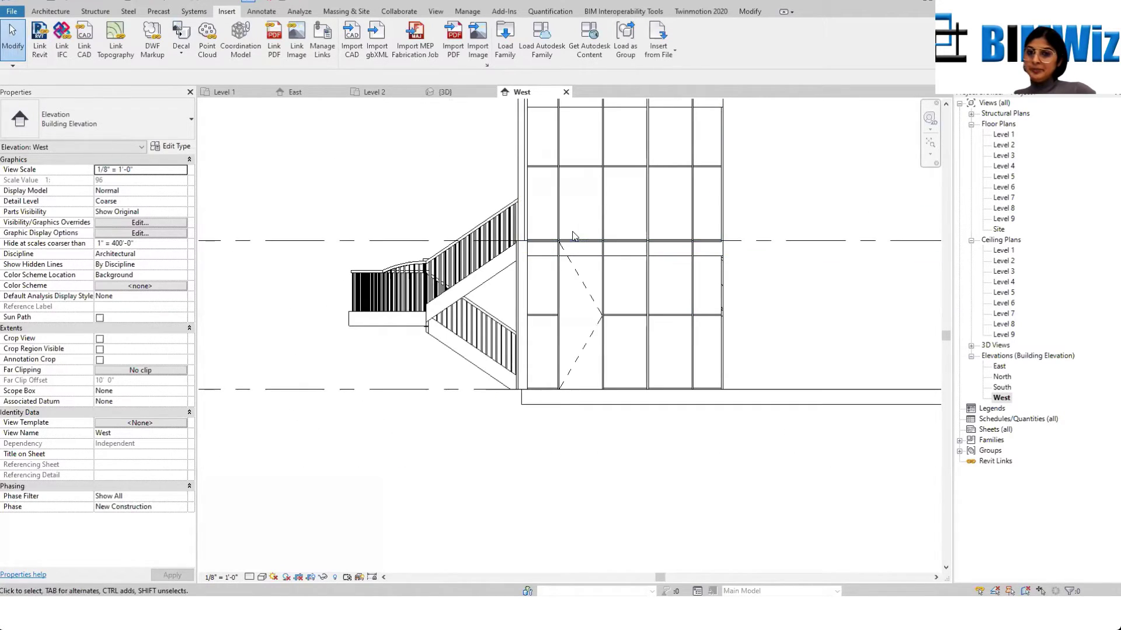
{"action": "left_click", "coordinate": [624, 316]}
{"action": "scroll", "coordinate": [623, 317], "scroll_direction": "up", "scroll_amount": 1}
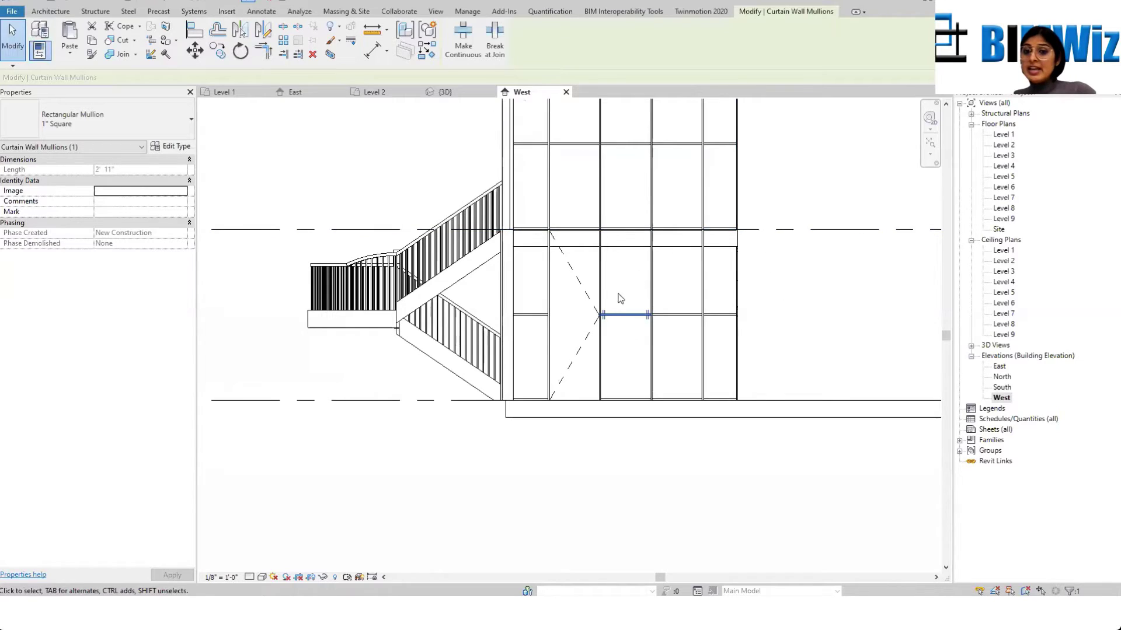
{"action": "scroll", "coordinate": [621, 318], "scroll_direction": "up", "scroll_amount": 2}
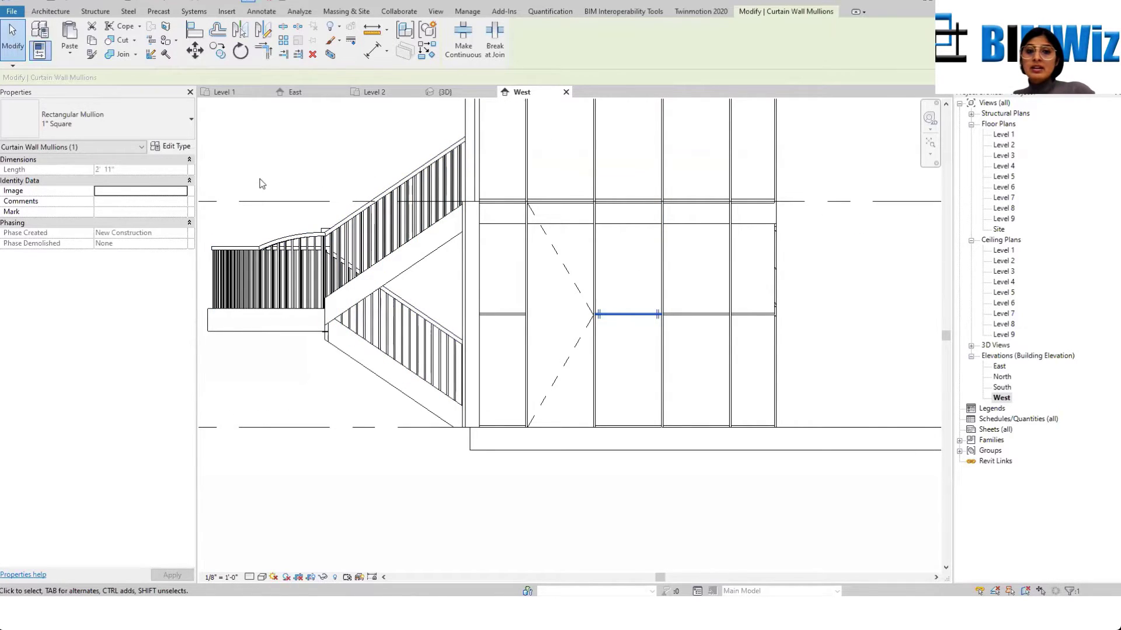
{"action": "scroll", "coordinate": [526, 250], "scroll_direction": "up", "scroll_amount": 1}
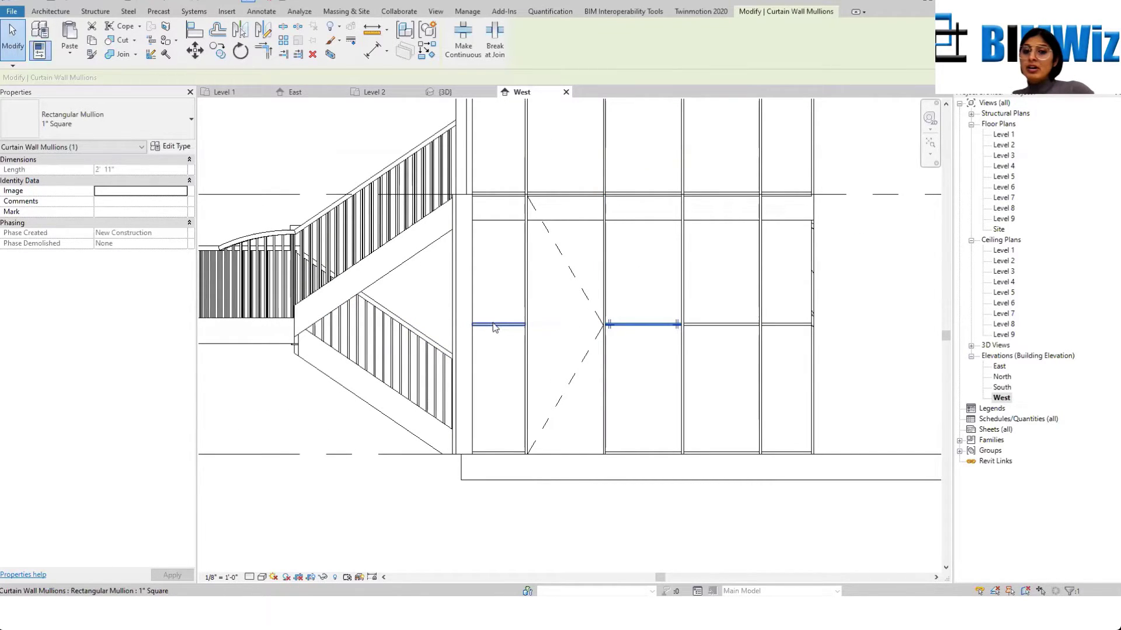
{"action": "left_click", "coordinate": [734, 324], "text": "ctrl"}
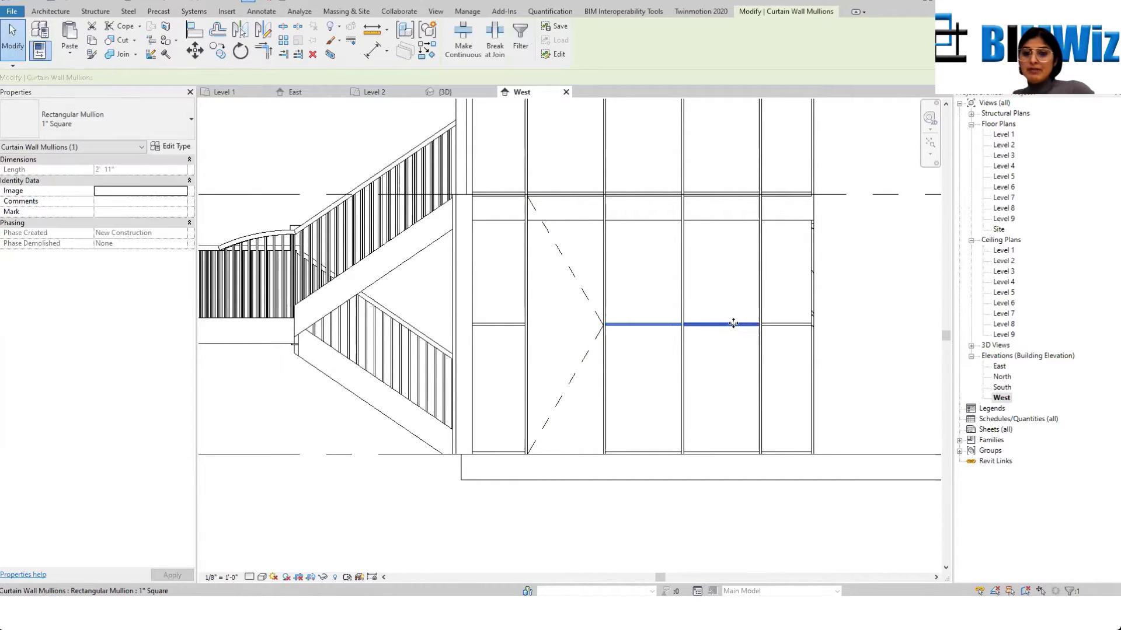
{"action": "left_click", "coordinate": [166, 124]}
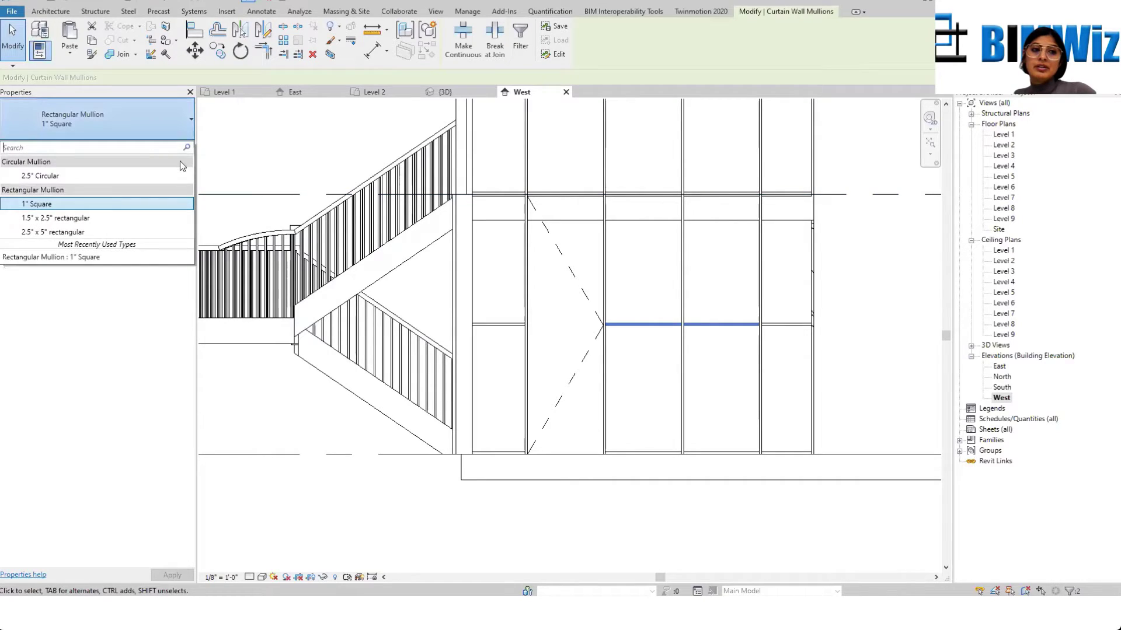
{"action": "left_click", "coordinate": [86, 234]}
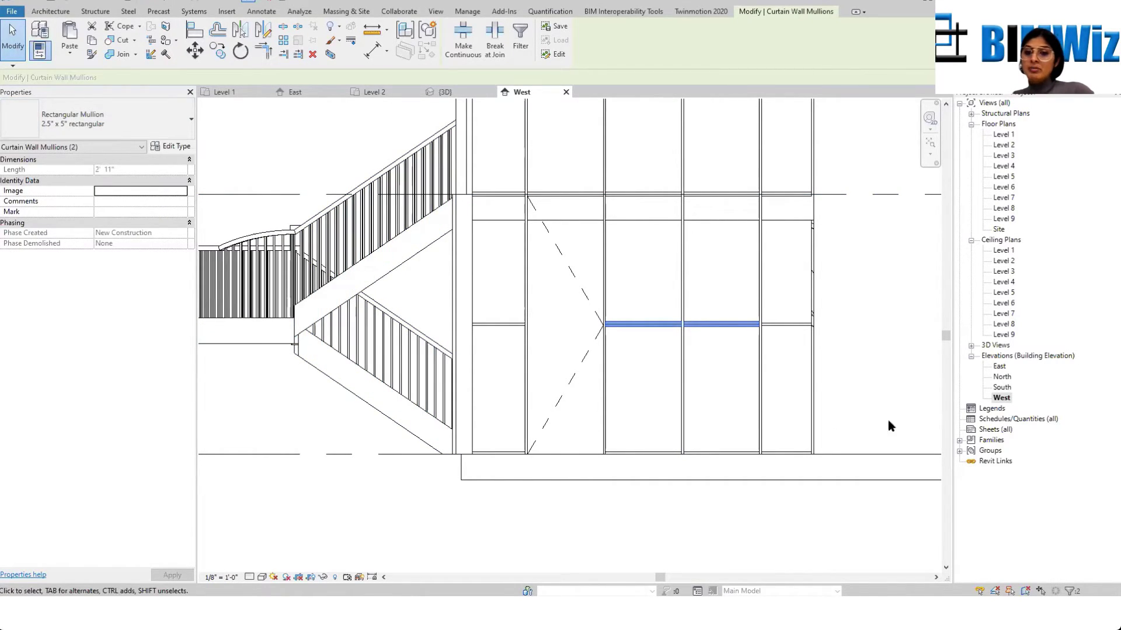
{"action": "left_click", "coordinate": [886, 349]}
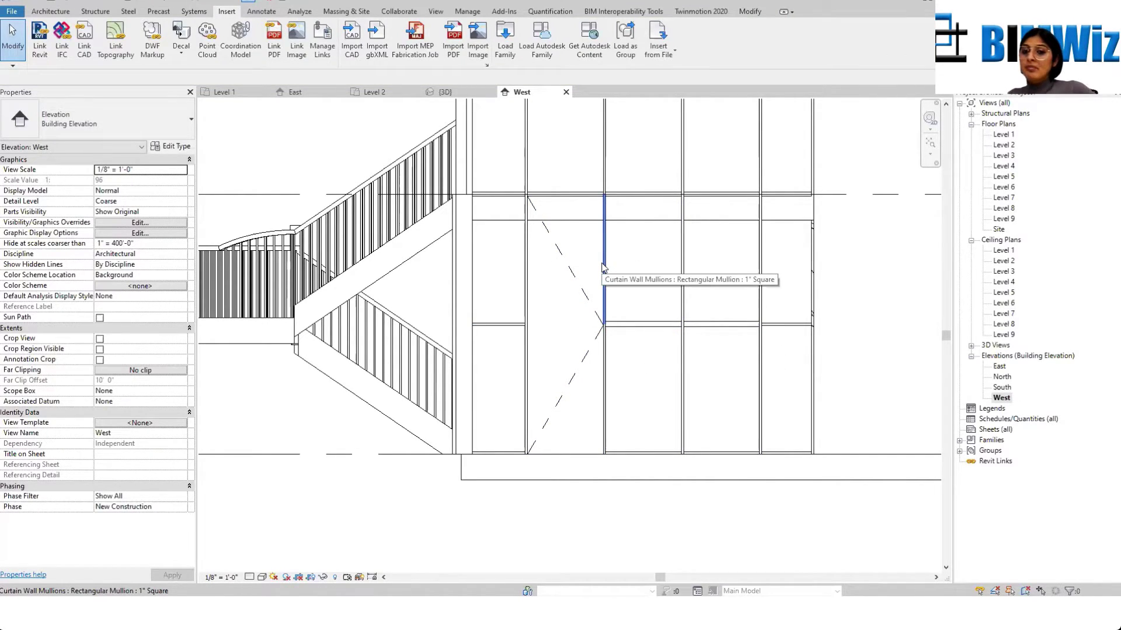
Step: Check which mullion types are available for the two thickened Level 1 mullions, without changing them
{"action": "scroll", "coordinate": [678, 352], "scroll_direction": "down", "scroll_amount": 3}
{"action": "scroll", "coordinate": [677, 352], "scroll_direction": "up", "scroll_amount": 3}
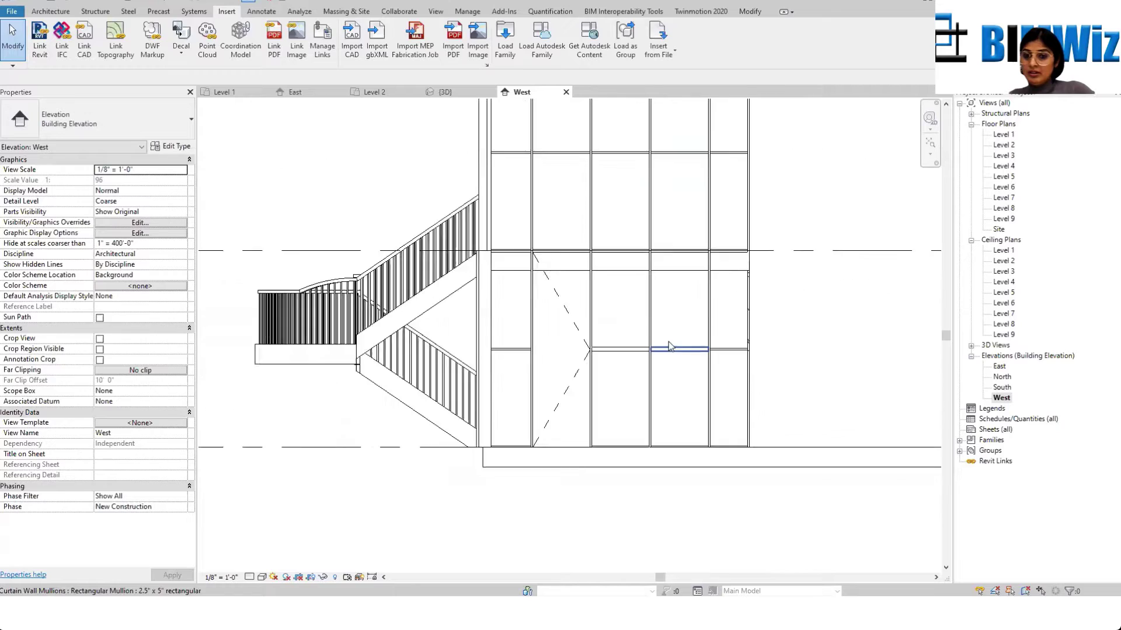
{"action": "left_click", "coordinate": [668, 350]}
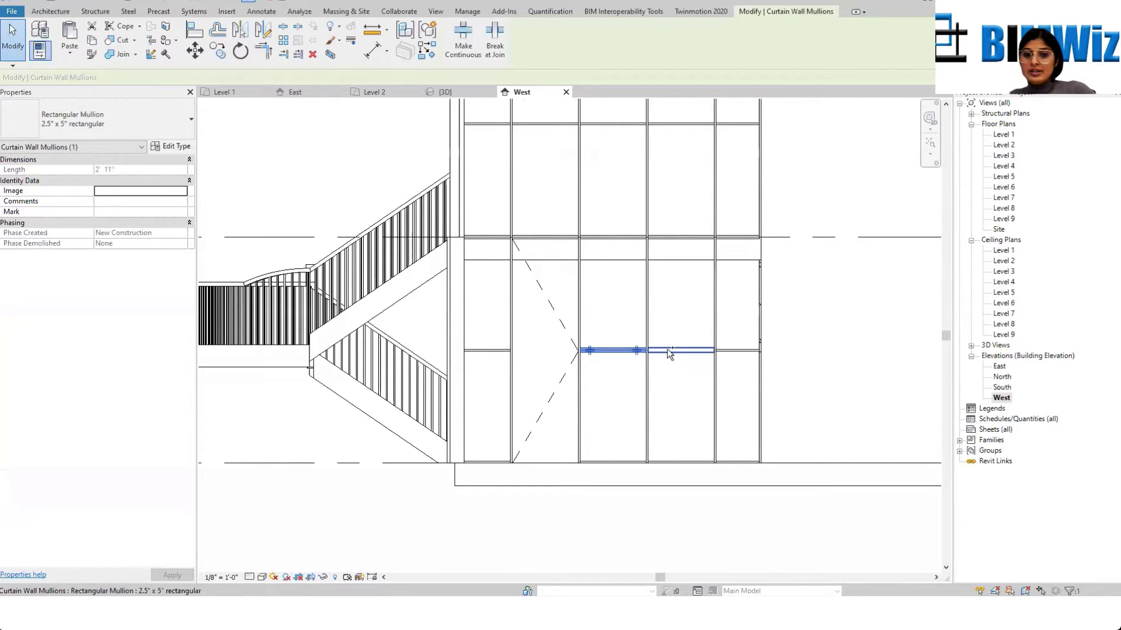
{"action": "left_click", "coordinate": [668, 349], "text": "ctrl"}
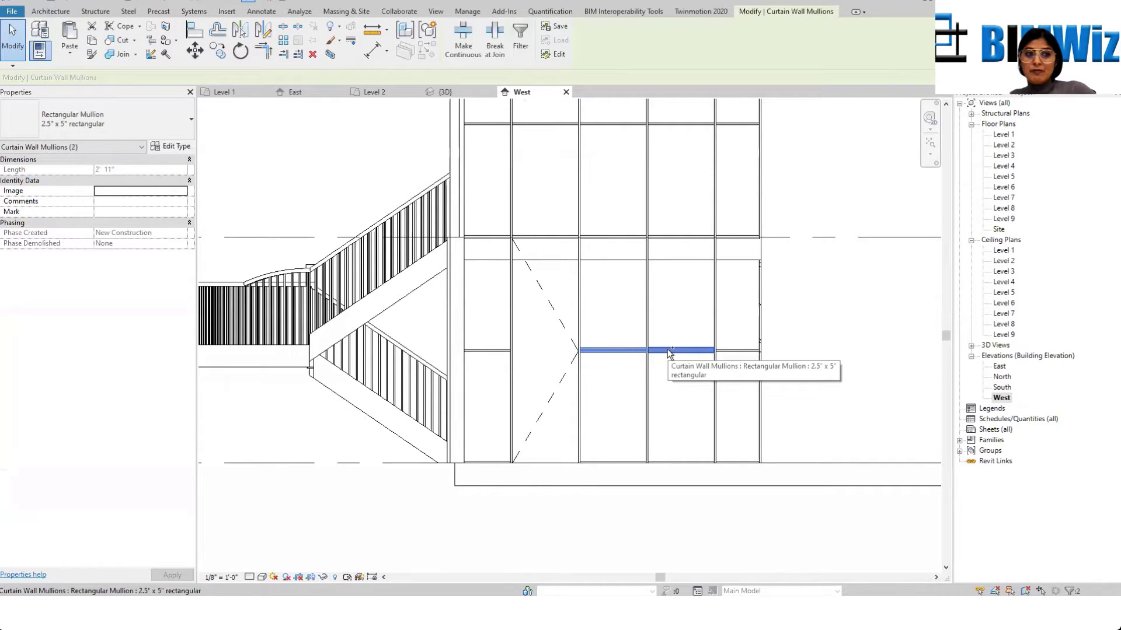
{"action": "left_click", "coordinate": [154, 117]}
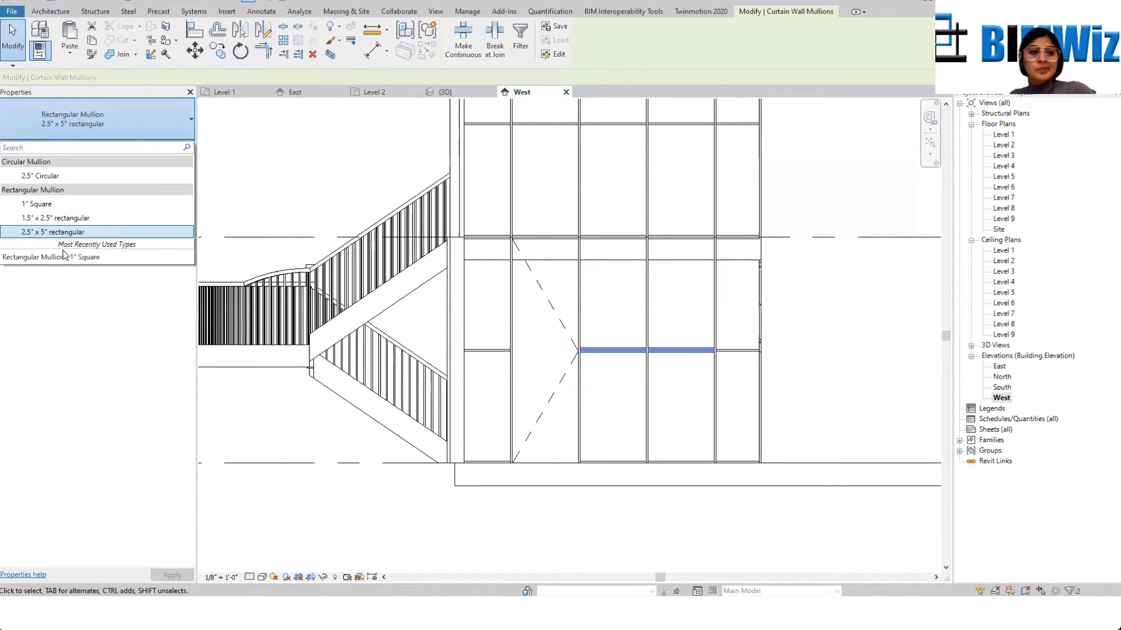
{"action": "left_click", "coordinate": [82, 358]}
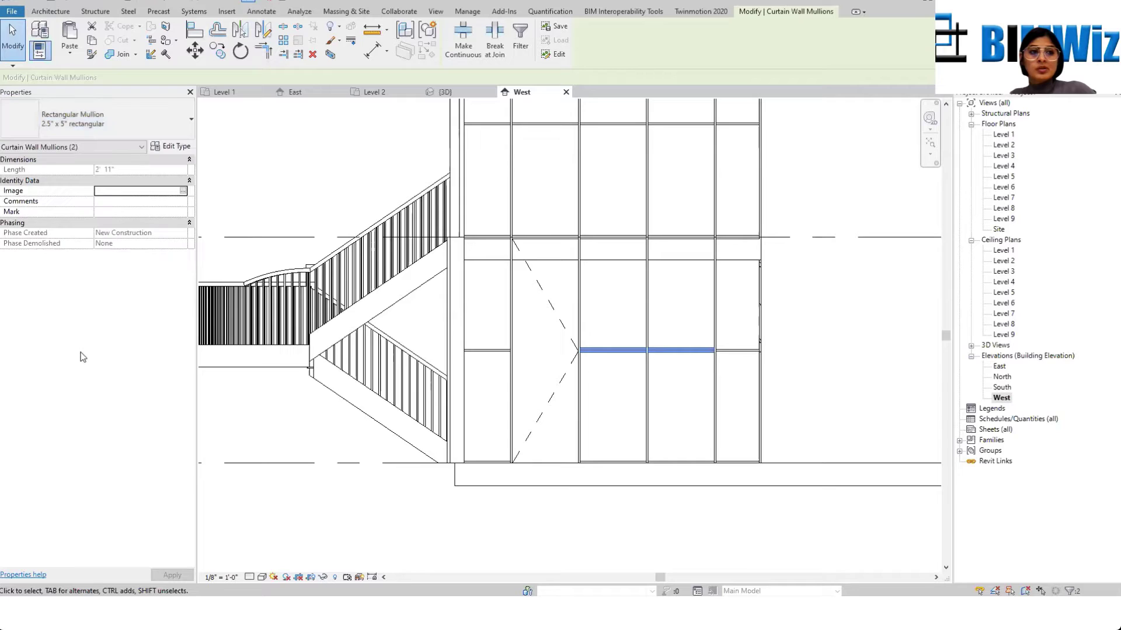
{"action": "left_click", "coordinate": [687, 338]}
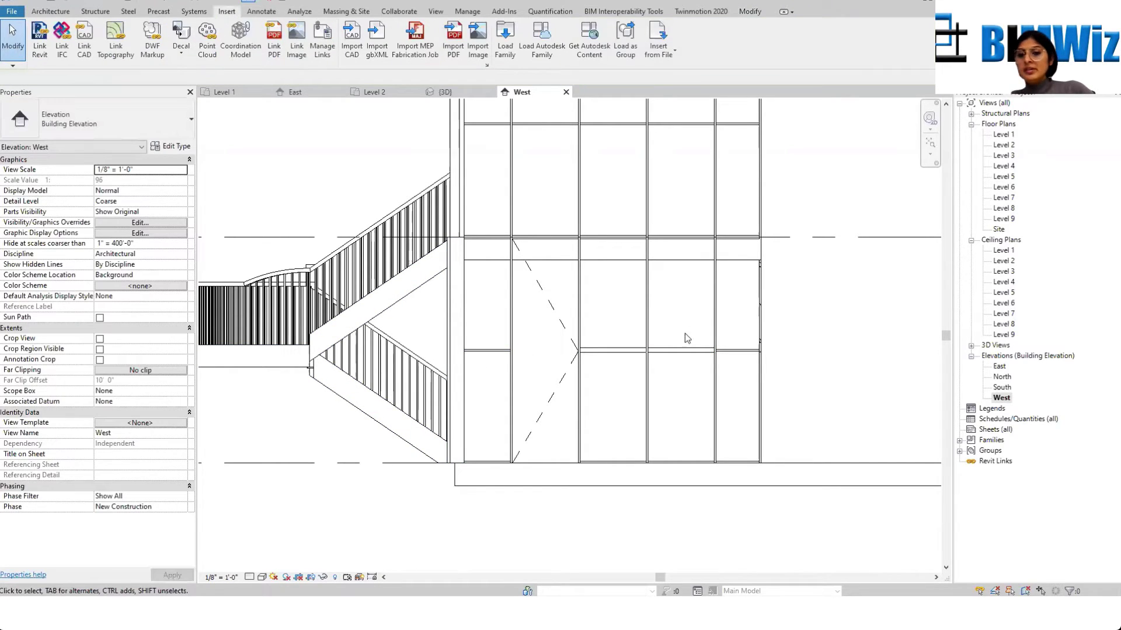
Step: Change the two mid-height horizontal mullions directly above them on Level 2 to the 1.5" x 2.5" rectangular type
{"action": "middle_click_drag", "start_coordinate": [640, 253], "coordinate": [667, 304]}
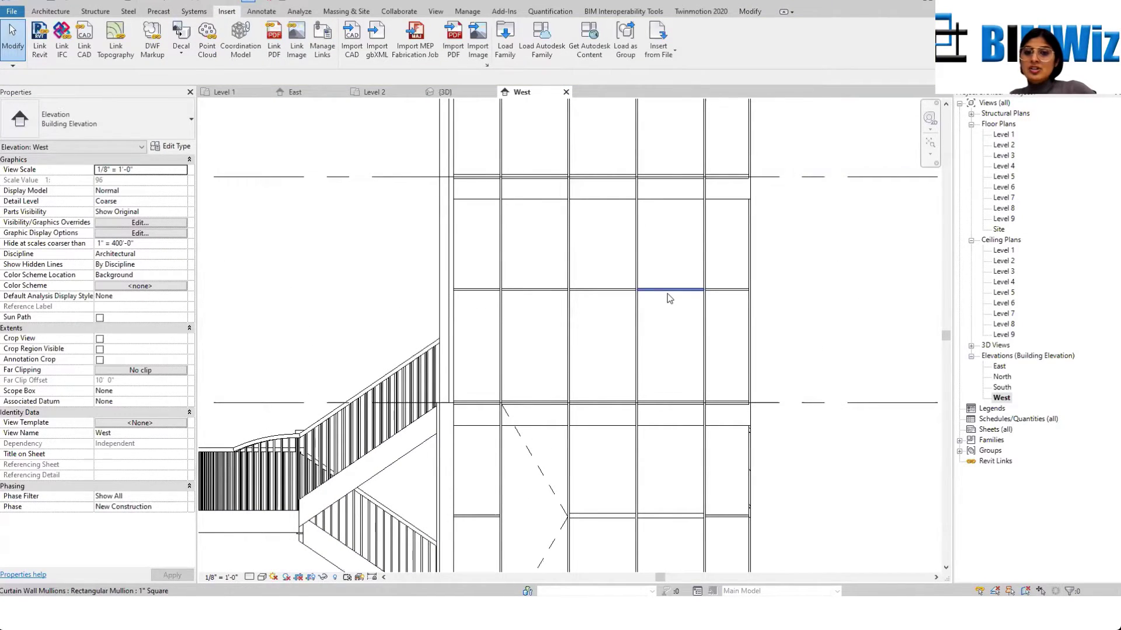
{"action": "left_click", "coordinate": [667, 291]}
{"action": "left_click", "coordinate": [603, 290], "text": "ctrl"}
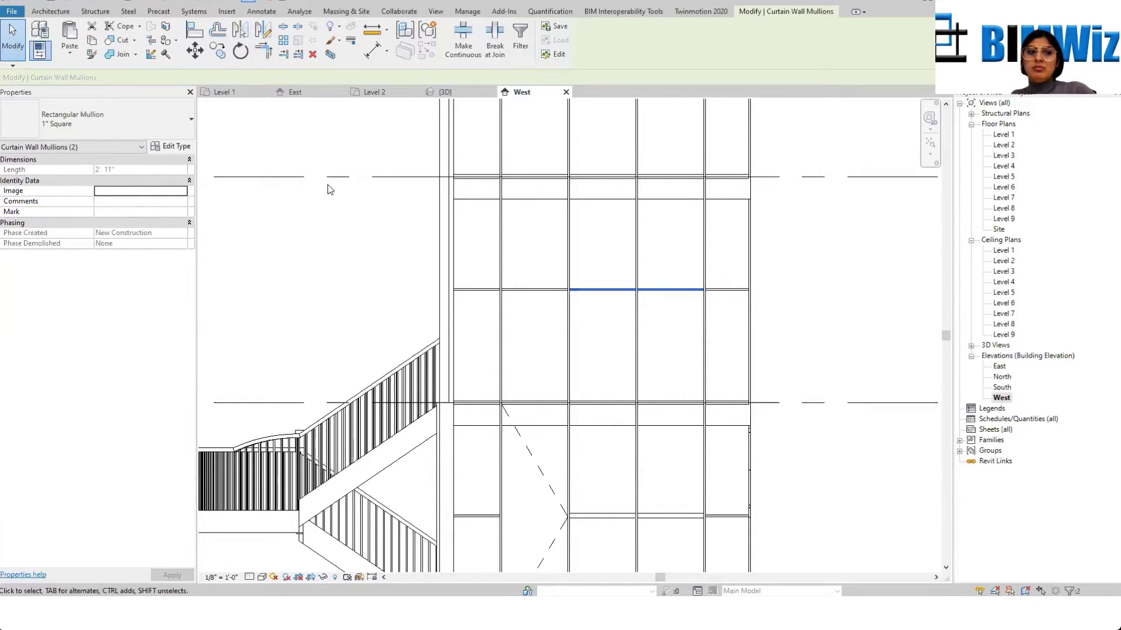
{"action": "left_click", "coordinate": [136, 112]}
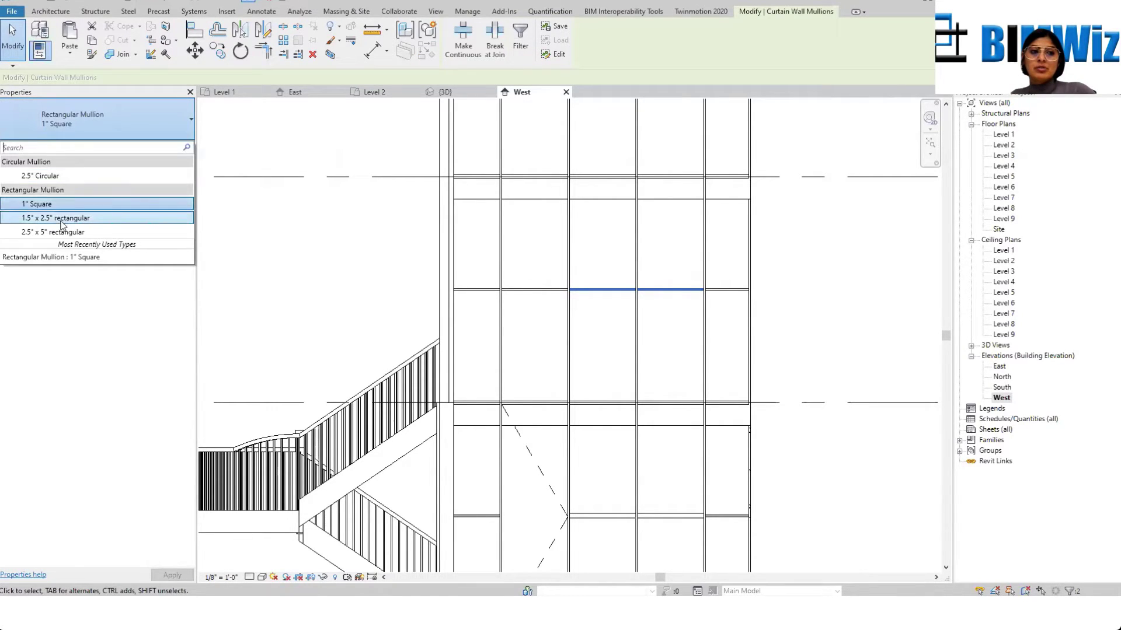
{"action": "left_click", "coordinate": [63, 225]}
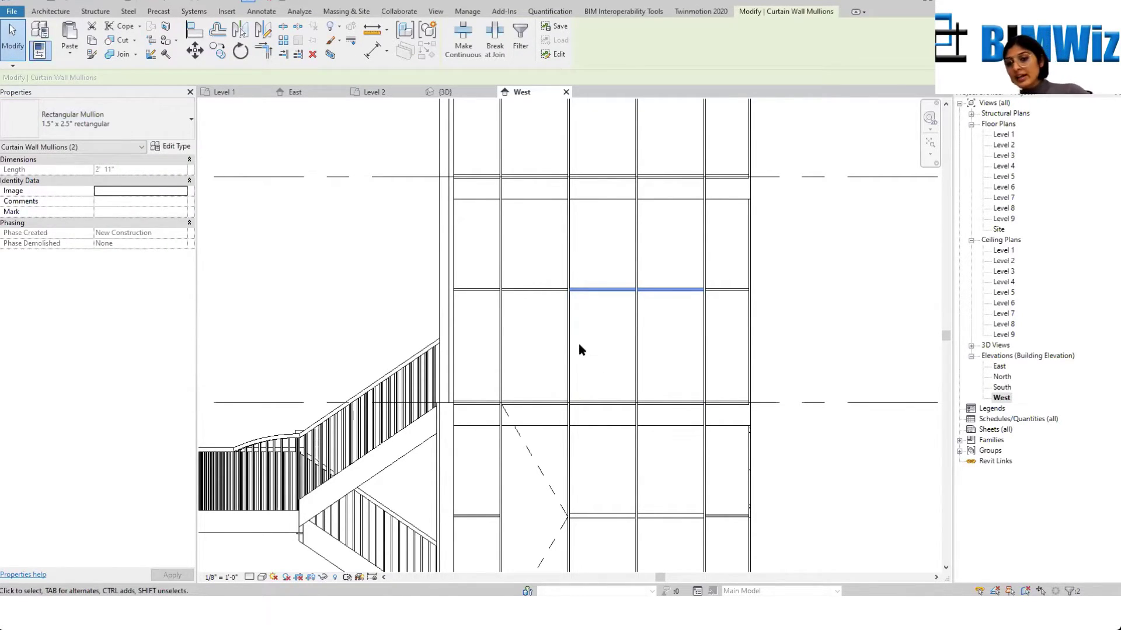
{"action": "scroll", "coordinate": [577, 345], "scroll_direction": "down", "scroll_amount": 2}
{"action": "key", "text": "Escape"}
Step: Add a horizontal curtain grid line across all segments of the Level 1 curtain wall, about 6'-8" above its base, shortening the door
{"action": "scroll", "coordinate": [578, 362], "scroll_direction": "down", "scroll_amount": 1}
{"action": "scroll", "coordinate": [583, 356], "scroll_direction": "up", "scroll_amount": 5}
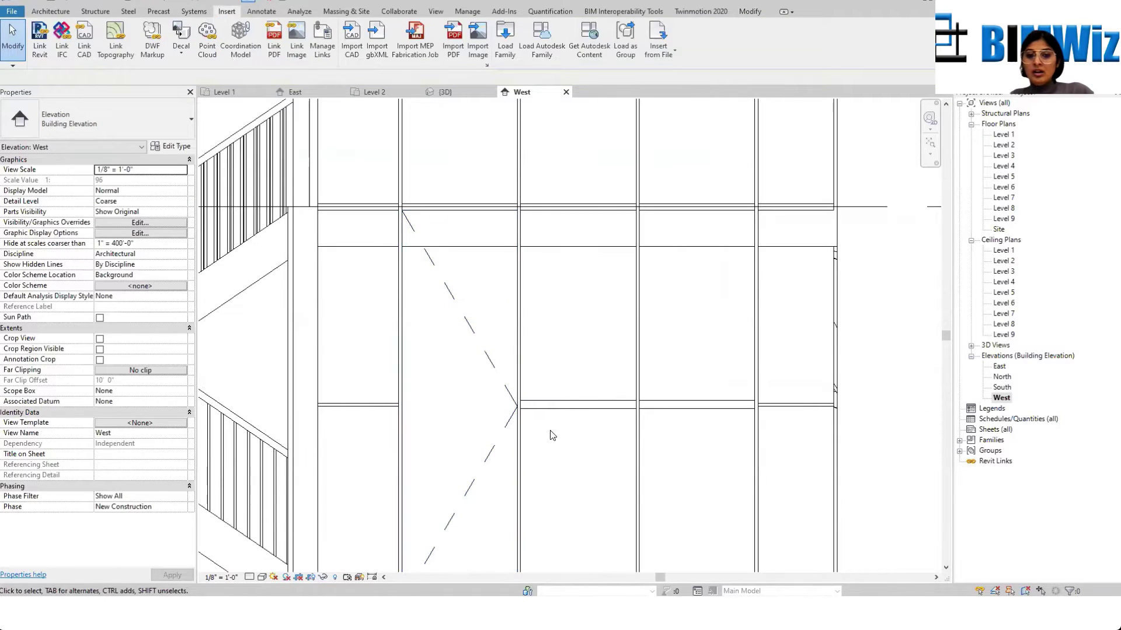
{"action": "scroll", "coordinate": [552, 279], "scroll_direction": "down", "scroll_amount": 1}
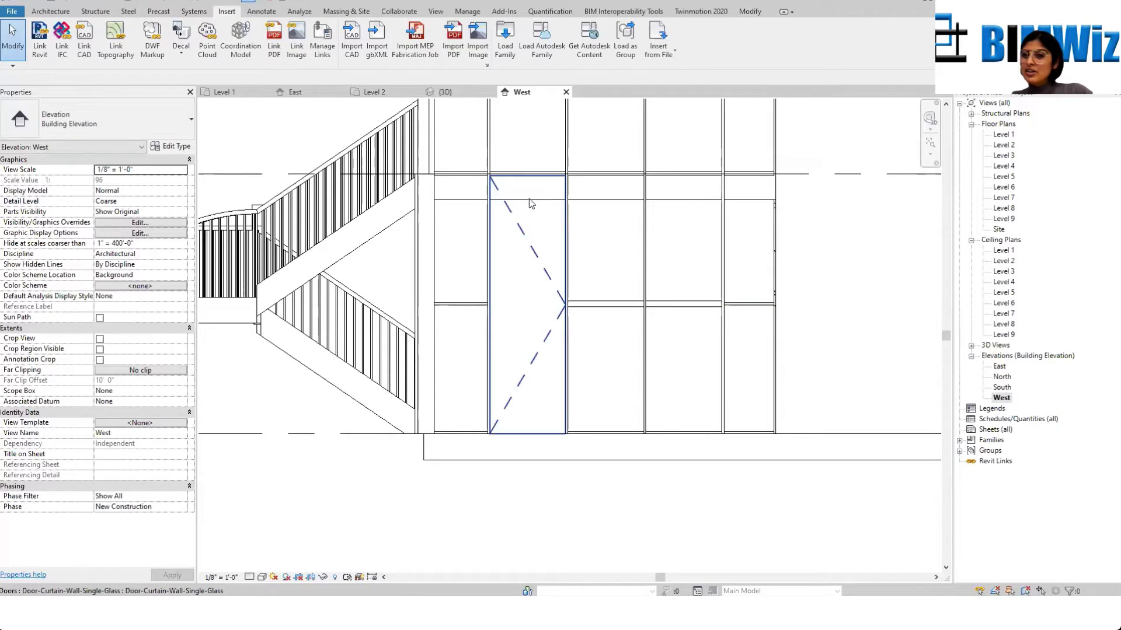
{"action": "left_click", "coordinate": [533, 243]}
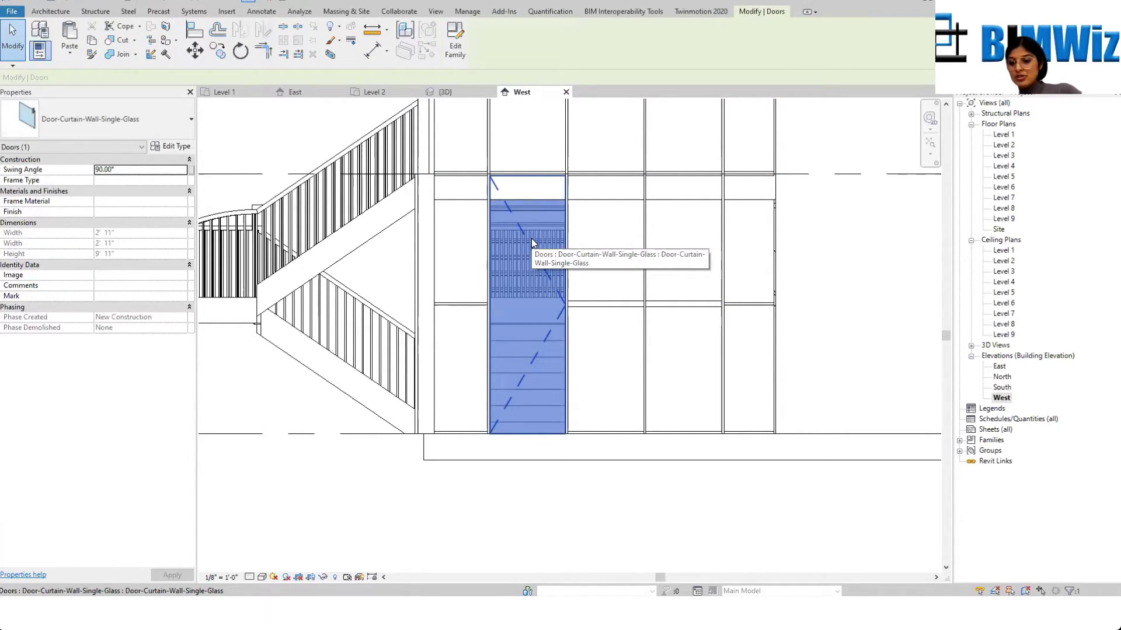
{"action": "key", "text": "Escape"}
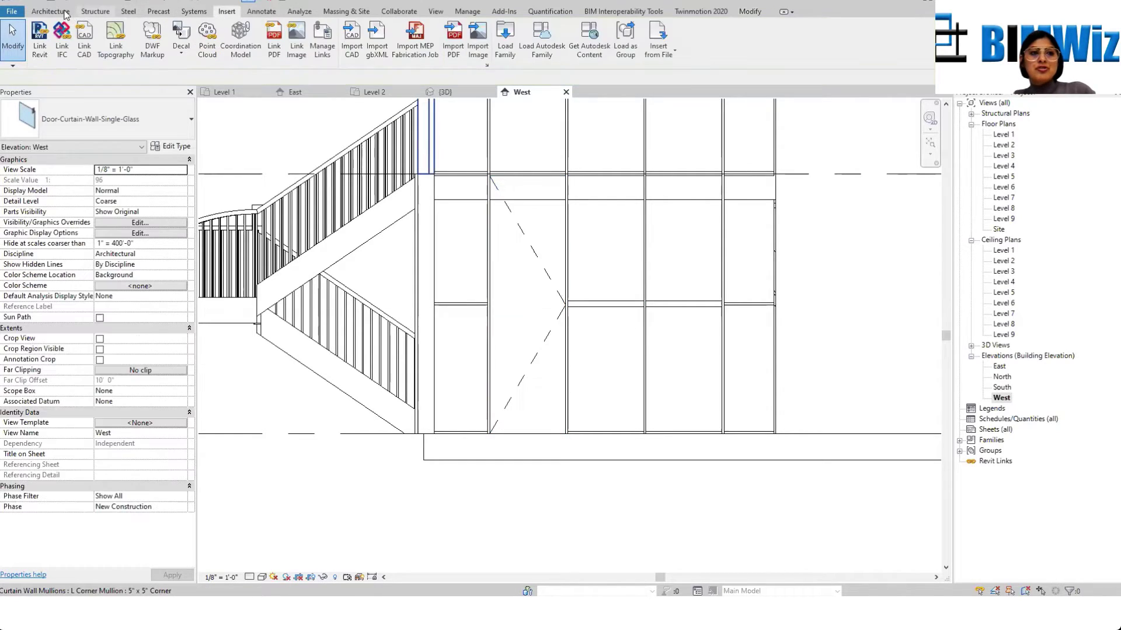
{"action": "left_click", "coordinate": [64, 13]}
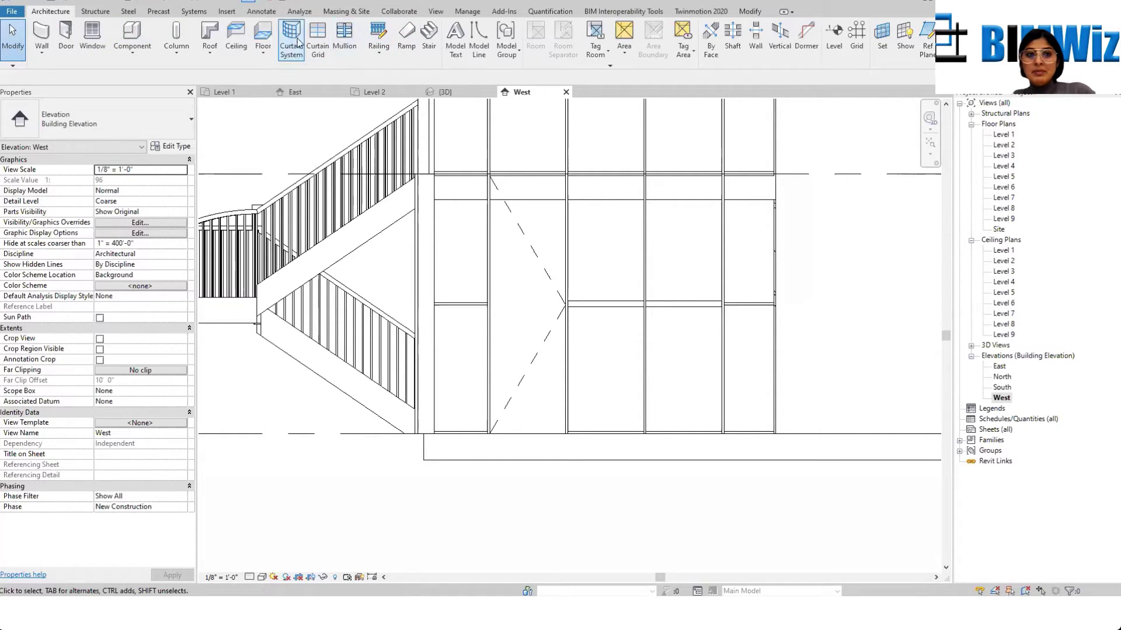
{"action": "left_click", "coordinate": [321, 42]}
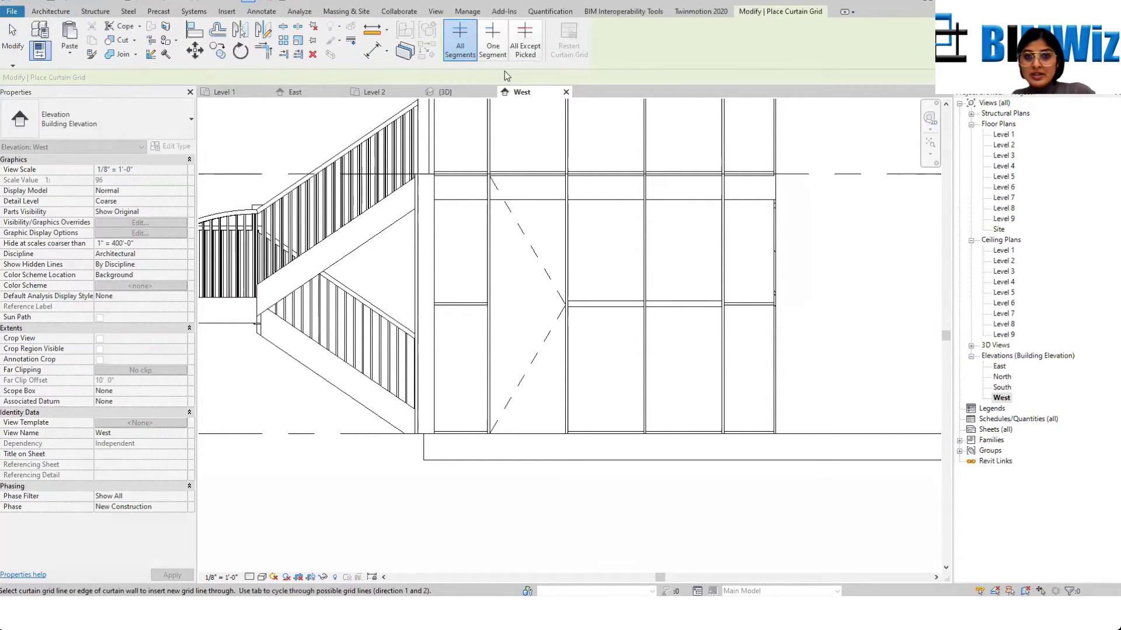
{"action": "left_click", "coordinate": [493, 261]}
{"action": "key", "text": "Escape"}
{"action": "key", "text": "Escape"}
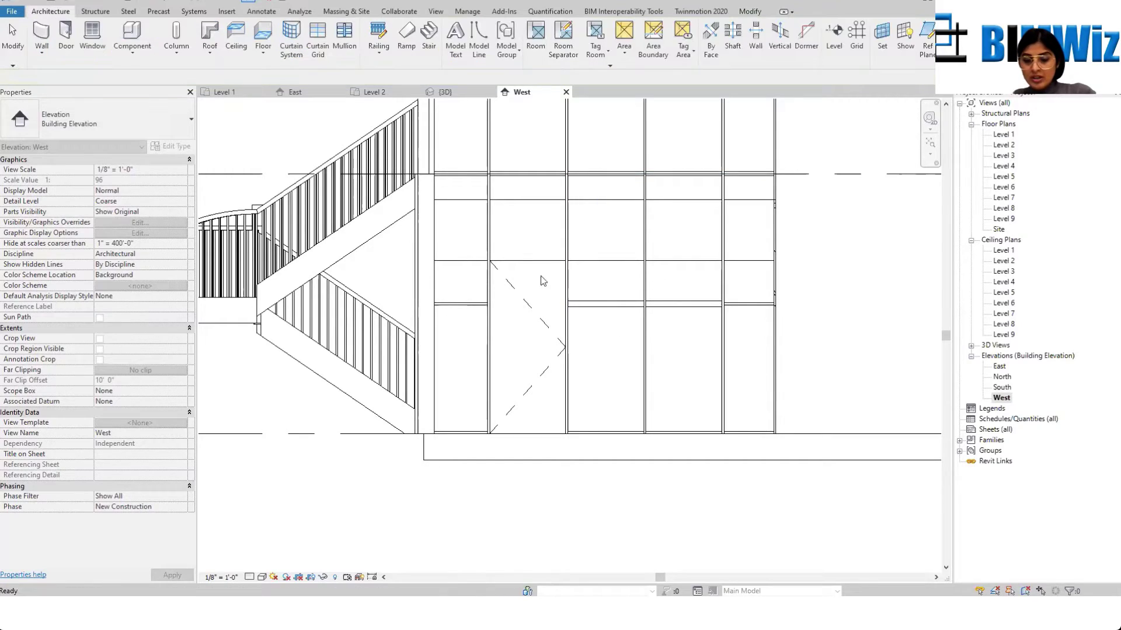
Step: Place an aligned dimension beside the curtain wall from the new grid line down to the wall's base and the Level 1 line
{"action": "left_click", "coordinate": [757, 12]}
{"action": "left_click", "coordinate": [379, 57]}
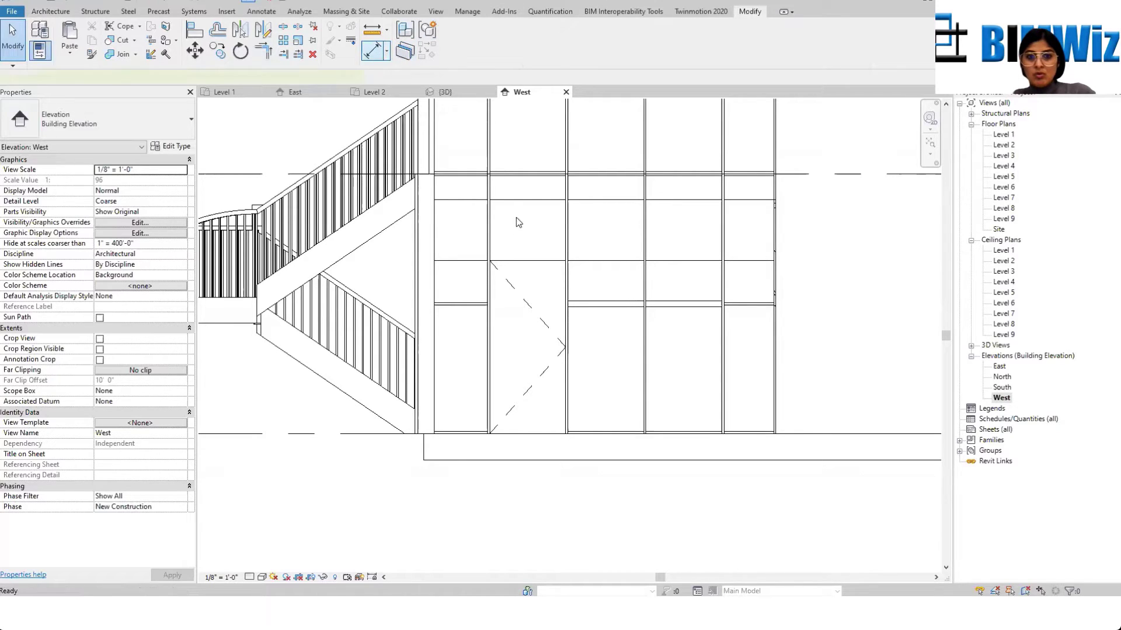
{"action": "left_click", "coordinate": [544, 260]}
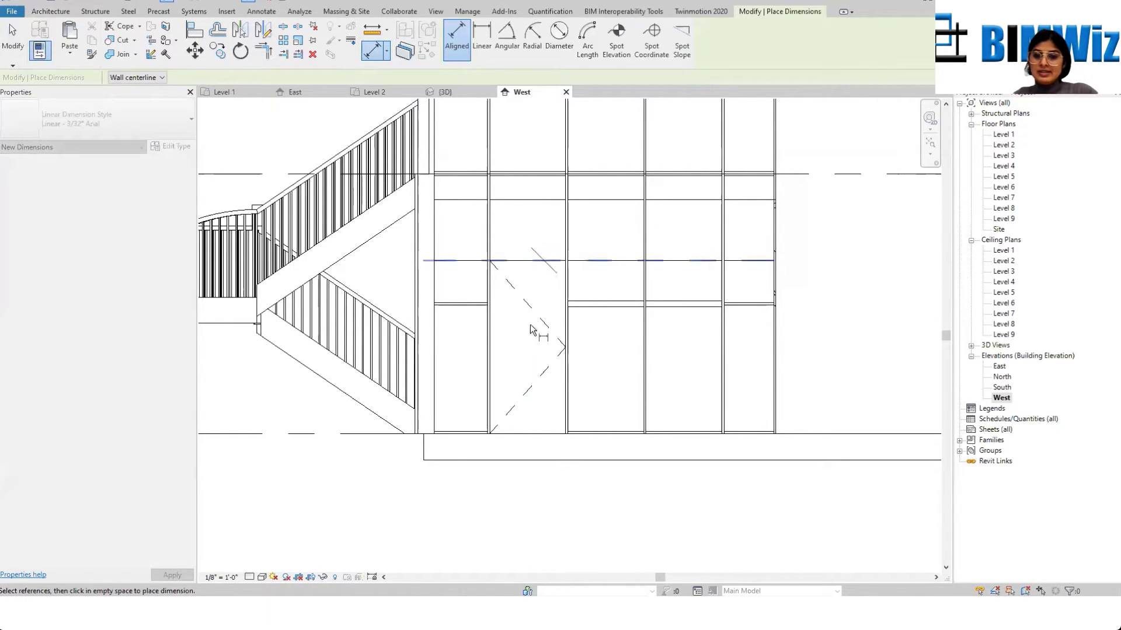
{"action": "left_click", "coordinate": [526, 433]}
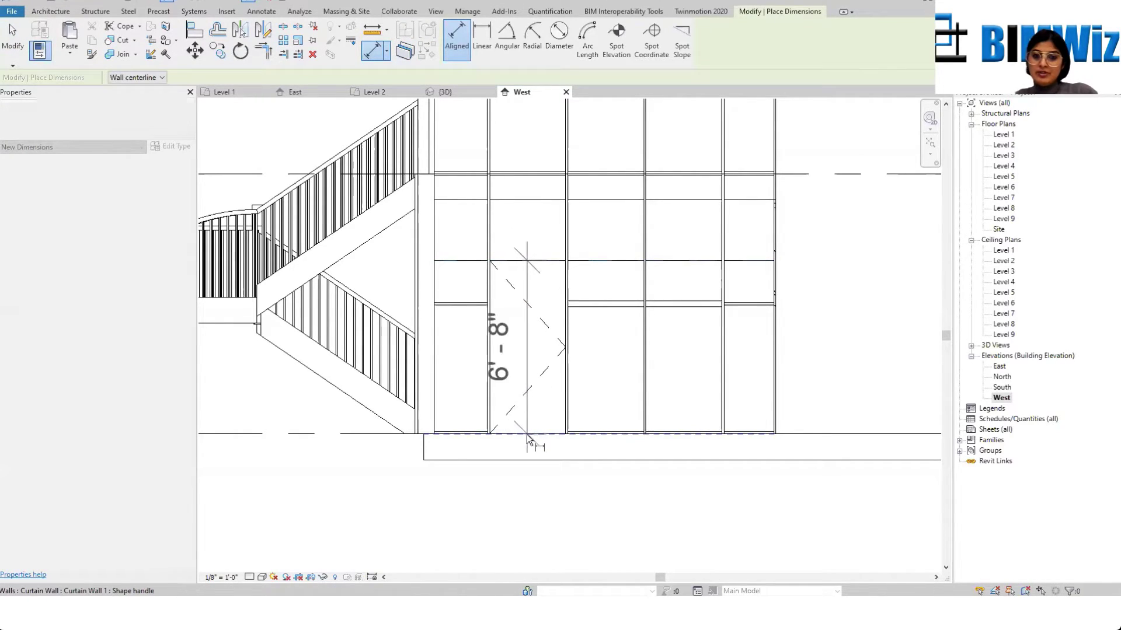
{"action": "left_click", "coordinate": [843, 435]}
{"action": "left_click", "coordinate": [861, 310]}
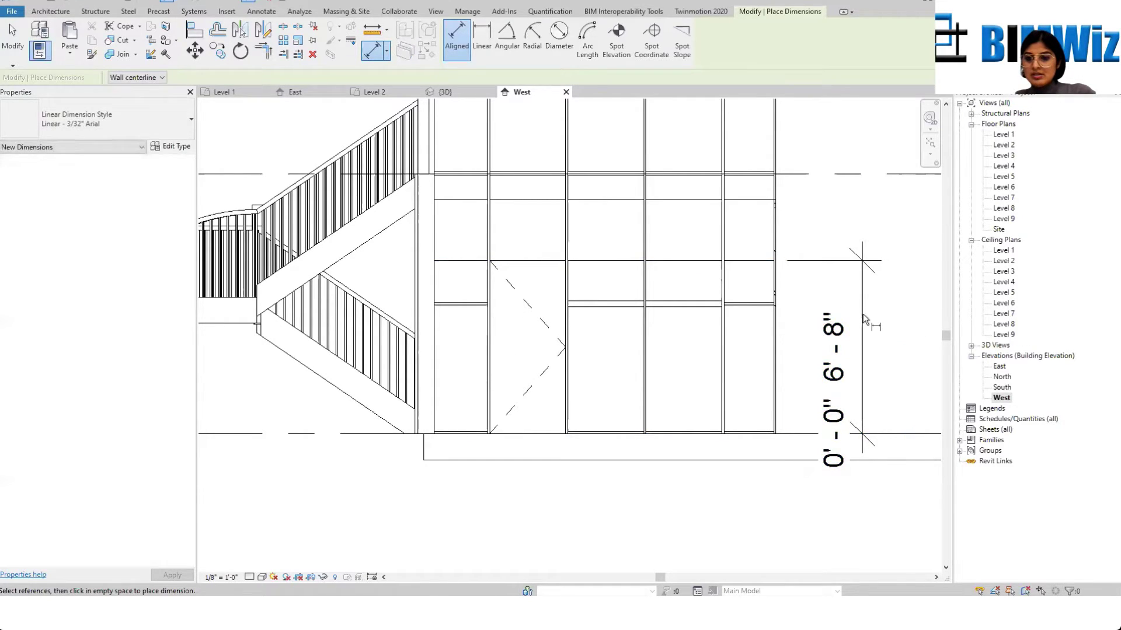
{"action": "key", "text": "Escape"}
{"action": "key", "text": "Escape"}
Step: Select the new horizontal curtain grid line at the top of the door
{"action": "left_click", "coordinate": [538, 261]}
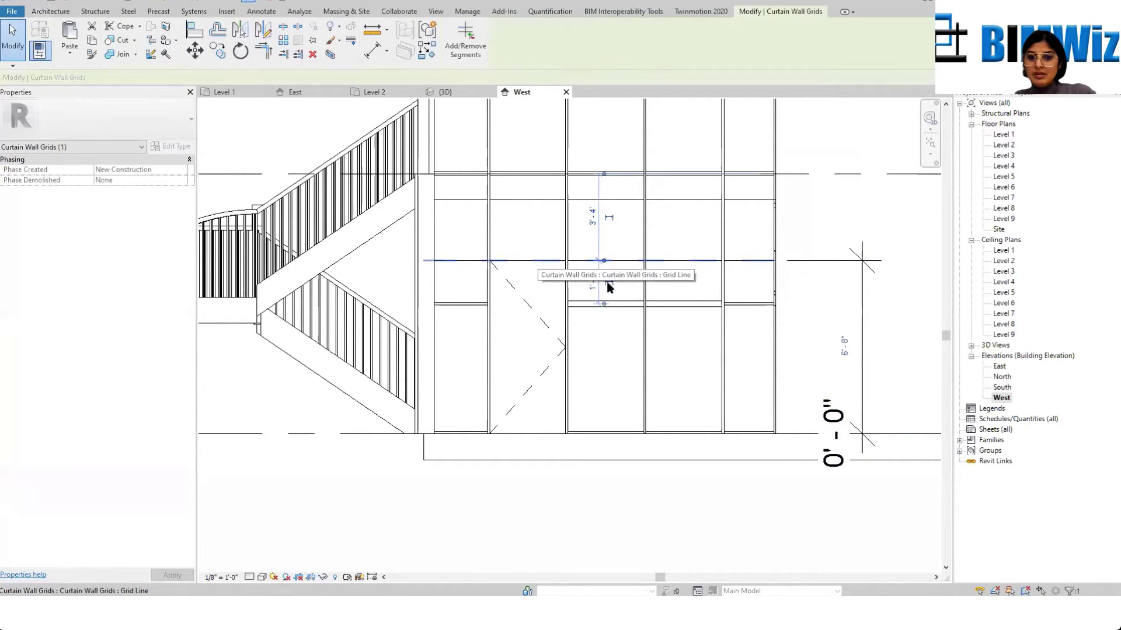
Step: Set the horizontal curtain grid line at the head of the door to a height of 7'
{"action": "left_click", "coordinate": [842, 354]}
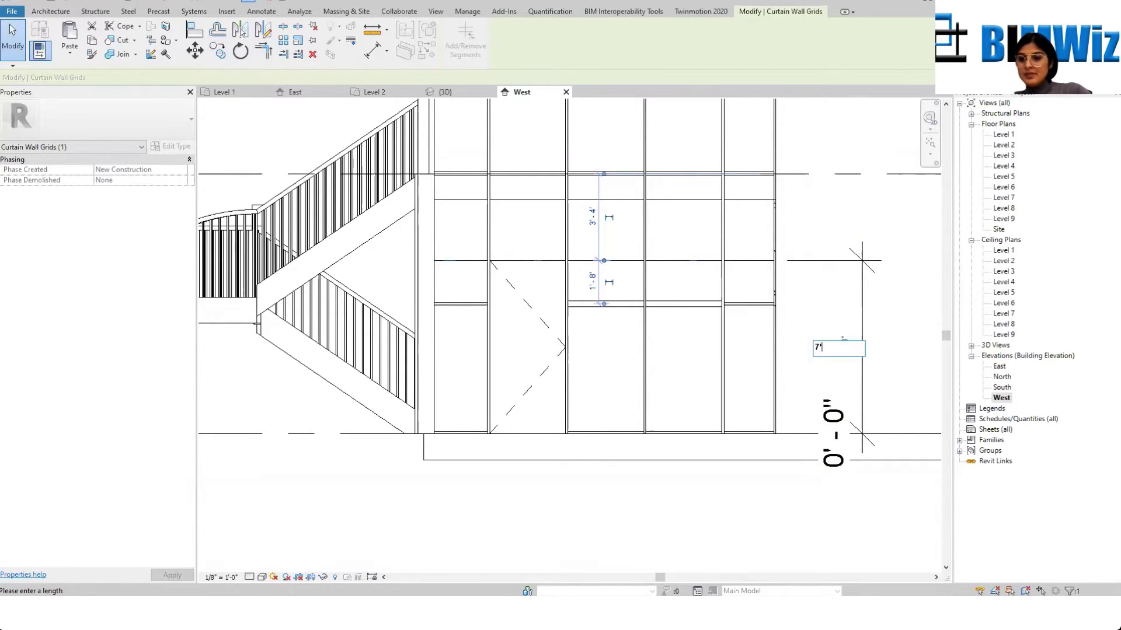
{"action": "key", "text": "Return"}
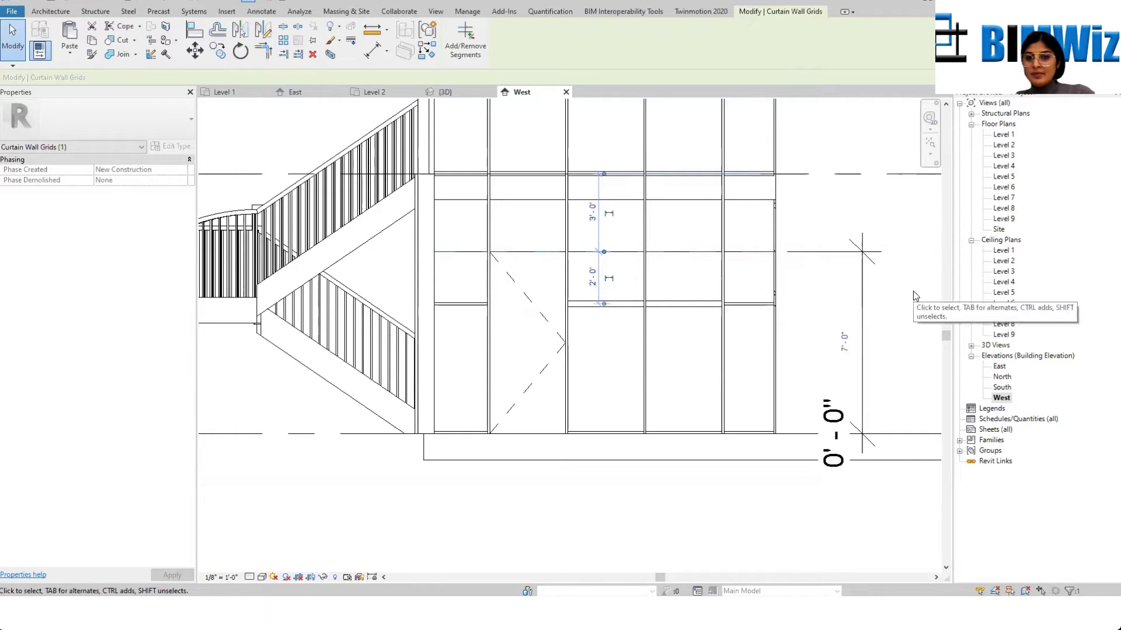
{"action": "key", "text": "Escape"}
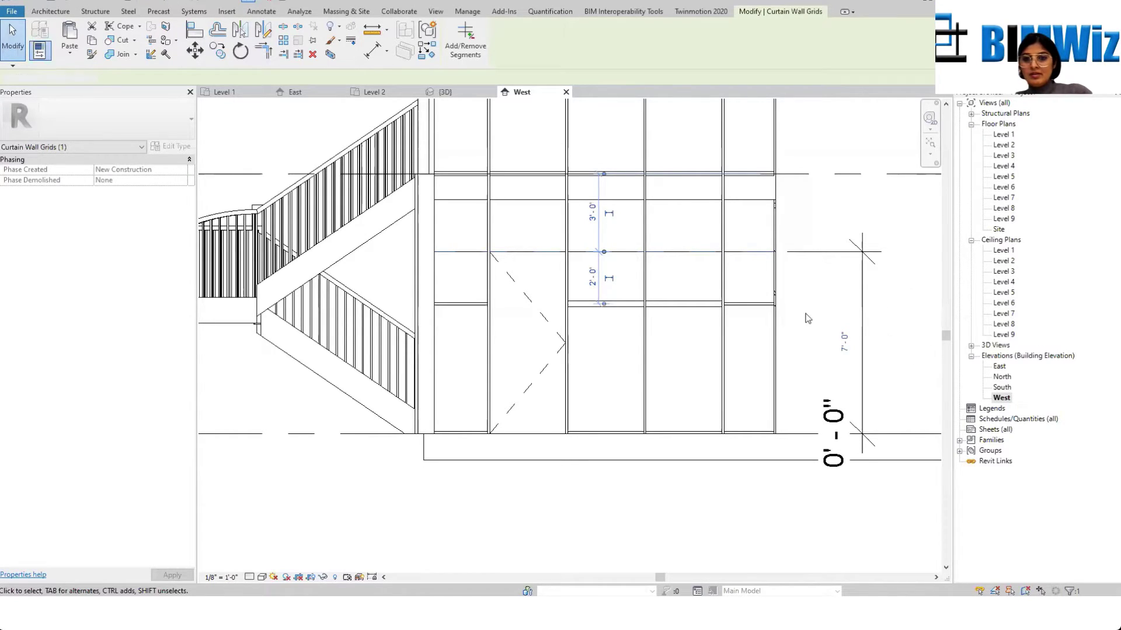
Step: Check the curtain wall door's properties and switch the West elevation to the Shaded visual style
{"action": "left_click", "coordinate": [532, 262]}
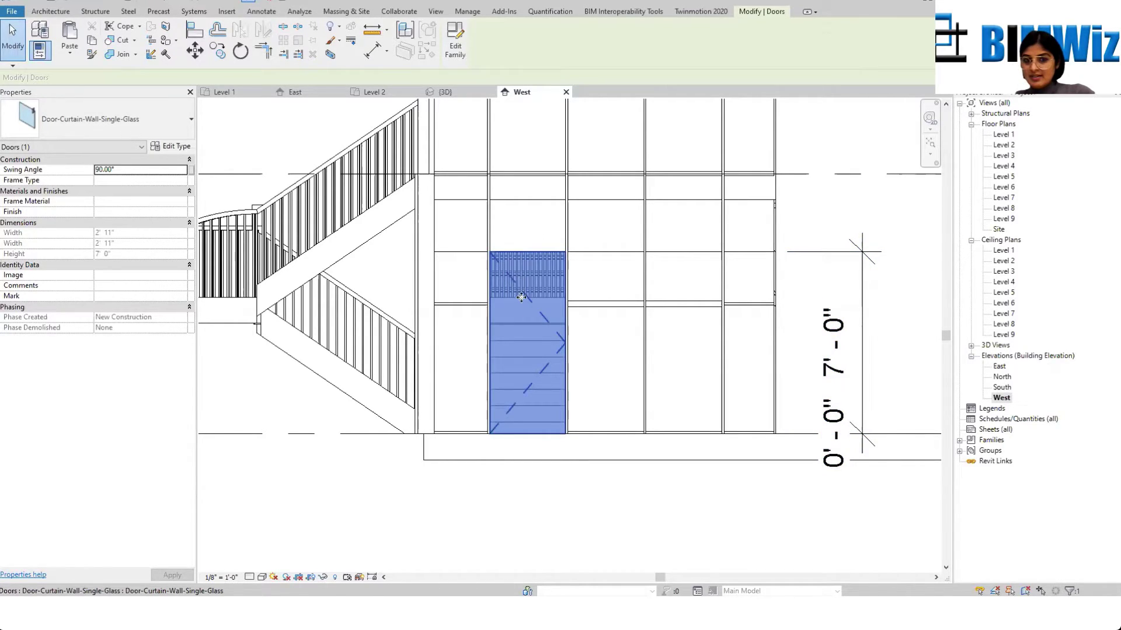
{"action": "key", "text": "Escape"}
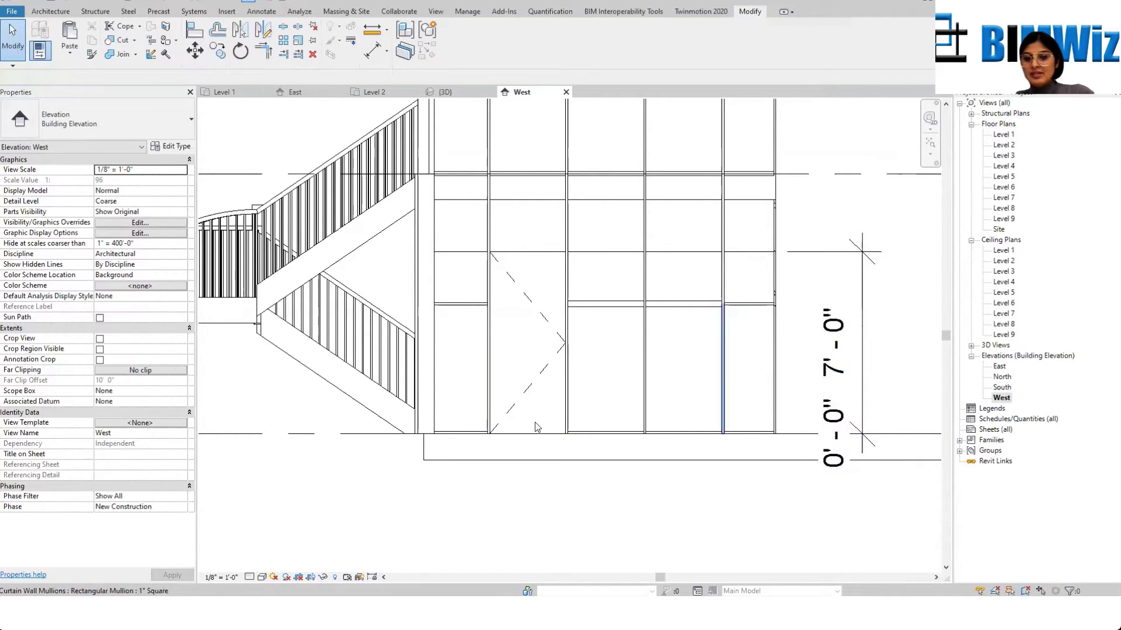
{"action": "left_click", "coordinate": [262, 578]}
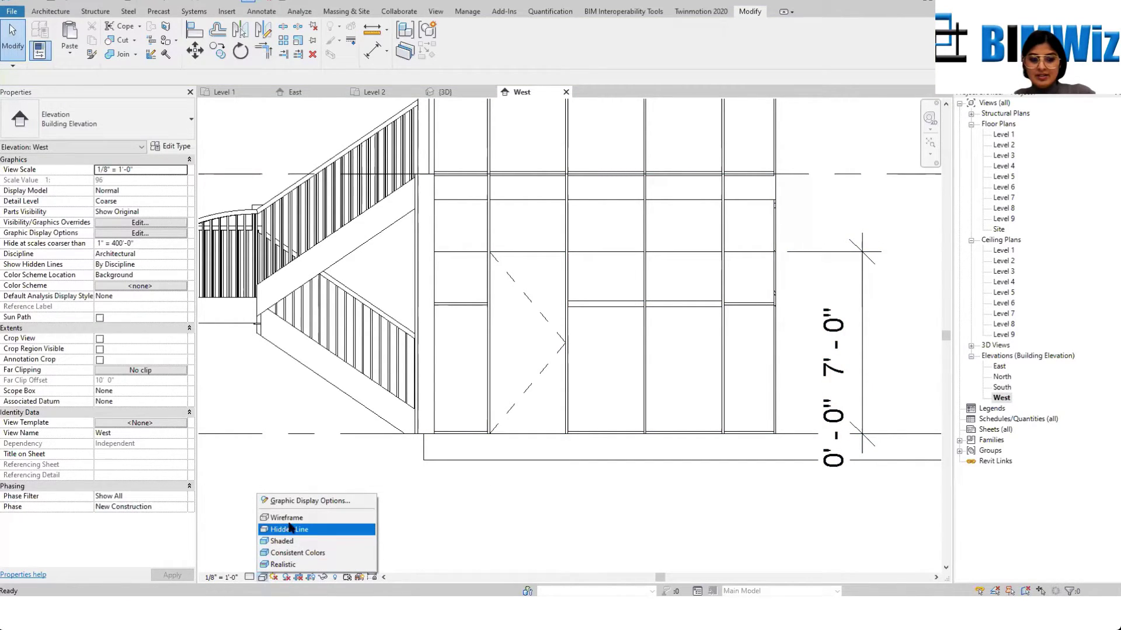
{"action": "left_click", "coordinate": [283, 541]}
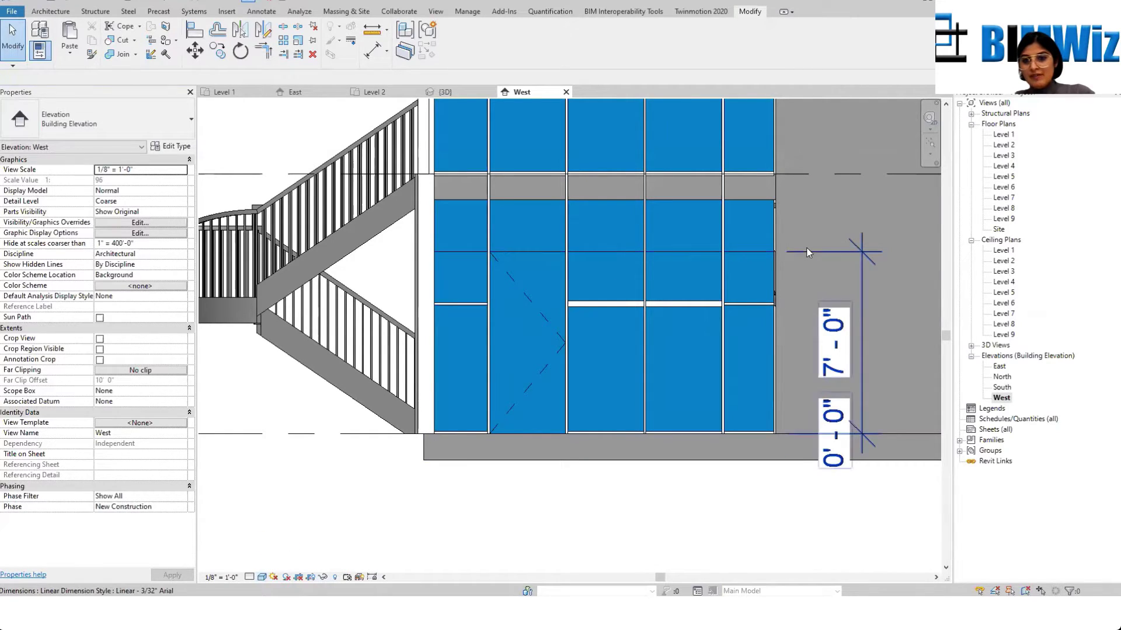
Step: Try to delete the whole horizontal curtain grid line at the head of the door
{"action": "left_click", "coordinate": [443, 253]}
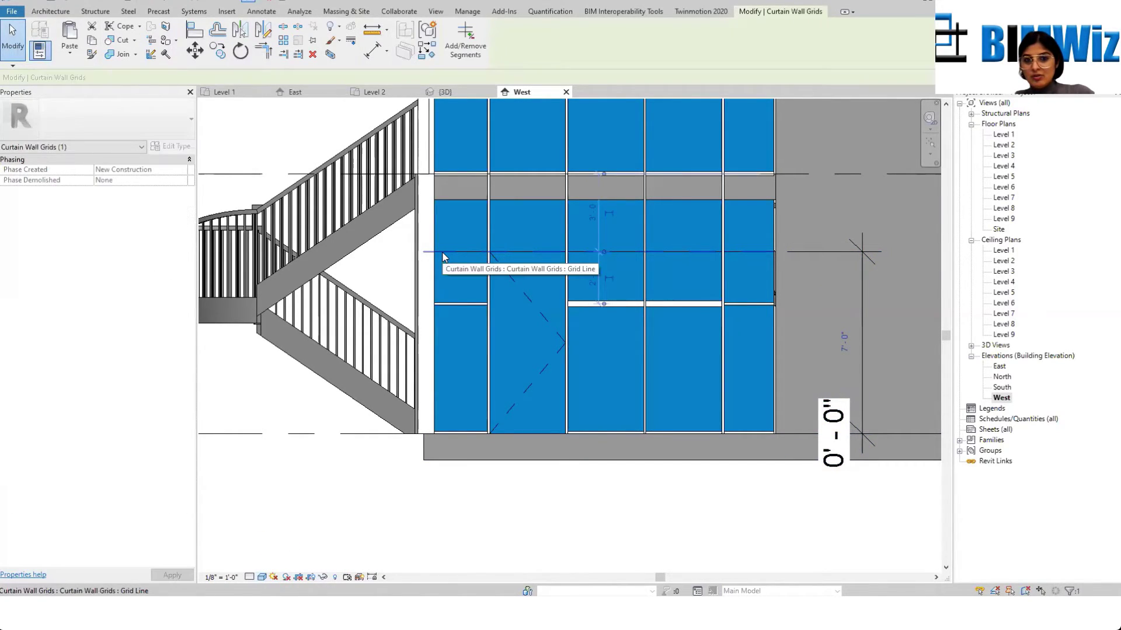
{"action": "key", "text": "Escape"}
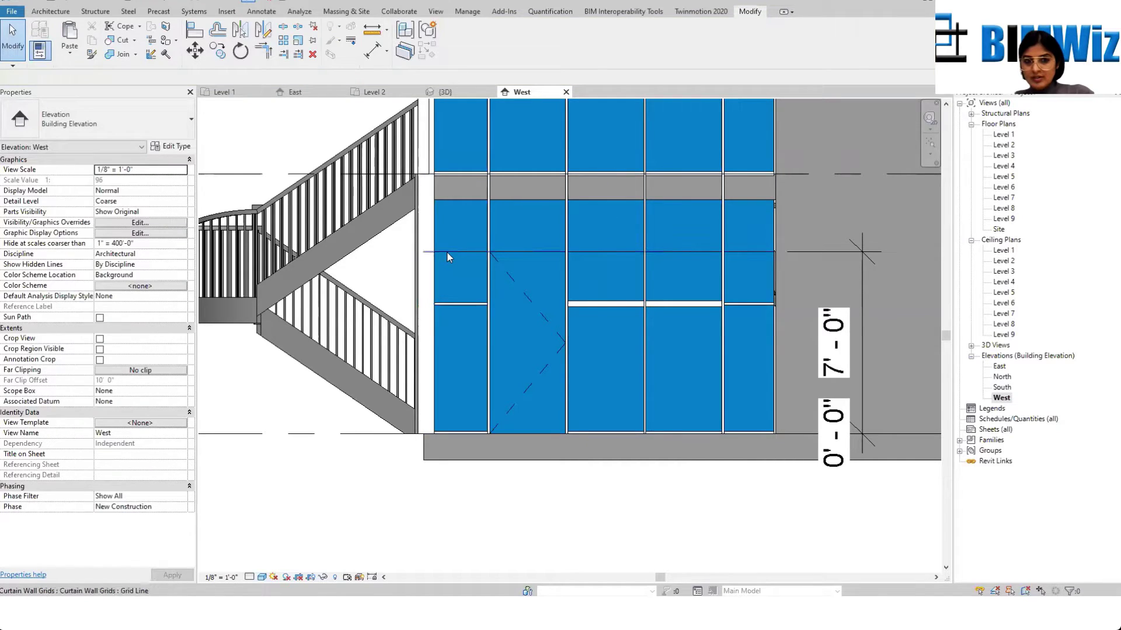
{"action": "left_click", "coordinate": [447, 256]}
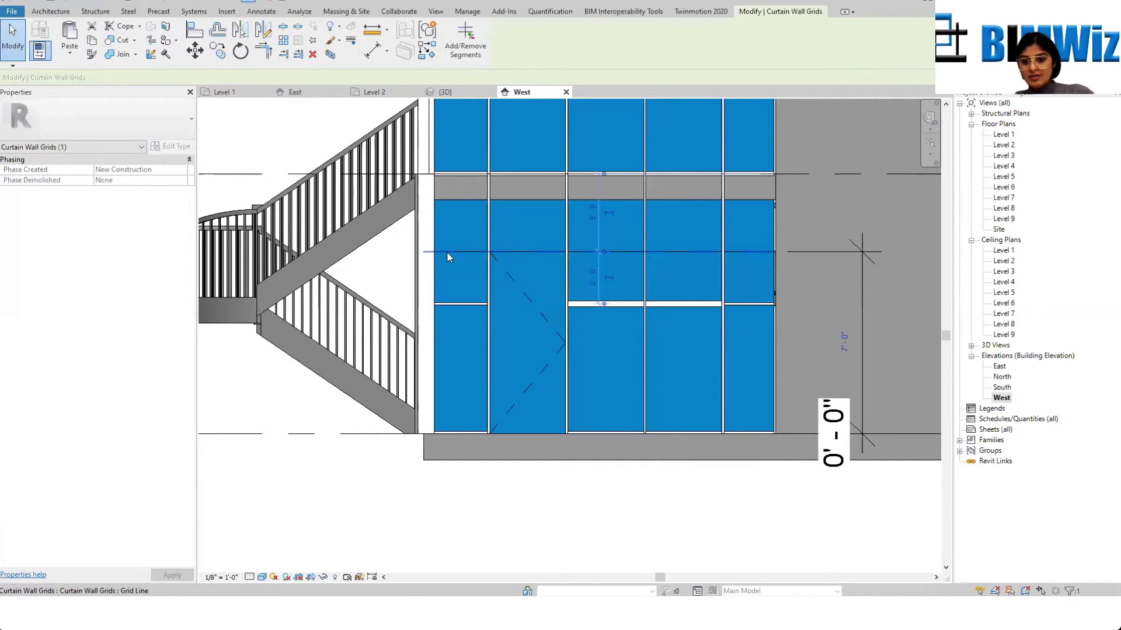
{"action": "key", "text": "Delete"}
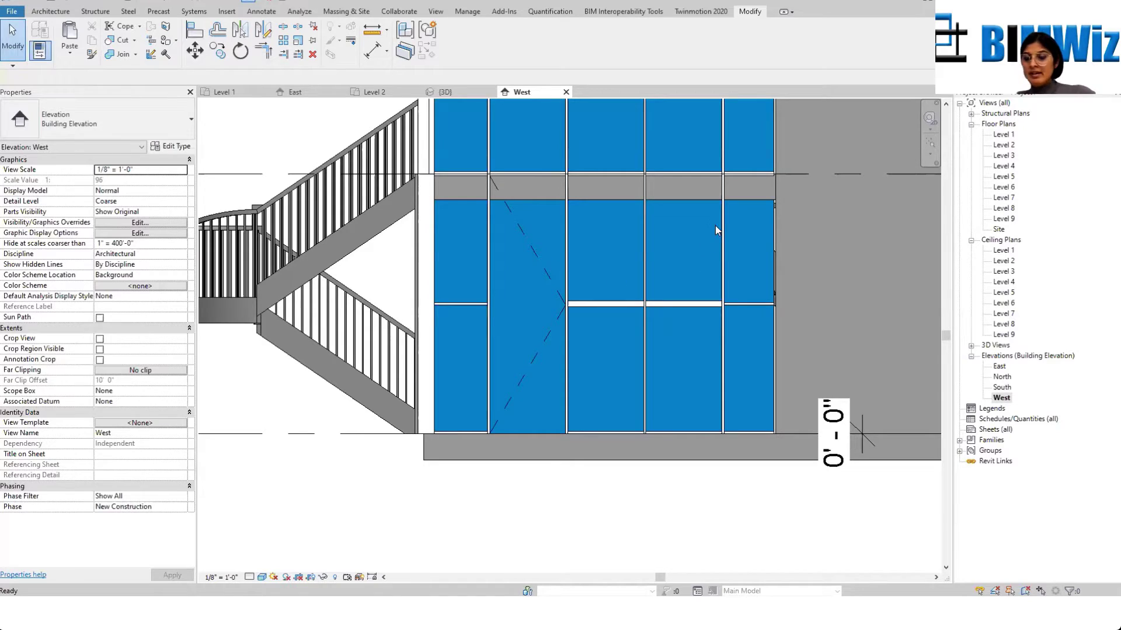
Step: Remove the door-head grid line's segments on both sides of the door, keeping only the segment above the door, and check the door
{"action": "left_click", "coordinate": [459, 251]}
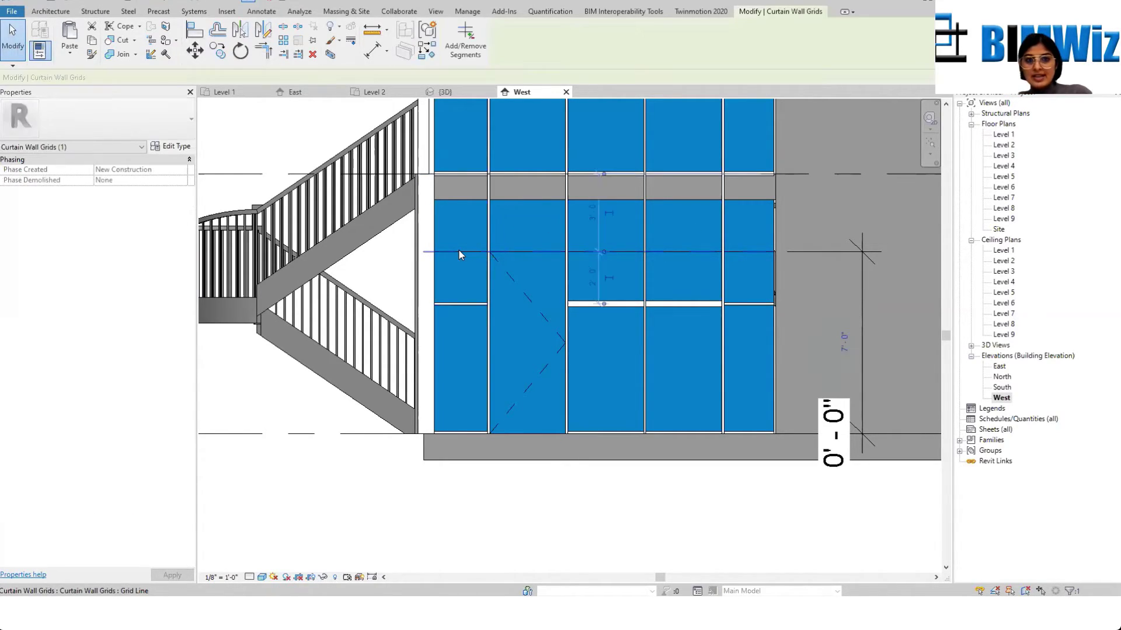
{"action": "left_click", "coordinate": [465, 41]}
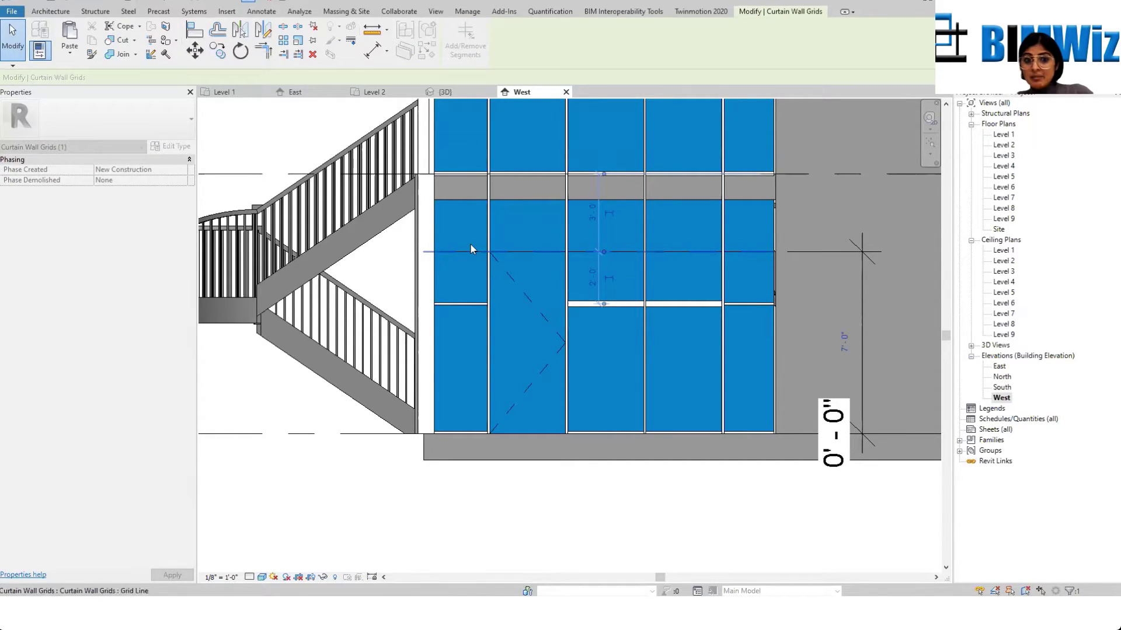
{"action": "left_click", "coordinate": [467, 252]}
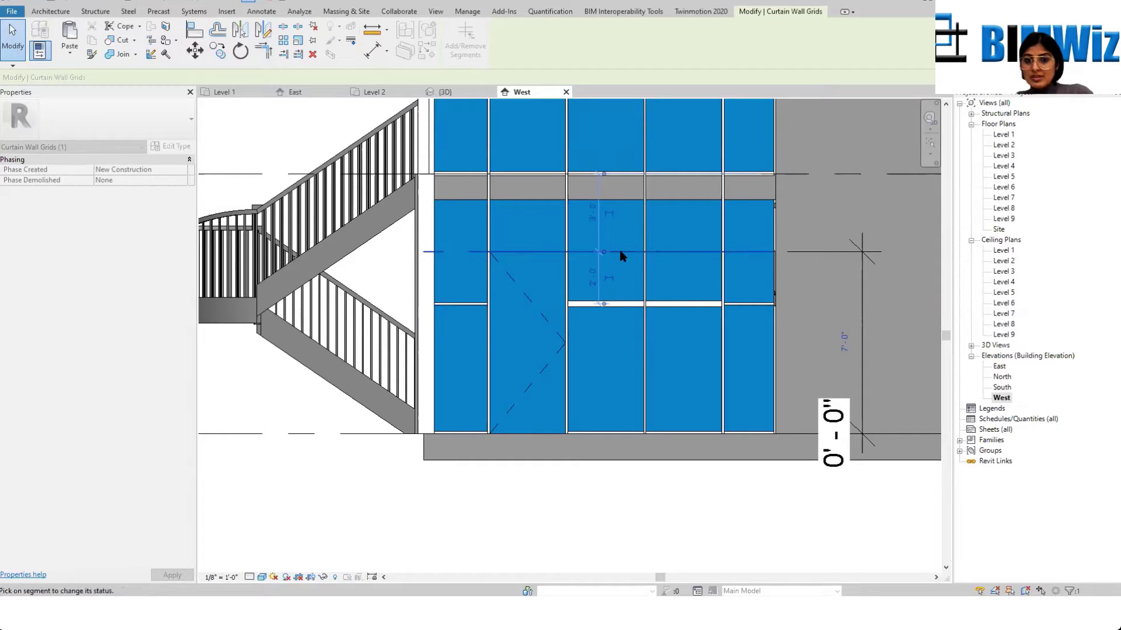
{"action": "left_click", "coordinate": [702, 253]}
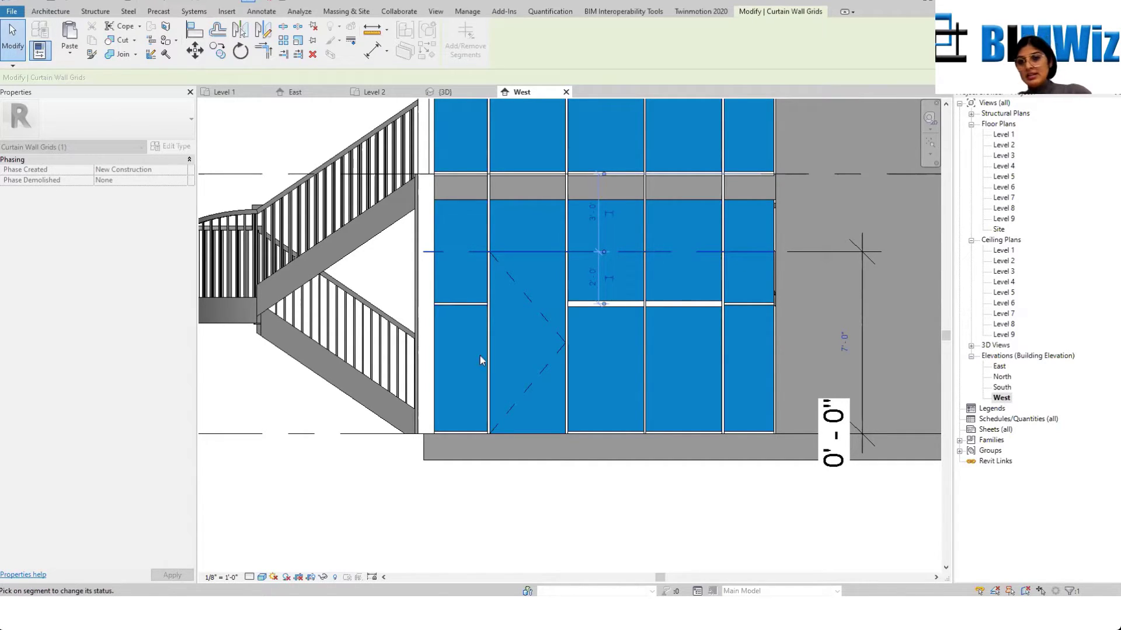
{"action": "key", "text": "Escape"}
{"action": "scroll", "coordinate": [488, 354], "scroll_direction": "down", "scroll_amount": 2}
{"action": "scroll", "coordinate": [501, 307], "scroll_direction": "up", "scroll_amount": 3}
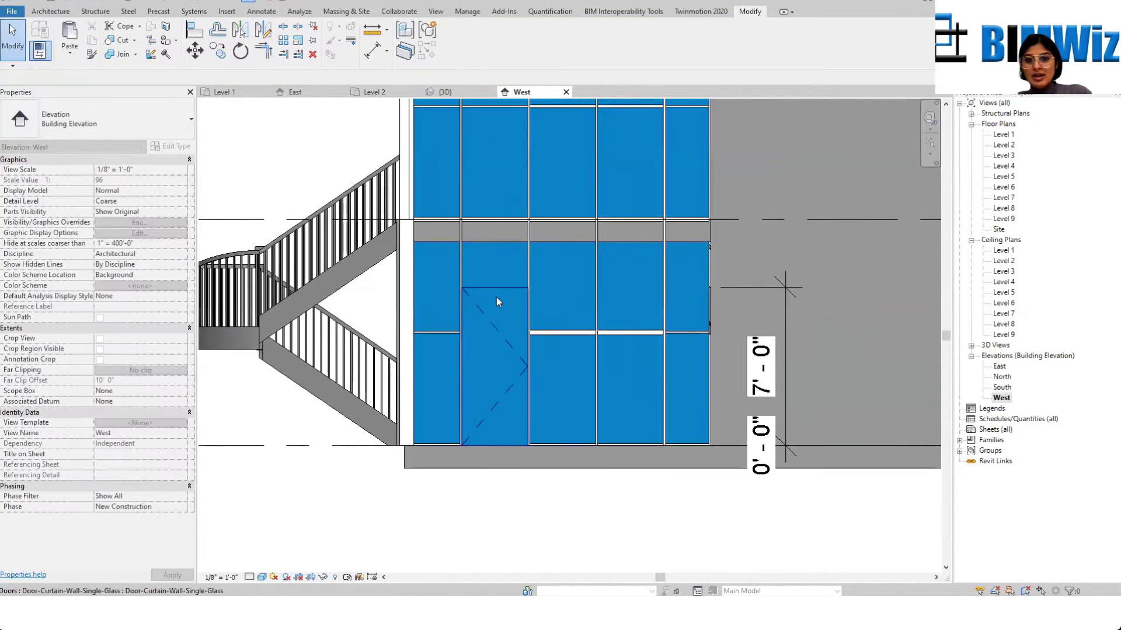
{"action": "left_click", "coordinate": [493, 294]}
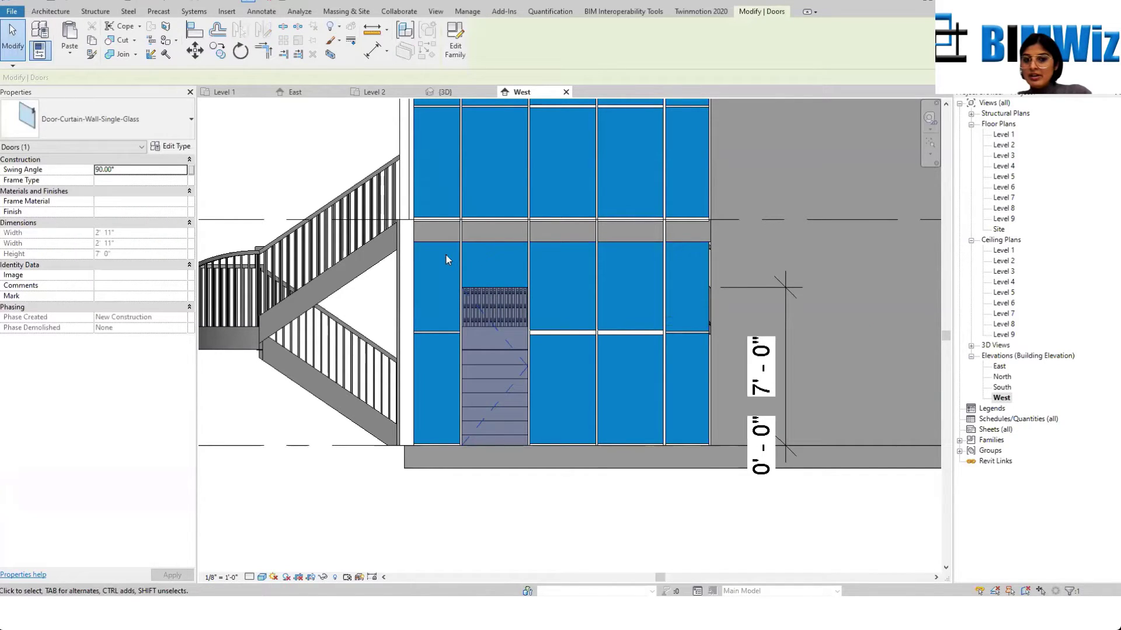
Step: Place a 1" Square rectangular mullion on the single grid line segment above the door, using the Grid Line Segment option
{"action": "scroll", "coordinate": [473, 281], "scroll_direction": "up", "scroll_amount": 2}
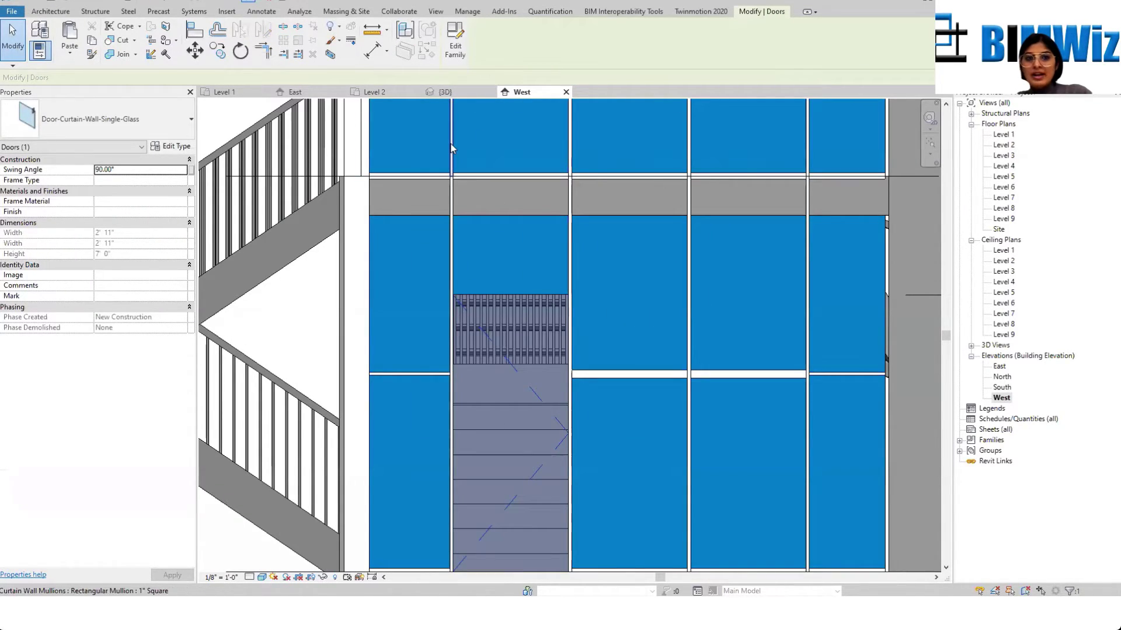
{"action": "left_click", "coordinate": [58, 16]}
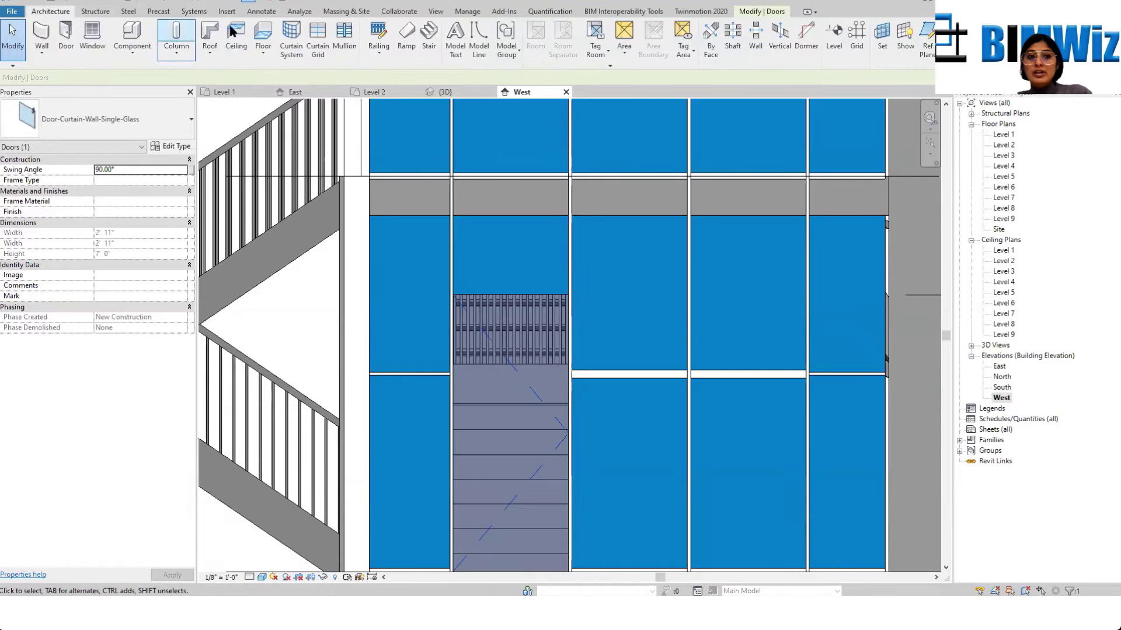
{"action": "left_click", "coordinate": [344, 35]}
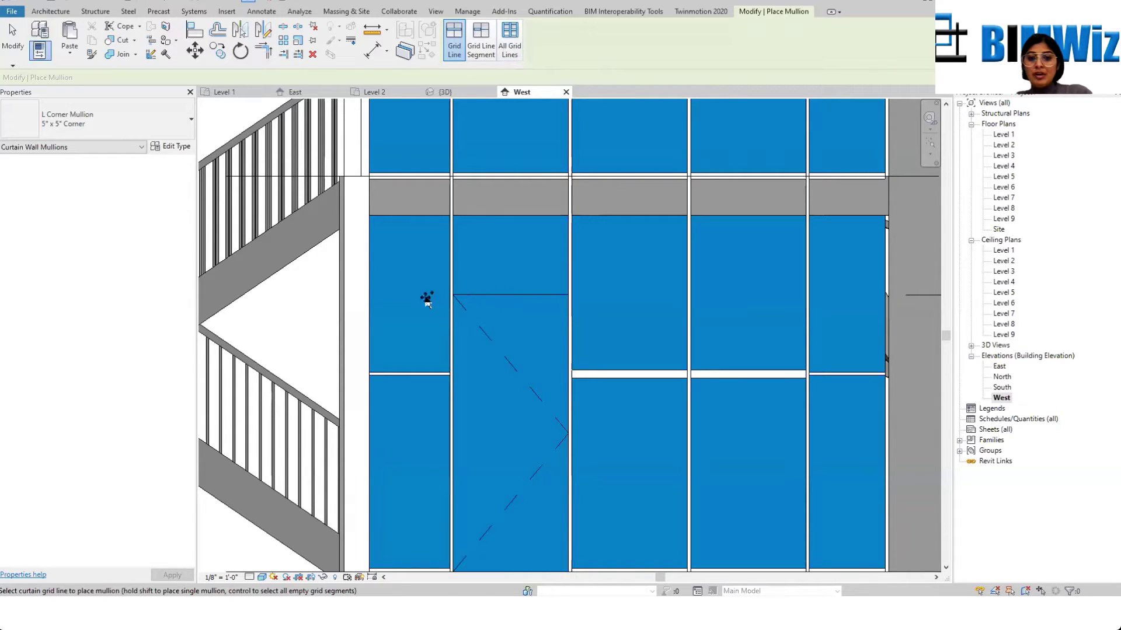
{"action": "key", "text": "Escape"}
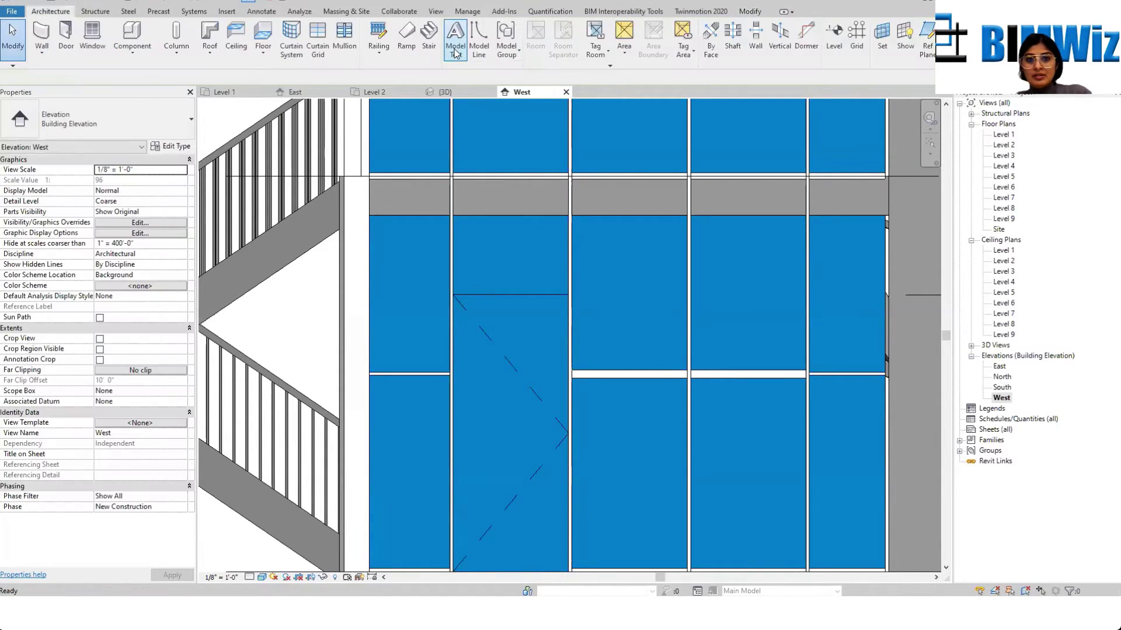
{"action": "left_click", "coordinate": [345, 39]}
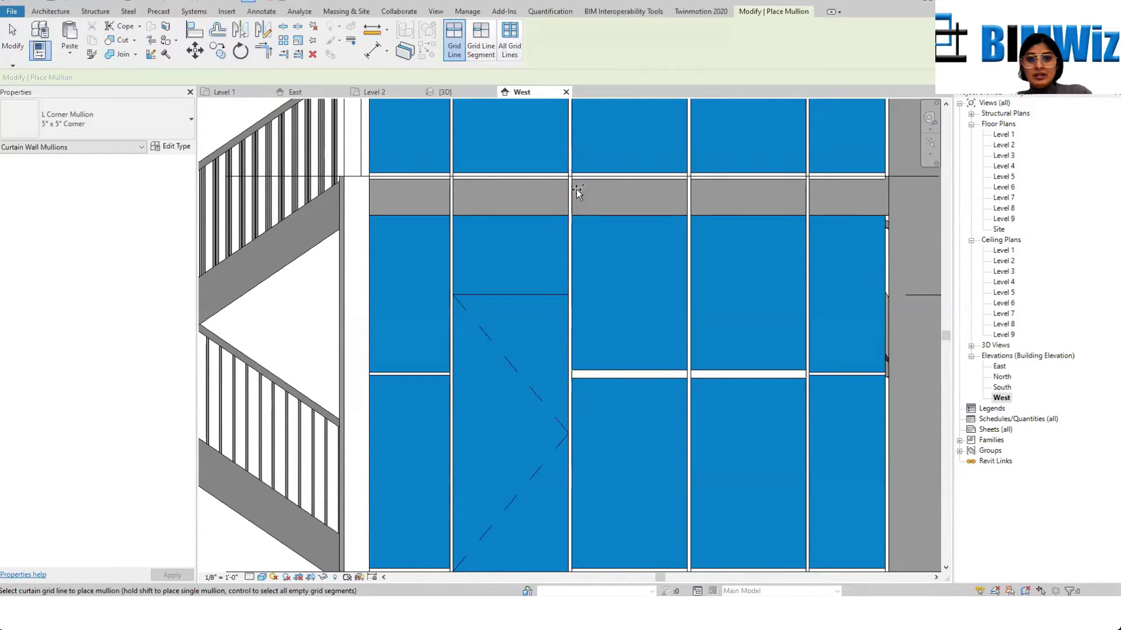
{"action": "left_click", "coordinate": [481, 49]}
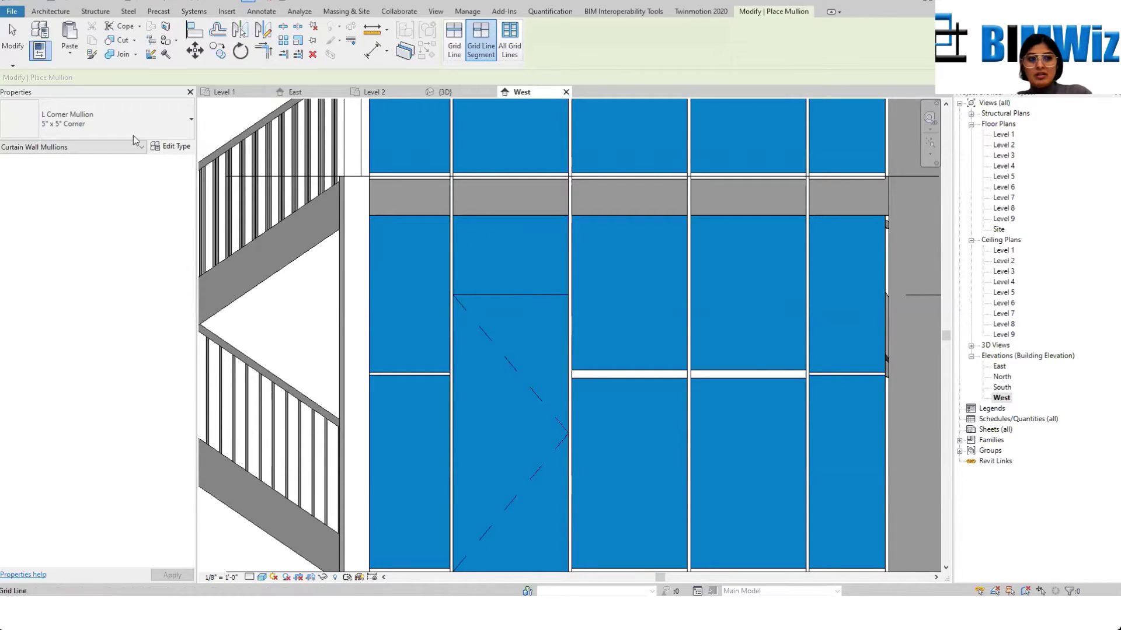
{"action": "left_click", "coordinate": [125, 119]}
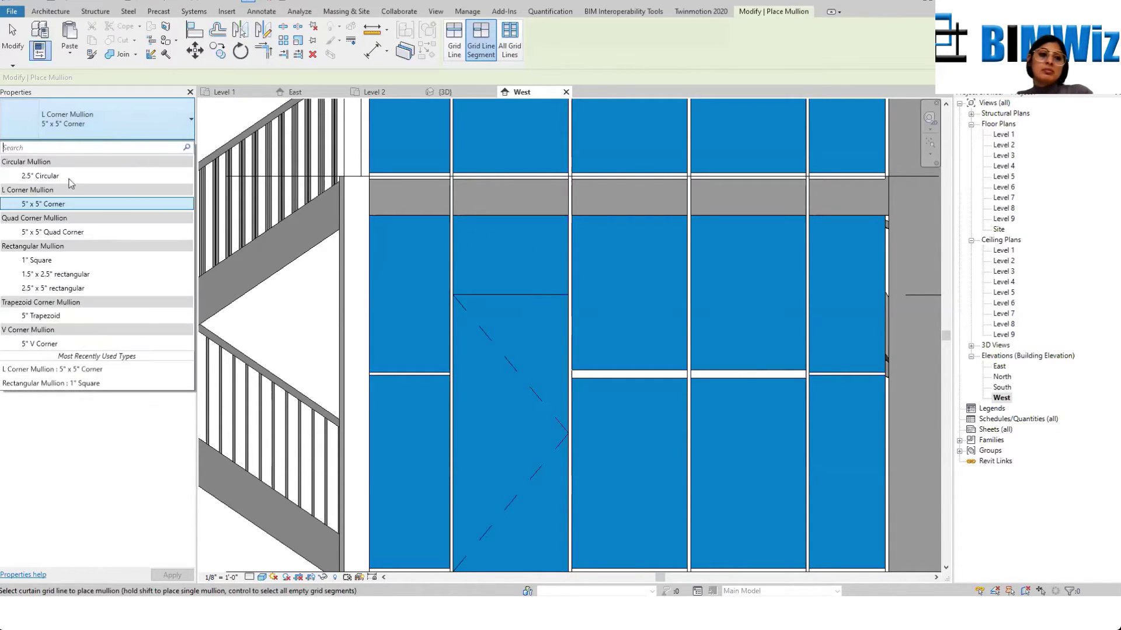
{"action": "left_click", "coordinate": [41, 259]}
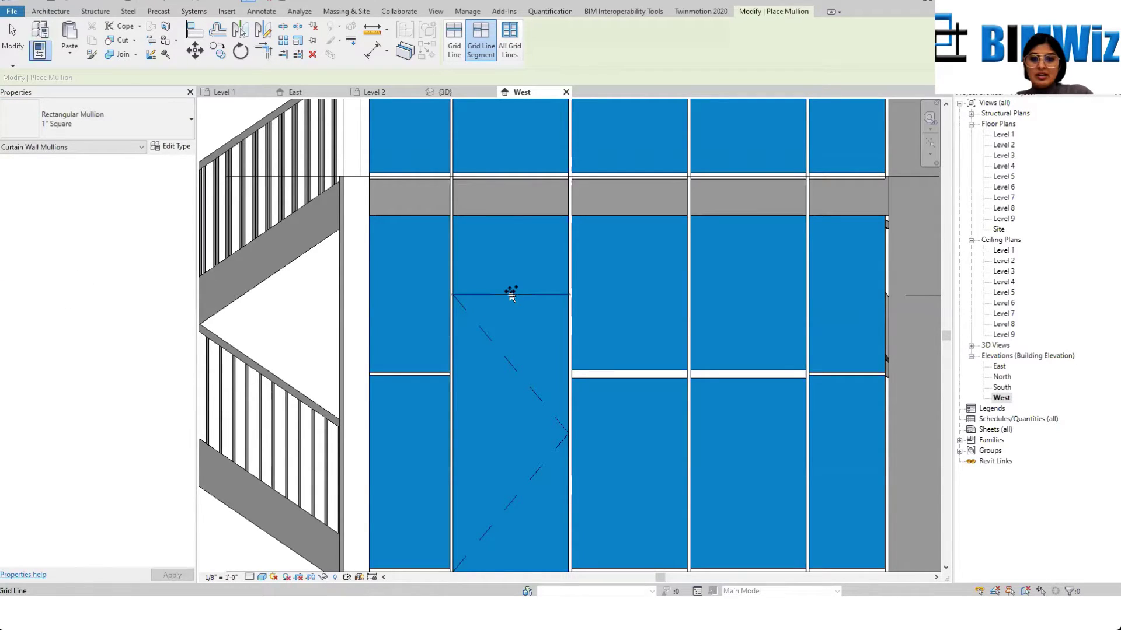
{"action": "left_click", "coordinate": [511, 295]}
{"action": "key", "text": "Escape"}
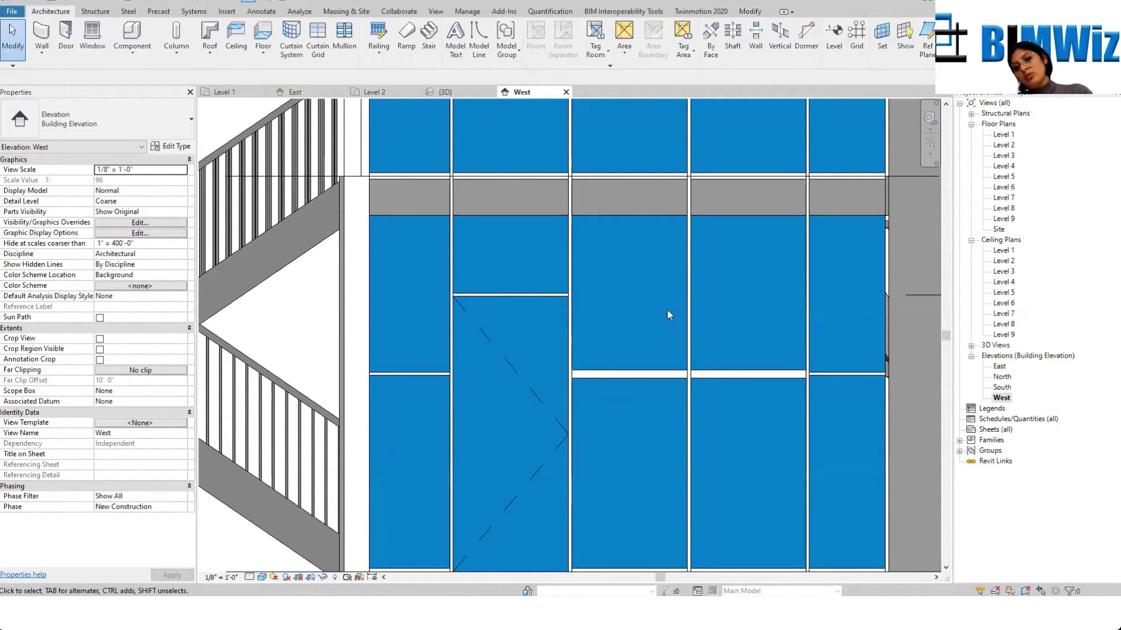
Step: Examine the ground-floor curtain wall in the West elevation and the 3D view, including its projecting horizontal mullions above the panels beside the door
{"action": "scroll", "coordinate": [667, 310], "scroll_direction": "down", "scroll_amount": 5}
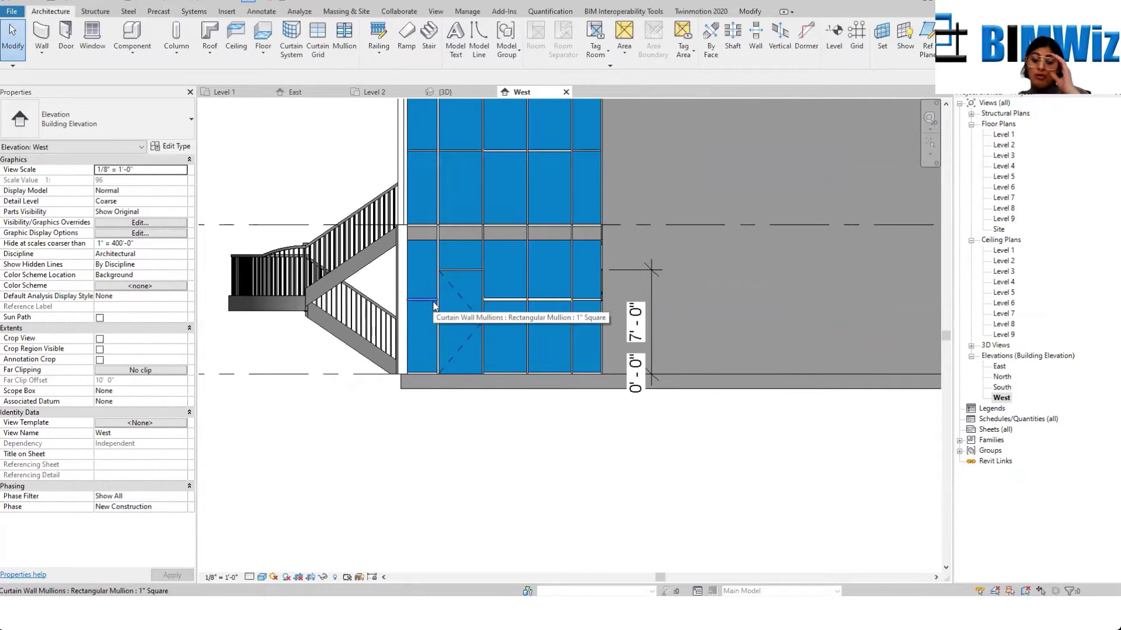
{"action": "scroll", "coordinate": [466, 255], "scroll_direction": "up", "scroll_amount": 5}
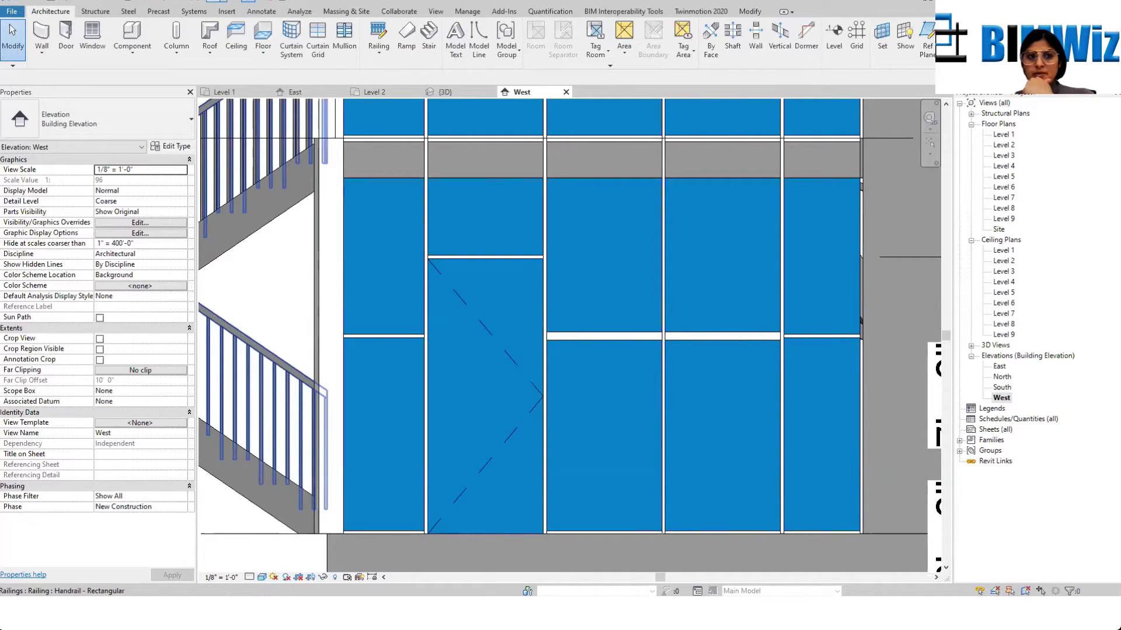
{"action": "left_click", "coordinate": [222, 1]}
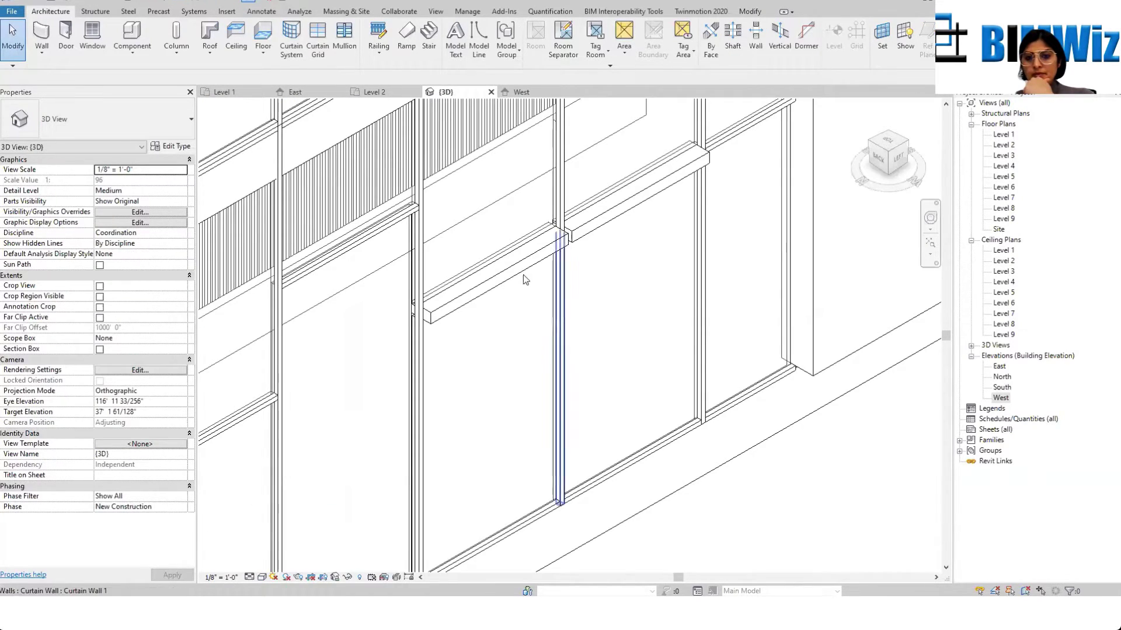
{"action": "scroll", "coordinate": [459, 270], "scroll_direction": "down", "scroll_amount": 5}
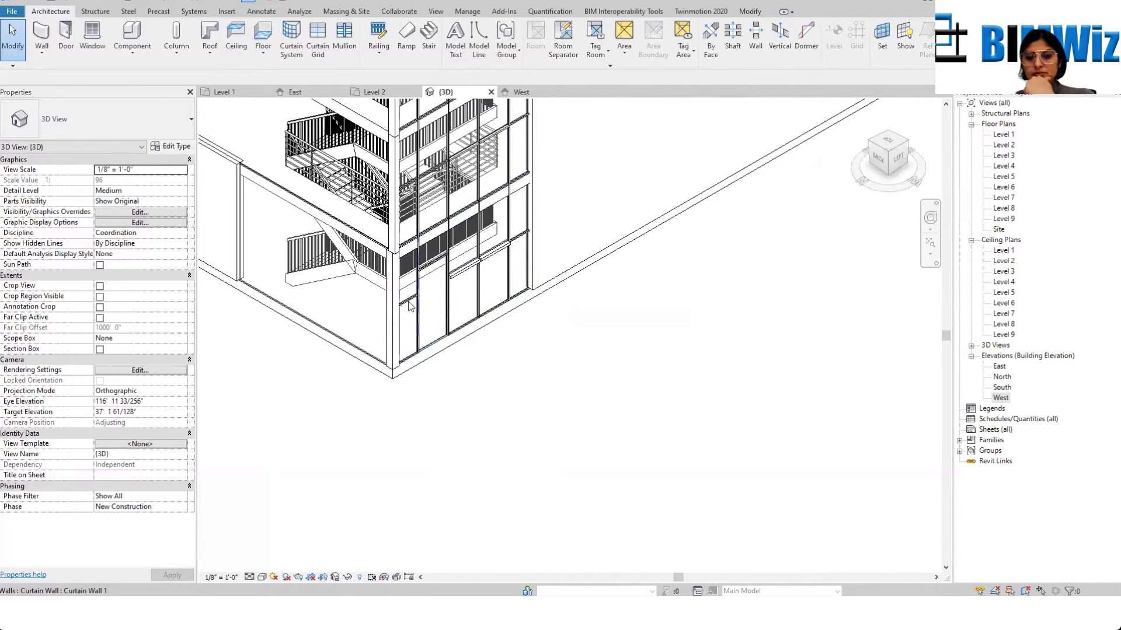
{"action": "scroll", "coordinate": [466, 275], "scroll_direction": "up", "scroll_amount": 3}
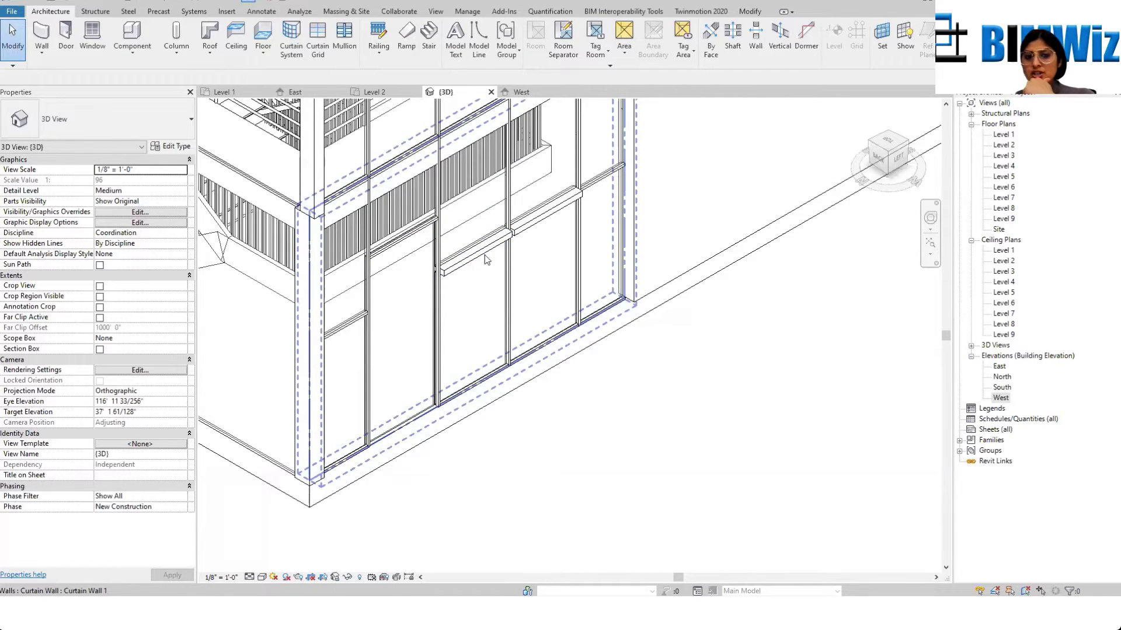
{"action": "scroll", "coordinate": [497, 245], "scroll_direction": "up", "scroll_amount": 4}
{"action": "left_click", "coordinate": [475, 257]}
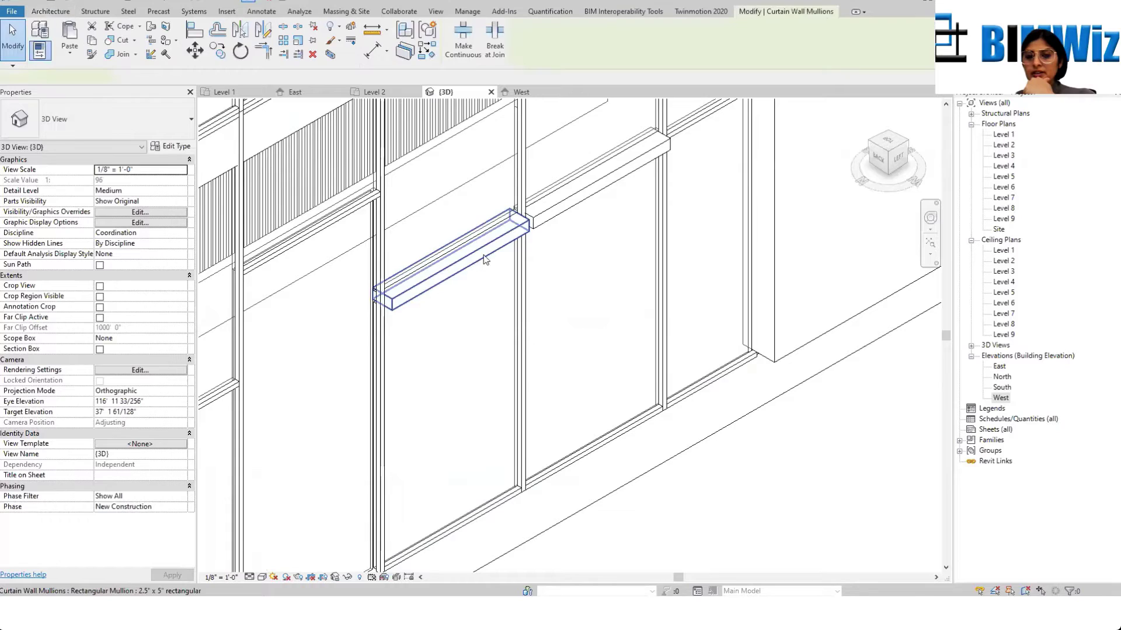
{"action": "key", "text": "Tab"}
{"action": "left_click", "coordinate": [559, 215]}
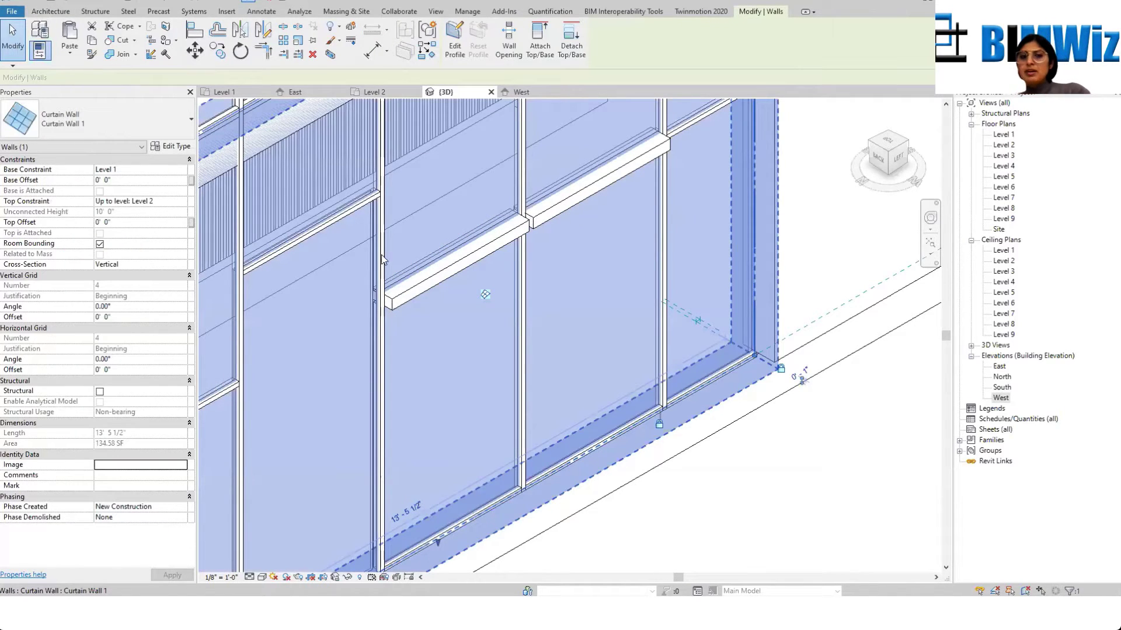
{"action": "key", "text": "Escape"}
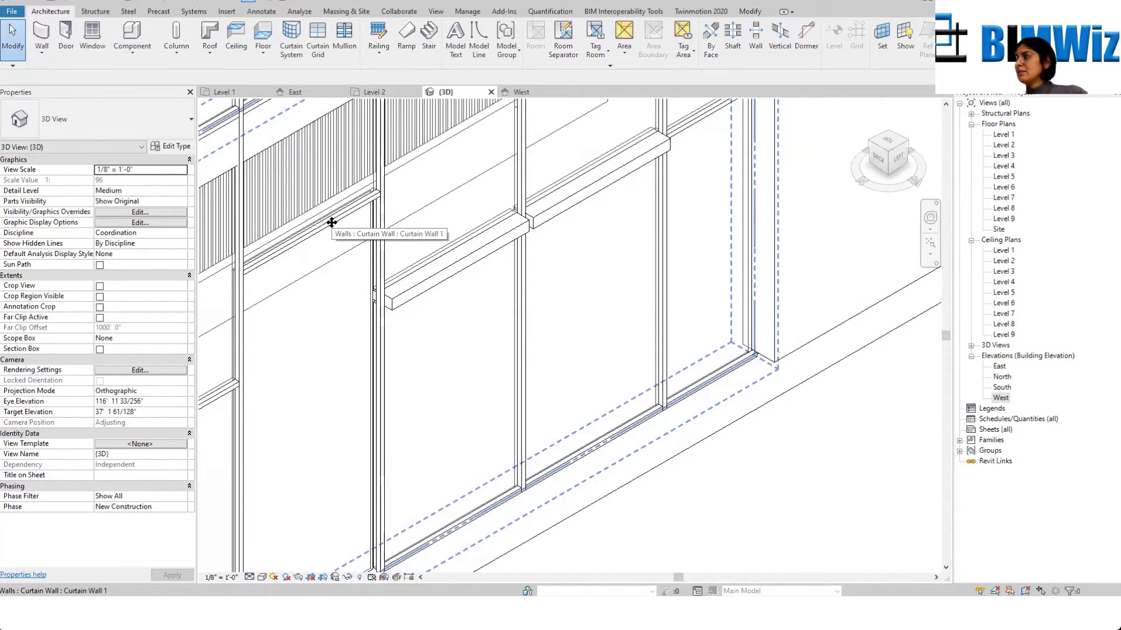
{"action": "scroll", "coordinate": [491, 366], "scroll_direction": "down", "scroll_amount": 5}
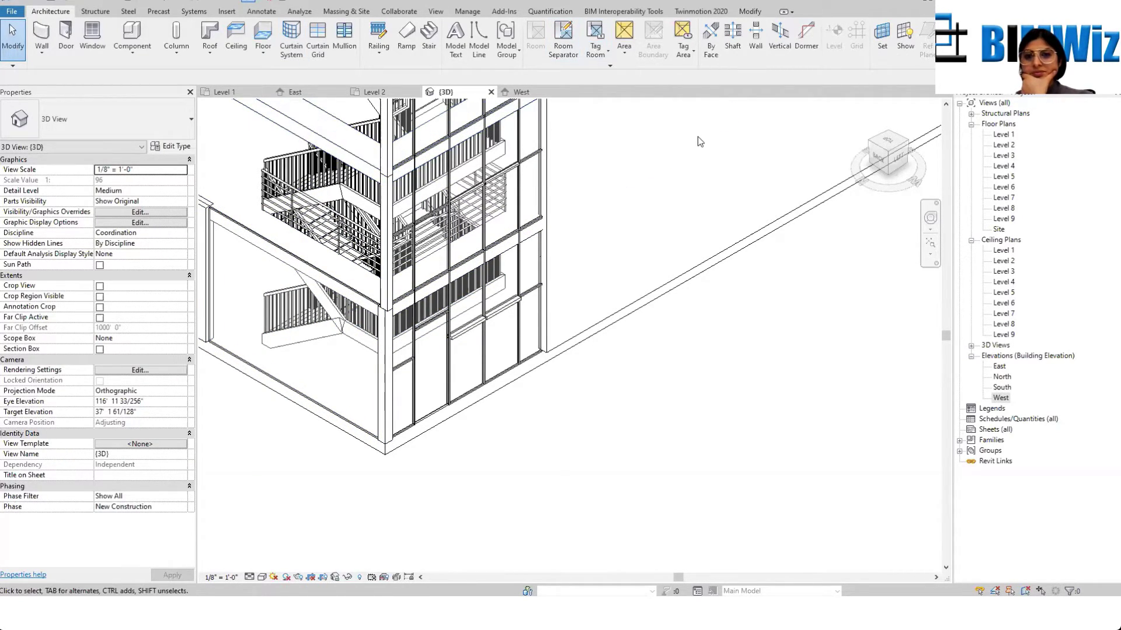
Step: Set the top constraint of the 15' long ground-floor curtain wall beside the glazed stair corner to Up to level: Level 9
{"action": "scroll", "coordinate": [698, 137], "scroll_direction": "down", "scroll_amount": 2}
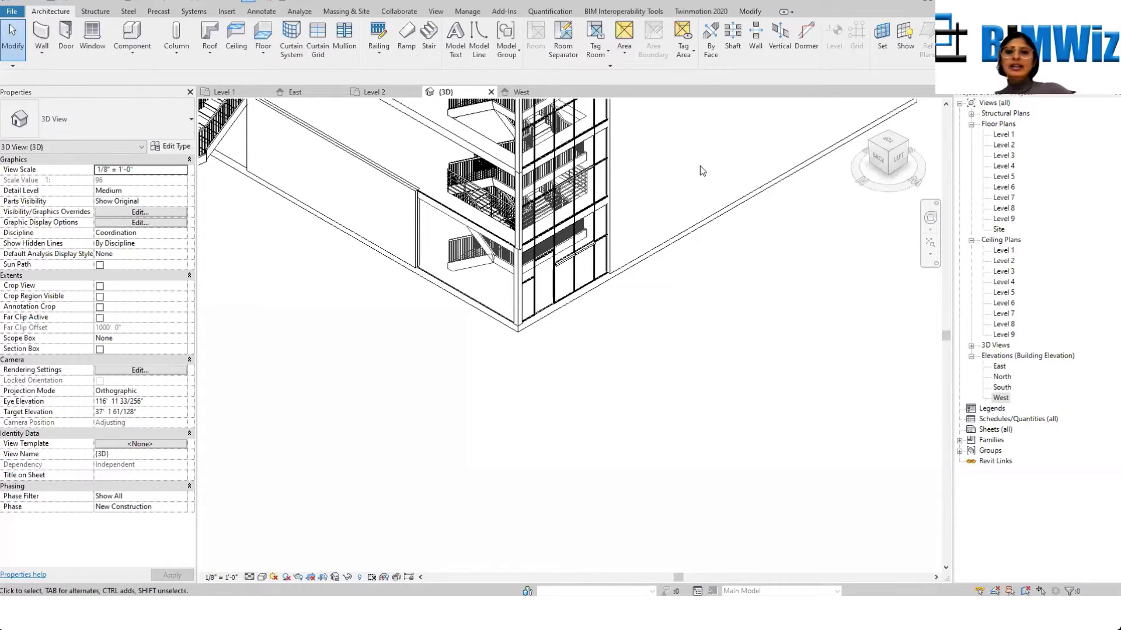
{"action": "scroll", "coordinate": [620, 233], "scroll_direction": "down", "scroll_amount": 3}
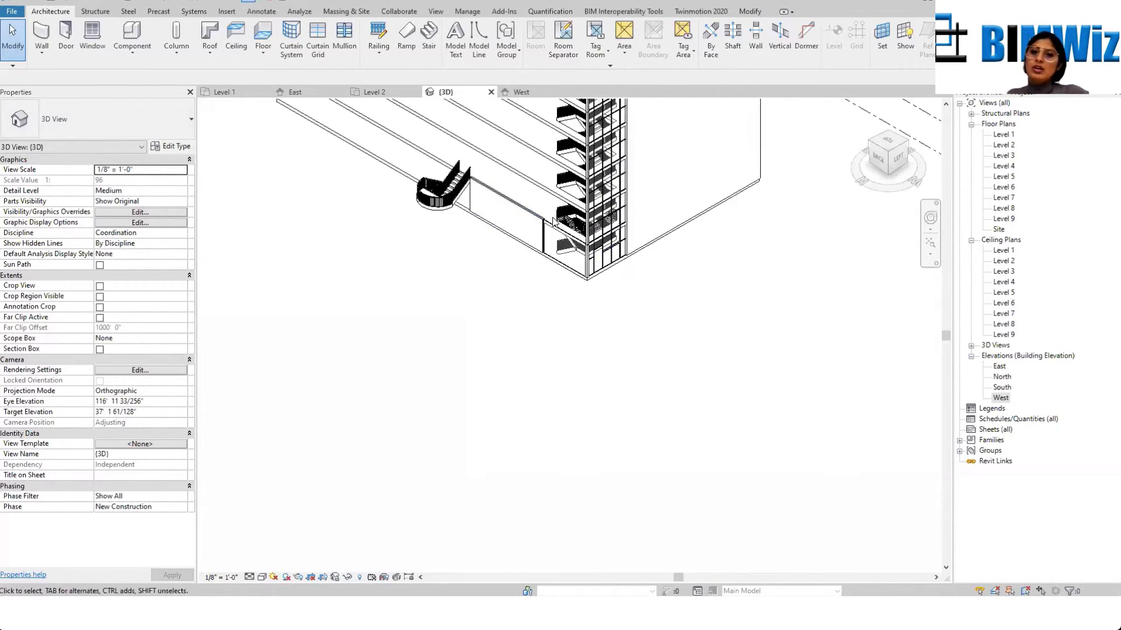
{"action": "scroll", "coordinate": [554, 222], "scroll_direction": "up", "scroll_amount": 3}
{"action": "scroll", "coordinate": [679, 371], "scroll_direction": "up", "scroll_amount": 2}
{"action": "middle_click_drag", "start_coordinate": [654, 356], "coordinate": [679, 372]}
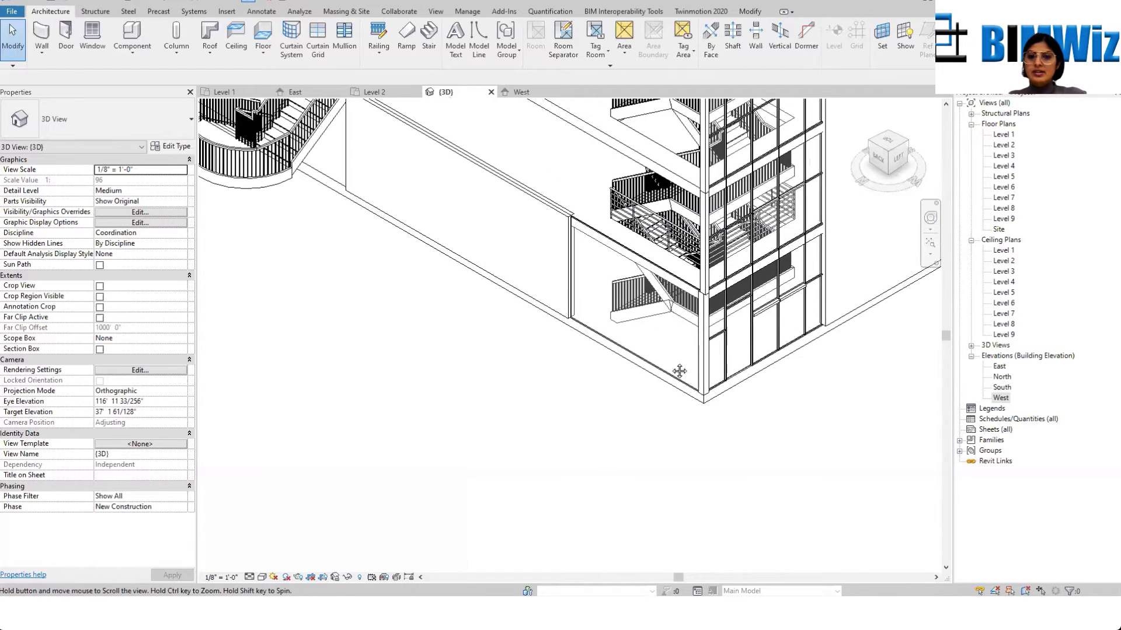
{"action": "scroll", "coordinate": [679, 371], "scroll_direction": "down", "scroll_amount": 2}
{"action": "scroll", "coordinate": [630, 315], "scroll_direction": "down", "scroll_amount": 1}
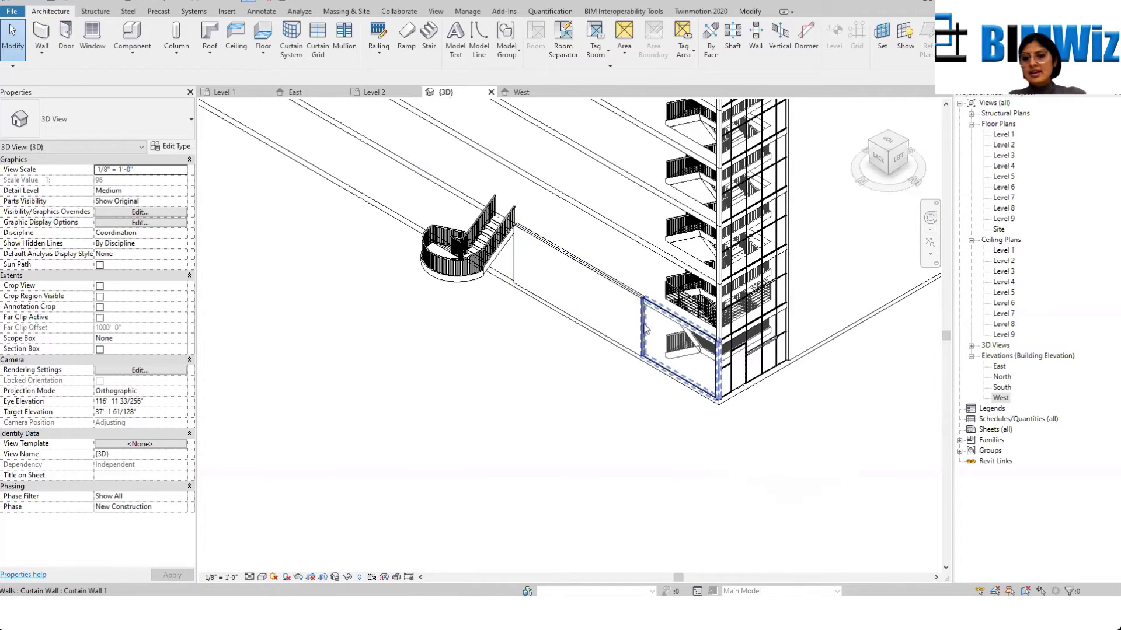
{"action": "left_click", "coordinate": [657, 327]}
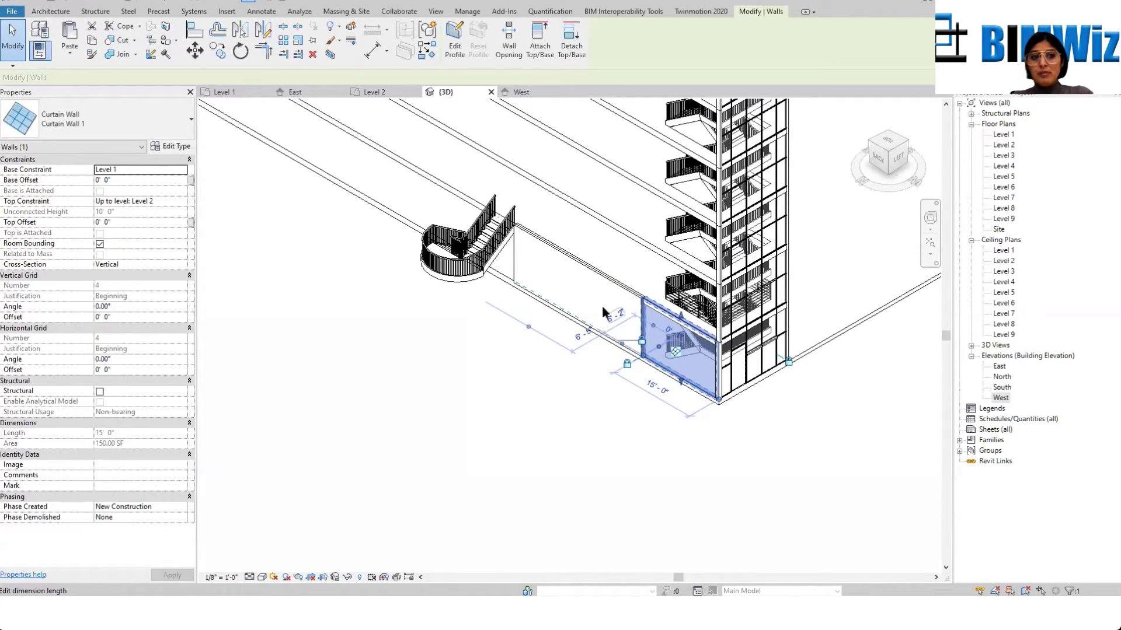
{"action": "left_click", "coordinate": [183, 203]}
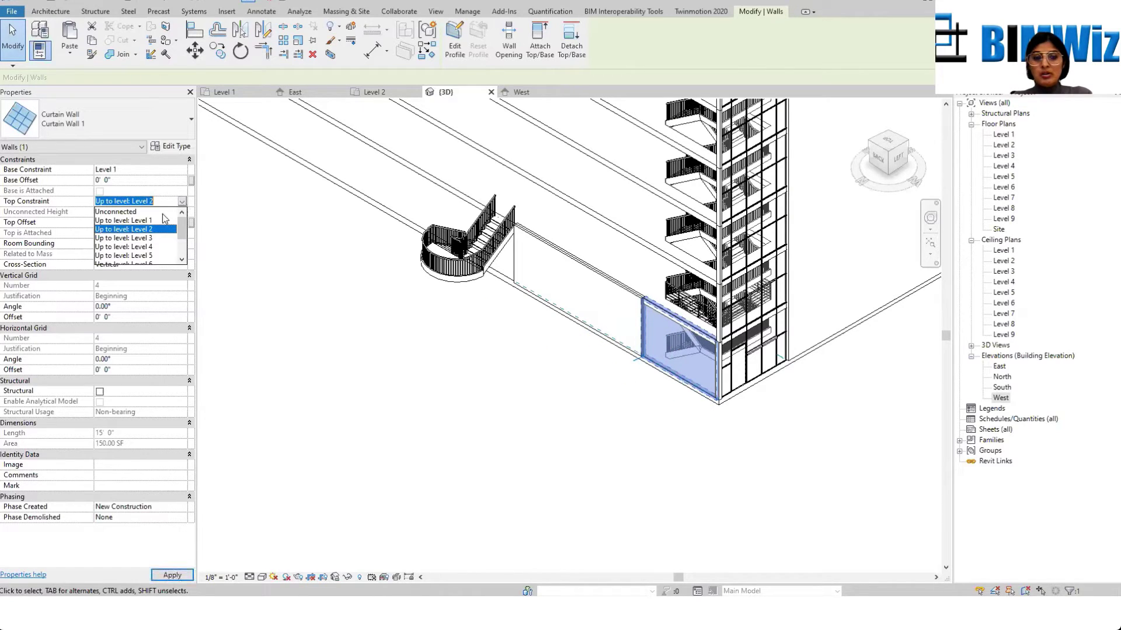
{"action": "scroll", "coordinate": [145, 259], "scroll_direction": "down", "scroll_amount": 2}
{"action": "left_click", "coordinate": [147, 256]}
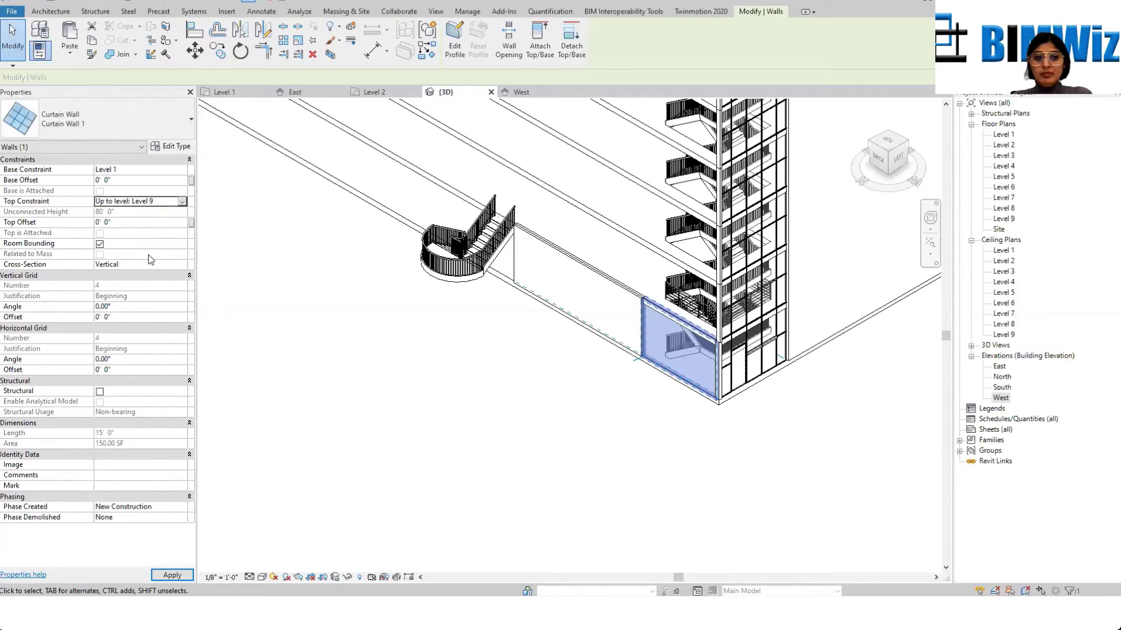
{"action": "left_click", "coordinate": [172, 576]}
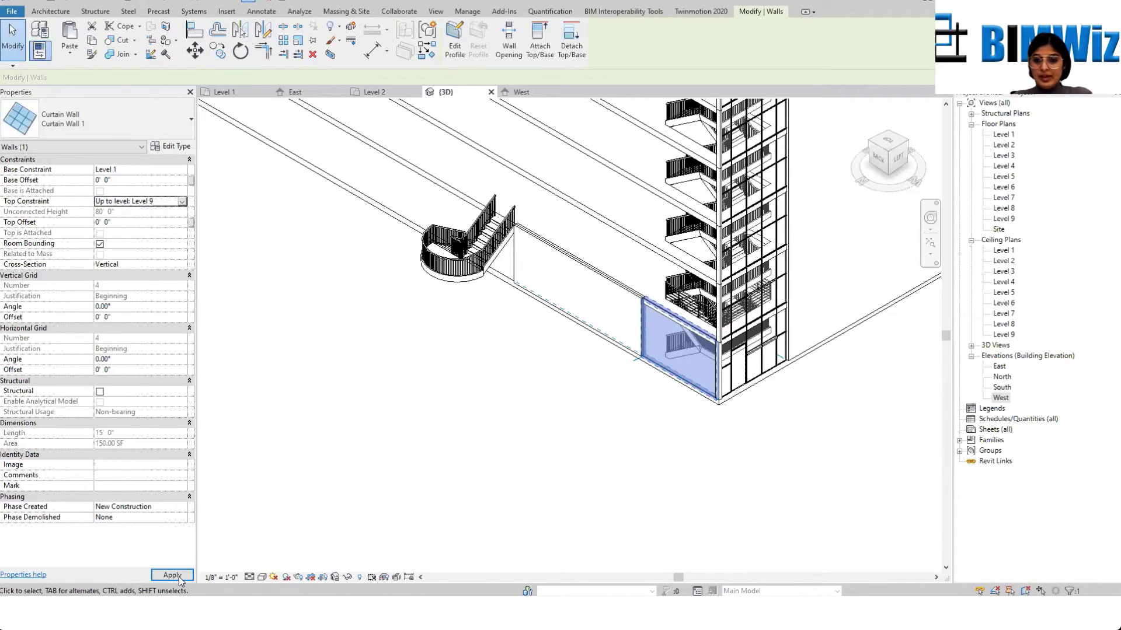
{"action": "left_click", "coordinate": [555, 273]}
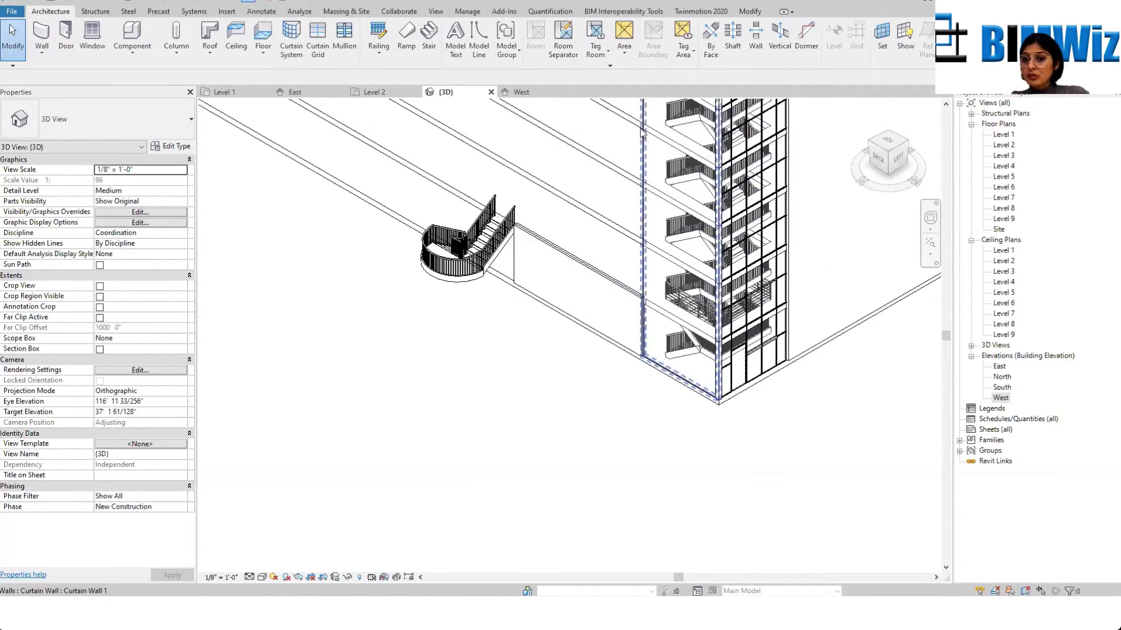
Step: Open the North elevation and inspect the heightened curtain wall, especially its upper end at Level 9
{"action": "double_click", "coordinate": [1002, 377]}
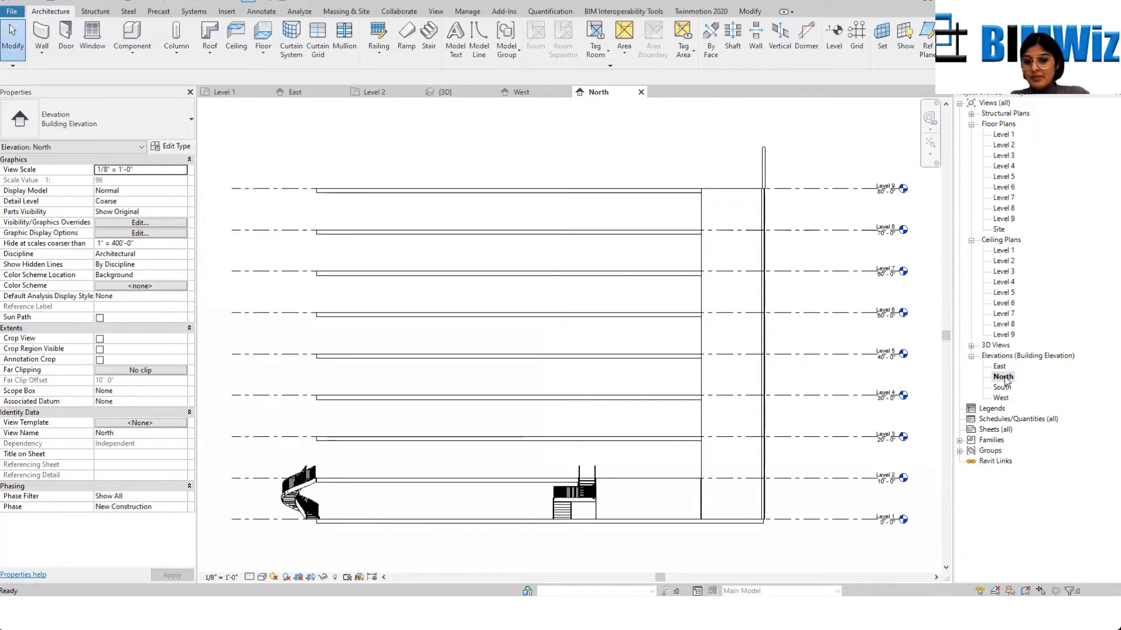
{"action": "left_click", "coordinate": [720, 191]}
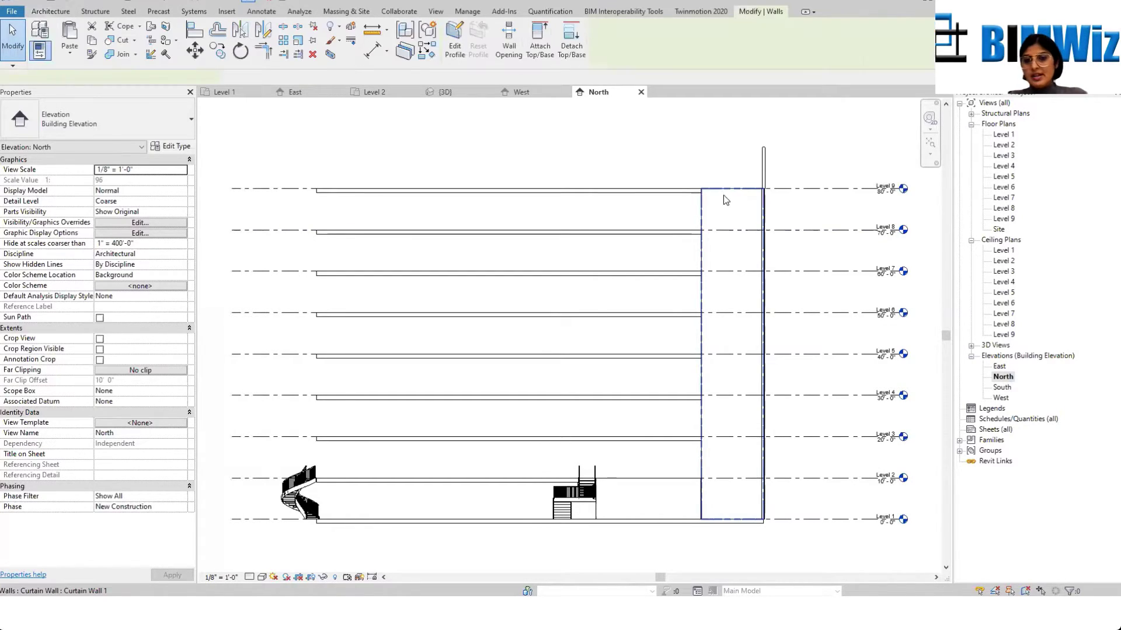
{"action": "scroll", "coordinate": [723, 146], "scroll_direction": "up", "scroll_amount": 3}
{"action": "scroll", "coordinate": [642, 122], "scroll_direction": "down", "scroll_amount": 3}
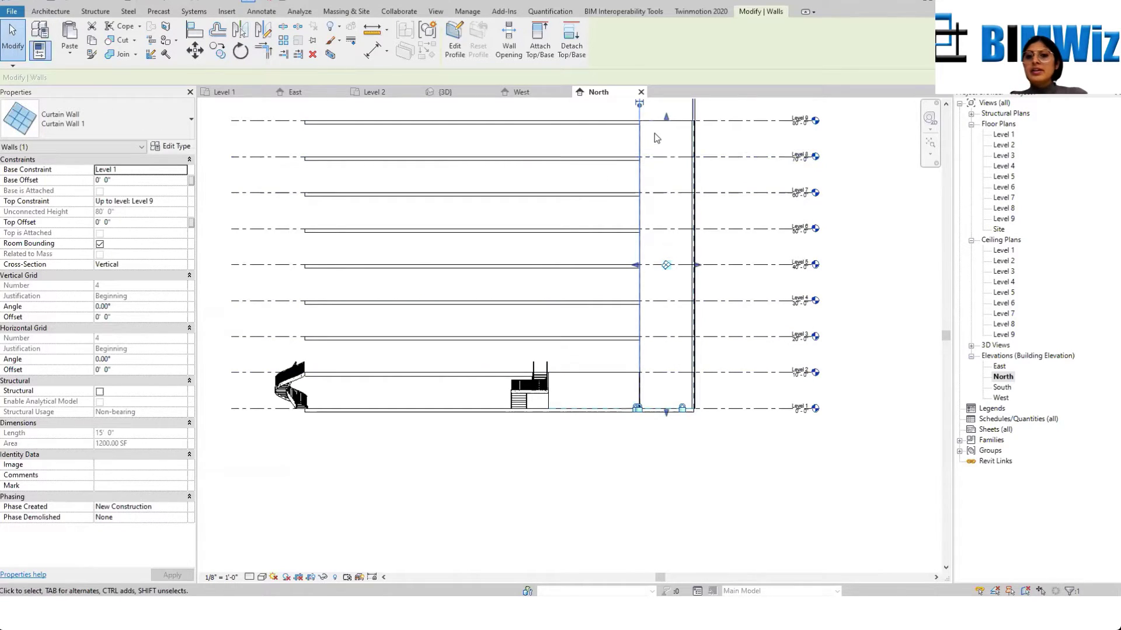
{"action": "scroll", "coordinate": [654, 133], "scroll_direction": "up", "scroll_amount": 3}
{"action": "left_click", "coordinate": [593, 158]}
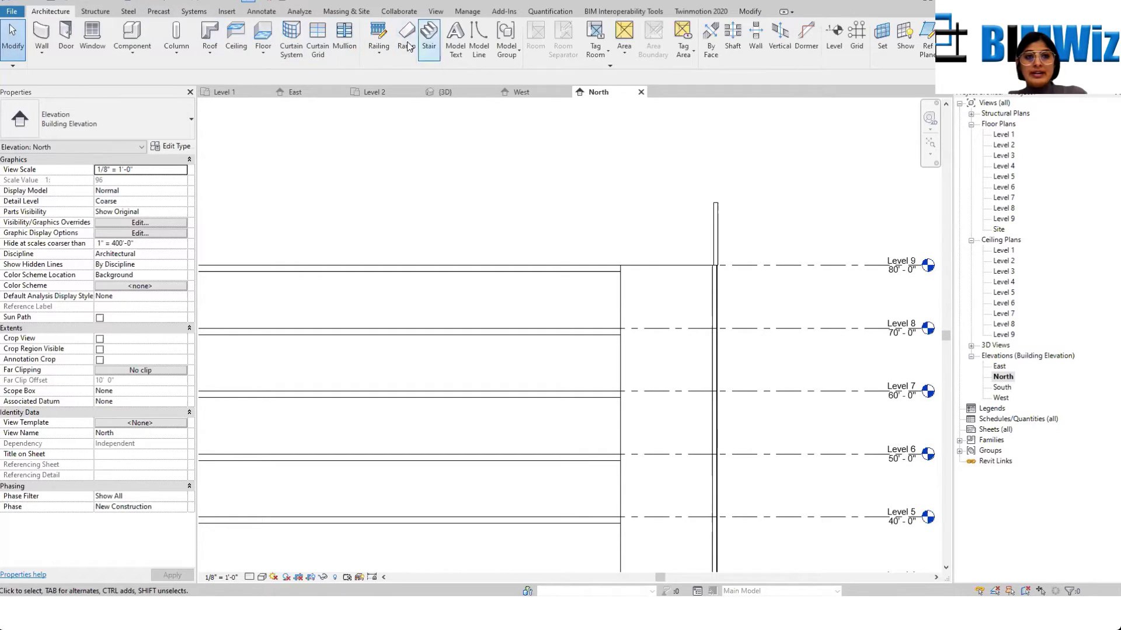
Step: Place two full-height vertical curtain grid lines at the wall's third points, 5' apart, using the All Segments option
{"action": "left_click", "coordinate": [320, 52]}
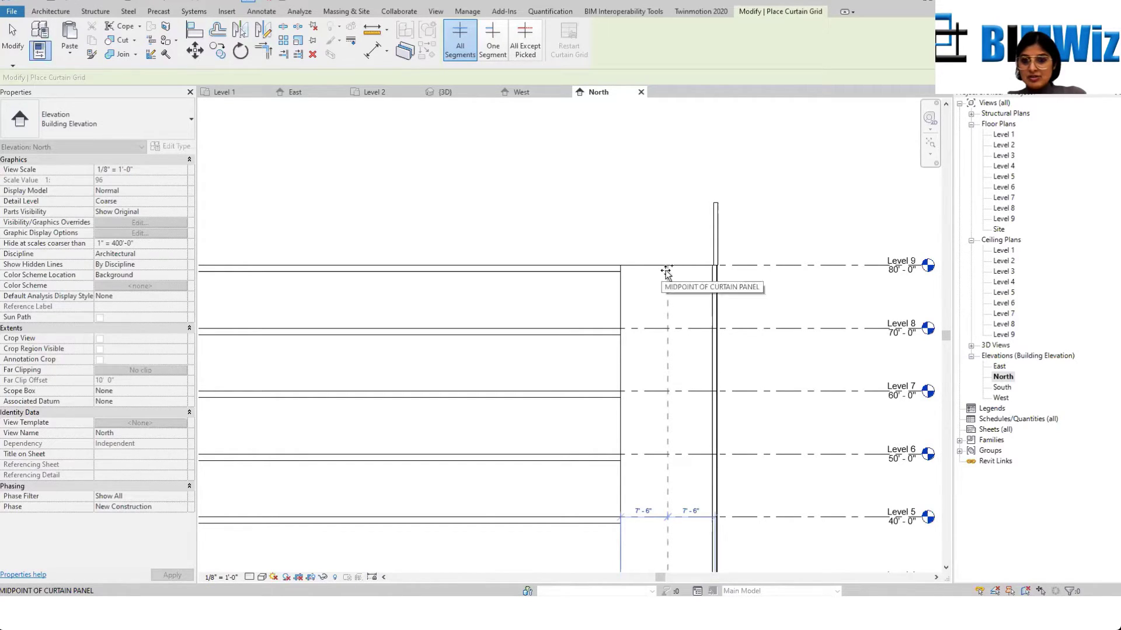
{"action": "scroll", "coordinate": [662, 269], "scroll_direction": "up", "scroll_amount": 1}
{"action": "scroll", "coordinate": [662, 270], "scroll_direction": "down", "scroll_amount": 2}
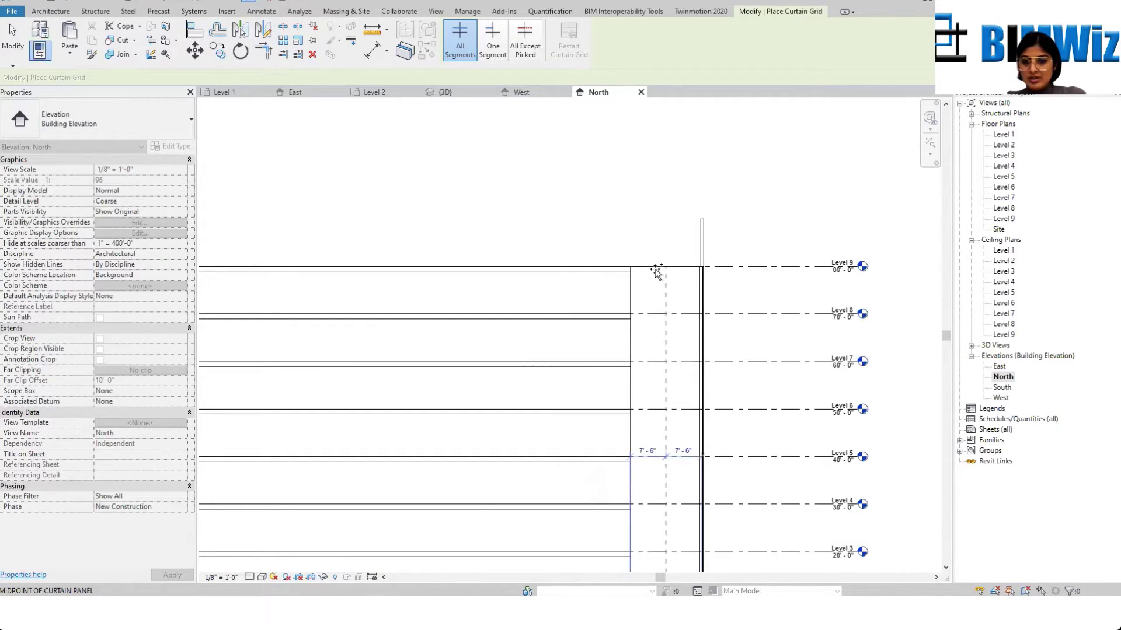
{"action": "scroll", "coordinate": [658, 271], "scroll_direction": "up", "scroll_amount": 2}
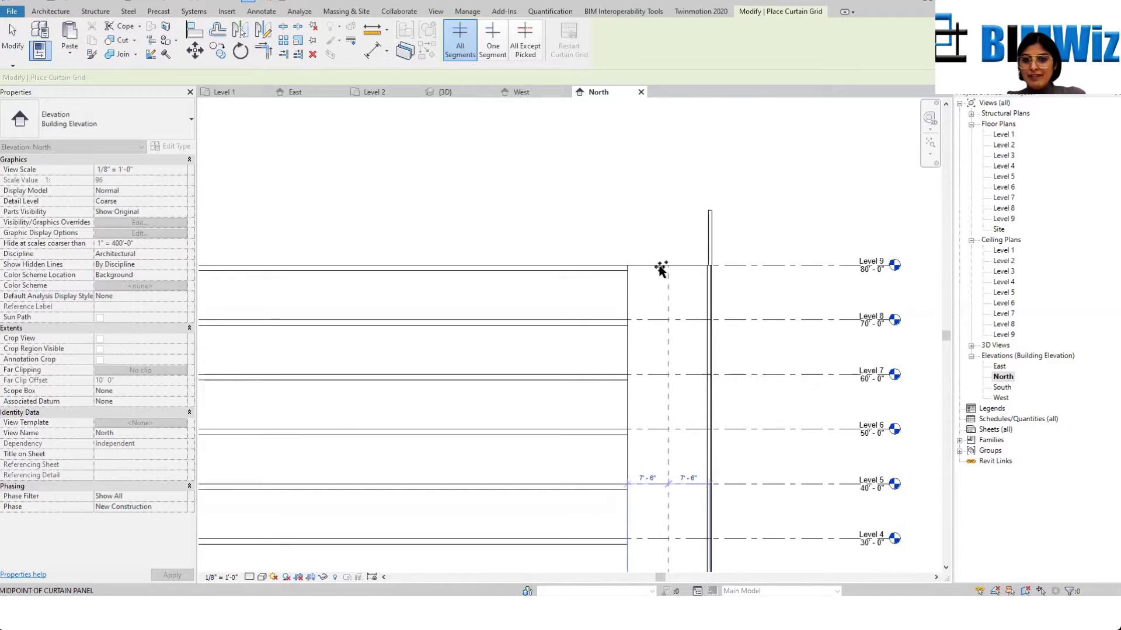
{"action": "scroll", "coordinate": [655, 270], "scroll_direction": "up", "scroll_amount": 1}
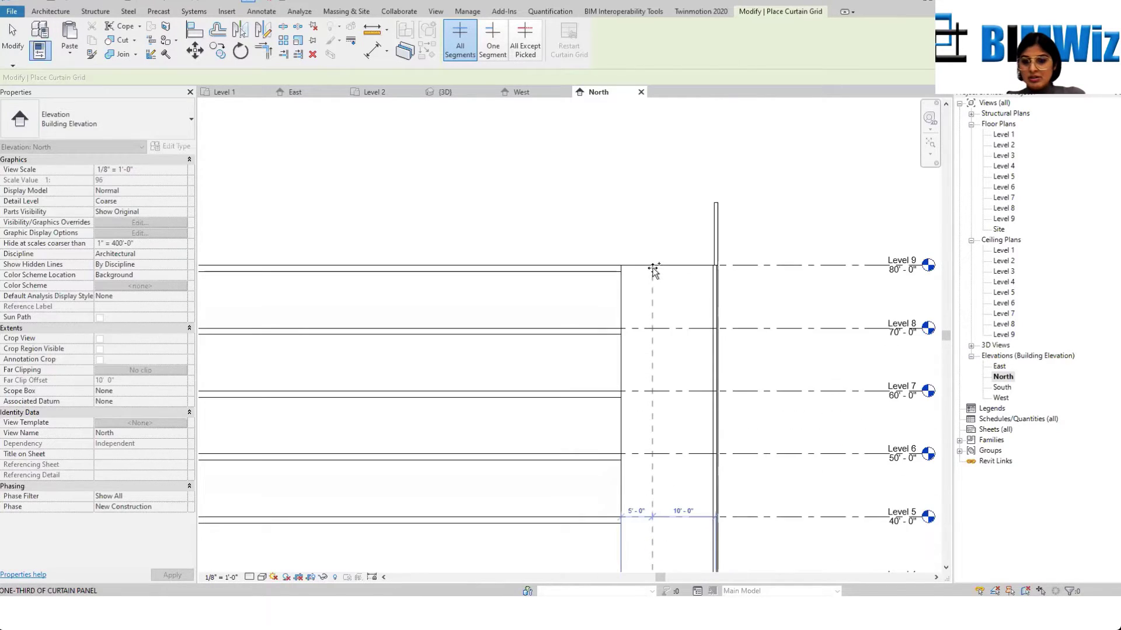
{"action": "left_click", "coordinate": [653, 270]}
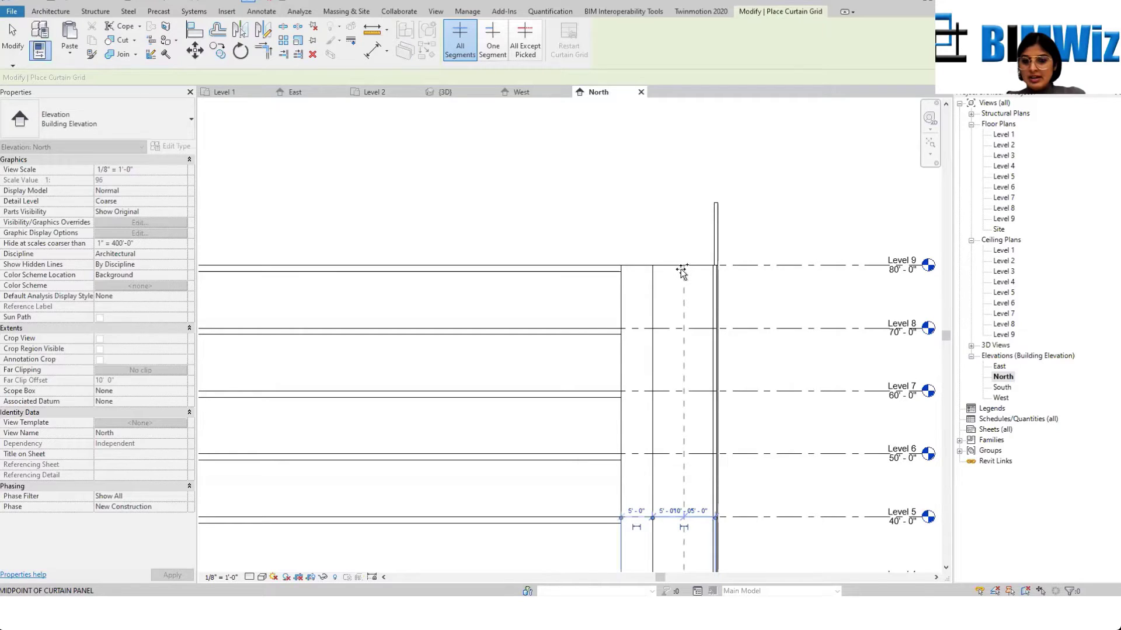
{"action": "left_click", "coordinate": [681, 270]}
Step: Place horizontal curtain grid lines across the wall at 5' above Level 1 and at Level 2
{"action": "scroll", "coordinate": [759, 258], "scroll_direction": "down", "scroll_amount": 3}
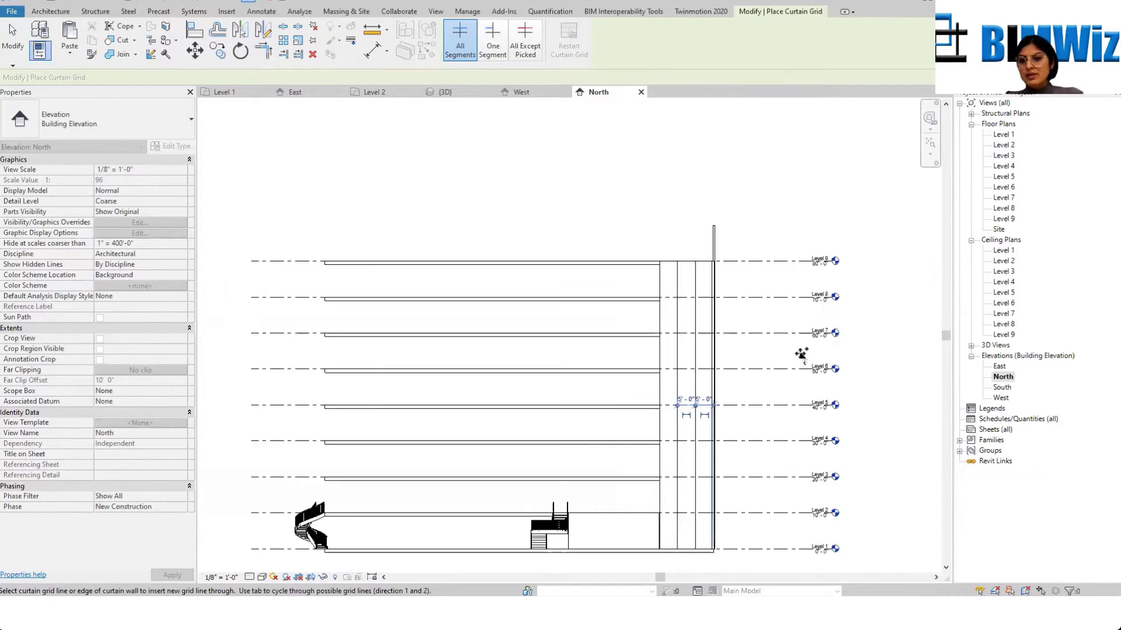
{"action": "middle_click_drag", "start_coordinate": [750, 362], "coordinate": [752, 224]}
{"action": "scroll", "coordinate": [653, 338], "scroll_direction": "up", "scroll_amount": 5}
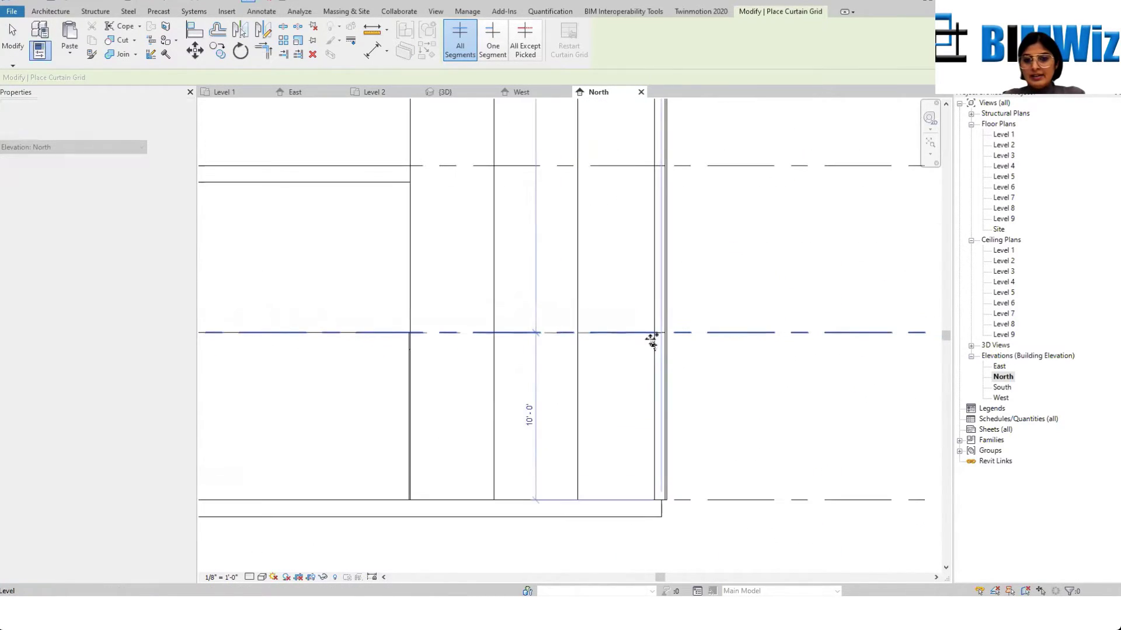
{"action": "scroll", "coordinate": [637, 400], "scroll_direction": "up", "scroll_amount": 2}
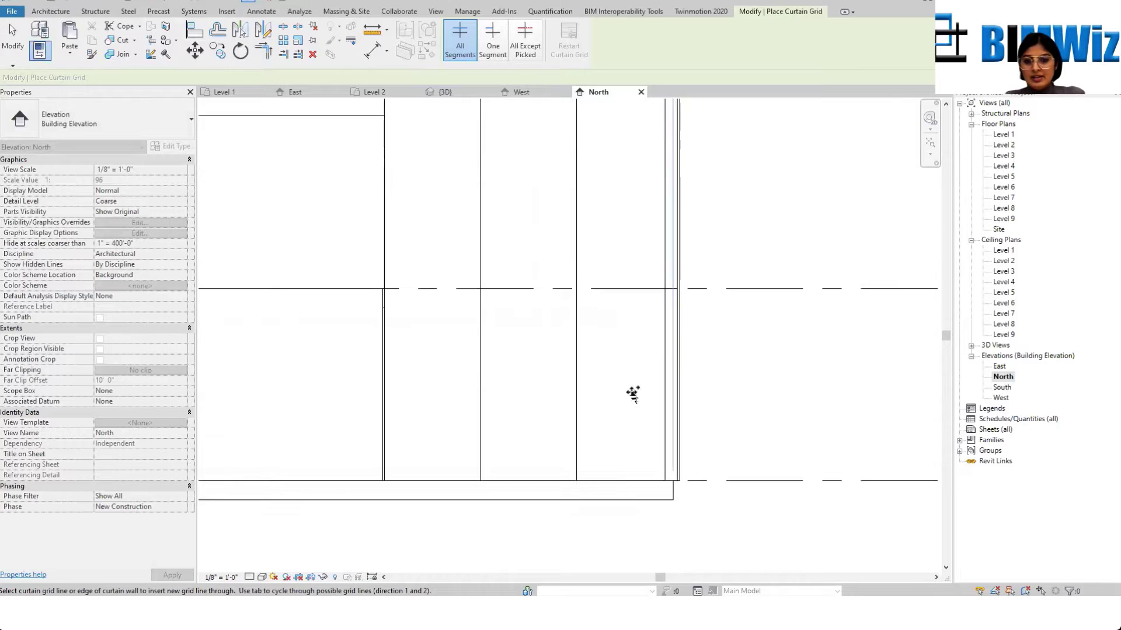
{"action": "left_click", "coordinate": [662, 389]}
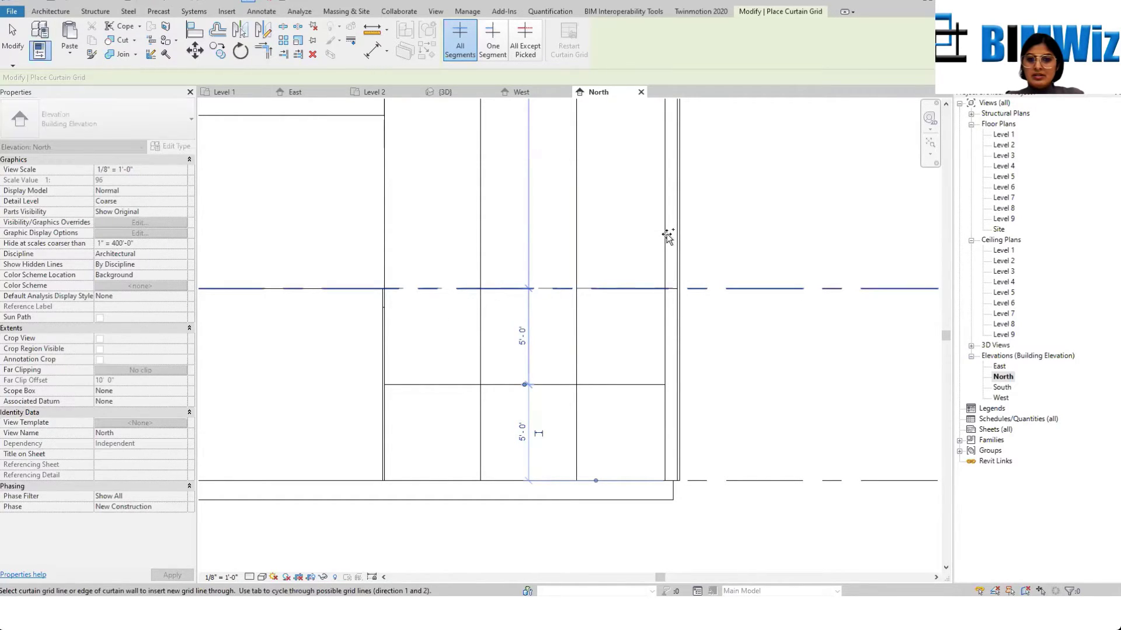
{"action": "middle_click_drag", "start_coordinate": [658, 217], "coordinate": [652, 345]}
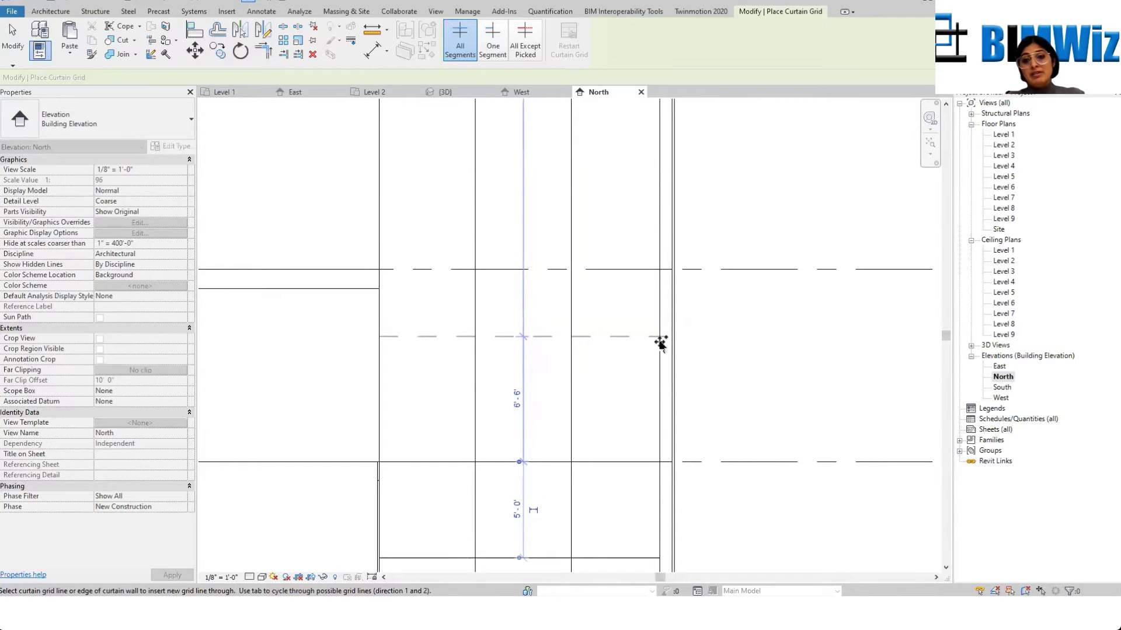
Step: Undo a horizontal grid line placed 6' above Level 2 and place lines 5' above Level 2 and at Level 3 instead
{"action": "left_click", "coordinate": [660, 349]}
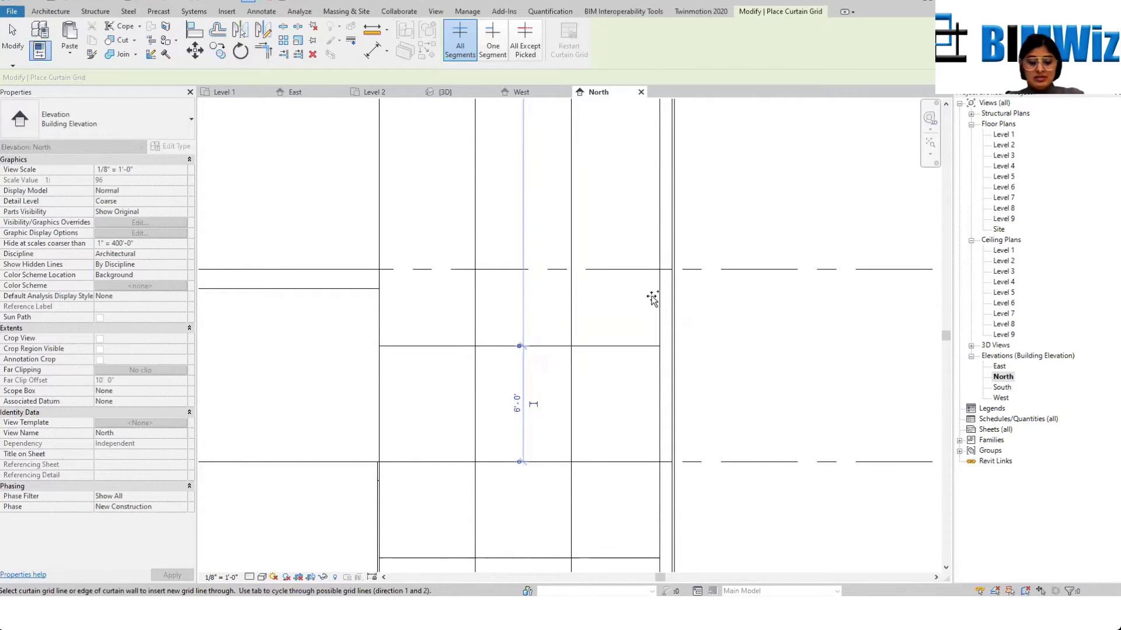
{"action": "key", "text": "Escape"}
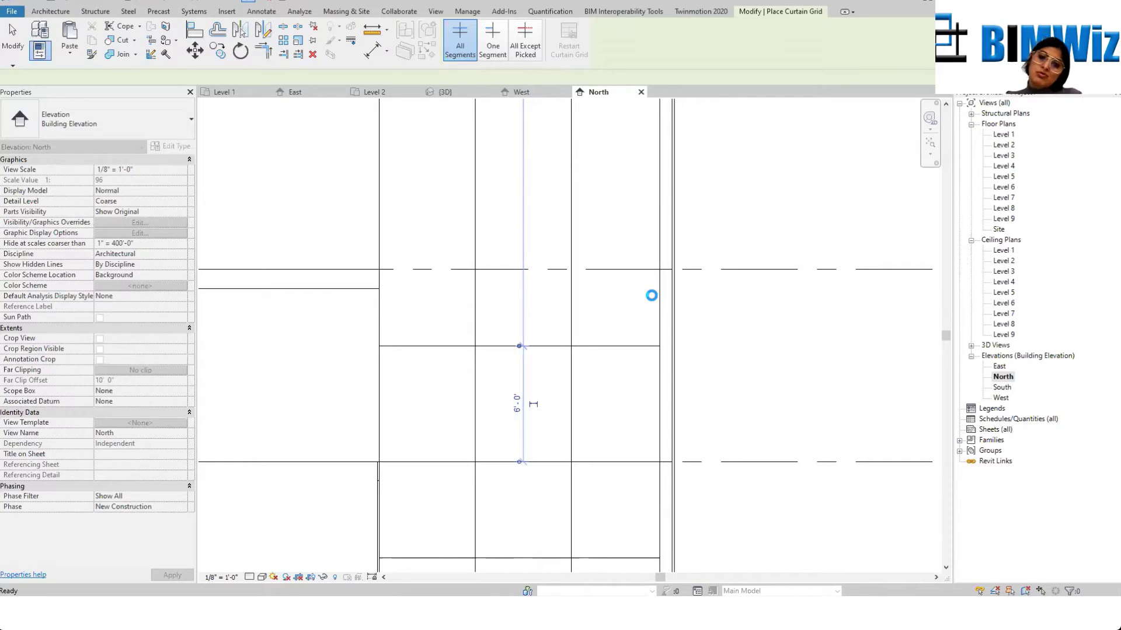
{"action": "key", "text": "ctrl+z"}
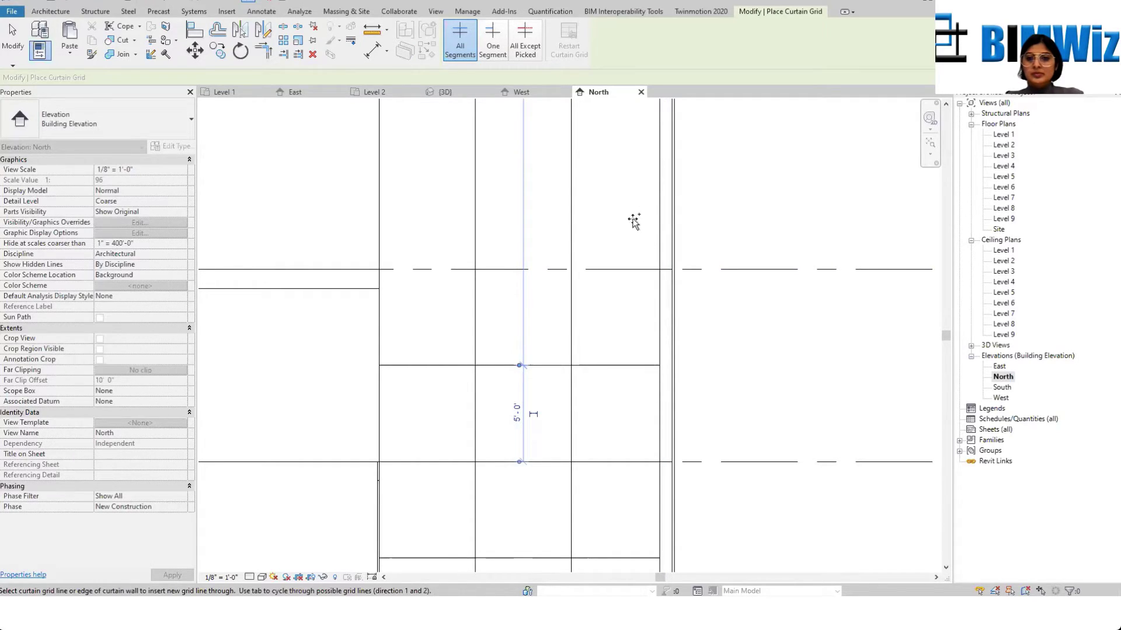
{"action": "left_click", "coordinate": [661, 265]}
{"action": "scroll", "coordinate": [575, 230], "scroll_direction": "down", "scroll_amount": 5}
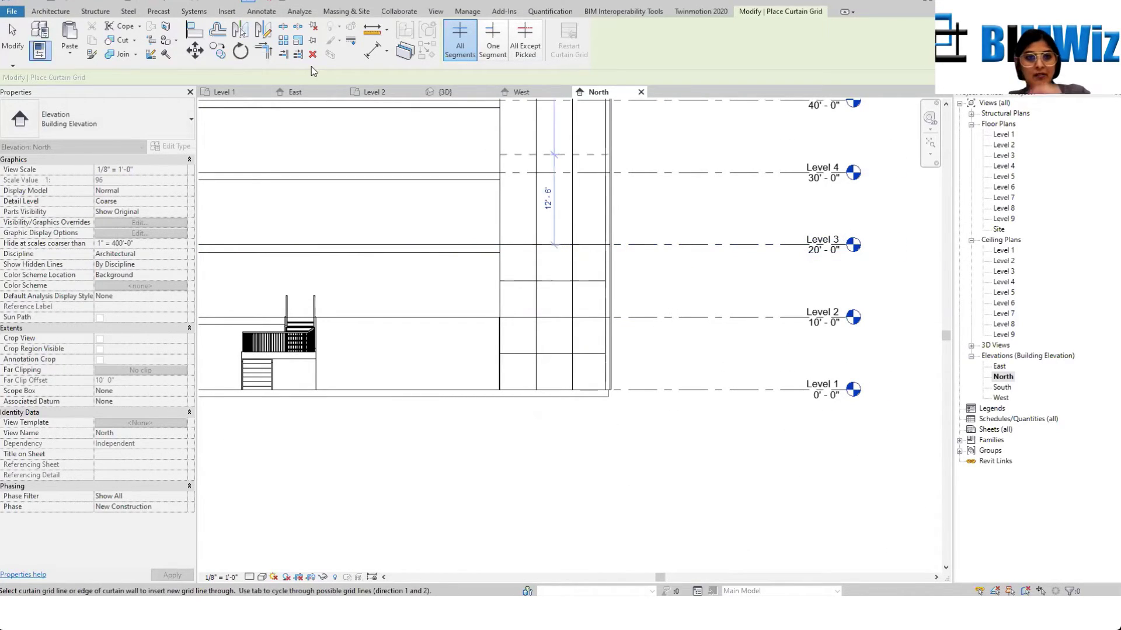
Step: Try to place 1" Square rectangular mullions on the North curtain wall with the All Grid Lines option
{"action": "left_click", "coordinate": [58, 13]}
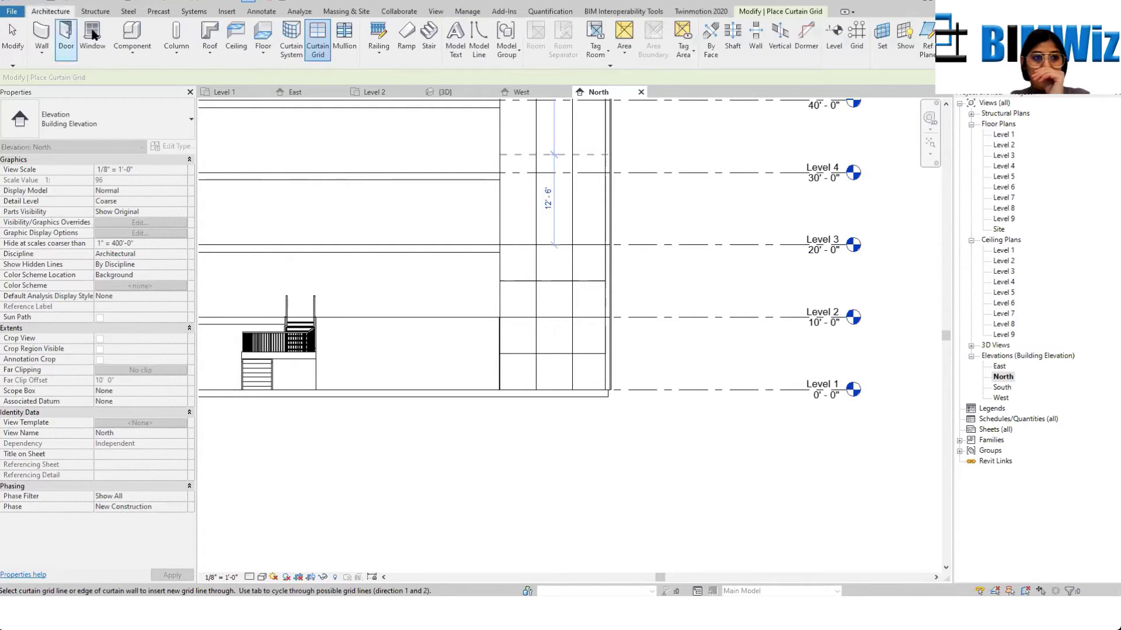
{"action": "left_click", "coordinate": [337, 43]}
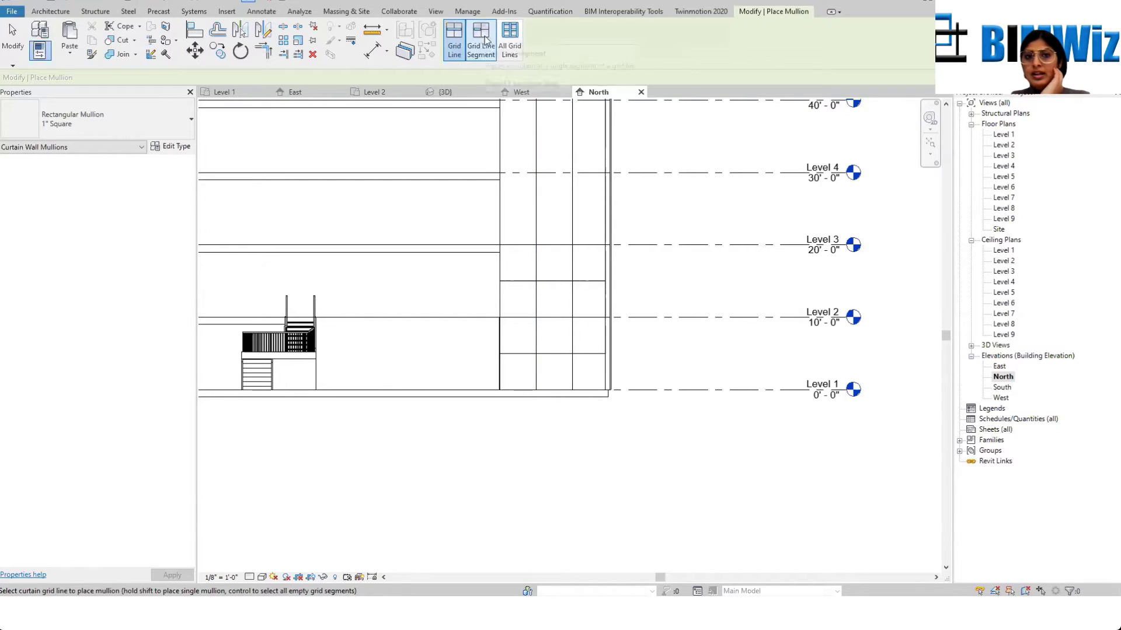
{"action": "left_click", "coordinate": [510, 40]}
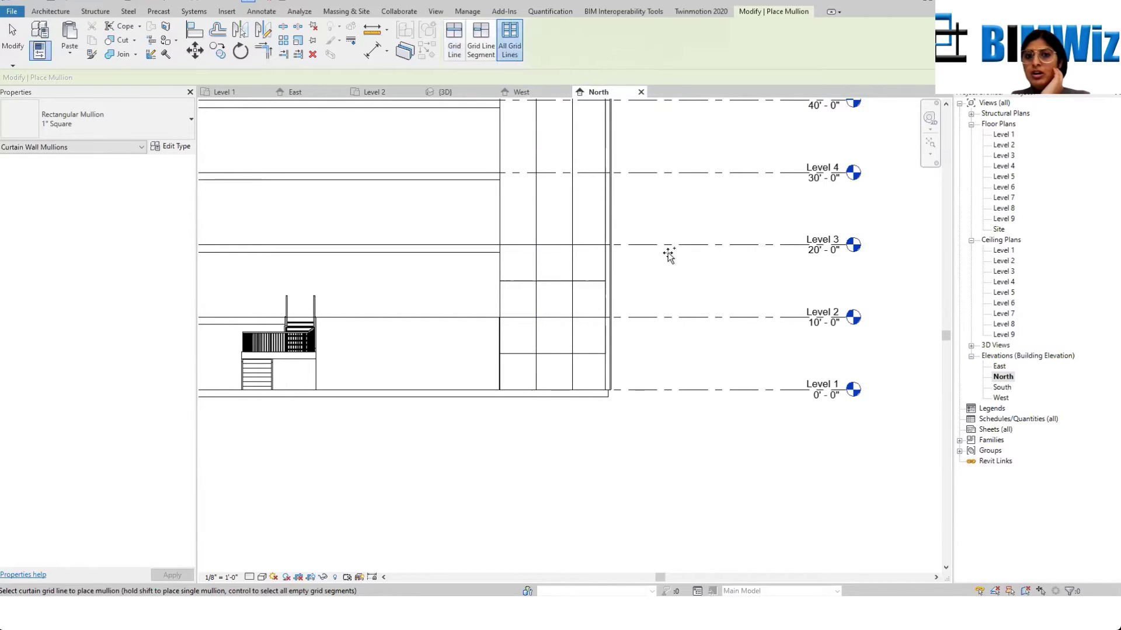
{"action": "left_click", "coordinate": [578, 289]}
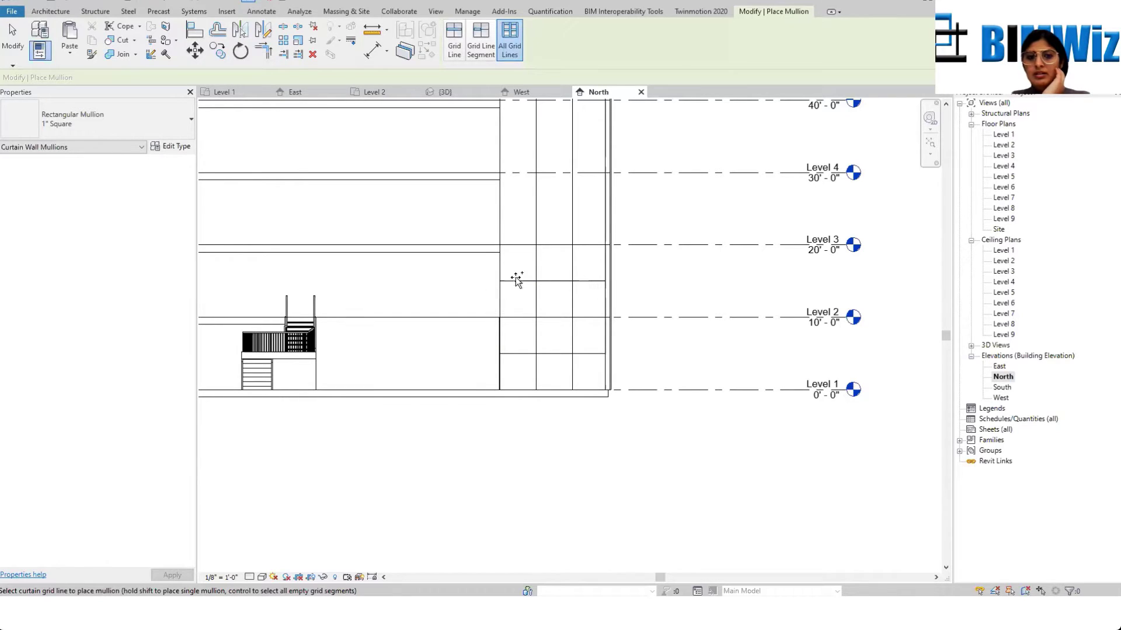
{"action": "scroll", "coordinate": [578, 219], "scroll_direction": "up", "scroll_amount": 2}
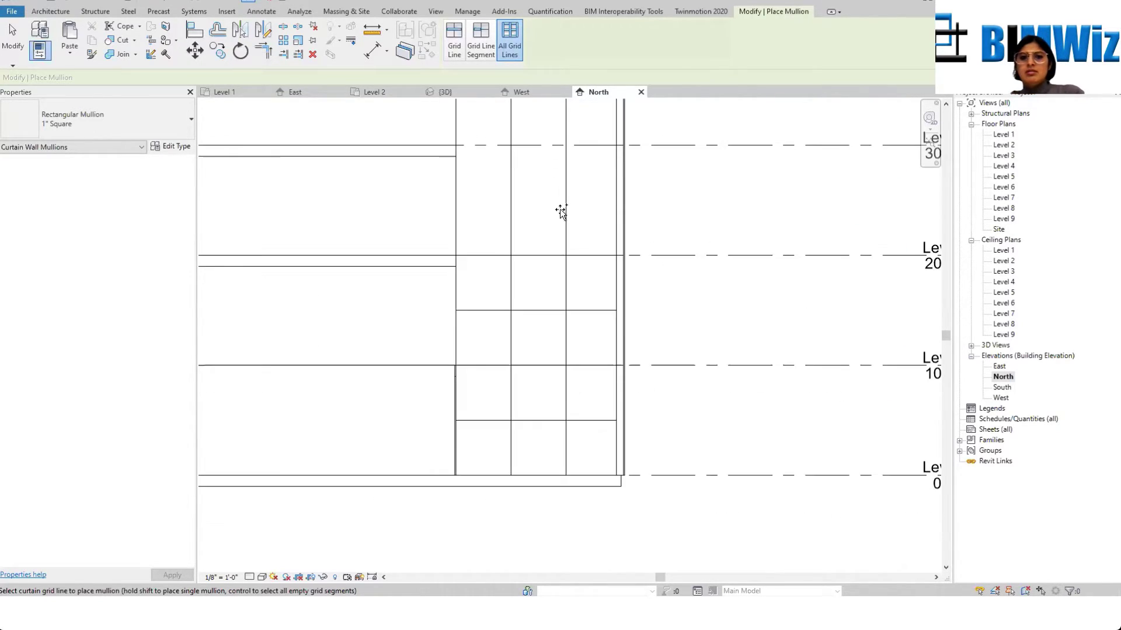
{"action": "key", "text": "Escape"}
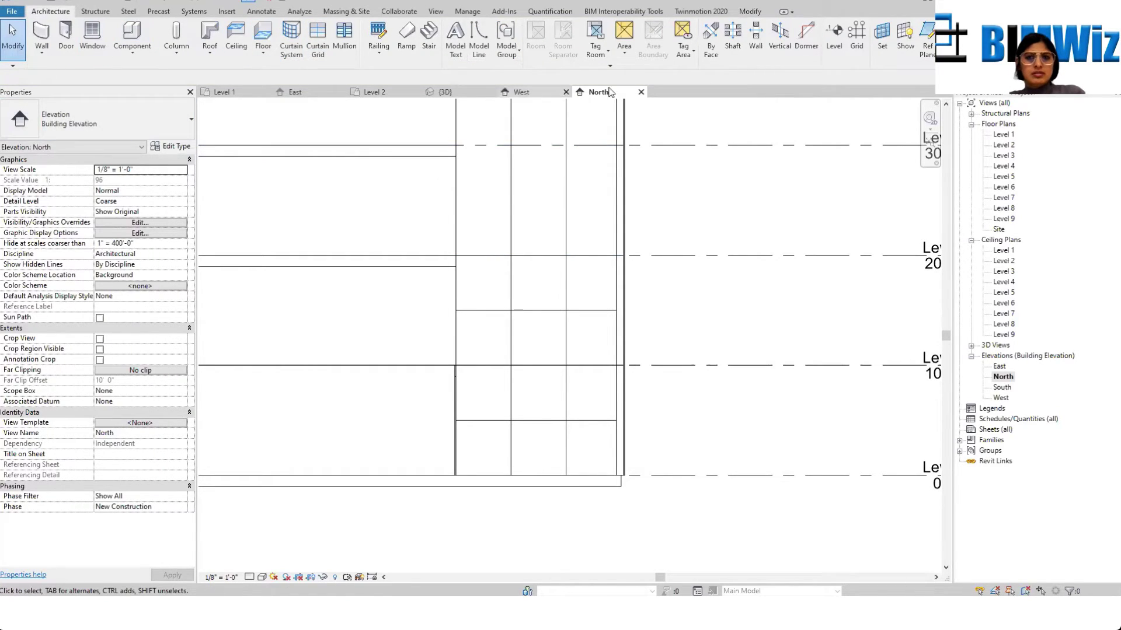
{"action": "left_click", "coordinate": [341, 36]}
{"action": "left_click", "coordinate": [516, 46]}
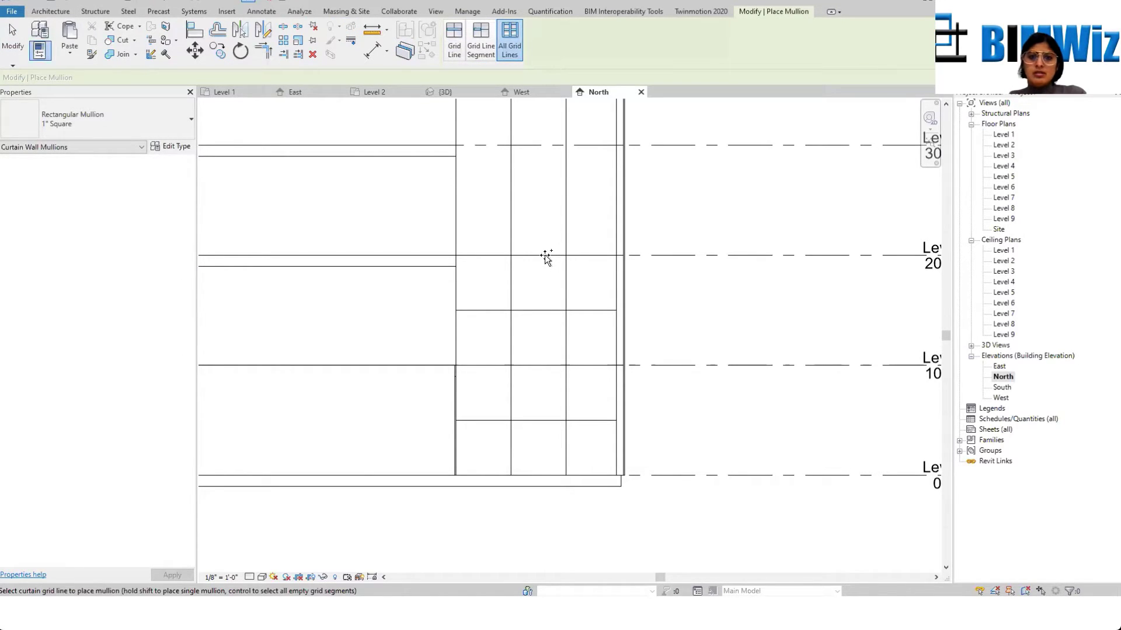
{"action": "scroll", "coordinate": [542, 215], "scroll_direction": "down", "scroll_amount": 4}
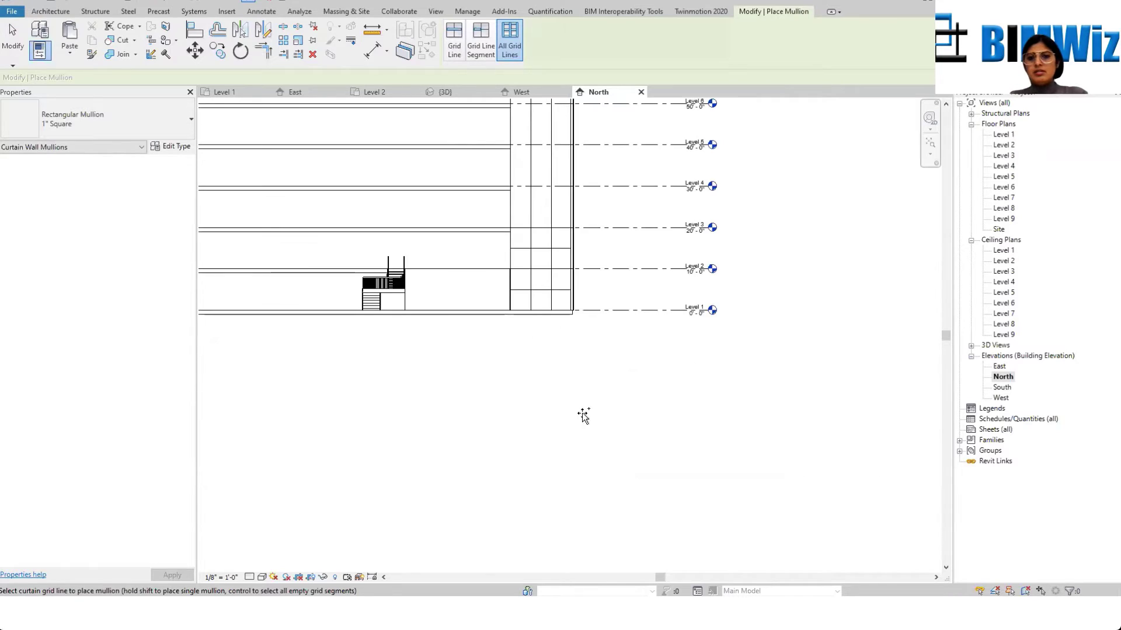
{"action": "key", "text": "Escape"}
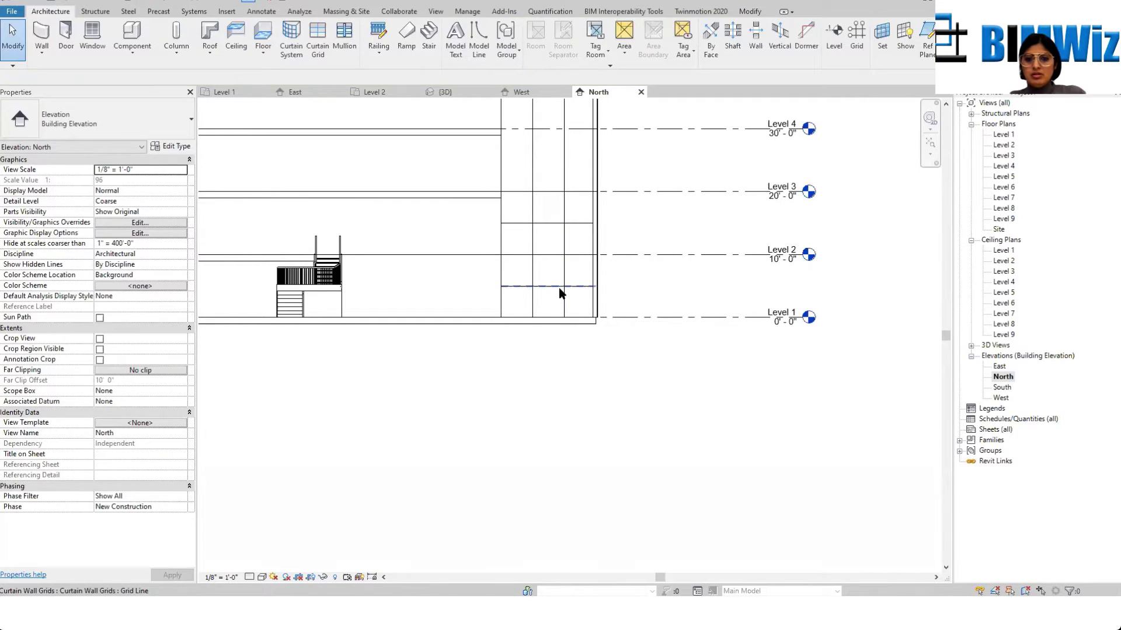
{"action": "left_click", "coordinate": [344, 35]}
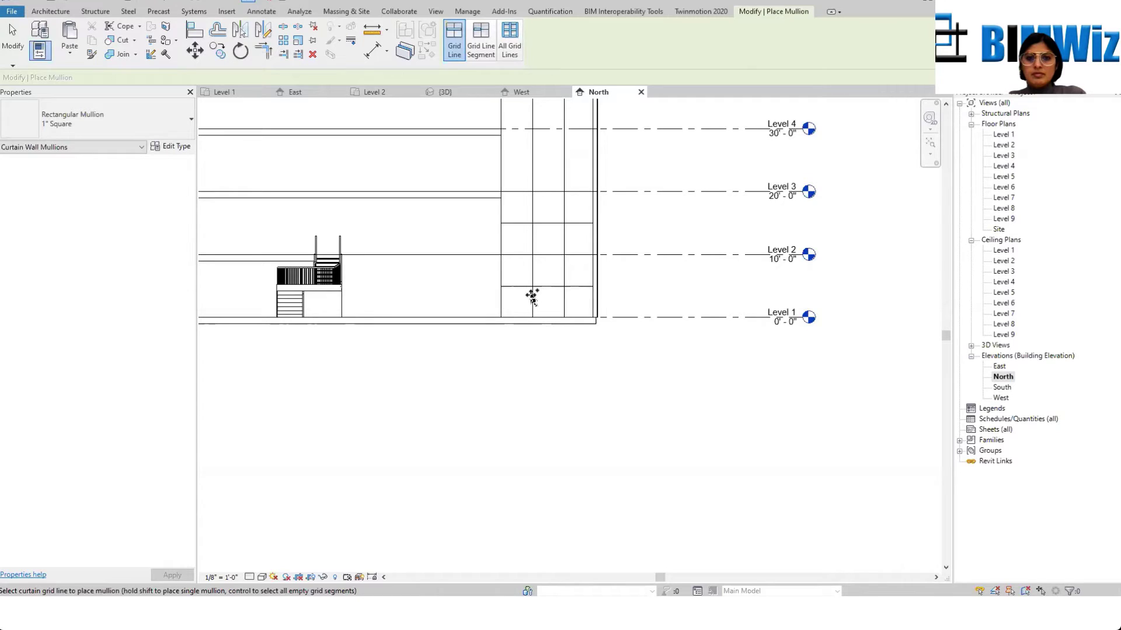
{"action": "key", "text": "Escape"}
{"action": "scroll", "coordinate": [631, 295], "scroll_direction": "down", "scroll_amount": 4}
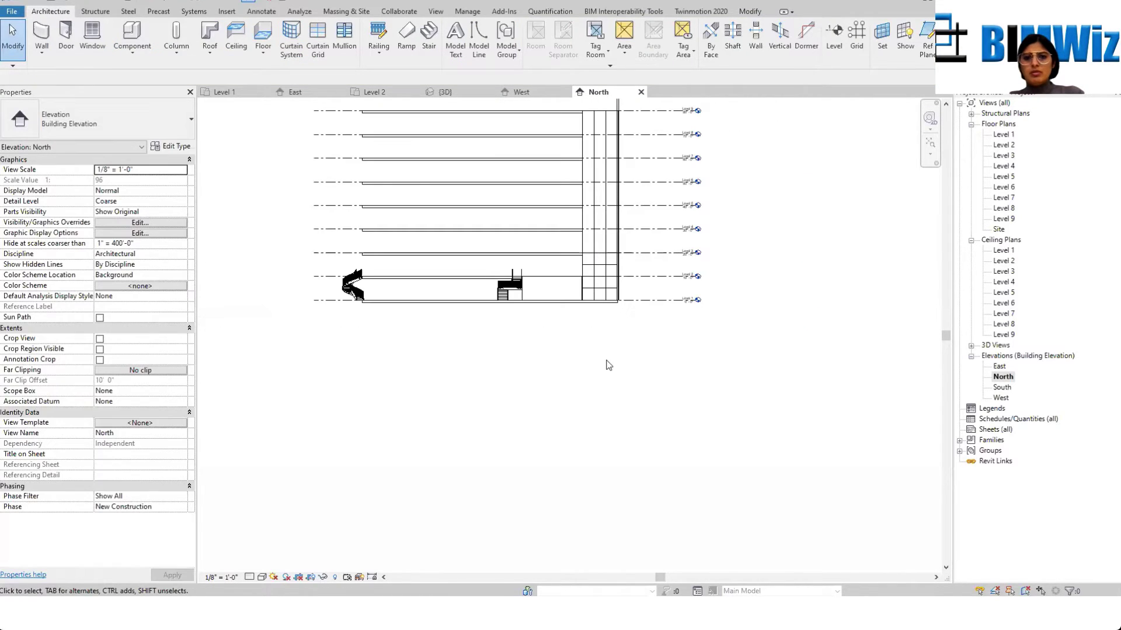
{"action": "right_click", "coordinate": [444, 373]}
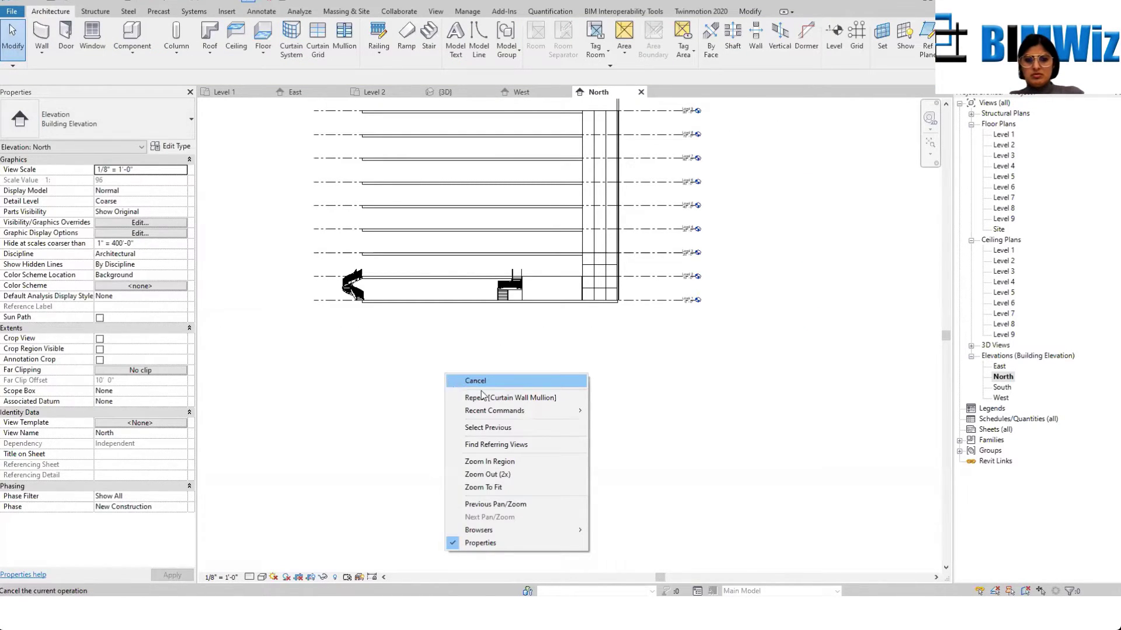
{"action": "left_click", "coordinate": [491, 380]}
{"action": "right_click", "coordinate": [479, 366]}
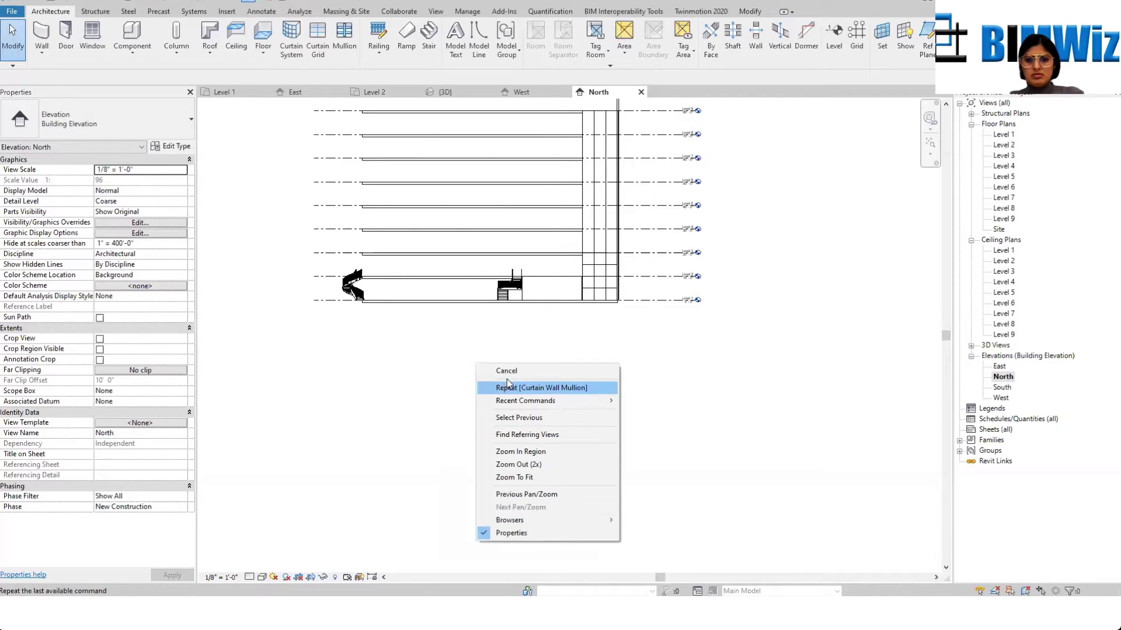
{"action": "left_click", "coordinate": [502, 370]}
Step: Examine the mullions along the north curtain wall in the 3D view, from its base up to the top levels
{"action": "left_click", "coordinate": [217, 3]}
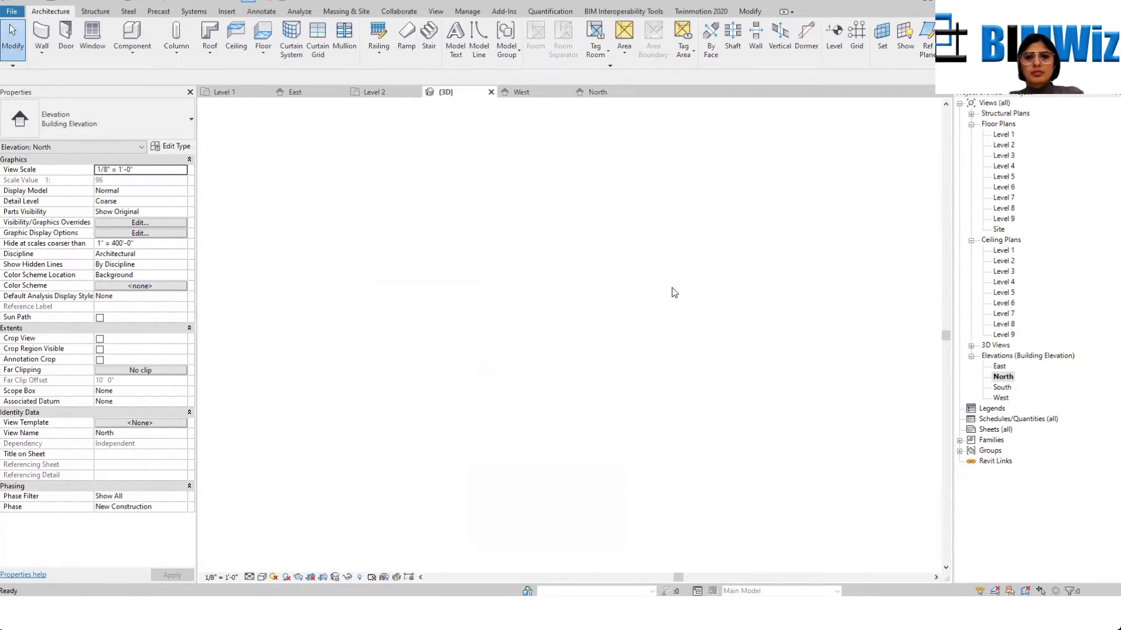
{"action": "scroll", "coordinate": [672, 329], "scroll_direction": "up", "scroll_amount": 5}
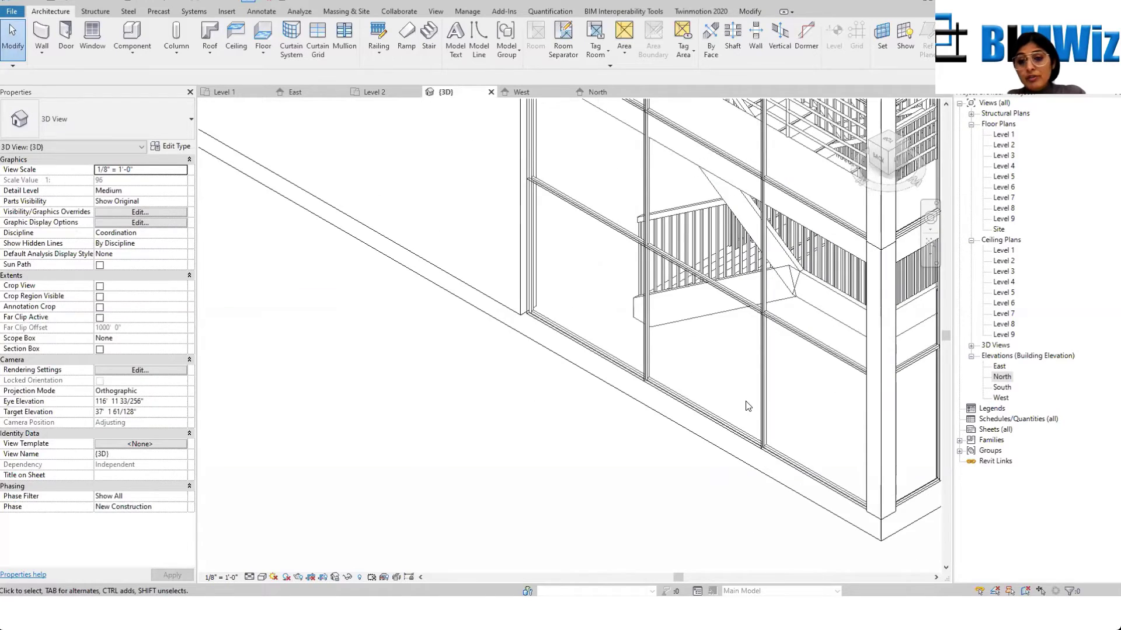
{"action": "scroll", "coordinate": [807, 396], "scroll_direction": "down", "scroll_amount": 4}
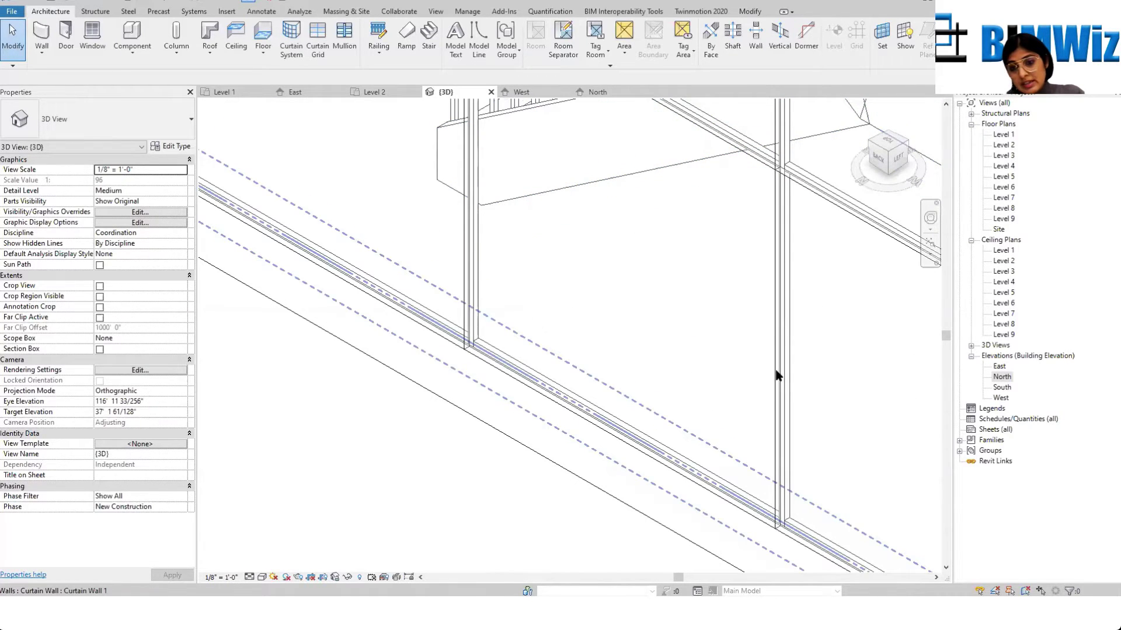
{"action": "scroll", "coordinate": [671, 365], "scroll_direction": "down", "scroll_amount": 4}
{"action": "middle_click_drag", "start_coordinate": [688, 426], "coordinate": [654, 508]}
{"action": "scroll", "coordinate": [643, 455], "scroll_direction": "up", "scroll_amount": 3}
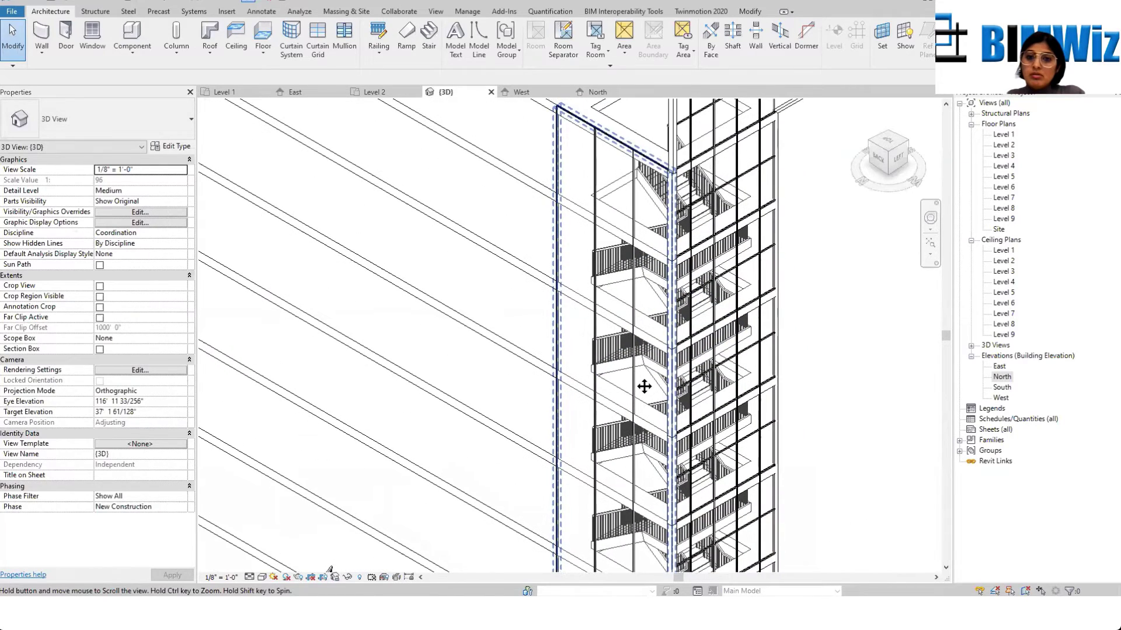
{"action": "middle_click_drag", "start_coordinate": [642, 455], "coordinate": [584, 170]}
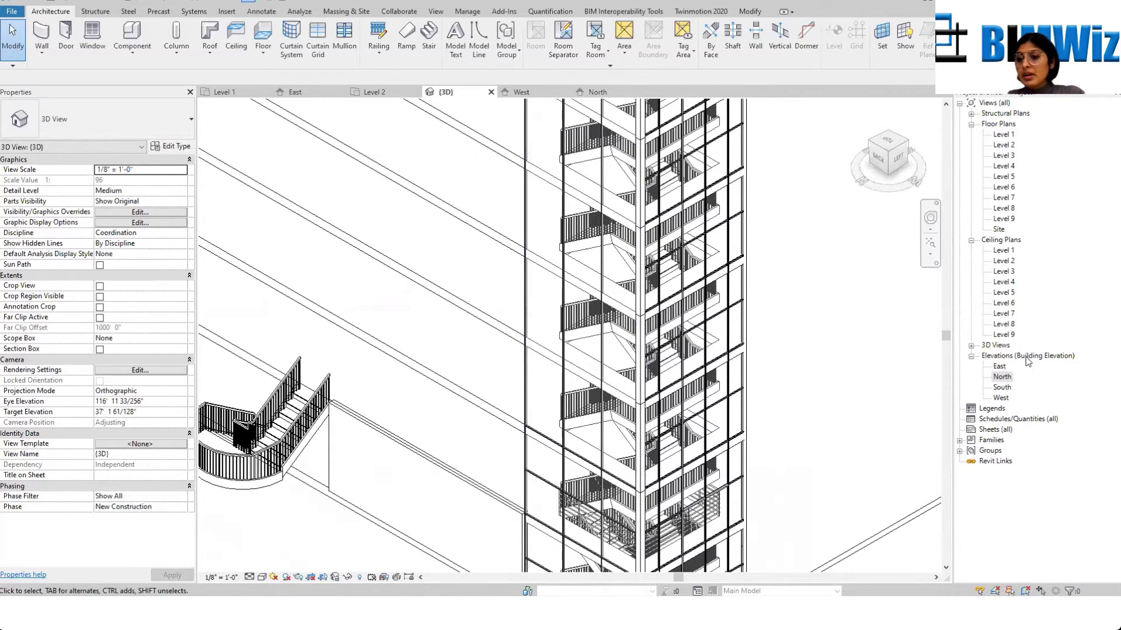
Step: Set the North elevation's detail level to Fine and its visual style to Hidden Line
{"action": "double_click", "coordinate": [1003, 376]}
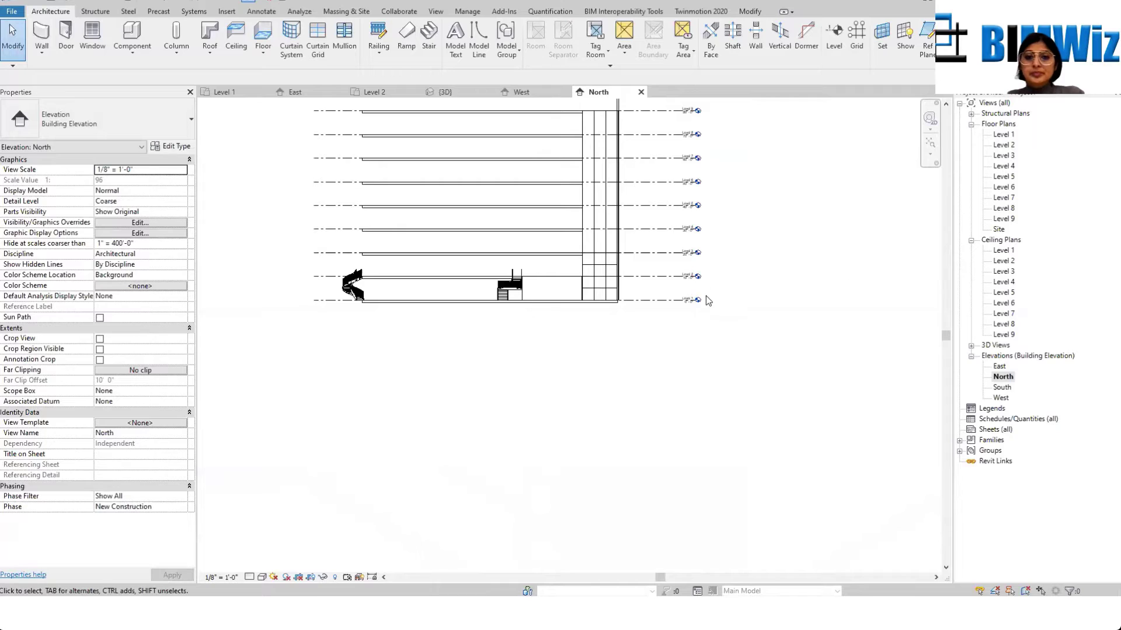
{"action": "scroll", "coordinate": [584, 290], "scroll_direction": "up", "scroll_amount": 3}
{"action": "scroll", "coordinate": [584, 290], "scroll_direction": "up", "scroll_amount": 4}
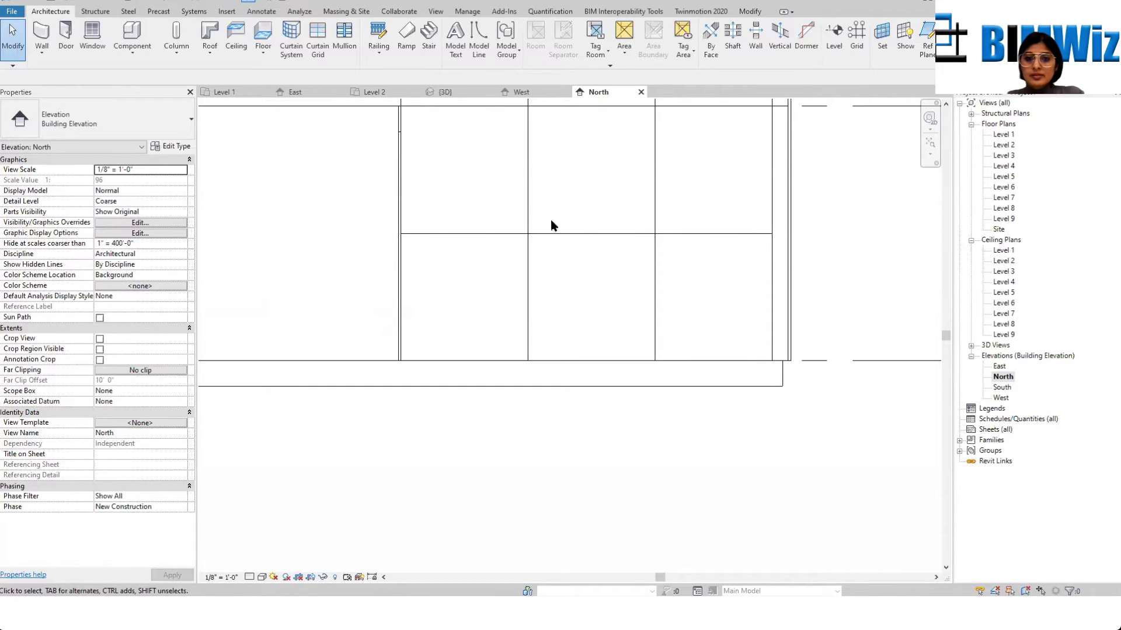
{"action": "scroll", "coordinate": [552, 226], "scroll_direction": "up", "scroll_amount": 2}
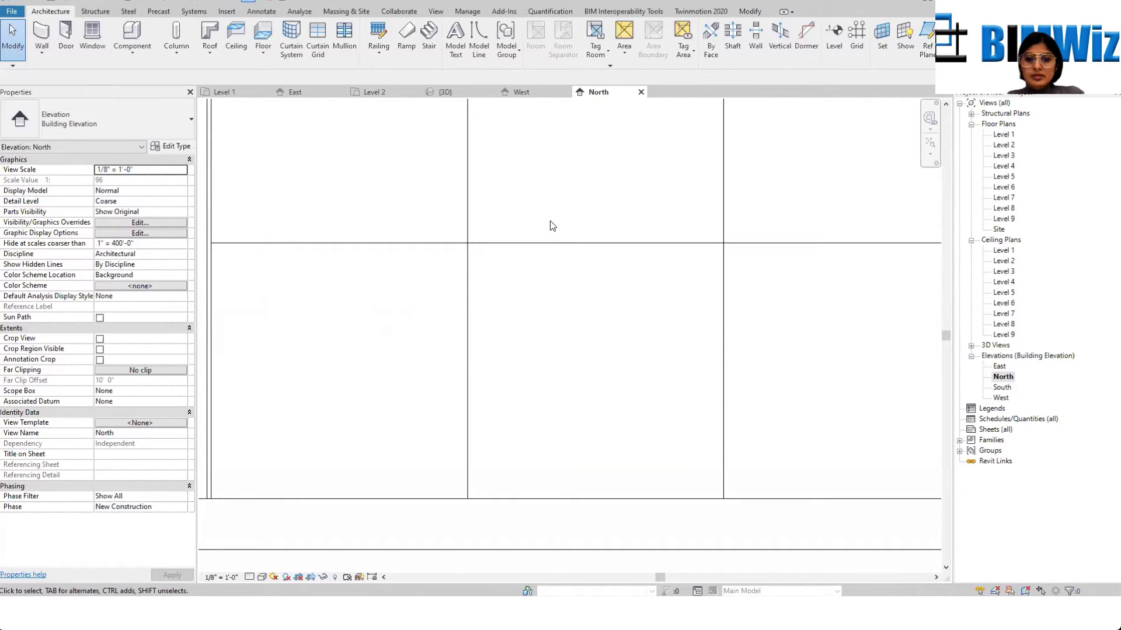
{"action": "left_click", "coordinate": [249, 577]}
{"action": "left_click", "coordinate": [268, 569]}
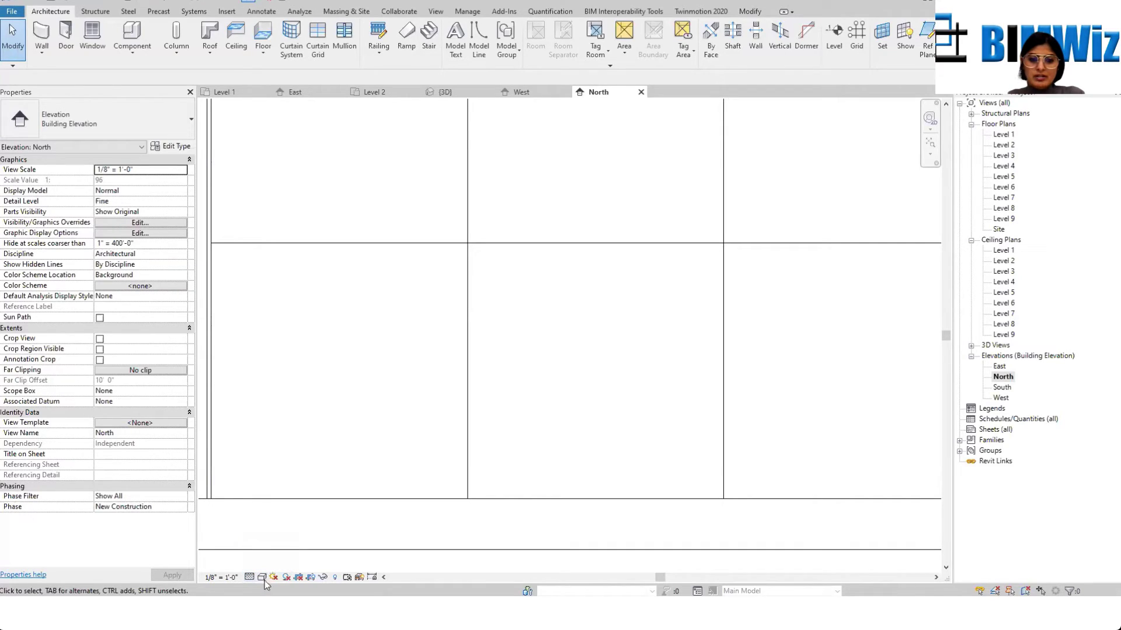
{"action": "left_click", "coordinate": [262, 578]}
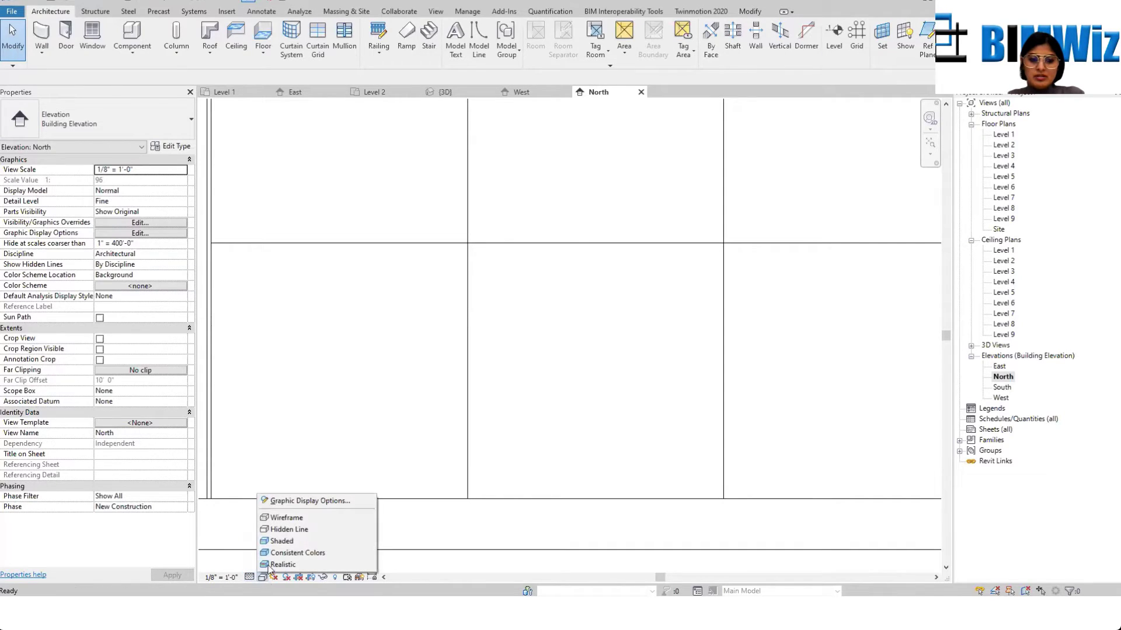
{"action": "left_click", "coordinate": [281, 533]}
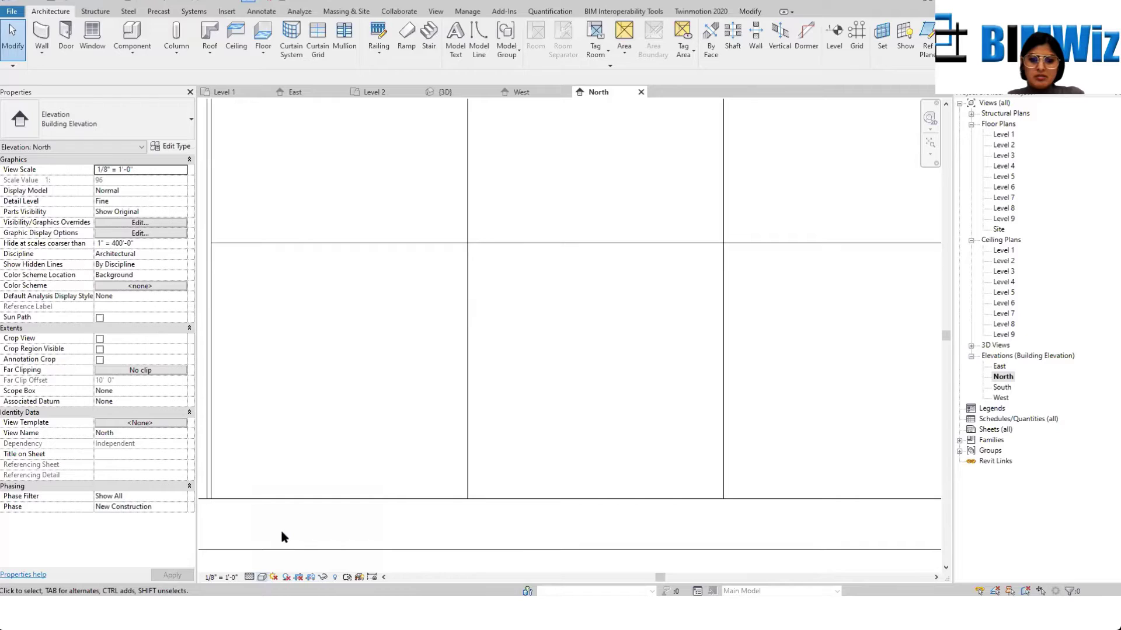
{"action": "scroll", "coordinate": [281, 531], "scroll_direction": "up", "scroll_amount": 5}
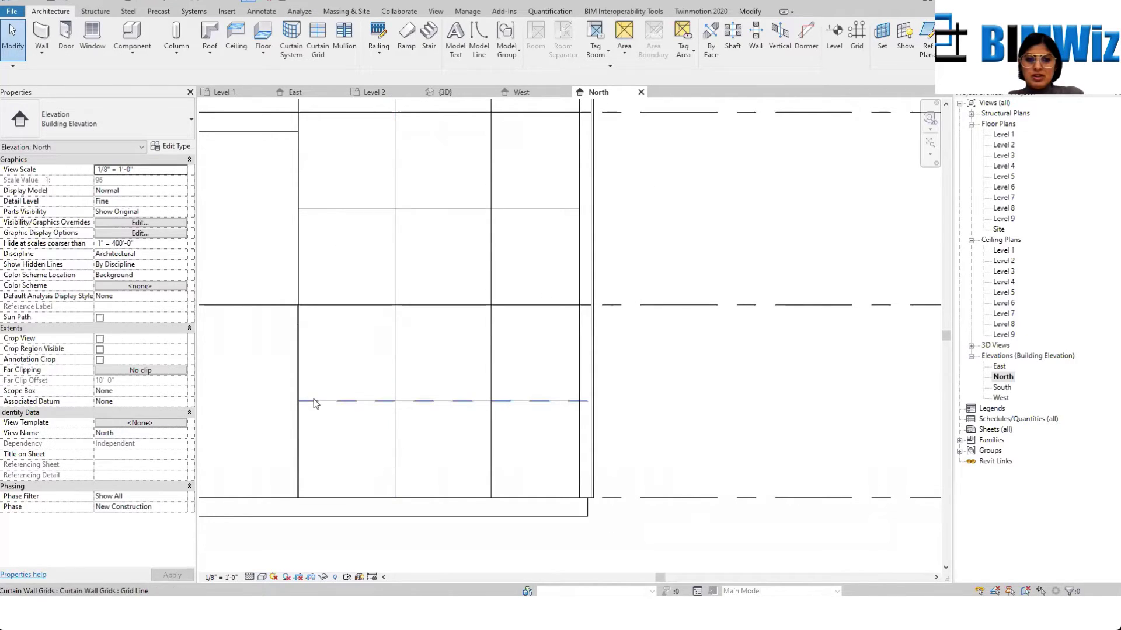
{"action": "scroll", "coordinate": [390, 425], "scroll_direction": "down", "scroll_amount": 3}
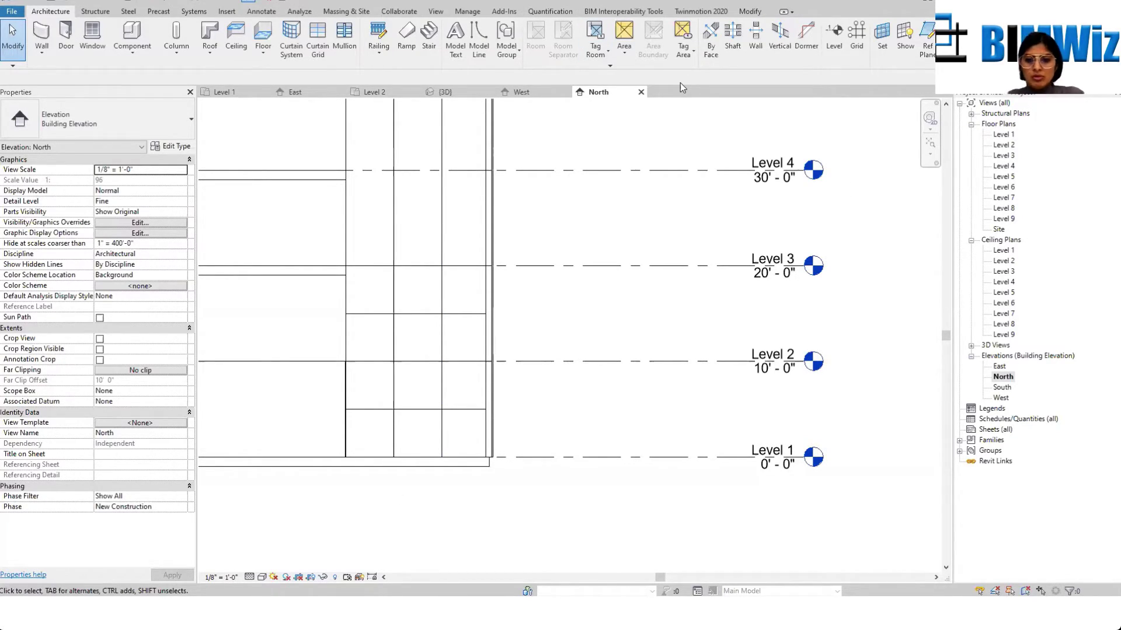
Step: Set the 3D view's visual style to Shaded for a close view of the north curtain wall's mullions
{"action": "left_click", "coordinate": [444, 91]}
{"action": "scroll", "coordinate": [565, 420], "scroll_direction": "up", "scroll_amount": 8}
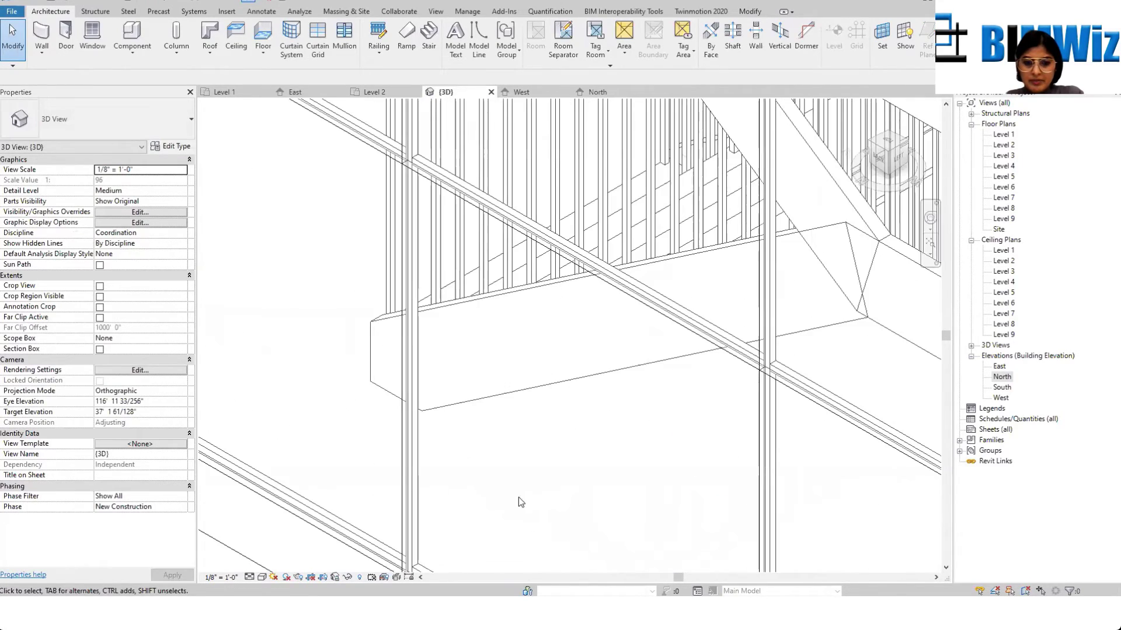
{"action": "scroll", "coordinate": [385, 295], "scroll_direction": "up", "scroll_amount": 3}
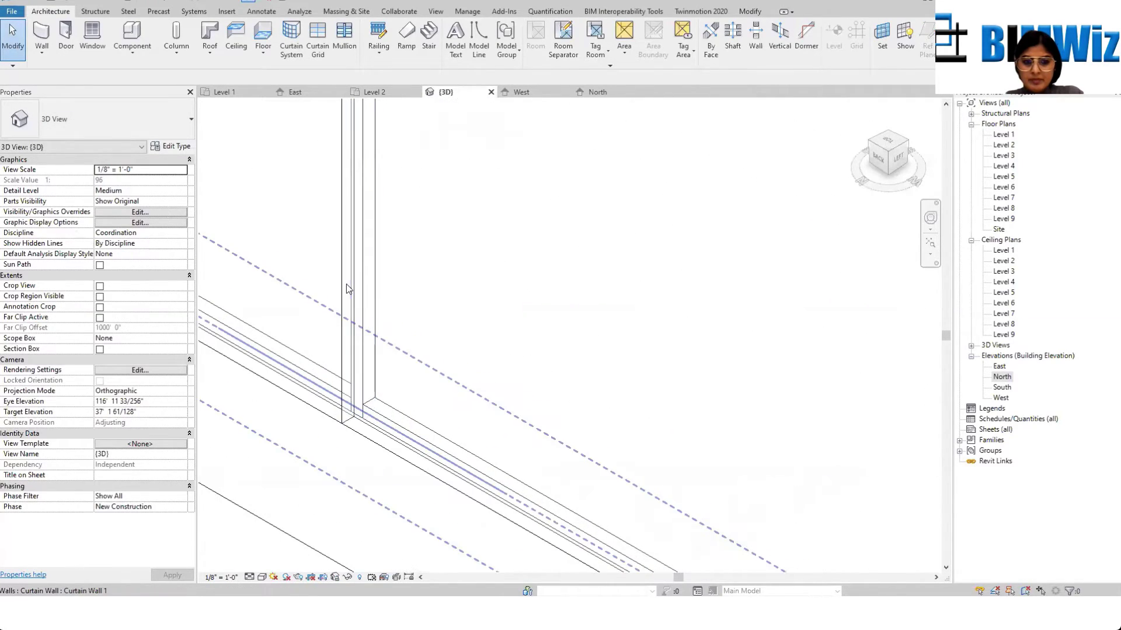
{"action": "left_click", "coordinate": [261, 578]}
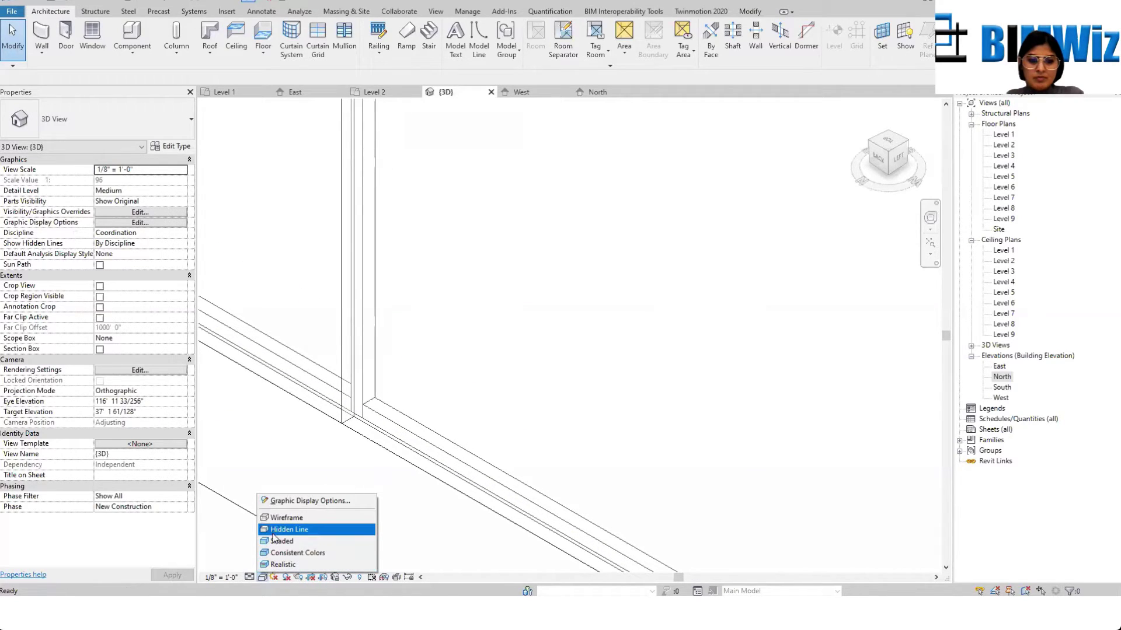
{"action": "left_click", "coordinate": [275, 540]}
{"action": "left_click", "coordinate": [261, 578]}
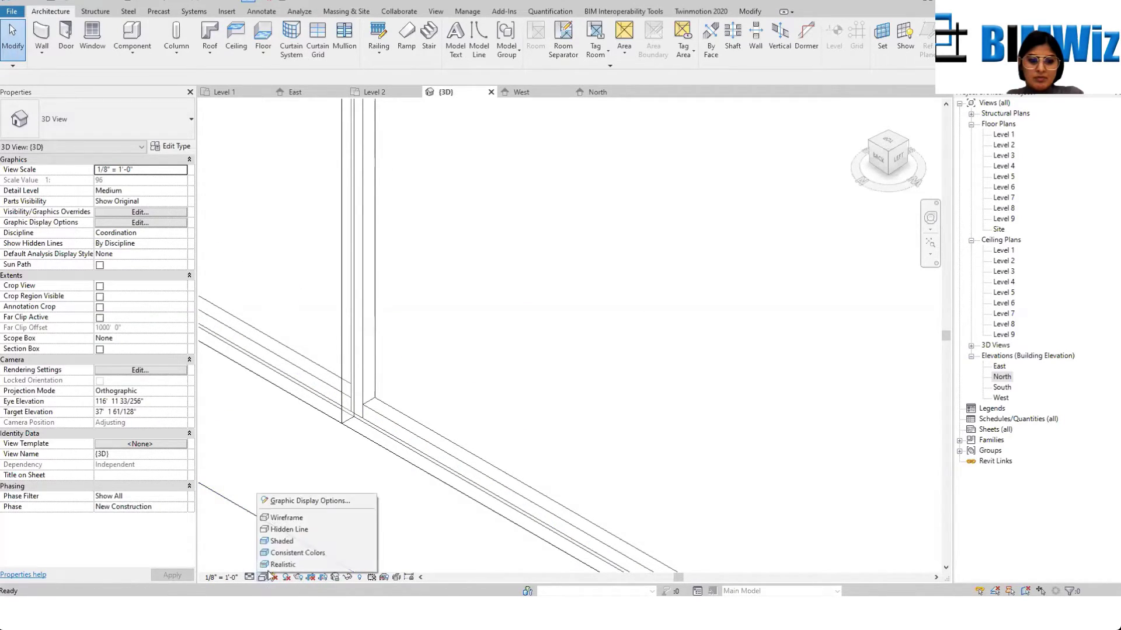
{"action": "left_click", "coordinate": [278, 541]}
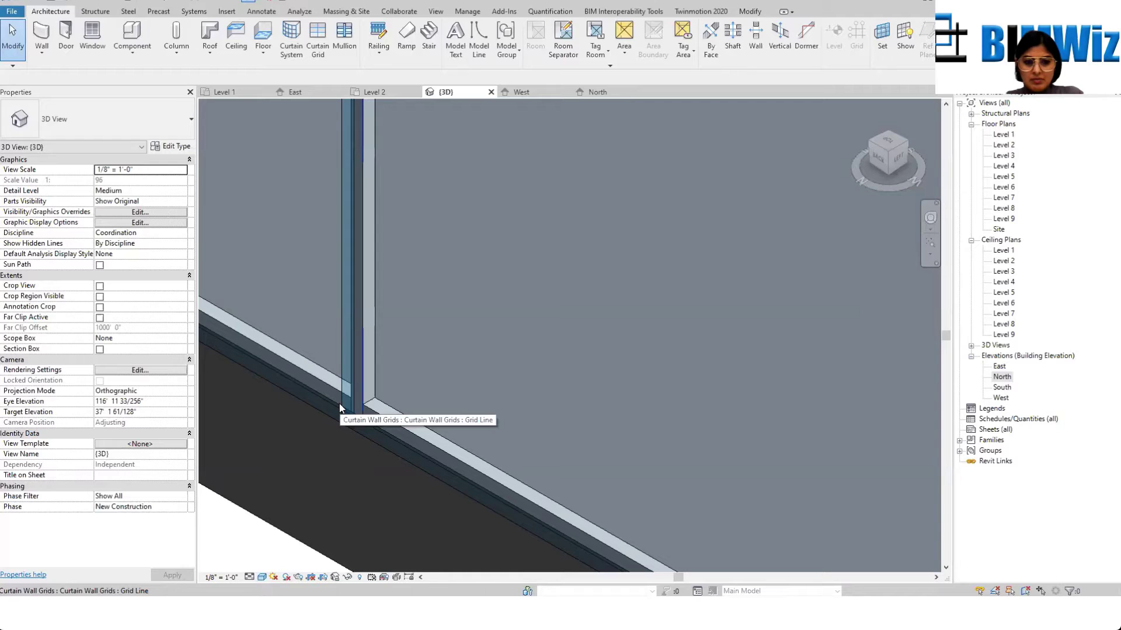
Step: Select a vertical 1" Square mullion on the north curtain wall in 3D and extend the selection to all mullions on its gridline
{"action": "key", "text": "Tab"}
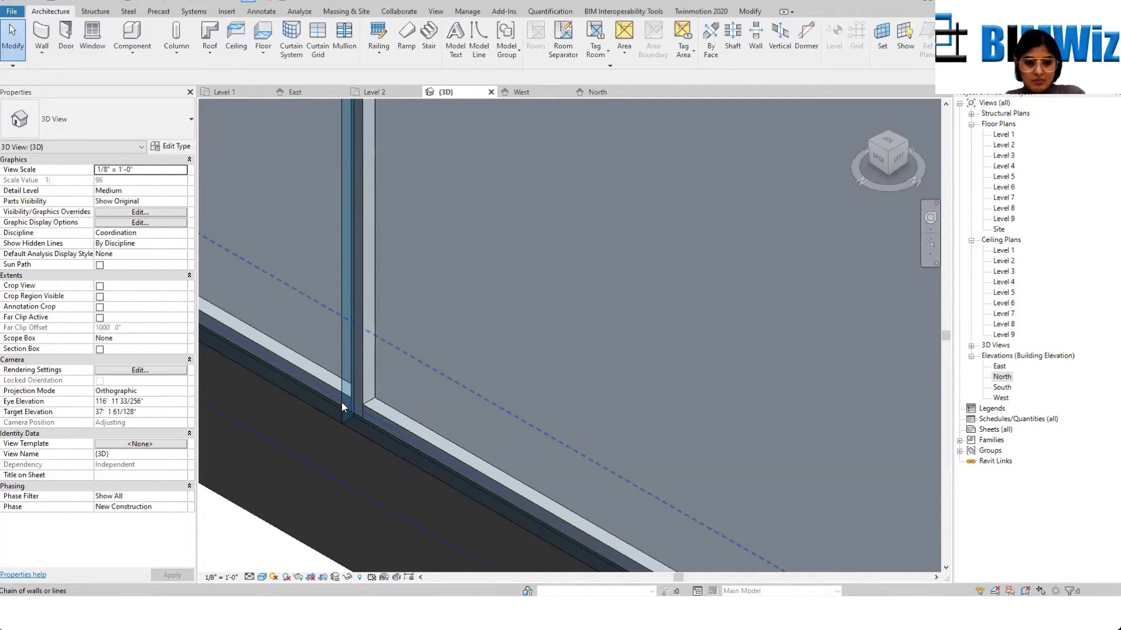
{"action": "scroll", "coordinate": [360, 301], "scroll_direction": "down", "scroll_amount": 5}
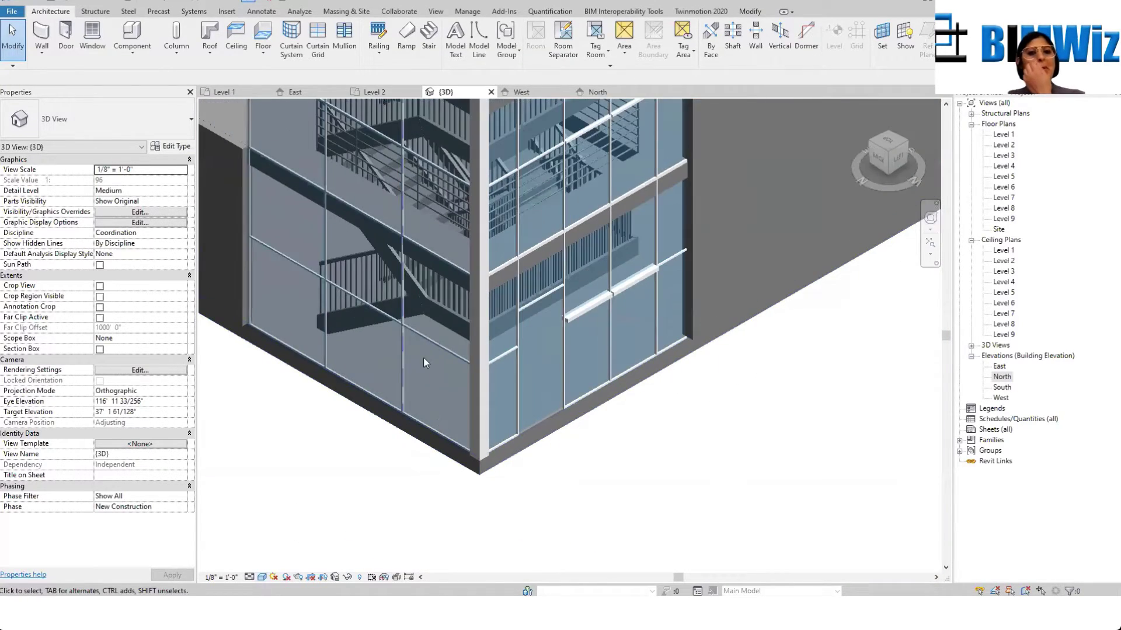
{"action": "scroll", "coordinate": [409, 204], "scroll_direction": "up", "scroll_amount": 6}
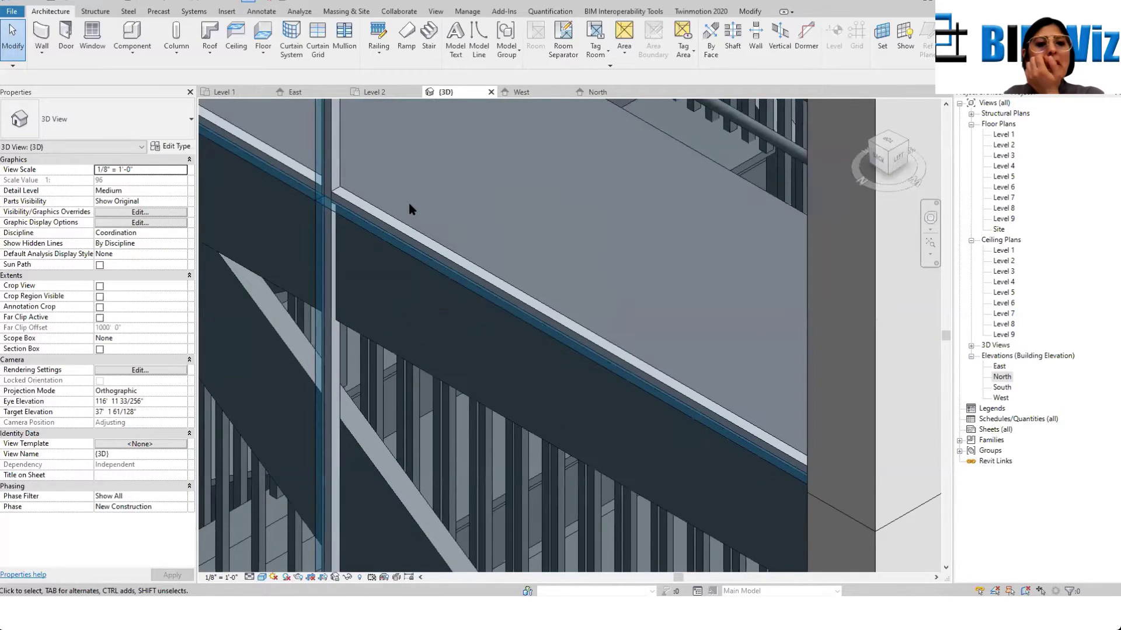
{"action": "scroll", "coordinate": [374, 244], "scroll_direction": "down", "scroll_amount": 3}
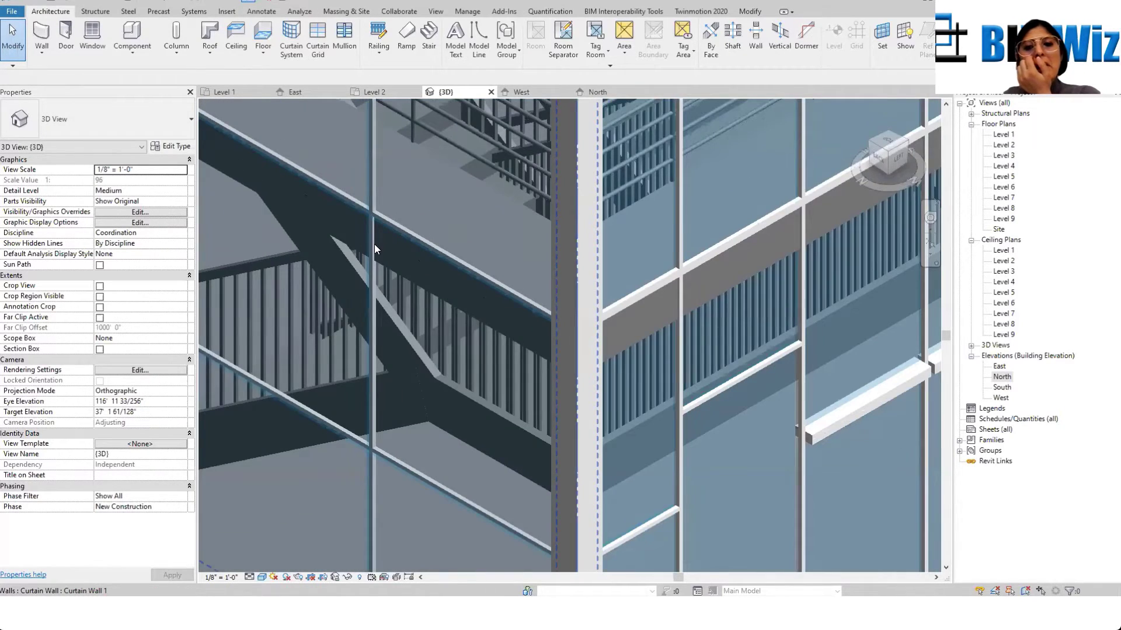
{"action": "scroll", "coordinate": [377, 195], "scroll_direction": "up", "scroll_amount": 4}
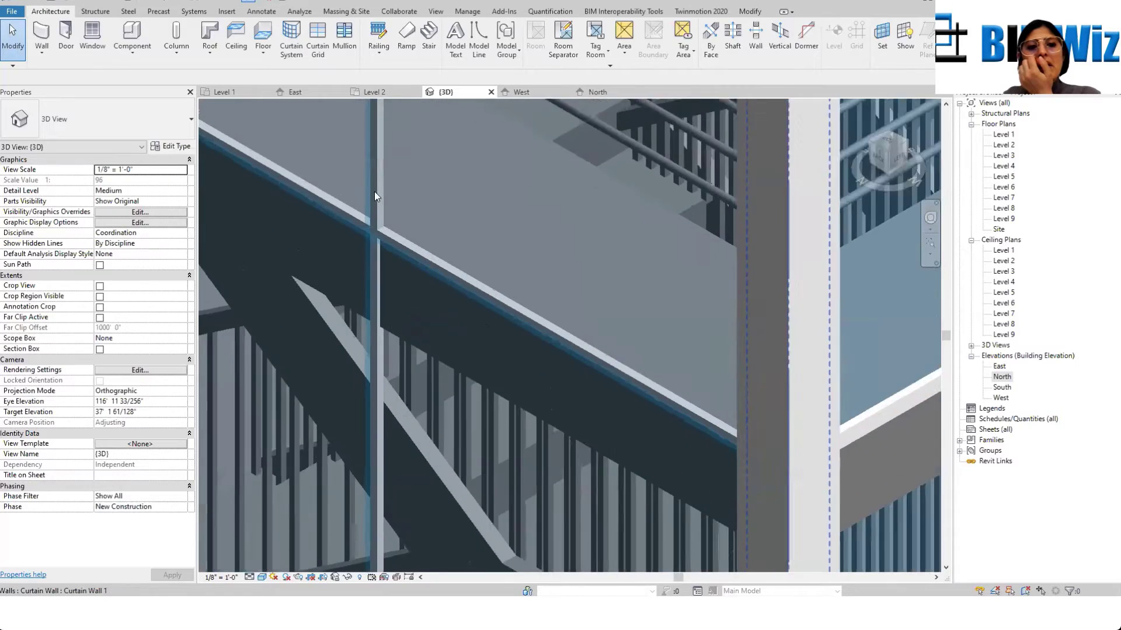
{"action": "key", "text": "Tab"}
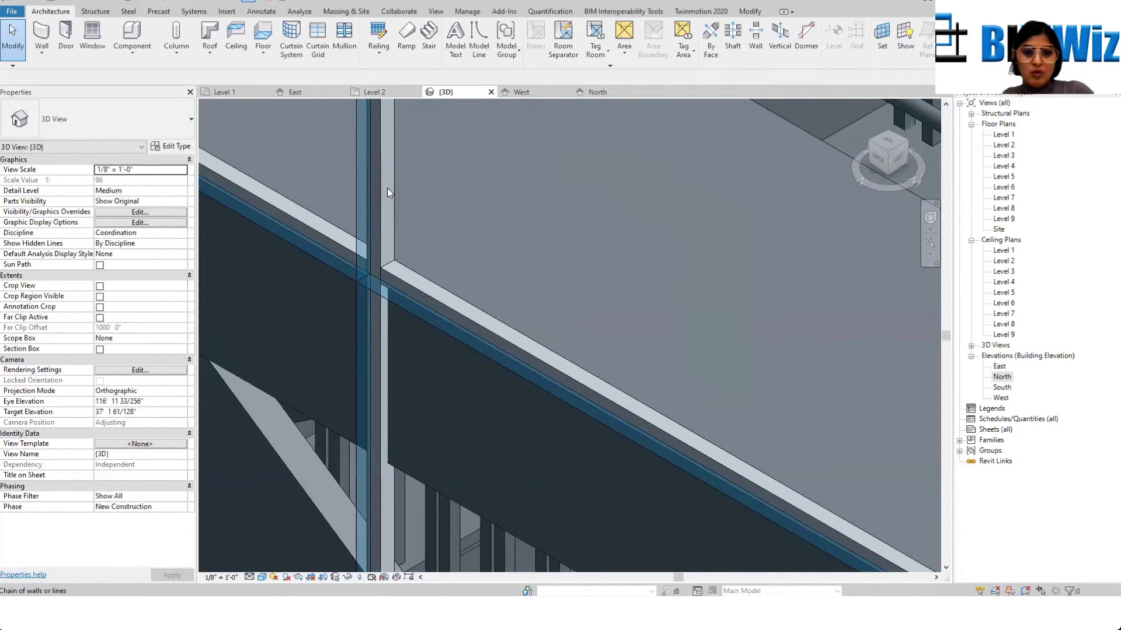
{"action": "left_click", "coordinate": [392, 190]}
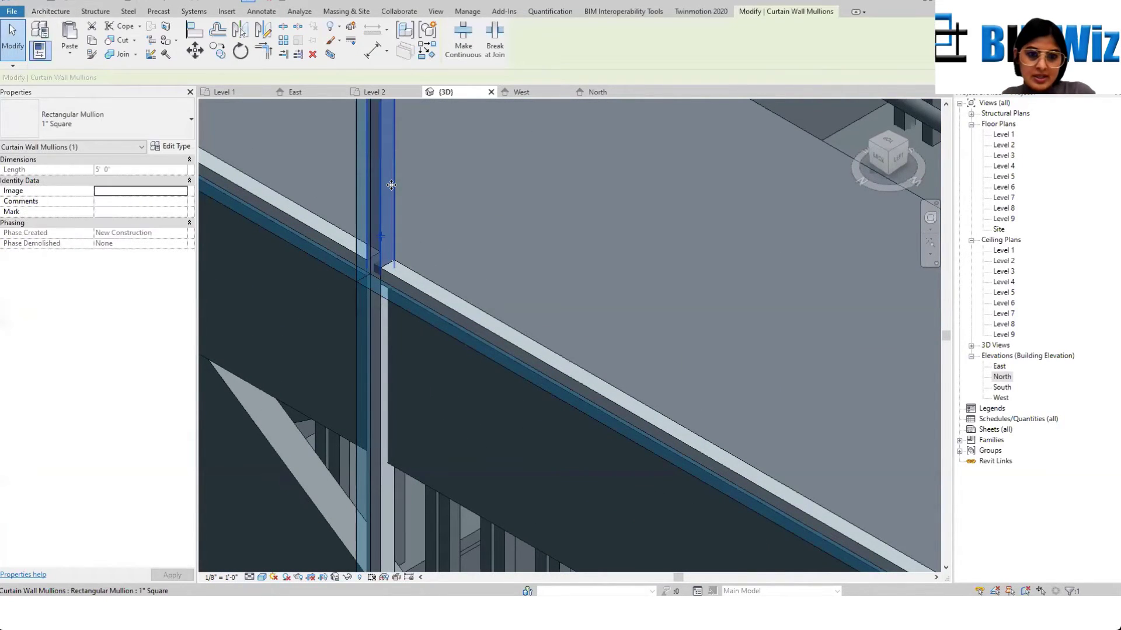
{"action": "right_click", "coordinate": [393, 189]}
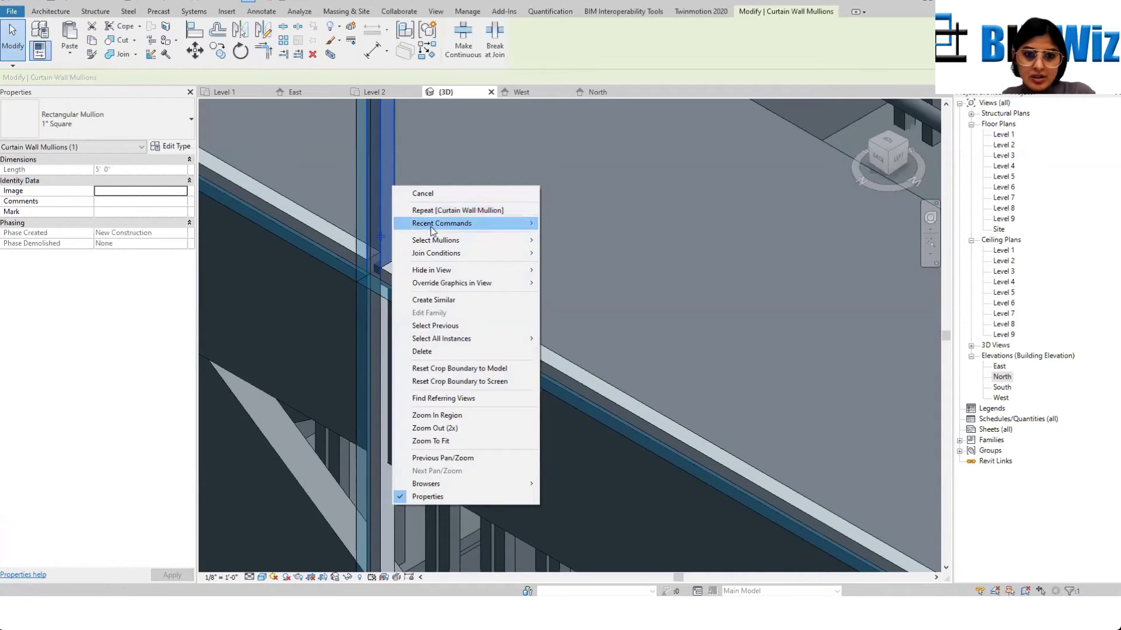
{"action": "mouse_move", "coordinate": [435, 239]}
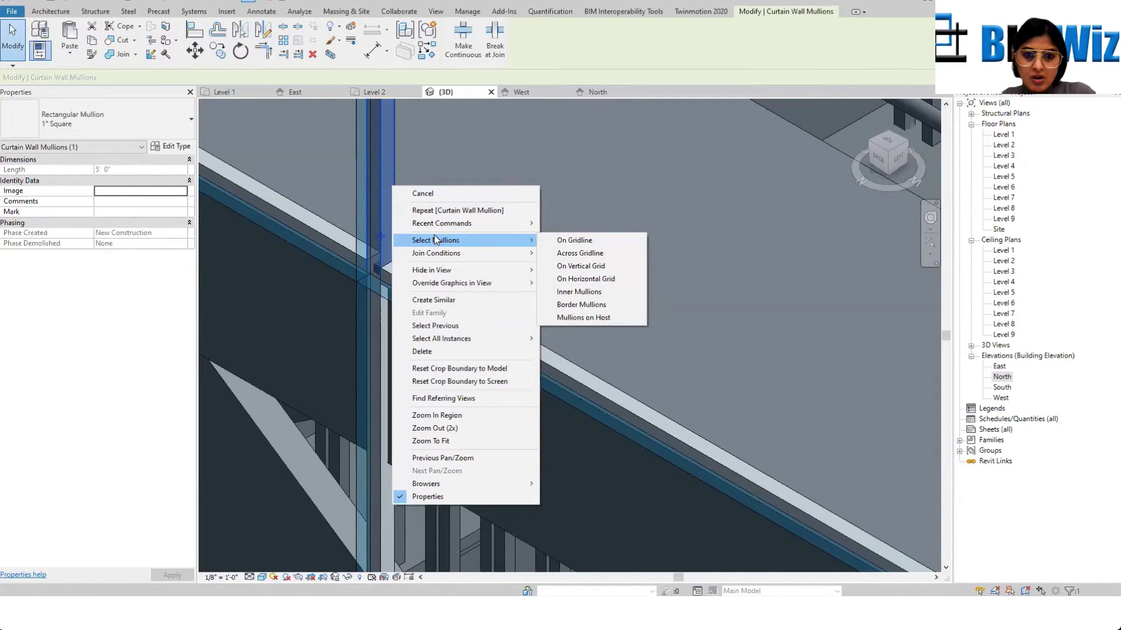
{"action": "left_click", "coordinate": [582, 244]}
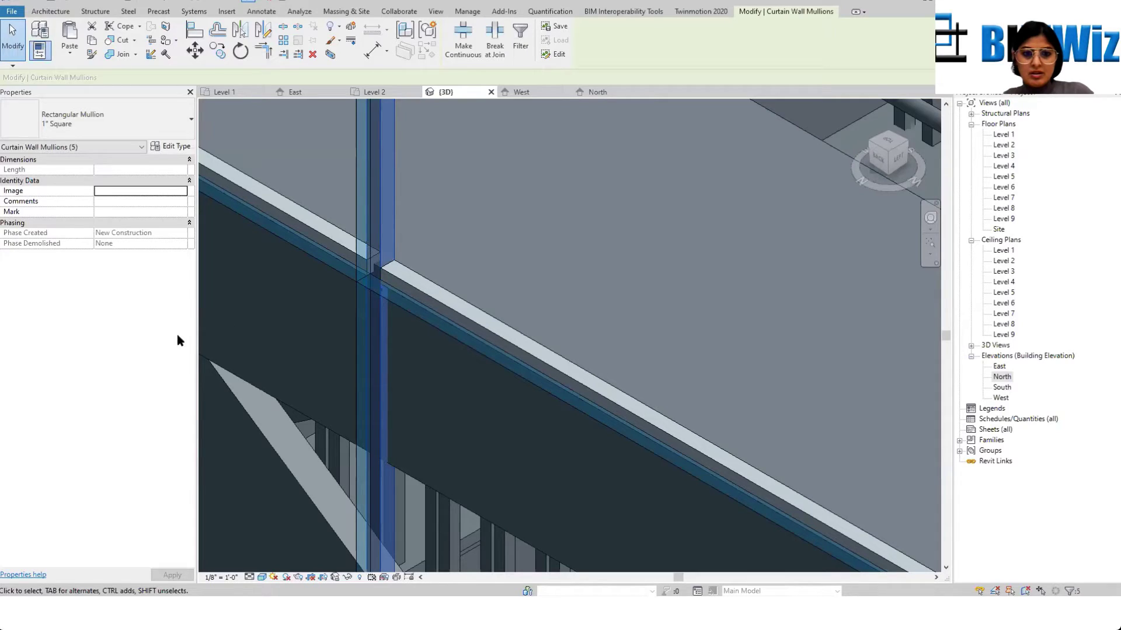
Step: Examine the 1" Square mullion on the north curtain wall in the Level 1 floor plan, then clear the selection
{"action": "double_click", "coordinate": [1005, 135]}
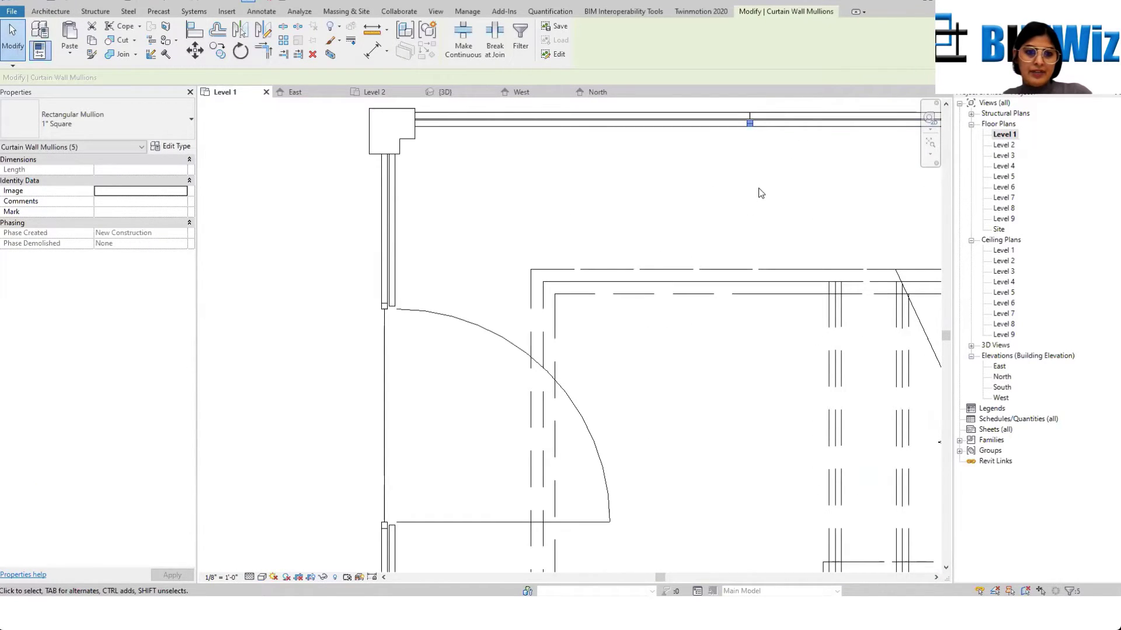
{"action": "scroll", "coordinate": [761, 191], "scroll_direction": "down", "scroll_amount": 3}
{"action": "scroll", "coordinate": [790, 208], "scroll_direction": "up", "scroll_amount": 5}
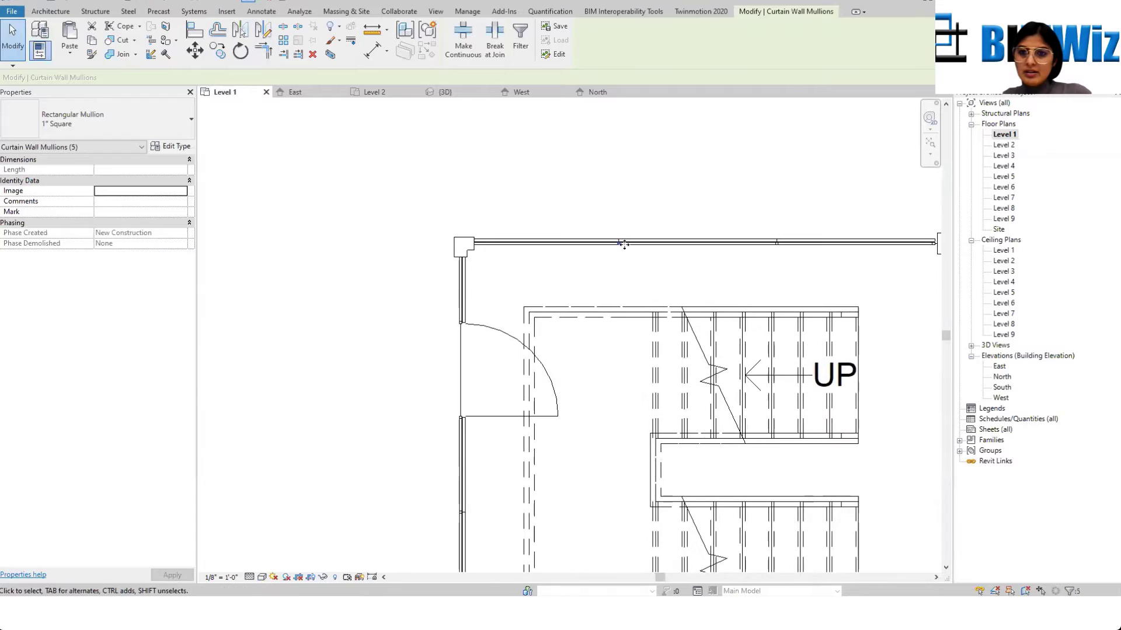
{"action": "scroll", "coordinate": [609, 296], "scroll_direction": "up", "scroll_amount": 2}
{"action": "left_click", "coordinate": [596, 304]}
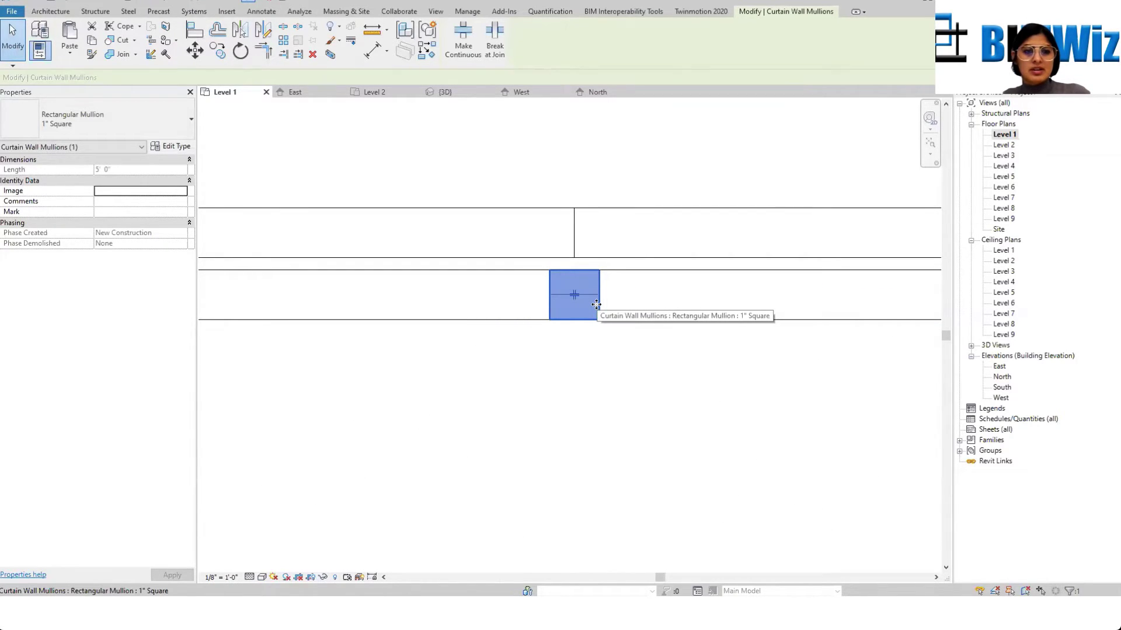
{"action": "scroll", "coordinate": [596, 304], "scroll_direction": "down", "scroll_amount": 4}
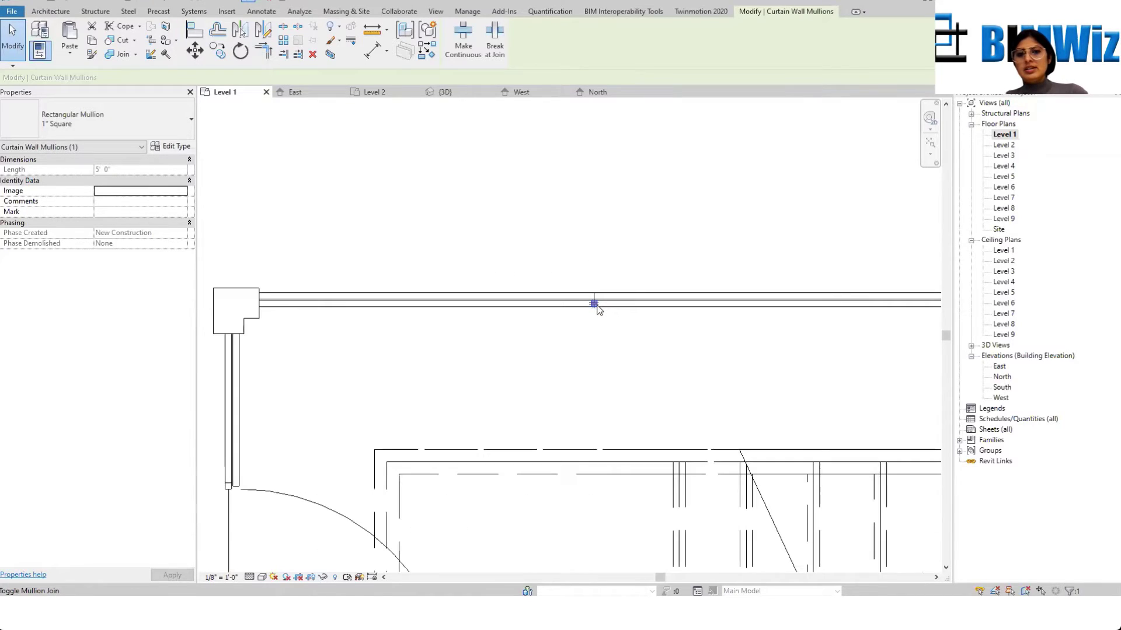
{"action": "scroll", "coordinate": [558, 254], "scroll_direction": "down", "scroll_amount": 4}
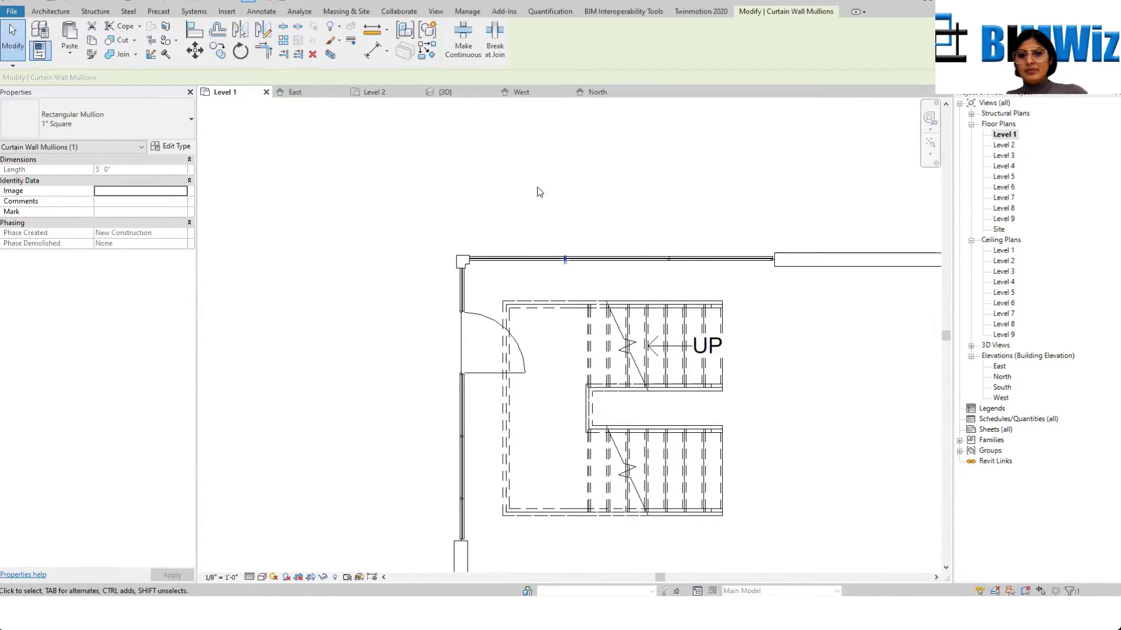
{"action": "left_click_drag", "start_coordinate": [537, 186], "coordinate": [640, 214]}
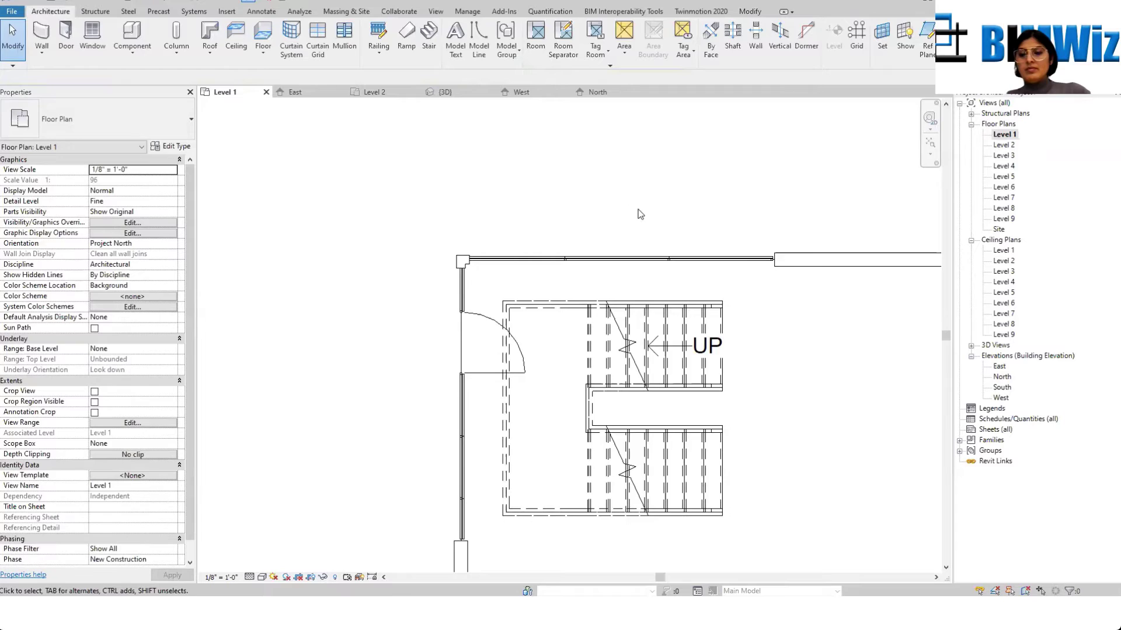
Step: View the West and North elevations and return to the 3D view
{"action": "double_click", "coordinate": [1001, 399]}
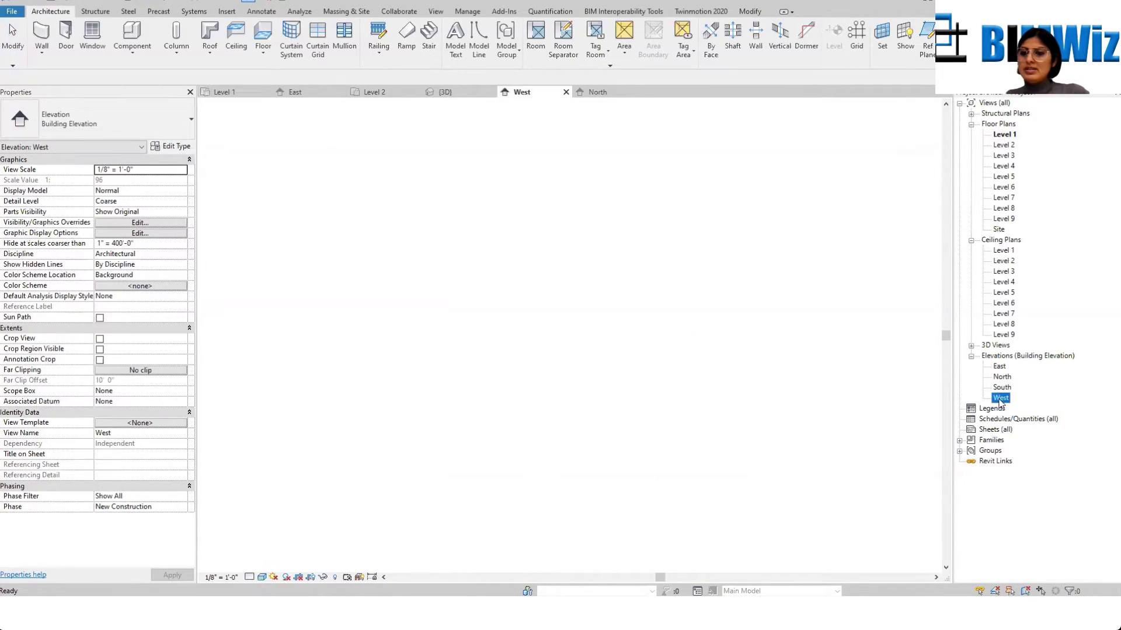
{"action": "double_click", "coordinate": [1002, 377]}
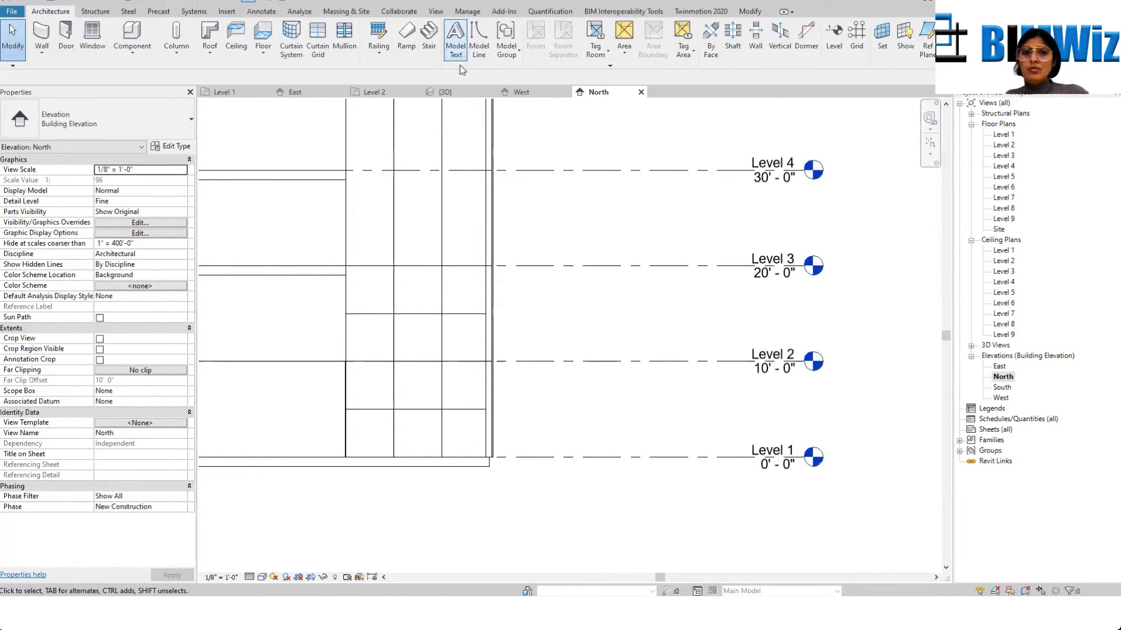
{"action": "left_click", "coordinate": [446, 92]}
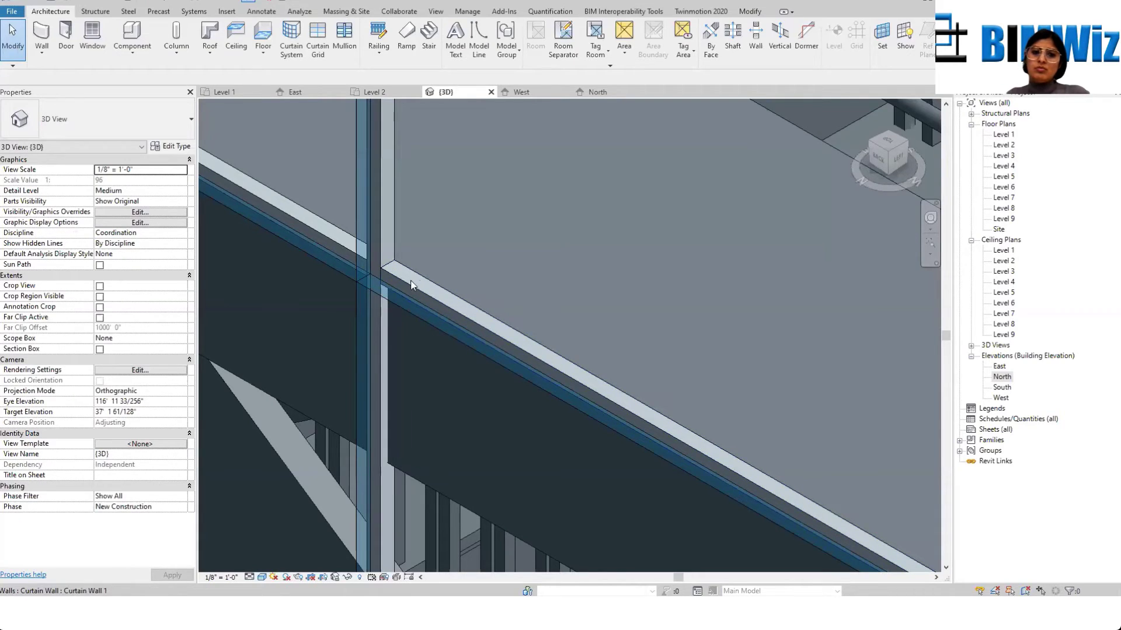
Step: Select all 1" Square mullions on the north curtain wall's horizontal gridline at the Level 2 floor edge and delete them
{"action": "scroll", "coordinate": [411, 280], "scroll_direction": "down", "scroll_amount": 4}
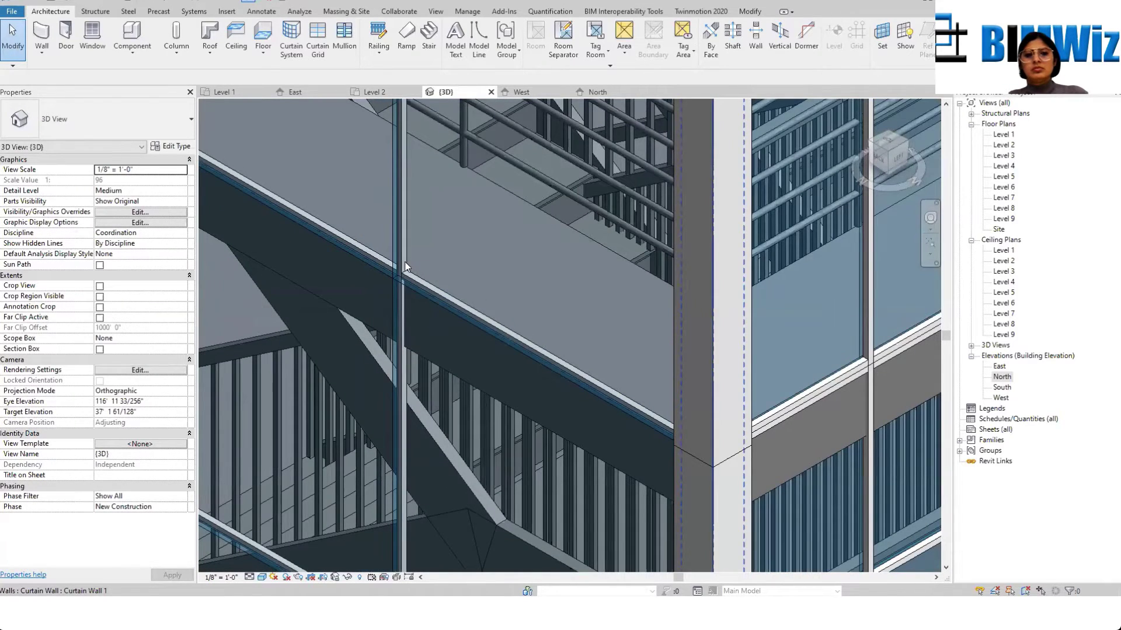
{"action": "left_click", "coordinate": [404, 262]}
{"action": "scroll", "coordinate": [402, 286], "scroll_direction": "up", "scroll_amount": 3}
{"action": "key", "text": "Escape"}
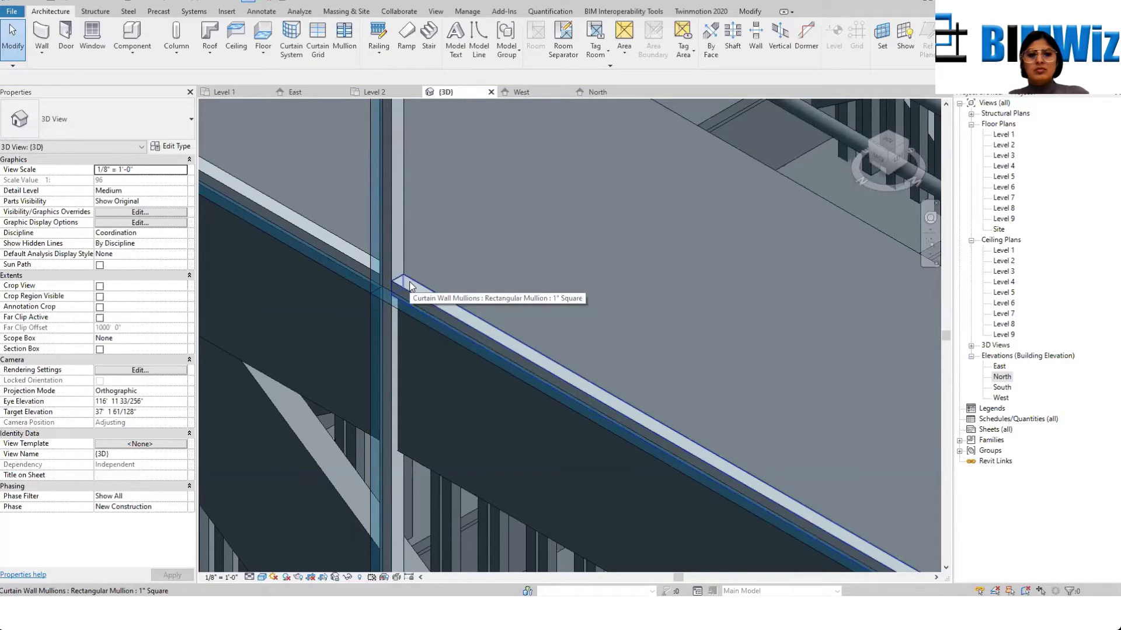
{"action": "right_click", "coordinate": [409, 281]}
{"action": "mouse_move", "coordinate": [515, 373]}
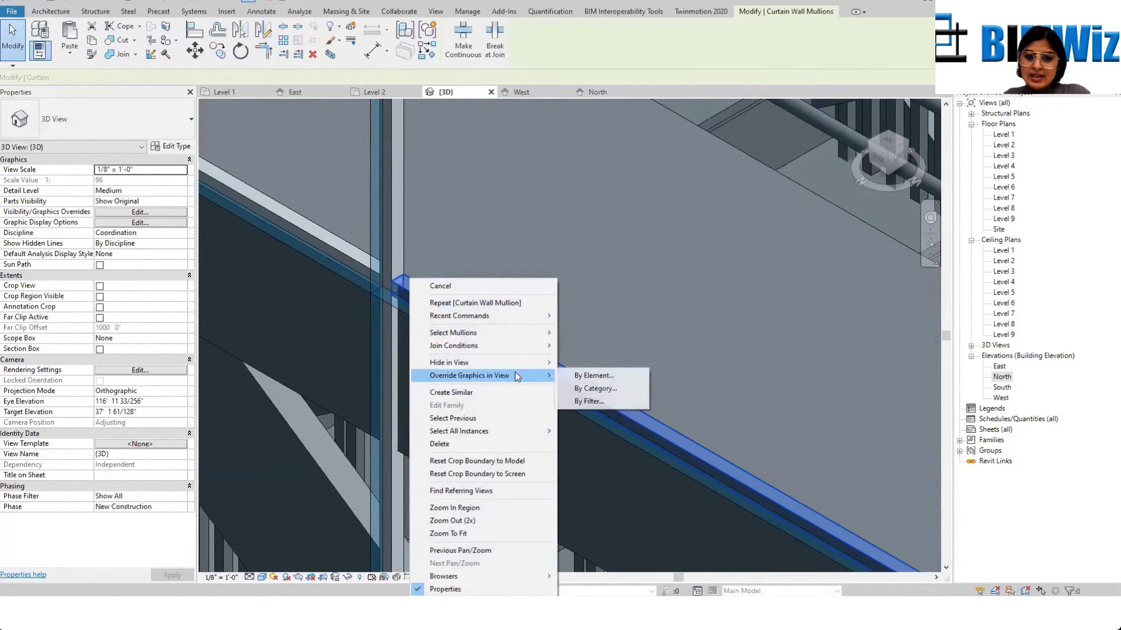
{"action": "mouse_move", "coordinate": [525, 333]}
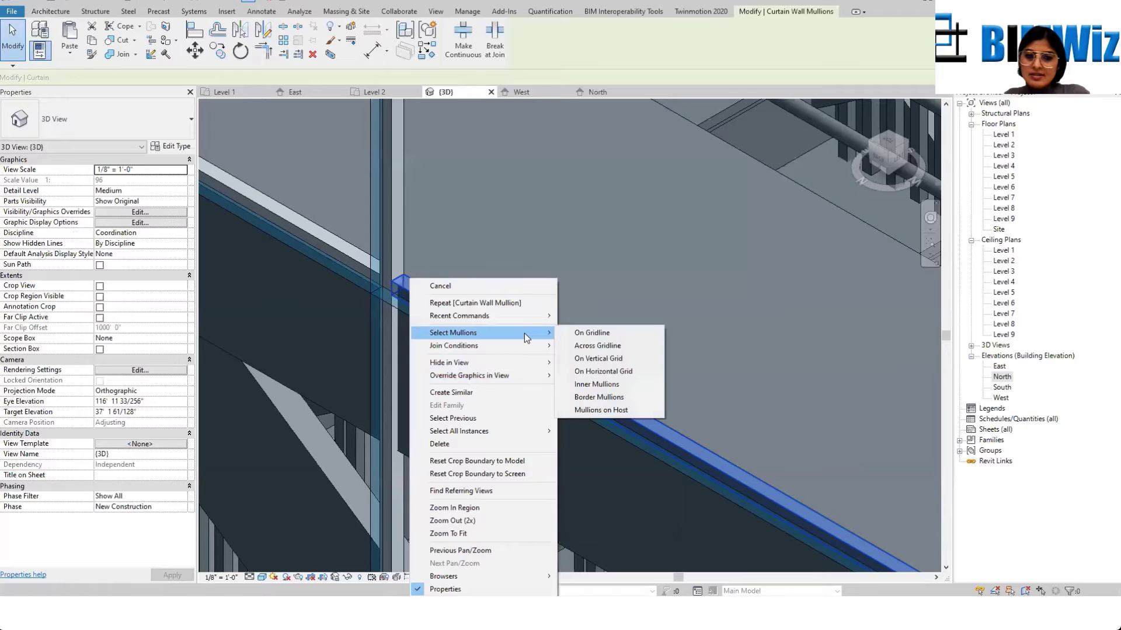
{"action": "left_click", "coordinate": [597, 334]}
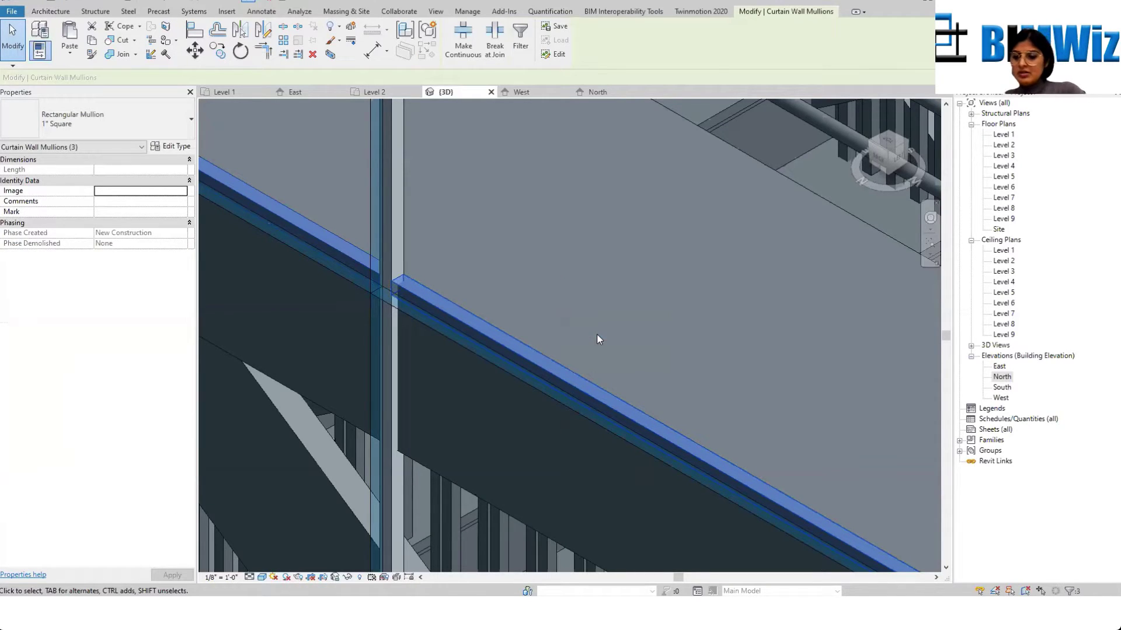
{"action": "key", "text": "Escape"}
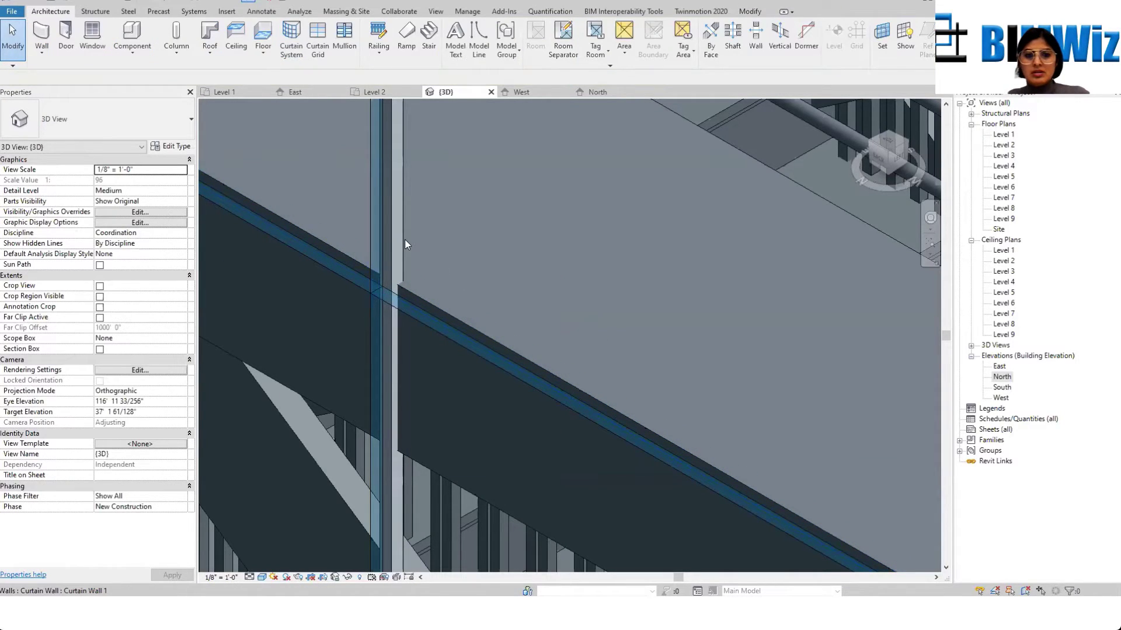
Step: Delete the horizontal mullion segment at the north curtain wall's far end, on the gridline between Level 1 and Level 2
{"action": "scroll", "coordinate": [466, 261], "scroll_direction": "up", "scroll_amount": 2}
{"action": "scroll", "coordinate": [502, 297], "scroll_direction": "down", "scroll_amount": 5}
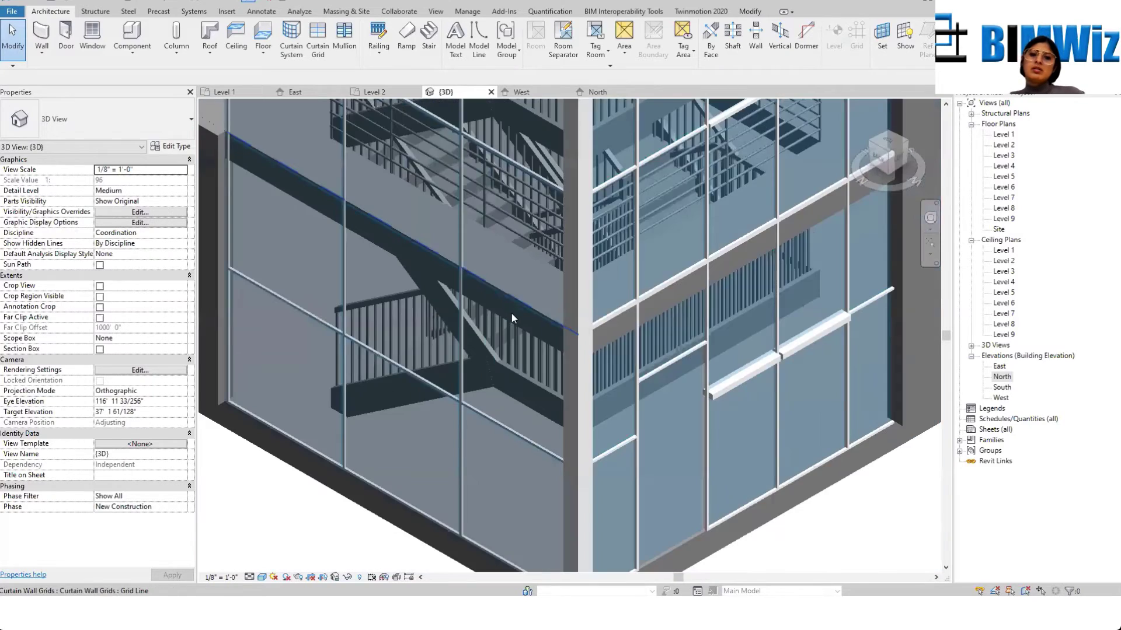
{"action": "scroll", "coordinate": [450, 343], "scroll_direction": "up", "scroll_amount": 5}
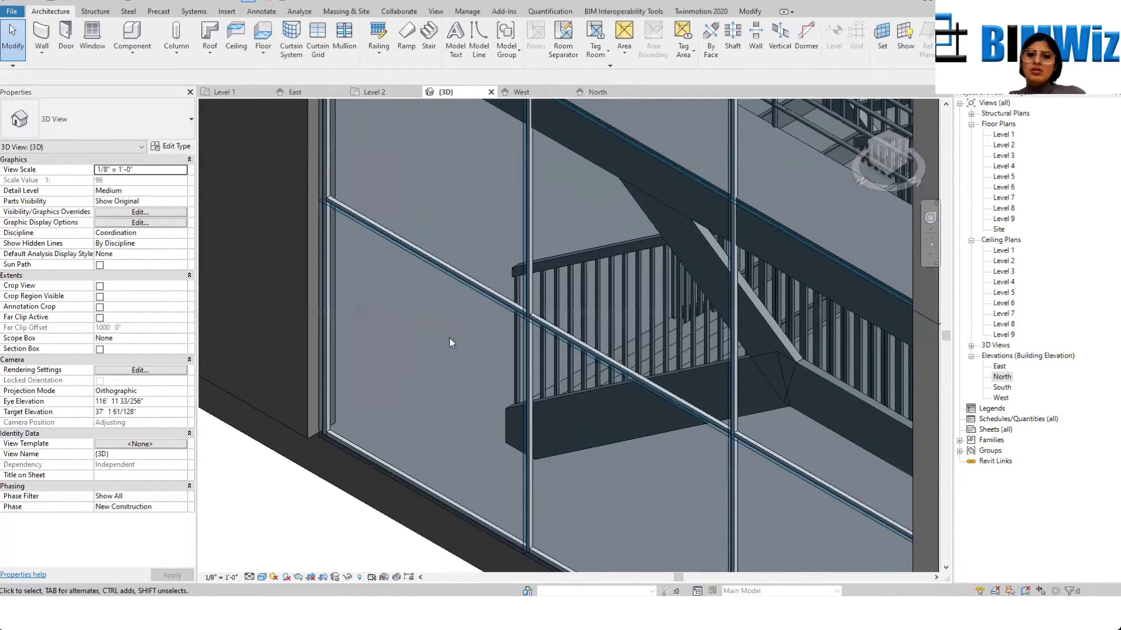
{"action": "scroll", "coordinate": [344, 217], "scroll_direction": "up", "scroll_amount": 5}
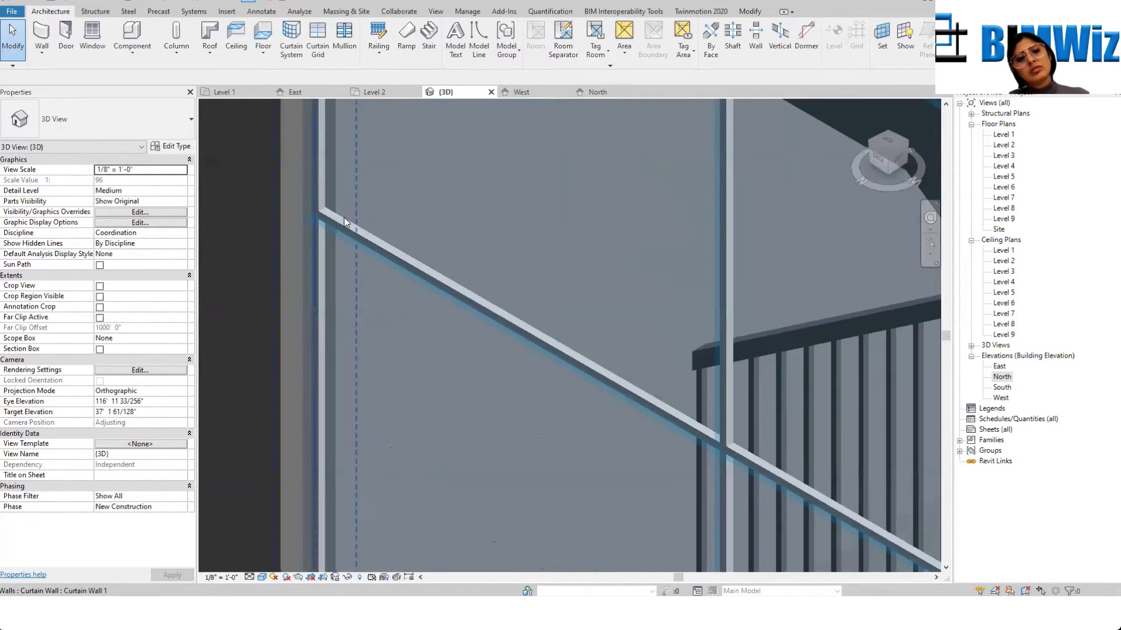
{"action": "scroll", "coordinate": [282, 207], "scroll_direction": "up", "scroll_amount": 2}
{"action": "left_click", "coordinate": [282, 202]}
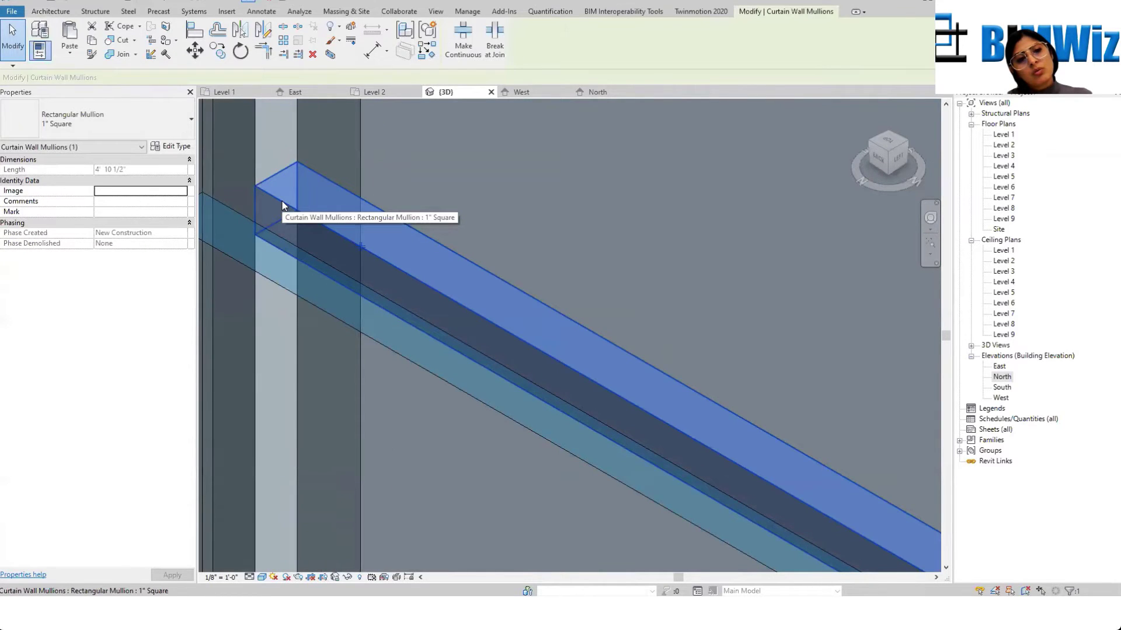
{"action": "key", "text": "Delete"}
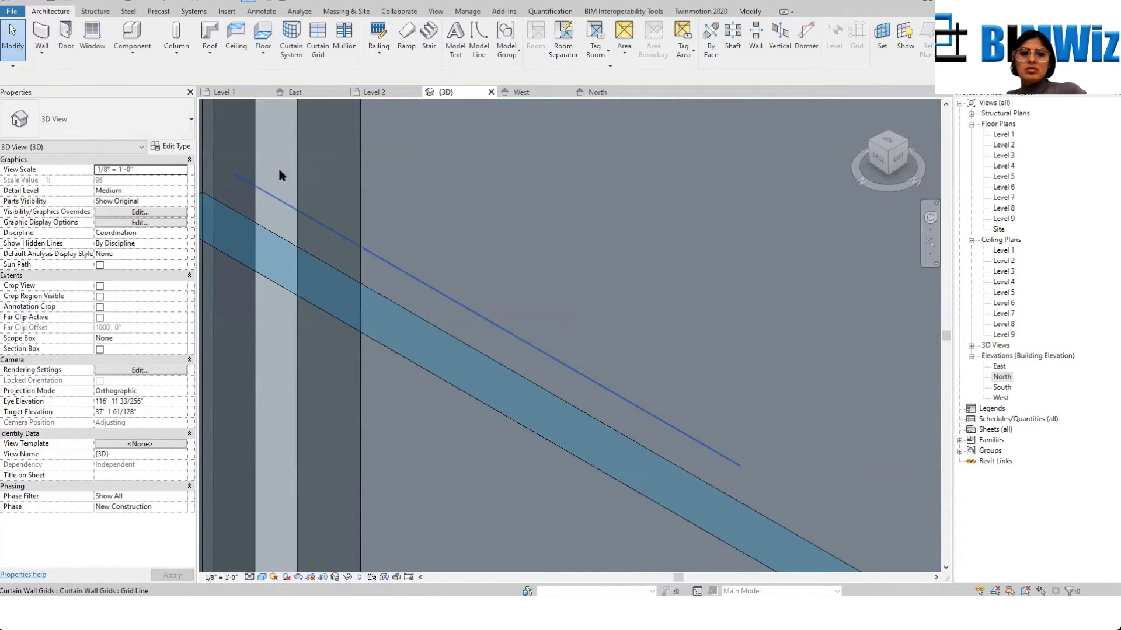
Step: Delete the vertical end mullions above and below the same gridline at the north curtain wall's far edge
{"action": "left_click", "coordinate": [256, 162]}
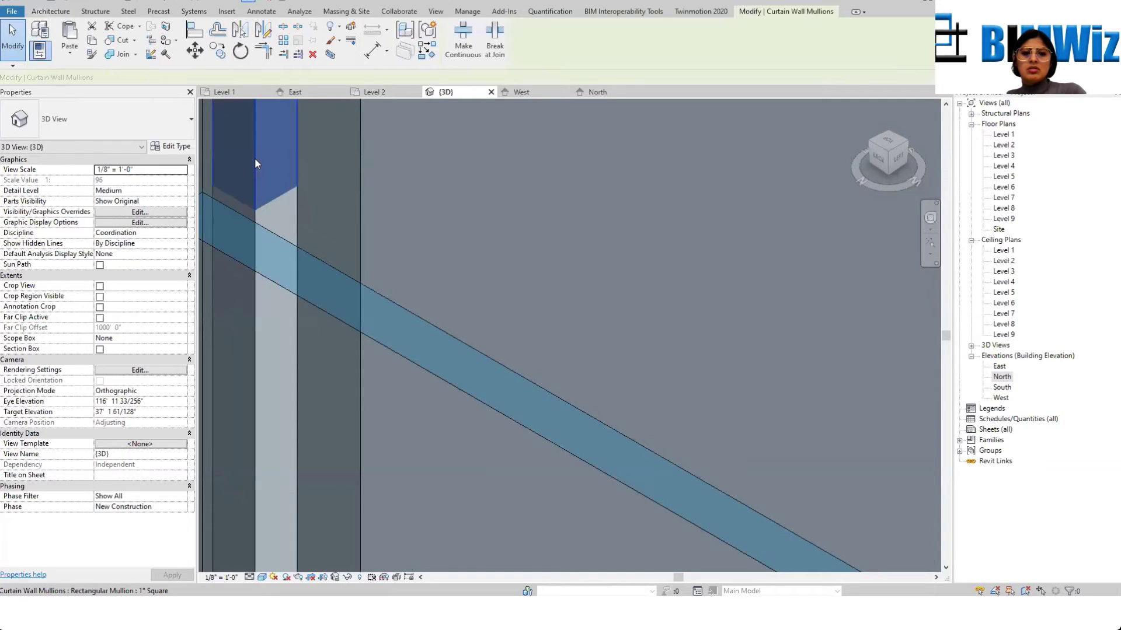
{"action": "key", "text": "Delete"}
{"action": "scroll", "coordinate": [297, 246], "scroll_direction": "down", "scroll_amount": 3}
{"action": "scroll", "coordinate": [316, 271], "scroll_direction": "down", "scroll_amount": 3}
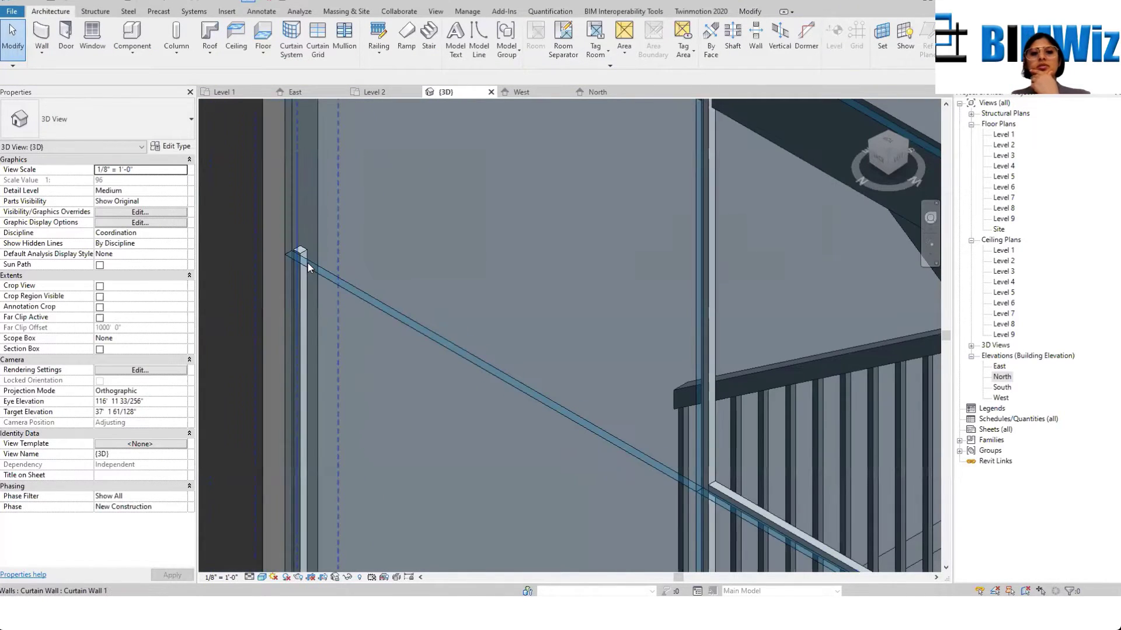
{"action": "scroll", "coordinate": [303, 254], "scroll_direction": "up", "scroll_amount": 5}
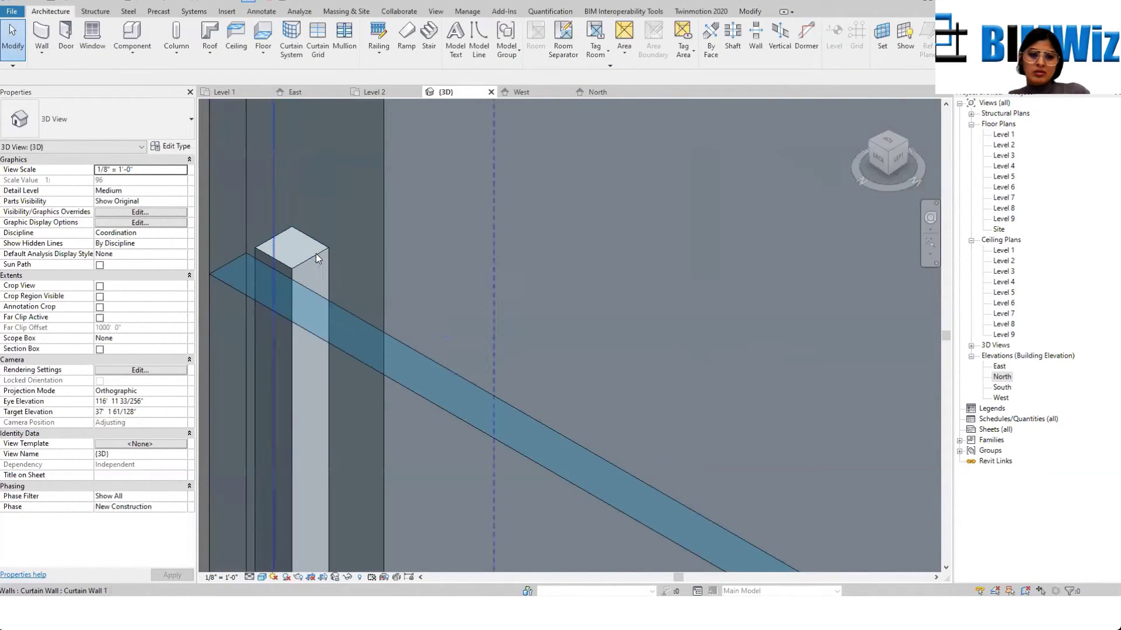
{"action": "left_click", "coordinate": [316, 255]}
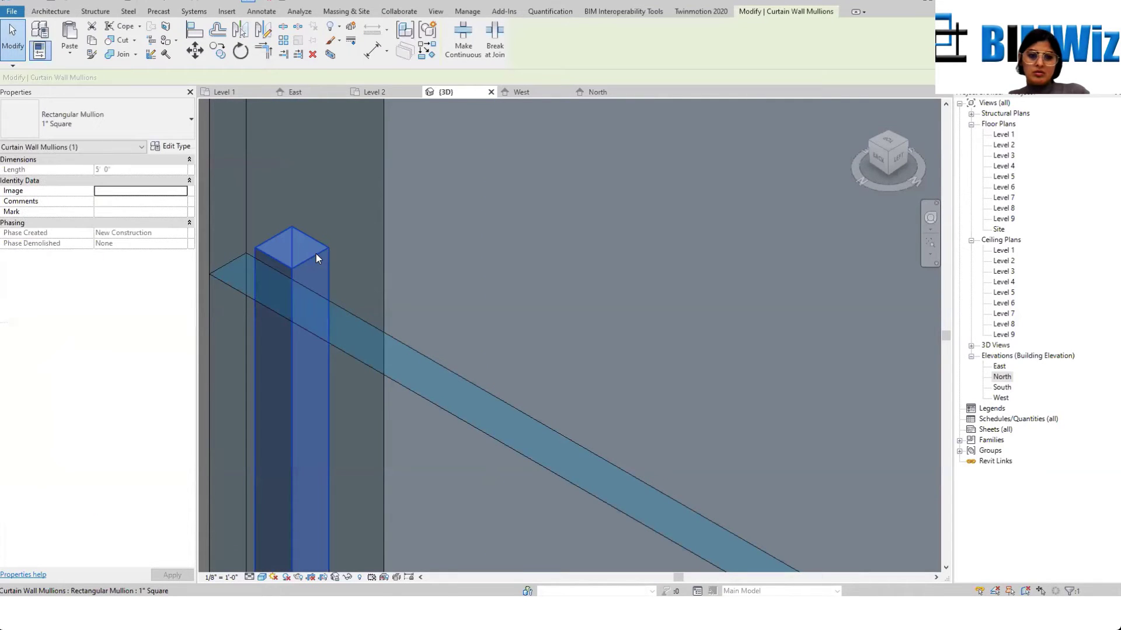
{"action": "key", "text": "Delete"}
{"action": "scroll", "coordinate": [315, 260], "scroll_direction": "down", "scroll_amount": 2}
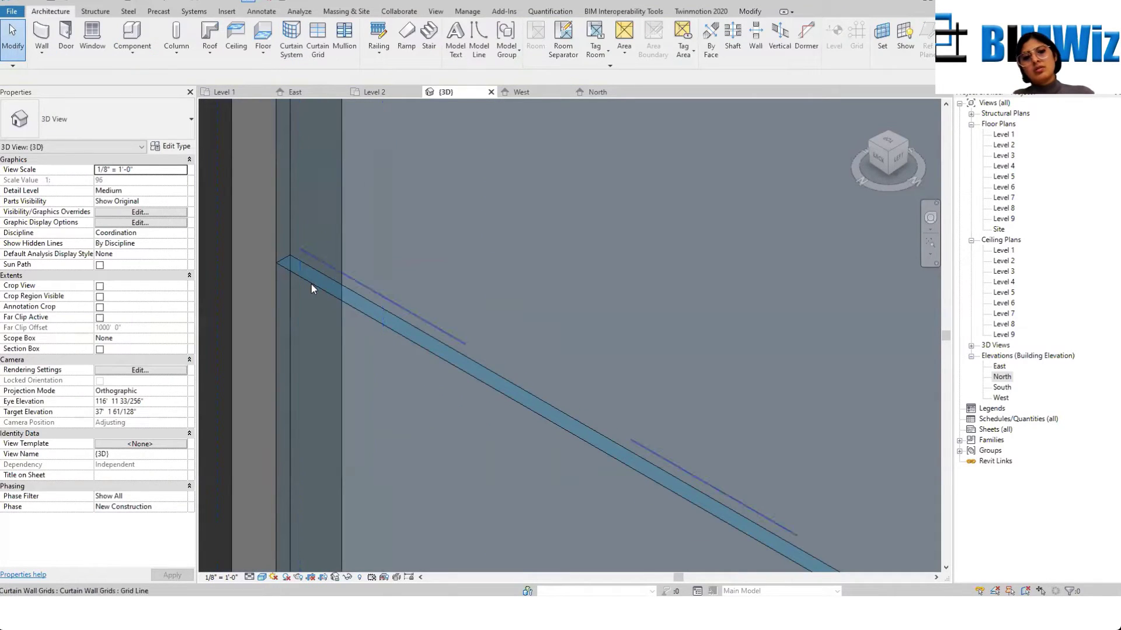
{"action": "scroll", "coordinate": [311, 285], "scroll_direction": "down", "scroll_amount": 8}
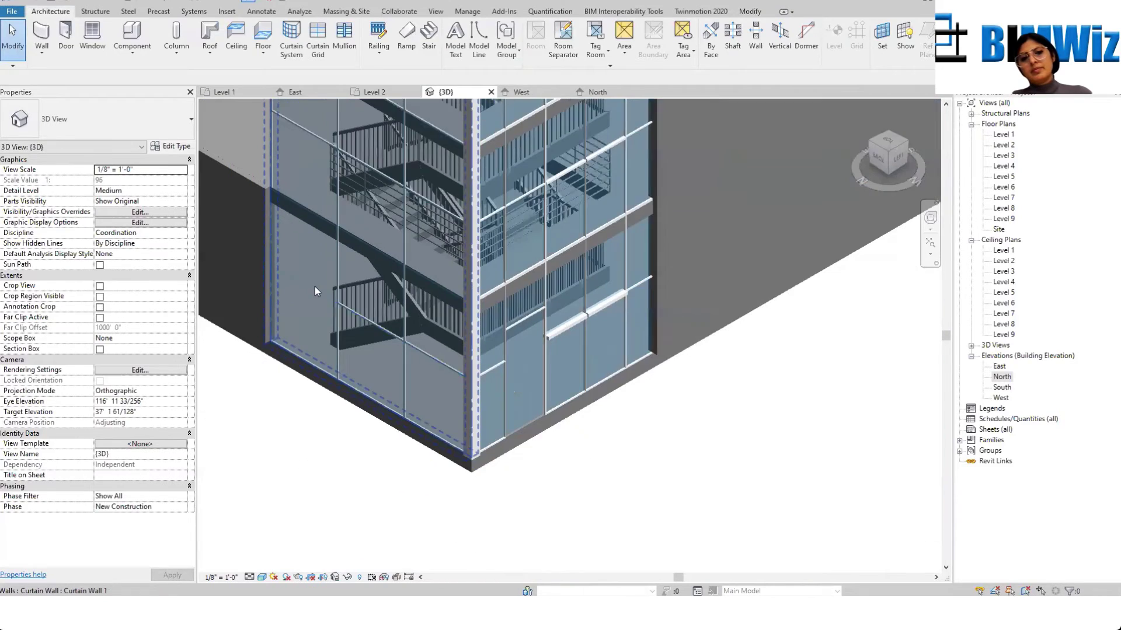
{"action": "scroll", "coordinate": [328, 299], "scroll_direction": "up", "scroll_amount": 2}
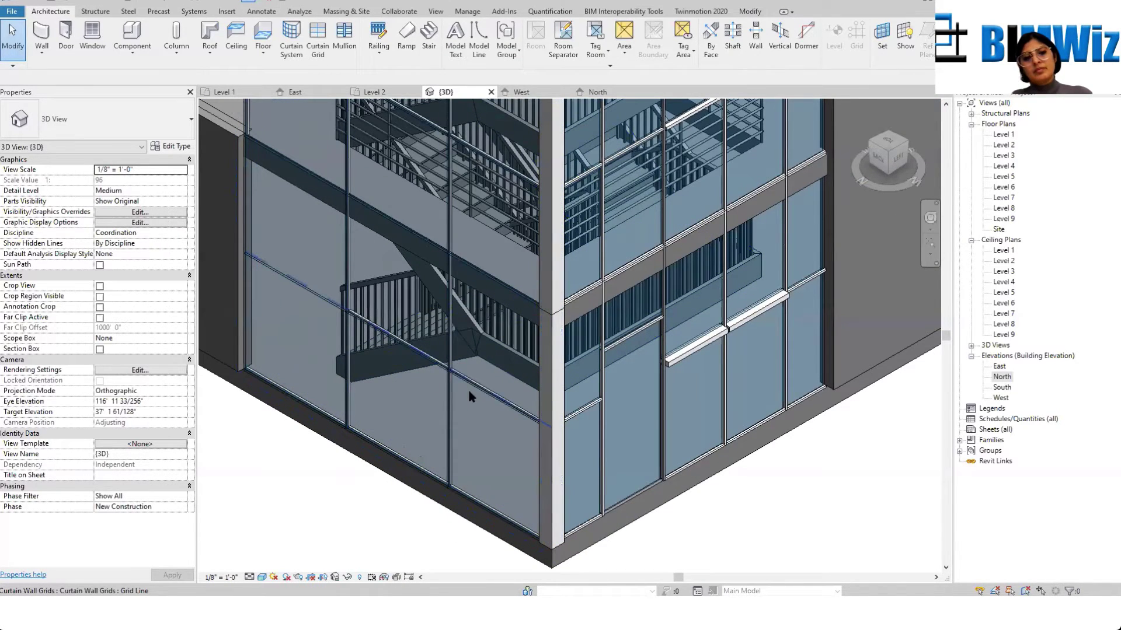
{"action": "scroll", "coordinate": [423, 366], "scroll_direction": "up", "scroll_amount": 2}
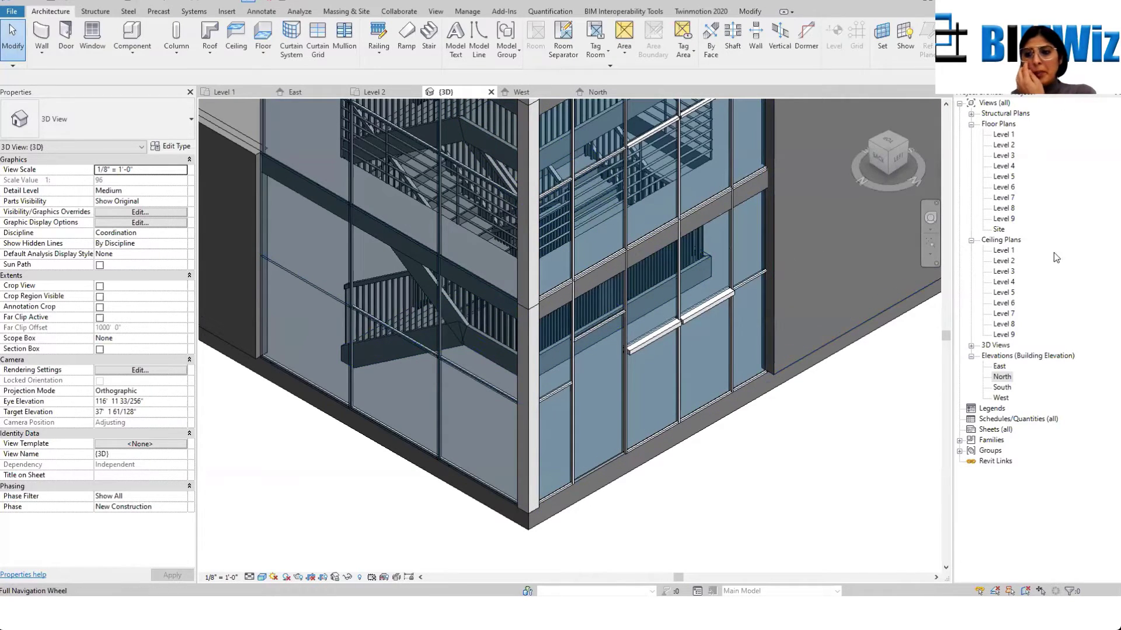
Step: In the North elevation, delete the curtain wall's two vertical grid lines and the two intermediate horizontal grid lines between Levels 1 and 3
{"action": "double_click", "coordinate": [1002, 377]}
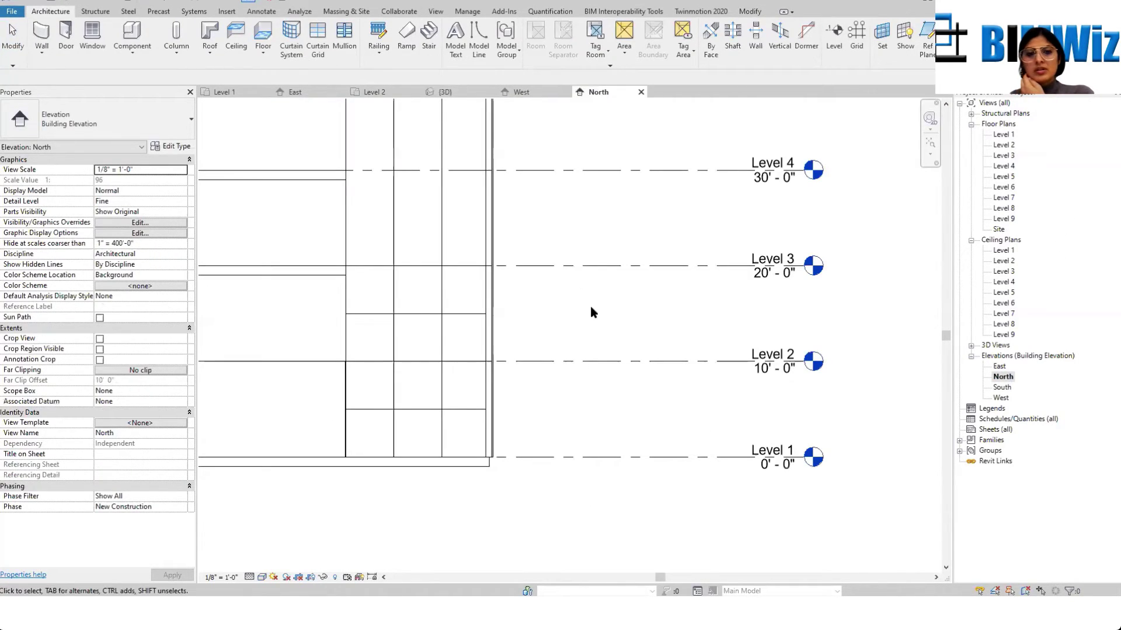
{"action": "left_click", "coordinate": [344, 36]}
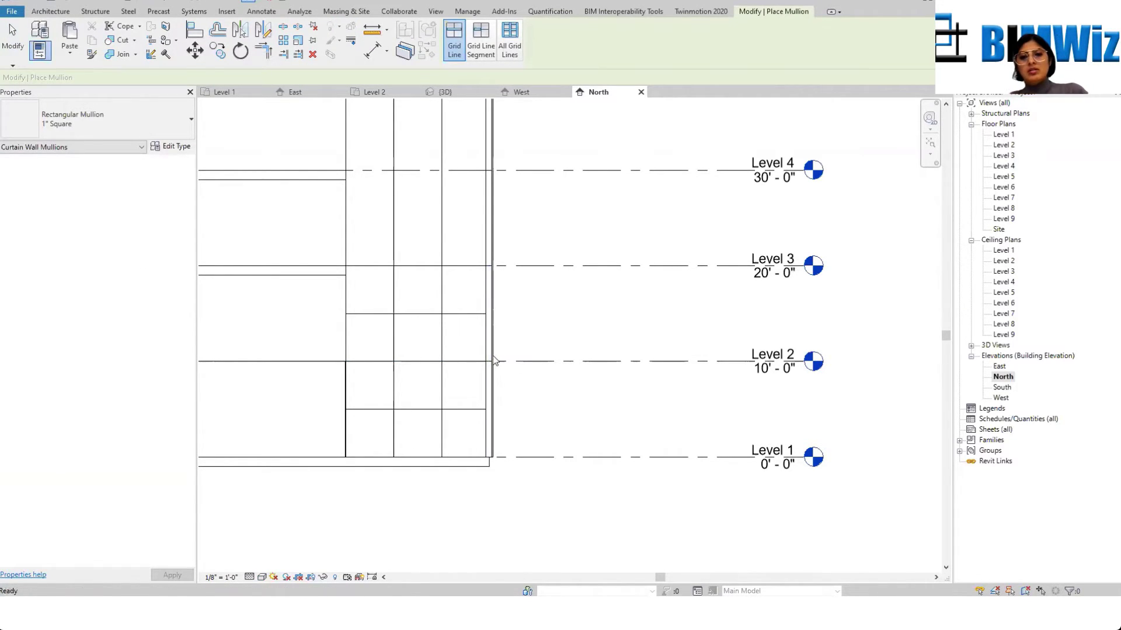
{"action": "key", "text": "Escape"}
{"action": "scroll", "coordinate": [467, 188], "scroll_direction": "down", "scroll_amount": 4}
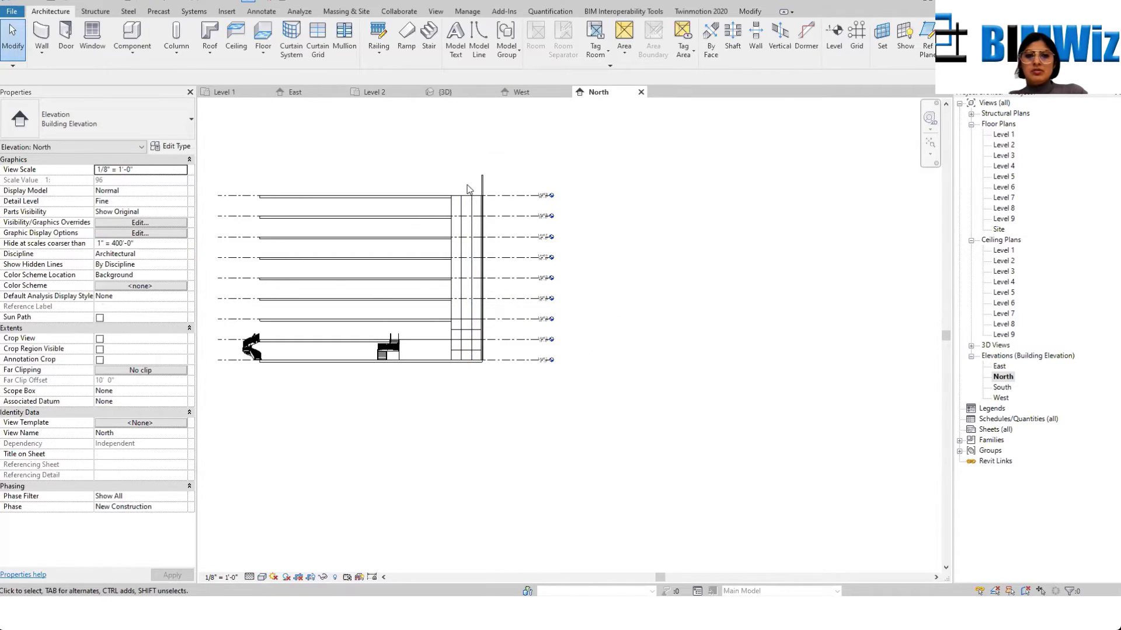
{"action": "left_click", "coordinate": [473, 209]}
{"action": "left_click", "coordinate": [463, 209]}
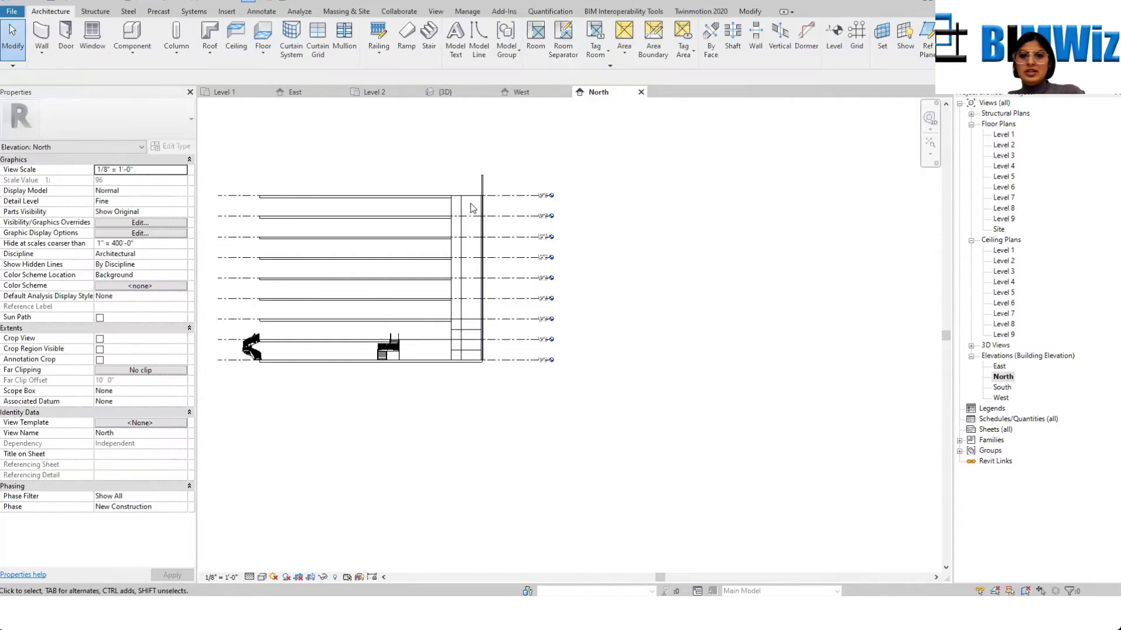
{"action": "key", "text": "Delete"}
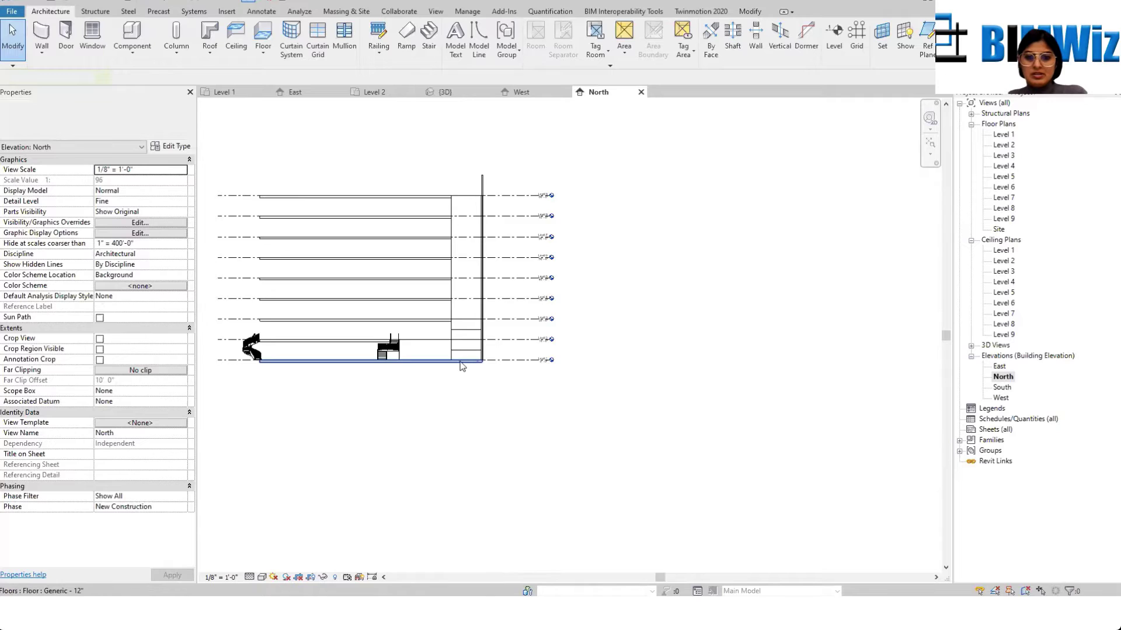
{"action": "scroll", "coordinate": [464, 350], "scroll_direction": "up", "scroll_amount": 2}
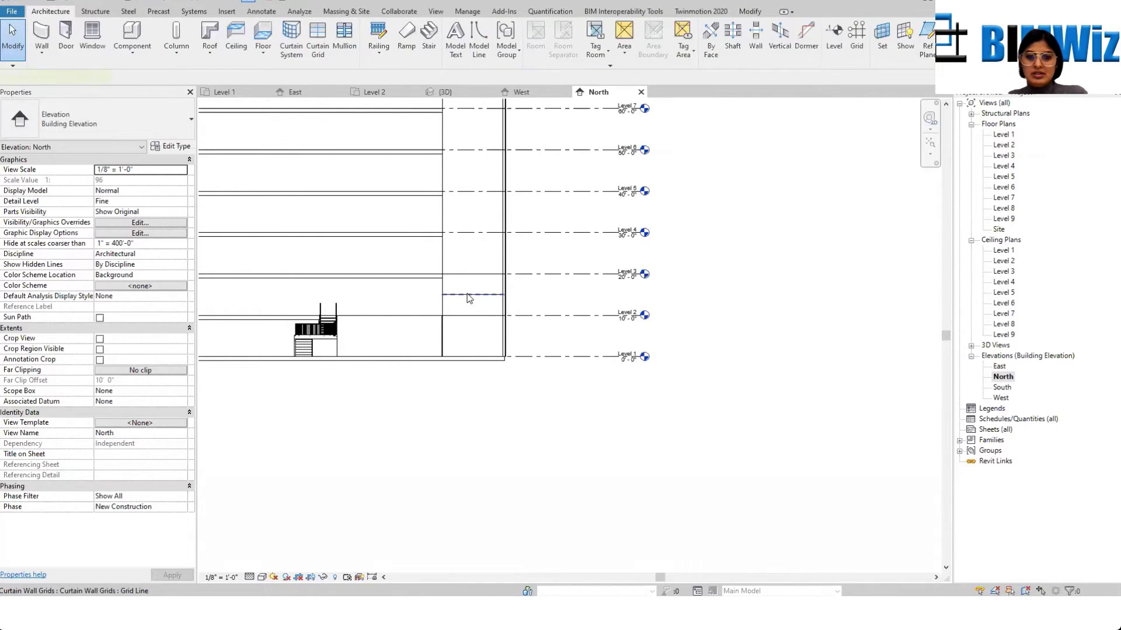
{"action": "scroll", "coordinate": [446, 334], "scroll_direction": "up", "scroll_amount": 5}
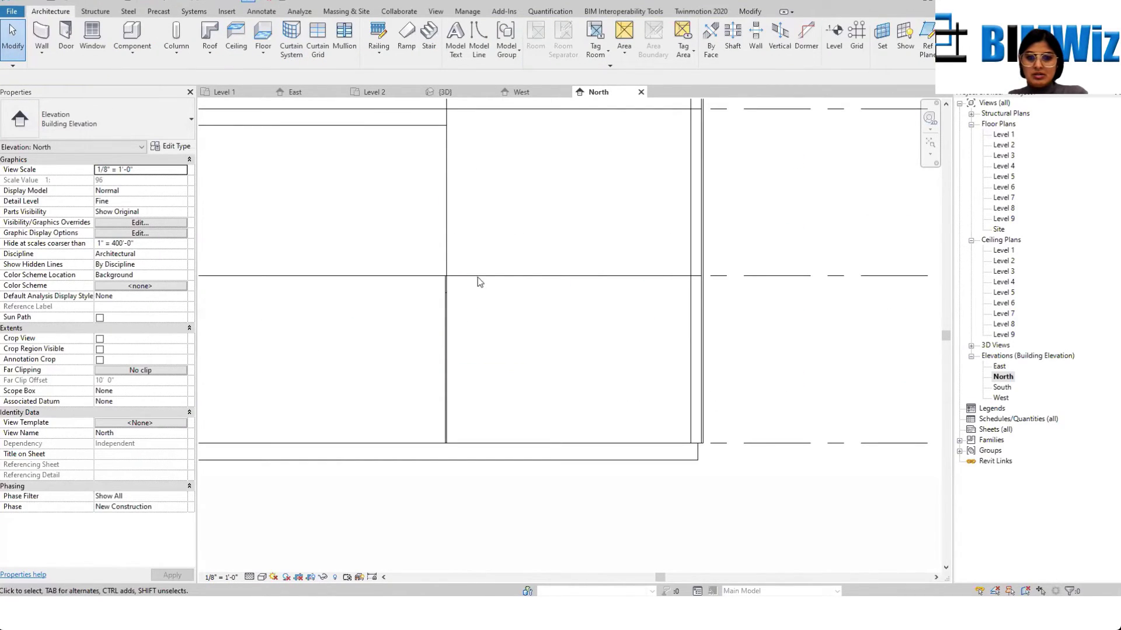
{"action": "scroll", "coordinate": [457, 282], "scroll_direction": "up", "scroll_amount": 2}
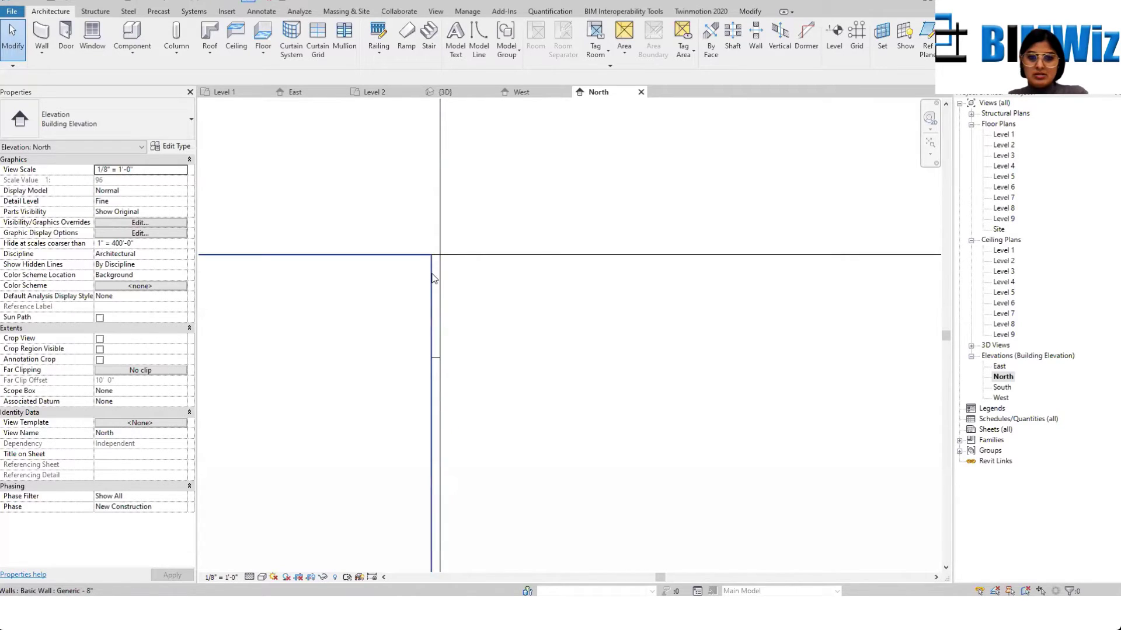
{"action": "left_click", "coordinate": [474, 256]}
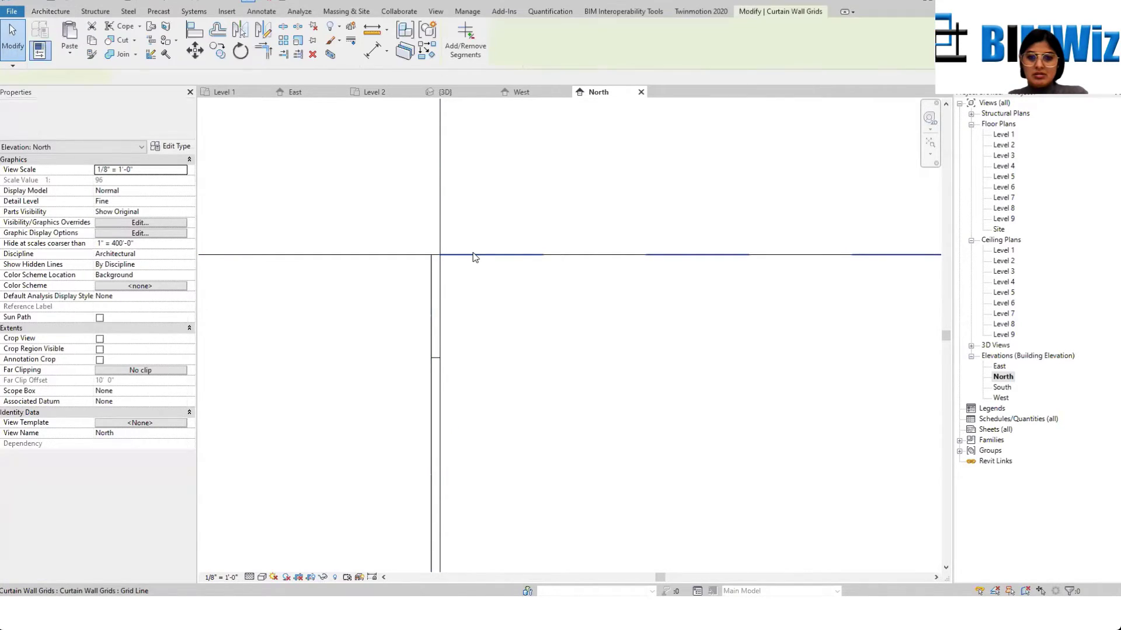
{"action": "scroll", "coordinate": [474, 257], "scroll_direction": "down", "scroll_amount": 2}
{"action": "left_click", "coordinate": [499, 303]}
{"action": "scroll", "coordinate": [499, 305], "scroll_direction": "down", "scroll_amount": 4}
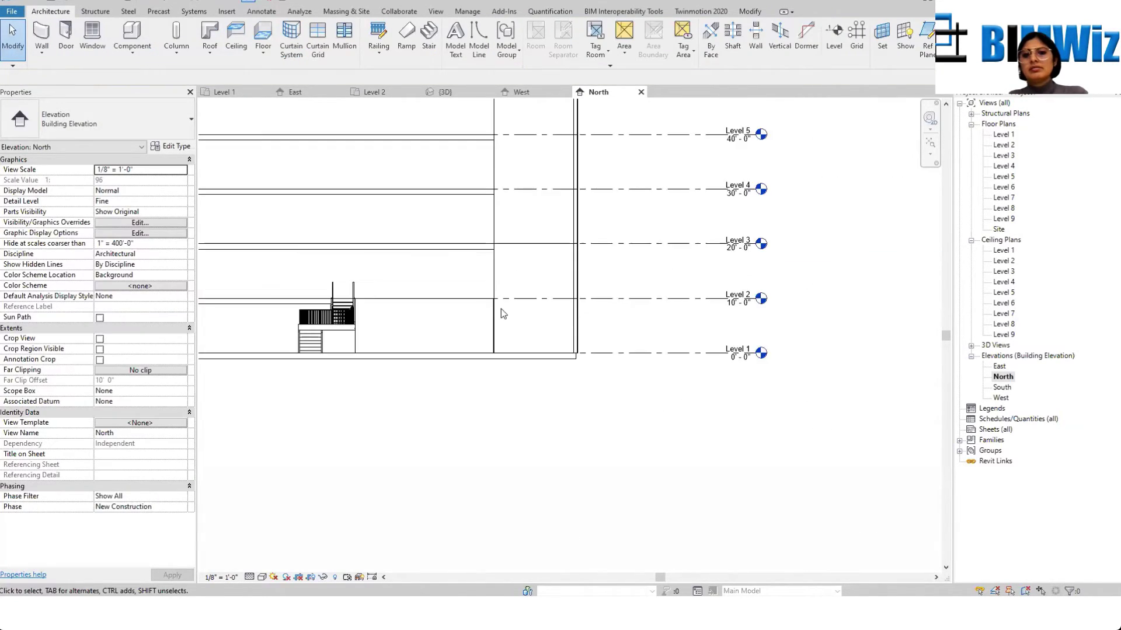
{"action": "left_click", "coordinate": [541, 246]}
{"action": "left_click", "coordinate": [562, 310]}
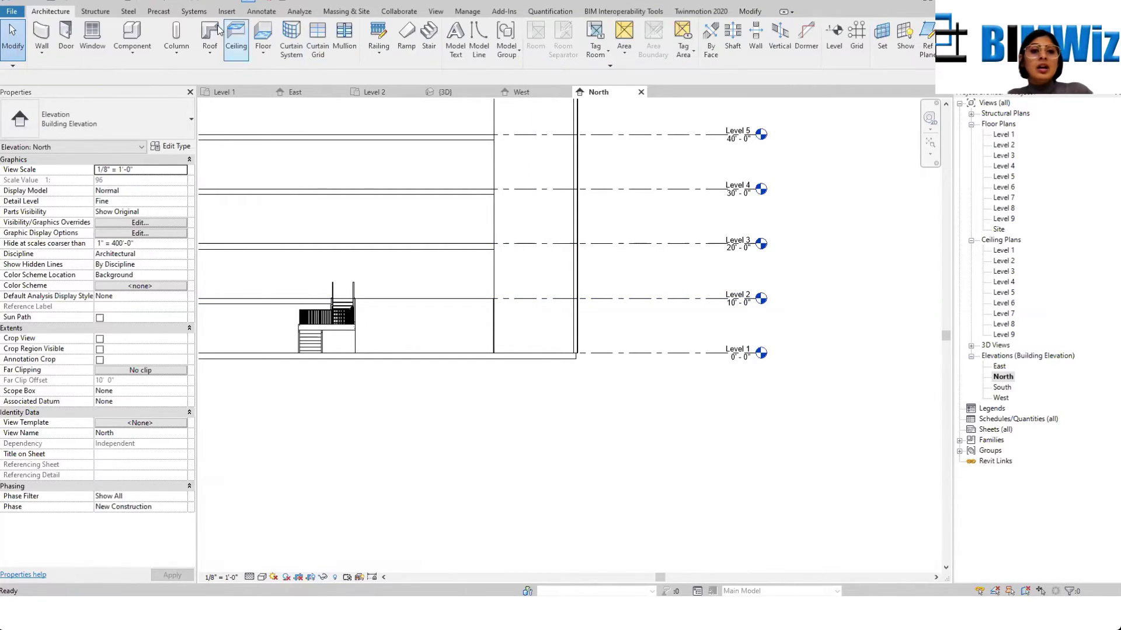
Step: Place a horizontal curtain grid line across all segments of the north curtain wall, 5'-0" above Level 1
{"action": "left_click", "coordinate": [318, 40]}
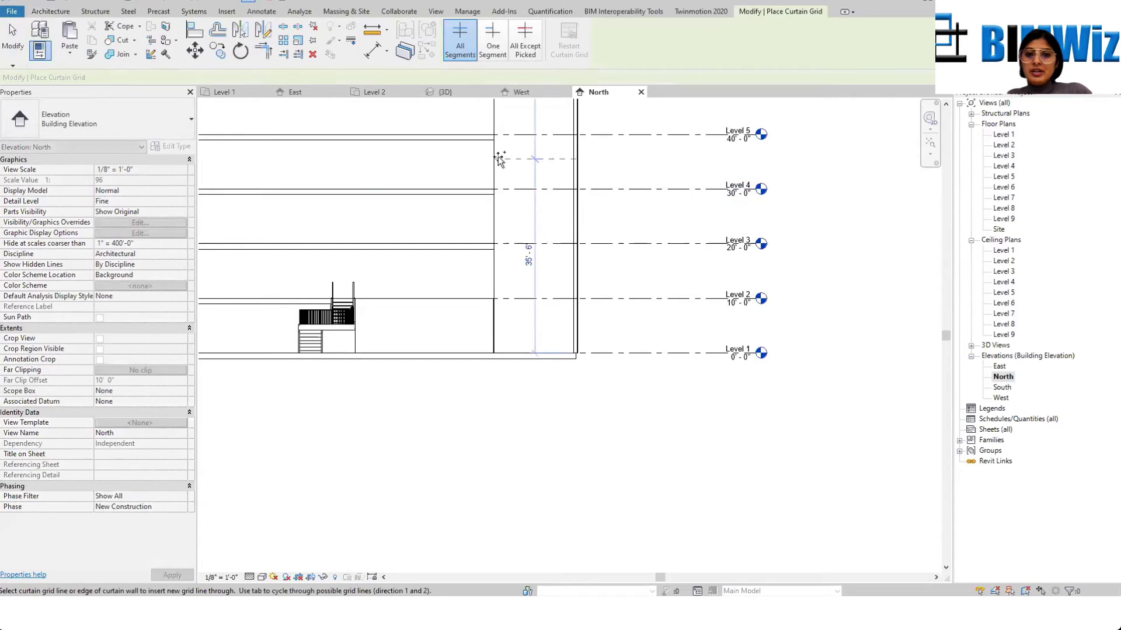
{"action": "scroll", "coordinate": [530, 159], "scroll_direction": "up", "scroll_amount": 2}
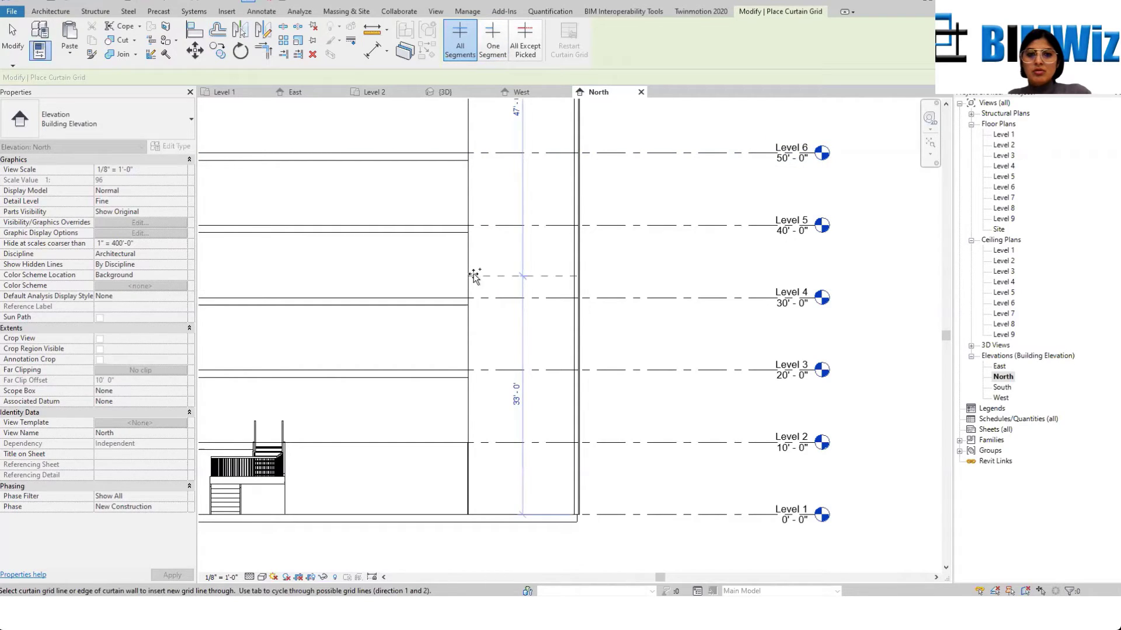
{"action": "scroll", "coordinate": [475, 275], "scroll_direction": "down", "scroll_amount": 3}
{"action": "scroll", "coordinate": [483, 298], "scroll_direction": "up", "scroll_amount": 2}
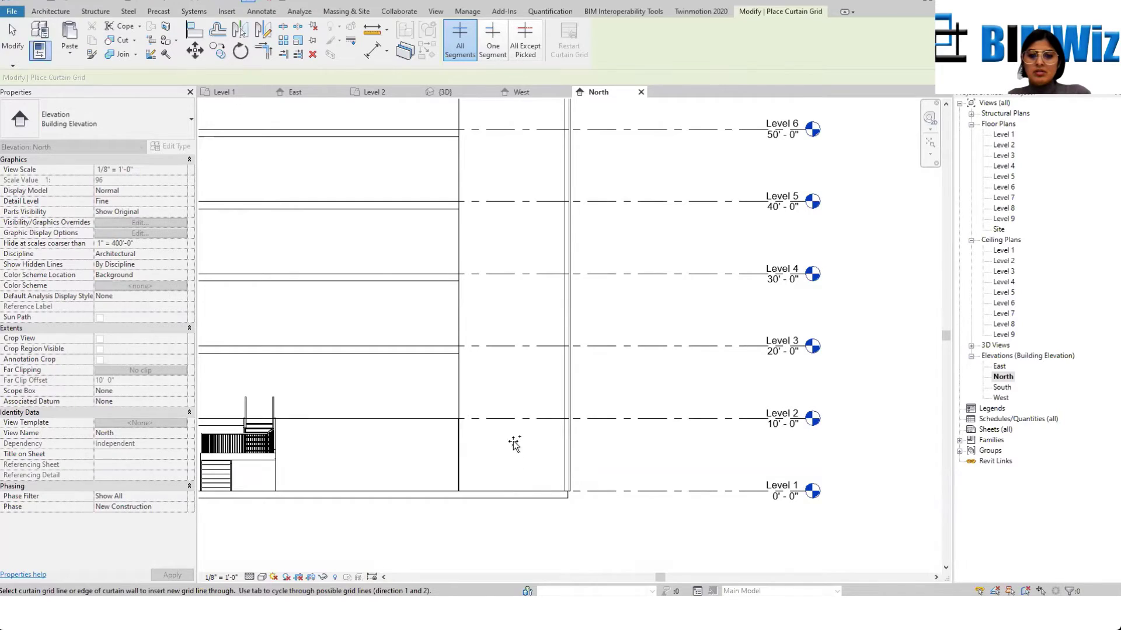
{"action": "left_click", "coordinate": [560, 455]}
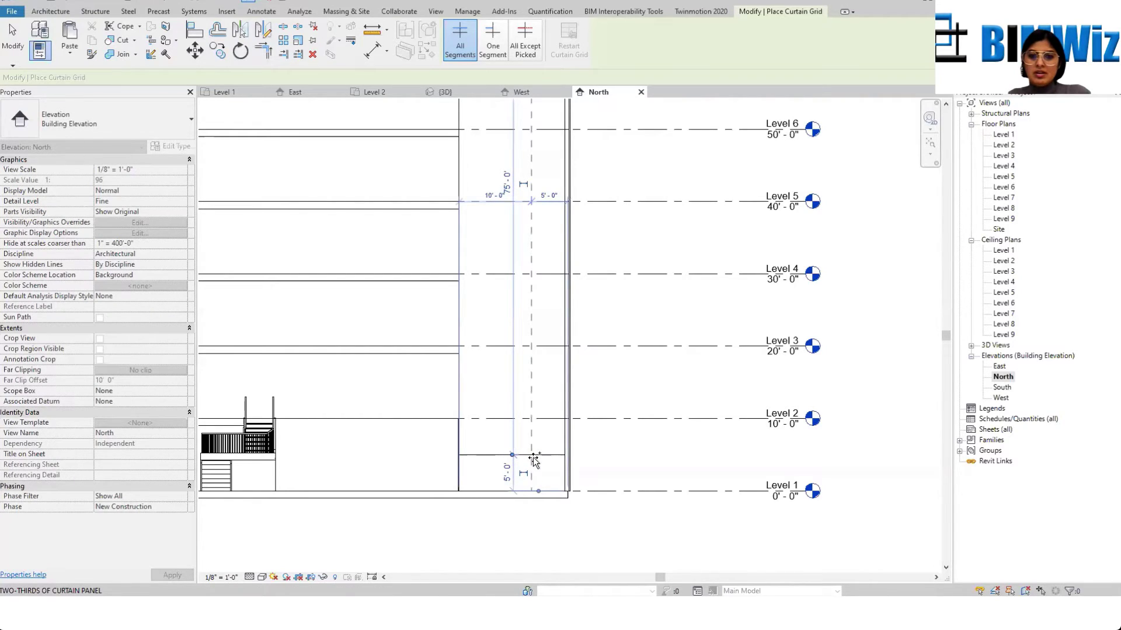
Step: Divide the north curtain wall with two vertical grid lines through all segments, spaced 5'-0" apart
{"action": "scroll", "coordinate": [534, 461], "scroll_direction": "up", "scroll_amount": 3}
{"action": "scroll", "coordinate": [546, 451], "scroll_direction": "down", "scroll_amount": 3}
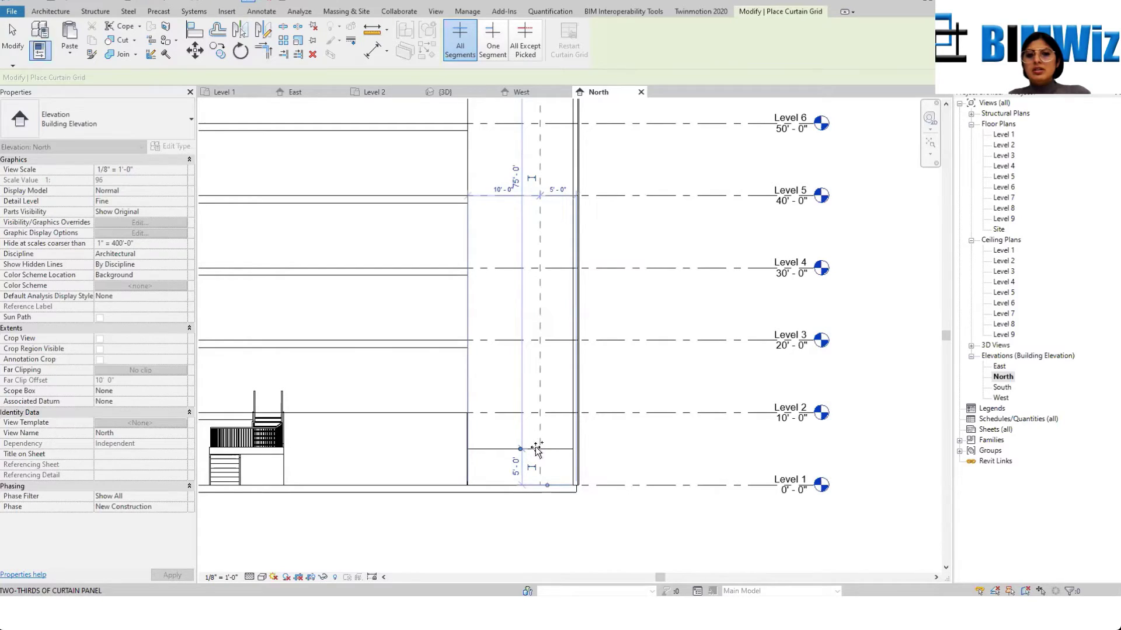
{"action": "left_click", "coordinate": [537, 449]}
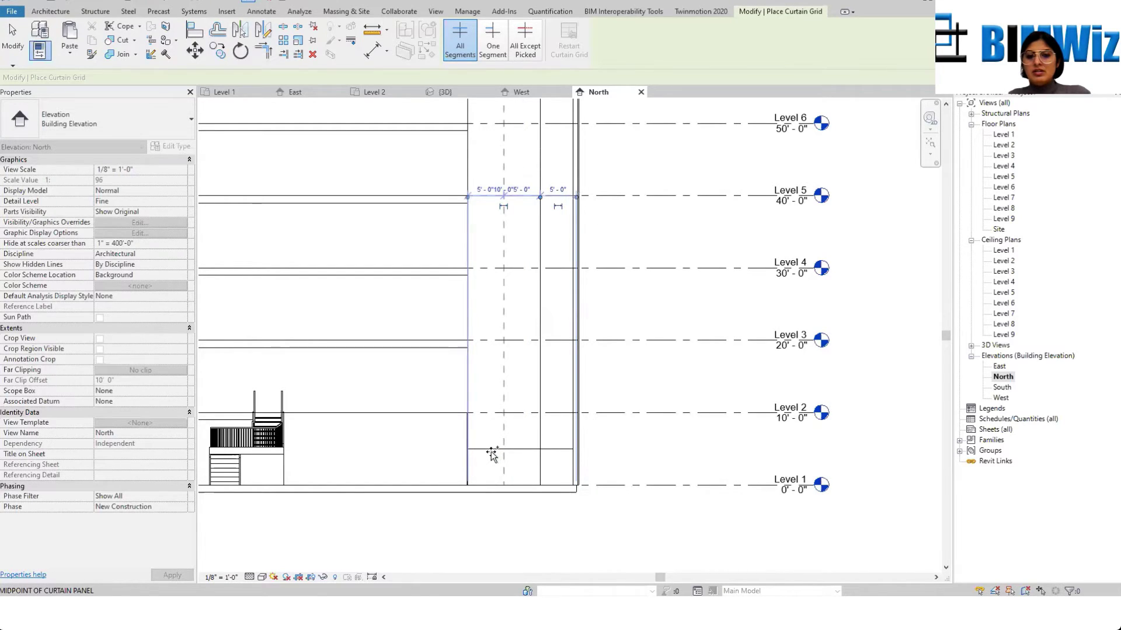
{"action": "left_click", "coordinate": [492, 453]}
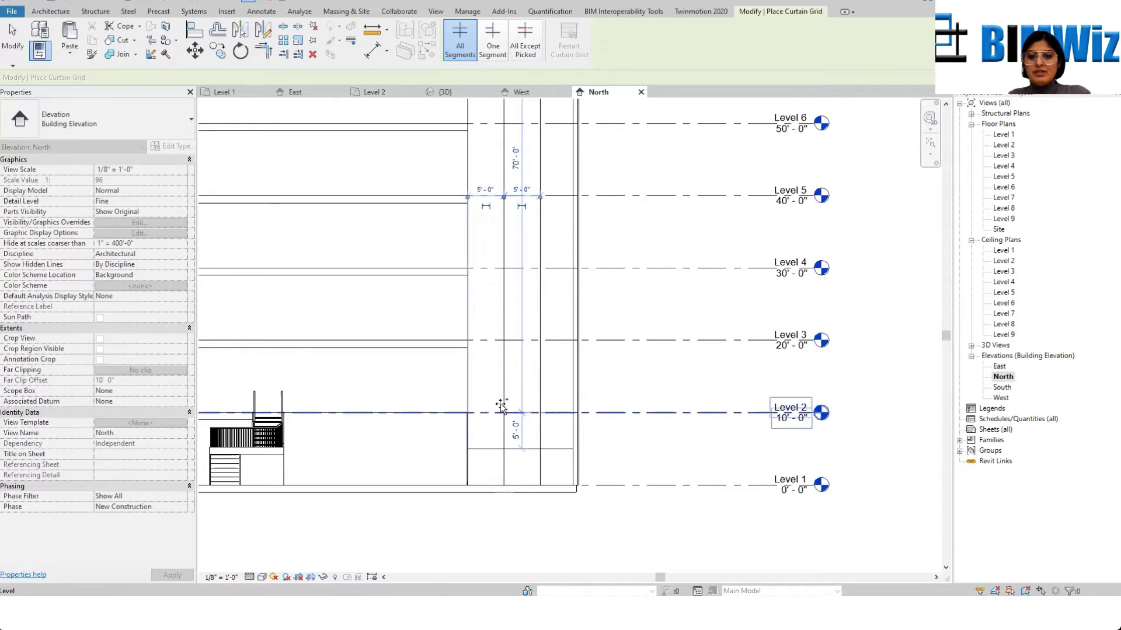
Step: Add two more horizontal grid lines to the north curtain wall, one at Level 2 and one 5'-6" above it
{"action": "left_click", "coordinate": [502, 407]}
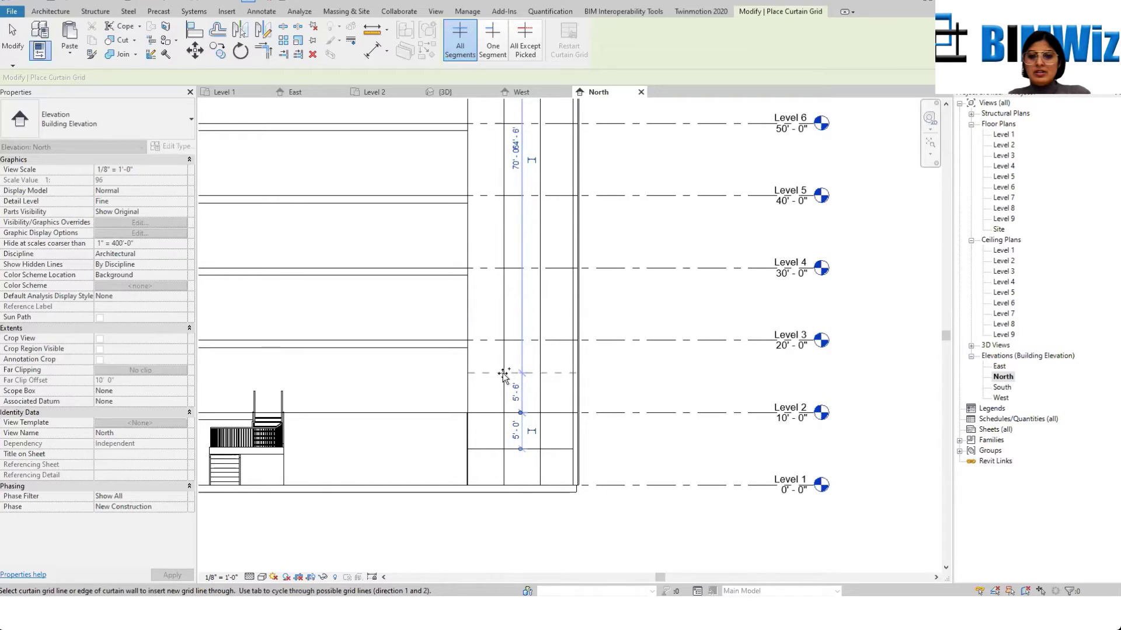
{"action": "left_click", "coordinate": [502, 374]}
{"action": "scroll", "coordinate": [551, 361], "scroll_direction": "down", "scroll_amount": 3}
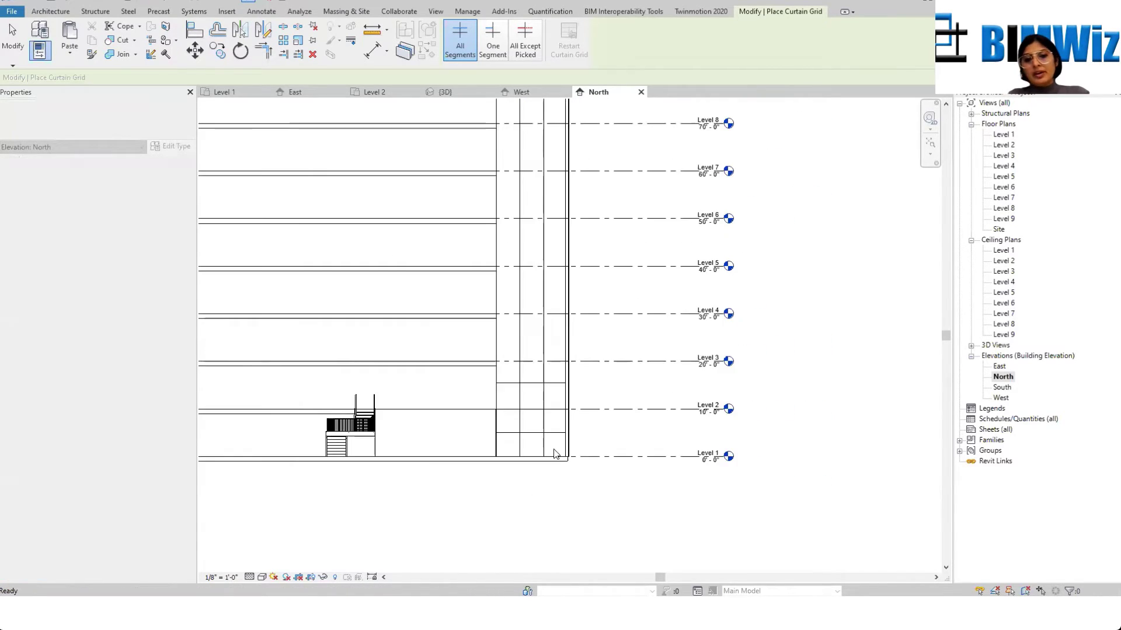
{"action": "key", "text": "Escape"}
{"action": "scroll", "coordinate": [555, 453], "scroll_direction": "up", "scroll_amount": 5}
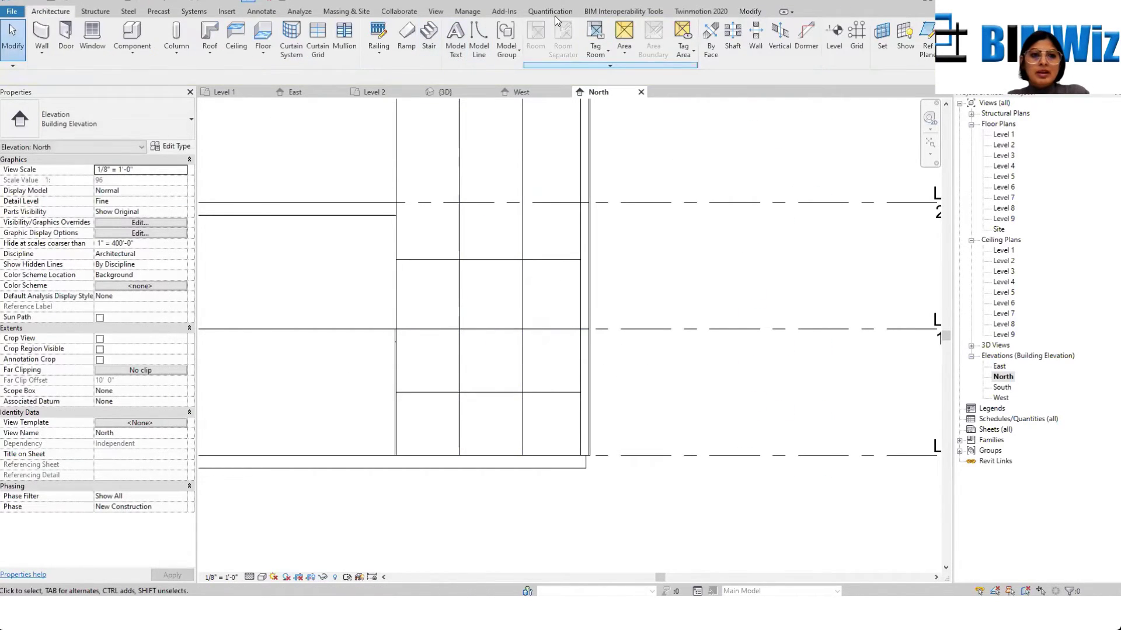
{"action": "left_click", "coordinate": [344, 36]}
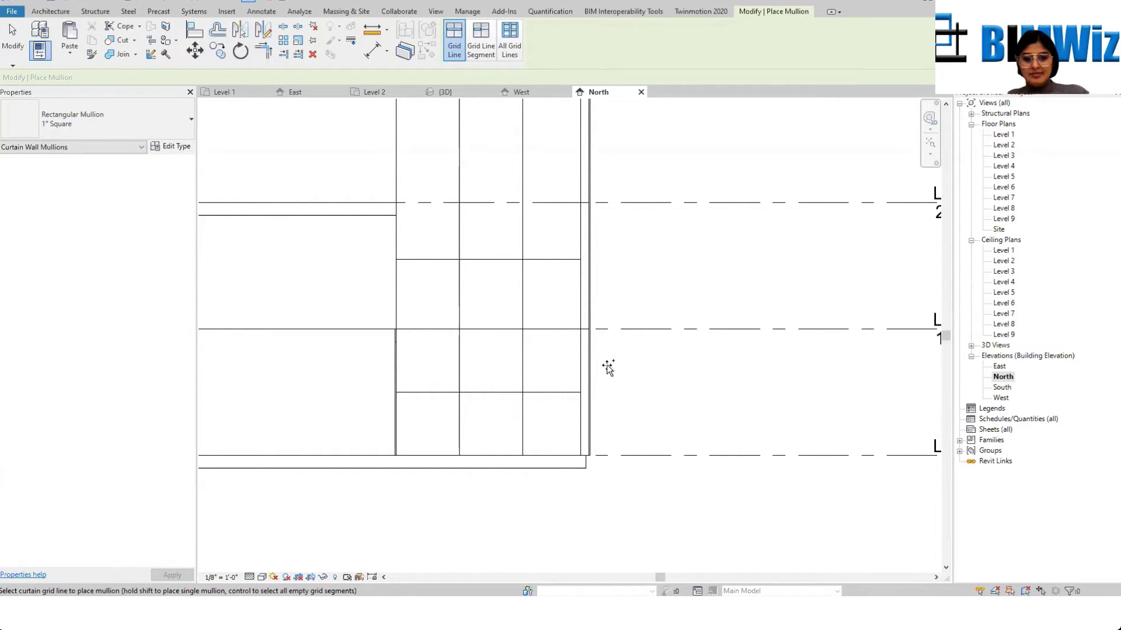
{"action": "key", "text": "ctrl"}
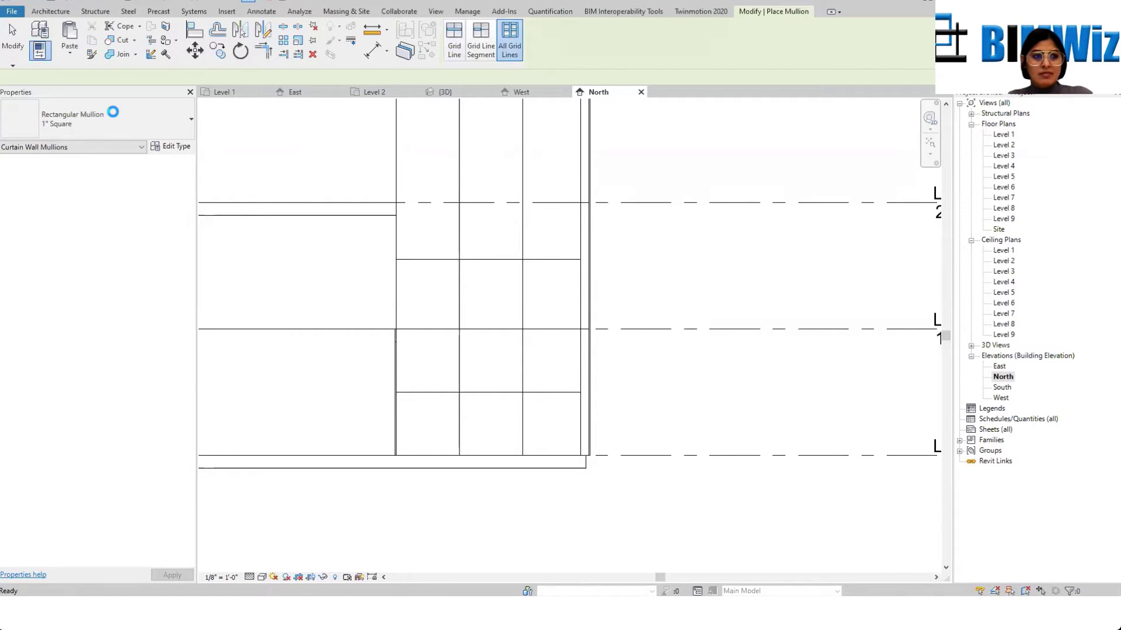
{"action": "left_click", "coordinate": [140, 147]}
{"action": "left_click", "coordinate": [139, 147]}
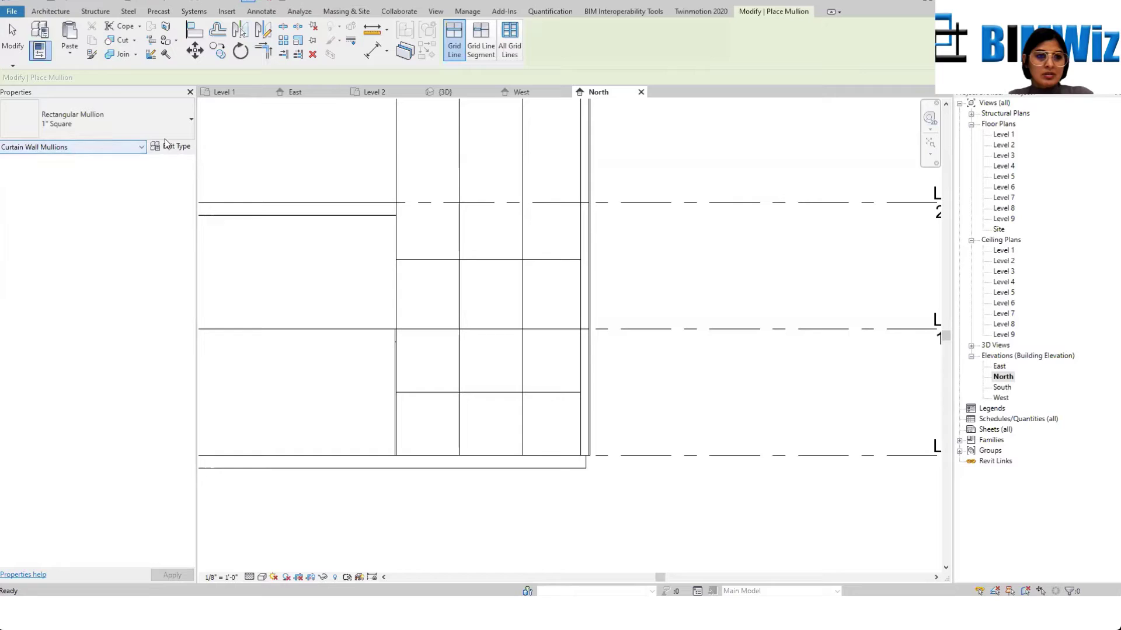
{"action": "key", "text": "Escape"}
{"action": "key", "text": "Escape"}
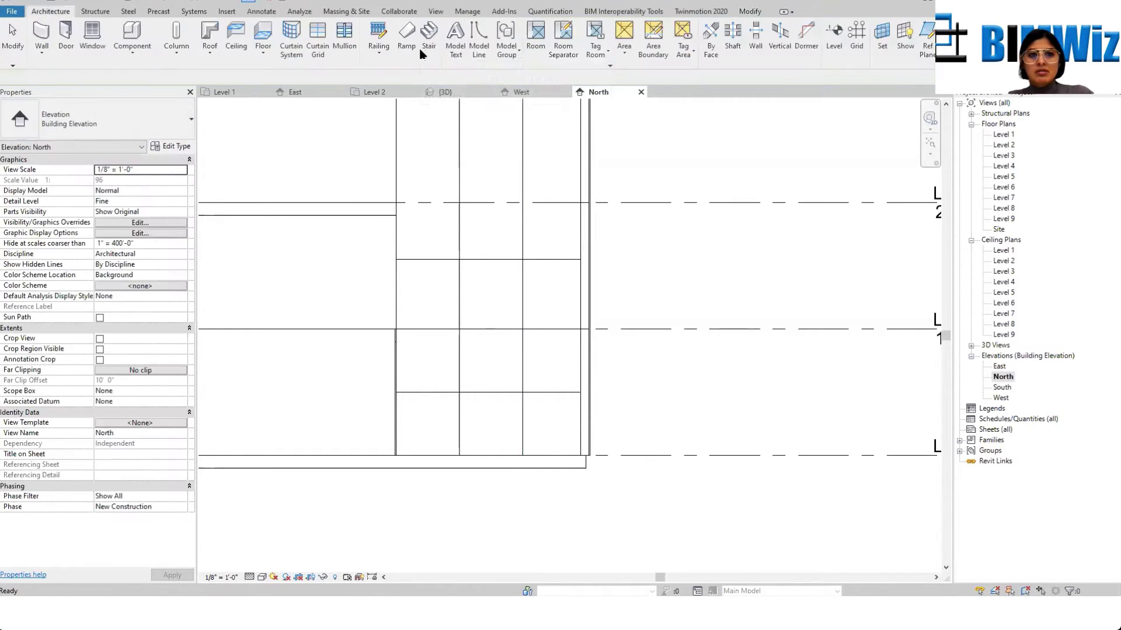
Step: Review the type properties of the 1" Square rectangular mullion and place it along the horizontal grid line between Level 1 and Level 2
{"action": "left_click", "coordinate": [350, 36]}
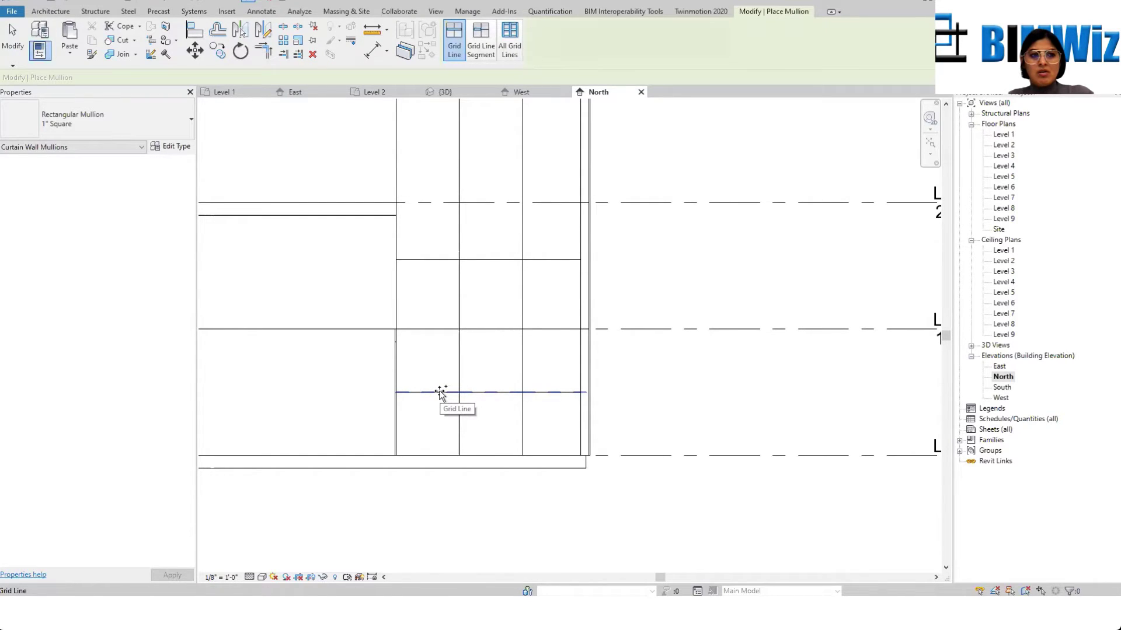
{"action": "left_click", "coordinate": [127, 122]}
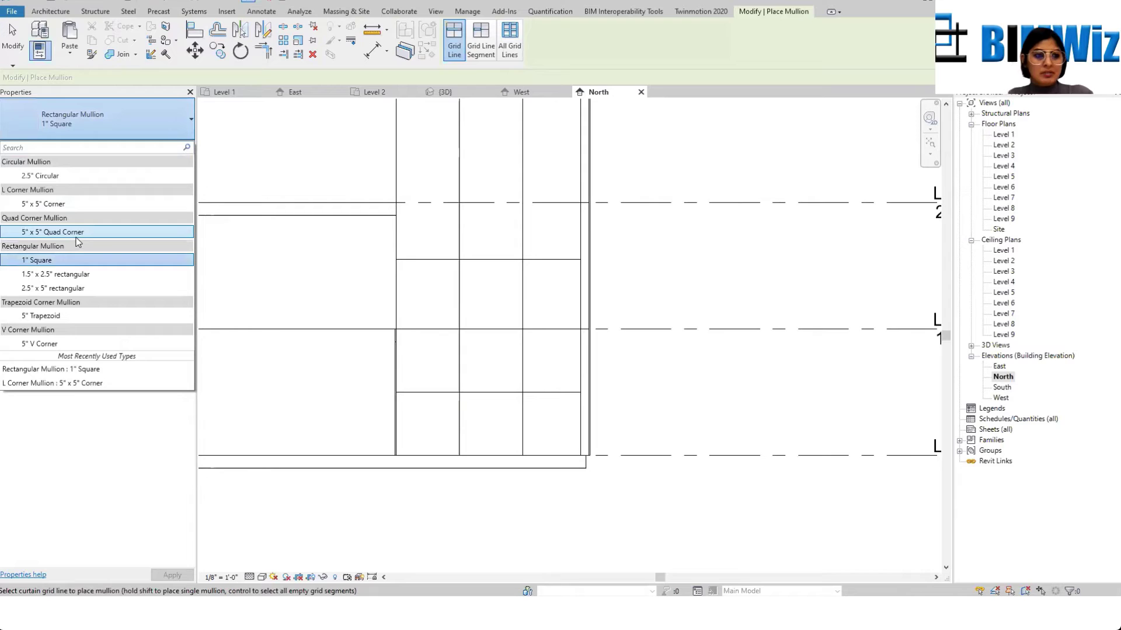
{"action": "left_click", "coordinate": [75, 263]}
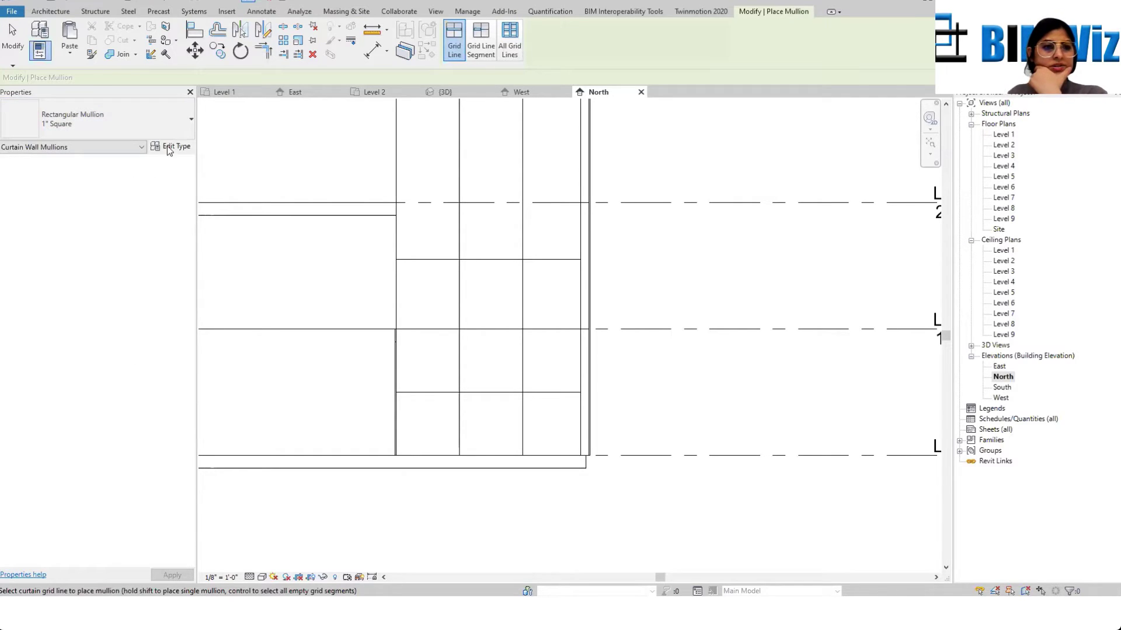
{"action": "left_click", "coordinate": [169, 147]}
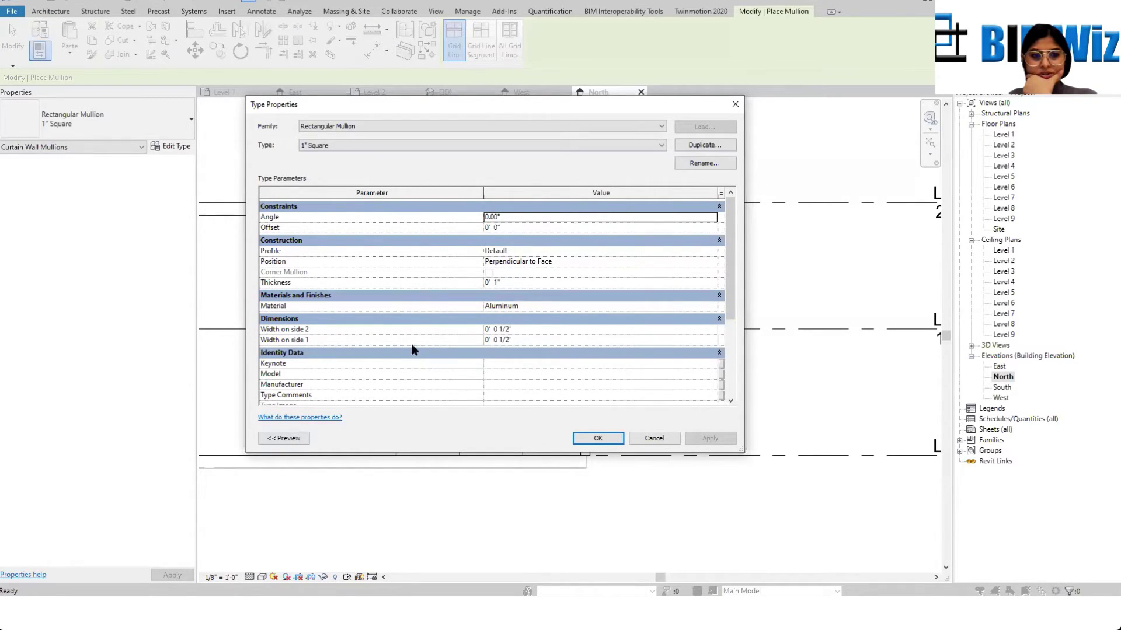
{"action": "scroll", "coordinate": [411, 350], "scroll_direction": "down", "scroll_amount": 3}
{"action": "scroll", "coordinate": [412, 351], "scroll_direction": "up", "scroll_amount": 3}
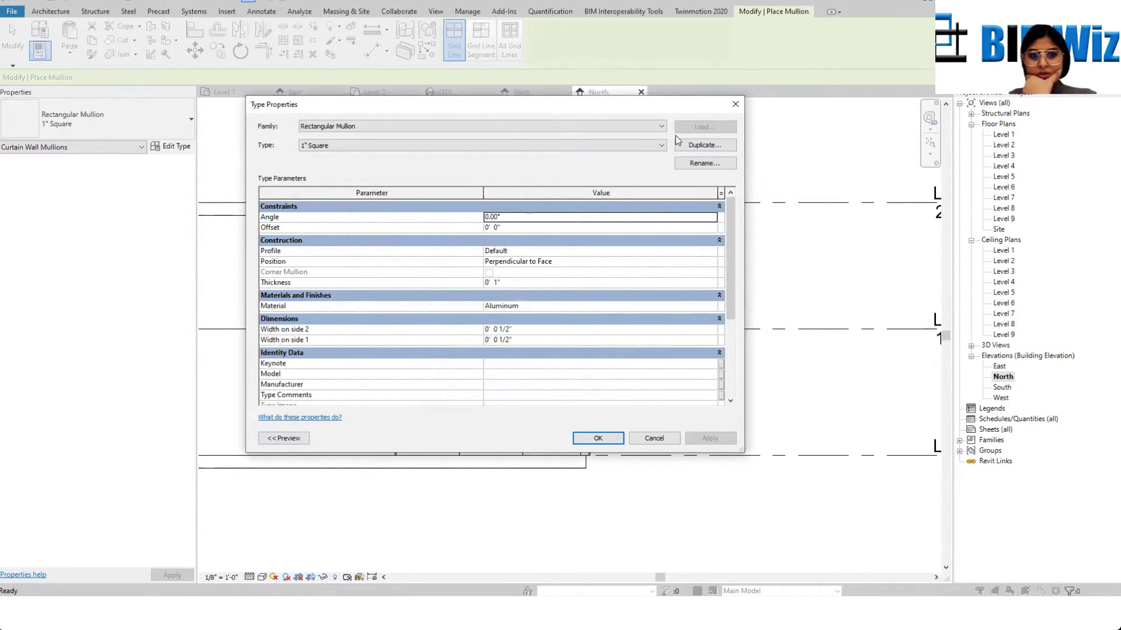
{"action": "left_click", "coordinate": [735, 104]}
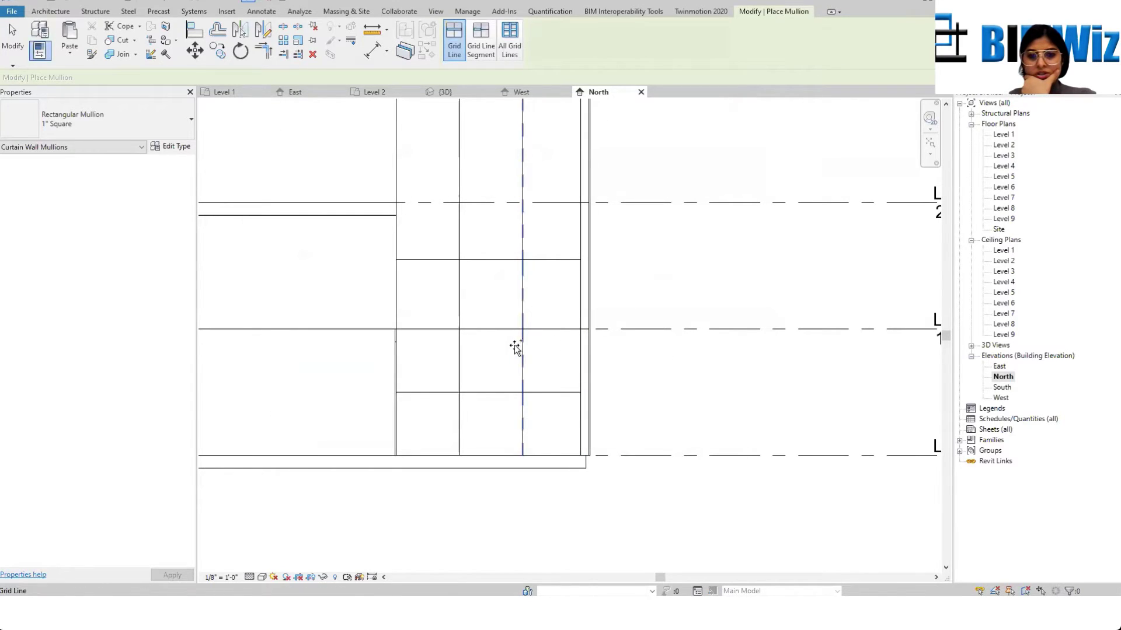
{"action": "left_click", "coordinate": [492, 394]}
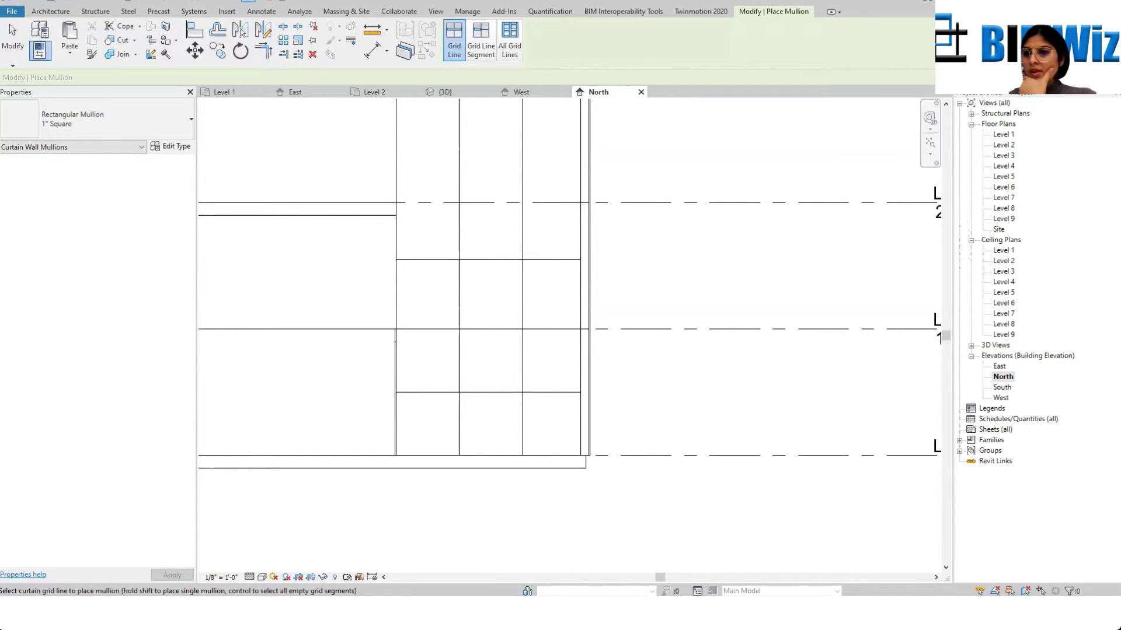
Step: In the Level 1 floor plan, place a 1" Square mullion on the curtain wall's vertical grid line
{"action": "double_click", "coordinate": [1002, 134]}
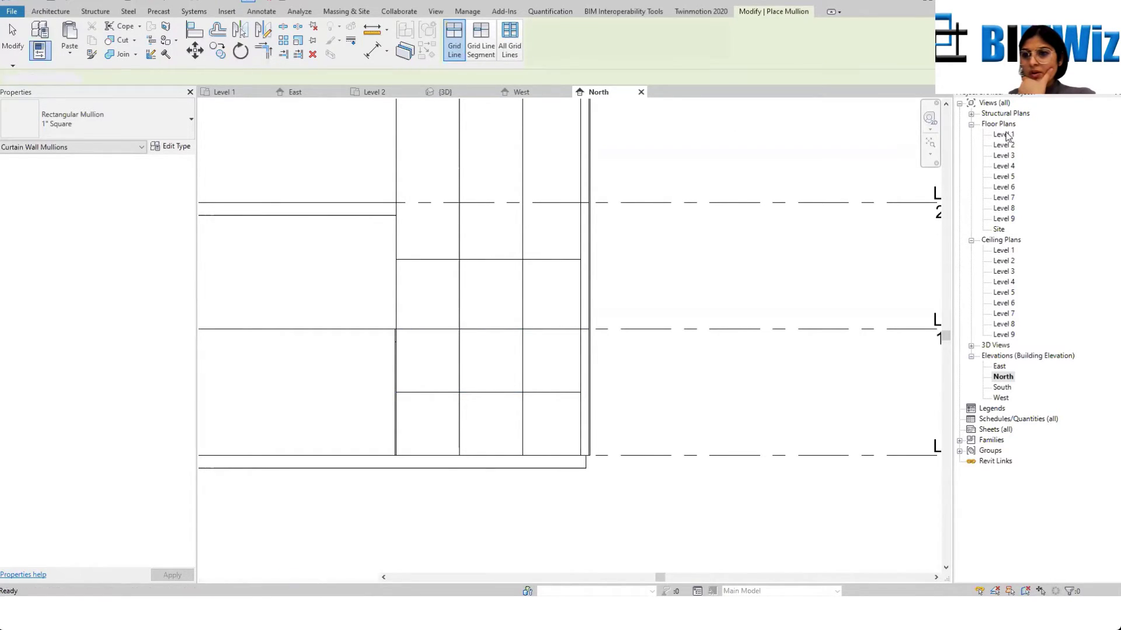
{"action": "scroll", "coordinate": [571, 262], "scroll_direction": "up", "scroll_amount": 6}
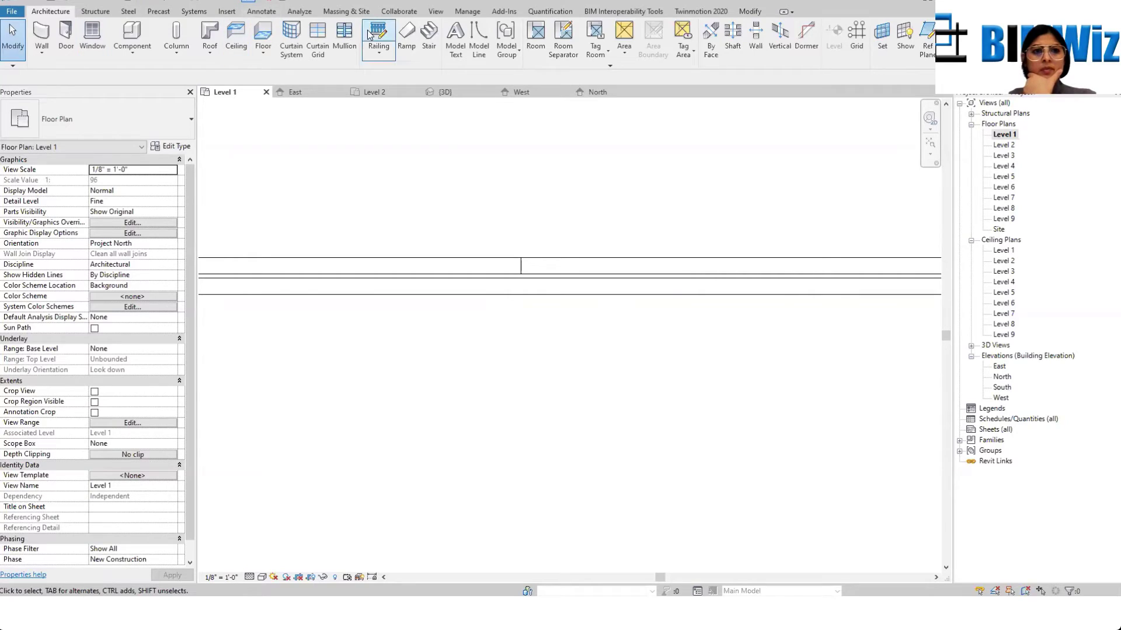
{"action": "left_click", "coordinate": [347, 41]}
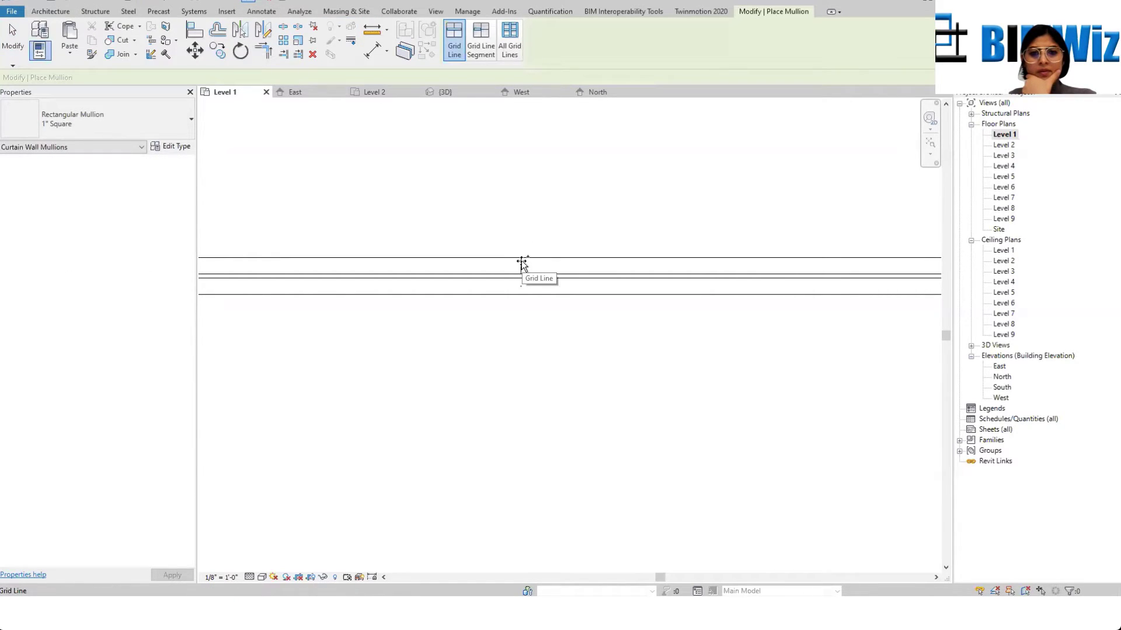
{"action": "left_click", "coordinate": [521, 263]}
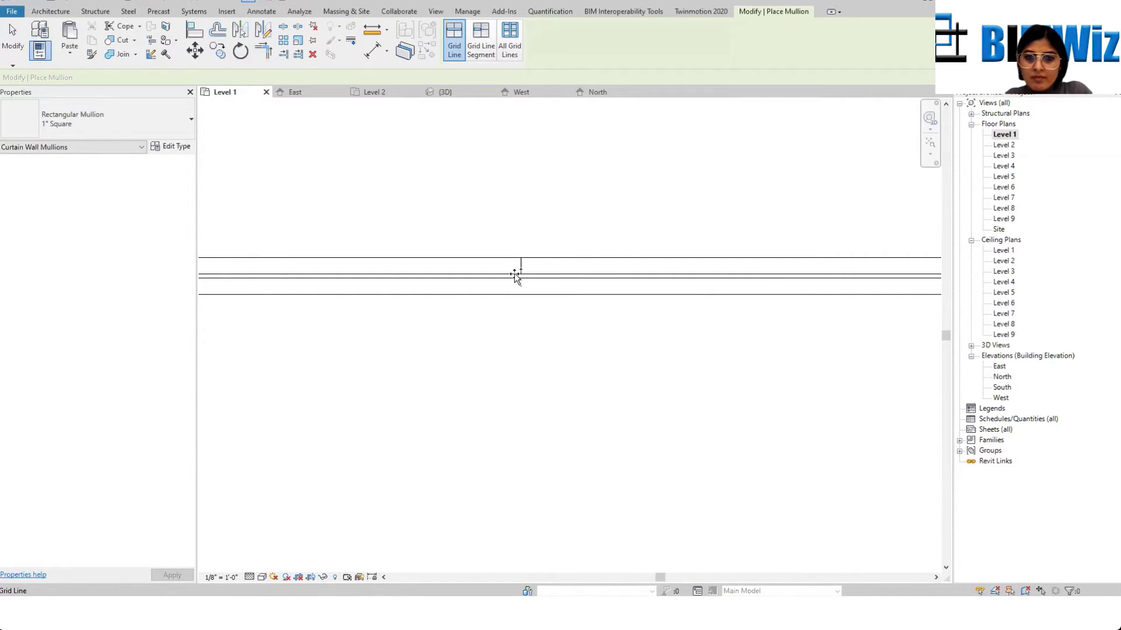
{"action": "scroll", "coordinate": [583, 340], "scroll_direction": "down", "scroll_amount": 3}
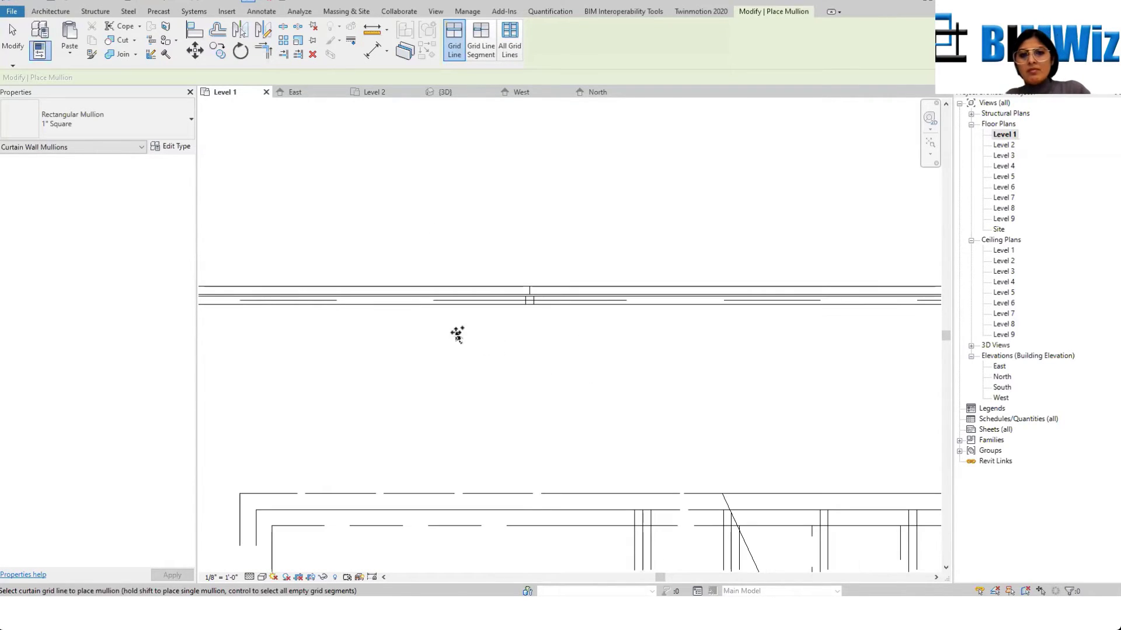
{"action": "key", "text": "Escape"}
Step: Select the new 1" Square mullion in the Level 1 plan and examine its position on the curtain wall and its available options
{"action": "scroll", "coordinate": [525, 289], "scroll_direction": "up", "scroll_amount": 5}
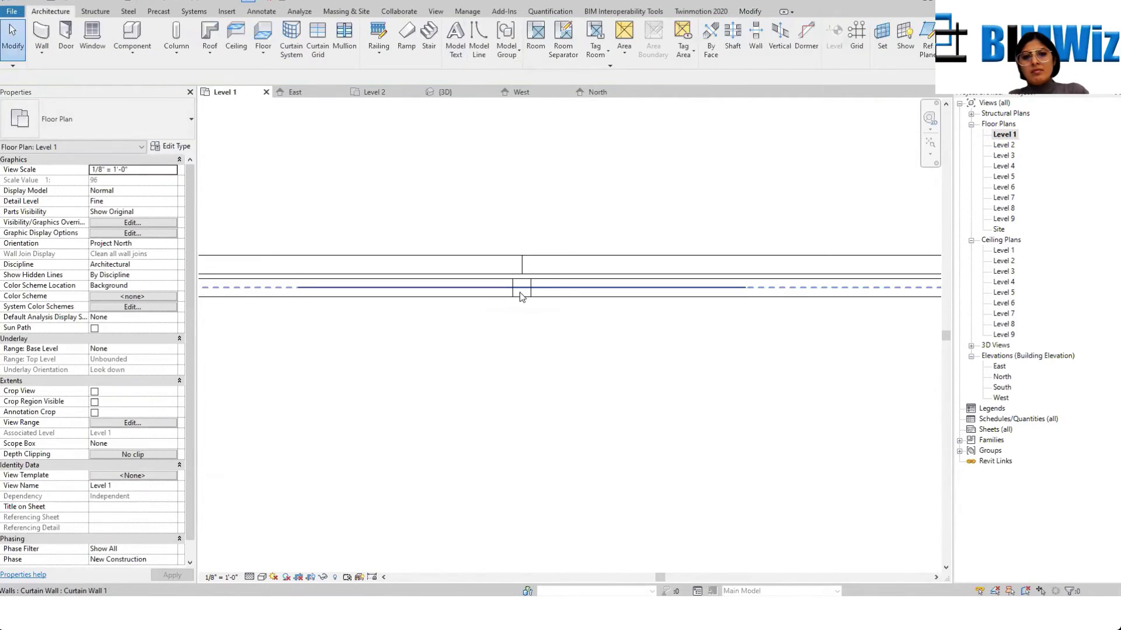
{"action": "left_click", "coordinate": [553, 290]}
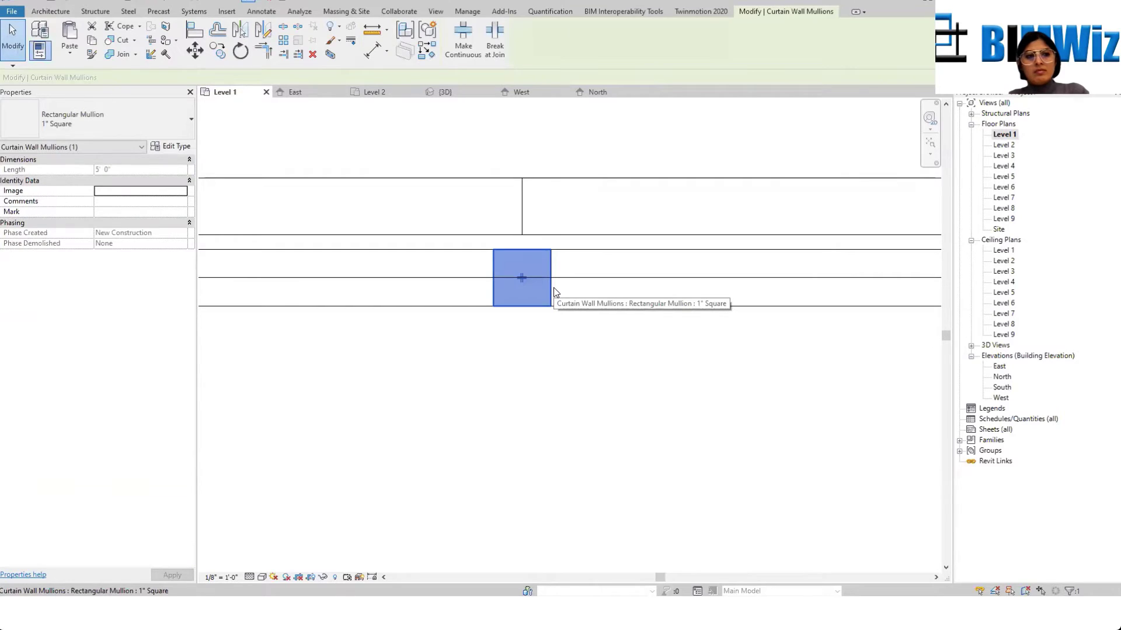
{"action": "right_click", "coordinate": [554, 290]}
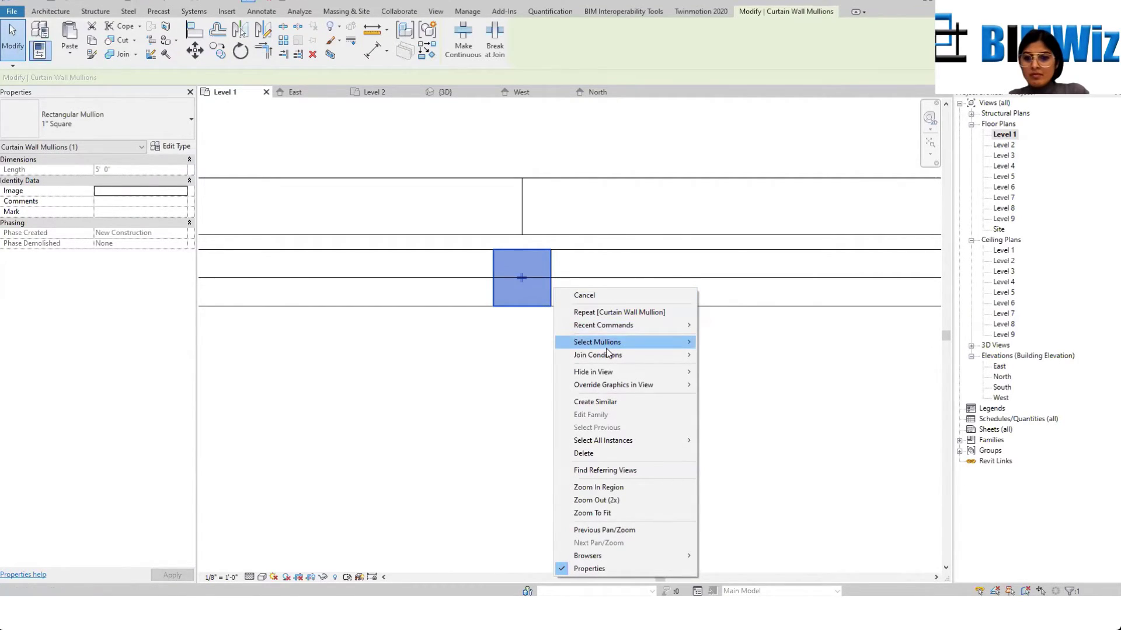
{"action": "left_click", "coordinate": [506, 349]}
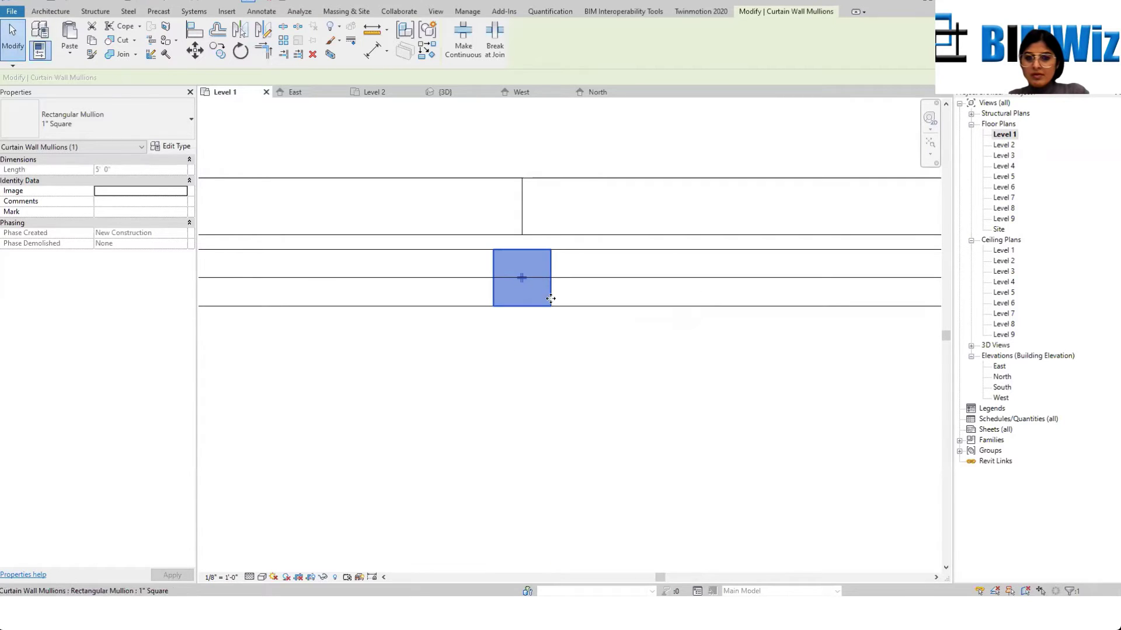
{"action": "left_click", "coordinate": [506, 349]}
{"action": "left_click", "coordinate": [550, 286]}
{"action": "scroll", "coordinate": [547, 288], "scroll_direction": "down", "scroll_amount": 1}
{"action": "scroll", "coordinate": [546, 289], "scroll_direction": "down", "scroll_amount": 2}
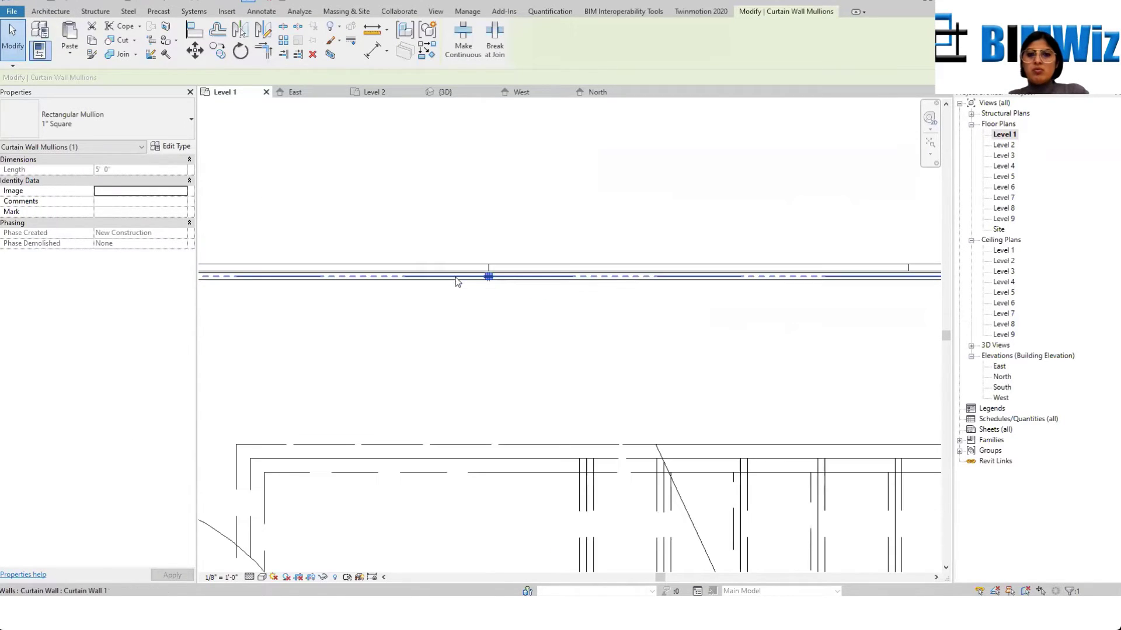
Step: Change the curtain wall's 1" Square mullion in the Level 1 plan to the 1.5" x 2.5" rectangular type
{"action": "key", "text": "Escape"}
{"action": "scroll", "coordinate": [548, 293], "scroll_direction": "down", "scroll_amount": 3}
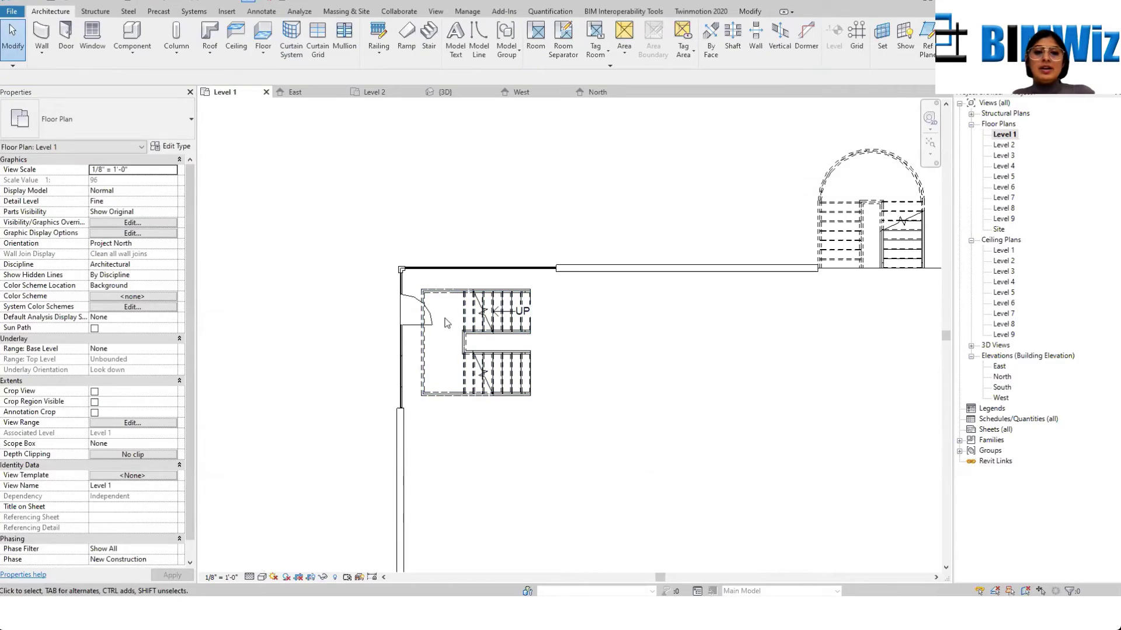
{"action": "scroll", "coordinate": [431, 275], "scroll_direction": "up", "scroll_amount": 5}
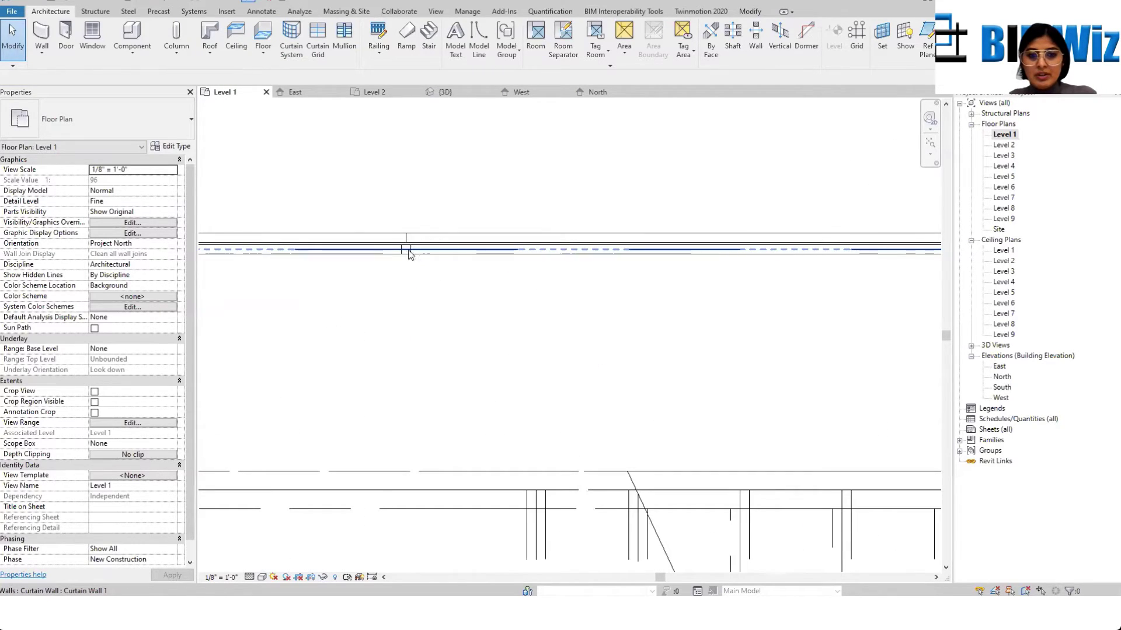
{"action": "scroll", "coordinate": [408, 252], "scroll_direction": "up", "scroll_amount": 1}
{"action": "left_click_drag", "start_coordinate": [361, 168], "coordinate": [515, 344]}
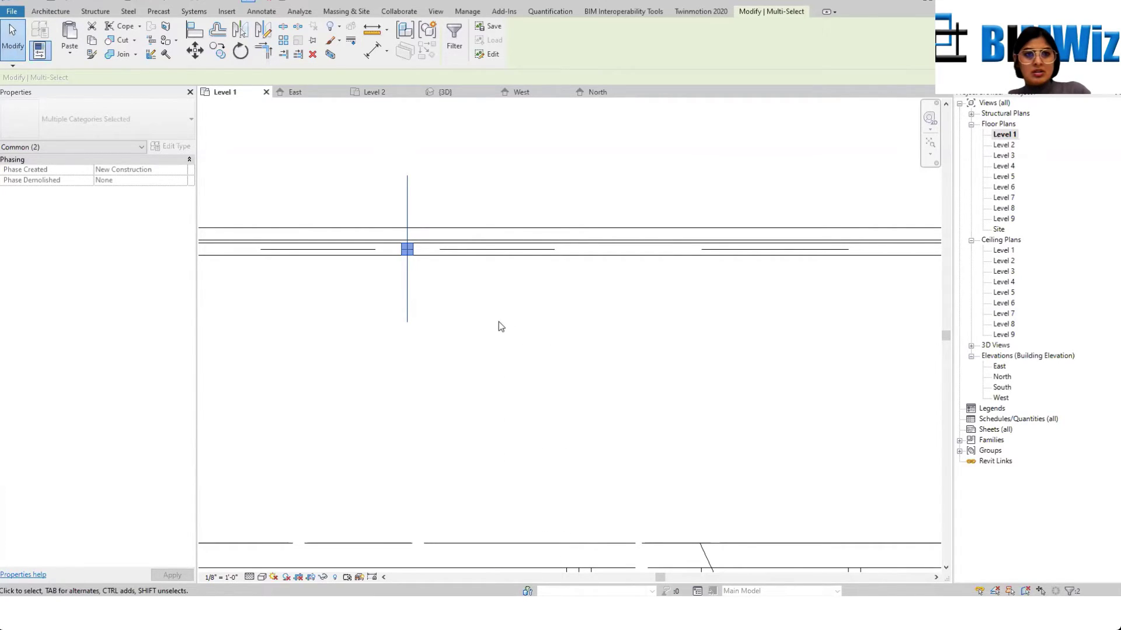
{"action": "key", "text": "Escape"}
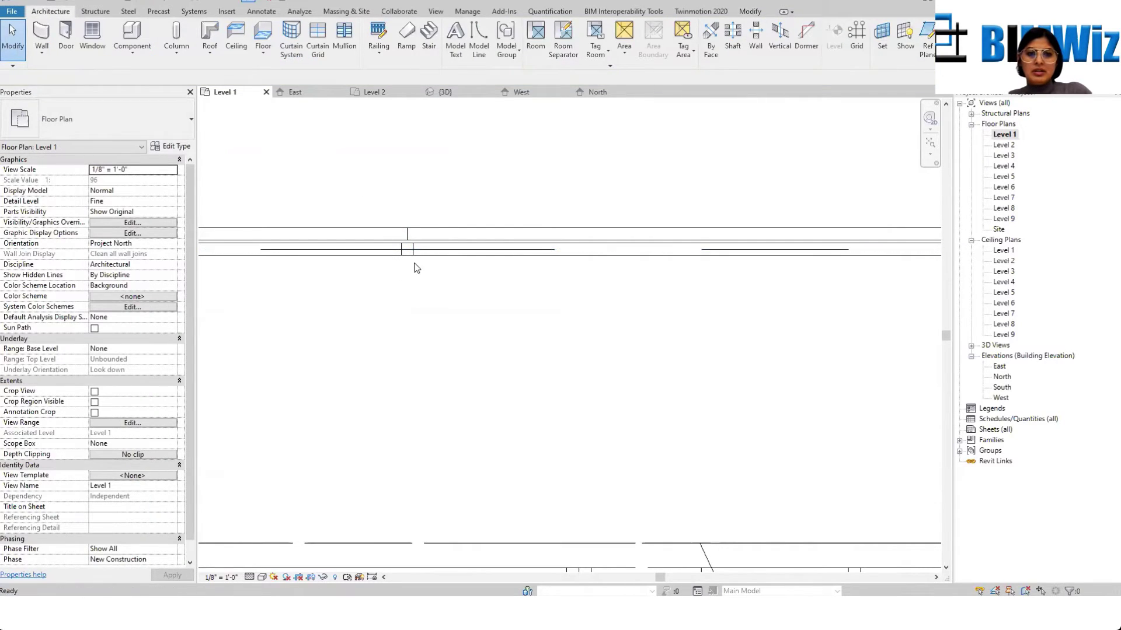
{"action": "scroll", "coordinate": [420, 257], "scroll_direction": "up", "scroll_amount": 3}
{"action": "left_click", "coordinate": [417, 256]}
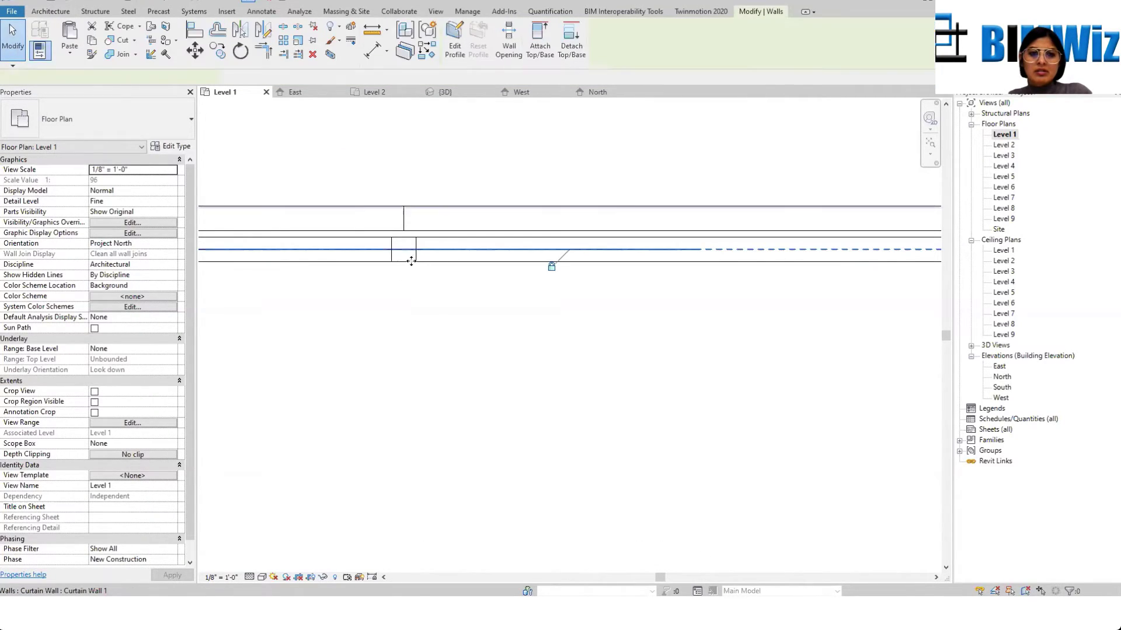
{"action": "left_click_drag", "start_coordinate": [353, 159], "coordinate": [488, 382]}
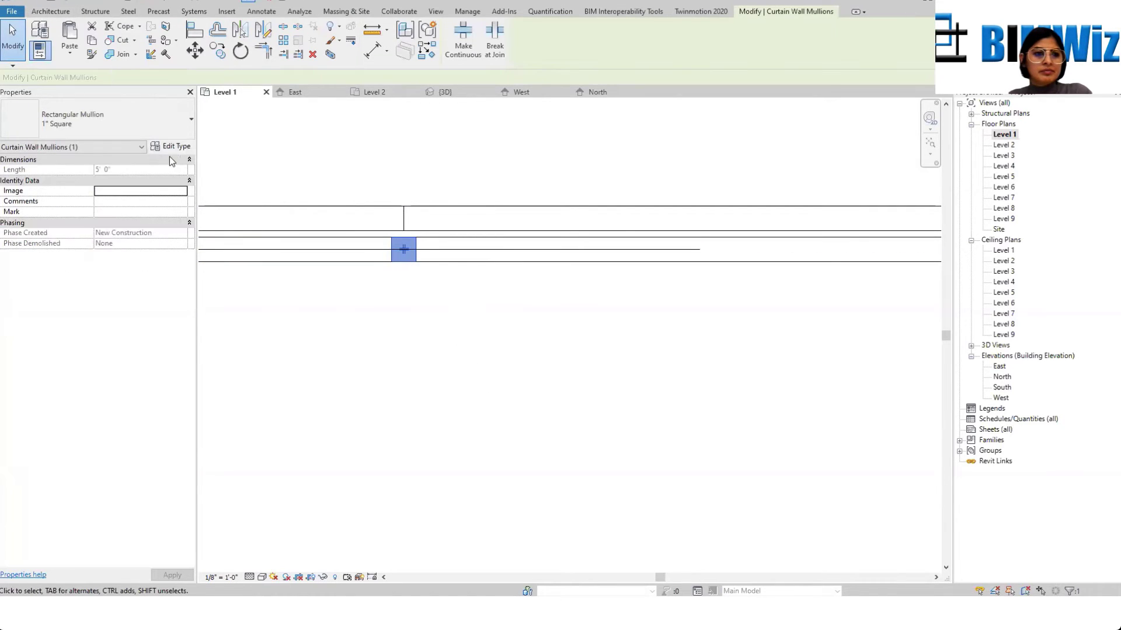
{"action": "left_click", "coordinate": [167, 121]}
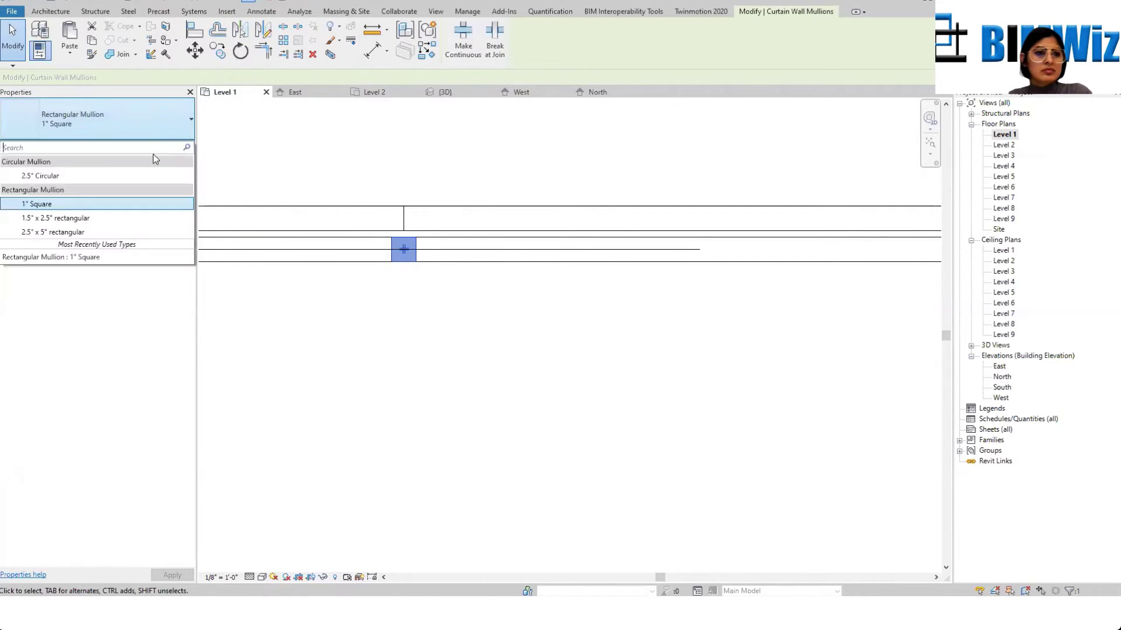
{"action": "left_click", "coordinate": [102, 220]}
{"action": "left_click", "coordinate": [408, 304]}
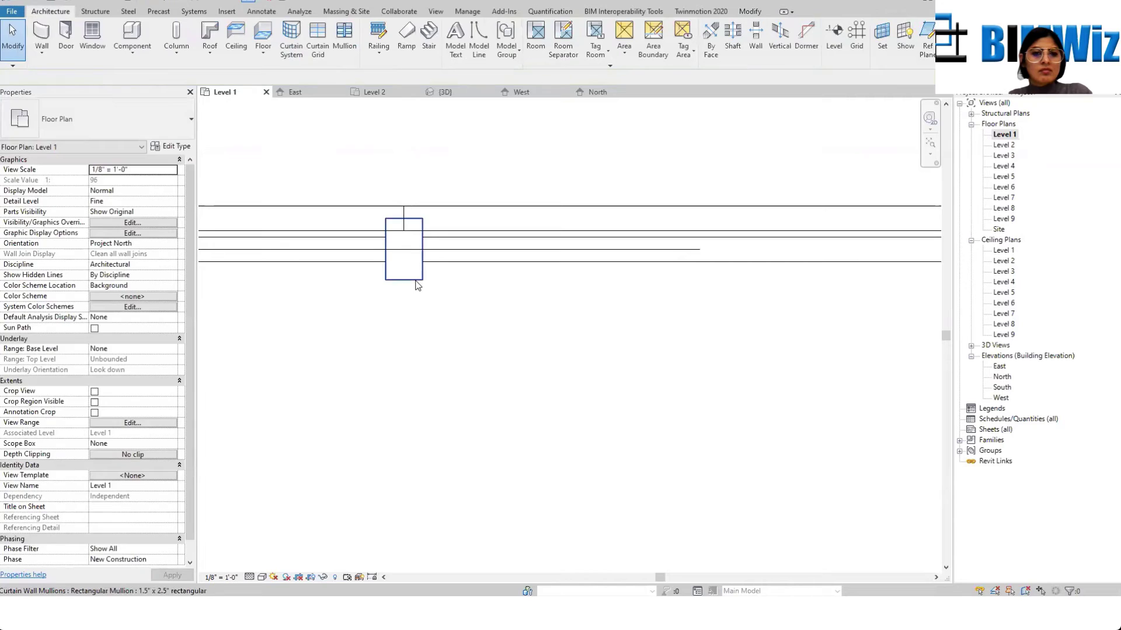
Step: Delete the 1.5" x 2.5" rectangular mullion from the curtain wall in the Level 1 plan and open the West elevation
{"action": "left_click", "coordinate": [415, 279]}
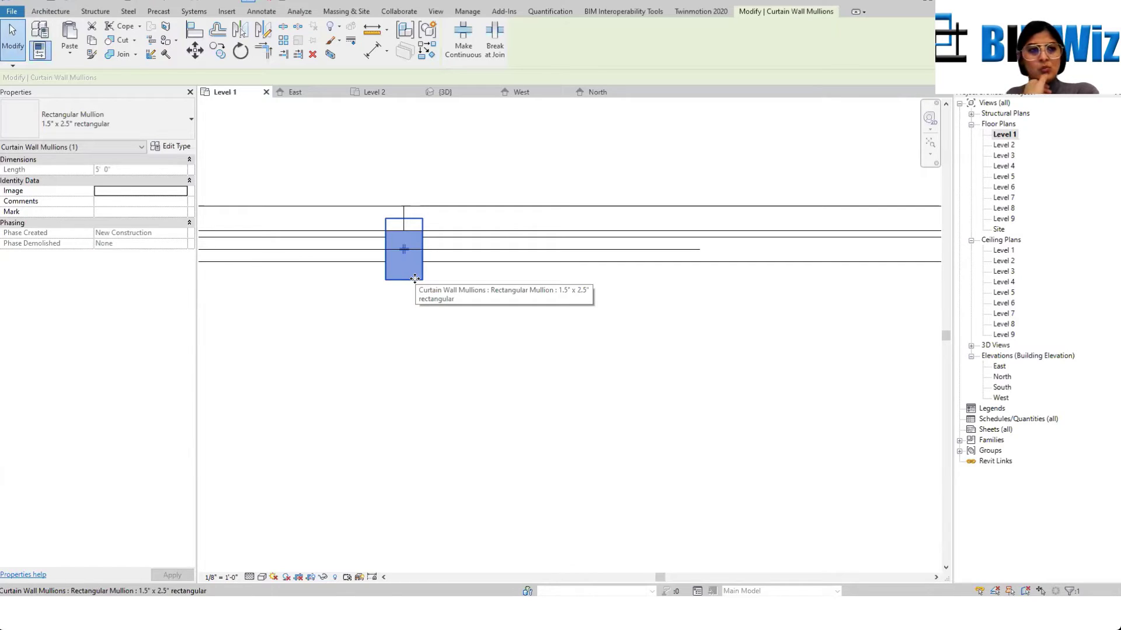
{"action": "key", "text": "Escape"}
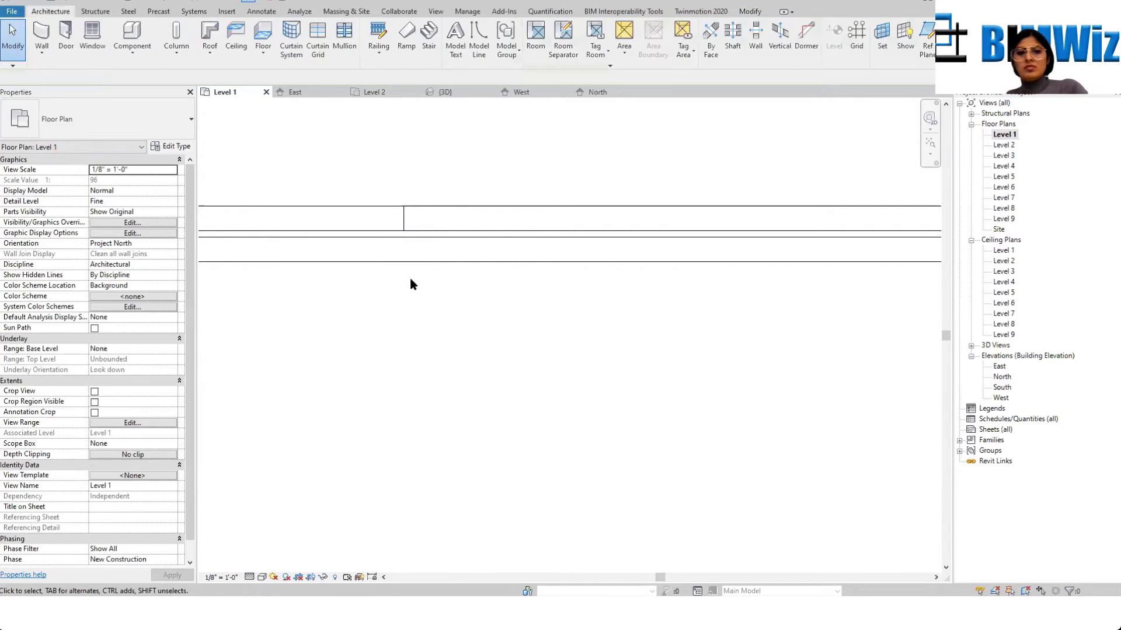
{"action": "scroll", "coordinate": [410, 278], "scroll_direction": "down", "scroll_amount": 5}
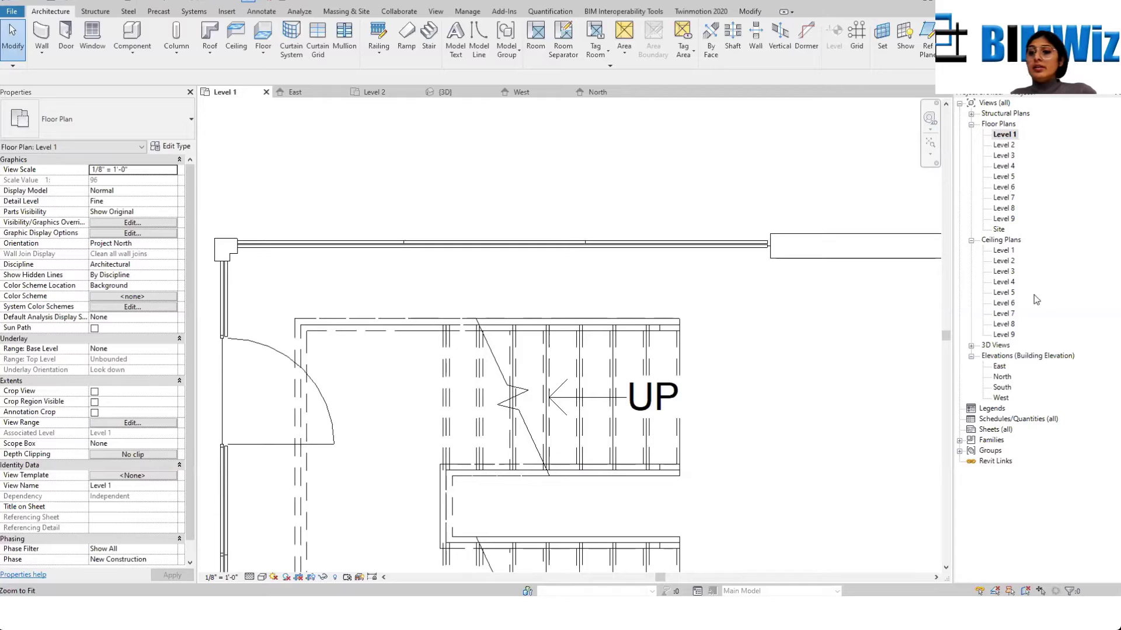
{"action": "double_click", "coordinate": [1000, 398]}
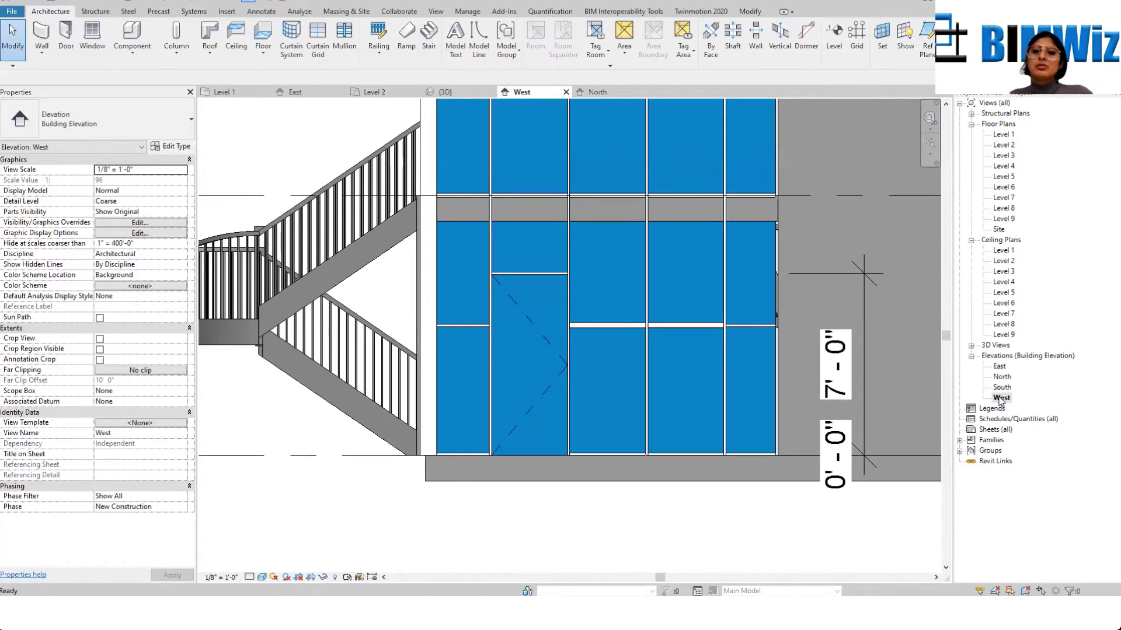
Step: Delete the 1" Square mullion above the glass door in the west curtain wall and the grid line at the door's head
{"action": "left_click", "coordinate": [520, 274]}
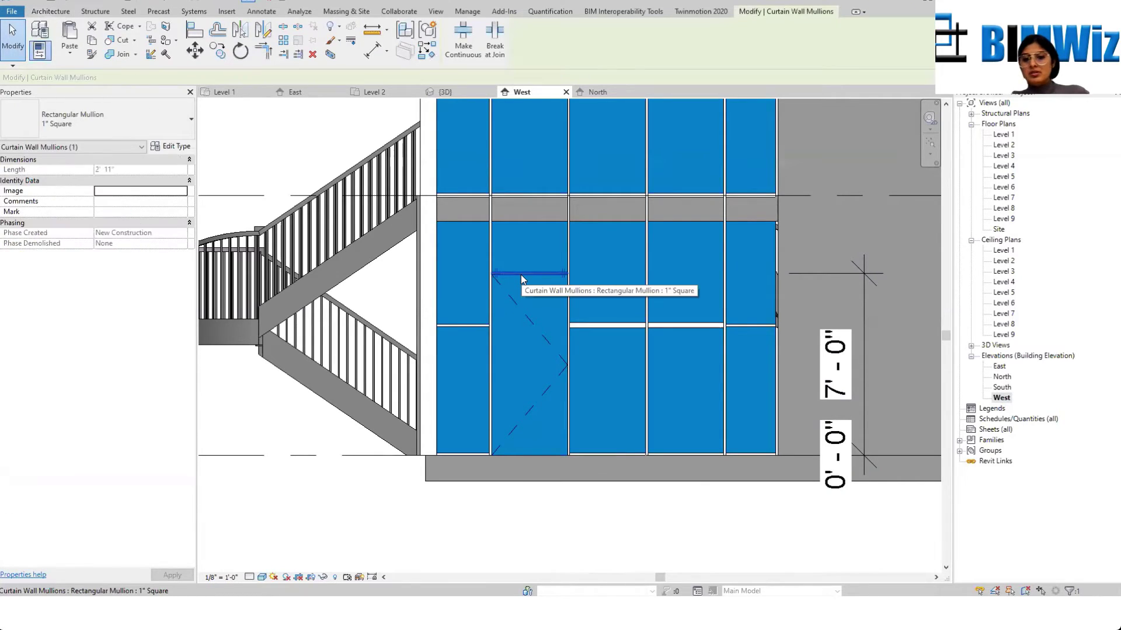
{"action": "key", "text": "Escape"}
{"action": "left_click", "coordinate": [529, 272]}
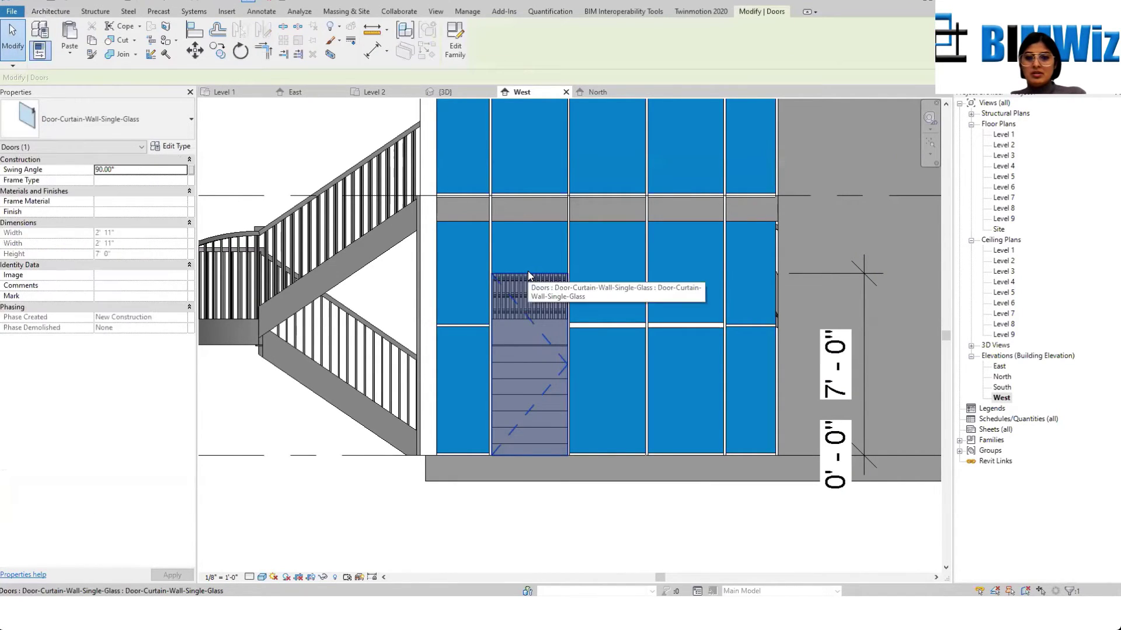
{"action": "left_click", "coordinate": [465, 327]}
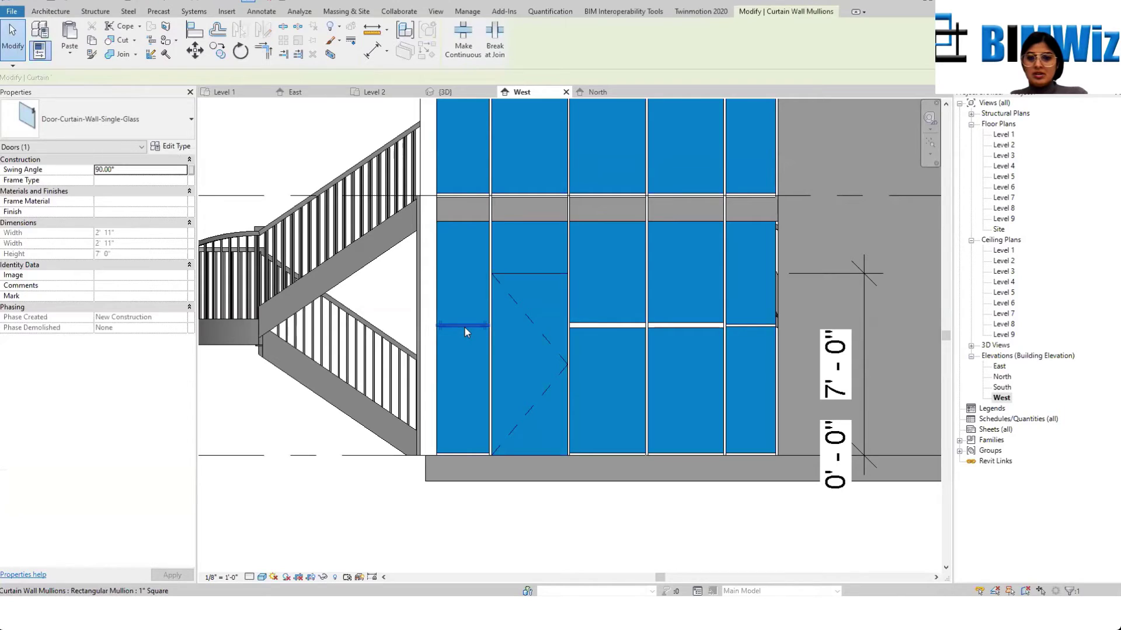
{"action": "left_click", "coordinate": [542, 278]}
{"action": "key", "text": "Escape"}
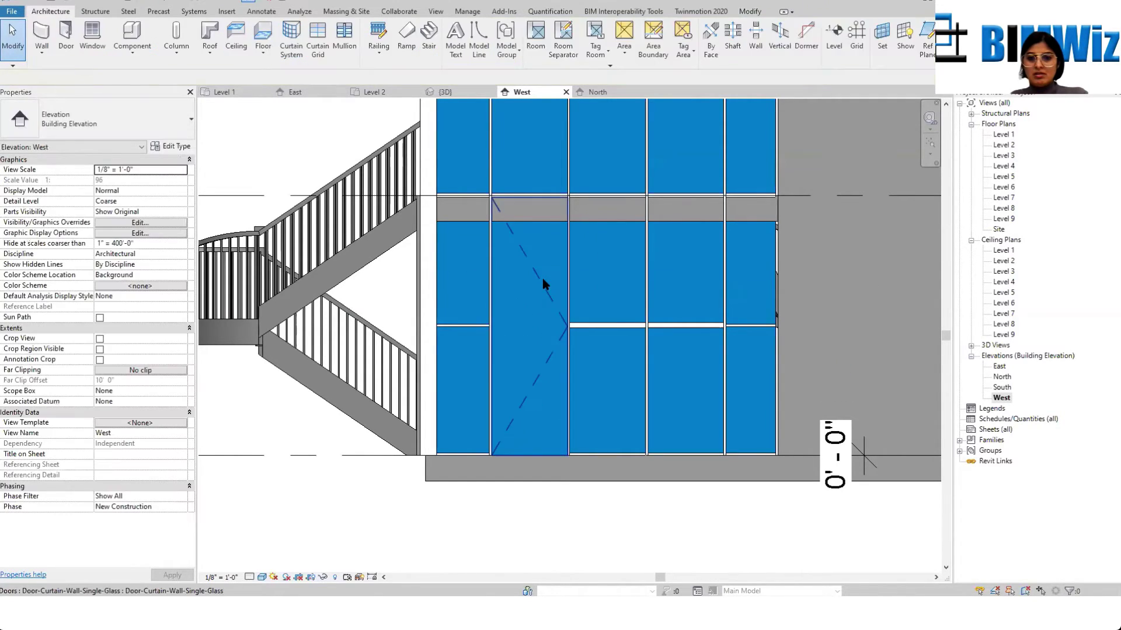
Step: Examine the type of the thicker horizontal mullion beside the door and how the door fills its curtain wall bay
{"action": "scroll", "coordinate": [543, 279], "scroll_direction": "down", "scroll_amount": 4}
{"action": "scroll", "coordinate": [543, 275], "scroll_direction": "up", "scroll_amount": 3}
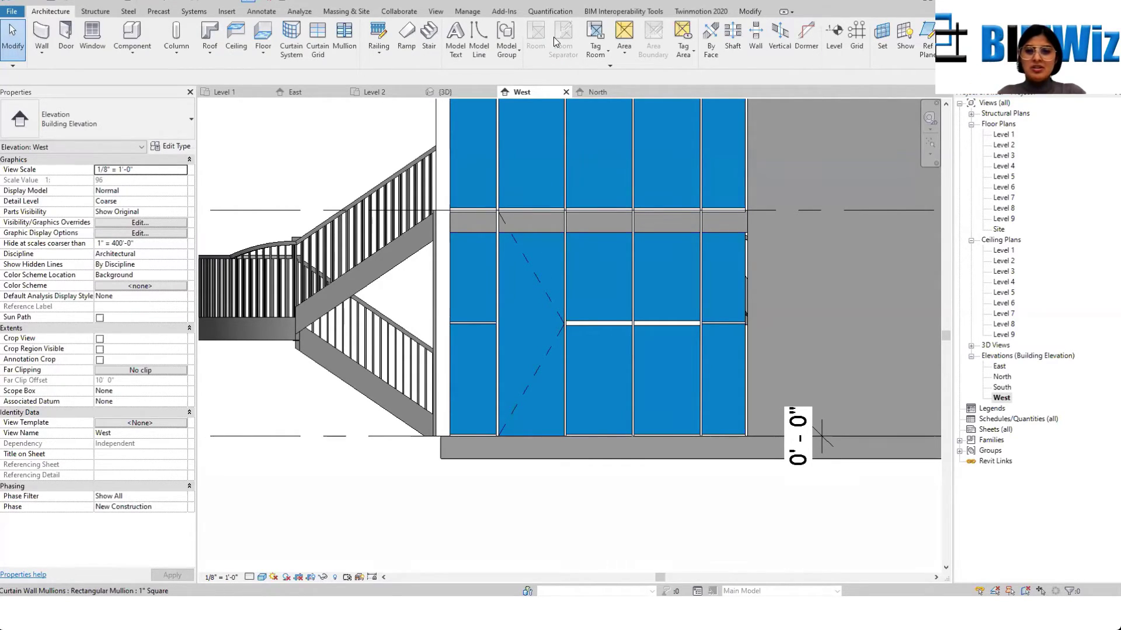
{"action": "scroll", "coordinate": [625, 324], "scroll_direction": "up", "scroll_amount": 3}
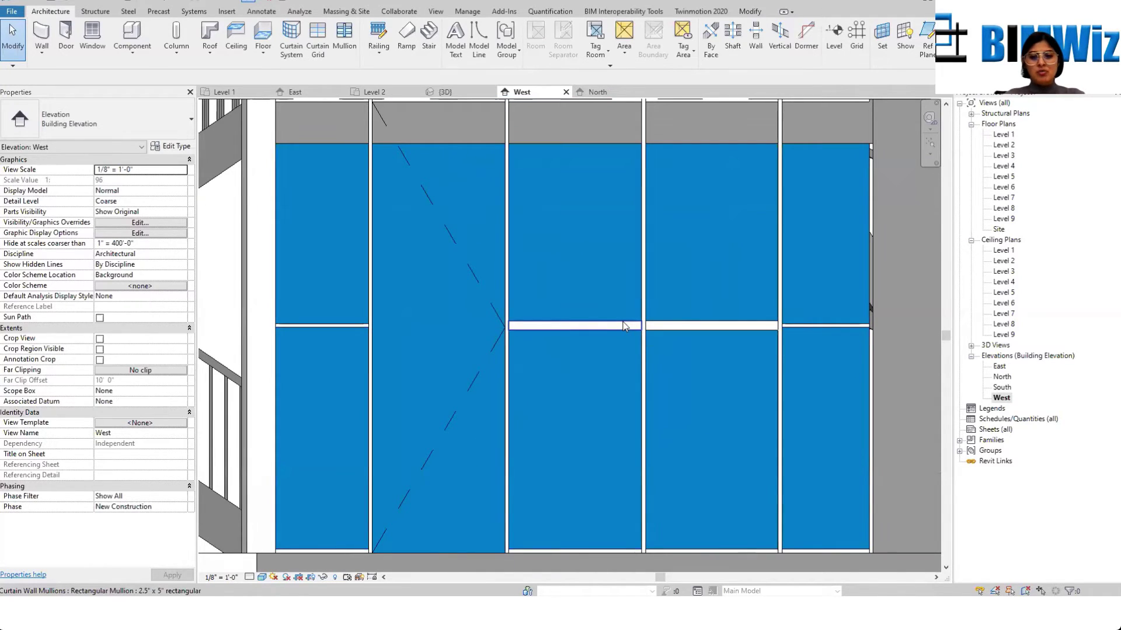
{"action": "left_click", "coordinate": [622, 325]}
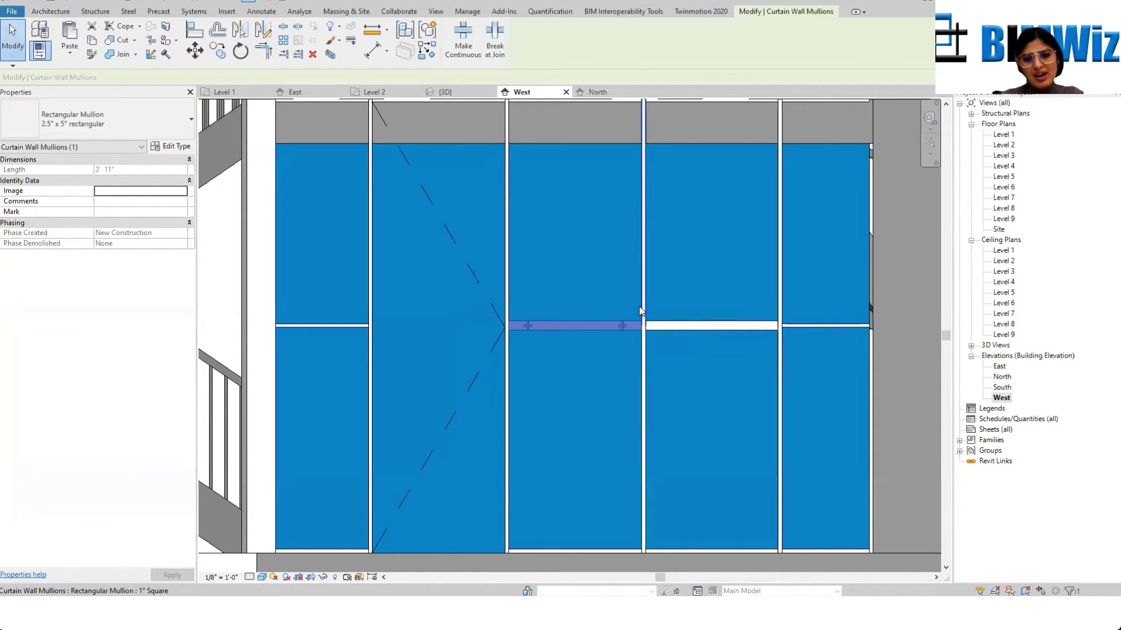
{"action": "key", "text": "Escape"}
{"action": "scroll", "coordinate": [462, 255], "scroll_direction": "down", "scroll_amount": 3}
{"action": "scroll", "coordinate": [440, 193], "scroll_direction": "up", "scroll_amount": 3}
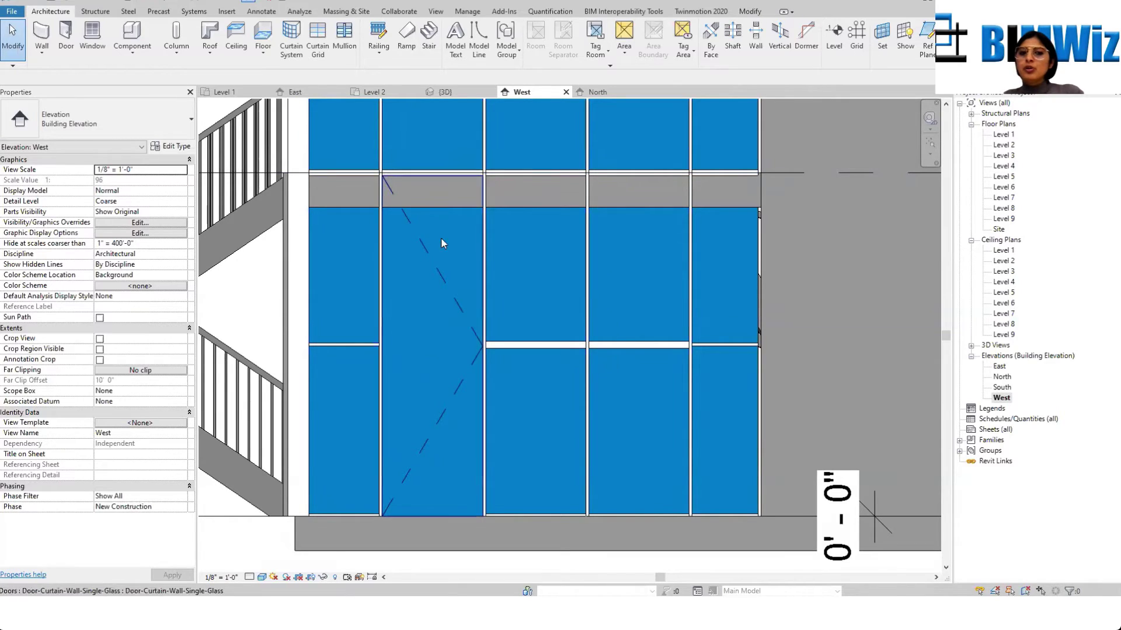
{"action": "scroll", "coordinate": [459, 293], "scroll_direction": "up", "scroll_amount": 1}
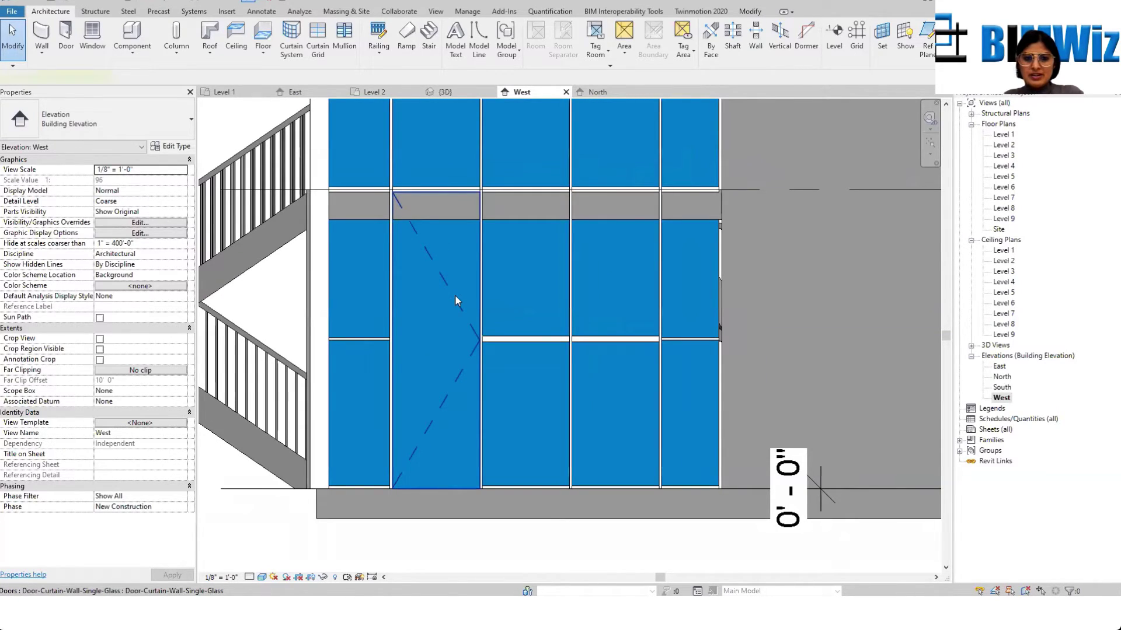
Step: Undo the deletion of the mullion and grid line at the door's head
{"action": "left_click", "coordinate": [455, 296]}
{"action": "key", "text": "Escape"}
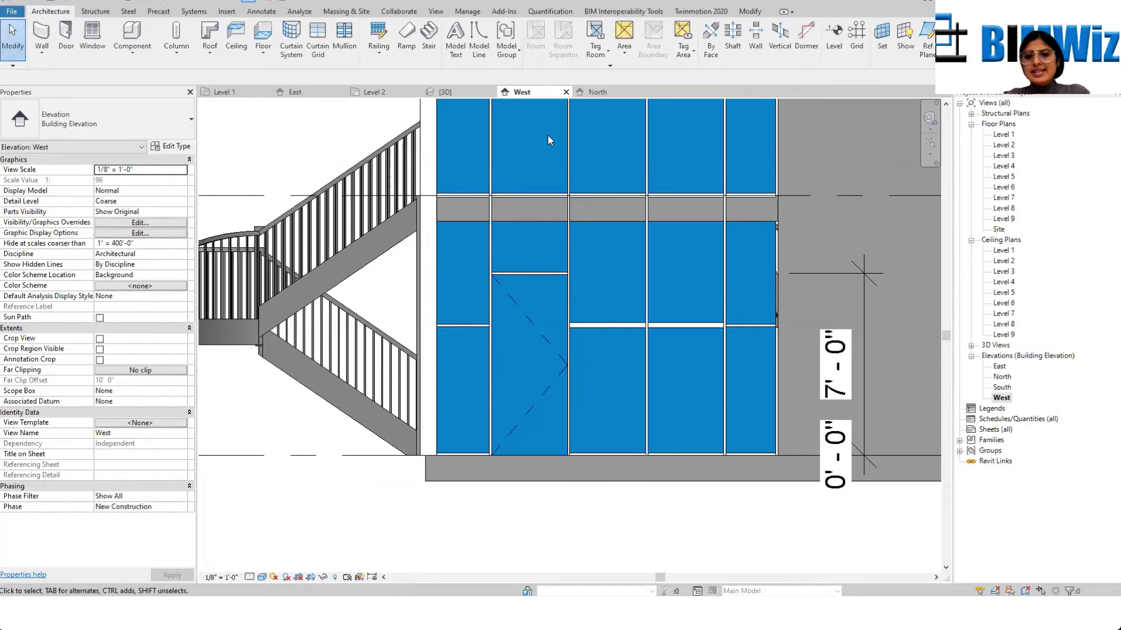
Step: Add a horizontal curtain grid line across the west curtain wall just below the door head, about 6'-9" above Level 1
{"action": "scroll", "coordinate": [583, 371], "scroll_direction": "up", "scroll_amount": 3}
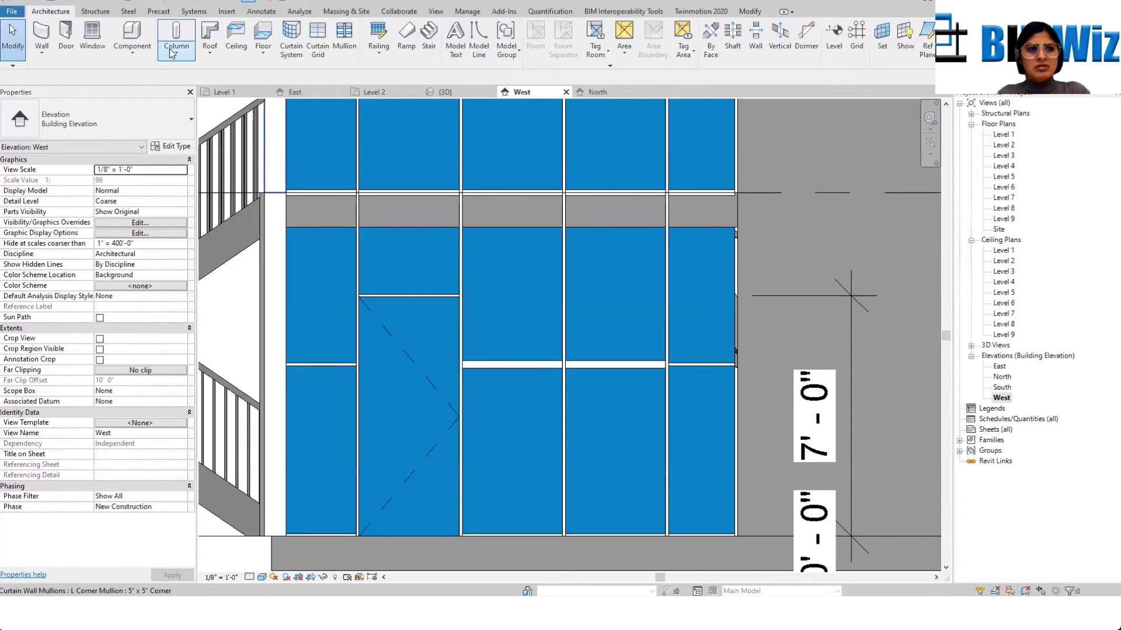
{"action": "left_click", "coordinate": [318, 38]}
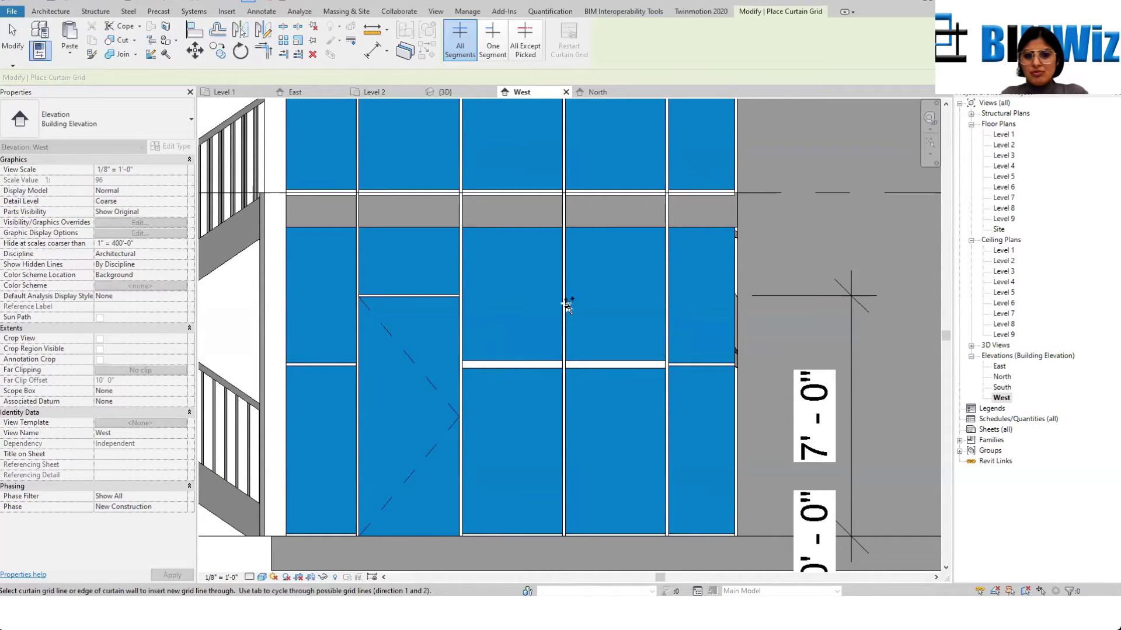
{"action": "scroll", "coordinate": [387, 252], "scroll_direction": "down", "scroll_amount": 2}
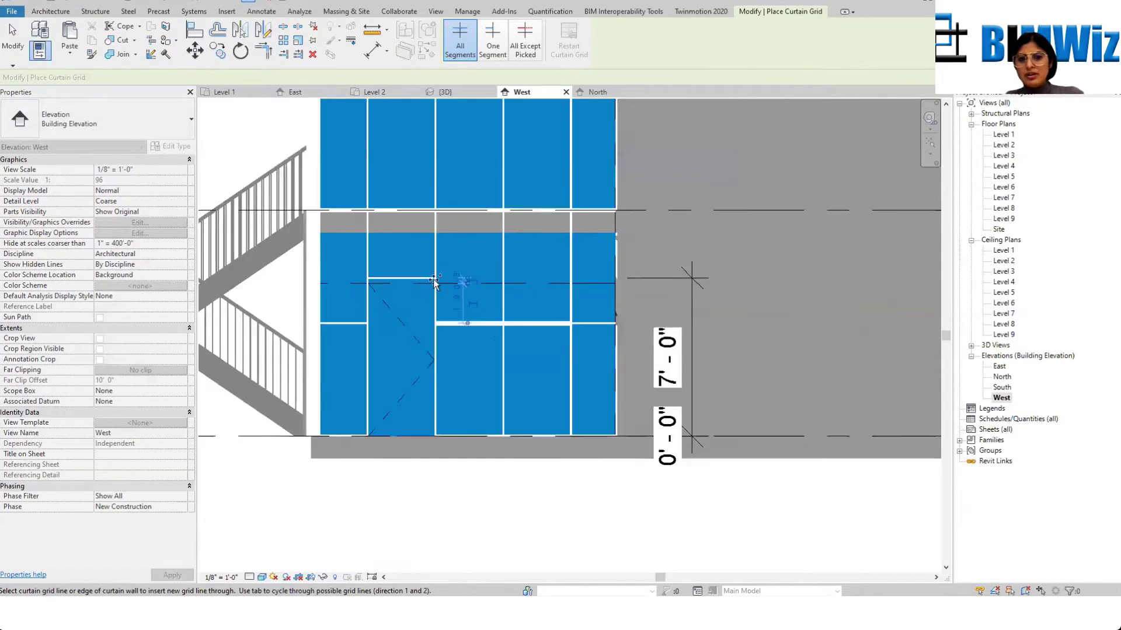
{"action": "scroll", "coordinate": [562, 295], "scroll_direction": "up", "scroll_amount": 2}
{"action": "key", "text": "Escape"}
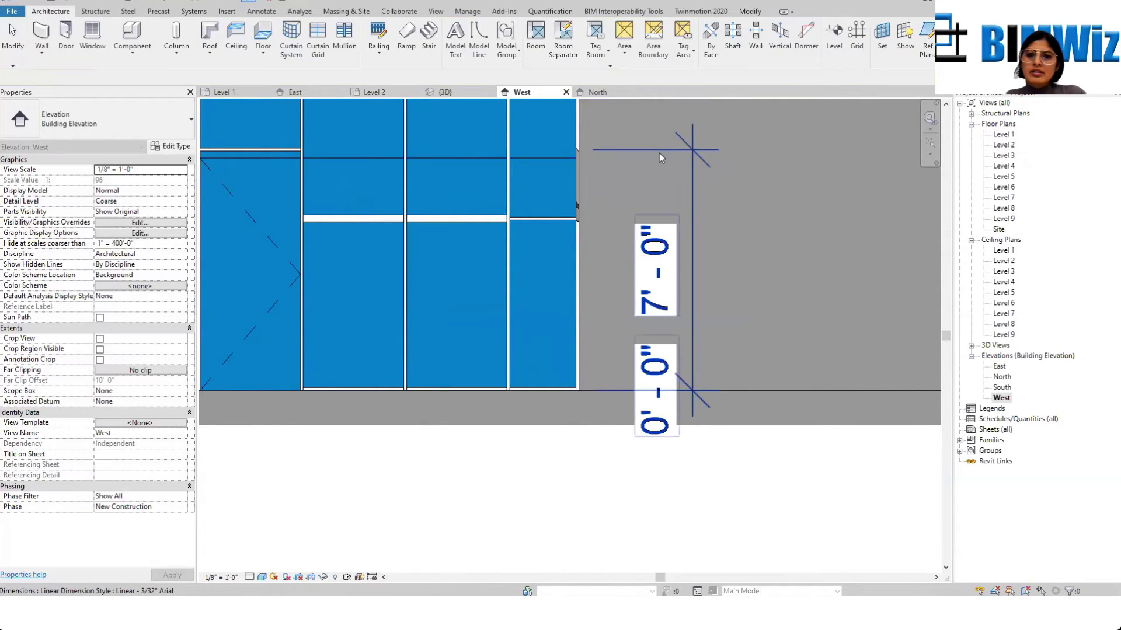
Step: Delete the 7'-0" dimension beside the west curtain wall and check the new grid line's spacing to its neighbouring grid lines
{"action": "left_click", "coordinate": [660, 153]}
{"action": "key", "text": "Delete"}
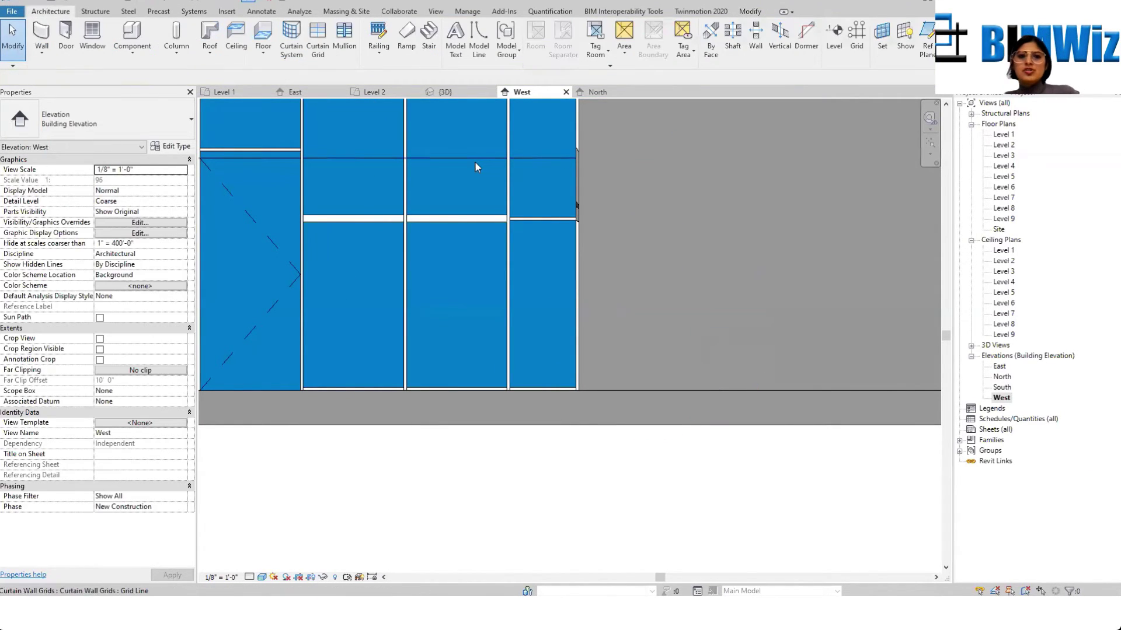
{"action": "left_click", "coordinate": [349, 156]}
{"action": "scroll", "coordinate": [348, 161], "scroll_direction": "up", "scroll_amount": 2}
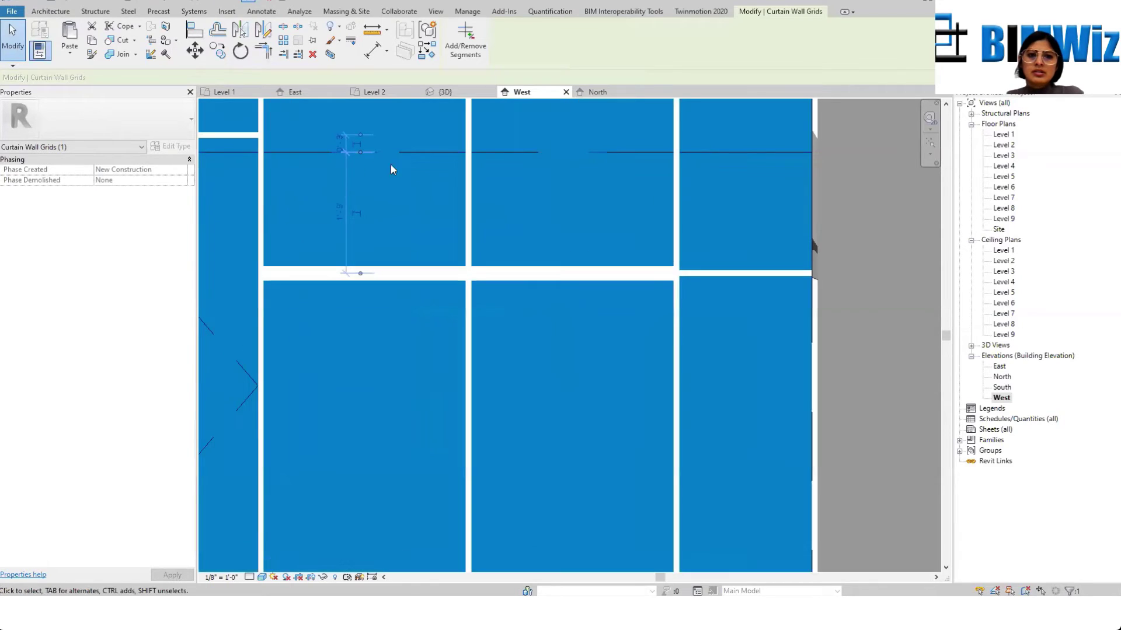
{"action": "scroll", "coordinate": [390, 170], "scroll_direction": "down", "scroll_amount": 3}
{"action": "key", "text": "Escape"}
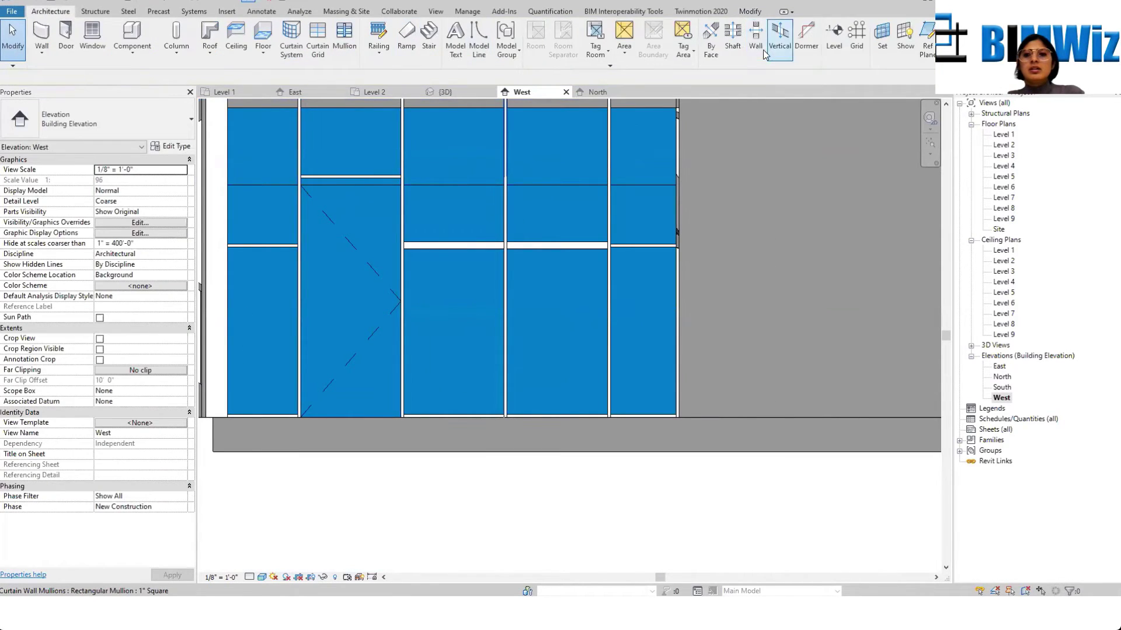
Step: Place an aligned dimension beside the west curtain wall from the new horizontal grid line down to the wall's base
{"action": "left_click", "coordinate": [750, 11]}
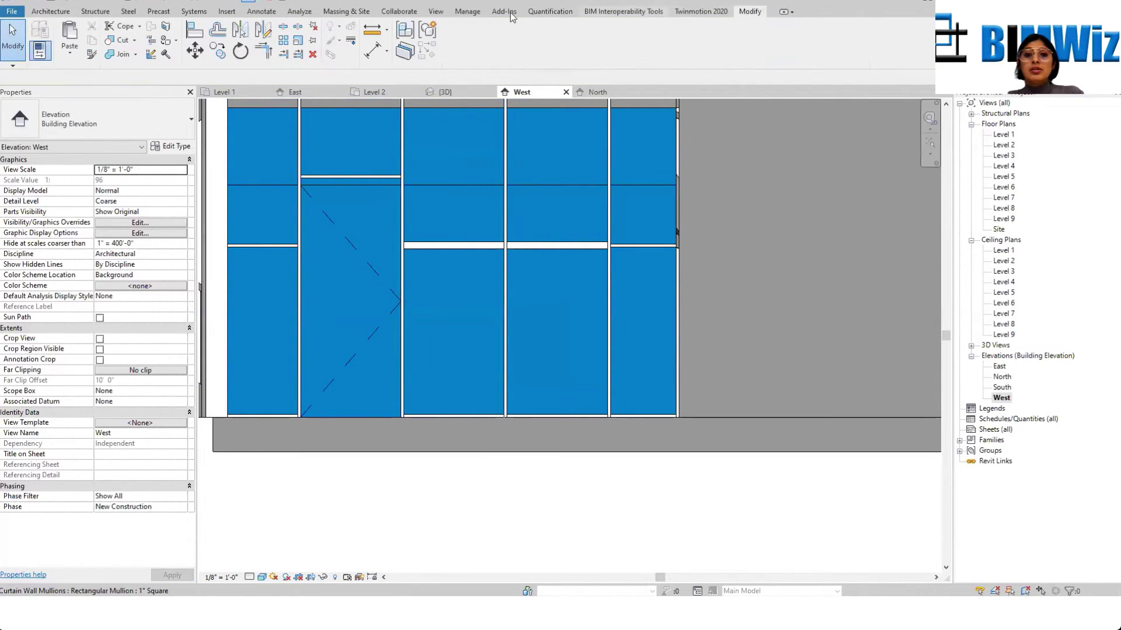
{"action": "left_click", "coordinate": [384, 49]}
{"action": "left_click", "coordinate": [569, 184]}
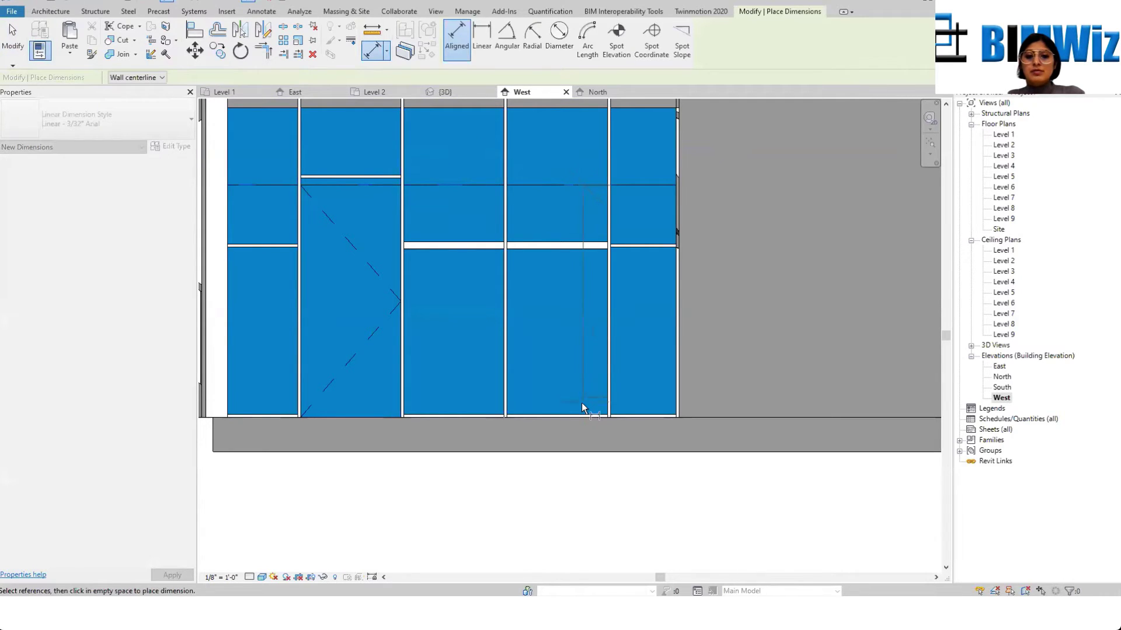
{"action": "left_click", "coordinate": [563, 416]}
{"action": "left_click", "coordinate": [826, 409]}
{"action": "key", "text": "Escape"}
{"action": "key", "text": "Escape"}
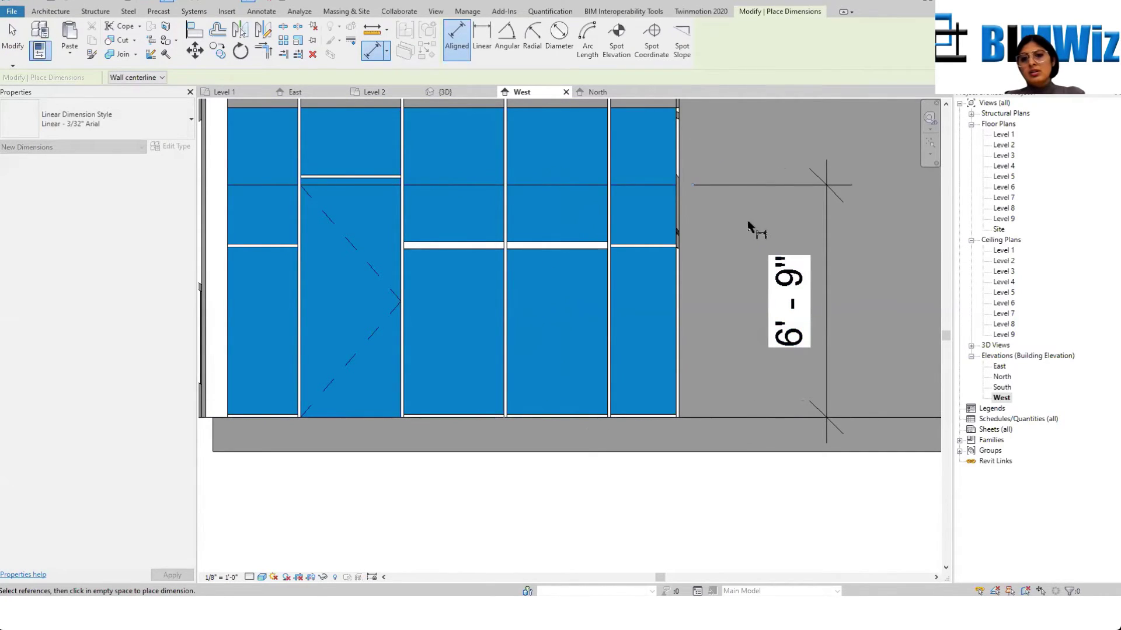
{"action": "left_click", "coordinate": [752, 187]}
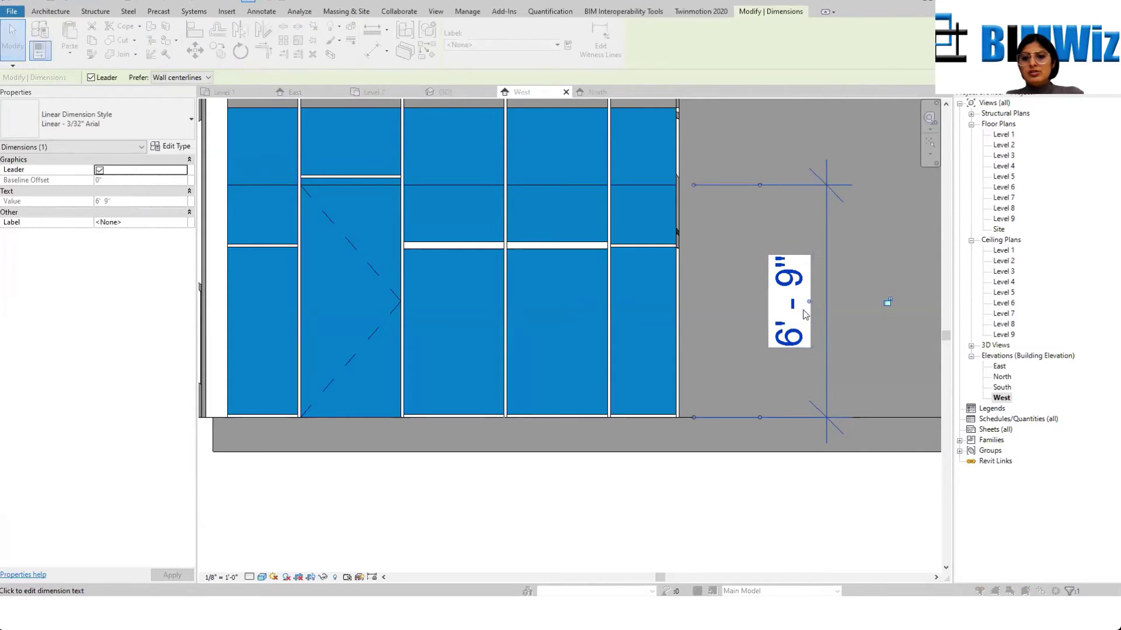
{"action": "left_click", "coordinate": [794, 304]}
{"action": "left_click", "coordinate": [675, 157]}
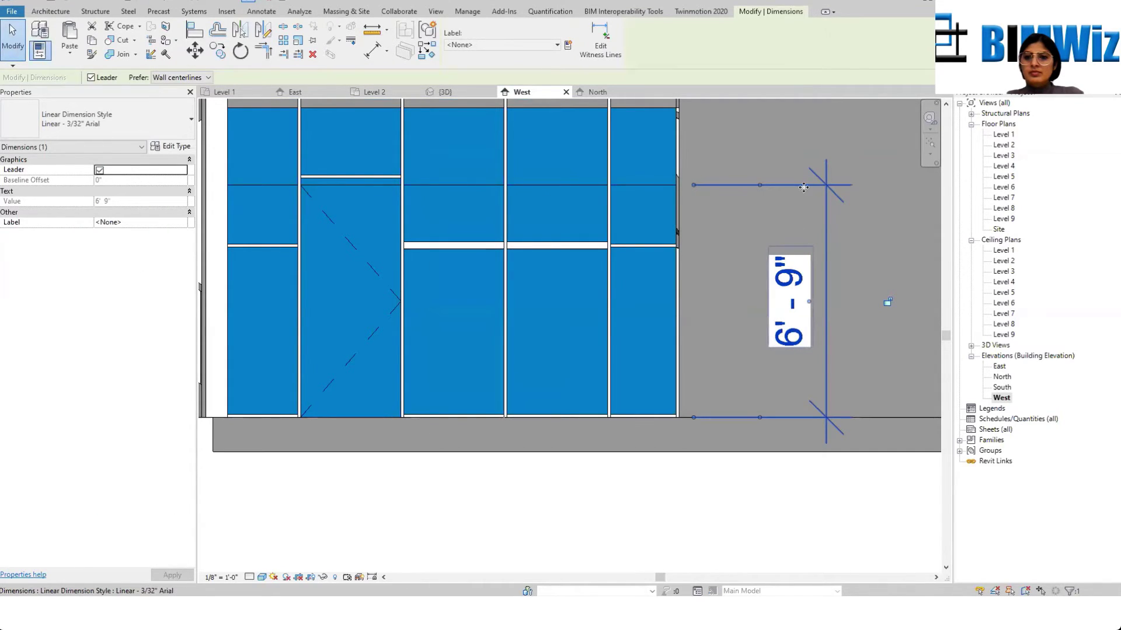
{"action": "key", "text": "Escape"}
Step: Set the horizontal grid line's height above the west curtain wall's base to 7' and accept the overlapping gridline warnings
{"action": "left_click", "coordinate": [634, 183]}
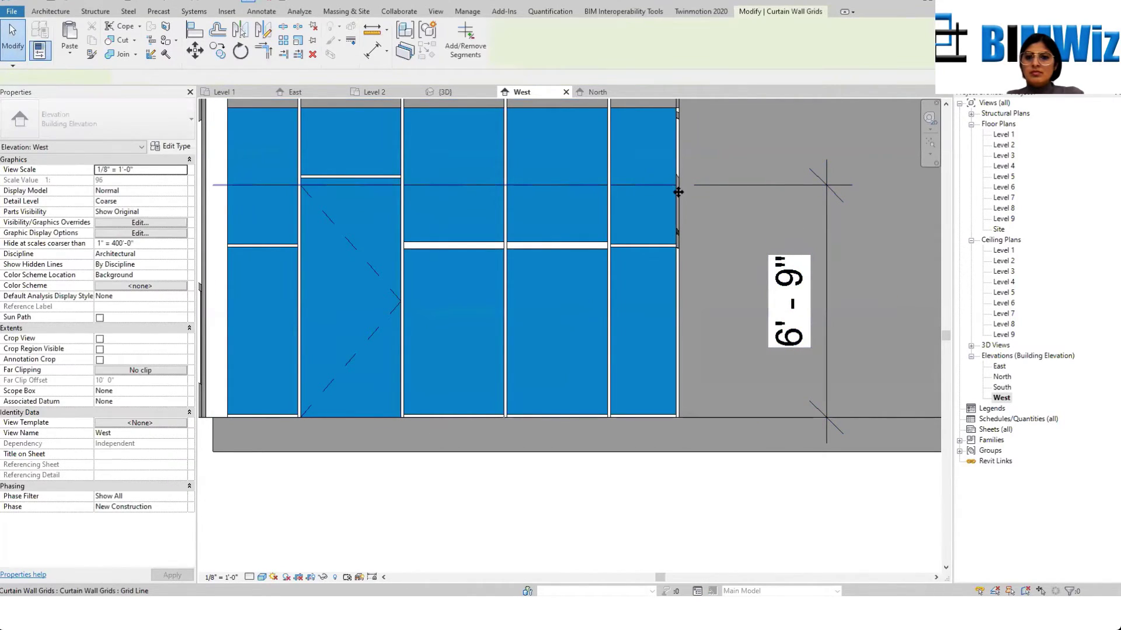
{"action": "left_click", "coordinate": [801, 302]}
{"action": "type", "text": "7"}
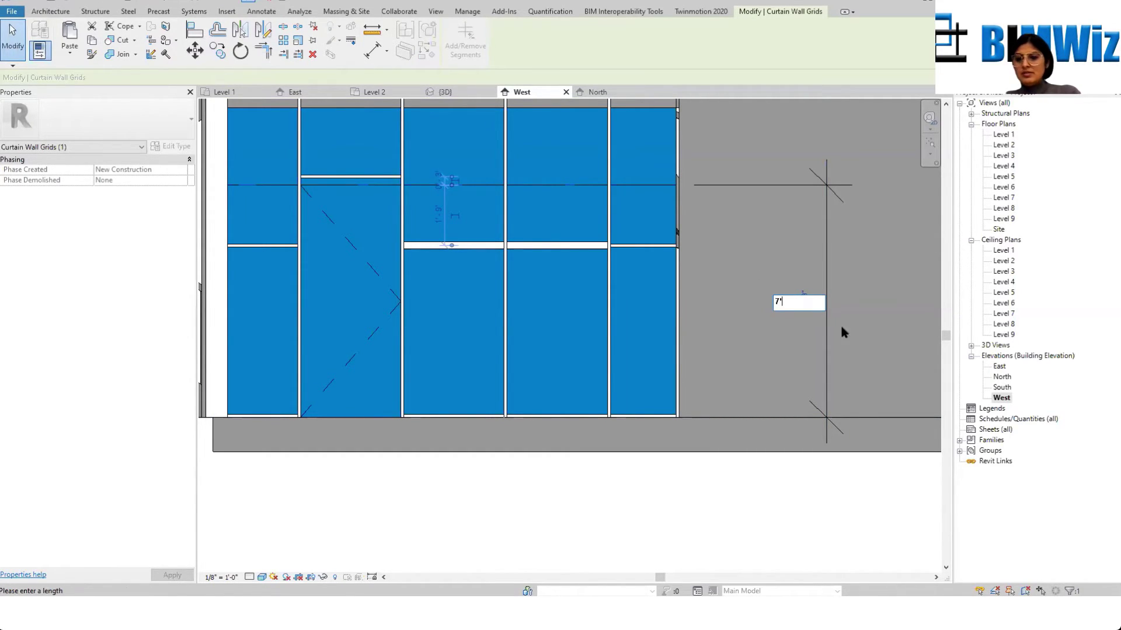
{"action": "key", "text": "Return"}
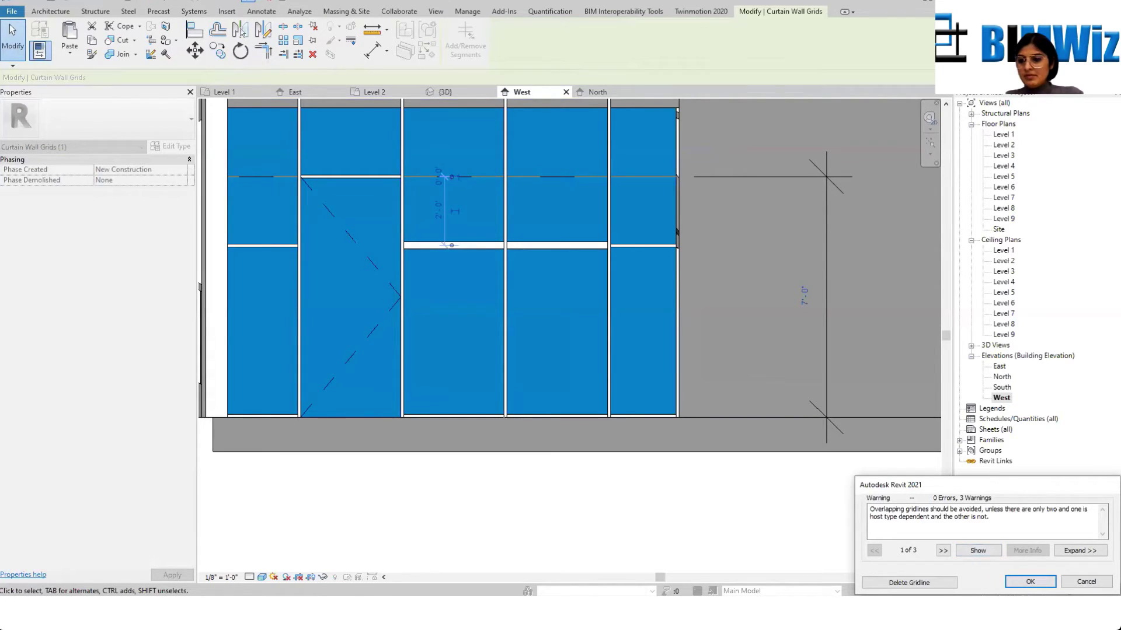
{"action": "left_click", "coordinate": [1041, 586]}
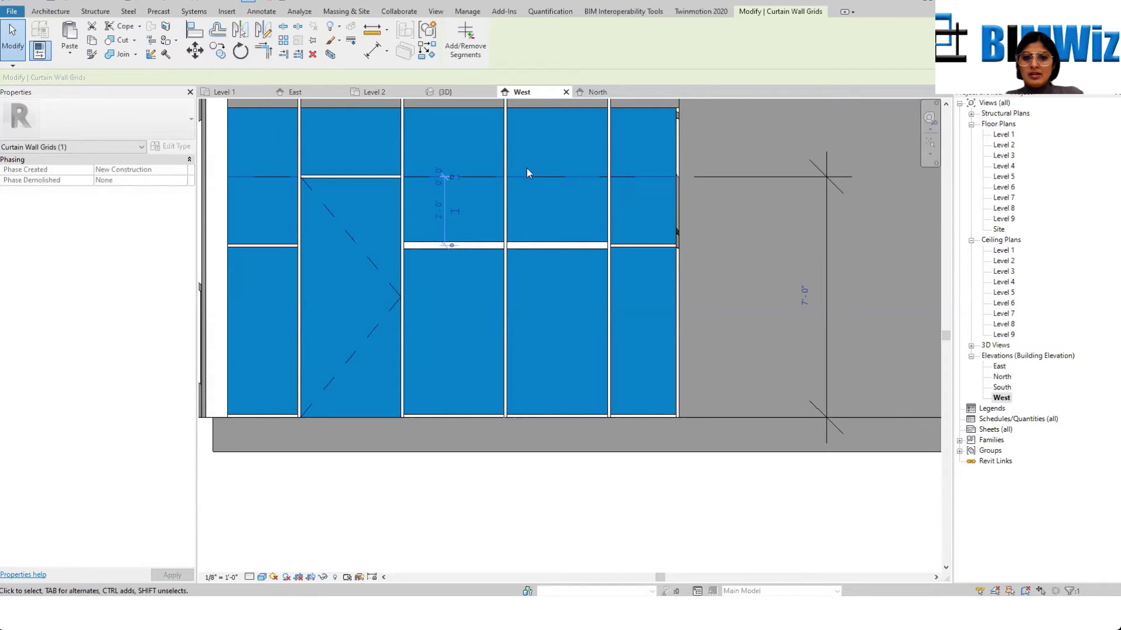
Step: Remove the 7'-0" grid line's segment in the bay immediately beside the west door's swing-apex side
{"action": "left_click", "coordinate": [466, 39]}
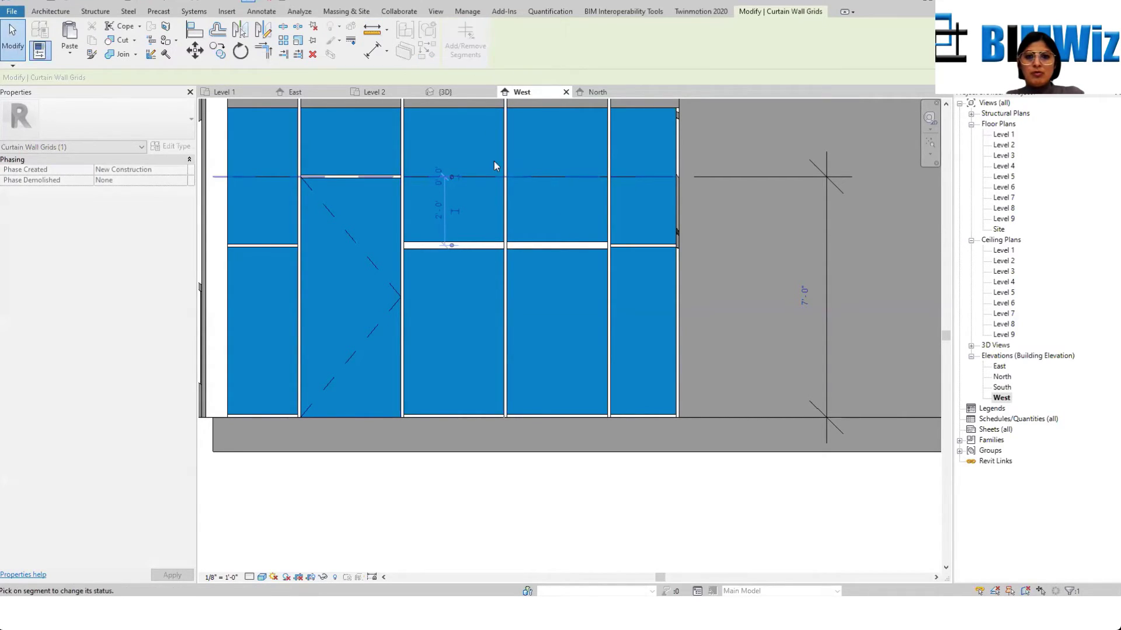
{"action": "left_click", "coordinate": [476, 177]}
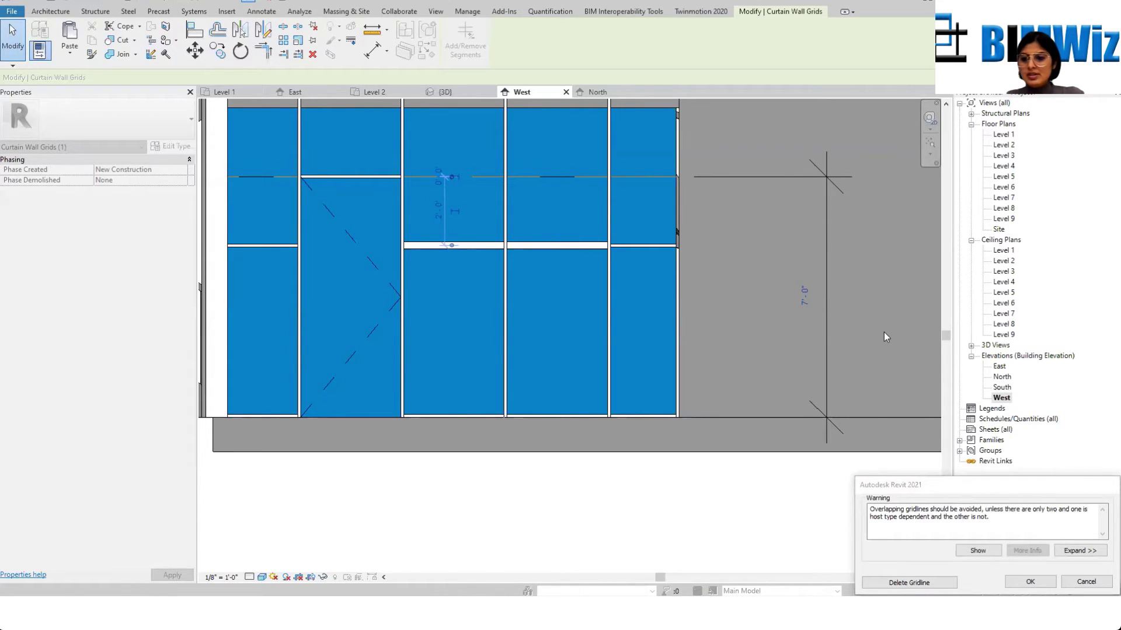
{"action": "left_click", "coordinate": [1030, 582]}
{"action": "scroll", "coordinate": [587, 212], "scroll_direction": "up", "scroll_amount": 1}
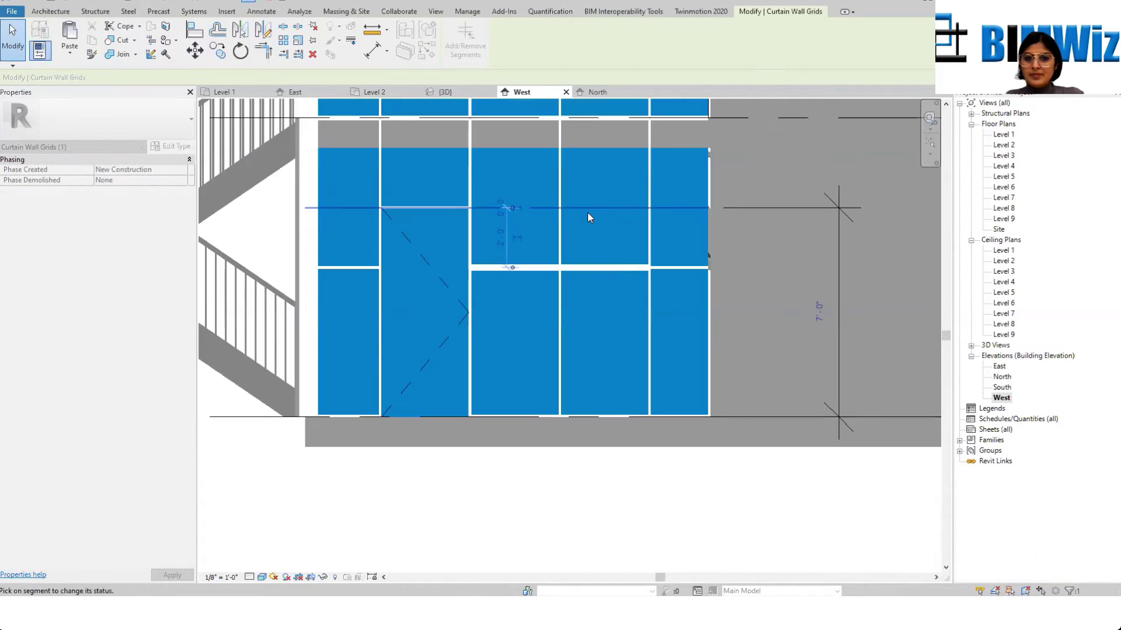
{"action": "key", "text": "Escape"}
{"action": "key", "text": "Escape"}
{"action": "scroll", "coordinate": [580, 209], "scroll_direction": "up", "scroll_amount": 1}
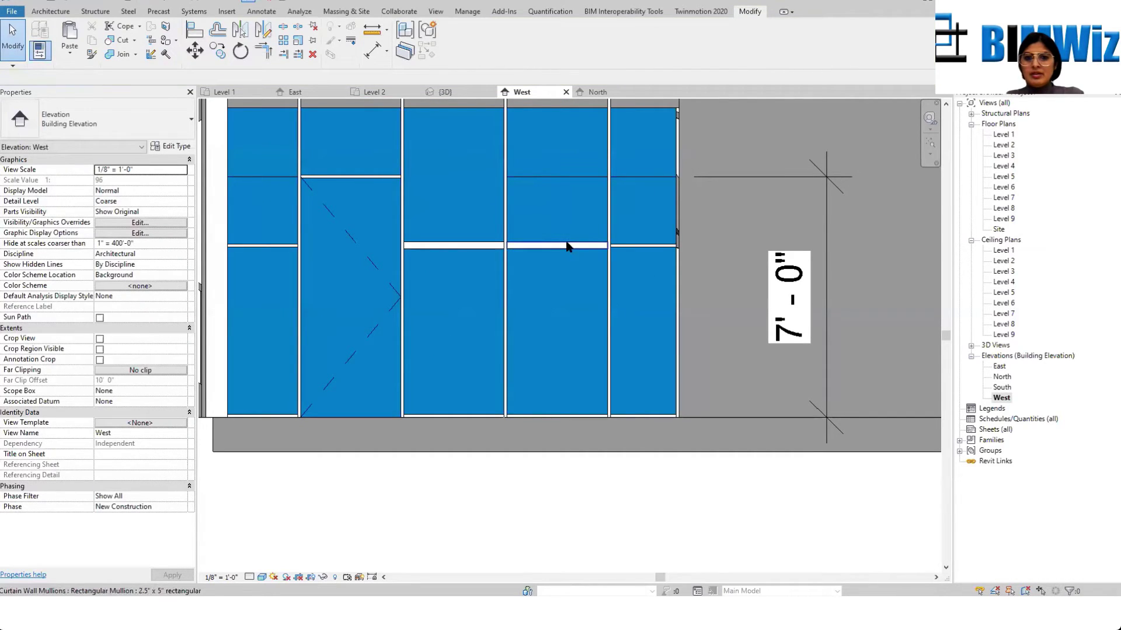
Step: Delete the right-hand 2.5" x 5" rectangular mullion and the horizontal grid line 5'-0" above the west curtain wall's base
{"action": "left_click", "coordinate": [567, 245]}
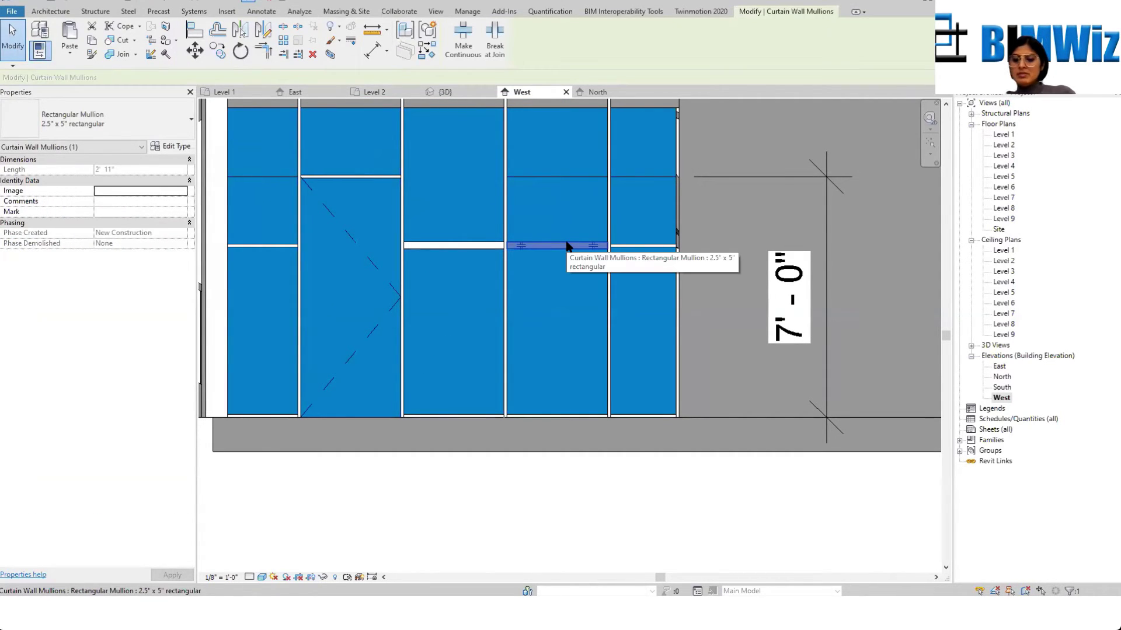
{"action": "key", "text": "Delete"}
{"action": "left_click", "coordinate": [567, 245]}
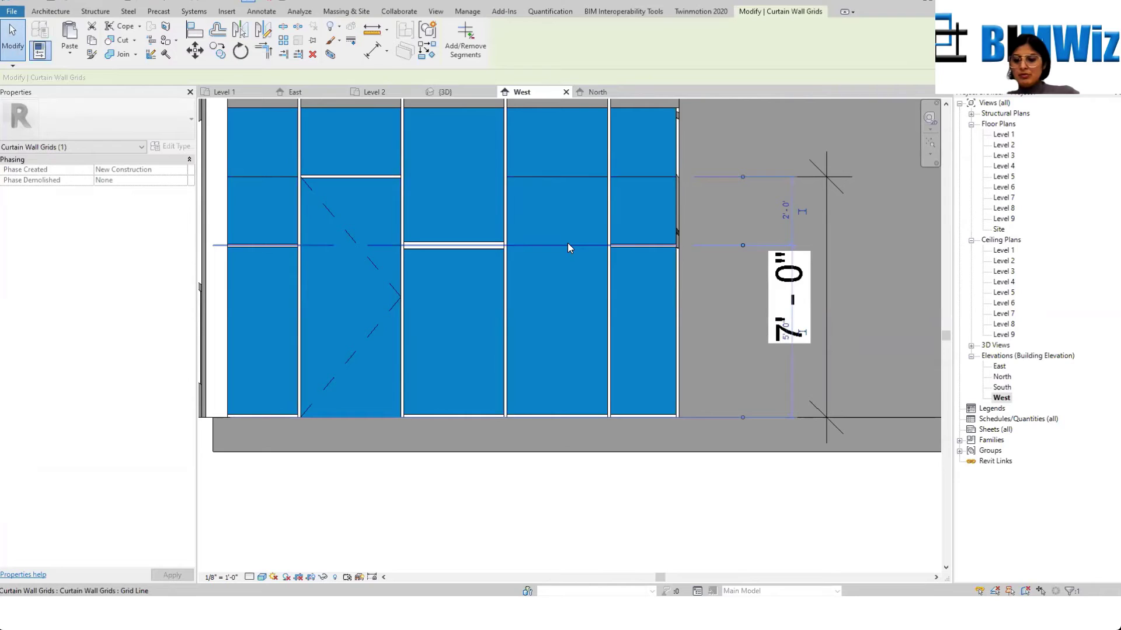
{"action": "key", "text": "Delete"}
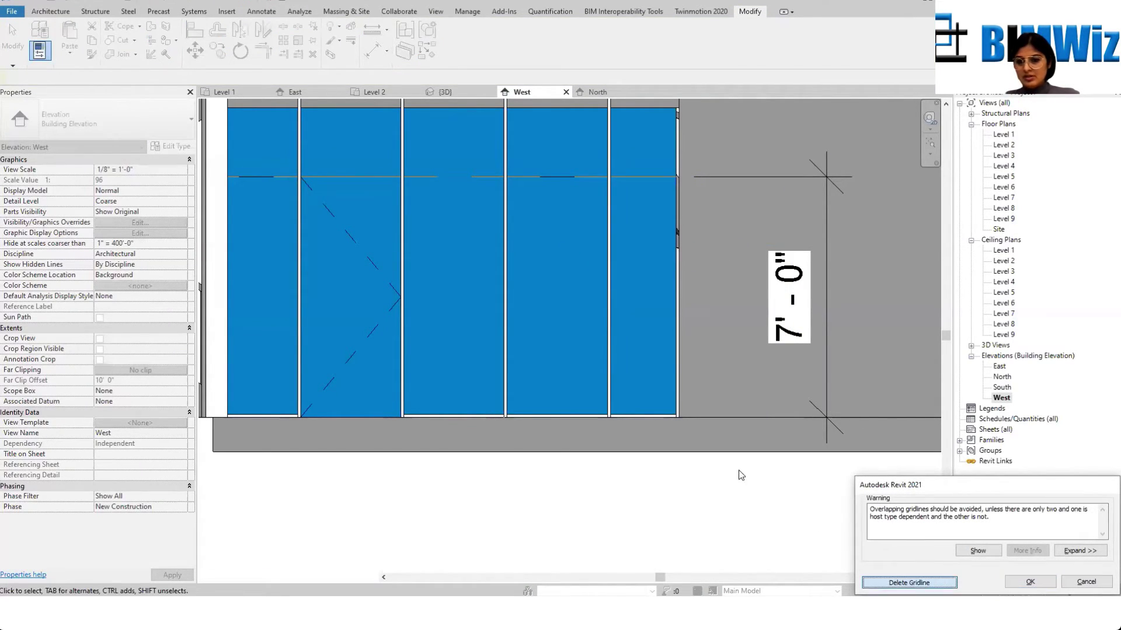
{"action": "key", "text": "Return"}
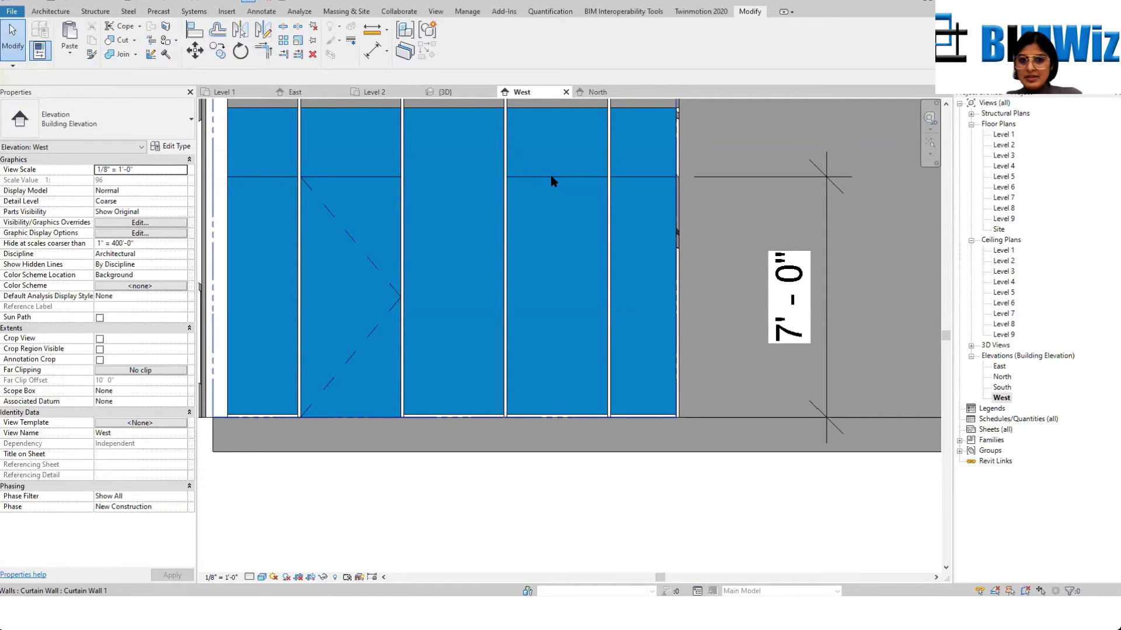
Step: Switch the west elevation to Hidden Line and replace the glazed panel two bays from the door with Door-Curtain-Wall-Single-Glass
{"action": "left_click", "coordinate": [262, 577]}
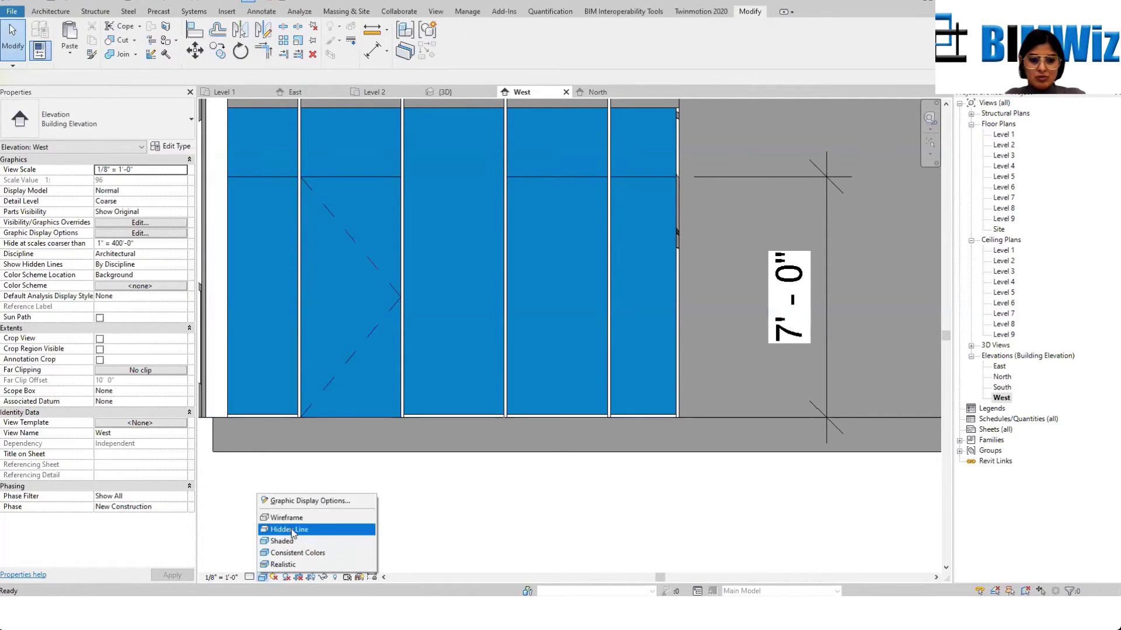
{"action": "left_click", "coordinate": [295, 532]}
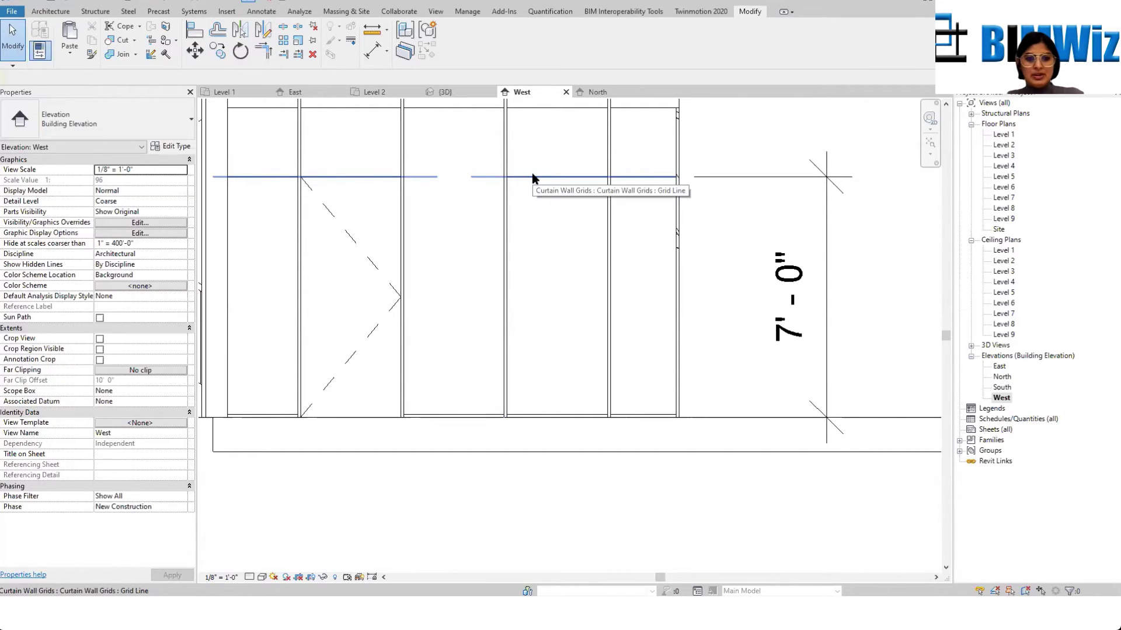
{"action": "key", "text": "Tab"}
{"action": "key", "text": "Tab"}
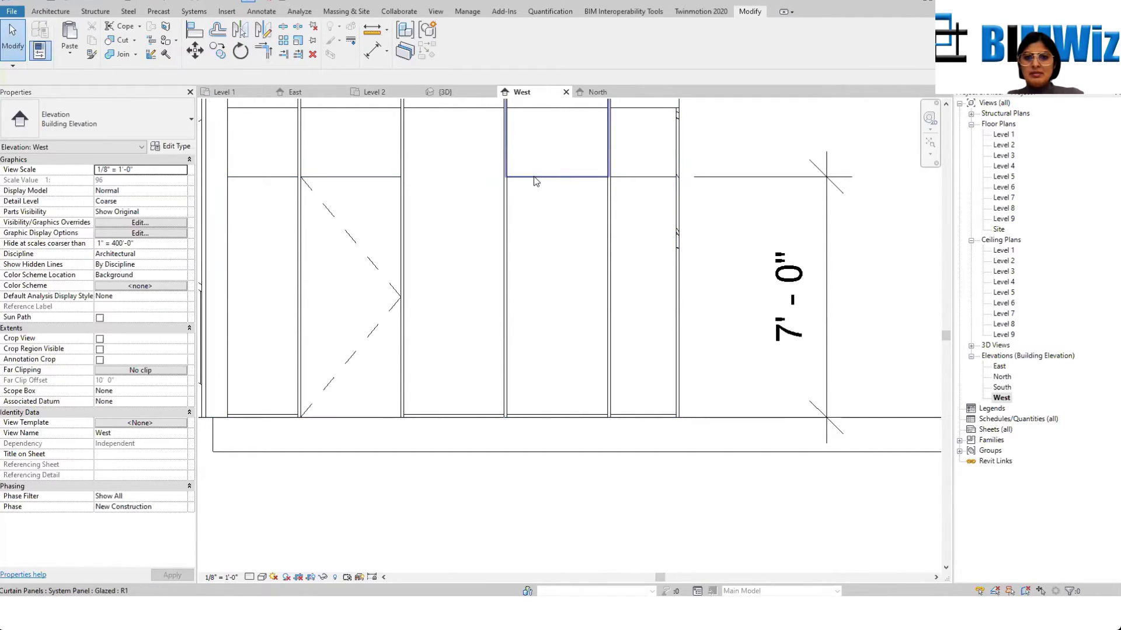
{"action": "key", "text": "Tab"}
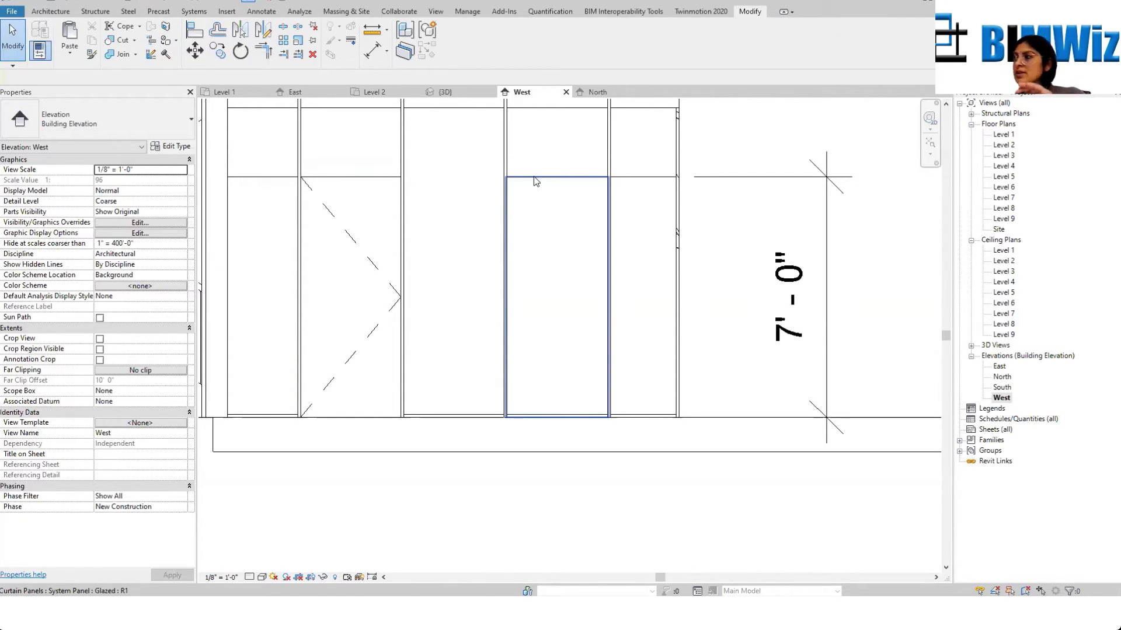
{"action": "left_click", "coordinate": [534, 177]}
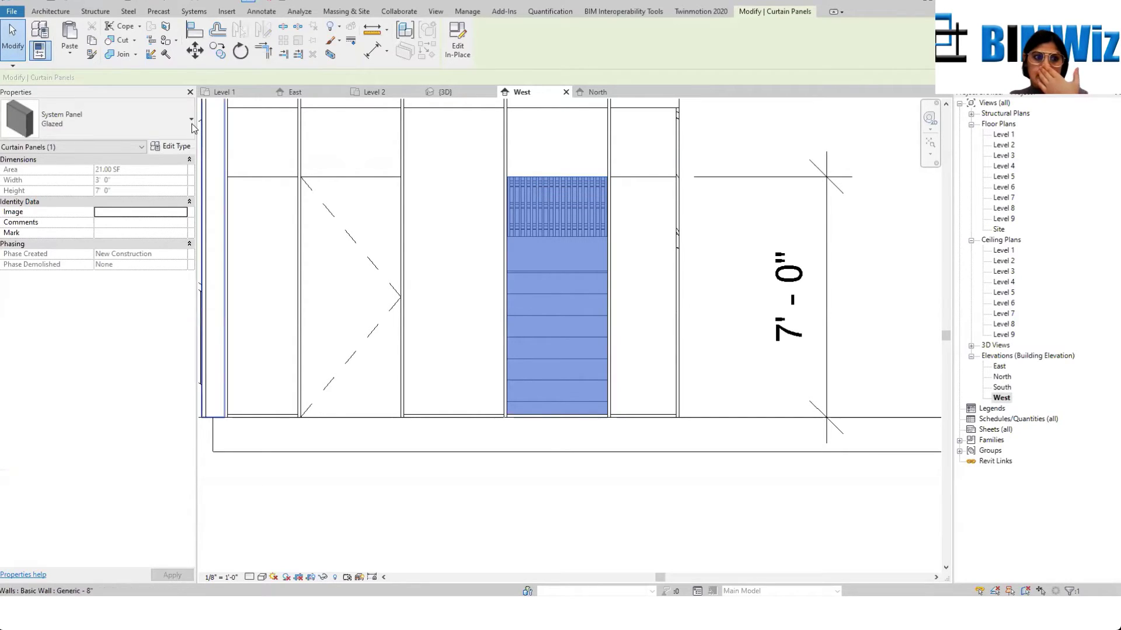
{"action": "left_click", "coordinate": [155, 114]}
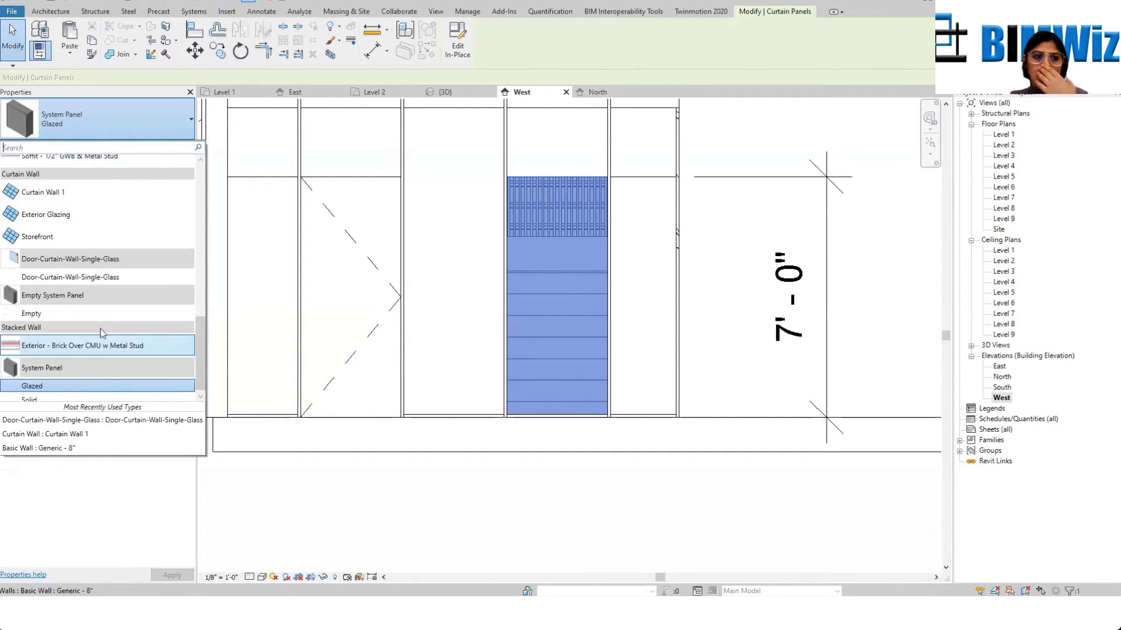
{"action": "left_click", "coordinate": [82, 279]}
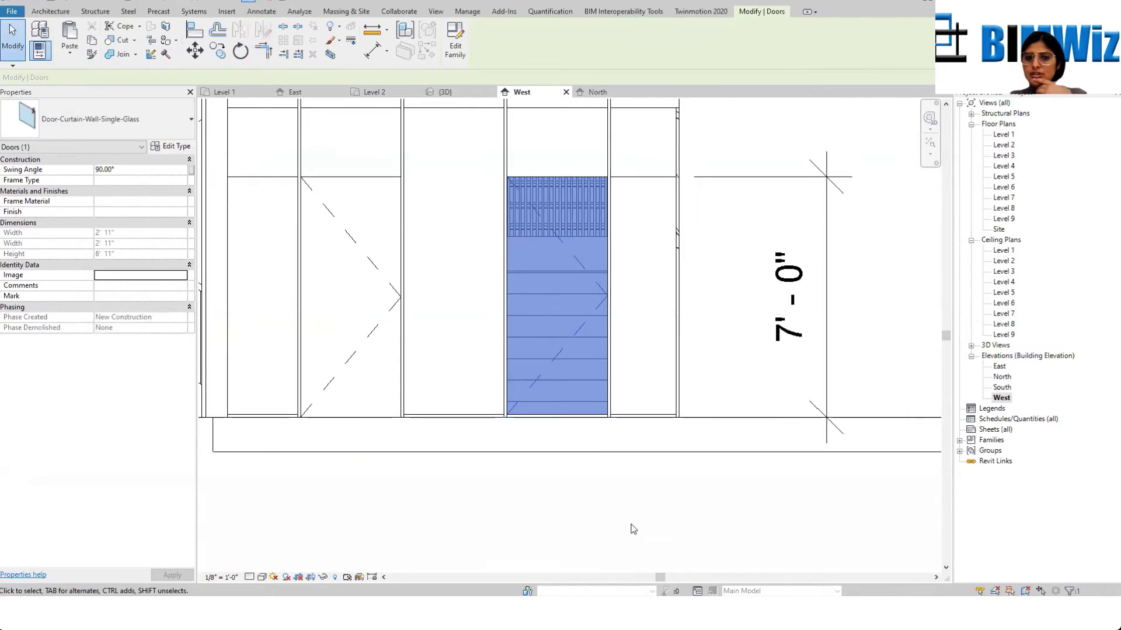
{"action": "left_click", "coordinate": [608, 543]}
Step: Place 1" Square rectangular mullions along the horizontal grid line at the heads of the two west curtain wall doors
{"action": "scroll", "coordinate": [532, 304], "scroll_direction": "up", "scroll_amount": 1}
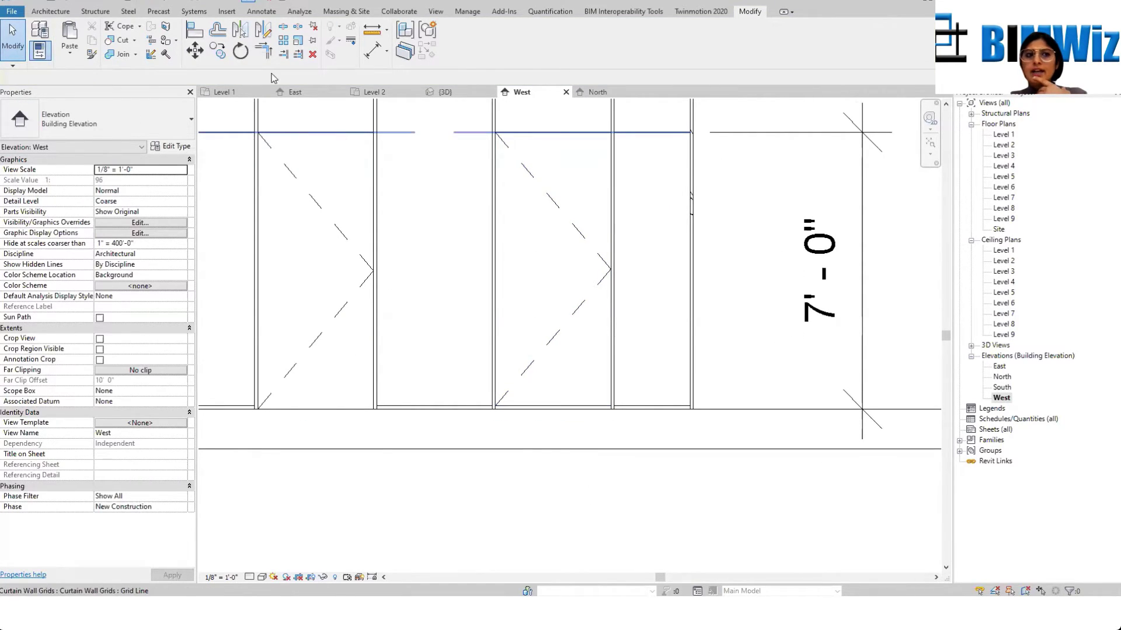
{"action": "scroll", "coordinate": [342, 123], "scroll_direction": "up", "scroll_amount": 1}
{"action": "left_click", "coordinate": [45, 11]}
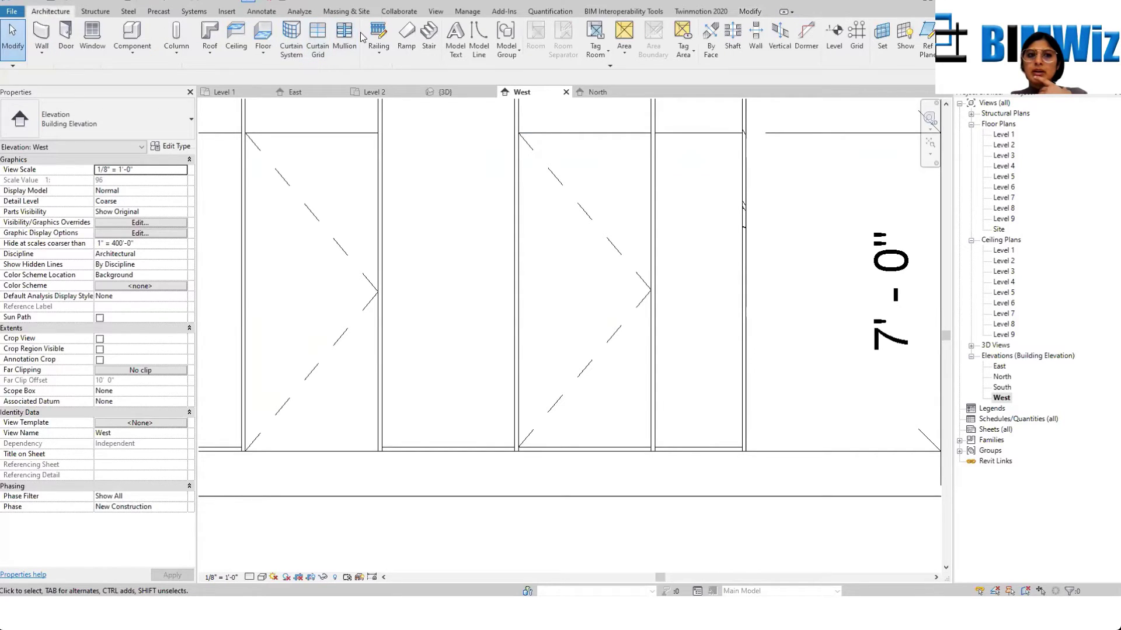
{"action": "left_click", "coordinate": [312, 133]}
{"action": "scroll", "coordinate": [544, 278], "scroll_direction": "down", "scroll_amount": 4}
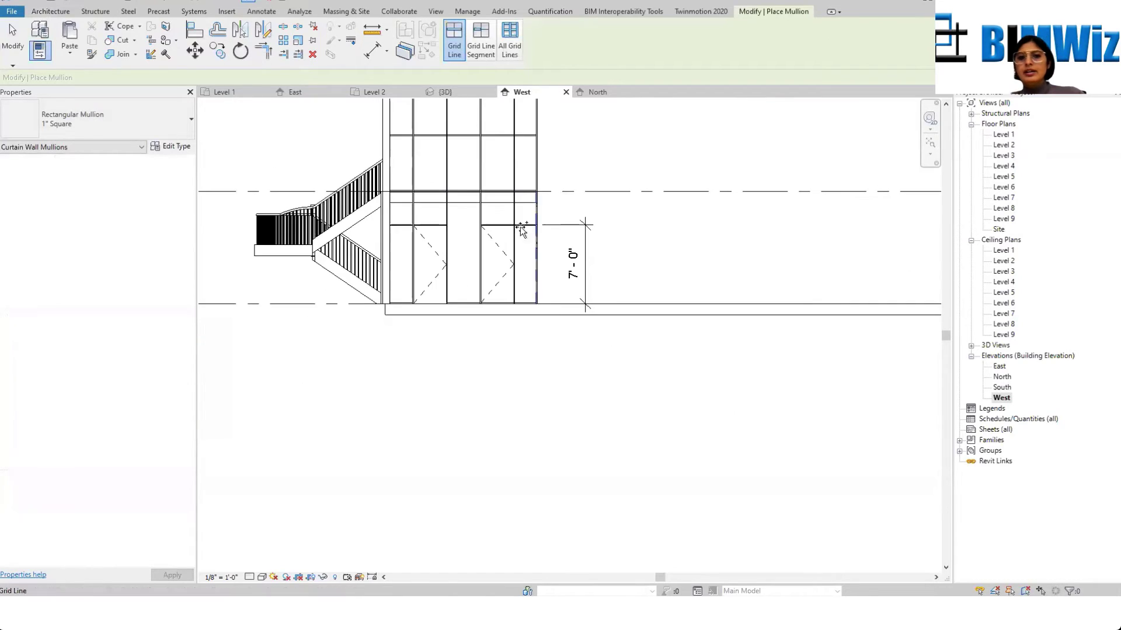
{"action": "scroll", "coordinate": [496, 280], "scroll_direction": "up", "scroll_amount": 1}
{"action": "key", "text": "Escape"}
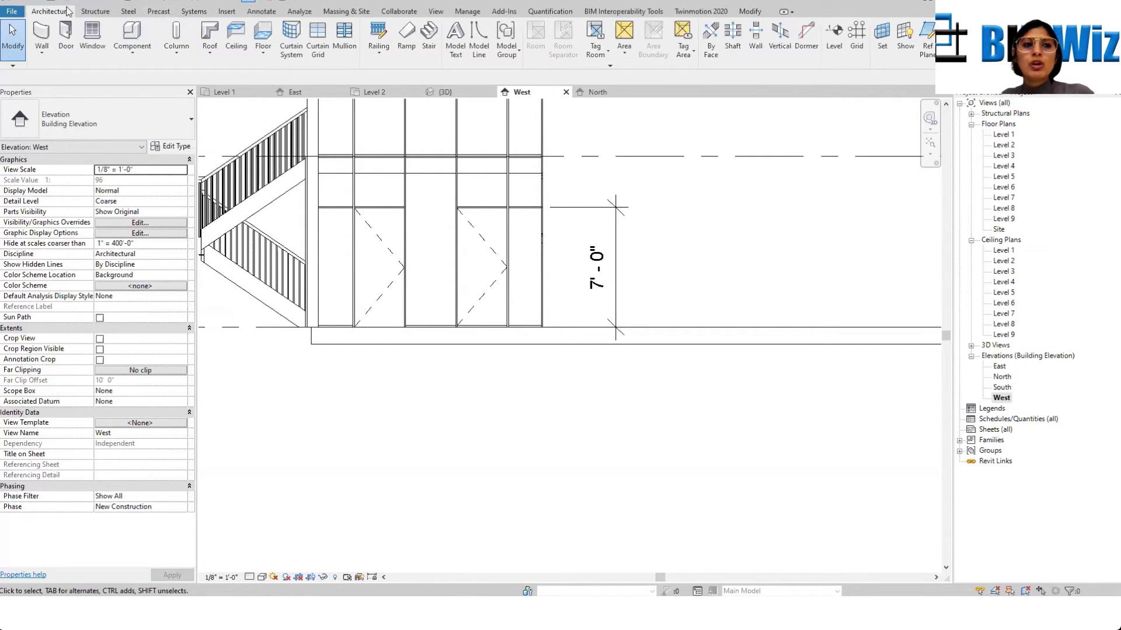
Step: Look through the curtain wall door families in the Autodesk family library and close it without loading anything
{"action": "left_click", "coordinate": [232, 14]}
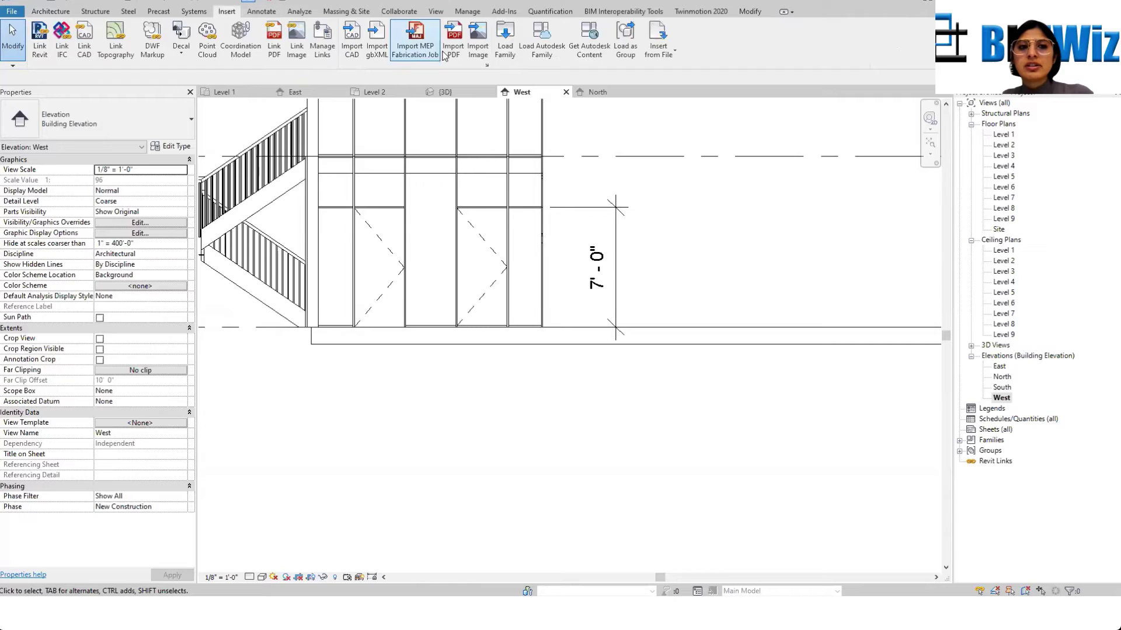
{"action": "left_click", "coordinate": [542, 39]}
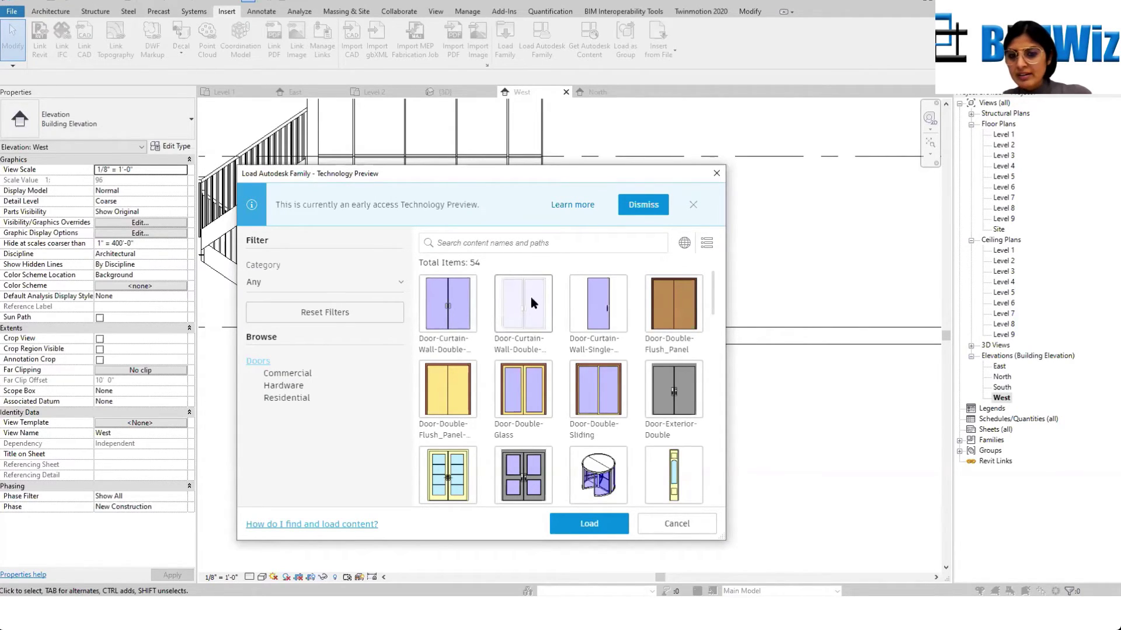
{"action": "left_click", "coordinate": [717, 173]}
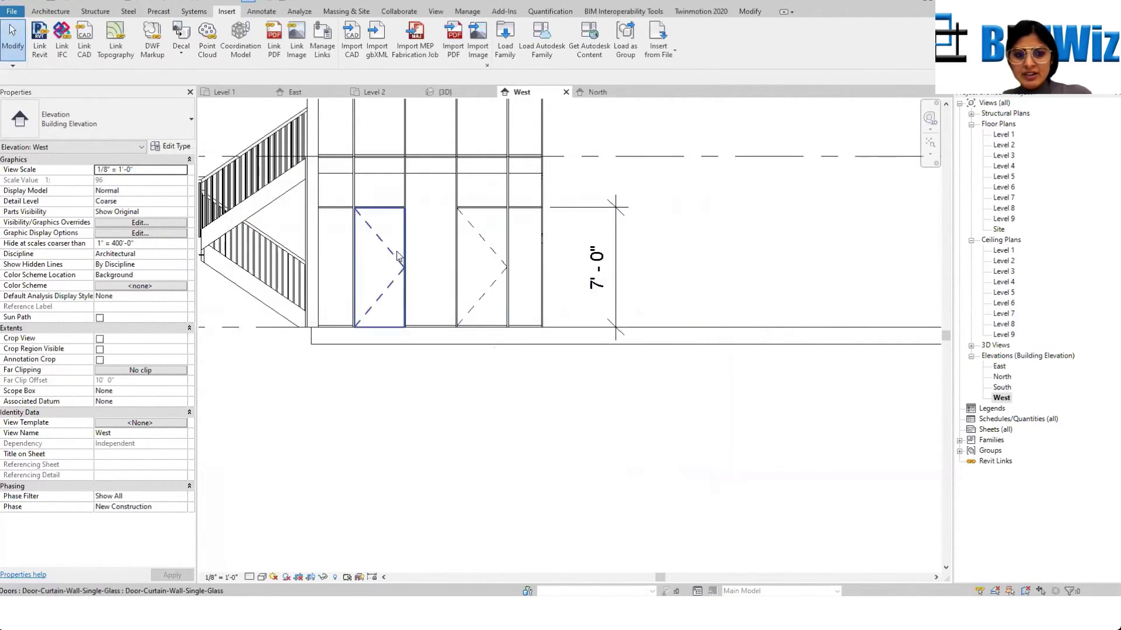
Step: Review the type properties of the single-glass door nearer the stair, and select the second door to inspect its dimensions
{"action": "left_click", "coordinate": [394, 251]}
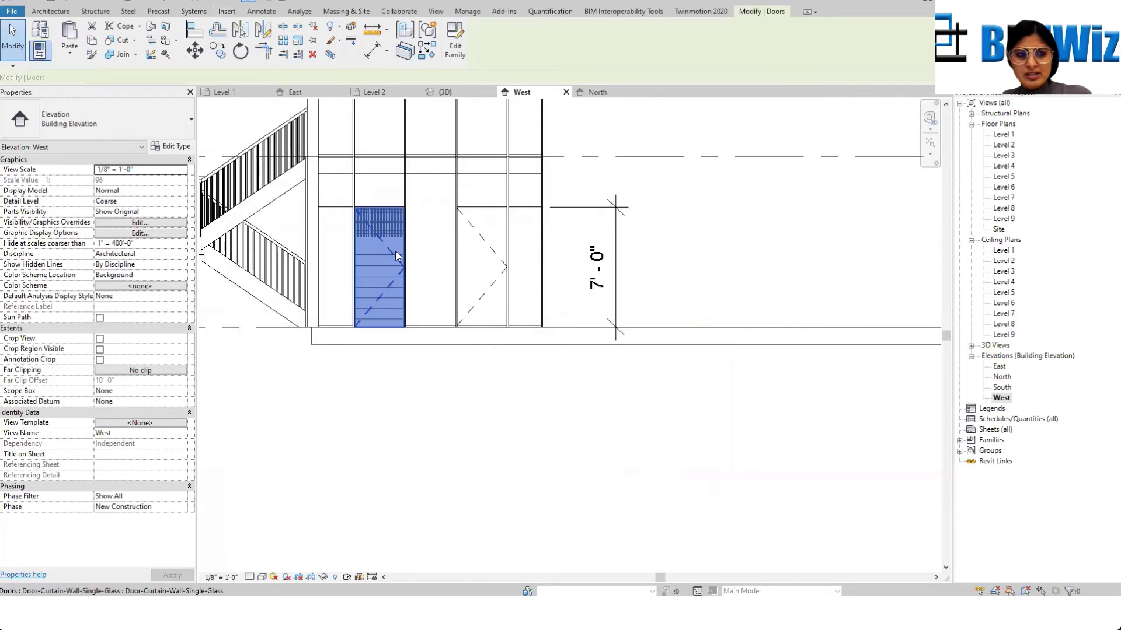
{"action": "left_click", "coordinate": [171, 148]}
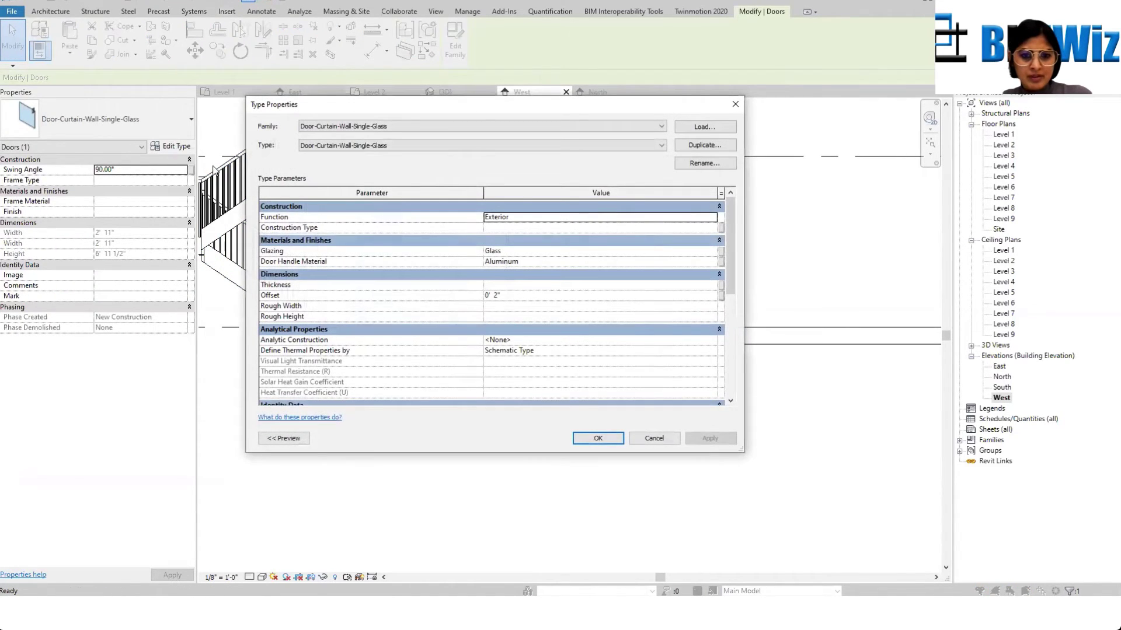
{"action": "scroll", "coordinate": [538, 301], "scroll_direction": "down", "scroll_amount": 5}
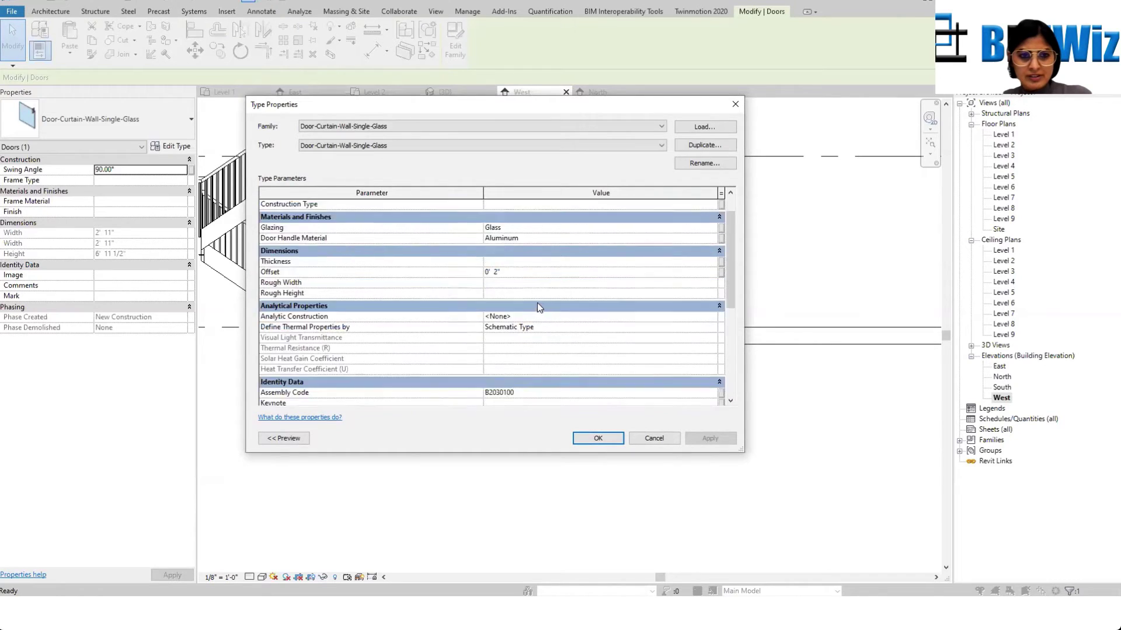
{"action": "scroll", "coordinate": [572, 337], "scroll_direction": "up", "scroll_amount": 5}
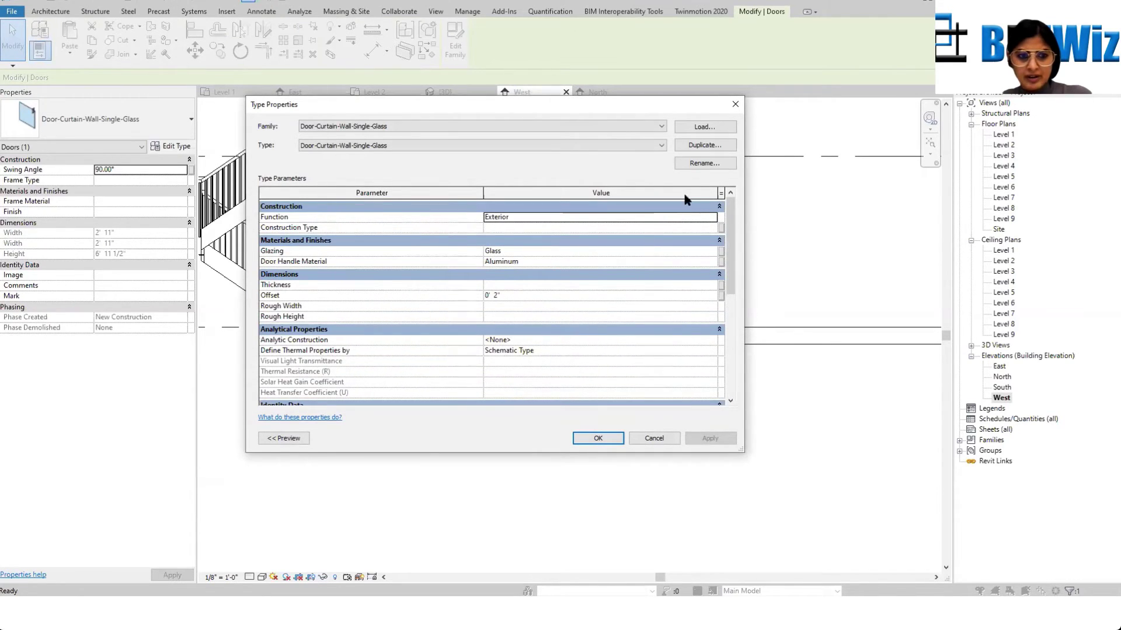
{"action": "left_click", "coordinate": [734, 105]}
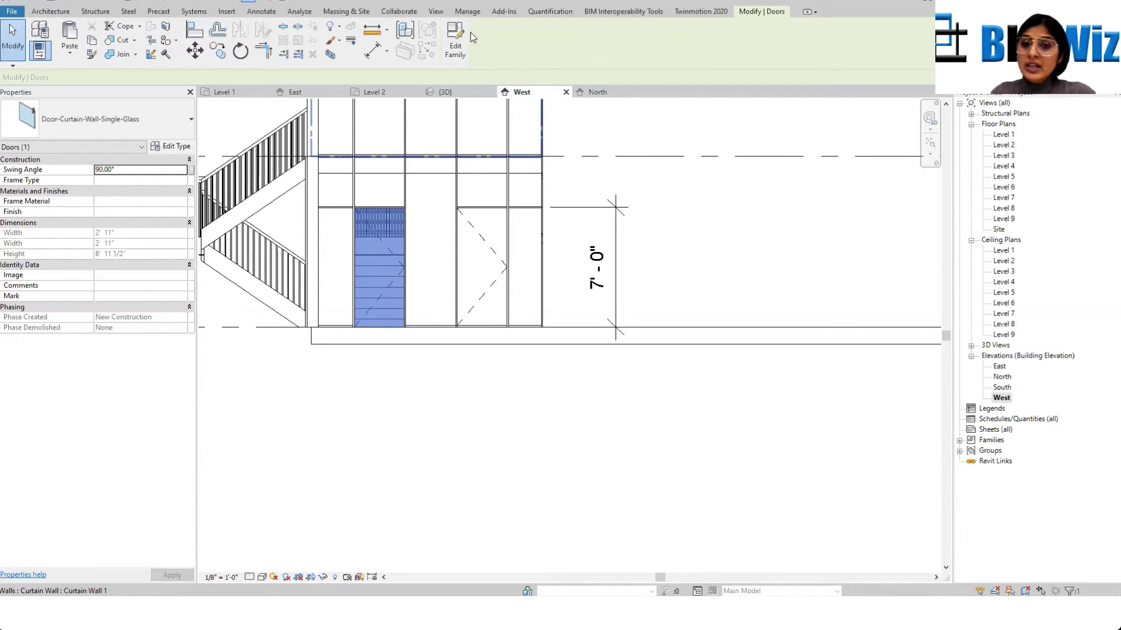
{"action": "left_click", "coordinate": [485, 227]}
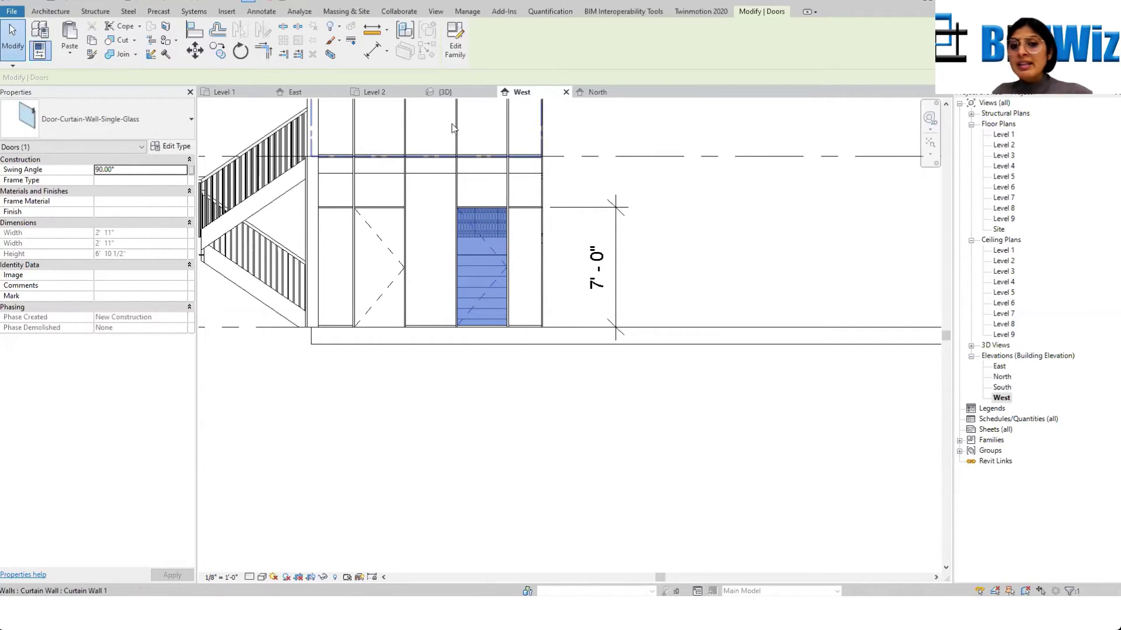
Step: Open the Level 2 floor plan and show the stair beside the west curtain wall
{"action": "scroll", "coordinate": [493, 195], "scroll_direction": "down", "scroll_amount": 3}
{"action": "scroll", "coordinate": [538, 256], "scroll_direction": "down", "scroll_amount": 5}
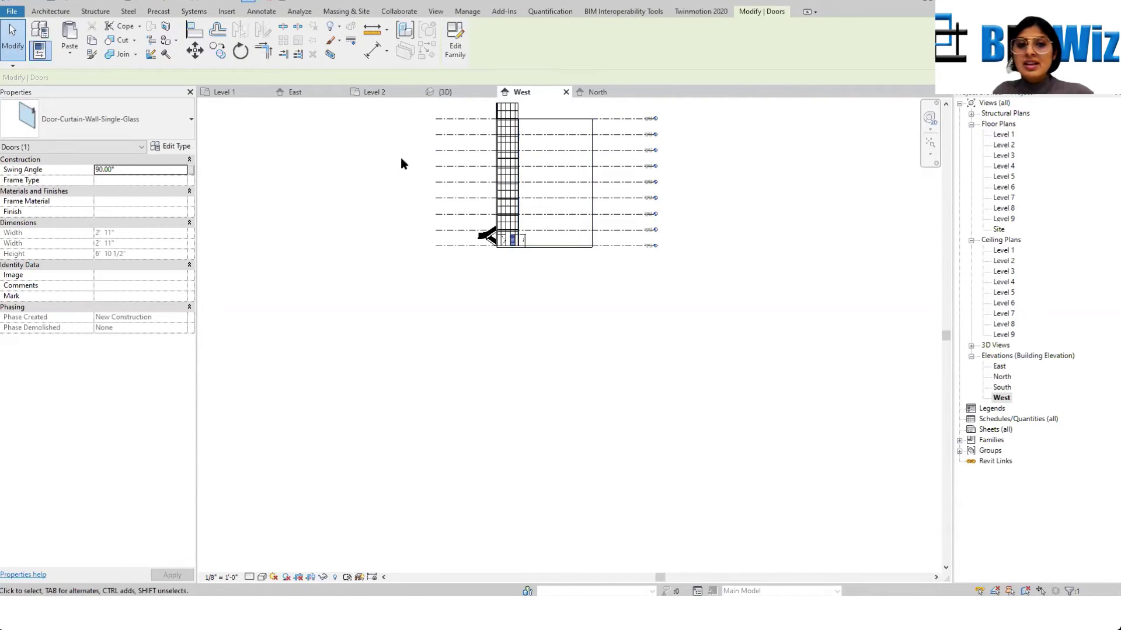
{"action": "scroll", "coordinate": [514, 175], "scroll_direction": "up", "scroll_amount": 3}
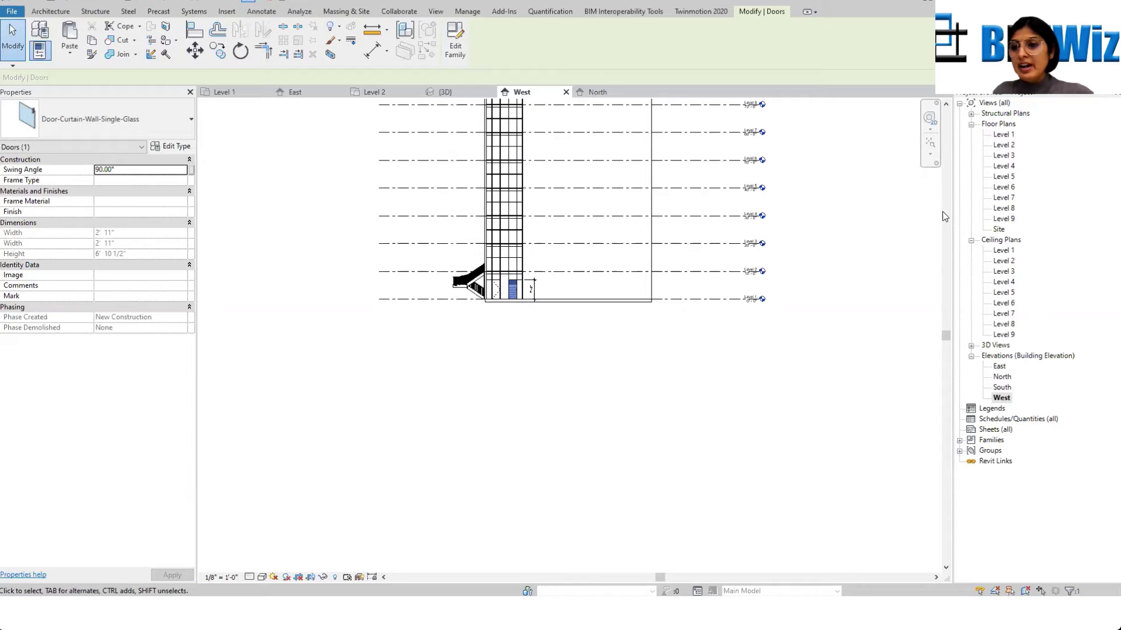
{"action": "double_click", "coordinate": [1004, 145]}
{"action": "scroll", "coordinate": [619, 190], "scroll_direction": "down", "scroll_amount": 5}
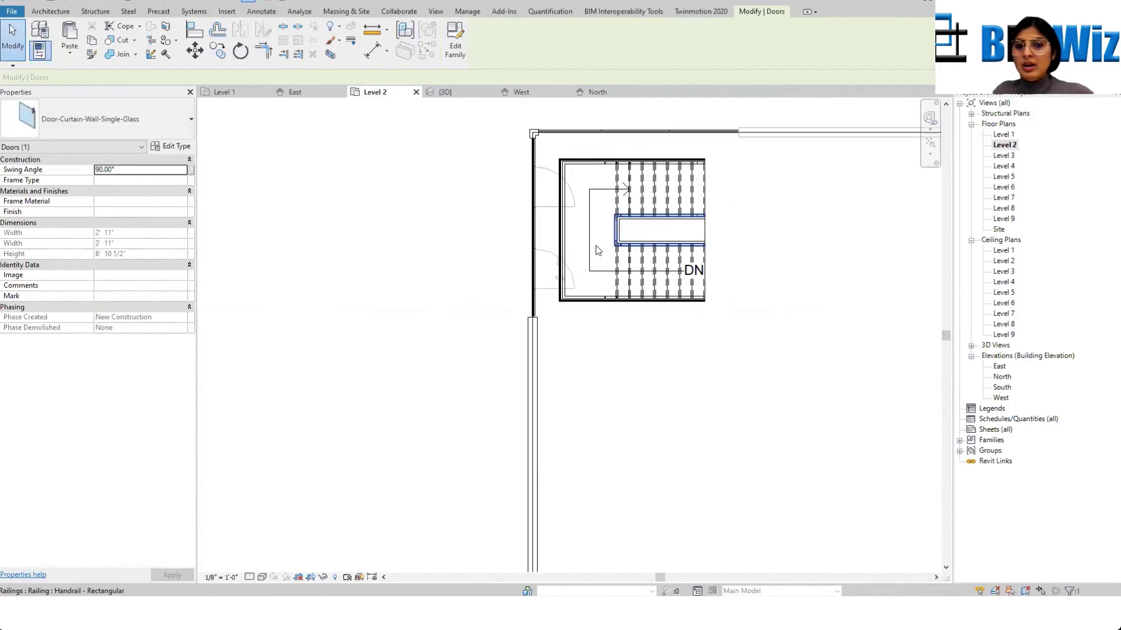
Step: Inspect the two west curtain wall doors, their mullions and the wall corner beside the stair in the Level 2 plan
{"action": "scroll", "coordinate": [507, 175], "scroll_direction": "up", "scroll_amount": 4}
{"action": "scroll", "coordinate": [569, 110], "scroll_direction": "up", "scroll_amount": 5}
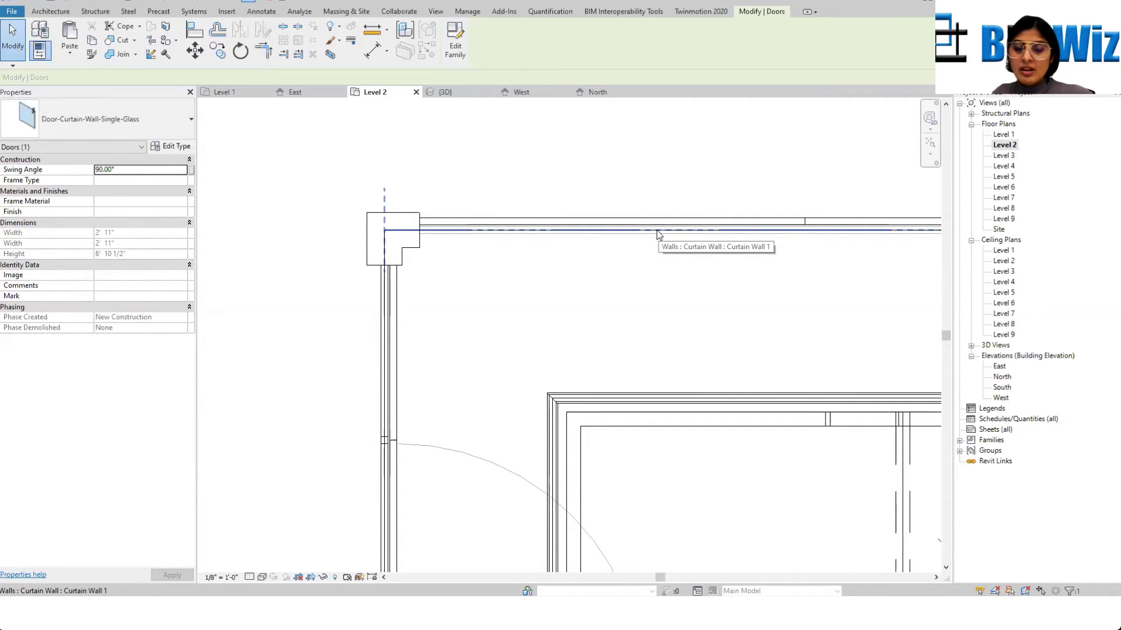
{"action": "scroll", "coordinate": [656, 233], "scroll_direction": "down", "scroll_amount": 3}
{"action": "scroll", "coordinate": [525, 304], "scroll_direction": "up", "scroll_amount": 5}
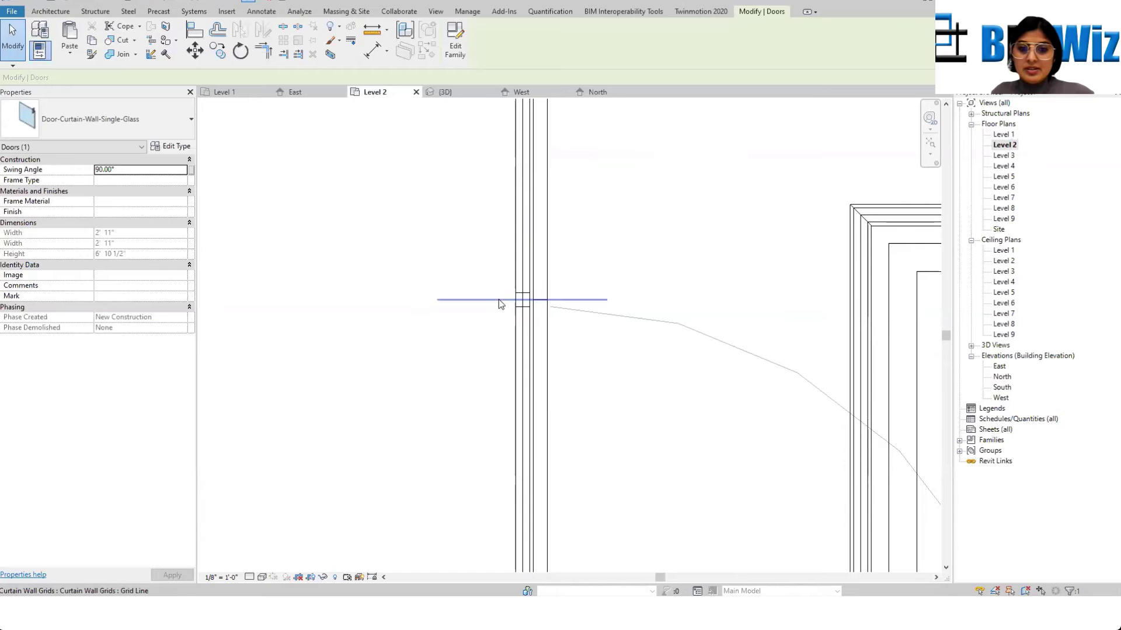
{"action": "scroll", "coordinate": [508, 303], "scroll_direction": "down", "scroll_amount": 3}
{"action": "scroll", "coordinate": [496, 288], "scroll_direction": "down", "scroll_amount": 3}
{"action": "scroll", "coordinate": [508, 262], "scroll_direction": "up", "scroll_amount": 4}
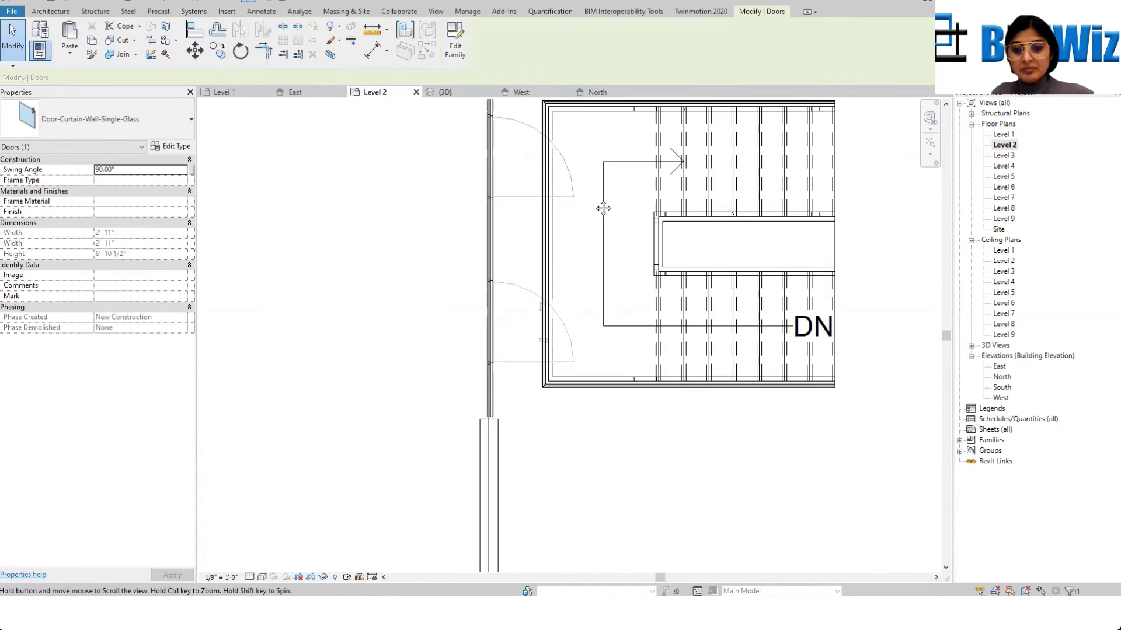
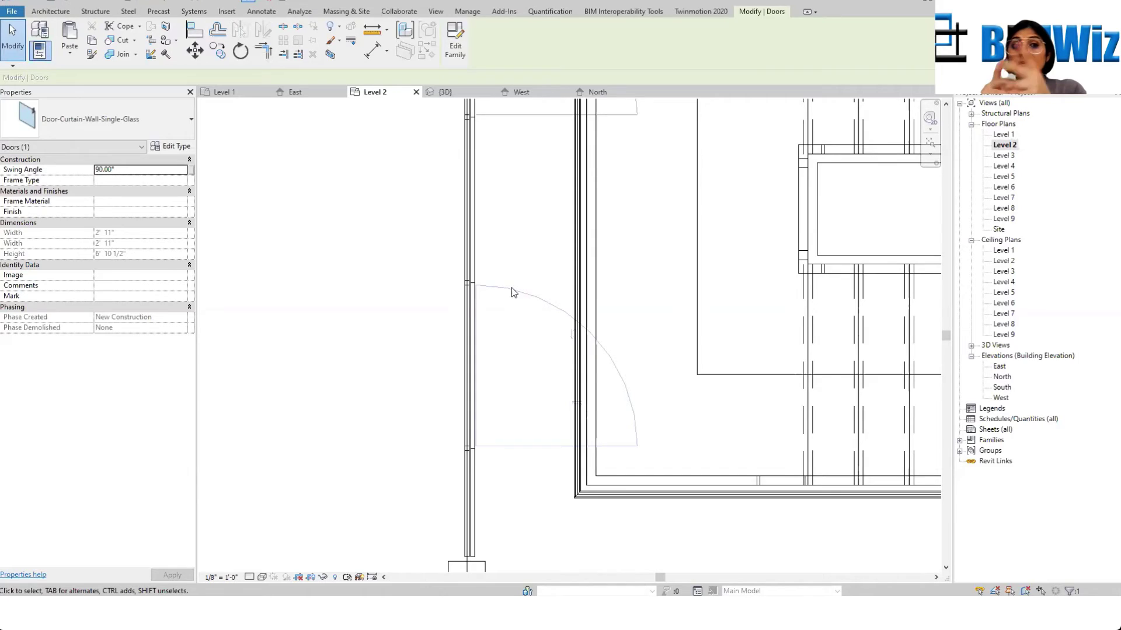
{"action": "scroll", "coordinate": [426, 237], "scroll_direction": "down", "scroll_amount": 5}
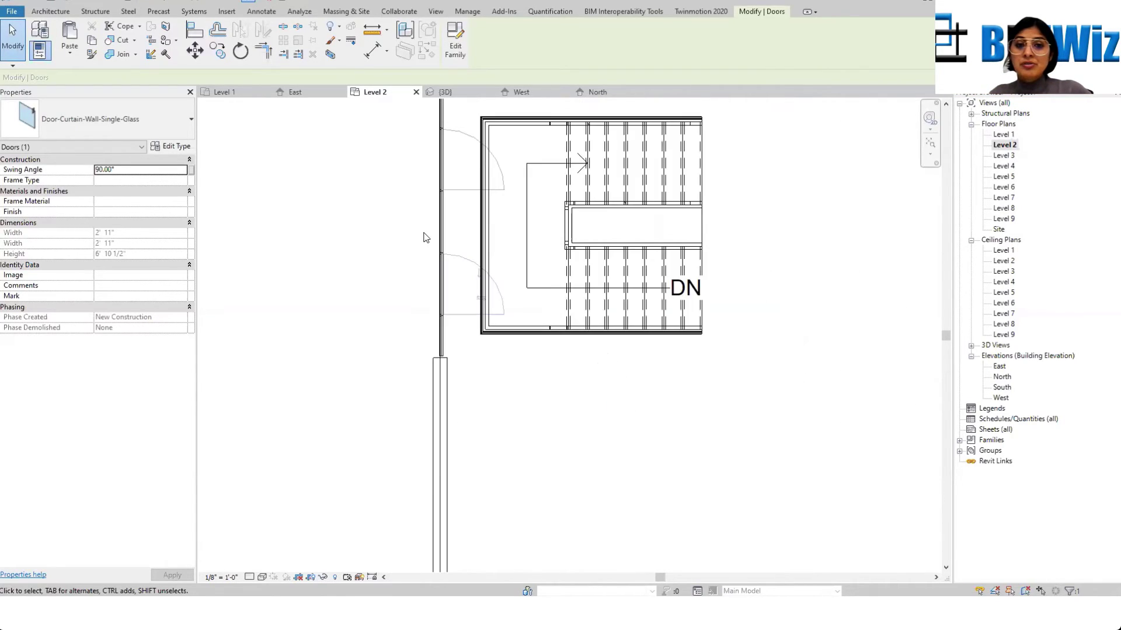
{"action": "scroll", "coordinate": [575, 383], "scroll_direction": "down", "scroll_amount": 5}
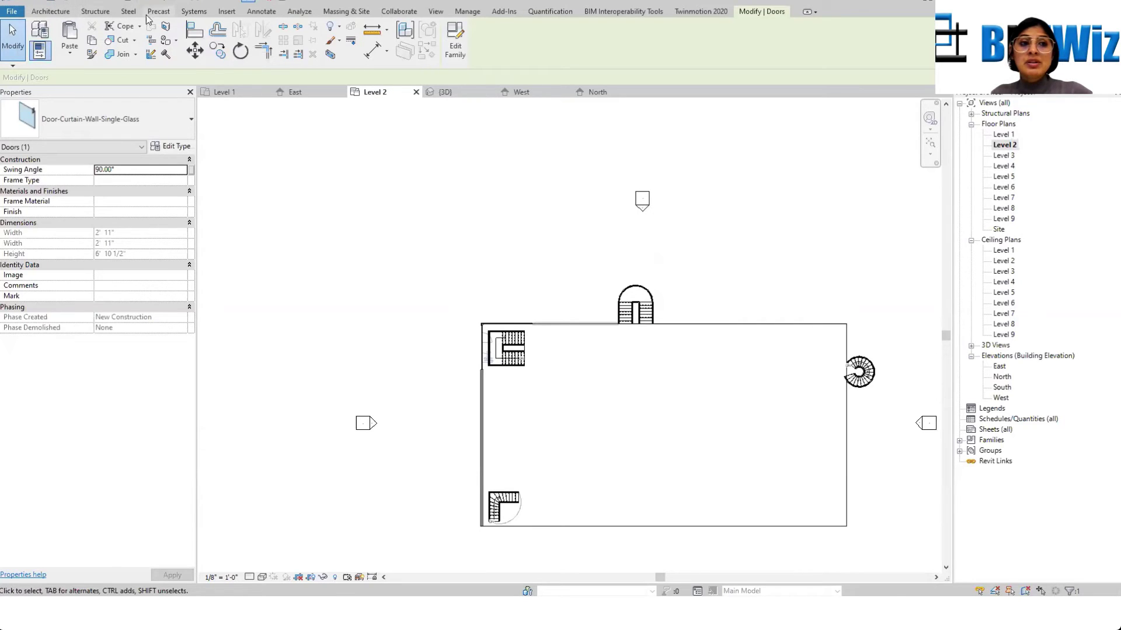
Step: Dismiss the save reminder without choosing a save option, clear the door selection and close the meeting recording folder
{"action": "left_click", "coordinate": [228, 13]}
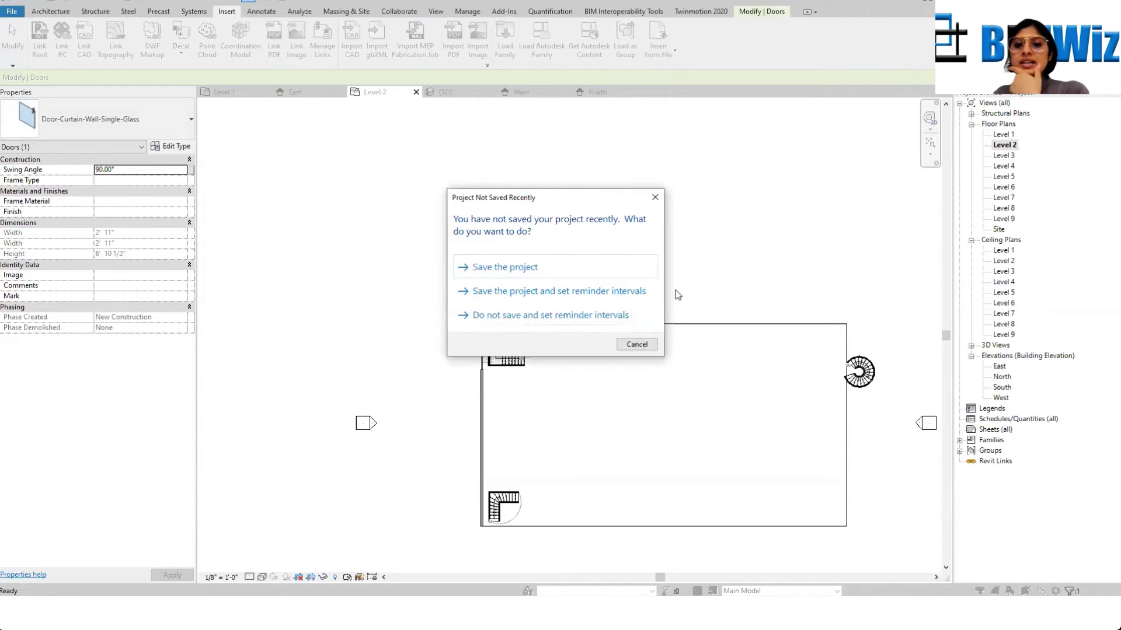
{"action": "left_click", "coordinate": [624, 346]}
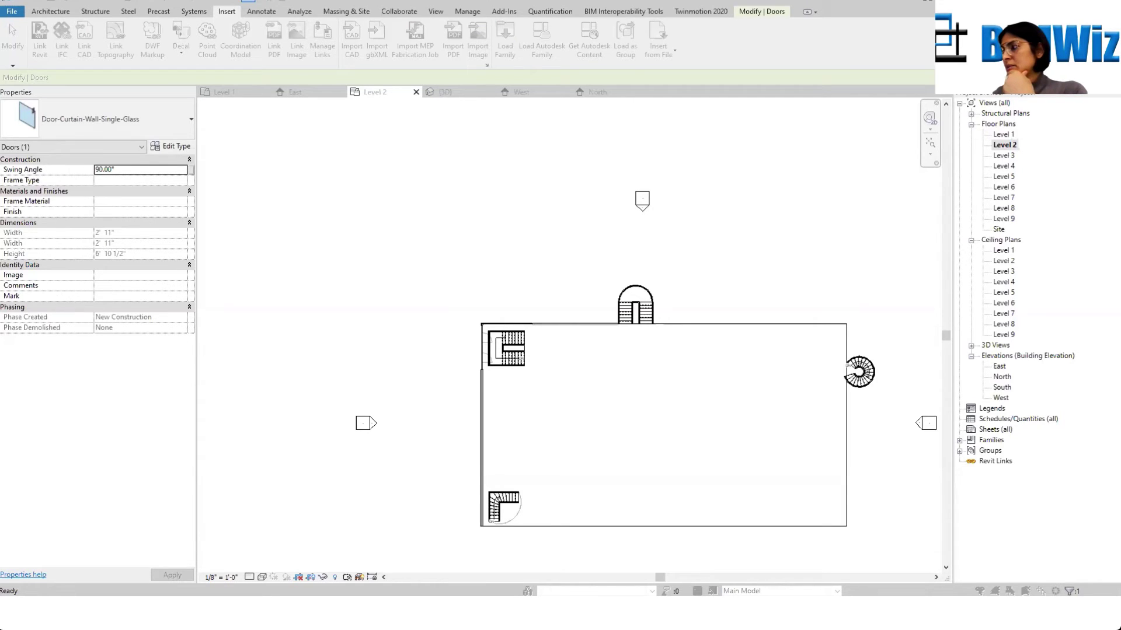
{"action": "key", "text": "Escape"}
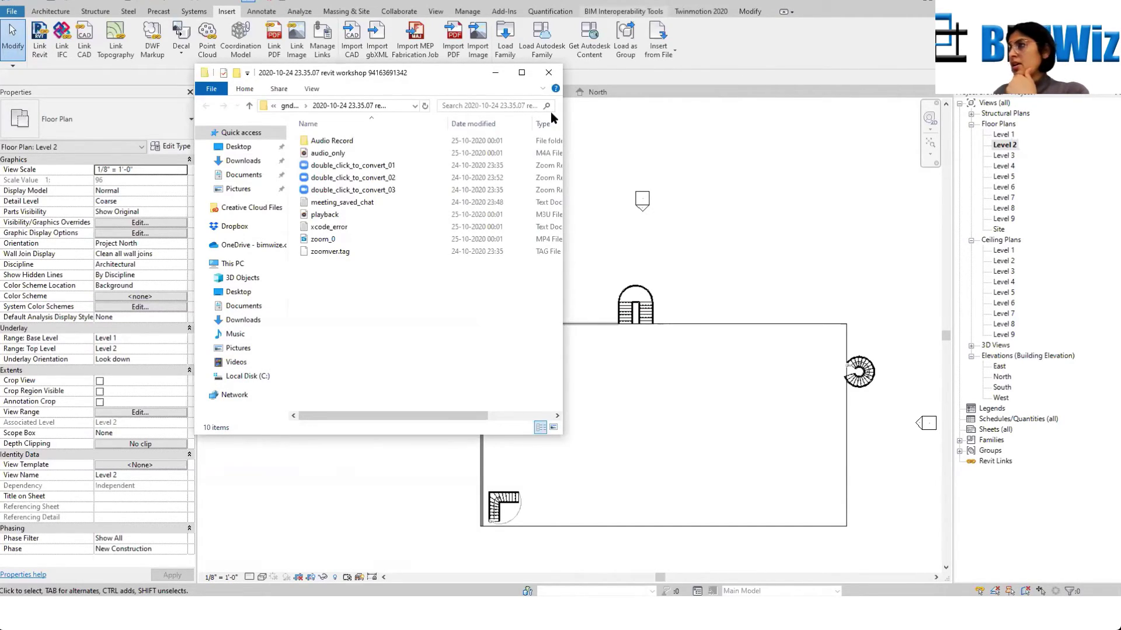
{"action": "left_click", "coordinate": [548, 72]}
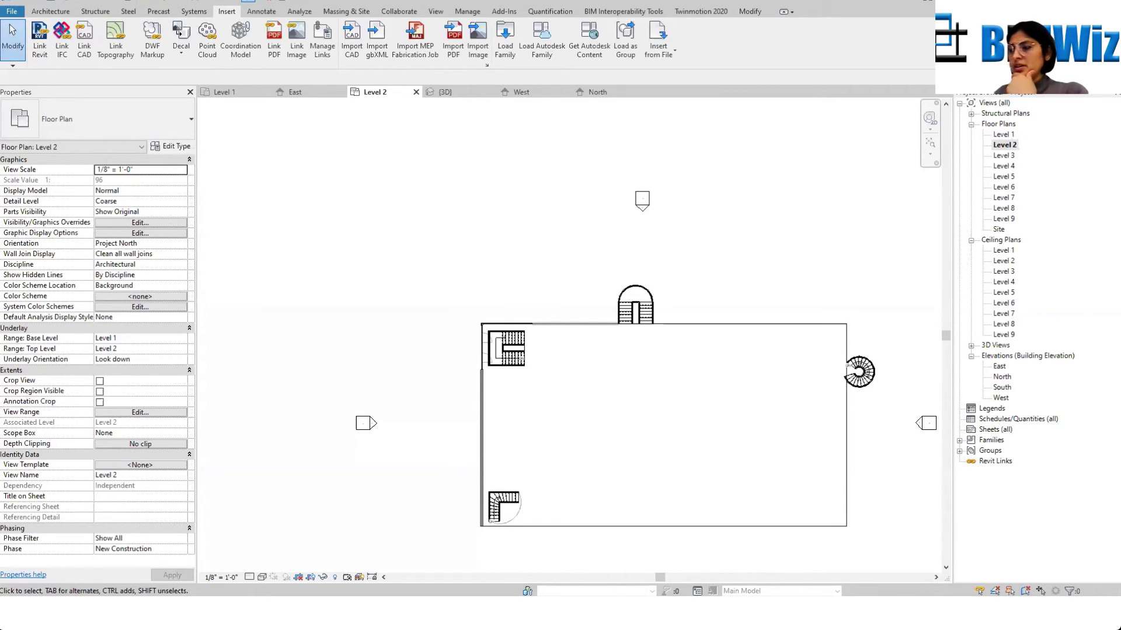
Step: Look through the pages of 19-009 SITE PLAN AND ELEVATION.pdf in Adobe Reader and close the document
{"action": "left_click", "coordinate": [274, 40]}
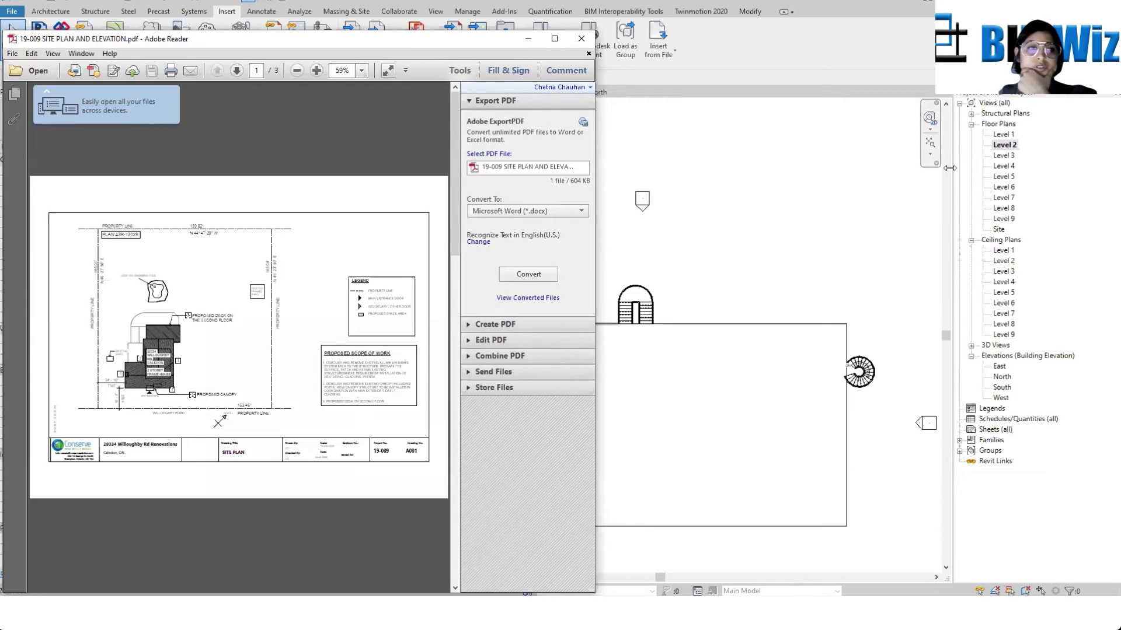
{"action": "scroll", "coordinate": [193, 277], "scroll_direction": "down", "scroll_amount": 1}
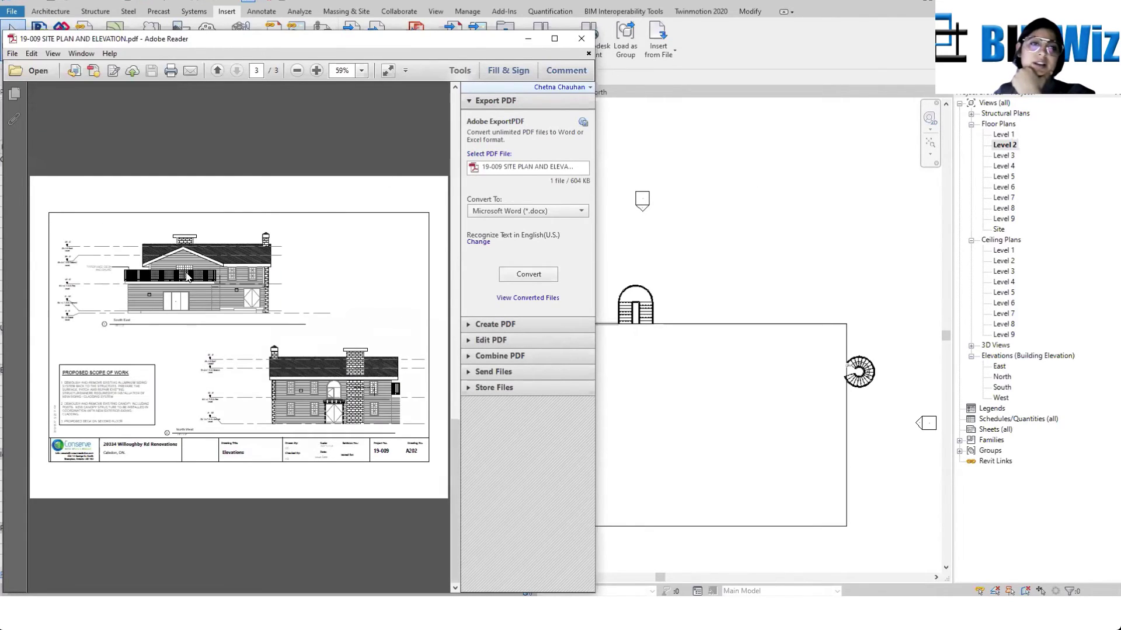
{"action": "scroll", "coordinate": [208, 286], "scroll_direction": "up", "scroll_amount": 1}
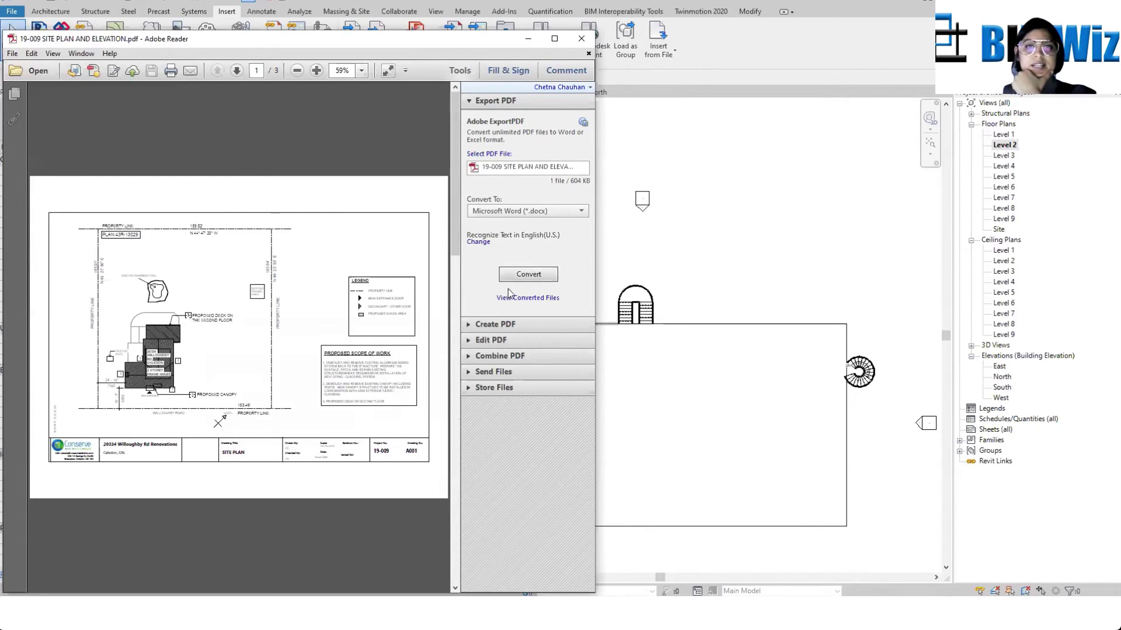
{"action": "left_click", "coordinate": [582, 36]}
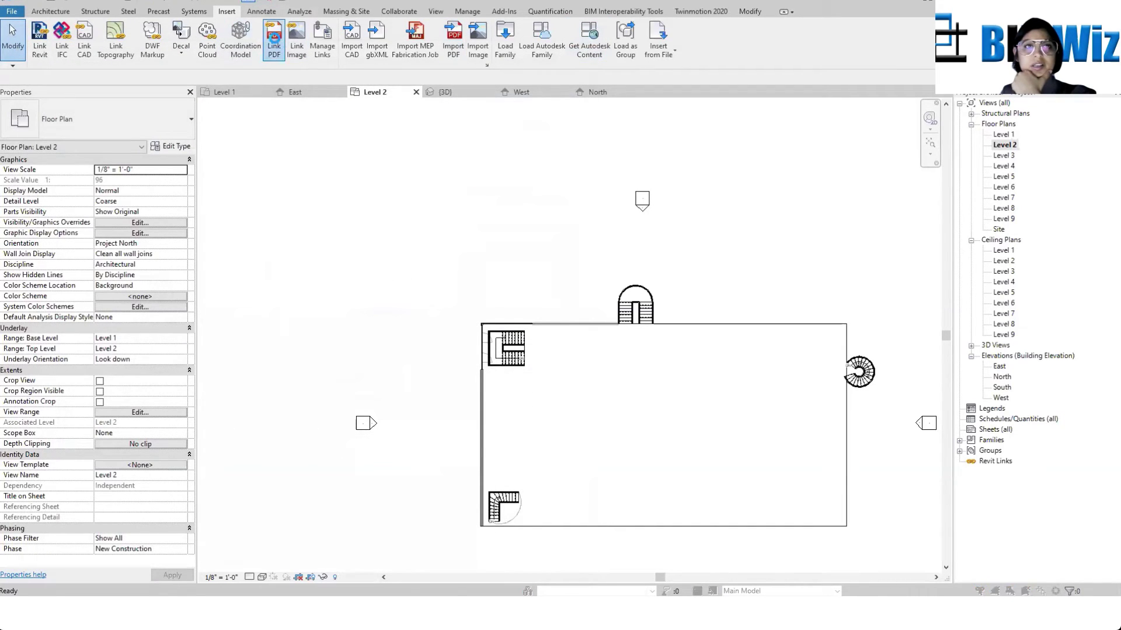
Step: Link page 1 of 19-009 SITE PLAN AND ELEVATION.pdf at 300 DPI and place it in Level 2, clear of the building
{"action": "left_click", "coordinate": [273, 38]}
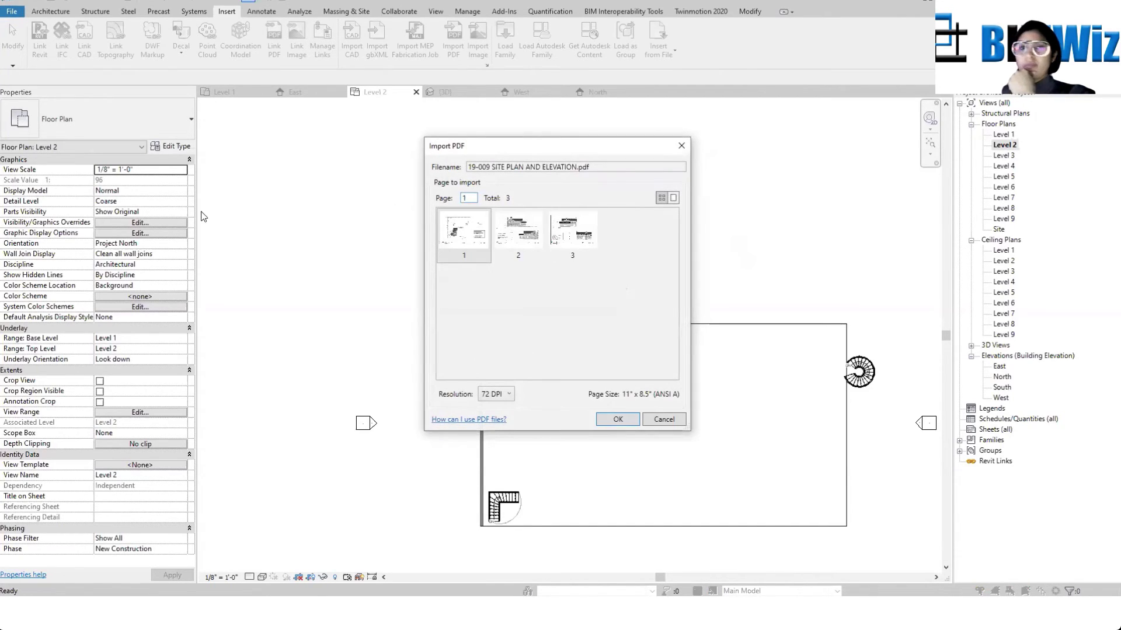
{"action": "left_click", "coordinate": [498, 397]}
{"action": "left_click", "coordinate": [497, 432]}
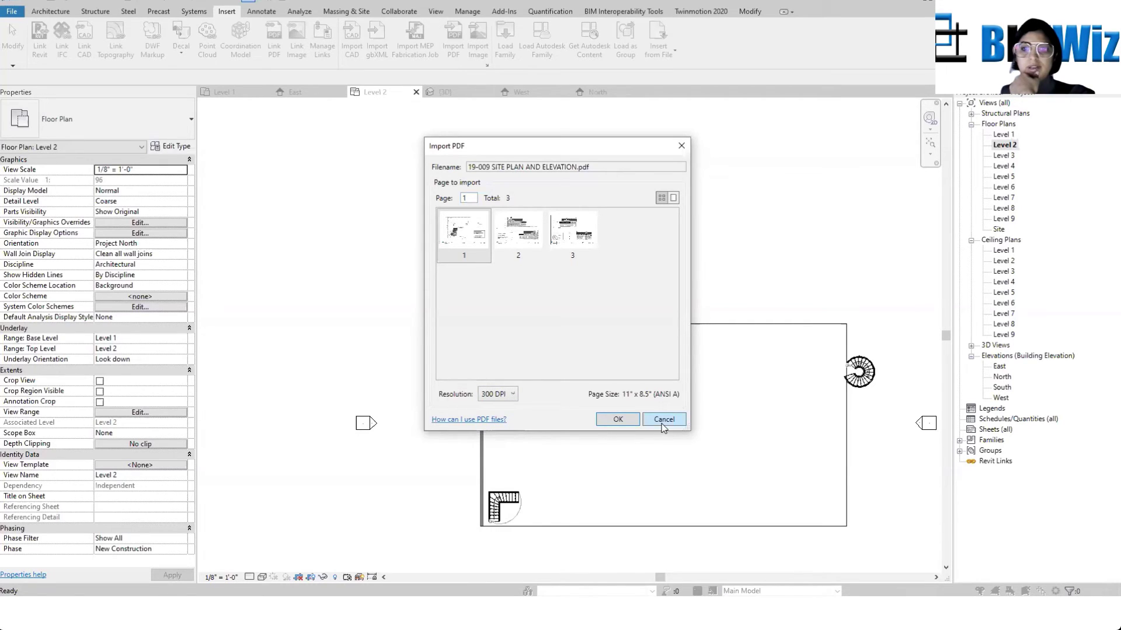
{"action": "left_click", "coordinate": [613, 419]}
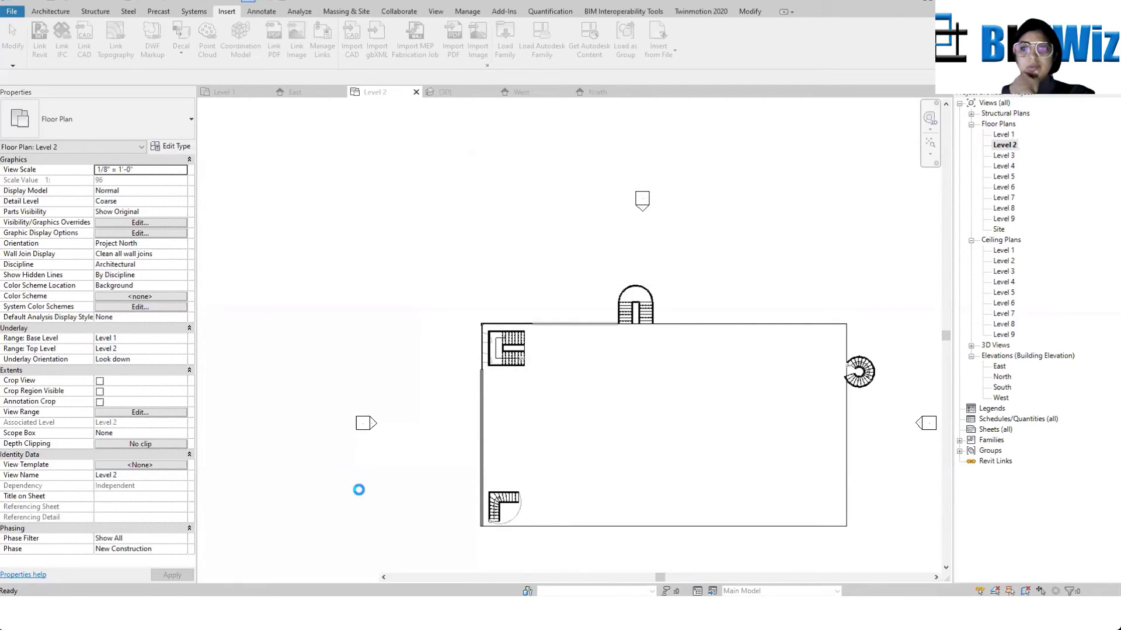
{"action": "scroll", "coordinate": [441, 369], "scroll_direction": "down", "scroll_amount": 3}
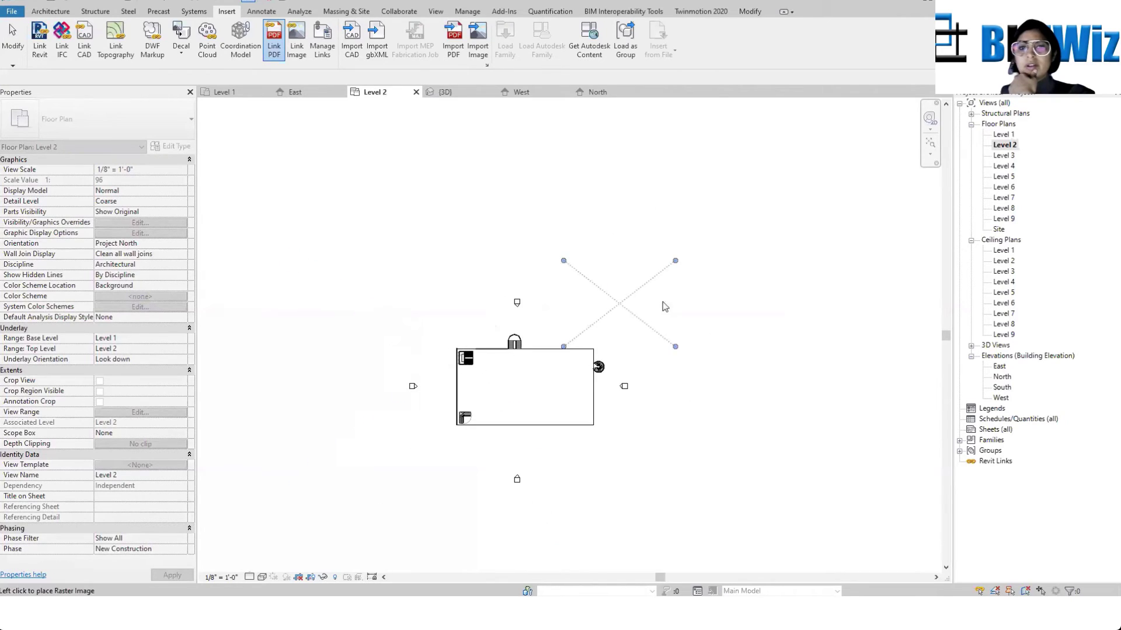
{"action": "left_click", "coordinate": [715, 304]}
Step: Draw a horizontal model line 24'10" long, running left from the upper-left corner of the house's lower wing on the site plan
{"action": "scroll", "coordinate": [733, 317], "scroll_direction": "up", "scroll_amount": 2}
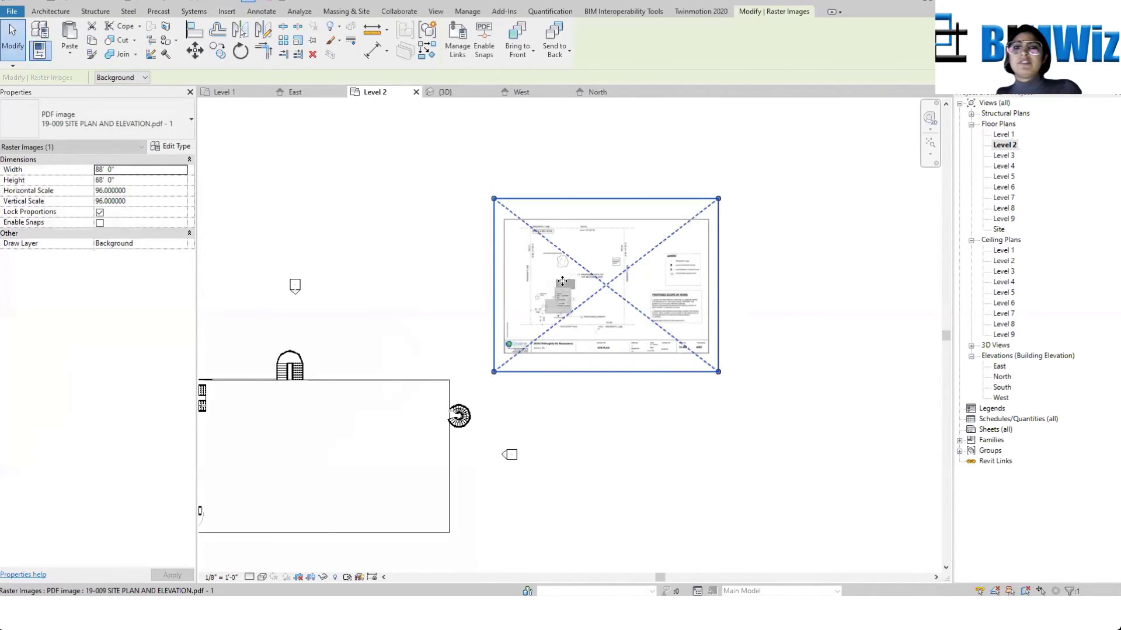
{"action": "scroll", "coordinate": [562, 282], "scroll_direction": "up", "scroll_amount": 4}
{"action": "middle_click_drag", "start_coordinate": [648, 350], "coordinate": [701, 413]}
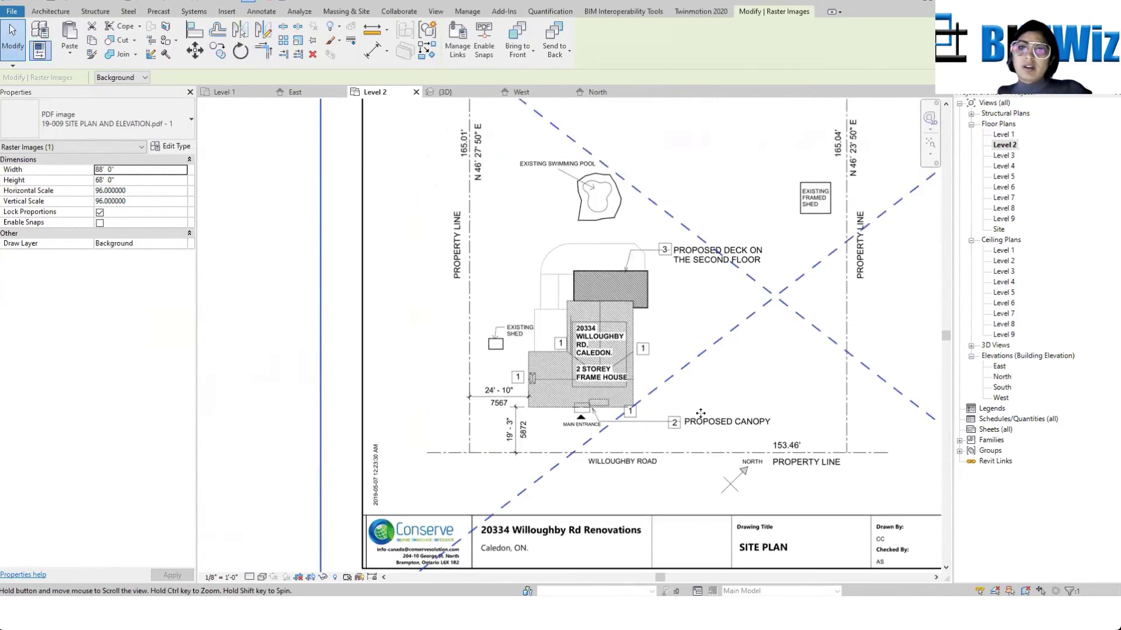
{"action": "scroll", "coordinate": [672, 344], "scroll_direction": "up", "scroll_amount": 5}
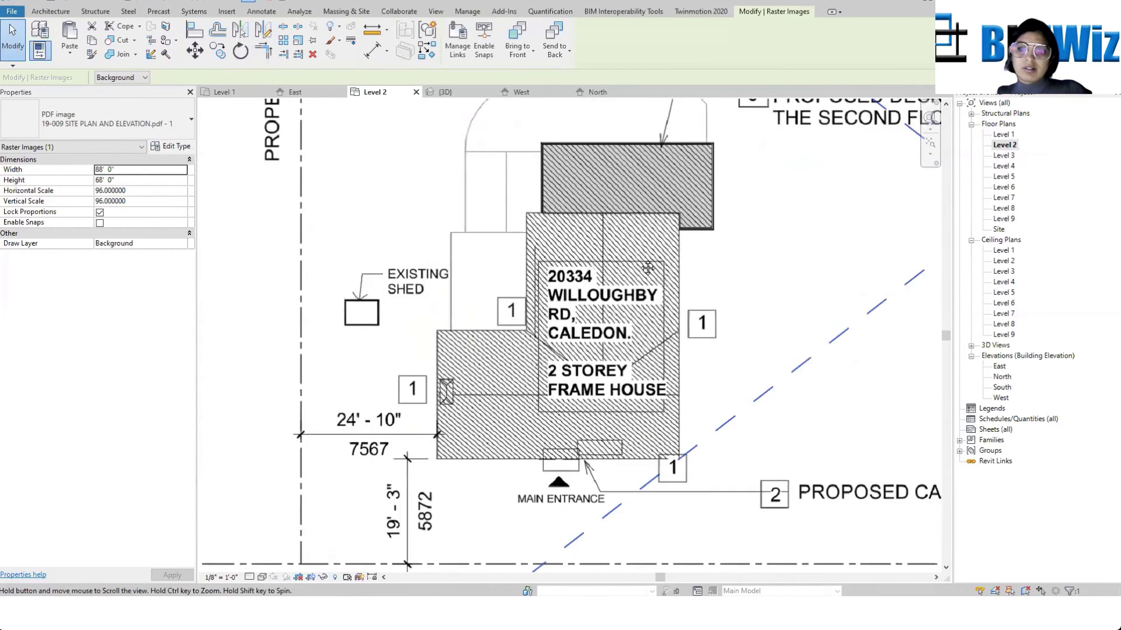
{"action": "middle_click_drag", "start_coordinate": [648, 268], "coordinate": [393, 327]}
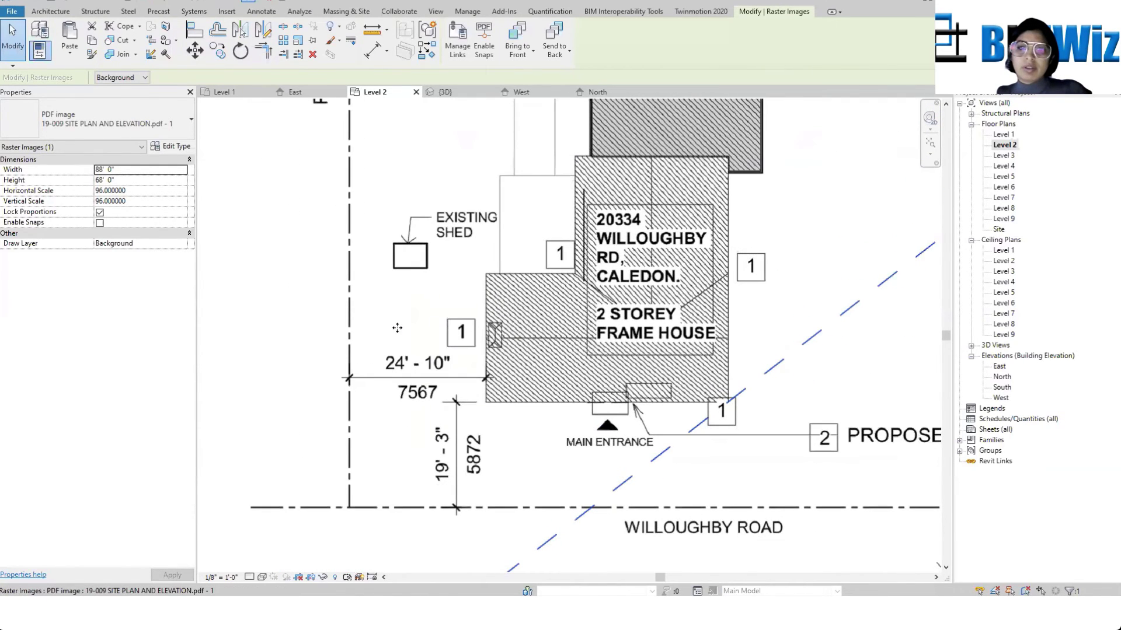
{"action": "left_click", "coordinate": [49, 13]}
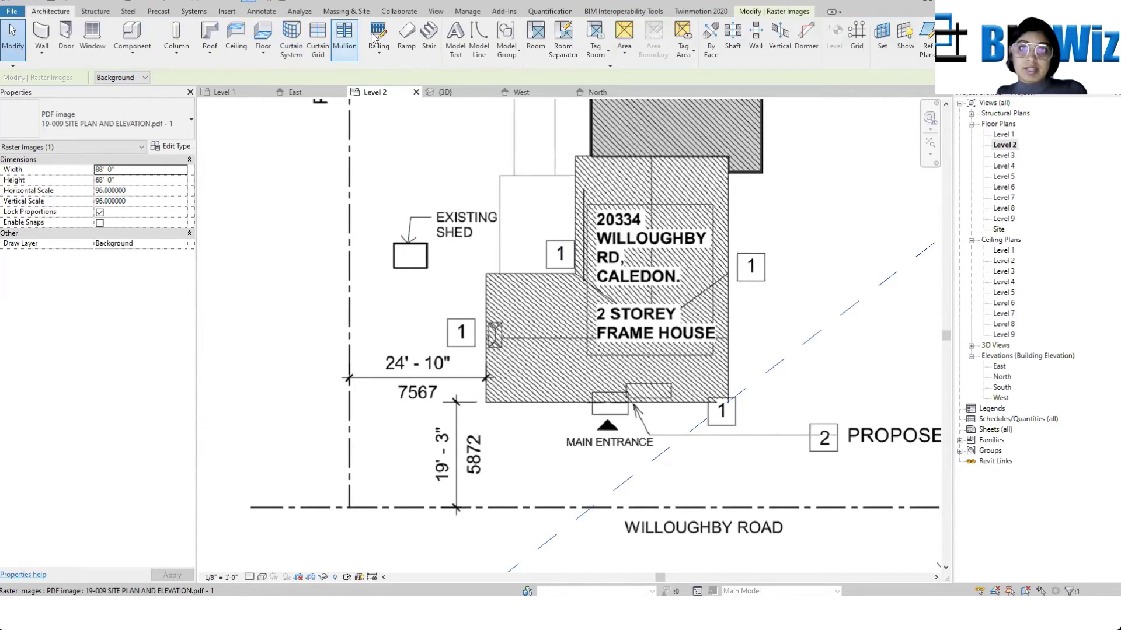
{"action": "left_click", "coordinate": [478, 39]}
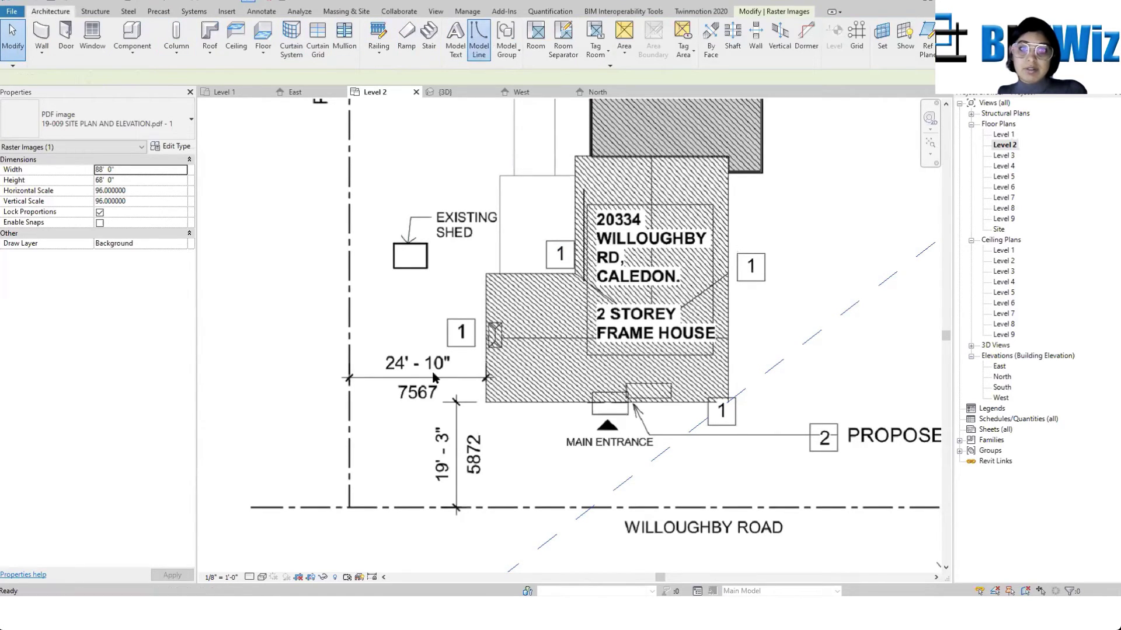
{"action": "left_click", "coordinate": [486, 273]}
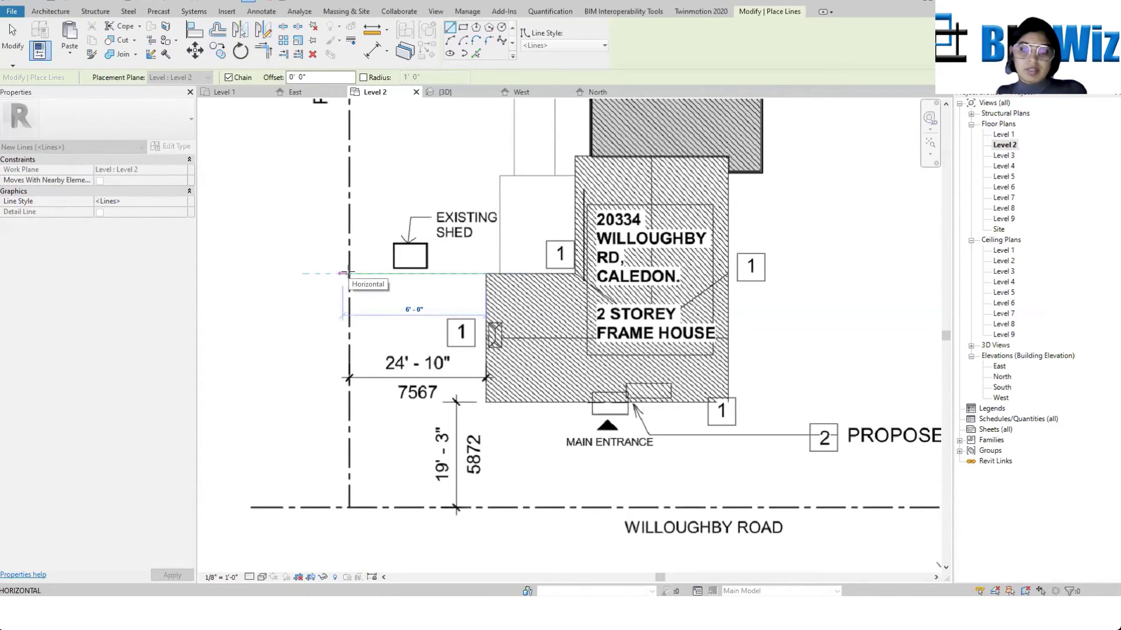
{"action": "scroll", "coordinate": [347, 273], "scroll_direction": "down", "scroll_amount": 5}
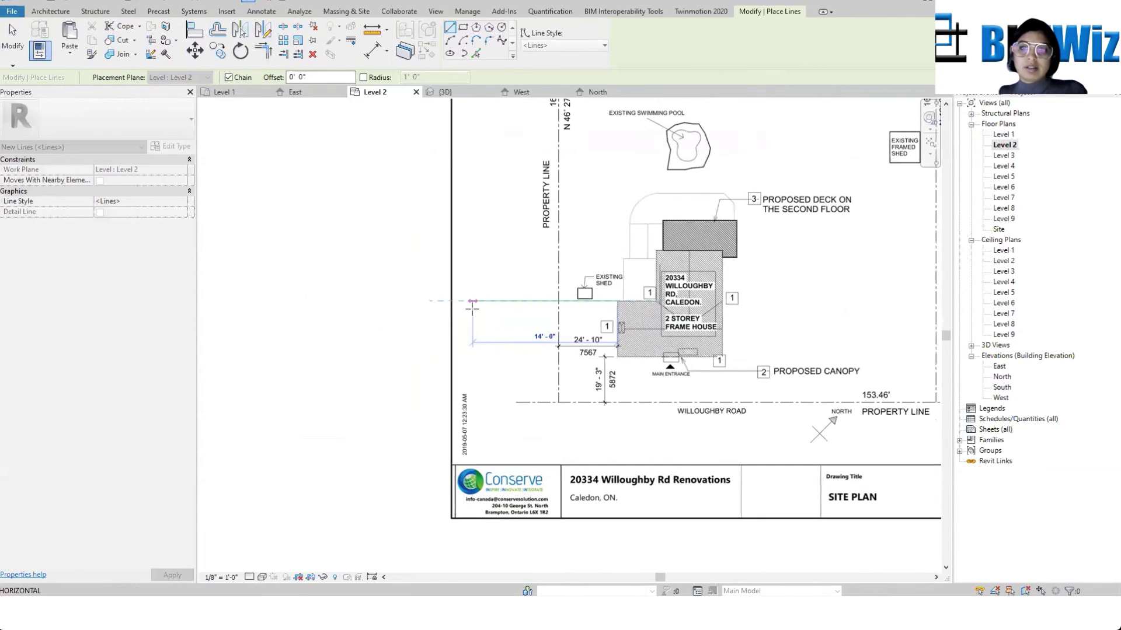
{"action": "middle_click_drag", "start_coordinate": [278, 303], "coordinate": [471, 305]}
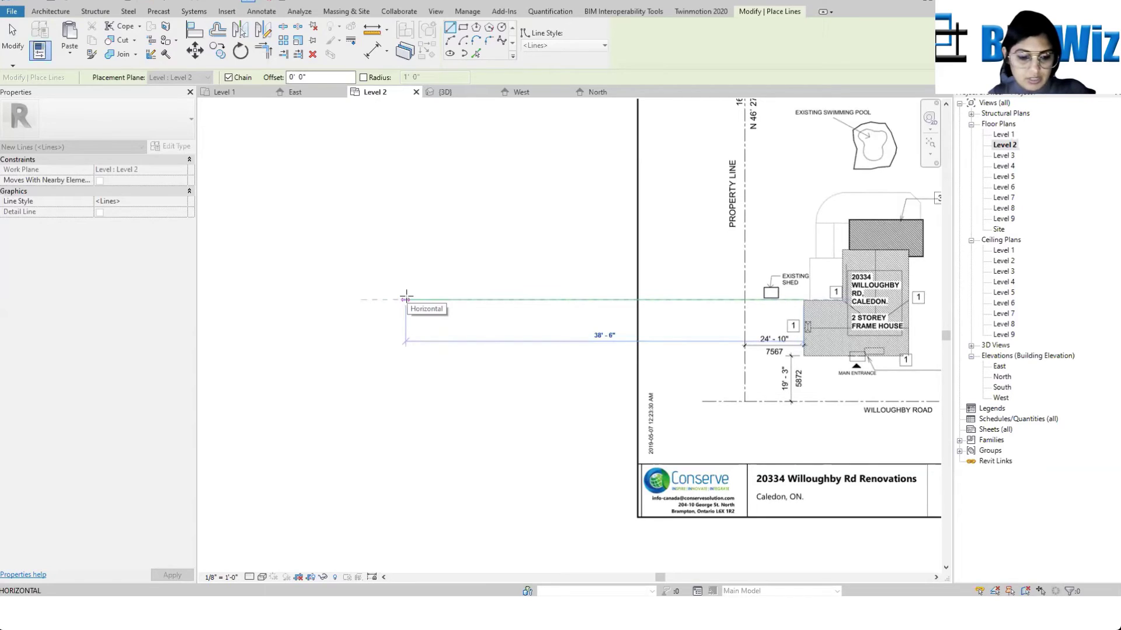
{"action": "type", "text": "24' - "}
{"action": "type", "text": "1"}
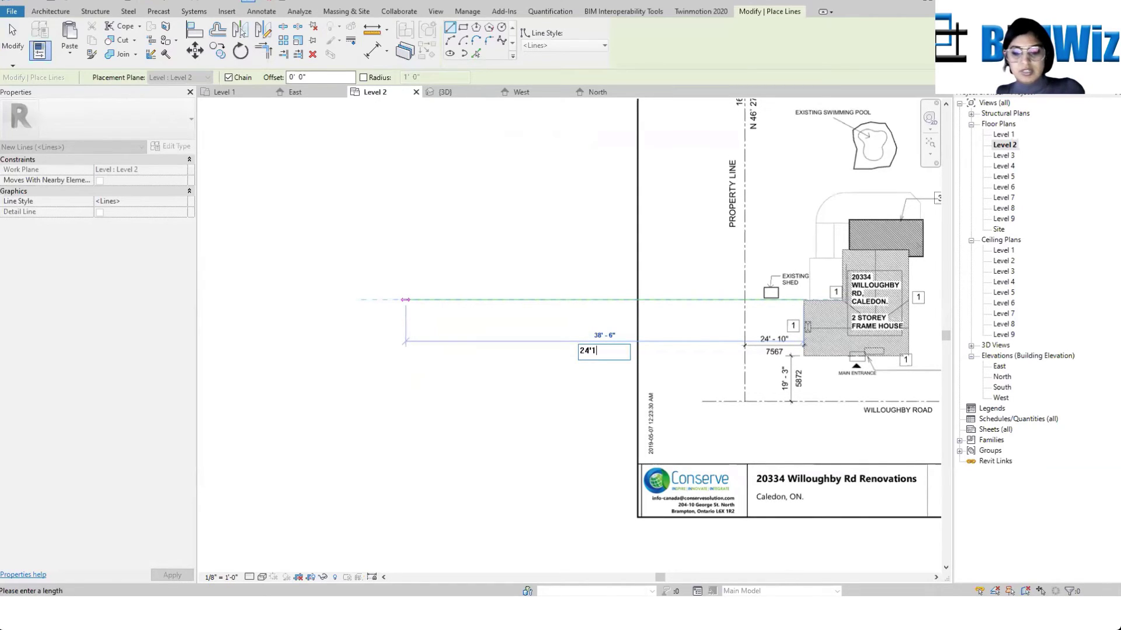
{"action": "type", "text": "0"}
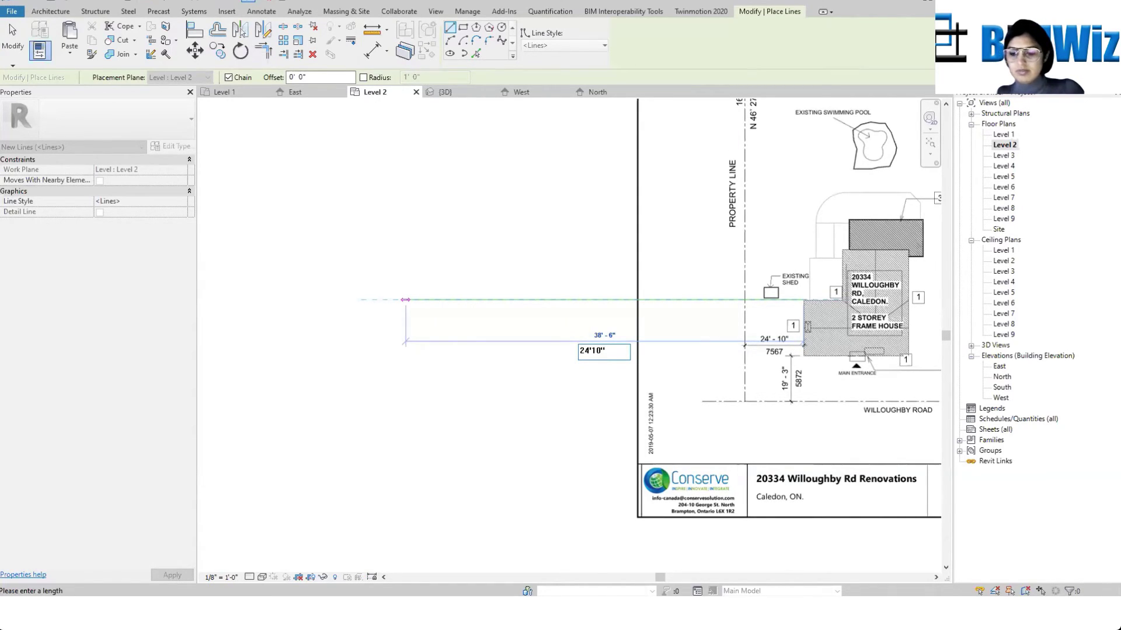
{"action": "type", "text": "\""}
{"action": "key", "text": "Return"}
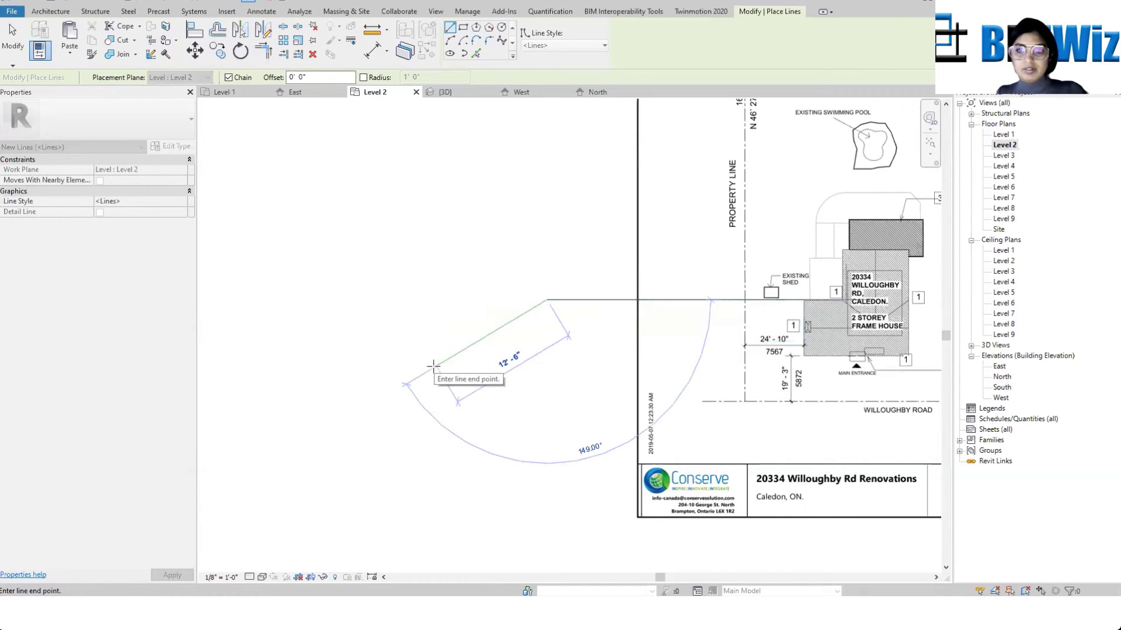
{"action": "key", "text": "Escape"}
{"action": "key", "text": "Escape"}
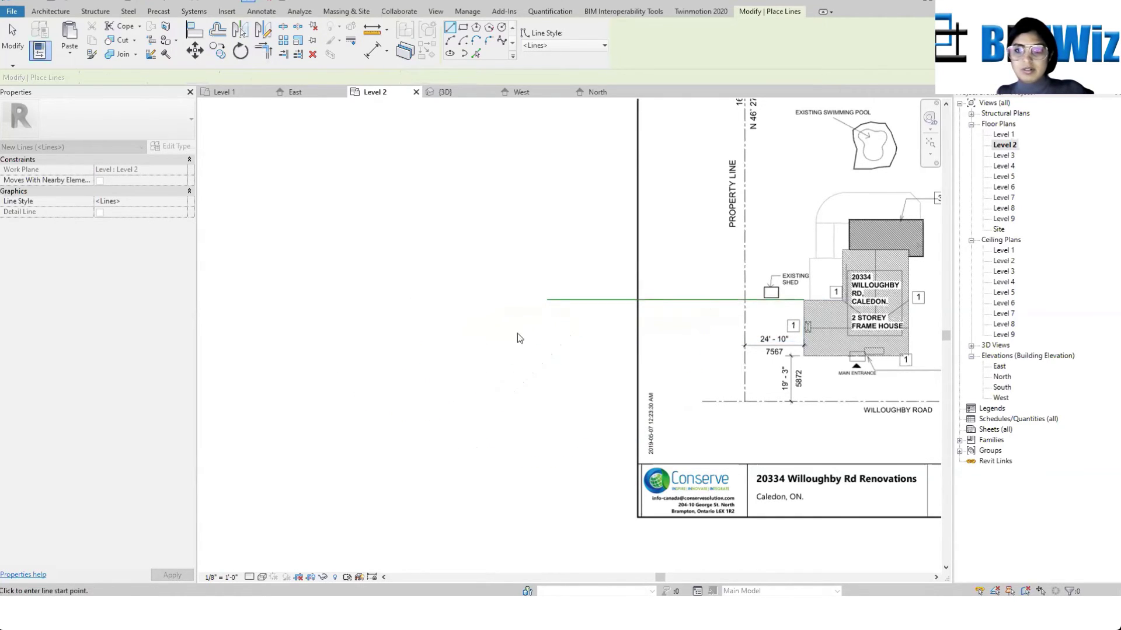
Step: Compare the model line's length with the 24'-10" setback drawn between the property line and the house
{"action": "left_click", "coordinate": [559, 301]}
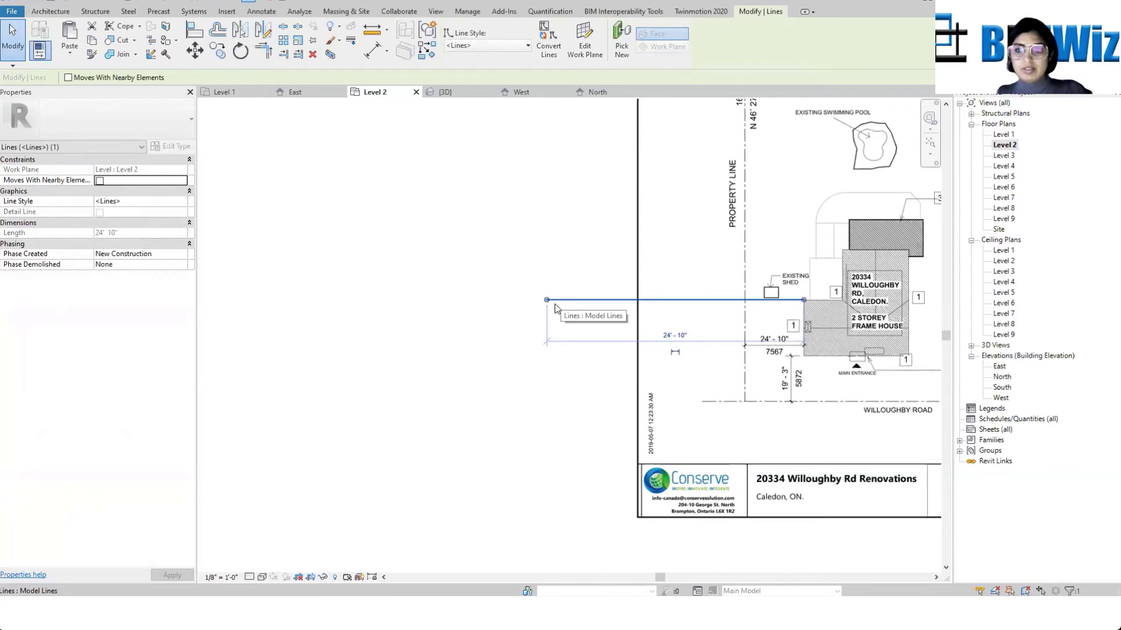
{"action": "scroll", "coordinate": [466, 286], "scroll_direction": "down", "scroll_amount": 3}
{"action": "scroll", "coordinate": [670, 279], "scroll_direction": "up", "scroll_amount": 4}
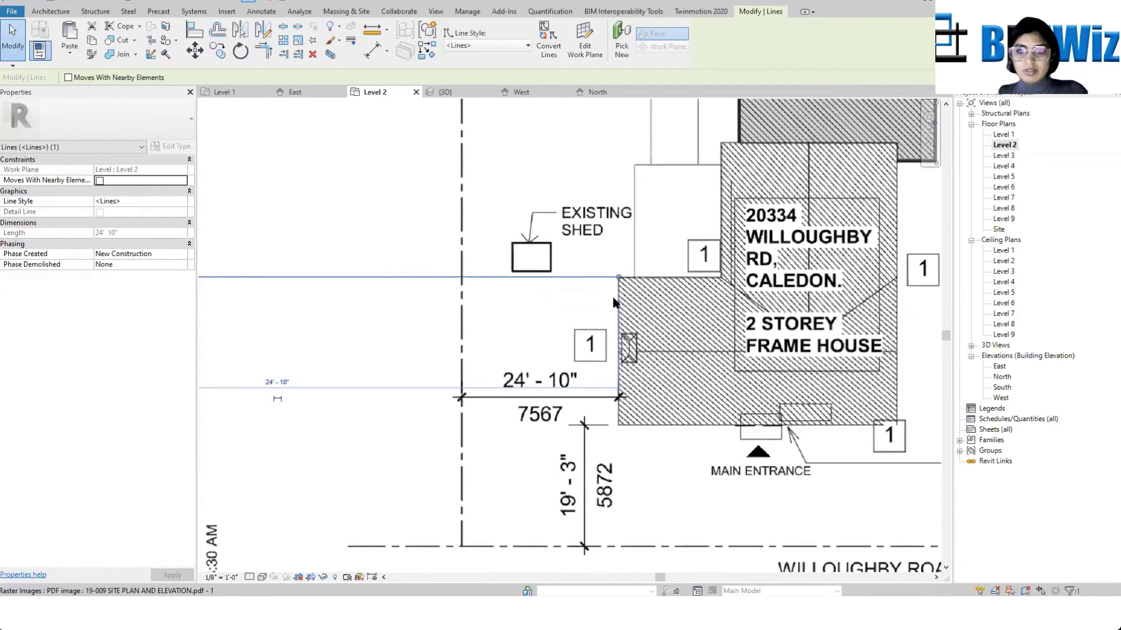
{"action": "scroll", "coordinate": [609, 307], "scroll_direction": "down", "scroll_amount": 3}
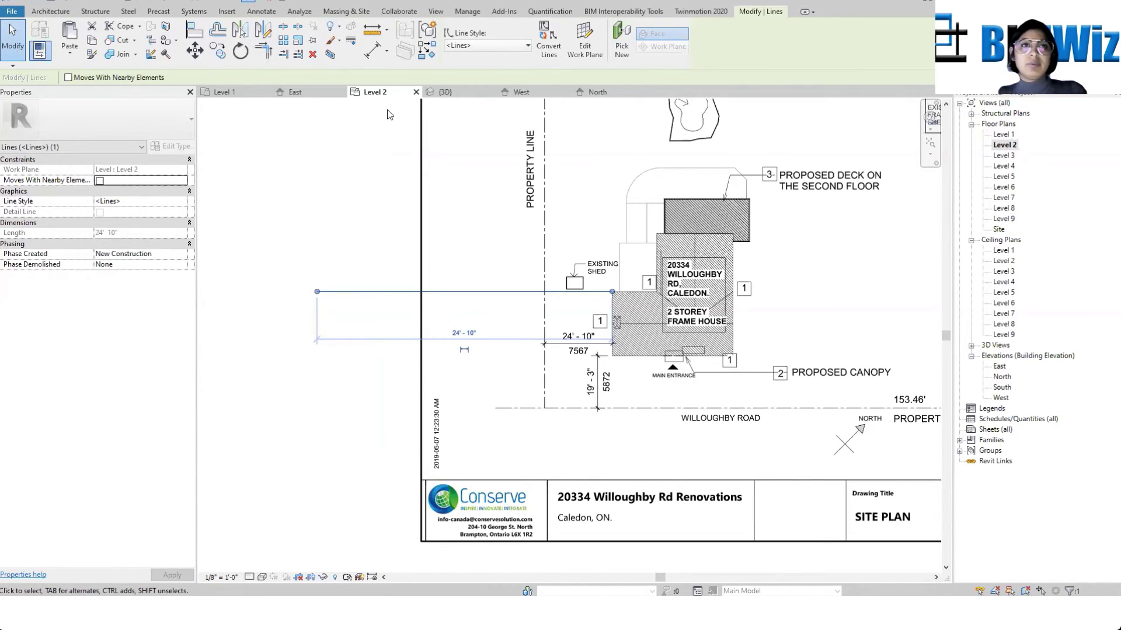
{"action": "key", "text": "Escape"}
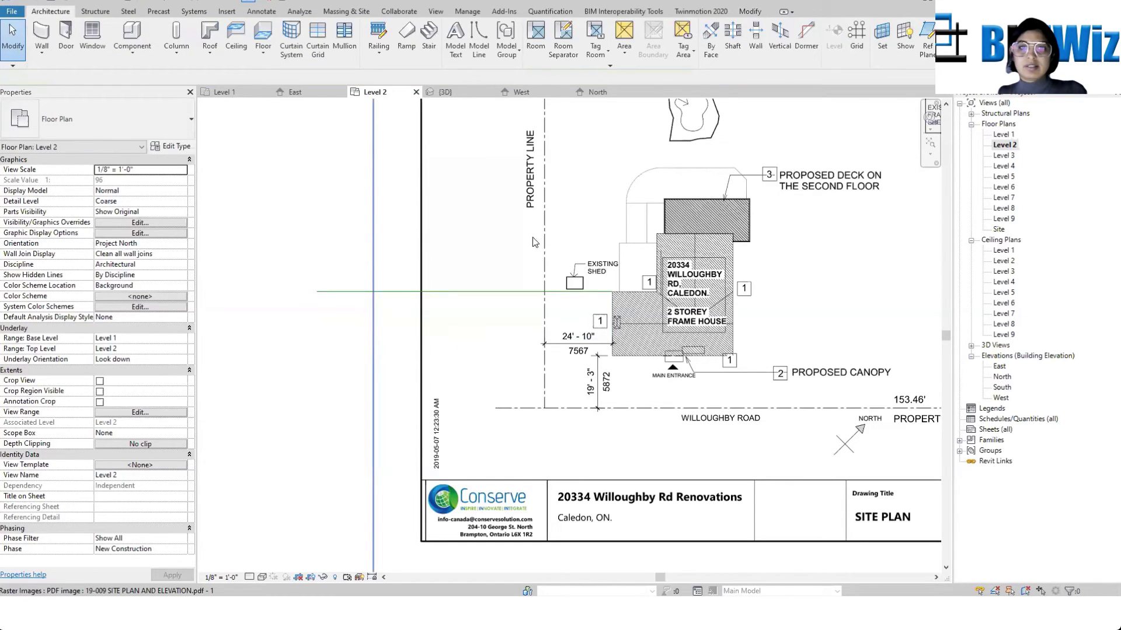
{"action": "left_click", "coordinate": [645, 267]}
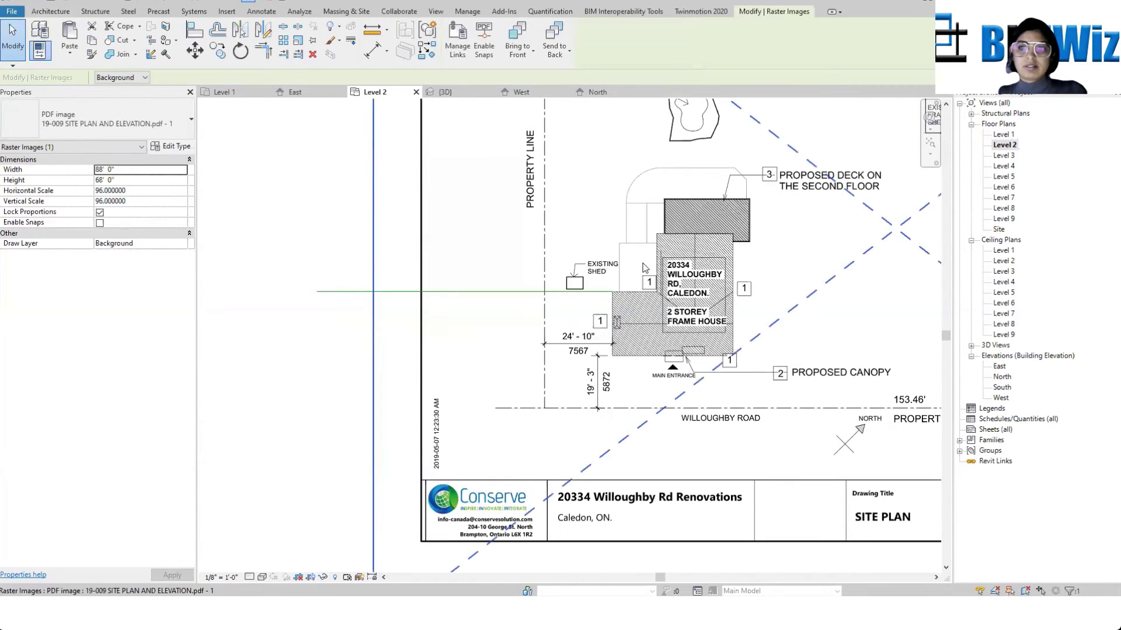
{"action": "left_click", "coordinate": [298, 41]}
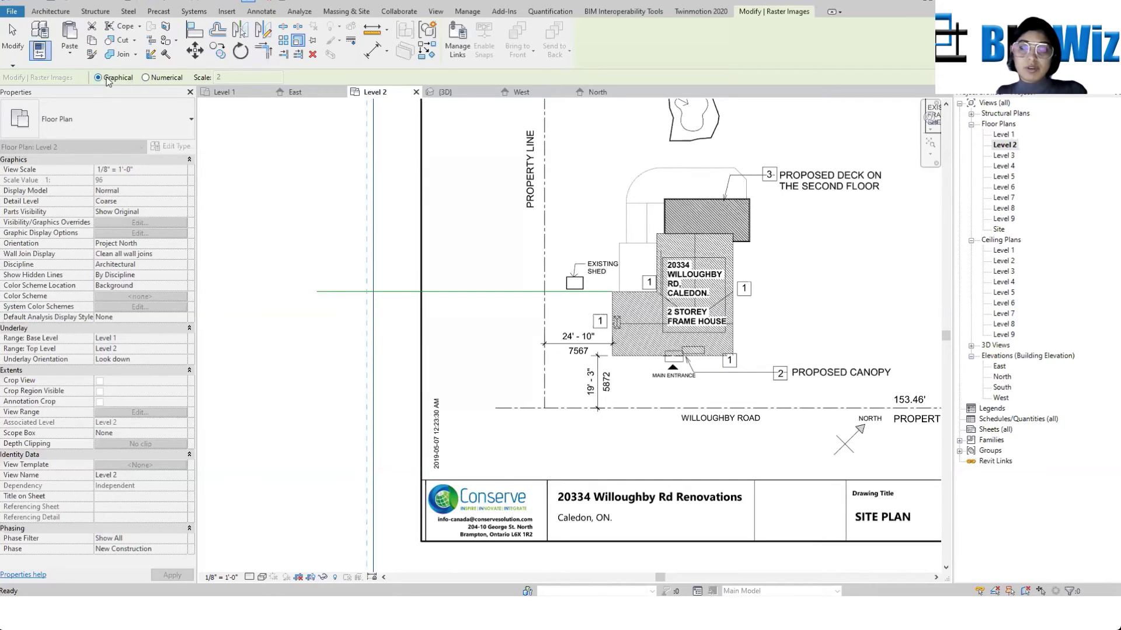
{"action": "left_click", "coordinate": [611, 291]}
{"action": "left_click", "coordinate": [665, 292]}
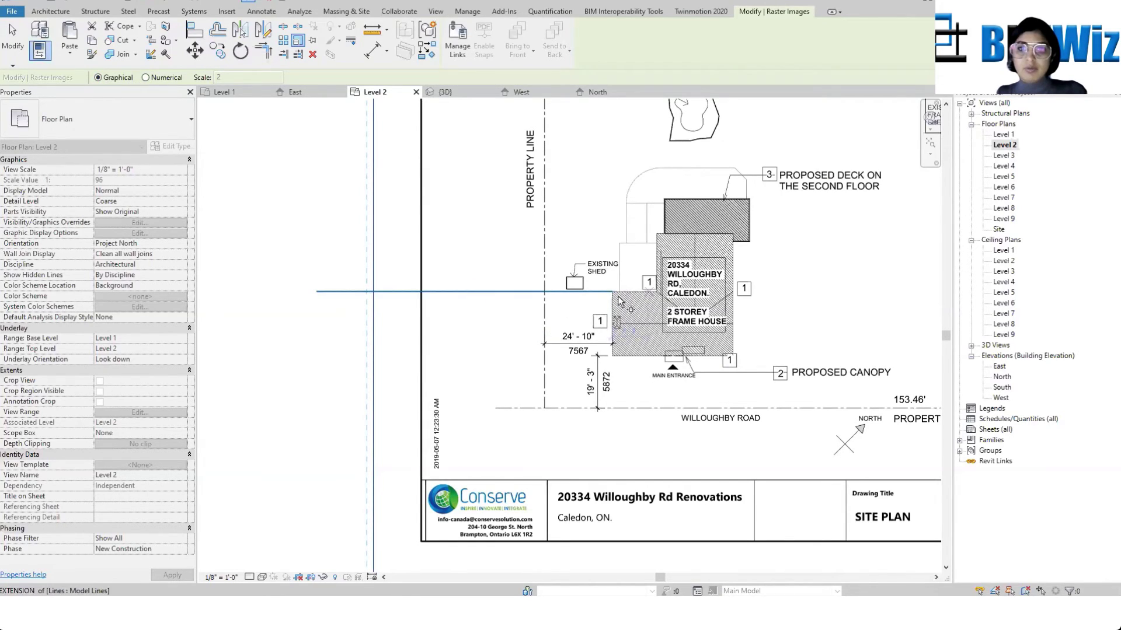
{"action": "left_click", "coordinate": [590, 294]}
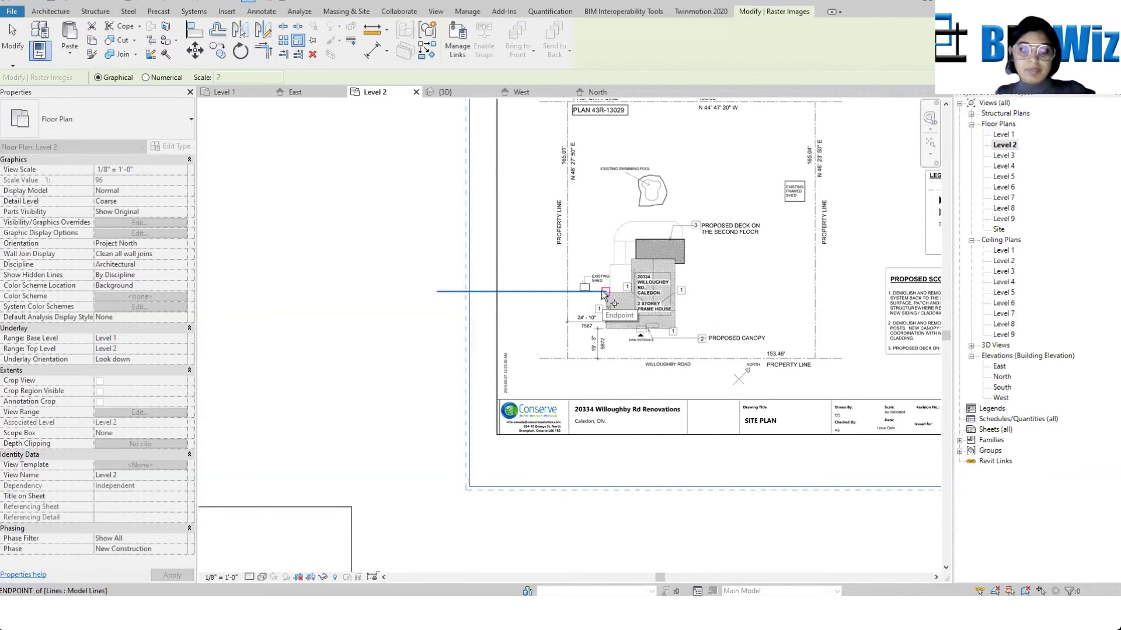
{"action": "scroll", "coordinate": [604, 295], "scroll_direction": "up", "scroll_amount": 5}
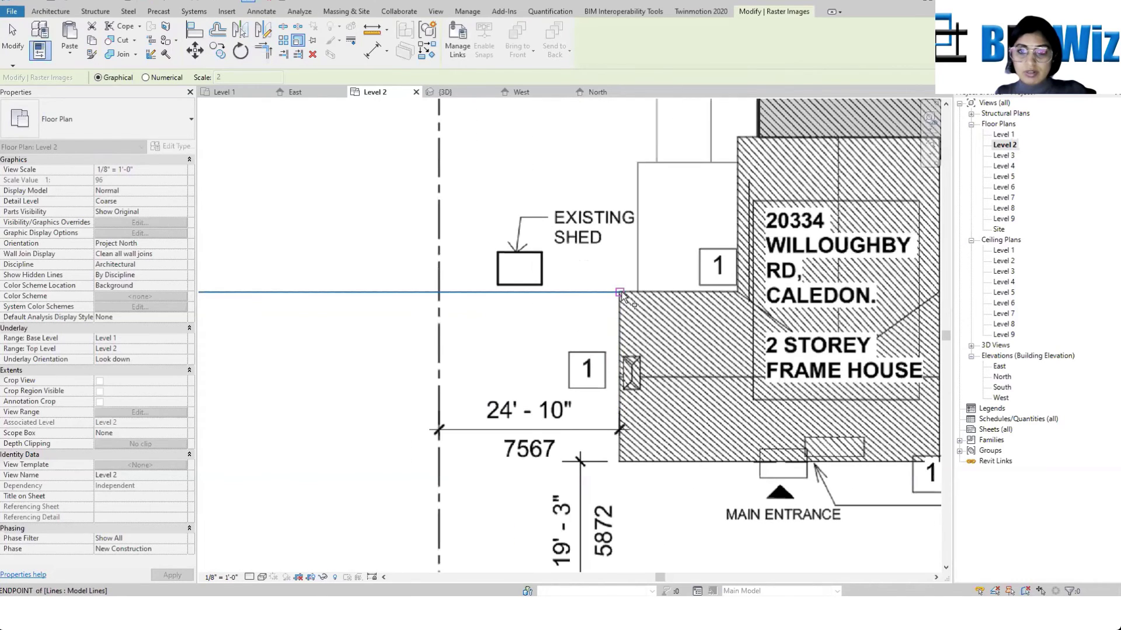
Step: Enable snaps on the linked site plan PDF, then clear the selection
{"action": "left_click", "coordinate": [737, 290]}
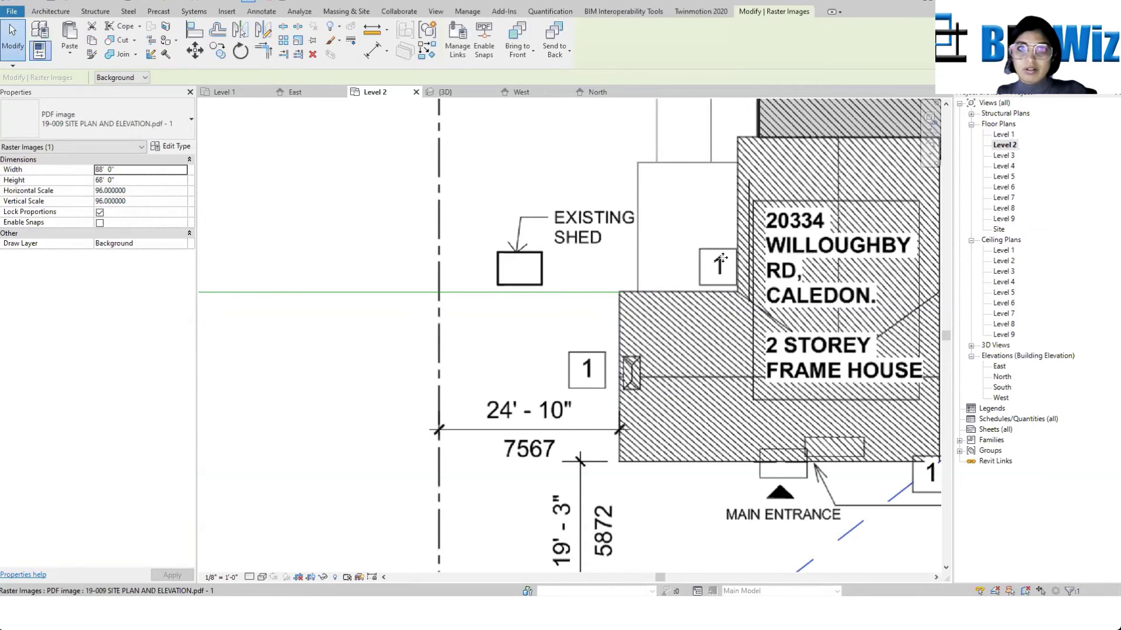
{"action": "left_click", "coordinate": [492, 58]}
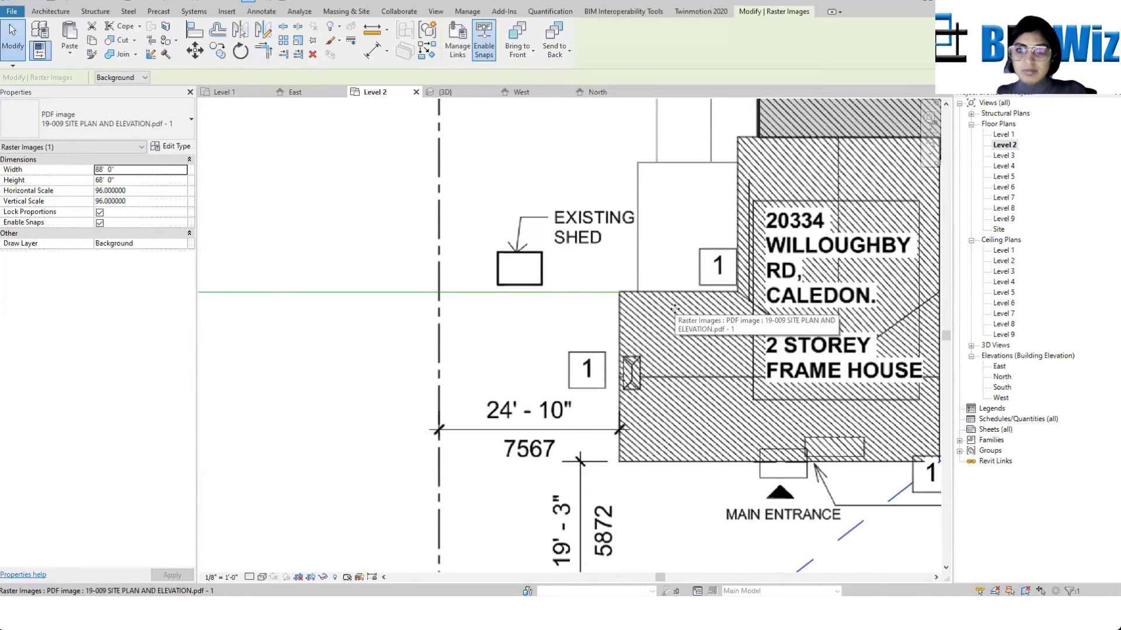
{"action": "key", "text": "Escape"}
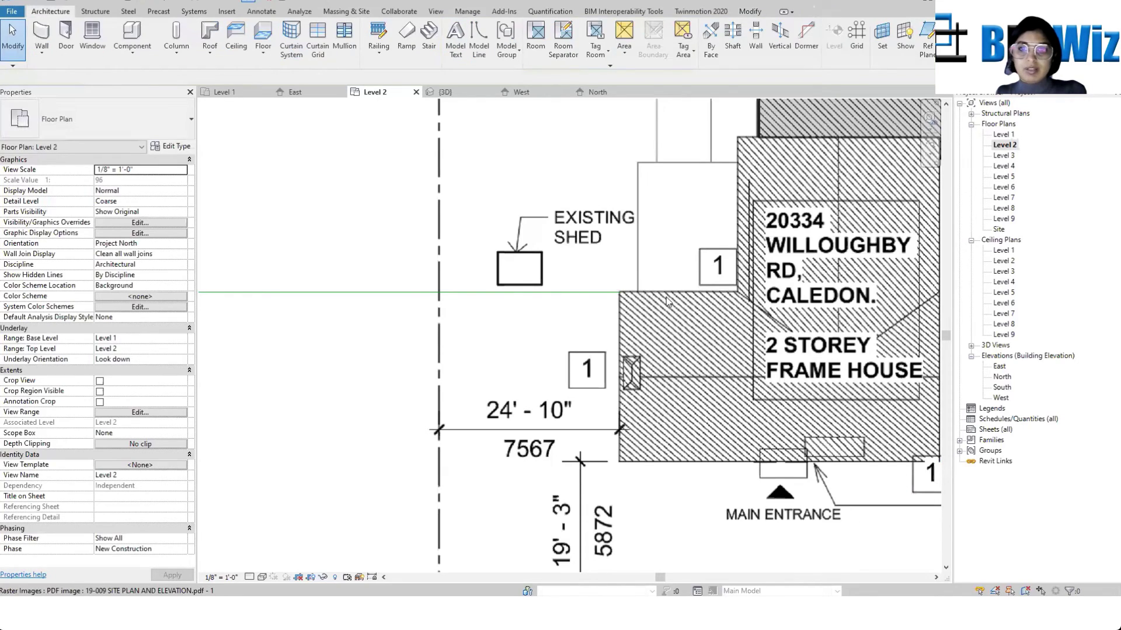
Step: Scale the site plan PDF graphically from the lower wing's upper-left corner, stretching the property line intersection to the far end of the model line
{"action": "left_click", "coordinate": [669, 295]}
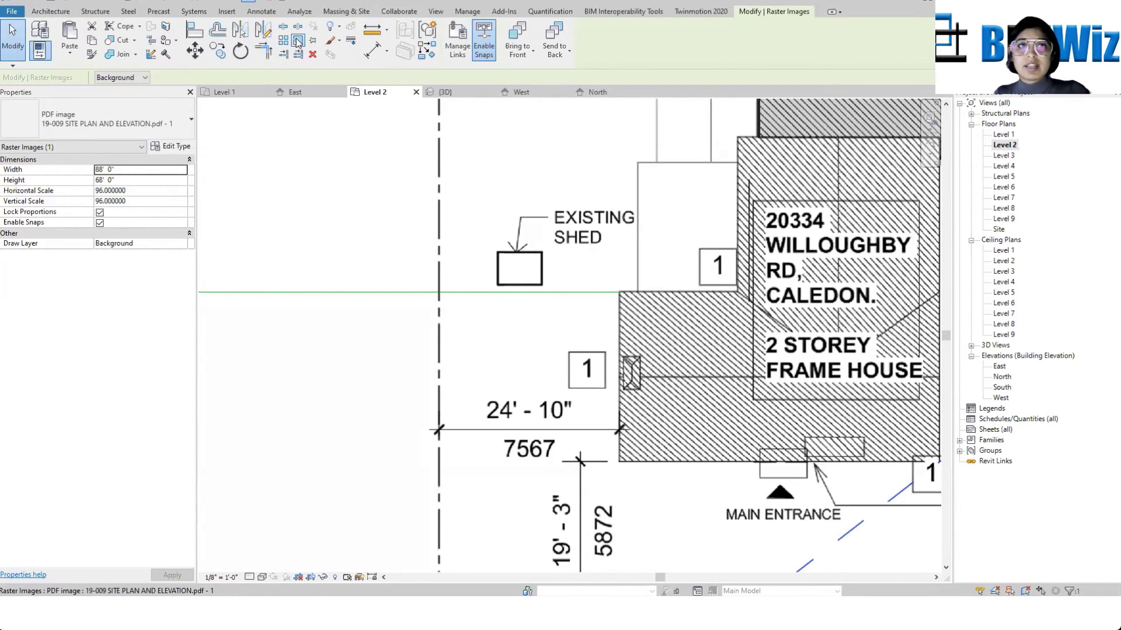
{"action": "key", "text": "Escape"}
{"action": "key", "text": "r"}
{"action": "key", "text": "e"}
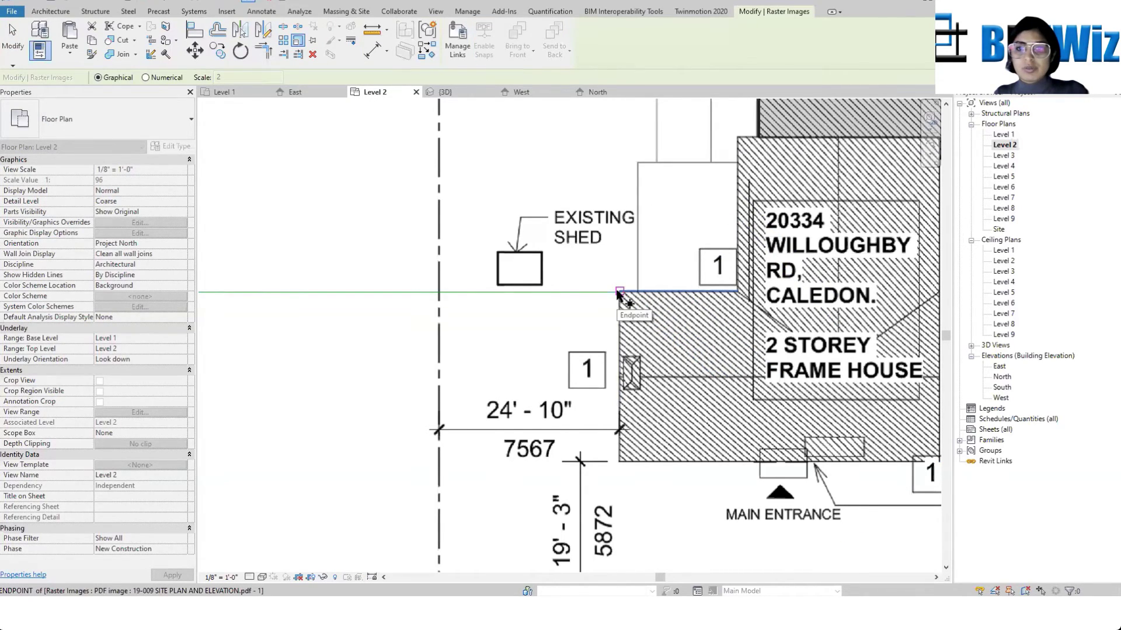
{"action": "left_click", "coordinate": [619, 291]}
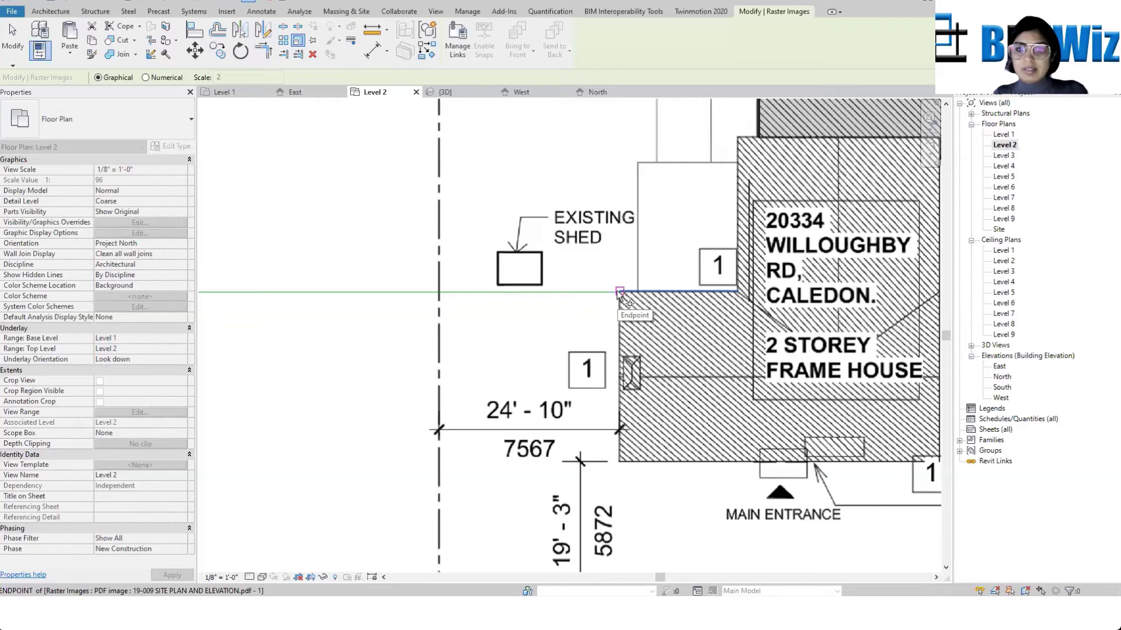
{"action": "left_click", "coordinate": [618, 290]}
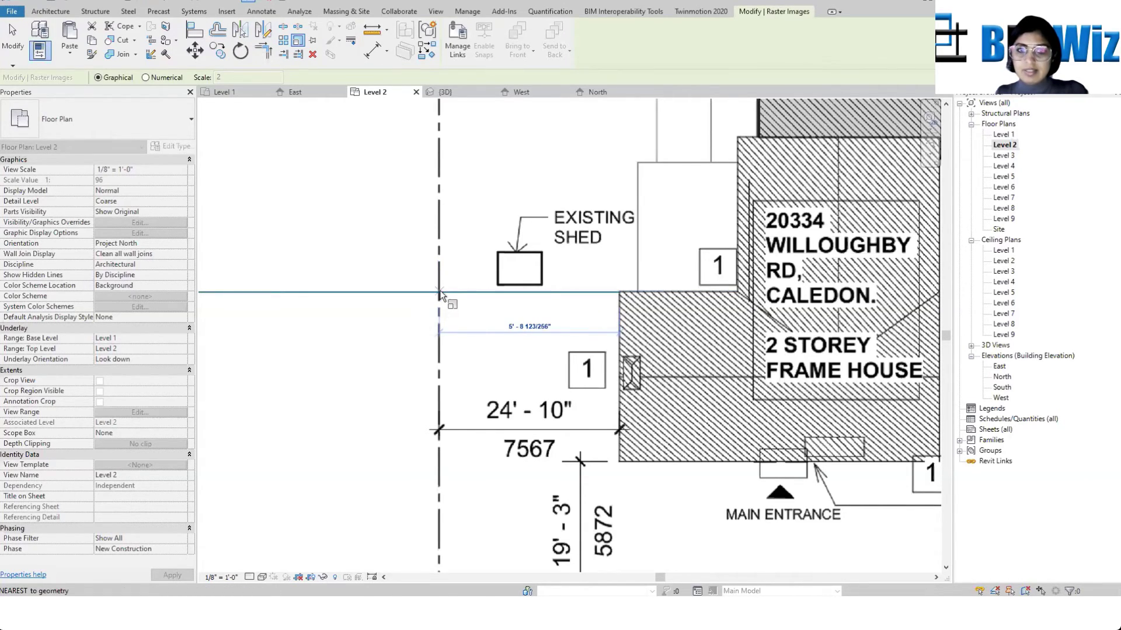
{"action": "scroll", "coordinate": [439, 290], "scroll_direction": "down", "scroll_amount": 3}
{"action": "scroll", "coordinate": [439, 290], "scroll_direction": "up", "scroll_amount": 1}
{"action": "middle_click_drag", "start_coordinate": [440, 290], "coordinate": [677, 322]}
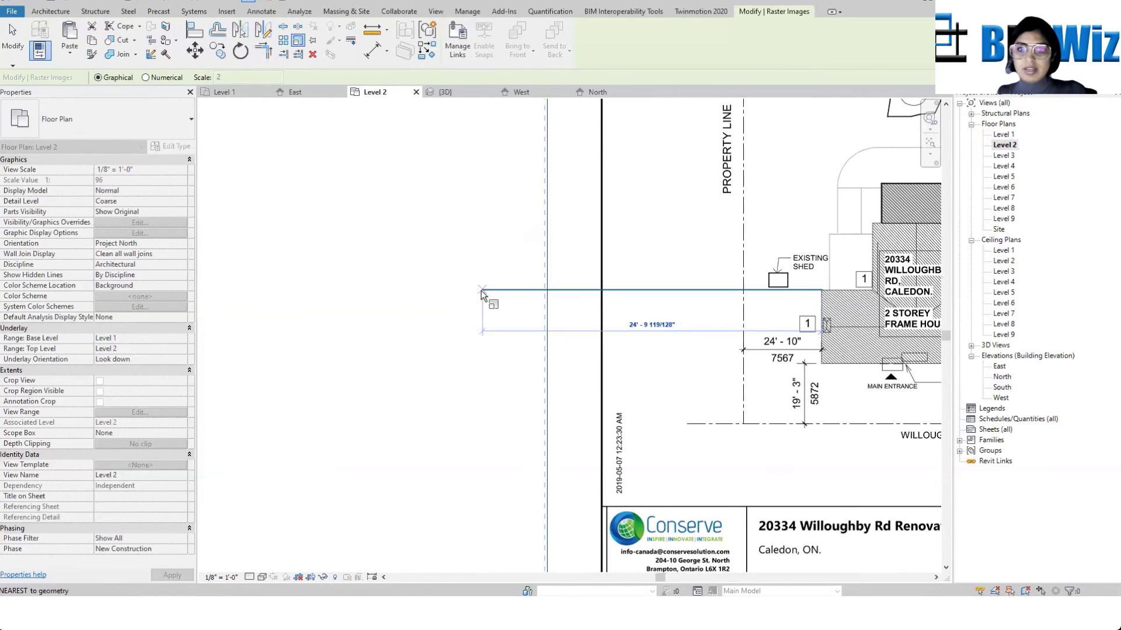
{"action": "left_click", "coordinate": [481, 292]}
{"action": "scroll", "coordinate": [399, 275], "scroll_direction": "down", "scroll_amount": 5}
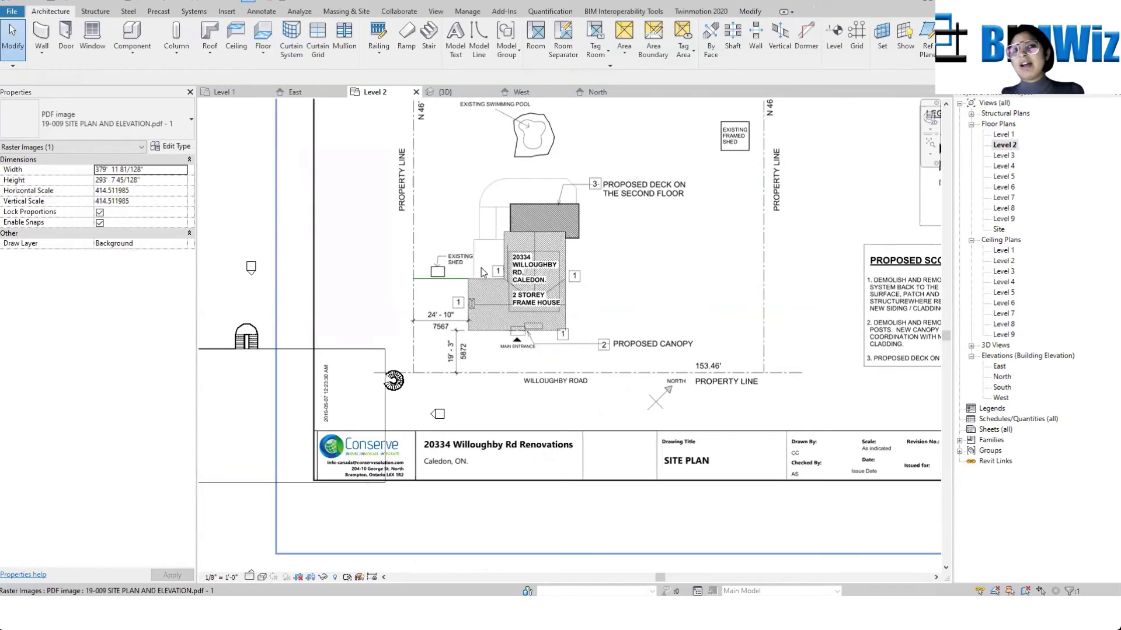
{"action": "key", "text": "Escape"}
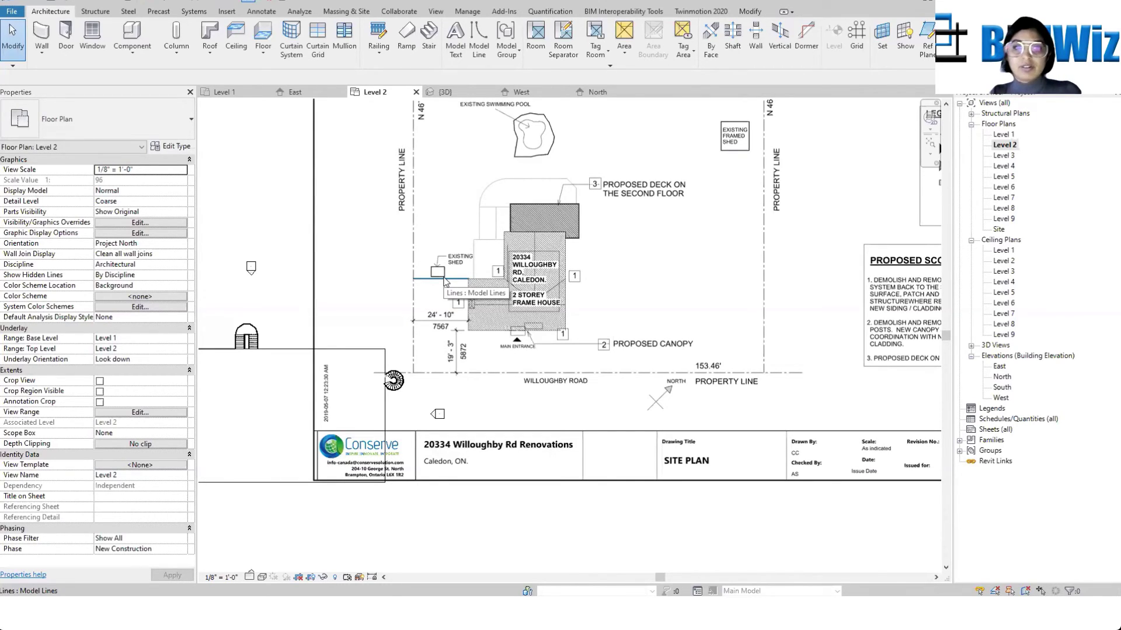
Step: Try moving the scaled site plan PDF up and right, clear of the building, then undo the move
{"action": "scroll", "coordinate": [502, 312], "scroll_direction": "down", "scroll_amount": 5}
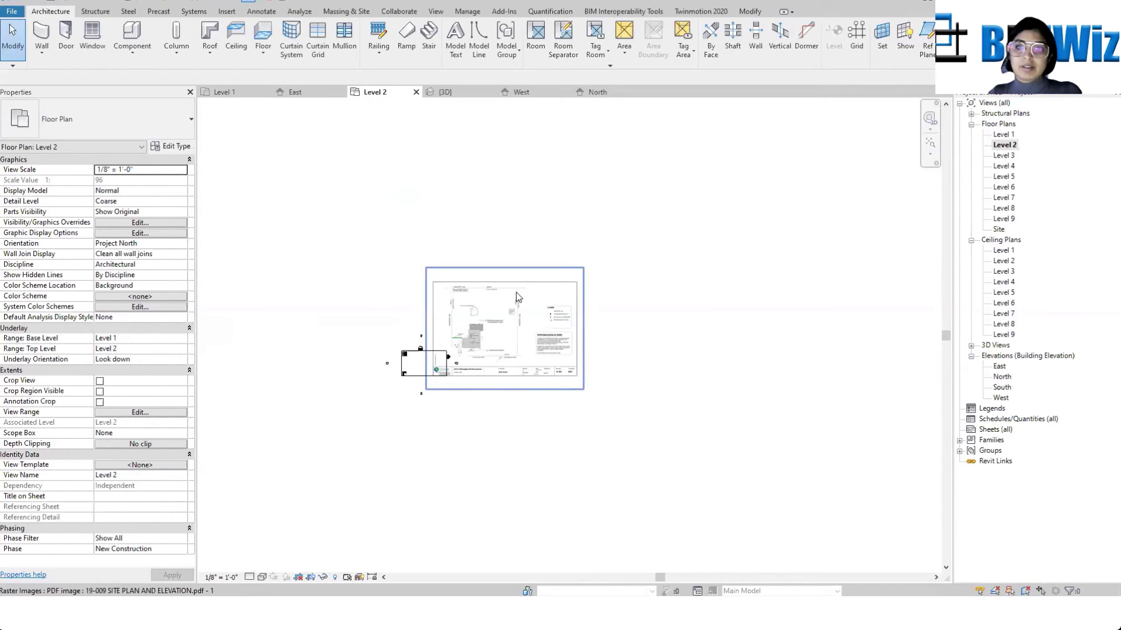
{"action": "left_click", "coordinate": [516, 293]}
{"action": "left_click_drag", "start_coordinate": [526, 295], "coordinate": [615, 228]}
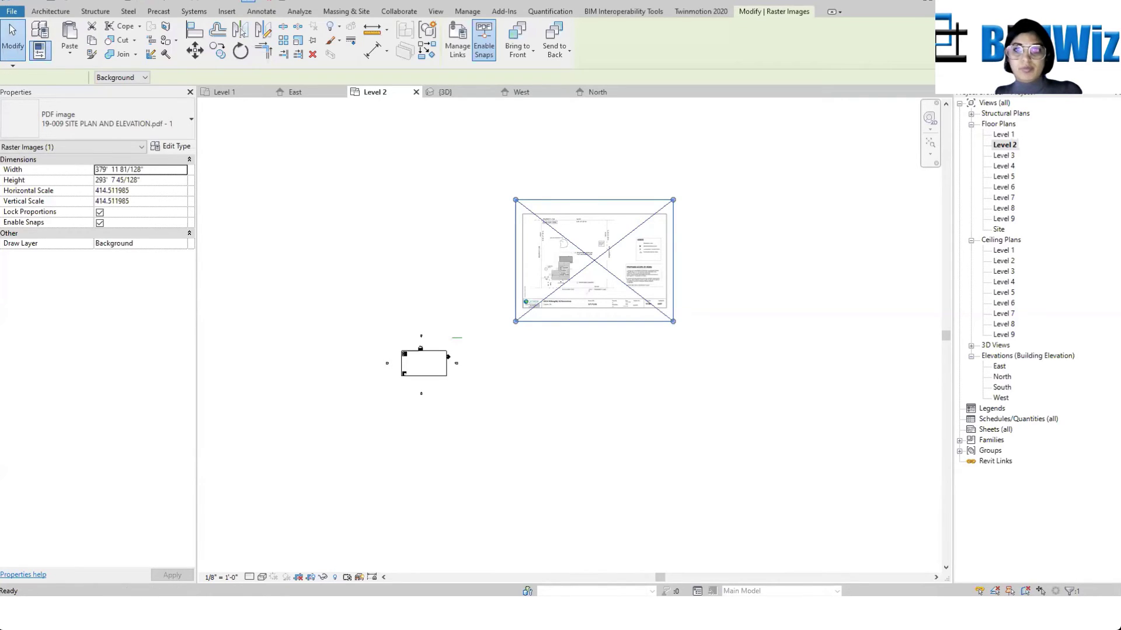
{"action": "key", "text": "ctrl+z"}
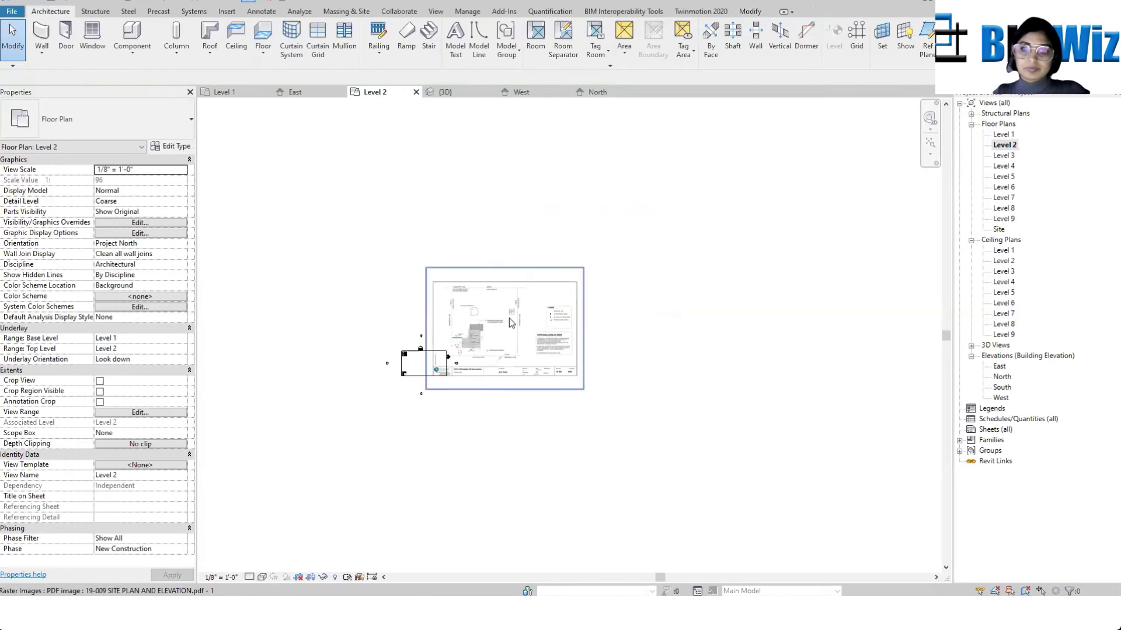
Step: Move the scaled site plan PDF to the right, away from the building and the model line
{"action": "left_click", "coordinate": [522, 313]}
{"action": "left_click_drag", "start_coordinate": [522, 313], "coordinate": [646, 290]}
{"action": "scroll", "coordinate": [622, 285], "scroll_direction": "up", "scroll_amount": 6}
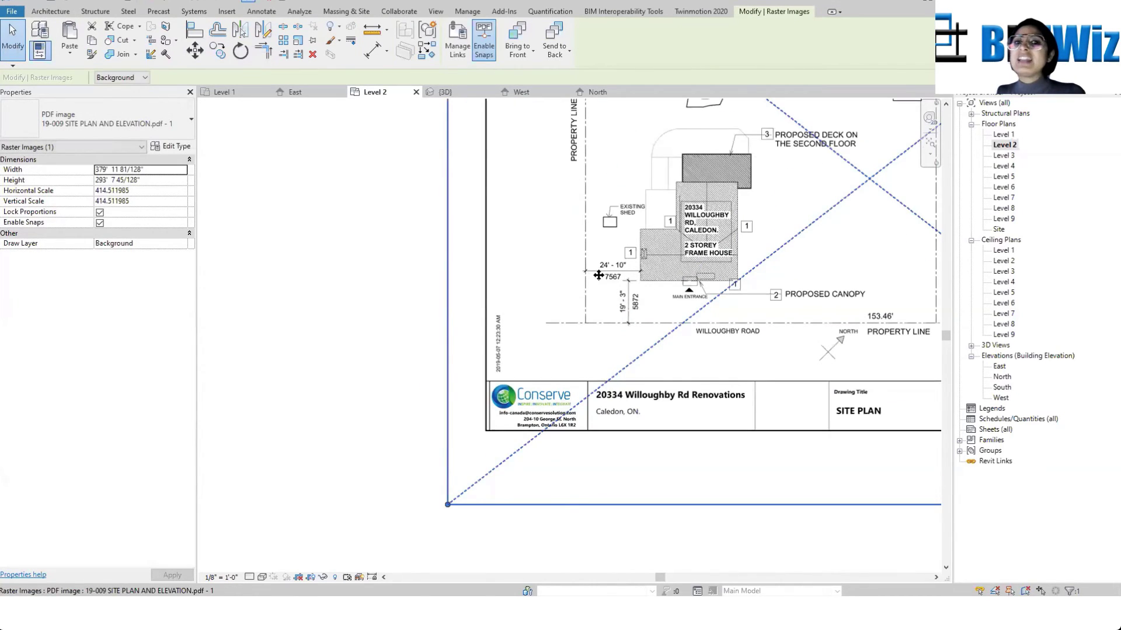
{"action": "scroll", "coordinate": [599, 275], "scroll_direction": "up", "scroll_amount": 3}
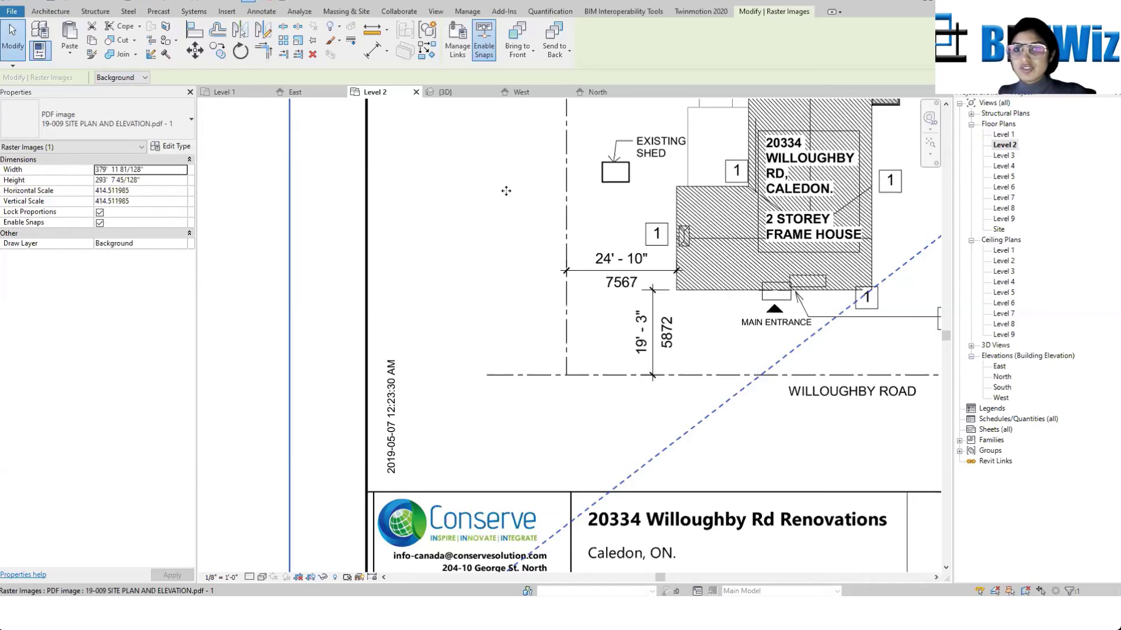
Step: Try a horizontal model line from the wing's upper-left corner across the setback, cancel it, and undo the site plan's move and scaling
{"action": "left_click", "coordinate": [53, 13]}
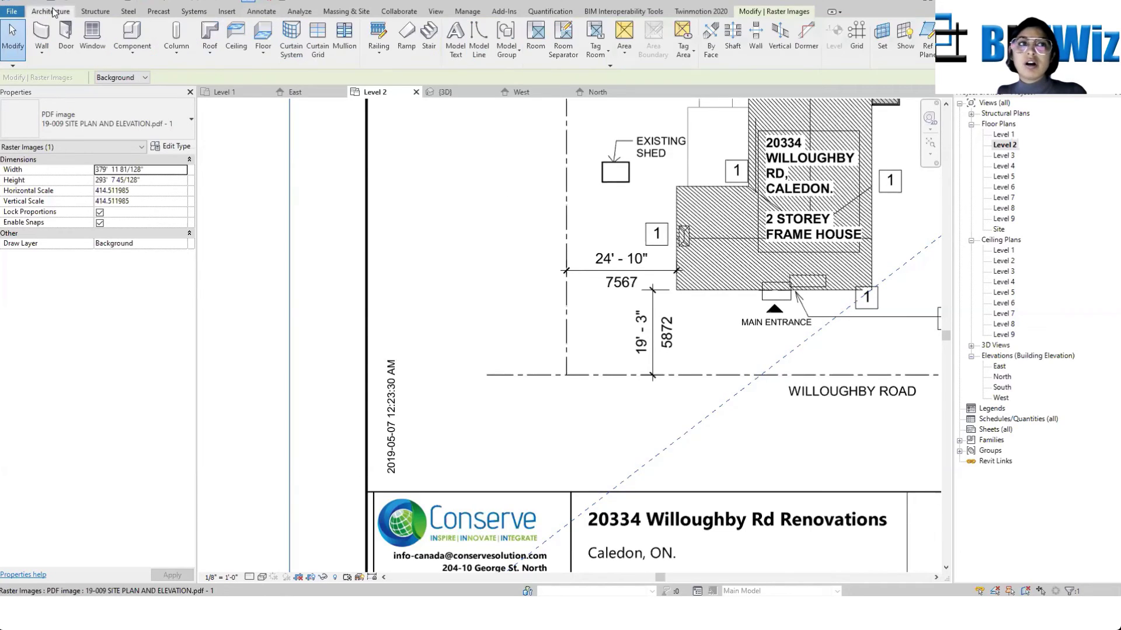
{"action": "left_click", "coordinate": [479, 41]}
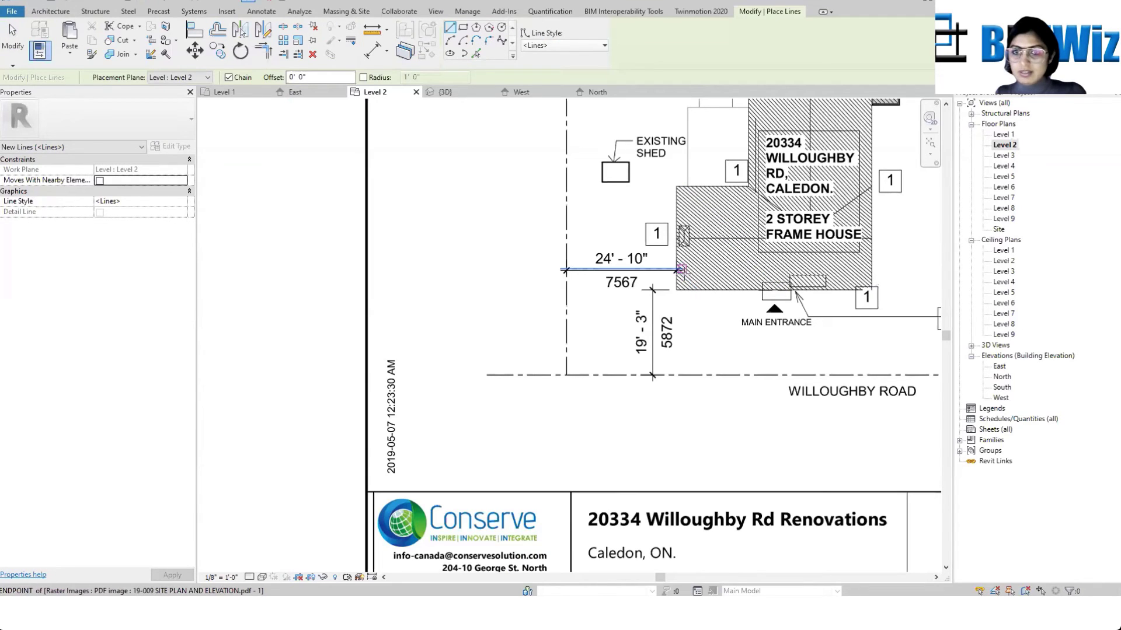
{"action": "scroll", "coordinate": [674, 257], "scroll_direction": "up", "scroll_amount": 3}
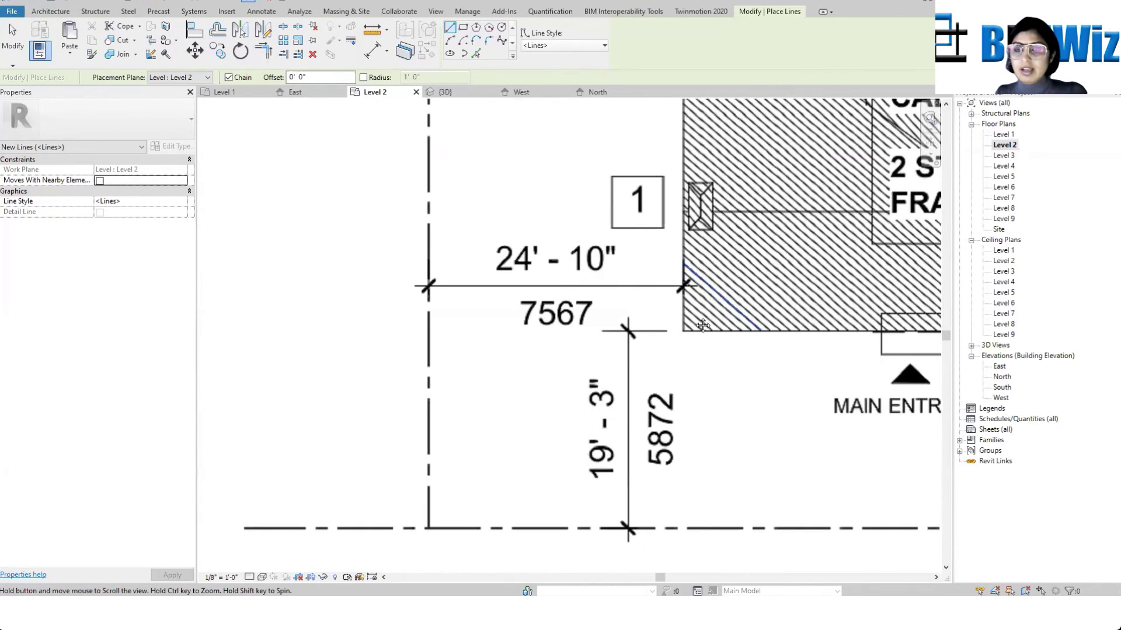
{"action": "scroll", "coordinate": [642, 216], "scroll_direction": "up", "scroll_amount": 3, "text": "ctrl"}
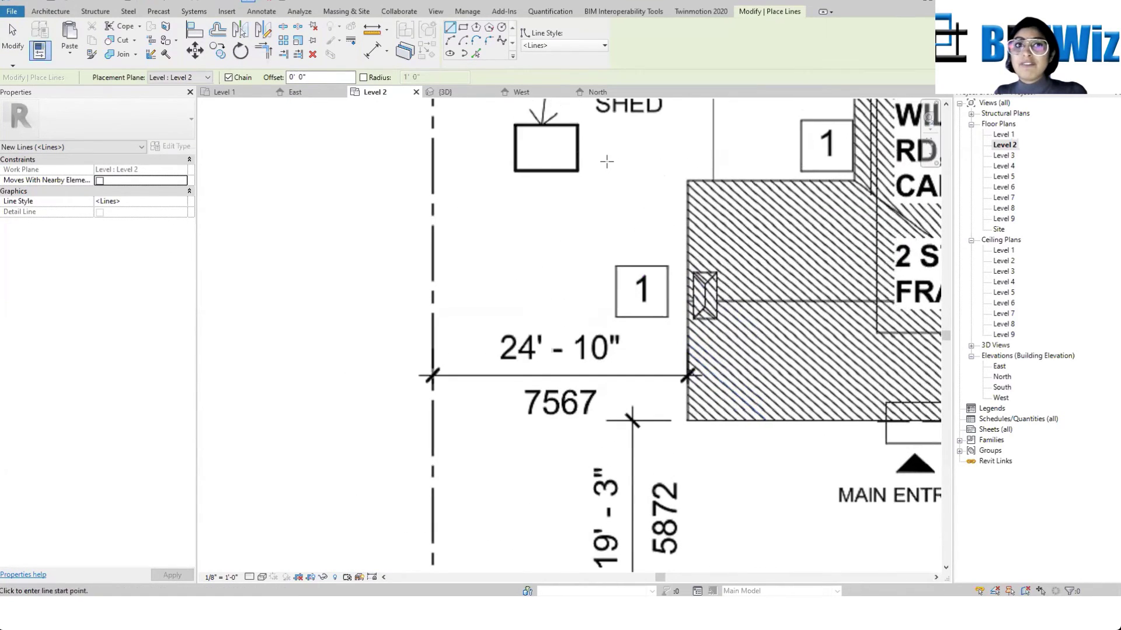
{"action": "left_click", "coordinate": [689, 178]}
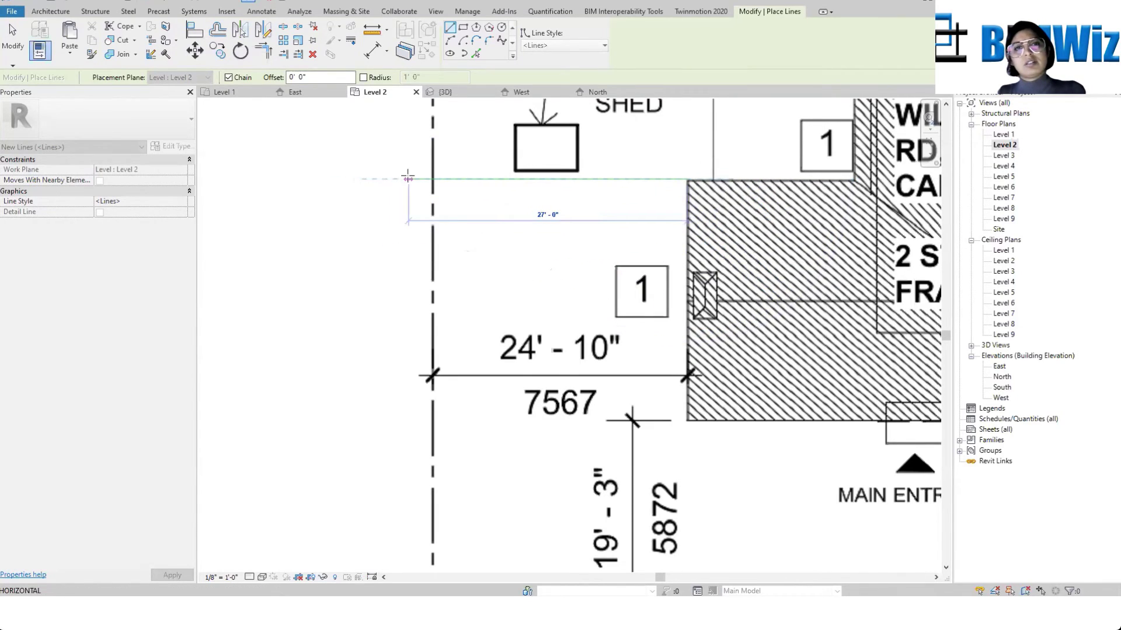
{"action": "key", "text": "Escape"}
{"action": "key", "text": "Escape"}
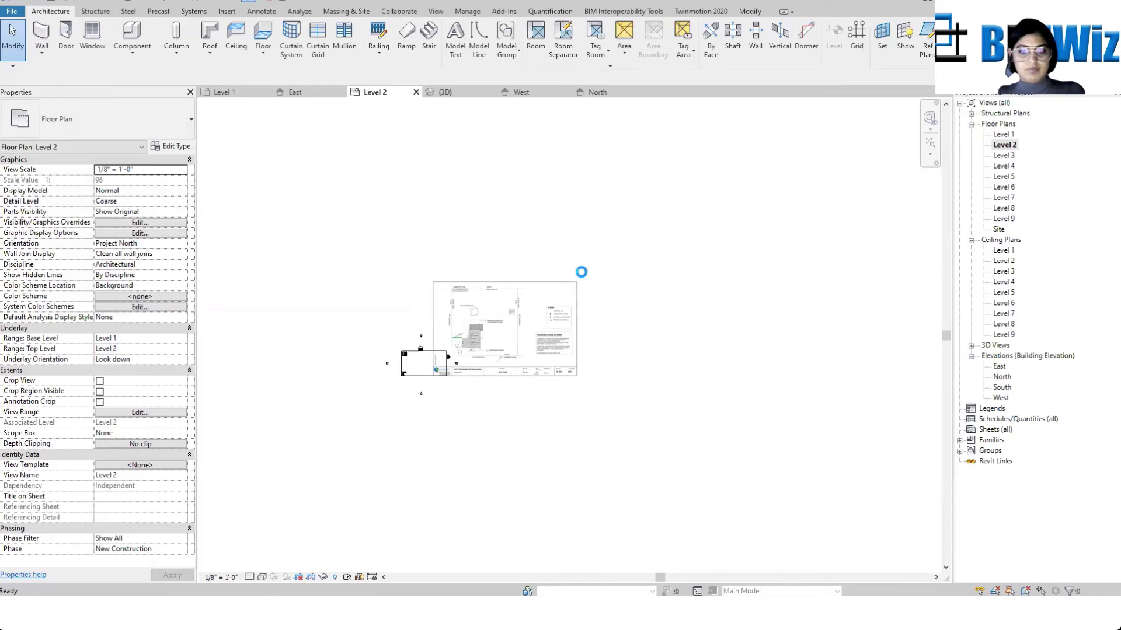
Step: Inspect the horizontal model line's length against the 24'-10" setback drawn on the site plan
{"action": "scroll", "coordinate": [582, 271], "scroll_direction": "up", "scroll_amount": 5}
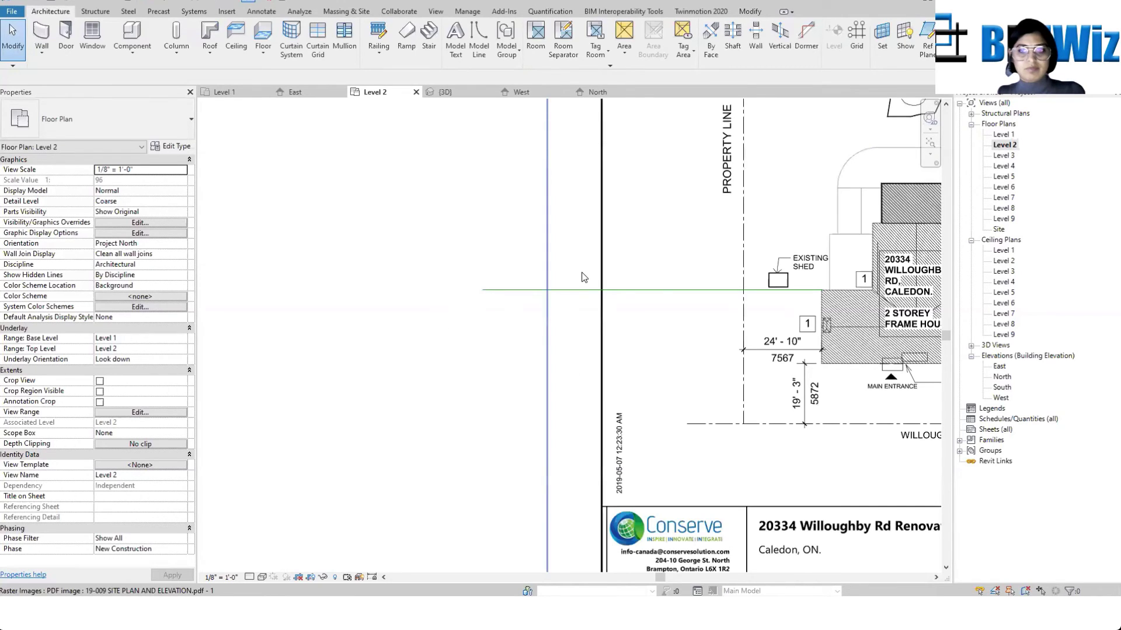
{"action": "scroll", "coordinate": [567, 289], "scroll_direction": "down", "scroll_amount": 2}
{"action": "left_click", "coordinate": [569, 276]}
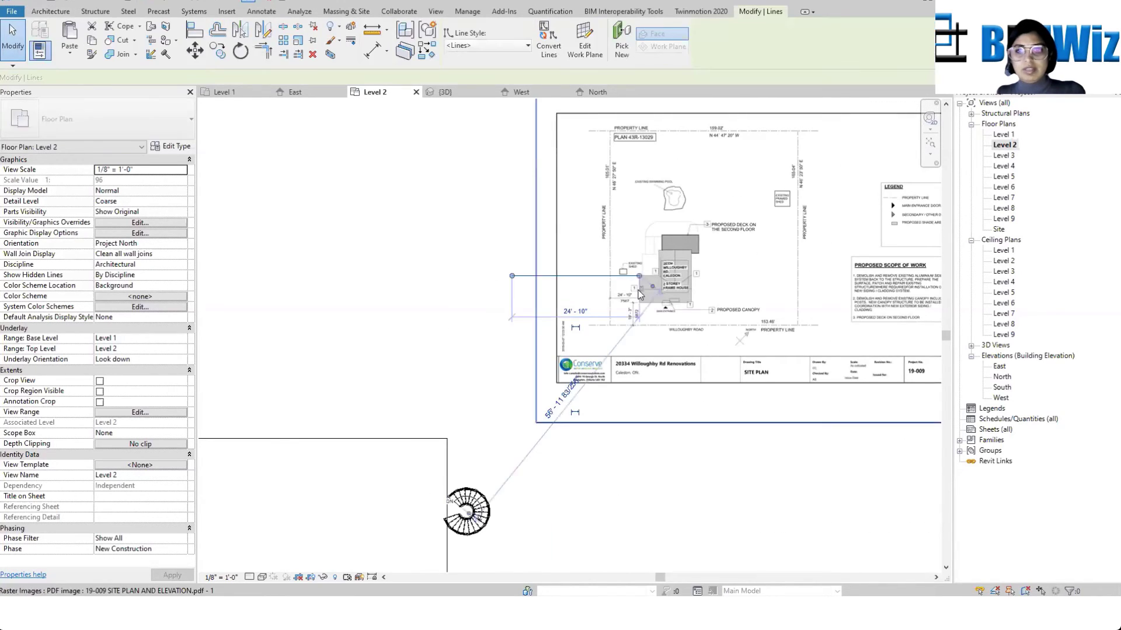
{"action": "scroll", "coordinate": [620, 284], "scroll_direction": "up", "scroll_amount": 5}
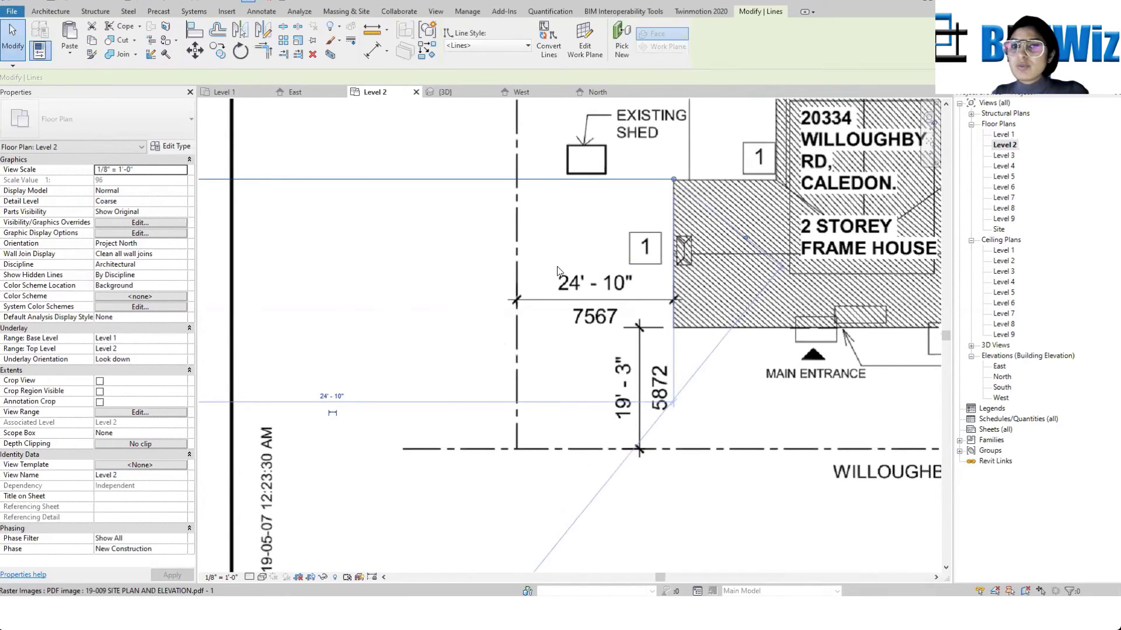
{"action": "key", "text": "Escape"}
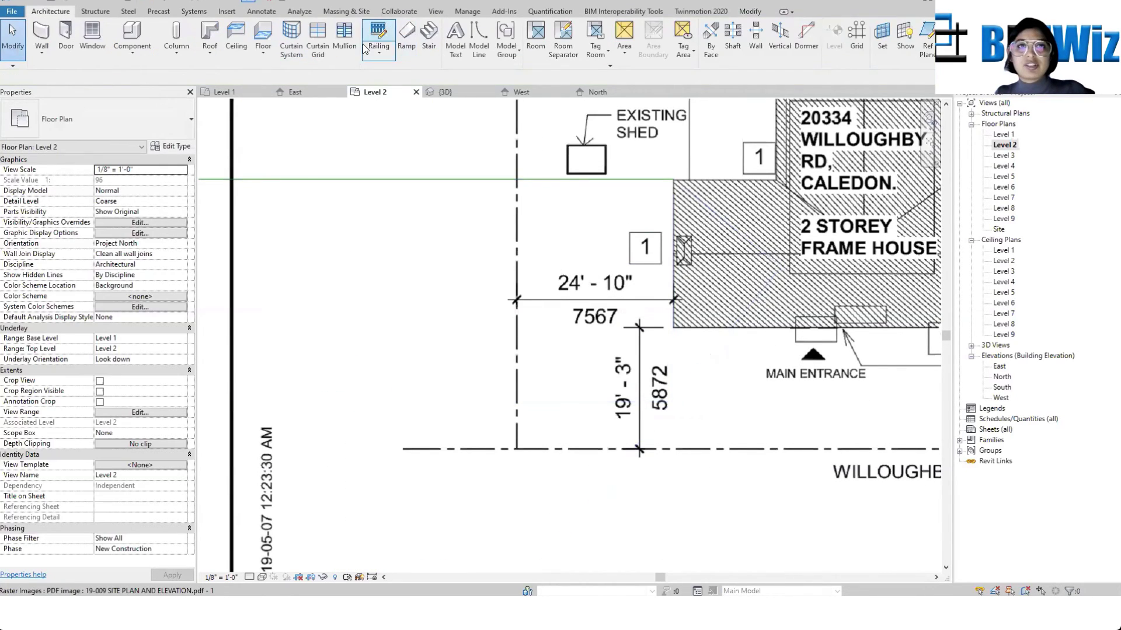
Step: Measure the drawn setback on the site plan from the wing's upper-left corner to the property line
{"action": "left_click", "coordinate": [748, 11]}
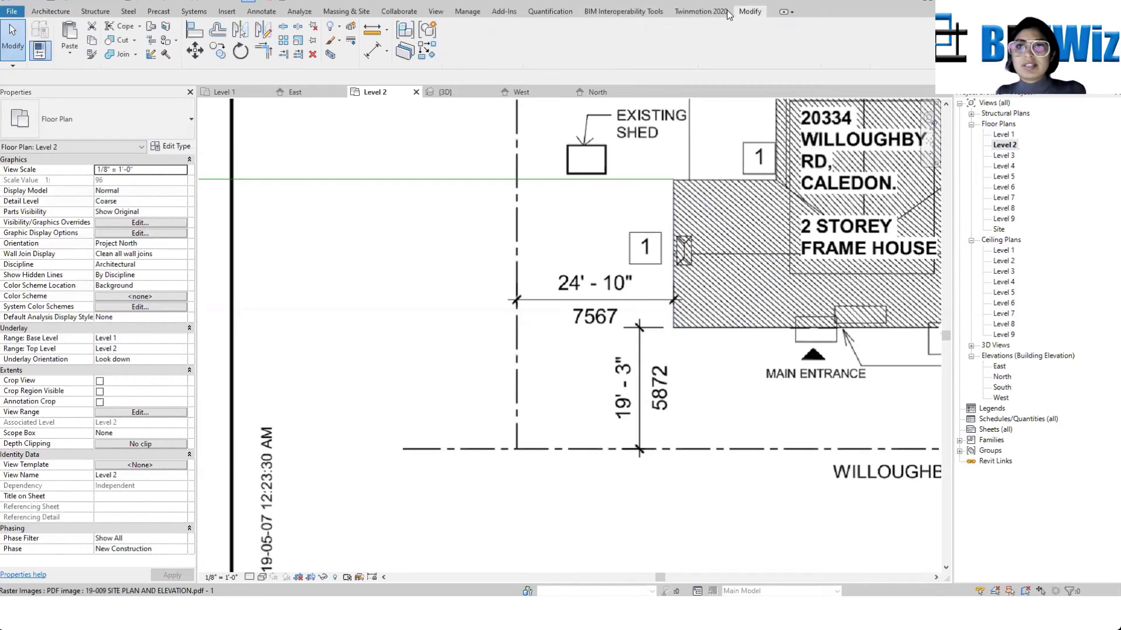
{"action": "left_click", "coordinate": [371, 50]}
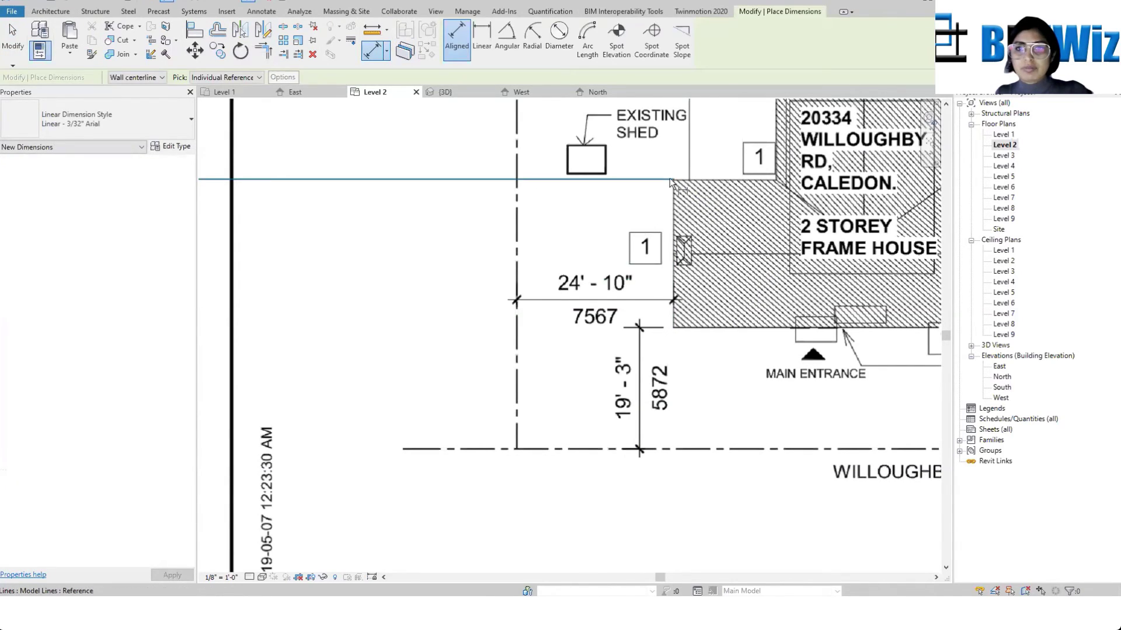
{"action": "left_click", "coordinate": [378, 34]}
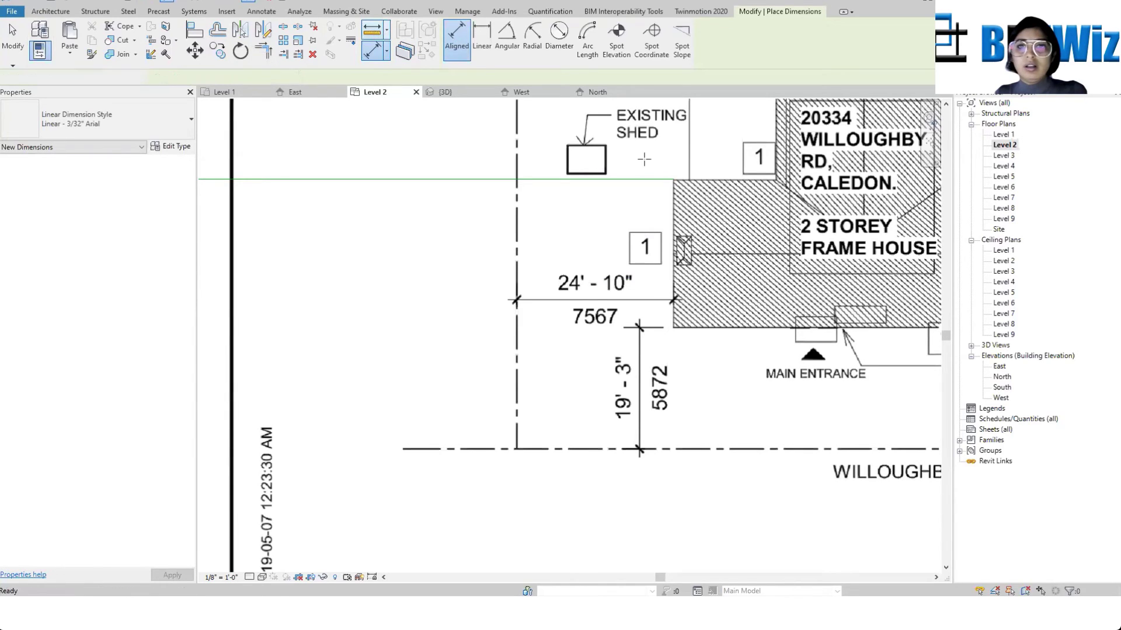
{"action": "left_click", "coordinate": [672, 178]}
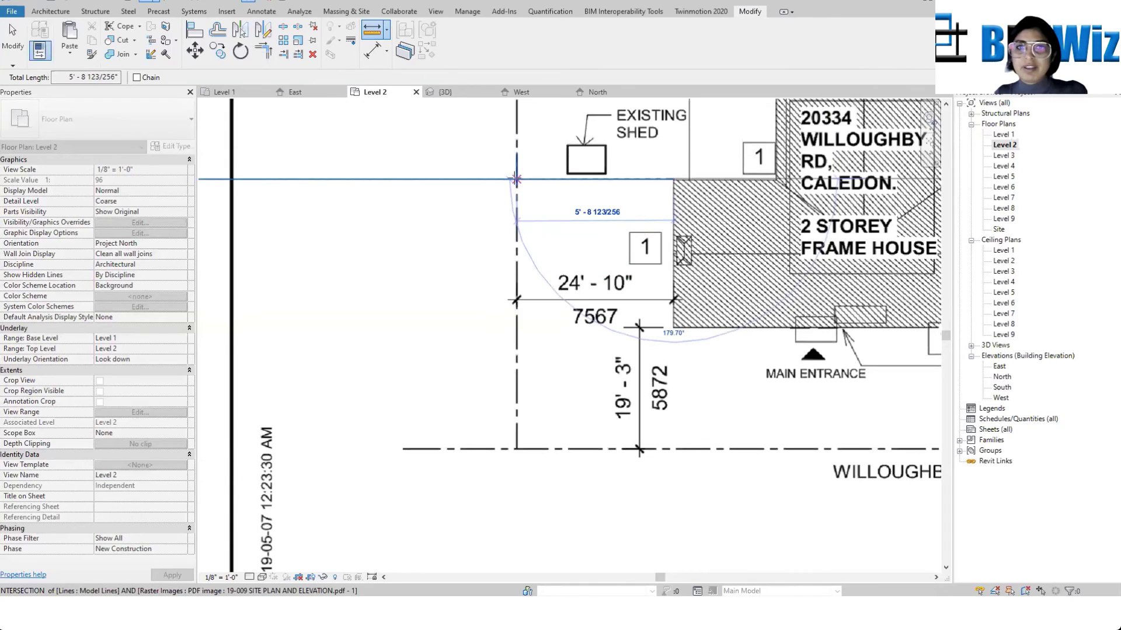
{"action": "scroll", "coordinate": [515, 179], "scroll_direction": "up", "scroll_amount": 1}
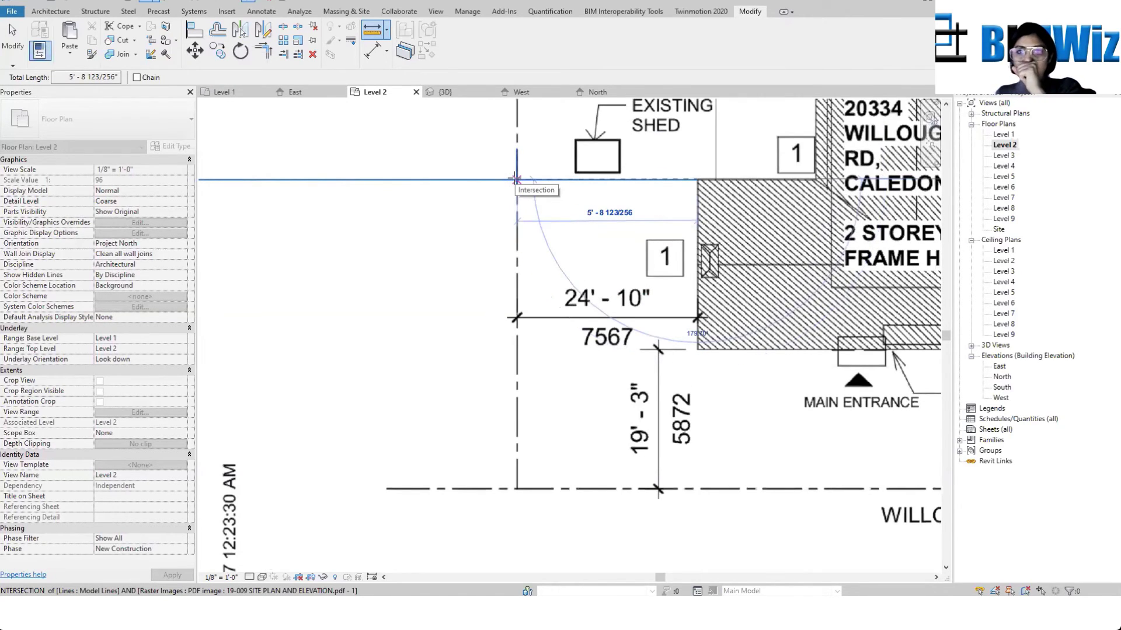
{"action": "key", "text": "Escape"}
{"action": "key", "text": "Escape"}
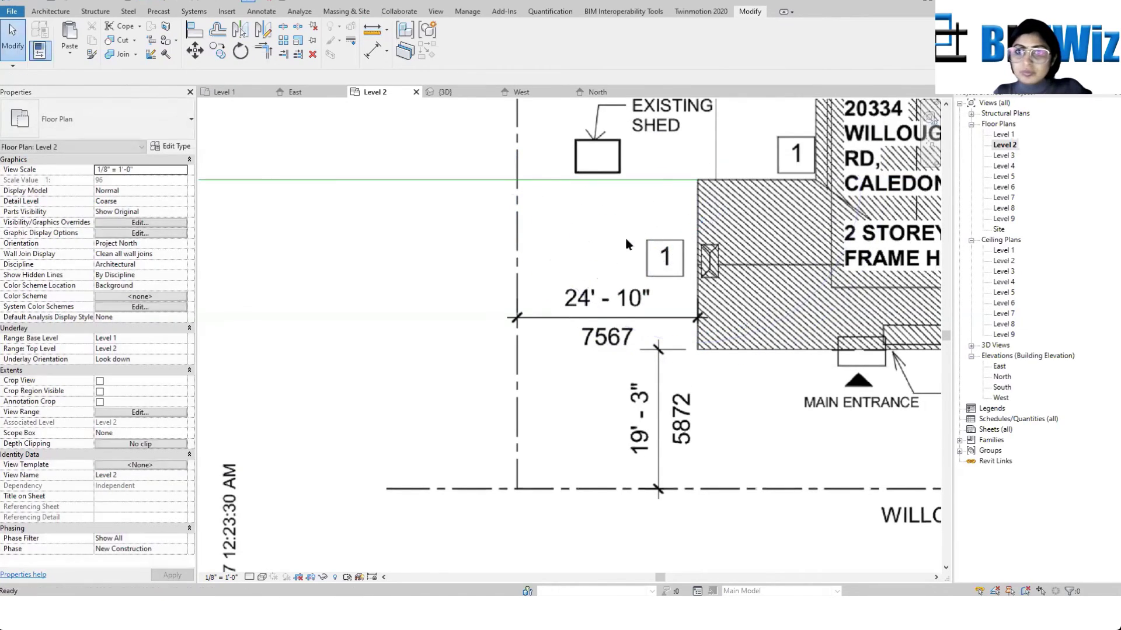
Step: Scale the site plan PDF from the wing's upper-left corner so the drawn setback matches the full length of the 24'-10" model line
{"action": "left_click", "coordinate": [712, 336]}
{"action": "scroll", "coordinate": [667, 294], "scroll_direction": "down", "scroll_amount": 4}
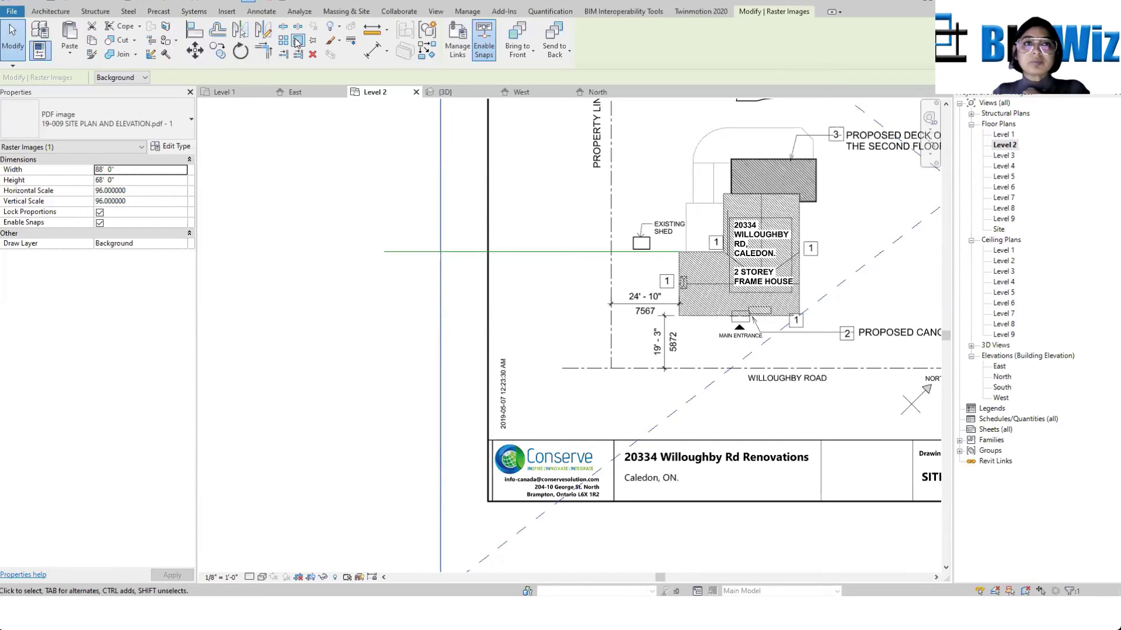
{"action": "left_click", "coordinate": [355, 109]}
{"action": "key", "text": "r"}
{"action": "key", "text": "e"}
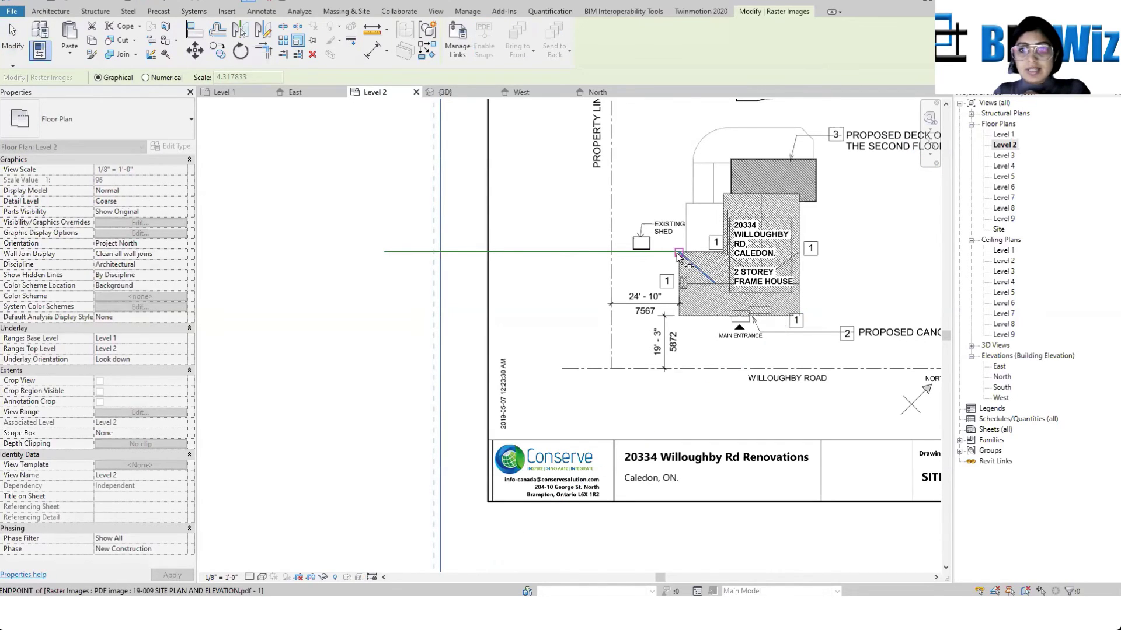
{"action": "scroll", "coordinate": [677, 256], "scroll_direction": "up", "scroll_amount": 5}
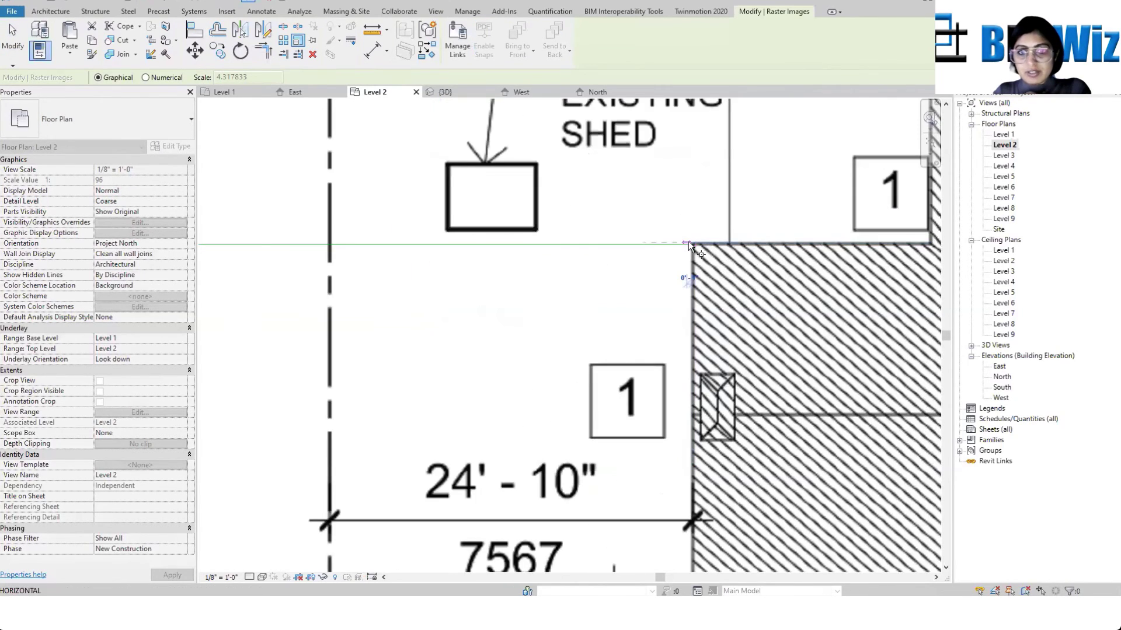
{"action": "scroll", "coordinate": [689, 242], "scroll_direction": "down", "scroll_amount": 2}
{"action": "left_click", "coordinate": [689, 242]}
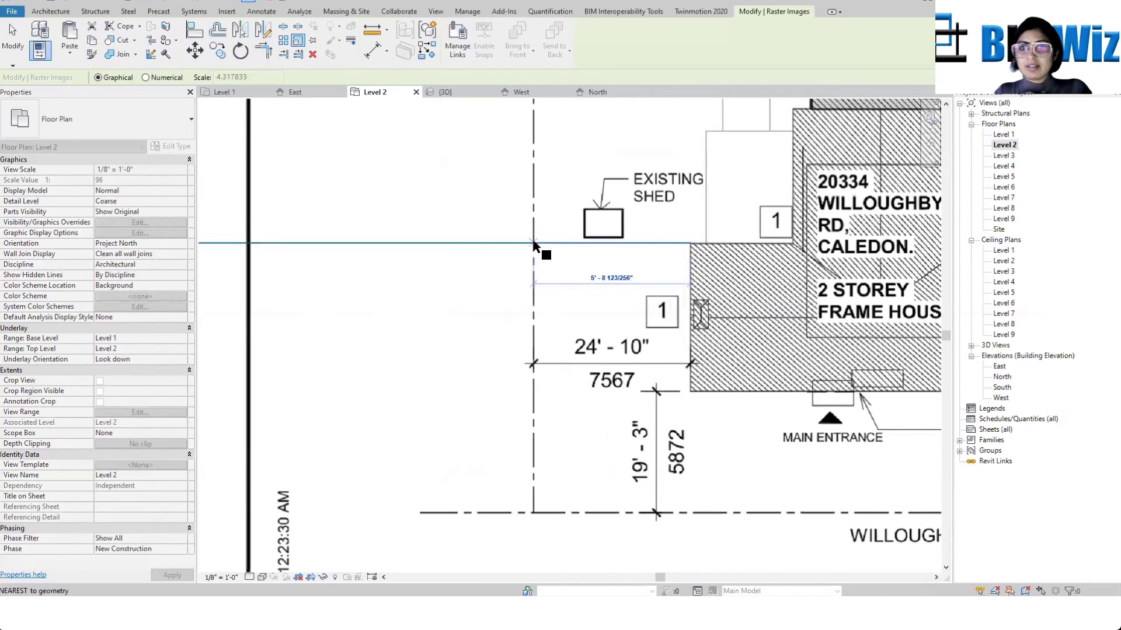
{"action": "scroll", "coordinate": [533, 244], "scroll_direction": "down", "scroll_amount": 4}
{"action": "left_click", "coordinate": [429, 241]}
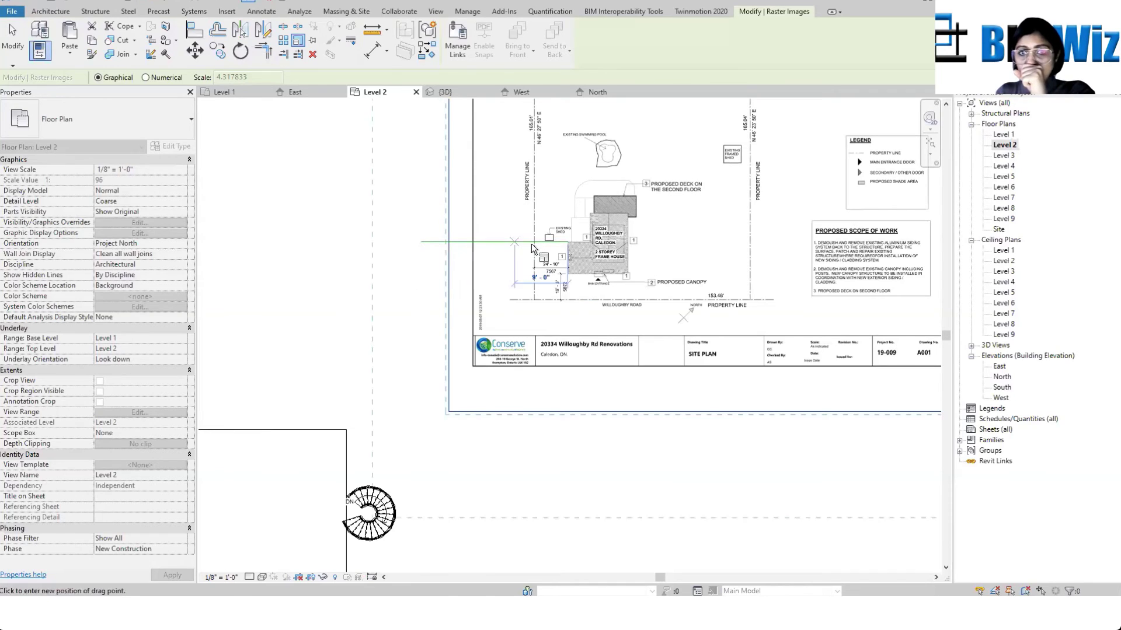
{"action": "left_click", "coordinate": [419, 240]}
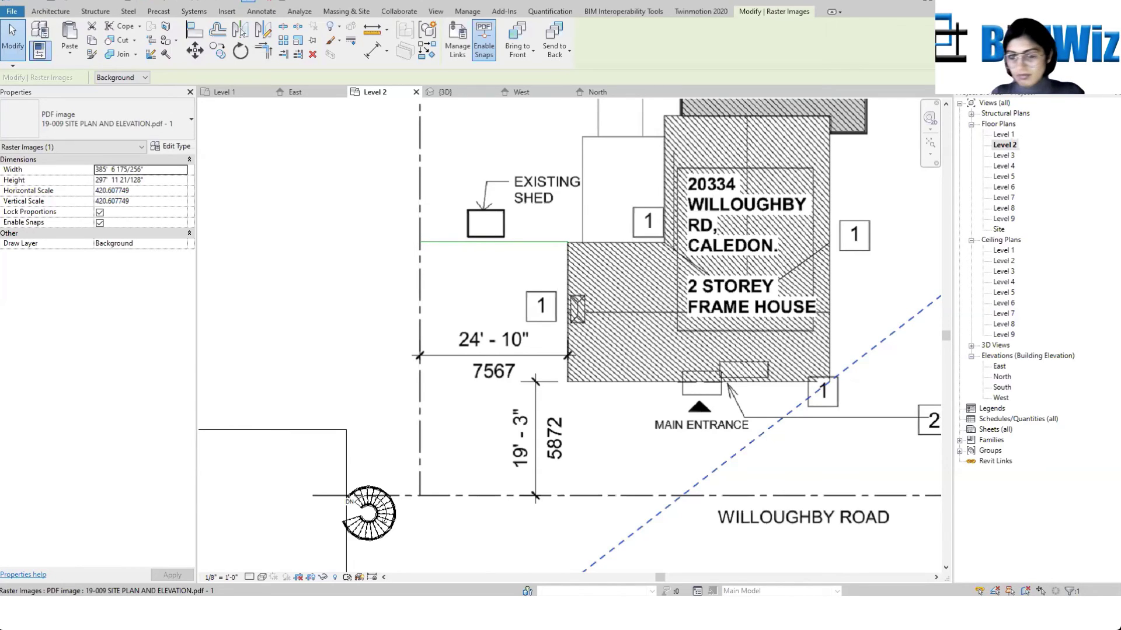
Step: Move the scaled site plan PDF to the right, clear of the building, and delete the 24'-10" model line
{"action": "scroll", "coordinate": [475, 213], "scroll_direction": "down", "scroll_amount": 4}
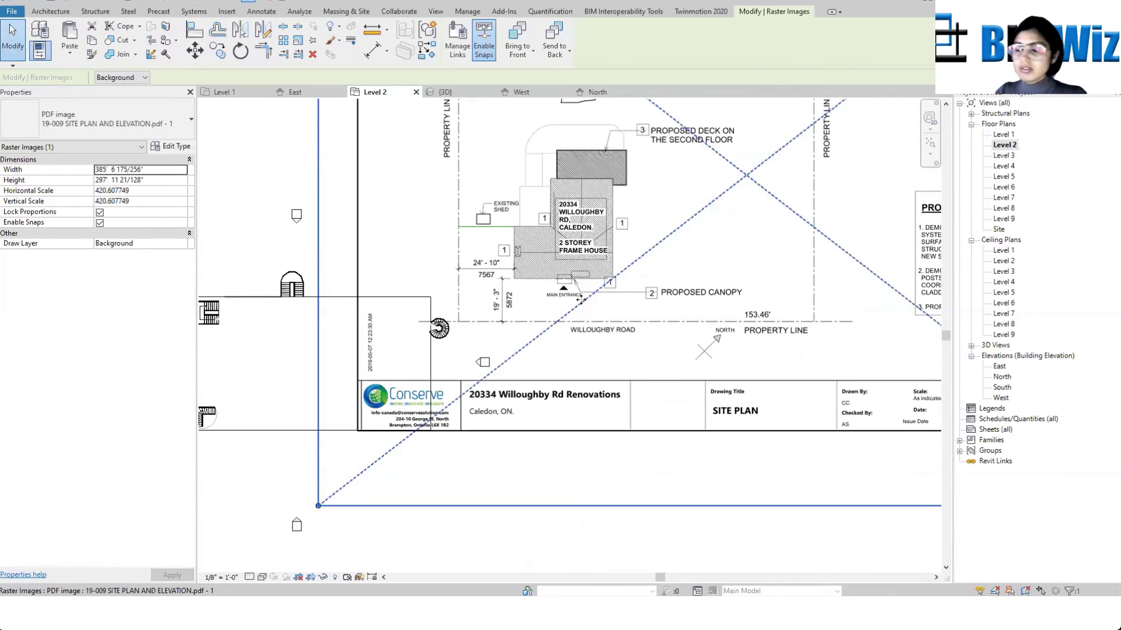
{"action": "scroll", "coordinate": [581, 299], "scroll_direction": "down", "scroll_amount": 3}
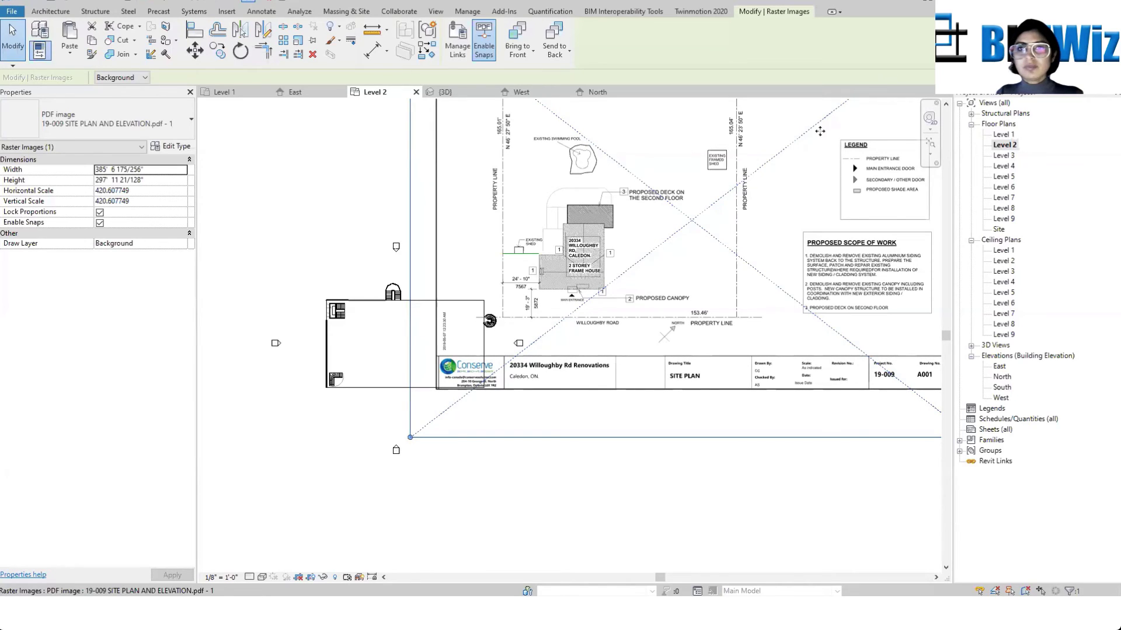
{"action": "scroll", "coordinate": [648, 263], "scroll_direction": "down", "scroll_amount": 3}
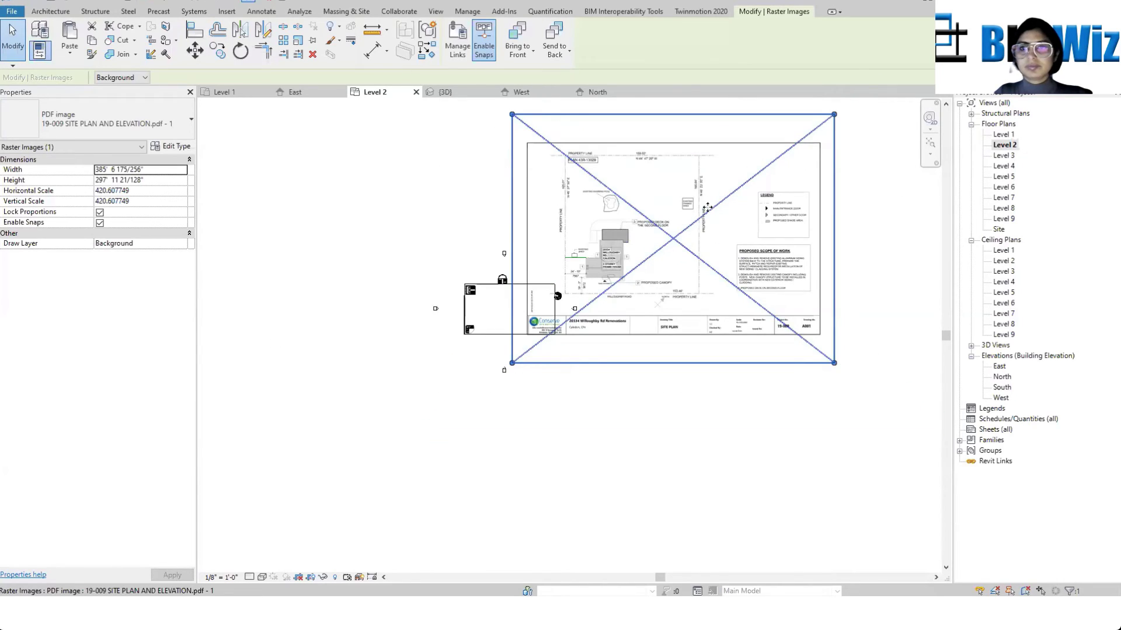
{"action": "scroll", "coordinate": [707, 208], "scroll_direction": "down", "scroll_amount": 2}
{"action": "left_click_drag", "start_coordinate": [599, 239], "coordinate": [802, 202]}
{"action": "left_click", "coordinate": [638, 236]}
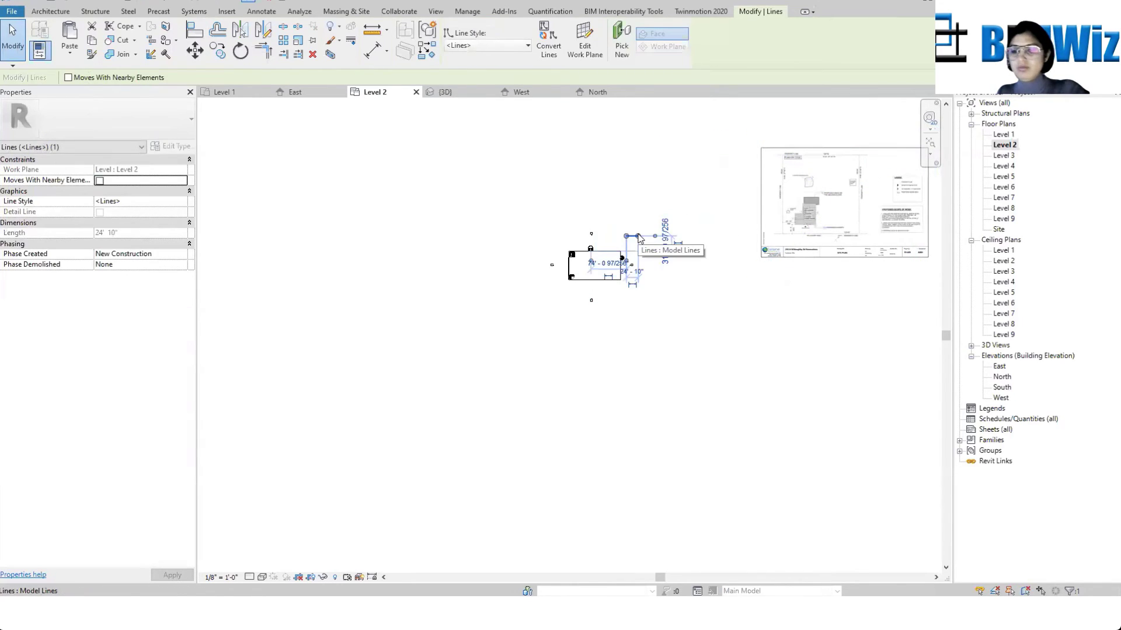
{"action": "key", "text": "Delete"}
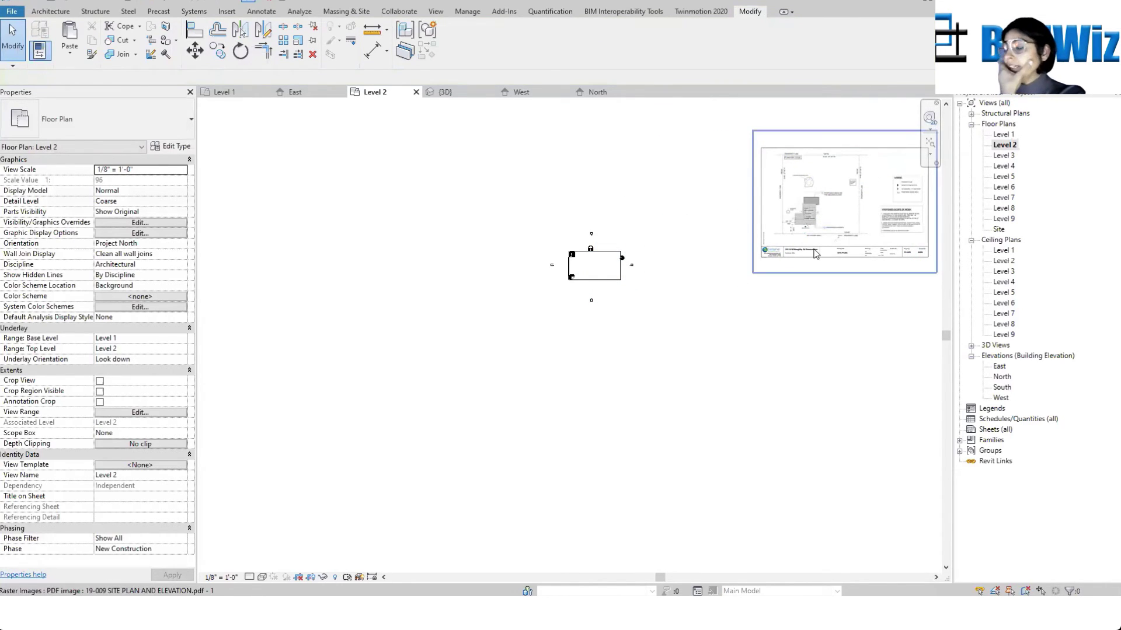
Step: Try the 1.5" x 2.5" rectangular type on the curtain wall mullion beside the door swing, and undo the change
{"action": "scroll", "coordinate": [581, 254], "scroll_direction": "up", "scroll_amount": 4}
{"action": "scroll", "coordinate": [507, 264], "scroll_direction": "up", "scroll_amount": 6}
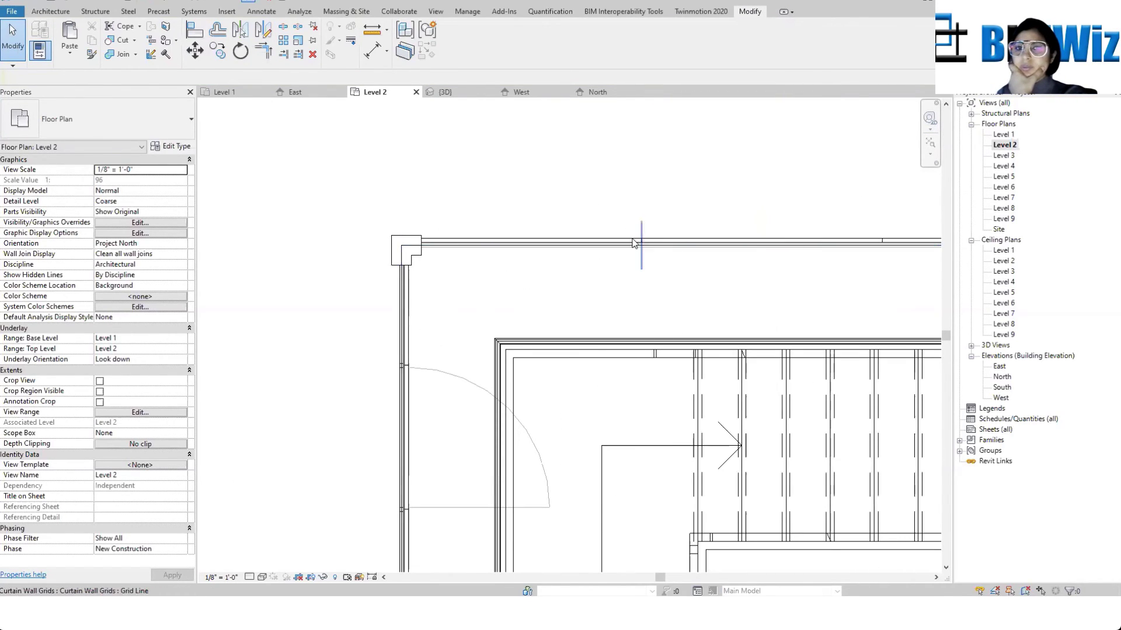
{"action": "scroll", "coordinate": [569, 233], "scroll_direction": "down", "scroll_amount": 1}
{"action": "scroll", "coordinate": [420, 356], "scroll_direction": "up", "scroll_amount": 10}
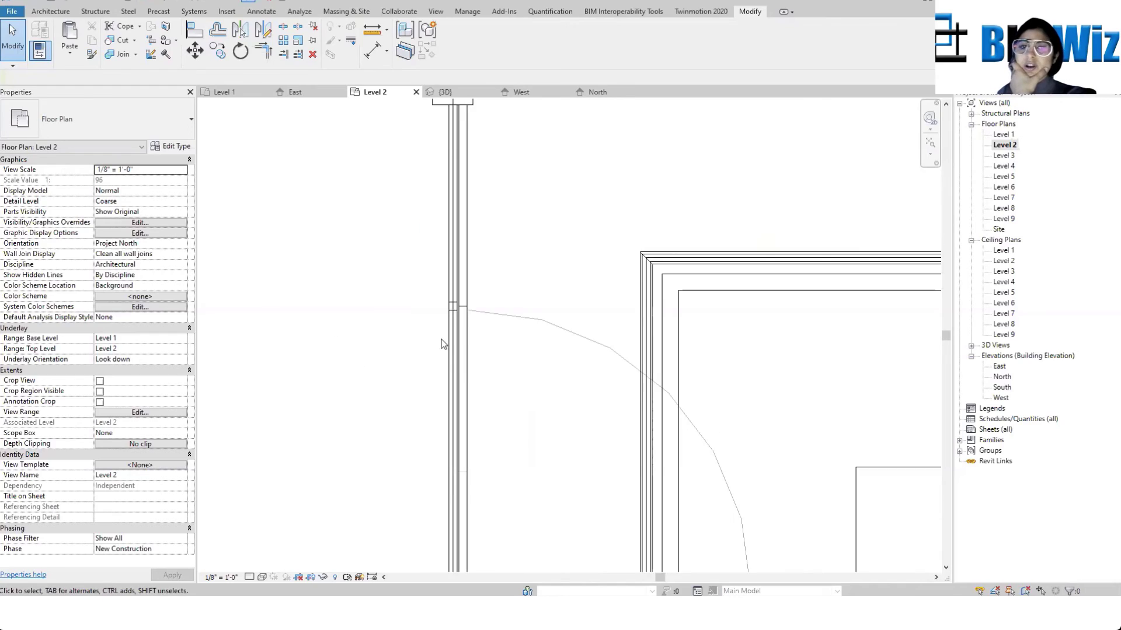
{"action": "left_click", "coordinate": [467, 220]}
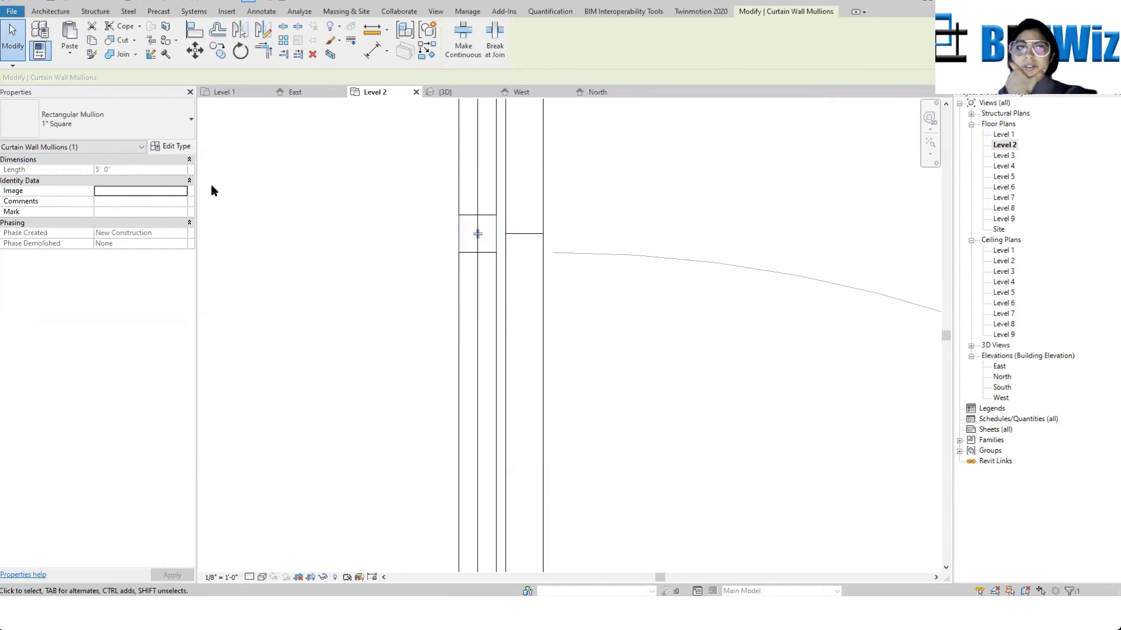
{"action": "left_click", "coordinate": [173, 111]}
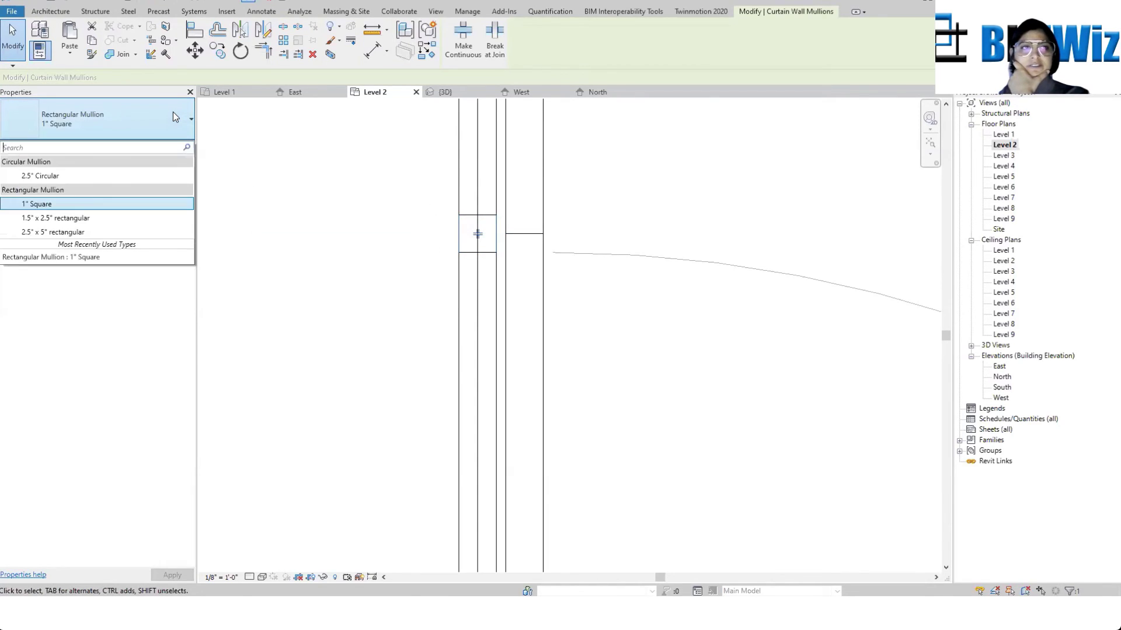
{"action": "left_click", "coordinate": [108, 218]}
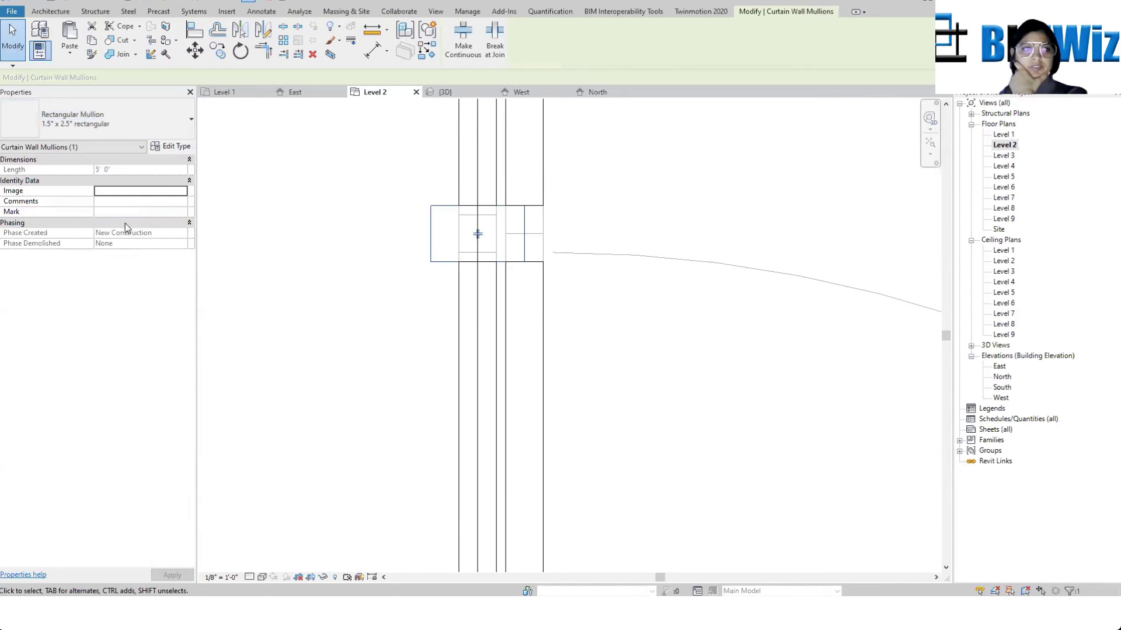
{"action": "left_click", "coordinate": [642, 218]}
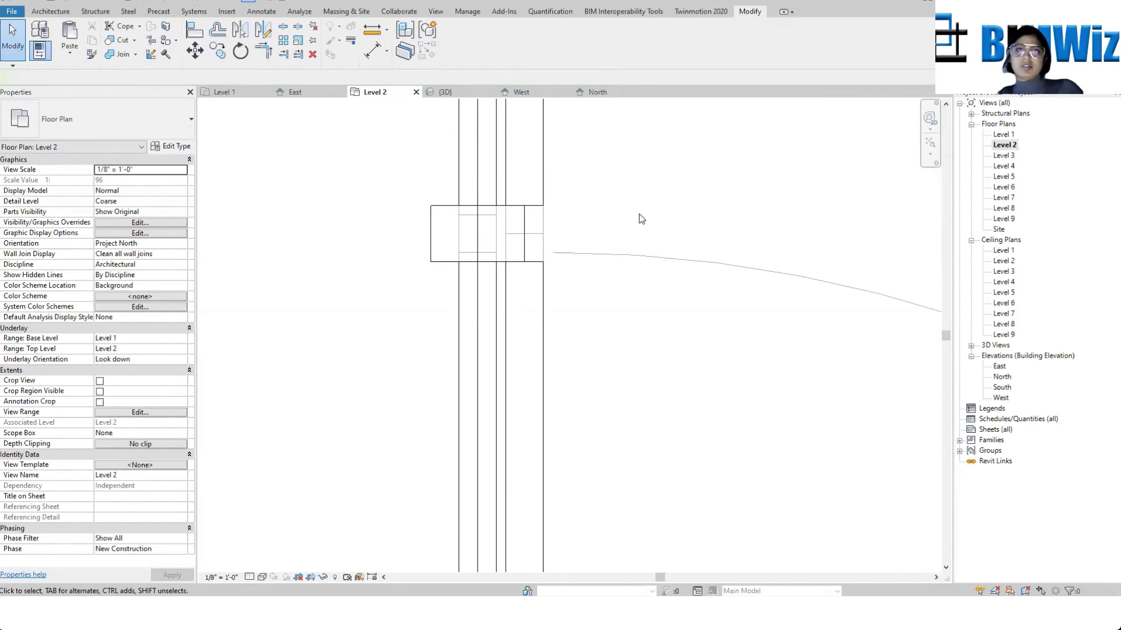
{"action": "left_click", "coordinate": [439, 212]}
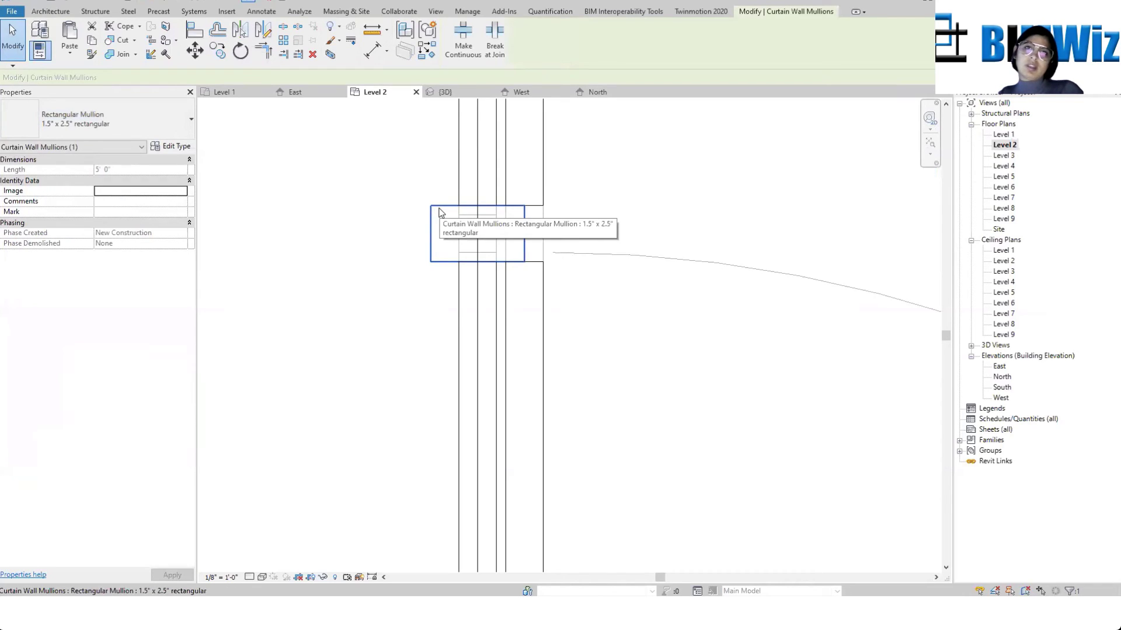
{"action": "left_click", "coordinate": [657, 195]}
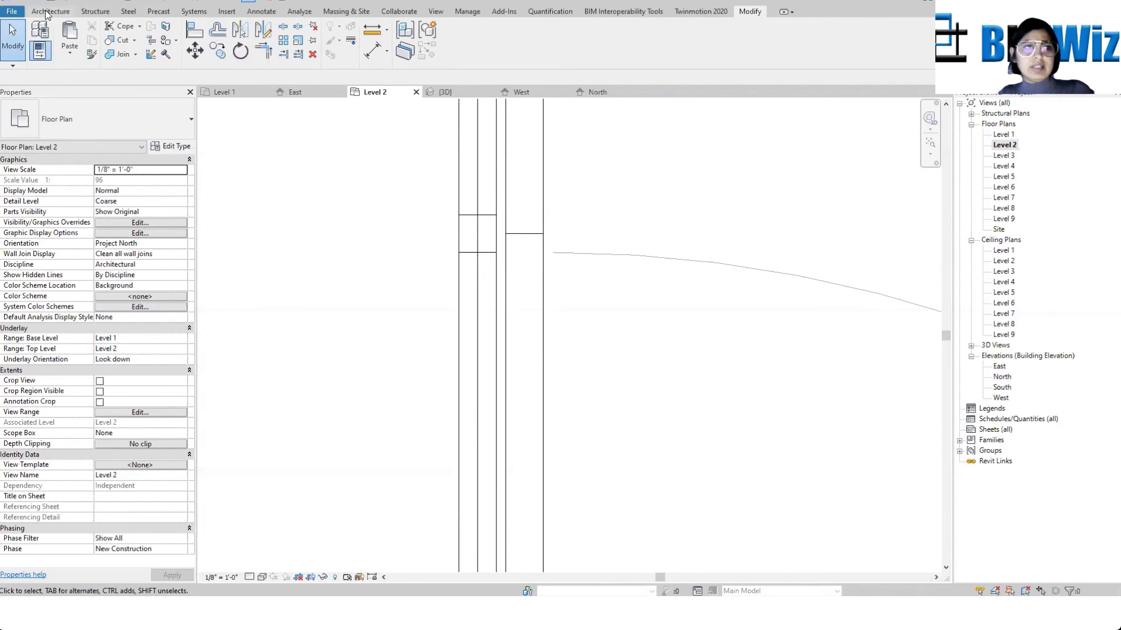
Step: Open the Load Autodesk Family library, check its category filter options, and dismiss the Technology Preview notice
{"action": "left_click", "coordinate": [226, 13]}
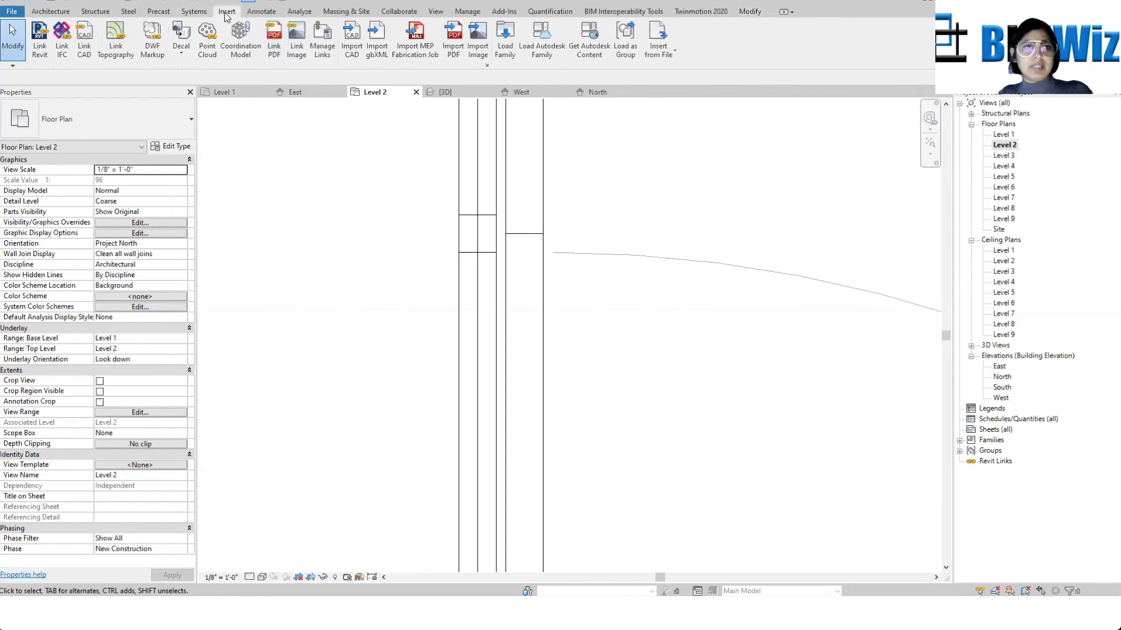
{"action": "left_click", "coordinate": [541, 42]}
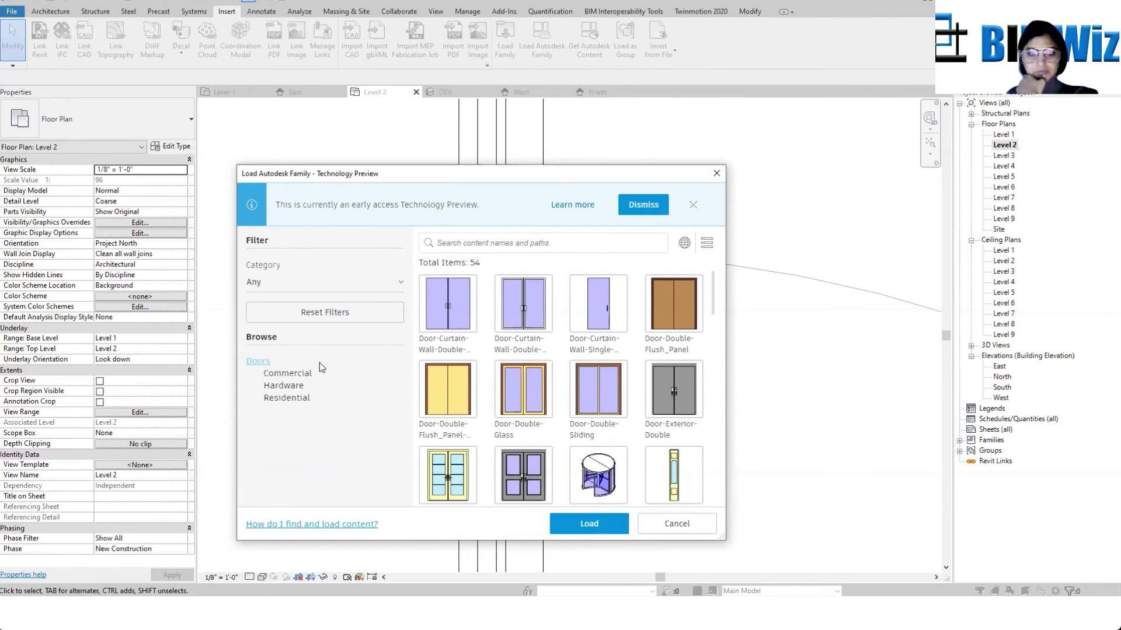
{"action": "left_click", "coordinate": [345, 286]}
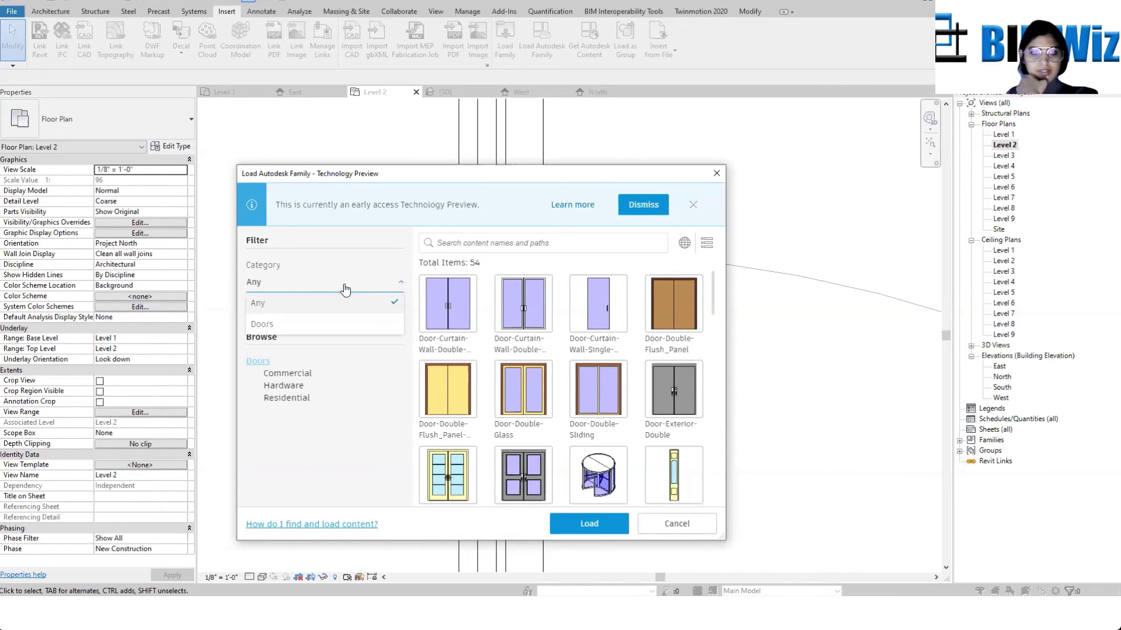
{"action": "left_click", "coordinate": [344, 286]}
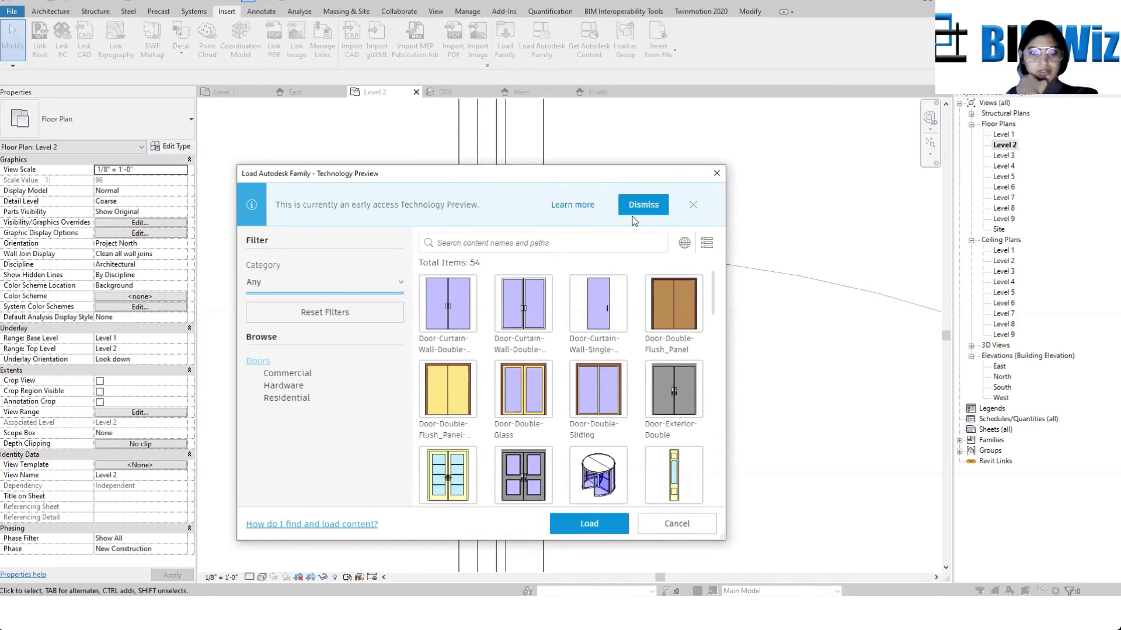
{"action": "left_click", "coordinate": [693, 204]}
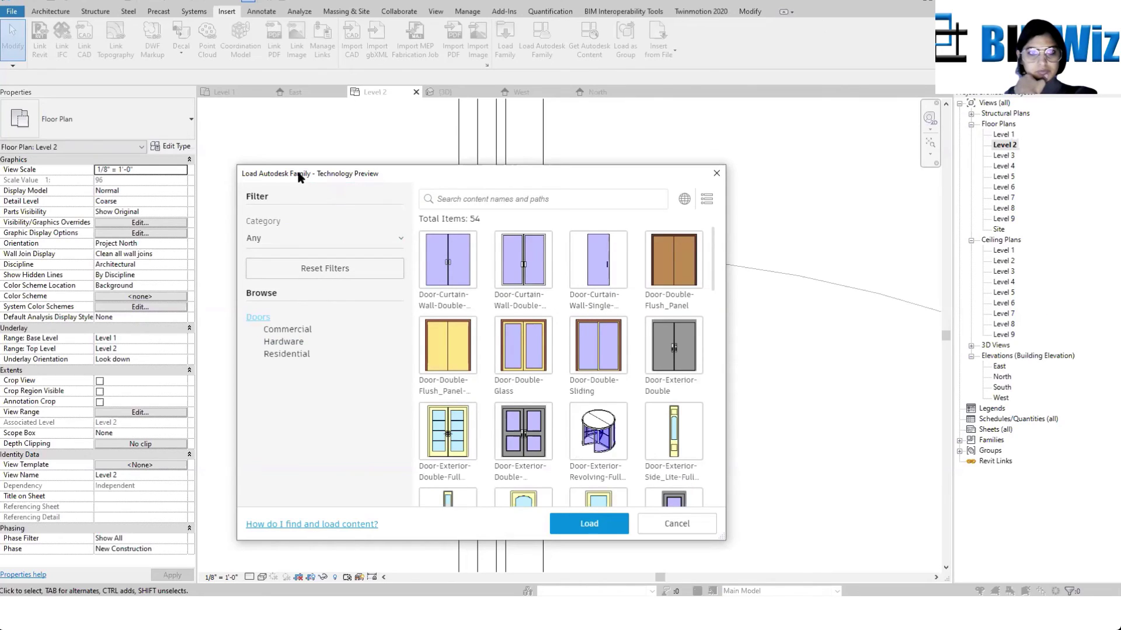
Step: Try the Doors category filter, return it to Any, and search the family library for "mullions"
{"action": "left_click", "coordinate": [266, 239]}
{"action": "left_click", "coordinate": [266, 239]}
{"action": "left_click", "coordinate": [266, 240]}
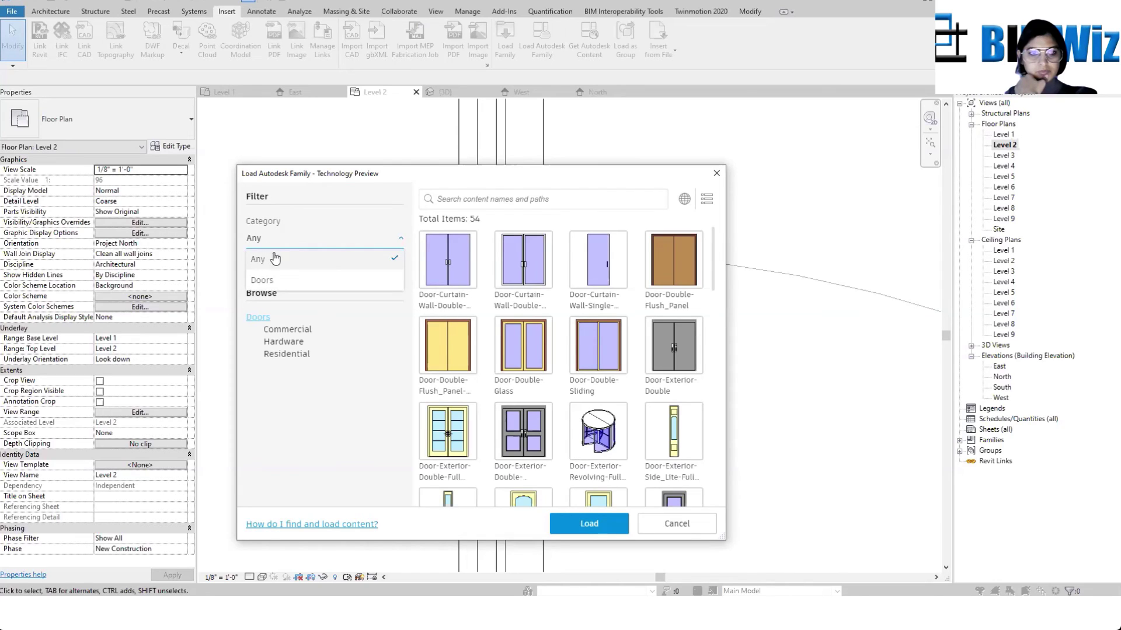
{"action": "left_click", "coordinate": [286, 280]}
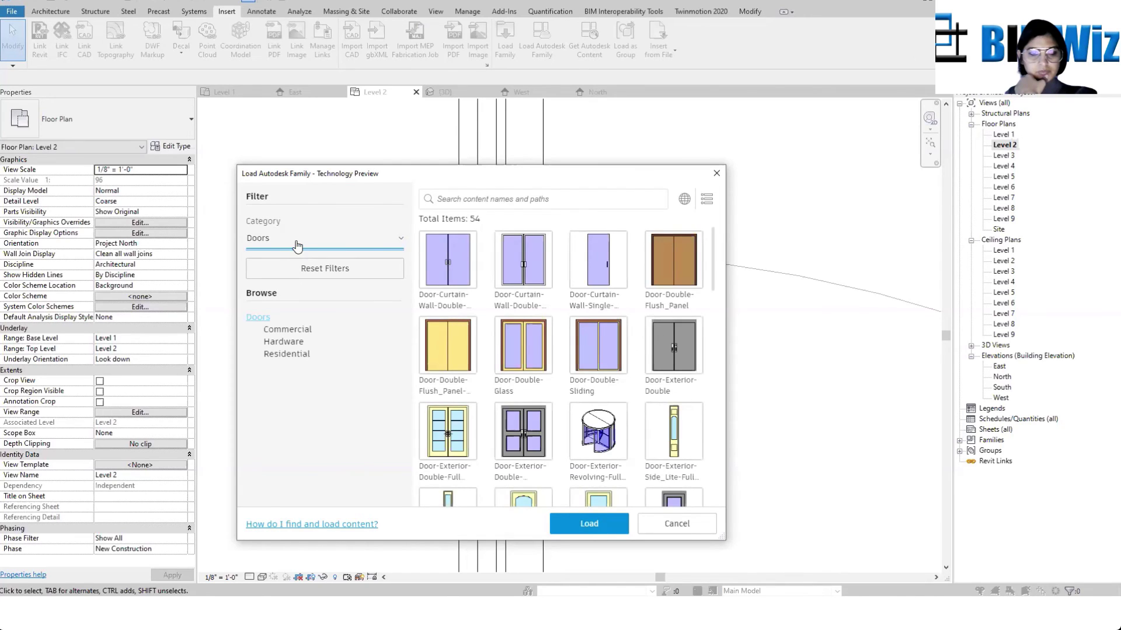
{"action": "left_click", "coordinate": [293, 240]}
{"action": "left_click", "coordinate": [292, 260]}
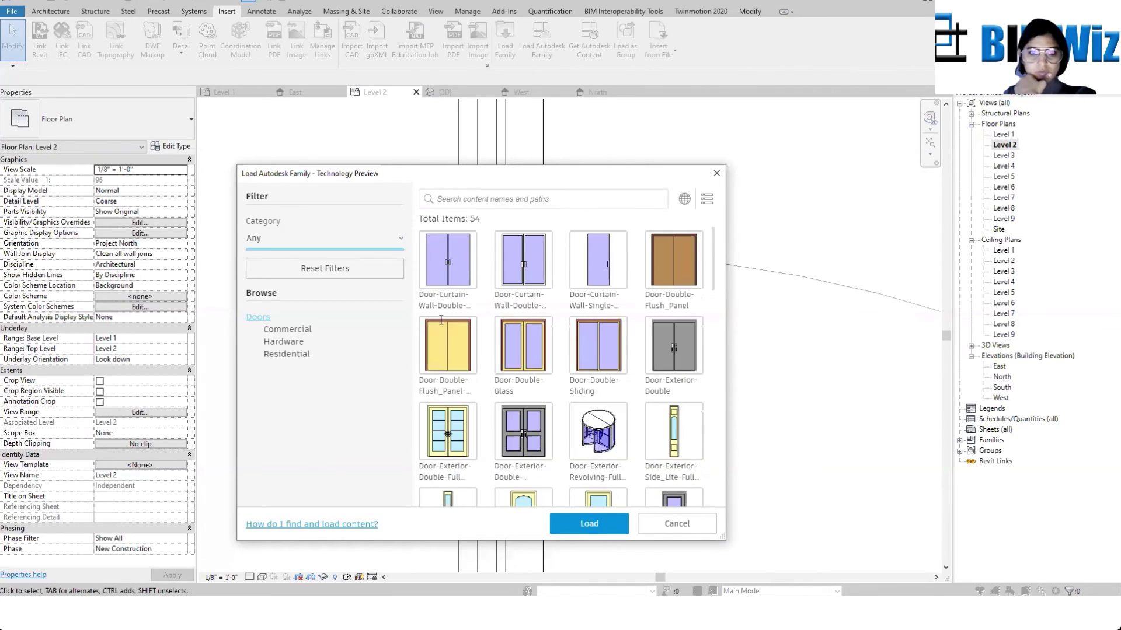
{"action": "left_click", "coordinate": [521, 200]}
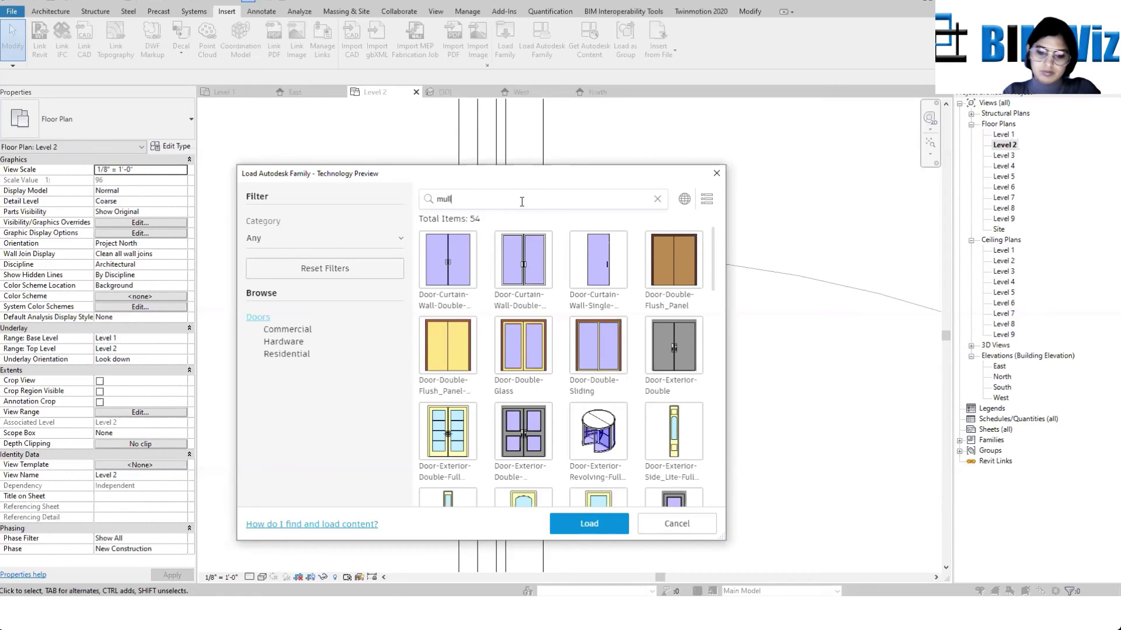
{"action": "type", "text": "mullions"}
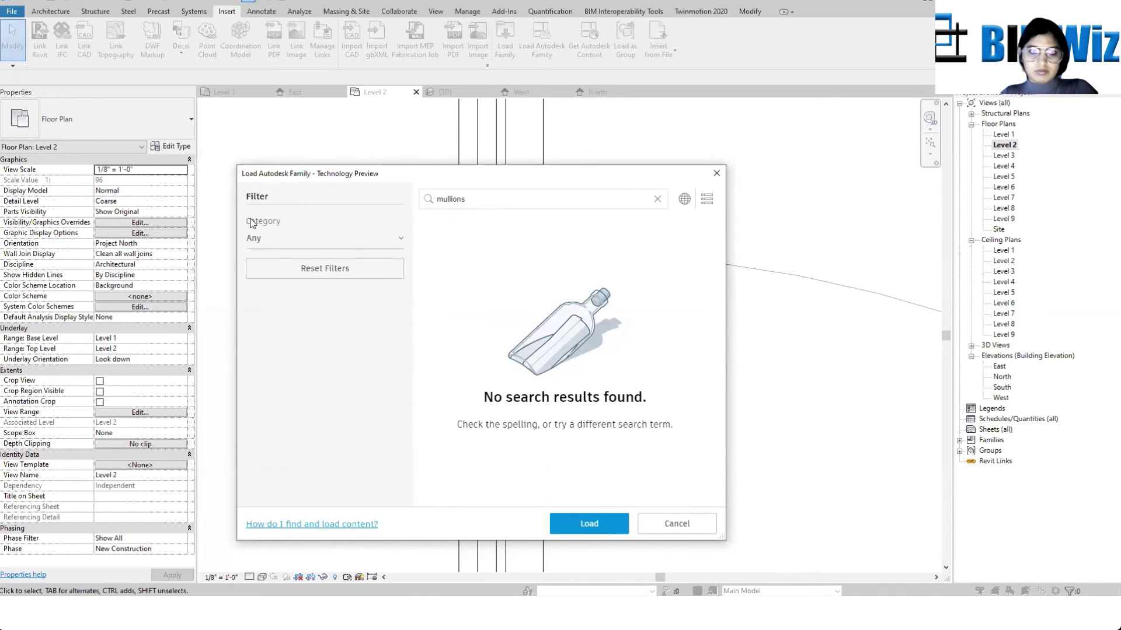
Step: Reset the library filters for the "mullions" search and load the first Curtain Wall Mullion profile family from the results
{"action": "left_click", "coordinate": [292, 274]}
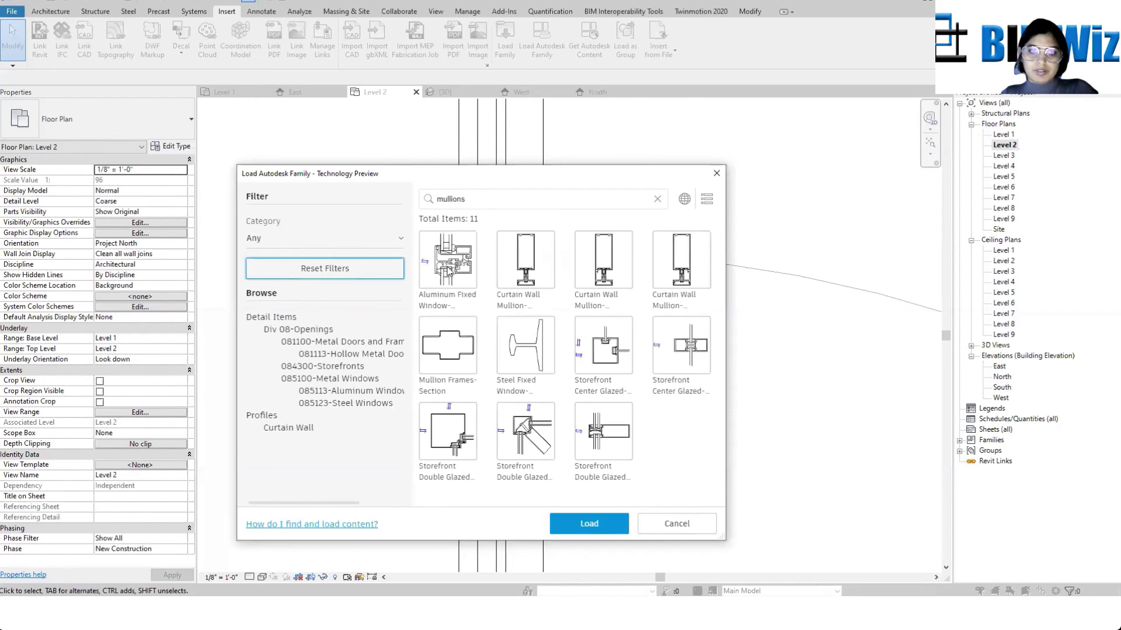
{"action": "left_click", "coordinate": [290, 276]}
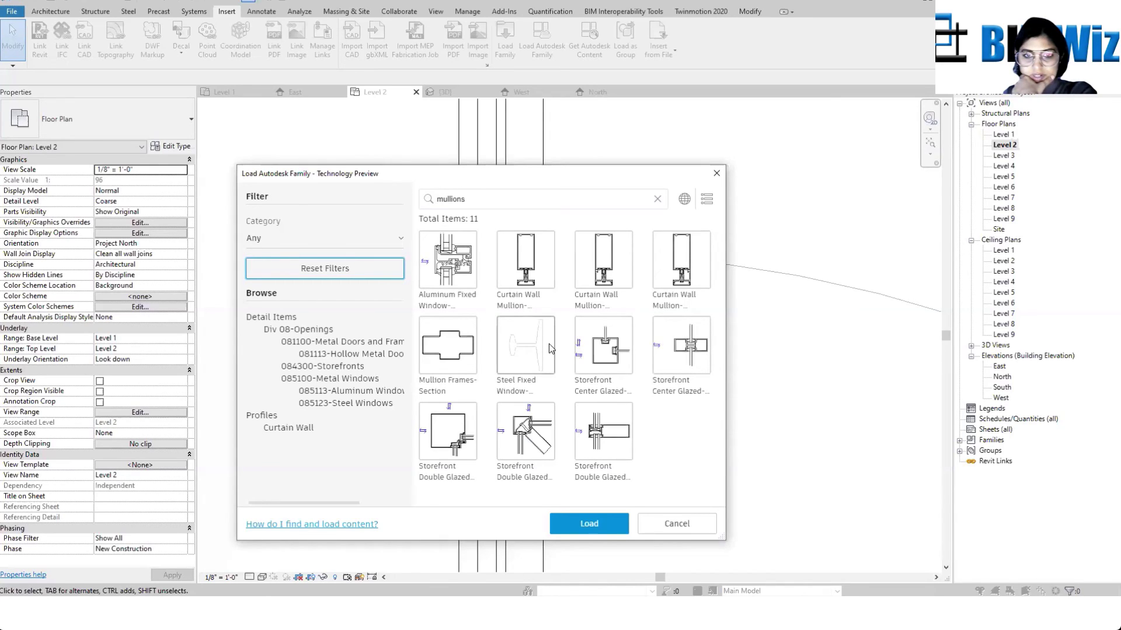
{"action": "left_click", "coordinate": [532, 252]}
{"action": "left_click", "coordinate": [531, 252]}
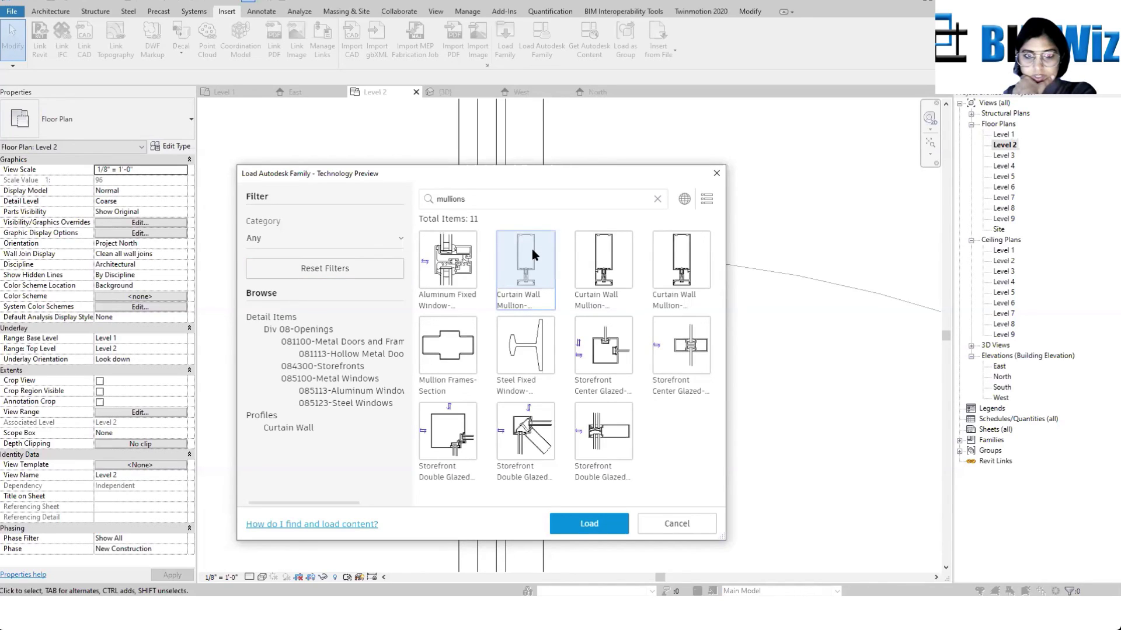
{"action": "left_click", "coordinate": [598, 525]}
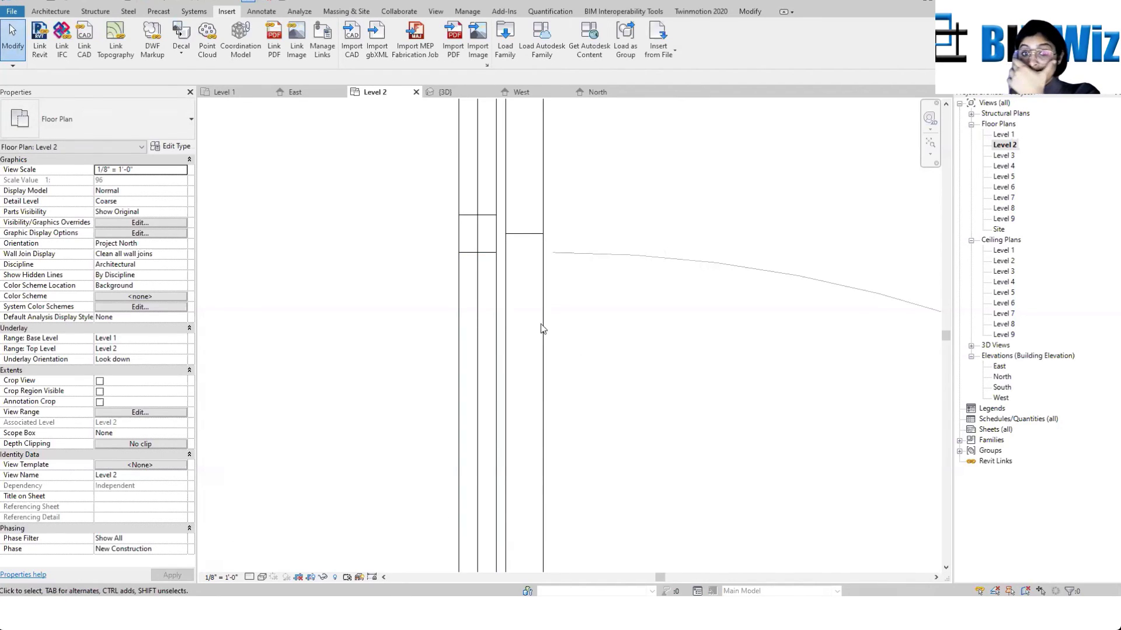
Step: Check the types available for the curtain wall mullion beside the door swing, keeping it as 1" Square
{"action": "left_click", "coordinate": [464, 259]}
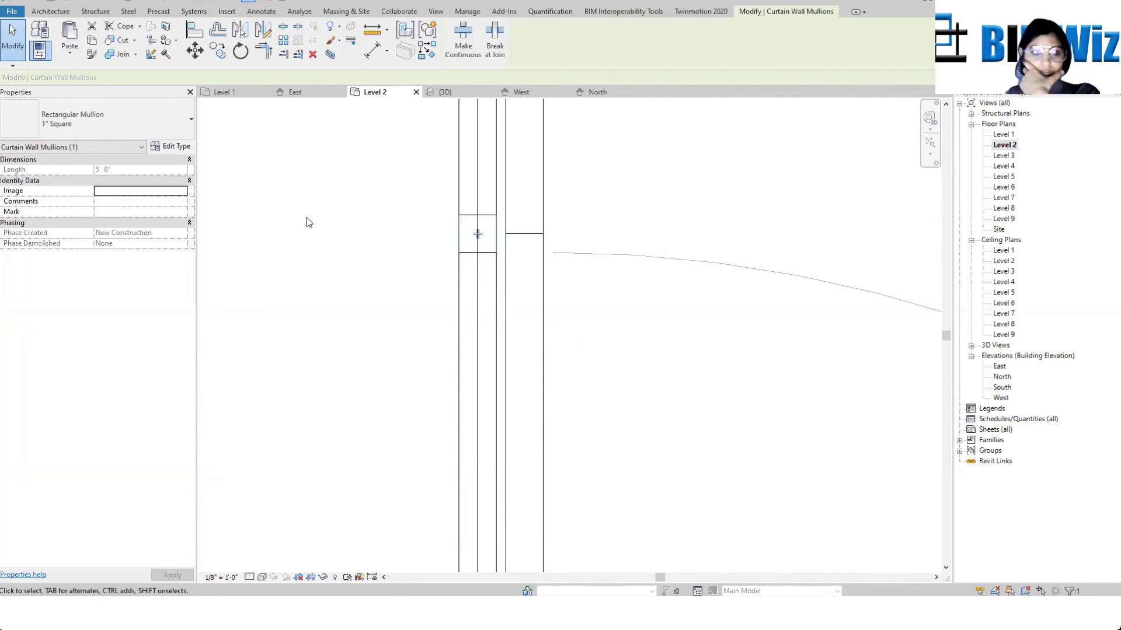
{"action": "left_click", "coordinate": [107, 125]}
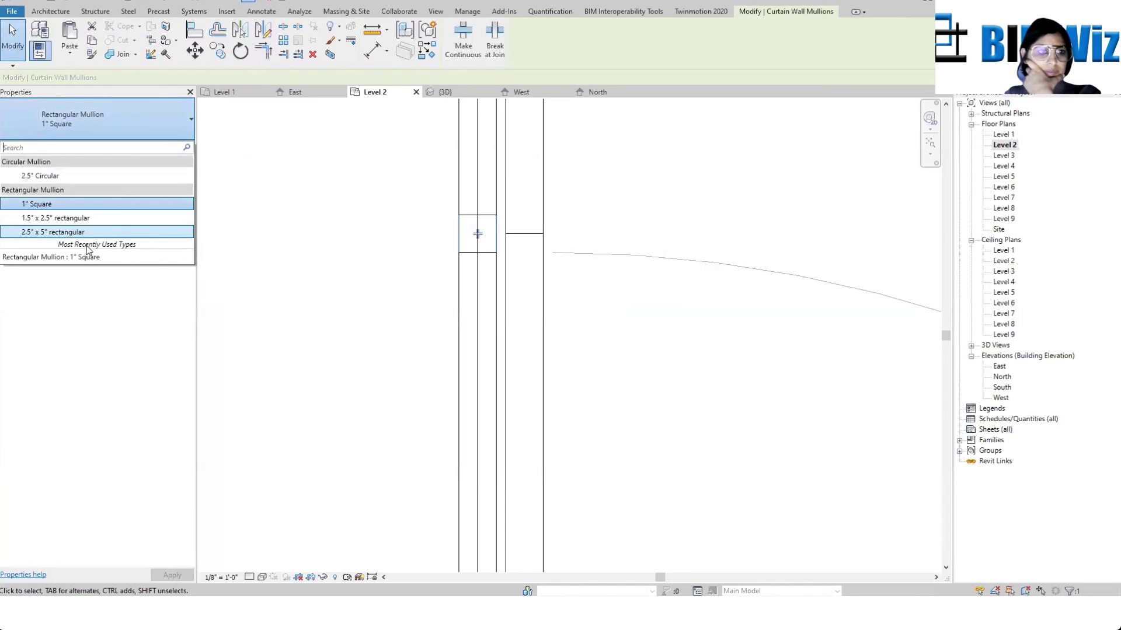
{"action": "left_click", "coordinate": [72, 204]}
{"action": "left_click", "coordinate": [413, 258]}
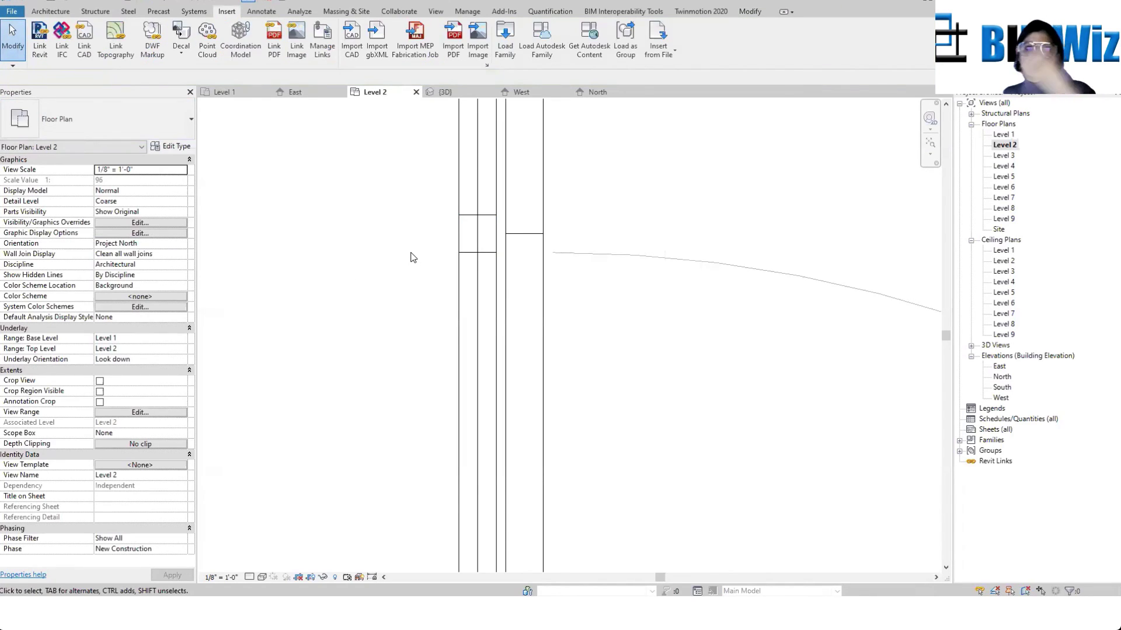
Step: Load the first Curtain Wall Mullion profile family from the Autodesk family library again
{"action": "left_click", "coordinate": [540, 44]}
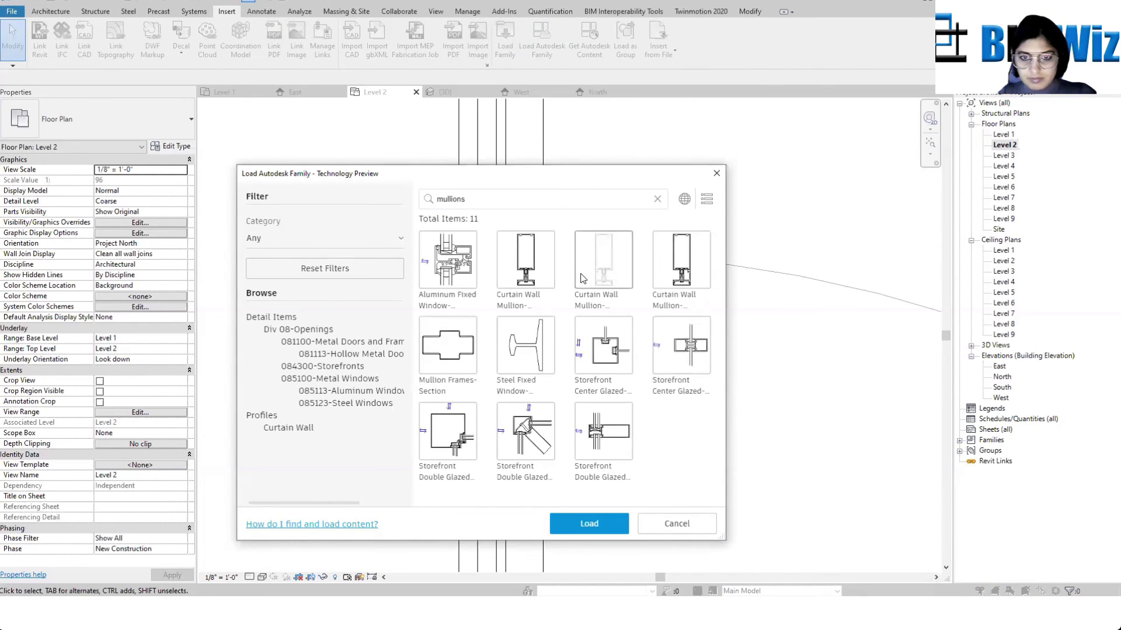
{"action": "left_click", "coordinate": [531, 273]}
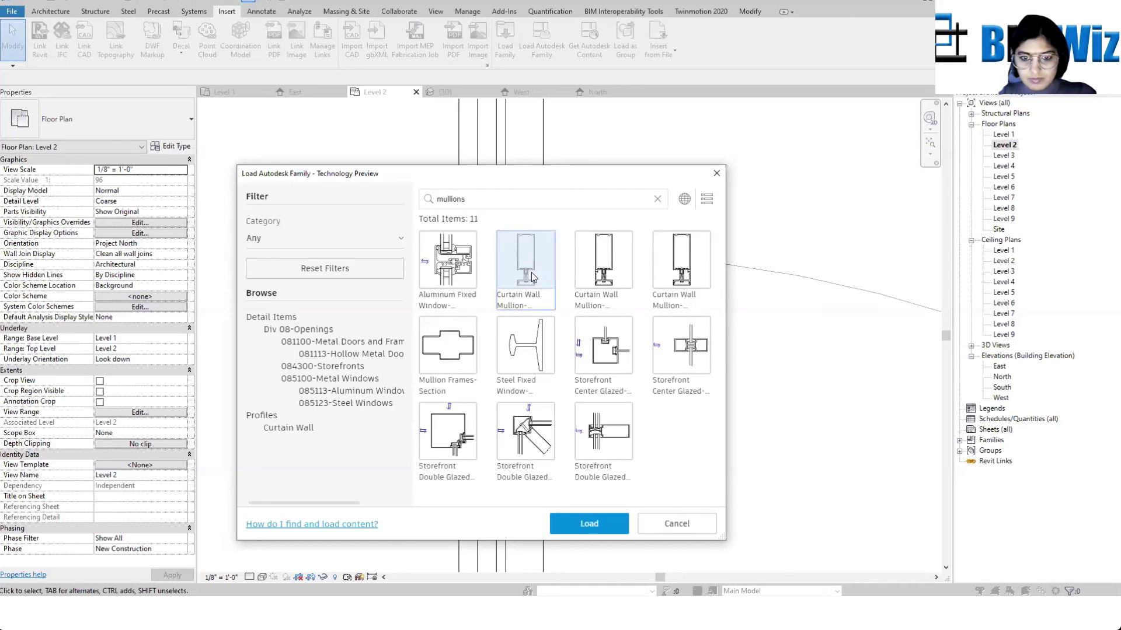
{"action": "left_click", "coordinate": [582, 523]}
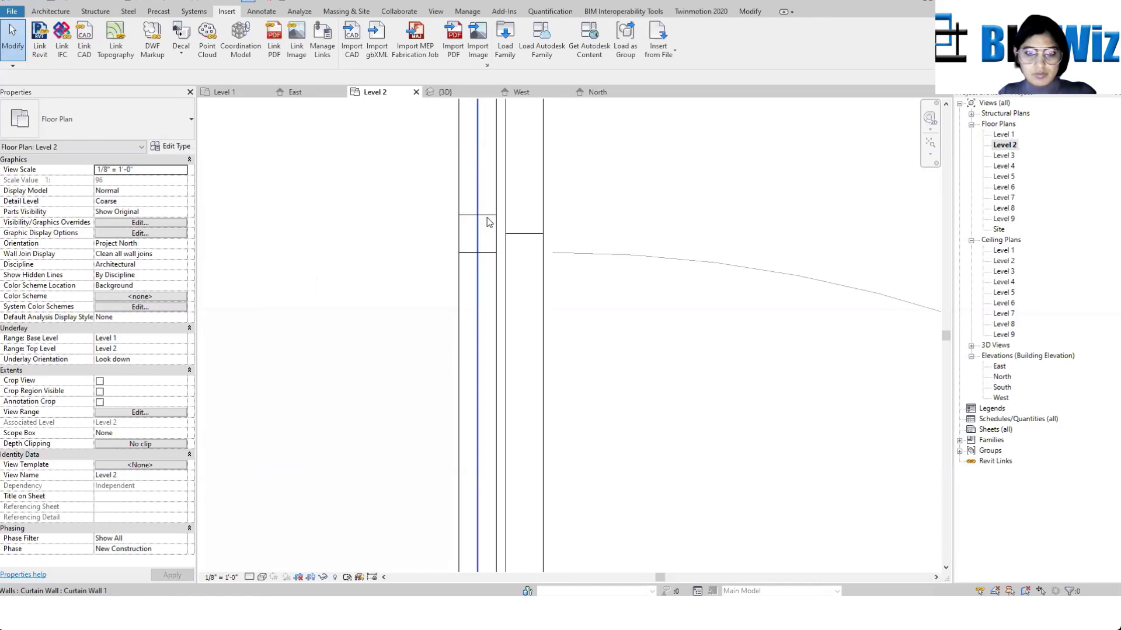
Step: Recheck the type list of the 1" Square mullion for the loaded family, leaving its type as is and clearing the selection
{"action": "left_click", "coordinate": [477, 233]}
{"action": "left_click", "coordinate": [114, 133]}
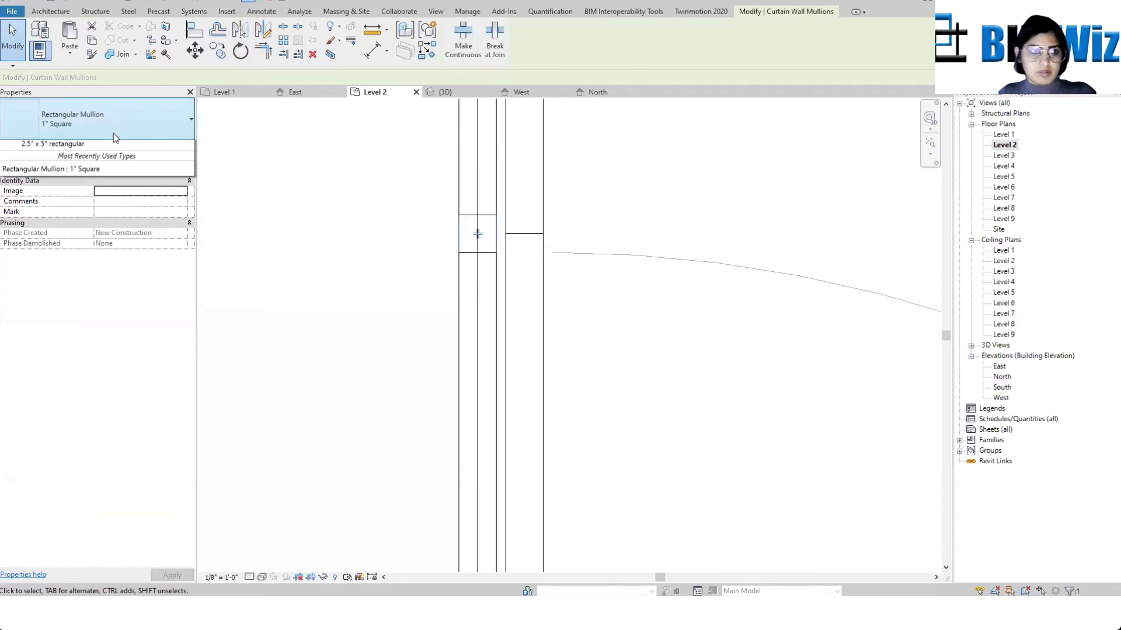
{"action": "left_click", "coordinate": [174, 139]}
{"action": "left_click", "coordinate": [192, 120]}
{"action": "left_click", "coordinate": [368, 301]}
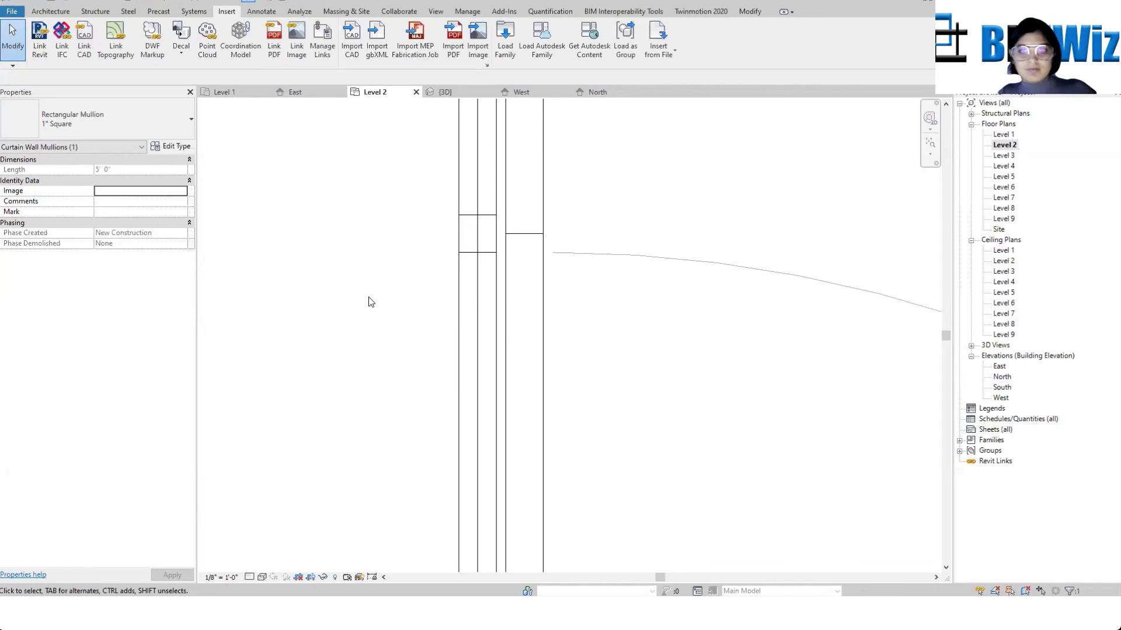
{"action": "left_click", "coordinate": [466, 221]}
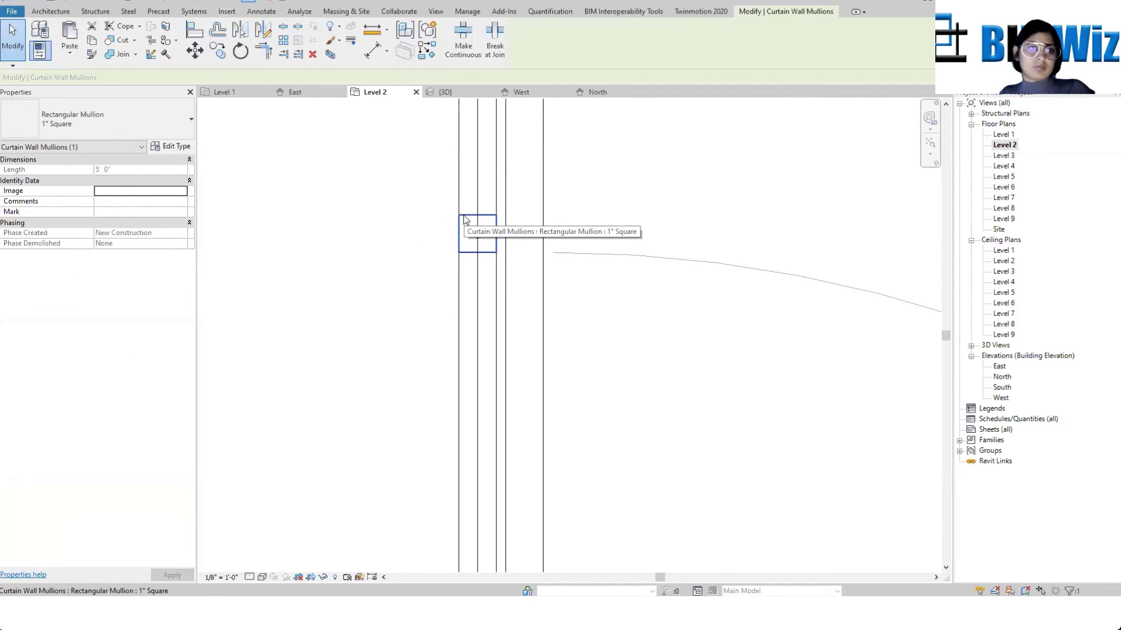
{"action": "left_click_drag", "start_coordinate": [359, 169], "coordinate": [658, 310]}
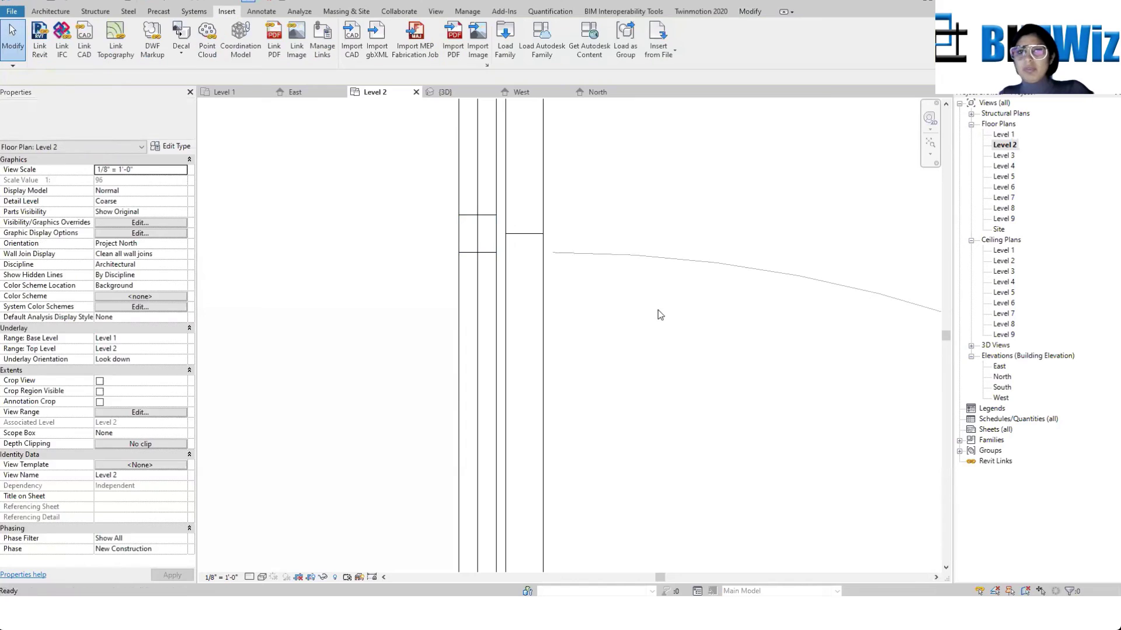